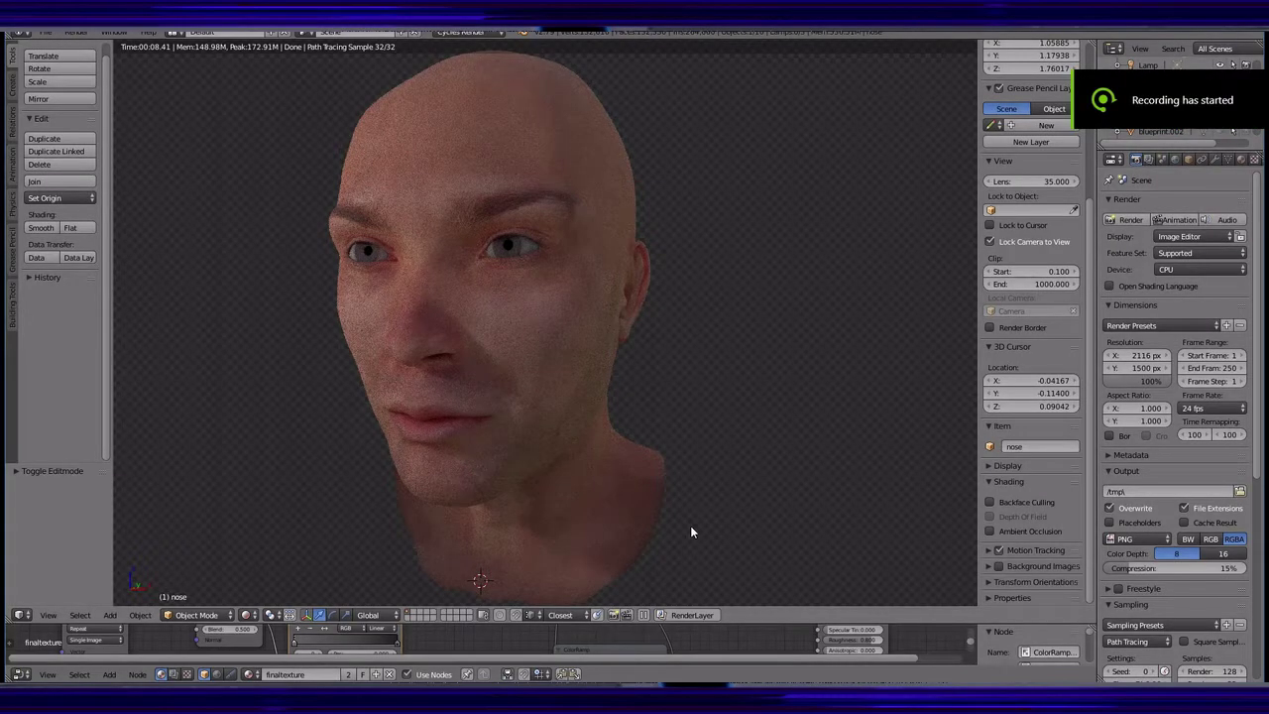
- Orbit the rendered head round to a side profile and bring up the viewport shading choices
{"action": "middle_click_drag", "start_coordinate": [656, 528], "coordinate": [735, 533]}
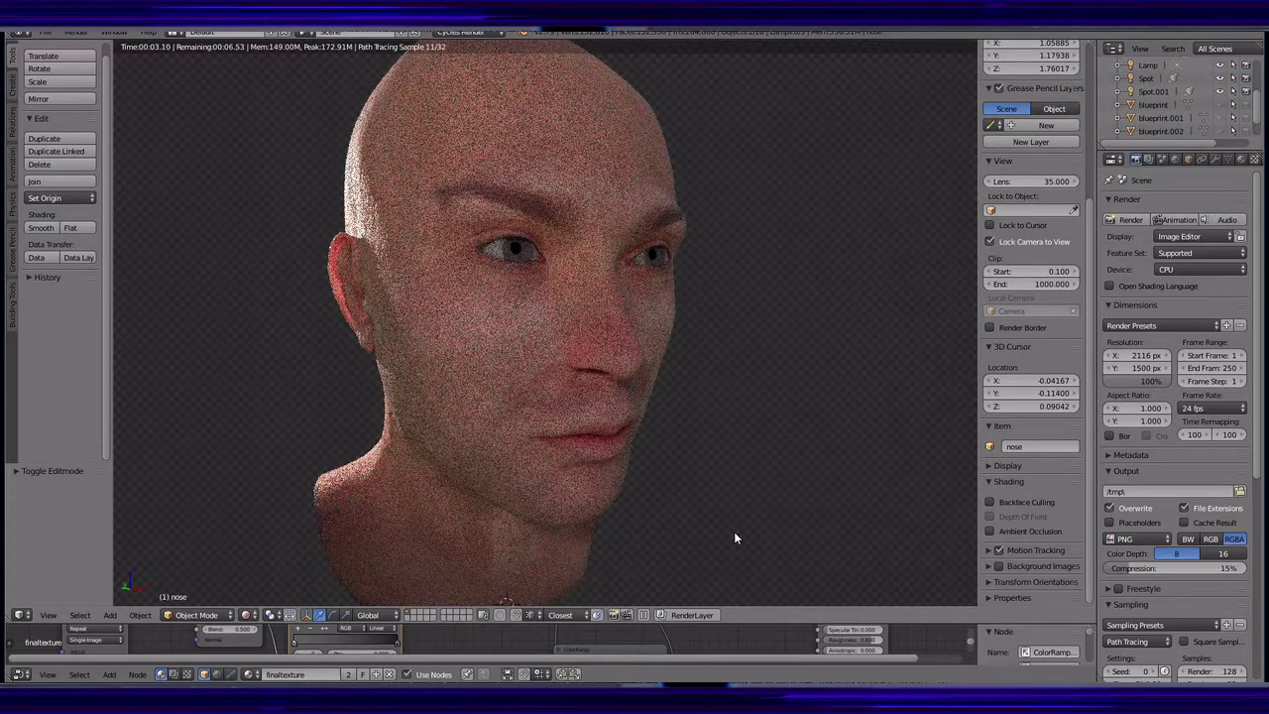
{"action": "middle_click_drag", "start_coordinate": [735, 532], "coordinate": [790, 532]}
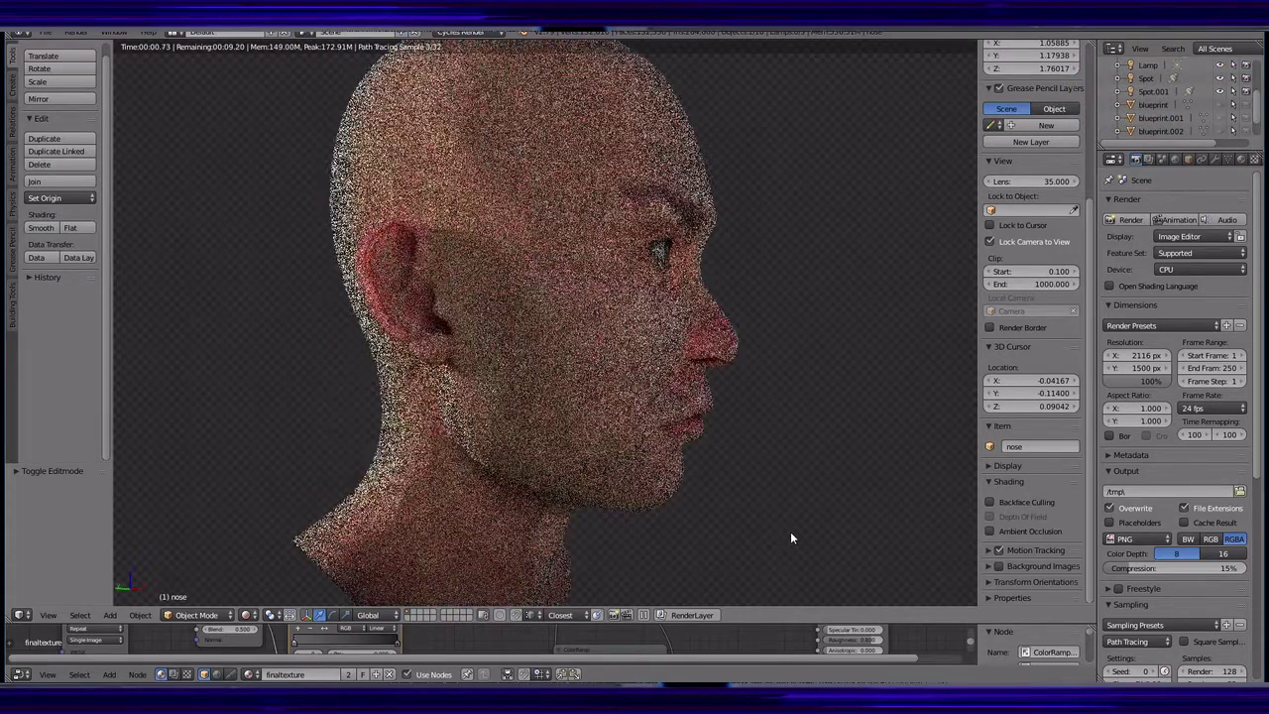
{"action": "left_click", "coordinate": [252, 615]}
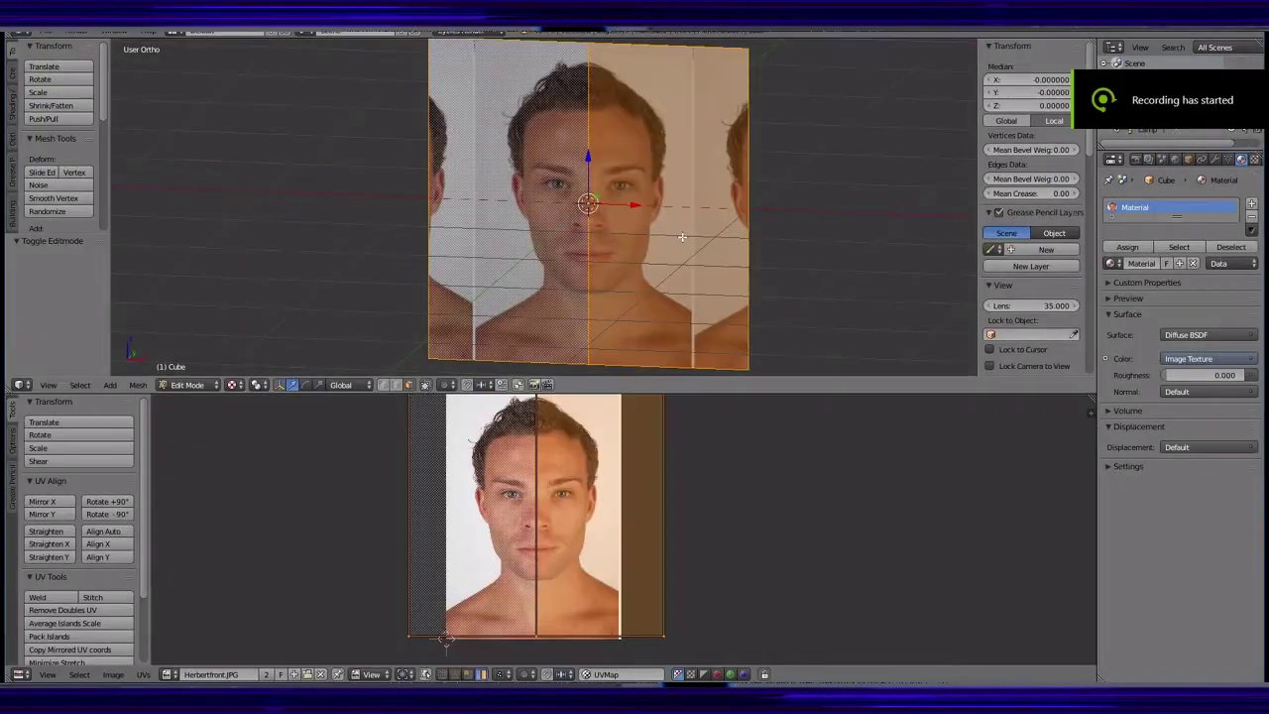
- Return to Object Mode and duplicate the front-photo plane, leaving the copy in place
{"action": "mouse_move", "coordinate": [682, 237]}
{"action": "middle_mouse_down"}
{"action": "mouse_move", "coordinate": [688, 259]}
{"action": "mouse_move", "coordinate": [668, 260]}
{"action": "middle_mouse_up"}
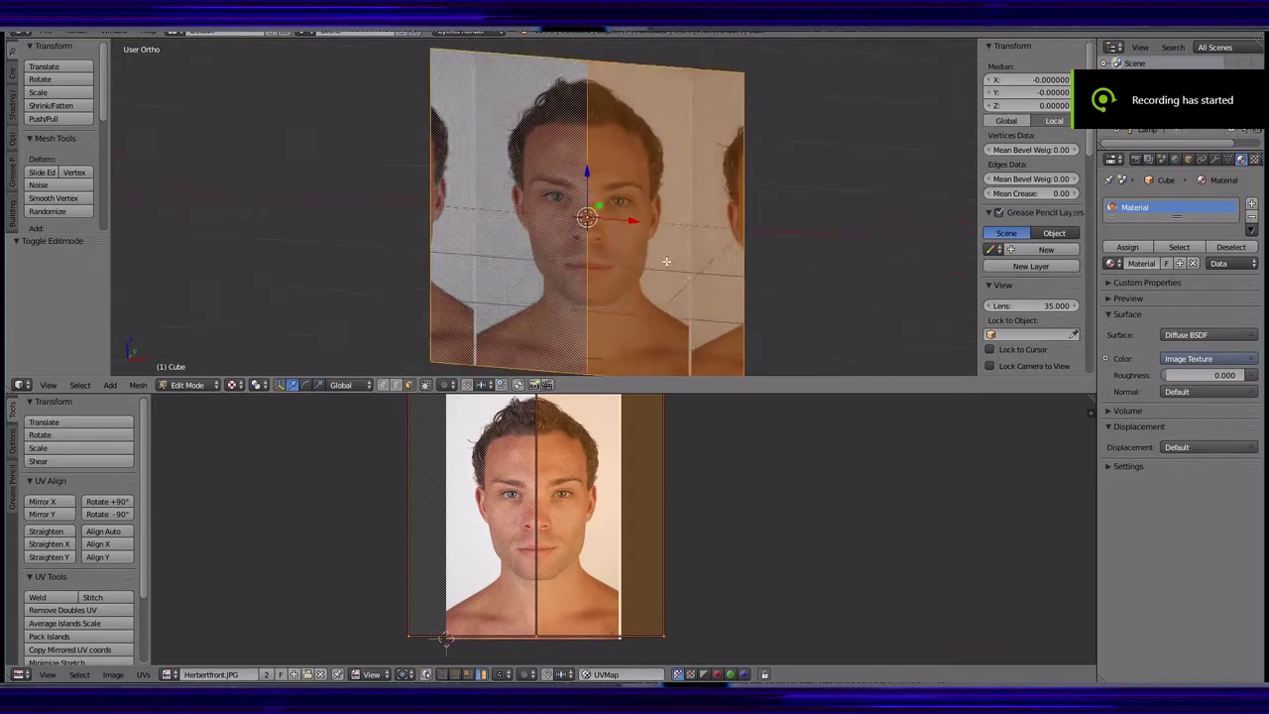
{"action": "left_click", "coordinate": [179, 383]}
{"action": "left_click", "coordinate": [188, 369]}
{"action": "left_click", "coordinate": [142, 385]}
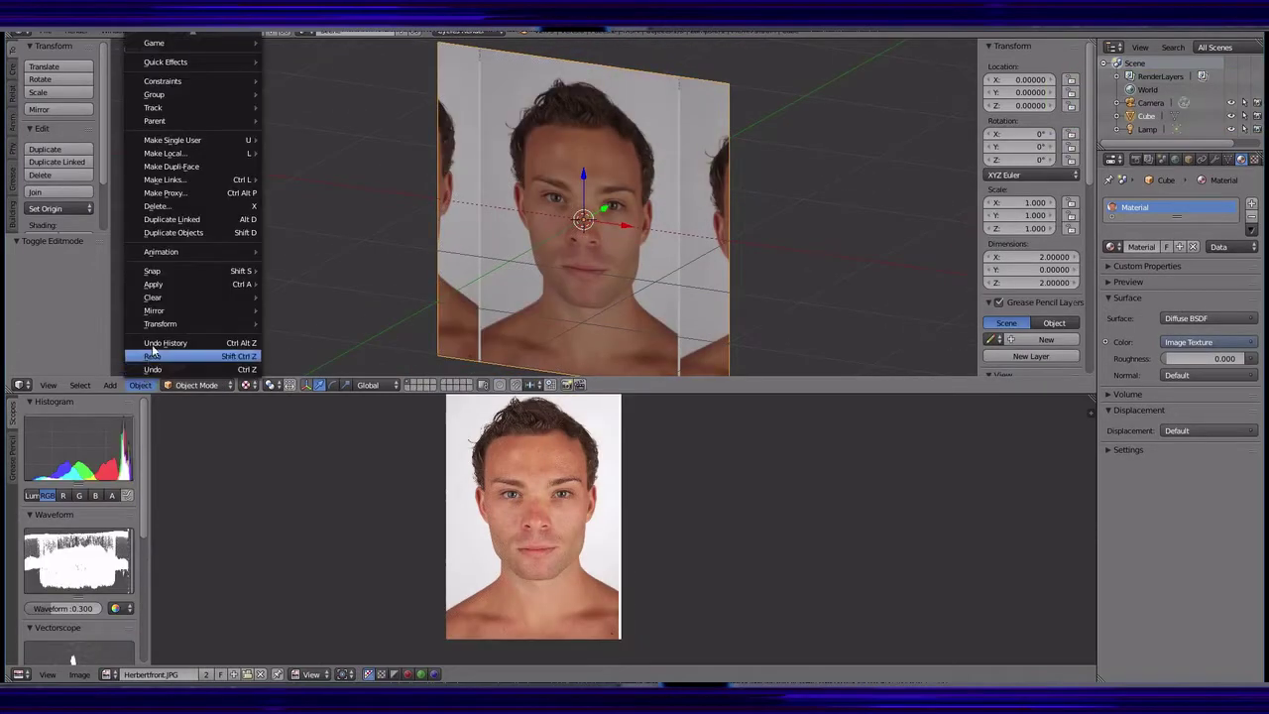
{"action": "left_click", "coordinate": [192, 233]}
{"action": "right_click", "coordinate": [193, 233]}
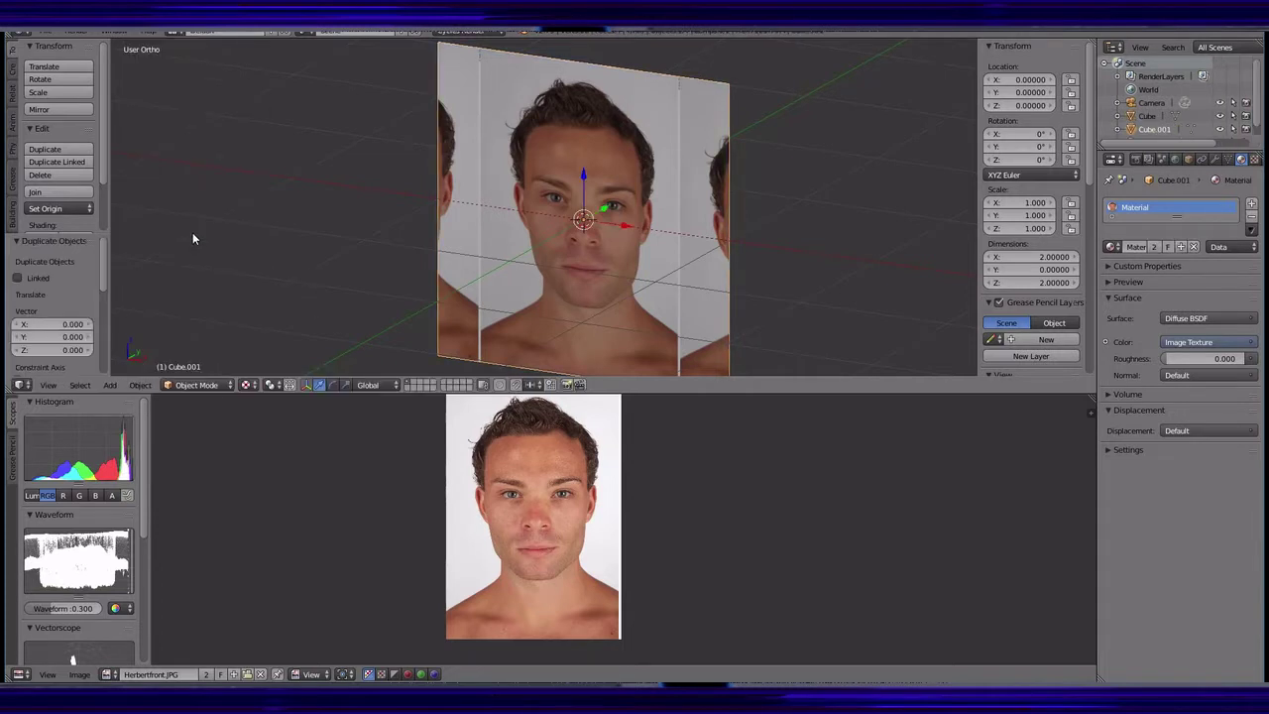
- Rotate the copied plane exactly 90° about Z and put it into Edit Mode
{"action": "key", "text": "r"}
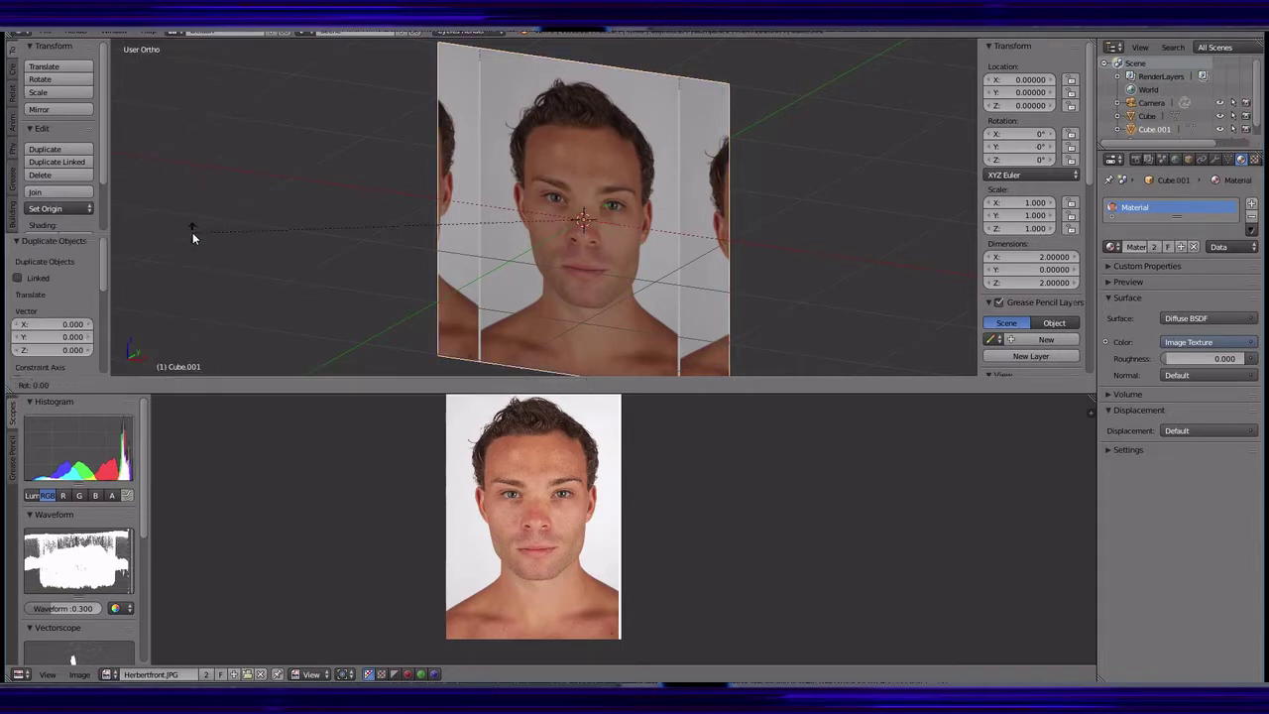
{"action": "key", "text": "z"}
{"action": "left_click", "coordinate": [566, 368]}
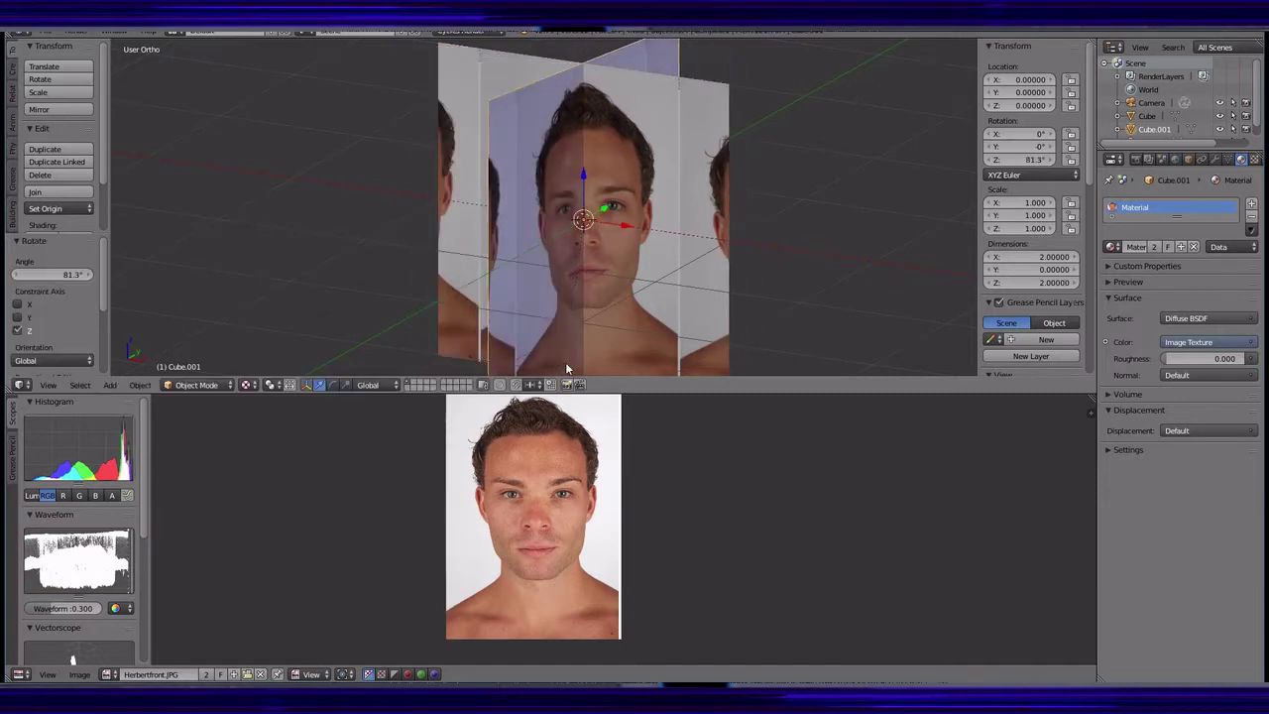
{"action": "left_click", "coordinate": [68, 273]}
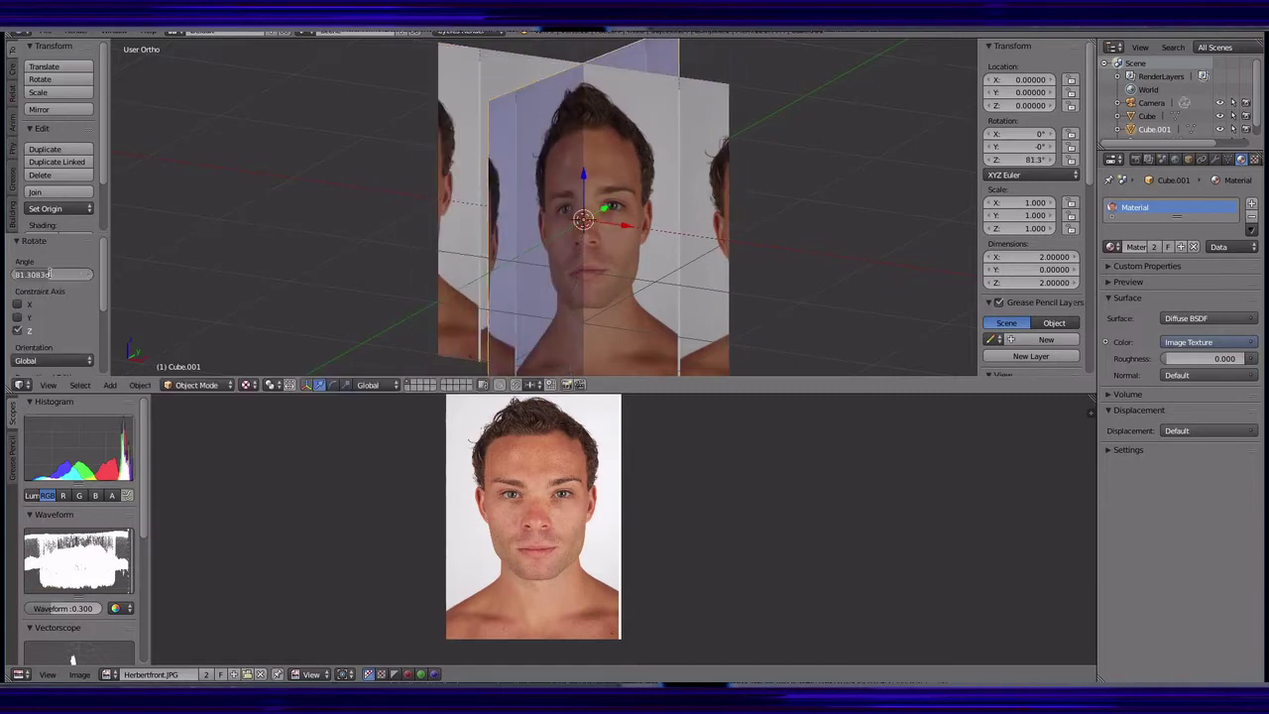
{"action": "key", "text": "Return"}
{"action": "mouse_move", "coordinate": [565, 290]}
{"action": "middle_mouse_down", "text": "shift"}
{"action": "mouse_move", "coordinate": [626, 262]}
{"action": "mouse_move", "coordinate": [519, 273]}
{"action": "middle_mouse_up", "text": "shift"}
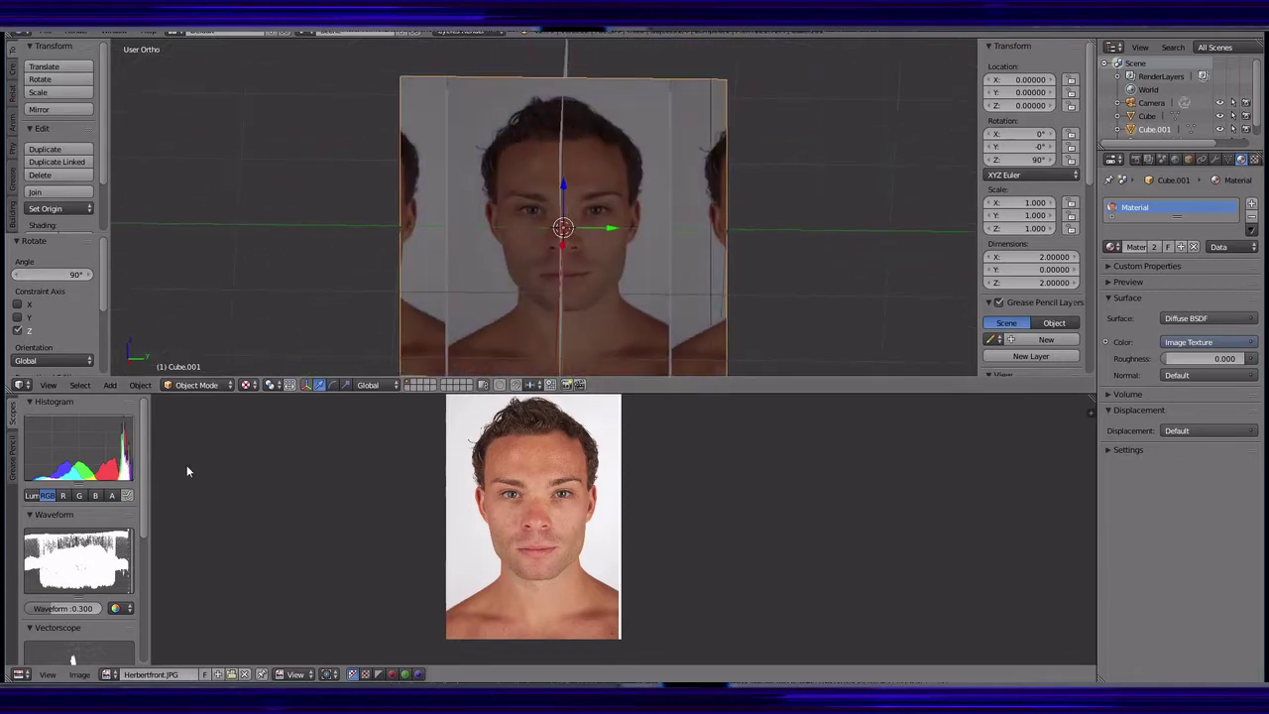
{"action": "left_click", "coordinate": [219, 386]}
{"action": "left_click", "coordinate": [198, 354]}
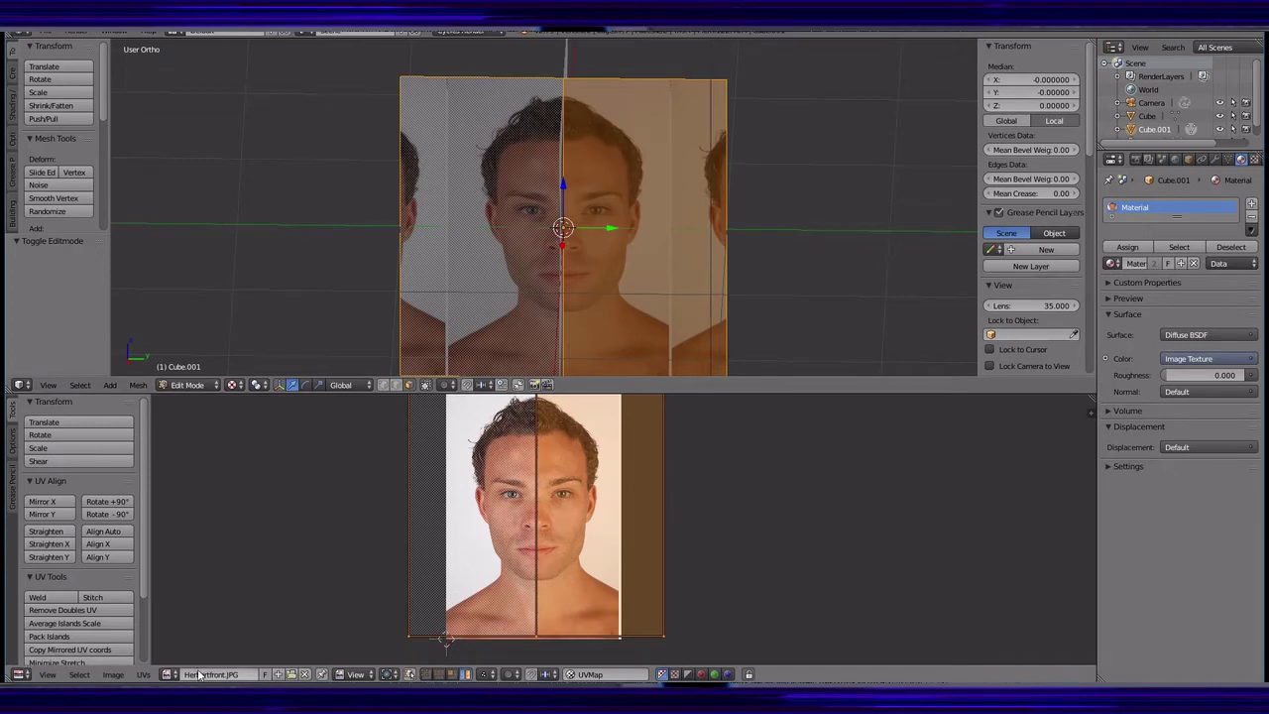
- Load the Herbertside.JPG side photo into the UV layout
{"action": "left_click", "coordinate": [294, 674]}
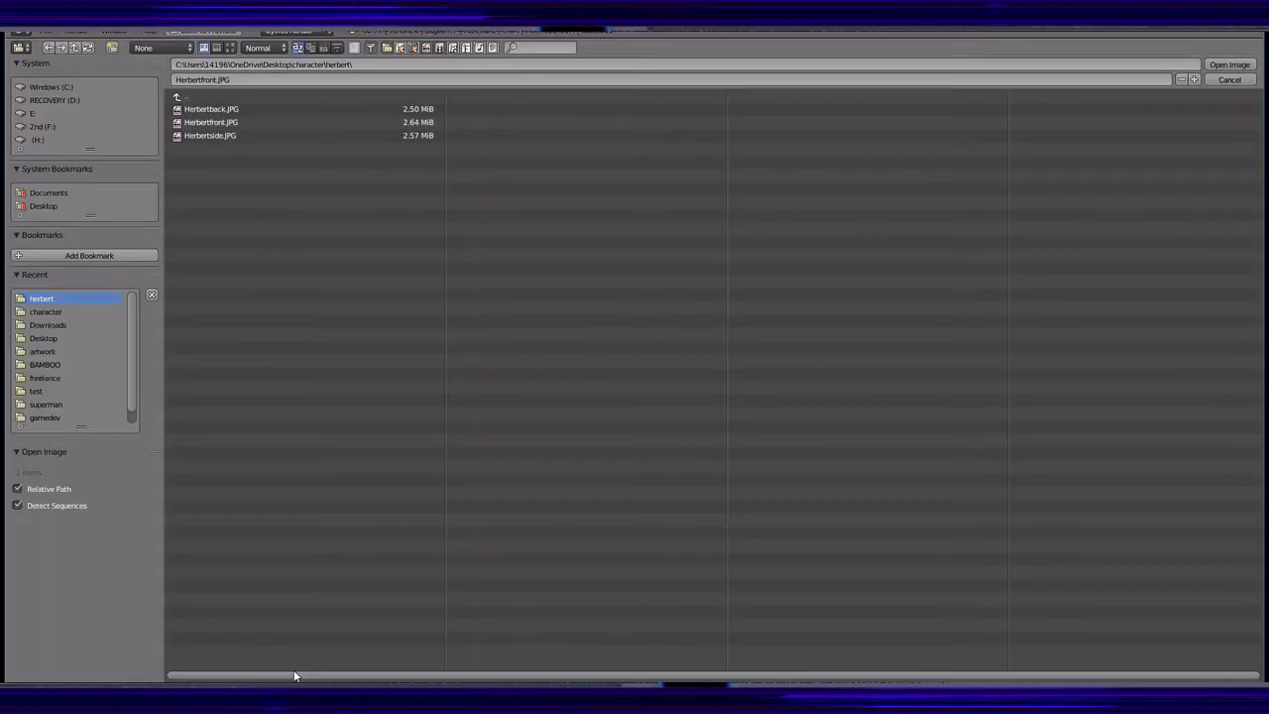
{"action": "left_click", "coordinate": [209, 134]}
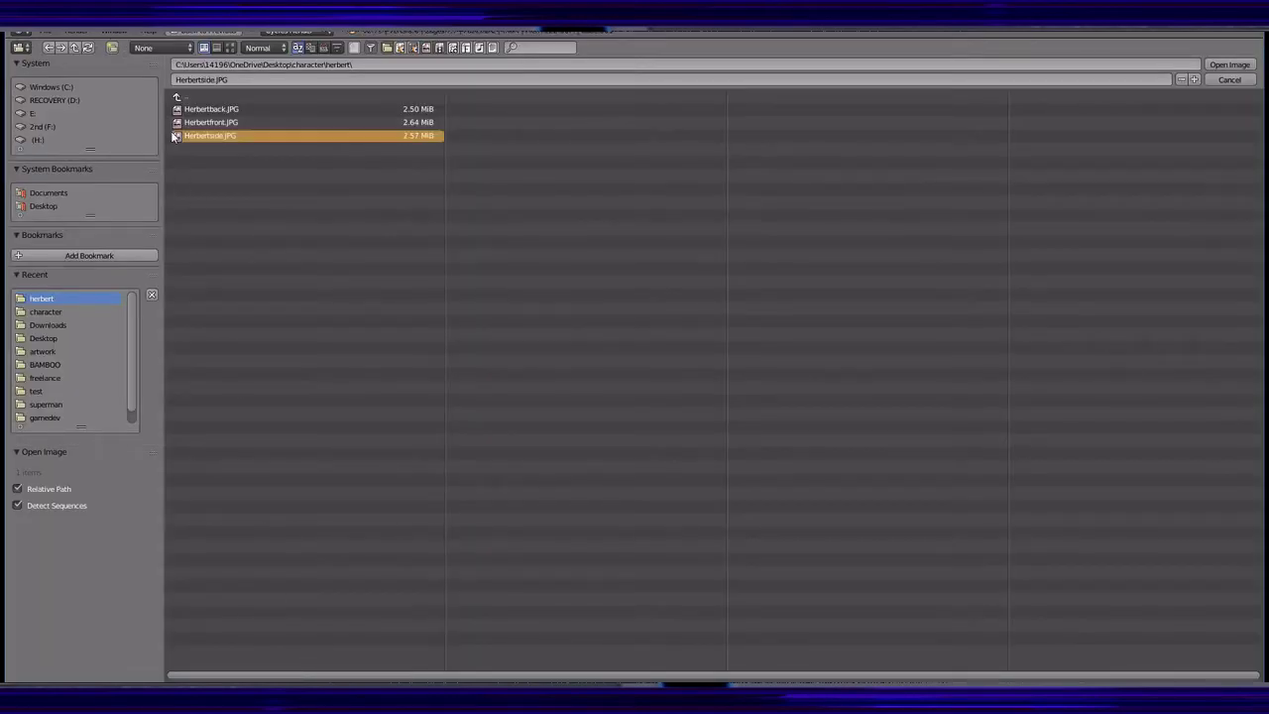
{"action": "left_click", "coordinate": [1230, 64]}
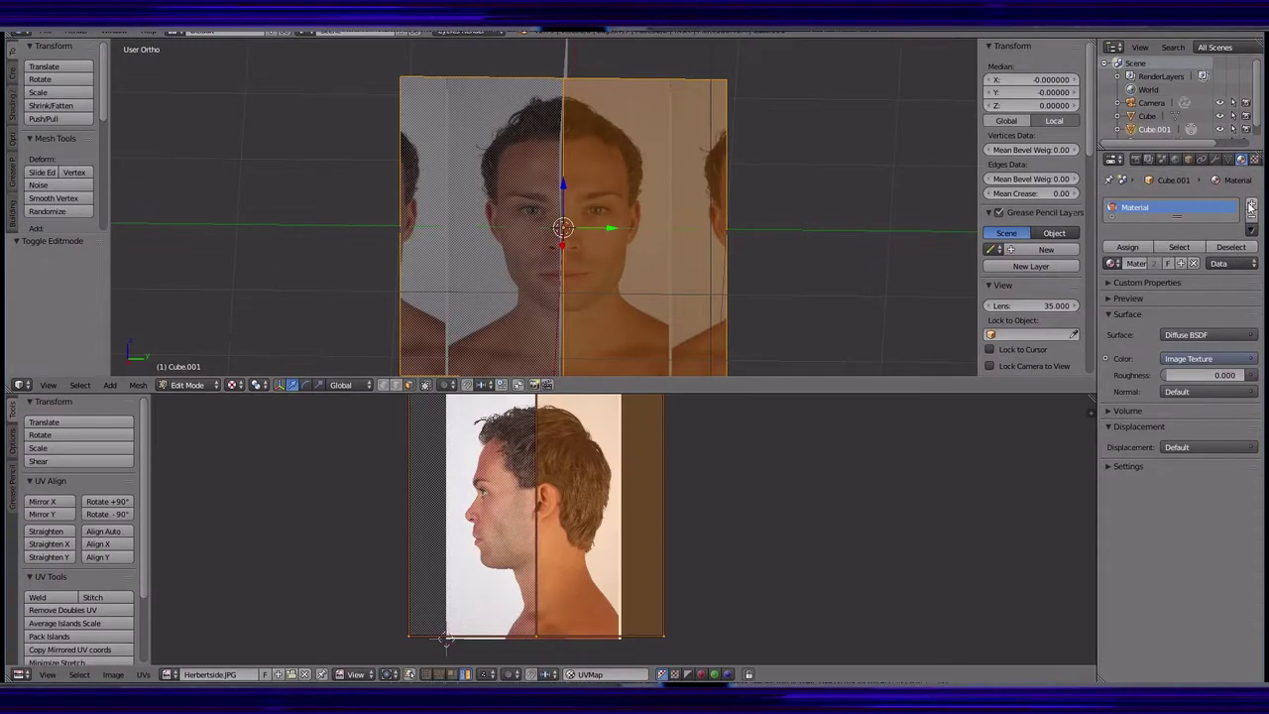
- Assign a new material to the plane and load Herbertside.JPG into its Image Texture node
{"action": "left_click", "coordinate": [1181, 264]}
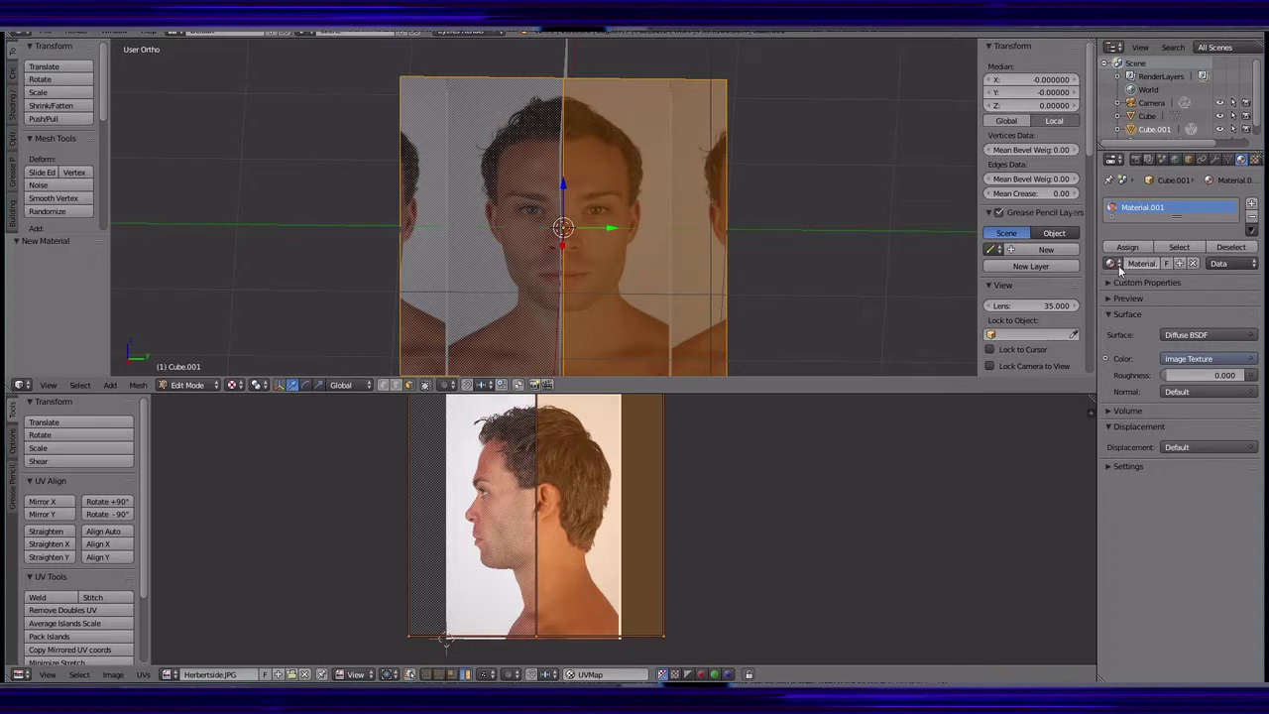
{"action": "left_click", "coordinate": [18, 674]}
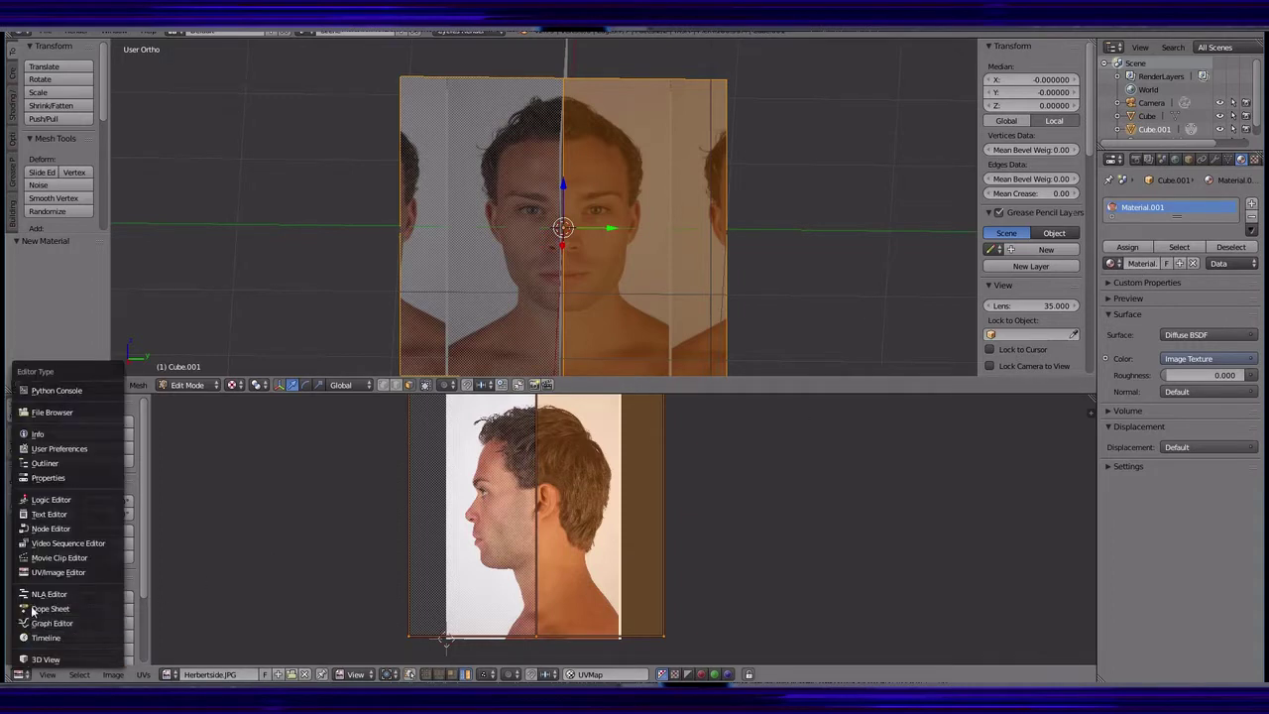
{"action": "left_click", "coordinate": [54, 533]}
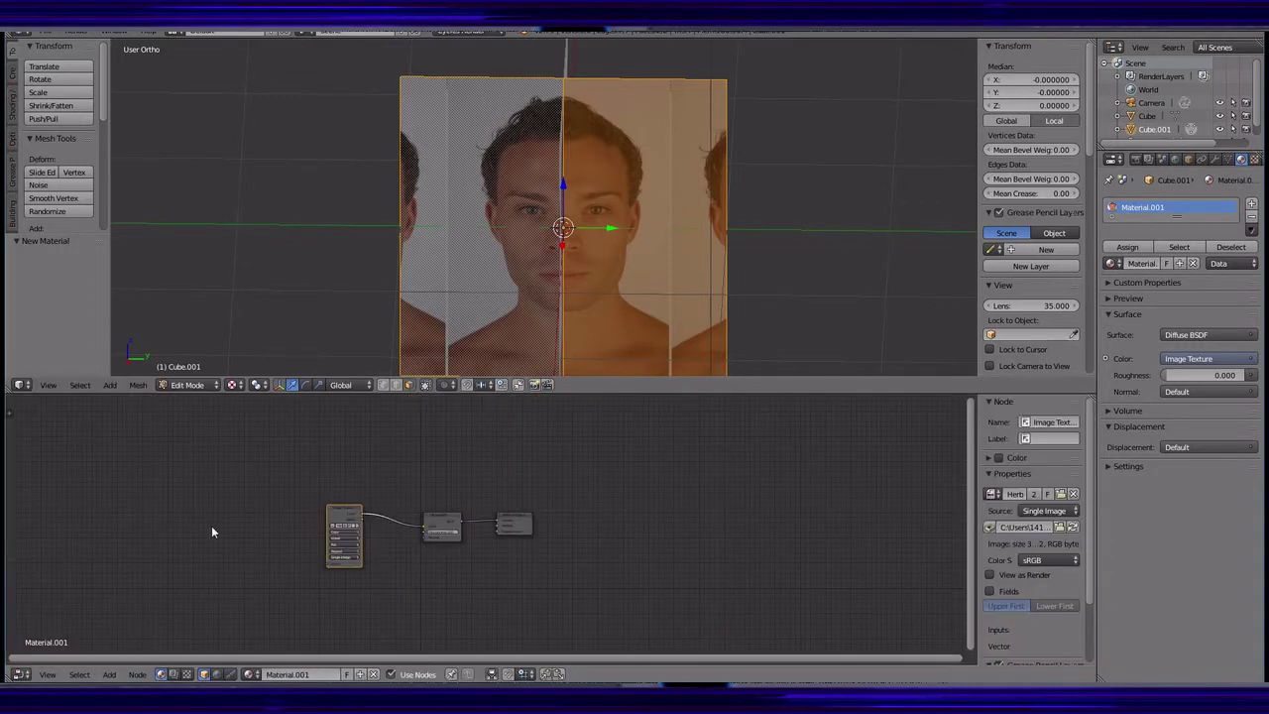
{"action": "left_click", "coordinate": [1127, 248]}
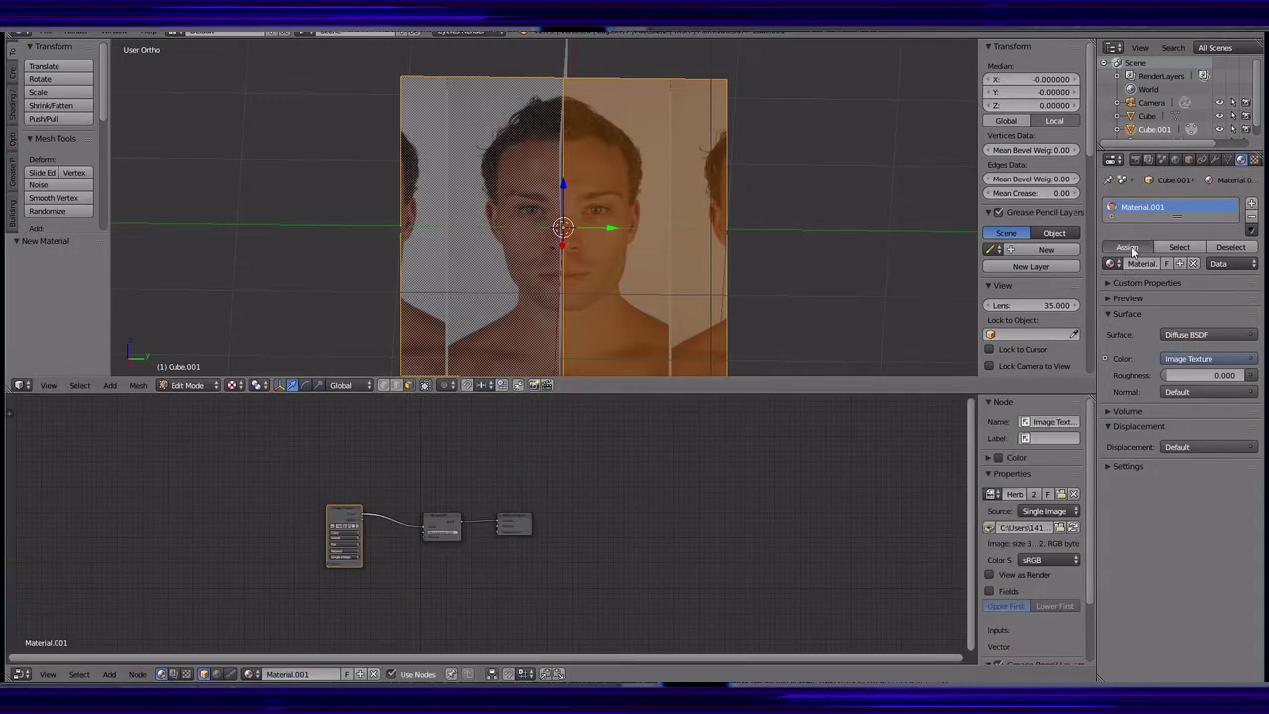
{"action": "left_click", "coordinate": [353, 528]}
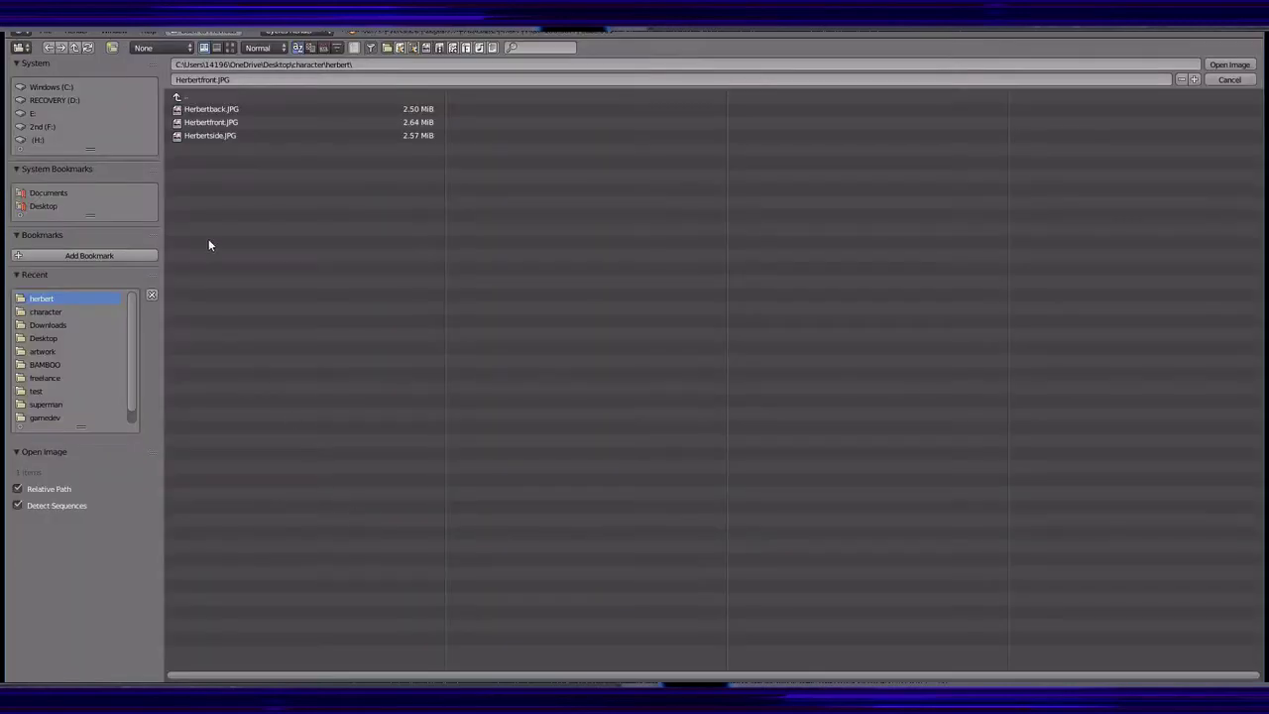
{"action": "double_click", "coordinate": [173, 135]}
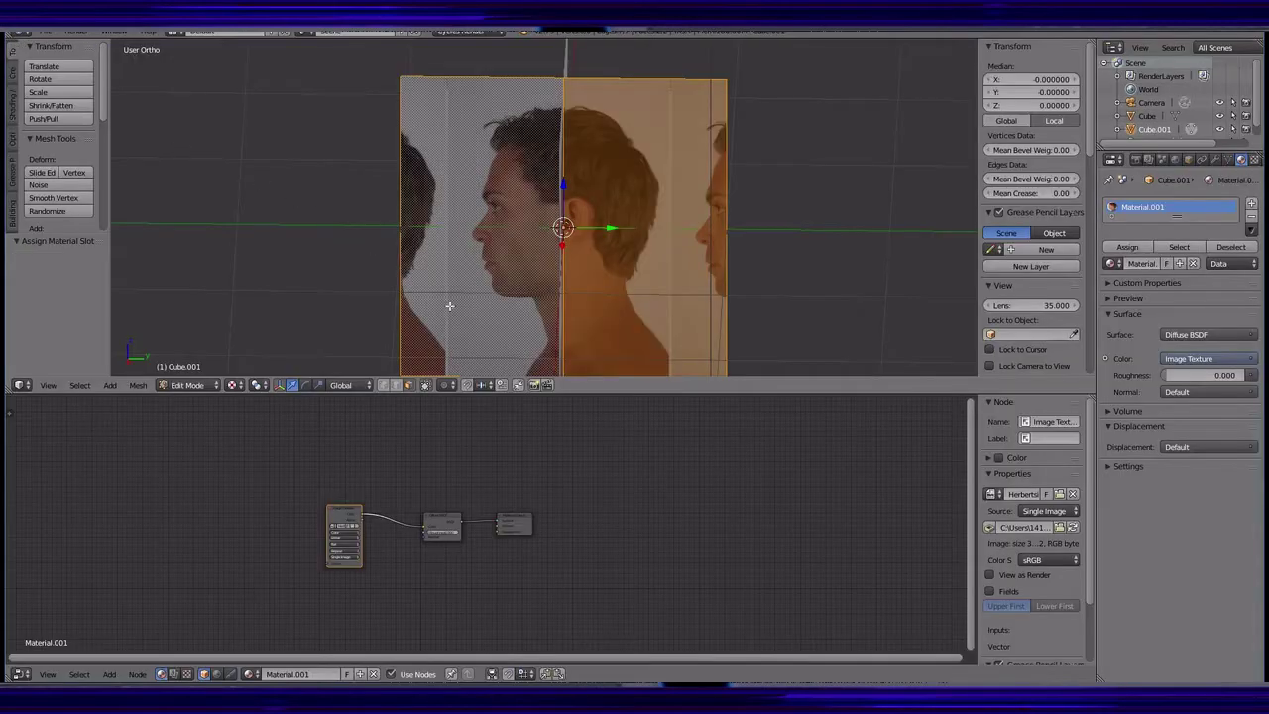
- Inspect the crossed front and side photo planes from several angles, then return to Object Mode
{"action": "mouse_move", "coordinate": [446, 307]}
{"action": "middle_mouse_down"}
{"action": "mouse_move", "coordinate": [554, 307]}
{"action": "mouse_move", "coordinate": [627, 268]}
{"action": "mouse_move", "coordinate": [624, 294]}
{"action": "middle_mouse_up"}
{"action": "scroll", "coordinate": [554, 306], "scroll_direction": "up", "scroll_amount": 2}
{"action": "scroll", "coordinate": [623, 294], "scroll_direction": "up", "scroll_amount": 1}
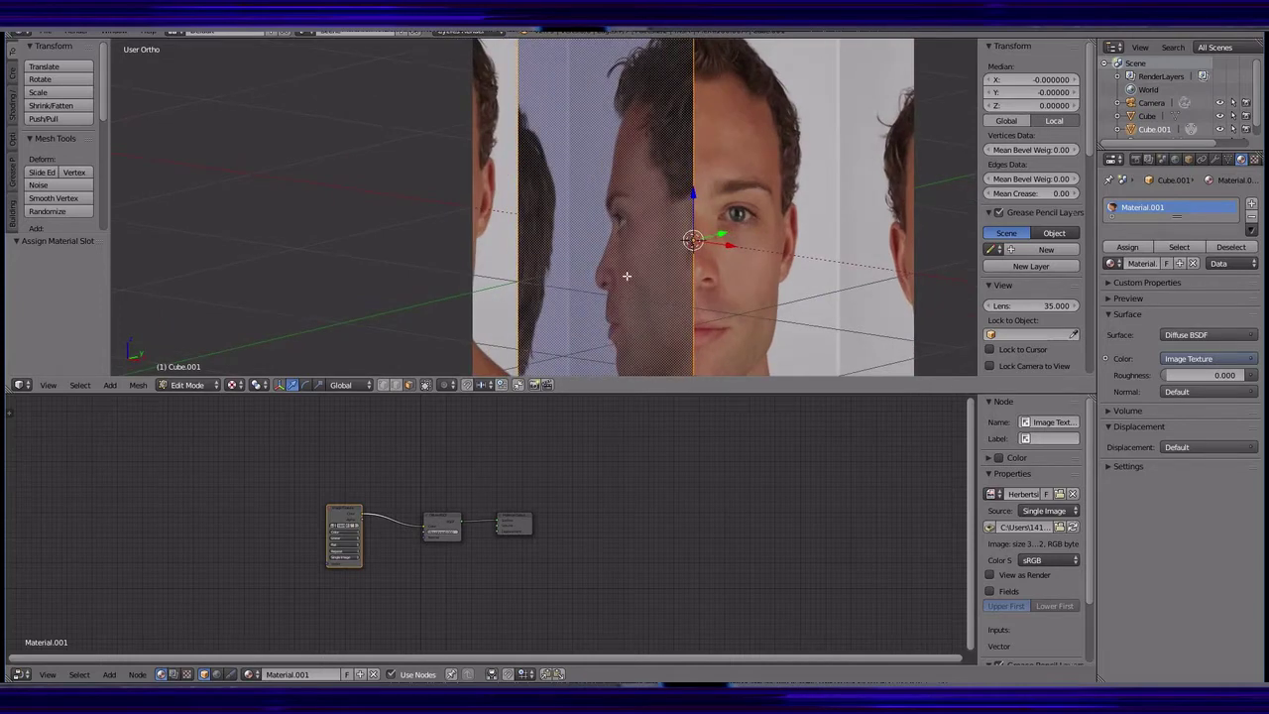
{"action": "mouse_move", "coordinate": [626, 276]}
{"action": "middle_mouse_down"}
{"action": "mouse_move", "coordinate": [628, 293]}
{"action": "mouse_move", "coordinate": [555, 292]}
{"action": "mouse_move", "coordinate": [585, 287]}
{"action": "mouse_move", "coordinate": [605, 317]}
{"action": "mouse_move", "coordinate": [675, 240]}
{"action": "mouse_move", "coordinate": [690, 287]}
{"action": "middle_mouse_up"}
{"action": "scroll", "coordinate": [689, 287], "scroll_direction": "down", "scroll_amount": 2}
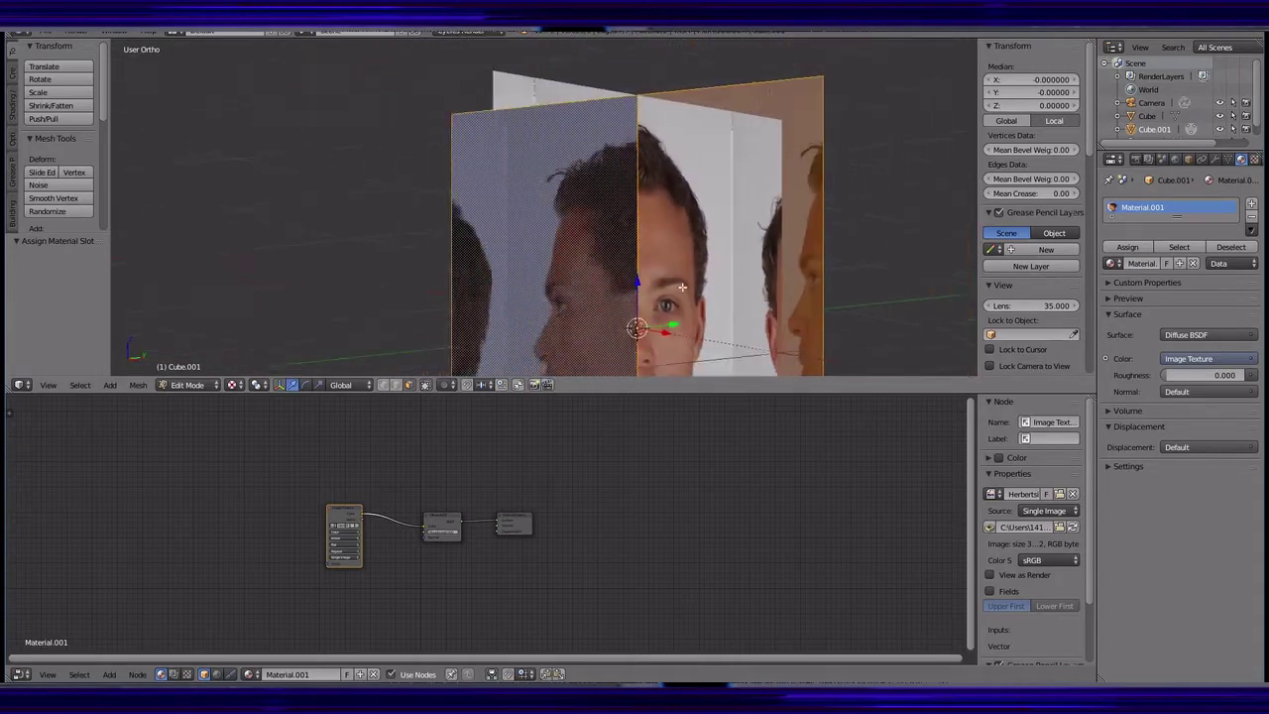
{"action": "left_click", "coordinate": [182, 386]}
{"action": "left_click", "coordinate": [206, 369]}
{"action": "middle_click_drag", "start_coordinate": [598, 339], "coordinate": [489, 318]}
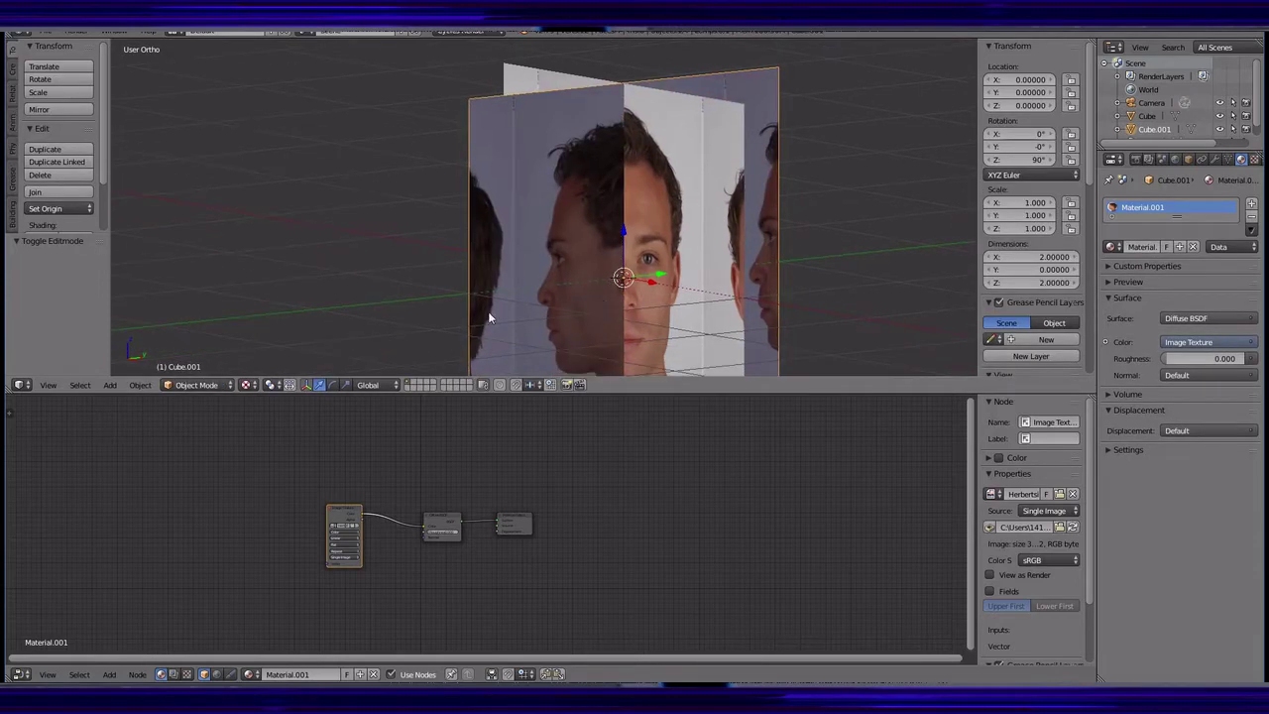
{"action": "left_click", "coordinate": [110, 384]}
{"action": "mouse_move", "coordinate": [139, 369]}
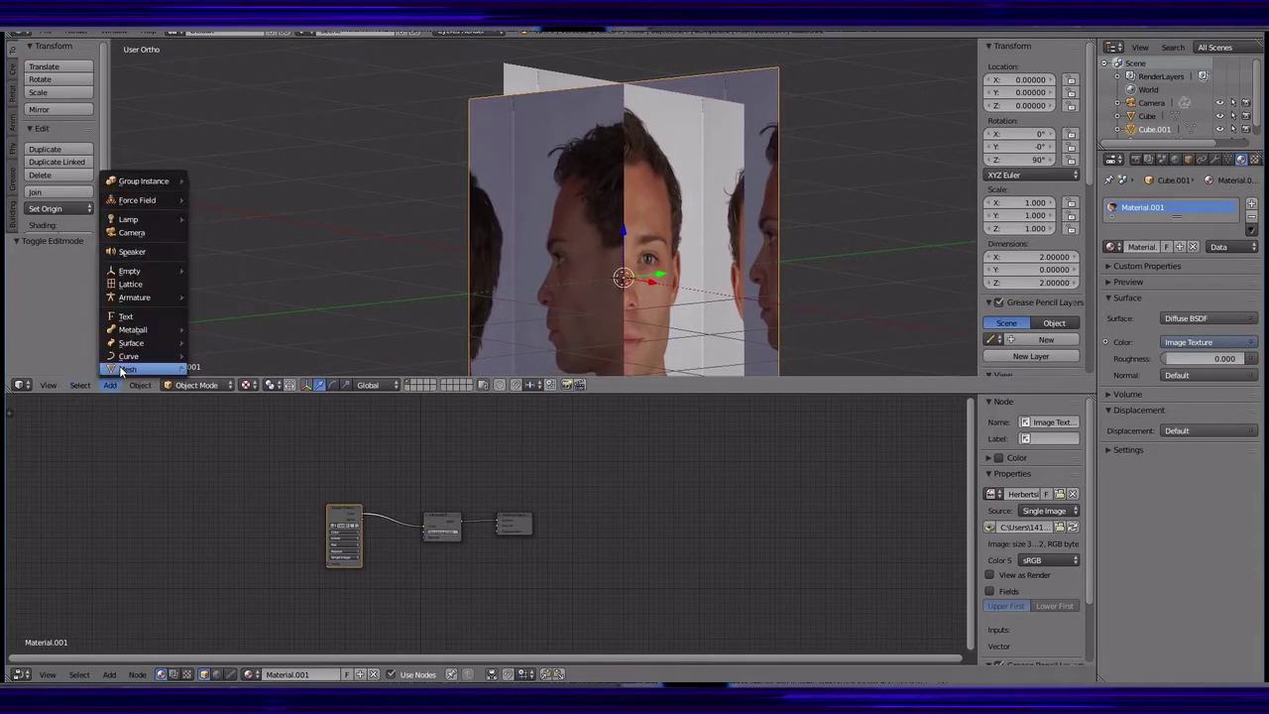
- Add a new cube, Cube.002, and move it up along Z to about 1.125
{"action": "left_click", "coordinate": [227, 384]}
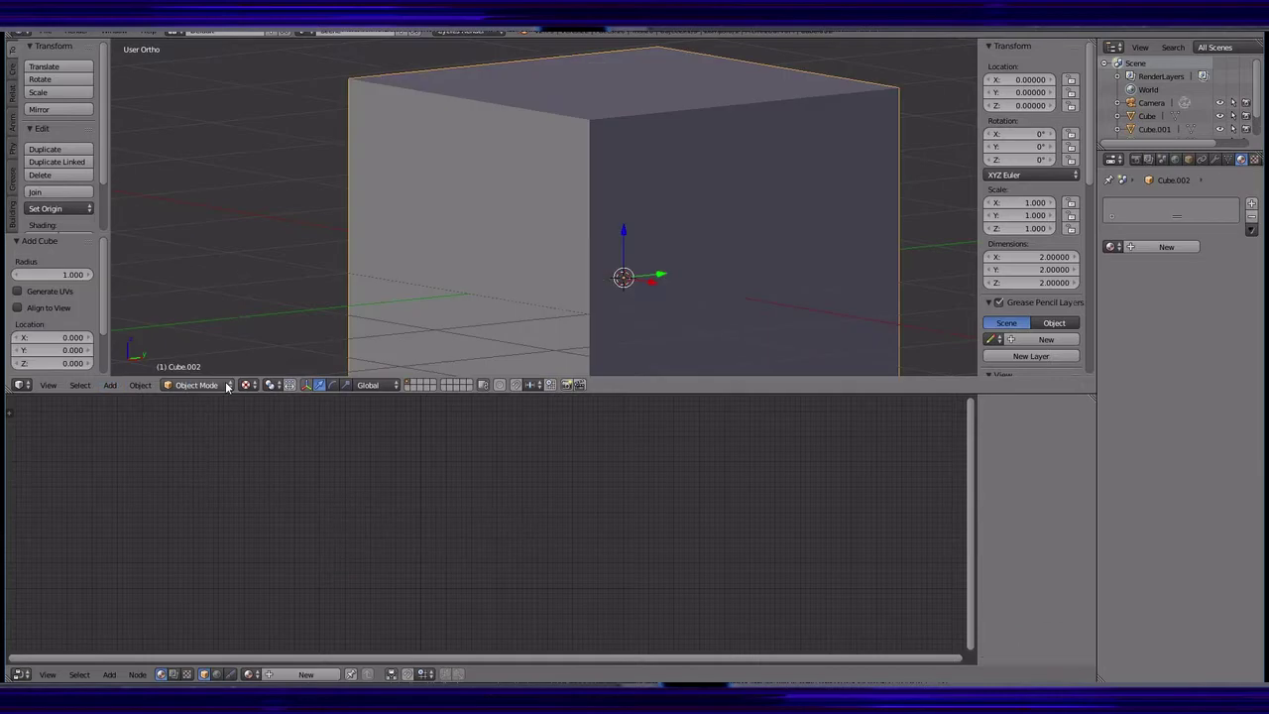
{"action": "middle_click_drag", "start_coordinate": [605, 267], "coordinate": [572, 266]}
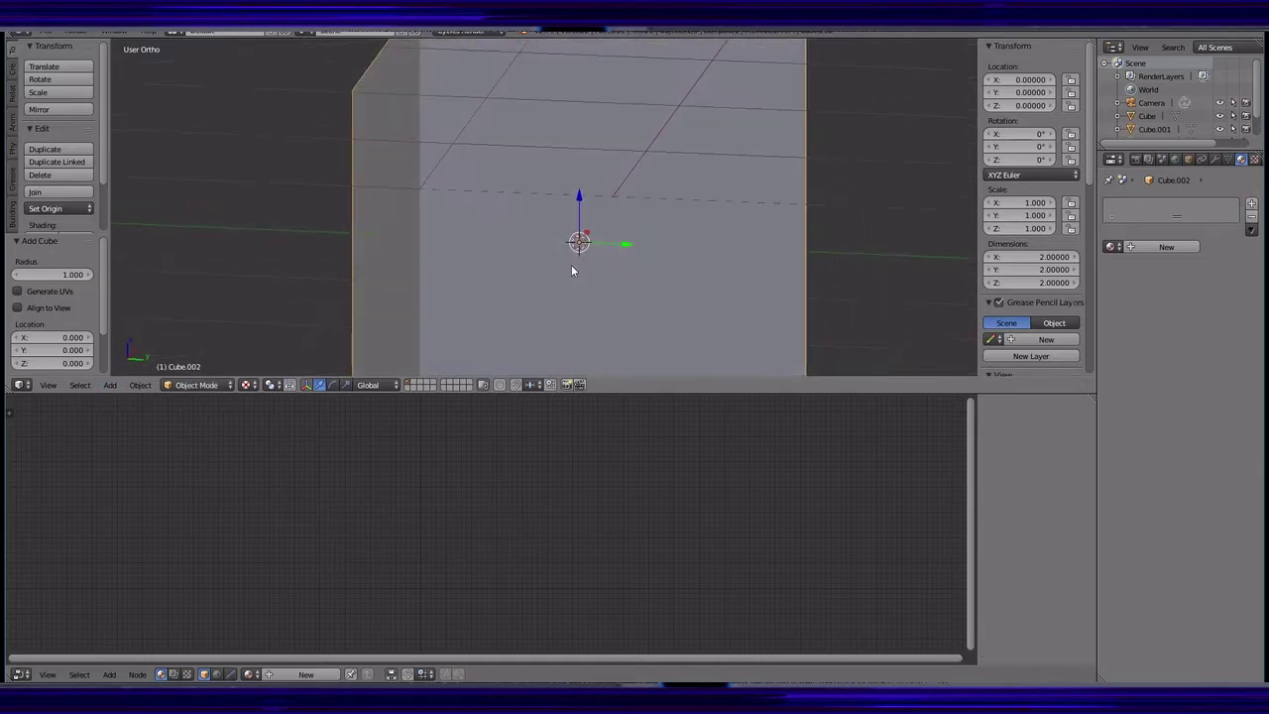
{"action": "key", "text": "g"}
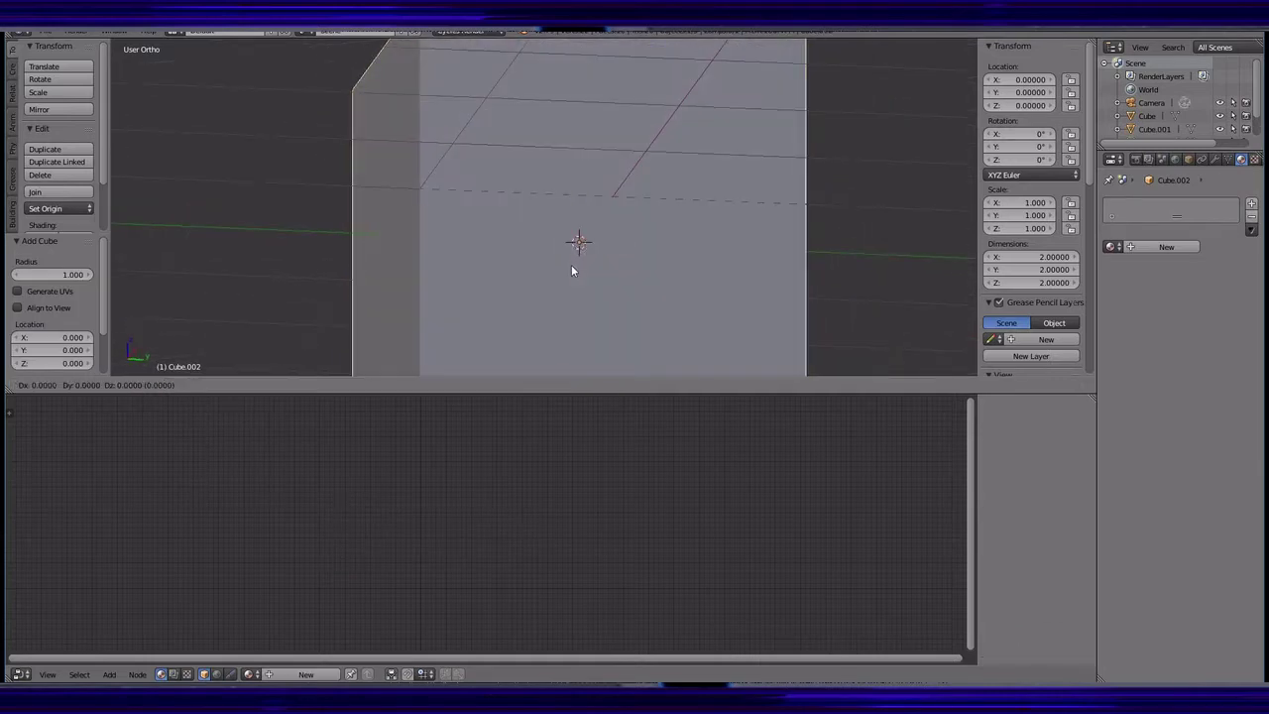
{"action": "key", "text": "z"}
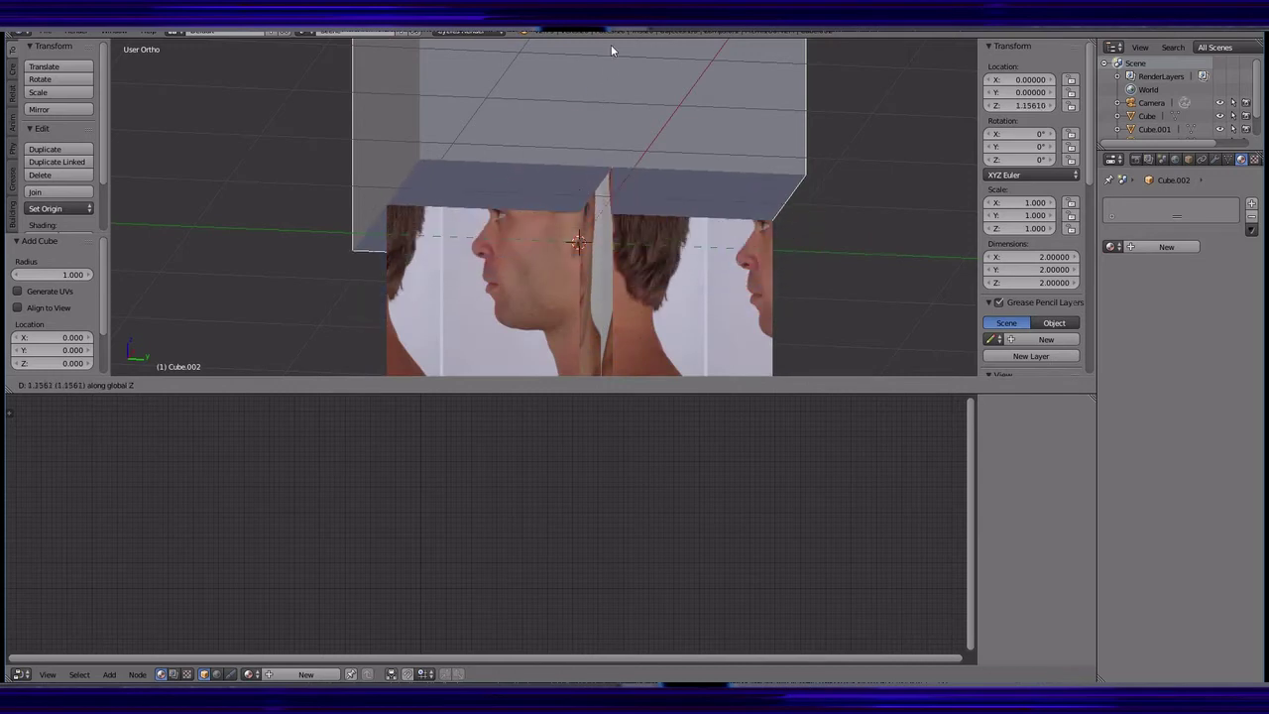
{"action": "left_click", "coordinate": [611, 51]}
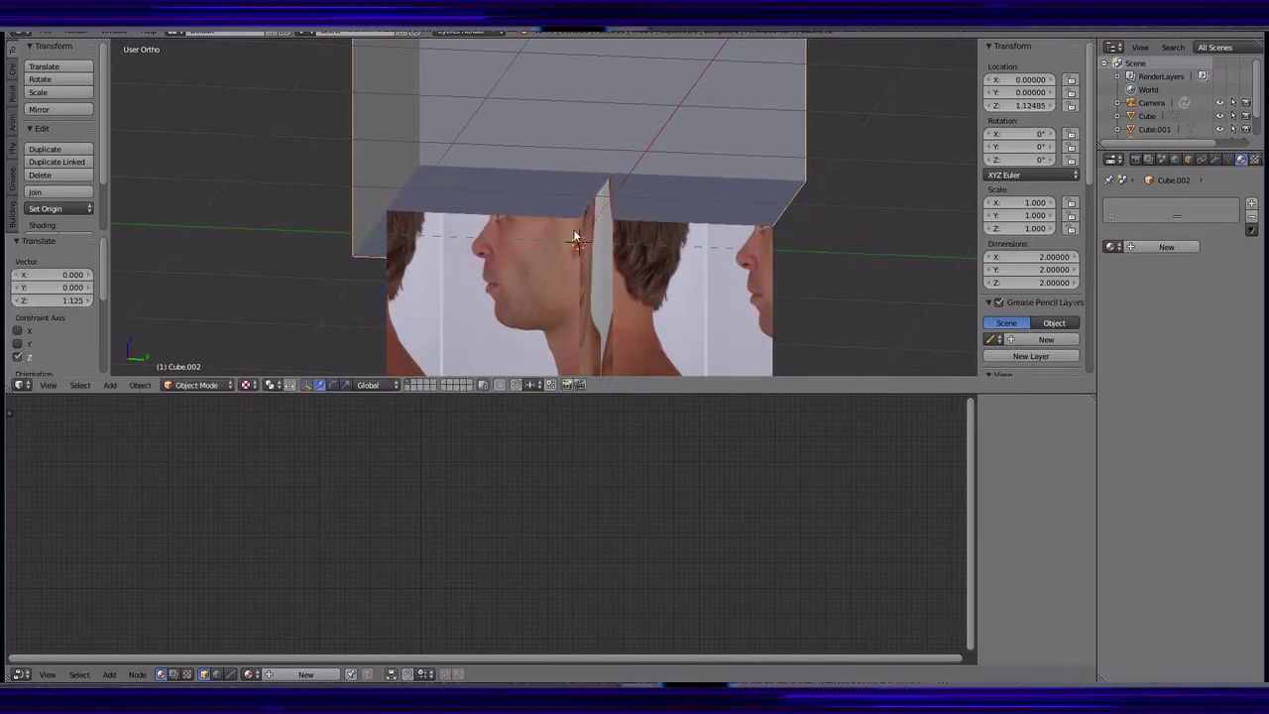
- Nudge the plate slightly along the vertical axis after viewing it from another side
{"action": "middle_click_drag", "start_coordinate": [581, 241], "coordinate": [670, 260]}
{"action": "scroll", "coordinate": [669, 261], "scroll_direction": "up", "scroll_amount": 2}
{"action": "scroll", "coordinate": [623, 241], "scroll_direction": "up", "scroll_amount": 2}
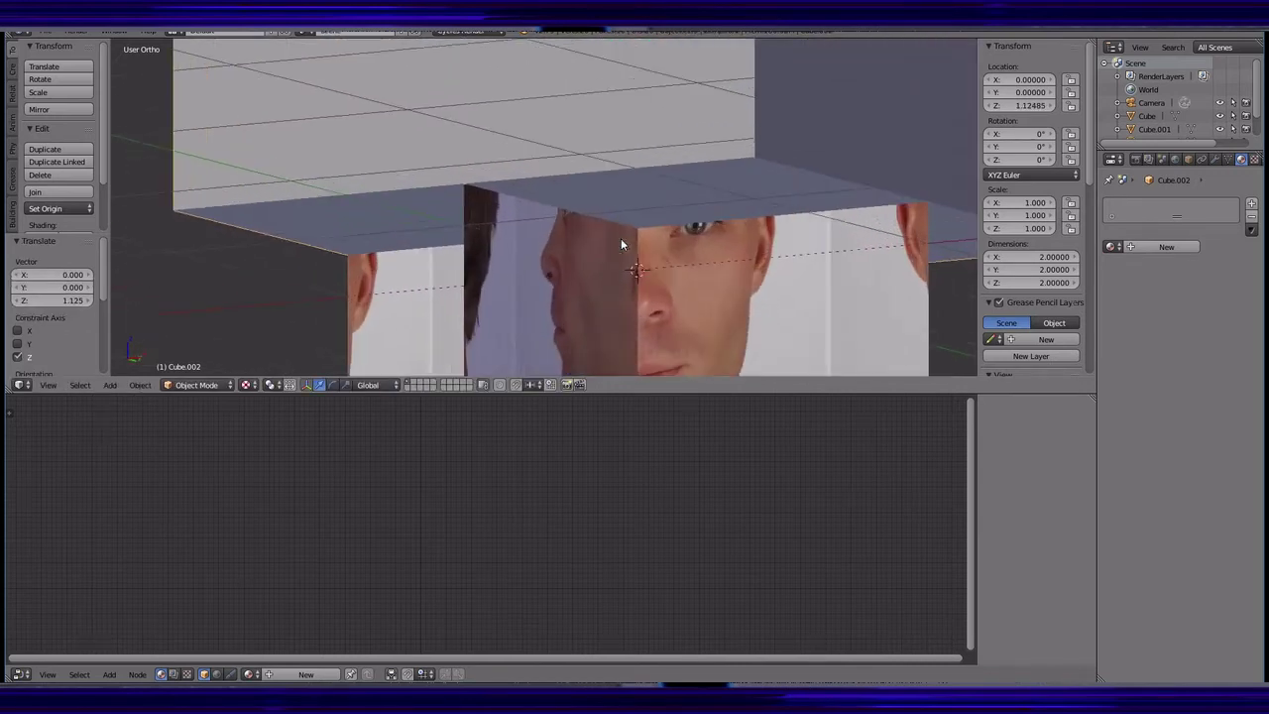
{"action": "scroll", "coordinate": [623, 240], "scroll_direction": "up", "scroll_amount": 2}
{"action": "scroll", "coordinate": [694, 268], "scroll_direction": "up", "scroll_amount": 2}
{"action": "middle_click_drag", "start_coordinate": [775, 287], "coordinate": [716, 287]}
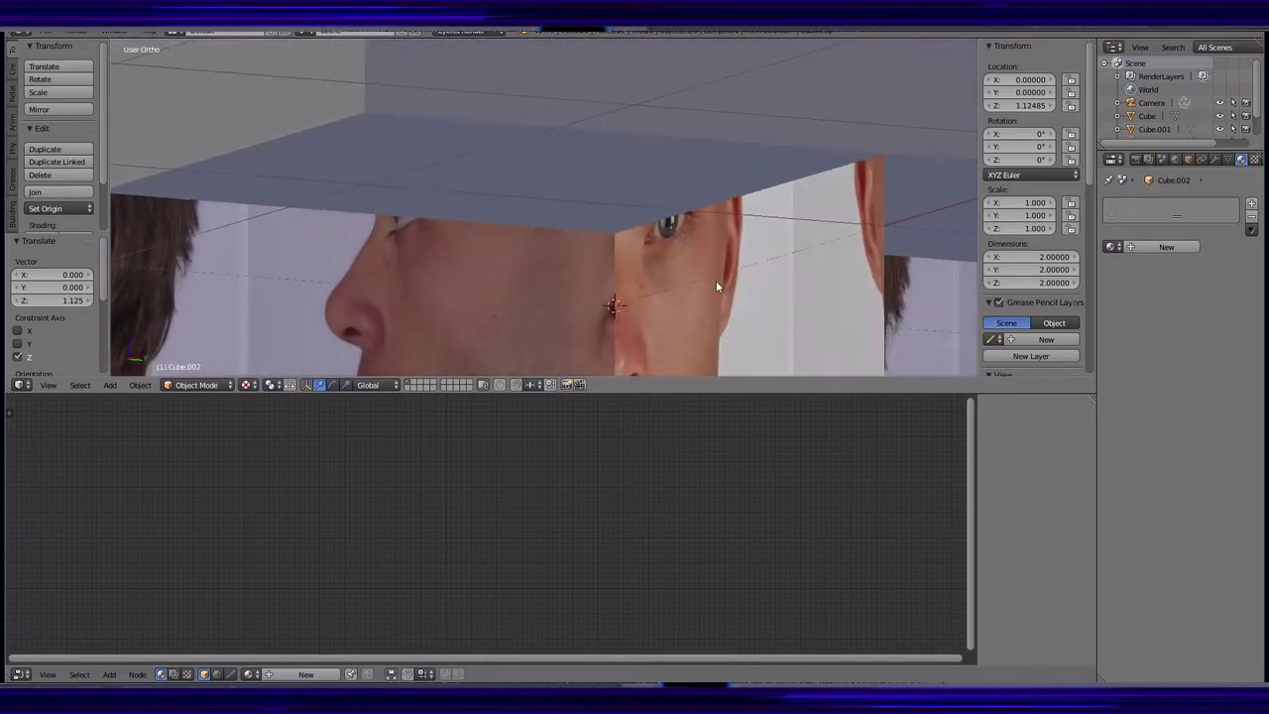
{"action": "key", "text": "g"}
{"action": "key", "text": "z"}
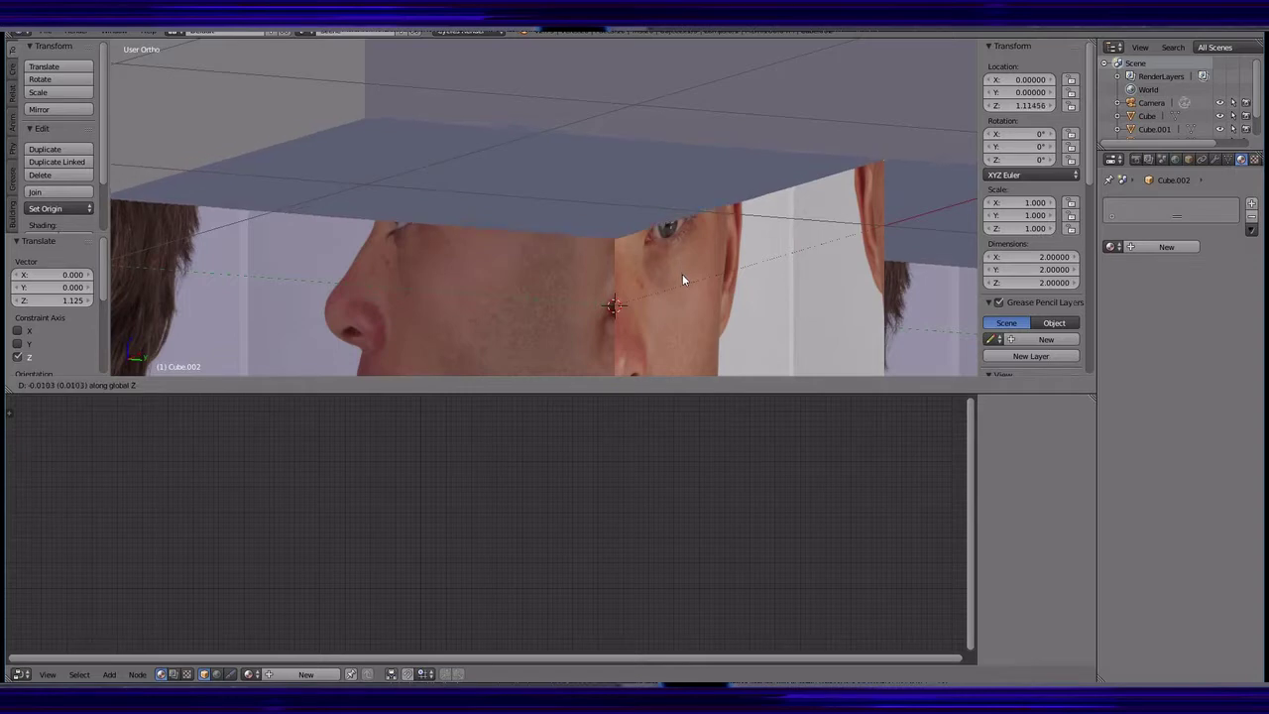
{"action": "left_click", "coordinate": [682, 279]}
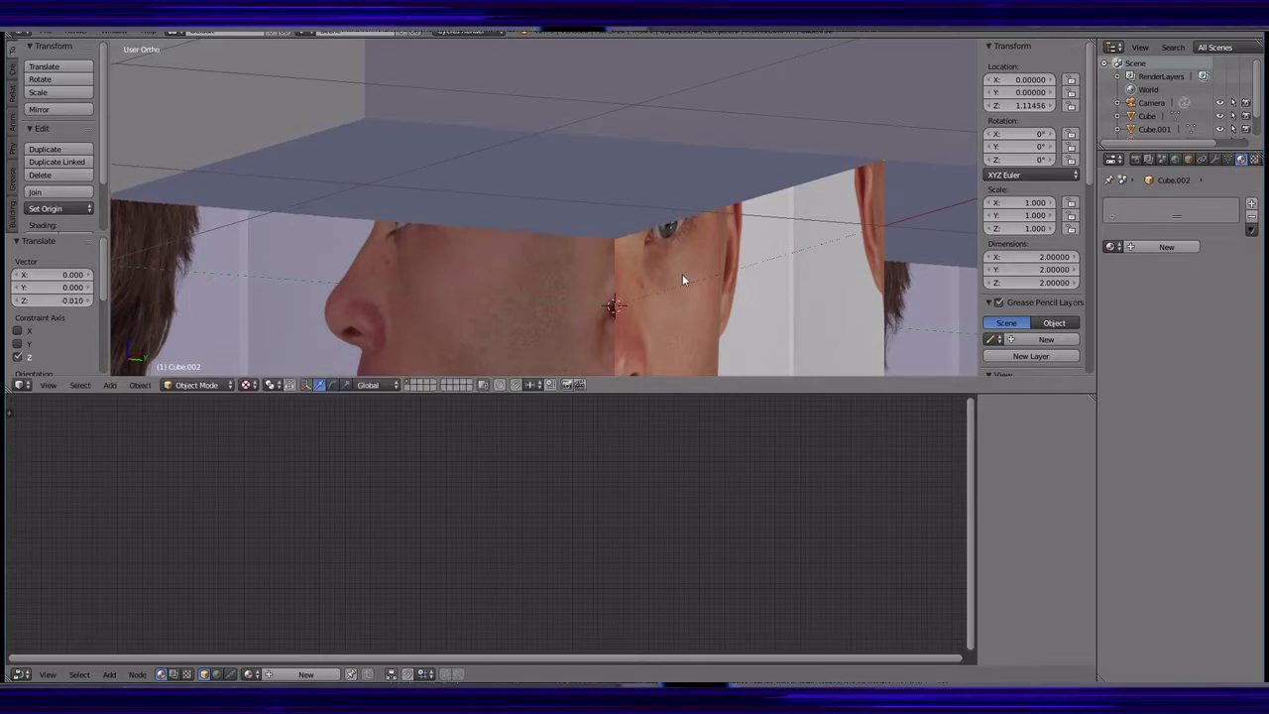
- Lower the plate along Z to about 0.70, level with the chin in the photos
{"action": "mouse_move", "coordinate": [658, 278]}
{"action": "middle_mouse_down"}
{"action": "mouse_move", "coordinate": [717, 281]}
{"action": "mouse_move", "coordinate": [555, 258]}
{"action": "mouse_move", "coordinate": [608, 181]}
{"action": "middle_mouse_up"}
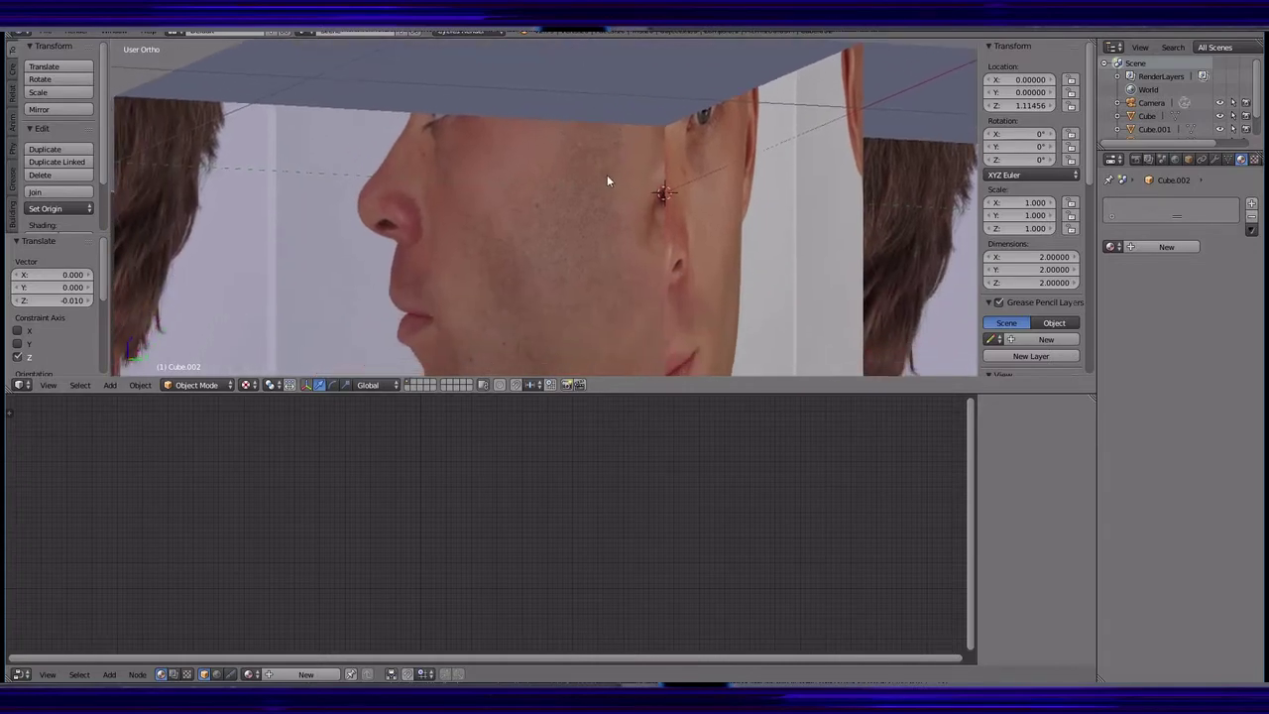
{"action": "key", "text": "g"}
{"action": "key", "text": "z"}
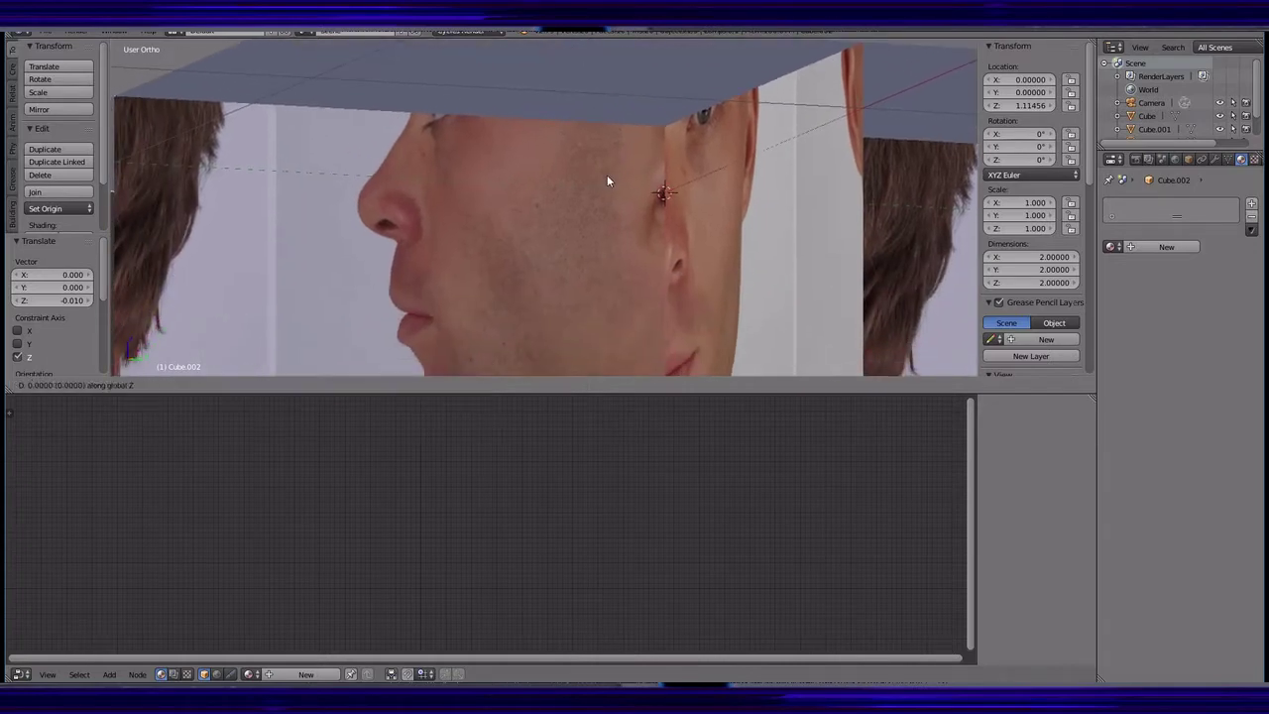
{"action": "left_click", "coordinate": [602, 303]}
{"action": "mouse_move", "coordinate": [610, 301]}
{"action": "middle_mouse_down"}
{"action": "mouse_move", "coordinate": [702, 293]}
{"action": "mouse_move", "coordinate": [632, 293]}
{"action": "mouse_move", "coordinate": [637, 202]}
{"action": "middle_mouse_up"}
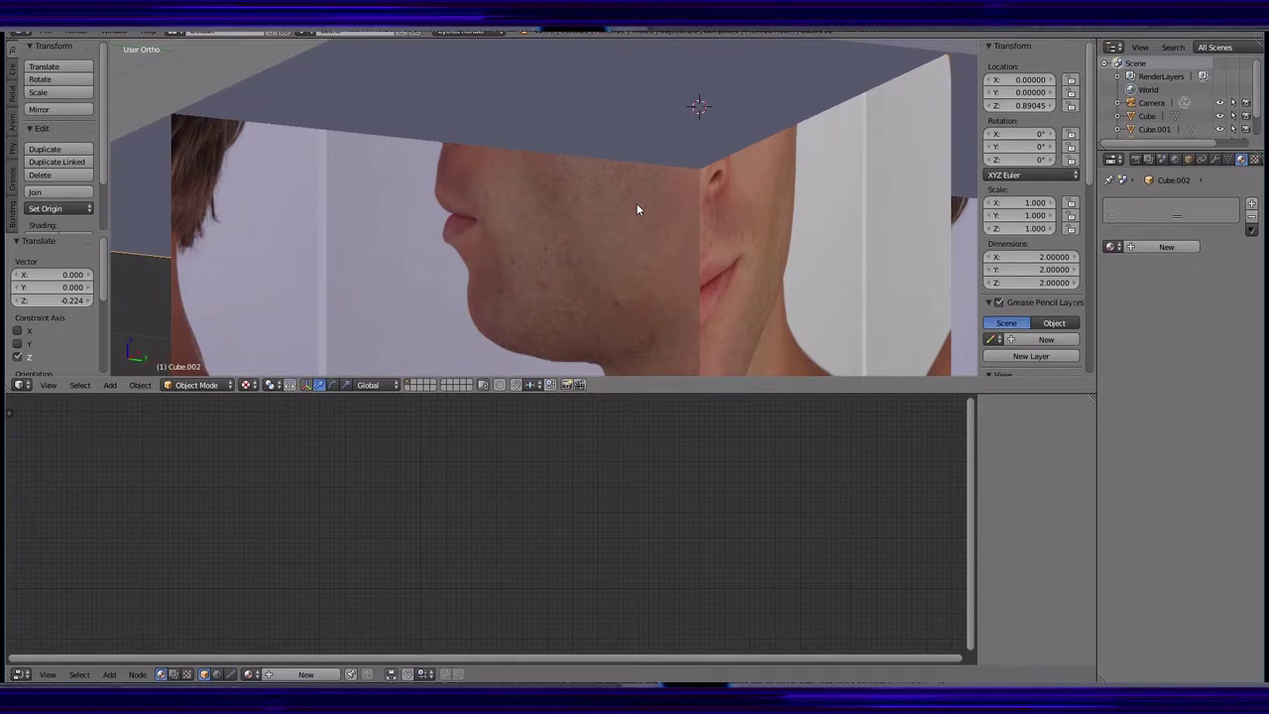
{"action": "key", "text": "g"}
{"action": "key", "text": "z"}
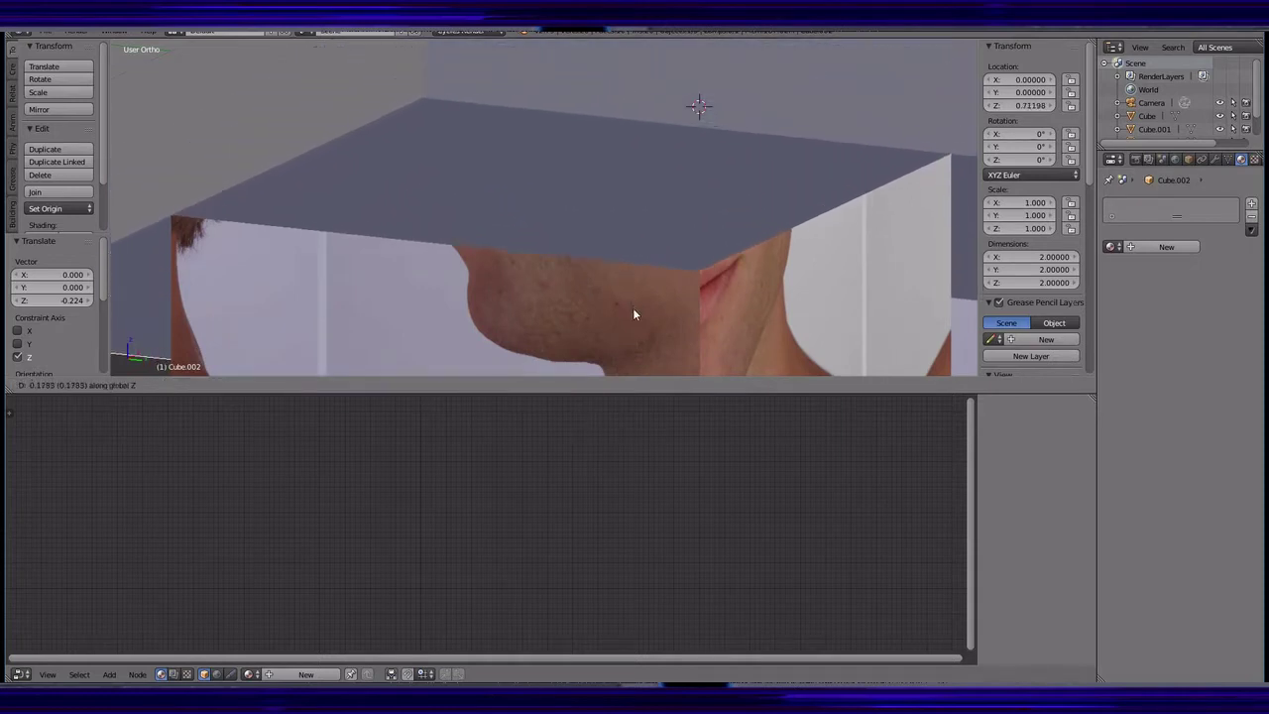
{"action": "left_click", "coordinate": [634, 317]}
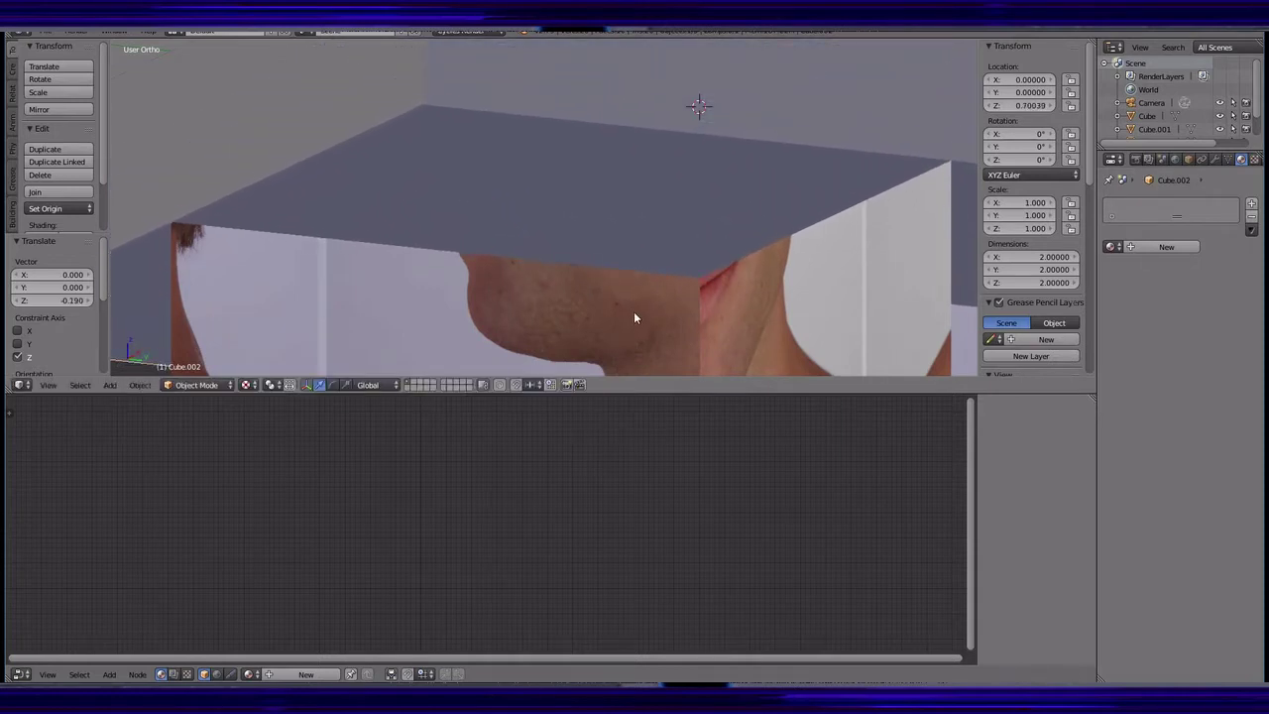
- Select Cube.001, show the UV/Image Editor in the lower area, and enter Edit Mode
{"action": "right_click", "coordinate": [411, 319]}
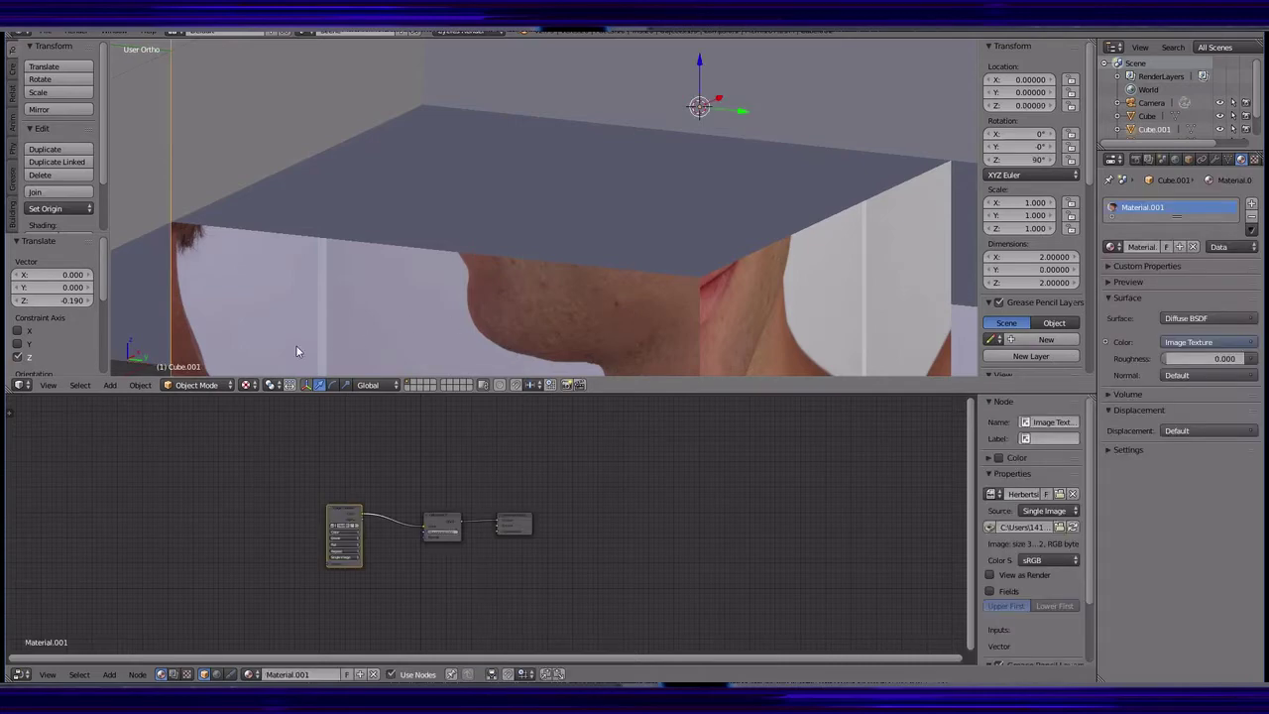
{"action": "left_click", "coordinate": [23, 675]}
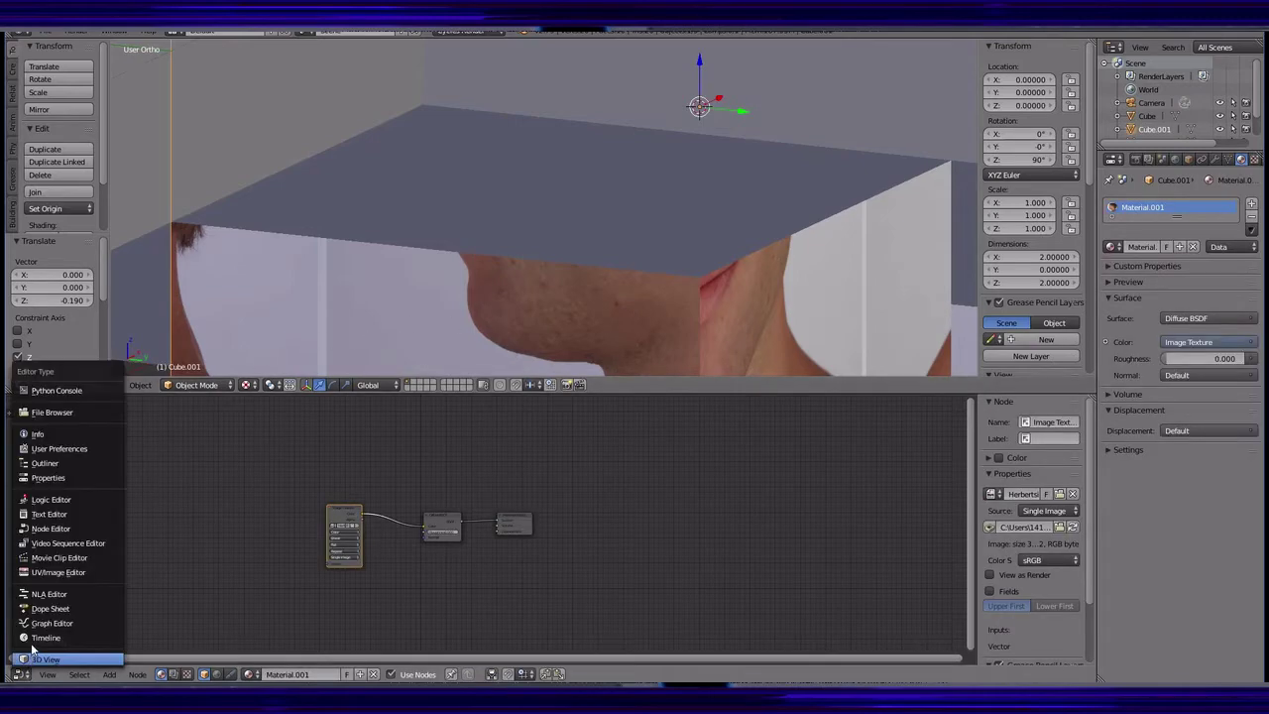
{"action": "left_click", "coordinate": [69, 563]}
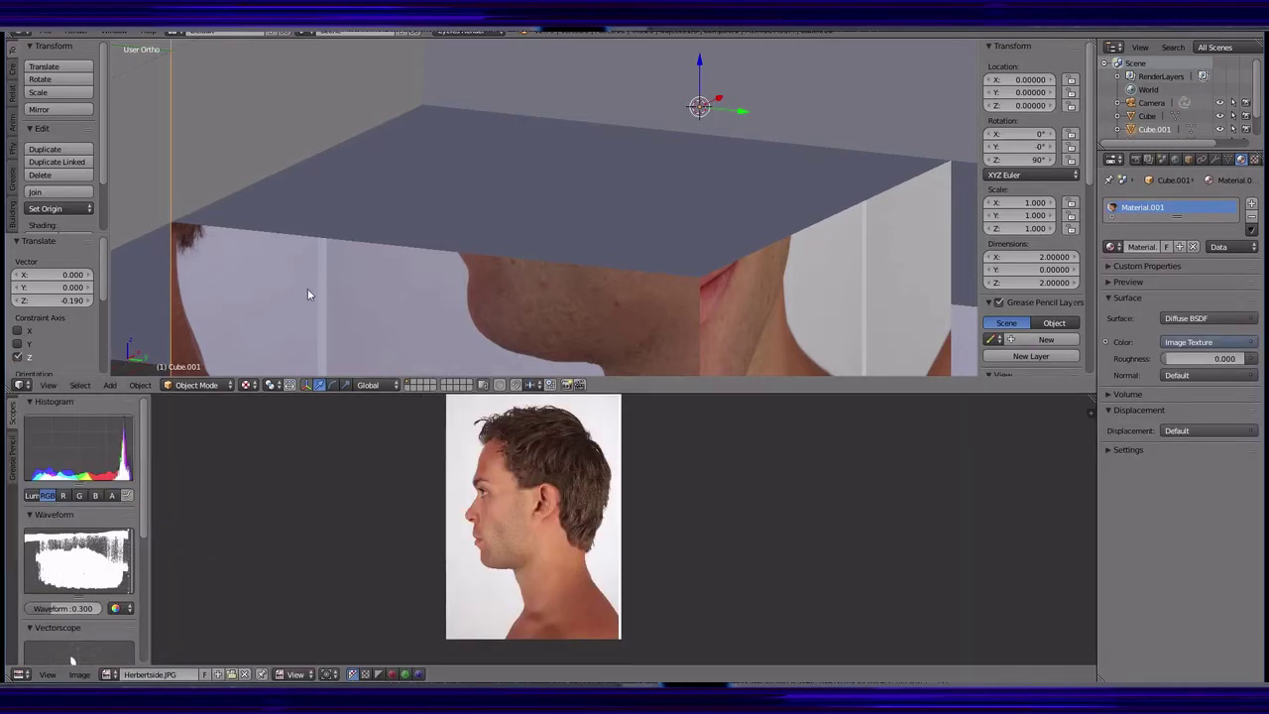
{"action": "left_click", "coordinate": [208, 385]}
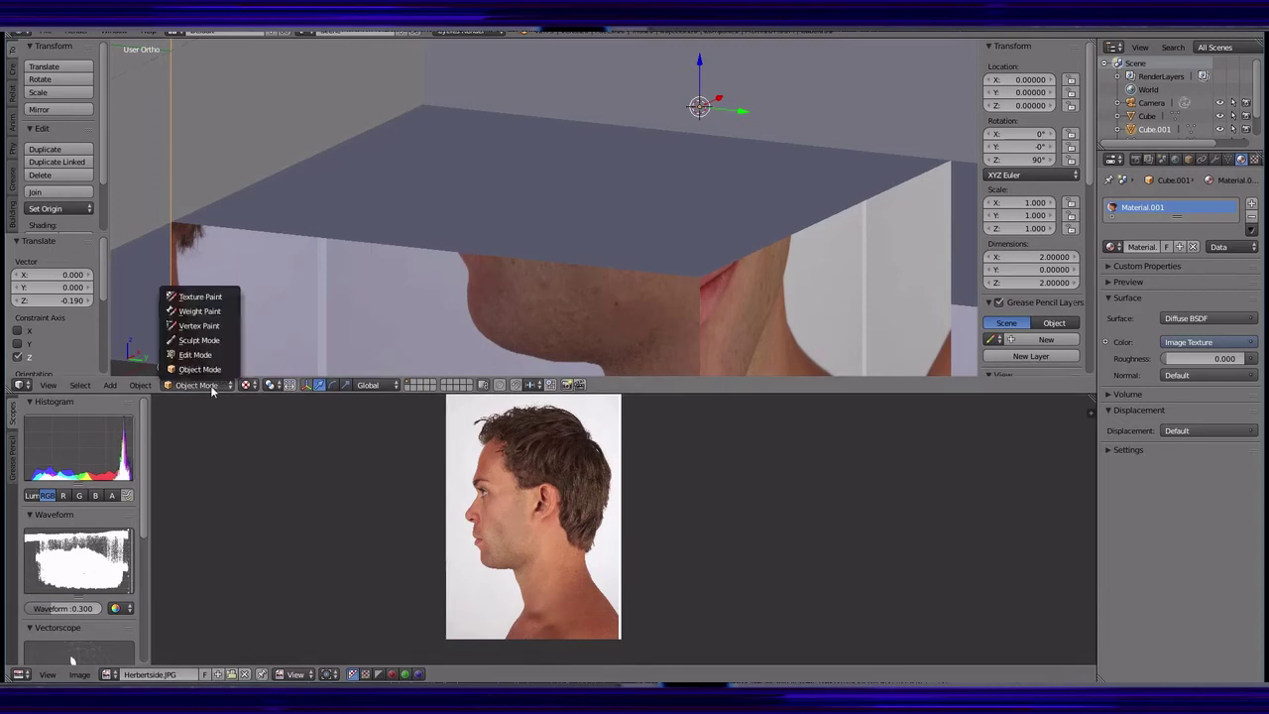
{"action": "left_click", "coordinate": [213, 355]}
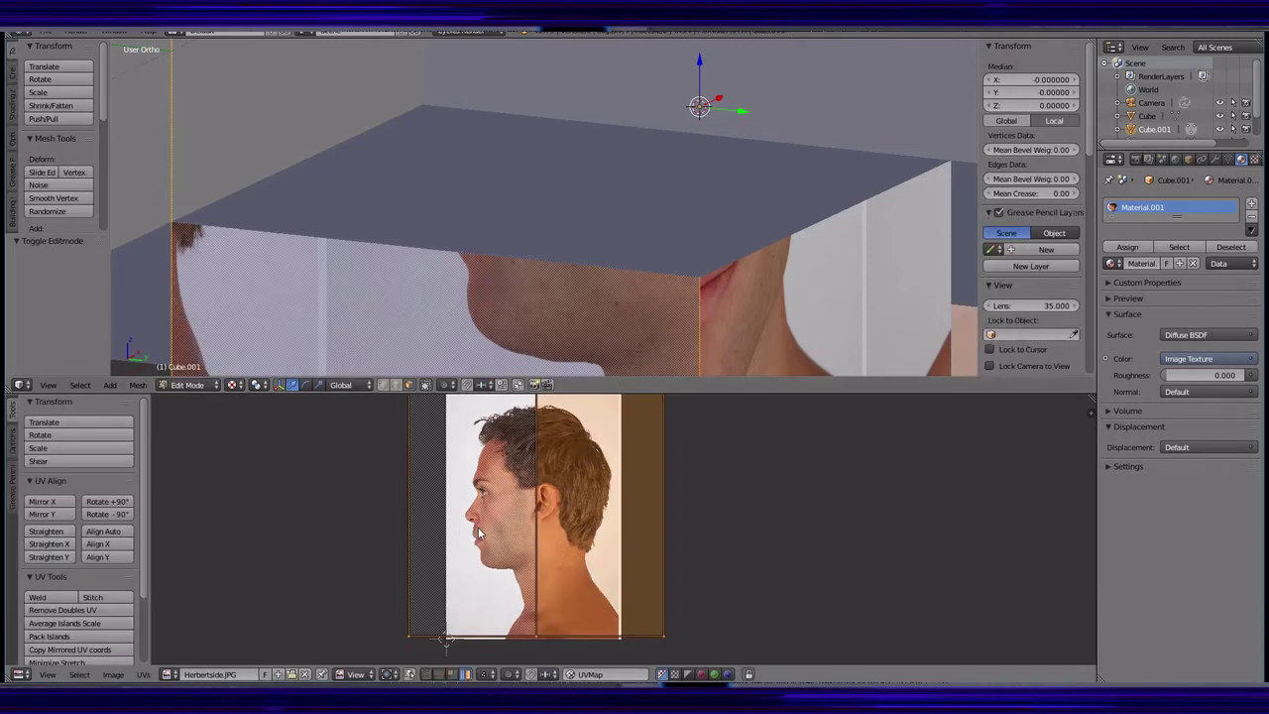
- Shift Cube.001's UVs vertically along Y so the side-profile texture realigns
{"action": "middle_click_drag", "start_coordinate": [479, 533], "coordinate": [511, 539]}
{"action": "key", "text": "g"}
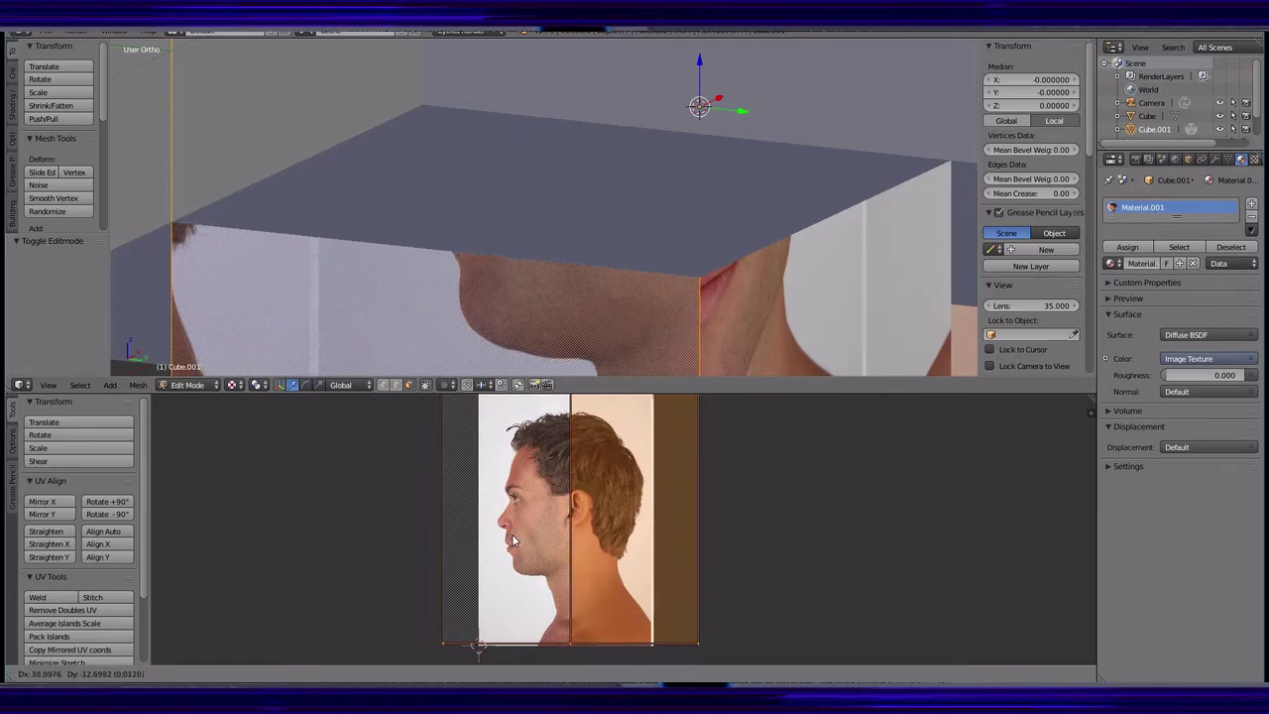
{"action": "key", "text": "y"}
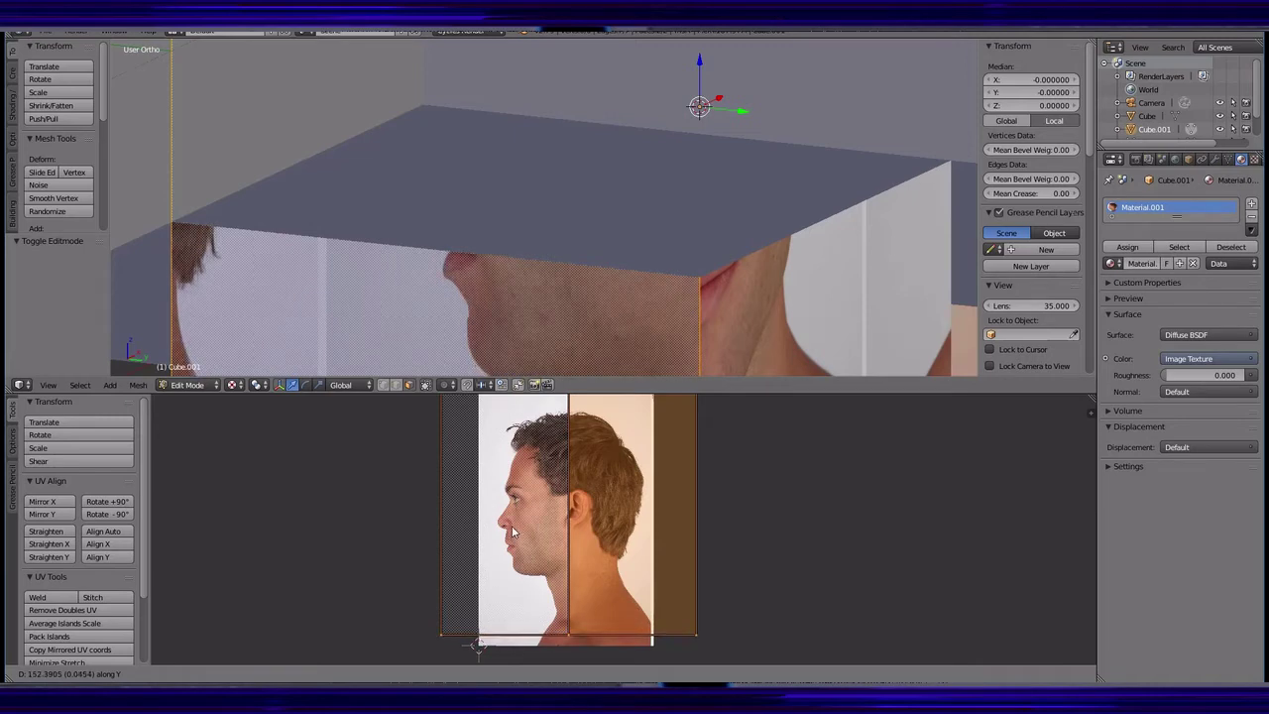
{"action": "left_click", "coordinate": [512, 533]}
{"action": "mouse_move", "coordinate": [524, 298]}
{"action": "middle_mouse_down"}
{"action": "mouse_move", "coordinate": [597, 307]}
{"action": "mouse_move", "coordinate": [486, 307]}
{"action": "mouse_move", "coordinate": [568, 307]}
{"action": "mouse_move", "coordinate": [509, 297]}
{"action": "middle_mouse_up"}
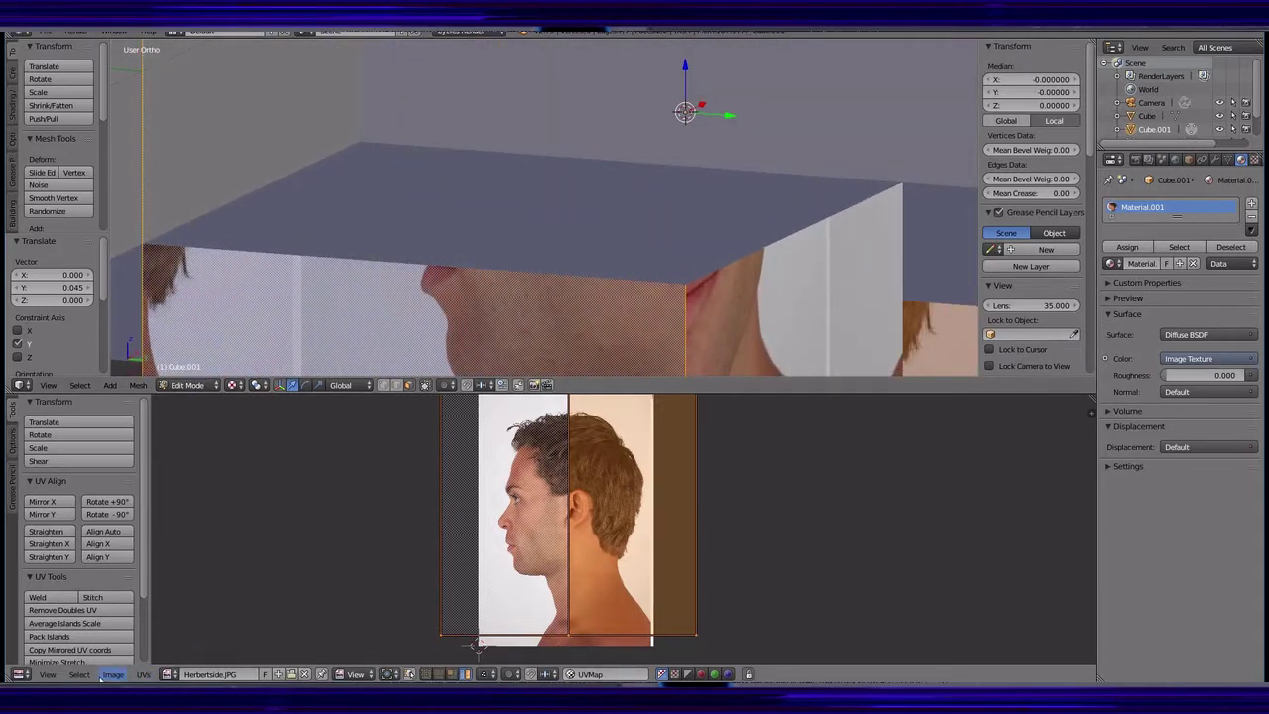
{"action": "left_click", "coordinate": [188, 384]}
- In Object Mode, raise the plate Cube.002 along Z in two moves to about 1.07
{"action": "left_click", "coordinate": [194, 367]}
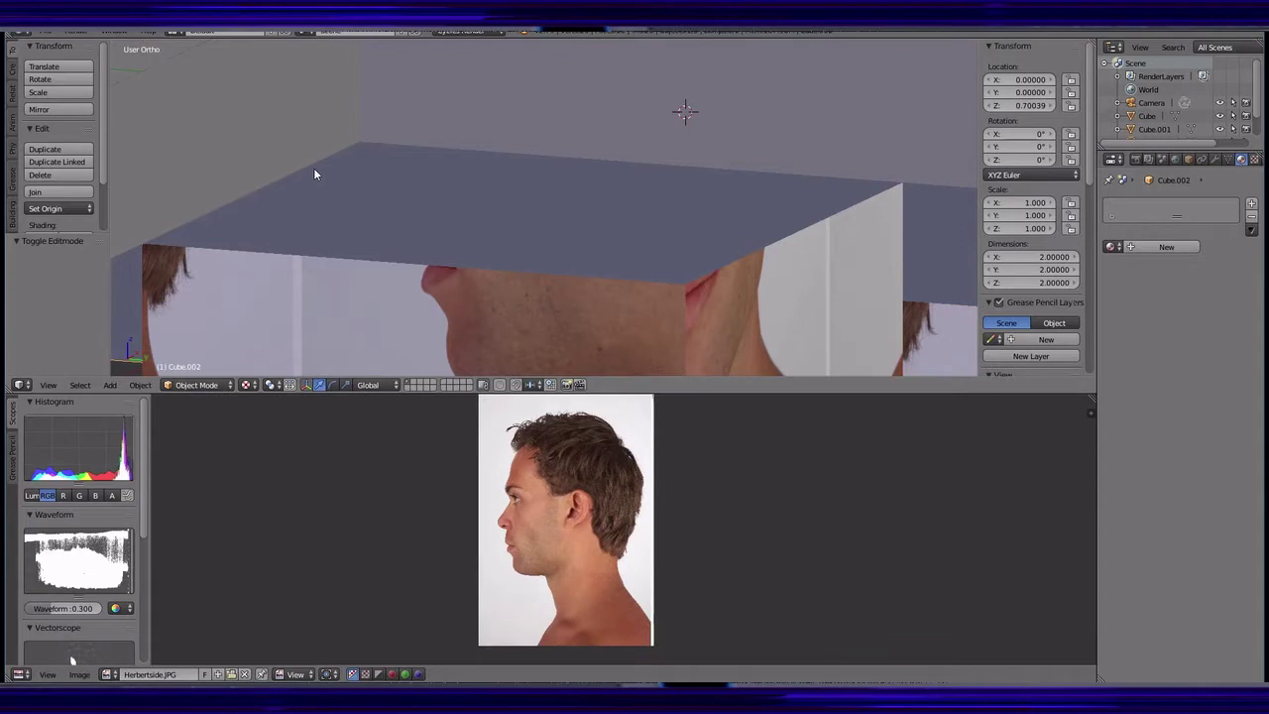
{"action": "key", "text": "g"}
{"action": "key", "text": "z"}
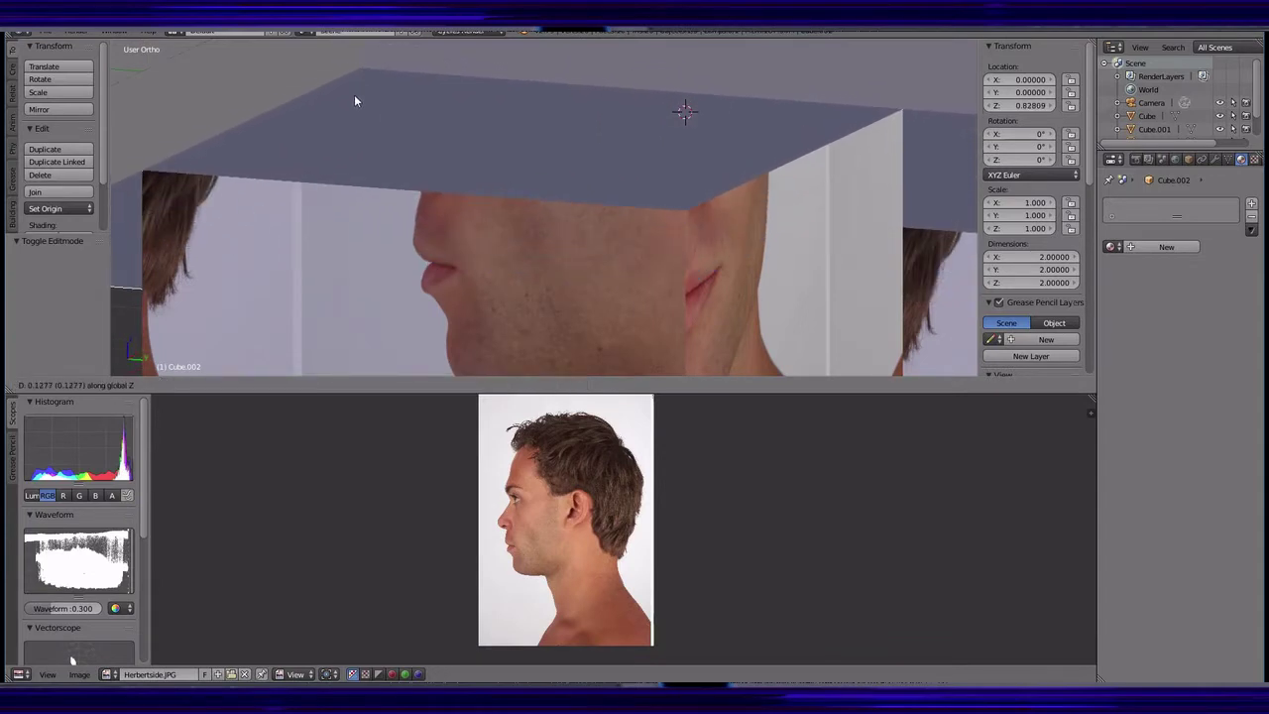
{"action": "left_click", "coordinate": [354, 94]}
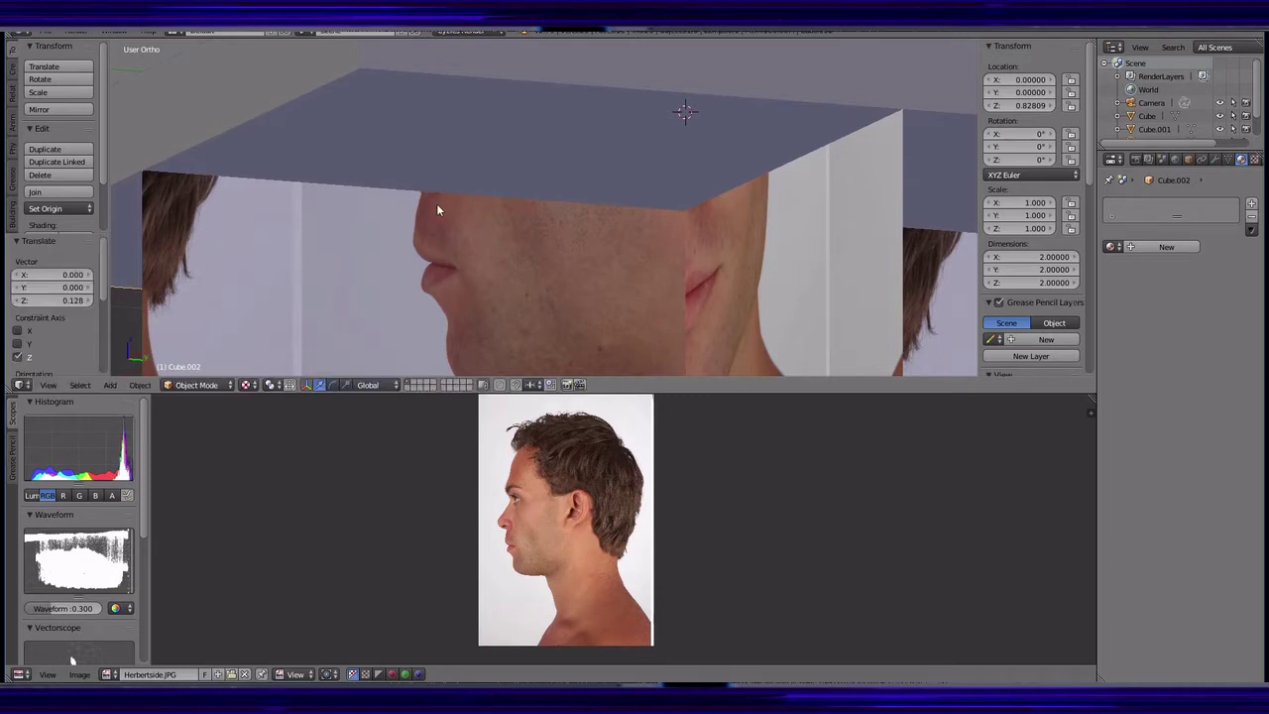
{"action": "middle_click_drag", "start_coordinate": [437, 203], "coordinate": [504, 203]}
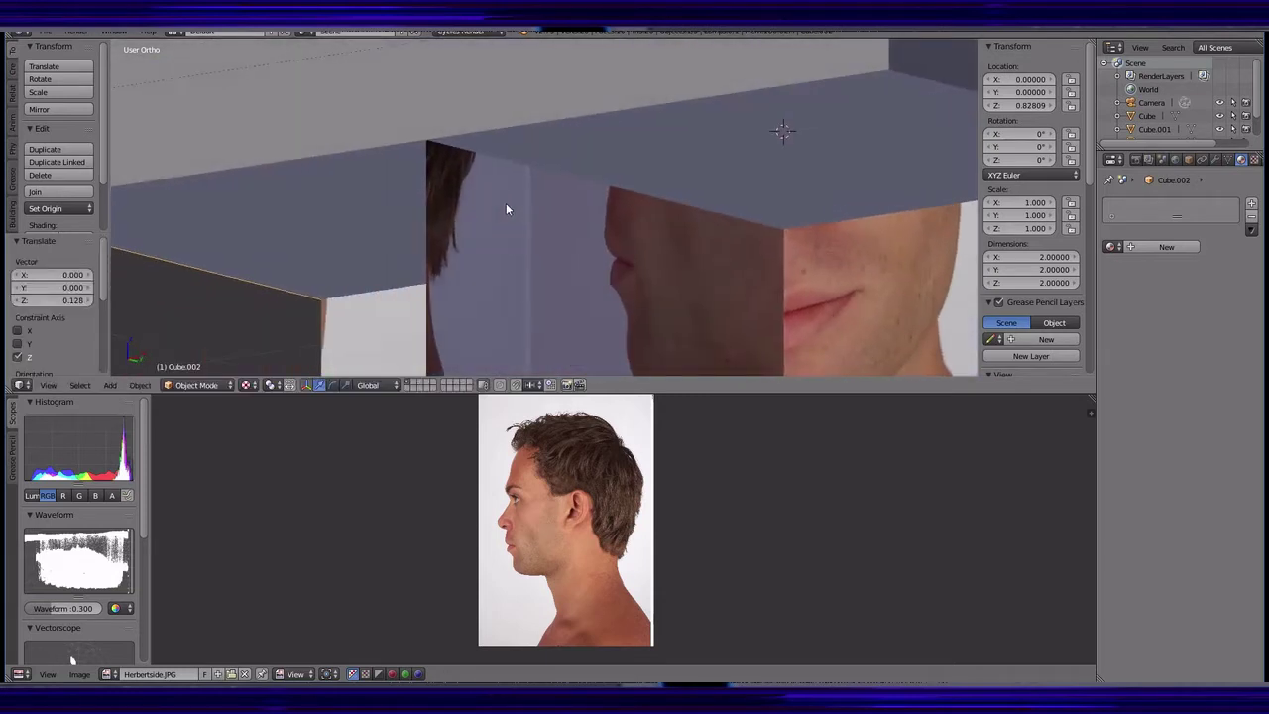
{"action": "key", "text": "g"}
{"action": "key", "text": "z"}
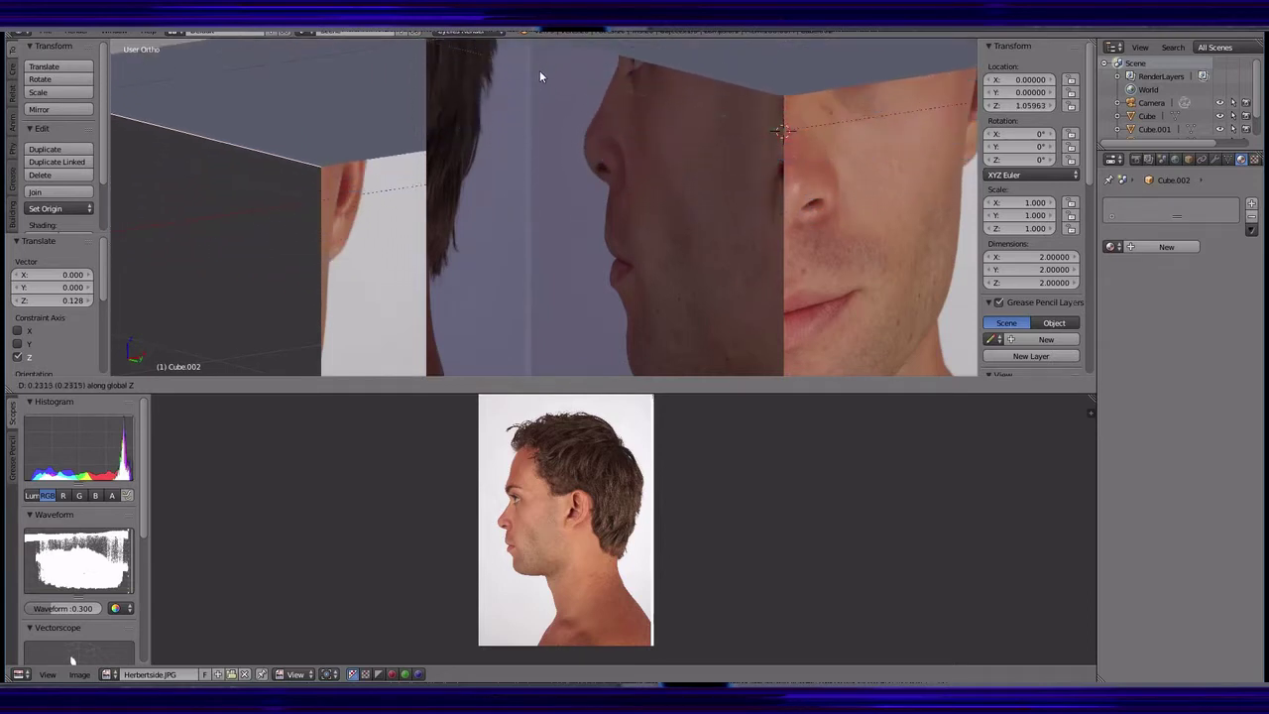
{"action": "left_click", "coordinate": [541, 67]}
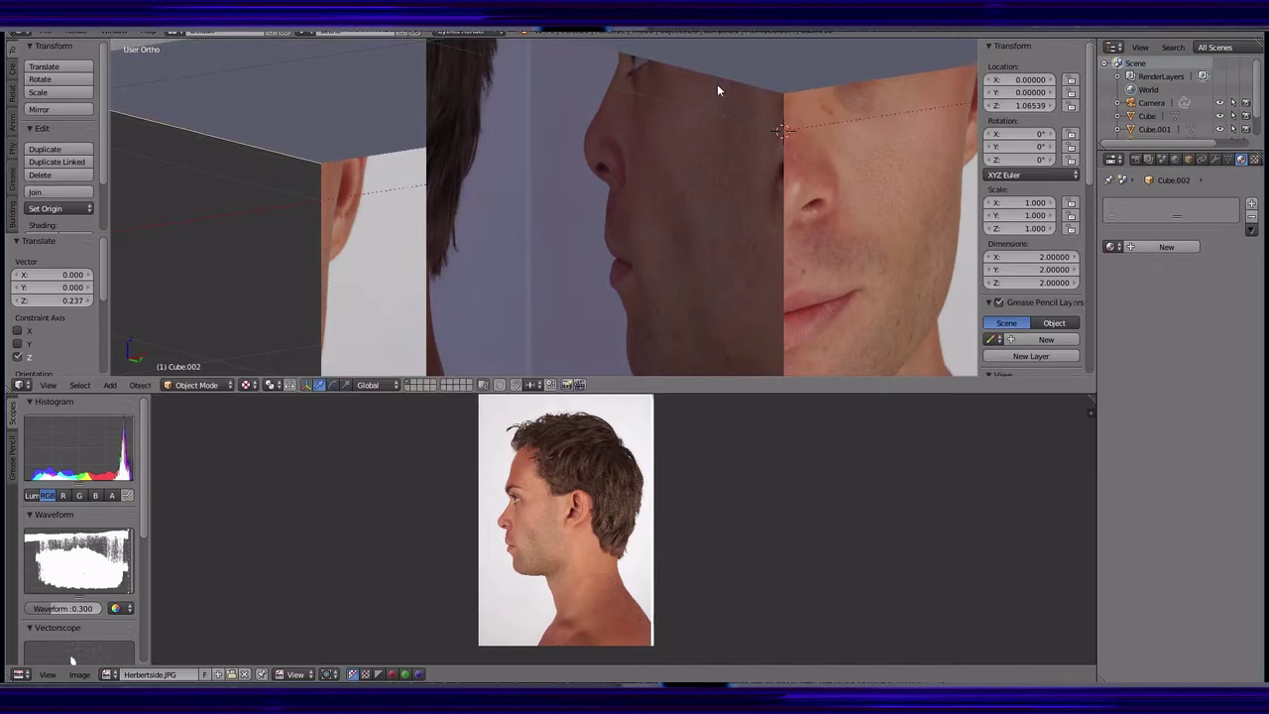
- Delete the plate Cube.002, leaving only the photo planes
{"action": "mouse_move", "coordinate": [716, 84]}
{"action": "middle_mouse_down"}
{"action": "mouse_move", "coordinate": [649, 237]}
{"action": "mouse_move", "coordinate": [598, 240]}
{"action": "middle_mouse_up"}
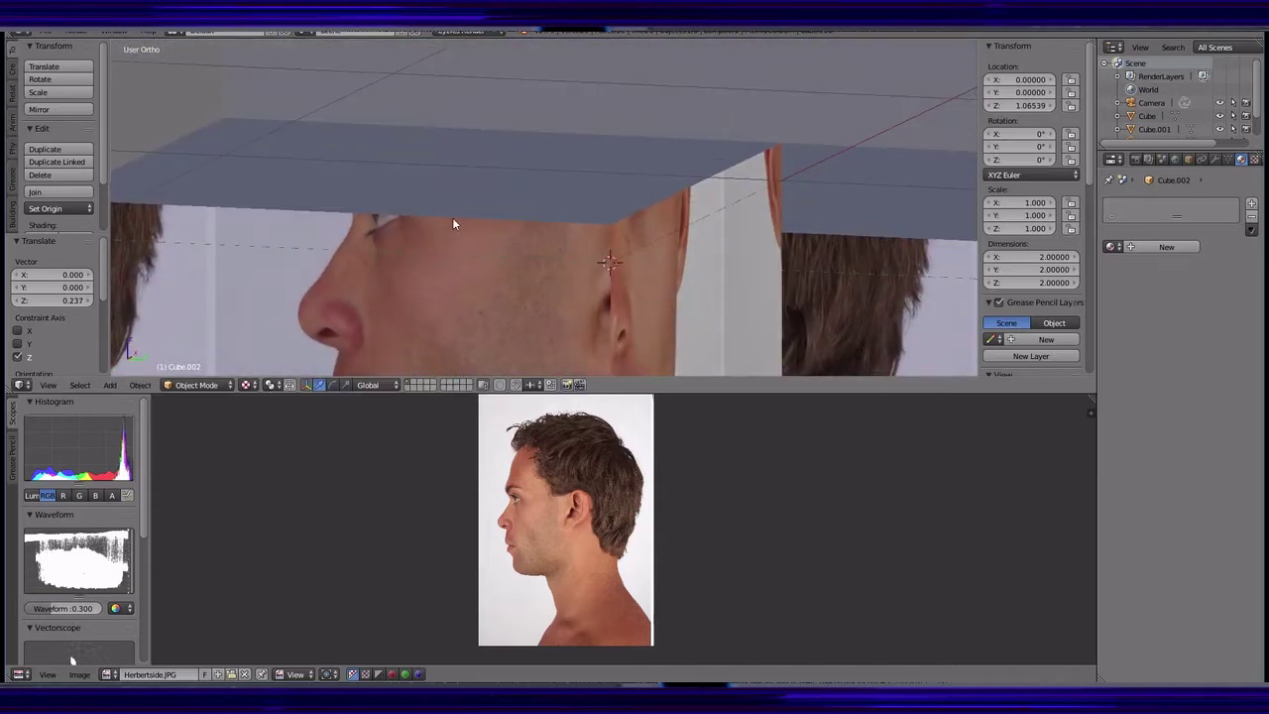
{"action": "mouse_move", "coordinate": [409, 227]}
{"action": "middle_mouse_down"}
{"action": "mouse_move", "coordinate": [567, 226]}
{"action": "mouse_move", "coordinate": [609, 212]}
{"action": "mouse_move", "coordinate": [558, 269]}
{"action": "mouse_move", "coordinate": [517, 275]}
{"action": "mouse_move", "coordinate": [612, 287]}
{"action": "mouse_move", "coordinate": [628, 271]}
{"action": "mouse_move", "coordinate": [631, 354]}
{"action": "mouse_move", "coordinate": [639, 297]}
{"action": "middle_mouse_up"}
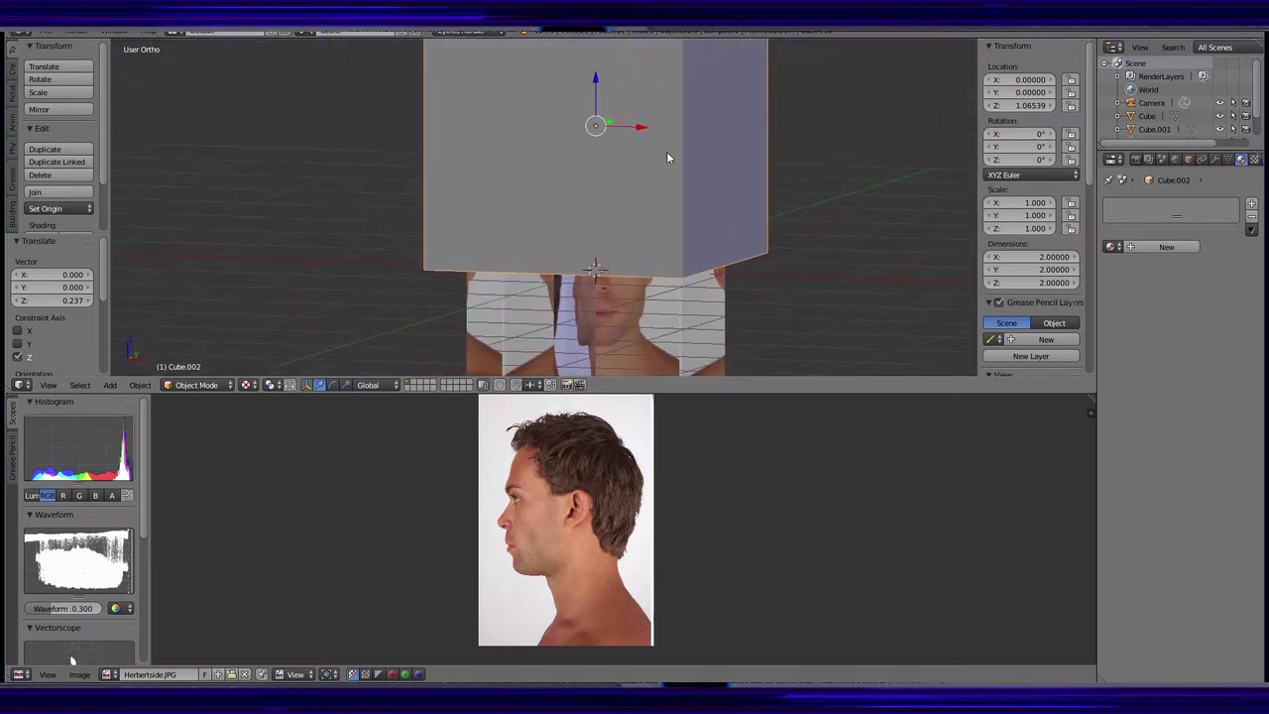
{"action": "key", "text": "x"}
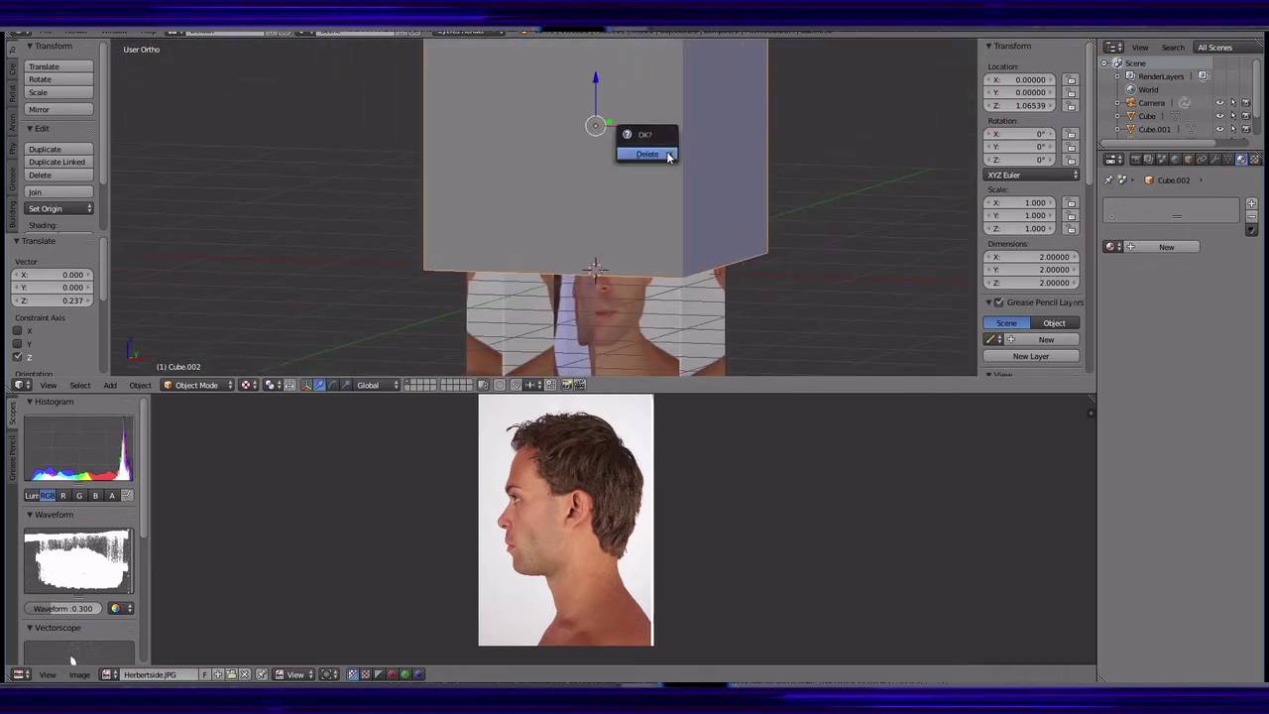
{"action": "left_click", "coordinate": [657, 153]}
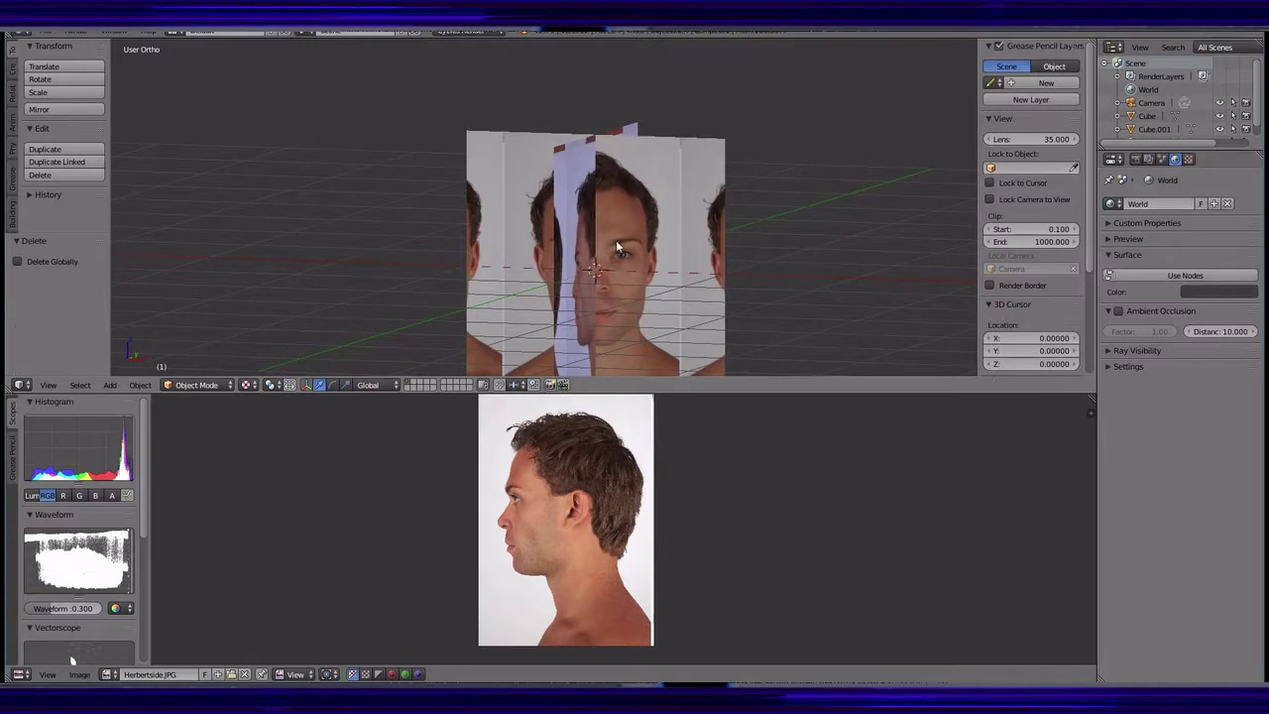
- Delete the side-photo plane Cube.001
{"action": "right_click", "coordinate": [563, 224]}
{"action": "key", "text": "x"}
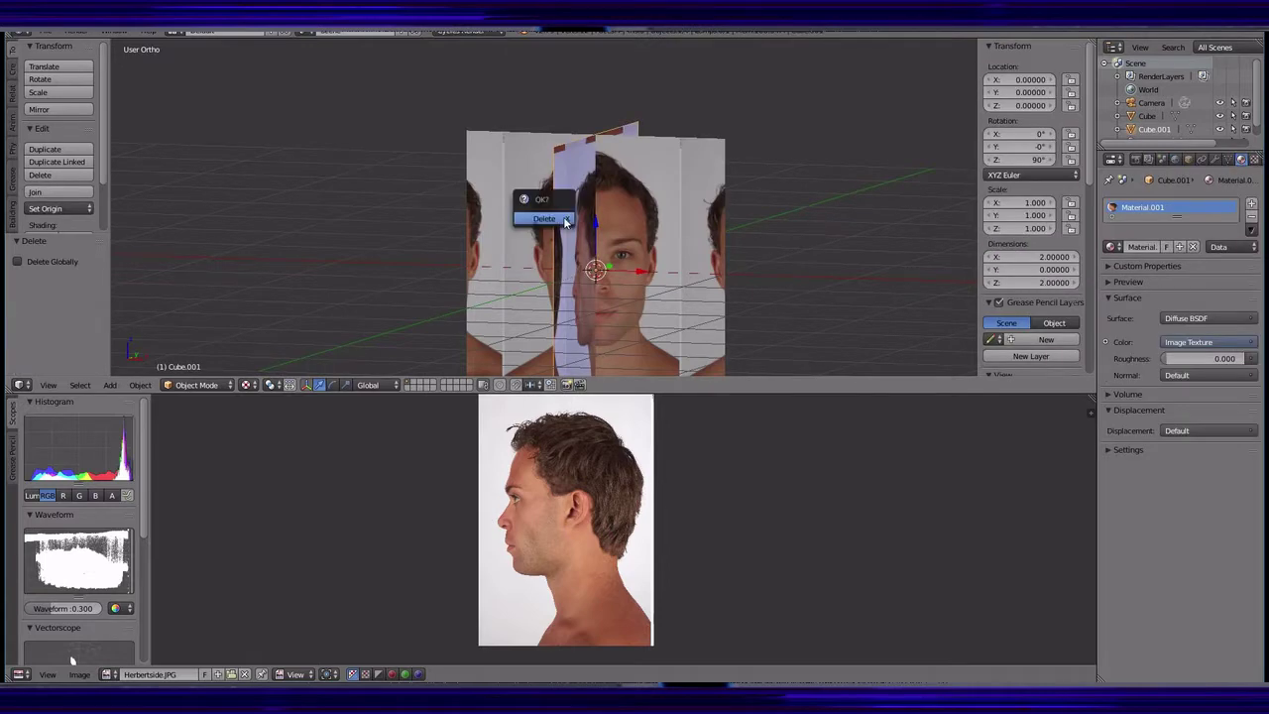
{"action": "key", "text": "Return"}
- Put the front-photo plane Cube into Edit Mode and add an edge loop near eye level
{"action": "mouse_move", "coordinate": [655, 267]}
{"action": "middle_mouse_down"}
{"action": "mouse_move", "coordinate": [491, 259]}
{"action": "mouse_move", "coordinate": [549, 262]}
{"action": "middle_mouse_up"}
{"action": "left_click", "coordinate": [228, 385]}
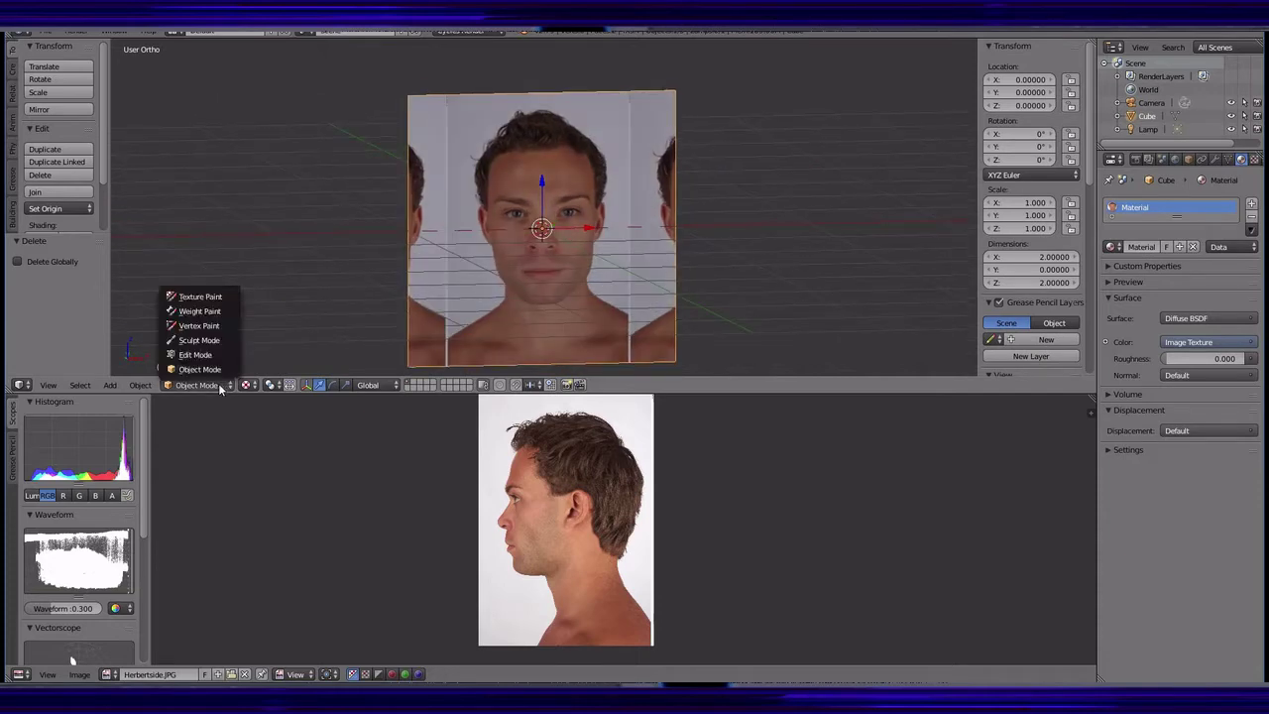
{"action": "left_click", "coordinate": [198, 357]}
{"action": "scroll", "coordinate": [528, 300], "scroll_direction": "up", "scroll_amount": 2}
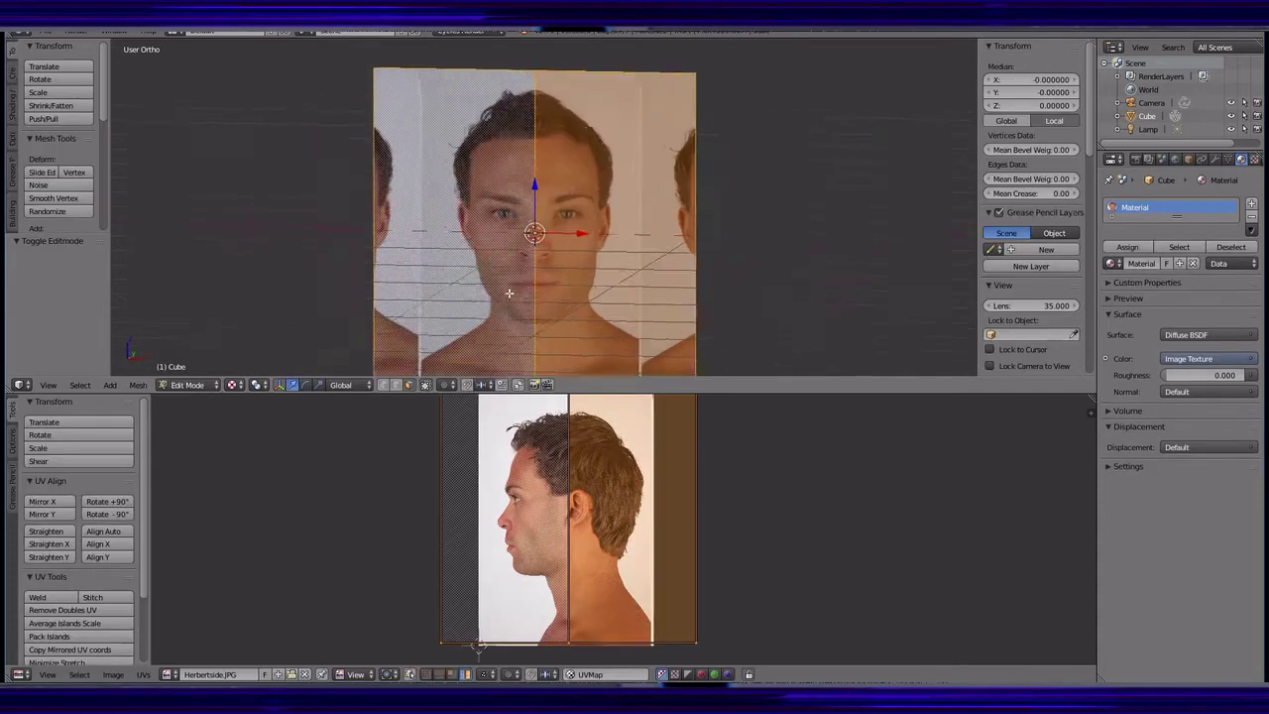
{"action": "scroll", "coordinate": [528, 300], "scroll_direction": "up", "scroll_amount": 3}
{"action": "middle_click_drag", "start_coordinate": [544, 224], "coordinate": [564, 168], "text": "shift"}
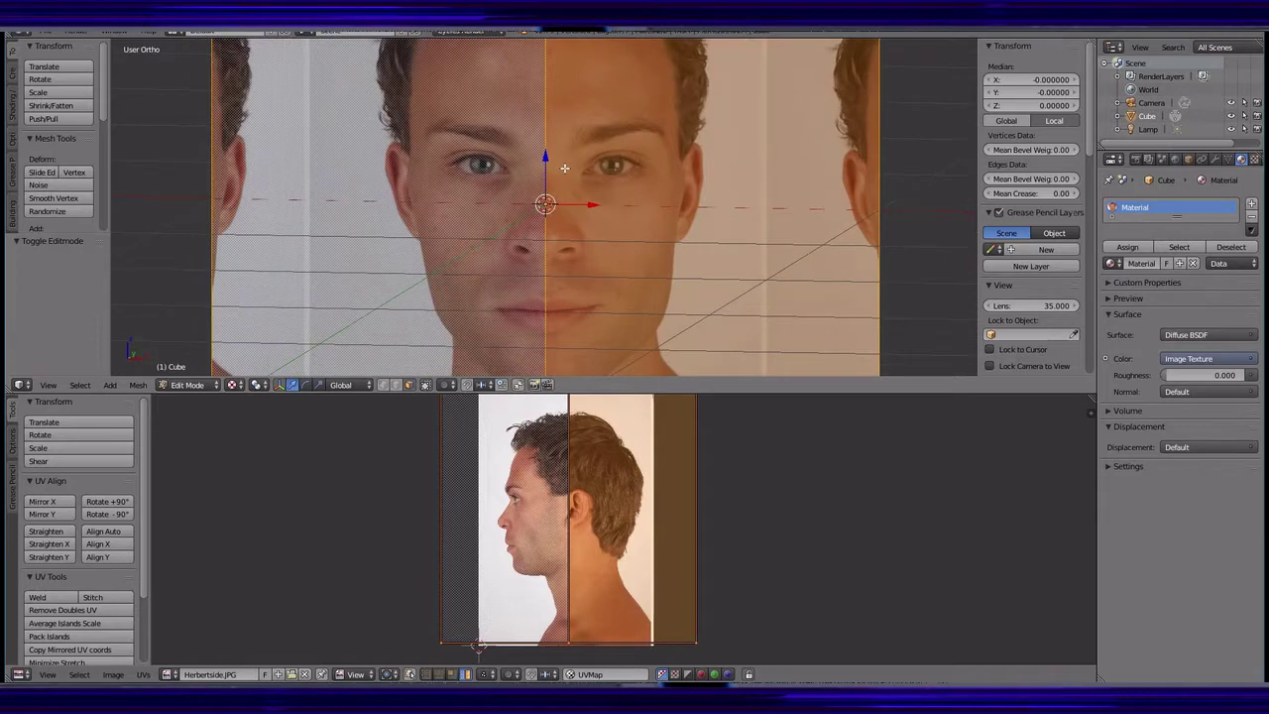
{"action": "key", "text": "ctrl+r"}
{"action": "left_click", "coordinate": [565, 187]}
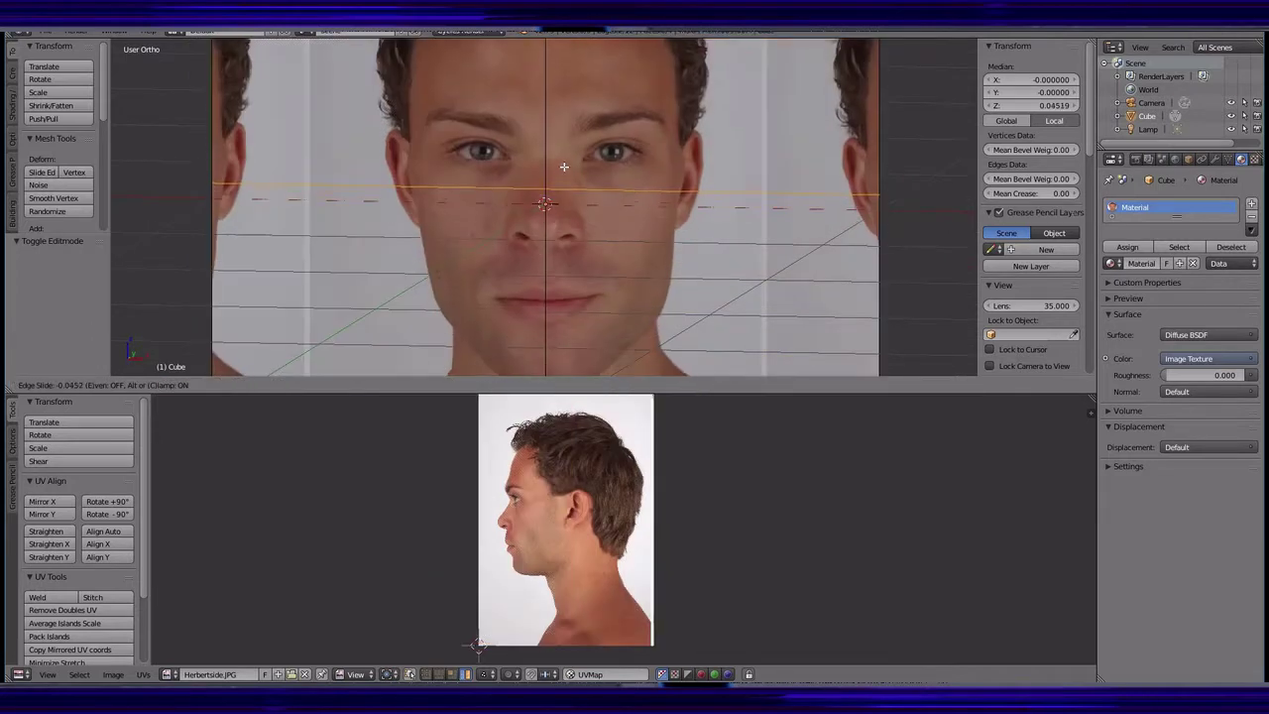
{"action": "left_click", "coordinate": [451, 171]}
- Slide the edge loop to face-feature heights with the texture kept fixed, then return to Object Mode
{"action": "scroll", "coordinate": [96, 308], "scroll_direction": "down", "scroll_amount": 3}
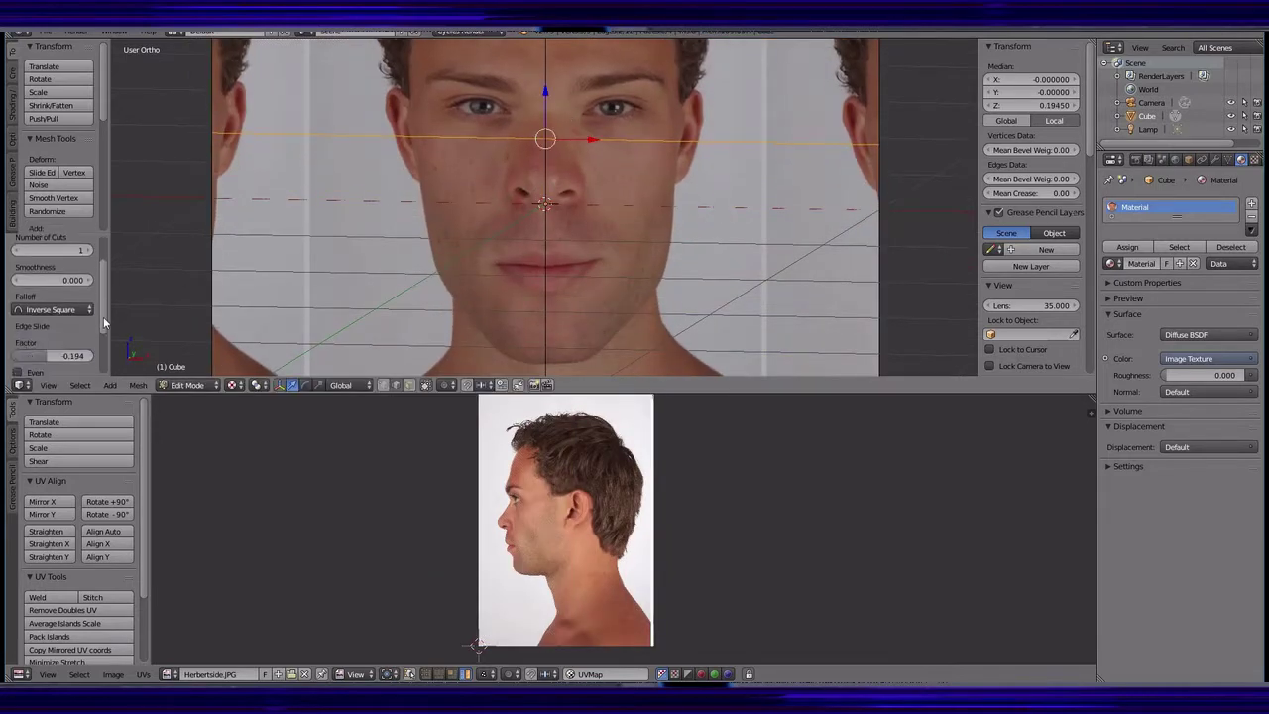
{"action": "left_click", "coordinate": [17, 350]}
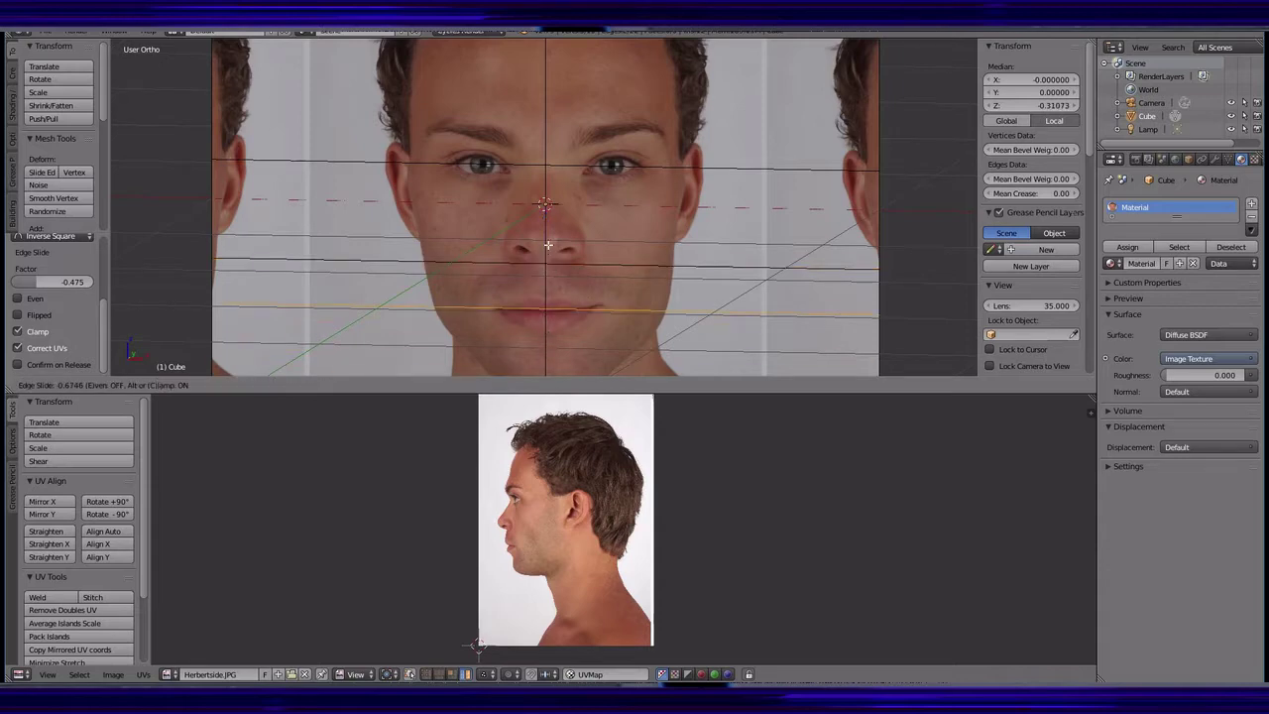
{"action": "middle_click_drag", "start_coordinate": [553, 241], "coordinate": [550, 289]}
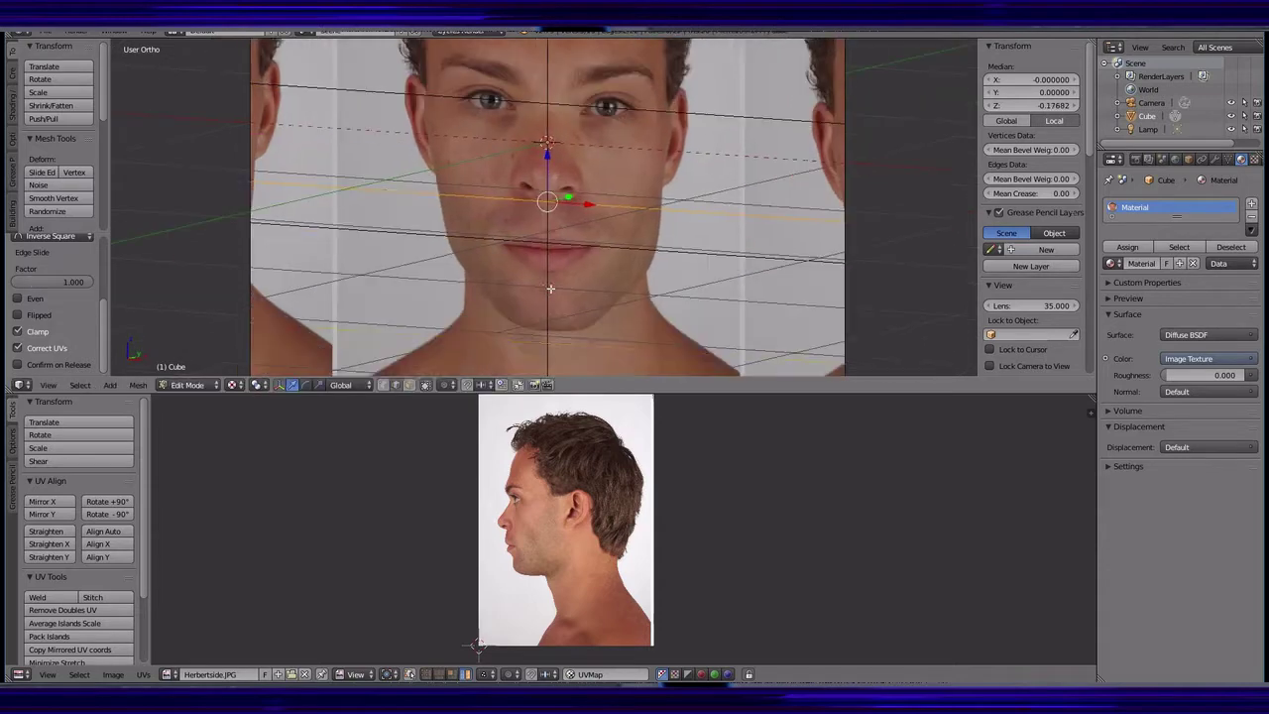
{"action": "middle_click_drag", "start_coordinate": [593, 238], "coordinate": [688, 244]}
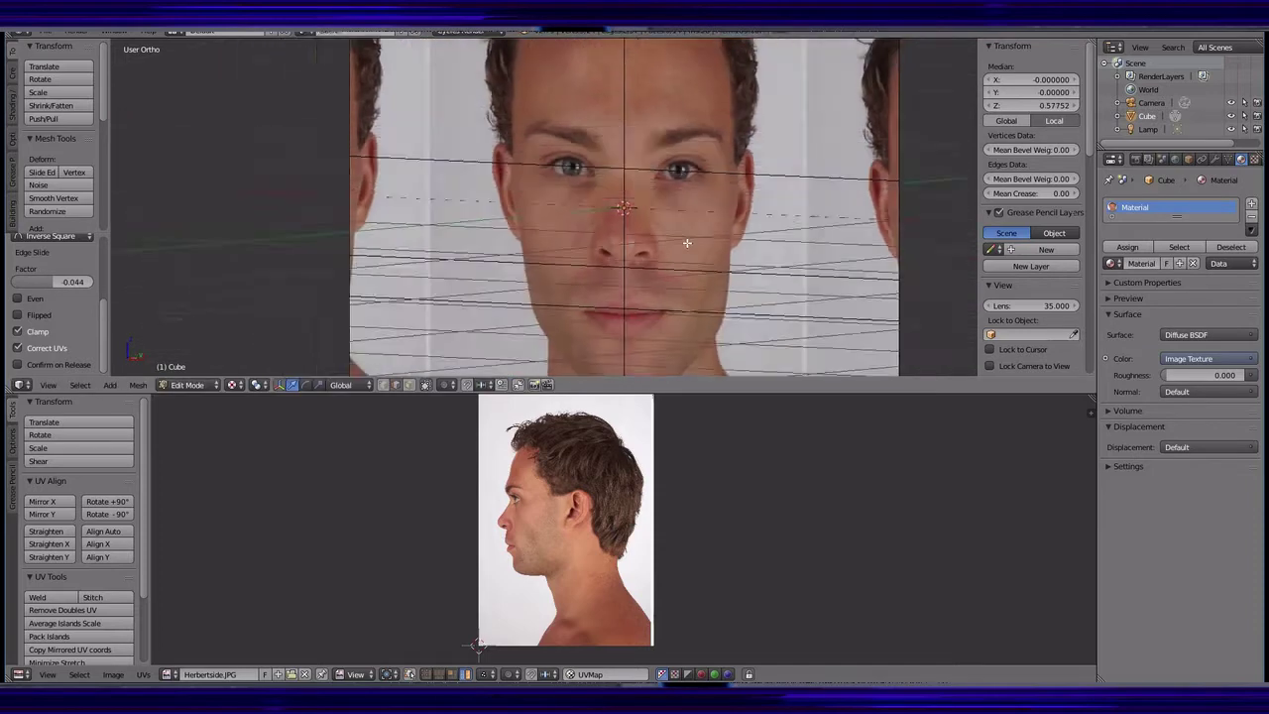
{"action": "left_click", "coordinate": [407, 385]}
{"action": "key", "text": "a"}
{"action": "left_click", "coordinate": [187, 385]}
{"action": "left_click", "coordinate": [198, 368]}
- Duplicate the front-photo plane and turn the copy 90° about Z
{"action": "middle_click_drag", "start_coordinate": [169, 232], "coordinate": [595, 298]}
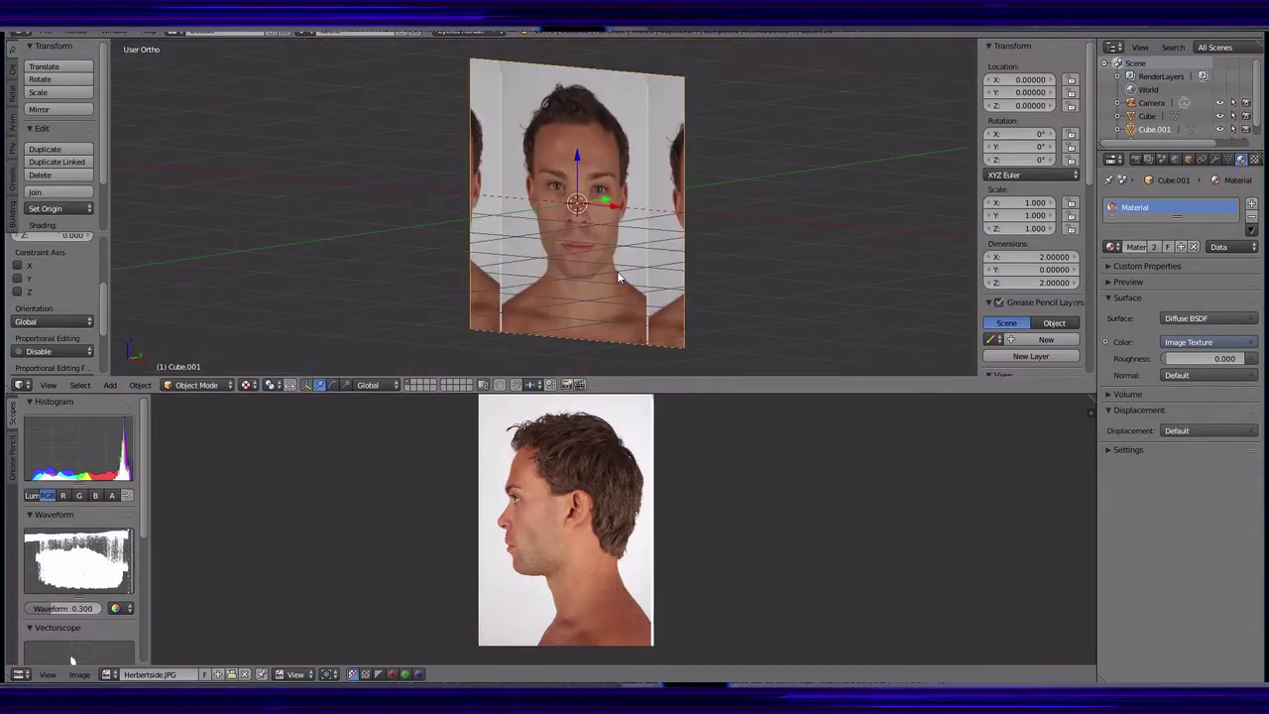
{"action": "key", "text": "shift+d"}
{"action": "key", "text": "r"}
{"action": "key", "text": "z"}
{"action": "left_click", "coordinate": [709, 295]}
- In Edit Mode, select all of the copy's faces and give them Material.001
{"action": "key", "text": "Tab"}
{"action": "key", "text": "u"}
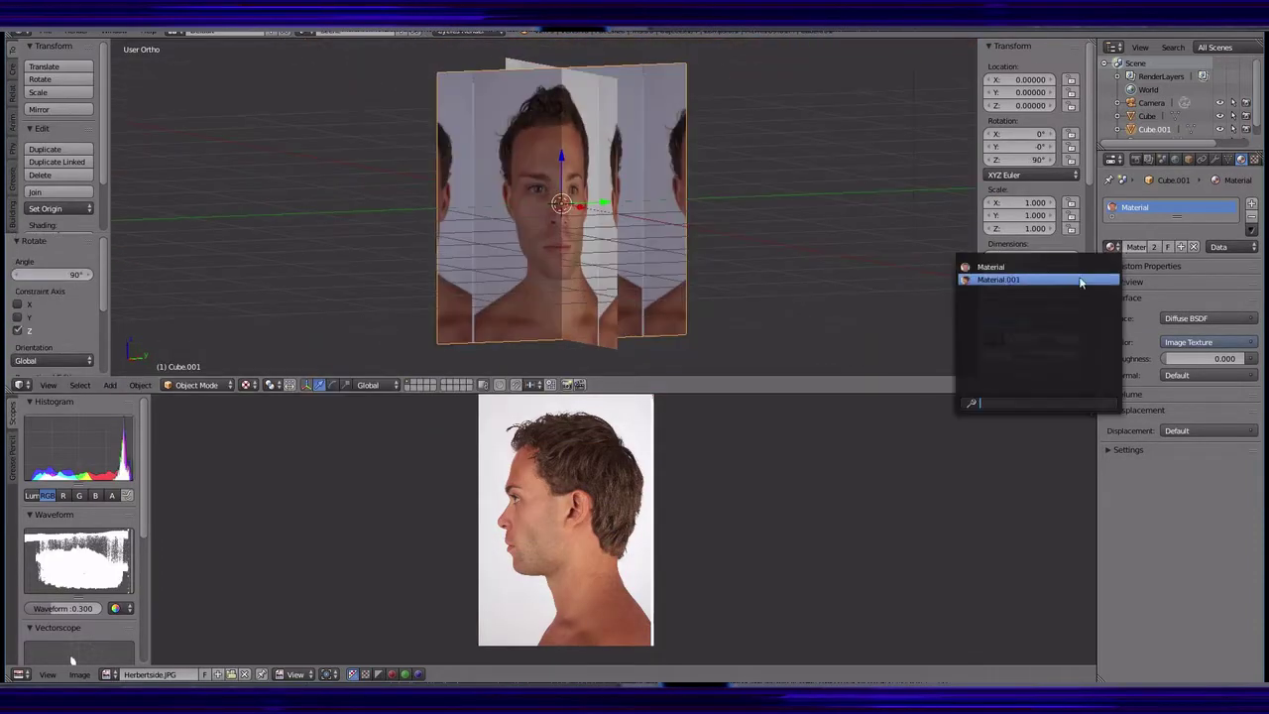
{"action": "left_click", "coordinate": [1048, 281]}
{"action": "scroll", "coordinate": [493, 506], "scroll_direction": "up", "scroll_amount": 5}
{"action": "scroll", "coordinate": [595, 199], "scroll_direction": "up", "scroll_amount": 4}
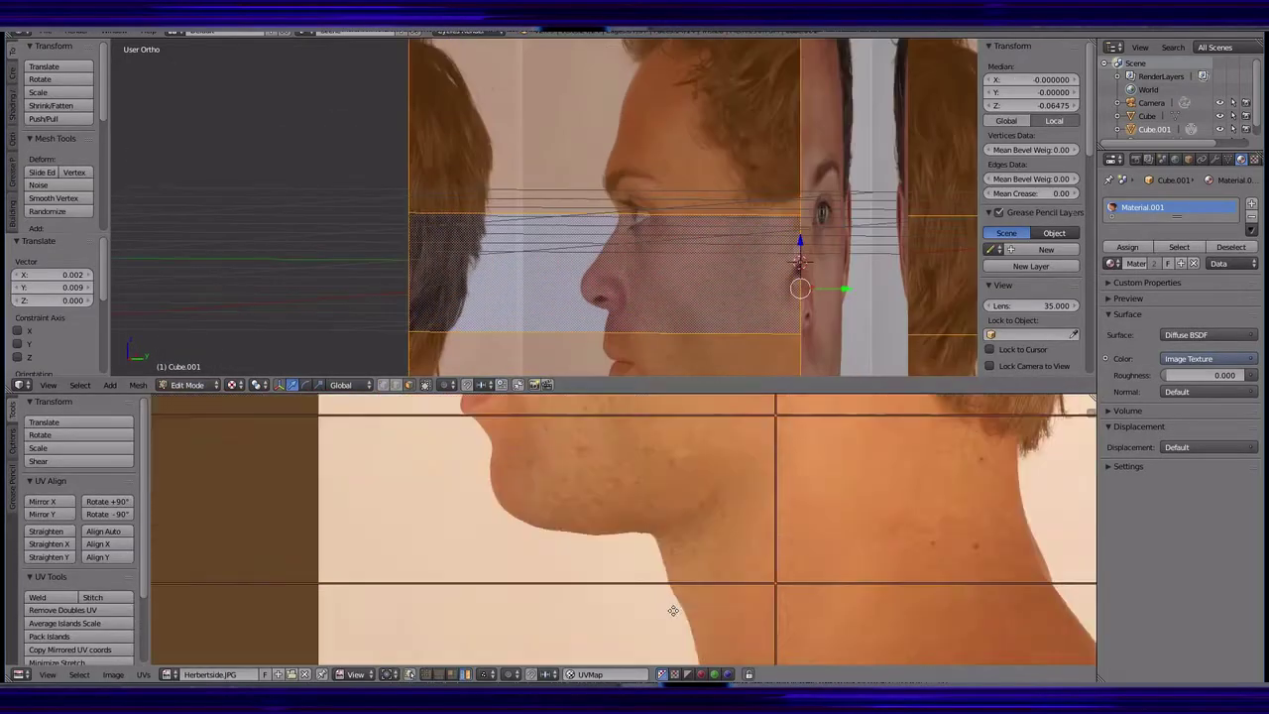
{"action": "scroll", "coordinate": [272, 483], "scroll_direction": "down", "scroll_amount": 2}
- Shift the side-photo UVs vertically and select all linked UV faces
{"action": "key", "text": "g"}
{"action": "key", "text": "y"}
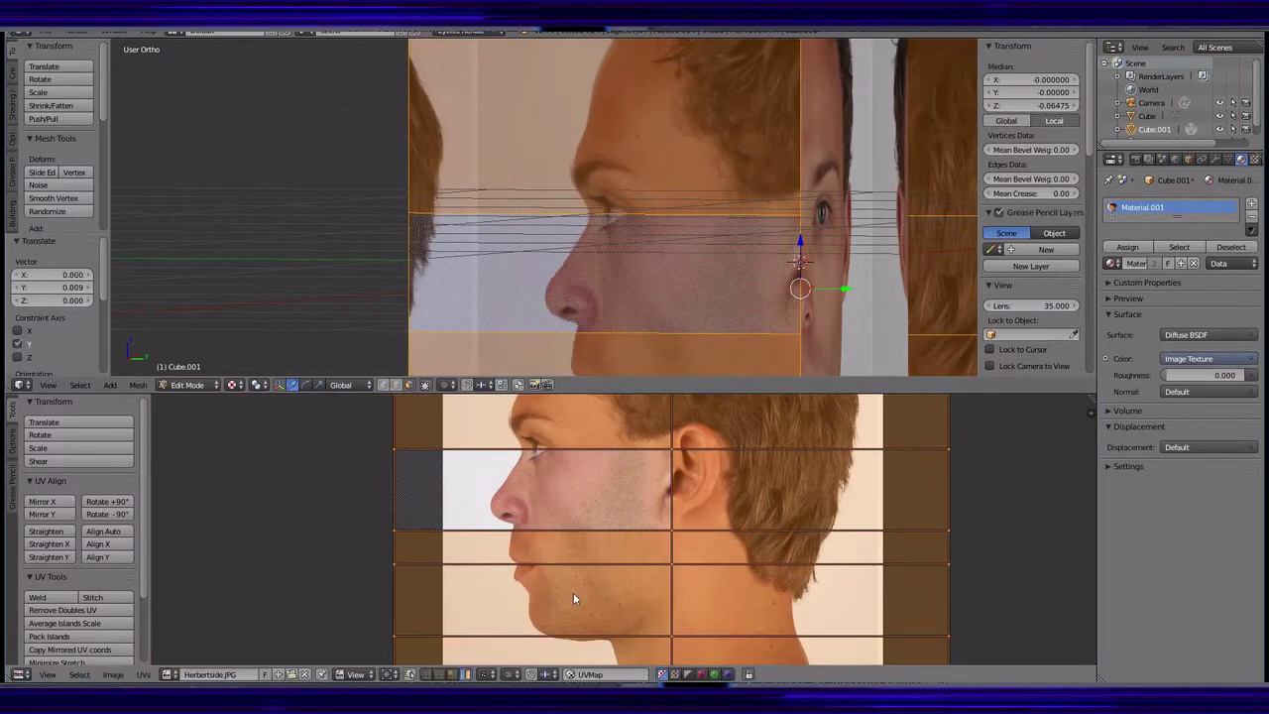
{"action": "scroll", "coordinate": [573, 592], "scroll_direction": "up", "scroll_amount": 5}
{"action": "left_click", "coordinate": [496, 491]}
{"action": "scroll", "coordinate": [645, 594], "scroll_direction": "down", "scroll_amount": 5}
{"action": "scroll", "coordinate": [637, 592], "scroll_direction": "up", "scroll_amount": 2}
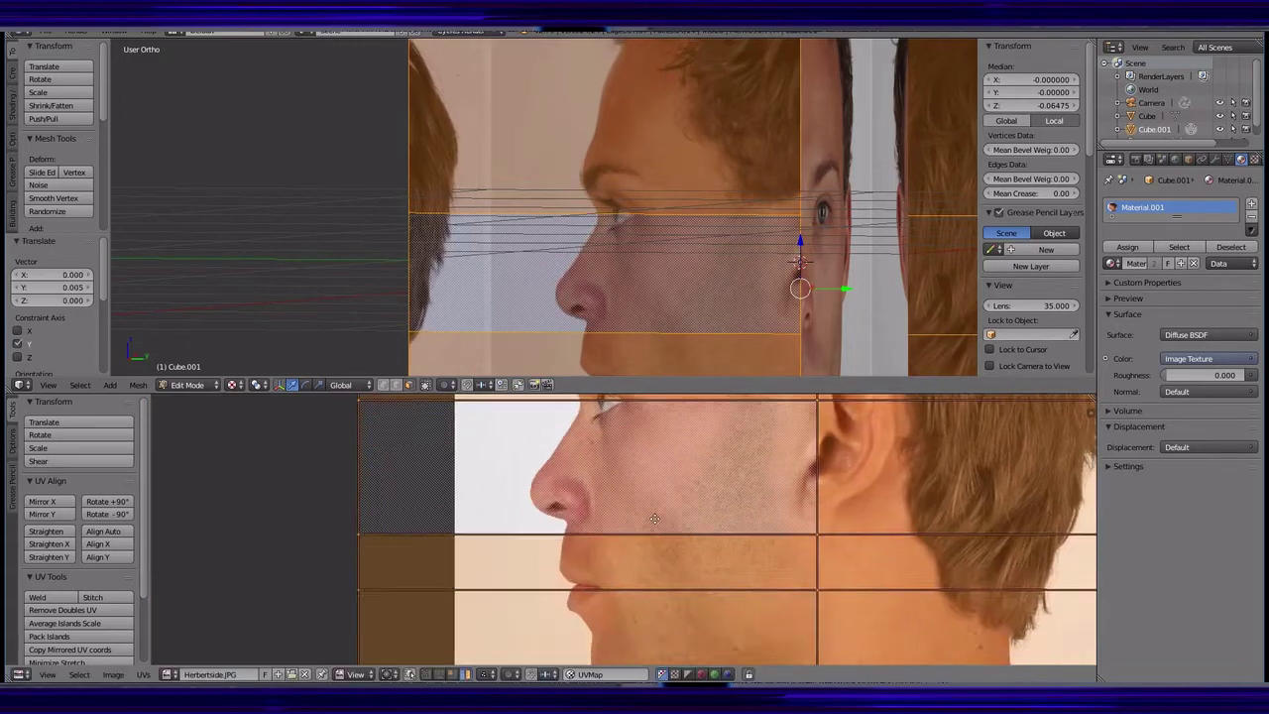
{"action": "scroll", "coordinate": [595, 555], "scroll_direction": "up", "scroll_amount": 2}
{"action": "scroll", "coordinate": [701, 344], "scroll_direction": "down", "scroll_amount": 3}
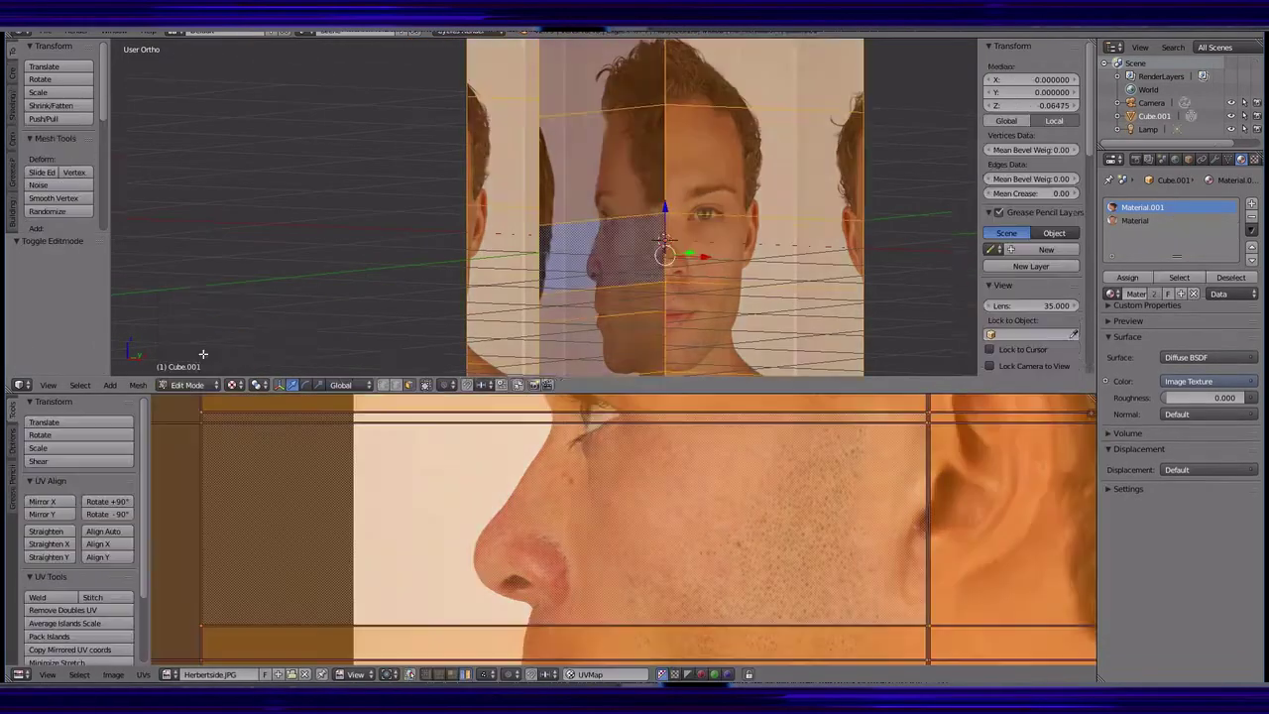
{"action": "key", "text": "l"}
{"action": "scroll", "coordinate": [530, 263], "scroll_direction": "up", "scroll_amount": 3}
{"action": "scroll", "coordinate": [529, 263], "scroll_direction": "up", "scroll_amount": 2}
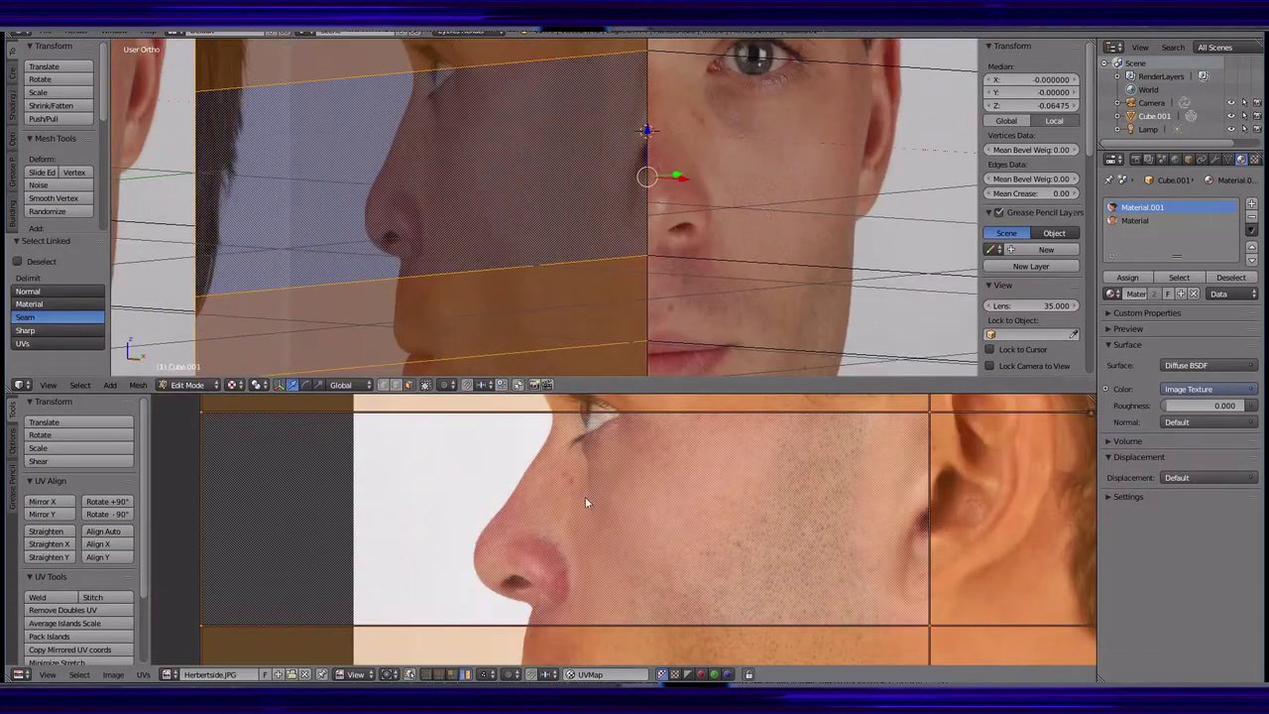
- Move individual horizontal UV edges vertically to line up with the profile, then leave Edit Mode
{"action": "right_click", "coordinate": [508, 628]}
{"action": "scroll", "coordinate": [437, 369], "scroll_direction": "up", "scroll_amount": 1, "text": "shift"}
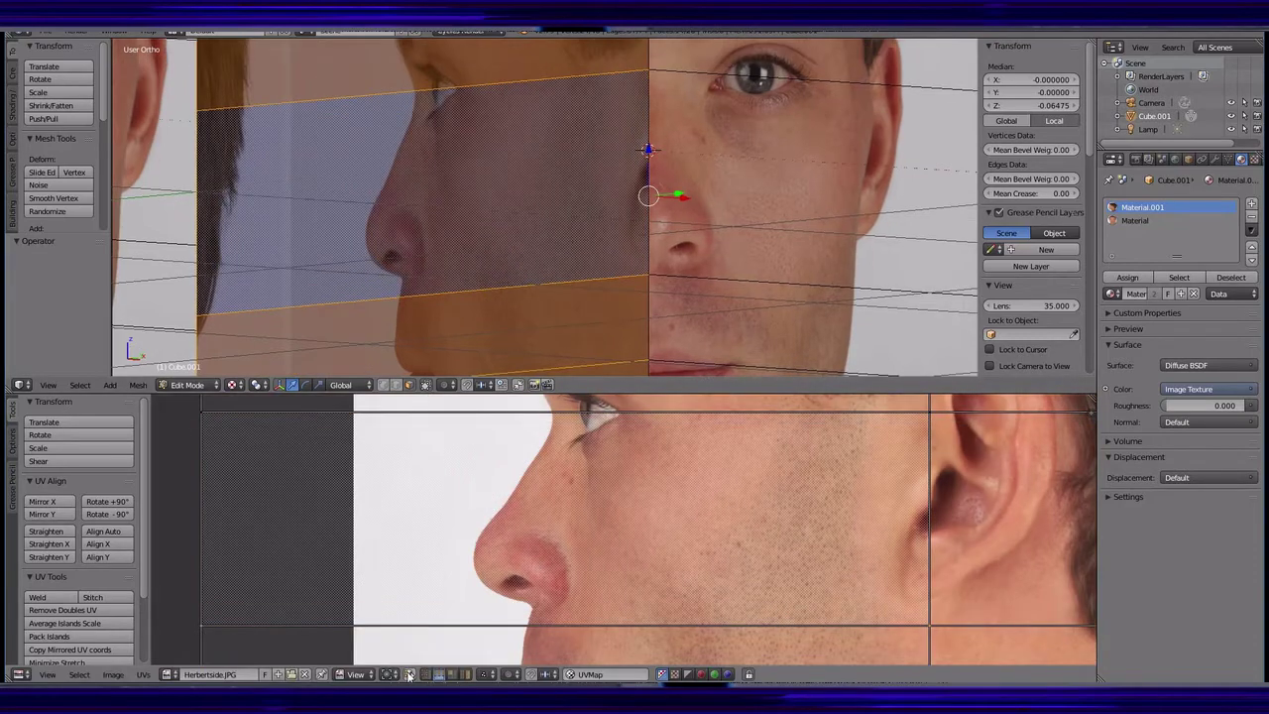
{"action": "scroll", "coordinate": [768, 578], "scroll_direction": "down", "scroll_amount": 2}
{"action": "middle_click_drag", "start_coordinate": [808, 572], "coordinate": [736, 602]}
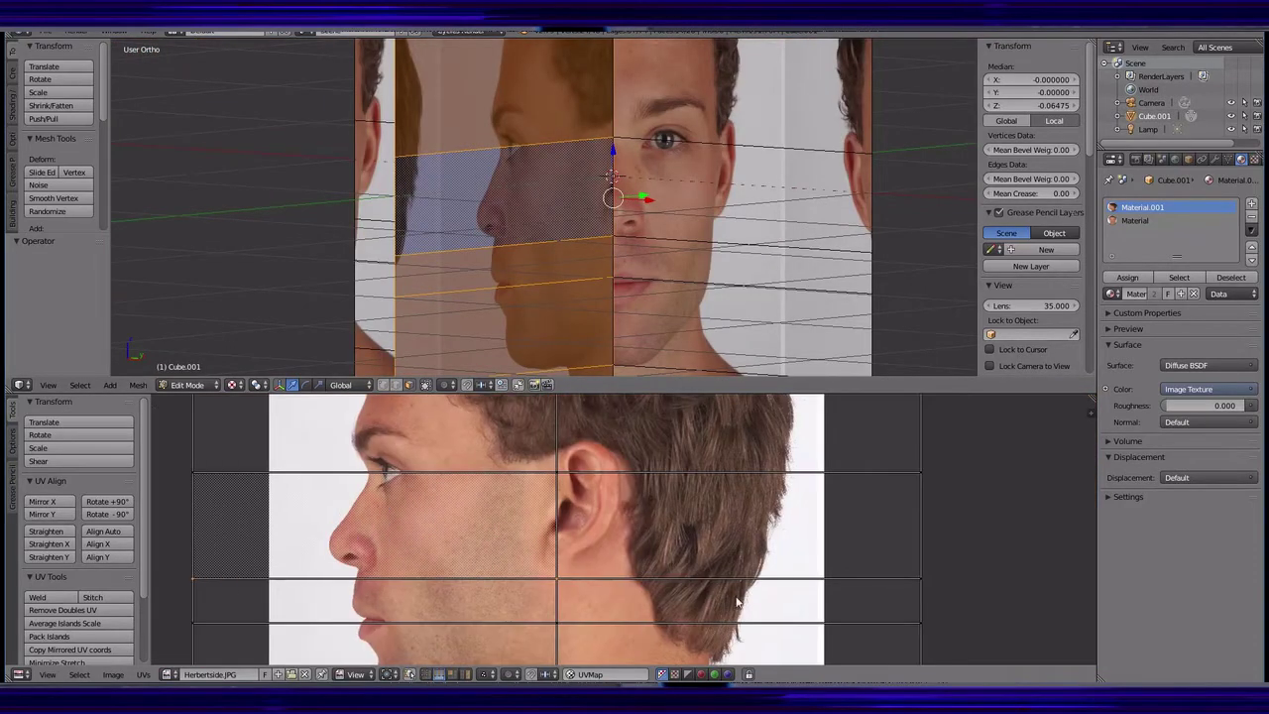
{"action": "right_click", "coordinate": [201, 543]}
{"action": "scroll", "coordinate": [67, 199], "scroll_direction": "down", "scroll_amount": 3}
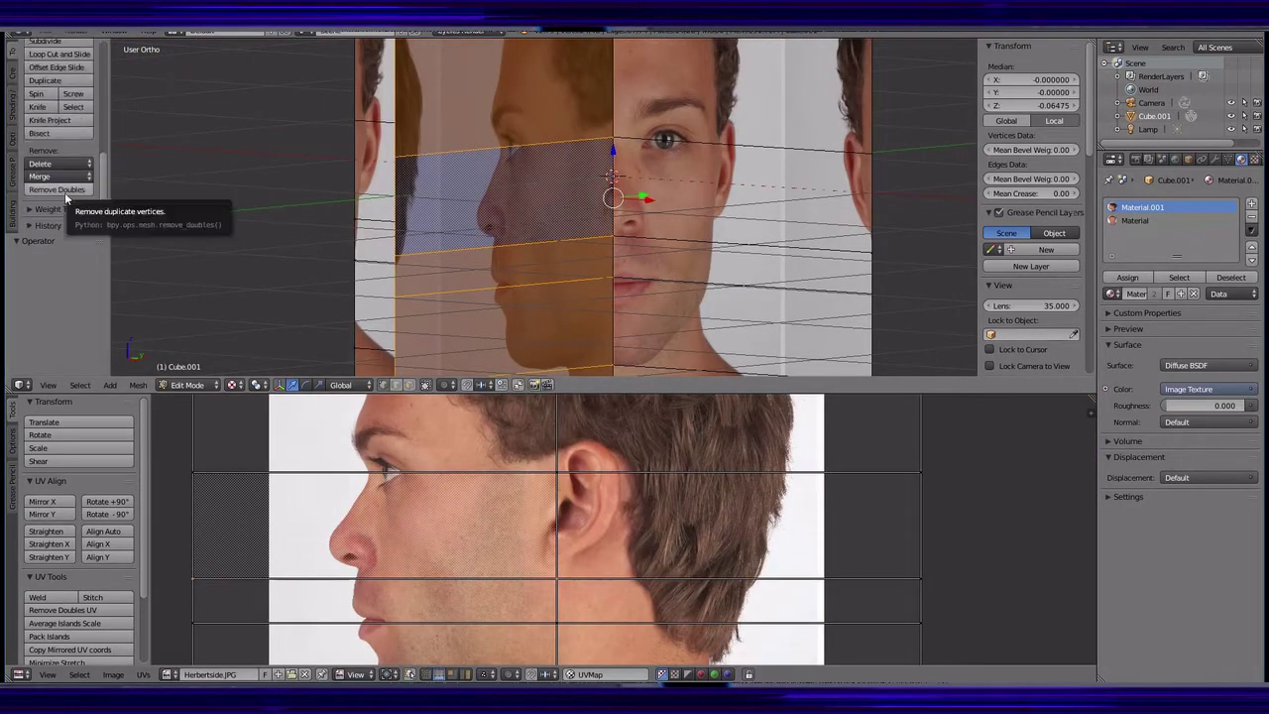
{"action": "left_click", "coordinate": [584, 563]}
{"action": "right_click", "coordinate": [469, 473]}
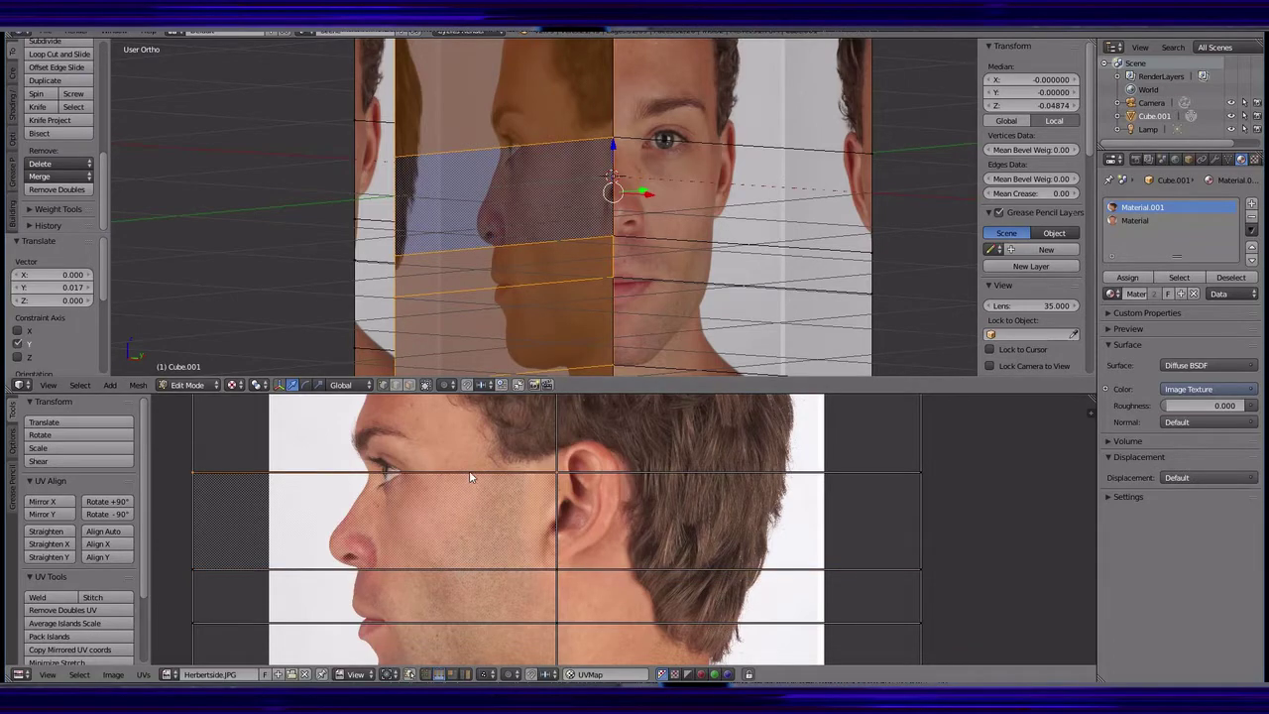
{"action": "scroll", "coordinate": [499, 580], "scroll_direction": "down", "scroll_amount": 5, "text": "shift"}
{"action": "key", "text": "g"}
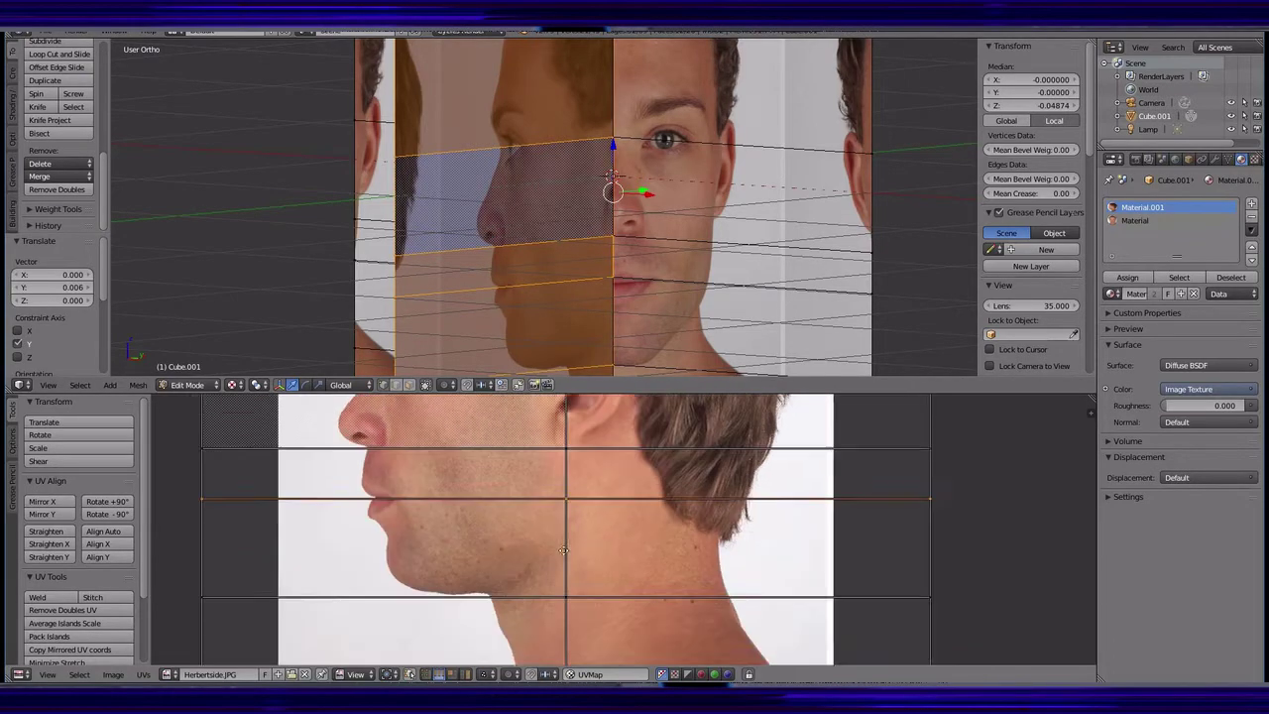
{"action": "key", "text": "y"}
{"action": "left_click", "coordinate": [530, 587]}
{"action": "middle_click_drag", "start_coordinate": [536, 297], "coordinate": [570, 287]}
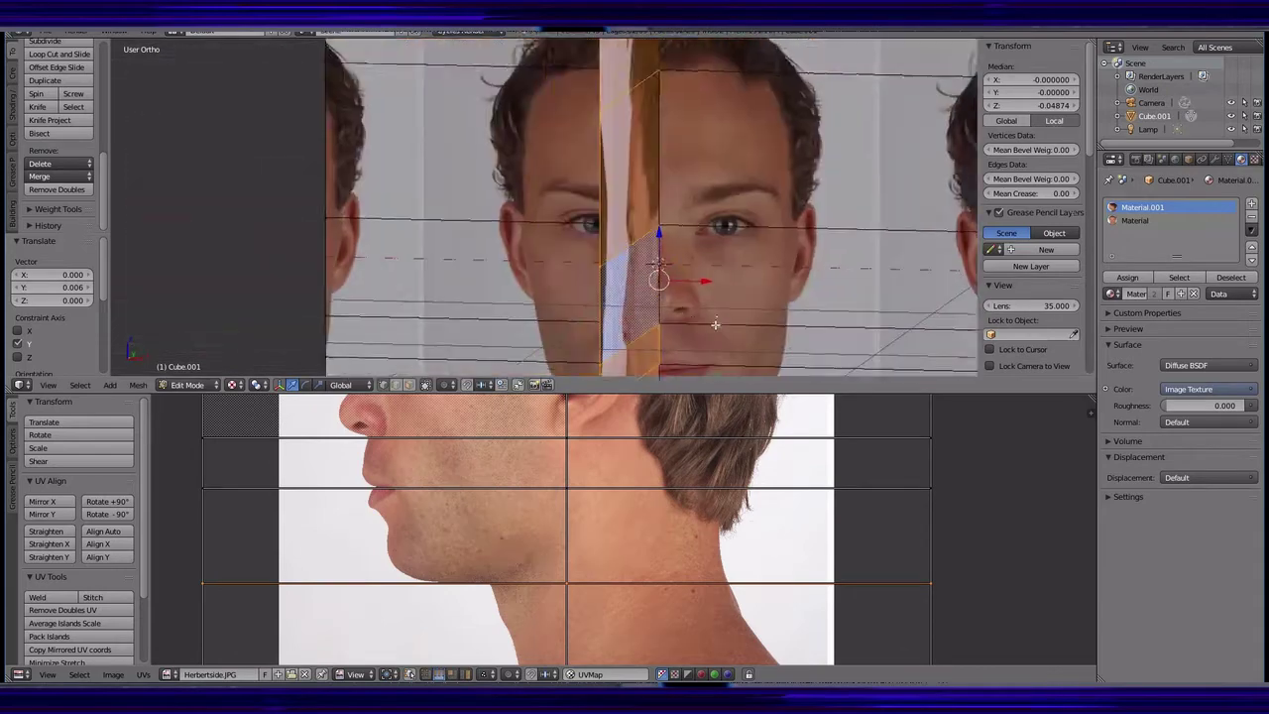
{"action": "key", "text": "Tab"}
- Turn the lower area into a second 3D View showing both photo planes
{"action": "middle_click_drag", "start_coordinate": [502, 235], "coordinate": [694, 238]}
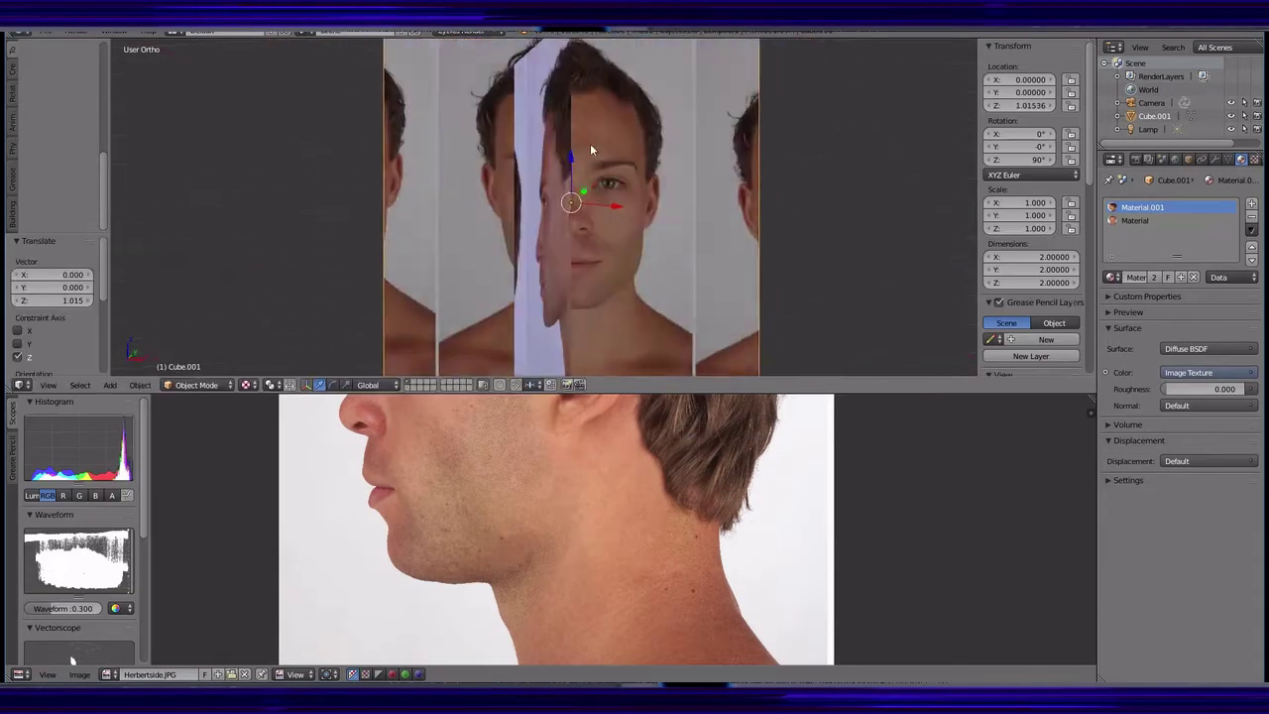
{"action": "left_click", "coordinate": [18, 674]}
{"action": "left_click", "coordinate": [63, 532]}
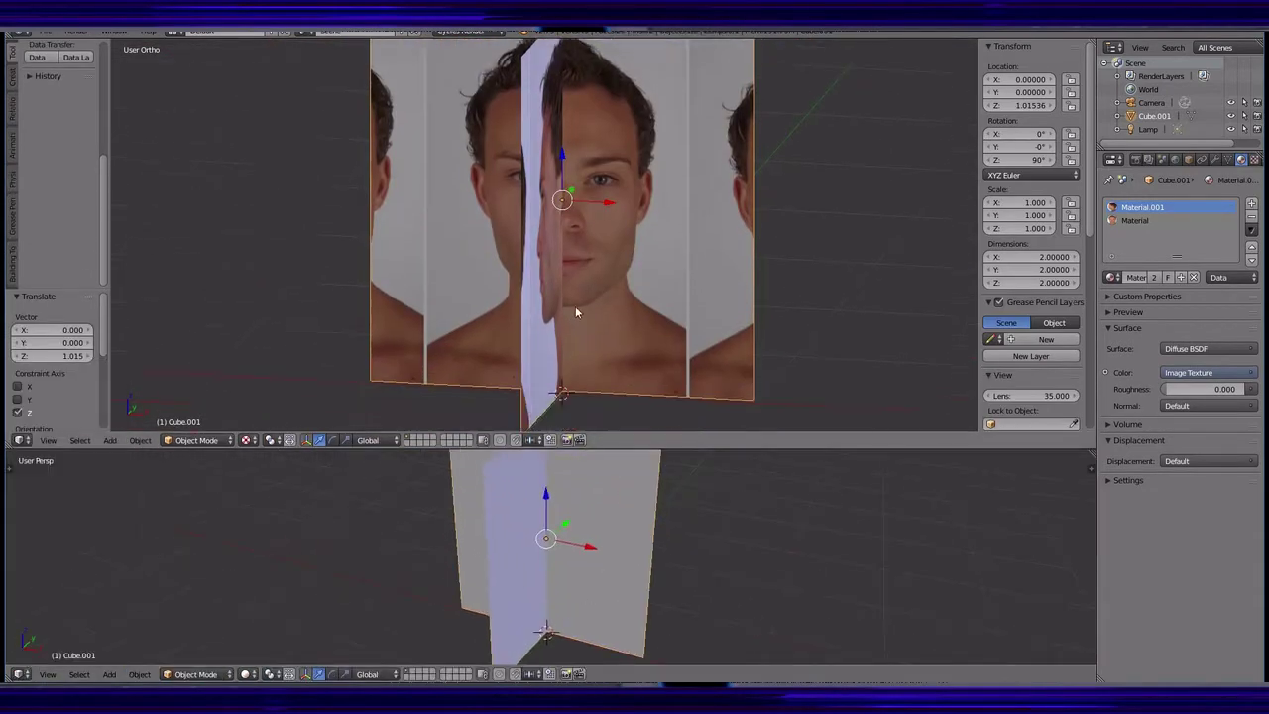
- Delete the cube's left-half faces to leave a half cube
{"action": "left_click", "coordinate": [195, 410]}
{"action": "key", "text": "b"}
{"action": "left_click_drag", "start_coordinate": [328, 188], "coordinate": [552, 437]}
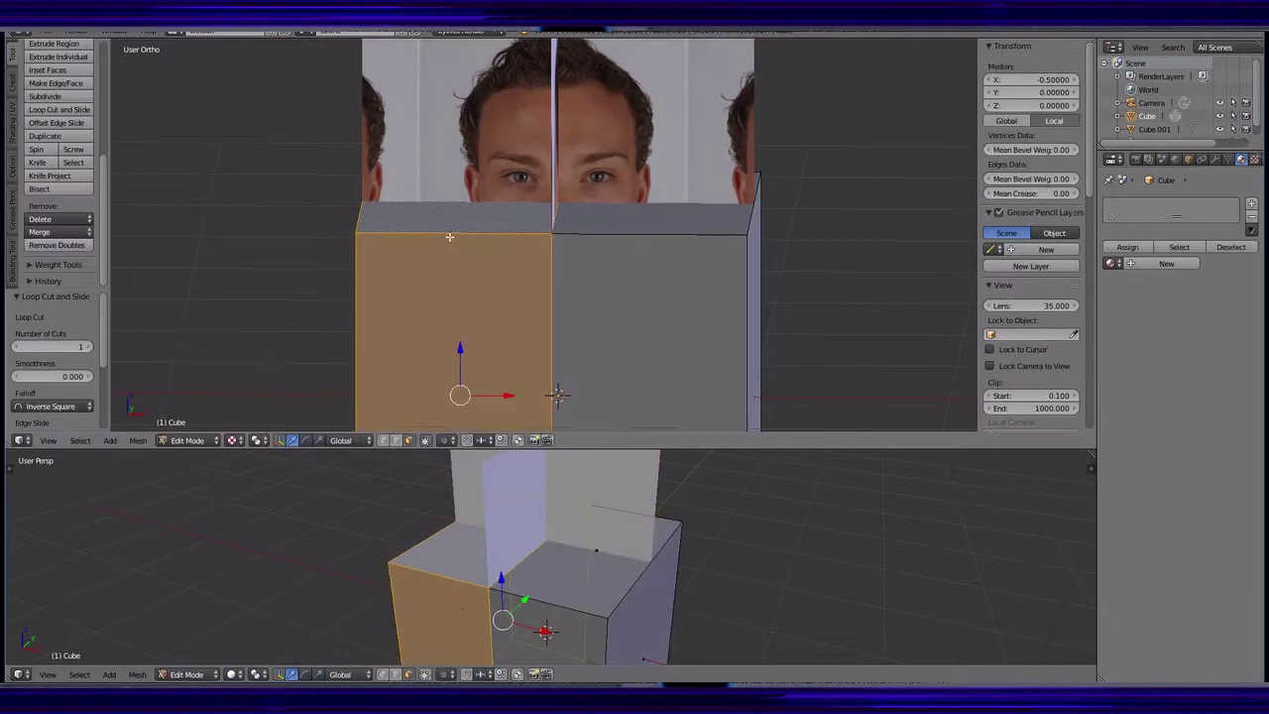
{"action": "key", "text": "x"}
{"action": "left_click", "coordinate": [327, 283]}
- In see-through front view, raise the whole half cube along Z up to the head
{"action": "key", "text": "KP_1"}
{"action": "key", "text": "z"}
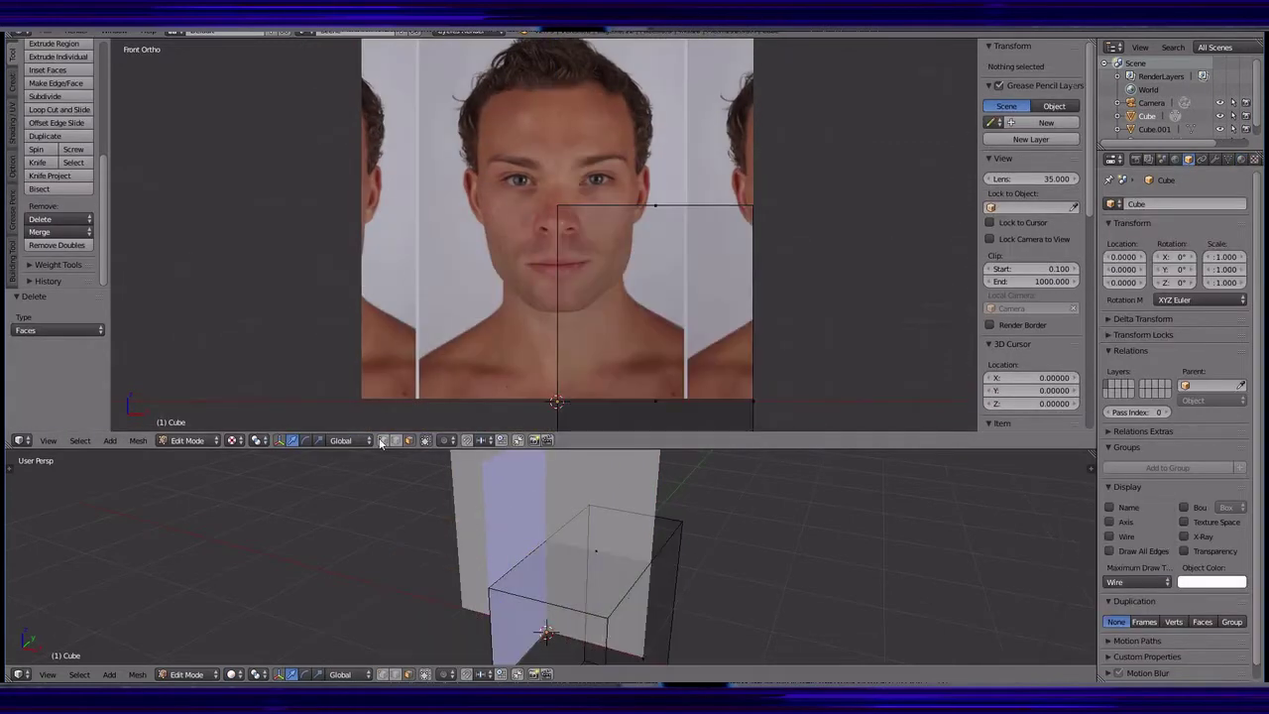
{"action": "key", "text": "a"}
{"action": "key", "text": "g"}
{"action": "key", "text": "z"}
- Move the half cube's outer side face to match the head's width
{"action": "left_click", "coordinate": [574, 64]}
{"action": "key", "text": "a"}
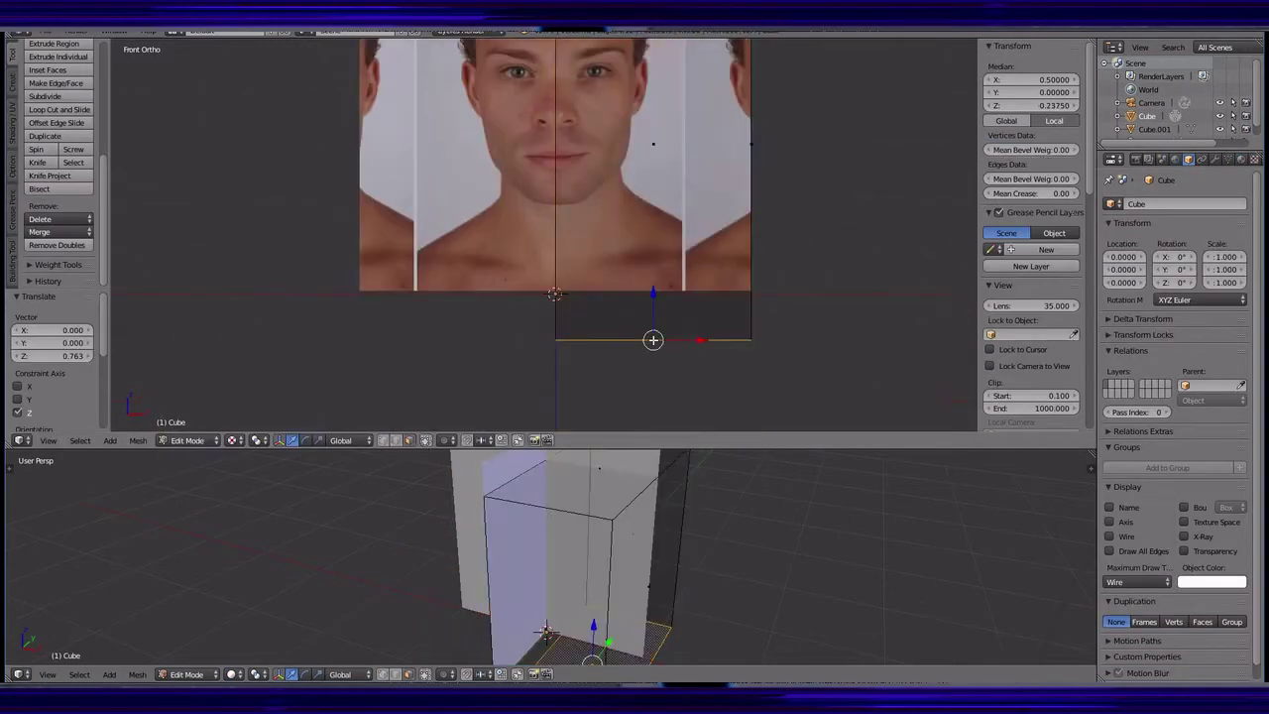
{"action": "left_click_drag", "start_coordinate": [793, 60], "coordinate": [689, 317]}
{"action": "key", "text": "g"}
{"action": "key", "text": "y"}
{"action": "left_click", "coordinate": [689, 188]}
- In side view, move the cube's front face front-to-back to fit the profile
{"action": "key", "text": "KP_3"}
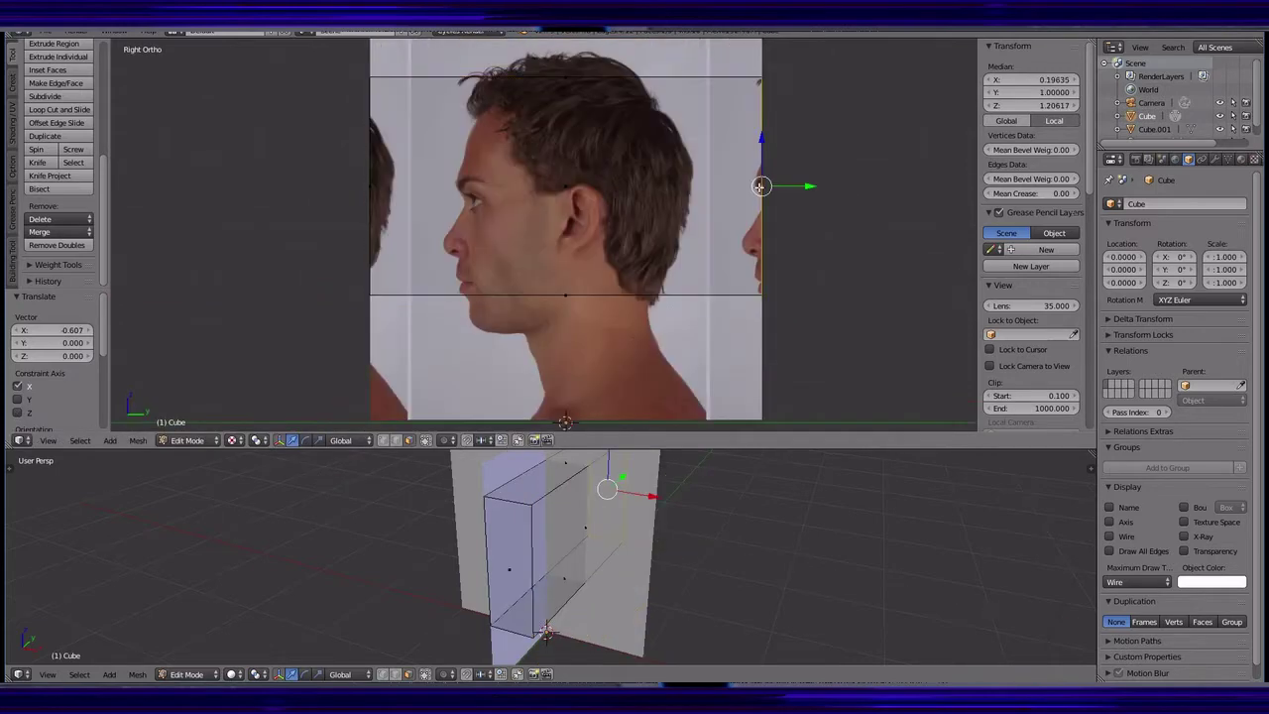
{"action": "right_click", "coordinate": [377, 188]}
{"action": "key", "text": "g"}
{"action": "key", "text": "y"}
{"action": "left_click", "coordinate": [576, 310]}
{"action": "key", "text": "KP_1"}
- Add a Mirror modifier to the half cube
{"action": "left_click", "coordinate": [1216, 159]}
{"action": "left_click", "coordinate": [1180, 203]}
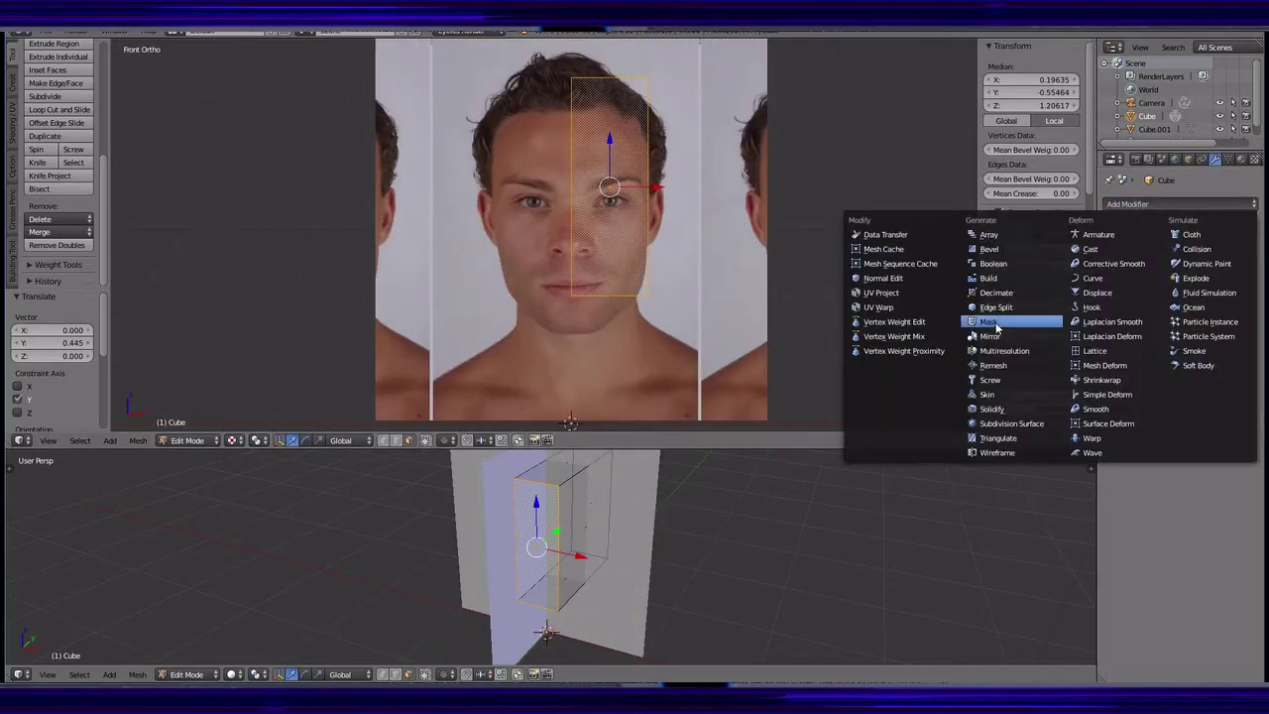
{"action": "left_click", "coordinate": [1011, 324]}
{"action": "middle_click_drag", "start_coordinate": [555, 555], "coordinate": [620, 564]}
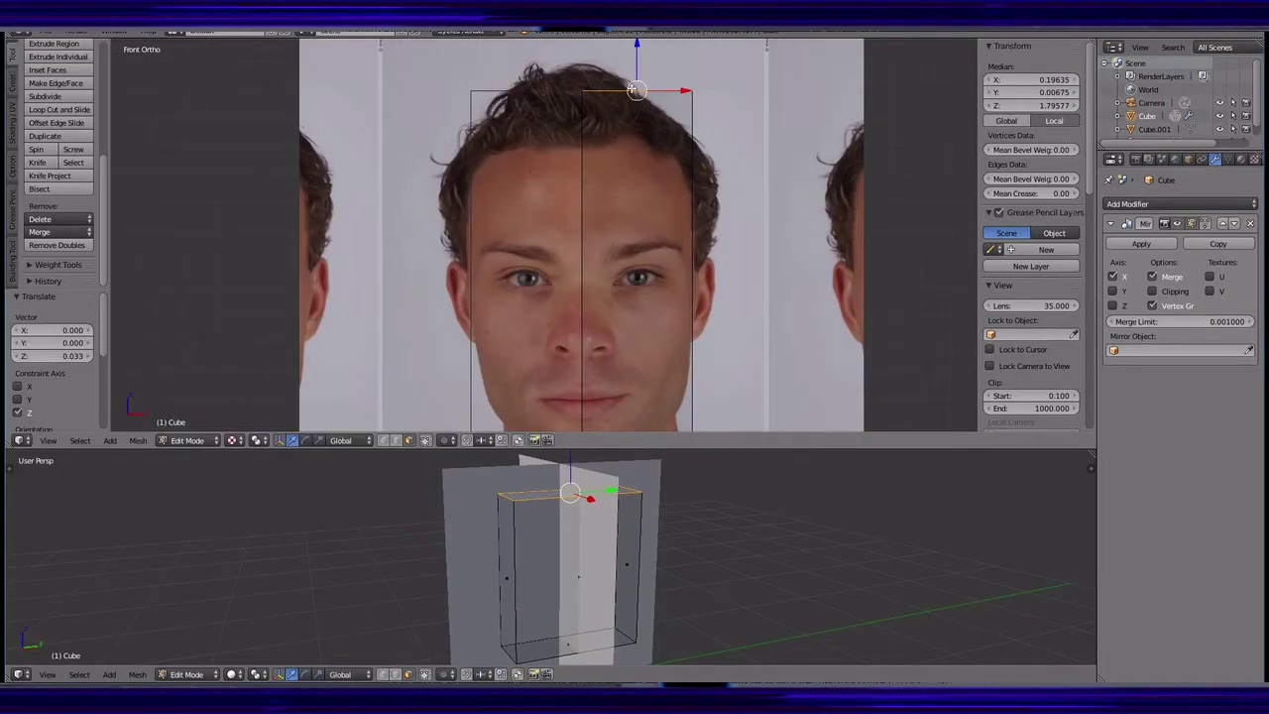
- In side view, add a horizontal edge loop around the block at eye level
{"action": "key", "text": "KP_3"}
{"action": "key", "text": "ctrl+r"}
{"action": "left_click", "coordinate": [458, 148]}
- Pull the top vertex and the bottom back vertex onto the side-photo profile
{"action": "right_click", "coordinate": [447, 112]}
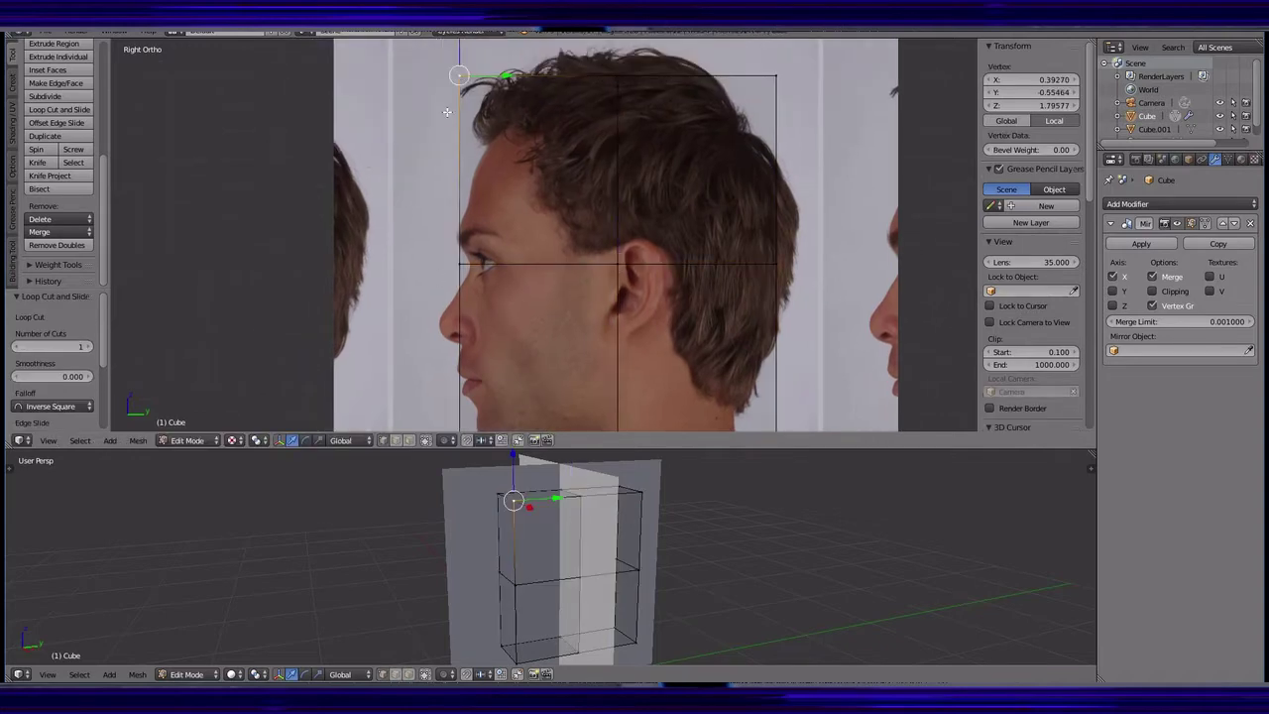
{"action": "key", "text": "g"}
{"action": "left_click", "coordinate": [459, 89]}
{"action": "right_click", "coordinate": [779, 73]}
{"action": "middle_click_drag", "start_coordinate": [615, 297], "coordinate": [610, 162], "text": "shift"}
{"action": "right_click", "coordinate": [770, 315]}
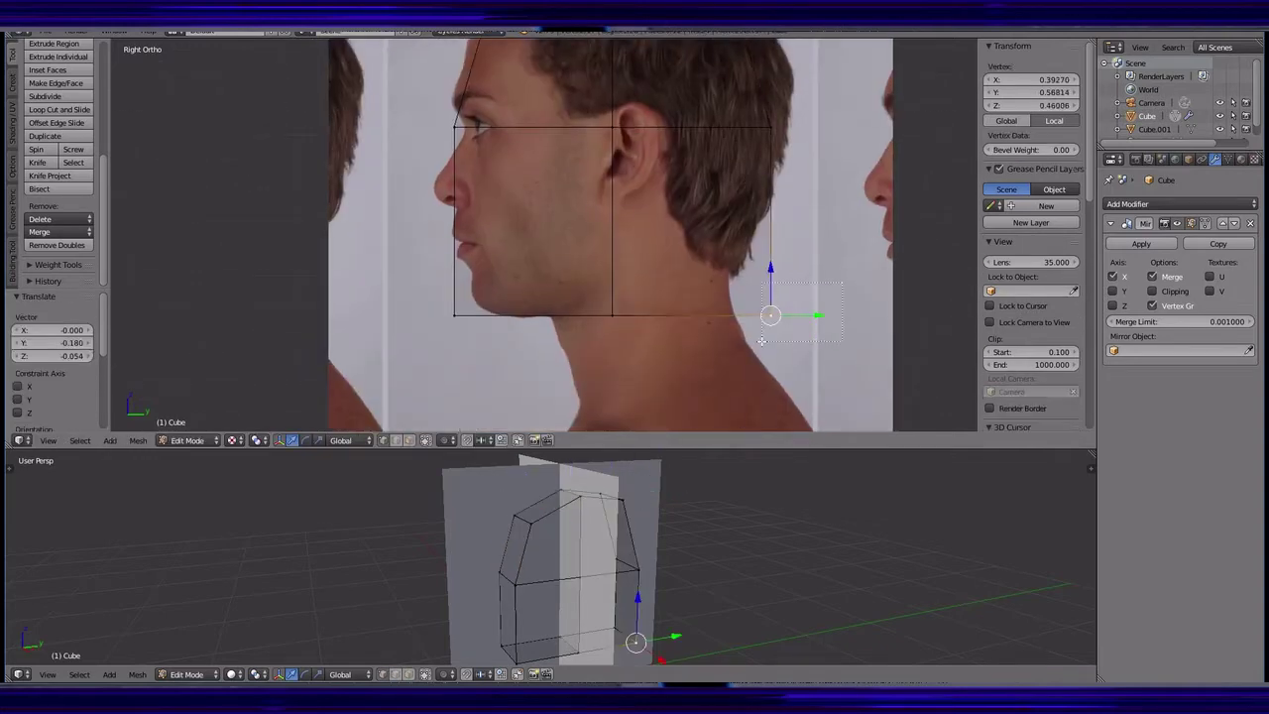
{"action": "key", "text": "g"}
{"action": "left_click", "coordinate": [730, 277]}
- Move the chin and forehead vertices front-to-back onto the face outline
{"action": "right_click", "coordinate": [454, 315]}
{"action": "right_click", "coordinate": [456, 127]}
{"action": "key", "text": "g"}
{"action": "key", "text": "y"}
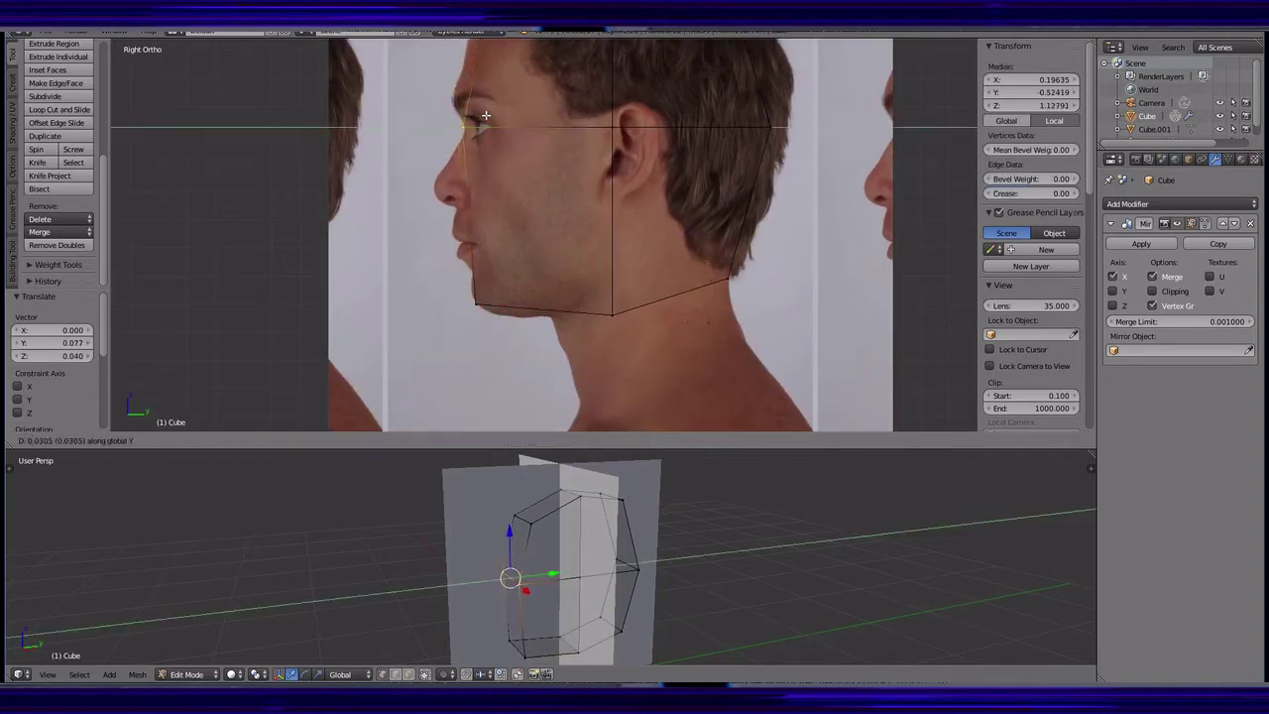
{"action": "left_click", "coordinate": [486, 116]}
- In front view, move the head-top vertex onto the hairline
{"action": "key", "text": "KP_1"}
{"action": "middle_click_drag", "start_coordinate": [634, 198], "coordinate": [640, 252], "text": "shift"}
{"action": "right_click", "coordinate": [693, 141]}
{"action": "scroll", "coordinate": [661, 161], "scroll_direction": "up", "scroll_amount": 5}
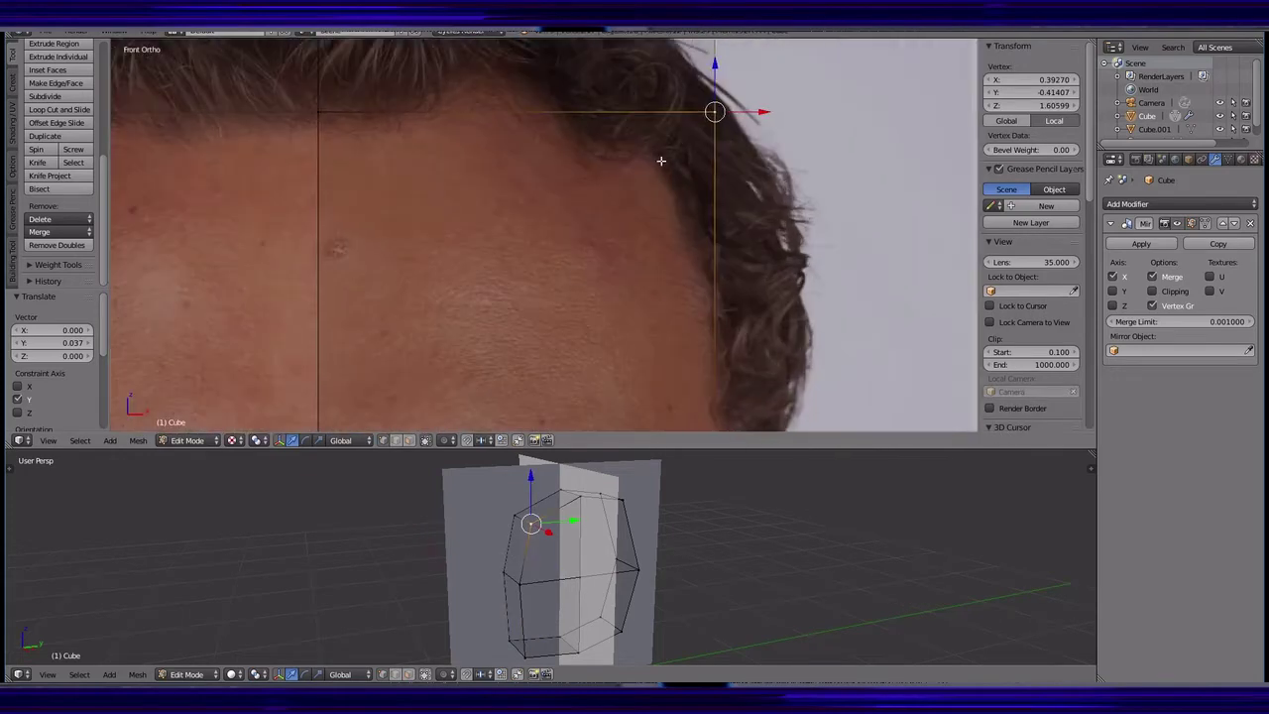
{"action": "key", "text": "g"}
{"action": "left_click", "coordinate": [596, 196]}
- Fit a vertex near the eye to the photos, checking front and side views
{"action": "key", "text": "KP_3"}
{"action": "key", "text": "KP_1"}
{"action": "key", "text": "KP_3"}
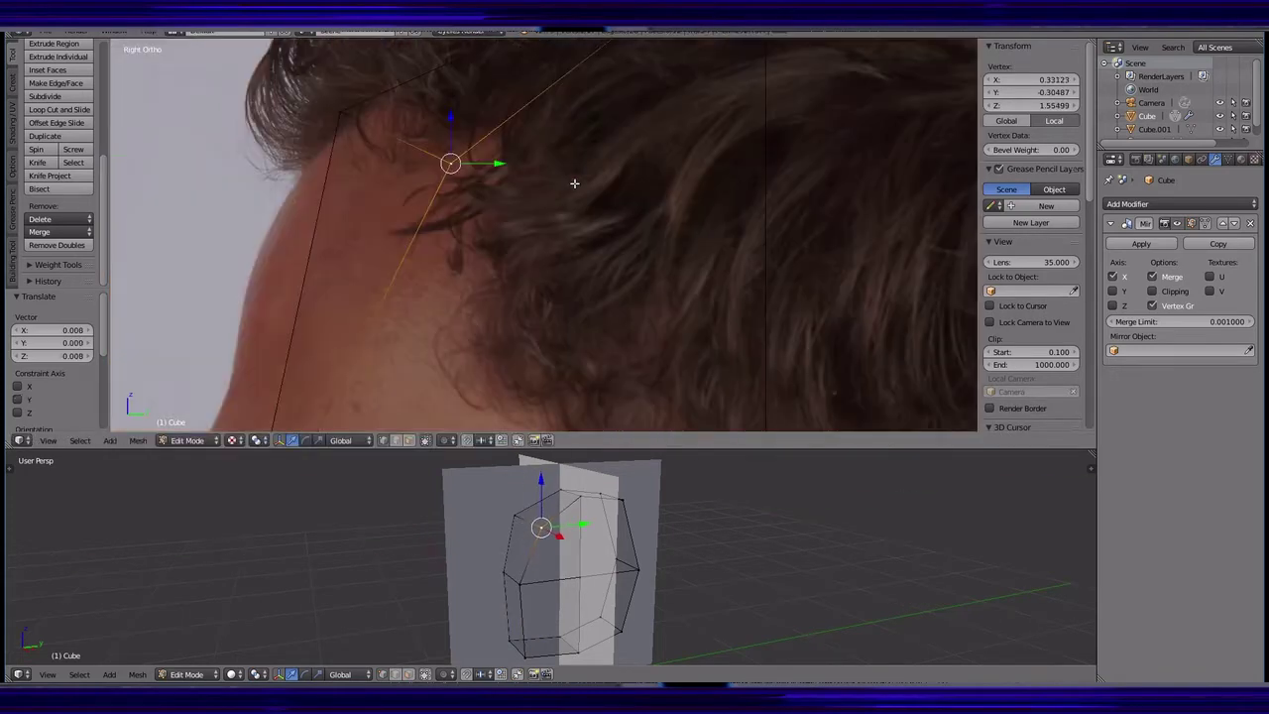
{"action": "right_click", "coordinate": [368, 362]}
{"action": "key", "text": "KP_1"}
{"action": "key", "text": "KP_3"}
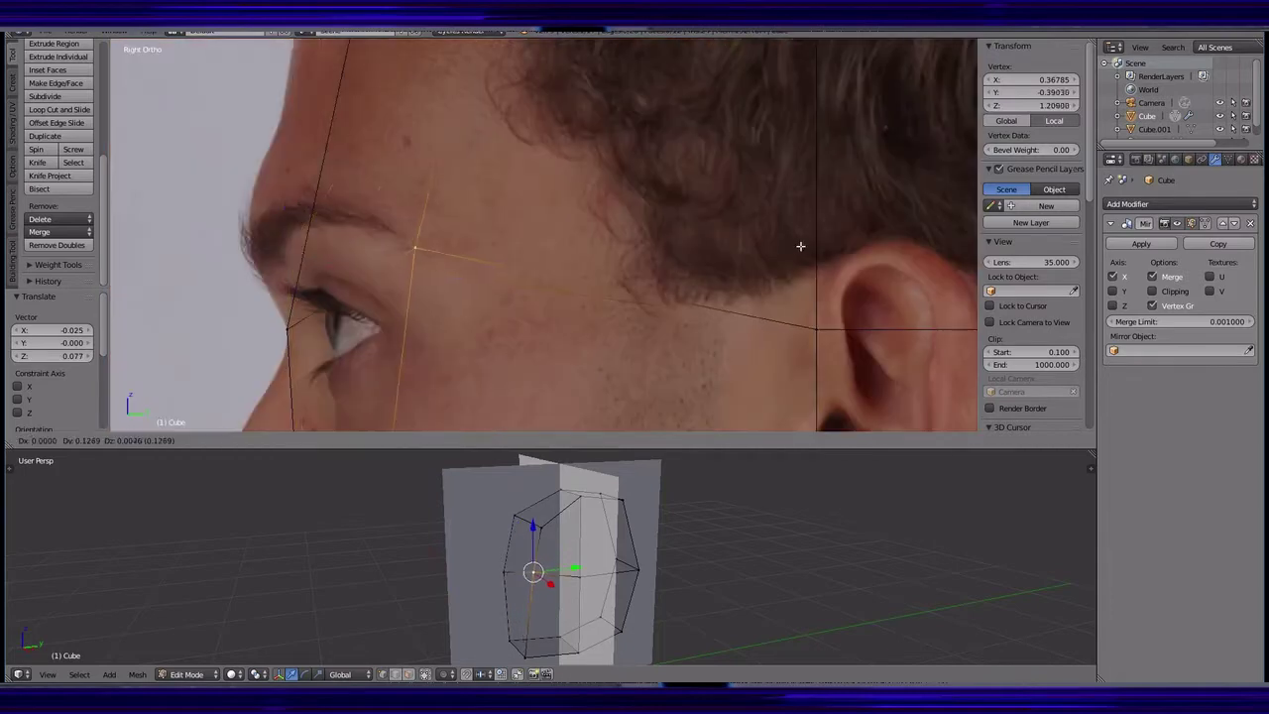
{"action": "key", "text": "KP_1"}
{"action": "middle_click_drag", "start_coordinate": [688, 249], "coordinate": [657, 178], "text": "shift"}
{"action": "key", "text": "KP_3"}
{"action": "left_click", "coordinate": [657, 319]}
- Adjust another chin vertex to match the front and side photos
{"action": "key", "text": "KP_1"}
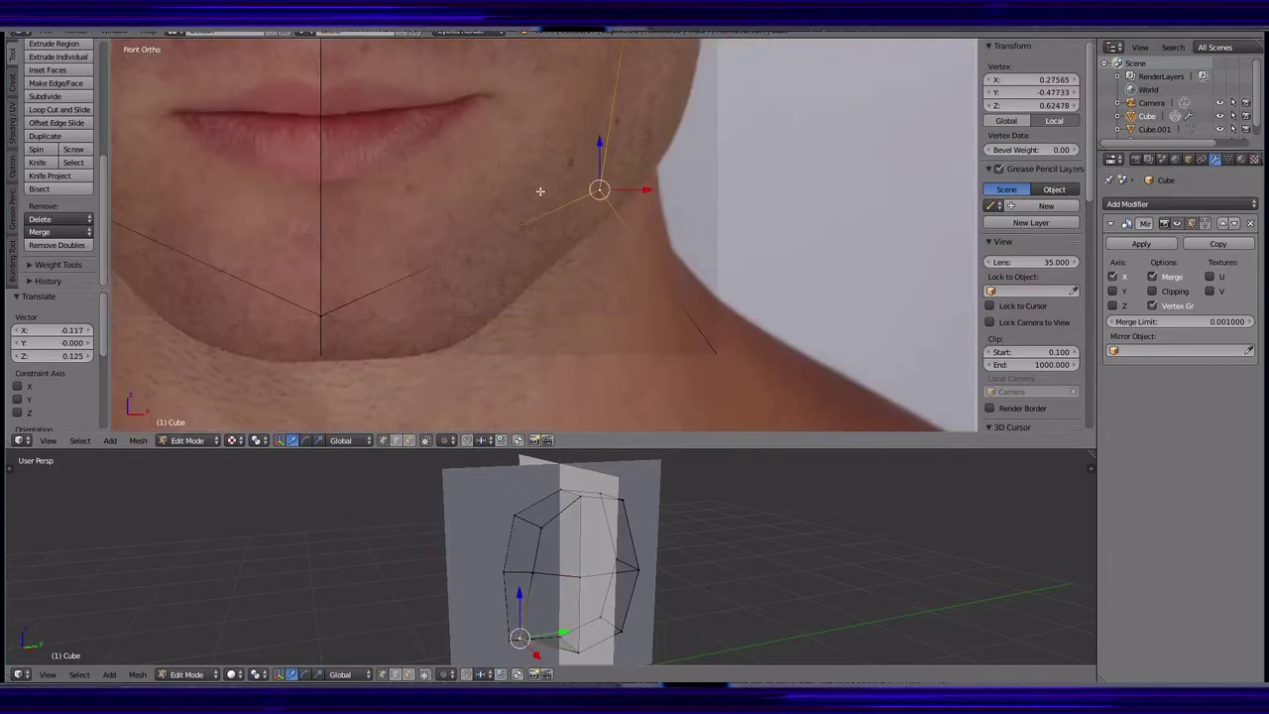
{"action": "key", "text": "KP_3"}
{"action": "key", "text": "KP_1"}
{"action": "key", "text": "KP_3"}
{"action": "right_click", "coordinate": [428, 275]}
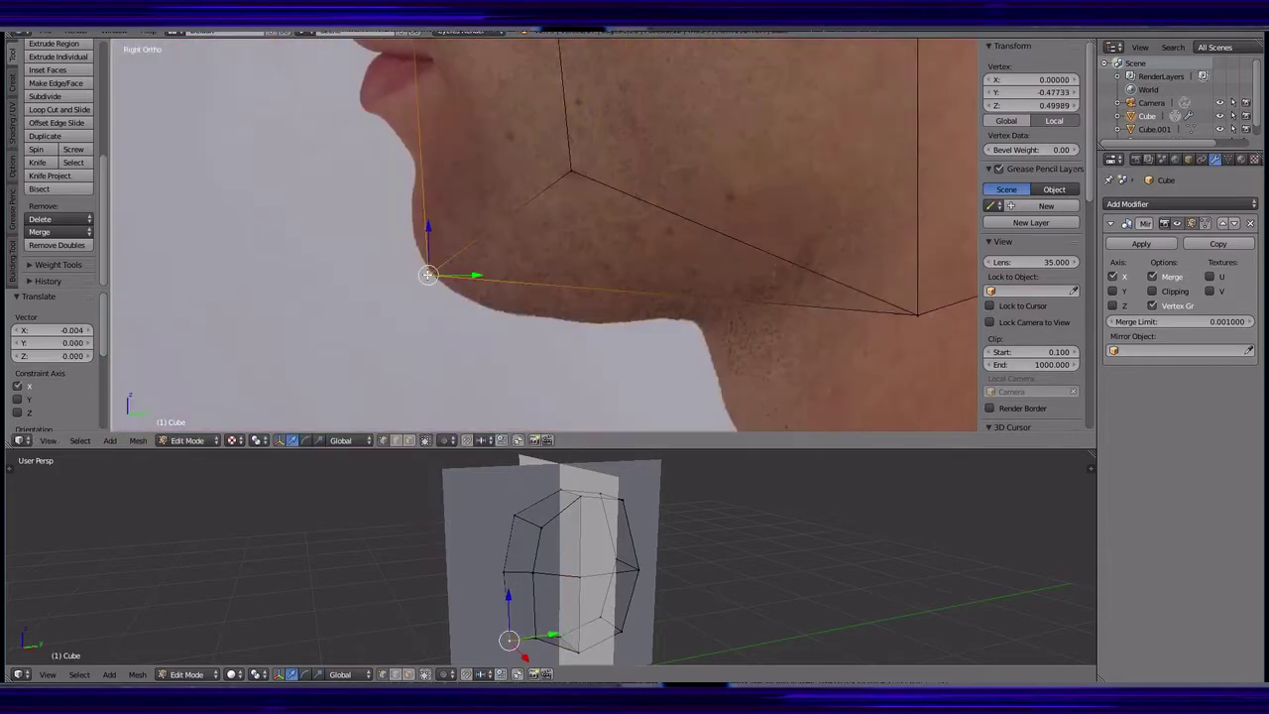
{"action": "right_click_drag", "start_coordinate": [427, 274], "coordinate": [429, 273]}
{"action": "key", "text": "KP_1"}
{"action": "scroll", "coordinate": [520, 317], "scroll_direction": "down", "scroll_amount": 2}
{"action": "middle_click_drag", "start_coordinate": [520, 327], "coordinate": [518, 298], "text": "shift"}
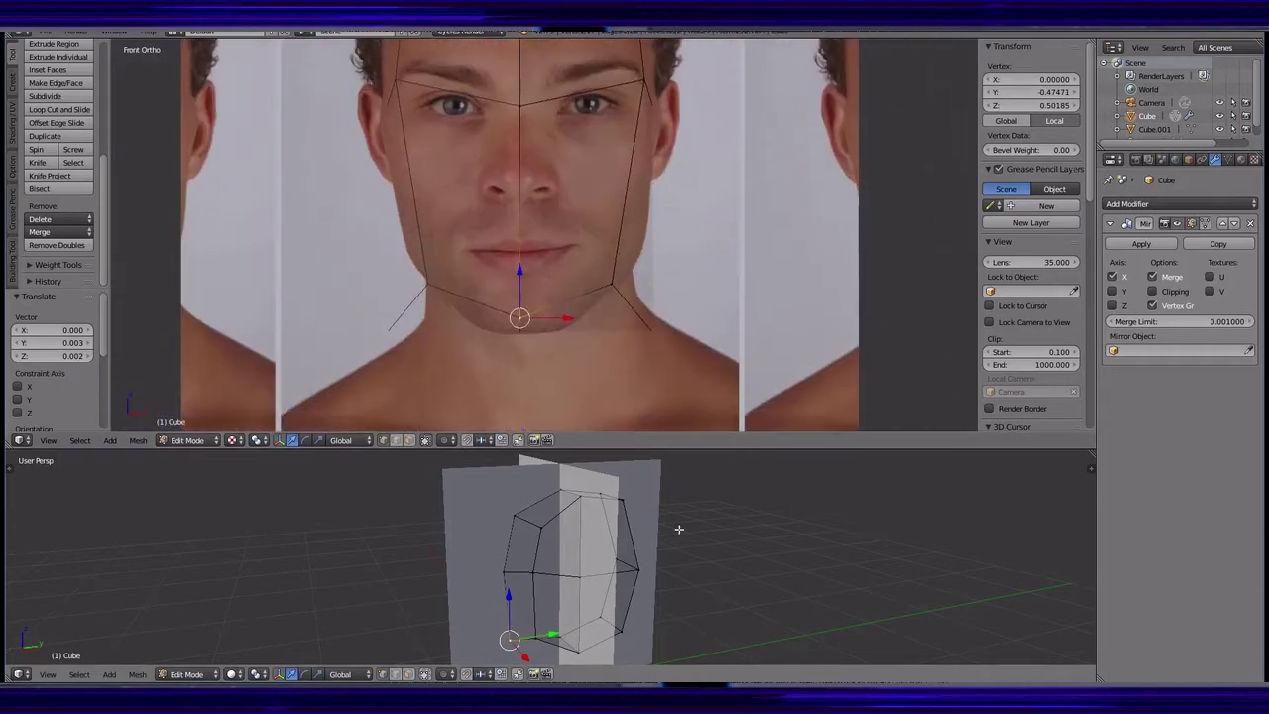
- Pull a vertex at the top of the head onto the hair outline
{"action": "middle_click_drag", "start_coordinate": [635, 149], "coordinate": [635, 386], "text": "shift"}
{"action": "right_click_drag", "start_coordinate": [637, 119], "coordinate": [634, 121]}
{"action": "scroll", "coordinate": [638, 124], "scroll_direction": "up", "scroll_amount": 3}
{"action": "key", "text": "KP_3"}
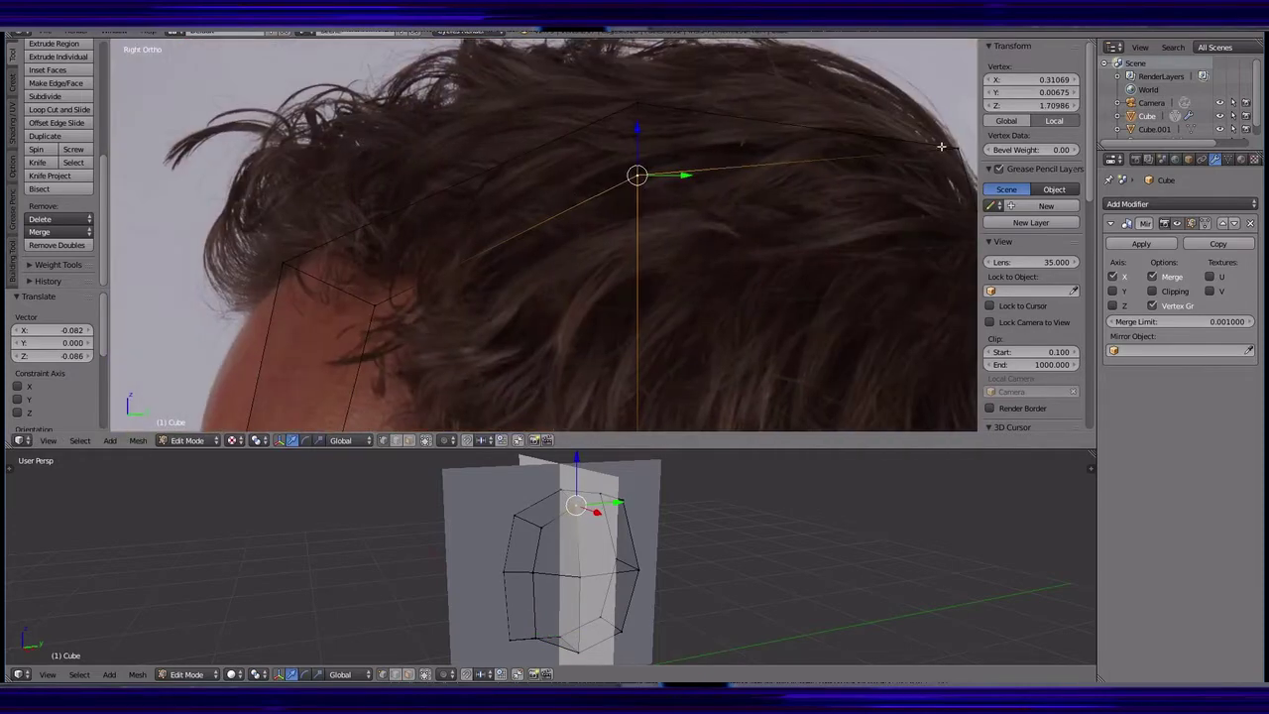
{"action": "key", "text": "KP_1"}
{"action": "right_click_drag", "start_coordinate": [694, 188], "coordinate": [702, 192]}
{"action": "key", "text": "KP_3"}
{"action": "key", "text": "KP_1"}
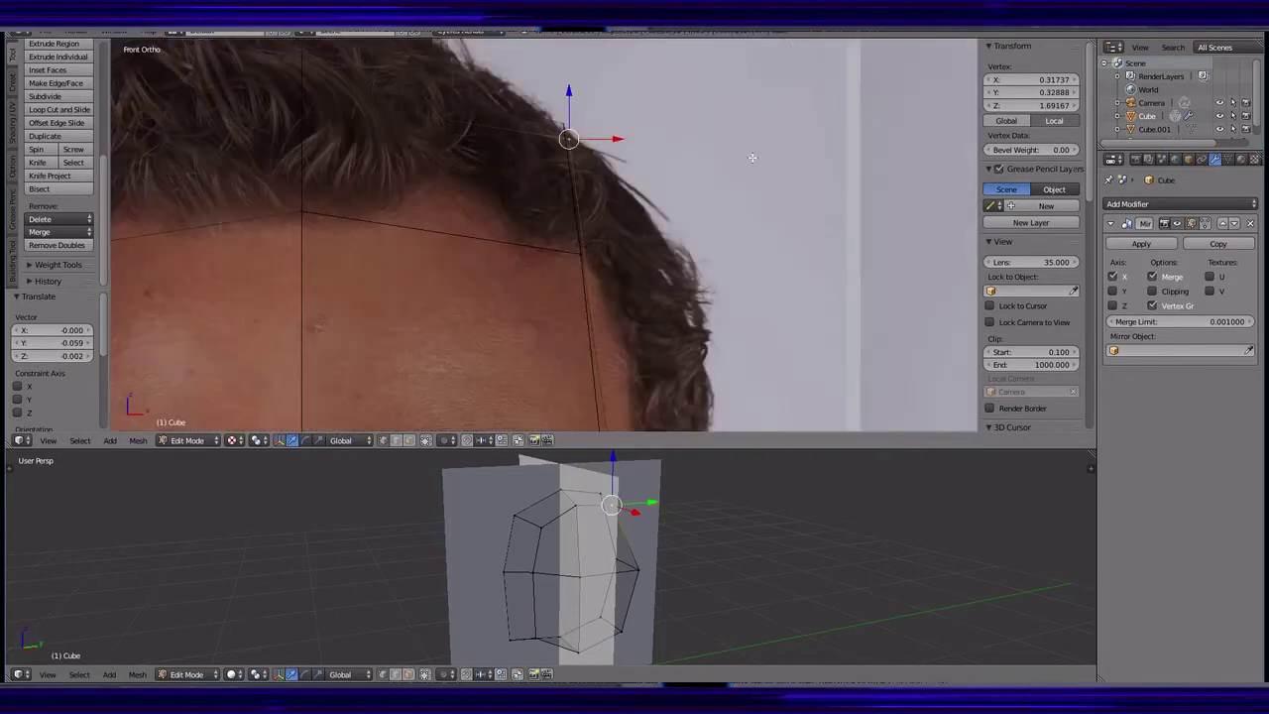
- Move the vertex beside the temple onto the photo outline
{"action": "middle_click_drag", "start_coordinate": [654, 416], "coordinate": [654, 248], "text": "shift"}
{"action": "right_click", "coordinate": [635, 238]}
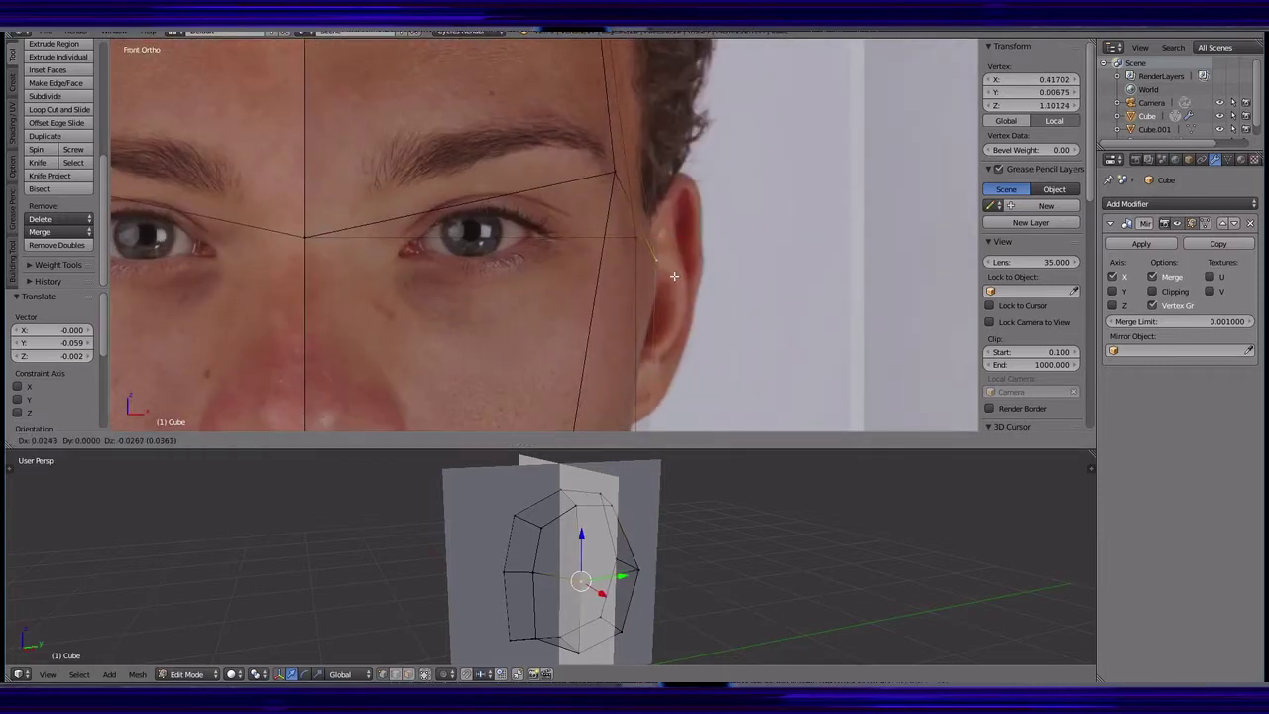
{"action": "left_click", "coordinate": [674, 276]}
{"action": "key", "text": "KP_3"}
{"action": "key", "text": "KP_1"}
{"action": "middle_click_drag", "start_coordinate": [606, 347], "coordinate": [634, 178], "text": "shift"}
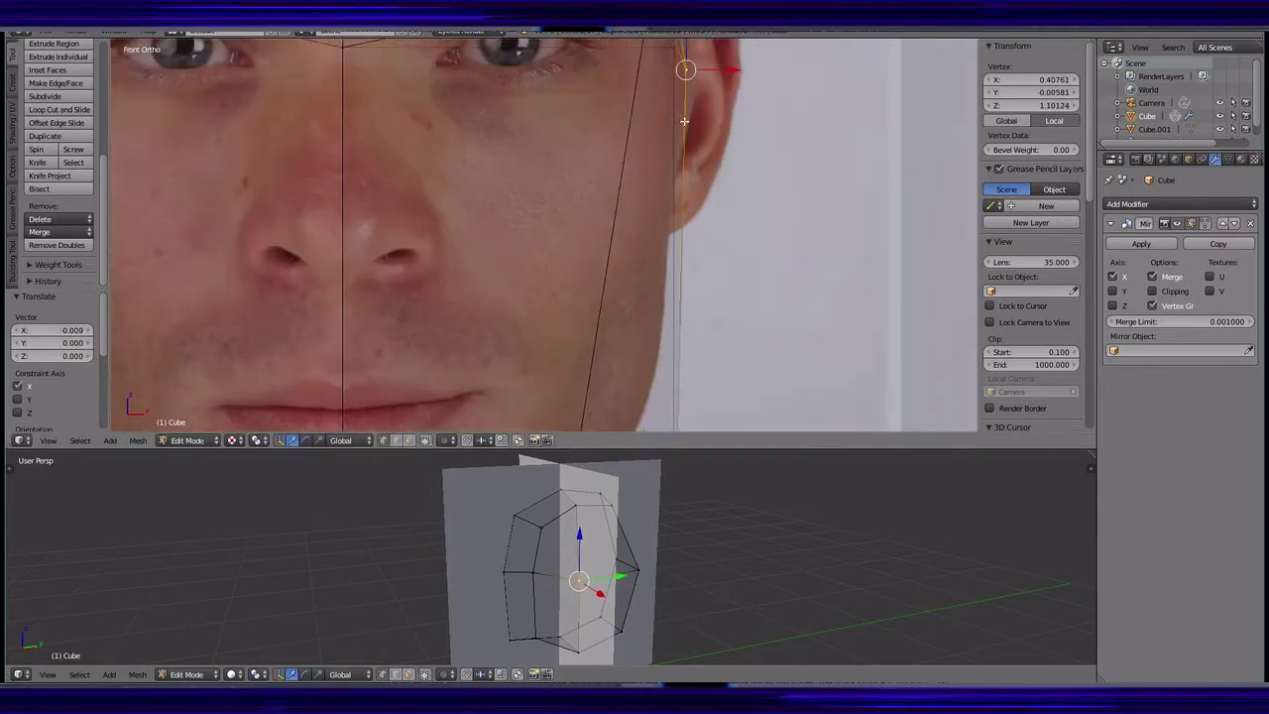
- Move the jaw-and-neck vertex along X and fit it to the jawline
{"action": "right_click", "coordinate": [680, 63]}
{"action": "key", "text": "g"}
{"action": "key", "text": "x"}
{"action": "left_click", "coordinate": [684, 65]}
{"action": "key", "text": "KP_3"}
{"action": "key", "text": "KP_1"}
{"action": "key", "text": "KP_3"}
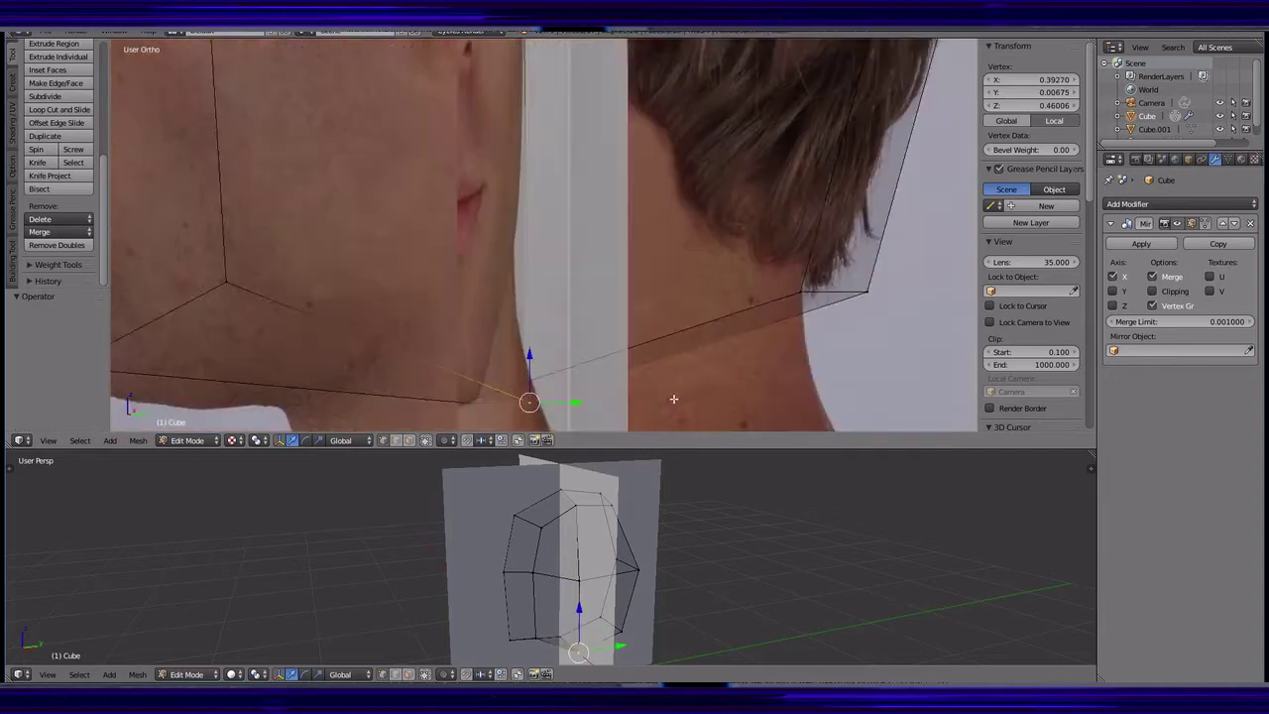
{"action": "left_click", "coordinate": [420, 370]}
- Cancel a jaw vertex move and select another jaw vertex in side view
{"action": "key", "text": "KP_1"}
{"action": "key", "text": "g"}
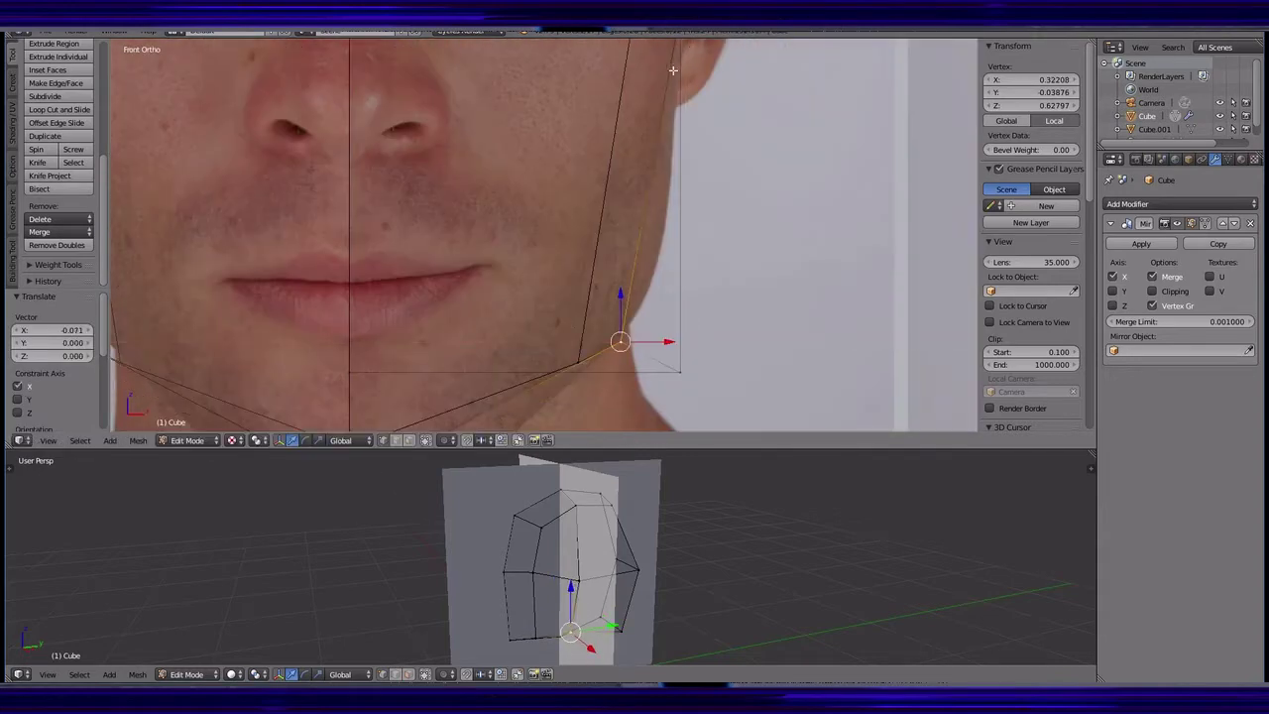
{"action": "key", "text": "Escape"}
{"action": "key", "text": "KP_3"}
{"action": "right_click", "coordinate": [563, 367]}
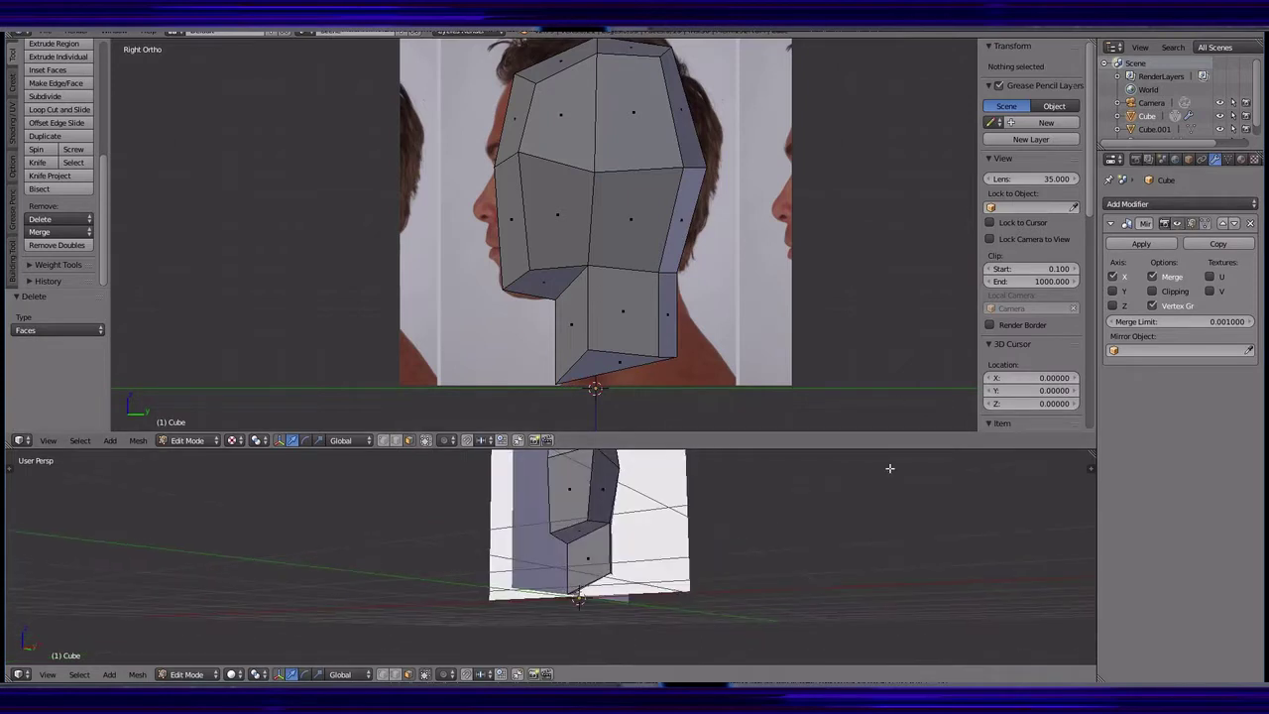
- Move a shoulder vertex outward and pull a neck vertex slightly down
{"action": "key", "text": "g"}
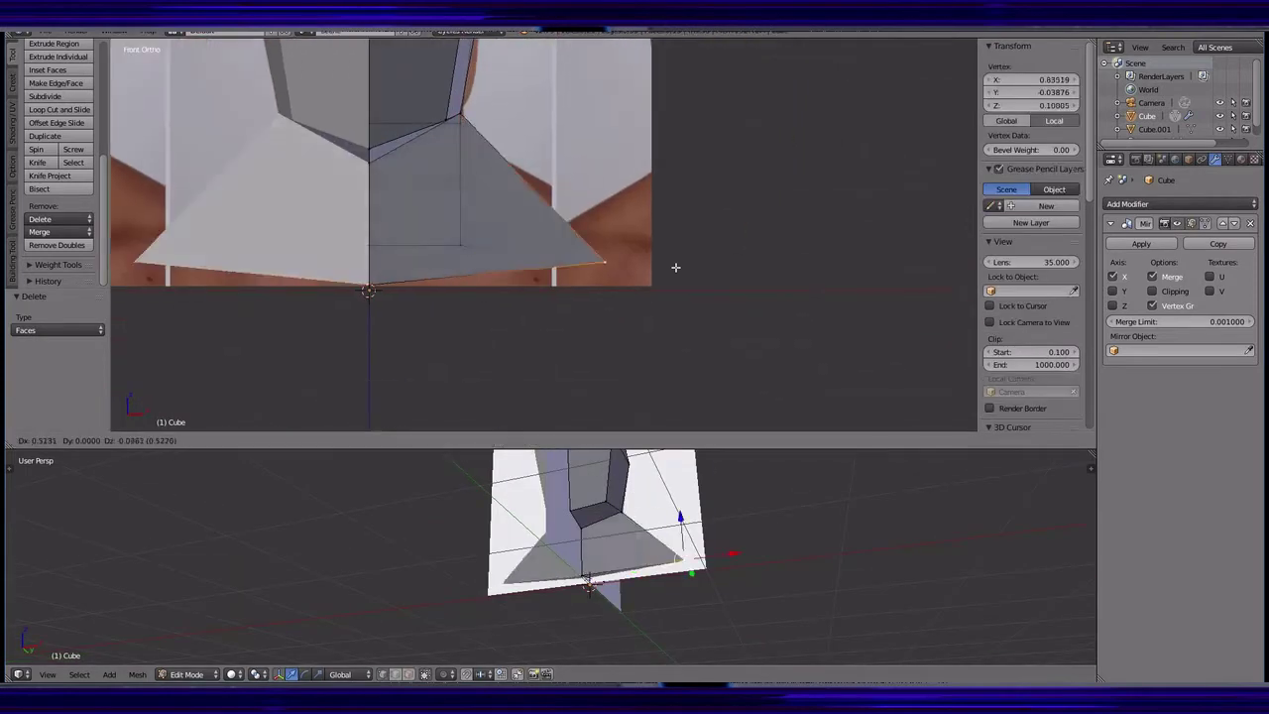
{"action": "left_click", "coordinate": [722, 290]}
{"action": "key", "text": "KP_3"}
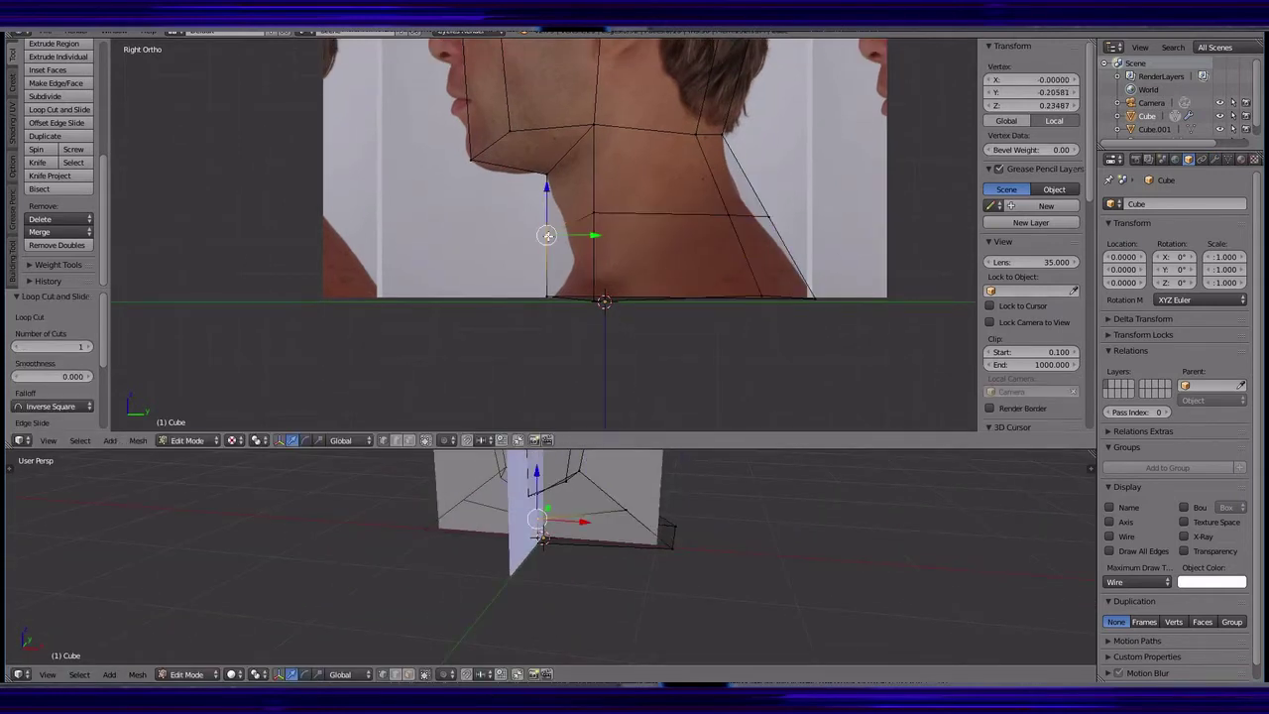
{"action": "key", "text": "KP_1"}
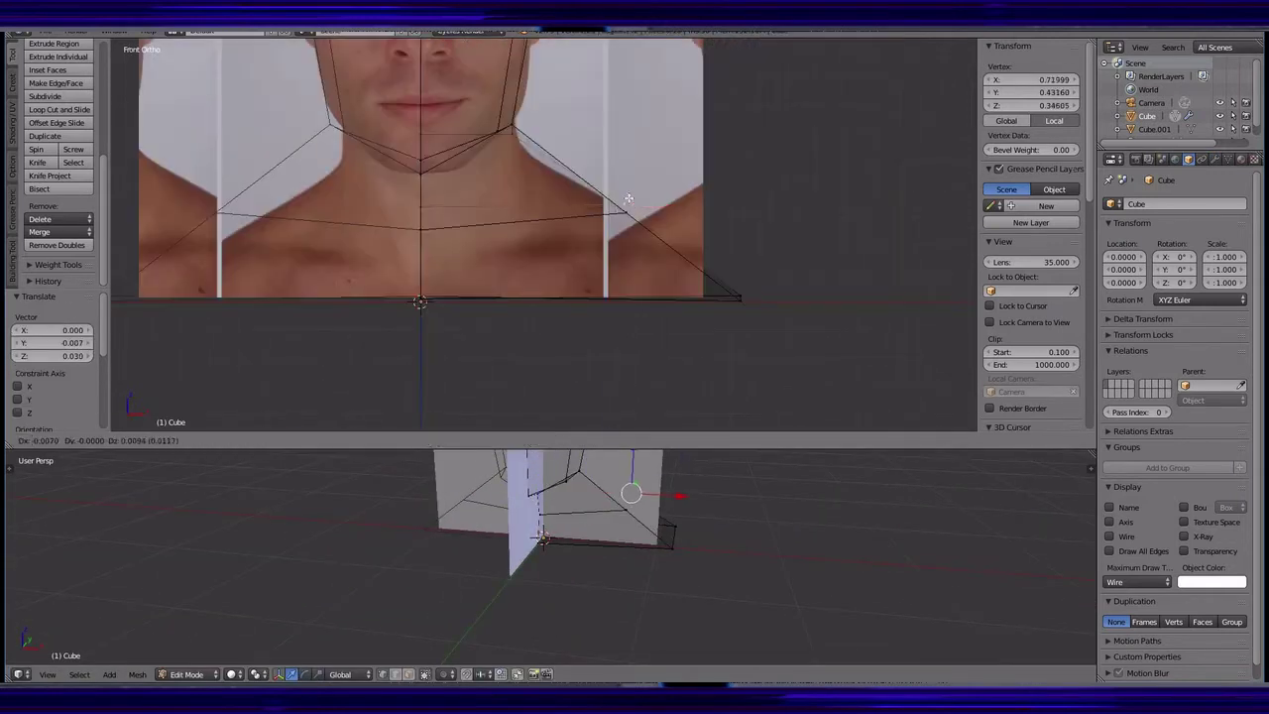
{"action": "left_click_drag", "start_coordinate": [545, 211], "coordinate": [543, 230]}
{"action": "key", "text": "KP_3"}
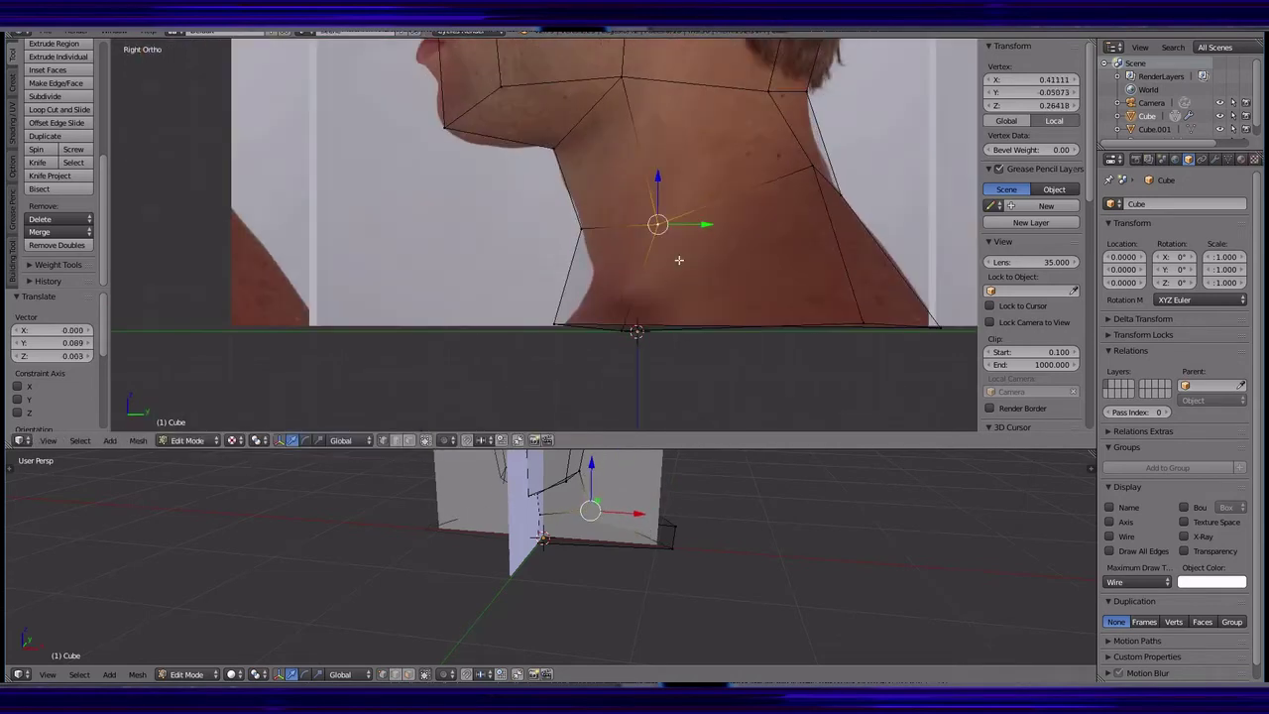
{"action": "key", "text": "KP_1"}
{"action": "key", "text": "KP_3"}
- Fit the back-of-neck vertex to the neck outline, then make Cube.001 active
{"action": "right_click", "coordinate": [811, 167]}
{"action": "key", "text": "KP_1"}
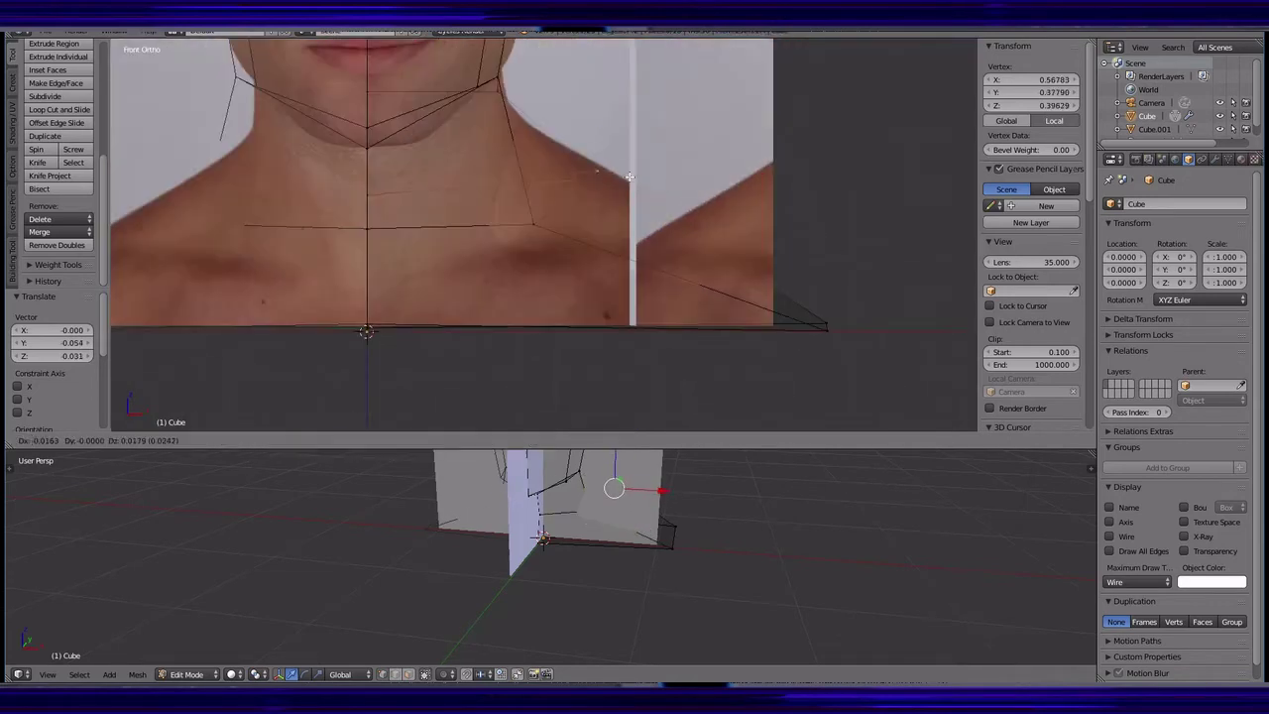
{"action": "left_click_drag", "start_coordinate": [794, 199], "coordinate": [783, 178]}
{"action": "key", "text": "KP_3"}
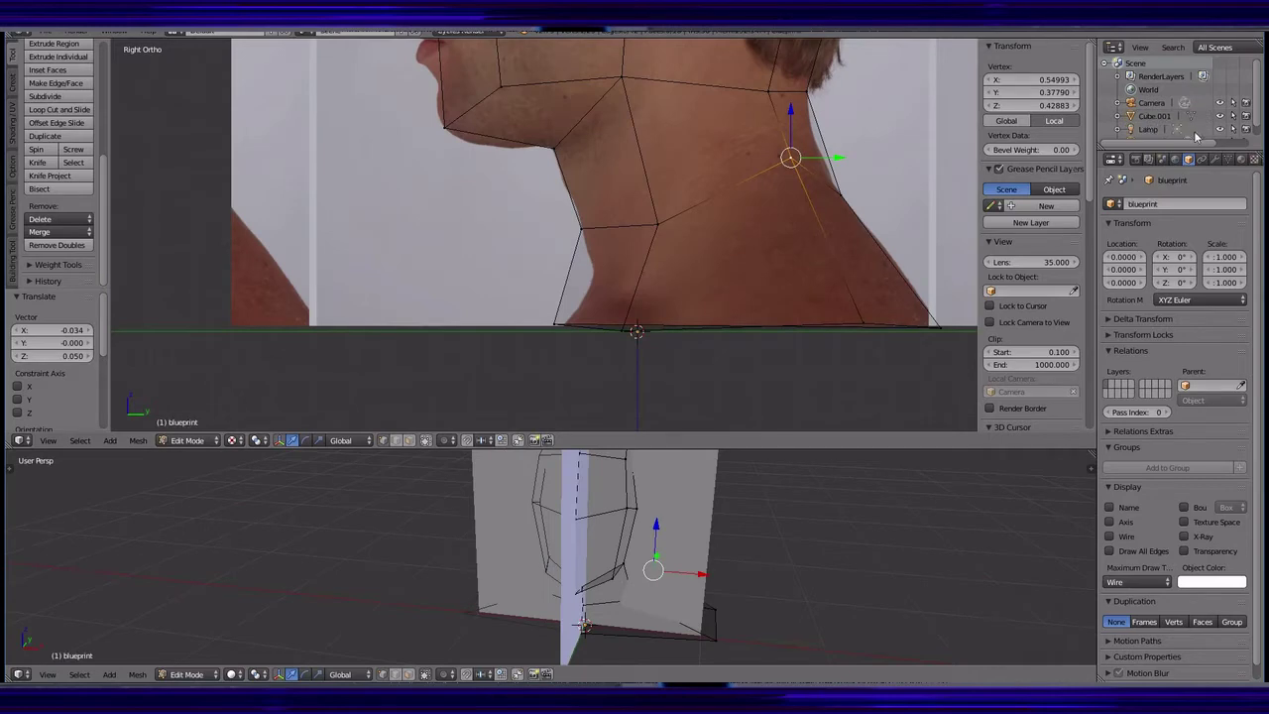
{"action": "left_click", "coordinate": [1155, 104]}
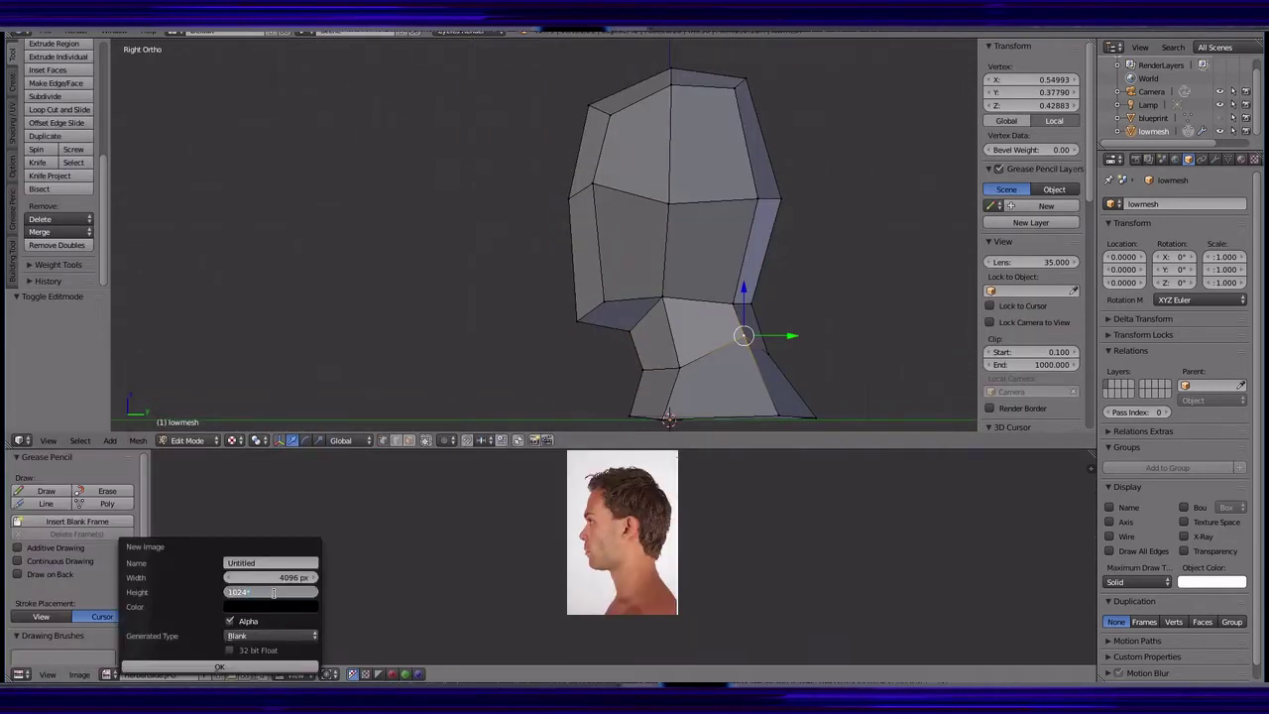
- Create the 4096×4096 Color Grid image named 'base'
{"action": "left_click", "coordinate": [215, 666]}
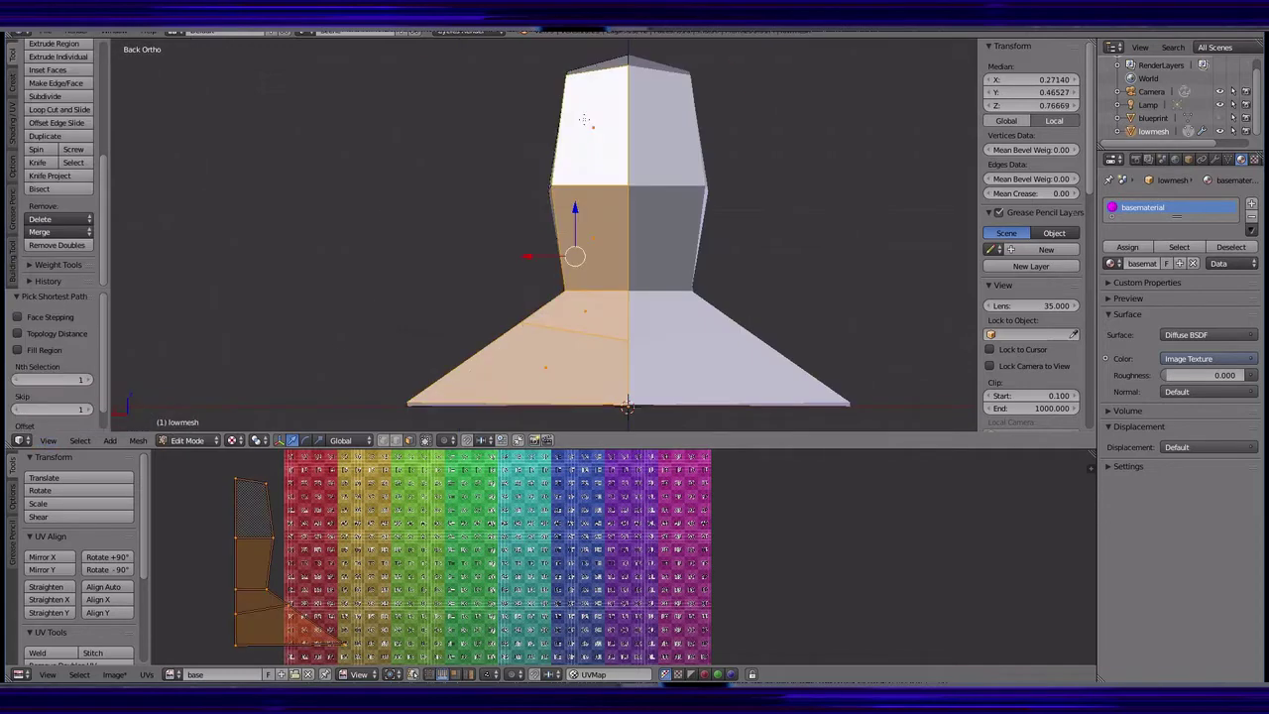
- Unwrap the head's faces with Project From View in top view, then undo a trial island move
{"action": "key", "text": "KP_7"}
{"action": "key", "text": "u"}
{"action": "left_click", "coordinate": [471, 140]}
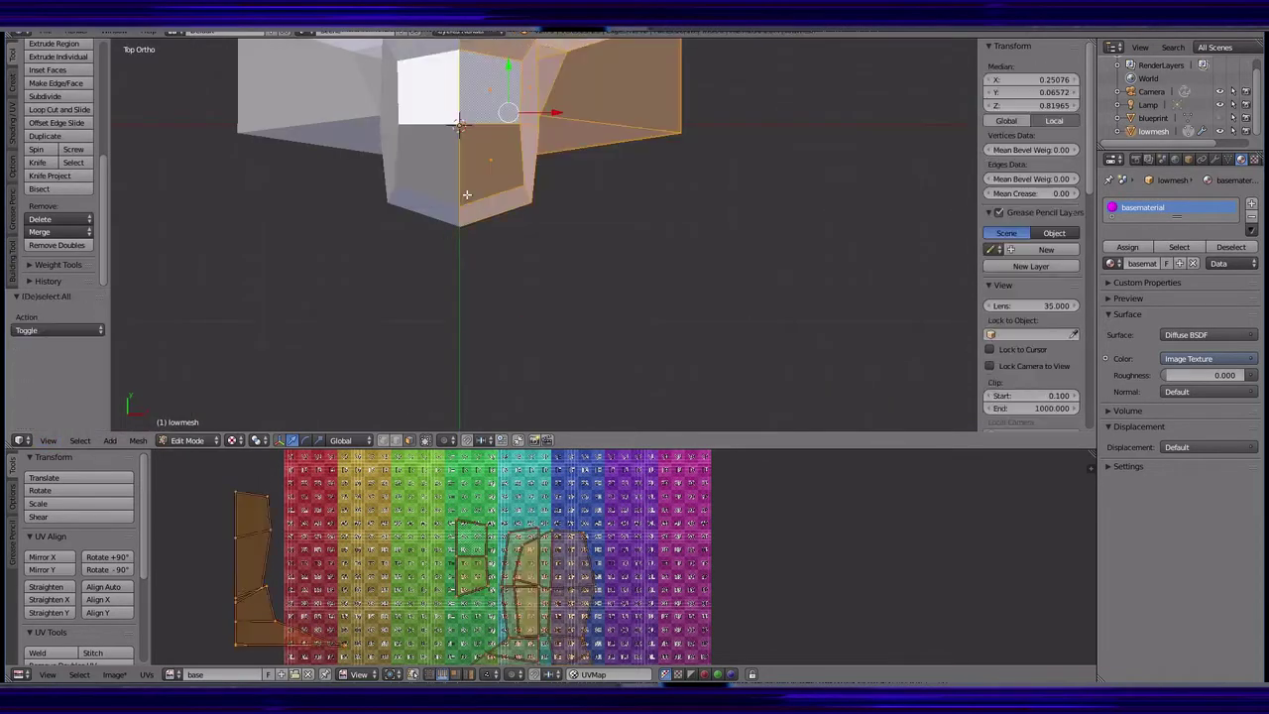
{"action": "key", "text": "g"}
{"action": "left_click", "coordinate": [116, 612]}
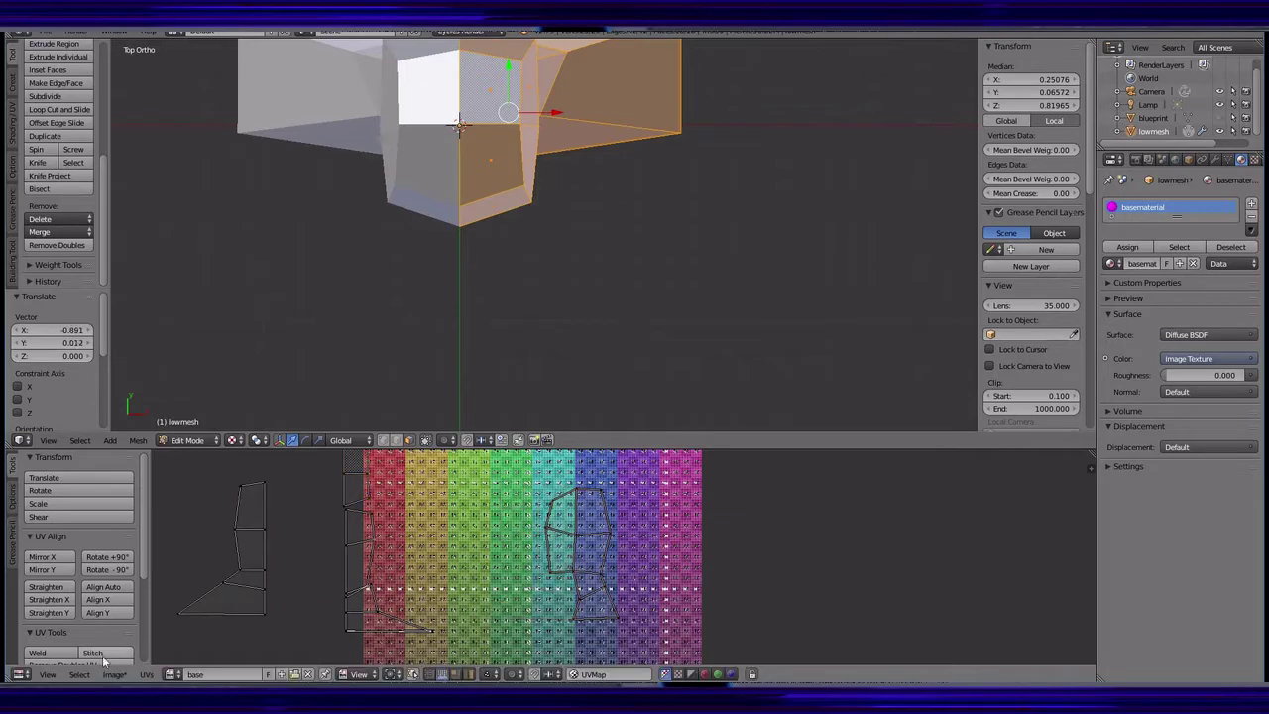
{"action": "key", "text": "ctrl+z"}
- Enlarge the UV editor and move the UV island onto the grid image
{"action": "scroll", "coordinate": [596, 565], "scroll_direction": "up", "scroll_amount": 4}
{"action": "scroll", "coordinate": [596, 565], "scroll_direction": "down", "scroll_amount": 3}
{"action": "left_click_drag", "start_coordinate": [472, 434], "coordinate": [472, 213]}
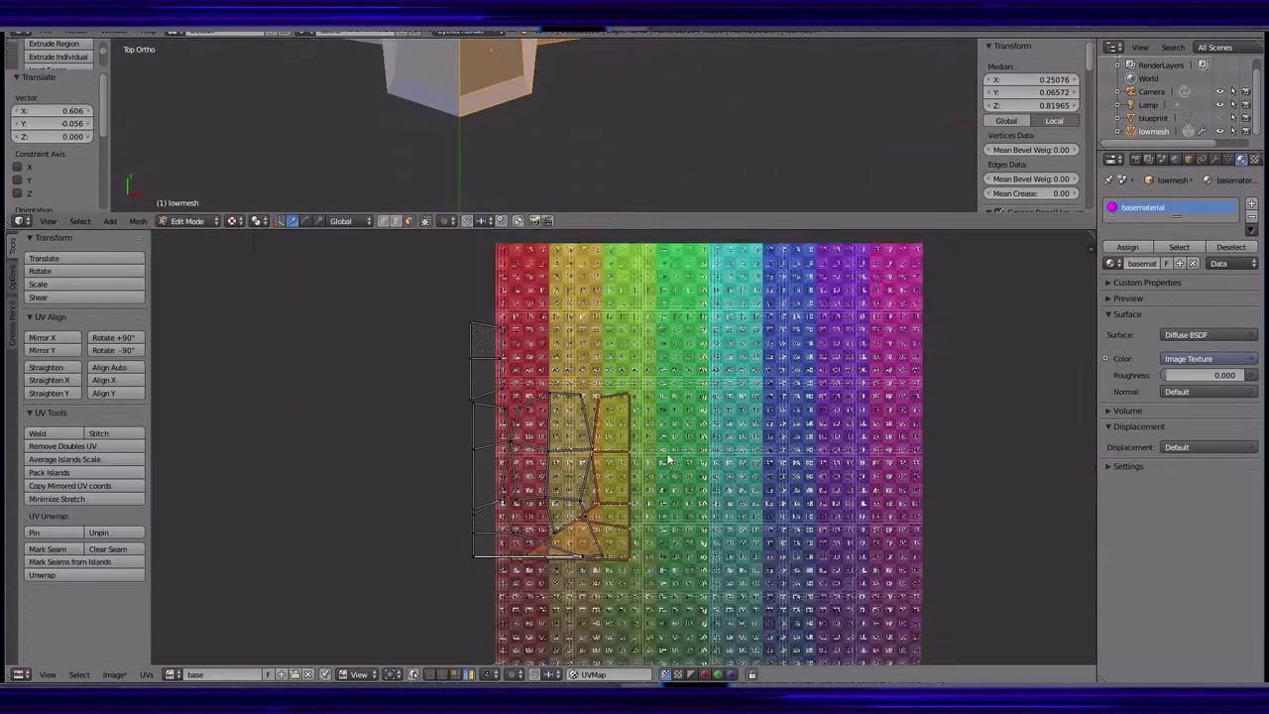
{"action": "scroll", "coordinate": [472, 406], "scroll_direction": "up", "scroll_amount": 2}
{"action": "scroll", "coordinate": [472, 407], "scroll_direction": "up", "scroll_amount": 2}
{"action": "key", "text": "g"}
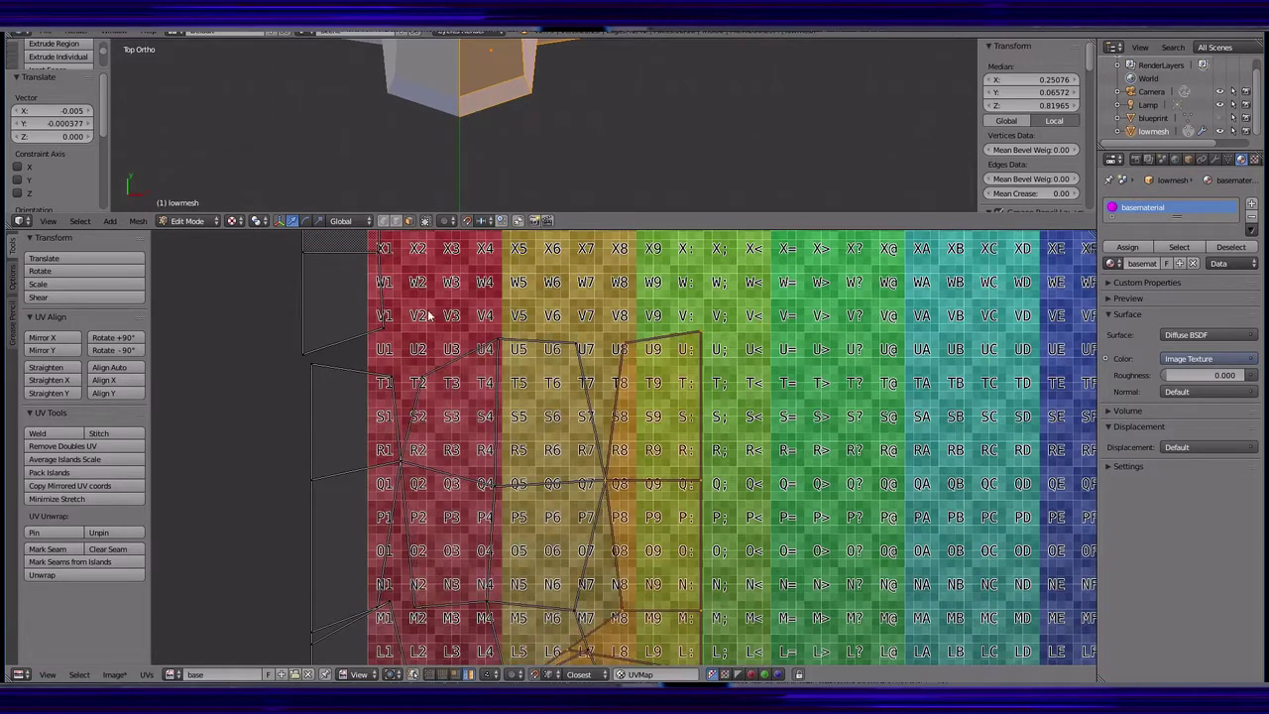
{"action": "left_click", "coordinate": [387, 351]}
- Reposition the small UV quad with a 33.4° rotation among the lower islands
{"action": "key", "text": "a"}
{"action": "middle_click_drag", "start_coordinate": [454, 580], "coordinate": [458, 651]}
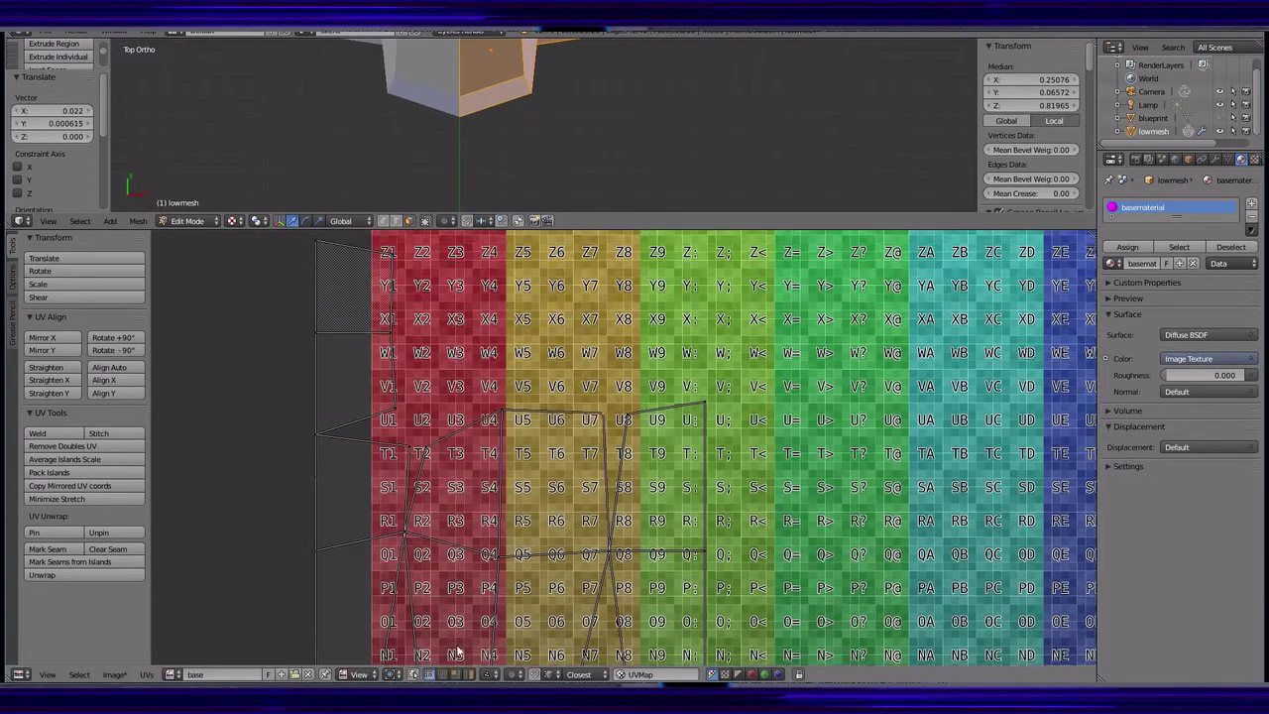
{"action": "left_click", "coordinate": [588, 383]}
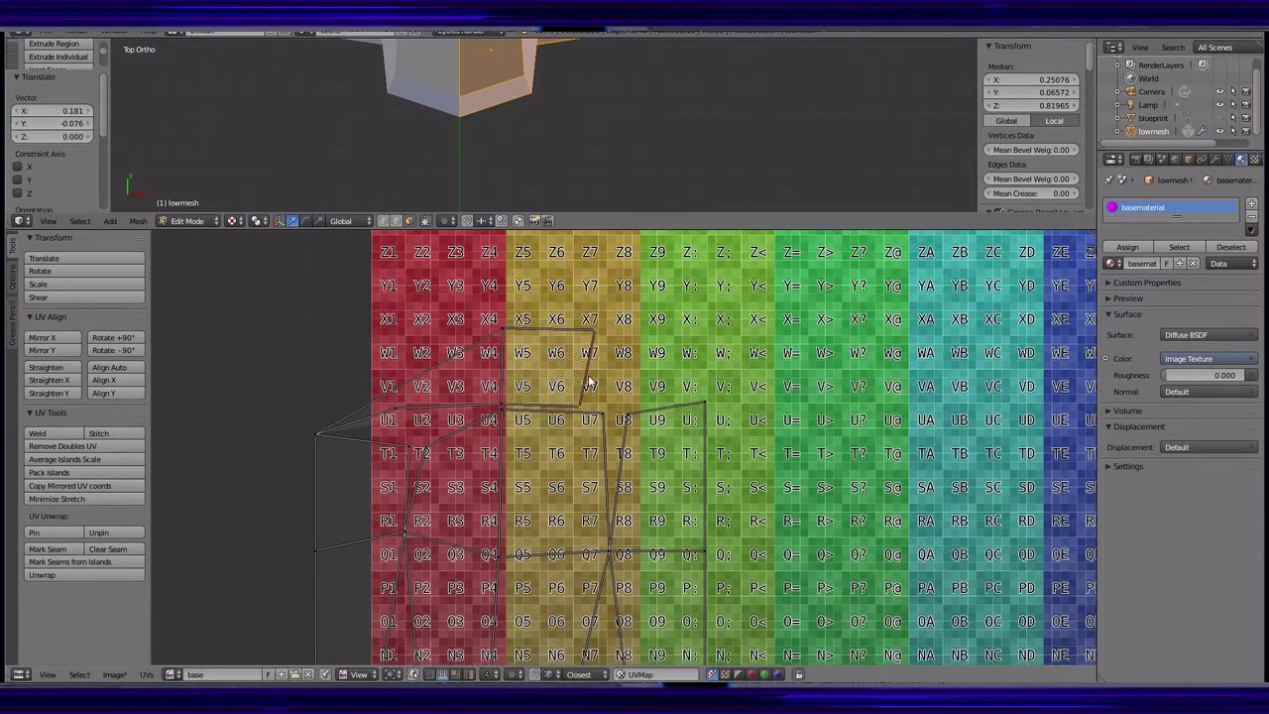
{"action": "left_click", "coordinate": [631, 386]}
{"action": "key", "text": "g"}
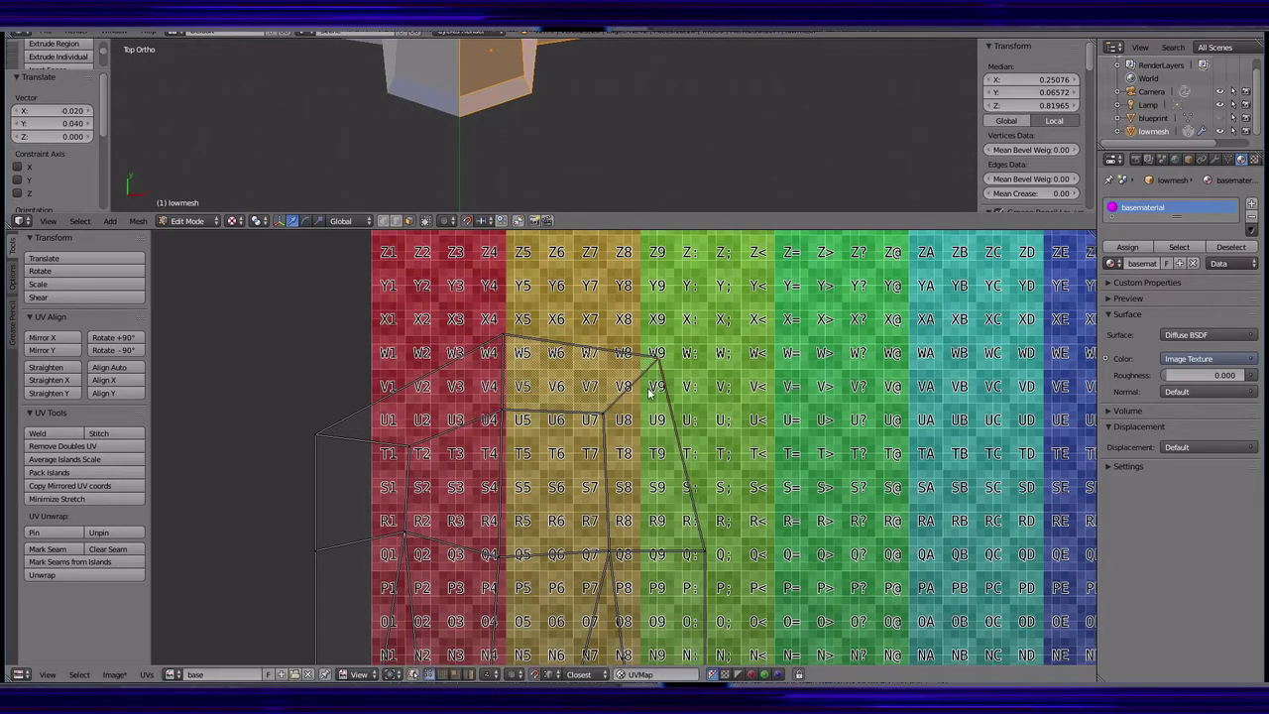
{"action": "middle_click_drag", "start_coordinate": [585, 654], "coordinate": [635, 420]}
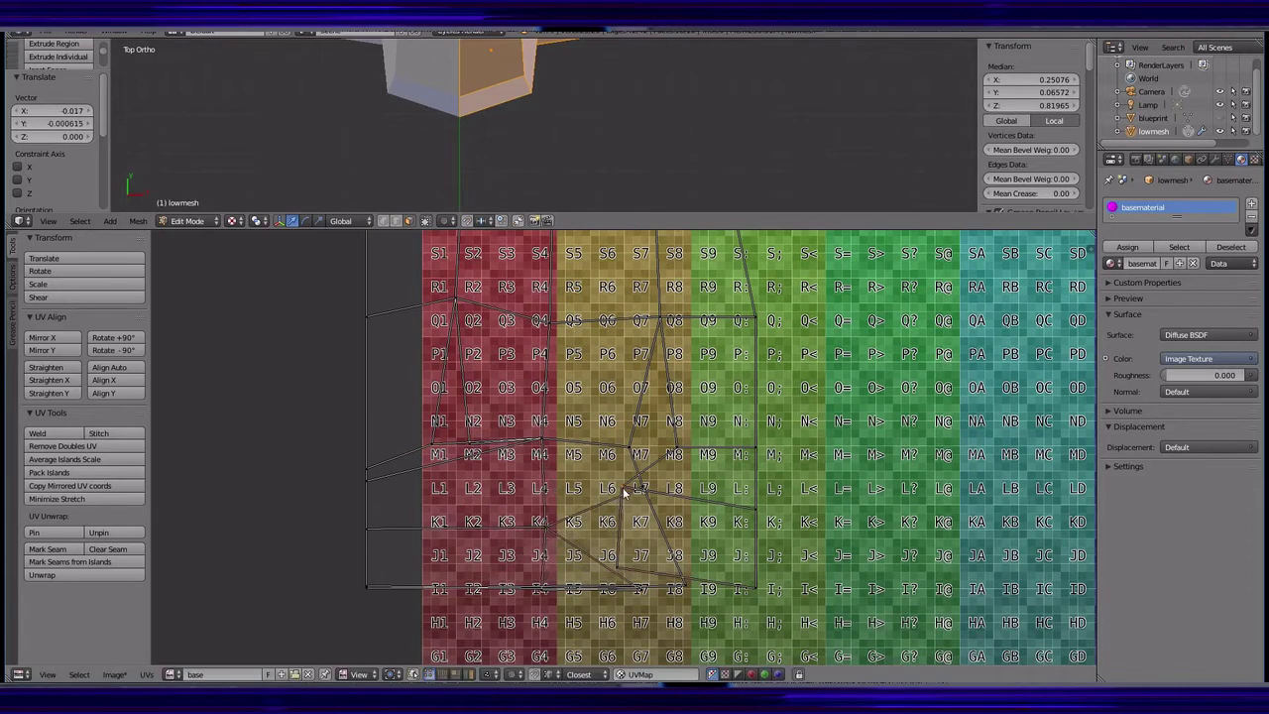
{"action": "scroll", "coordinate": [499, 609], "scroll_direction": "up", "scroll_amount": 3}
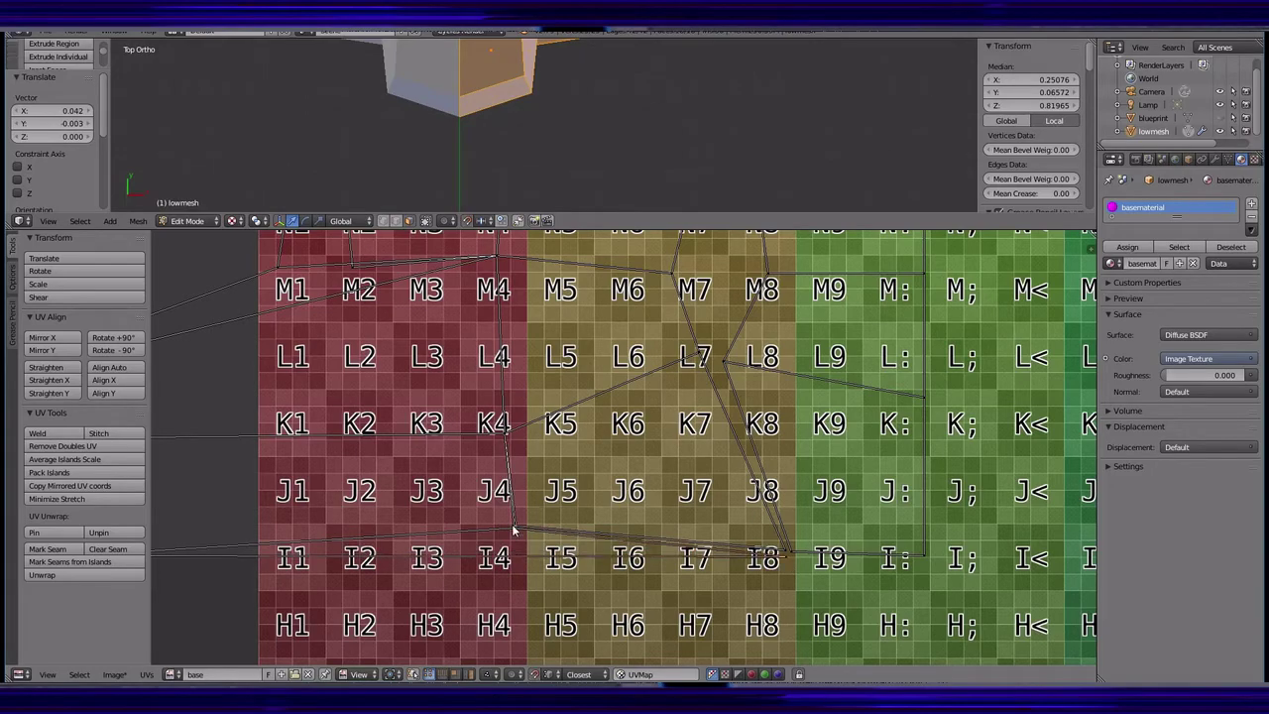
{"action": "scroll", "coordinate": [782, 561], "scroll_direction": "down", "scroll_amount": 2}
{"action": "scroll", "coordinate": [694, 515], "scroll_direction": "down", "scroll_amount": 2}
{"action": "scroll", "coordinate": [587, 458], "scroll_direction": "up", "scroll_amount": 2}
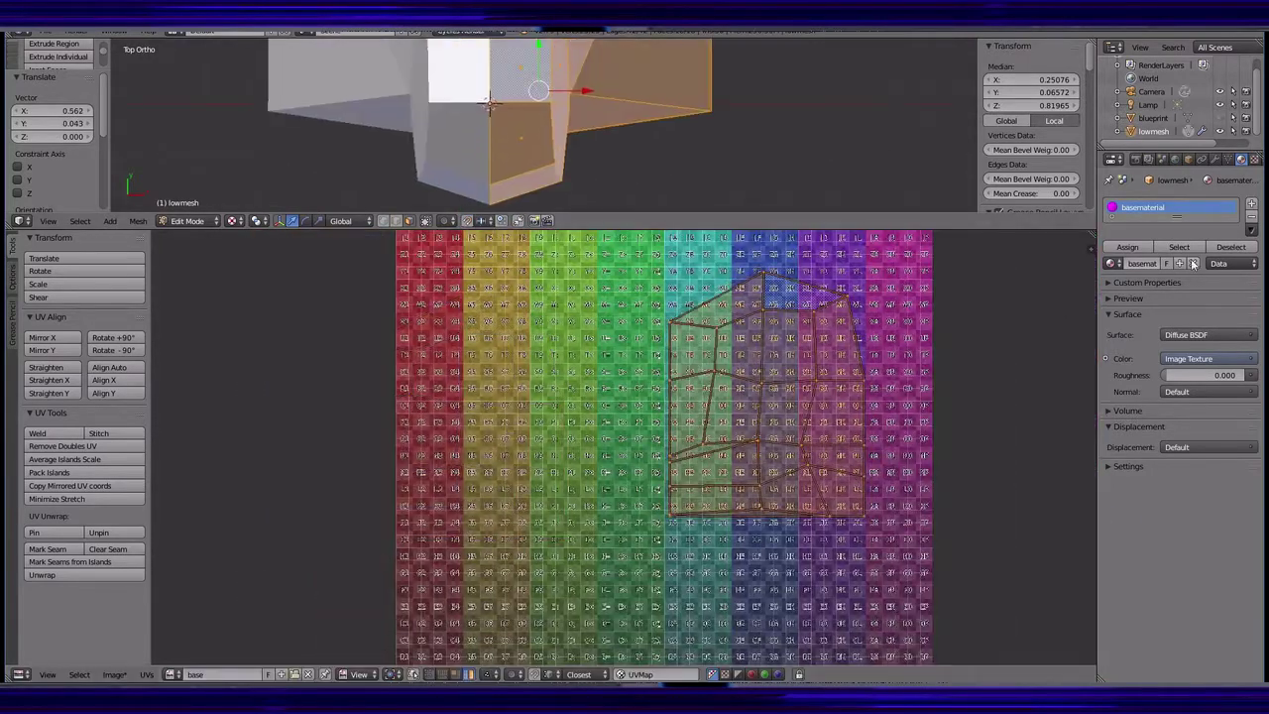
- Return the head to Edit Mode and select the entire mesh
{"action": "left_click", "coordinate": [196, 220]}
{"action": "left_click", "coordinate": [211, 193]}
{"action": "key", "text": "a"}
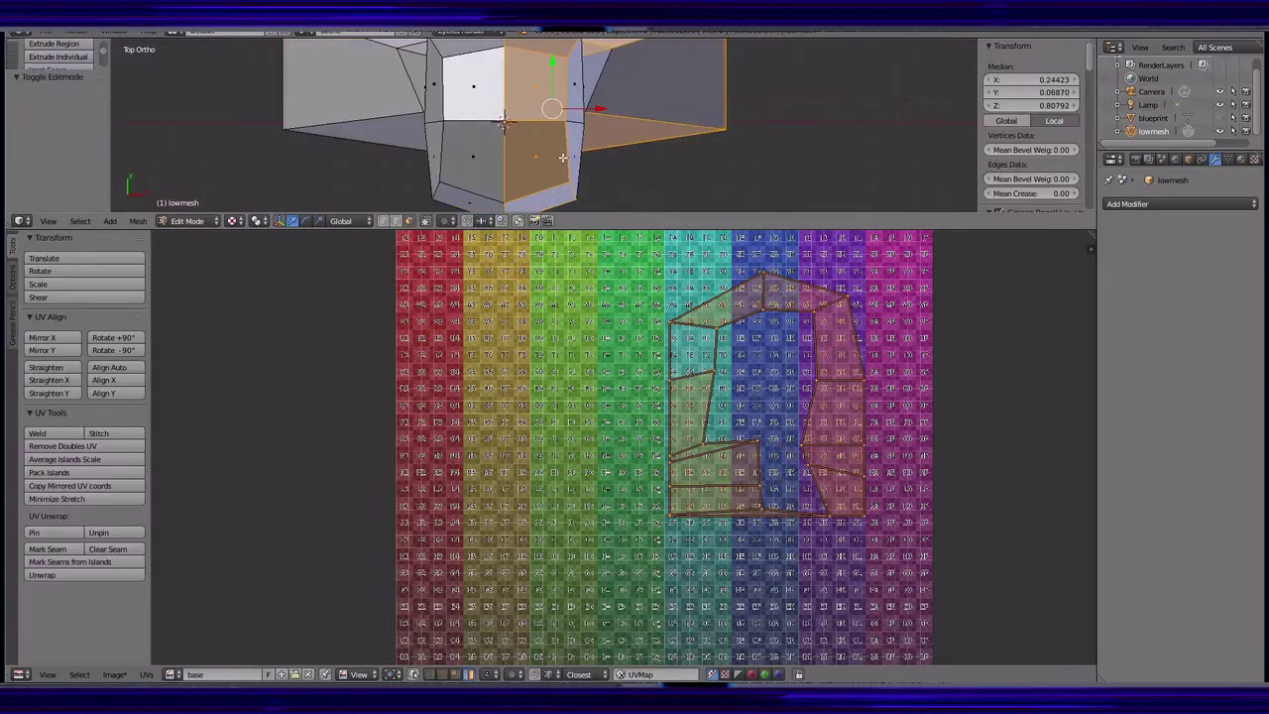
{"action": "key", "text": "a"}
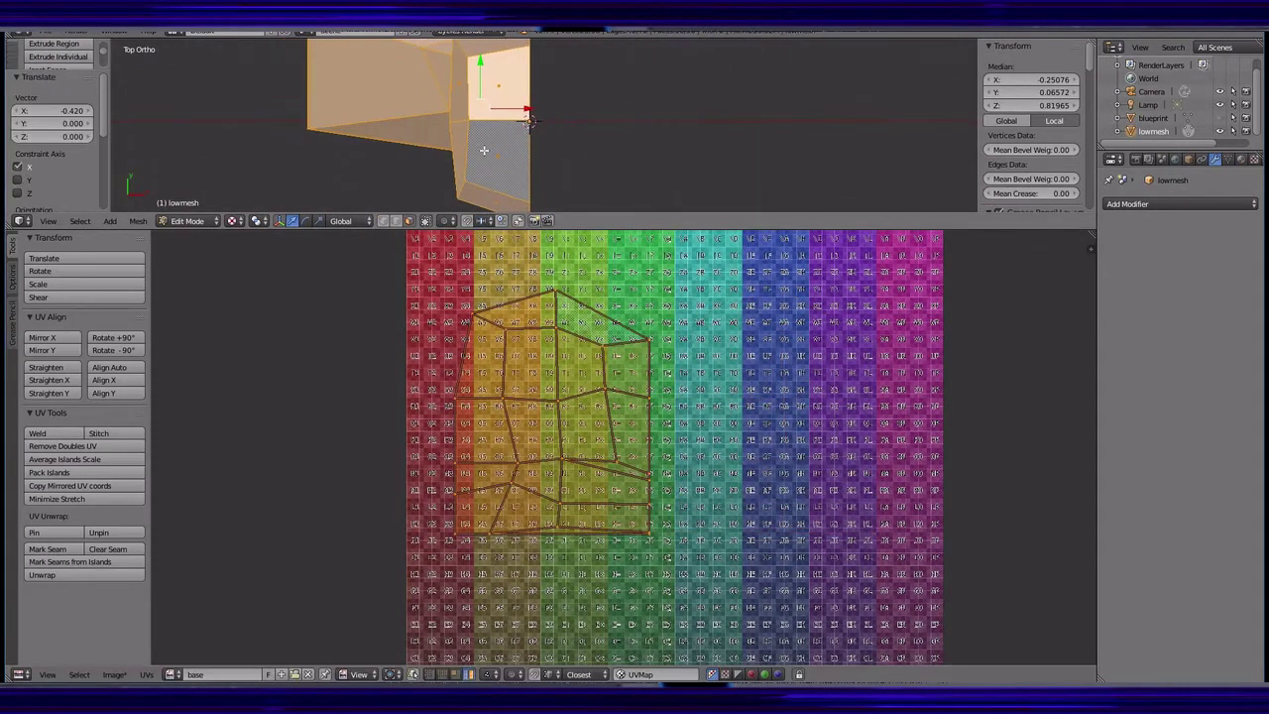
{"action": "key", "text": "a"}
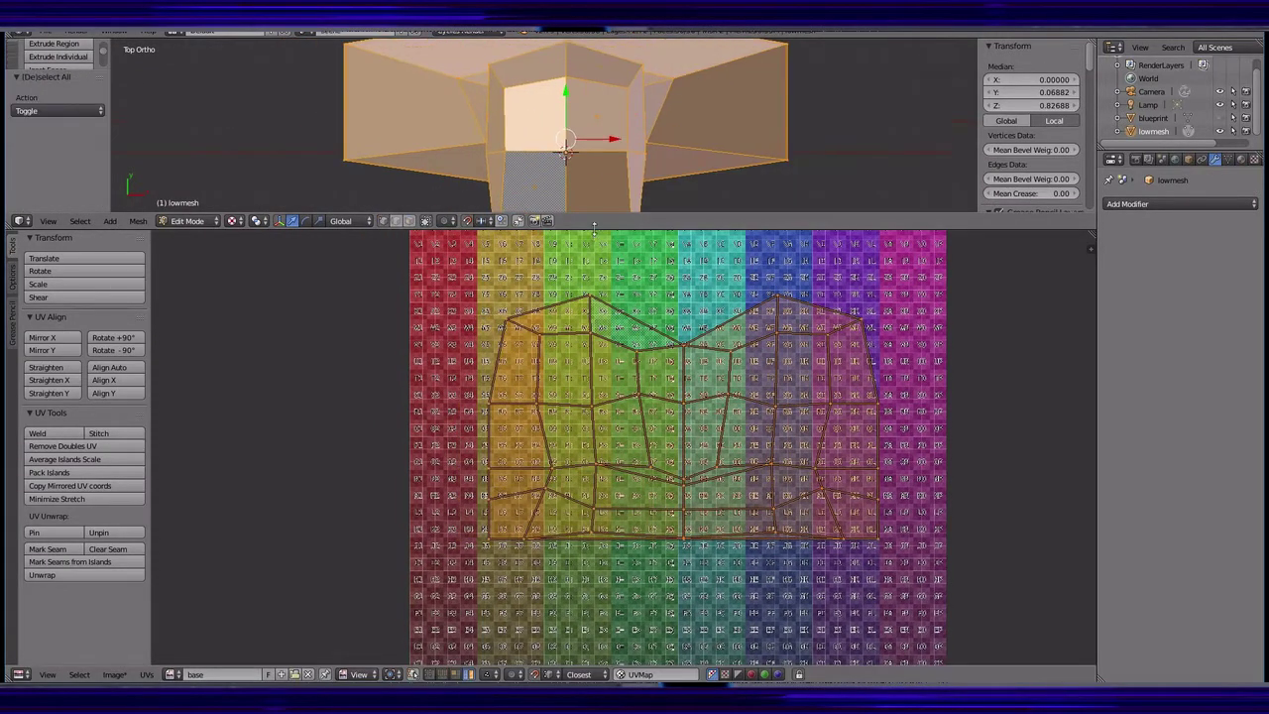
- Try a vertical stretch of the UVs, undo it, and relax the UVs twice
{"action": "mouse_move", "coordinate": [594, 226]}
{"action": "left_mouse_down"}
{"action": "mouse_move", "coordinate": [594, 439]}
{"action": "mouse_move", "coordinate": [594, 248]}
{"action": "left_mouse_up"}
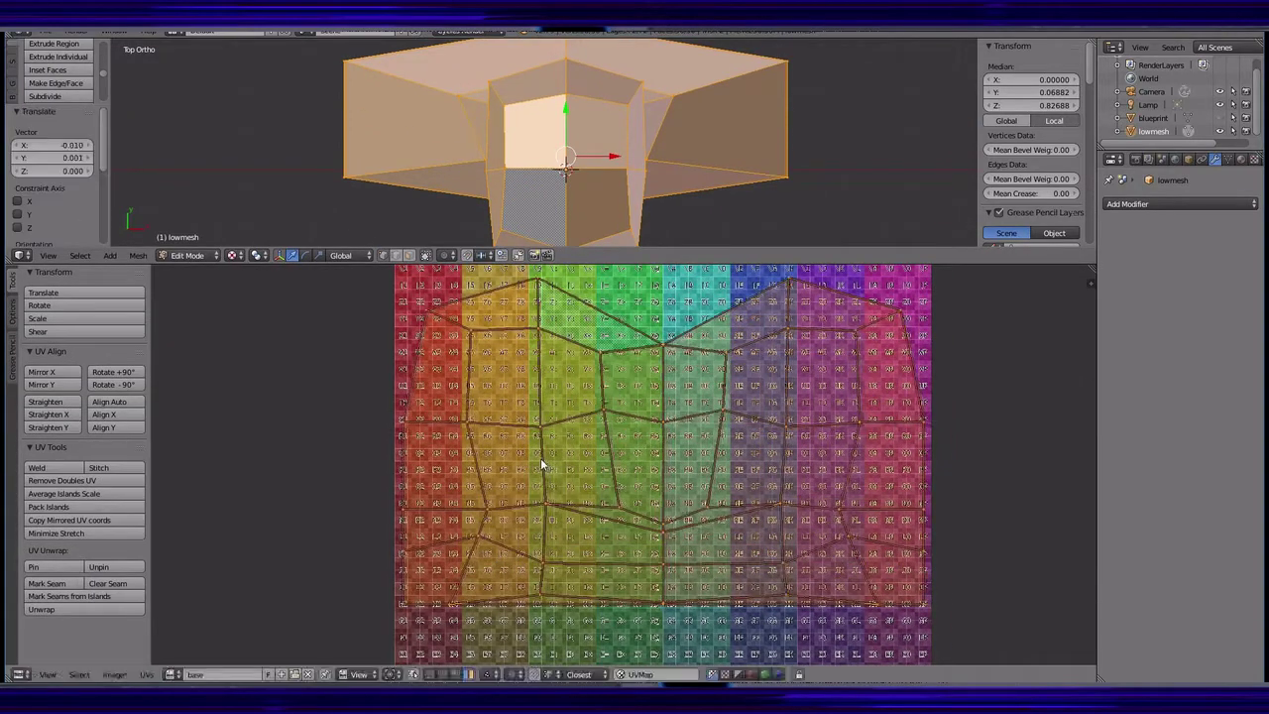
{"action": "scroll", "coordinate": [541, 458], "scroll_direction": "down", "scroll_amount": 1}
{"action": "scroll", "coordinate": [580, 506], "scroll_direction": "down", "scroll_amount": 1}
{"action": "key", "text": "s"}
{"action": "key", "text": "y"}
{"action": "left_click", "coordinate": [605, 436]}
{"action": "key", "text": "s"}
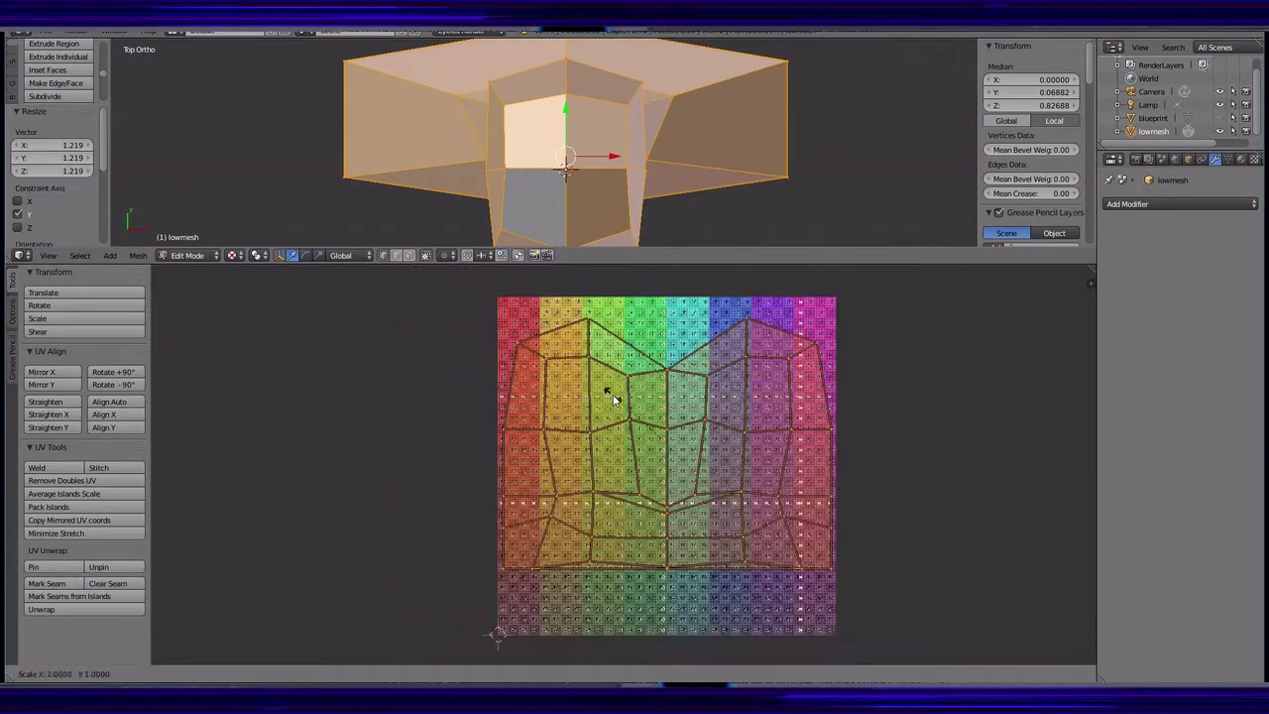
{"action": "key", "text": "Escape"}
{"action": "key", "text": "ctrl+z"}
{"action": "left_click", "coordinate": [87, 534]}
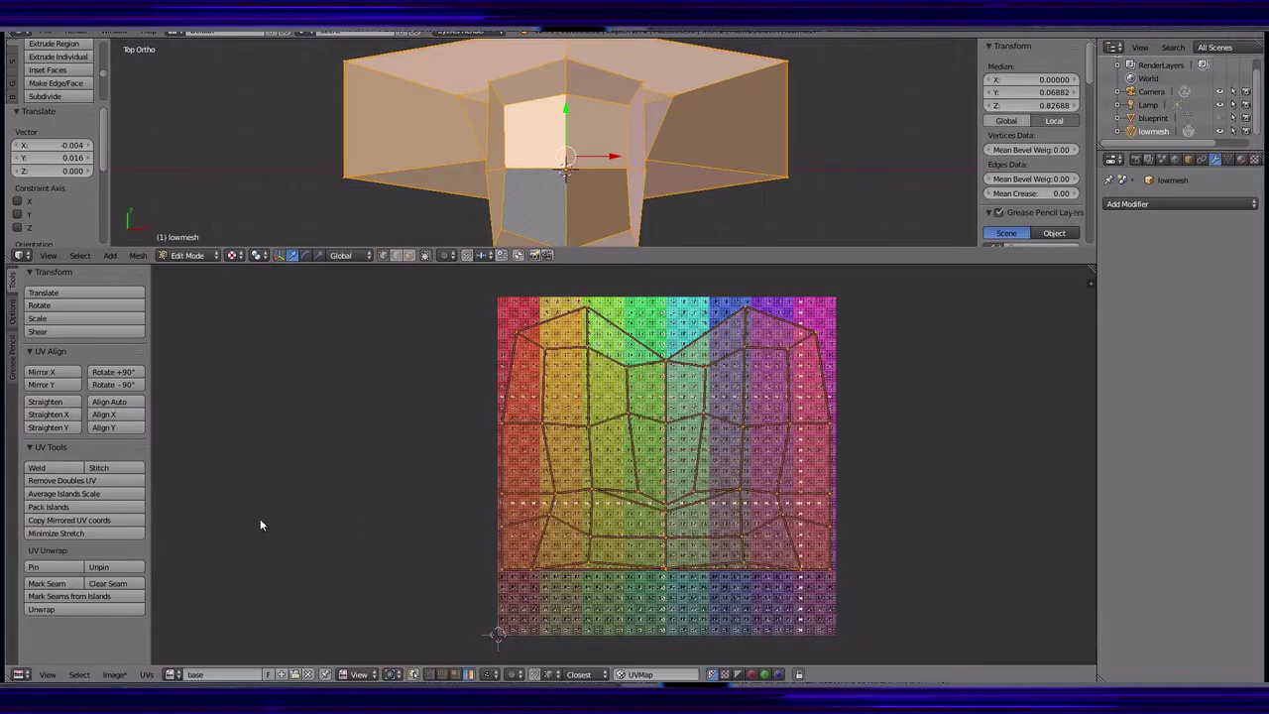
{"action": "left_click", "coordinate": [259, 519]}
- Show the material's node setup in the lower area and inspect the Image Texture node
{"action": "left_click_drag", "start_coordinate": [728, 263], "coordinate": [654, 339]}
{"action": "left_click", "coordinate": [18, 675]}
{"action": "left_click", "coordinate": [59, 496]}
{"action": "left_click", "coordinate": [380, 526]}
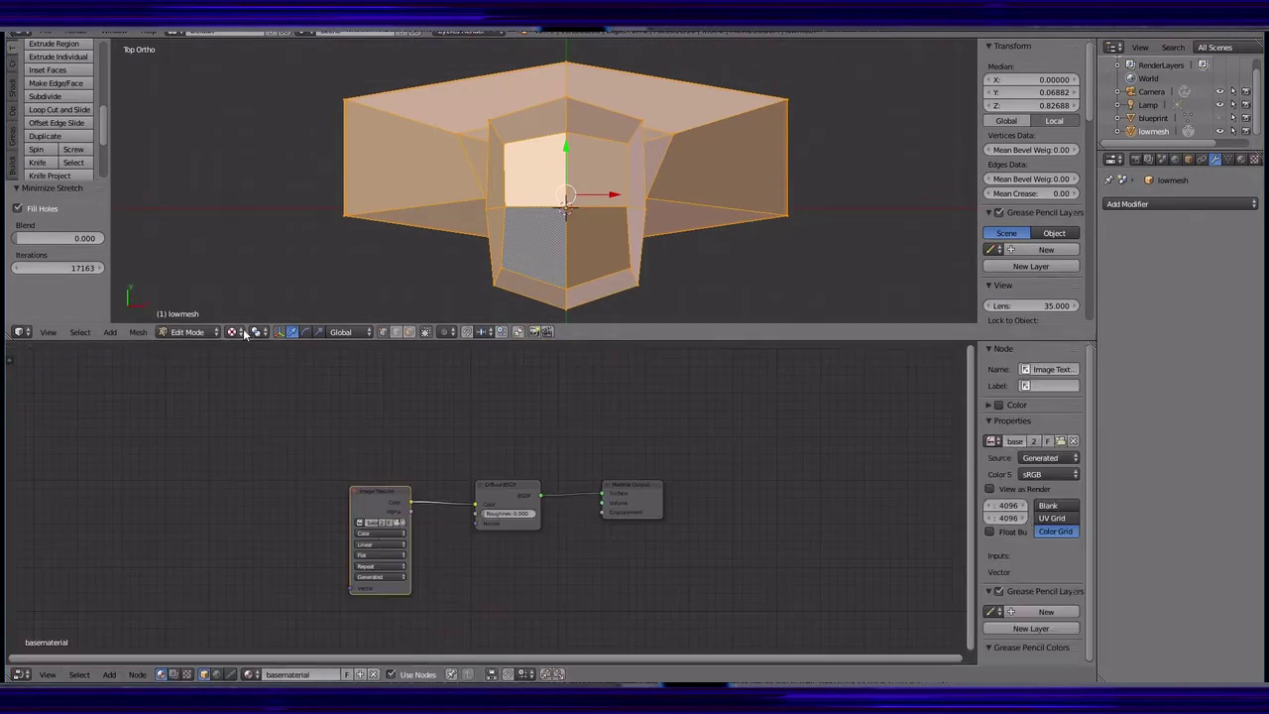
- Leave Edit Mode and set the head's draw type to Textured
{"action": "key", "text": "Tab"}
{"action": "left_click", "coordinate": [1188, 158]}
{"action": "left_click", "coordinate": [1123, 583]}
{"action": "left_click", "coordinate": [1082, 523]}
- Enlarge the 3D view, switch to Right Ortho, and enter Texture Paint mode
{"action": "mouse_move", "coordinate": [580, 252]}
{"action": "middle_mouse_down"}
{"action": "mouse_move", "coordinate": [317, 117]}
{"action": "mouse_move", "coordinate": [424, 192]}
{"action": "mouse_move", "coordinate": [572, 179]}
{"action": "middle_mouse_up"}
{"action": "left_click_drag", "start_coordinate": [694, 339], "coordinate": [693, 463]}
{"action": "key", "text": "KP_1"}
{"action": "key", "text": "KP_3"}
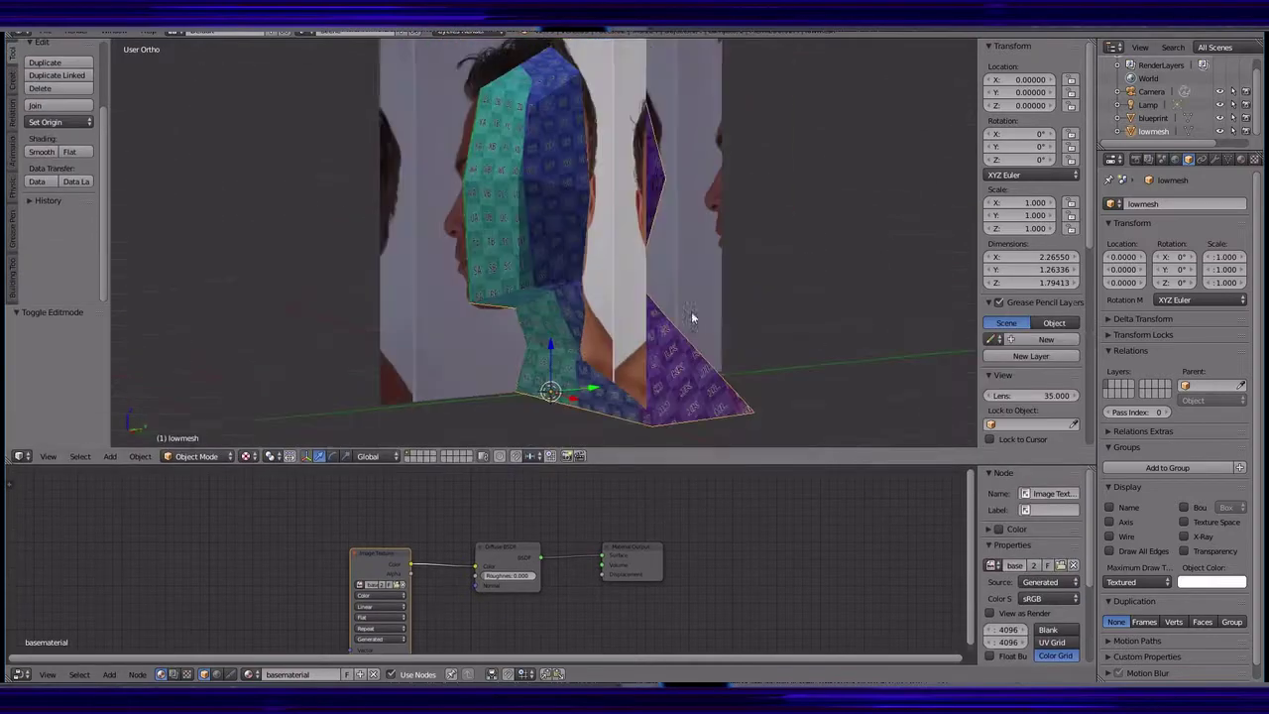
{"action": "left_click", "coordinate": [196, 456]}
{"action": "left_click", "coordinate": [212, 363]}
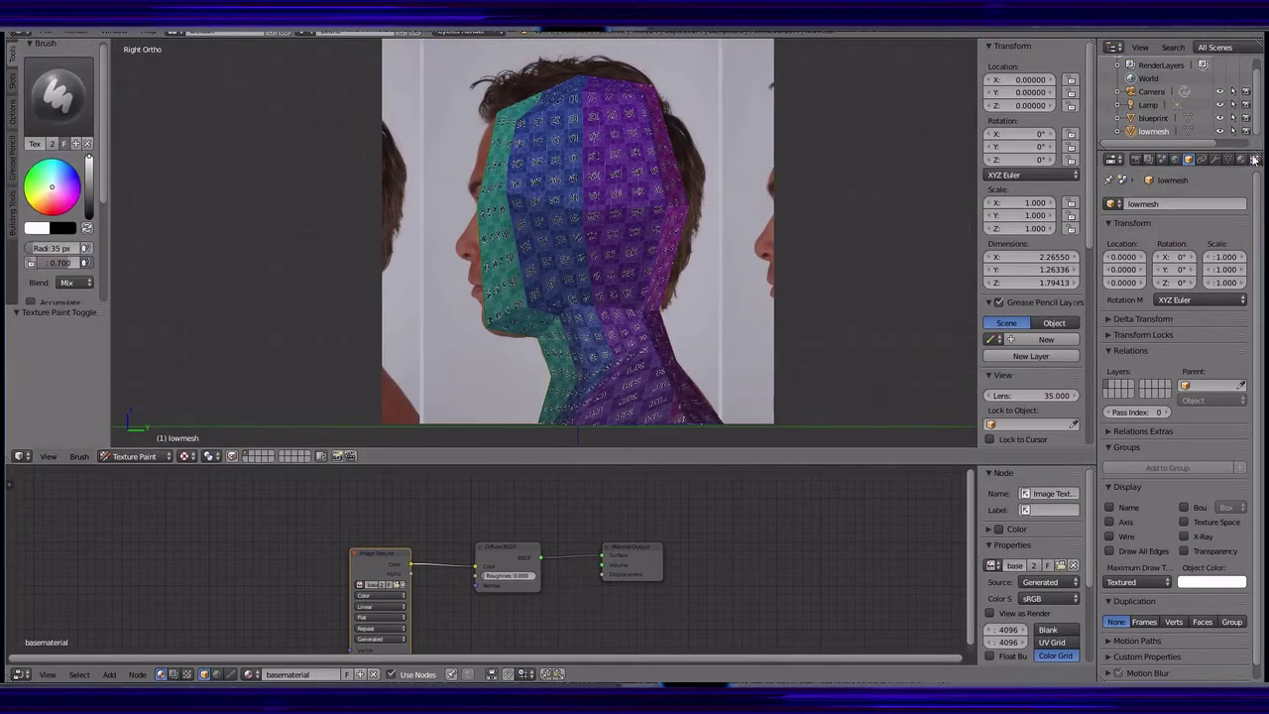
- Create a new brush texture from Herbertside.JPG, keeping the grid image on the head
{"action": "left_click", "coordinate": [1254, 159]}
{"action": "double_click", "coordinate": [176, 125]}
{"action": "left_click", "coordinate": [48, 228]}
{"action": "scroll", "coordinate": [52, 249], "scroll_direction": "down", "scroll_amount": 3}
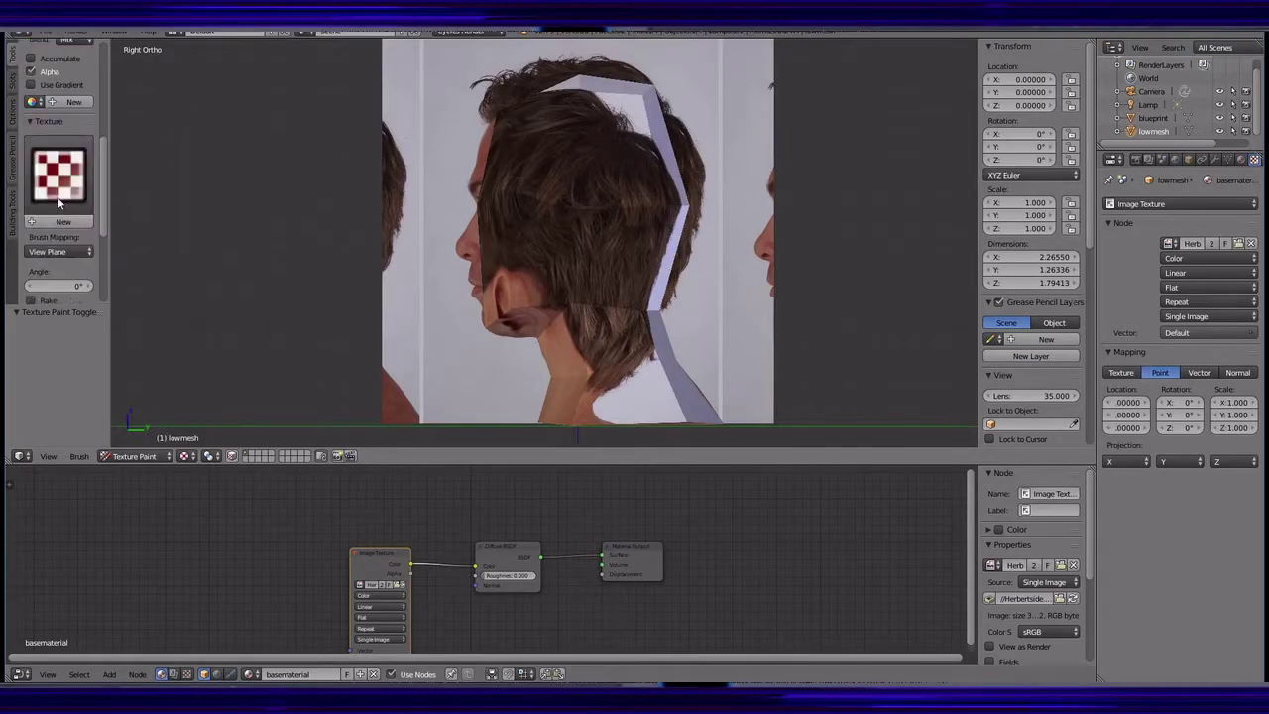
{"action": "left_click", "coordinate": [1195, 184]}
{"action": "double_click", "coordinate": [298, 130]}
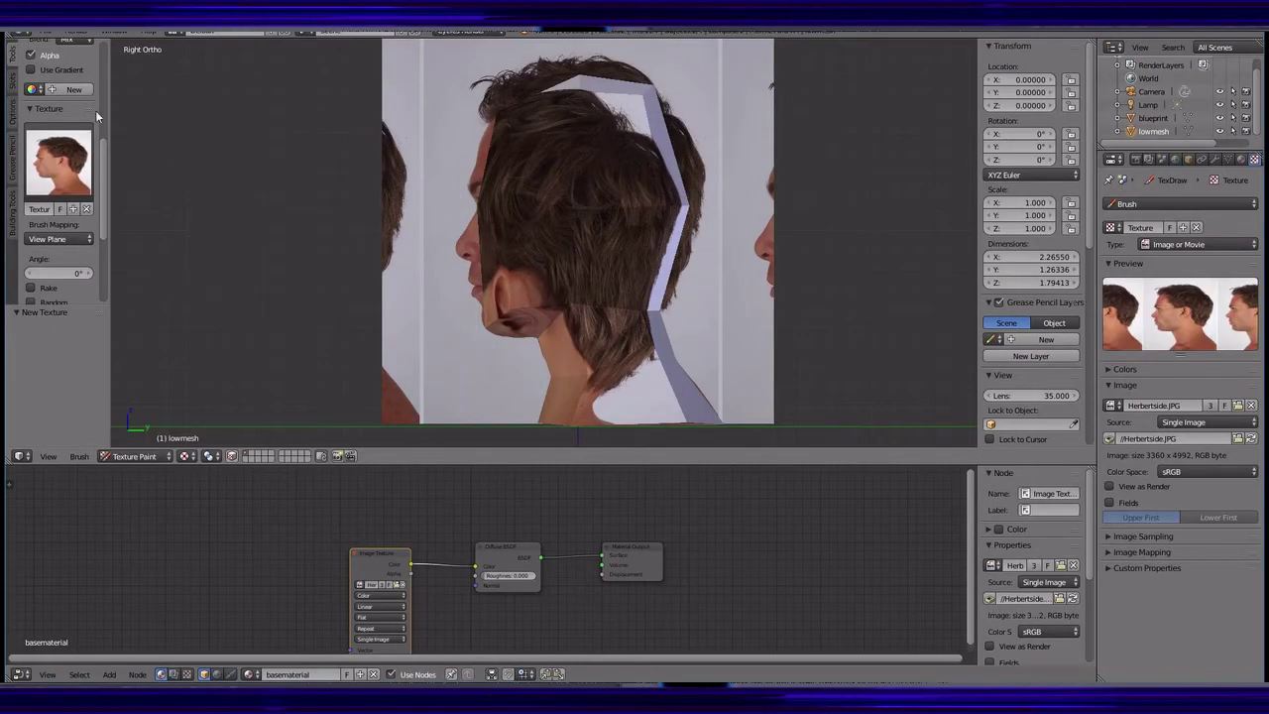
{"action": "left_click", "coordinate": [381, 638]}
- Set Brush Mapping to Stencil with Image Aspect, align it, and paint the side profile
{"action": "left_click", "coordinate": [381, 496]}
{"action": "left_click", "coordinate": [50, 270]}
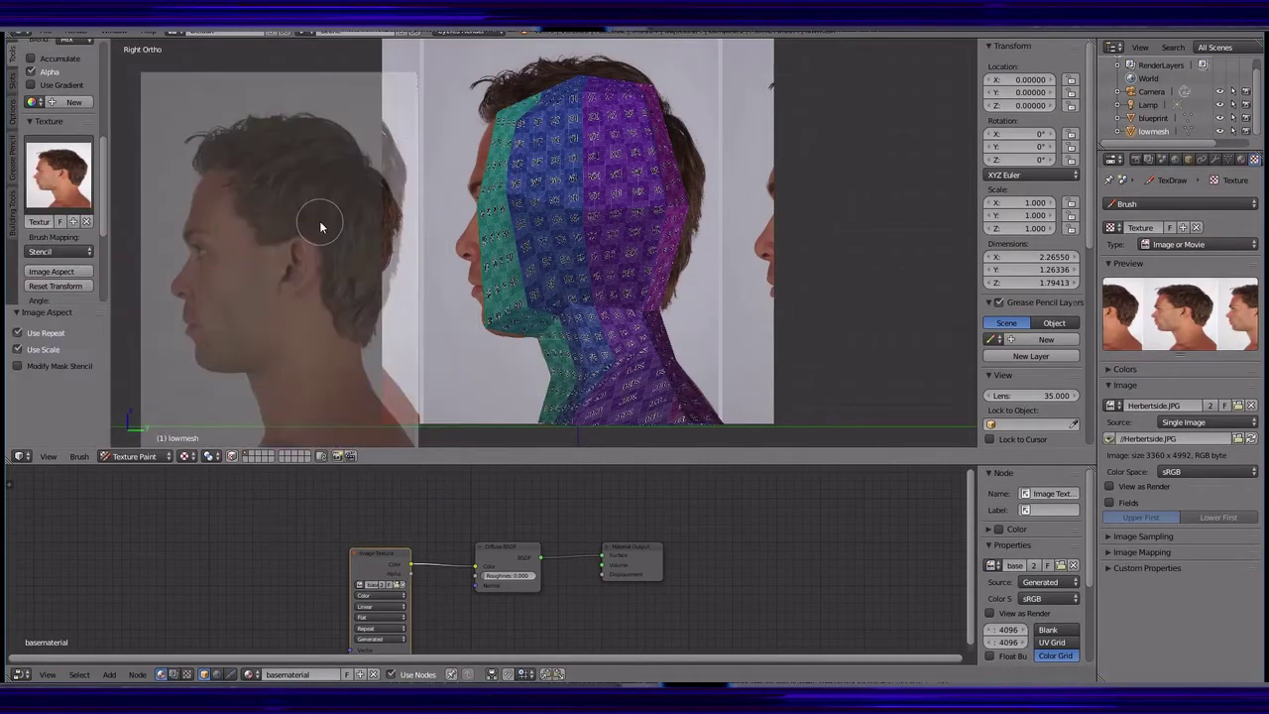
{"action": "right_click_drag", "start_coordinate": [320, 221], "coordinate": [590, 206]}
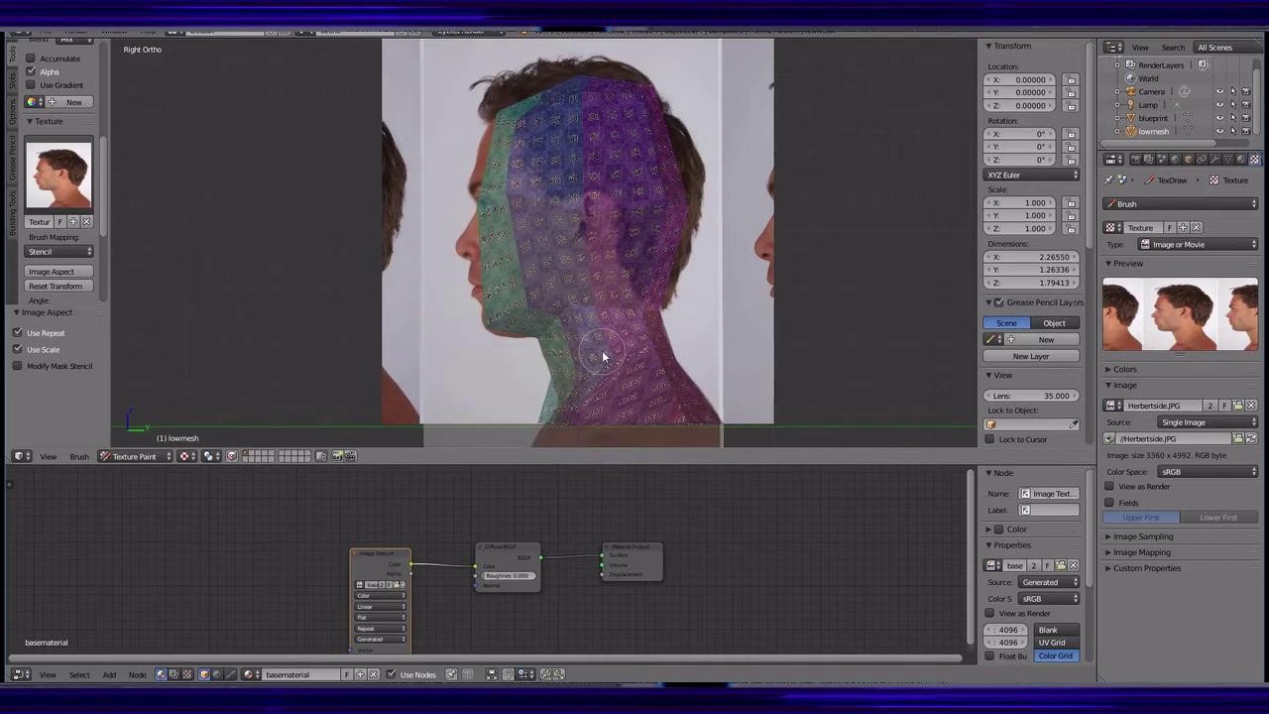
{"action": "mouse_move", "coordinate": [602, 357]}
{"action": "left_mouse_down"}
{"action": "mouse_move", "coordinate": [586, 252]}
{"action": "mouse_move", "coordinate": [533, 186]}
{"action": "left_mouse_up"}
{"action": "scroll", "coordinate": [59, 198], "scroll_direction": "up", "scroll_amount": 5}
{"action": "scroll", "coordinate": [59, 198], "scroll_direction": "down", "scroll_amount": 8}
{"action": "scroll", "coordinate": [60, 198], "scroll_direction": "down", "scroll_amount": 3}
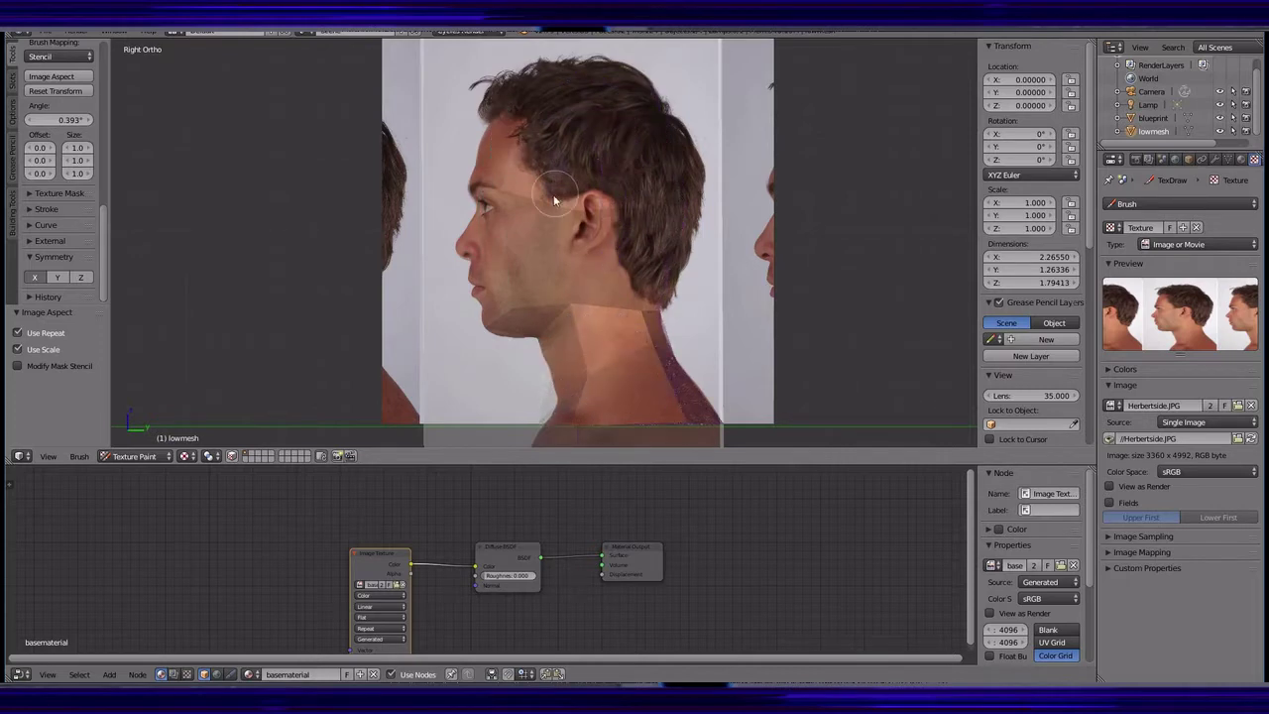
- Paint the front photo onto the face and chest, then the back photo onto the back
{"action": "key", "text": "KP_1"}
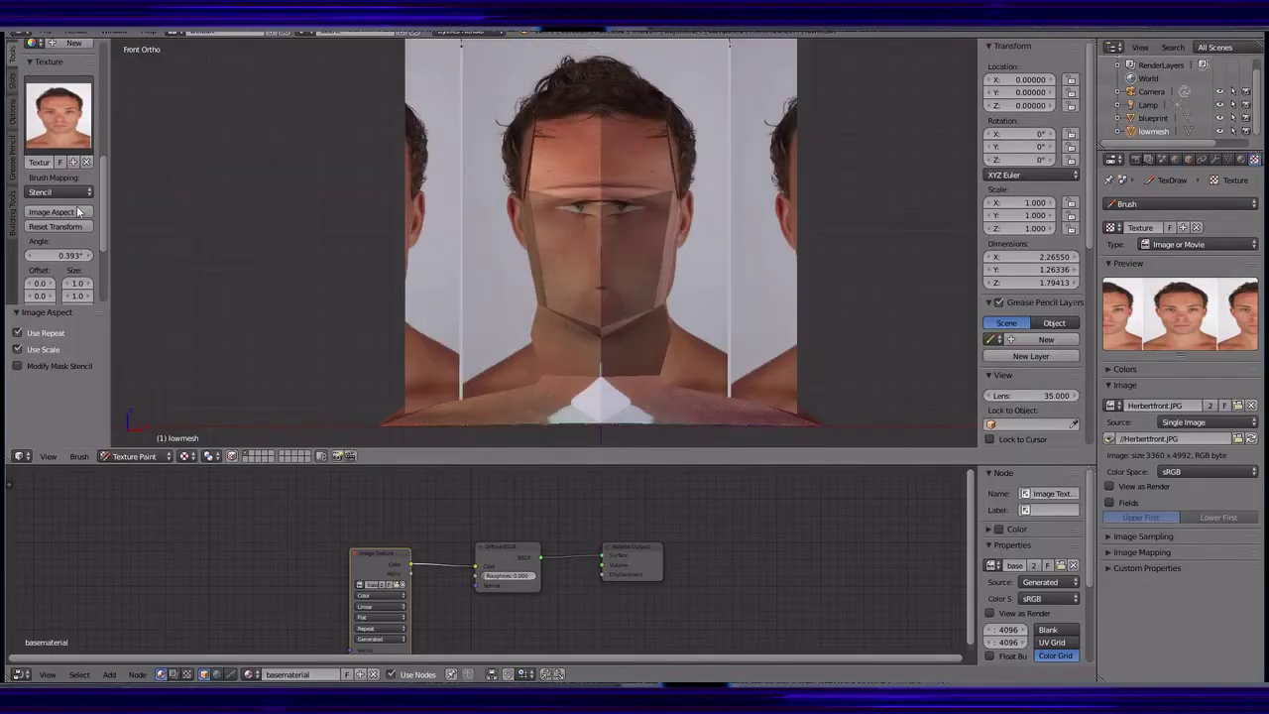
{"action": "left_click", "coordinate": [79, 212]}
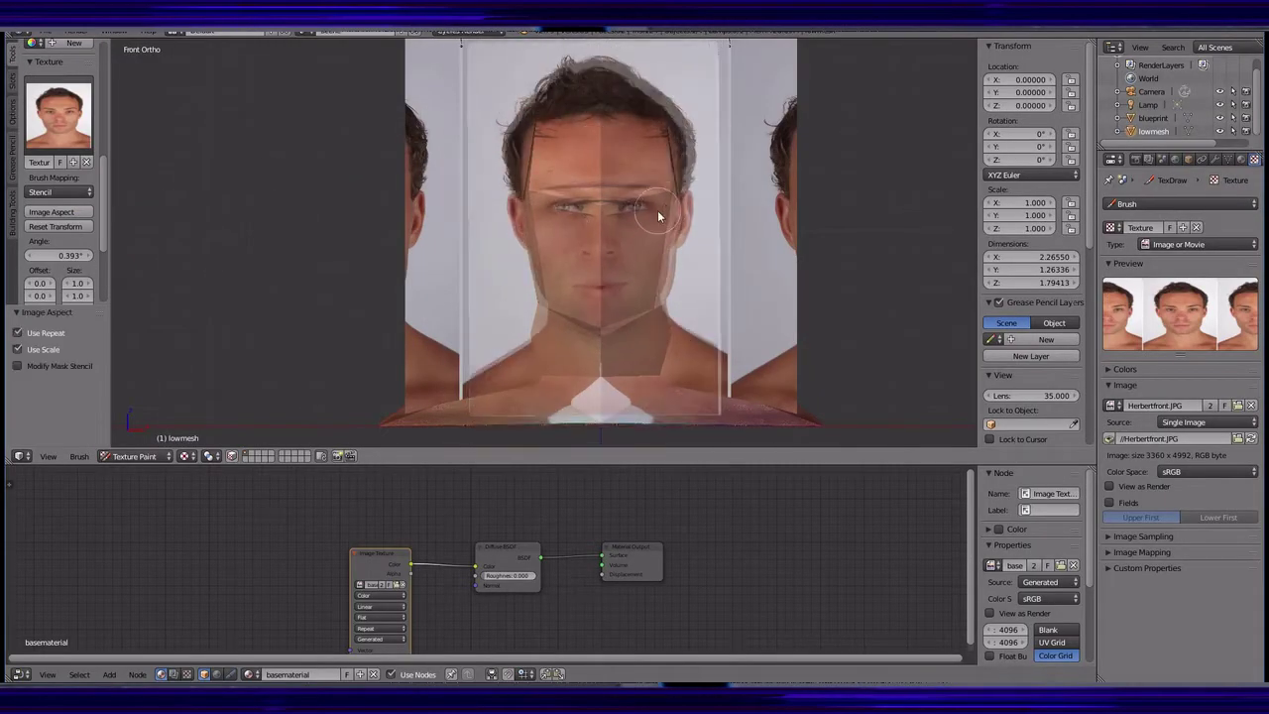
{"action": "right_click_drag", "start_coordinate": [646, 231], "coordinate": [622, 233]}
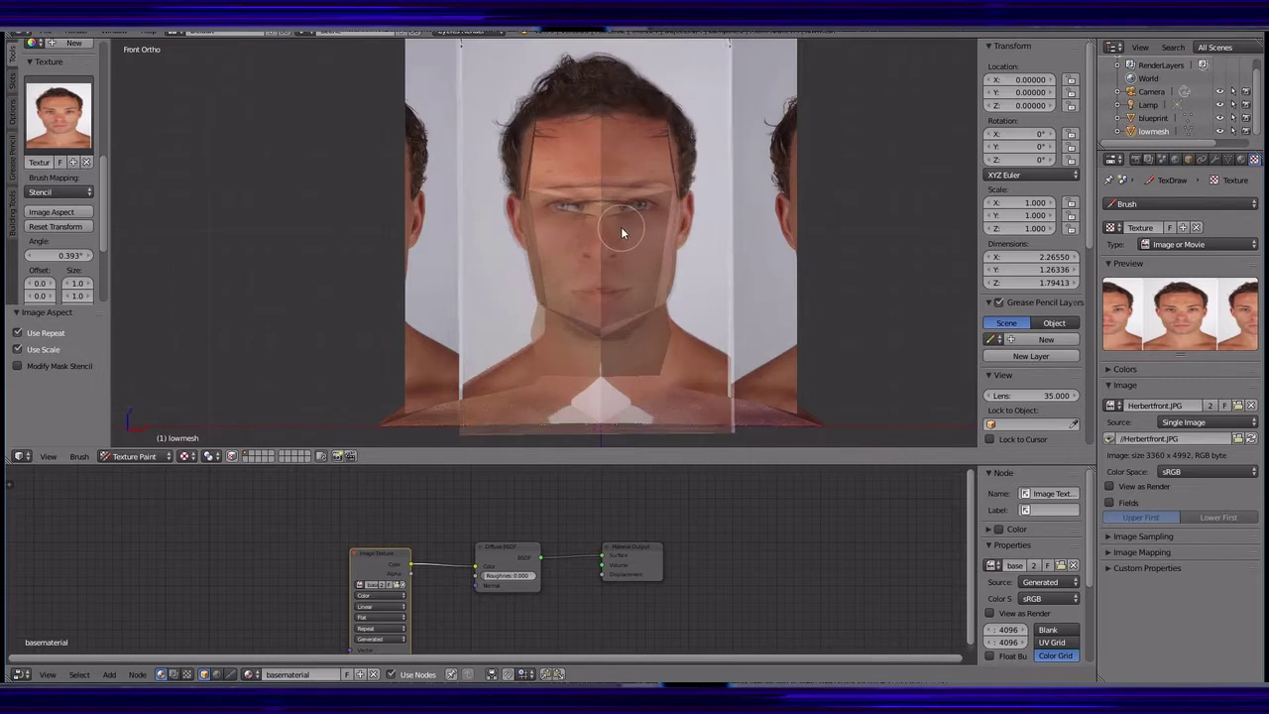
{"action": "left_click_drag", "start_coordinate": [594, 337], "coordinate": [623, 277]}
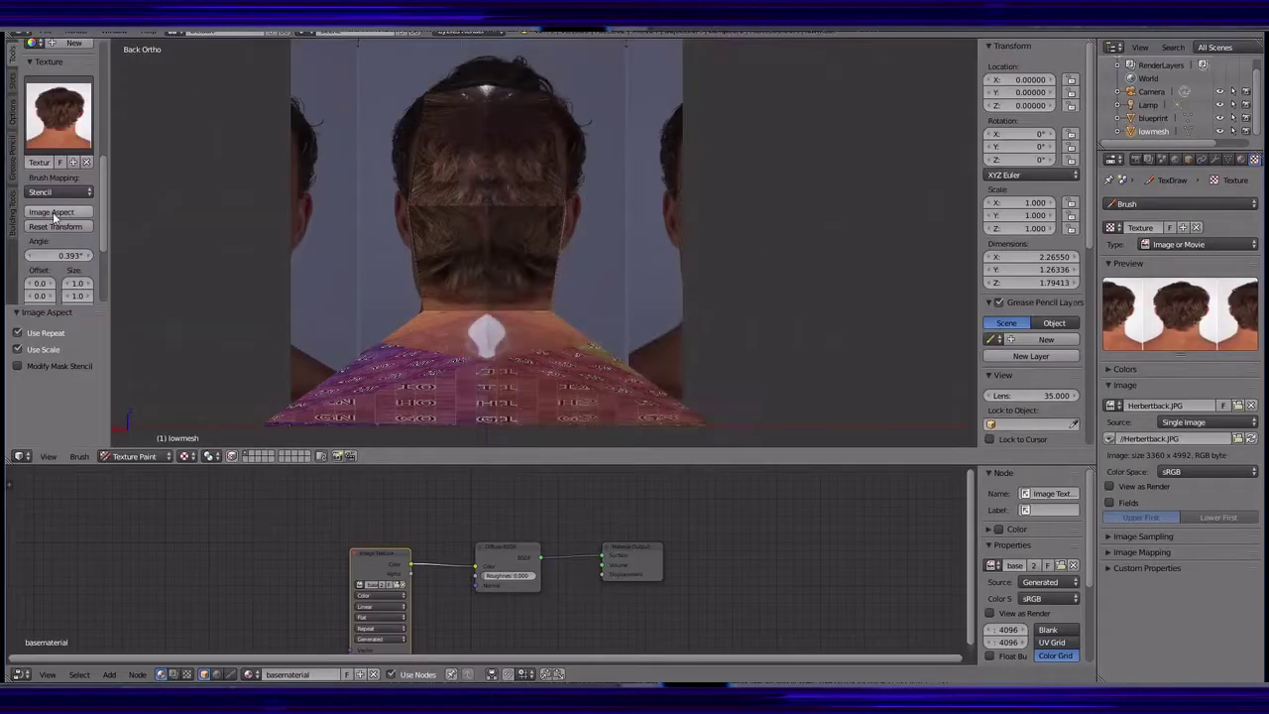
{"action": "left_click", "coordinate": [55, 216]}
{"action": "mouse_move", "coordinate": [486, 227]}
{"action": "right_mouse_down", "text": "ctrl"}
{"action": "mouse_move", "coordinate": [533, 255]}
{"action": "mouse_move", "coordinate": [483, 156]}
{"action": "right_mouse_up", "text": "ctrl"}
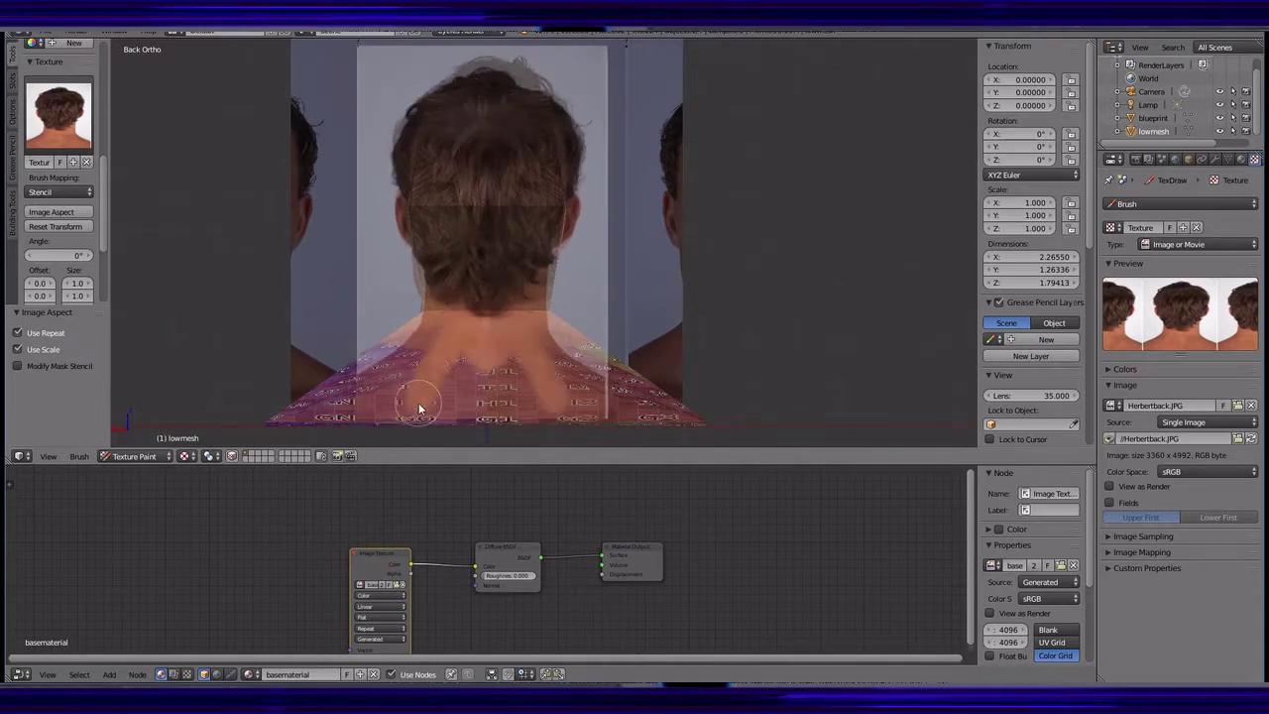
- Return to Object Mode and inspect the head from front and side, removing a subdivision modifier
{"action": "left_click", "coordinate": [134, 456]}
{"action": "left_click", "coordinate": [139, 443]}
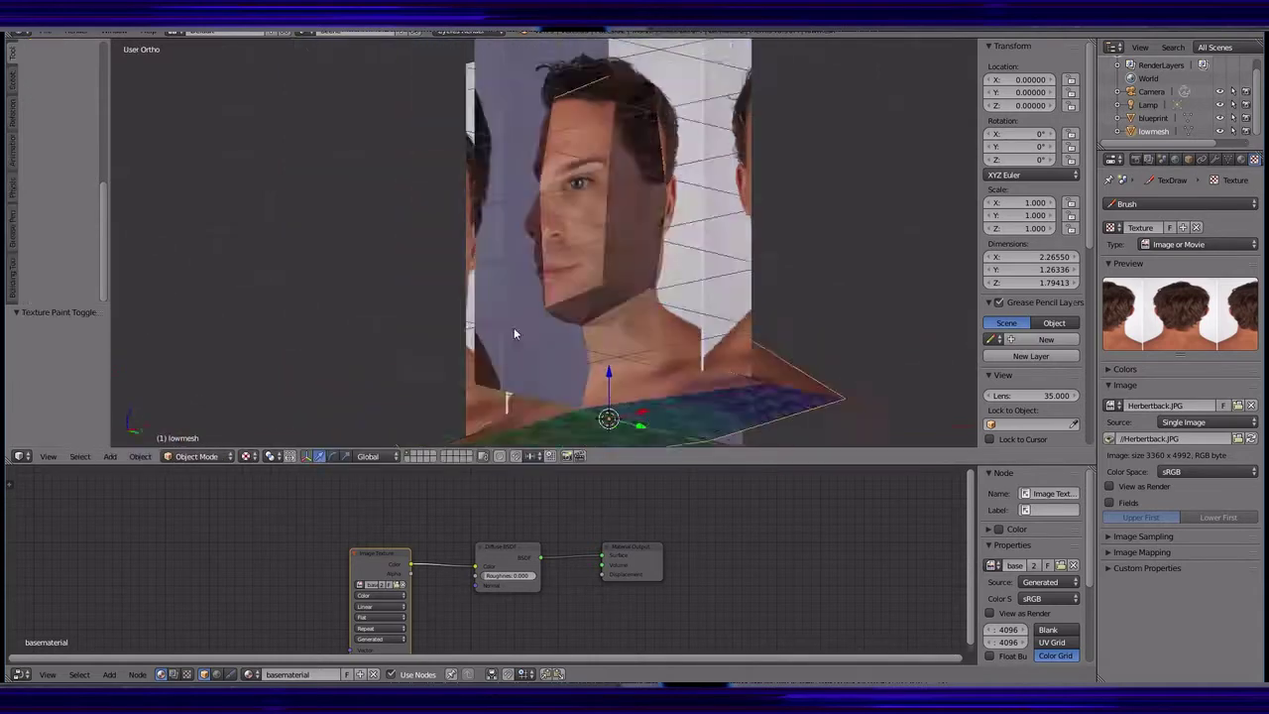
{"action": "middle_click_drag", "start_coordinate": [513, 327], "coordinate": [544, 426]}
{"action": "key", "text": "KP_1"}
{"action": "key", "text": "ctrl+1"}
{"action": "key", "text": "KP_3"}
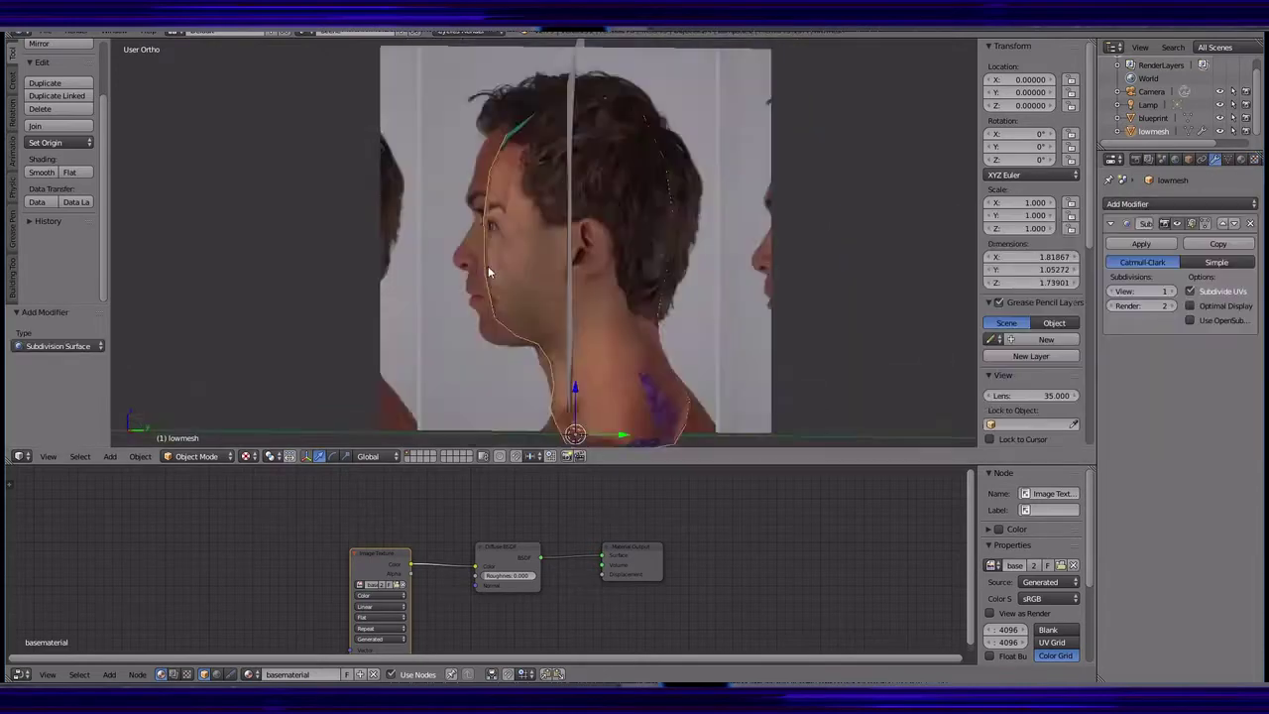
{"action": "mouse_move", "coordinate": [635, 327]}
{"action": "middle_mouse_down"}
{"action": "mouse_move", "coordinate": [747, 307]}
{"action": "mouse_move", "coordinate": [693, 309]}
{"action": "middle_mouse_up"}
{"action": "left_click", "coordinate": [1249, 223]}
- Turn the lower area into a 3D View and show the side profile above
{"action": "left_click", "coordinate": [20, 674]}
{"action": "left_click", "coordinate": [40, 496]}
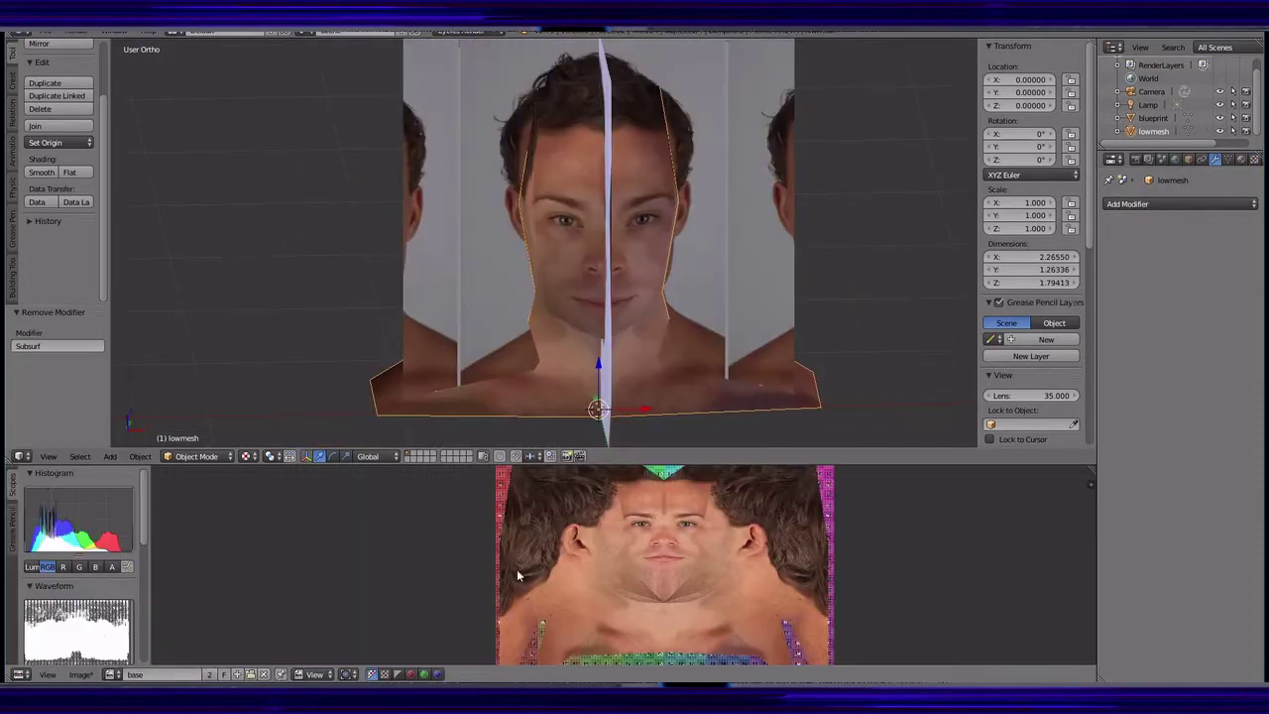
{"action": "left_click", "coordinate": [20, 674]}
{"action": "left_click", "coordinate": [36, 528]}
{"action": "scroll", "coordinate": [684, 340], "scroll_direction": "up", "scroll_amount": 3}
{"action": "key", "text": "KP_3"}
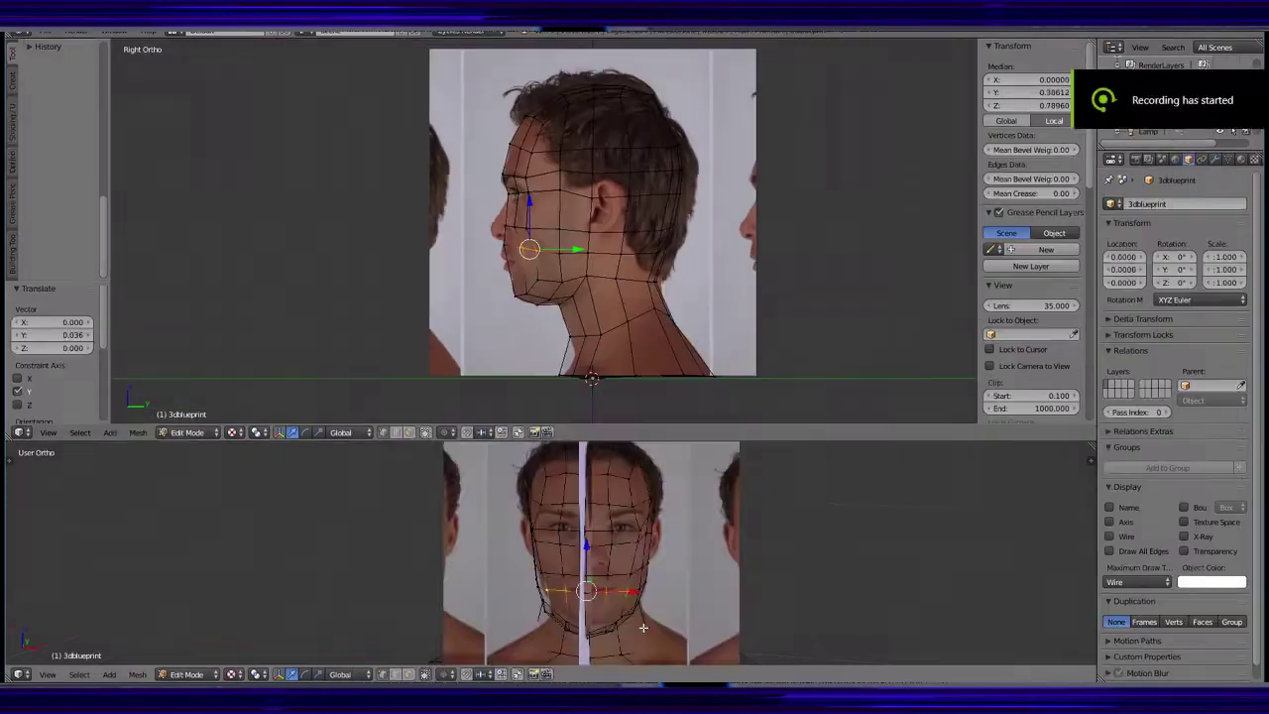
- Slide jaw vertices into place, checking the fit from front and side views
{"action": "right_click", "coordinate": [525, 532]}
{"action": "middle_click_drag", "start_coordinate": [525, 532], "coordinate": [712, 475]}
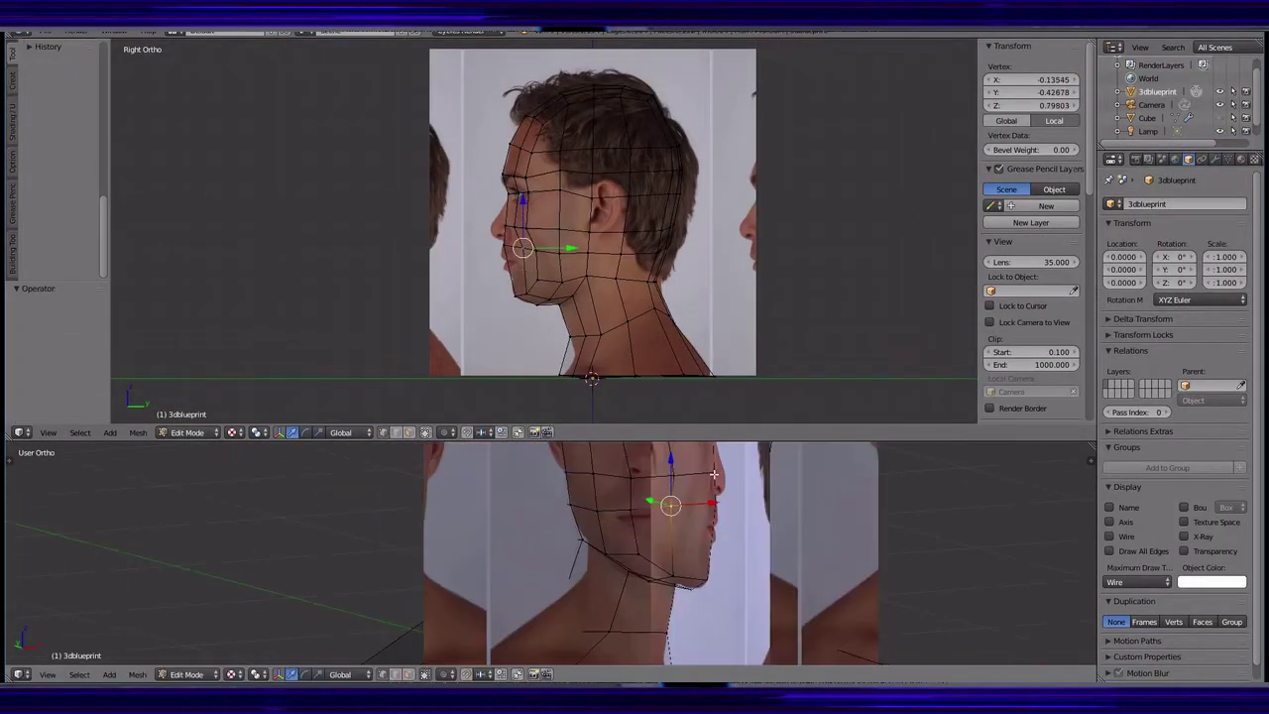
{"action": "left_click", "coordinate": [713, 525]}
{"action": "middle_click_drag", "start_coordinate": [714, 526], "coordinate": [595, 495]}
{"action": "key", "text": "KP_1"}
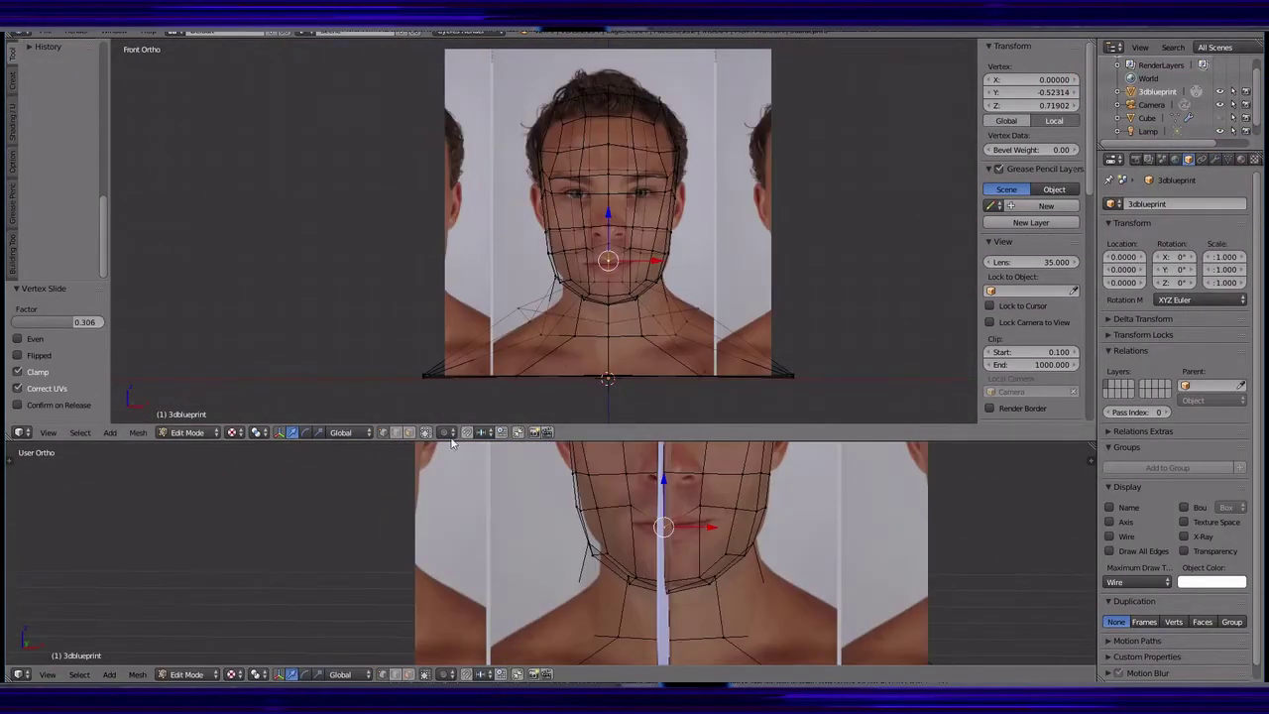
{"action": "key", "text": "KP_3"}
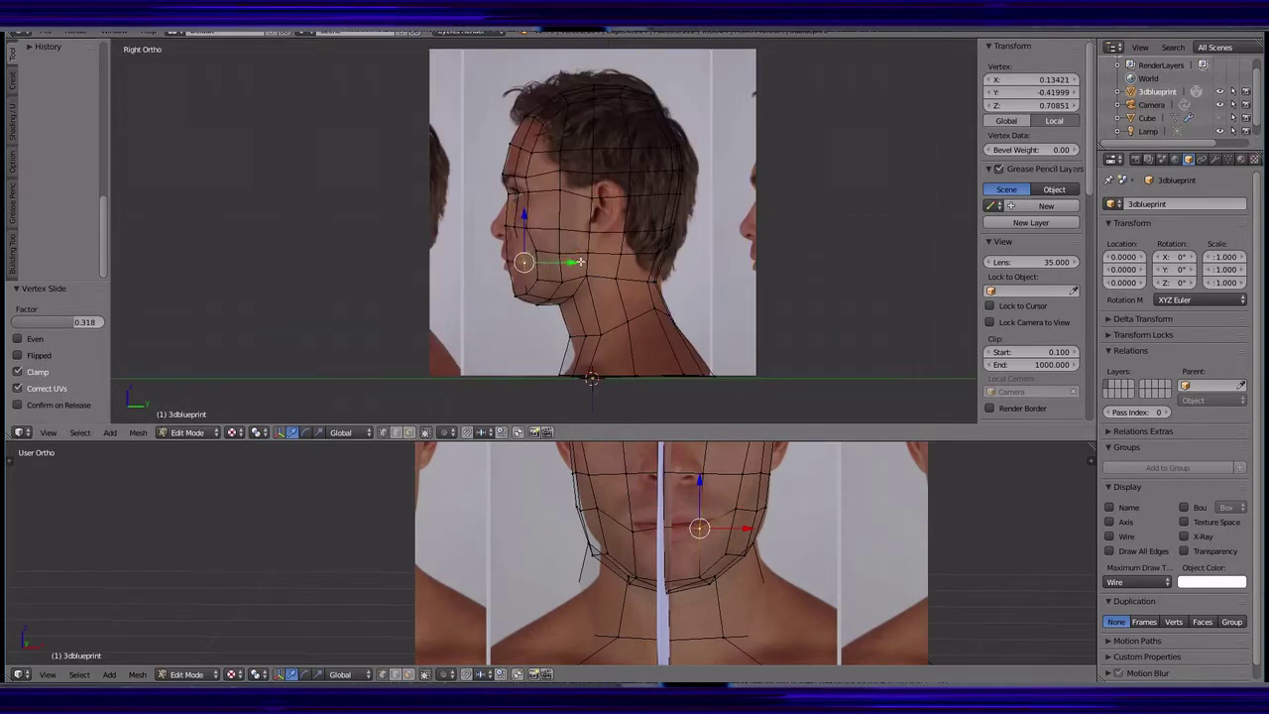
{"action": "left_click", "coordinate": [543, 259]}
{"action": "key", "text": "KP_1"}
{"action": "key", "text": "KP_3"}
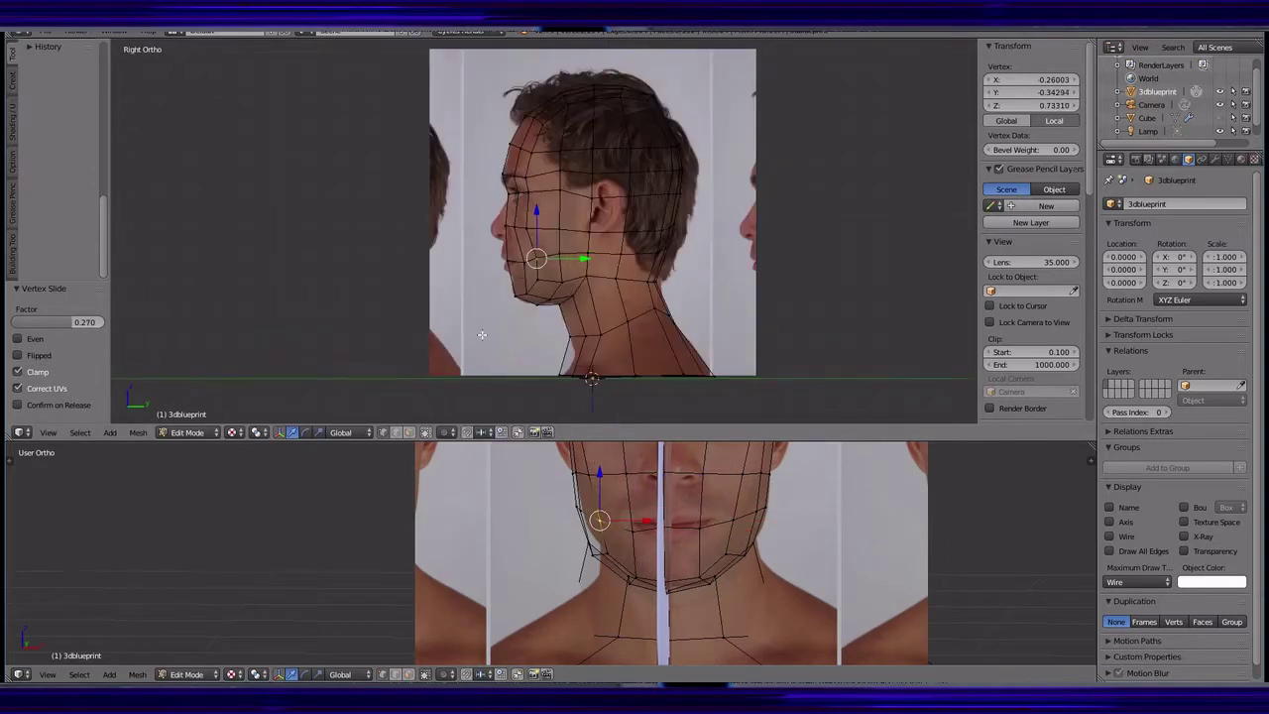
{"action": "key", "text": "KP_1"}
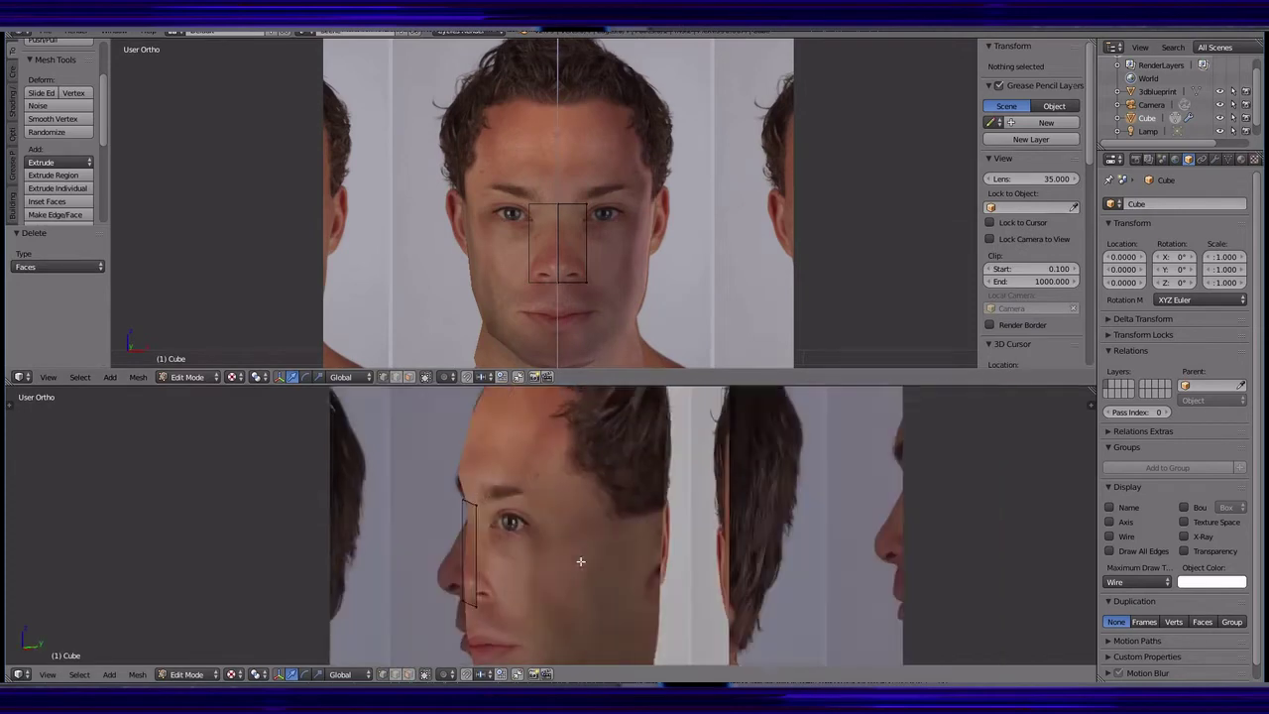
- Move the nose-tip vertex onto the side-profile outline and raise the strip to the brow
{"action": "scroll", "coordinate": [580, 561], "scroll_direction": "up", "scroll_amount": 5}
{"action": "right_click", "coordinate": [642, 485]}
{"action": "key", "text": "g"}
{"action": "key", "text": "z"}
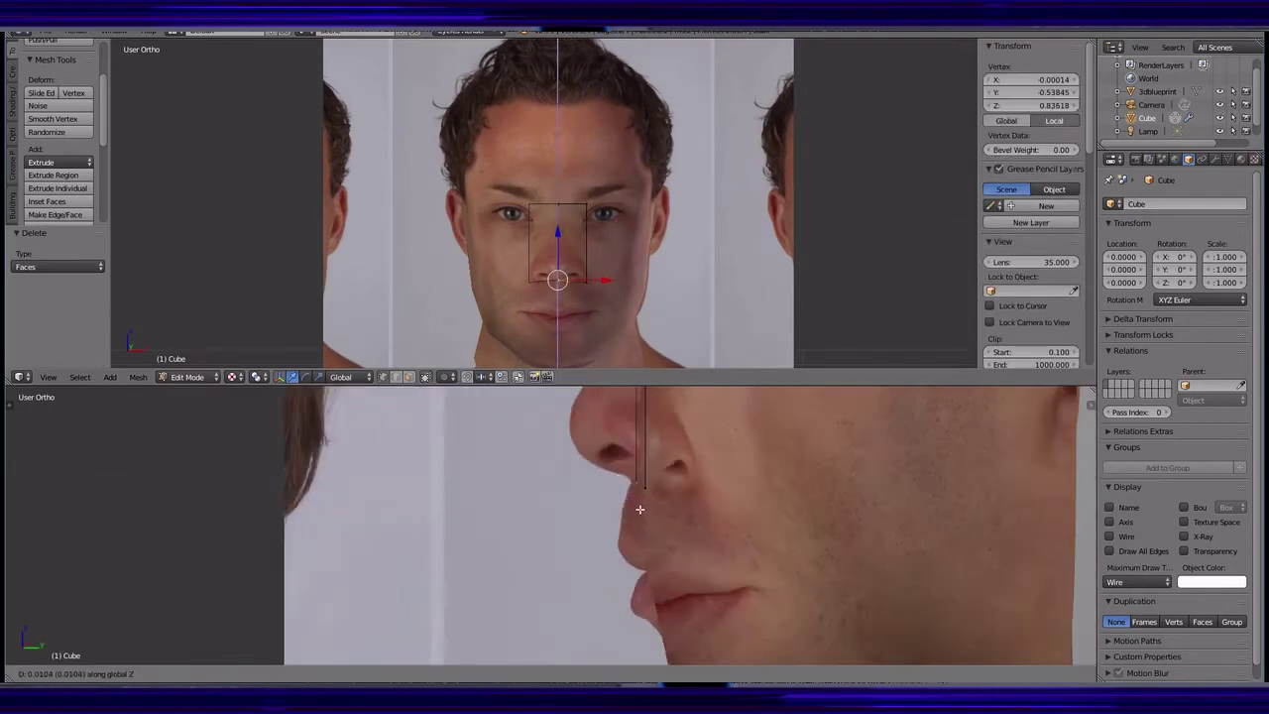
{"action": "key", "text": "KP_3"}
{"action": "scroll", "coordinate": [595, 248], "scroll_direction": "up", "scroll_amount": 3}
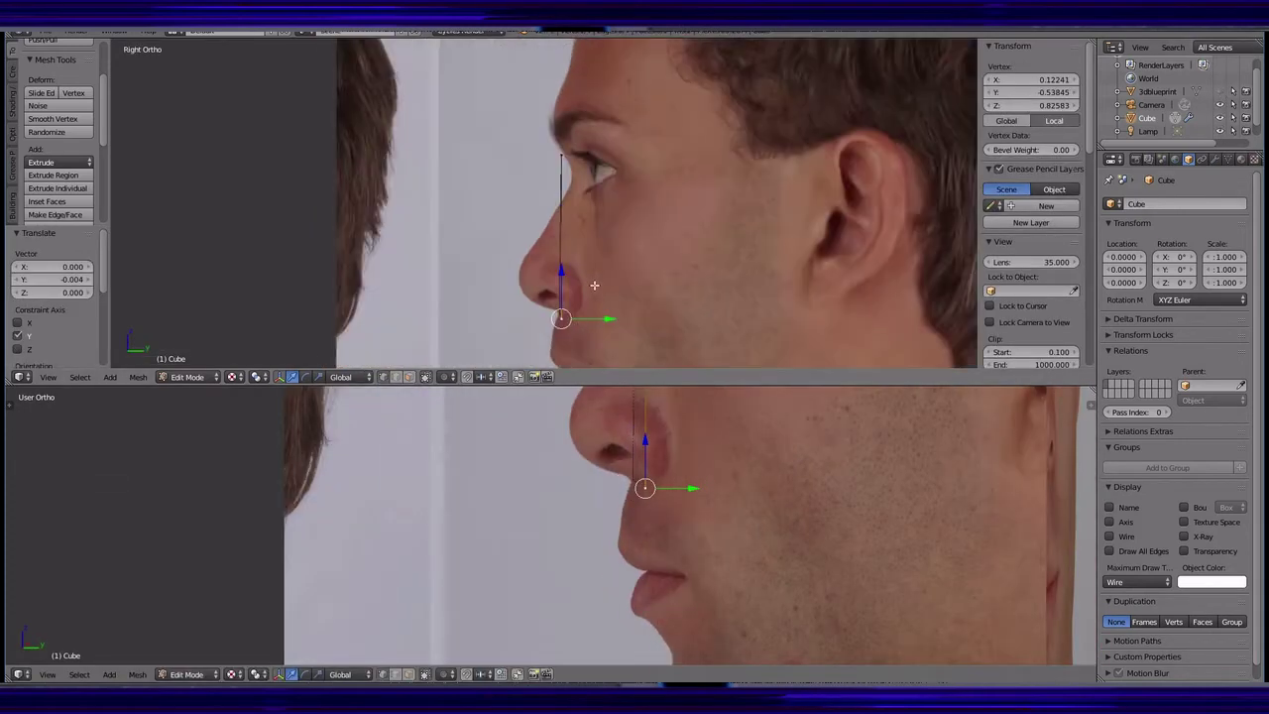
{"action": "key", "text": "g"}
{"action": "left_click", "coordinate": [601, 308]}
{"action": "left_click", "coordinate": [582, 135]}
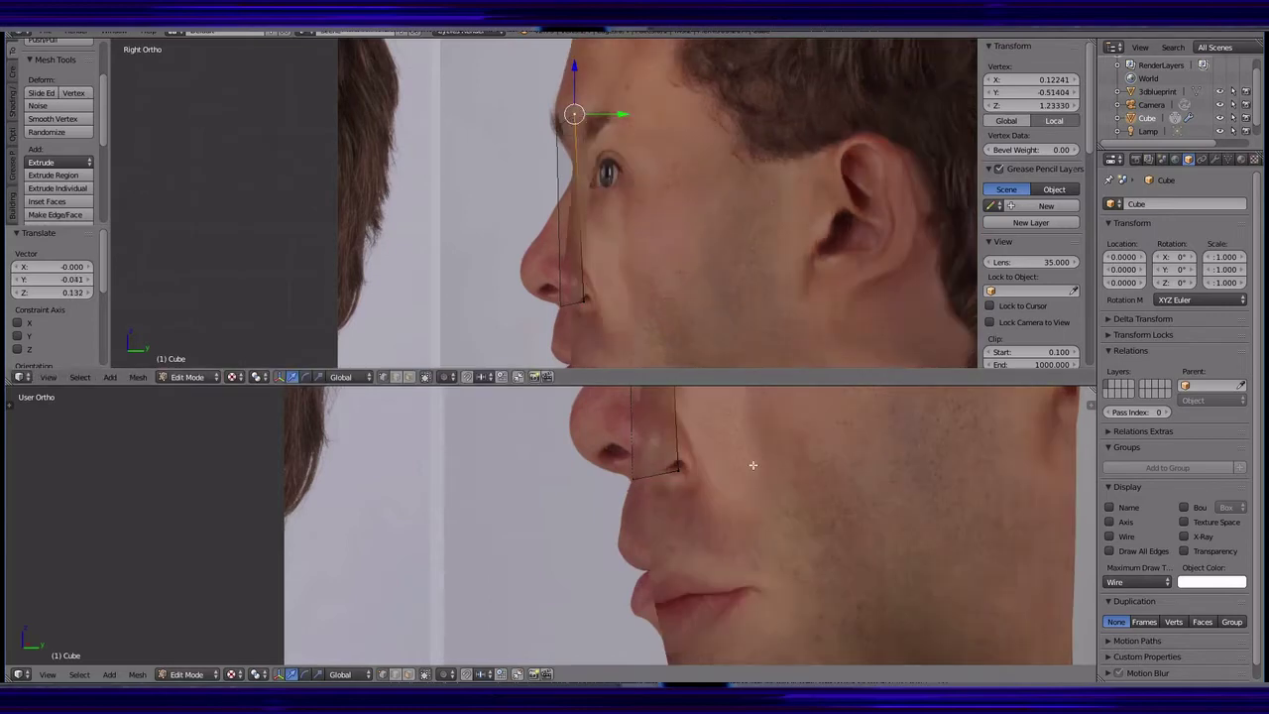
- Cut an edge loop across the nose strip, offset it sideways, and shape the tip to the profile
{"action": "key", "text": "ctrl+r"}
{"action": "left_click", "coordinate": [603, 184]}
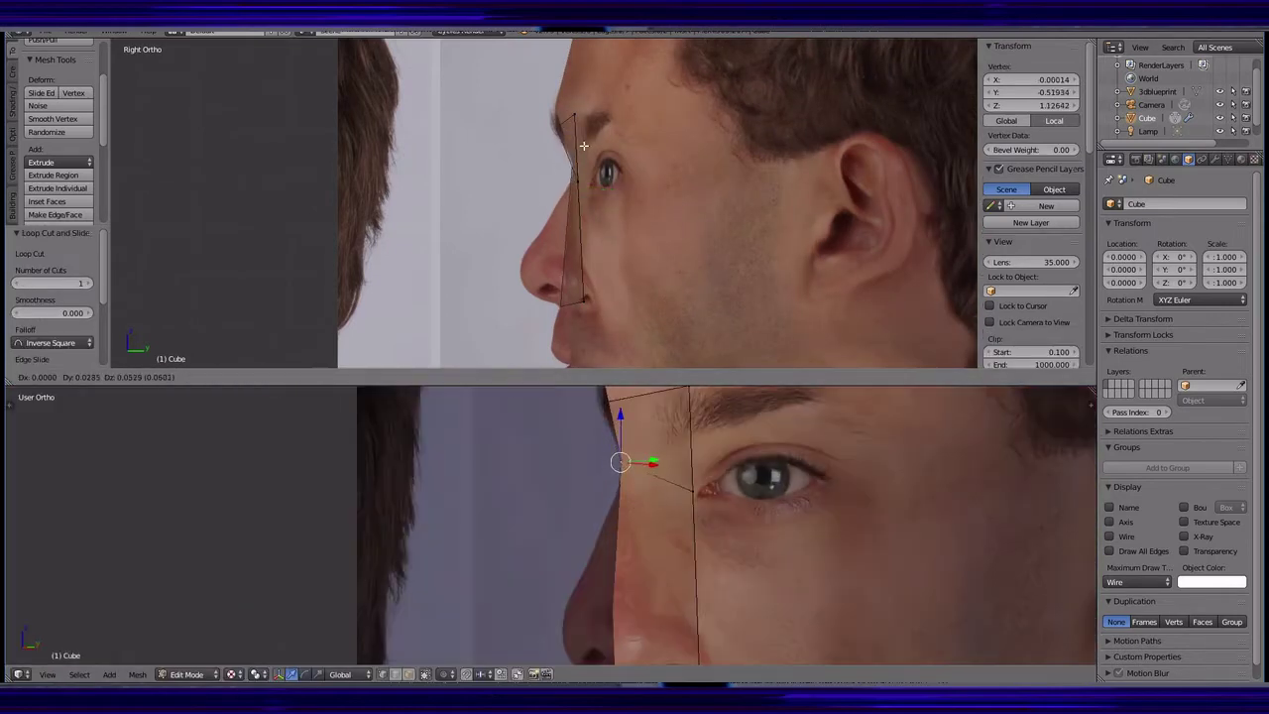
{"action": "key", "text": "g"}
{"action": "key", "text": "x"}
{"action": "key", "text": "Return"}
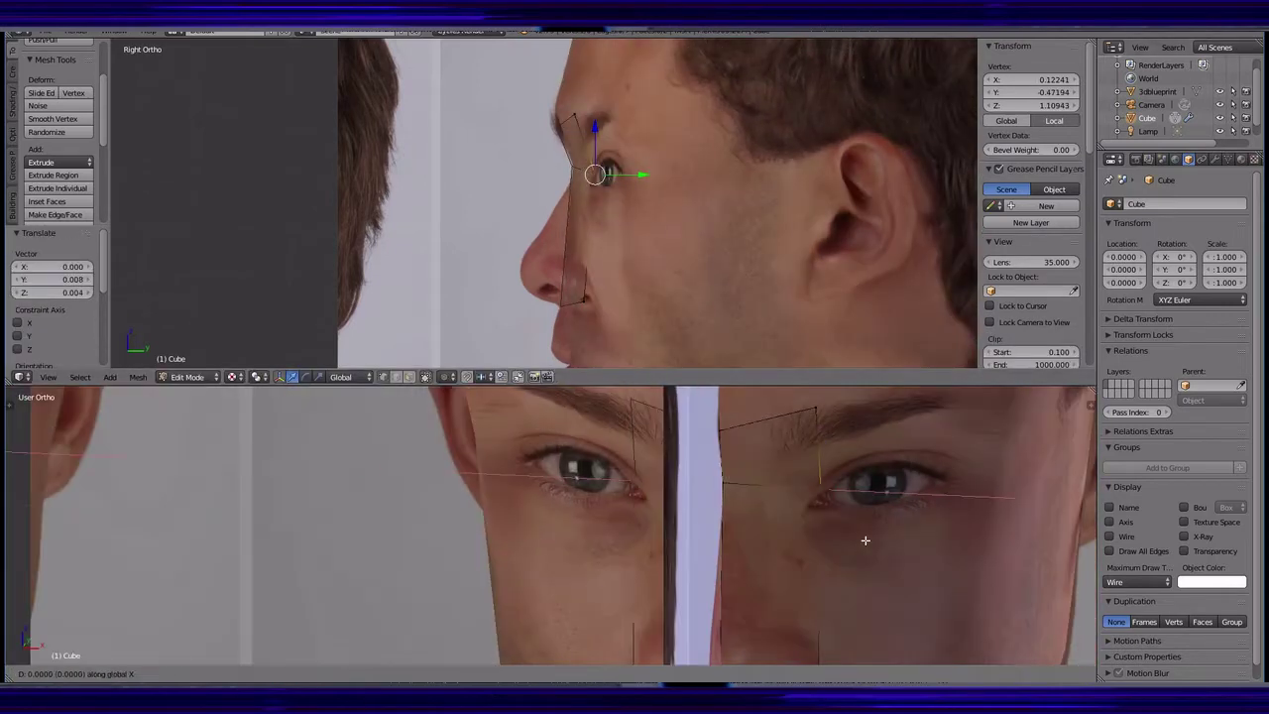
{"action": "key", "text": "KP_1"}
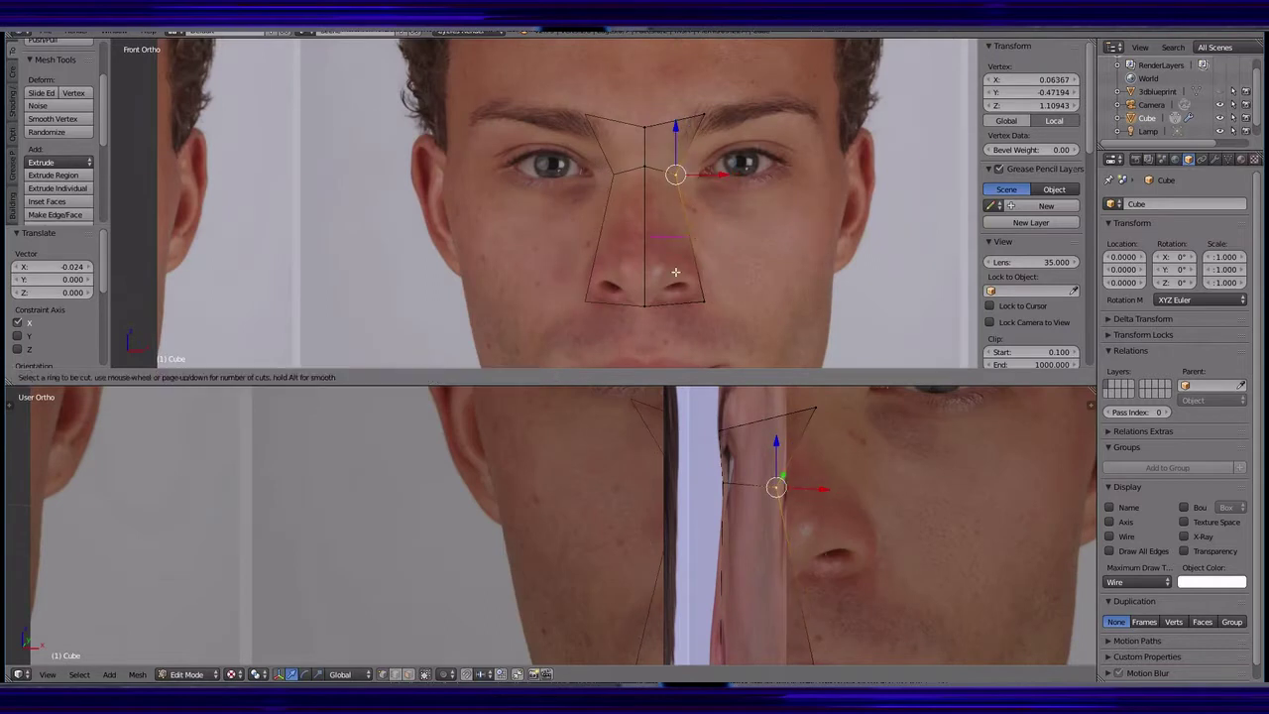
{"action": "left_click", "coordinate": [675, 272]}
{"action": "key", "text": "KP_3"}
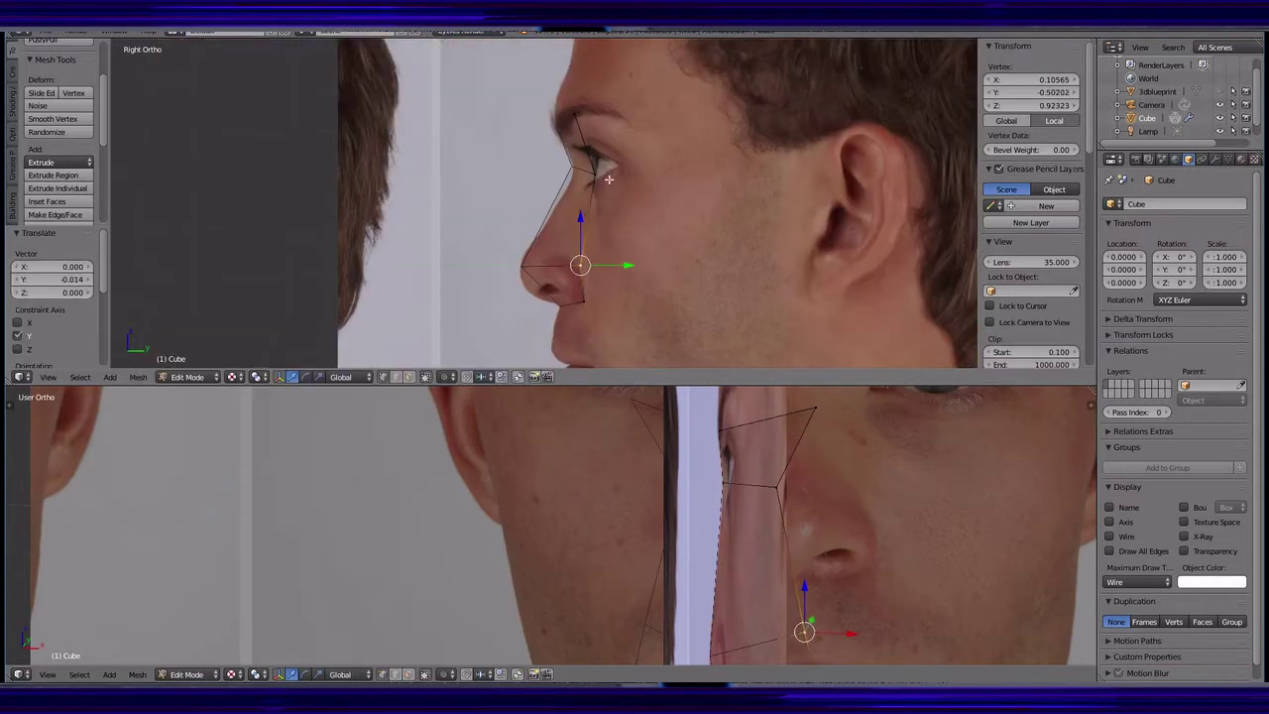
{"action": "middle_click_drag", "start_coordinate": [542, 344], "coordinate": [598, 282], "text": "shift"}
- Move a nostril corner vertex to match the front photo
{"action": "key", "text": "g"}
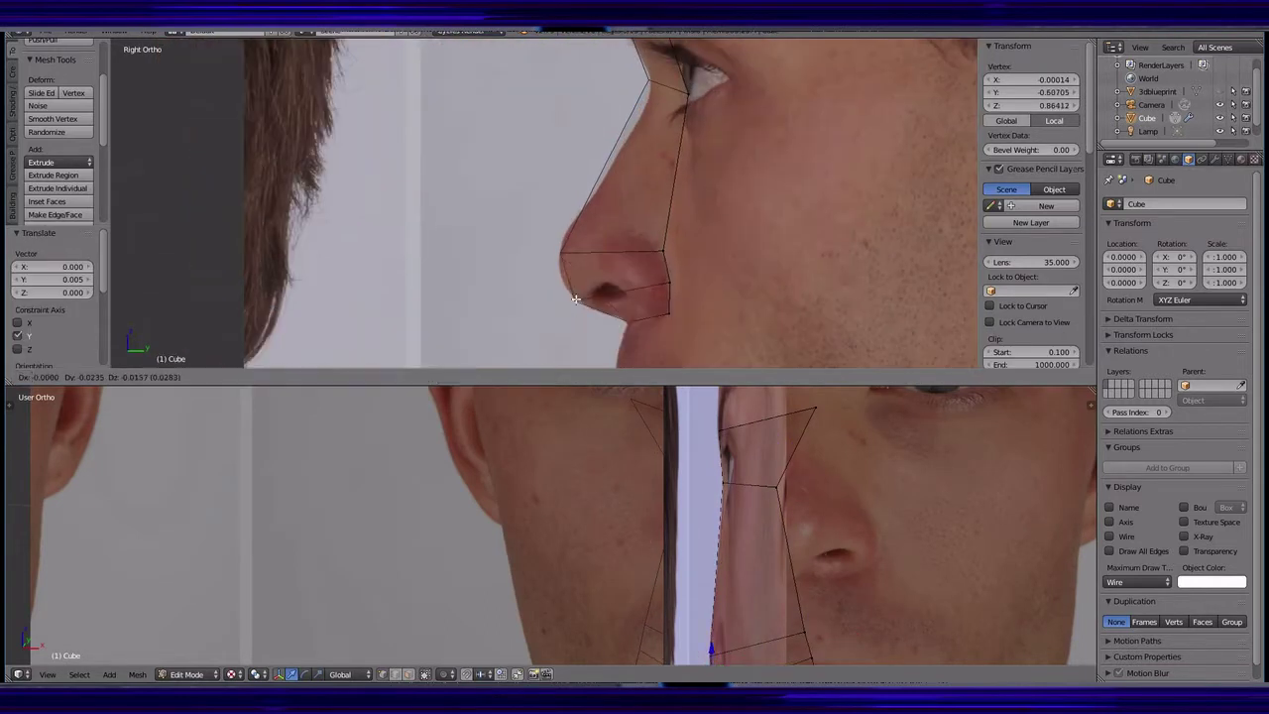
{"action": "key", "text": "KP_1"}
{"action": "right_click", "coordinate": [816, 285]}
{"action": "key", "text": "g"}
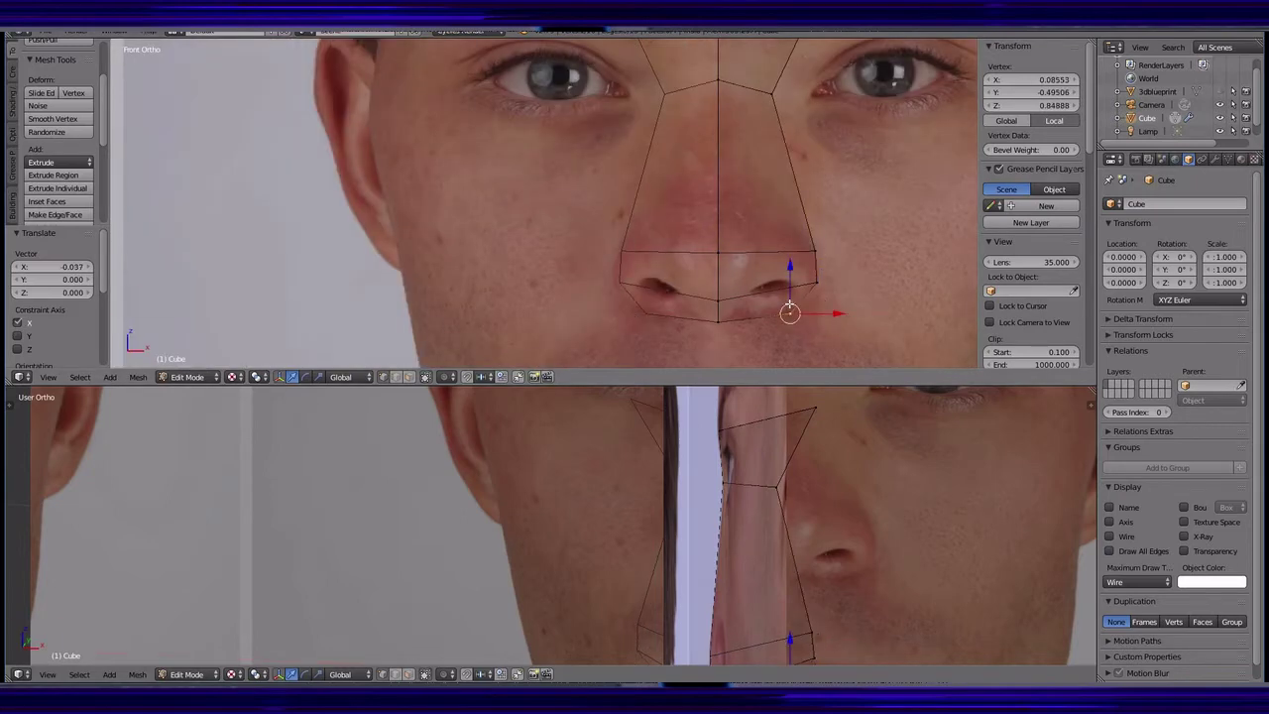
{"action": "middle_click_drag", "start_coordinate": [680, 523], "coordinate": [634, 524]}
{"action": "scroll", "coordinate": [680, 523], "scroll_direction": "up", "scroll_amount": 2}
- Add another edge loop across the nose and pull a vertex toward the eye corner
{"action": "key", "text": "ctrl+r"}
{"action": "left_click", "coordinate": [744, 188]}
{"action": "right_click", "coordinate": [743, 189]}
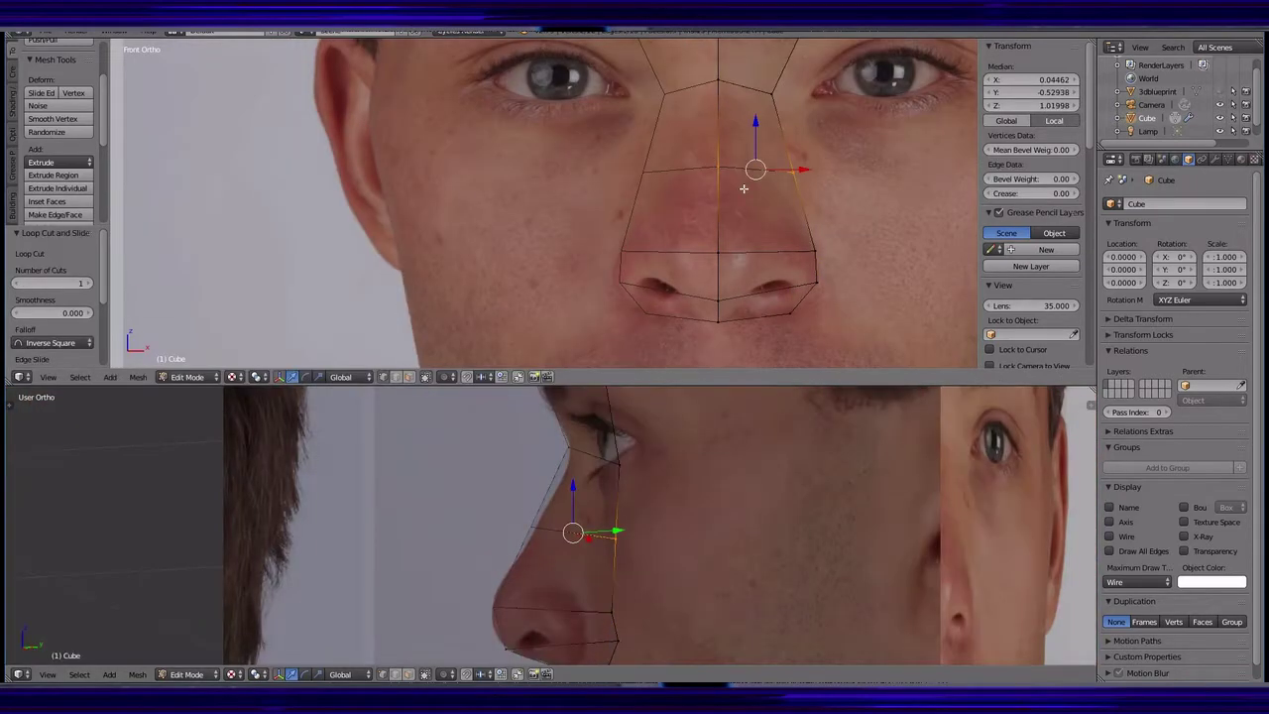
{"action": "key", "text": "KP_3"}
{"action": "right_click", "coordinate": [657, 125]}
{"action": "key", "text": "g"}
{"action": "left_click", "coordinate": [680, 113]}
- Adjust another nose vertex in the front view to follow the photo
{"action": "scroll", "coordinate": [684, 256], "scroll_direction": "up", "scroll_amount": 2}
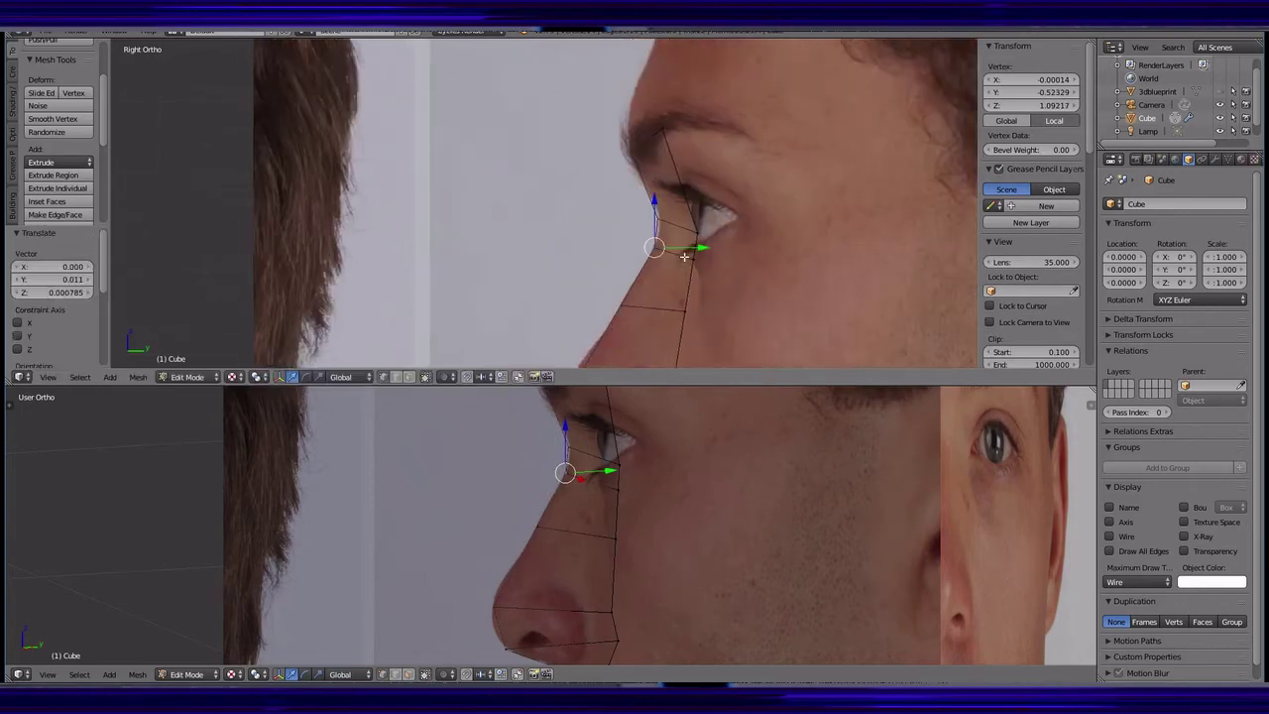
{"action": "key", "text": "KP_1"}
{"action": "right_click", "coordinate": [779, 206]}
{"action": "key", "text": "g"}
{"action": "left_click", "coordinate": [787, 255]}
{"action": "middle_click_drag", "start_coordinate": [787, 256], "coordinate": [793, 168], "text": "shift"}
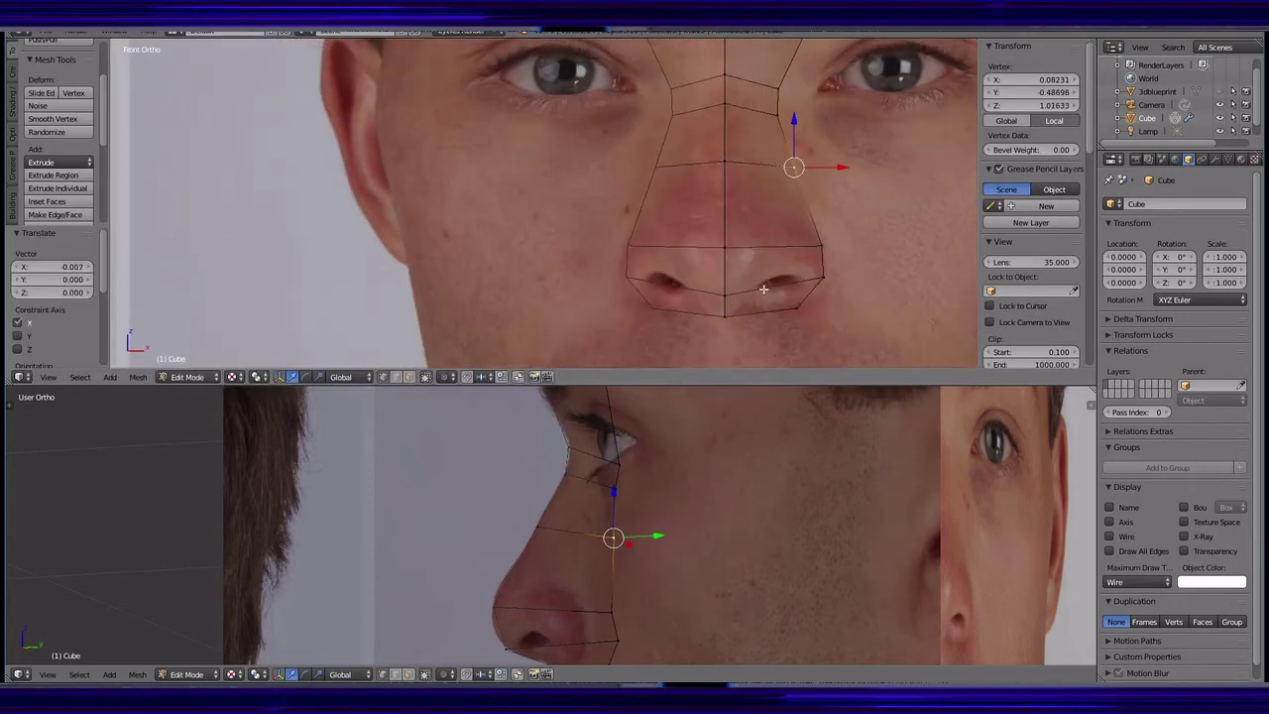
- Loop-cut lengthwise down the nose and pull the new loop's depth to the nose profile
{"action": "key", "text": "ctrl+r"}
{"action": "left_click", "coordinate": [743, 199]}
{"action": "right_click", "coordinate": [743, 198]}
{"action": "middle_click_drag", "start_coordinate": [694, 526], "coordinate": [783, 555]}
{"action": "key", "text": "g"}
{"action": "key", "text": "y"}
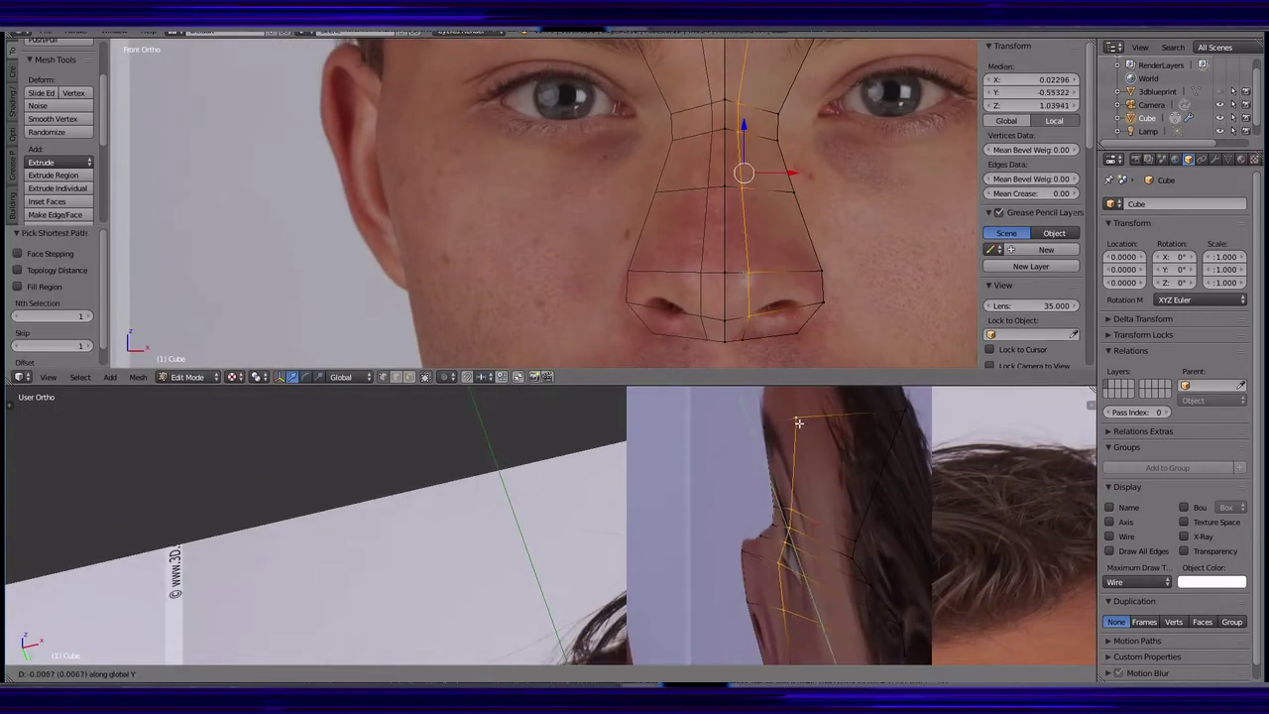
{"action": "left_click", "coordinate": [712, 171]}
{"action": "key", "text": "KP_3"}
{"action": "key", "text": "g"}
{"action": "key", "text": "y"}
{"action": "left_click", "coordinate": [719, 169]}
{"action": "mouse_move", "coordinate": [719, 526]}
{"action": "middle_mouse_down"}
{"action": "mouse_move", "coordinate": [779, 570]}
{"action": "mouse_move", "coordinate": [759, 598]}
{"action": "mouse_move", "coordinate": [733, 555]}
{"action": "middle_mouse_up"}
- Pull the nose-tip vertices front-to-back to match the side photo's profile
{"action": "right_click", "coordinate": [779, 570], "text": "ctrl"}
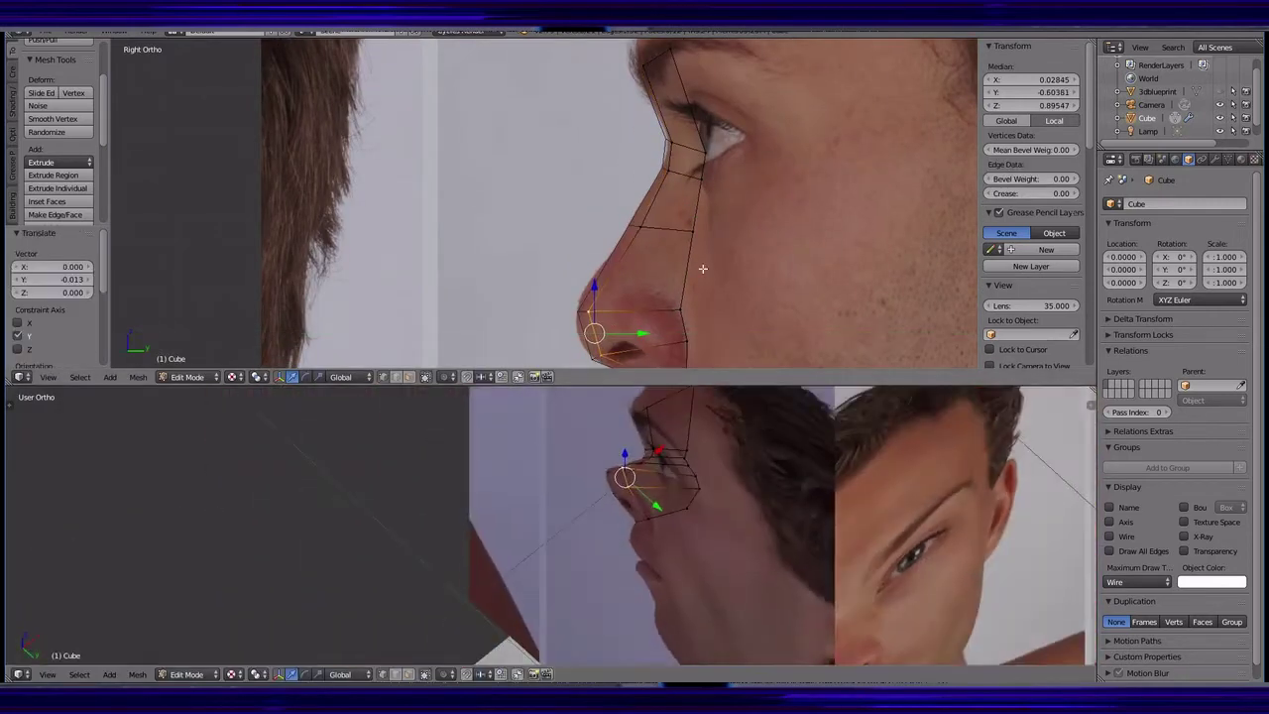
{"action": "key", "text": "KP_1"}
{"action": "scroll", "coordinate": [769, 212], "scroll_direction": "down", "scroll_amount": 1}
{"action": "key", "text": "g"}
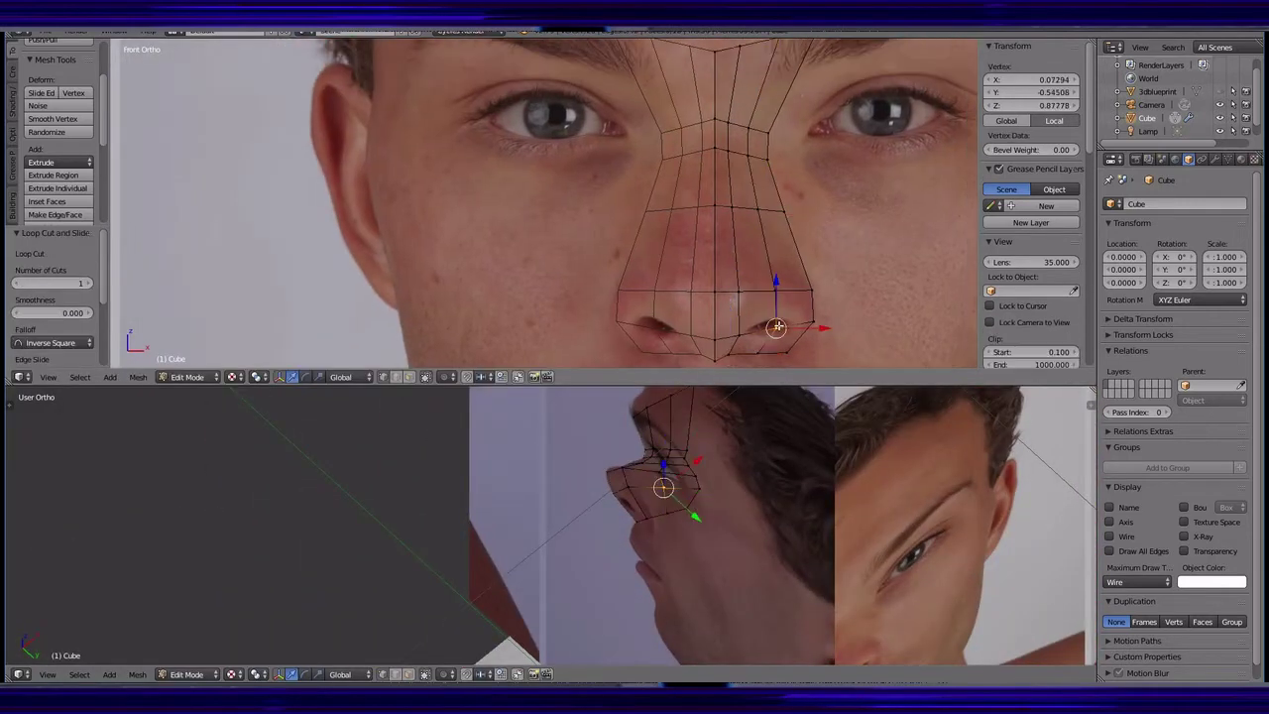
{"action": "key", "text": "Return"}
{"action": "key", "text": "KP_3"}
{"action": "key", "text": "g"}
{"action": "key", "text": "y"}
{"action": "left_click", "coordinate": [630, 292]}
{"action": "key", "text": "KP_1"}
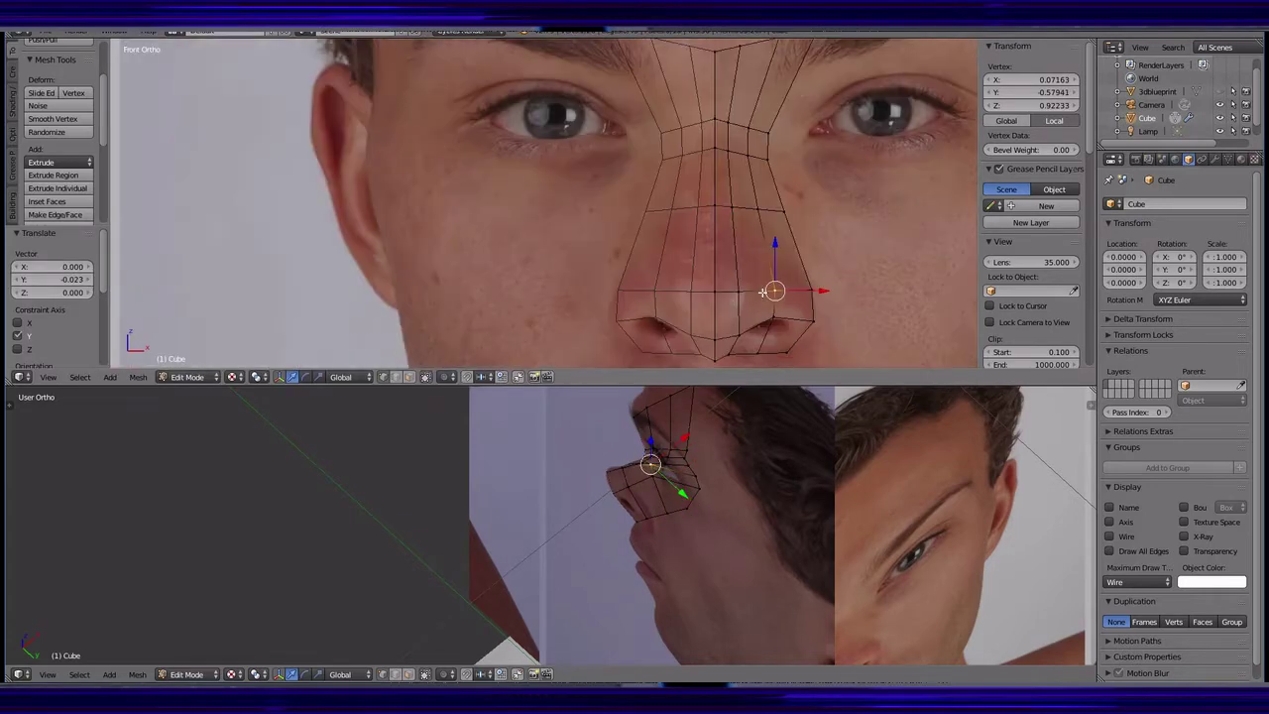
{"action": "mouse_move", "coordinate": [694, 496]}
{"action": "middle_mouse_down"}
{"action": "mouse_move", "coordinate": [674, 536]}
{"action": "mouse_move", "coordinate": [714, 495]}
{"action": "middle_mouse_up"}
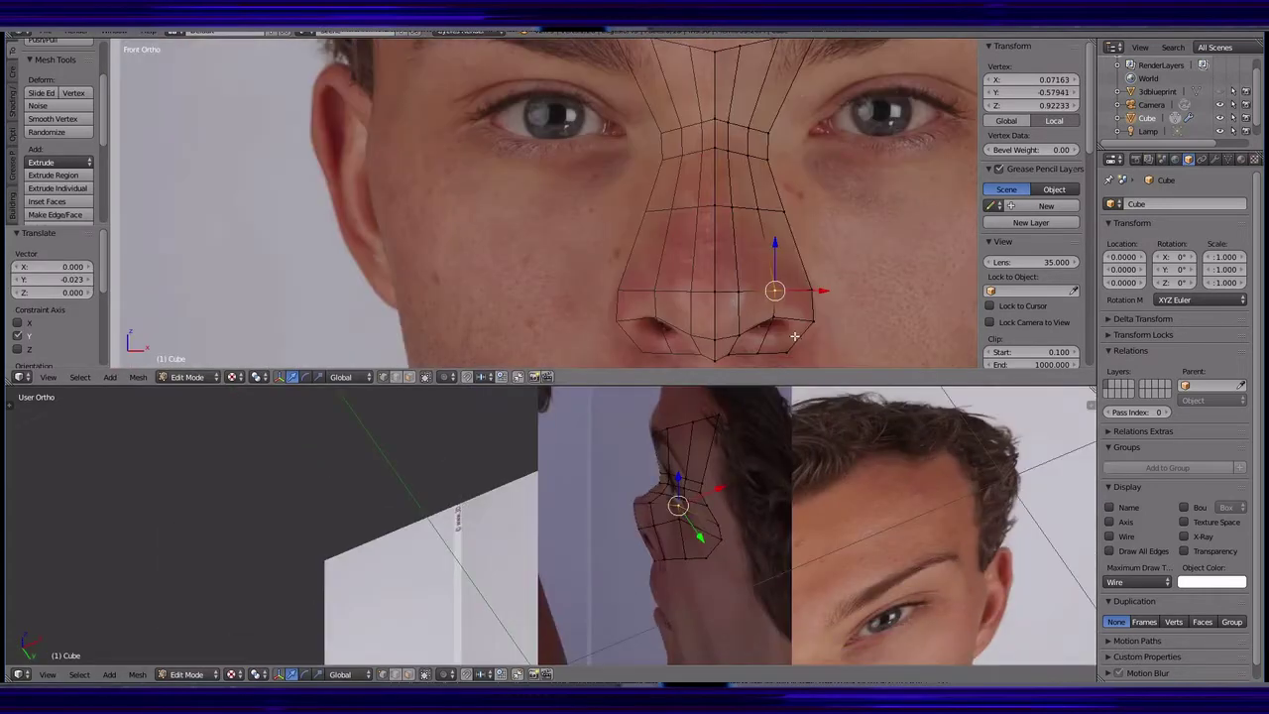
- Switch the mesh display to Wire and inset the selected nostril faces
{"action": "right_click", "coordinate": [794, 337]}
{"action": "mouse_move", "coordinate": [813, 496]}
{"action": "middle_mouse_down"}
{"action": "mouse_move", "coordinate": [863, 604]}
{"action": "mouse_move", "coordinate": [635, 555]}
{"action": "mouse_move", "coordinate": [635, 535]}
{"action": "middle_mouse_up"}
{"action": "left_click", "coordinate": [1137, 582]}
{"action": "left_click", "coordinate": [1130, 540]}
{"action": "scroll", "coordinate": [629, 580], "scroll_direction": "up", "scroll_amount": 3}
{"action": "key", "text": "l"}
{"action": "scroll", "coordinate": [808, 295], "scroll_direction": "up", "scroll_amount": 2}
{"action": "key", "text": "i"}
{"action": "left_click", "coordinate": [808, 295]}
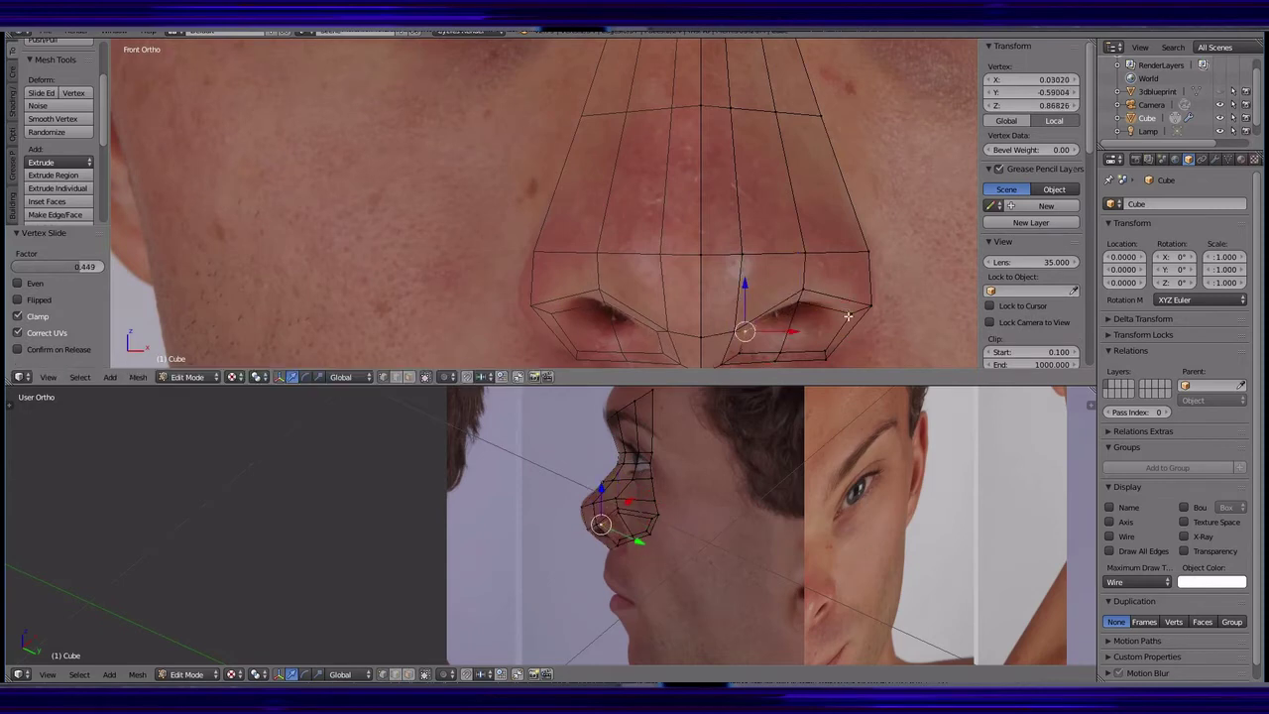
- Check a nostril vertex in the side and front views, then return the display to Solid
{"action": "key", "text": "KP_3"}
{"action": "right_click", "coordinate": [759, 317]}
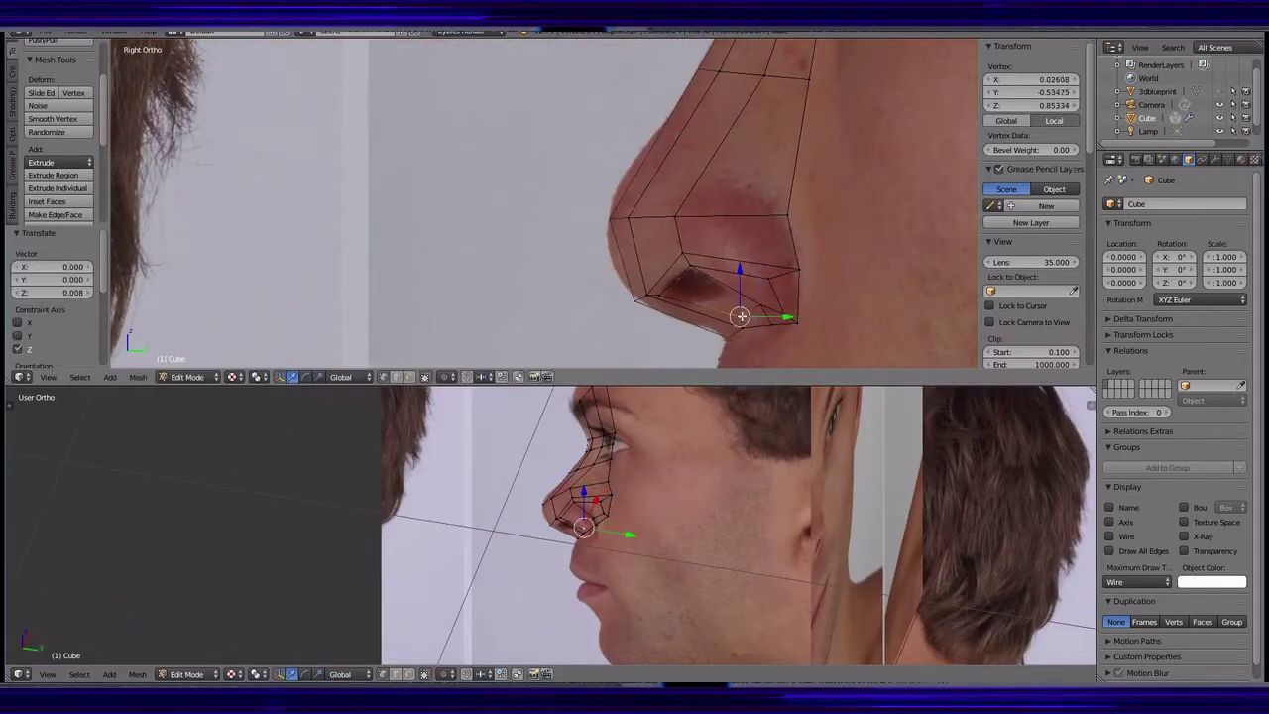
{"action": "key", "text": "KP_1"}
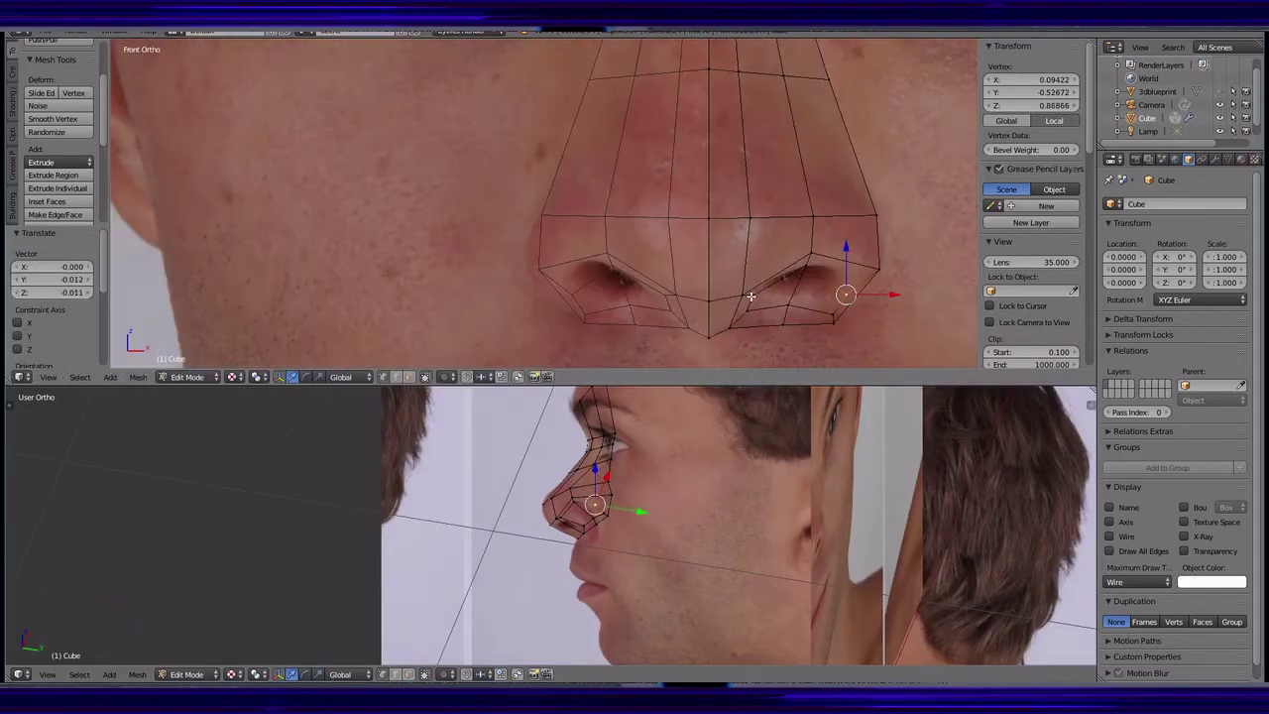
{"action": "left_click", "coordinate": [1137, 582]}
{"action": "left_click", "coordinate": [1130, 525]}
{"action": "scroll", "coordinate": [634, 535], "scroll_direction": "up", "scroll_amount": 3}
{"action": "mouse_move", "coordinate": [634, 536]}
{"action": "middle_mouse_down"}
{"action": "mouse_move", "coordinate": [578, 467]}
{"action": "mouse_move", "coordinate": [562, 562]}
{"action": "middle_mouse_up"}
- Reposition a single nostril vertex, checking the result in both Wire and Solid display
{"action": "scroll", "coordinate": [562, 562], "scroll_direction": "up", "scroll_amount": 2}
{"action": "right_click", "coordinate": [562, 562], "text": "ctrl"}
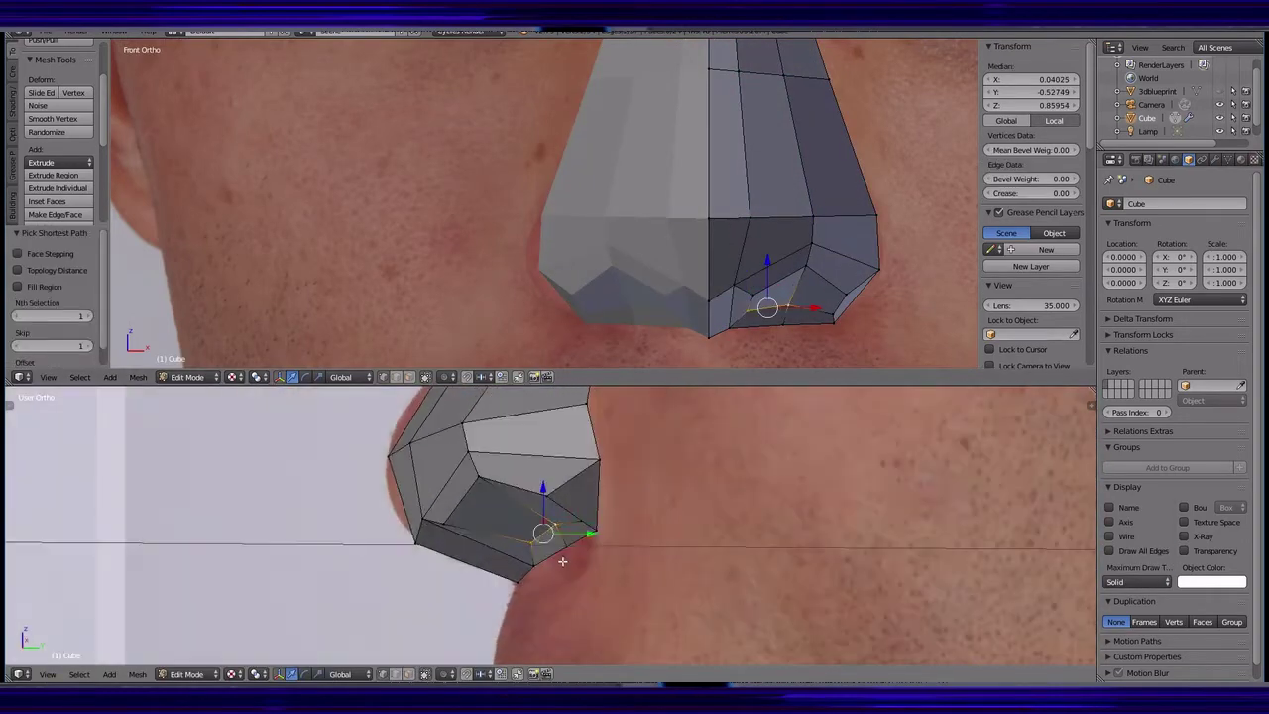
{"action": "right_click", "coordinate": [581, 548]}
{"action": "key", "text": "g"}
{"action": "left_click", "coordinate": [585, 550]}
{"action": "left_click", "coordinate": [1137, 582]}
{"action": "left_click", "coordinate": [1130, 545]}
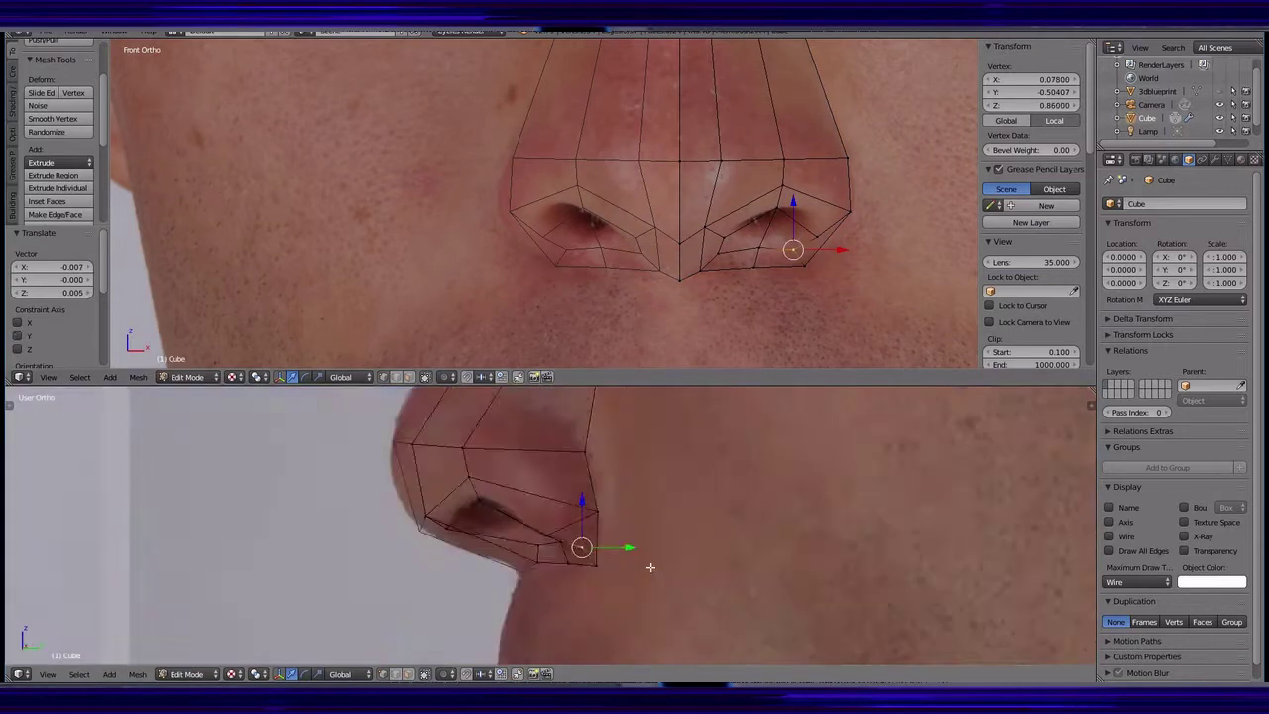
{"action": "scroll", "coordinate": [650, 566], "scroll_direction": "down", "scroll_amount": 1}
{"action": "middle_click_drag", "start_coordinate": [773, 256], "coordinate": [784, 247], "text": "shift"}
{"action": "mouse_move", "coordinate": [691, 561]}
{"action": "middle_mouse_down"}
{"action": "mouse_move", "coordinate": [714, 555]}
{"action": "mouse_move", "coordinate": [753, 446]}
{"action": "middle_mouse_up"}
{"action": "left_click", "coordinate": [1137, 582]}
{"action": "left_click", "coordinate": [1081, 555]}
- Add an edge loop around the nostril and slide a vertex up the nostril wing
{"action": "key", "text": "ctrl+r"}
{"action": "left_click", "coordinate": [779, 429]}
{"action": "key", "text": "KP_3"}
{"action": "left_click", "coordinate": [1137, 582]}
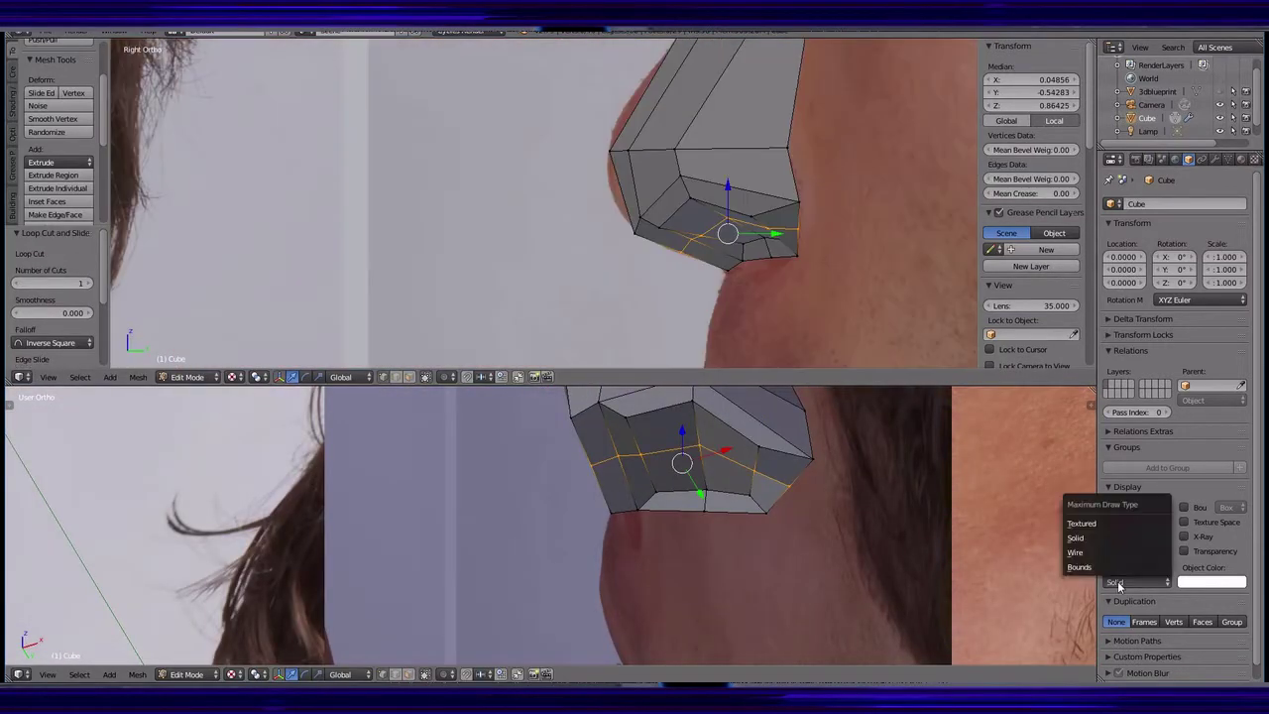
{"action": "left_click", "coordinate": [1080, 543]}
{"action": "right_click", "coordinate": [701, 239], "text": "ctrl"}
{"action": "left_click", "coordinate": [700, 243]}
{"action": "right_click", "coordinate": [632, 224]}
{"action": "key", "text": "shift+v"}
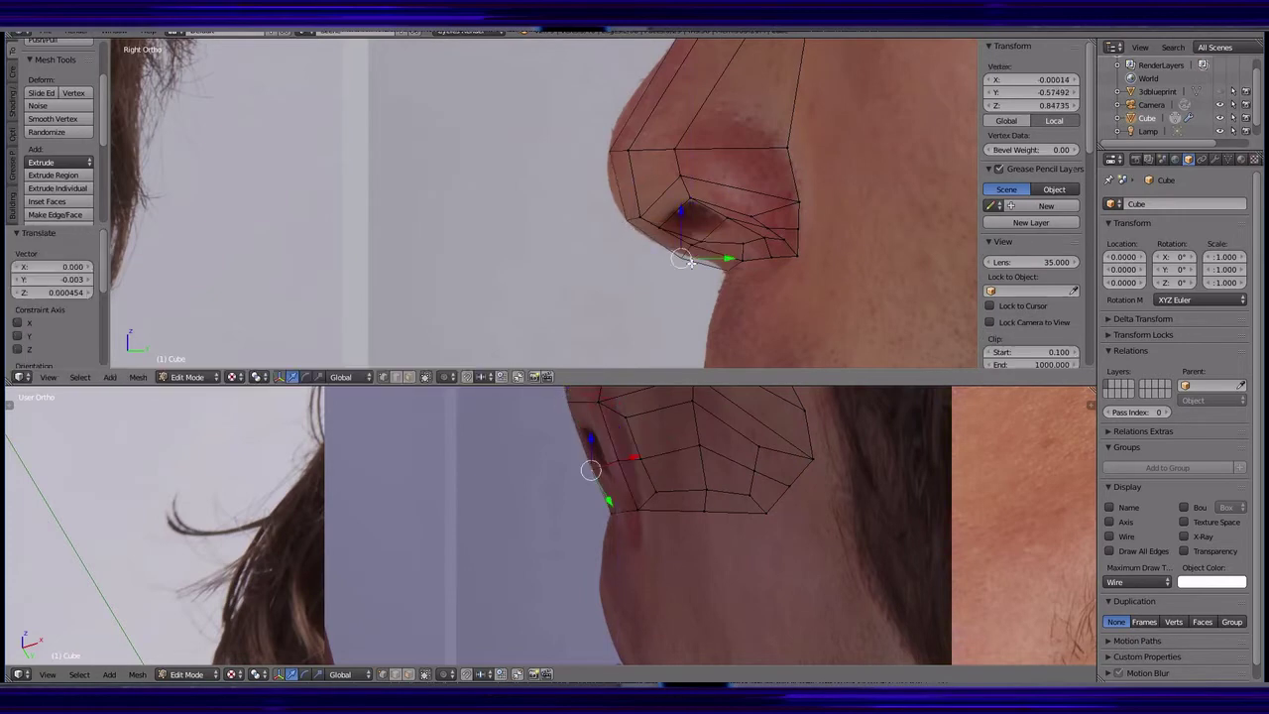
{"action": "middle_click_drag", "start_coordinate": [694, 526], "coordinate": [694, 476]}
- Vertex-slide the higher nose and nostril-wing vertices to follow the photographed nose
{"action": "right_click", "coordinate": [799, 187]}
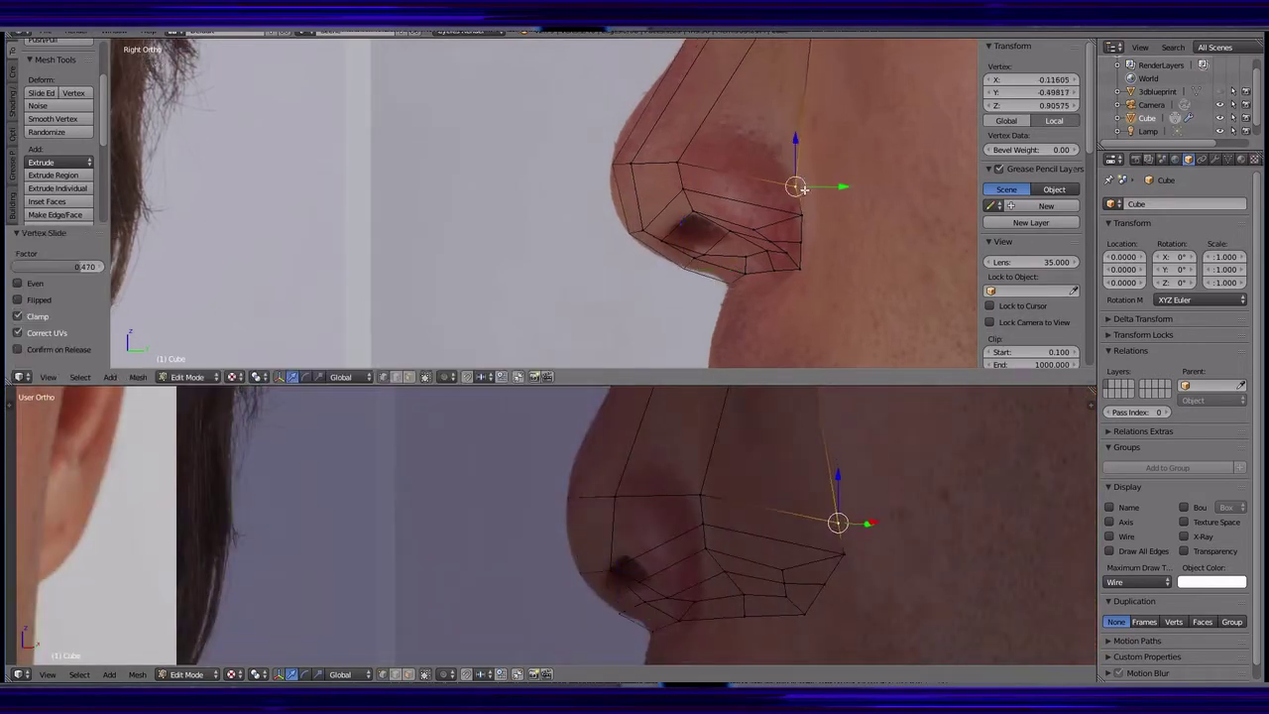
{"action": "key", "text": "shift+v"}
{"action": "left_click", "coordinate": [760, 134]}
{"action": "right_click", "coordinate": [702, 125]}
{"action": "key", "text": "shift+v"}
{"action": "left_click", "coordinate": [798, 153]}
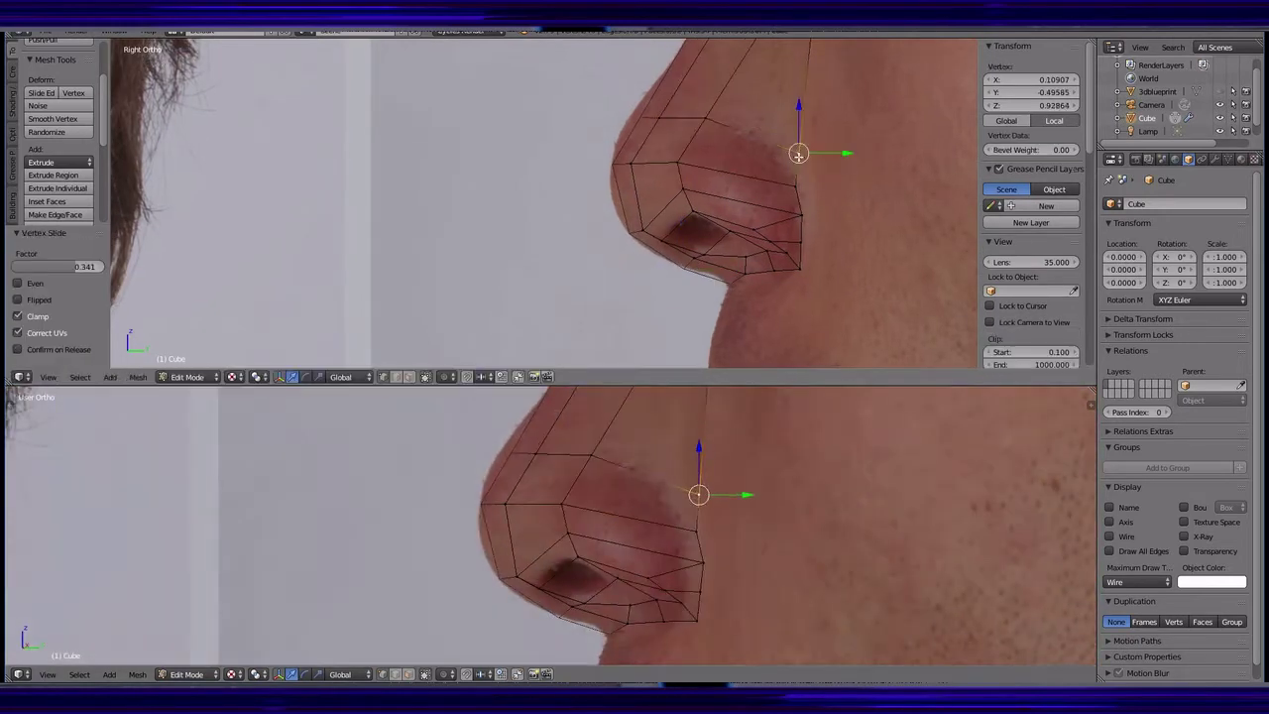
{"action": "key", "text": "KP_1"}
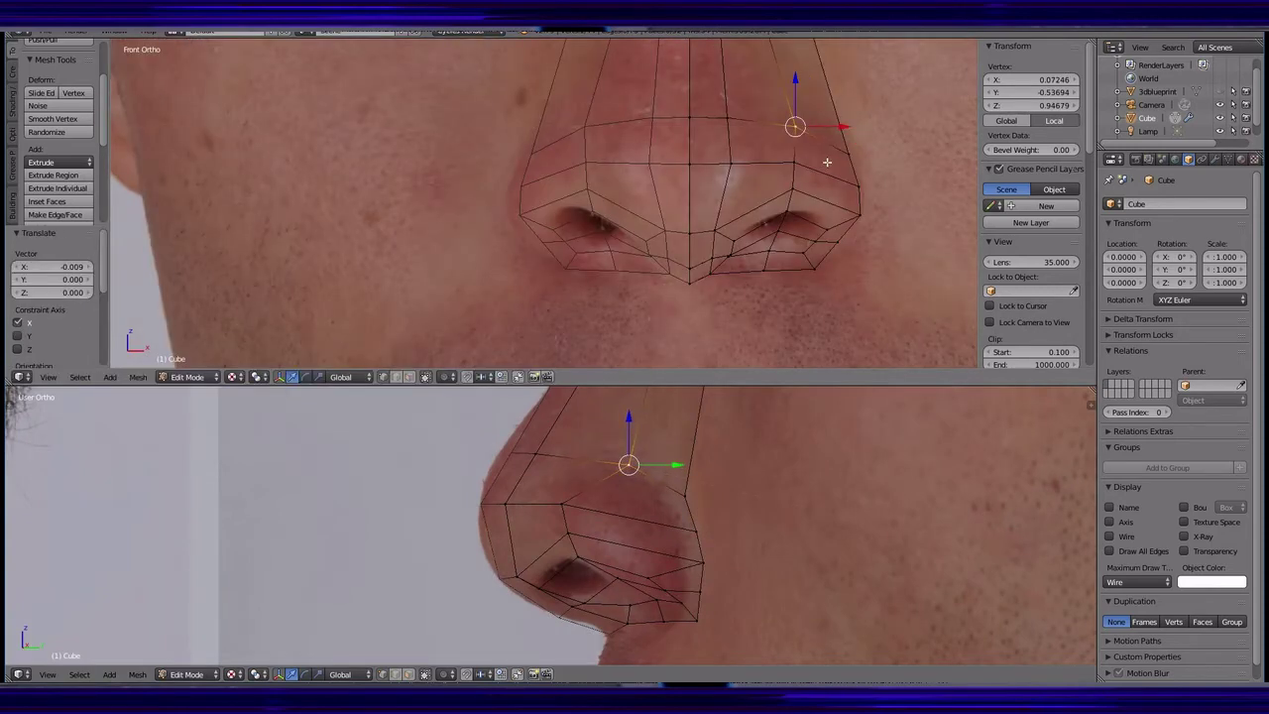
{"action": "key", "text": "KP_3"}
{"action": "right_click", "coordinate": [696, 163]}
{"action": "left_click", "coordinate": [726, 217]}
{"action": "key", "text": "KP_1"}
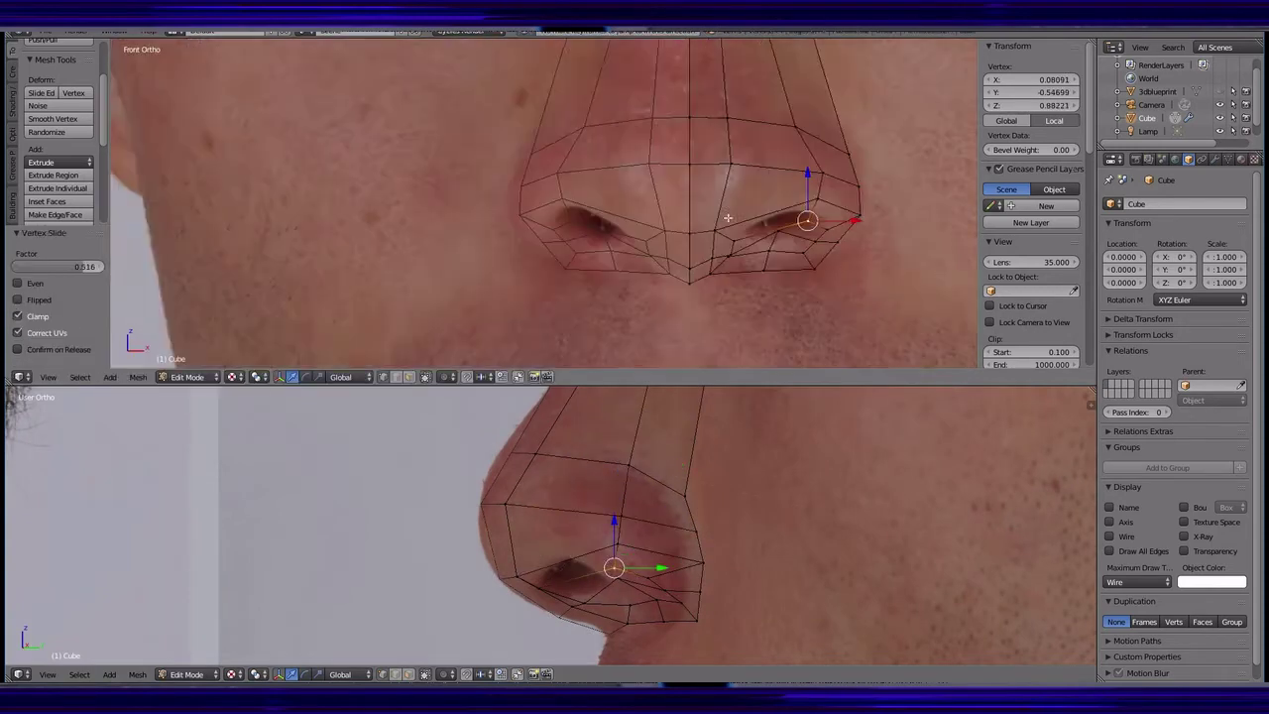
{"action": "key", "text": "KP_3"}
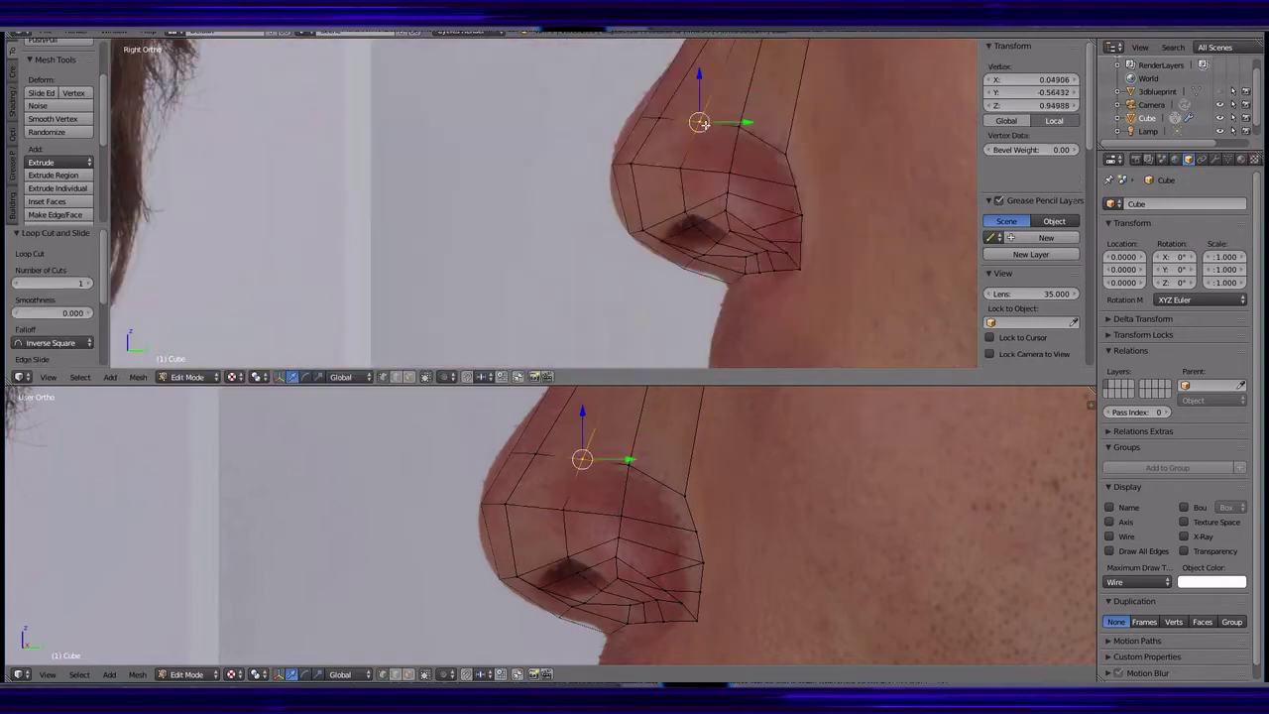
{"action": "right_click_drag", "start_coordinate": [690, 219], "coordinate": [694, 226], "text": "shift"}
- Shift a nose vertex sideways and reposition another nostril vertex
{"action": "right_click", "coordinate": [661, 171]}
{"action": "key", "text": "g"}
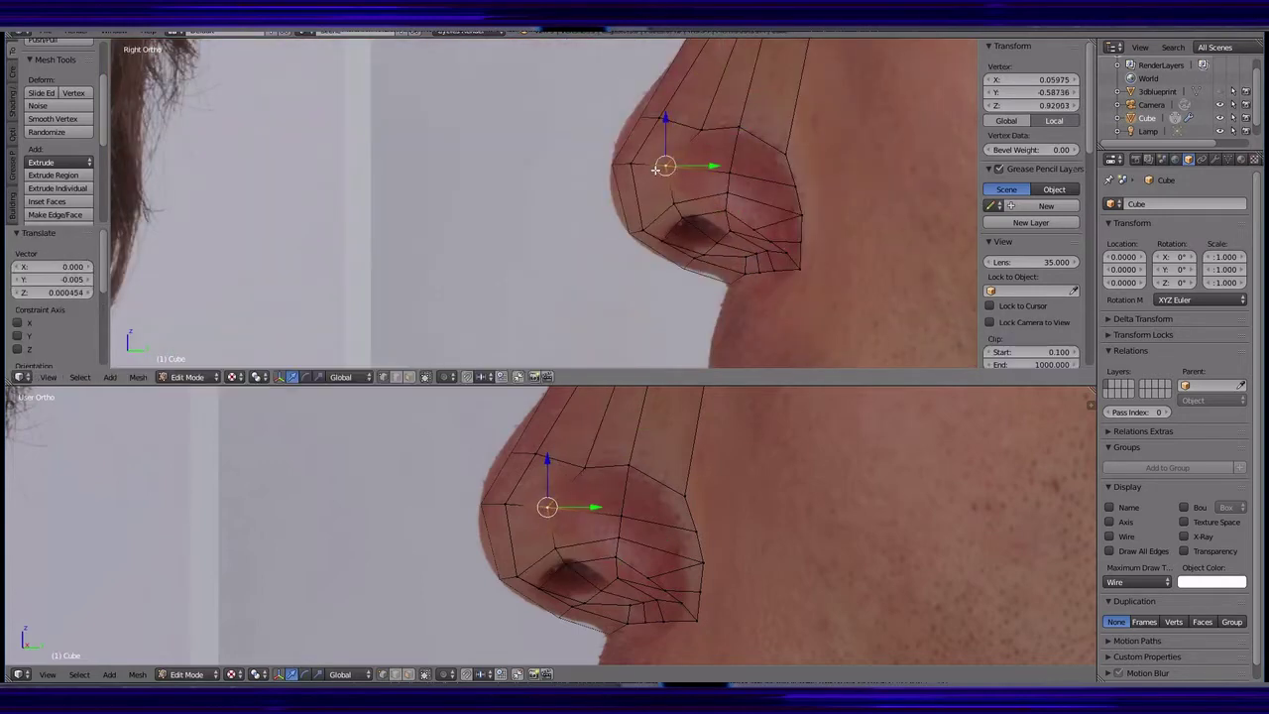
{"action": "key", "text": "KP_1"}
{"action": "key", "text": "x"}
{"action": "key", "text": "KP_3"}
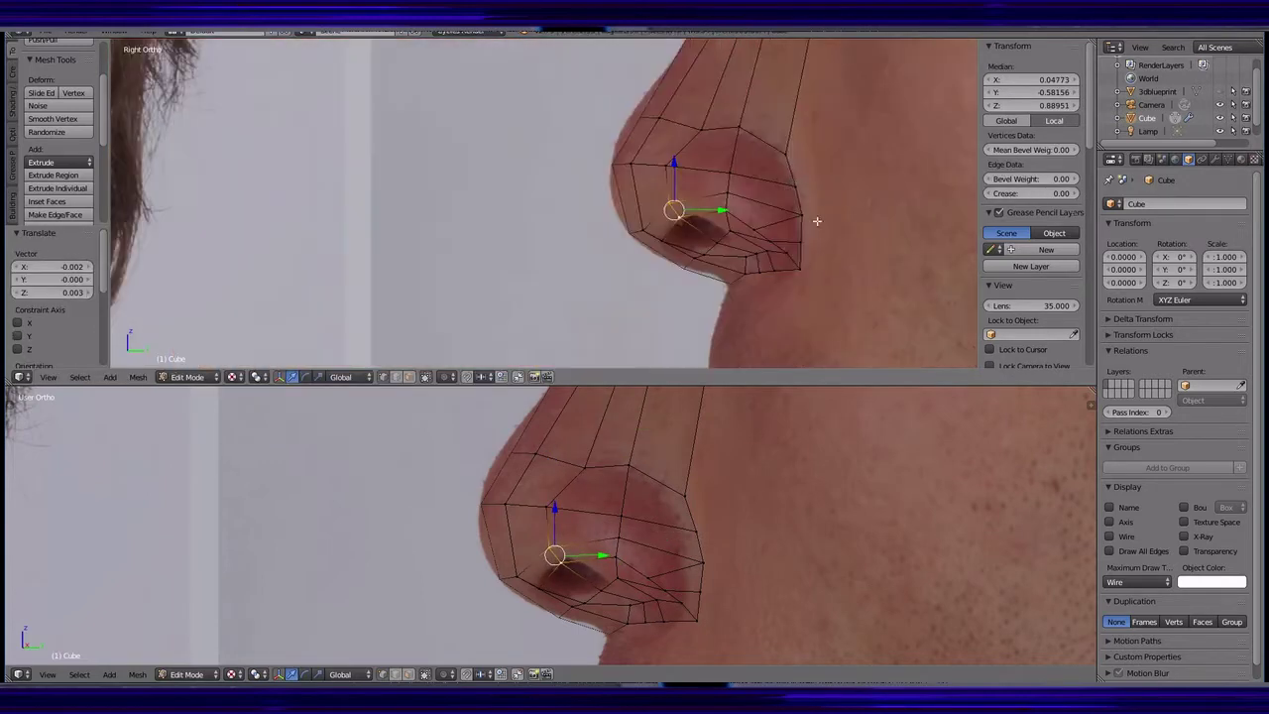
{"action": "right_click", "coordinate": [816, 215]}
{"action": "key", "text": "g"}
{"action": "left_click", "coordinate": [816, 215]}
{"action": "mouse_move", "coordinate": [754, 515]}
{"action": "middle_mouse_down"}
{"action": "mouse_move", "coordinate": [777, 529]}
{"action": "mouse_move", "coordinate": [694, 516]}
{"action": "middle_mouse_up"}
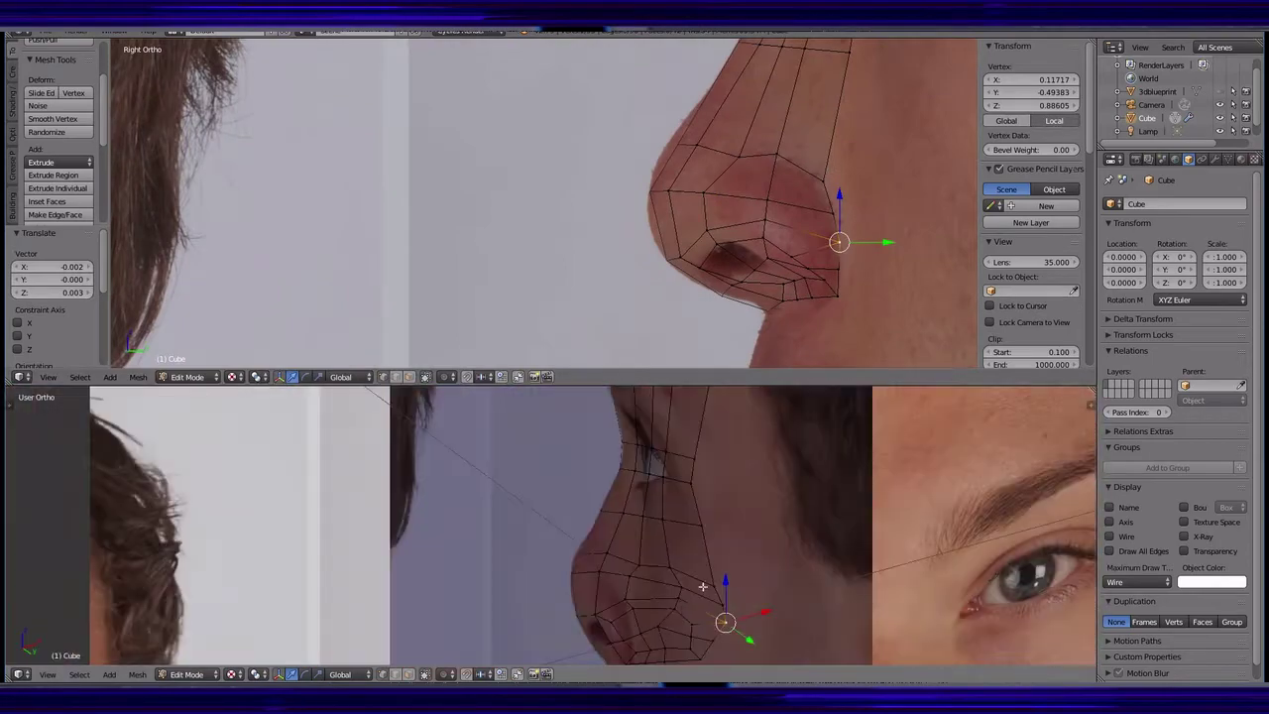
- Slide another nose vertex and move the nostril-base vertex vertically into place
{"action": "right_click", "coordinate": [780, 212]}
{"action": "key", "text": "shift+v"}
{"action": "left_click", "coordinate": [793, 263]}
{"action": "key", "text": "KP_1"}
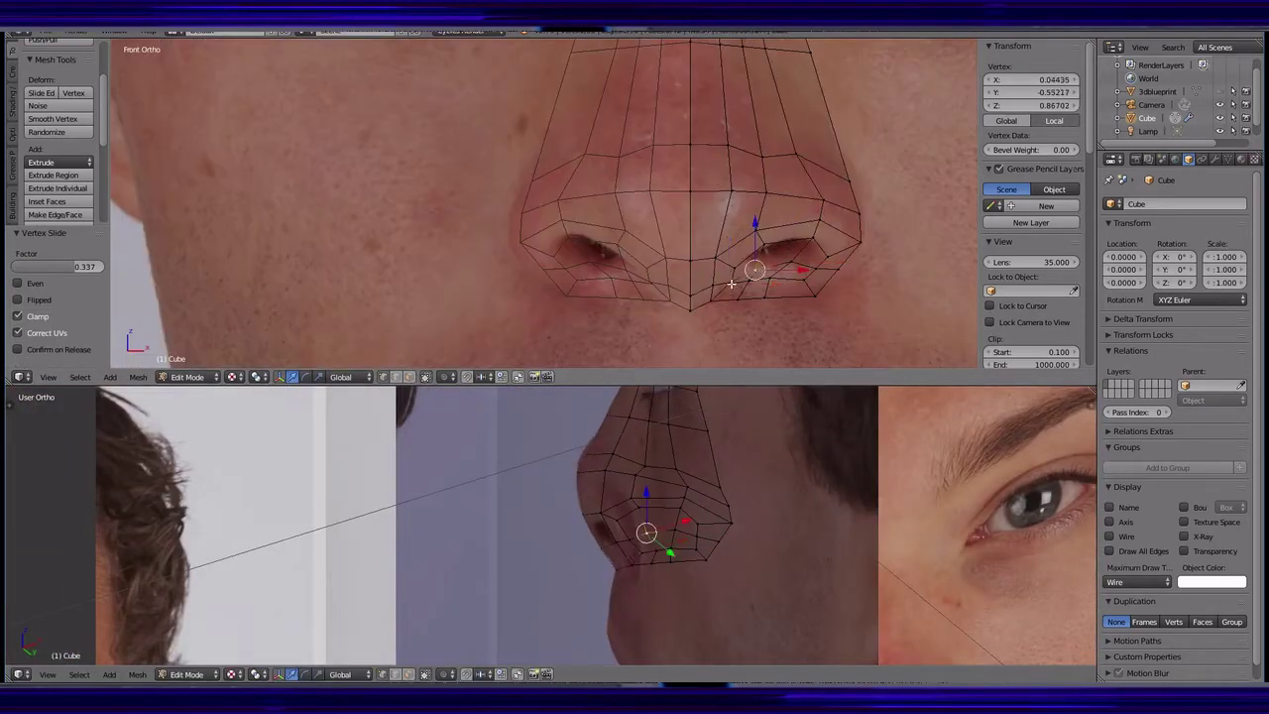
{"action": "right_click", "coordinate": [731, 283]}
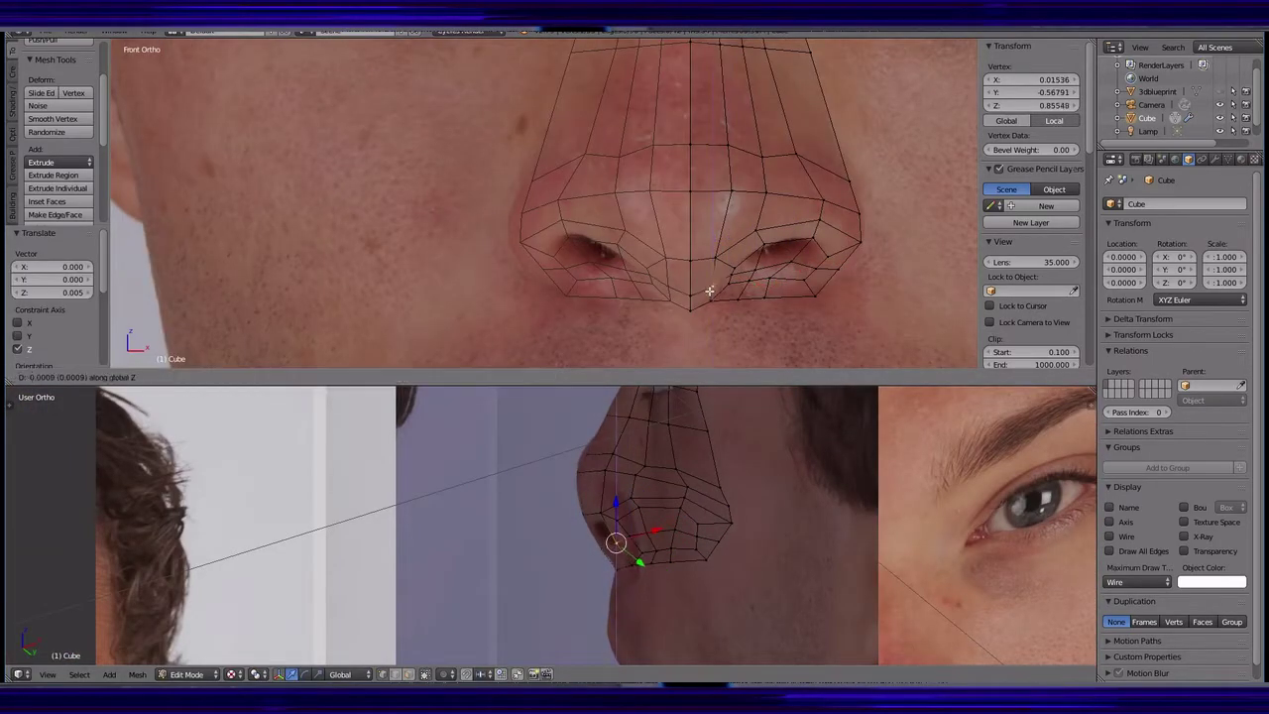
{"action": "left_click", "coordinate": [721, 260]}
{"action": "middle_click_drag", "start_coordinate": [634, 515], "coordinate": [694, 520]}
- Shrink and reposition the selected nostril vertices
{"action": "right_click", "coordinate": [763, 522], "text": "shift"}
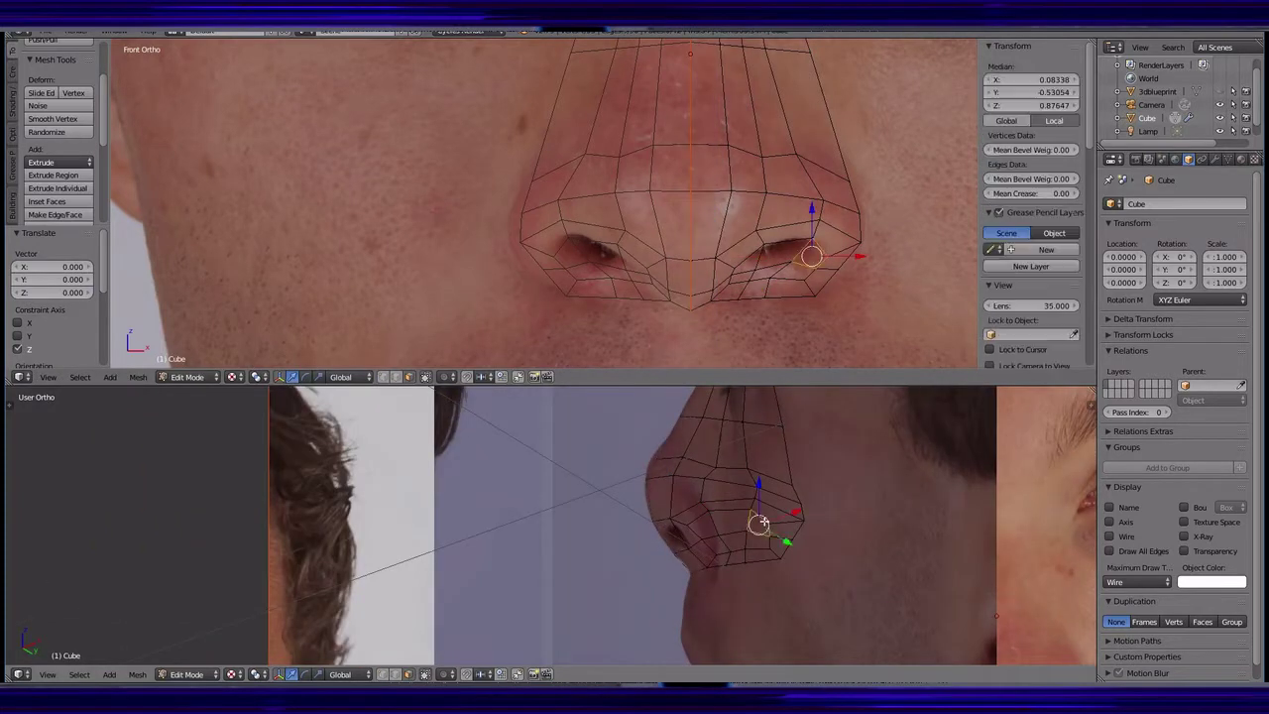
{"action": "left_click", "coordinate": [731, 529]}
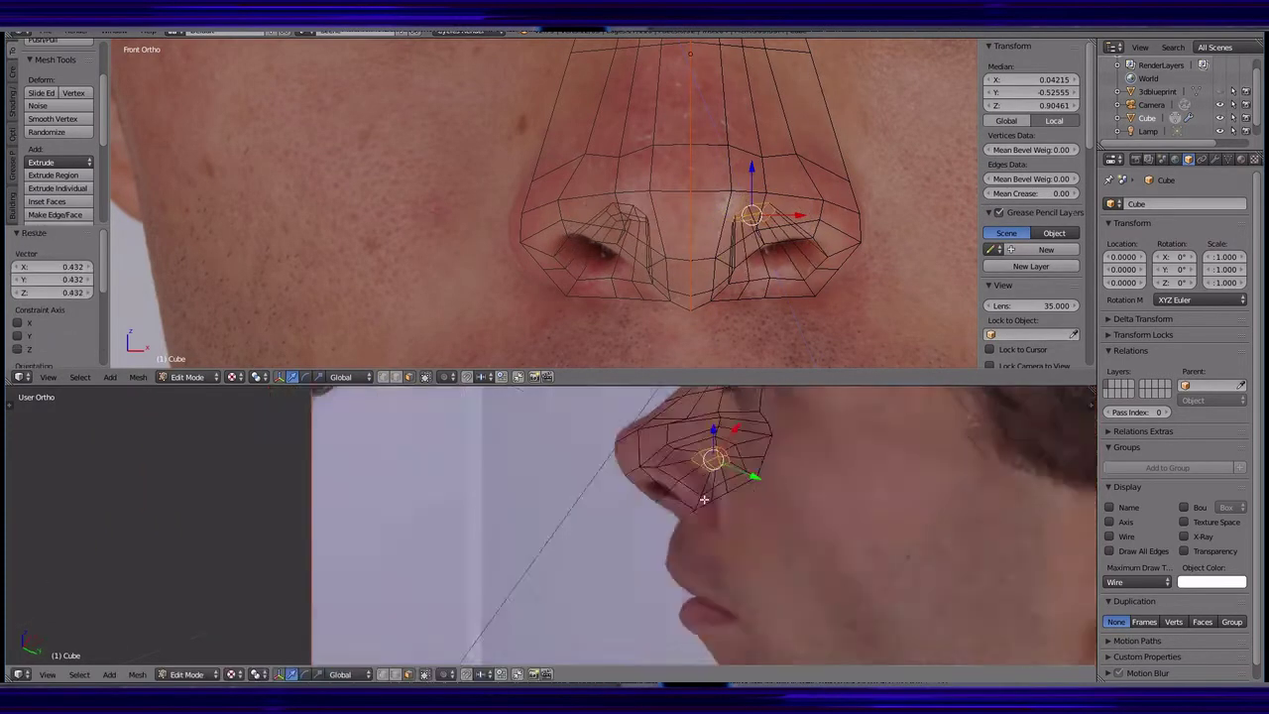
{"action": "middle_click_drag", "start_coordinate": [731, 529], "coordinate": [736, 519]}
{"action": "key", "text": "g"}
{"action": "left_click", "coordinate": [837, 534]}
- Add a new edge loop inside the nostril and resize it
{"action": "key", "text": "ctrl+r"}
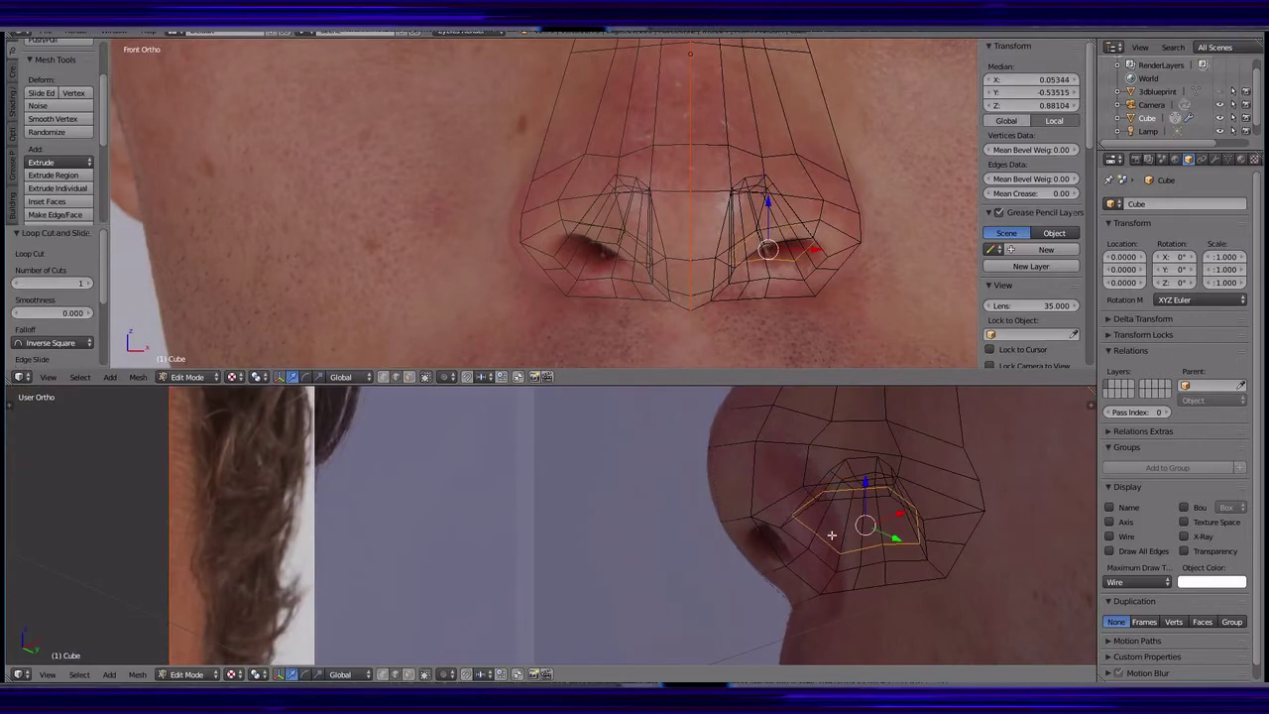
{"action": "mouse_move", "coordinate": [836, 534]}
{"action": "middle_mouse_down"}
{"action": "mouse_move", "coordinate": [830, 480]}
{"action": "mouse_move", "coordinate": [734, 466]}
{"action": "middle_mouse_up"}
{"action": "key", "text": "s"}
{"action": "left_click", "coordinate": [793, 484]}
{"action": "key", "text": "s"}
{"action": "left_click", "coordinate": [788, 482]}
- In side view, set the nose display to Solid and move a nostril-wing vertex against the photo
{"action": "key", "text": "KP_3"}
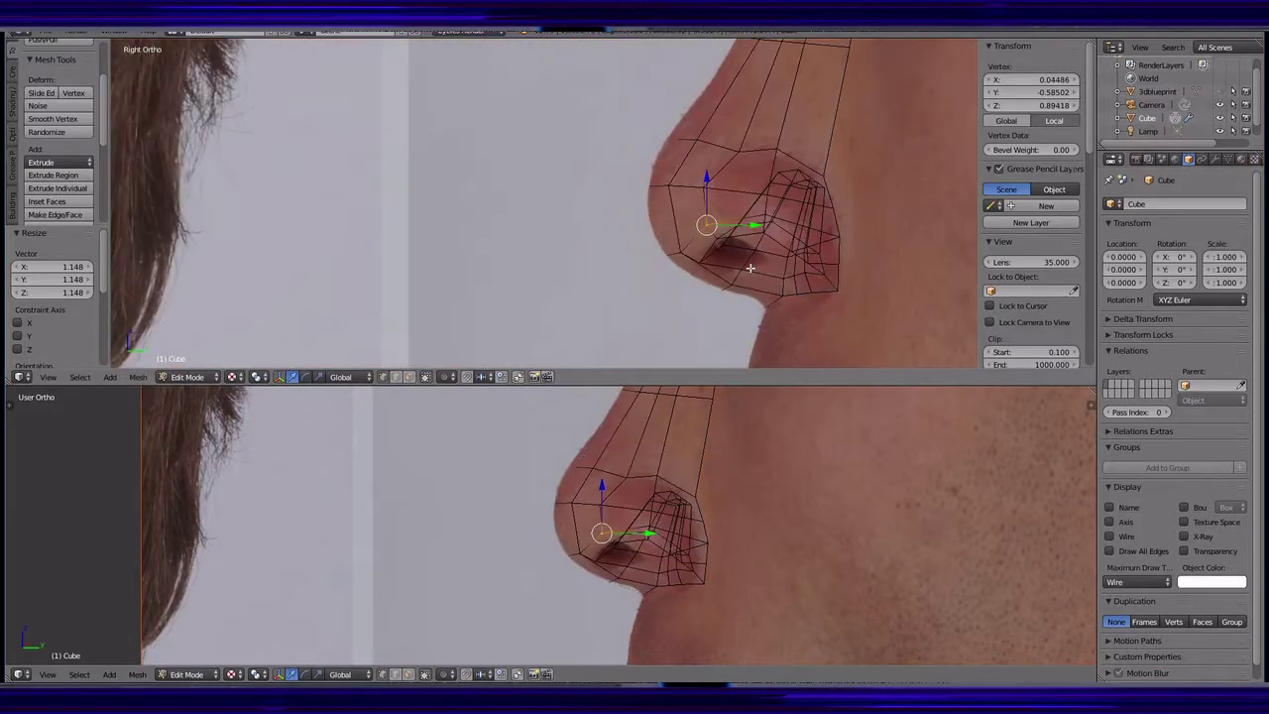
{"action": "right_click", "coordinate": [763, 211]}
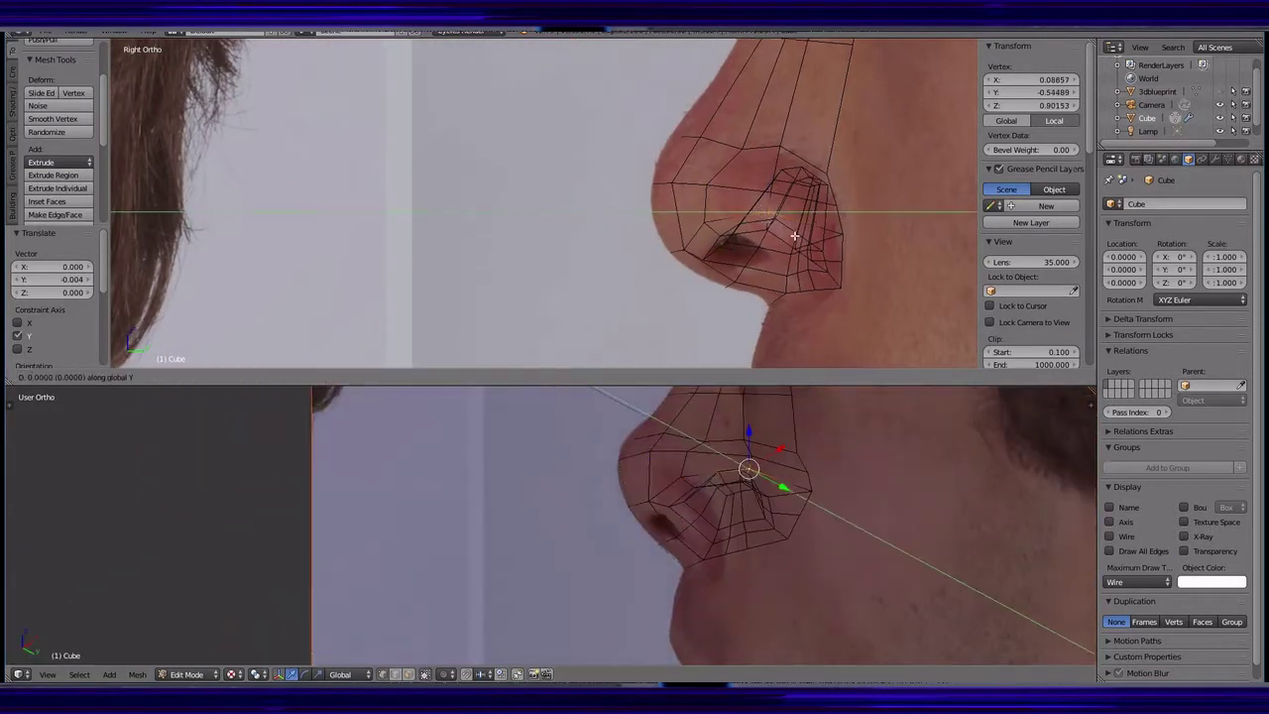
{"action": "left_click", "coordinate": [1140, 582]}
{"action": "left_click", "coordinate": [1075, 537]}
{"action": "mouse_move", "coordinate": [753, 516]}
{"action": "middle_mouse_down"}
{"action": "mouse_move", "coordinate": [666, 545]}
{"action": "mouse_move", "coordinate": [707, 602]}
{"action": "mouse_move", "coordinate": [671, 527]}
{"action": "mouse_move", "coordinate": [760, 424]}
{"action": "middle_mouse_up"}
{"action": "left_click", "coordinate": [671, 547]}
- Move a path of nostril vertices and vertex-slide one along its edge
{"action": "right_click", "coordinate": [729, 599], "text": "ctrl"}
{"action": "left_click", "coordinate": [729, 596]}
{"action": "key", "text": "shift+v"}
{"action": "left_click", "coordinate": [670, 526]}
- Add a Subdivision Surface modifier to the nose mesh
{"action": "key", "text": "KP_1"}
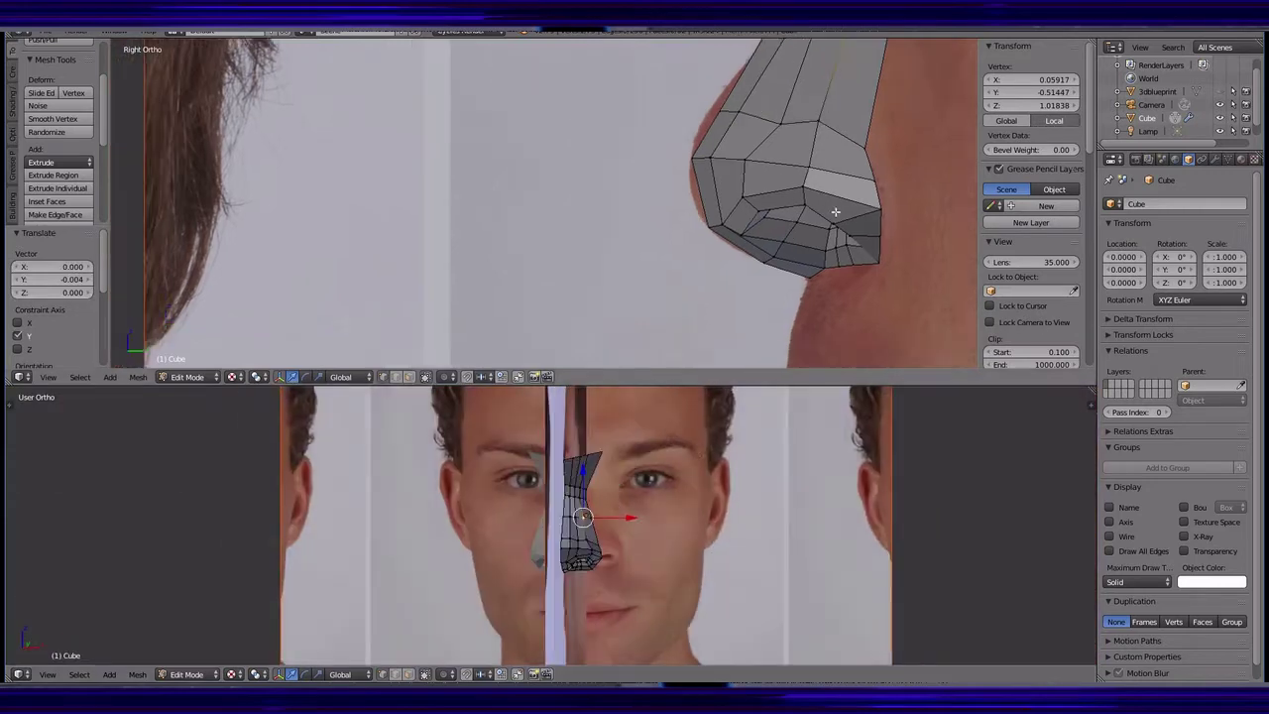
{"action": "left_click", "coordinate": [1215, 159]}
{"action": "left_click", "coordinate": [1180, 203]}
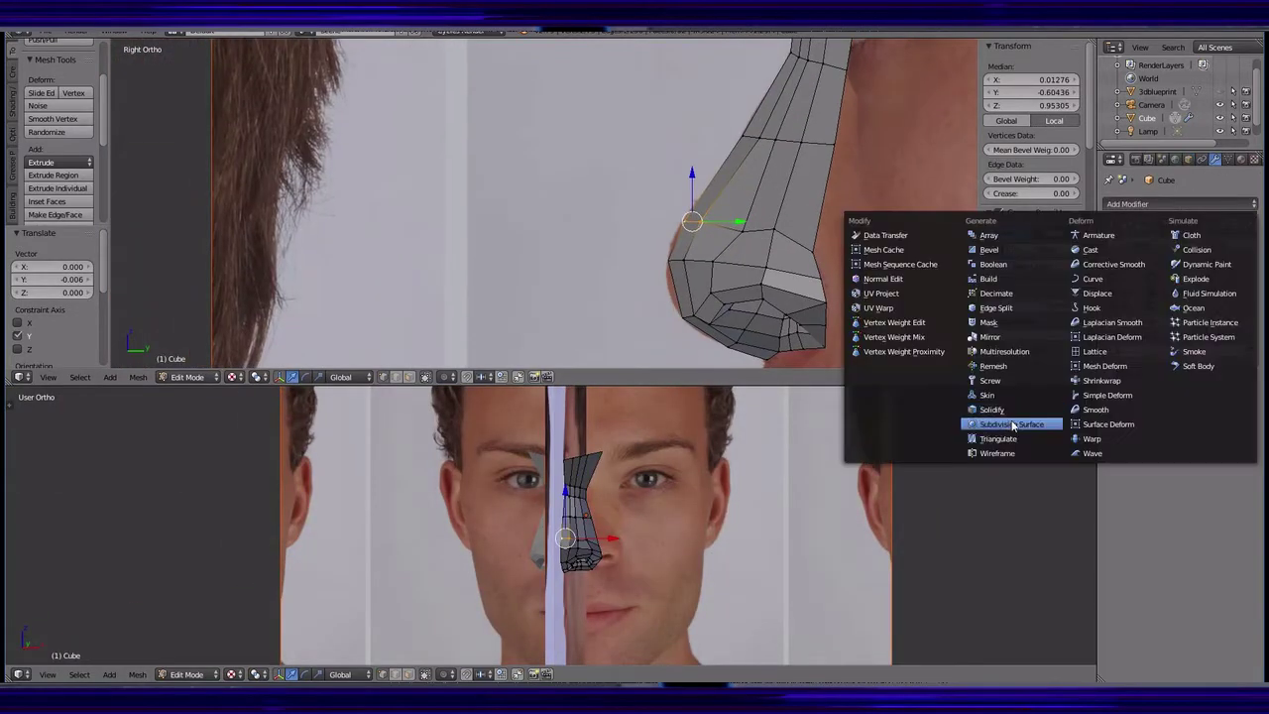
{"action": "left_click", "coordinate": [1005, 419]}
{"action": "left_click", "coordinate": [186, 674]}
{"action": "mouse_move", "coordinate": [595, 535]}
{"action": "middle_mouse_down"}
{"action": "mouse_move", "coordinate": [525, 542]}
{"action": "mouse_move", "coordinate": [422, 482]}
{"action": "middle_mouse_up"}
{"action": "left_click", "coordinate": [188, 607]}
- Back in Edit Mode front view, show the material settings and the face texture below
{"action": "key", "text": "Tab"}
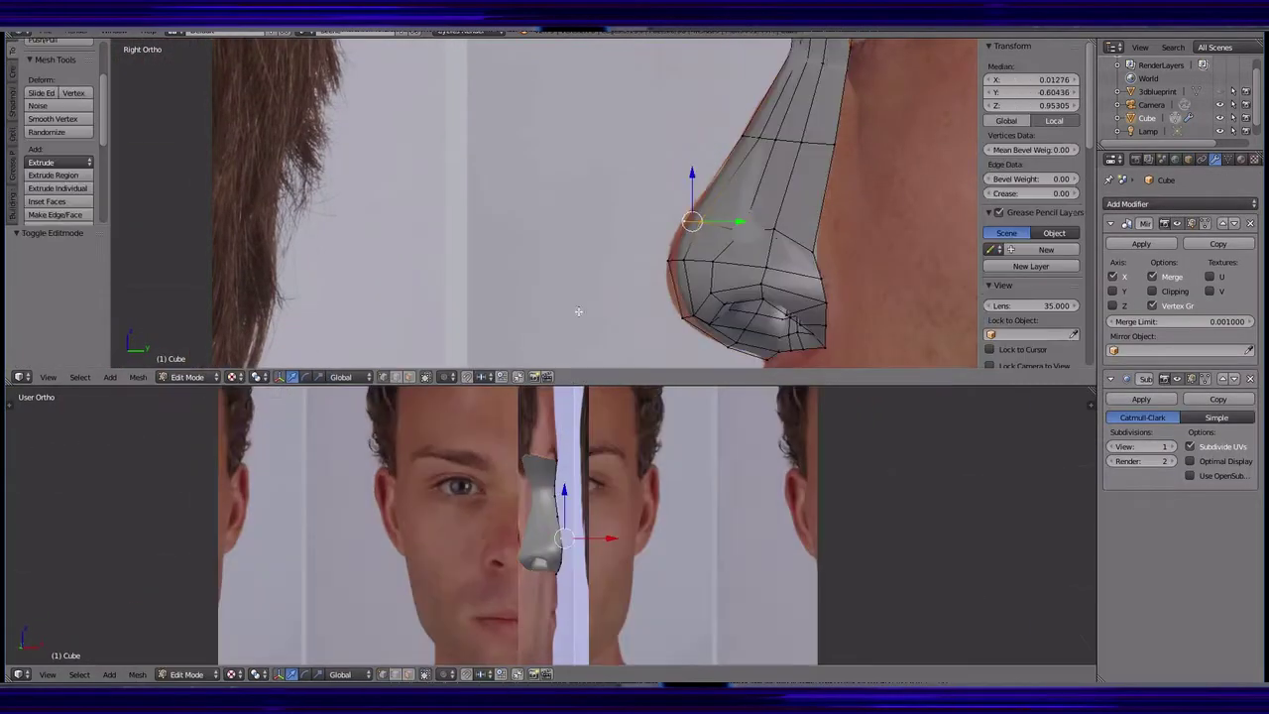
{"action": "key", "text": "KP_1"}
{"action": "left_click", "coordinate": [1241, 159]}
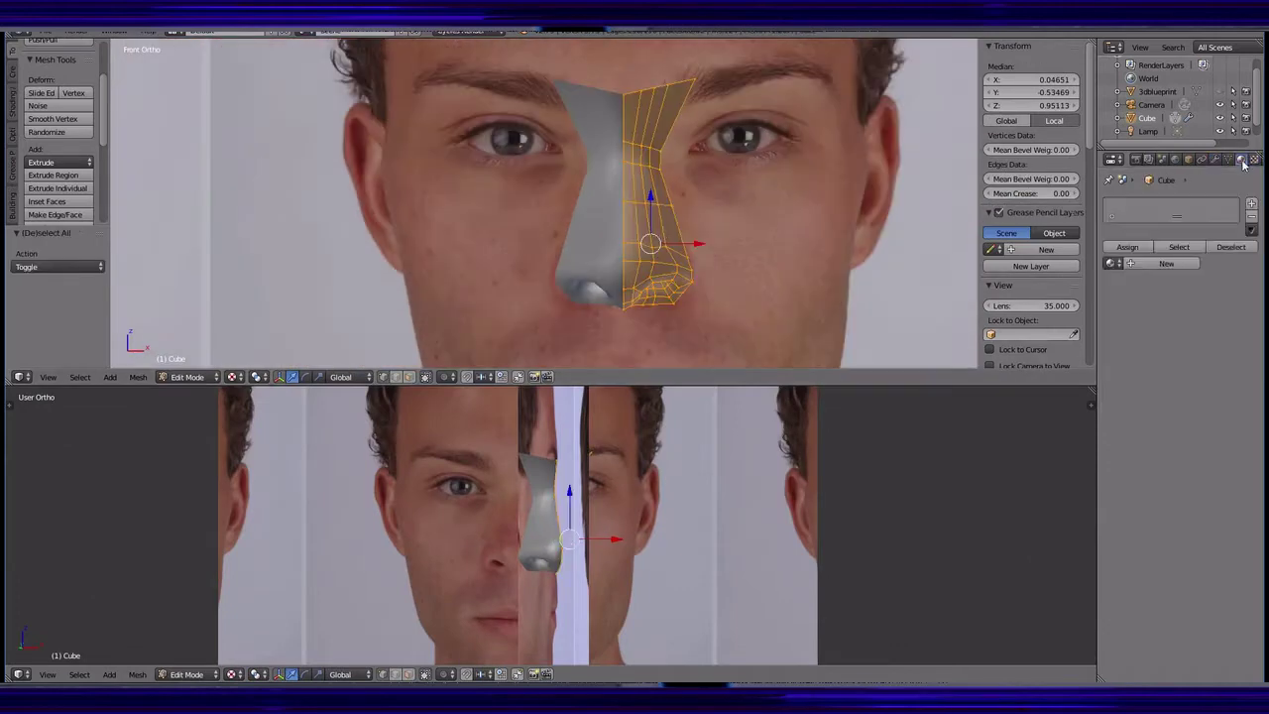
{"action": "left_click", "coordinate": [18, 674]}
{"action": "left_click", "coordinate": [60, 543]}
- Project the nose UVs from view, fit the island over the photo's nose, and display textured
{"action": "key", "text": "u"}
{"action": "left_click", "coordinate": [652, 372]}
{"action": "scroll", "coordinate": [714, 525], "scroll_direction": "up", "scroll_amount": 4}
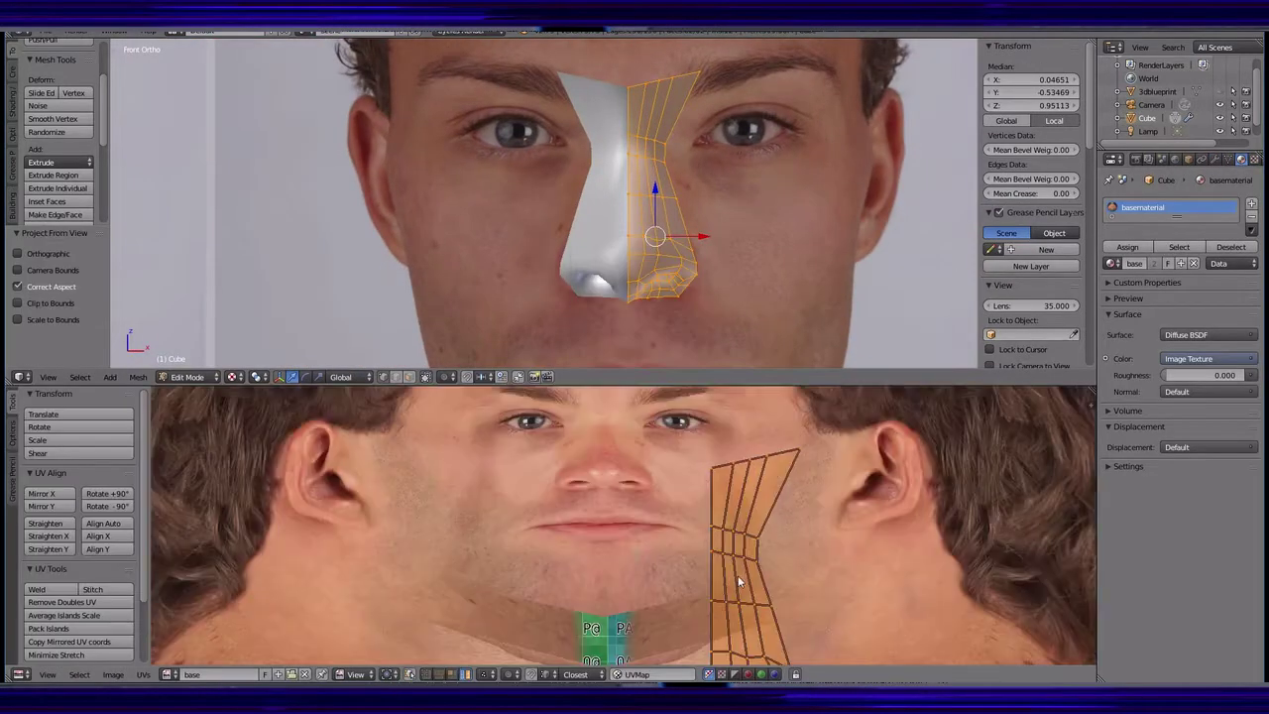
{"action": "key", "text": "s"}
{"action": "key", "text": "g"}
{"action": "scroll", "coordinate": [629, 522], "scroll_direction": "up", "scroll_amount": 2}
{"action": "left_click", "coordinate": [628, 523]}
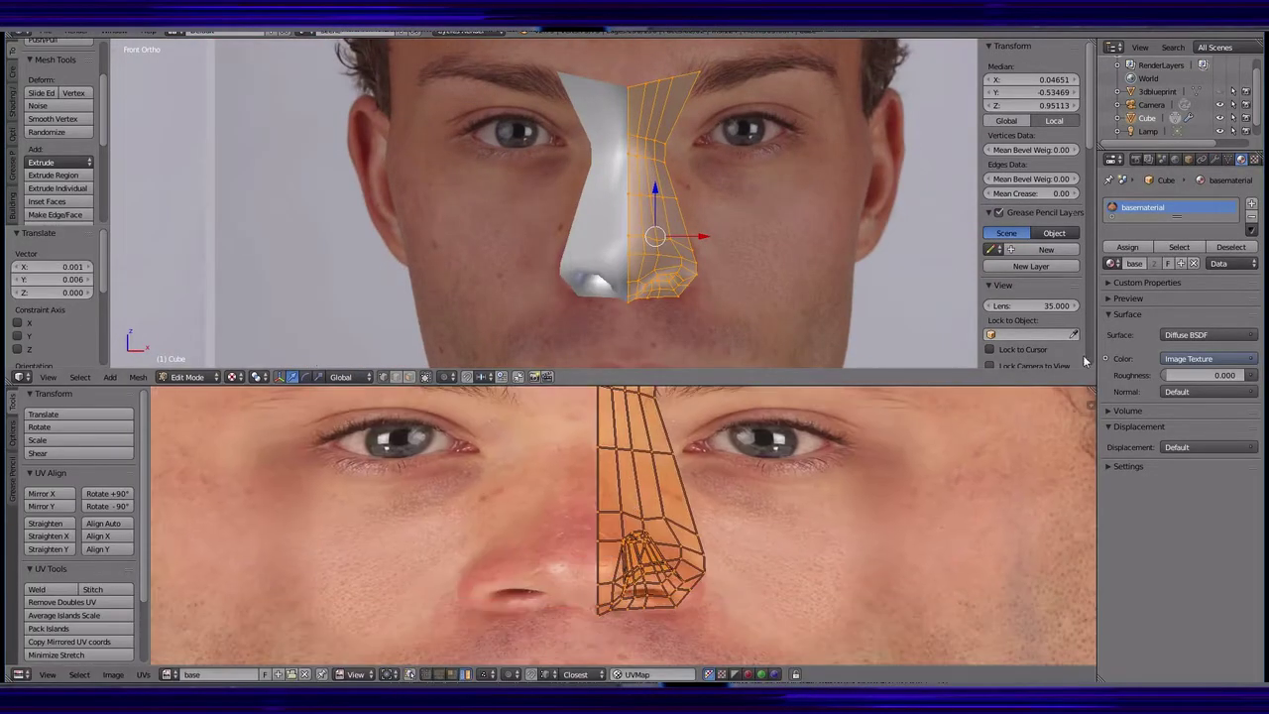
{"action": "left_click", "coordinate": [1189, 159]}
{"action": "key", "text": "alt+z"}
{"action": "scroll", "coordinate": [714, 578], "scroll_direction": "up", "scroll_amount": 3}
{"action": "scroll", "coordinate": [714, 578], "scroll_direction": "down", "scroll_amount": 3}
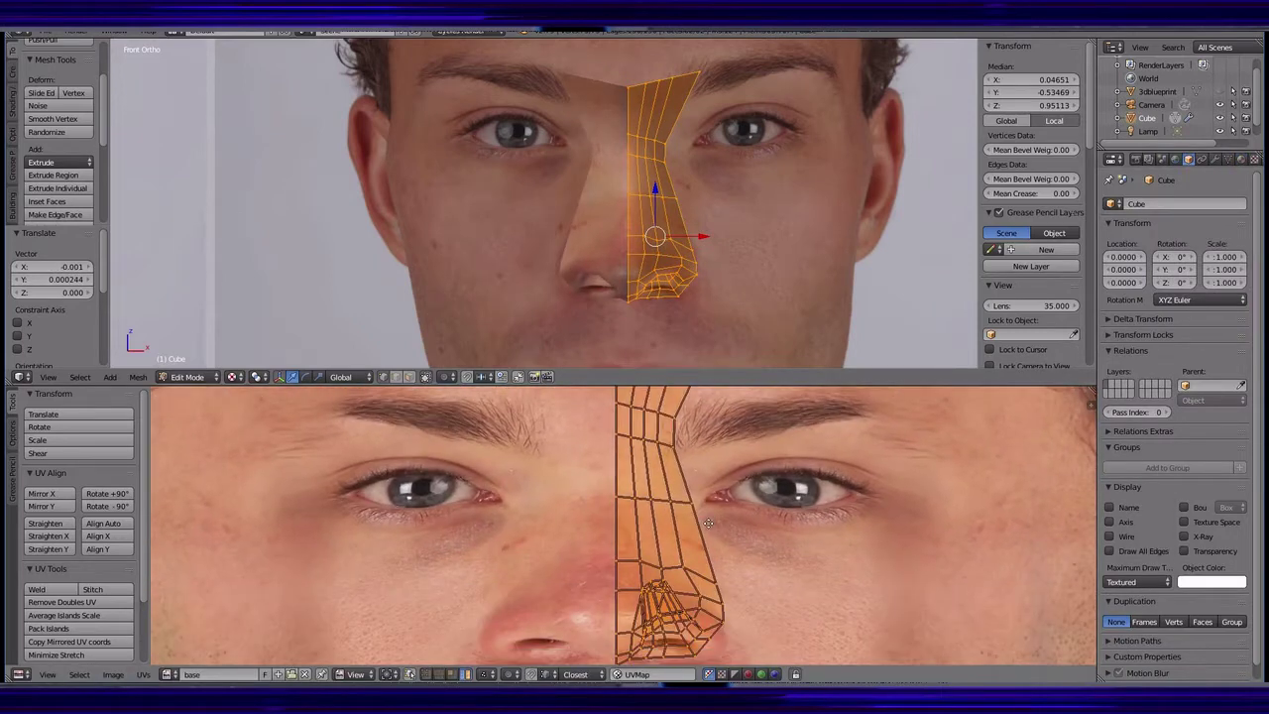
- Select the nose-ridge faces from the side and re-project them from the front view
{"action": "key", "text": "ctrl+KP_3"}
{"action": "left_click", "coordinate": [47, 377]}
{"action": "left_click", "coordinate": [100, 254]}
{"action": "key", "text": "KP_3"}
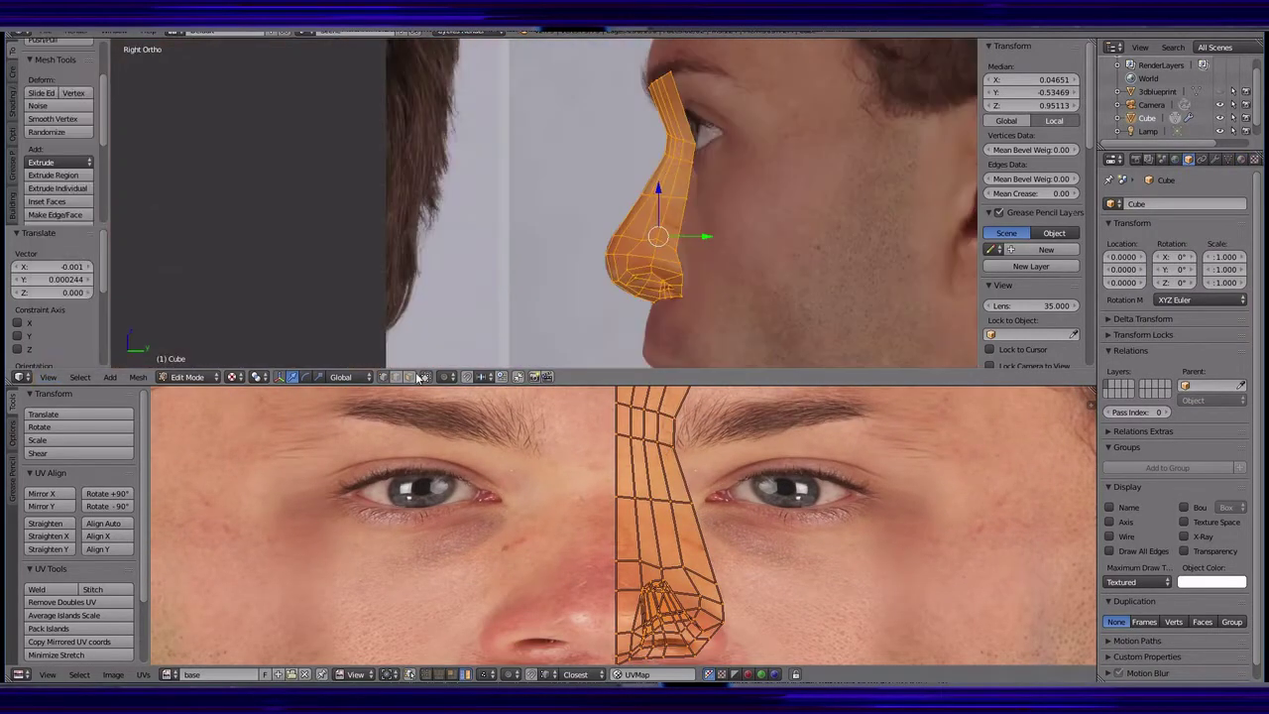
{"action": "right_click", "coordinate": [637, 268], "text": "ctrl"}
{"action": "scroll", "coordinate": [920, 552], "scroll_direction": "down", "scroll_amount": 5}
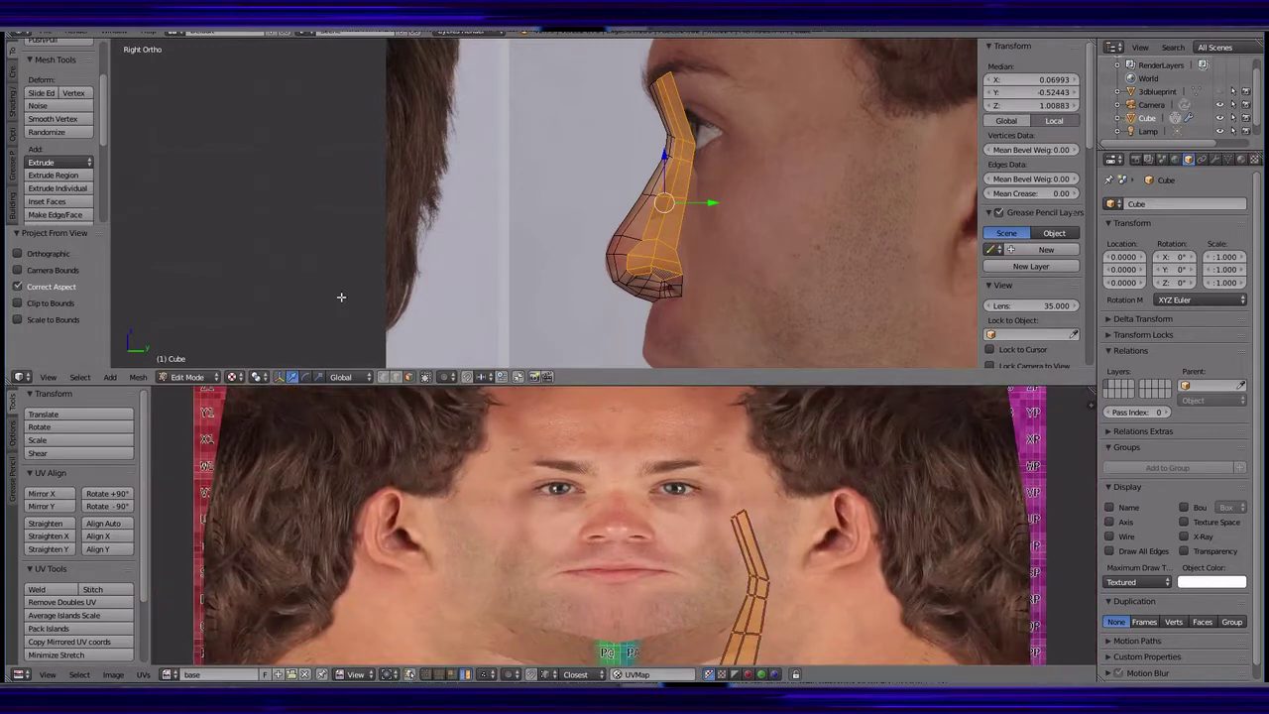
{"action": "key", "text": "KP_1"}
{"action": "key", "text": "u"}
{"action": "left_click", "coordinate": [391, 286]}
- Move the nose island onto the photo's nose and invert the selection to the underside
{"action": "key", "text": "a"}
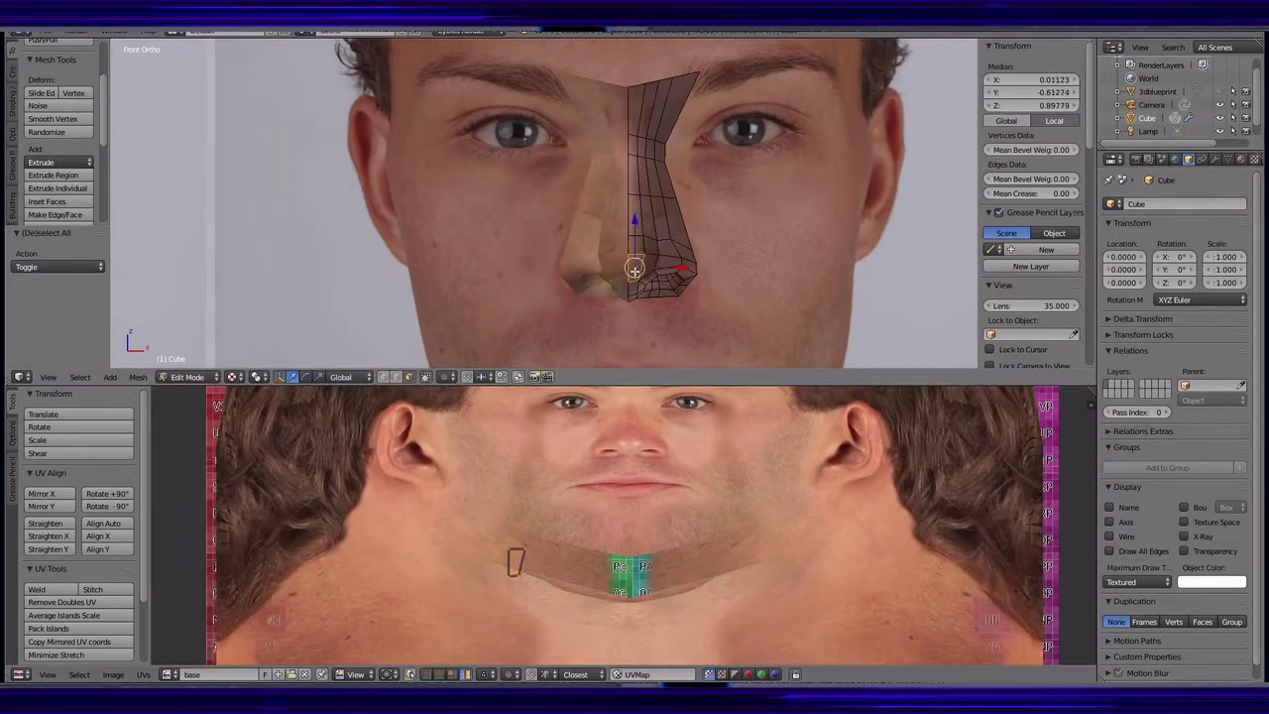
{"action": "scroll", "coordinate": [598, 527], "scroll_direction": "up", "scroll_amount": 3}
{"action": "left_click_drag", "start_coordinate": [597, 527], "coordinate": [627, 550]}
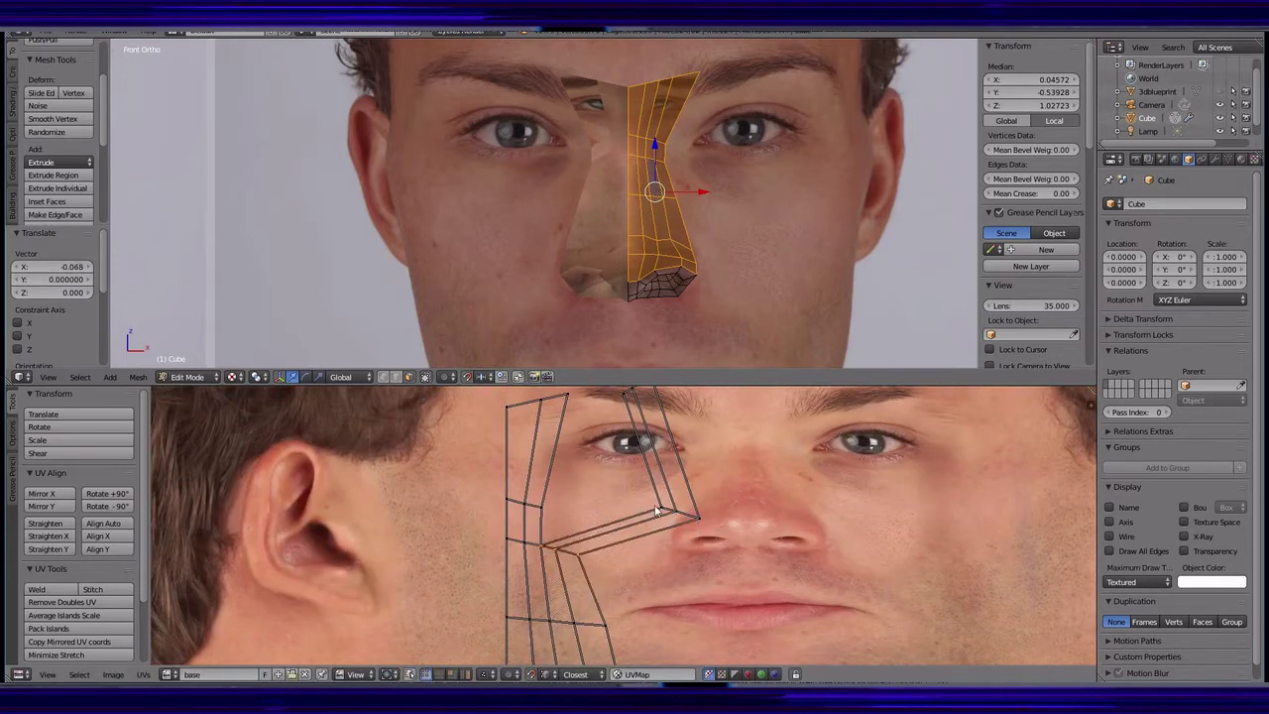
{"action": "scroll", "coordinate": [613, 575], "scroll_direction": "down", "scroll_amount": 3}
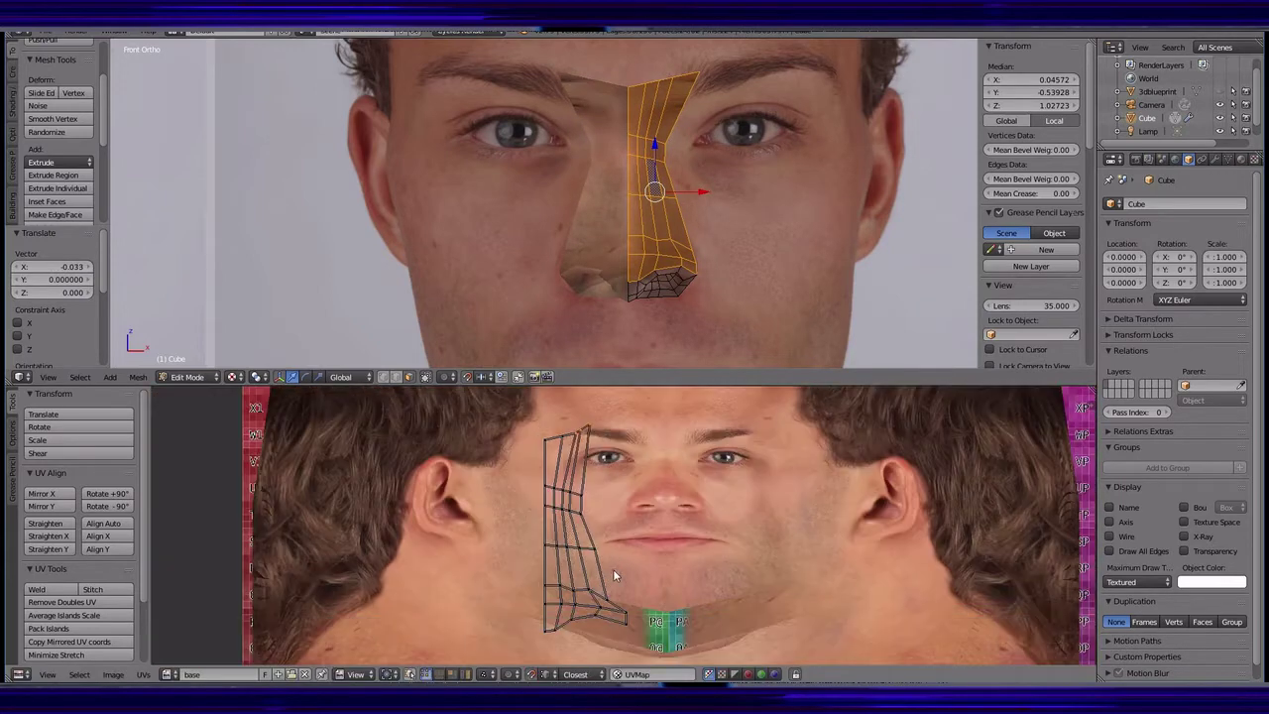
{"action": "key", "text": "ctrl+i"}
{"action": "key", "text": "ctrl+i"}
{"action": "key", "text": "ctrl+i"}
- Move the underside island beside the nose island and line up its left-edge vertices
{"action": "middle_click_drag", "start_coordinate": [654, 198], "coordinate": [692, 222]}
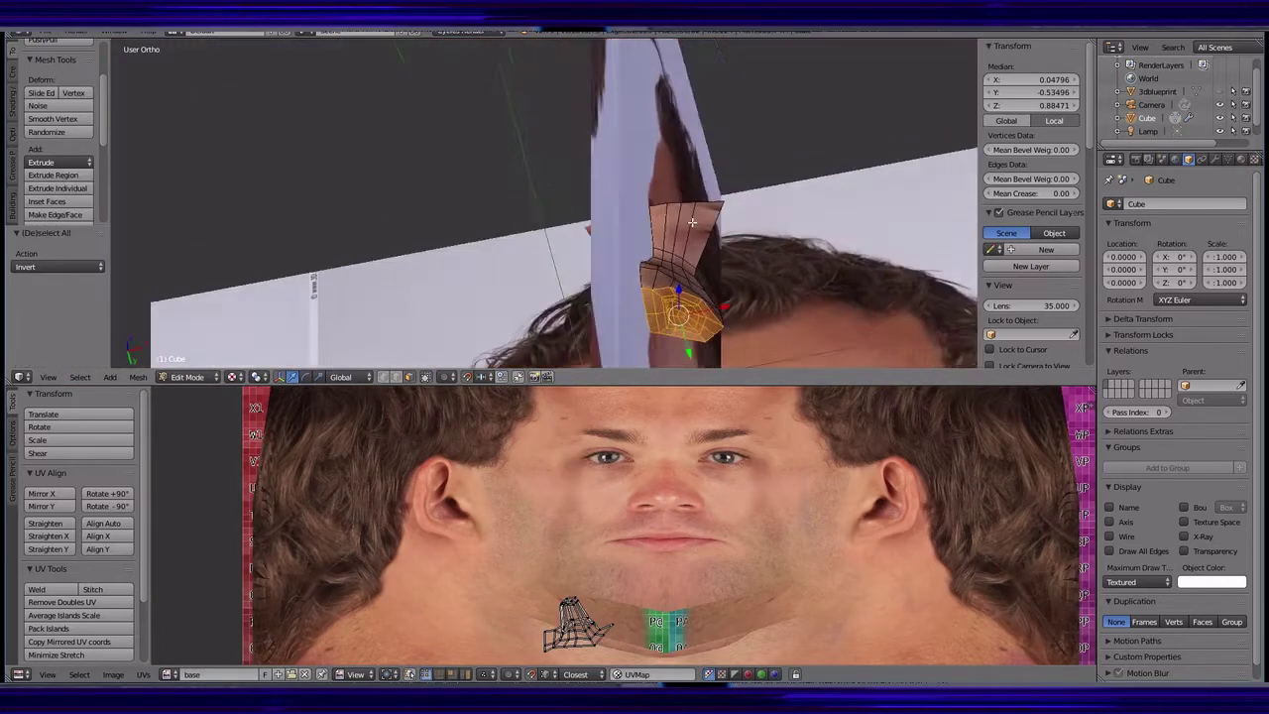
{"action": "scroll", "coordinate": [692, 222], "scroll_direction": "up", "scroll_amount": 2}
{"action": "key", "text": "a"}
{"action": "key", "text": "a"}
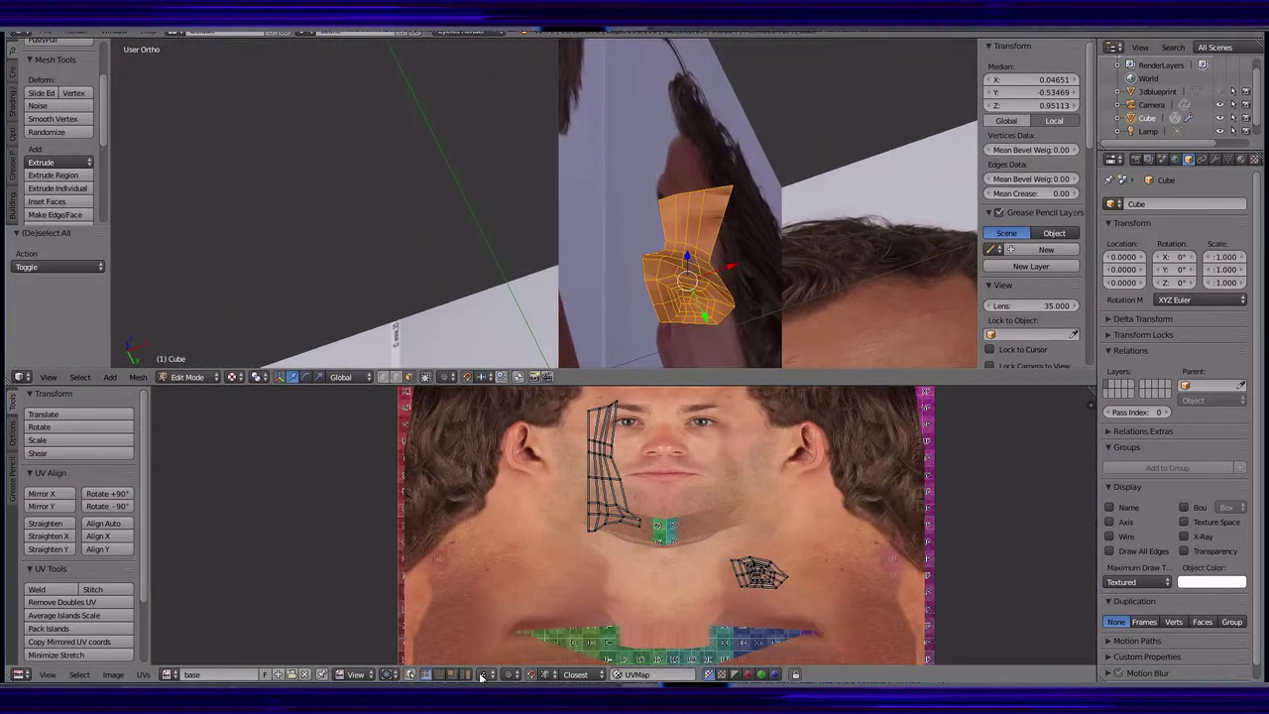
{"action": "mouse_move", "coordinate": [758, 573]}
{"action": "right_mouse_down"}
{"action": "mouse_move", "coordinate": [603, 546]}
{"action": "mouse_move", "coordinate": [552, 564]}
{"action": "right_mouse_up"}
{"action": "scroll", "coordinate": [603, 547], "scroll_direction": "up", "scroll_amount": 3}
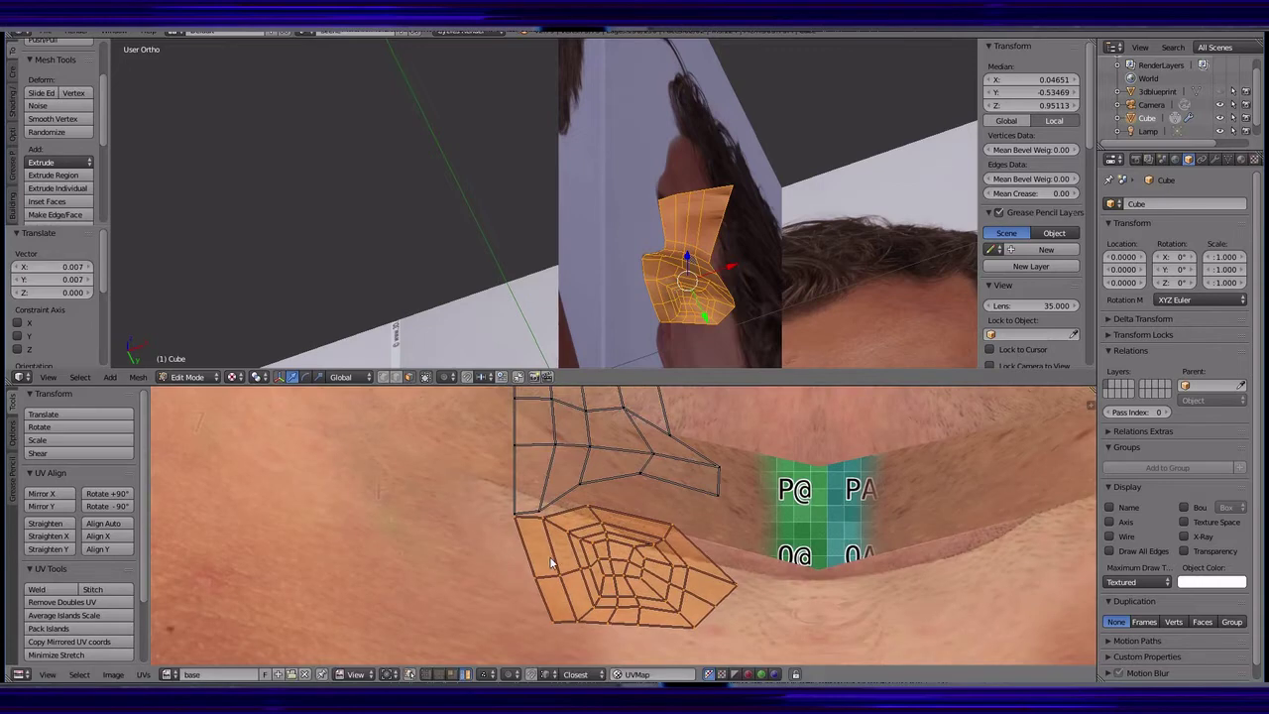
{"action": "right_click", "coordinate": [545, 605]}
{"action": "key", "text": "s"}
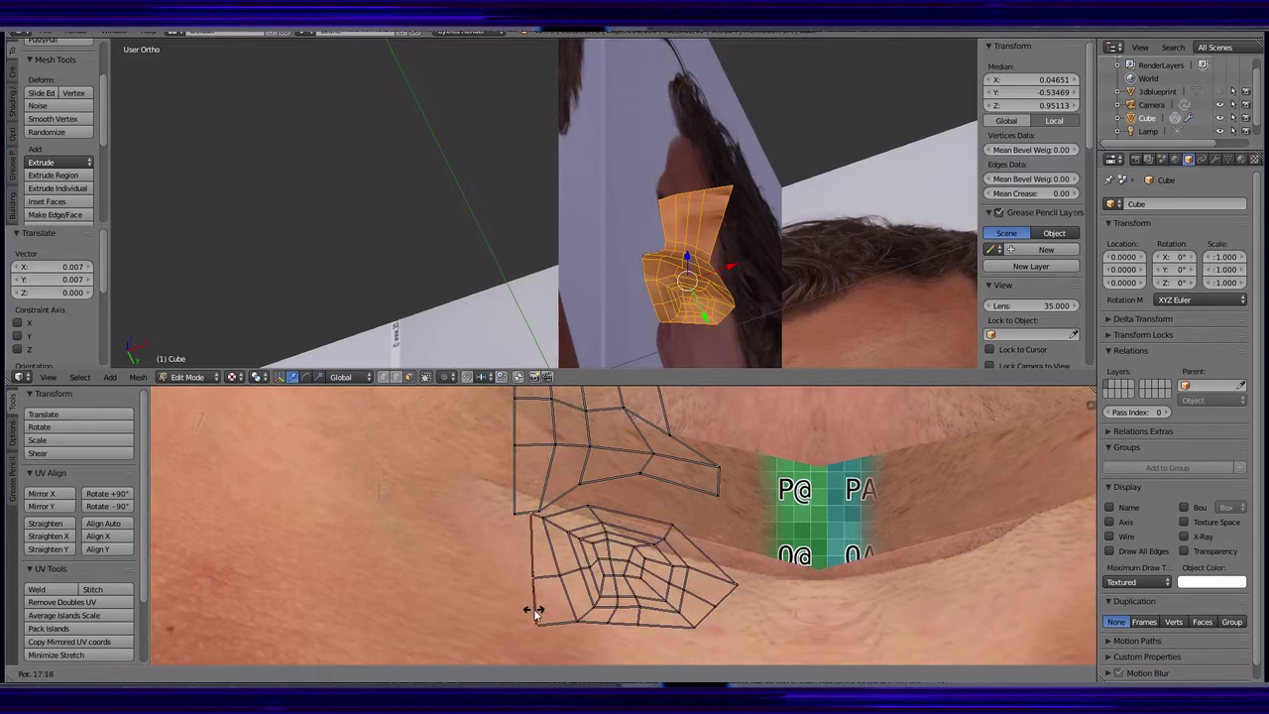
{"action": "left_click", "coordinate": [508, 522]}
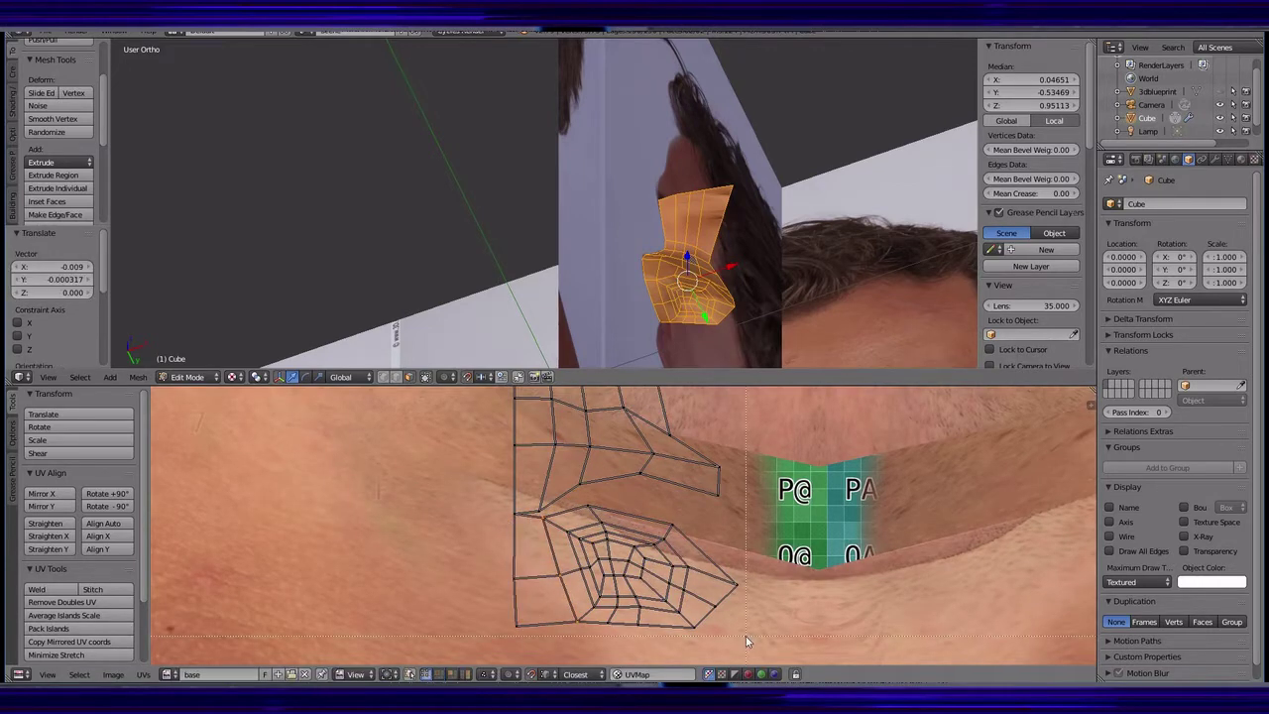
- Rotate the underside island, move it up toward the nose, and scale it to 0.4
{"action": "key", "text": "r"}
{"action": "left_click", "coordinate": [606, 511]}
{"action": "key", "text": "g"}
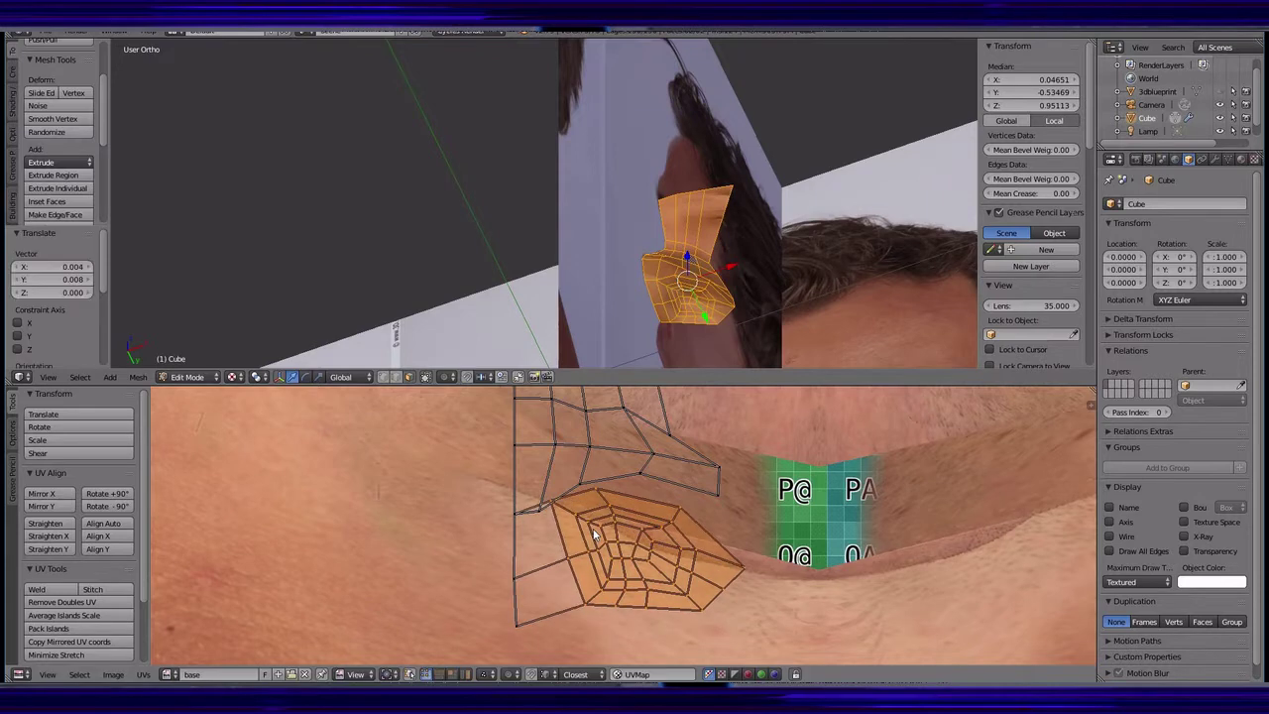
{"action": "left_click", "coordinate": [578, 535]}
{"action": "key", "text": "a"}
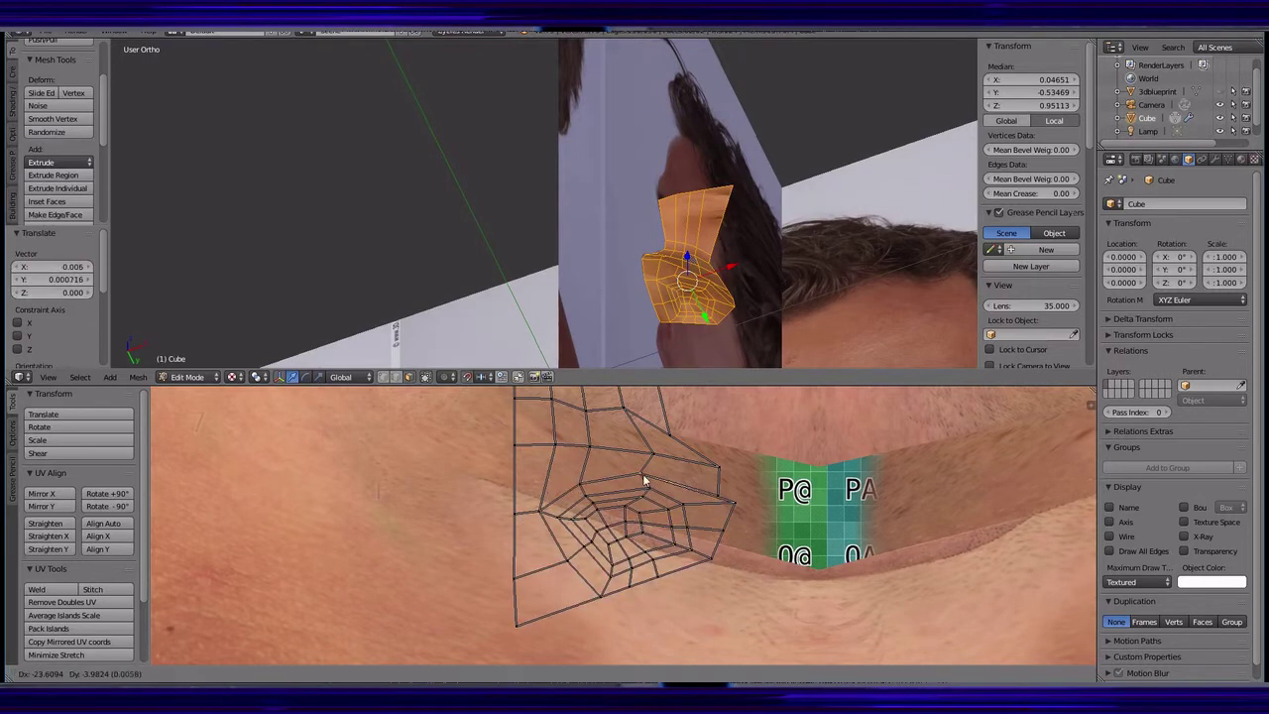
{"action": "middle_click_drag", "start_coordinate": [646, 481], "coordinate": [697, 511]}
{"action": "scroll", "coordinate": [754, 545], "scroll_direction": "down", "scroll_amount": 4}
{"action": "type", "text": "as0.4"}
{"action": "key", "text": "Return"}
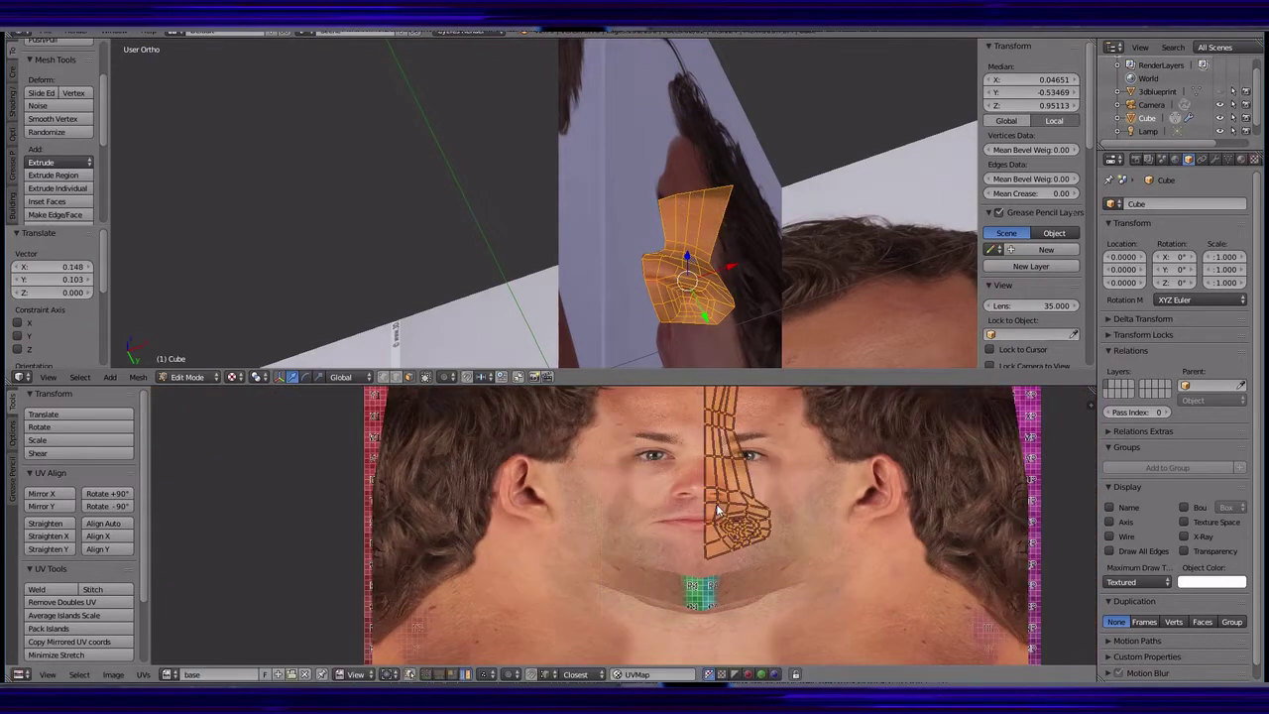
{"action": "scroll", "coordinate": [753, 545], "scroll_direction": "up", "scroll_amount": 2}
{"action": "key", "text": "g"}
{"action": "left_click", "coordinate": [711, 547]}
- Reposition the whole nose island and run Minimize Stretch to relax it
{"action": "scroll", "coordinate": [712, 547], "scroll_direction": "up", "scroll_amount": 2}
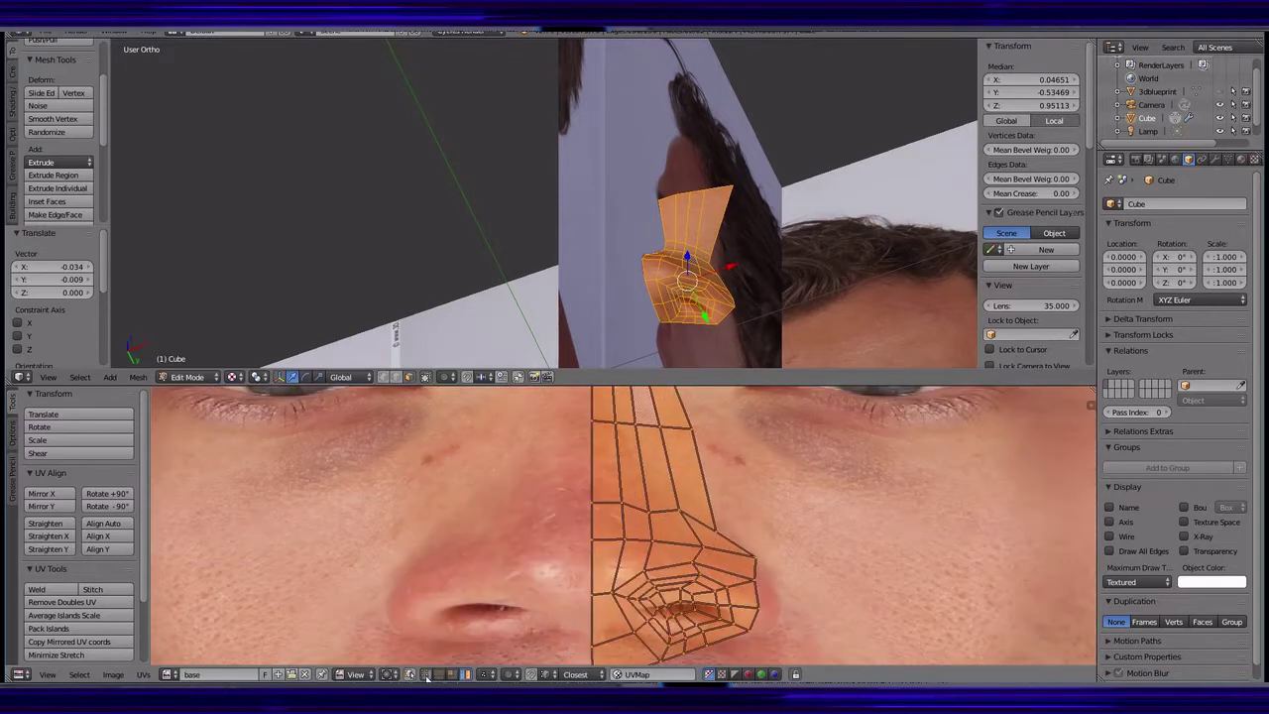
{"action": "key", "text": "a"}
{"action": "key", "text": "g"}
{"action": "left_click", "coordinate": [767, 587]}
{"action": "scroll", "coordinate": [593, 606], "scroll_direction": "down", "scroll_amount": 2}
{"action": "key", "text": "a"}
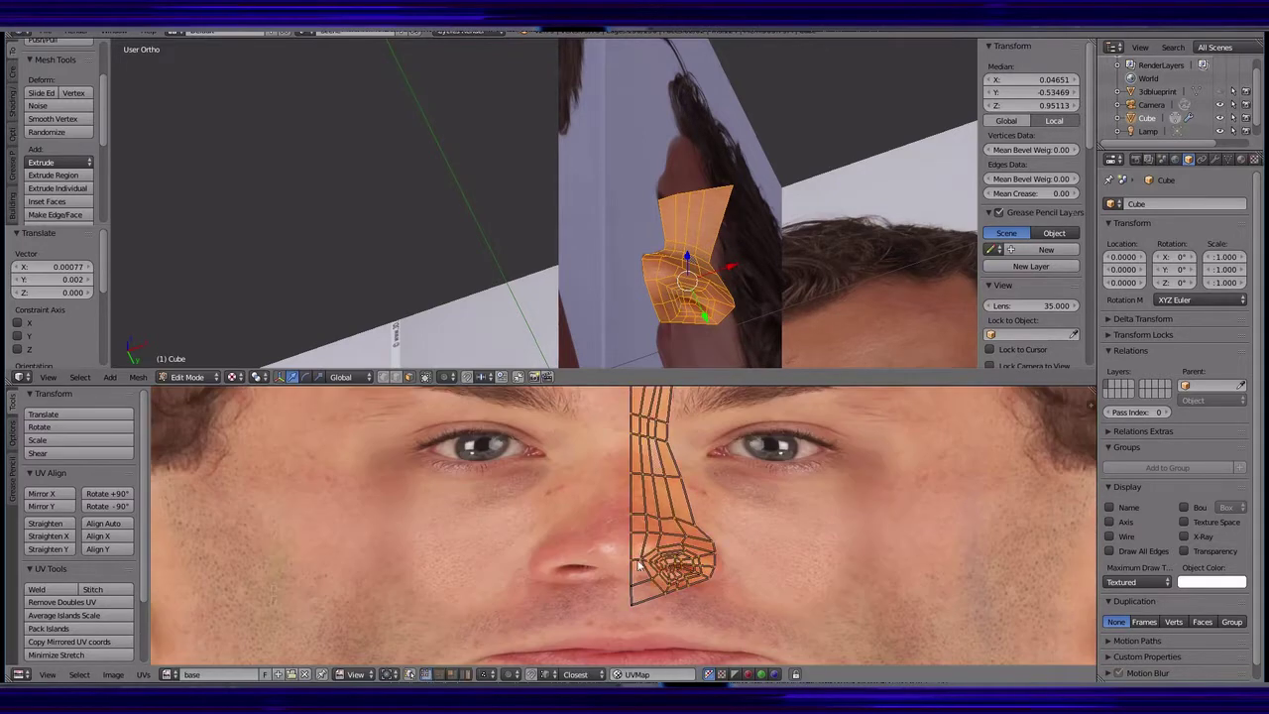
{"action": "middle_click_drag", "start_coordinate": [633, 381], "coordinate": [652, 443]}
{"action": "left_click", "coordinate": [80, 649]}
{"action": "middle_click_drag", "start_coordinate": [691, 574], "coordinate": [691, 553]}
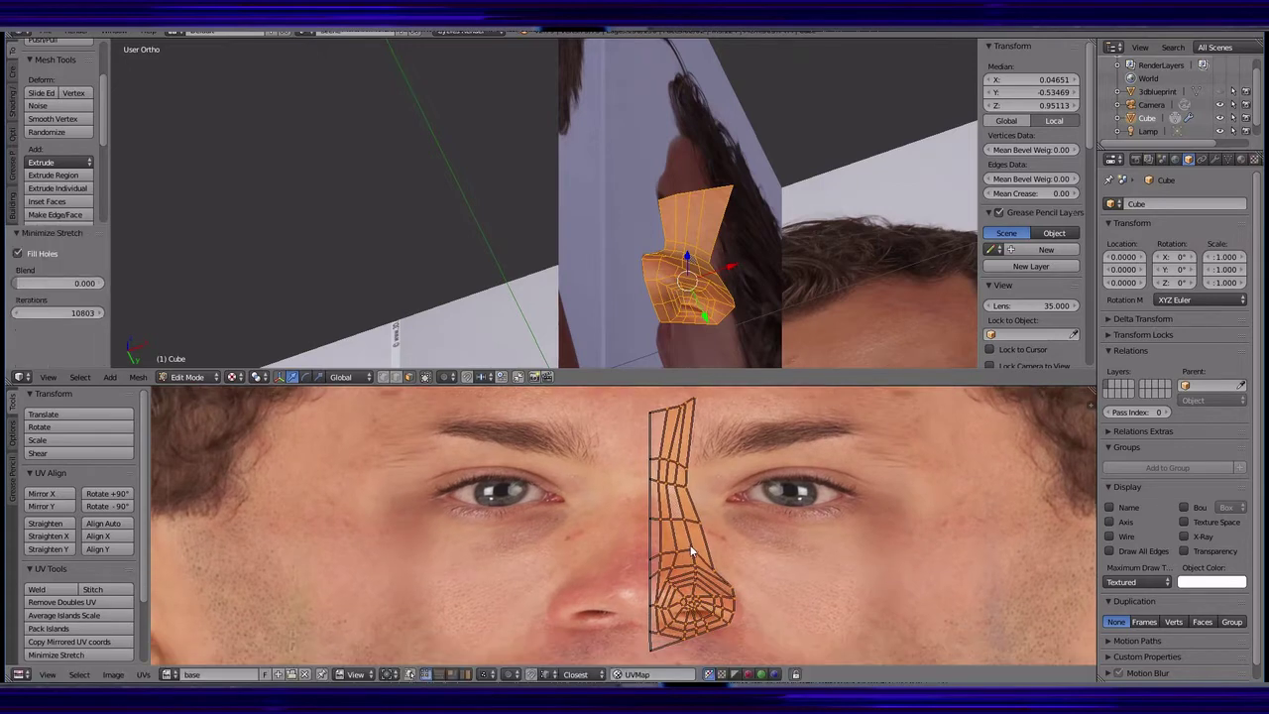
{"action": "middle_click_drag", "start_coordinate": [753, 317], "coordinate": [793, 247]}
- Rename the nose material to 'finaltexture'
{"action": "left_click", "coordinate": [1241, 158]}
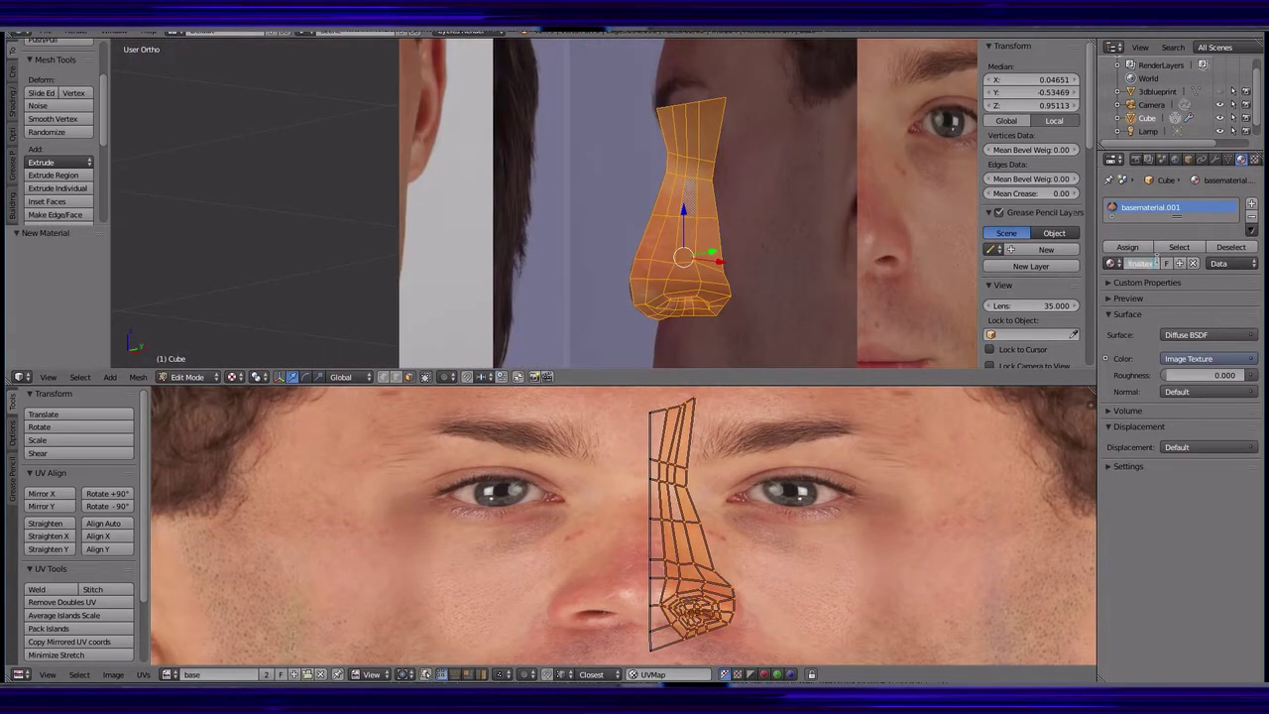
{"action": "type", "text": "finaltexture"}
{"action": "key", "text": "Return"}
{"action": "left_click", "coordinate": [18, 675]}
- Create a new blank 4096×4096 image named 'final' and enter Texture Paint mode
{"action": "left_click", "coordinate": [50, 528]}
{"action": "left_click", "coordinate": [20, 674]}
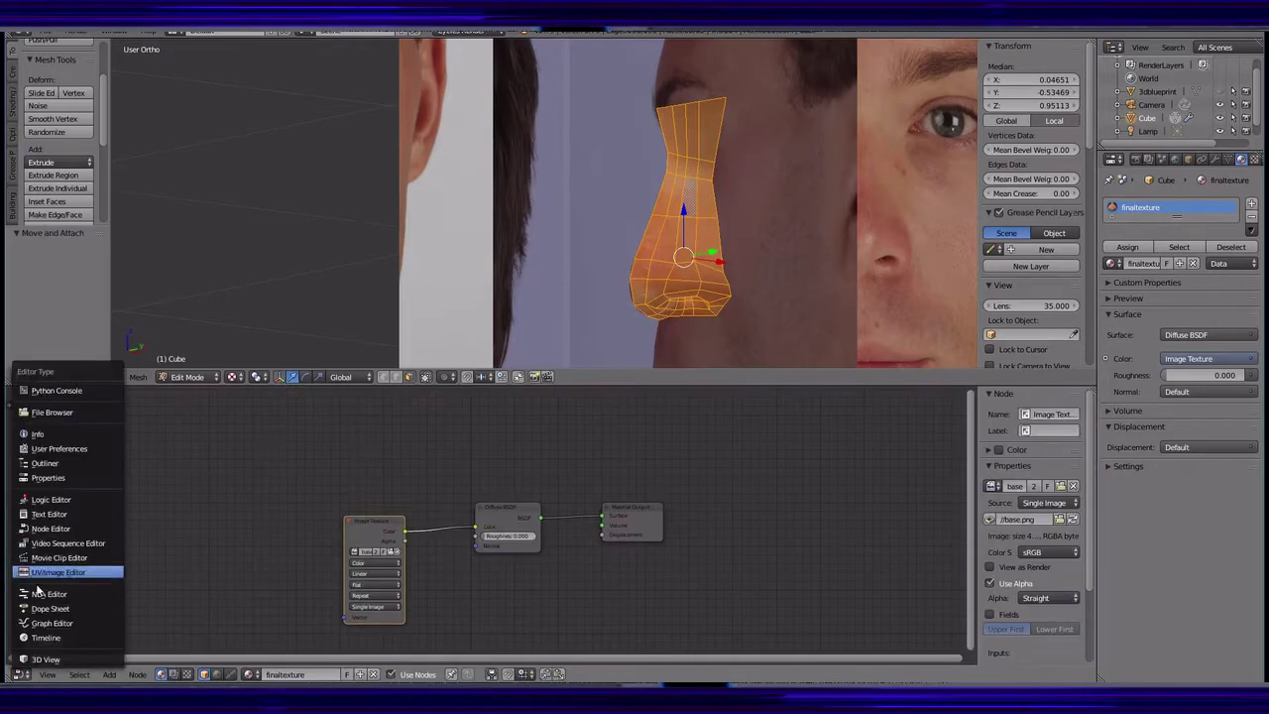
{"action": "left_click", "coordinate": [36, 574]}
{"action": "left_click", "coordinate": [364, 578]}
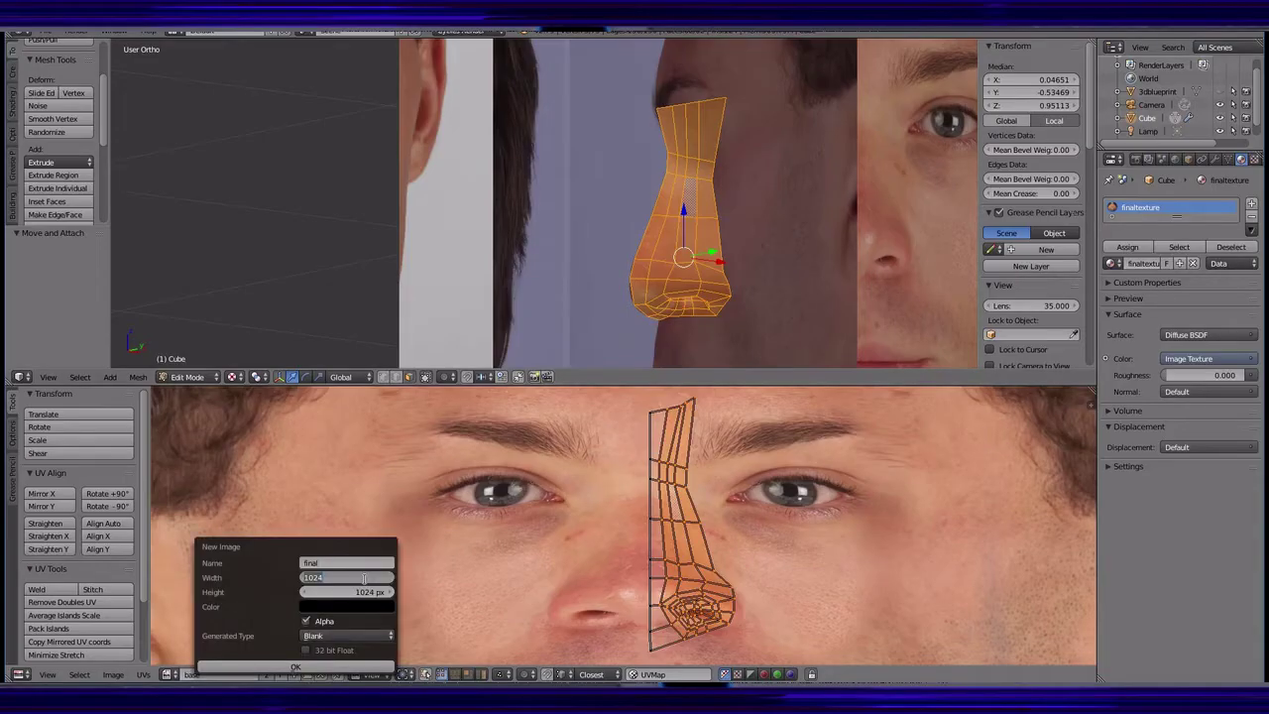
{"action": "left_click", "coordinate": [290, 667]}
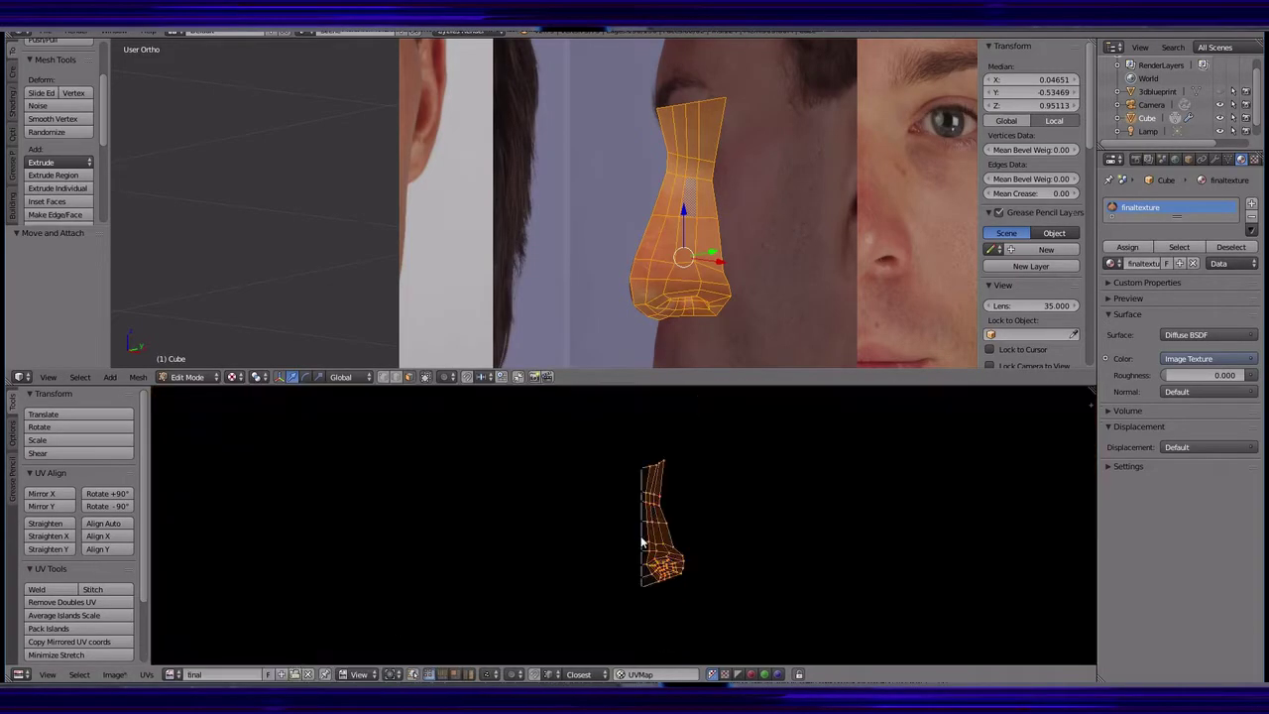
{"action": "key", "text": "shift+F3"}
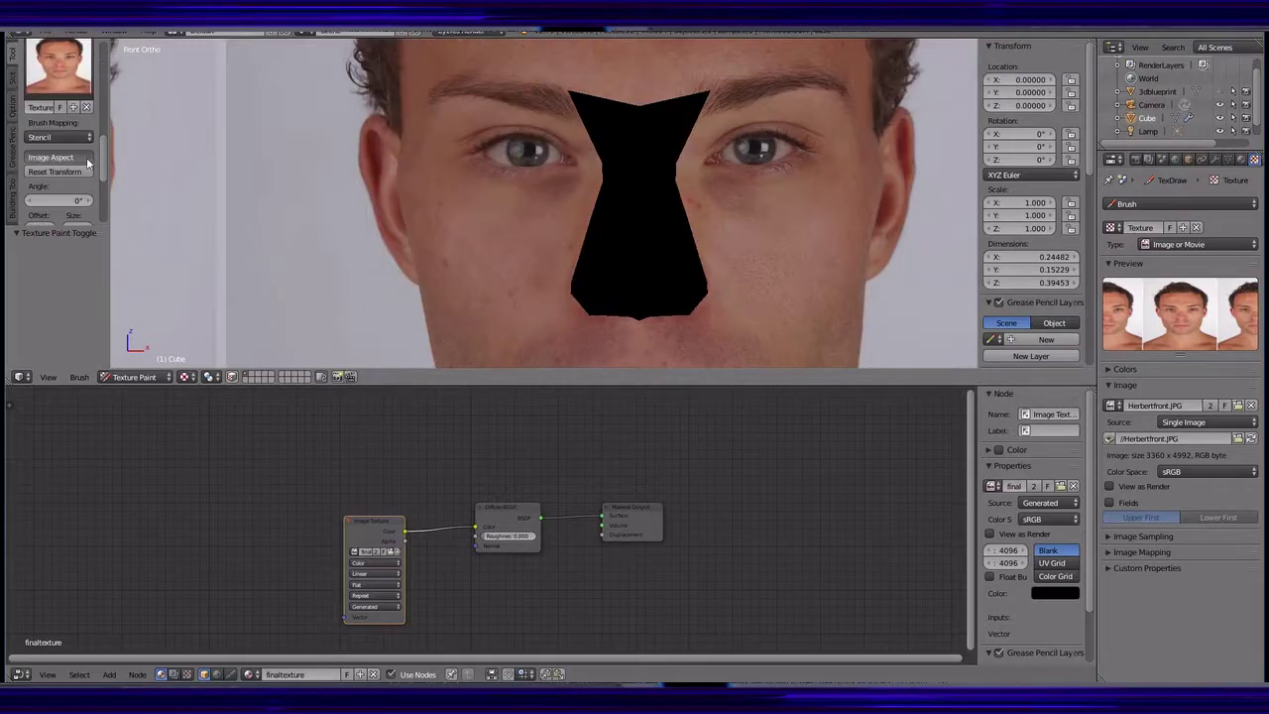
- Align the front photo stencil to the face and paint it onto the nose
{"action": "left_click", "coordinate": [87, 161]}
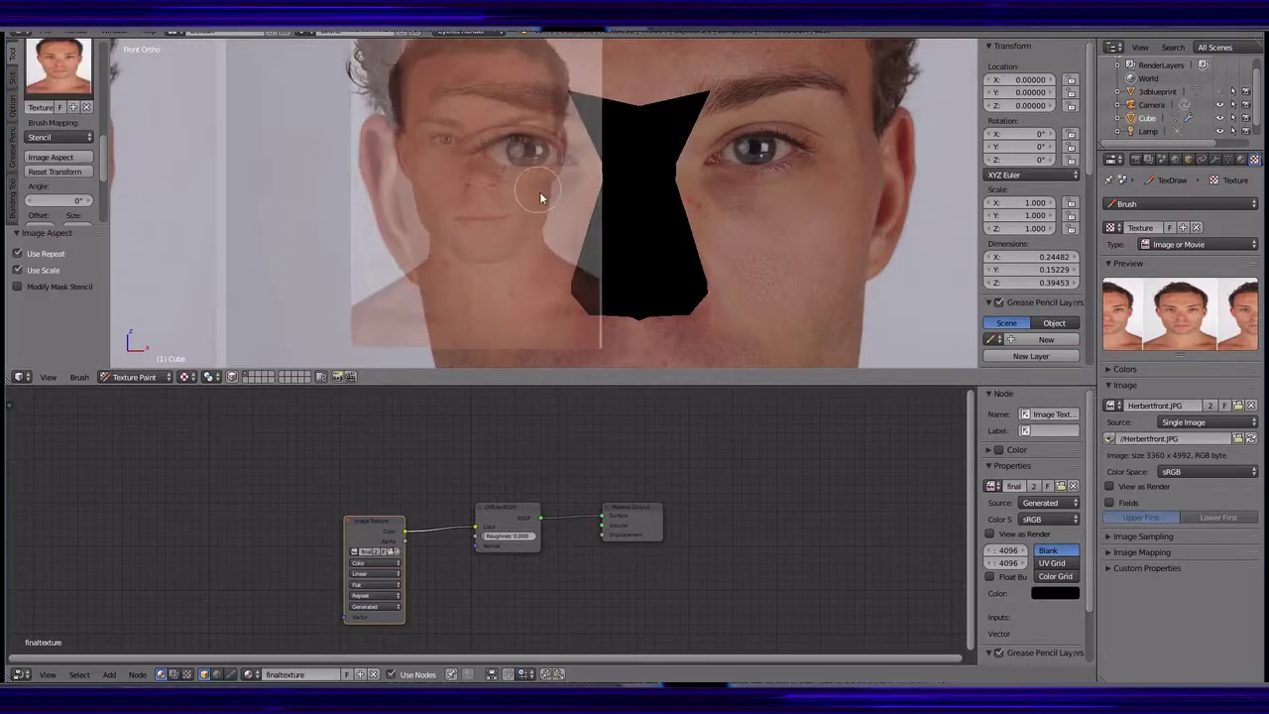
{"action": "right_click_drag", "start_coordinate": [538, 192], "coordinate": [788, 303]}
{"action": "left_click_drag", "start_coordinate": [667, 287], "coordinate": [679, 253]}
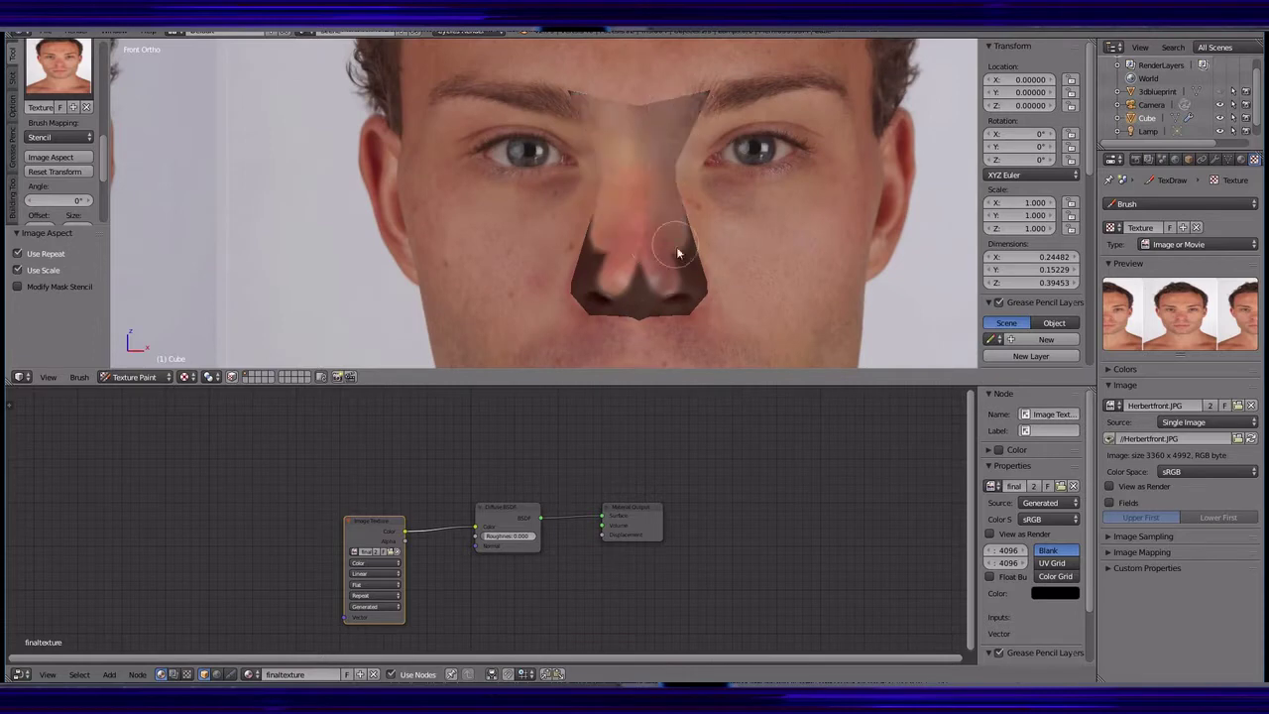
- In right side view, align the side photo stencil to the profile, then return to Edit Mode
{"action": "key", "text": "KP_3"}
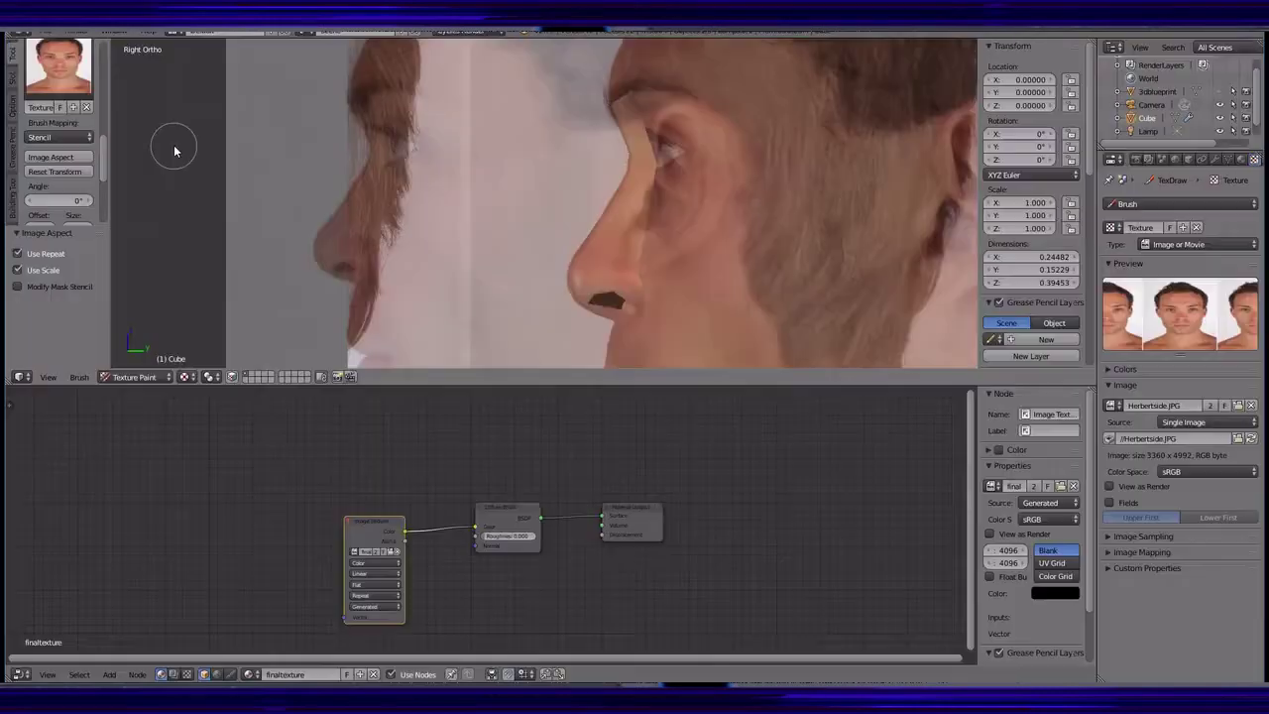
{"action": "right_click_drag", "start_coordinate": [173, 145], "coordinate": [312, 235]}
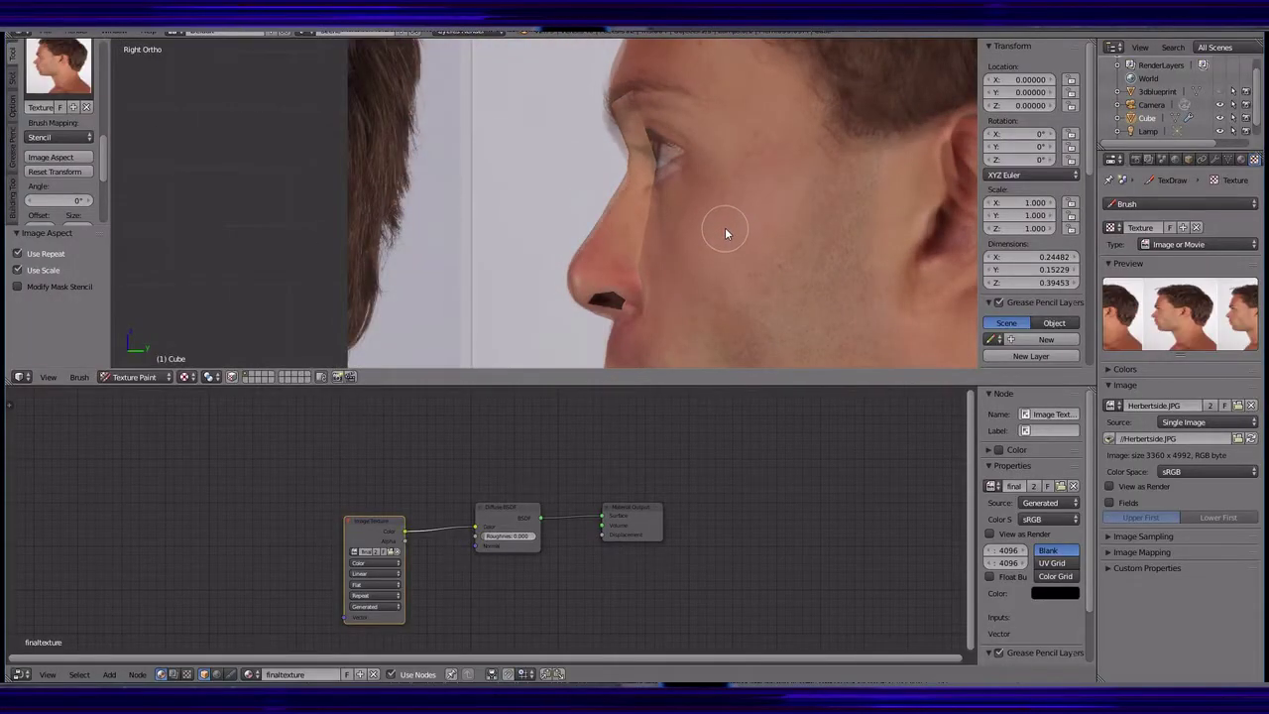
{"action": "right_click_drag", "start_coordinate": [724, 228], "coordinate": [731, 217]}
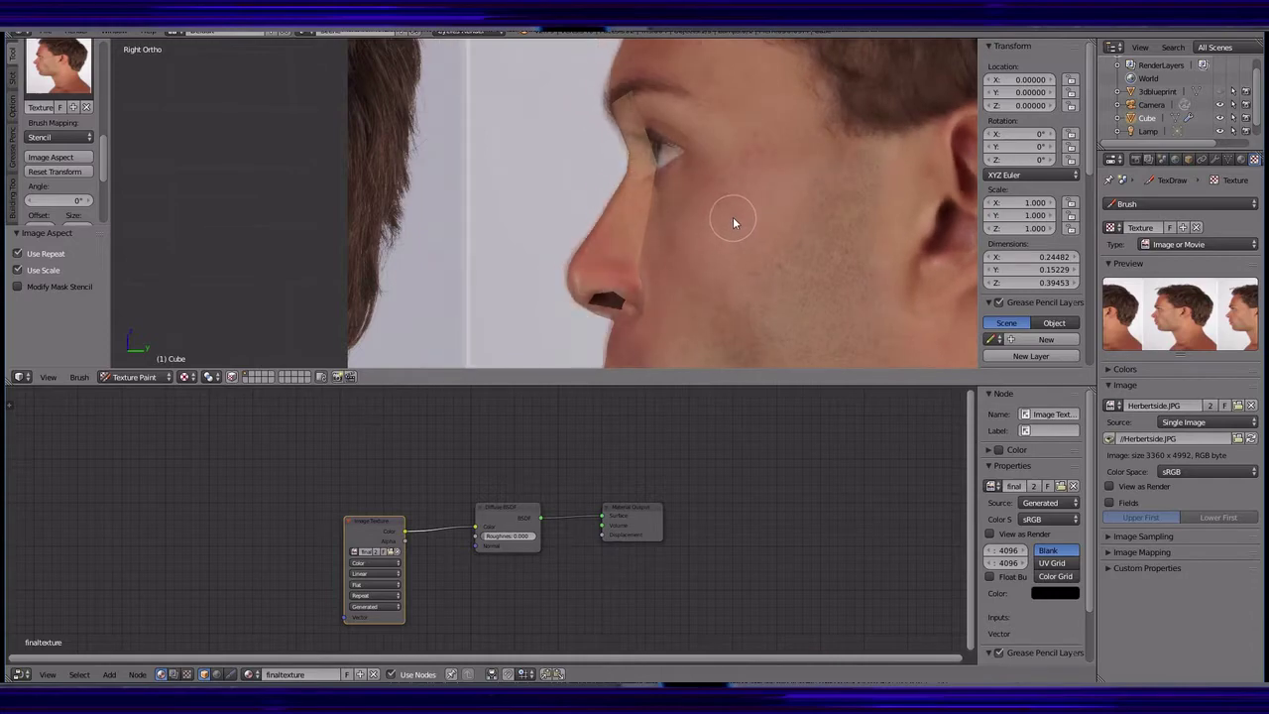
{"action": "key", "text": "Tab"}
{"action": "mouse_move", "coordinate": [759, 225]}
{"action": "middle_mouse_down"}
{"action": "mouse_move", "coordinate": [670, 231]}
{"action": "mouse_move", "coordinate": [699, 226]}
{"action": "middle_mouse_up"}
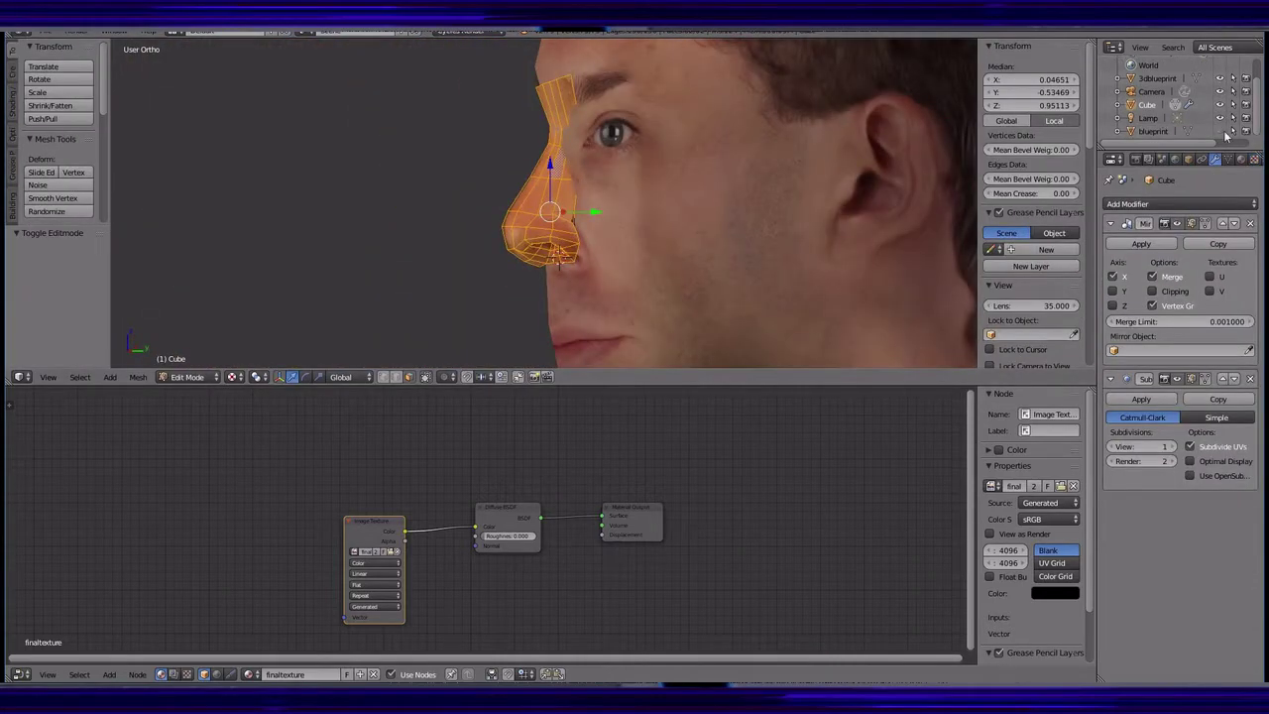
- Add a UV sphere for the eyeball and delete its centre faces to open a pupil hole
{"action": "key", "text": "KP_1"}
{"action": "key", "text": "Tab"}
{"action": "left_click", "coordinate": [140, 377]}
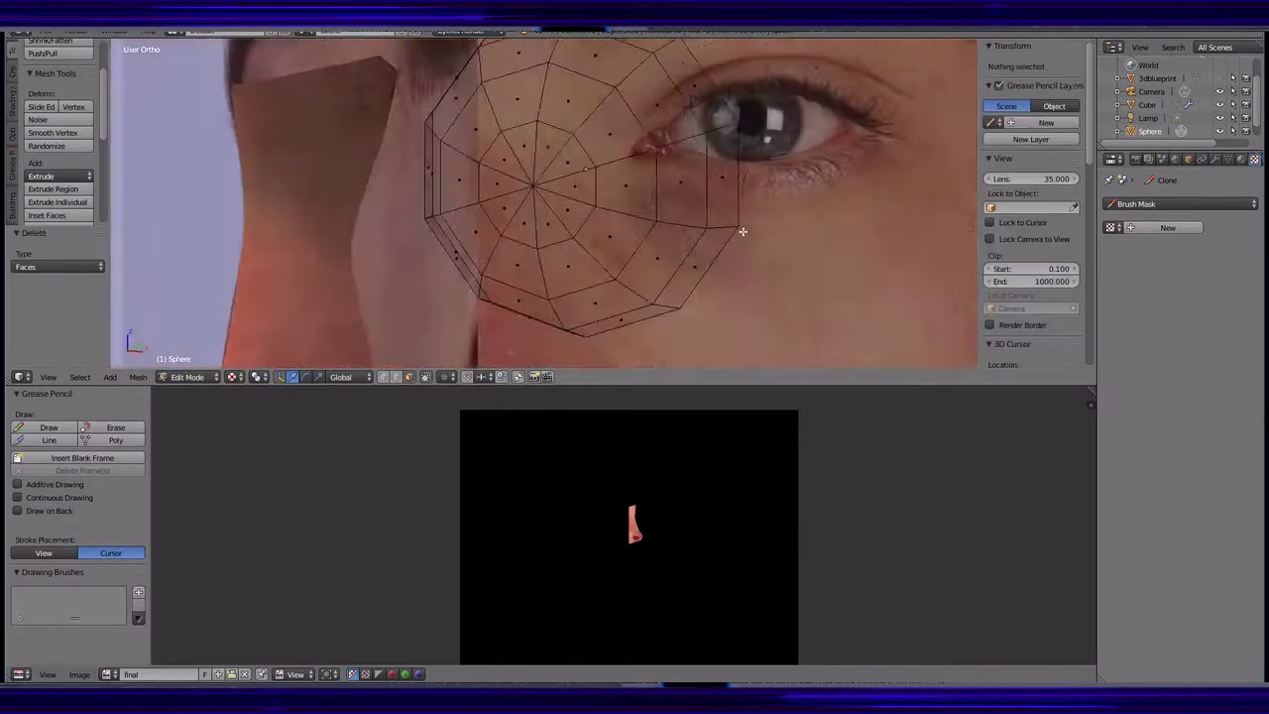
{"action": "key", "text": "KP_1"}
{"action": "right_click", "coordinate": [552, 227]}
{"action": "key", "text": "ctrl+KP_Add"}
{"action": "key", "text": "x"}
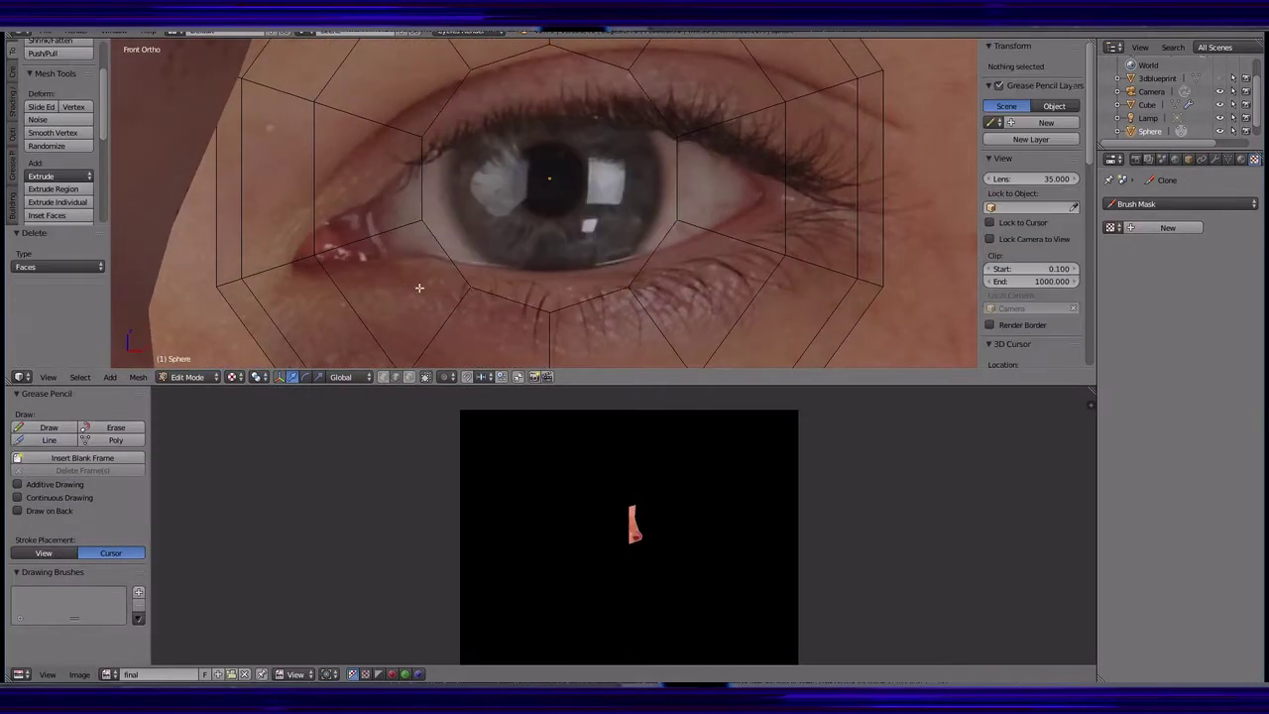
- Scale the hole's boundary loop down to 0.297
{"action": "left_click", "coordinate": [446, 255], "text": "alt"}
{"action": "key", "text": "s"}
{"action": "left_click", "coordinate": [515, 228]}
{"action": "middle_click_drag", "start_coordinate": [594, 248], "coordinate": [694, 198]}
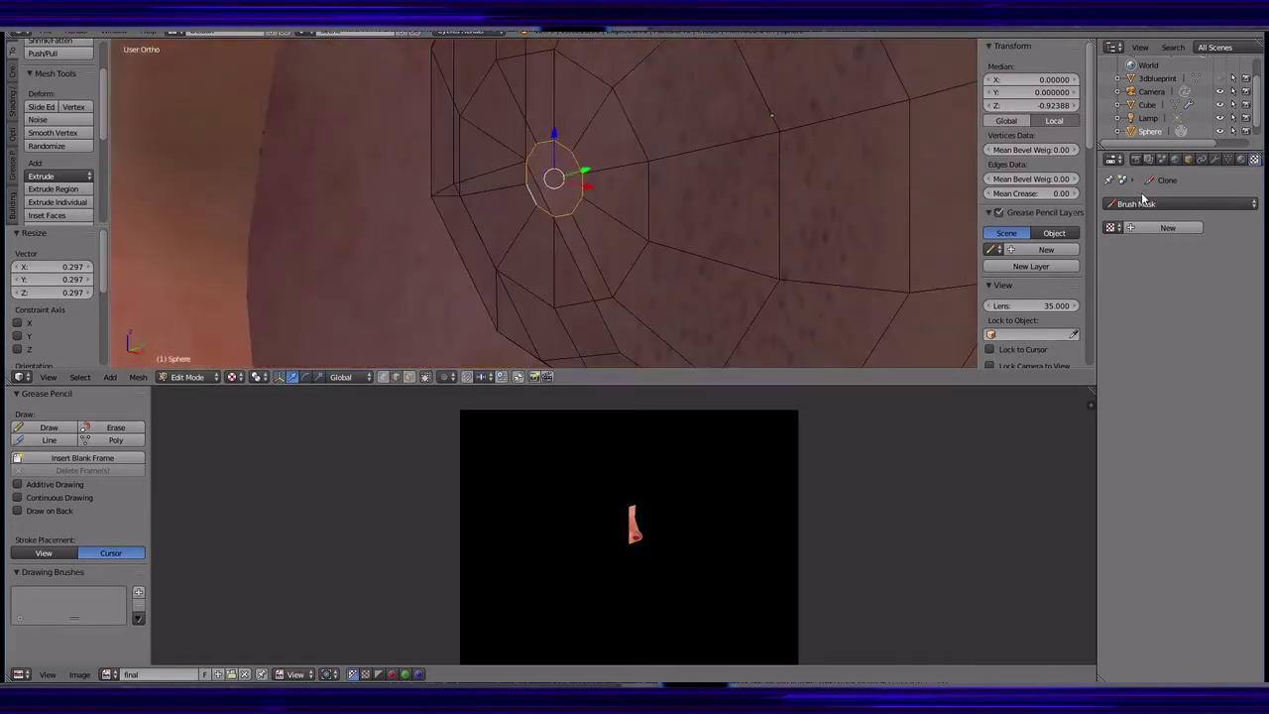
- Display the sphere as wireframe and move the loop along Y in side view
{"action": "left_click", "coordinate": [1188, 159]}
{"action": "key", "text": "z"}
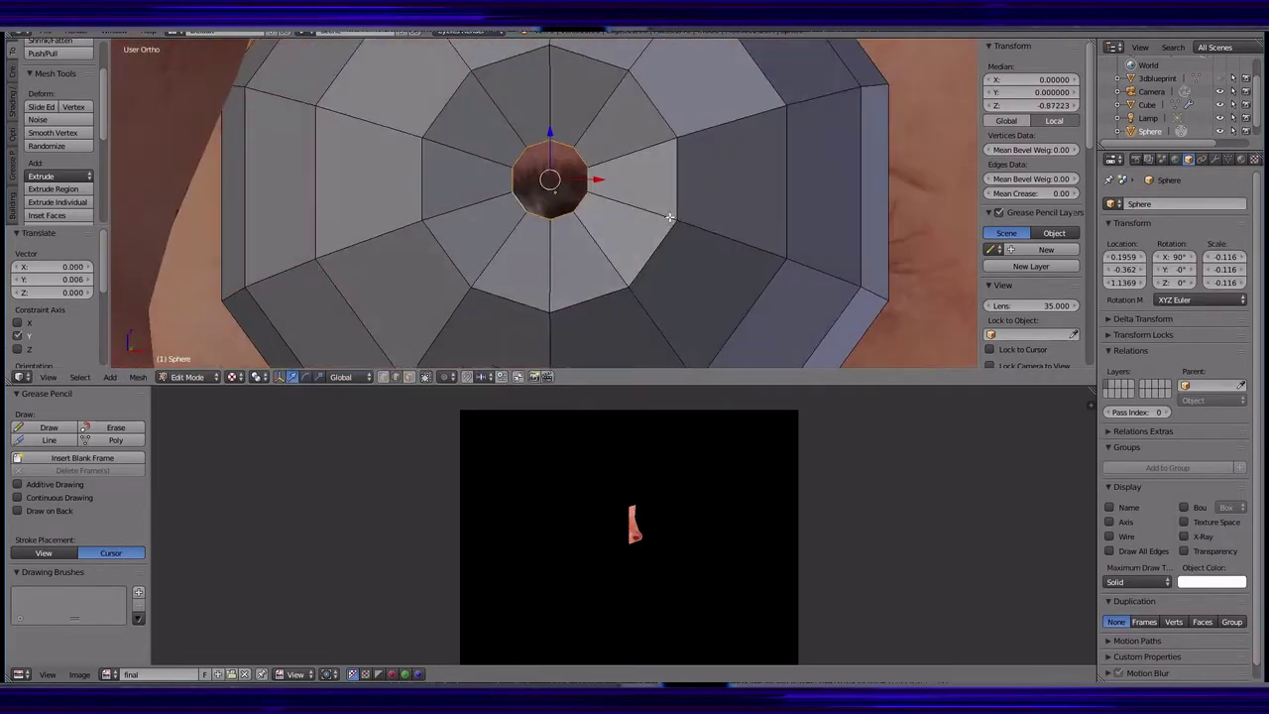
{"action": "left_click", "coordinate": [1138, 582]}
{"action": "left_click", "coordinate": [1091, 535]}
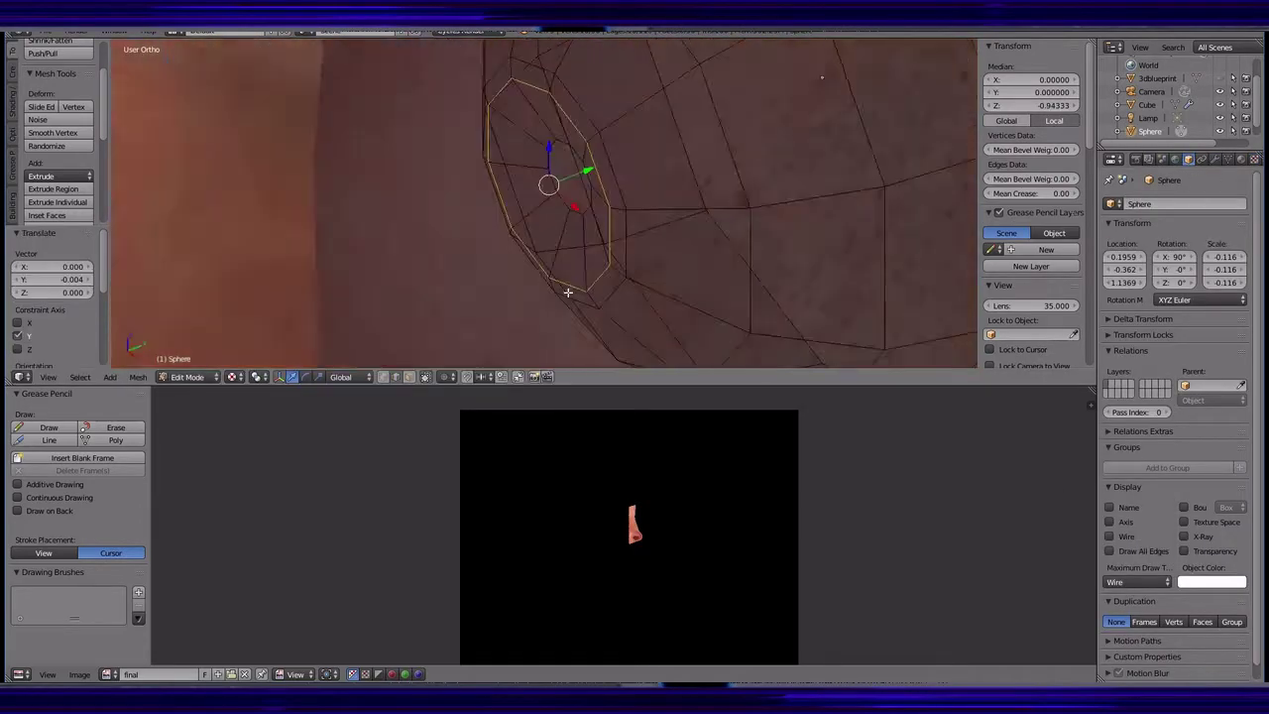
{"action": "key", "text": "KP_3"}
{"action": "key", "text": "g"}
{"action": "key", "text": "y"}
{"action": "left_click", "coordinate": [555, 238]}
- In front view, assign basematerial to the sphere and show the base image for UV editing
{"action": "key", "text": "KP_1"}
{"action": "left_click", "coordinate": [1254, 160]}
{"action": "left_click", "coordinate": [1131, 263]}
{"action": "left_click", "coordinate": [1036, 287]}
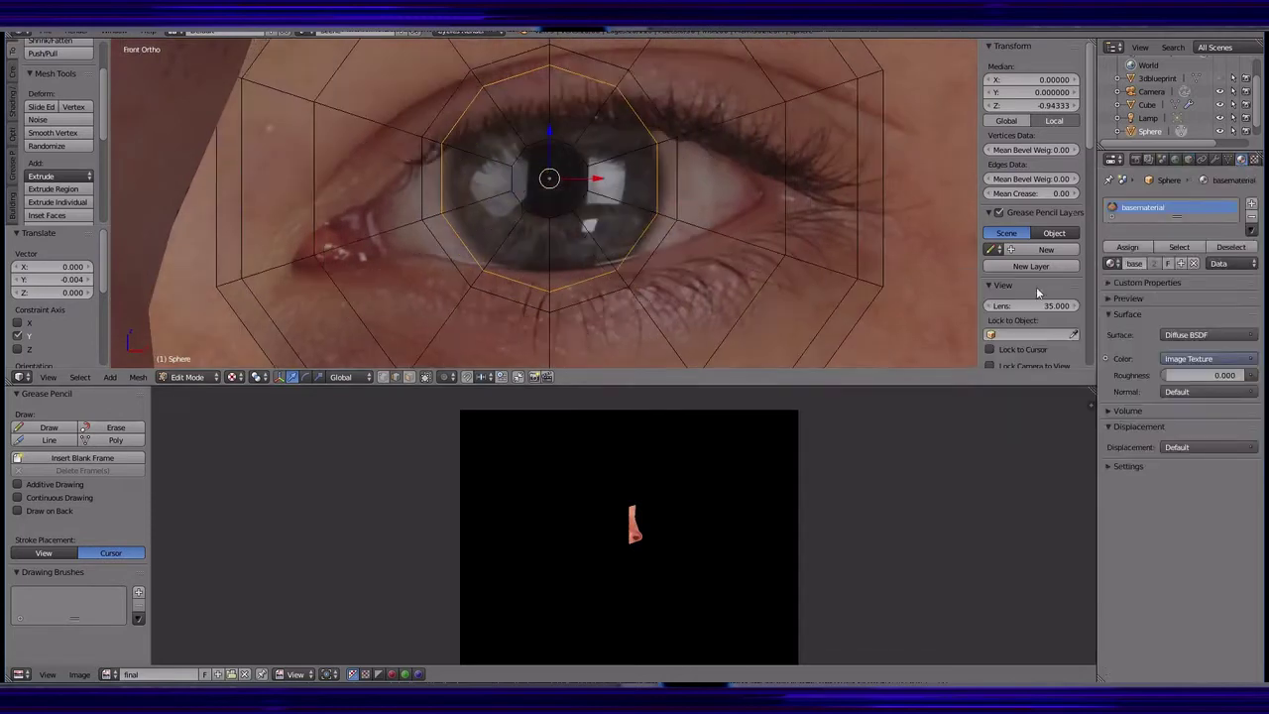
{"action": "left_click", "coordinate": [107, 674]}
{"action": "left_click", "coordinate": [139, 525]}
{"action": "scroll", "coordinate": [586, 297], "scroll_direction": "down", "scroll_amount": 3}
- Project the eye mesh's UVs from the front view onto the final image
{"action": "key", "text": "a"}
{"action": "key", "text": "u"}
{"action": "left_click", "coordinate": [585, 343]}
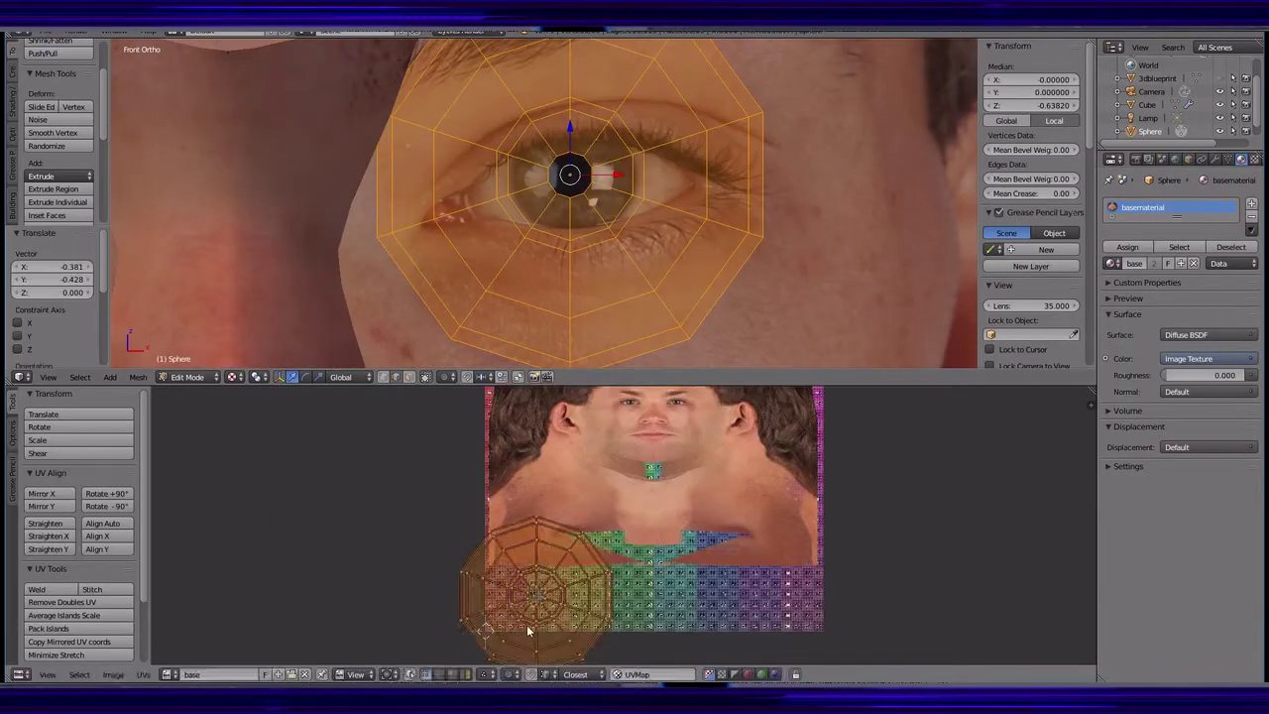
{"action": "left_click", "coordinate": [107, 674]}
{"action": "left_click", "coordinate": [228, 541]}
- Give the eye sphere the finaltexture material and a Subdivision Surface modifier
{"action": "left_click", "coordinate": [1113, 262]}
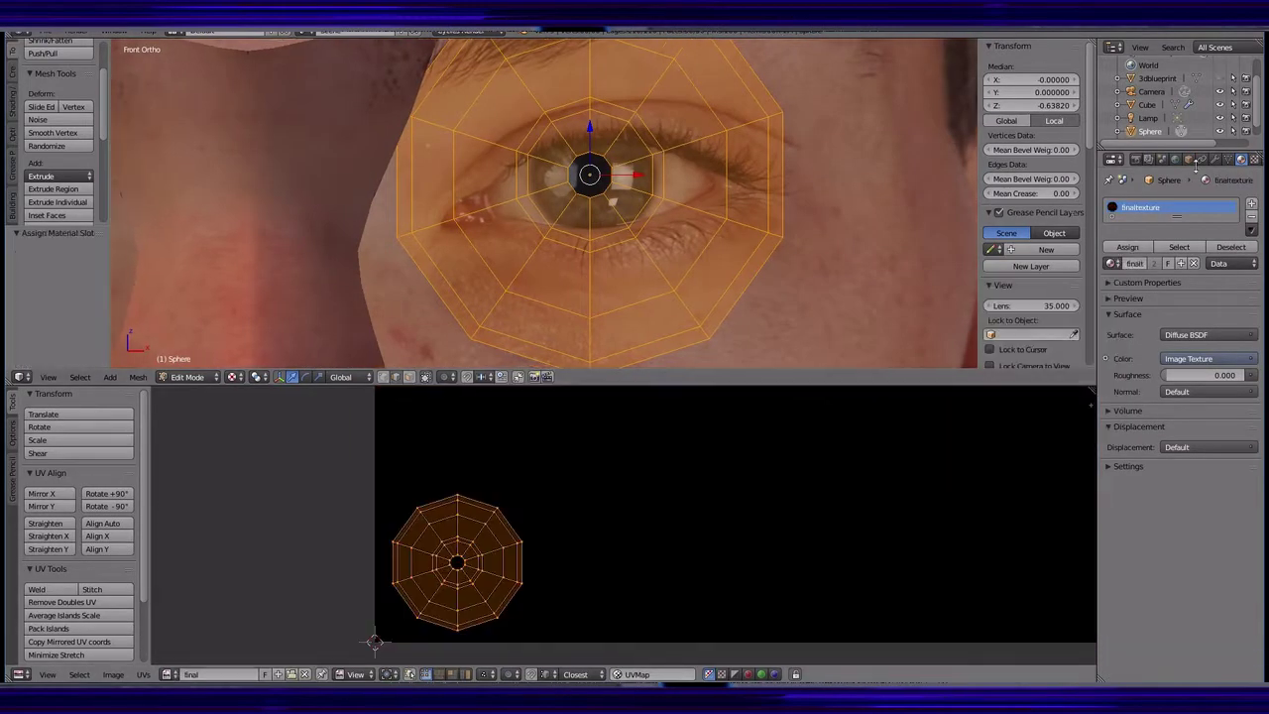
{"action": "left_click", "coordinate": [1215, 158]}
{"action": "left_click", "coordinate": [1180, 204]}
{"action": "left_click", "coordinate": [1000, 436]}
- Stencil-paint the front face photo's eye onto the sphere, then return to Object Mode
{"action": "key", "text": "Tab"}
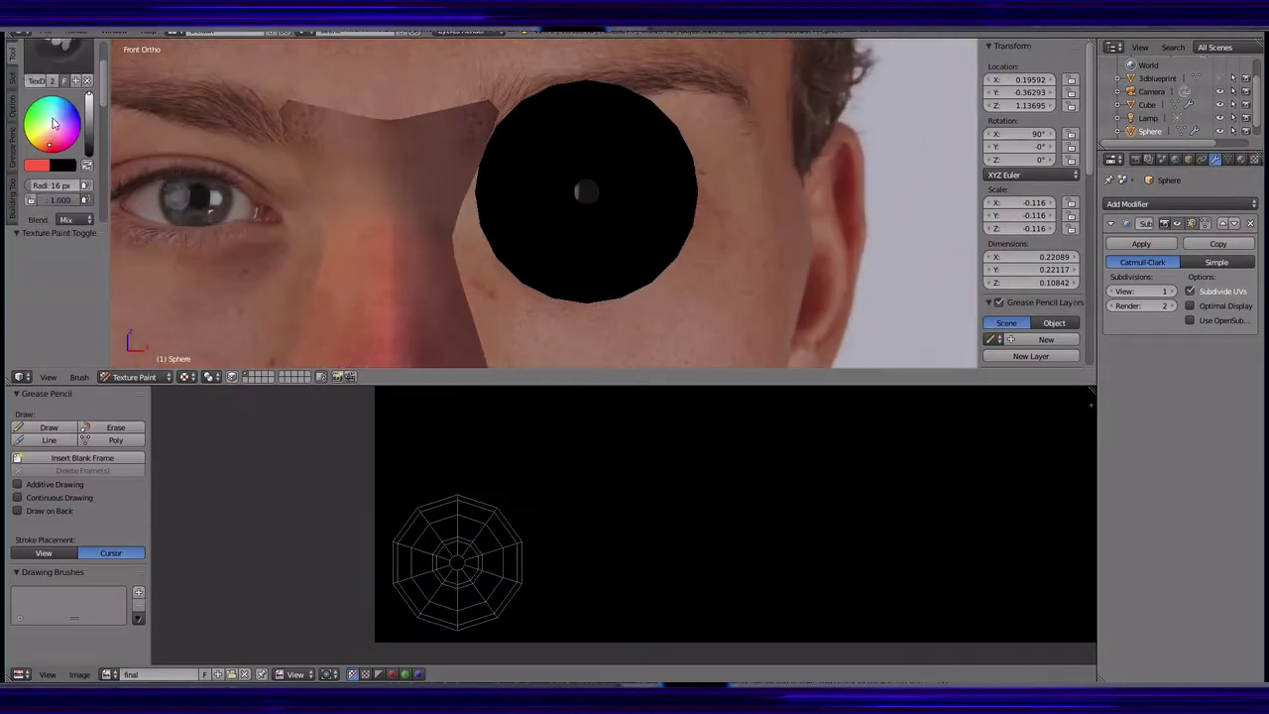
{"action": "left_click", "coordinate": [109, 179]}
{"action": "left_click", "coordinate": [59, 198]}
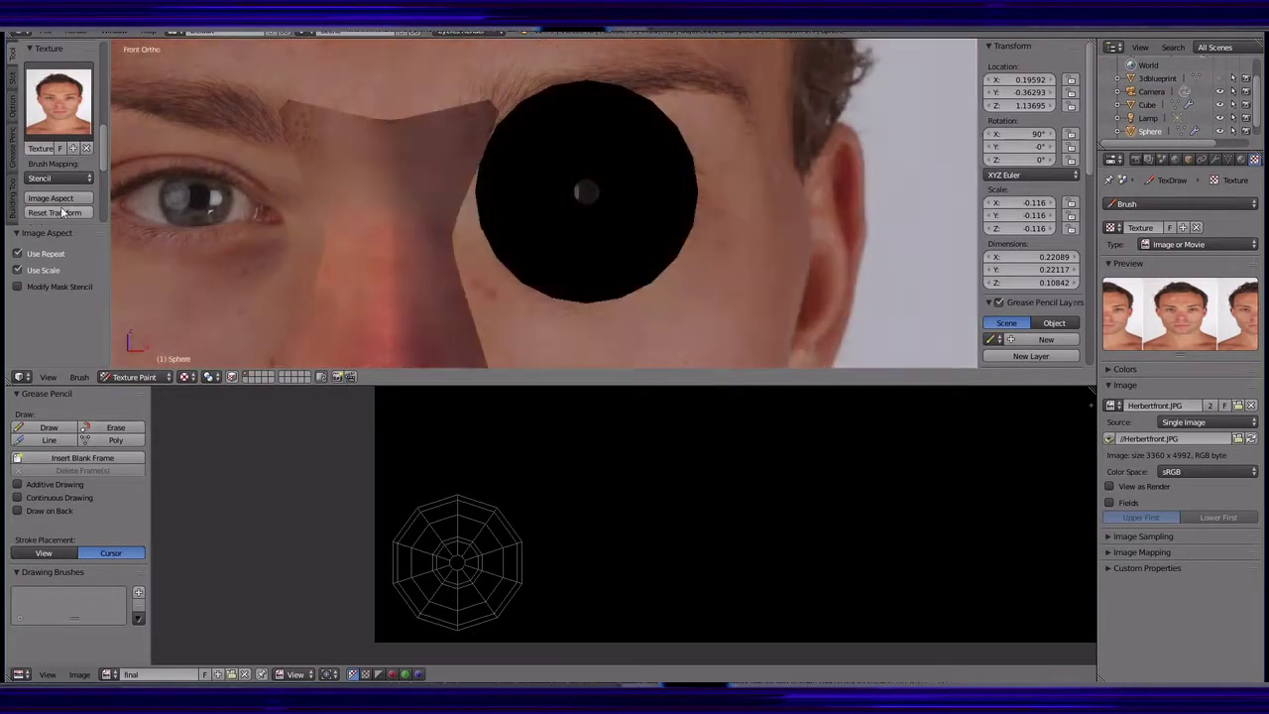
{"action": "left_click", "coordinate": [62, 212]}
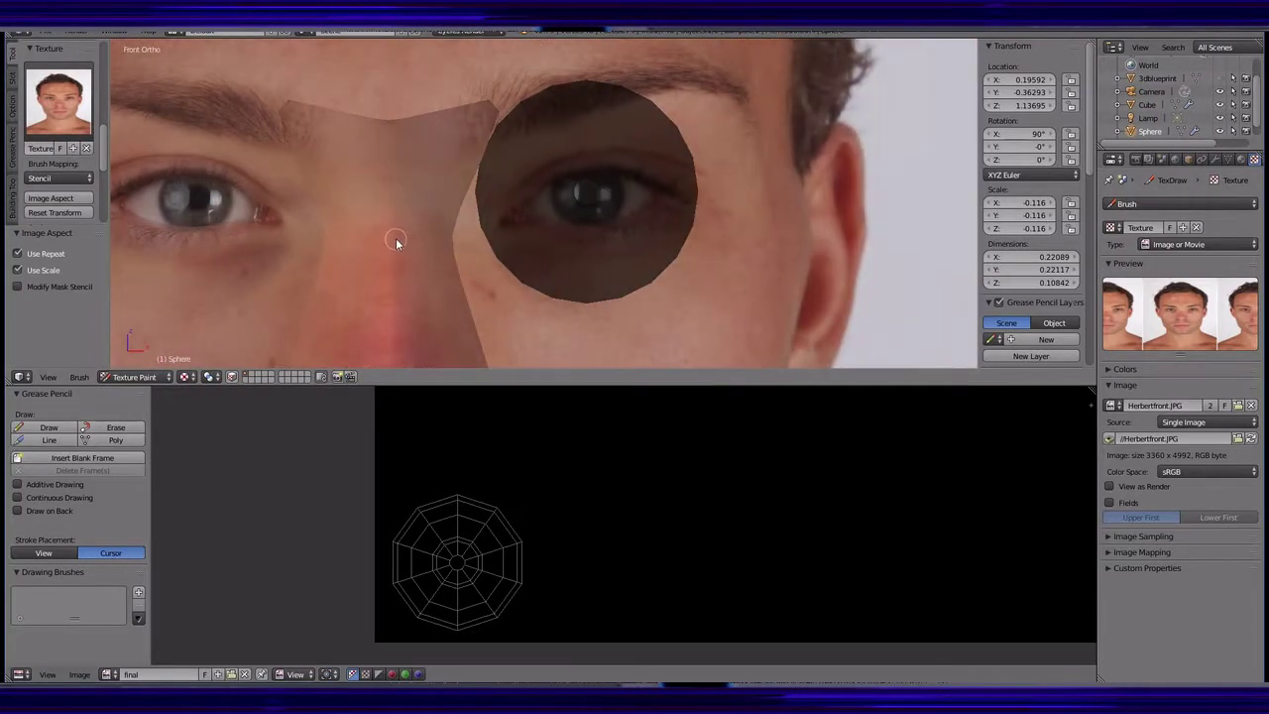
{"action": "left_click_drag", "start_coordinate": [568, 179], "coordinate": [556, 194]}
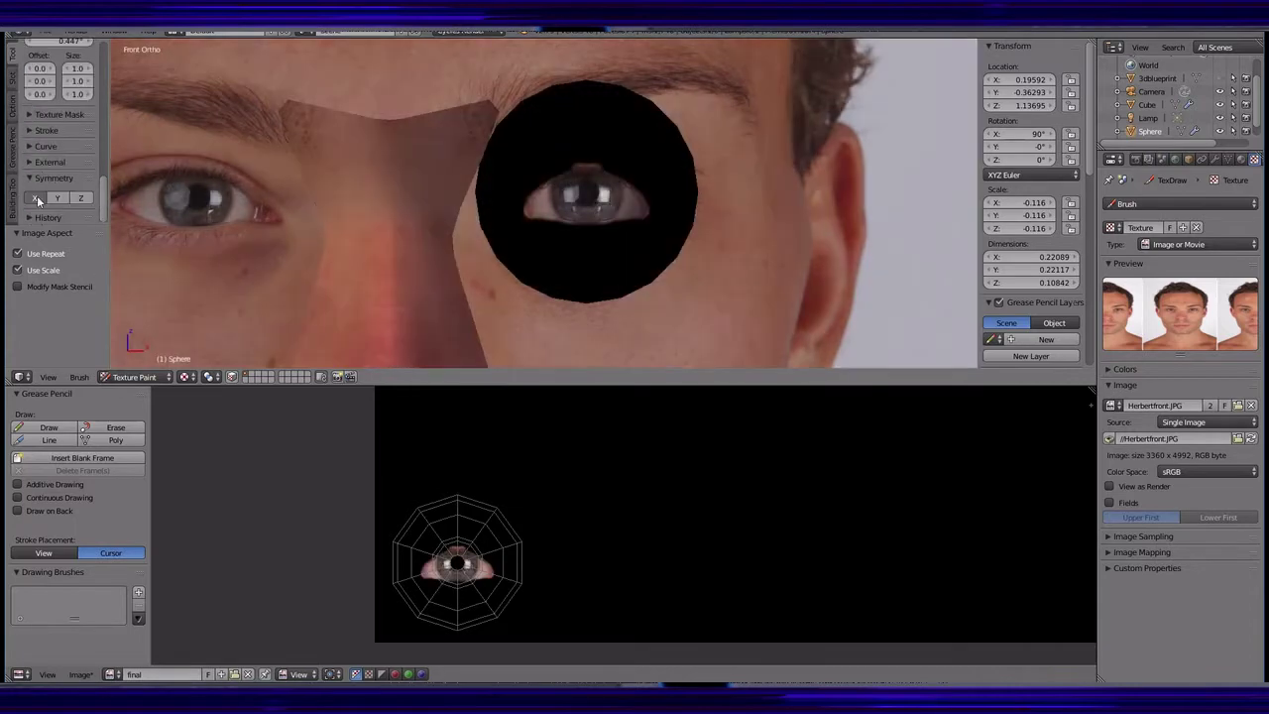
{"action": "scroll", "coordinate": [37, 195], "scroll_direction": "down", "scroll_amount": 5}
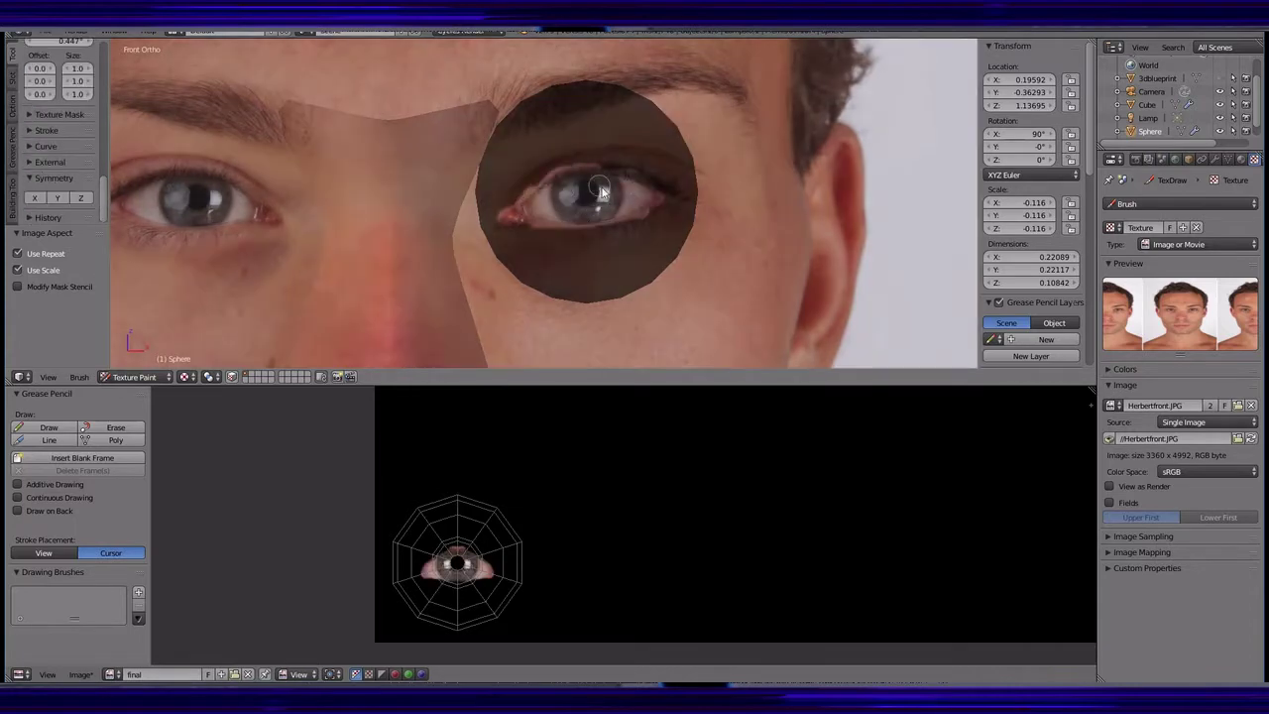
{"action": "key", "text": "Tab"}
{"action": "key", "text": "Tab"}
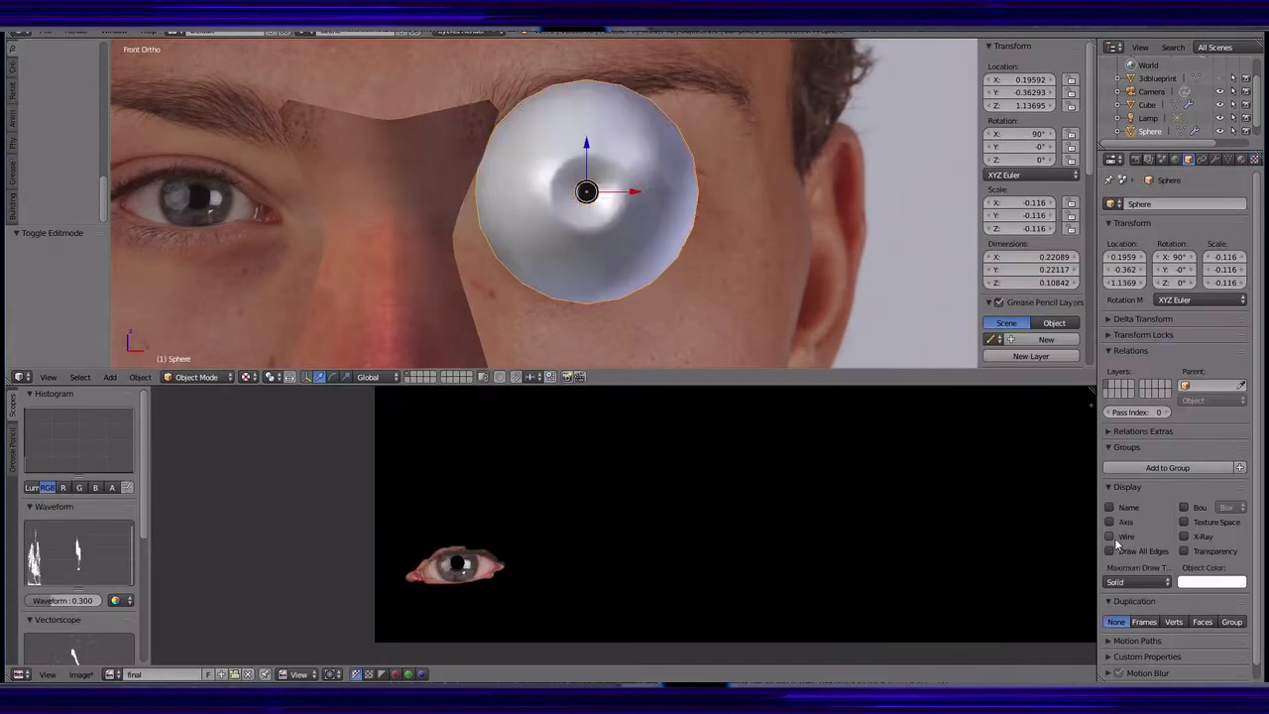
- Clear the brush texture and paint grey over the sphere beside the eye
{"action": "mouse_move", "coordinate": [732, 290]}
{"action": "middle_mouse_down"}
{"action": "mouse_move", "coordinate": [609, 255]}
{"action": "mouse_move", "coordinate": [599, 266]}
{"action": "middle_mouse_up"}
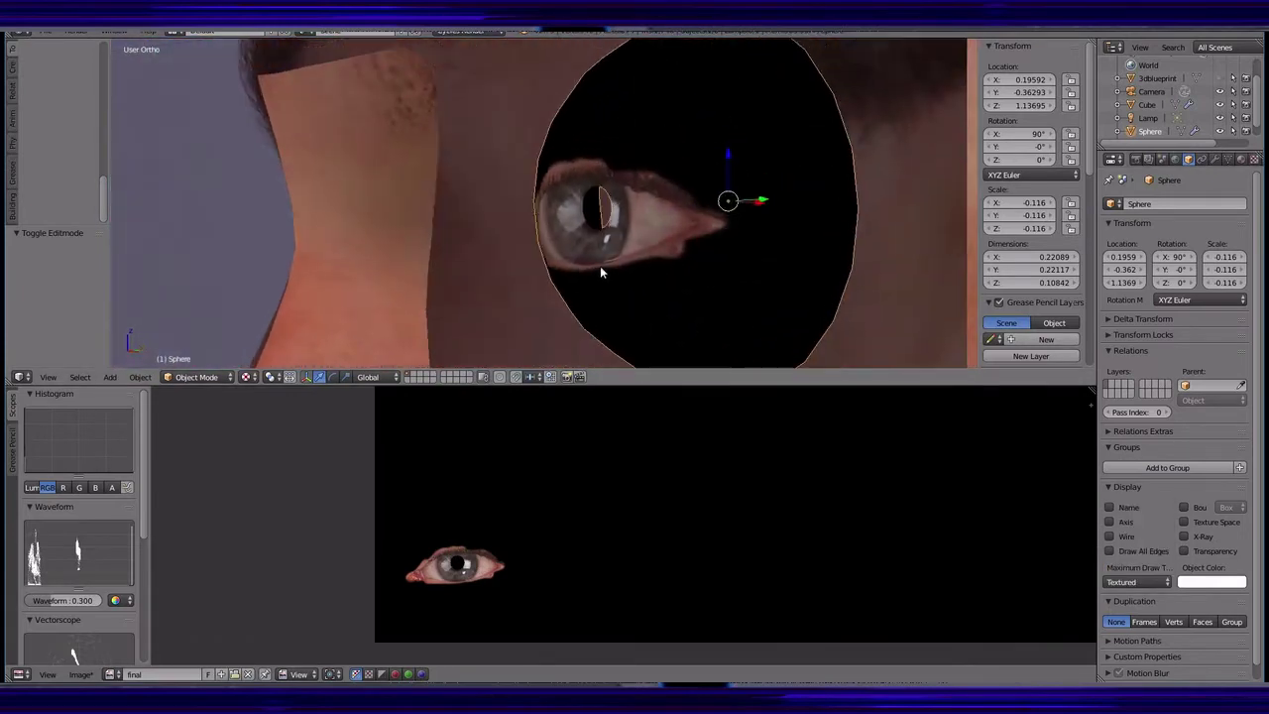
{"action": "left_click", "coordinate": [232, 288]}
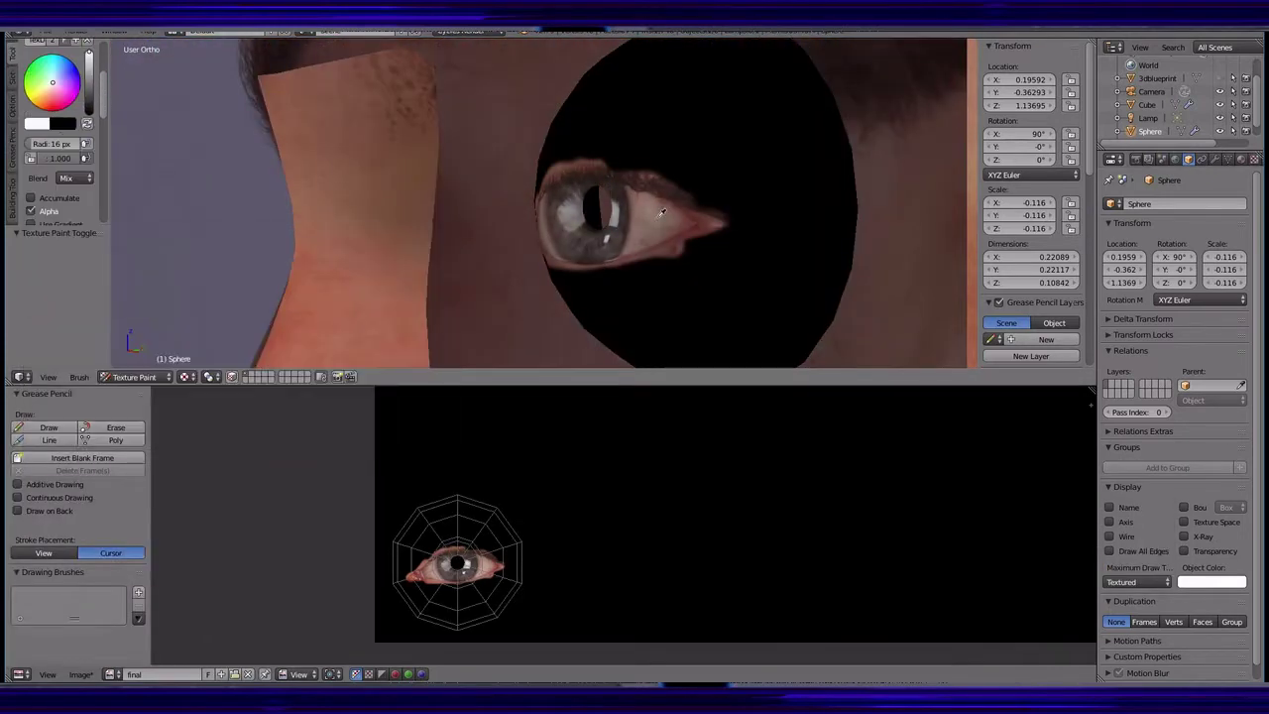
{"action": "left_click", "coordinate": [64, 132]}
{"action": "left_click", "coordinate": [53, 188]}
{"action": "scroll", "coordinate": [59, 149], "scroll_direction": "up", "scroll_amount": 5}
{"action": "scroll", "coordinate": [60, 148], "scroll_direction": "up", "scroll_amount": 3}
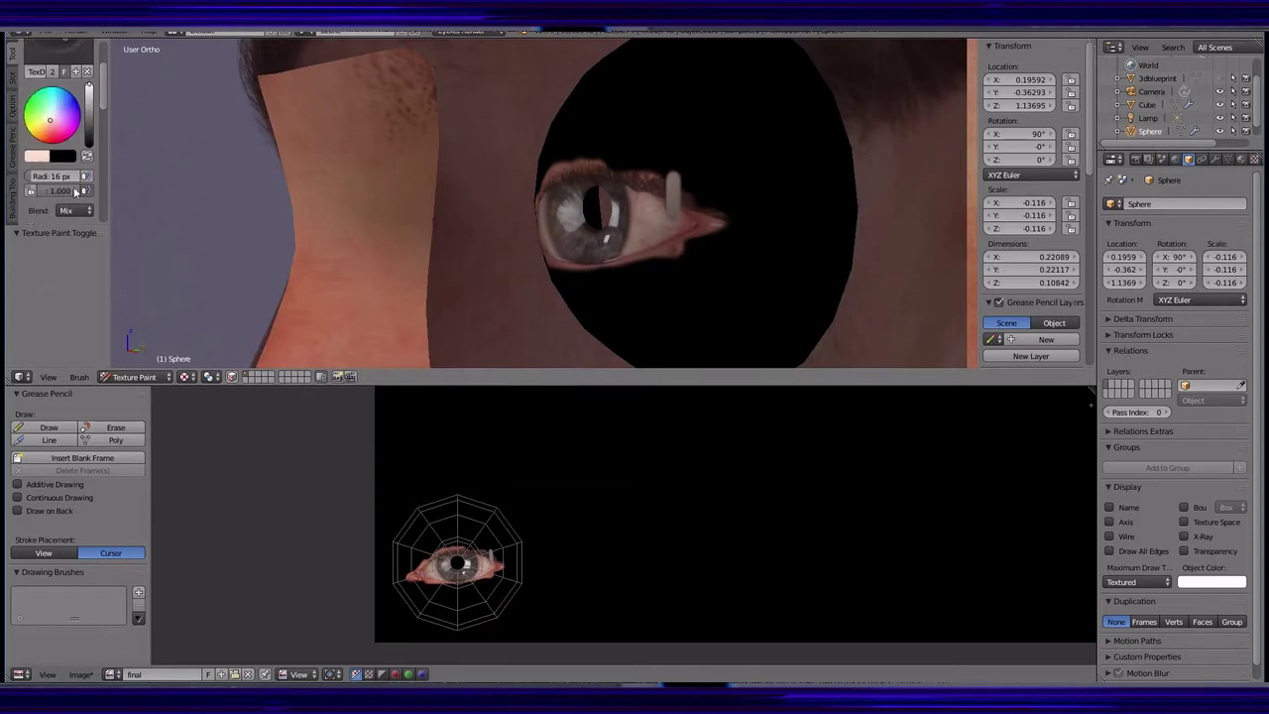
{"action": "left_click_drag", "start_coordinate": [445, 195], "coordinate": [827, 258]}
{"action": "scroll", "coordinate": [827, 242], "scroll_direction": "up", "scroll_amount": 3}
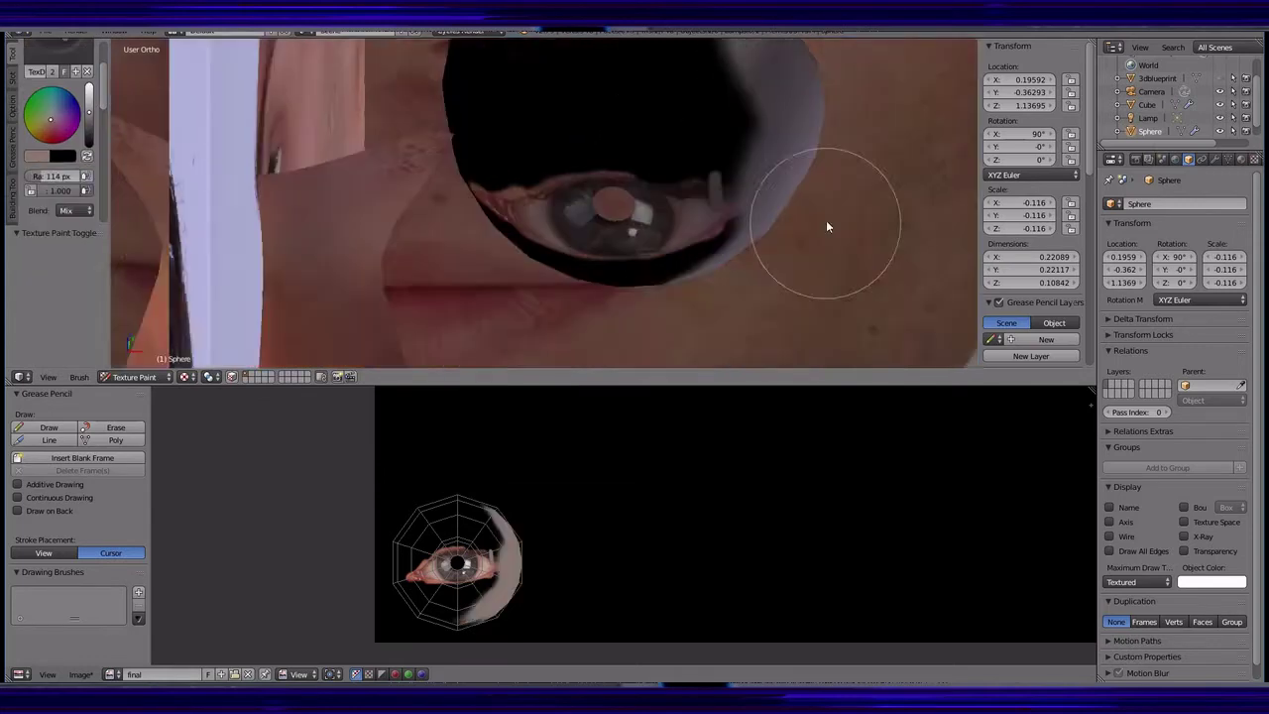
{"action": "mouse_move", "coordinate": [827, 223]}
{"action": "middle_mouse_down"}
{"action": "mouse_move", "coordinate": [453, 198]}
{"action": "mouse_move", "coordinate": [582, 319]}
{"action": "mouse_move", "coordinate": [496, 352]}
{"action": "mouse_move", "coordinate": [534, 256]}
{"action": "mouse_move", "coordinate": [484, 272]}
{"action": "mouse_move", "coordinate": [749, 205]}
{"action": "mouse_move", "coordinate": [510, 283]}
{"action": "mouse_move", "coordinate": [532, 192]}
{"action": "middle_mouse_up"}
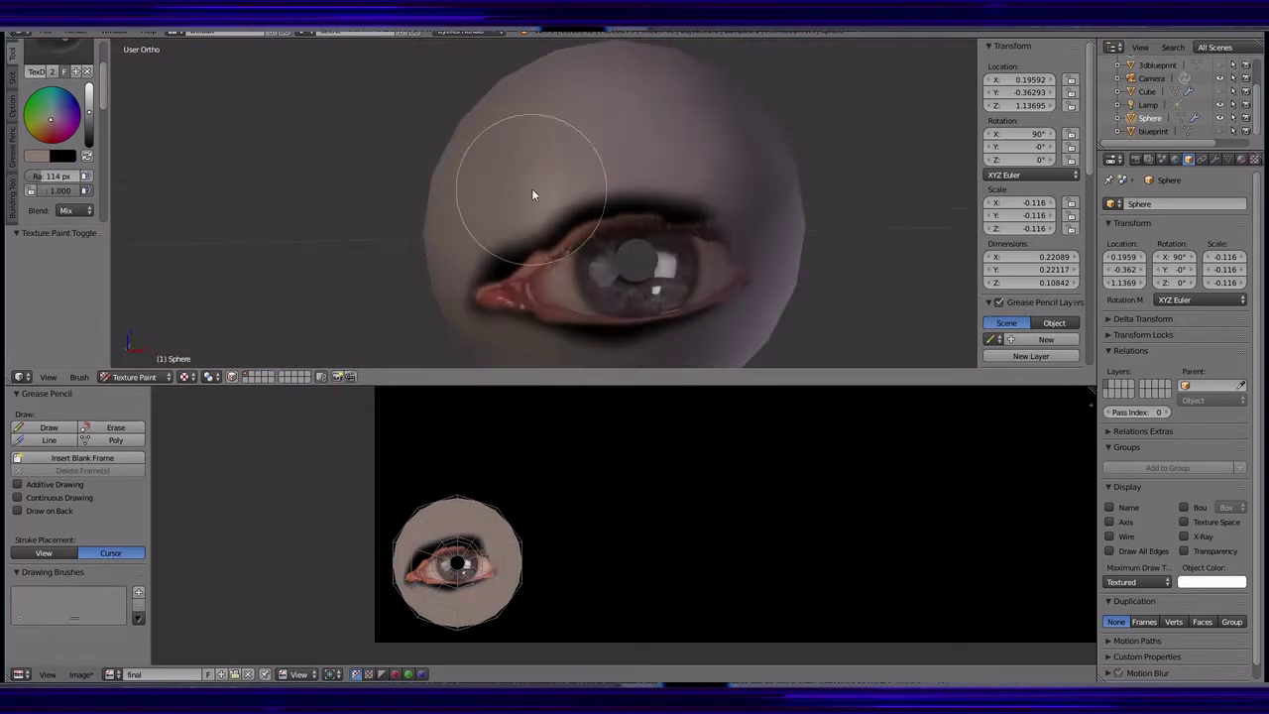
- Paint a reddish band around the eye sphere's rim
{"action": "left_click", "coordinate": [34, 156]}
{"action": "left_click", "coordinate": [80, 238]}
{"action": "left_click_drag", "start_coordinate": [441, 149], "coordinate": [587, 68]}
{"action": "mouse_move", "coordinate": [587, 67]}
{"action": "middle_mouse_down"}
{"action": "mouse_move", "coordinate": [642, 334]}
{"action": "mouse_move", "coordinate": [477, 229]}
{"action": "mouse_move", "coordinate": [533, 306]}
{"action": "middle_mouse_up"}
- Shrink the brush to a 48 px radius and paint a faint stroke below the iris
{"action": "key", "text": "f"}
{"action": "left_click", "coordinate": [503, 181]}
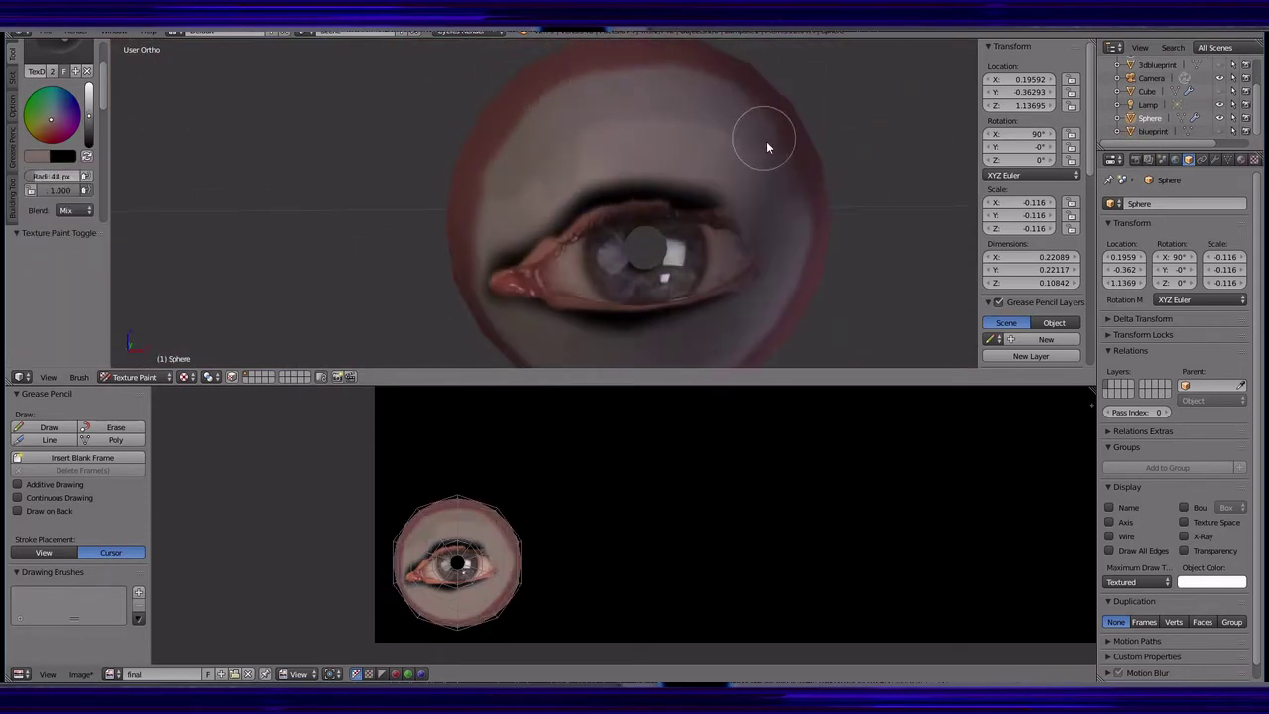
{"action": "mouse_move", "coordinate": [766, 146]}
{"action": "middle_mouse_down"}
{"action": "mouse_move", "coordinate": [561, 334]}
{"action": "mouse_move", "coordinate": [559, 289]}
{"action": "middle_mouse_up"}
{"action": "middle_click_drag", "start_coordinate": [599, 248], "coordinate": [649, 282]}
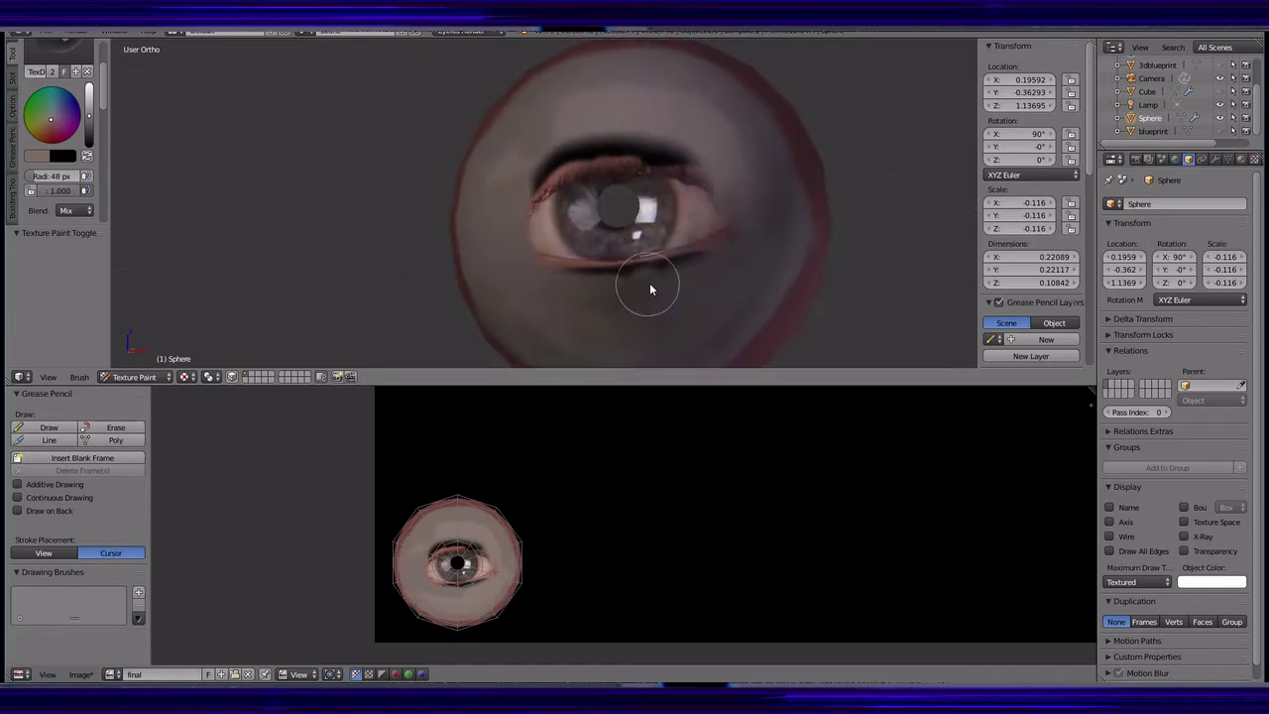
{"action": "left_click_drag", "start_coordinate": [649, 282], "coordinate": [554, 270]}
{"action": "scroll", "coordinate": [632, 287], "scroll_direction": "up", "scroll_amount": 2}
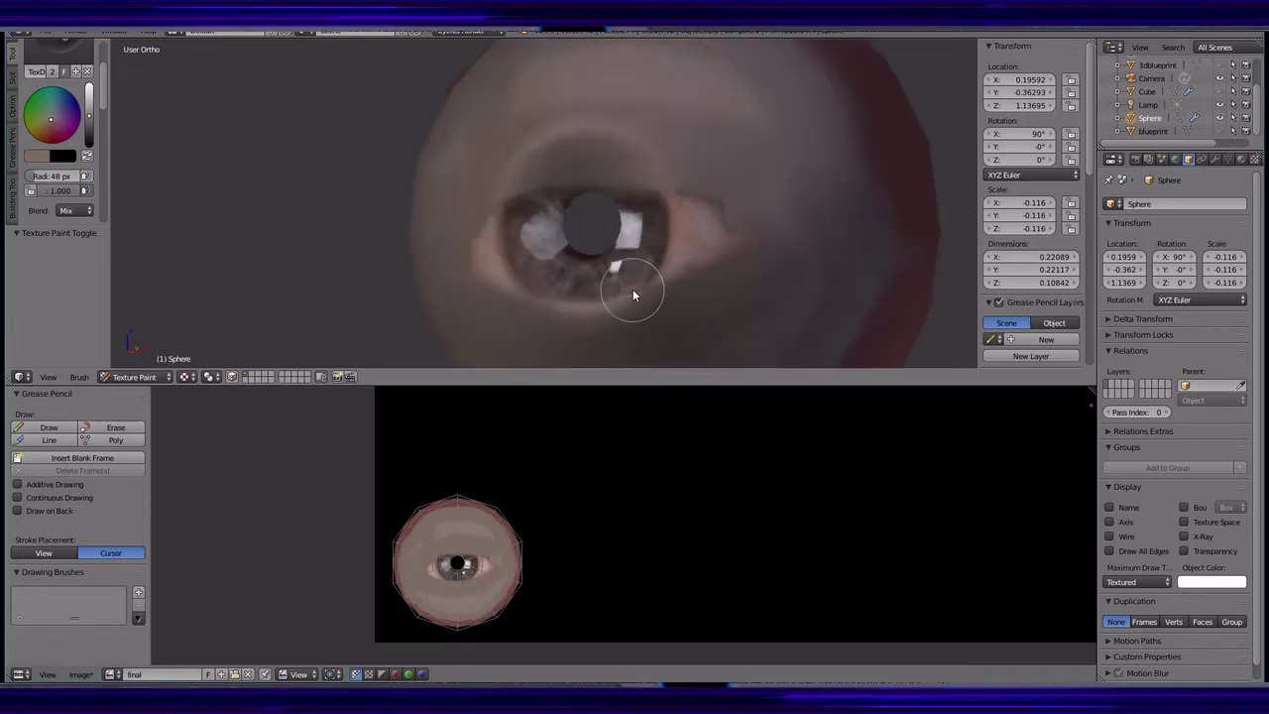
{"action": "scroll", "coordinate": [633, 287], "scroll_direction": "up", "scroll_amount": 2}
{"action": "middle_click_drag", "start_coordinate": [657, 215], "coordinate": [678, 287]}
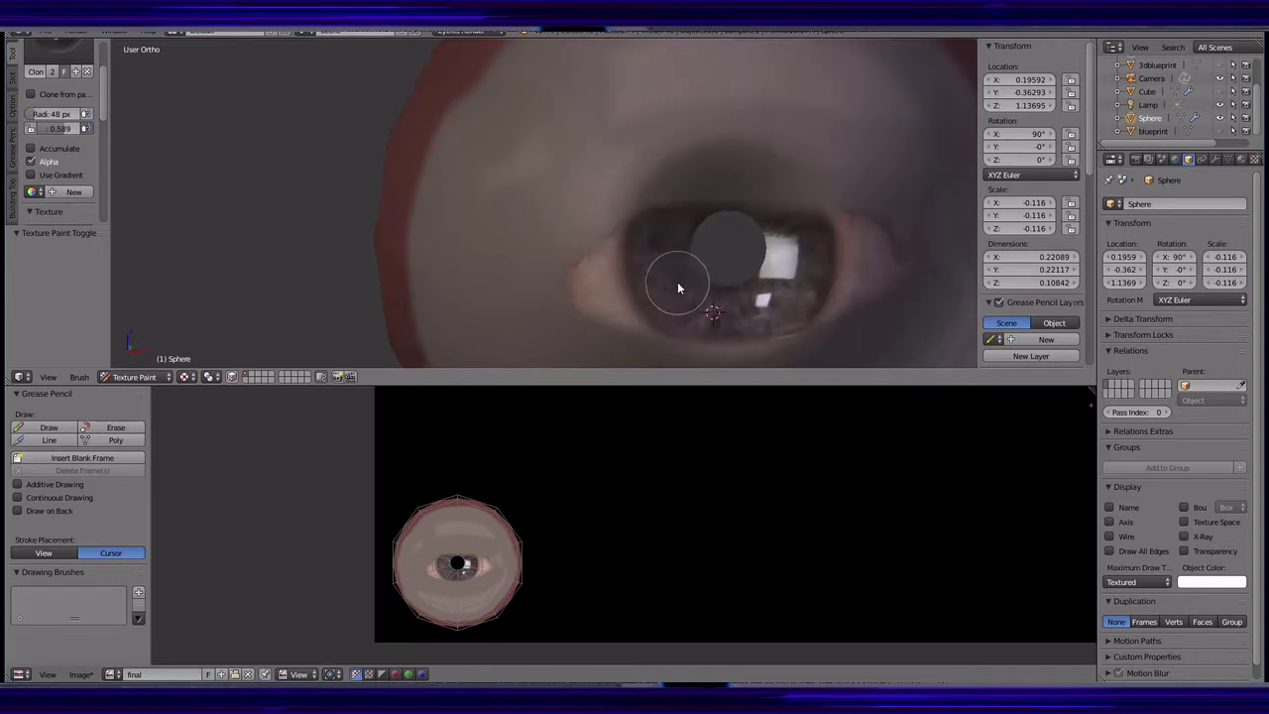
- Reselect the whole eye mesh and return to texture painting with the sphere framed
{"action": "key", "text": "Tab"}
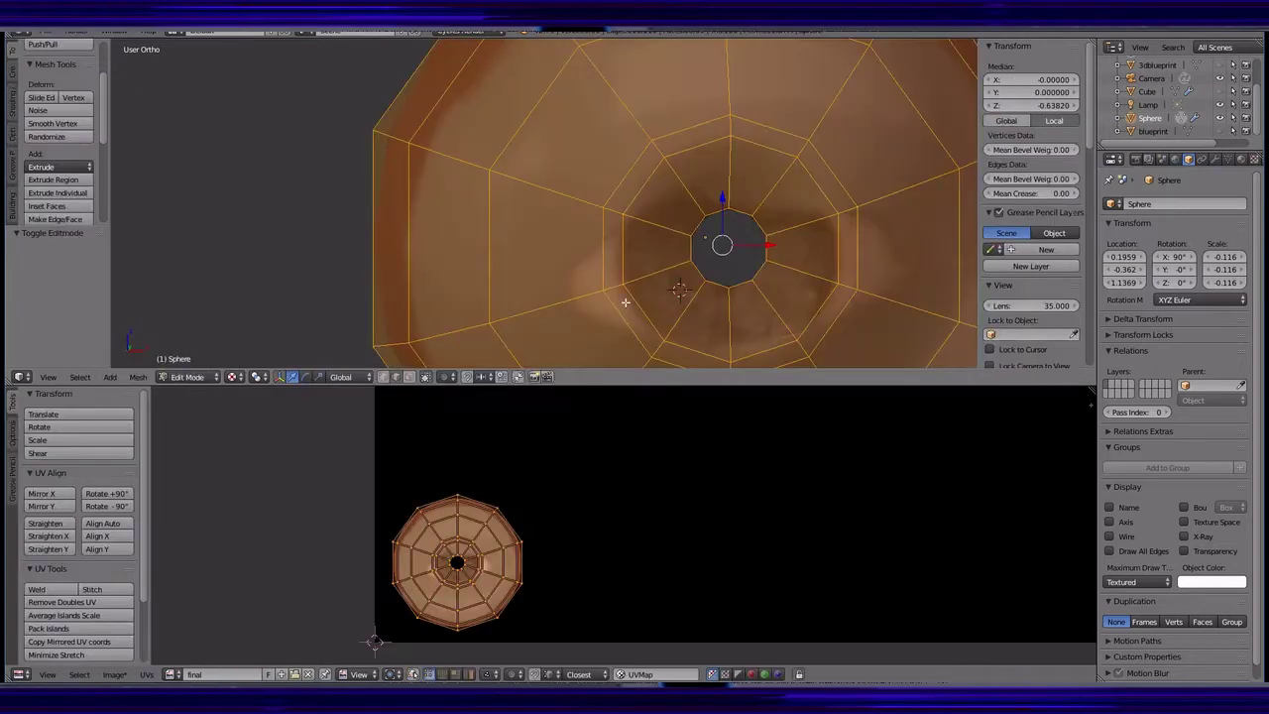
{"action": "key", "text": "a"}
{"action": "scroll", "coordinate": [280, 327], "scroll_direction": "down", "scroll_amount": 4}
{"action": "key", "text": "a"}
{"action": "key", "text": "Tab"}
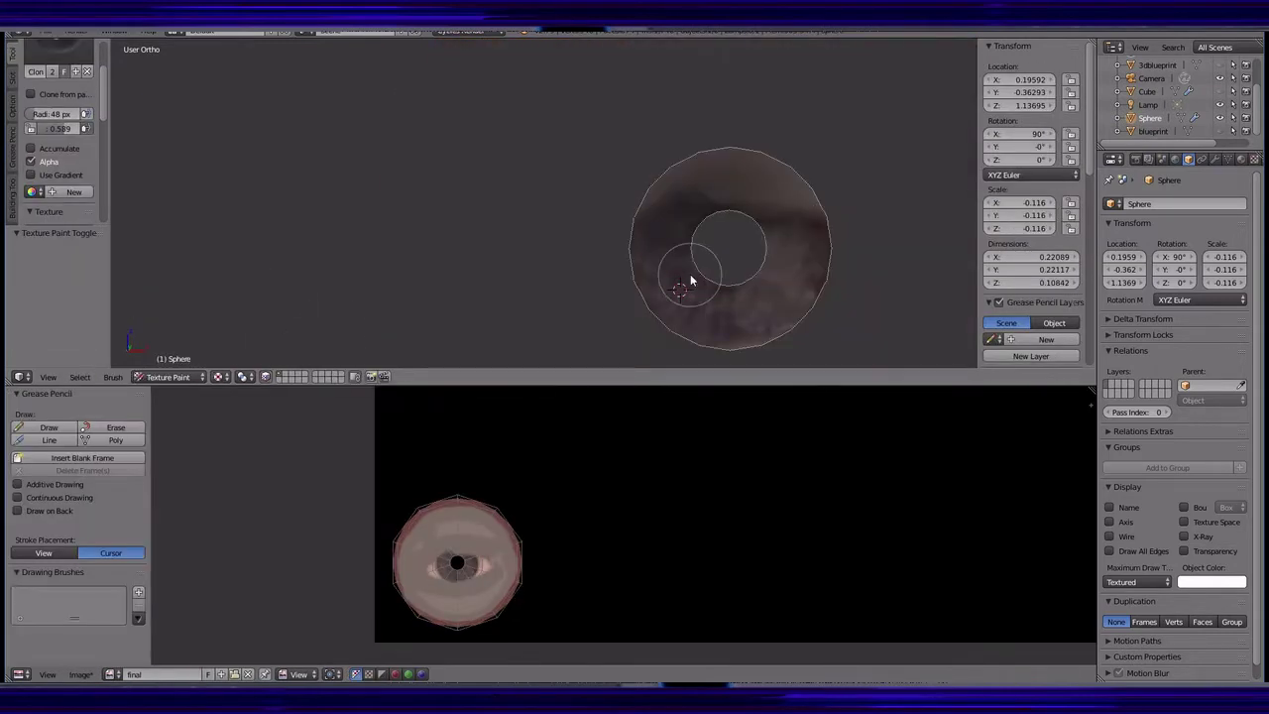
{"action": "key", "text": "m"}
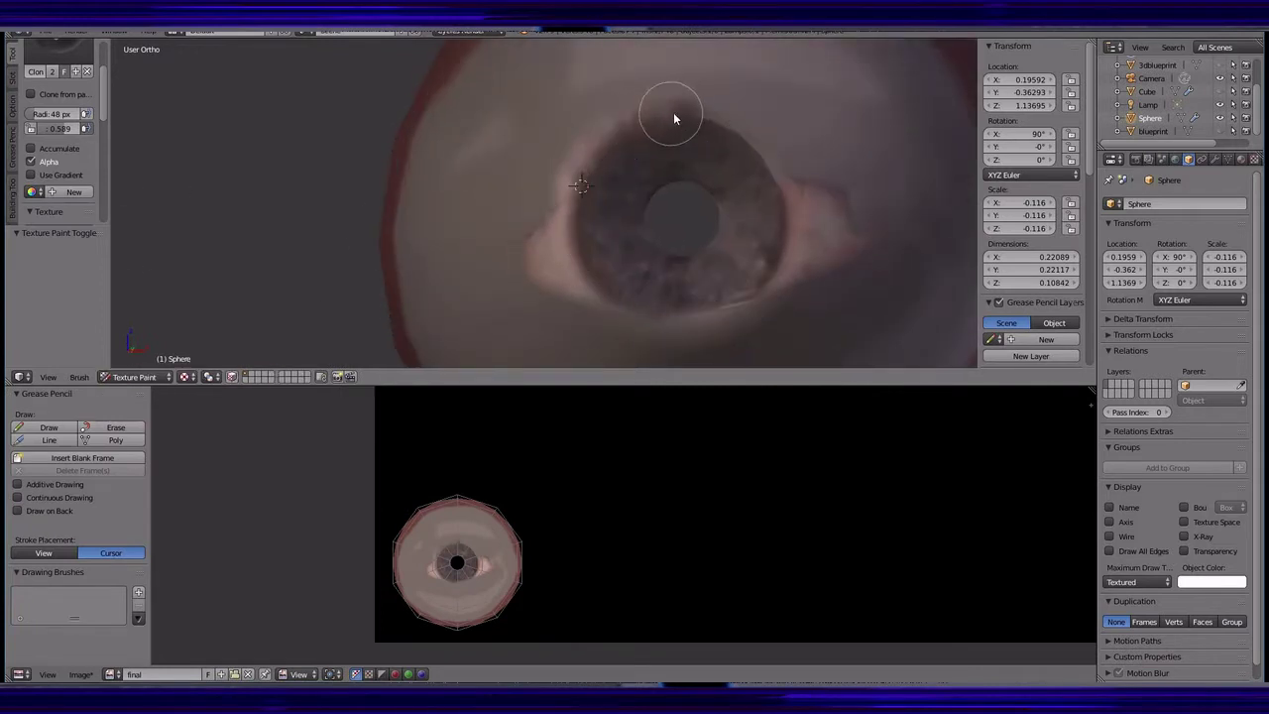
- Clone iris texture over the area around the iris, checking the lower eyeball and red rim
{"action": "middle_click_drag", "start_coordinate": [673, 119], "coordinate": [813, 306]}
{"action": "middle_click_drag", "start_coordinate": [801, 235], "coordinate": [637, 238]}
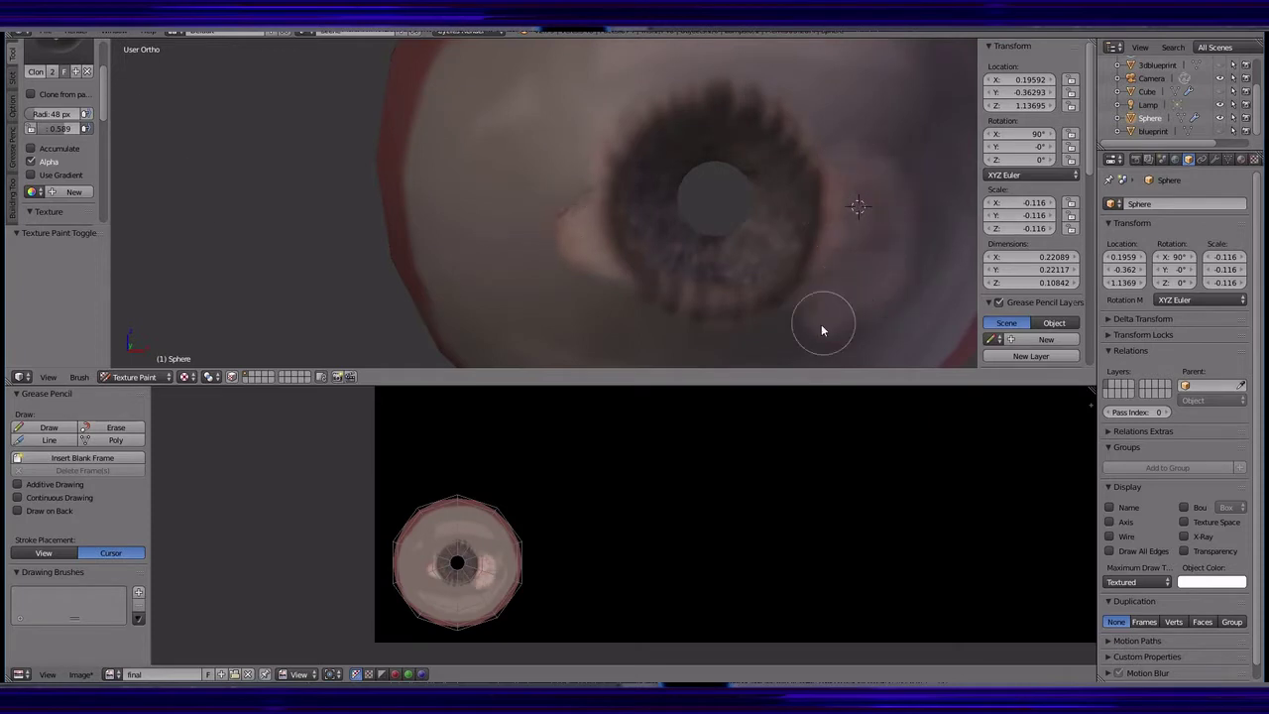
{"action": "mouse_move", "coordinate": [821, 330]}
{"action": "middle_mouse_down"}
{"action": "mouse_move", "coordinate": [795, 186]}
{"action": "mouse_move", "coordinate": [870, 192]}
{"action": "mouse_move", "coordinate": [717, 122]}
{"action": "middle_mouse_up"}
{"action": "mouse_move", "coordinate": [581, 213]}
{"action": "middle_mouse_down"}
{"action": "mouse_move", "coordinate": [578, 250]}
{"action": "mouse_move", "coordinate": [542, 181]}
{"action": "mouse_move", "coordinate": [590, 292]}
{"action": "mouse_move", "coordinate": [732, 303]}
{"action": "mouse_move", "coordinate": [745, 276]}
{"action": "middle_mouse_up"}
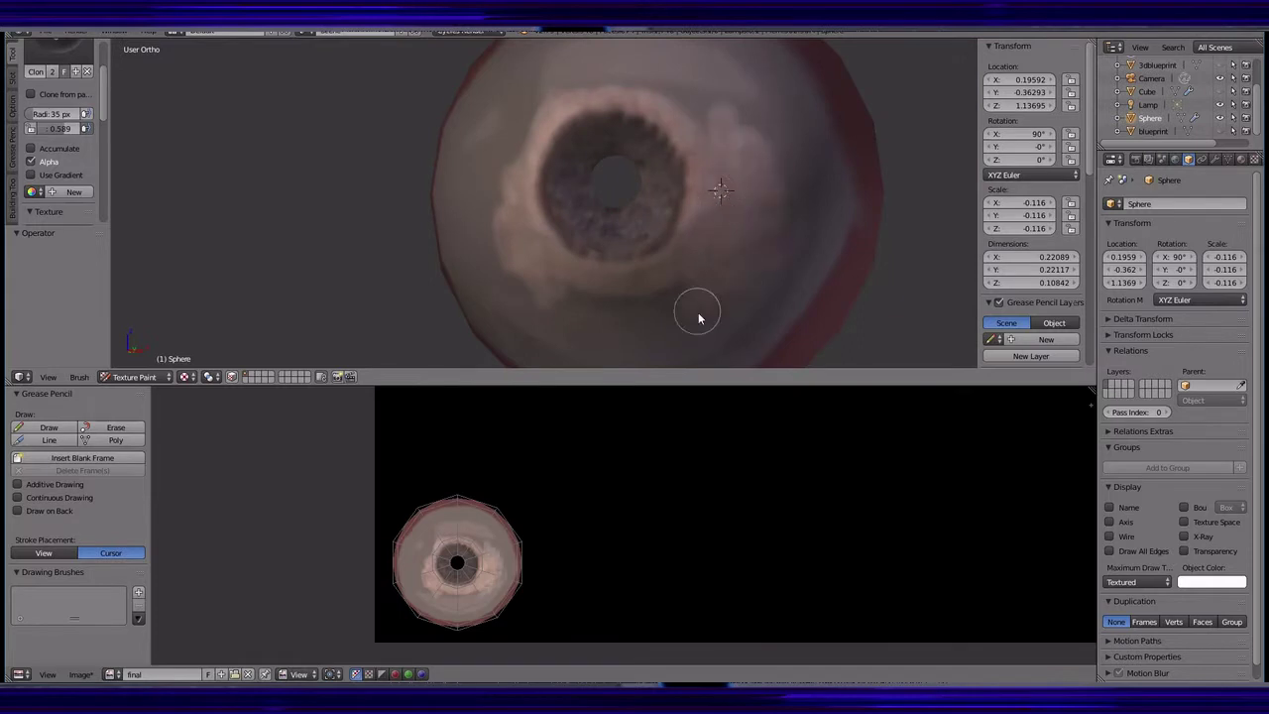
{"action": "mouse_move", "coordinate": [837, 238]}
{"action": "middle_mouse_down"}
{"action": "mouse_move", "coordinate": [630, 152]}
{"action": "mouse_move", "coordinate": [681, 260]}
{"action": "middle_mouse_up"}
{"action": "middle_click_drag", "start_coordinate": [720, 189], "coordinate": [616, 119]}
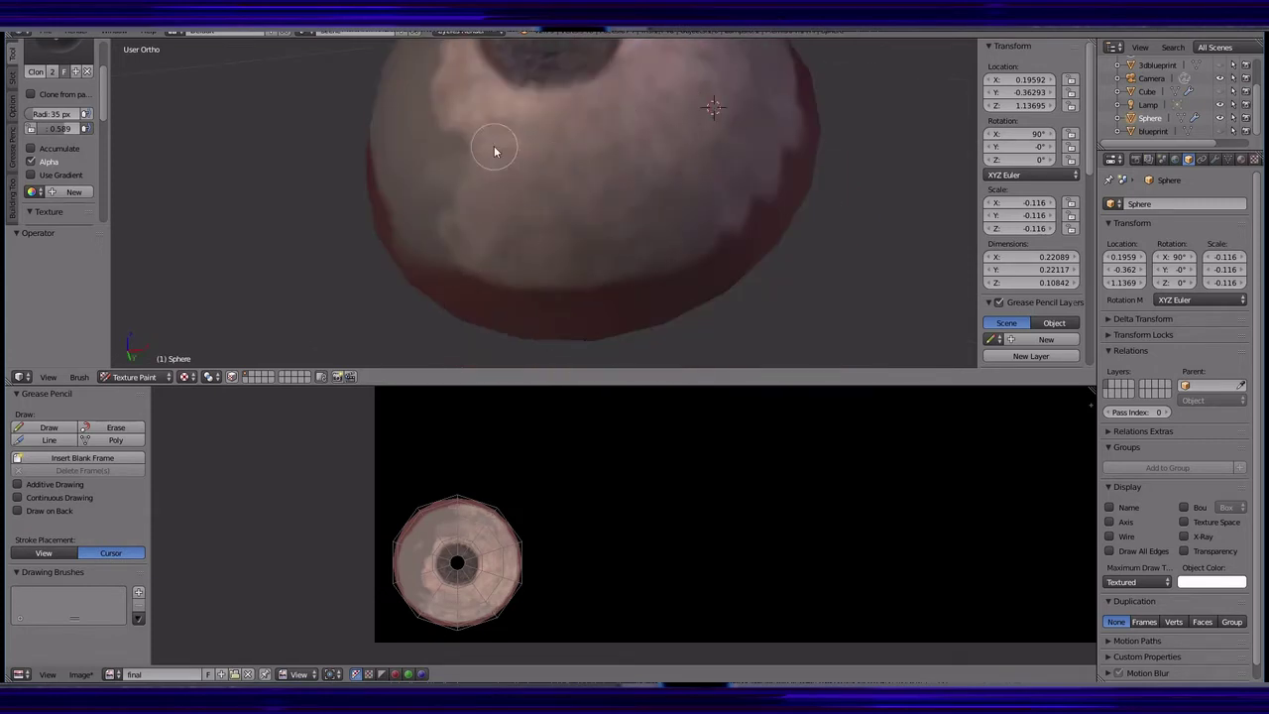
{"action": "middle_click_drag", "start_coordinate": [495, 151], "coordinate": [522, 215]}
{"action": "scroll", "coordinate": [521, 215], "scroll_direction": "down", "scroll_amount": 3}
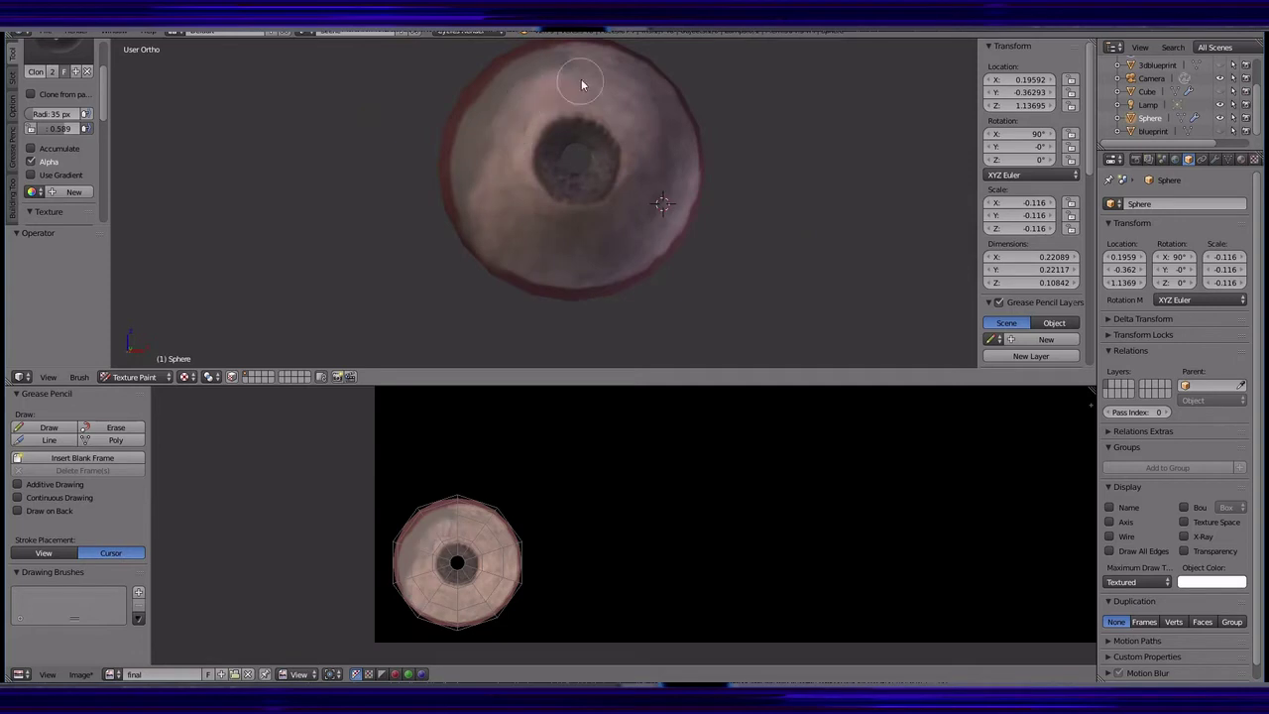
{"action": "mouse_move", "coordinate": [475, 183]}
{"action": "middle_mouse_down"}
{"action": "mouse_move", "coordinate": [514, 253]}
{"action": "mouse_move", "coordinate": [296, 155]}
{"action": "middle_mouse_up"}
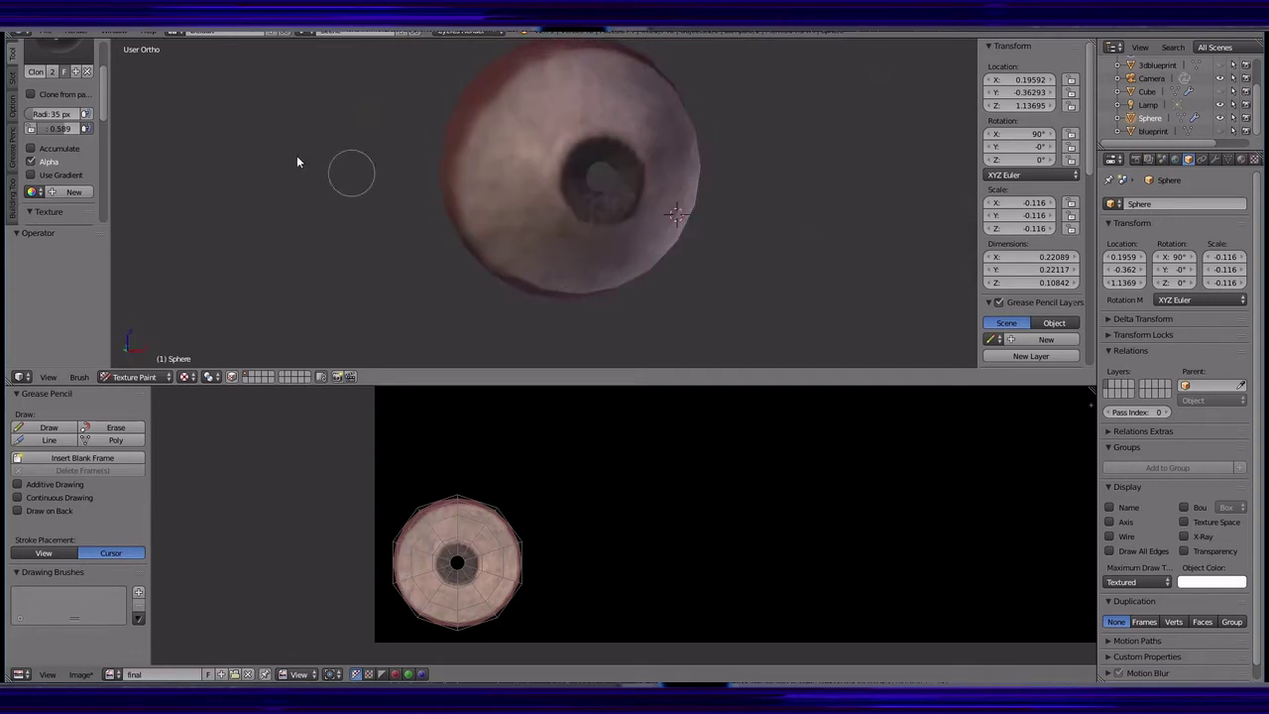
- Switch to the Soften brush and blur the eyeball's whites
{"action": "left_click", "coordinate": [60, 48]}
{"action": "left_click", "coordinate": [179, 199]}
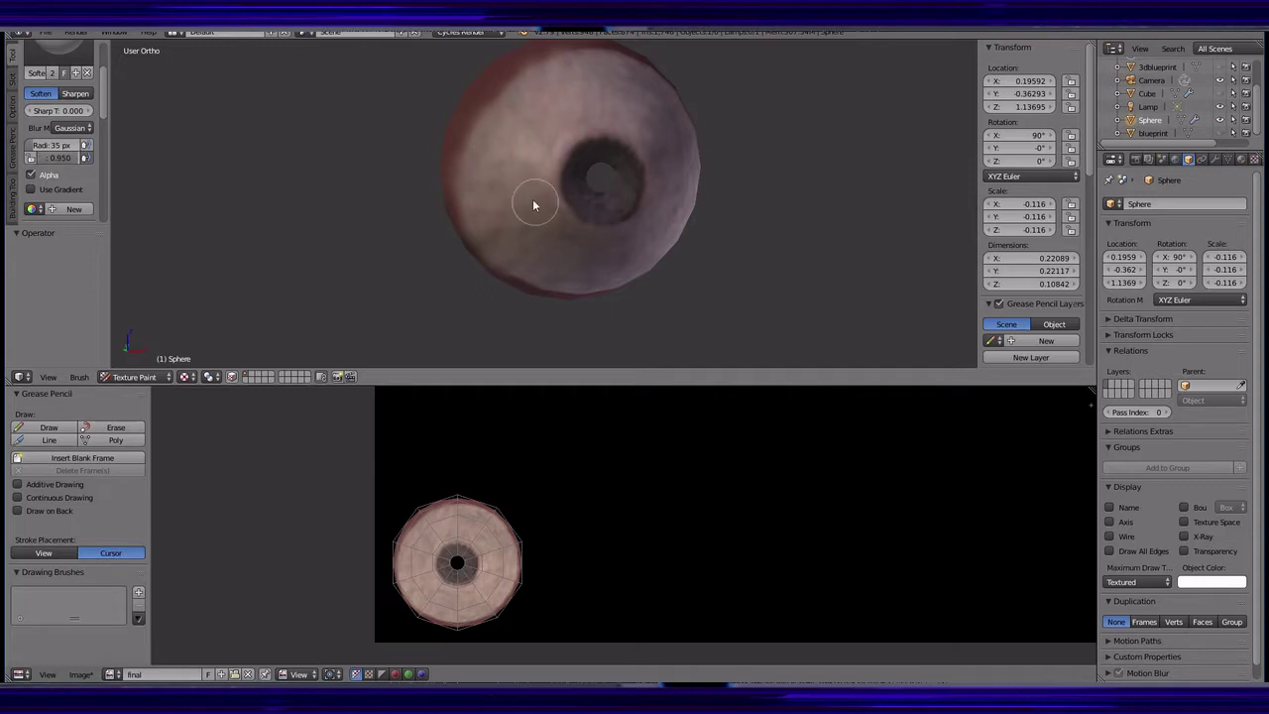
{"action": "mouse_move", "coordinate": [533, 205]}
{"action": "middle_mouse_down"}
{"action": "mouse_move", "coordinate": [566, 237]}
{"action": "mouse_move", "coordinate": [628, 108]}
{"action": "mouse_move", "coordinate": [546, 113]}
{"action": "mouse_move", "coordinate": [601, 116]}
{"action": "middle_mouse_up"}
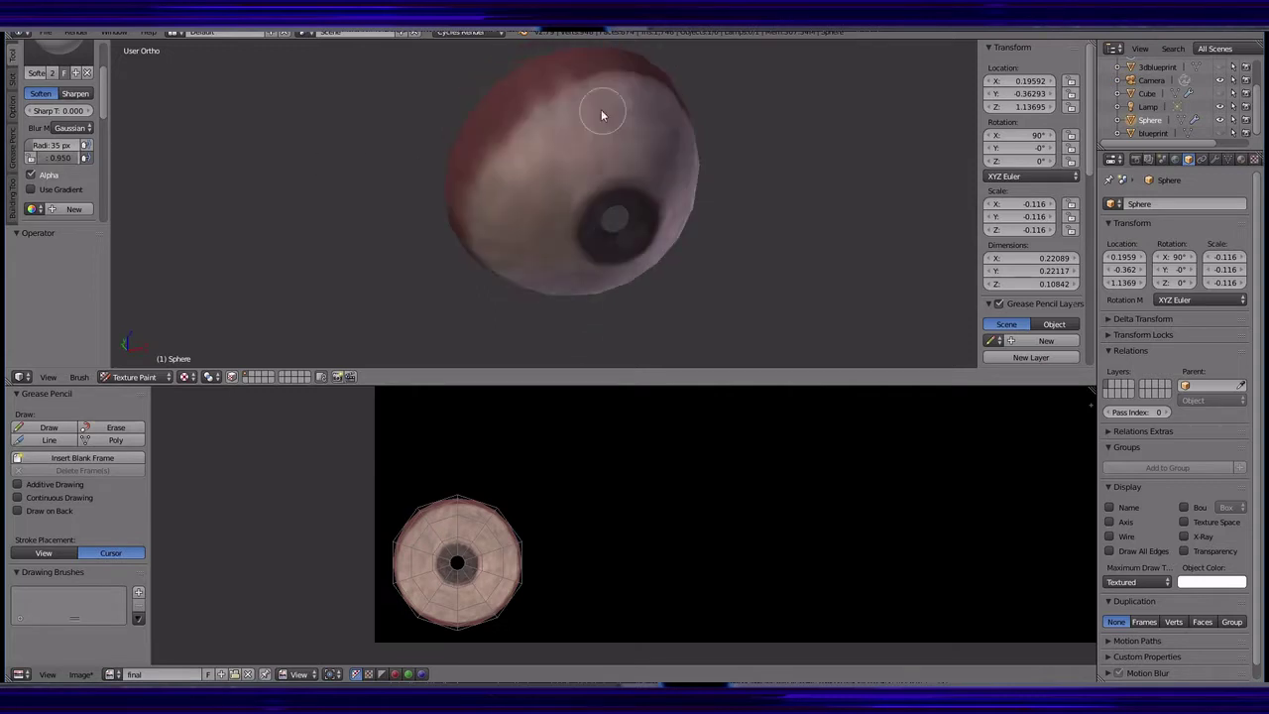
{"action": "middle_click_drag", "start_coordinate": [537, 213], "coordinate": [568, 249]}
{"action": "mouse_move", "coordinate": [607, 189]}
{"action": "middle_mouse_down"}
{"action": "mouse_move", "coordinate": [552, 119]}
{"action": "mouse_move", "coordinate": [618, 255]}
{"action": "mouse_move", "coordinate": [487, 266]}
{"action": "mouse_move", "coordinate": [466, 297]}
{"action": "middle_mouse_up"}
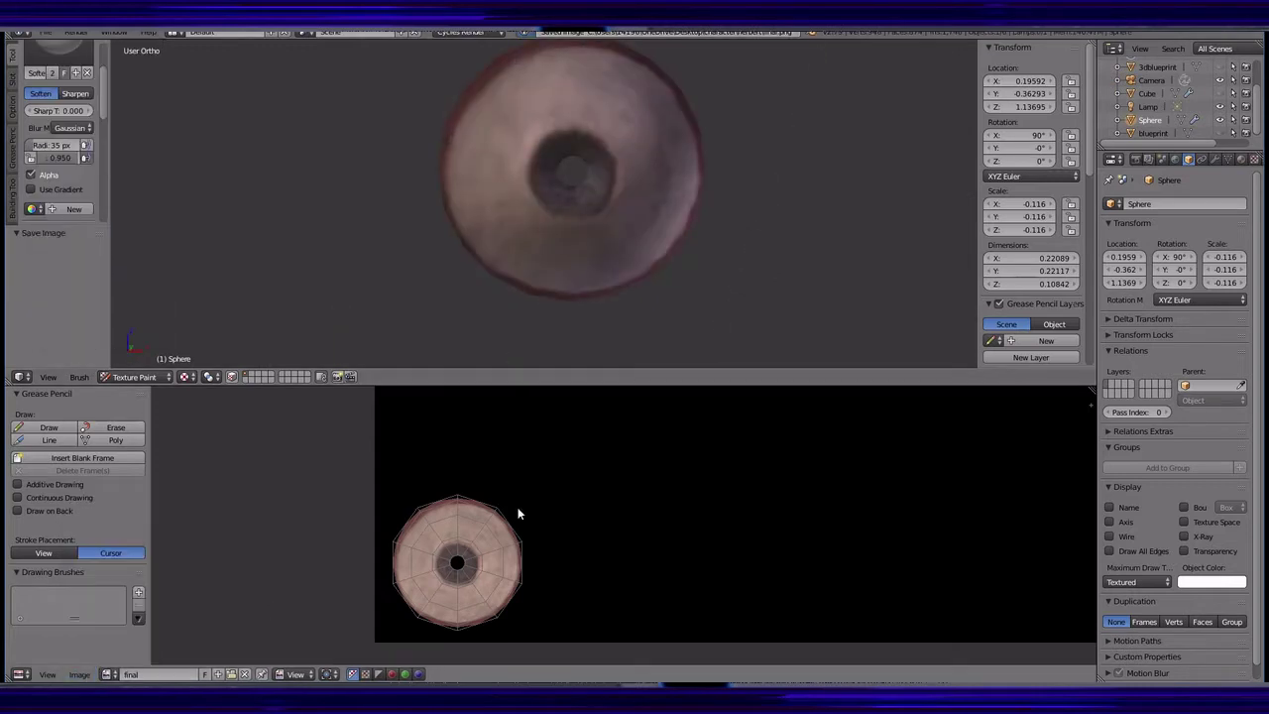
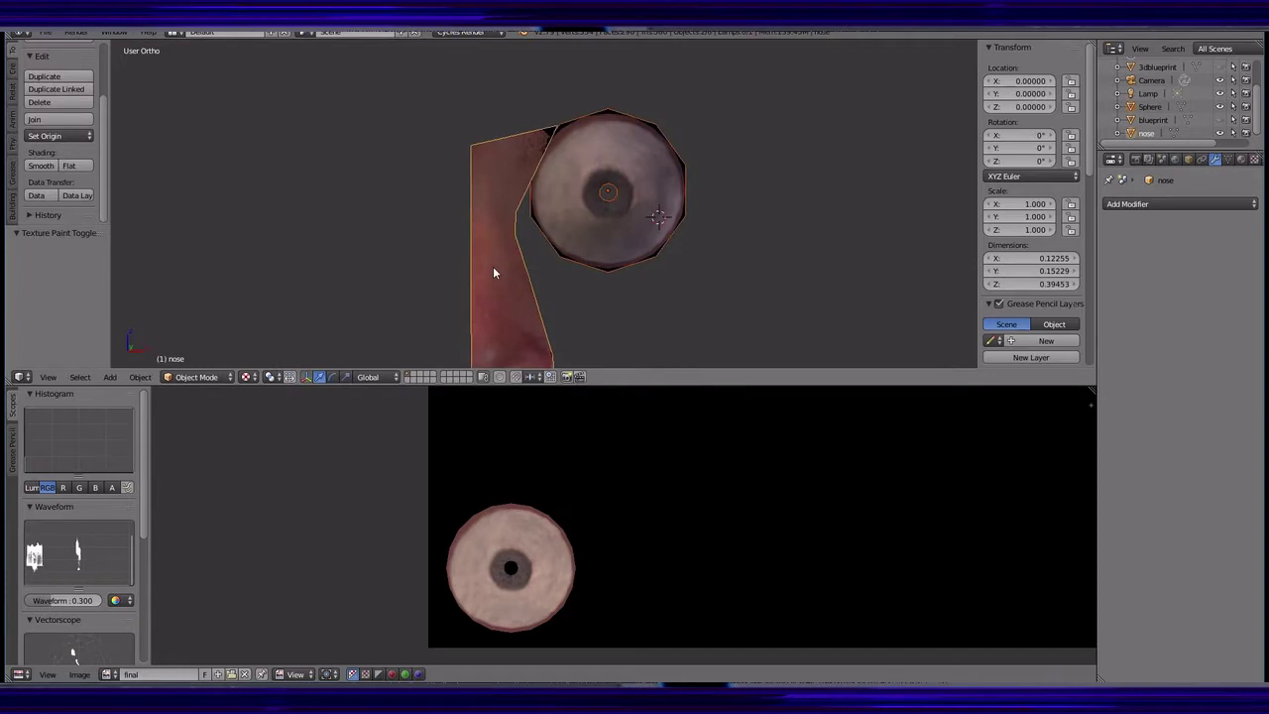
- Mirror the eyeball with a Mirror modifier, duplicate the nose object in place, and apply the mirror
{"action": "left_click", "coordinate": [1180, 203]}
{"action": "left_click", "coordinate": [937, 332]}
{"action": "left_click", "coordinate": [139, 376]}
{"action": "left_click", "coordinate": [174, 297]}
{"action": "right_click", "coordinate": [1213, 111]}
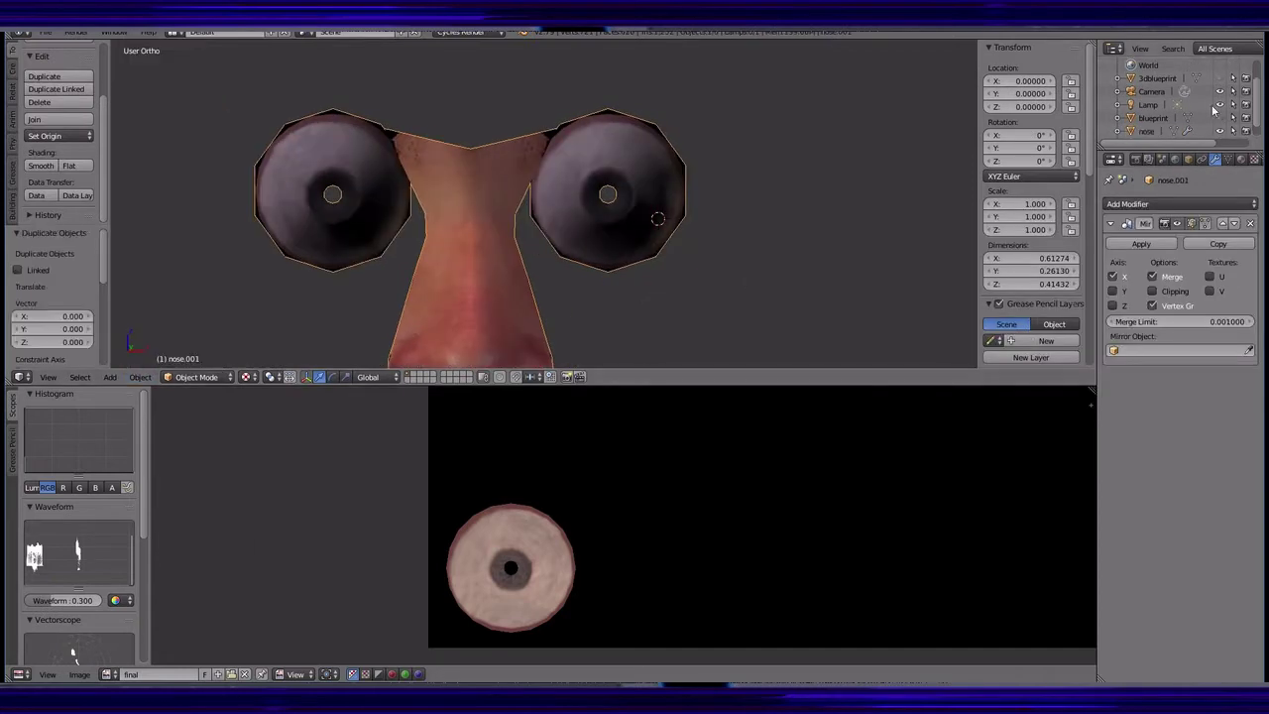
{"action": "left_click", "coordinate": [1141, 244]}
- In the duplicated eyes object, delete the nose faces and return to Object Mode
{"action": "left_click", "coordinate": [196, 377]}
{"action": "left_click", "coordinate": [190, 346]}
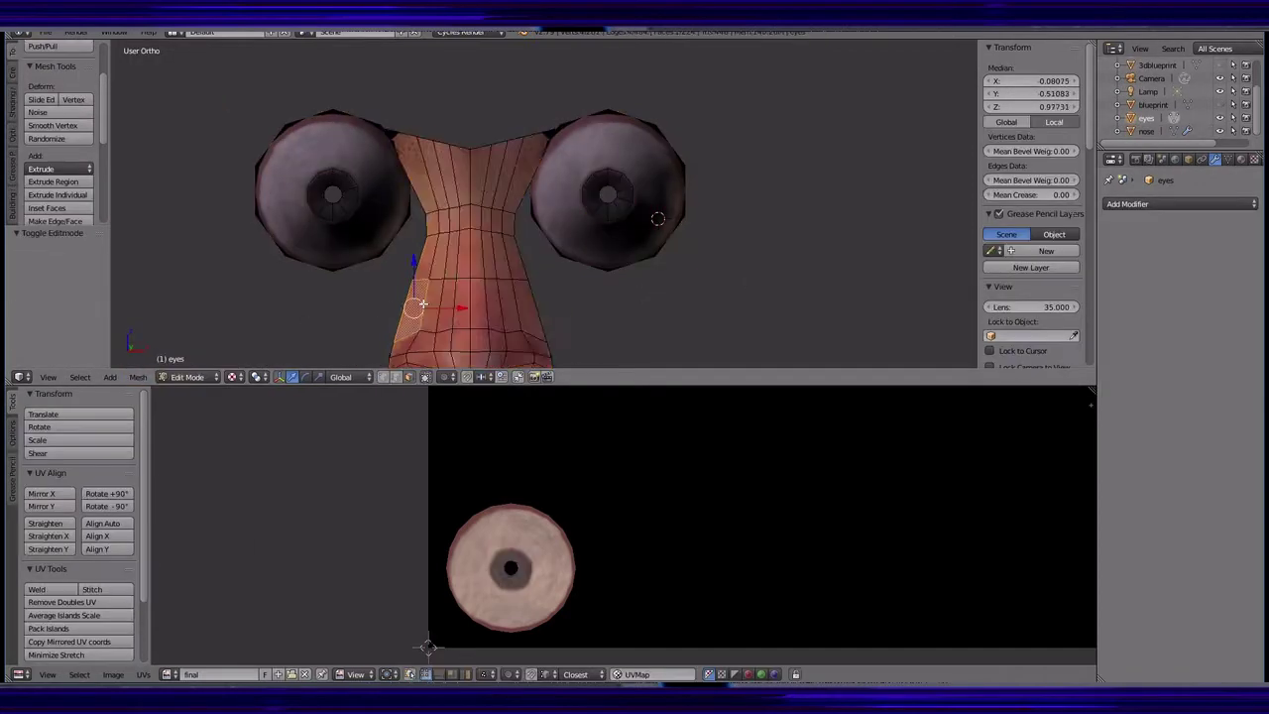
{"action": "key", "text": "x"}
{"action": "left_click", "coordinate": [388, 303]}
{"action": "left_click", "coordinate": [196, 377]}
- Delete the linked eyeball faces from the nose mesh and check the result from the front
{"action": "left_click", "coordinate": [196, 361]}
{"action": "right_click", "coordinate": [614, 213]}
{"action": "key", "text": "Tab"}
{"action": "key", "text": "l"}
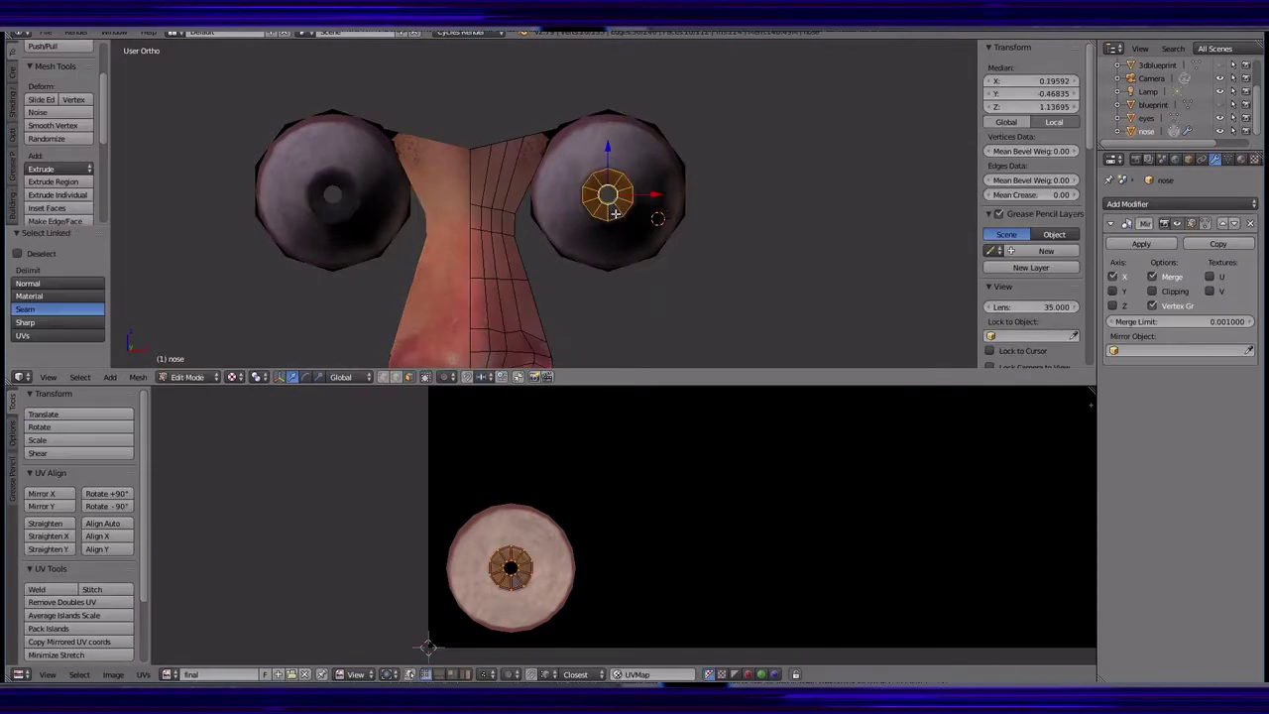
{"action": "key", "text": "x"}
{"action": "left_click", "coordinate": [598, 237]}
{"action": "middle_click_drag", "start_coordinate": [575, 221], "coordinate": [645, 159]}
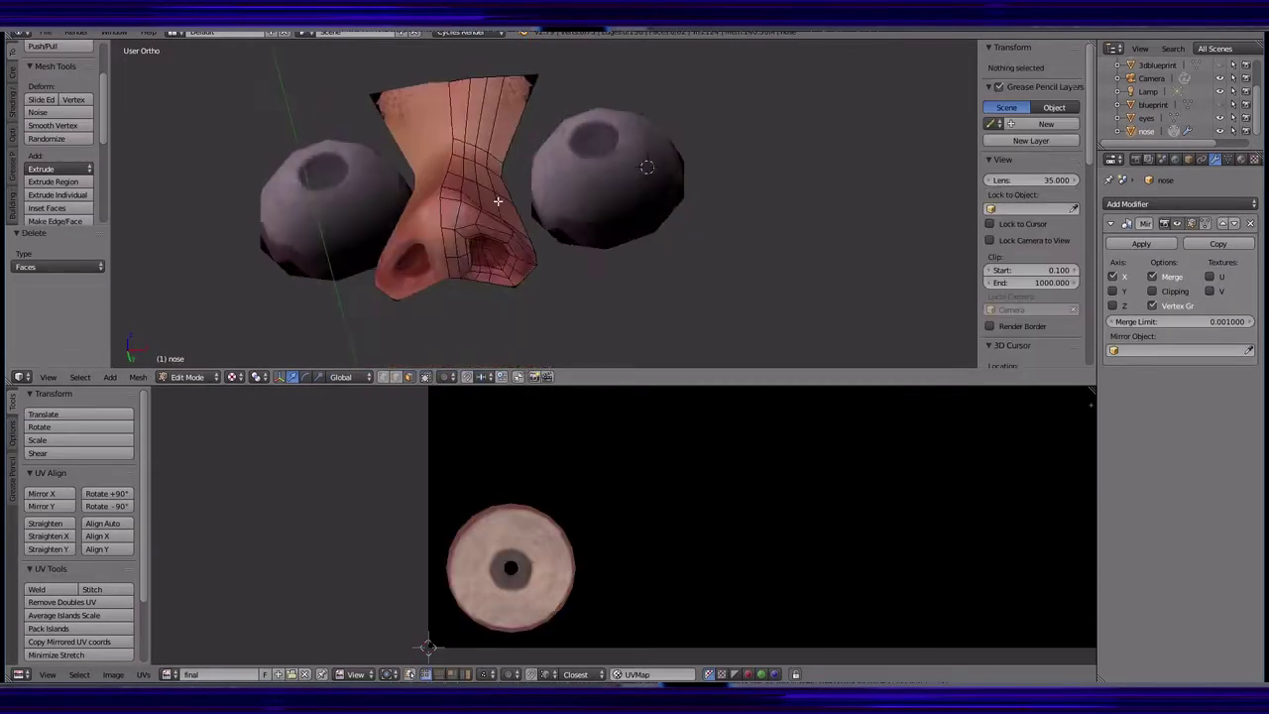
{"action": "key", "text": "KP_1"}
- Hide the eyes object and extrude an edge strip toward the eye, deleting its faces
{"action": "left_click", "coordinate": [1221, 104]}
{"action": "left_click", "coordinate": [1220, 117]}
{"action": "scroll", "coordinate": [496, 199], "scroll_direction": "up", "scroll_amount": 3}
{"action": "scroll", "coordinate": [495, 199], "scroll_direction": "up", "scroll_amount": 2}
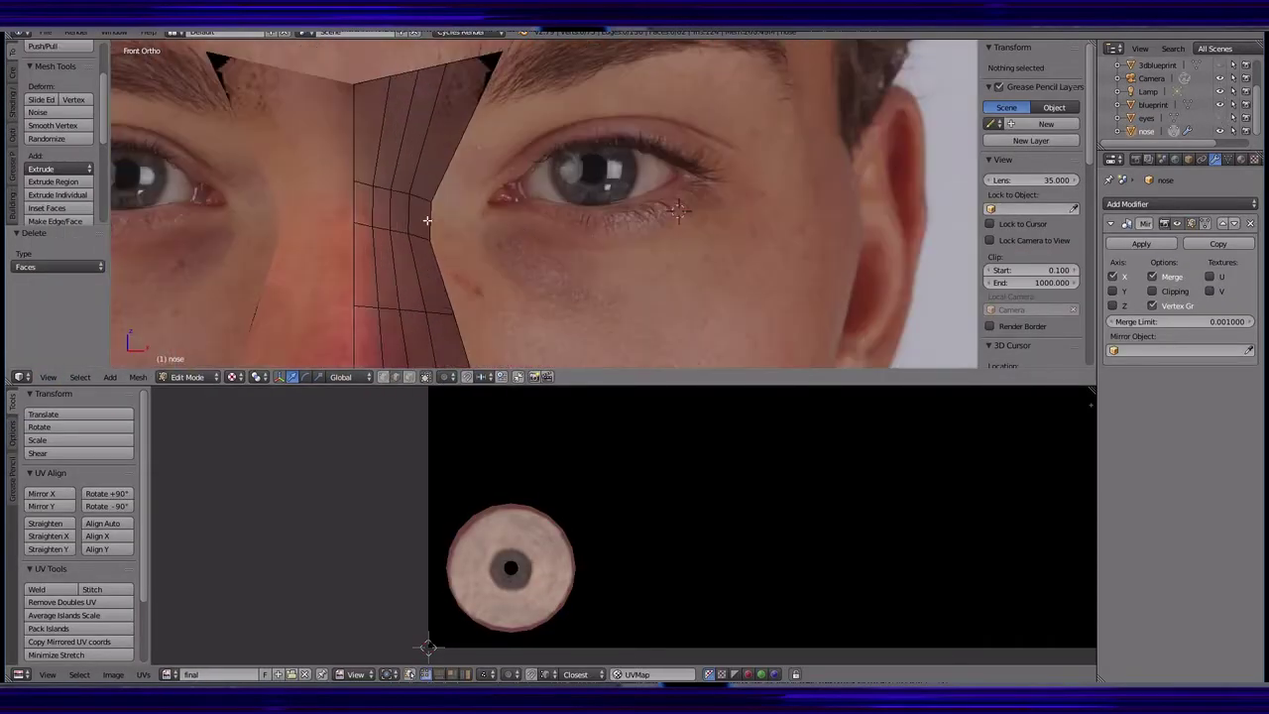
{"action": "key", "text": "e"}
{"action": "key", "text": "ctrl+r"}
{"action": "key", "text": "x"}
- Show the nose mesh as wireframe and move a strip vertex to the eye corner
{"action": "left_click", "coordinate": [466, 273]}
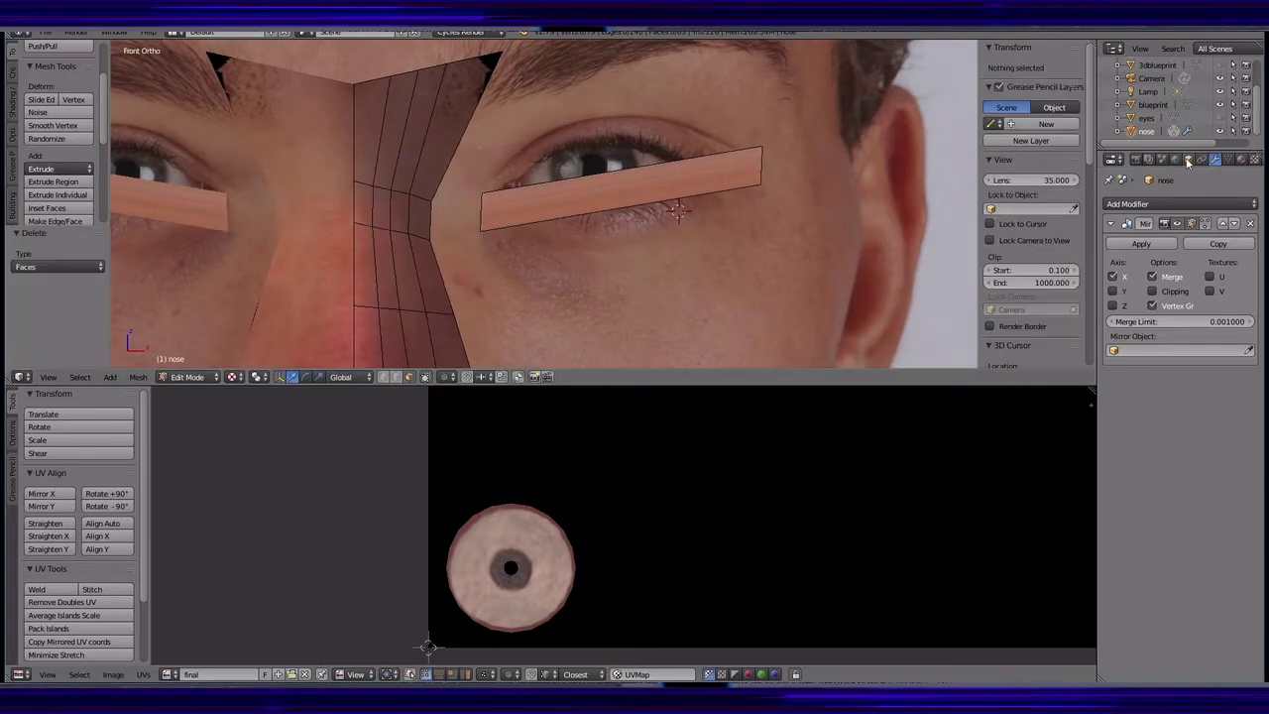
{"action": "left_click", "coordinate": [1188, 159]}
{"action": "left_click", "coordinate": [1137, 581]}
{"action": "right_click", "coordinate": [496, 189]}
{"action": "key", "text": "g"}
{"action": "left_click", "coordinate": [489, 205]}
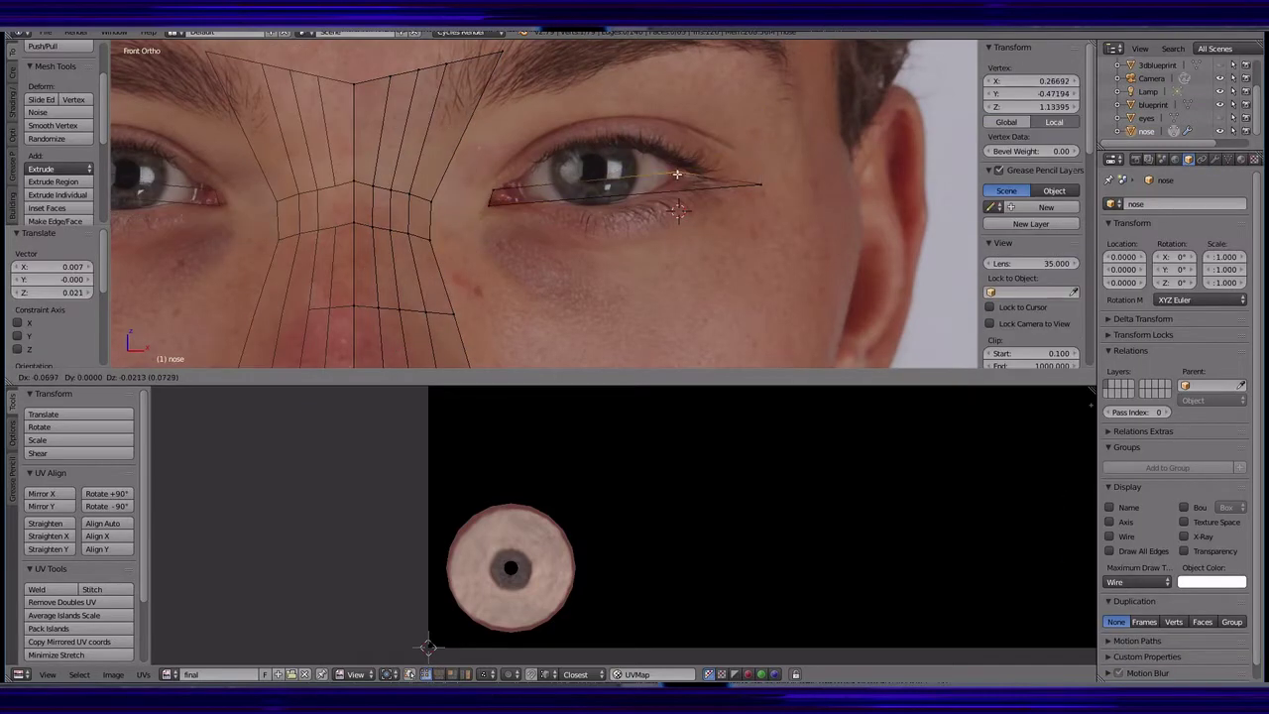
- Trace the eyelid outline around the eye on the photo by extruding vertices
{"action": "scroll", "coordinate": [677, 175], "scroll_direction": "up", "scroll_amount": 3}
{"action": "scroll", "coordinate": [595, 199], "scroll_direction": "up", "scroll_amount": 2}
{"action": "left_click", "coordinate": [589, 205]}
{"action": "scroll", "coordinate": [227, 241], "scroll_direction": "up", "scroll_amount": 1}
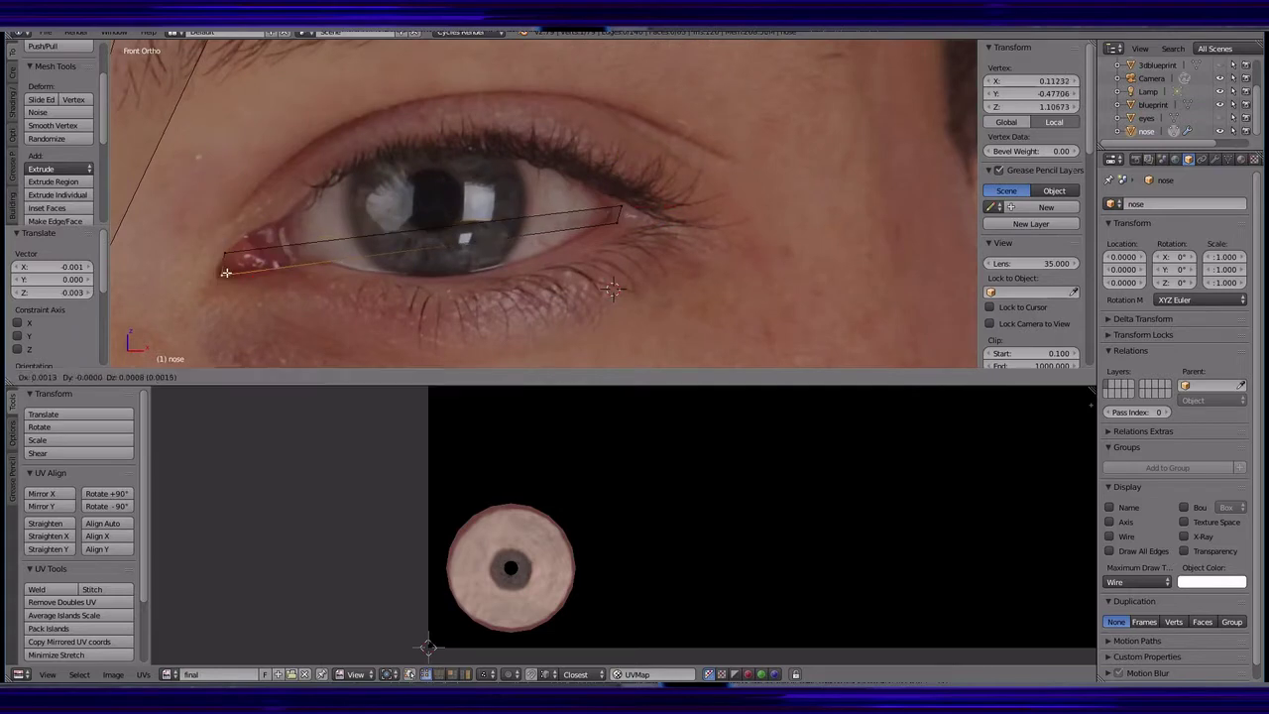
{"action": "left_click", "coordinate": [226, 272]}
{"action": "key", "text": "e"}
{"action": "left_click", "coordinate": [283, 224]}
{"action": "key", "text": "e"}
{"action": "left_click", "coordinate": [441, 151]}
{"action": "key", "text": "e"}
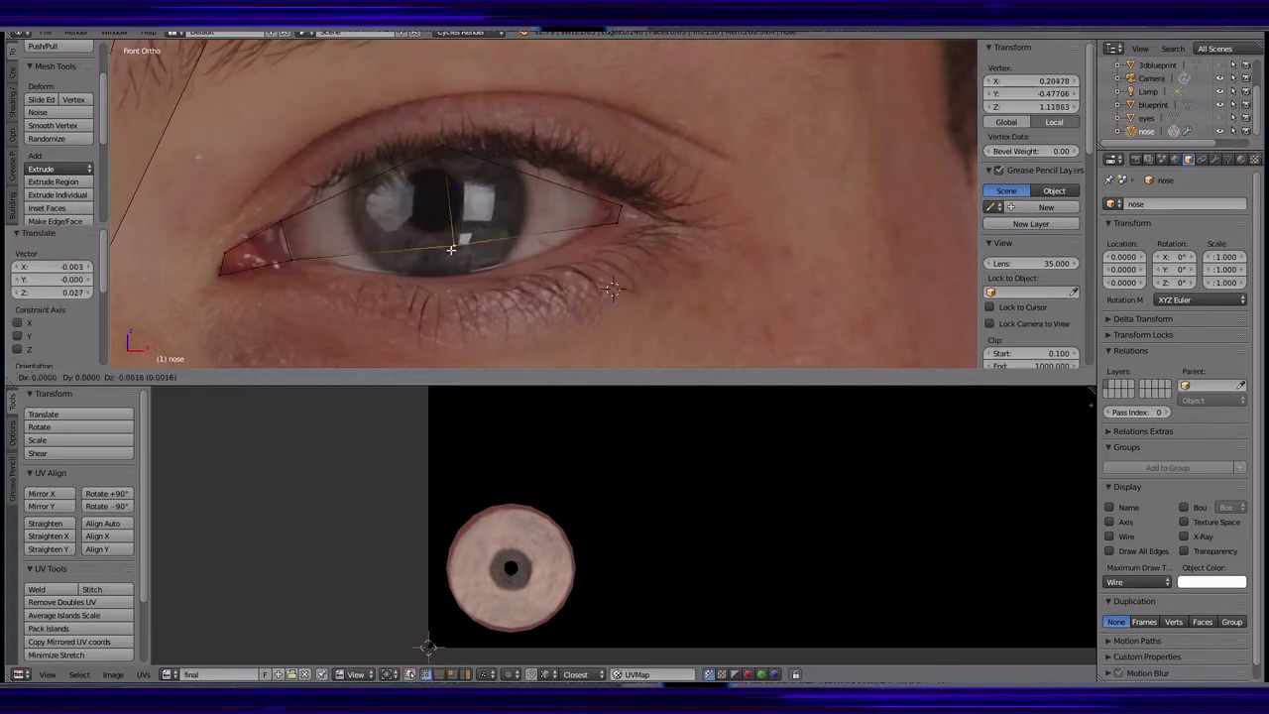
- Add a loop cut across the eye outline and nudge the lower cut vertex onto the lid
{"action": "key", "text": "ctrl+r"}
{"action": "left_click", "coordinate": [523, 166]}
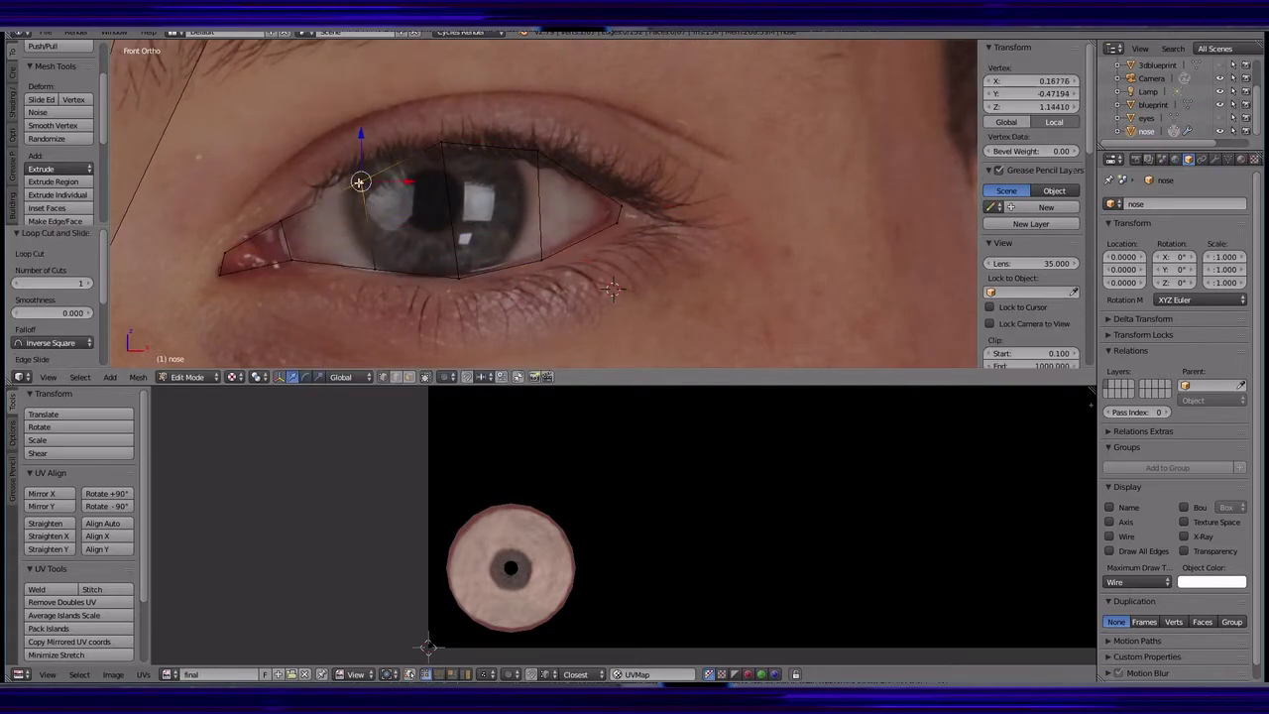
{"action": "right_click_drag", "start_coordinate": [373, 265], "coordinate": [374, 268]}
{"action": "middle_click_drag", "start_coordinate": [525, 250], "coordinate": [568, 256], "text": "shift"}
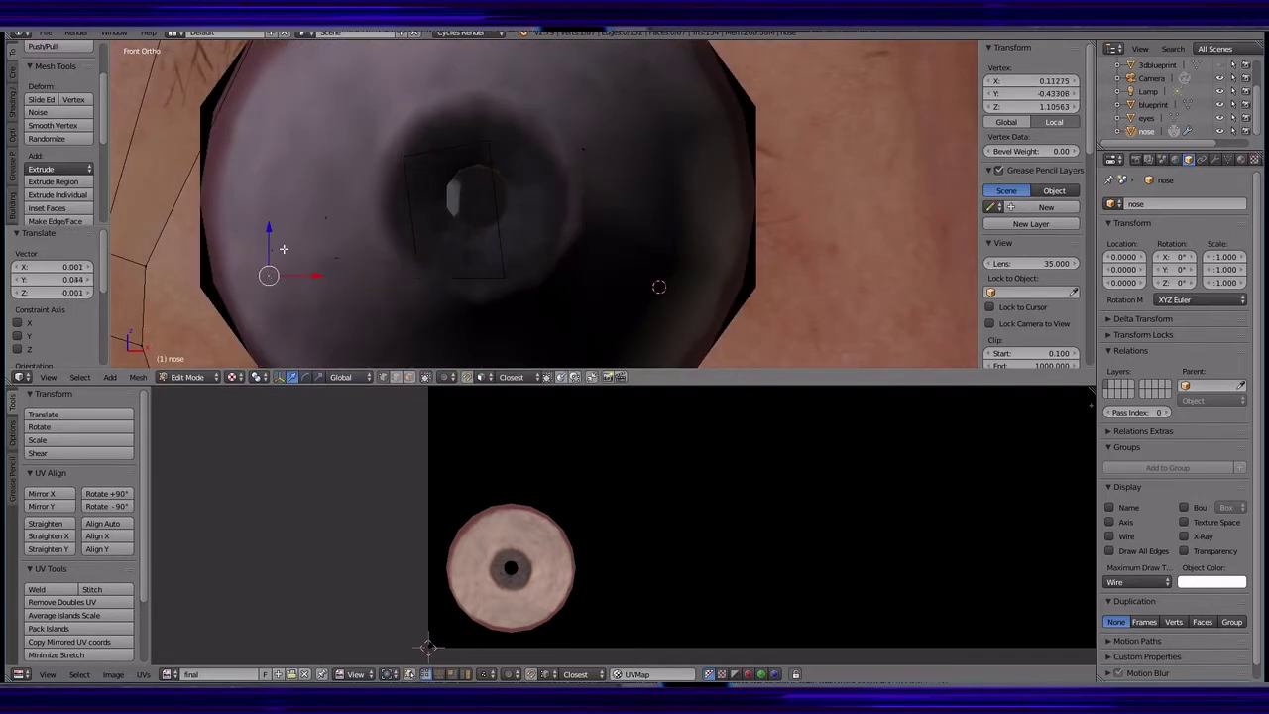
- Push the eye outline vertices back in depth, checking from angled and side views
{"action": "right_click", "coordinate": [270, 275], "text": "ctrl"}
{"action": "mouse_move", "coordinate": [270, 276]}
{"action": "middle_mouse_down"}
{"action": "mouse_move", "coordinate": [467, 297]}
{"action": "mouse_move", "coordinate": [419, 274]}
{"action": "middle_mouse_up"}
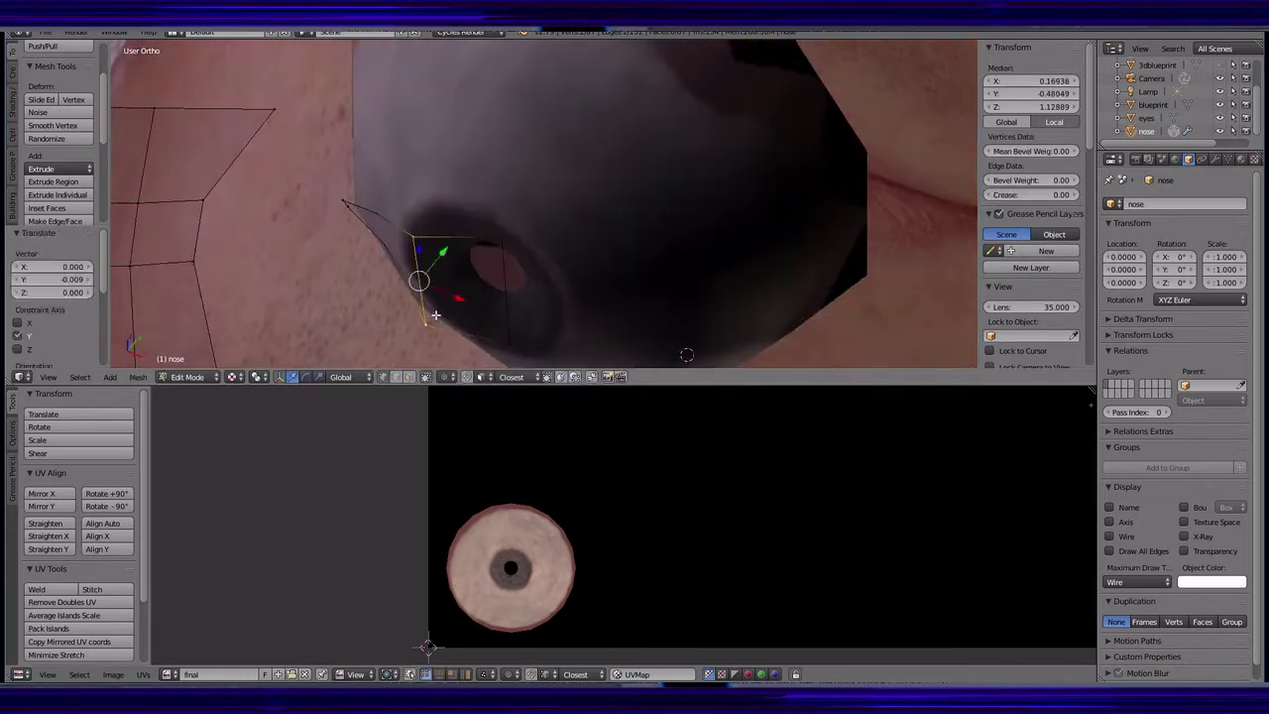
{"action": "mouse_move", "coordinate": [503, 346]}
{"action": "middle_mouse_down"}
{"action": "mouse_move", "coordinate": [545, 342]}
{"action": "mouse_move", "coordinate": [330, 255]}
{"action": "mouse_move", "coordinate": [634, 310]}
{"action": "middle_mouse_up"}
{"action": "right_click", "coordinate": [633, 311], "text": "ctrl"}
{"action": "left_click", "coordinate": [619, 325]}
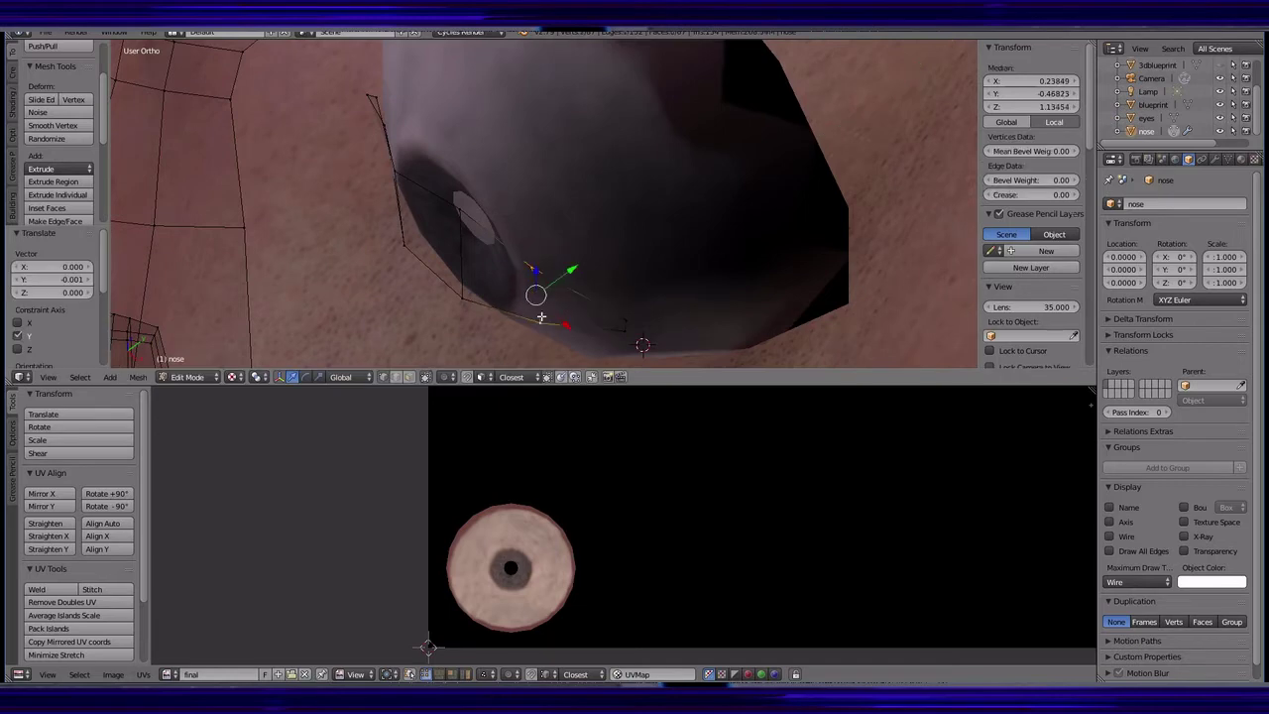
{"action": "middle_click_drag", "start_coordinate": [540, 297], "coordinate": [529, 198]}
{"action": "scroll", "coordinate": [632, 214], "scroll_direction": "down", "scroll_amount": 2}
{"action": "key", "text": "KP_1"}
{"action": "key", "text": "KP_3"}
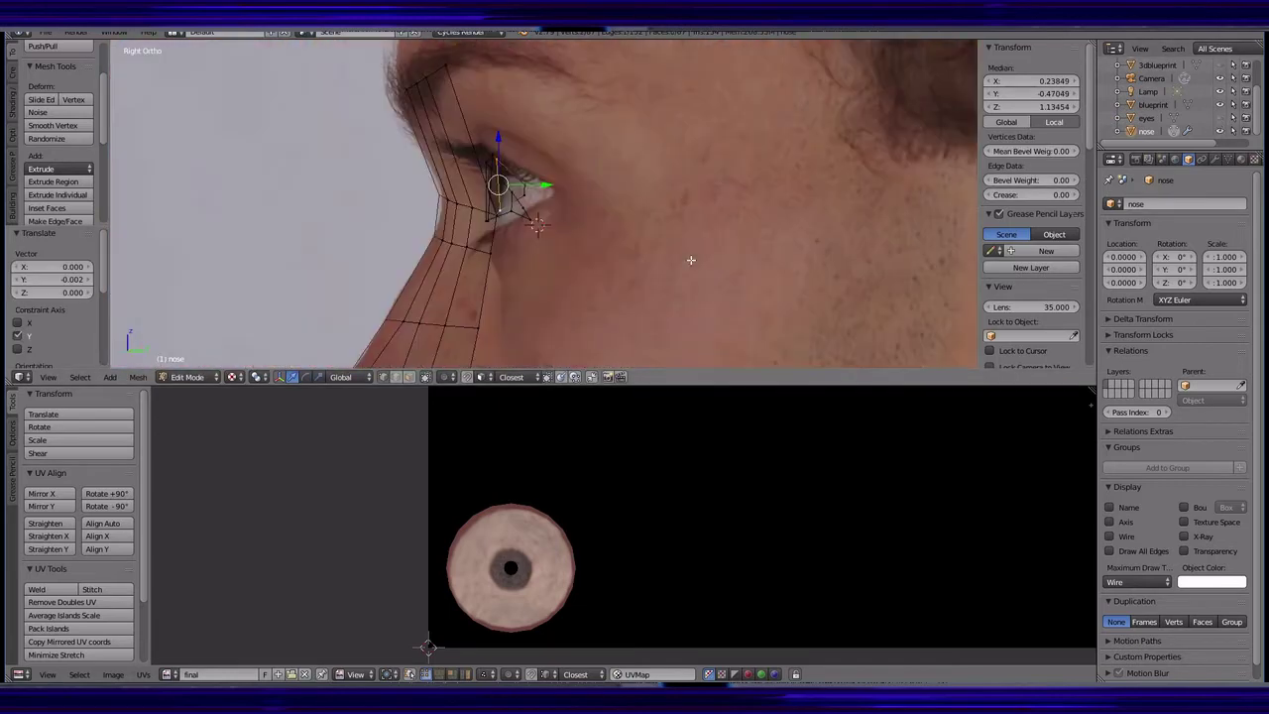
{"action": "key", "text": "KP_1"}
{"action": "key", "text": "KP_3"}
{"action": "key", "text": "KP_1"}
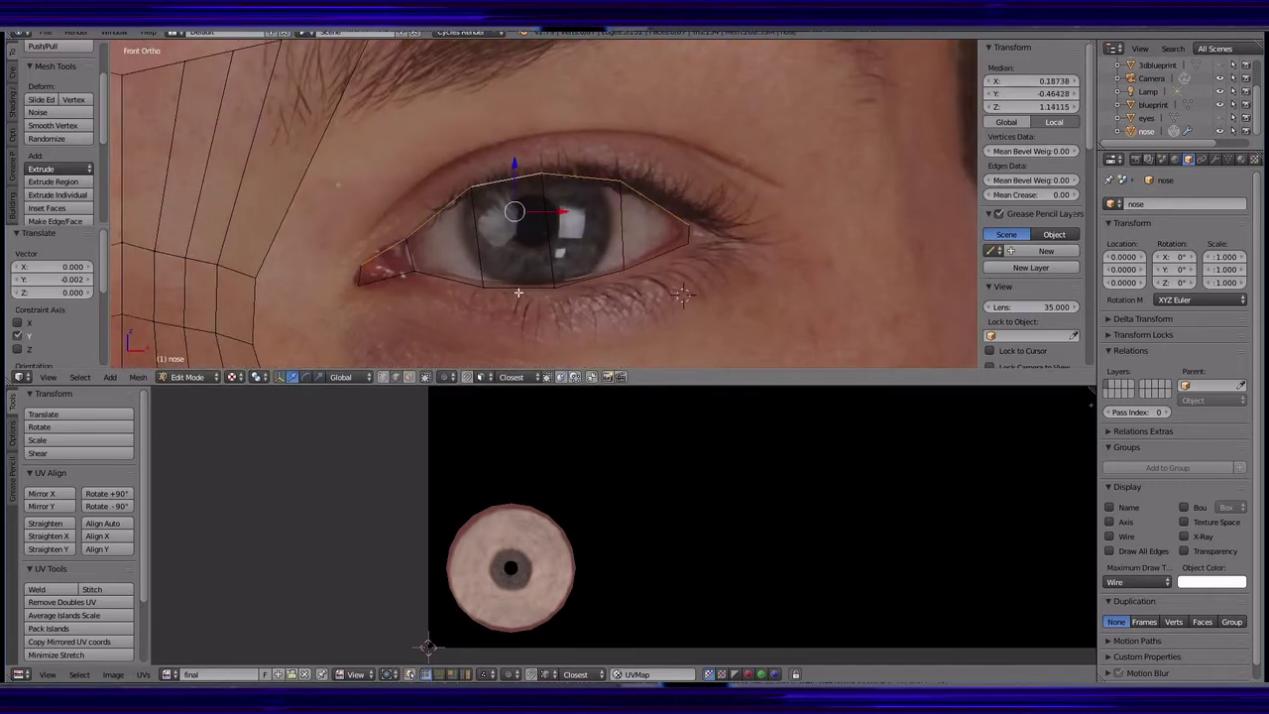
- Extrude and scale the eye outline loop into an outer ring shaped around the socket
{"action": "key", "text": "e"}
{"action": "key", "text": "s"}
{"action": "key", "text": "Return"}
{"action": "right_click", "coordinate": [549, 132]}
{"action": "key", "text": "g"}
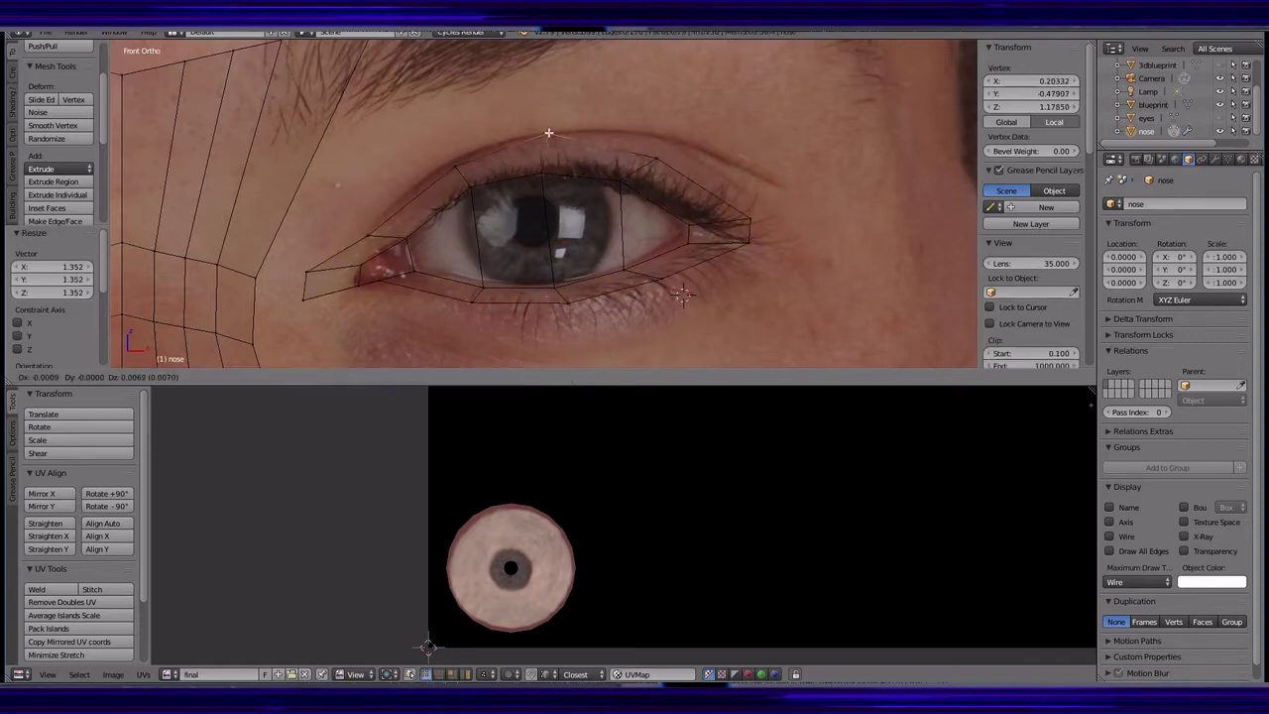
{"action": "middle_click_drag", "start_coordinate": [494, 294], "coordinate": [562, 213], "text": "shift"}
{"action": "key", "text": "g"}
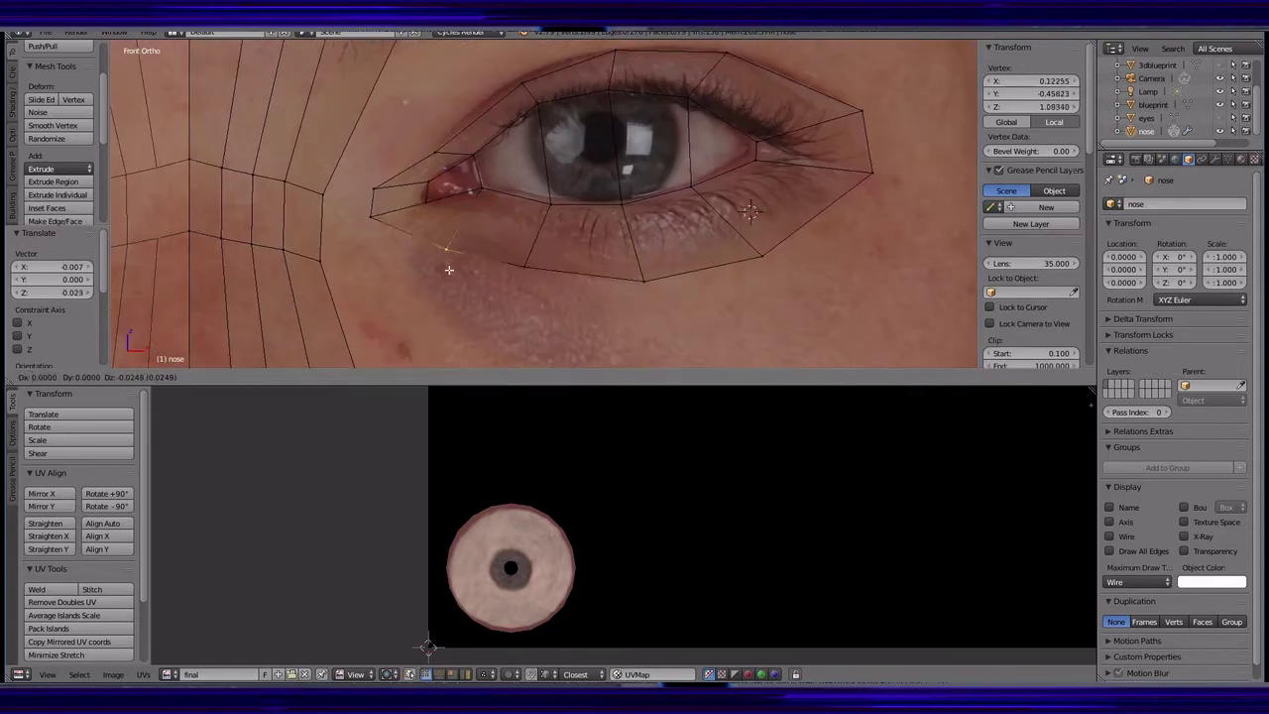
{"action": "middle_click_drag", "start_coordinate": [406, 192], "coordinate": [436, 221], "text": "shift"}
{"action": "scroll", "coordinate": [436, 221], "scroll_direction": "down", "scroll_amount": 4}
- Unhide the eyes and refine the upper and lower lid vertices around the eyeball
{"action": "left_click", "coordinate": [1220, 117]}
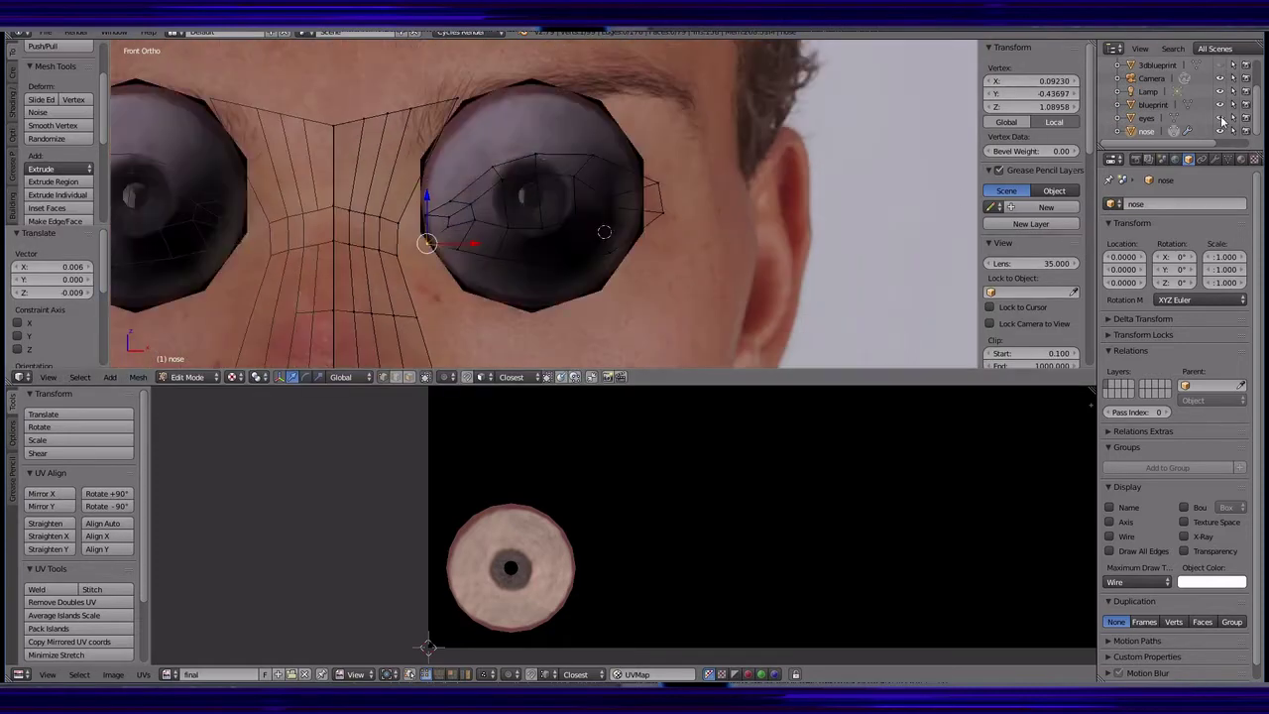
{"action": "scroll", "coordinate": [603, 232], "scroll_direction": "up", "scroll_amount": 4}
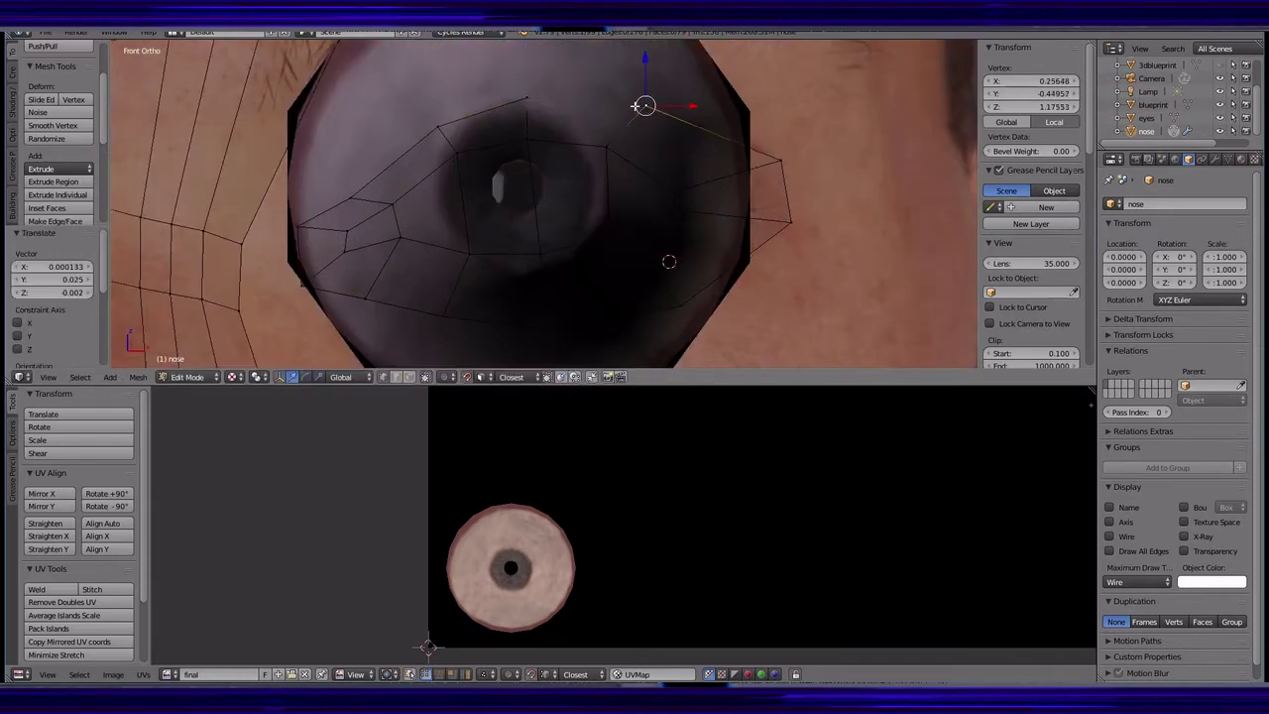
{"action": "left_click", "coordinate": [348, 195]}
{"action": "middle_click_drag", "start_coordinate": [532, 317], "coordinate": [502, 284], "text": "shift"}
{"action": "right_click", "coordinate": [502, 284]}
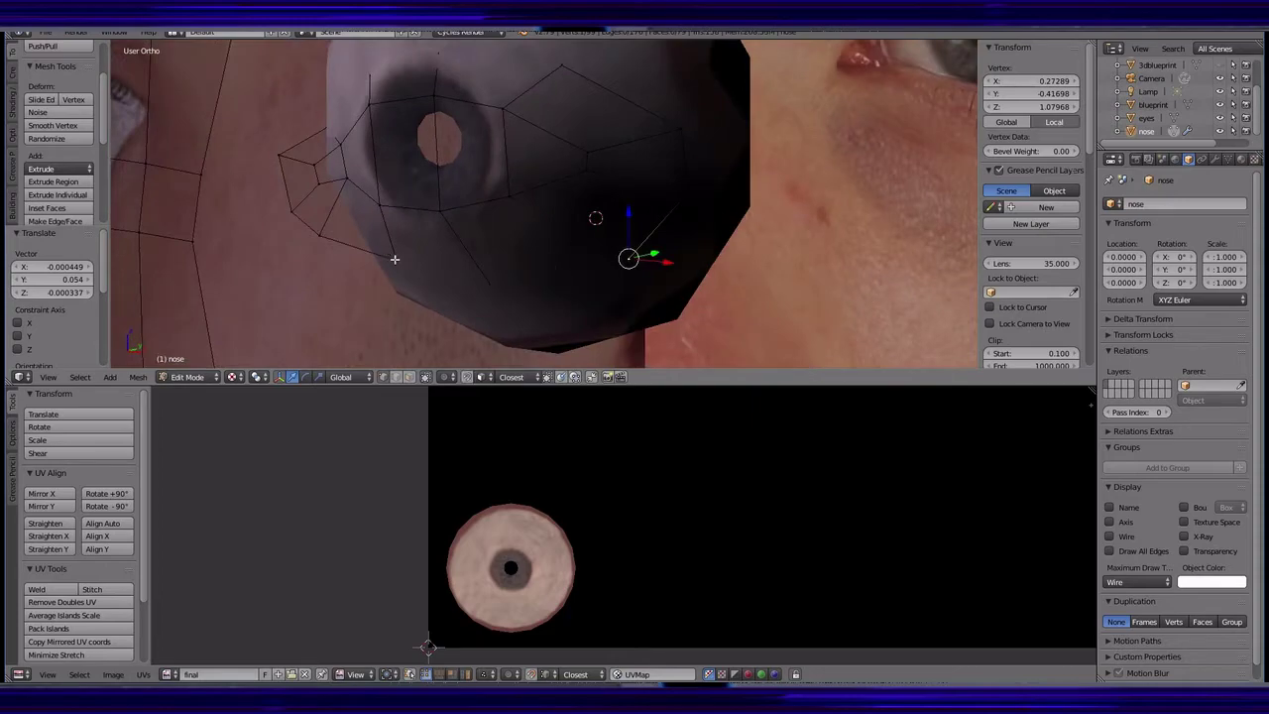
{"action": "right_click", "coordinate": [394, 259], "text": "ctrl"}
{"action": "middle_click_drag", "start_coordinate": [394, 258], "coordinate": [1209, 161]}
- Add a Subdivision Surface modifier to smooth the nose mesh
{"action": "left_click", "coordinate": [501, 259]}
{"action": "middle_click_drag", "start_coordinate": [501, 259], "coordinate": [595, 199]}
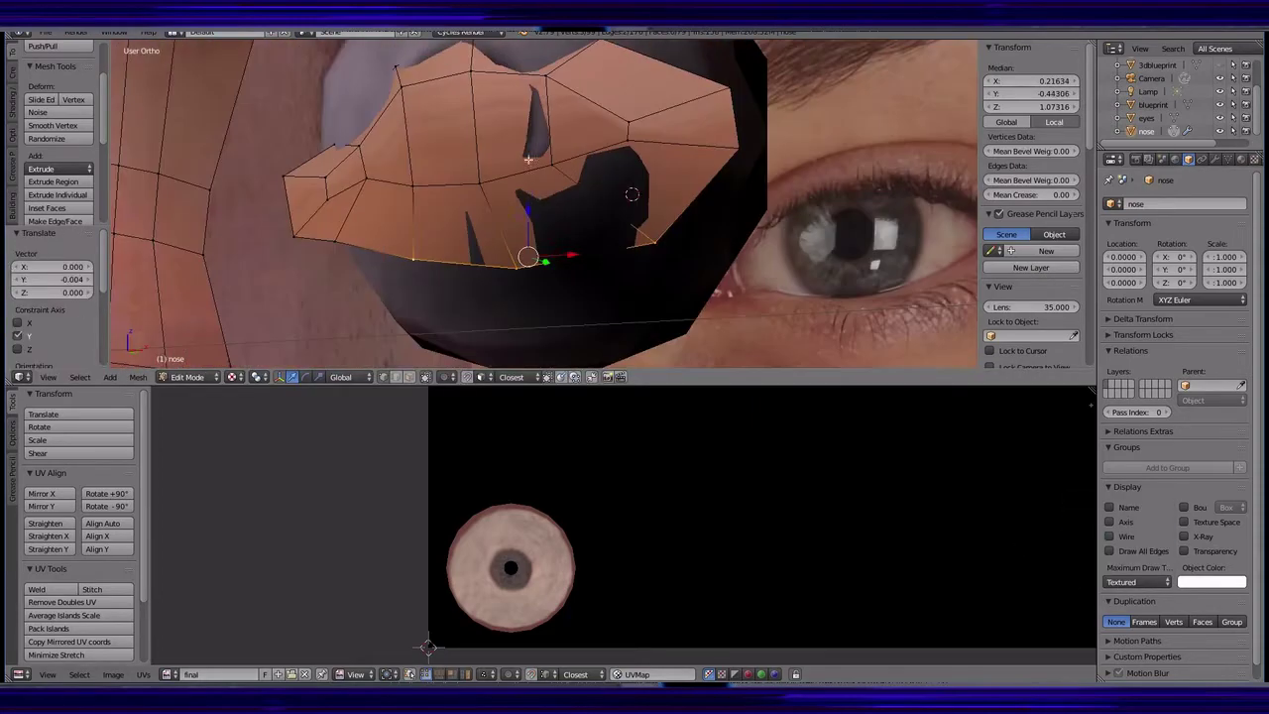
{"action": "left_click", "coordinate": [1216, 159]}
{"action": "left_click", "coordinate": [1180, 204]}
{"action": "left_click", "coordinate": [935, 427]}
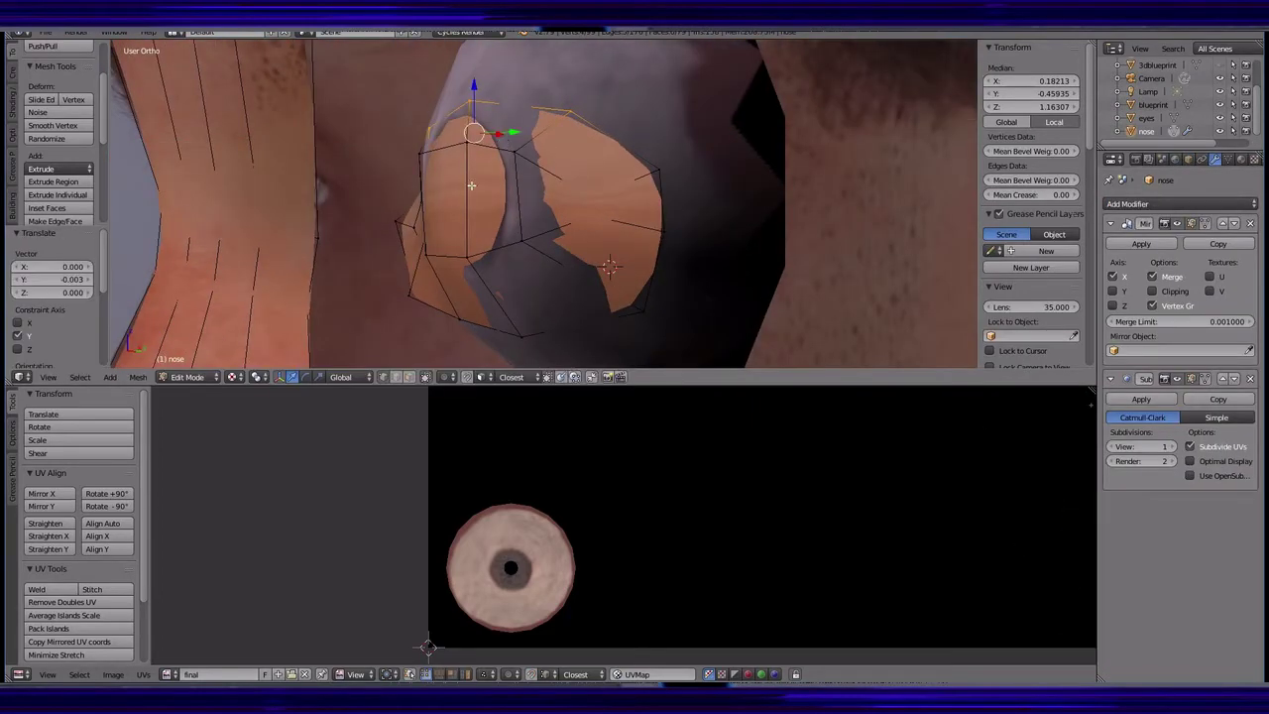
- Push a path of eyelid vertices back along Y so the lid wraps the eyeball
{"action": "right_click", "coordinate": [475, 130]}
{"action": "key", "text": "g"}
{"action": "key", "text": "y"}
{"action": "mouse_move", "coordinate": [416, 187]}
{"action": "middle_mouse_down"}
{"action": "mouse_move", "coordinate": [475, 130]}
{"action": "mouse_move", "coordinate": [681, 339]}
{"action": "middle_mouse_up"}
{"action": "right_click", "coordinate": [493, 161]}
{"action": "right_click", "coordinate": [516, 177], "text": "ctrl"}
{"action": "left_click", "coordinate": [487, 139]}
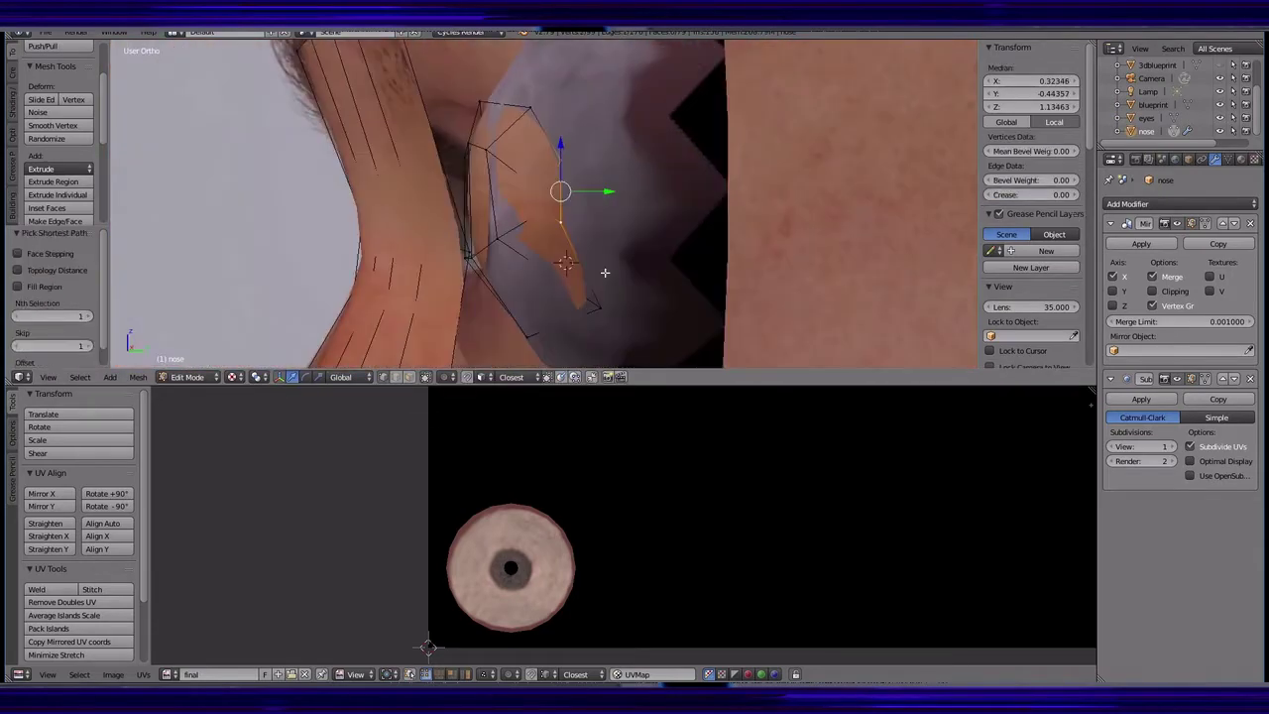
{"action": "key", "text": "KP_3"}
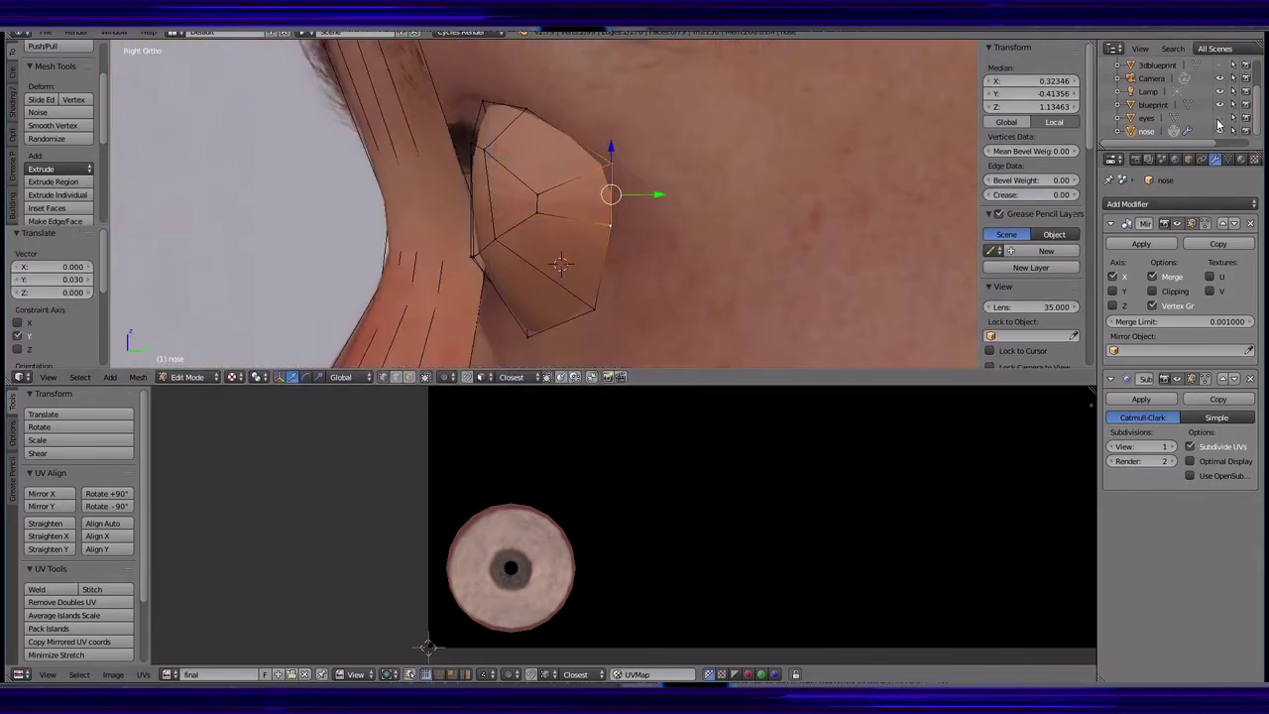
{"action": "mouse_move", "coordinate": [575, 278]}
{"action": "middle_mouse_down"}
{"action": "mouse_move", "coordinate": [602, 312]}
{"action": "mouse_move", "coordinate": [646, 221]}
{"action": "middle_mouse_up"}
- Extrude a strip of lid faces, move it along Y and enlarge the lid ring
{"action": "left_click", "coordinate": [614, 198], "text": "ctrl"}
{"action": "key", "text": "e"}
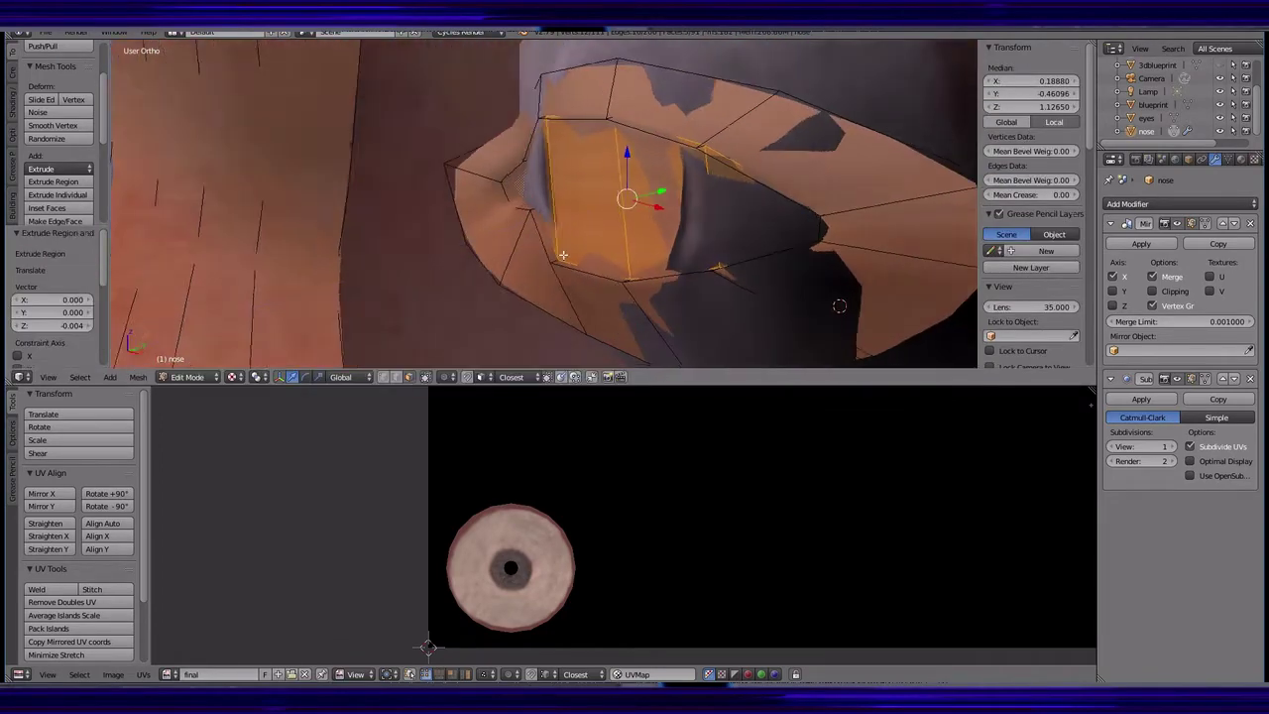
{"action": "middle_click_drag", "start_coordinate": [839, 305], "coordinate": [943, 246]}
{"action": "left_click", "coordinate": [849, 157]}
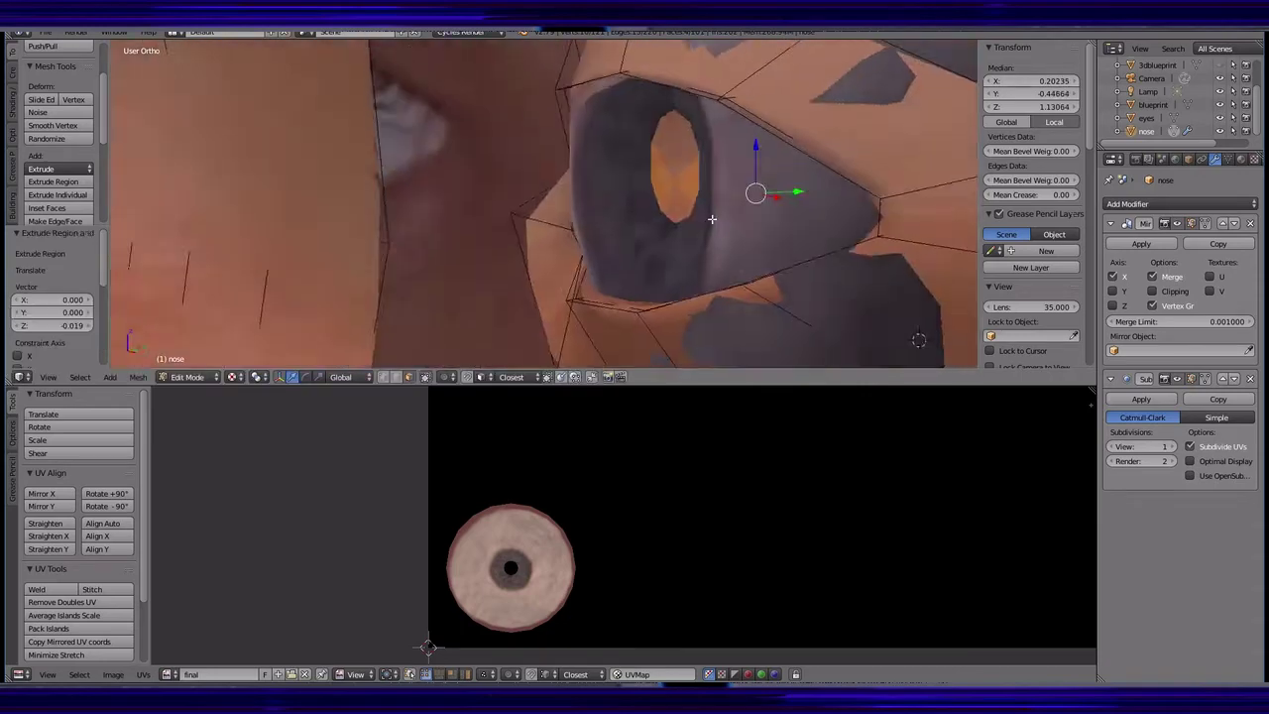
{"action": "middle_click_drag", "start_coordinate": [849, 158], "coordinate": [665, 228]}
{"action": "left_click", "coordinate": [863, 248]}
{"action": "middle_click_drag", "start_coordinate": [863, 248], "coordinate": [620, 243]}
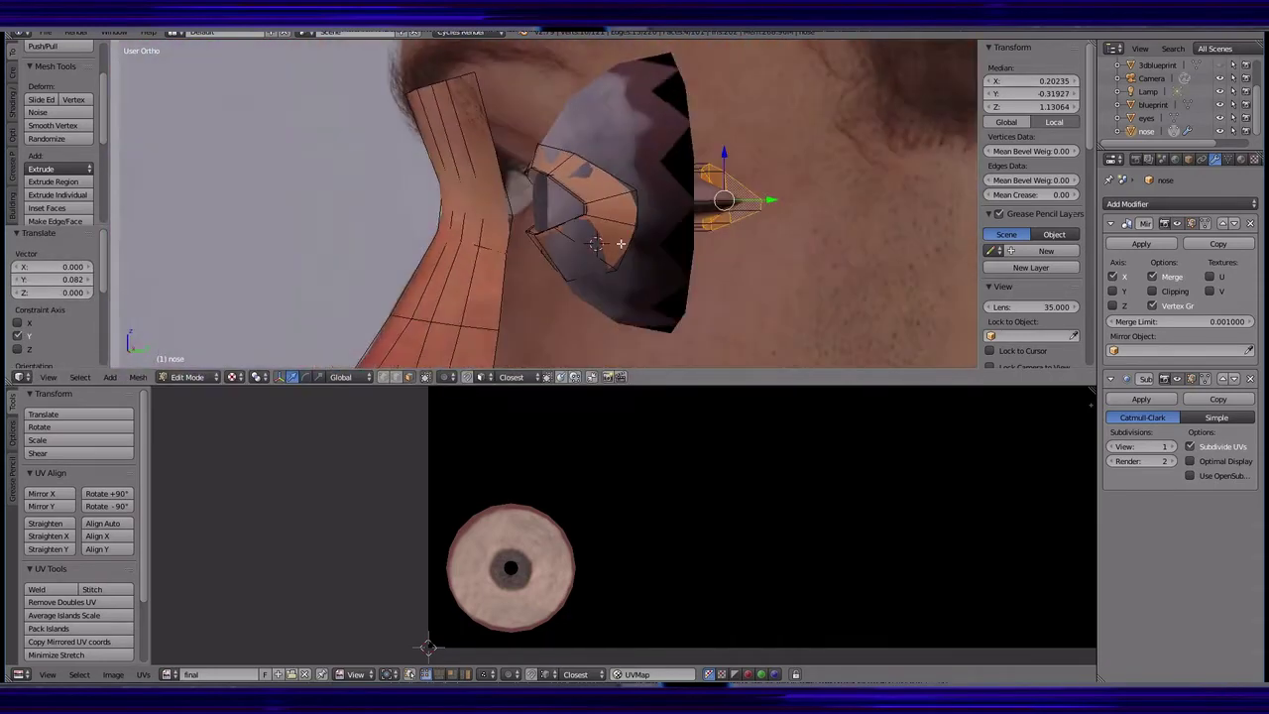
{"action": "left_click", "coordinate": [716, 281]}
{"action": "middle_click_drag", "start_coordinate": [716, 280], "coordinate": [595, 248]}
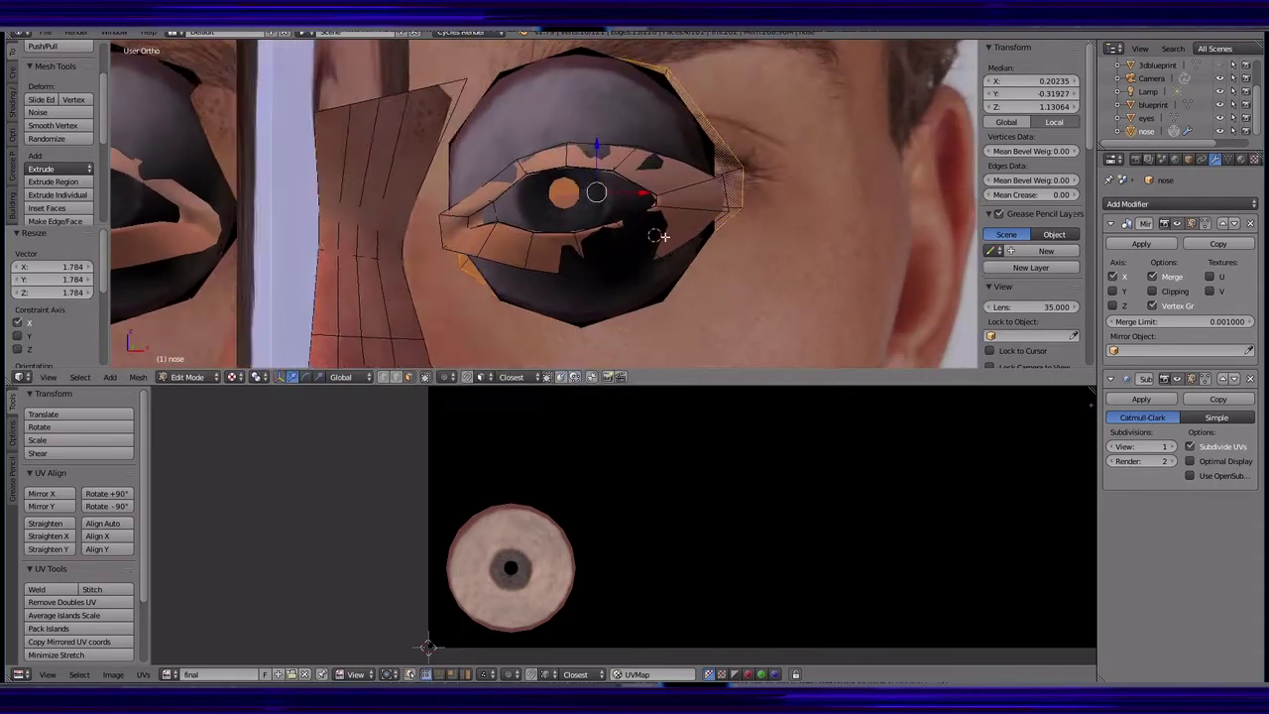
- Slide the lid edge, shrink the lid slightly and scale it along X only
{"action": "scroll", "coordinate": [524, 216], "scroll_direction": "up", "scroll_amount": 5}
{"action": "middle_click_drag", "start_coordinate": [525, 216], "coordinate": [420, 200]}
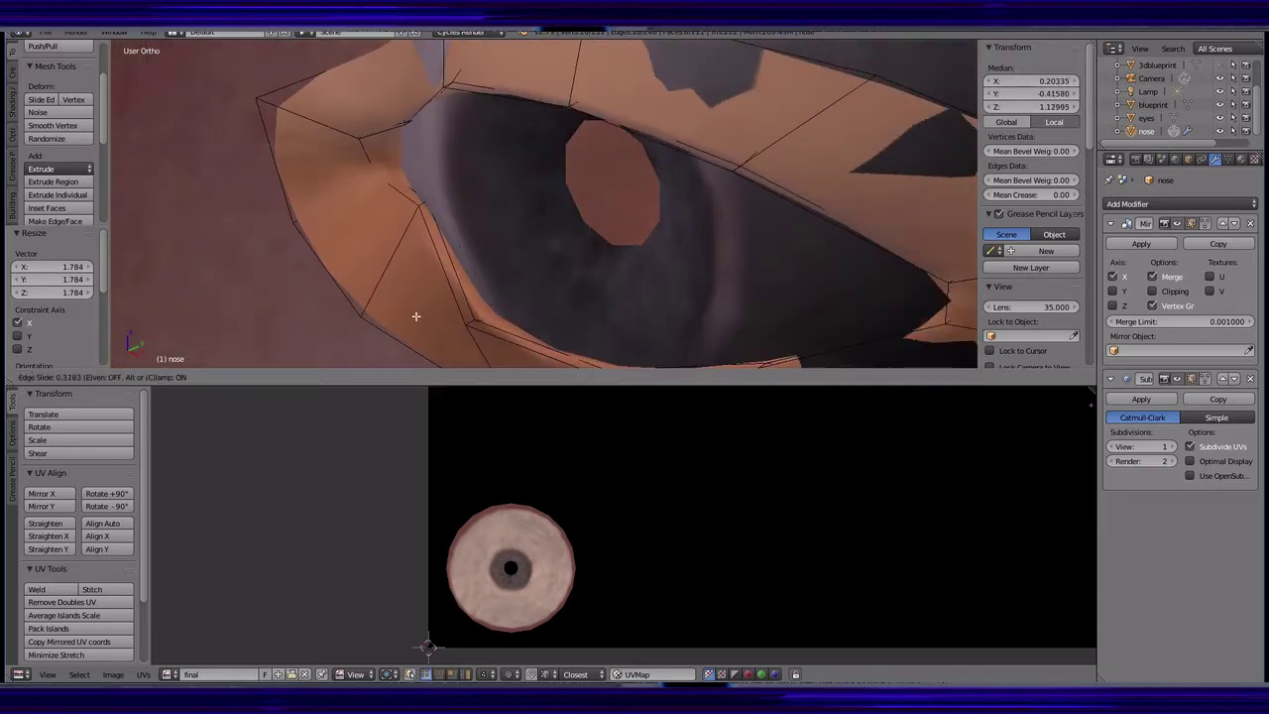
{"action": "left_click", "coordinate": [272, 314]}
{"action": "middle_click_drag", "start_coordinate": [272, 315], "coordinate": [623, 192]}
{"action": "left_click", "coordinate": [507, 221]}
{"action": "scroll", "coordinate": [622, 192], "scroll_direction": "up", "scroll_amount": 3}
{"action": "mouse_move", "coordinate": [566, 284]}
{"action": "middle_mouse_down"}
{"action": "mouse_move", "coordinate": [641, 231]}
{"action": "mouse_move", "coordinate": [324, 329]}
{"action": "middle_mouse_up"}
{"action": "key", "text": "s"}
{"action": "left_click", "coordinate": [641, 231]}
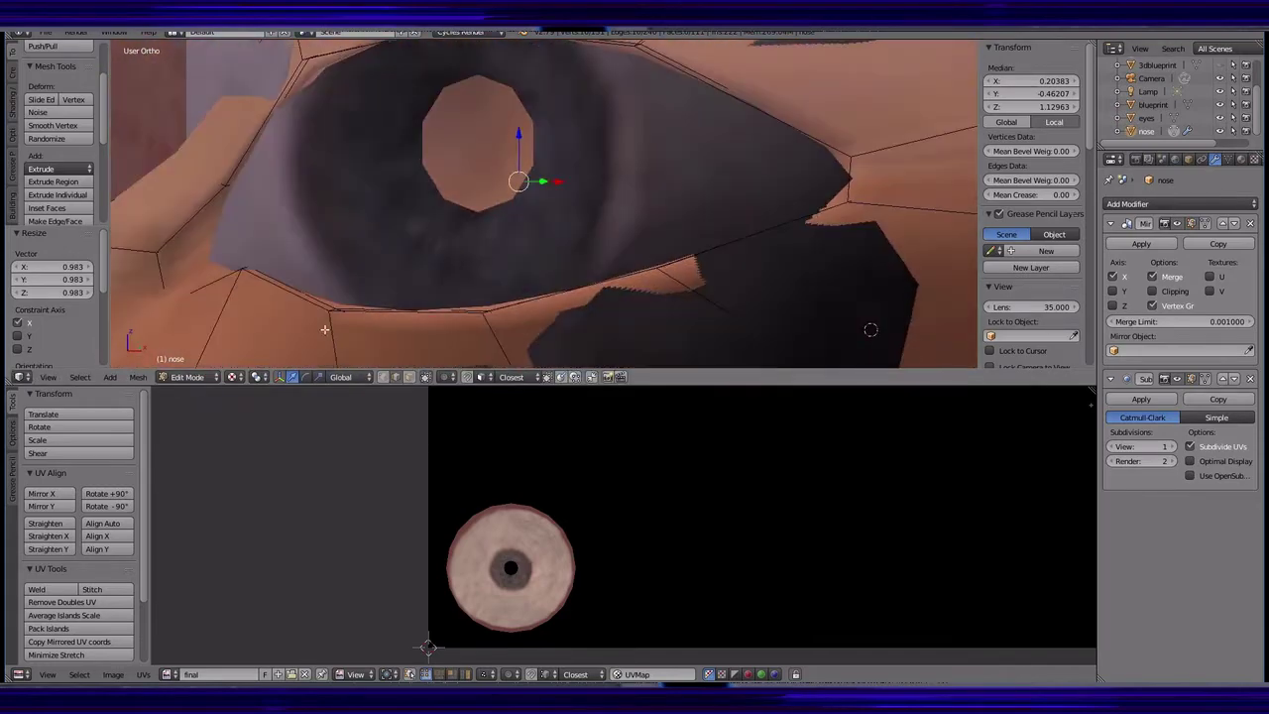
- In Object Mode, move the eyes object slightly forward along Y
{"action": "key", "text": "Tab"}
{"action": "right_click", "coordinate": [303, 229]}
{"action": "key", "text": "g"}
{"action": "key", "text": "y"}
{"action": "left_click", "coordinate": [387, 274]}
{"action": "middle_click_drag", "start_coordinate": [387, 273], "coordinate": [359, 282]}
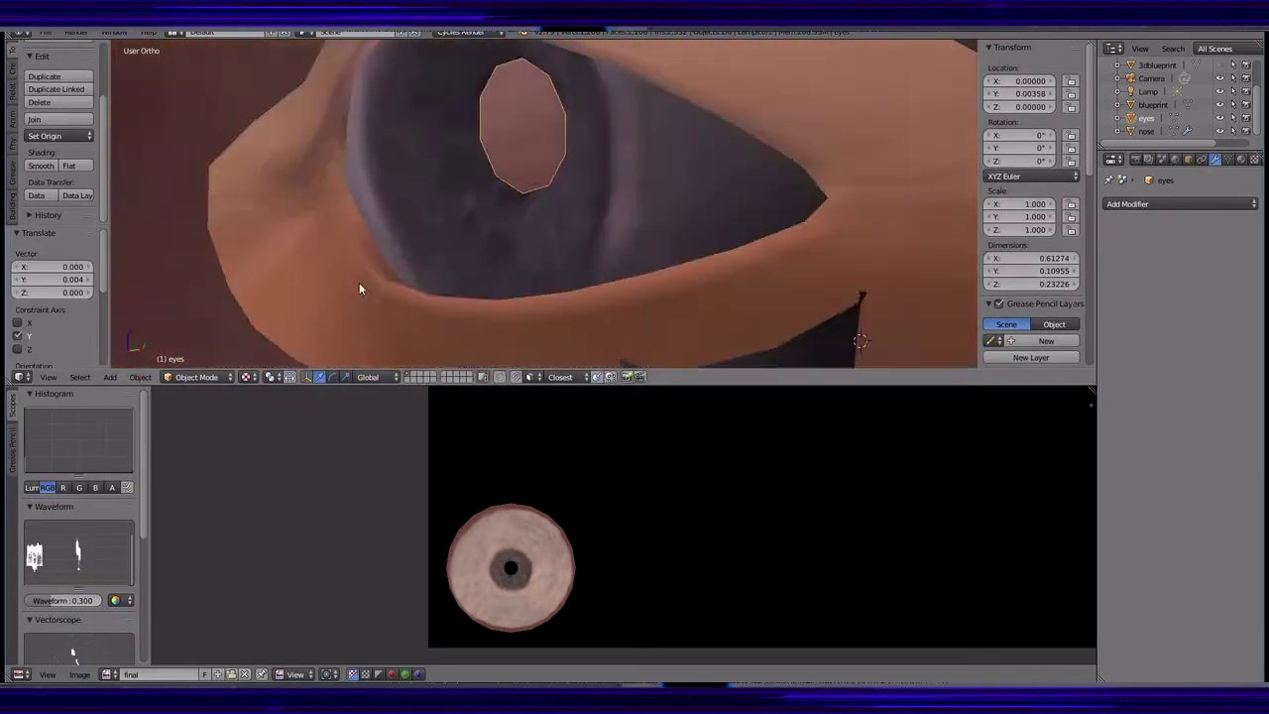
{"action": "scroll", "coordinate": [359, 283], "scroll_direction": "down", "scroll_amount": 2}
- Reselect the nose mesh and try a Y-axis move of its vertices, then cancel it
{"action": "right_click", "coordinate": [595, 283]}
{"action": "key", "text": "Tab"}
{"action": "scroll", "coordinate": [602, 255], "scroll_direction": "up", "scroll_amount": 3}
{"action": "key", "text": "g"}
{"action": "key", "text": "y"}
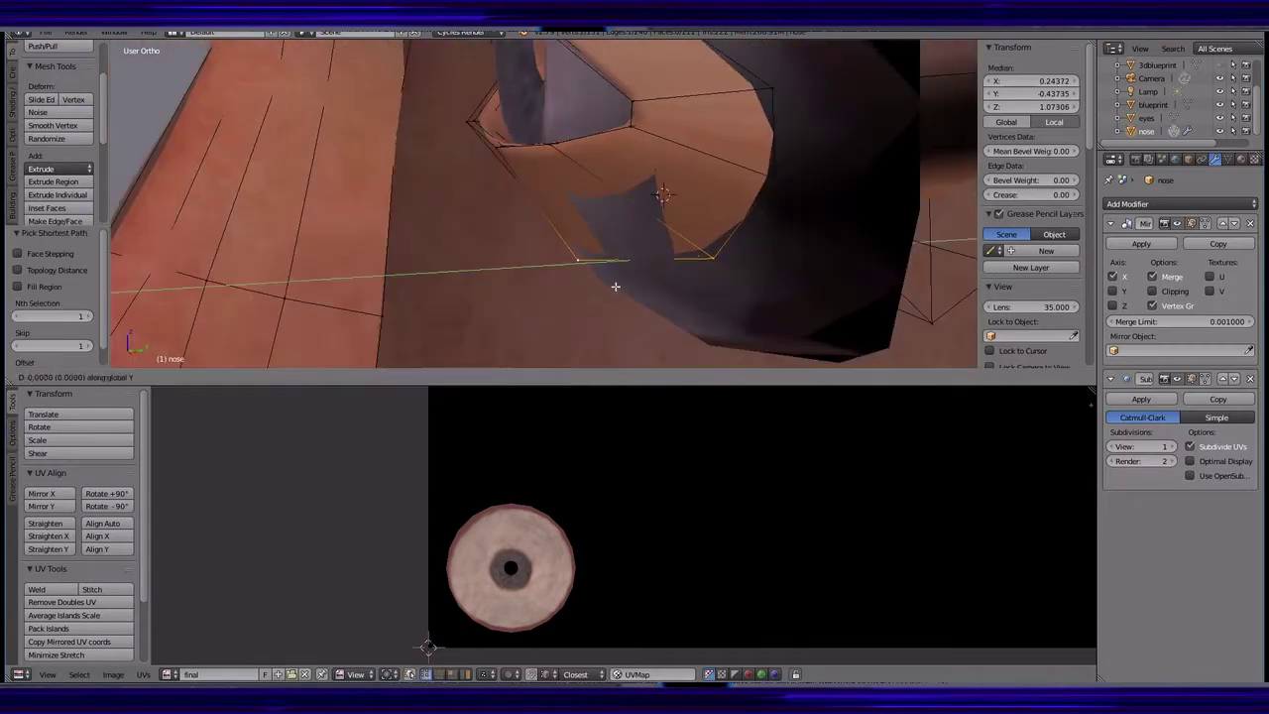
{"action": "key", "text": "Escape"}
- Briefly enter Texture Paint, then return to Edit Mode and view the eye from the front
{"action": "key", "text": "Tab"}
{"action": "scroll", "coordinate": [615, 285], "scroll_direction": "down", "scroll_amount": 3}
{"action": "scroll", "coordinate": [495, 248], "scroll_direction": "up", "scroll_amount": 2}
{"action": "left_click", "coordinate": [163, 377]}
{"action": "left_click", "coordinate": [198, 287]}
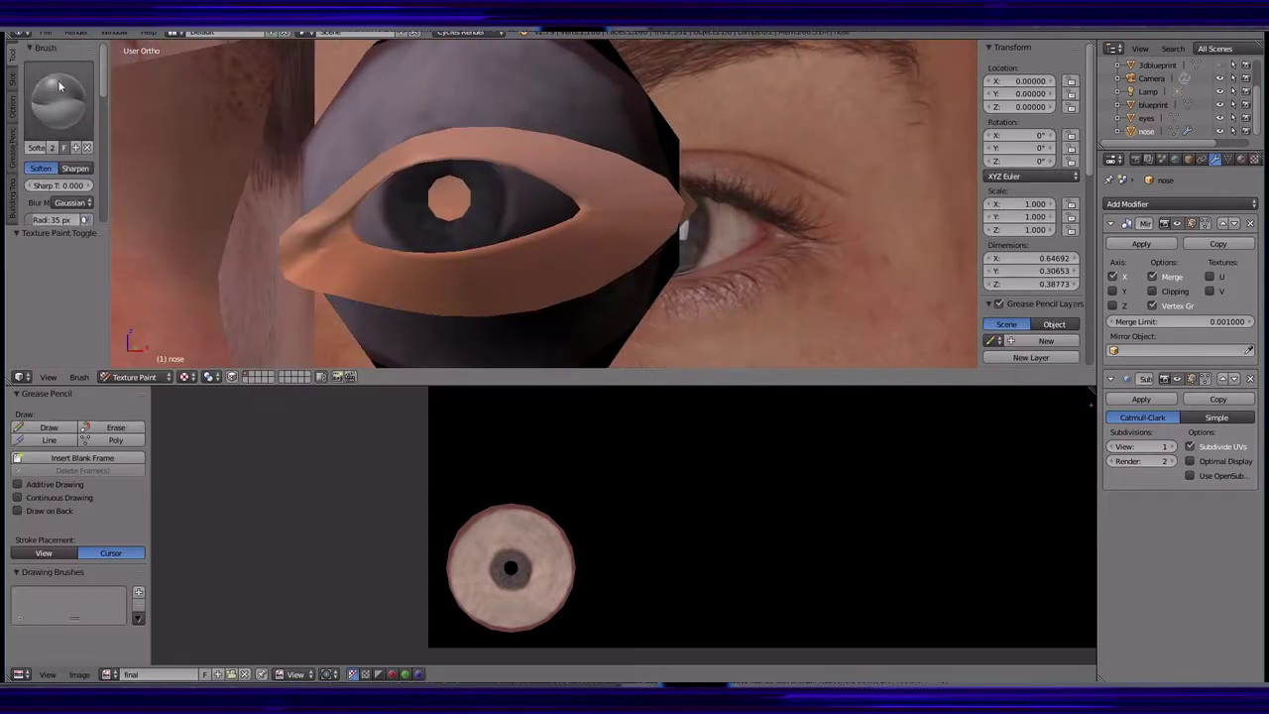
{"action": "left_click", "coordinate": [59, 87]}
{"action": "left_click", "coordinate": [264, 185]}
{"action": "middle_click_drag", "start_coordinate": [476, 258], "coordinate": [510, 266]}
{"action": "key", "text": "Tab"}
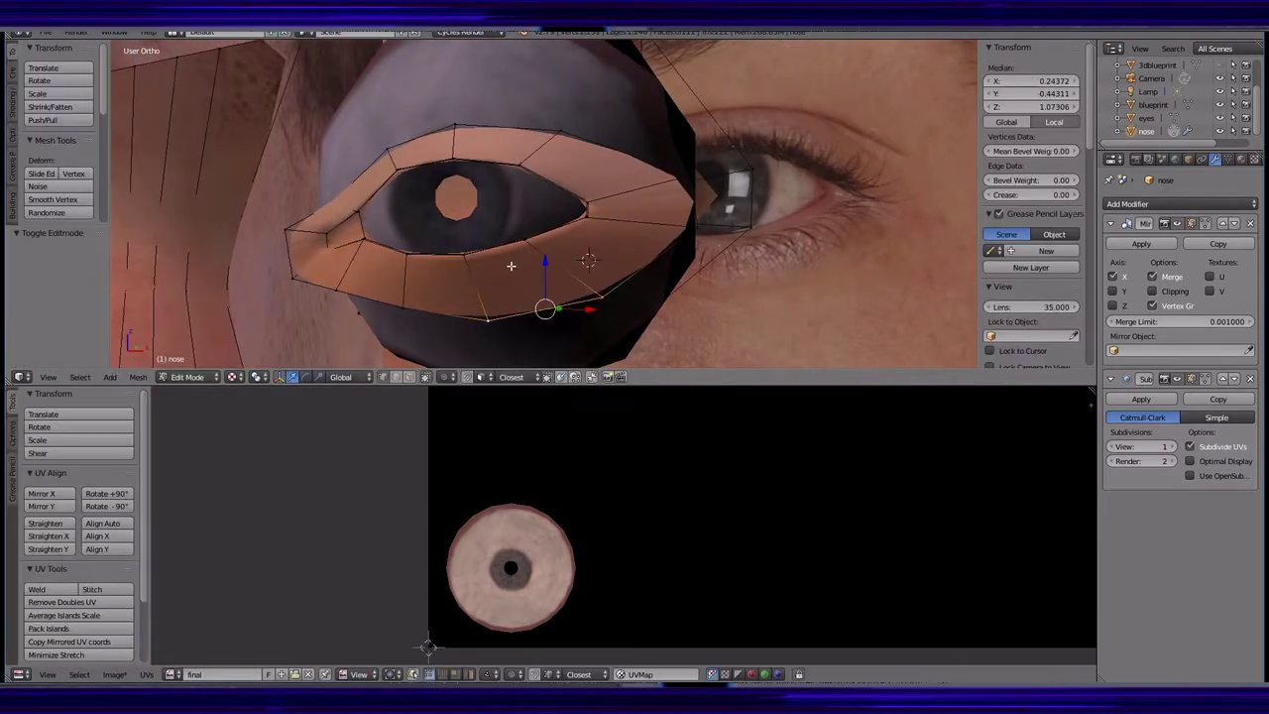
{"action": "key", "text": "KP_1"}
- Unwrap the eyelid faces from the view and show the base face photo behind the UVs
{"action": "key", "text": "a"}
{"action": "key", "text": "a"}
{"action": "key", "text": "u"}
{"action": "left_click", "coordinate": [426, 275]}
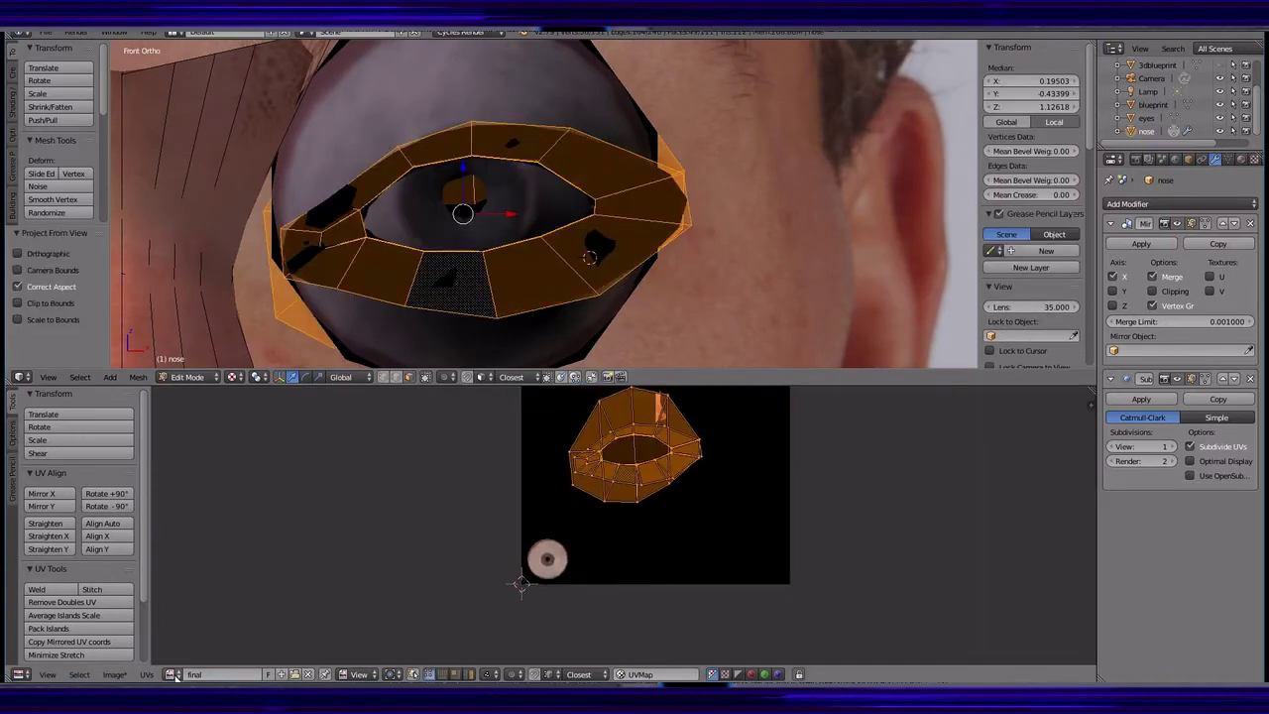
{"action": "left_click", "coordinate": [170, 674]}
{"action": "left_click", "coordinate": [208, 615]}
{"action": "scroll", "coordinate": [397, 545], "scroll_direction": "down", "scroll_amount": 3}
- Move and scale the eyelid UV island onto the eye in the photo
{"action": "key", "text": "g"}
{"action": "left_click", "coordinate": [525, 613]}
{"action": "scroll", "coordinate": [525, 614], "scroll_direction": "up", "scroll_amount": 3}
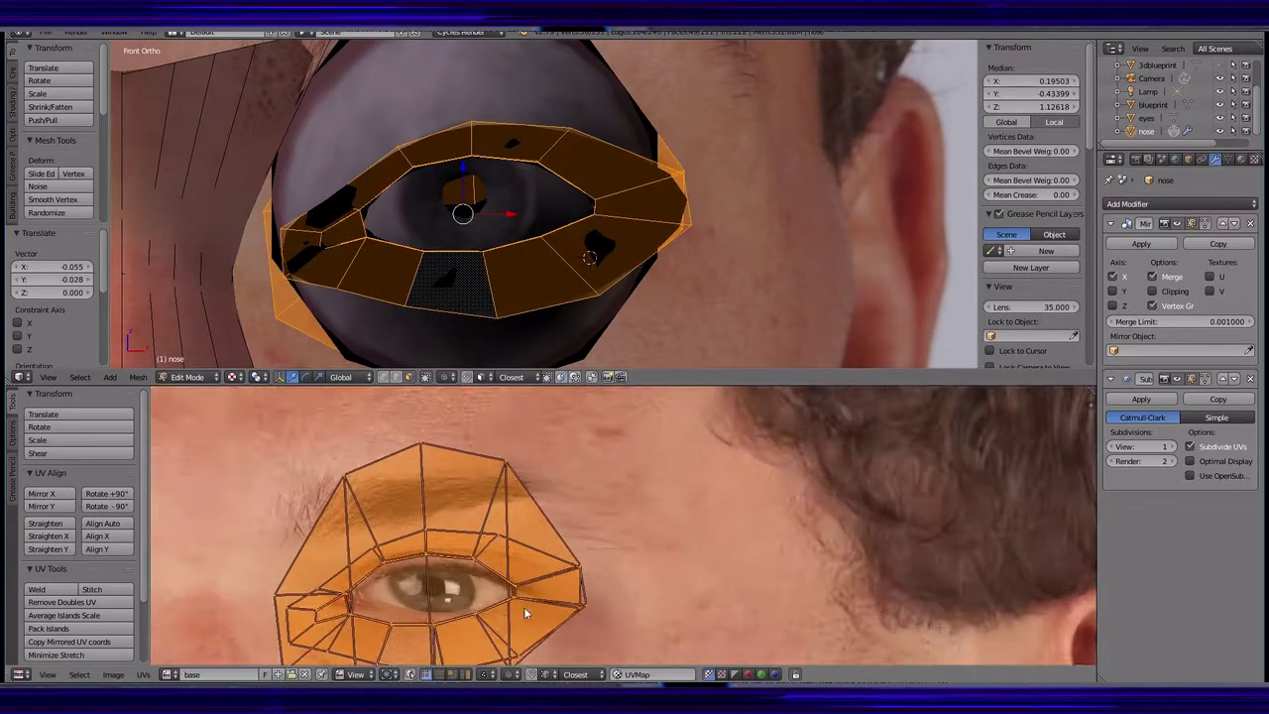
{"action": "scroll", "coordinate": [525, 614], "scroll_direction": "up", "scroll_amount": 2}
{"action": "key", "text": "s"}
{"action": "left_click", "coordinate": [555, 547]}
{"action": "key", "text": "a"}
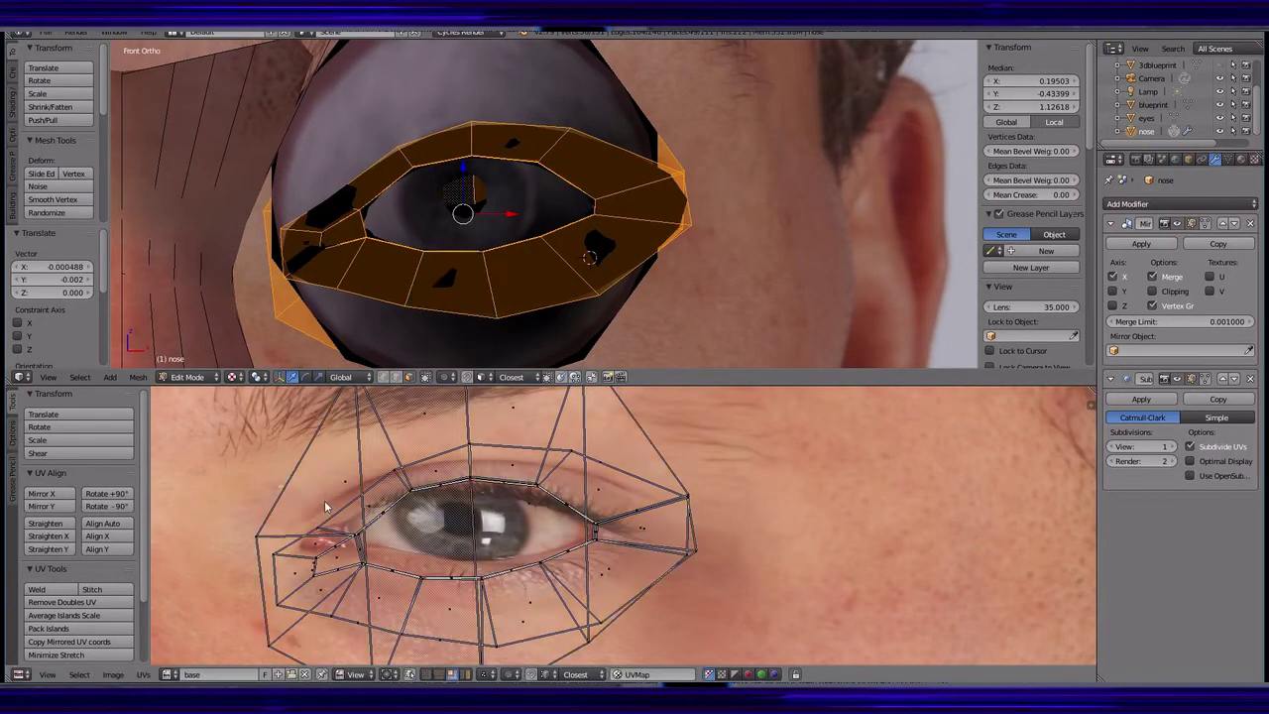
- Squash the eyelid UVs vertically to fit the eye opening
{"action": "scroll", "coordinate": [612, 470], "scroll_direction": "up", "scroll_amount": 1}
{"action": "scroll", "coordinate": [613, 470], "scroll_direction": "down", "scroll_amount": 4}
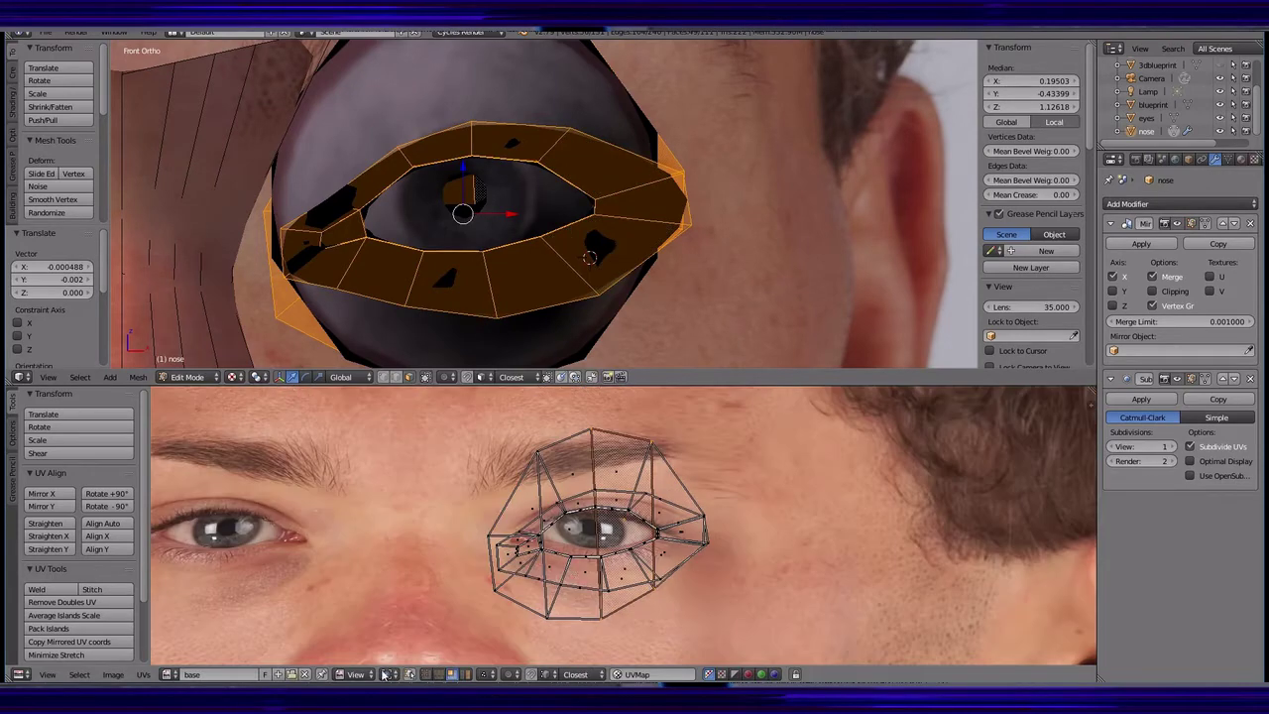
{"action": "scroll", "coordinate": [476, 437], "scroll_direction": "up", "scroll_amount": 2}
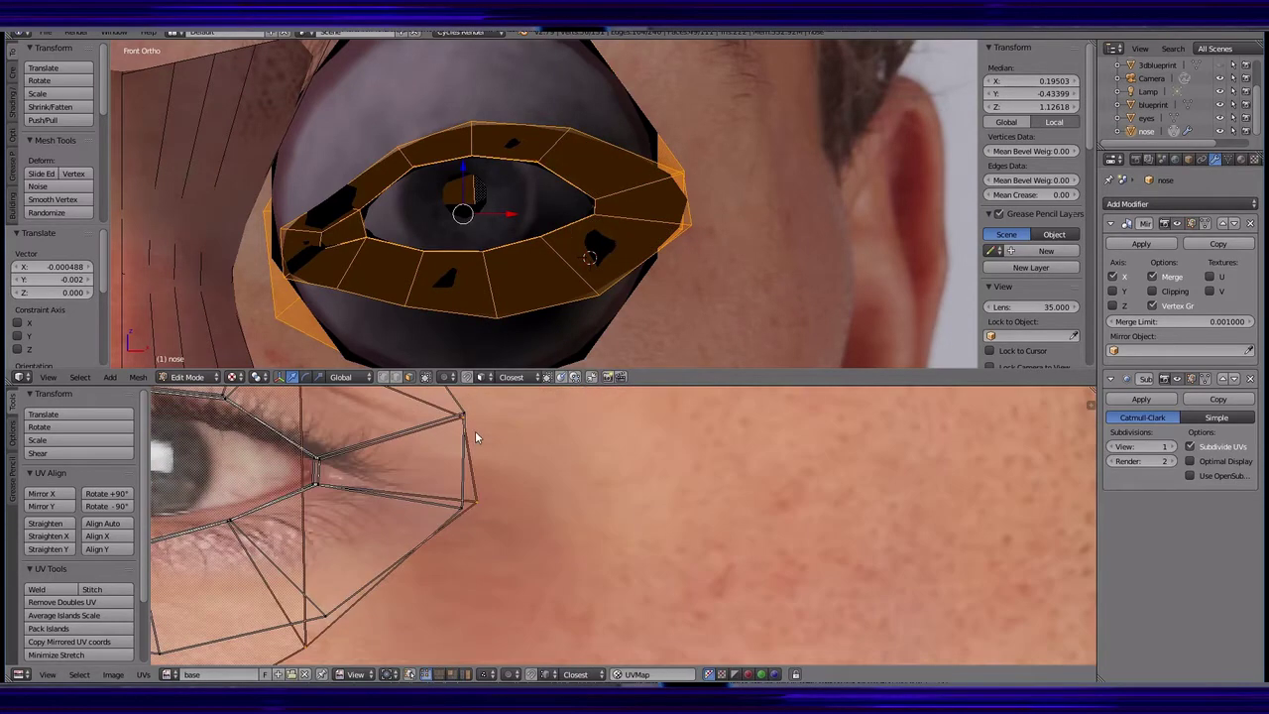
{"action": "scroll", "coordinate": [476, 622], "scroll_direction": "up", "scroll_amount": 3}
{"action": "scroll", "coordinate": [476, 623], "scroll_direction": "down", "scroll_amount": 4}
{"action": "scroll", "coordinate": [604, 583], "scroll_direction": "up", "scroll_amount": 4}
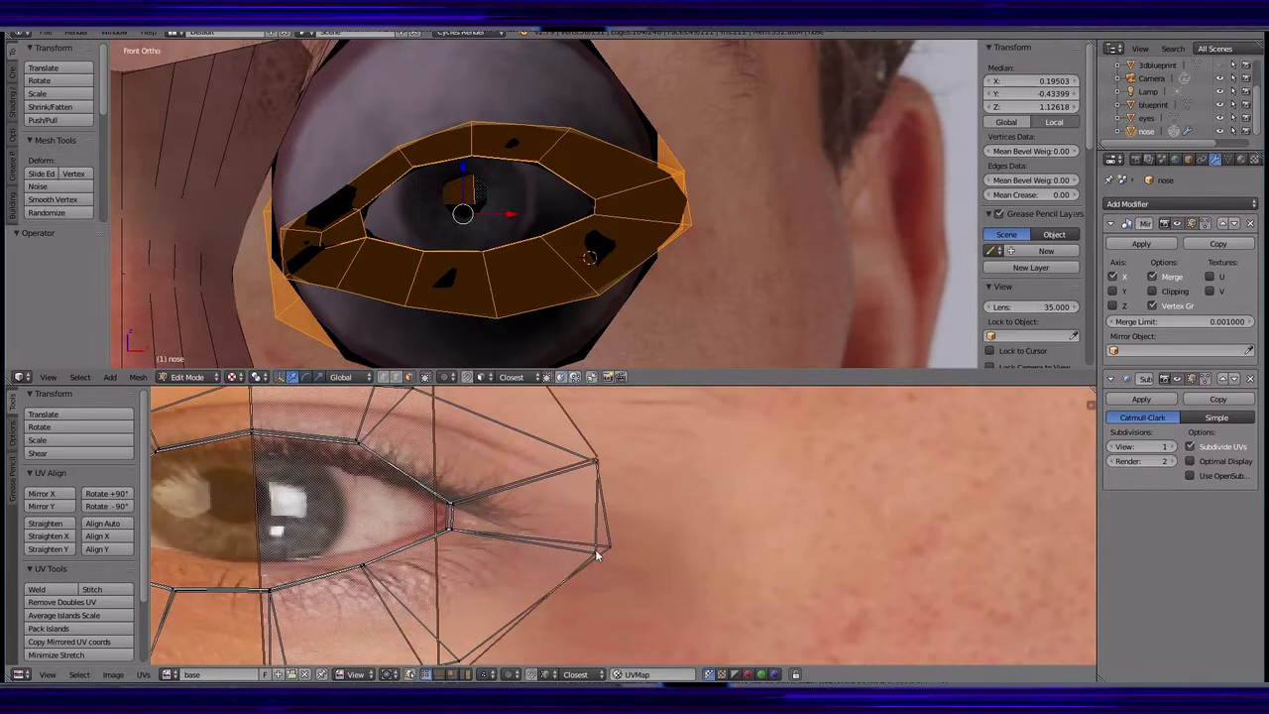
{"action": "left_click", "coordinate": [561, 548]}
{"action": "key", "text": "s"}
{"action": "key", "text": "y"}
{"action": "left_click", "coordinate": [455, 531]}
{"action": "scroll", "coordinate": [520, 536], "scroll_direction": "down", "scroll_amount": 1}
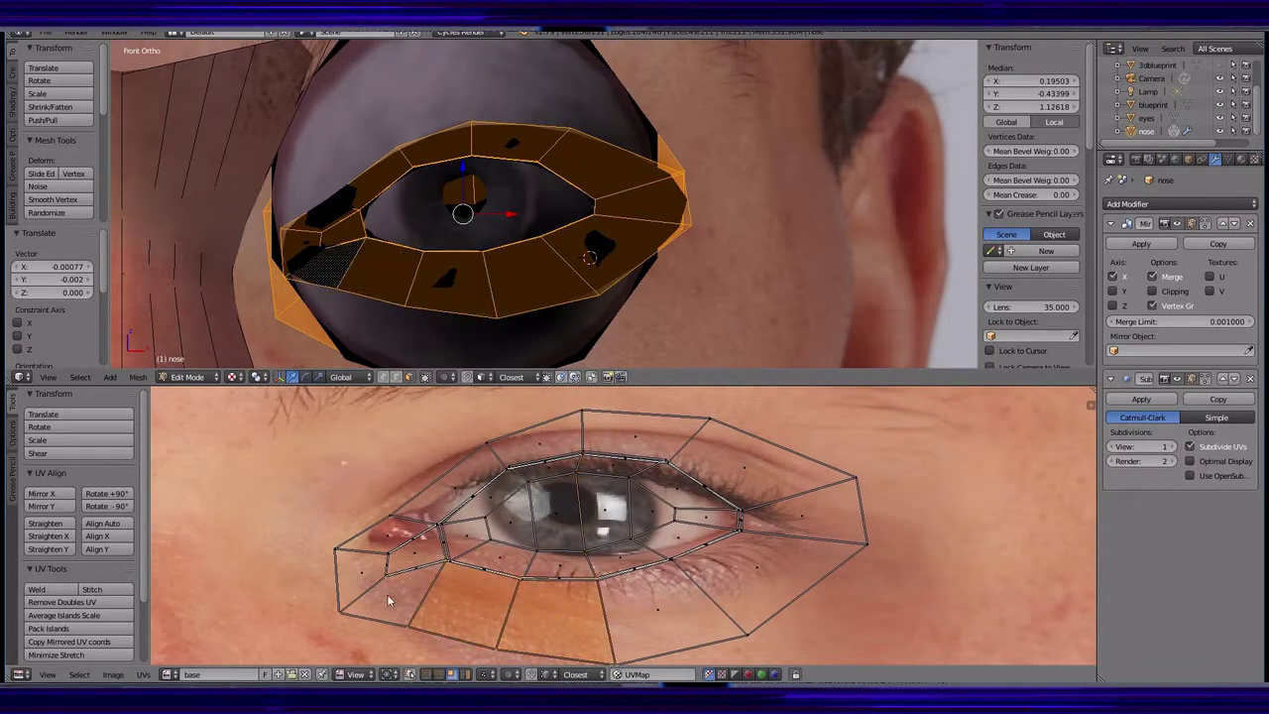
- Relax the eyelid UVs with Minimize Stretch
{"action": "left_click", "coordinate": [425, 674]}
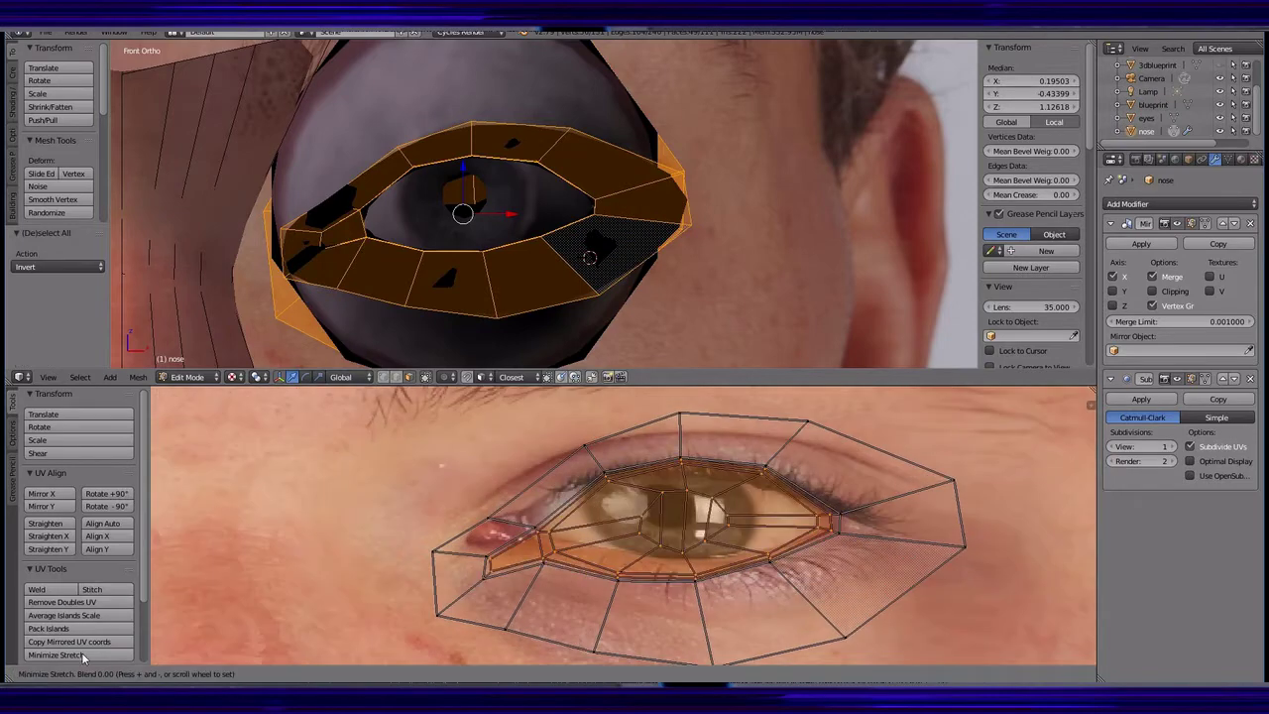
{"action": "key", "text": "ctrl+v"}
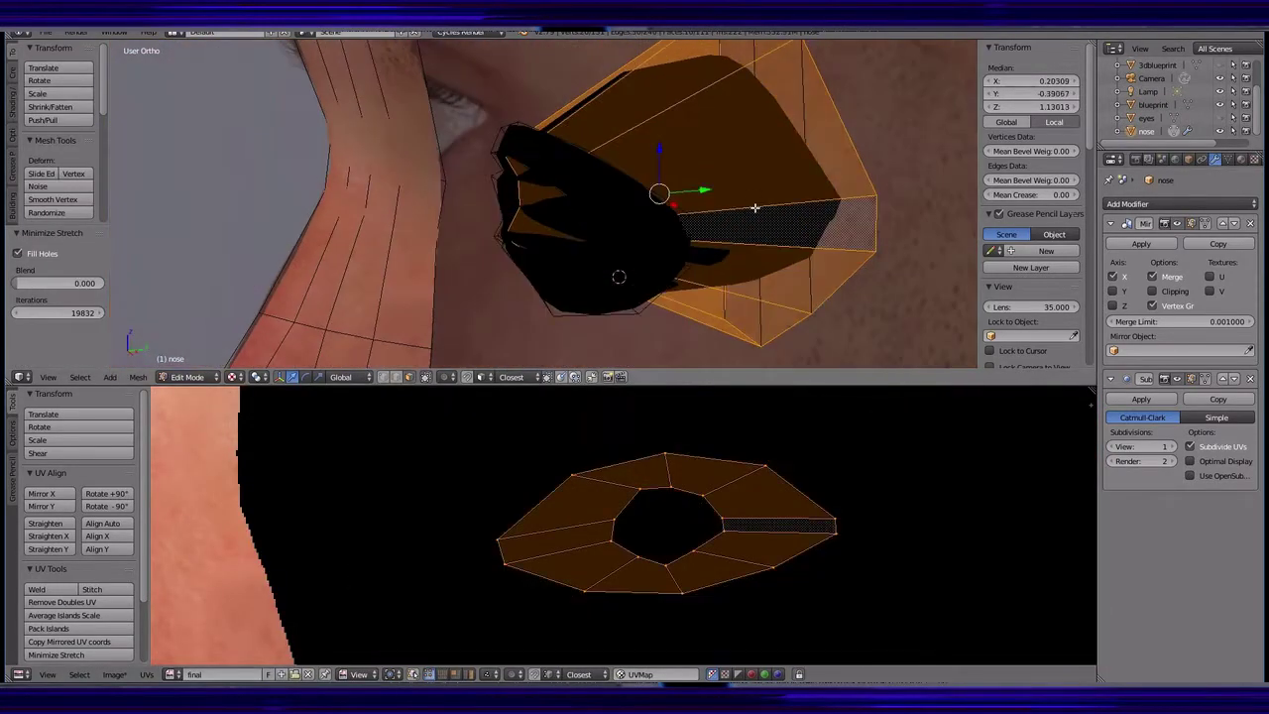
{"action": "middle_click_drag", "start_coordinate": [595, 248], "coordinate": [679, 258]}
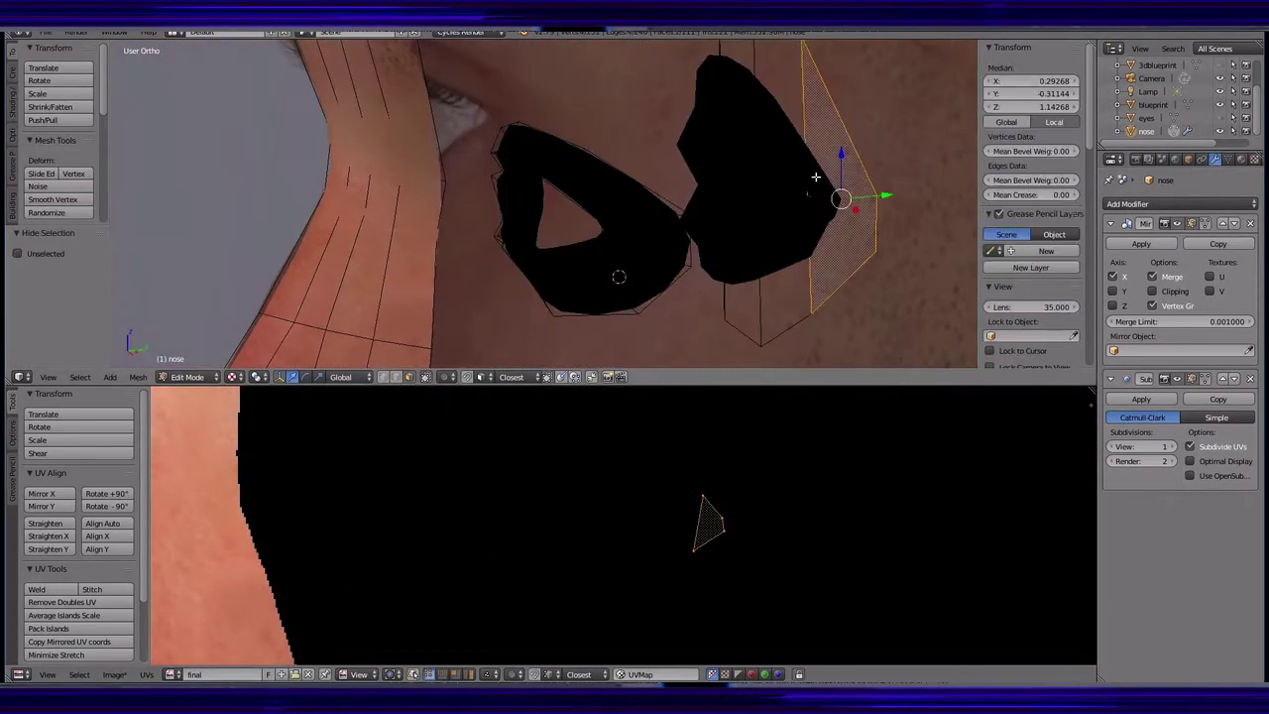
- Return to the front view and switch the mesh back to Texture Paint mode
{"action": "key", "text": "a"}
{"action": "key", "text": "KP_1"}
{"action": "left_click", "coordinate": [187, 377]}
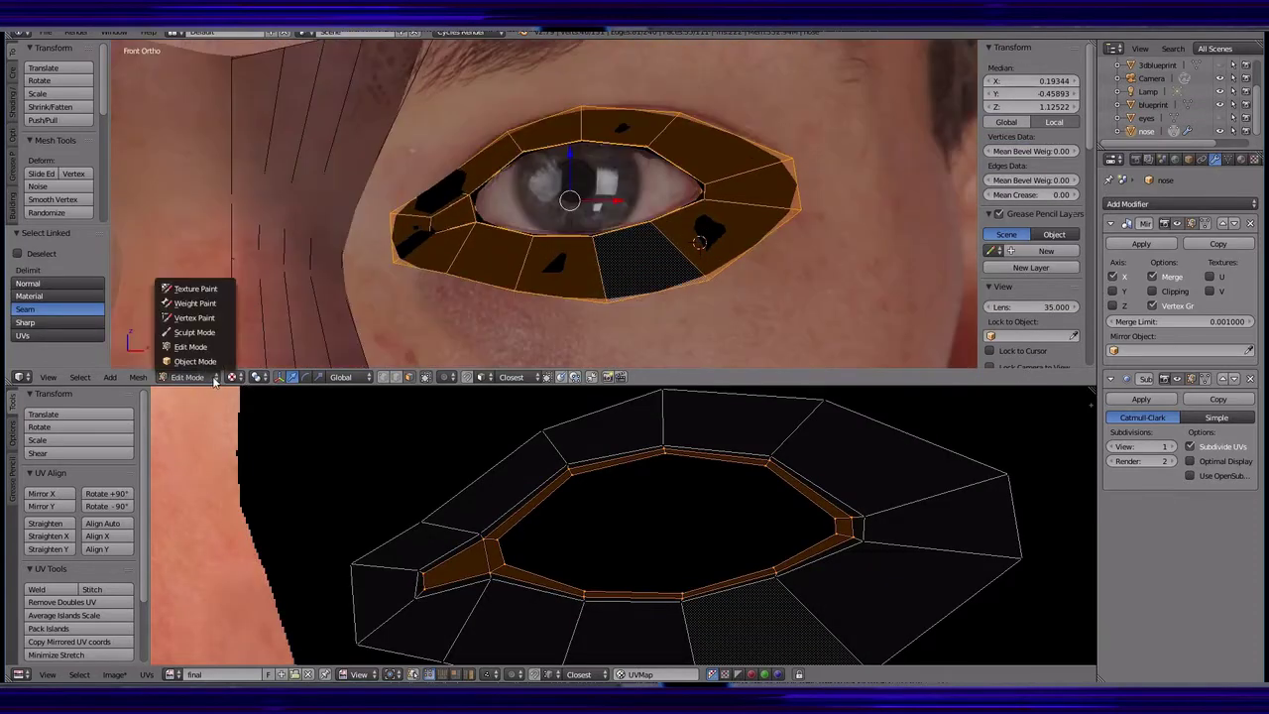
{"action": "left_click", "coordinate": [188, 285]}
{"action": "scroll", "coordinate": [105, 119], "scroll_direction": "down", "scroll_amount": 5}
{"action": "scroll", "coordinate": [545, 258], "scroll_direction": "down", "scroll_amount": 2}
- Zoom in close on the eye and switch the mesh into Edit Mode
{"action": "scroll", "coordinate": [480, 302], "scroll_direction": "down", "scroll_amount": 2}
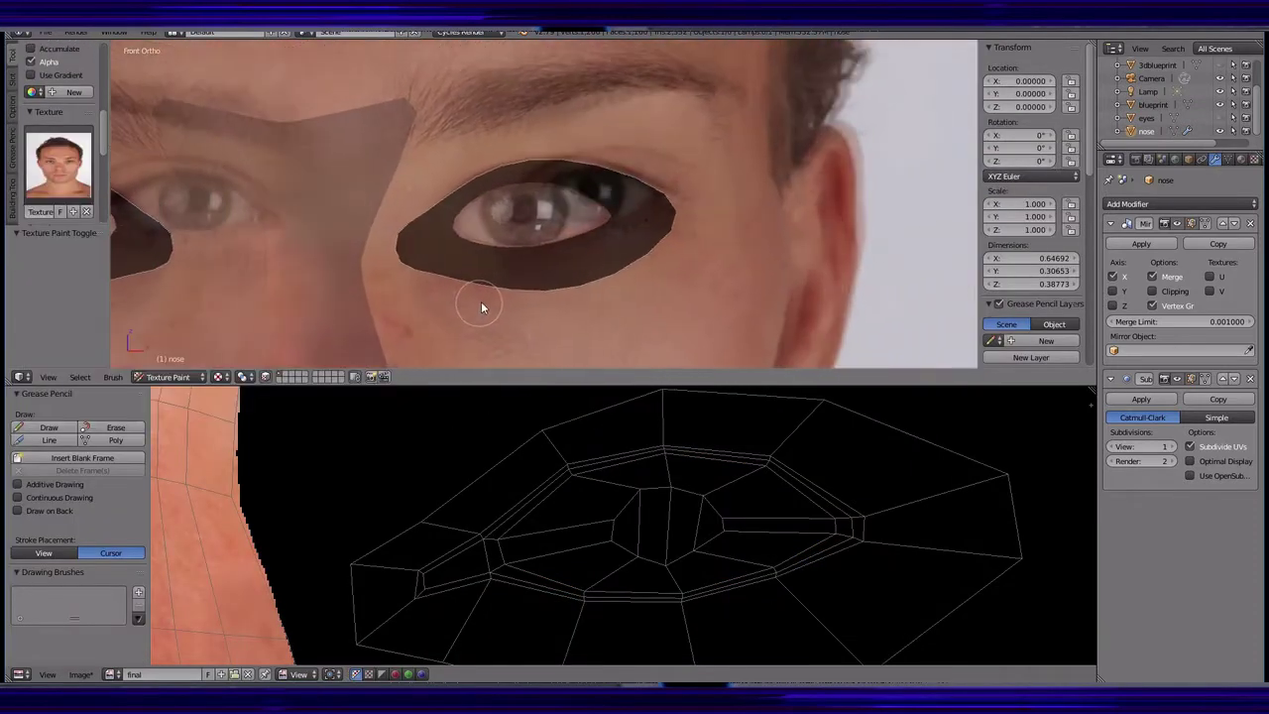
{"action": "scroll", "coordinate": [479, 284], "scroll_direction": "down", "scroll_amount": 2}
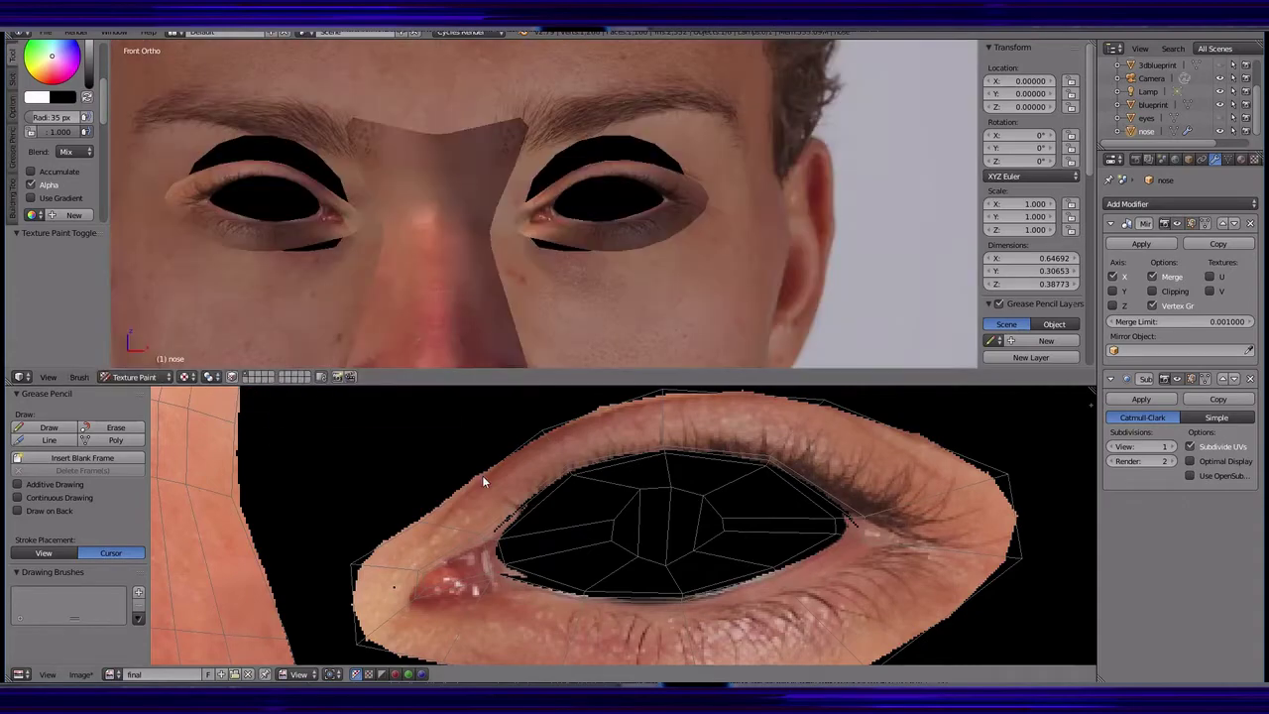
{"action": "mouse_move", "coordinate": [595, 228]}
{"action": "middle_mouse_down"}
{"action": "mouse_move", "coordinate": [563, 257]}
{"action": "mouse_move", "coordinate": [476, 248]}
{"action": "mouse_move", "coordinate": [376, 232]}
{"action": "mouse_move", "coordinate": [327, 199]}
{"action": "middle_mouse_up"}
{"action": "scroll", "coordinate": [664, 219], "scroll_direction": "up", "scroll_amount": 3}
{"action": "left_click", "coordinate": [197, 376]}
{"action": "left_click", "coordinate": [195, 346]}
- Enlarge the inner-corner eyelid face to 1.149 and repaint the tear duct from the photo
{"action": "scroll", "coordinate": [418, 253], "scroll_direction": "up", "scroll_amount": 3}
{"action": "scroll", "coordinate": [357, 223], "scroll_direction": "up", "scroll_amount": 2}
{"action": "right_click", "coordinate": [351, 215]}
{"action": "key", "text": "KP_1"}
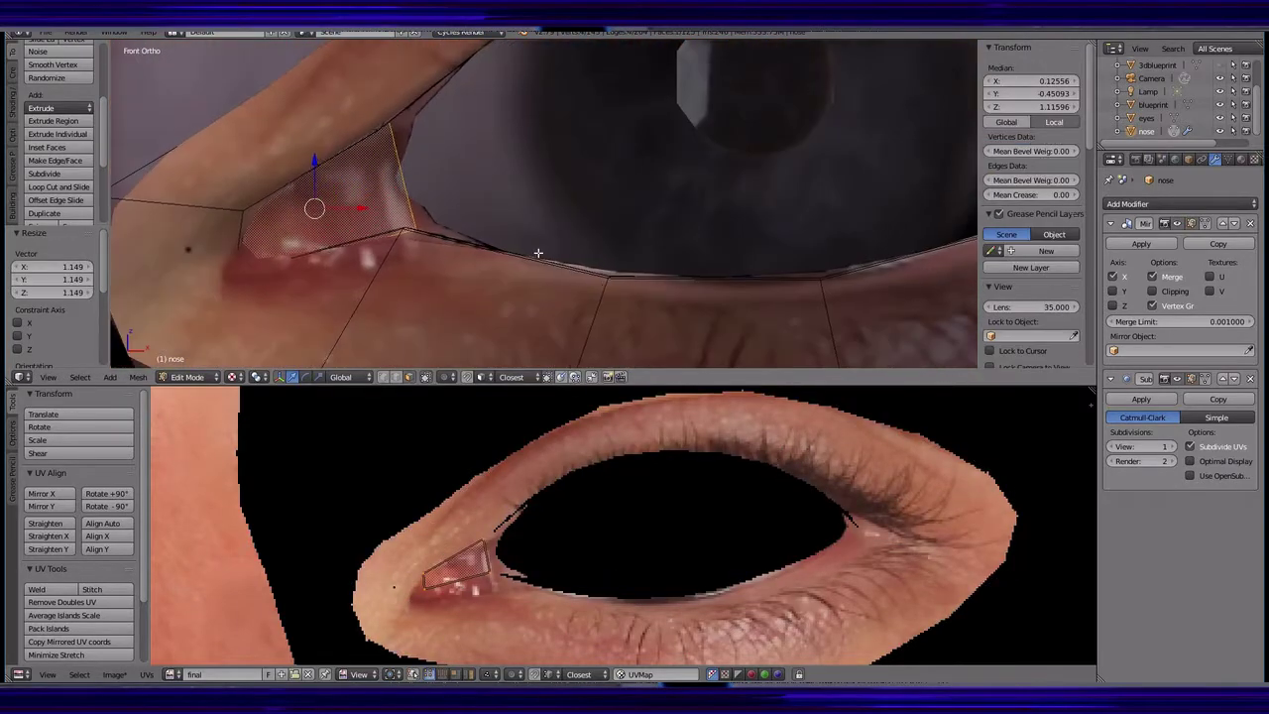
{"action": "scroll", "coordinate": [142, 136], "scroll_direction": "down", "scroll_amount": 2}
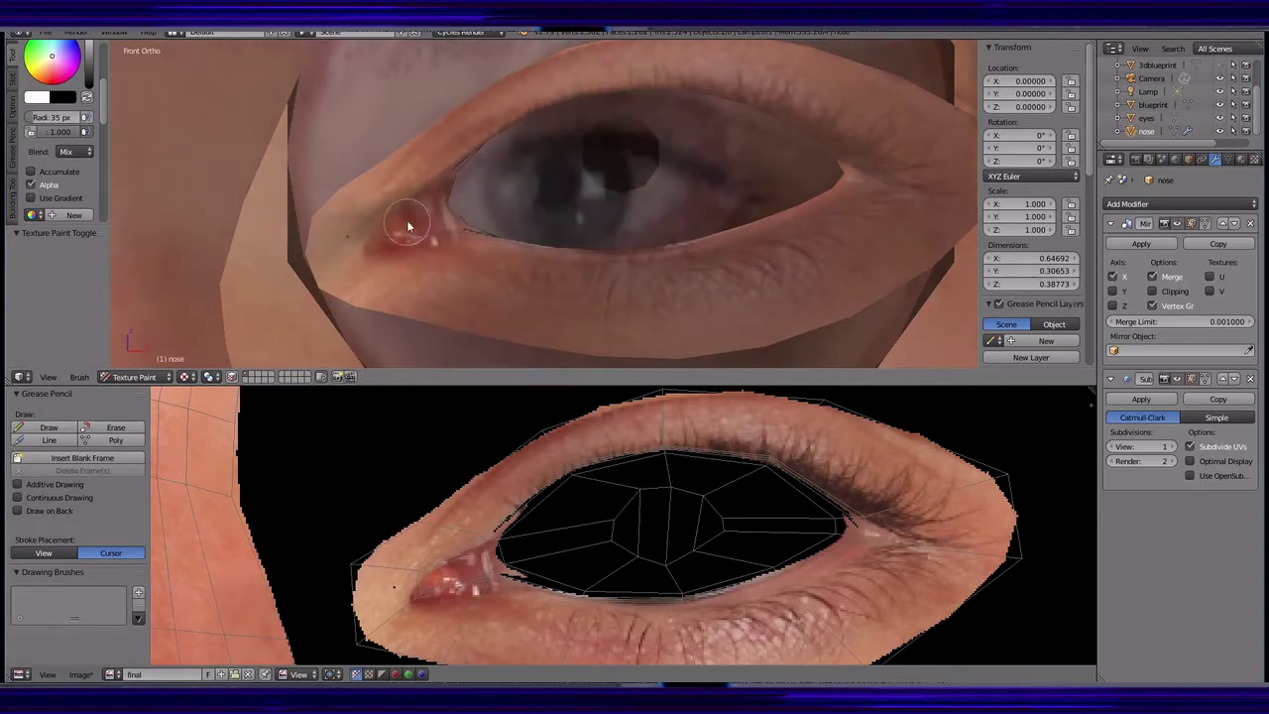
{"action": "mouse_move", "coordinate": [446, 194]}
{"action": "left_mouse_down"}
{"action": "mouse_move", "coordinate": [405, 216]}
{"action": "mouse_move", "coordinate": [439, 212]}
{"action": "left_mouse_up"}
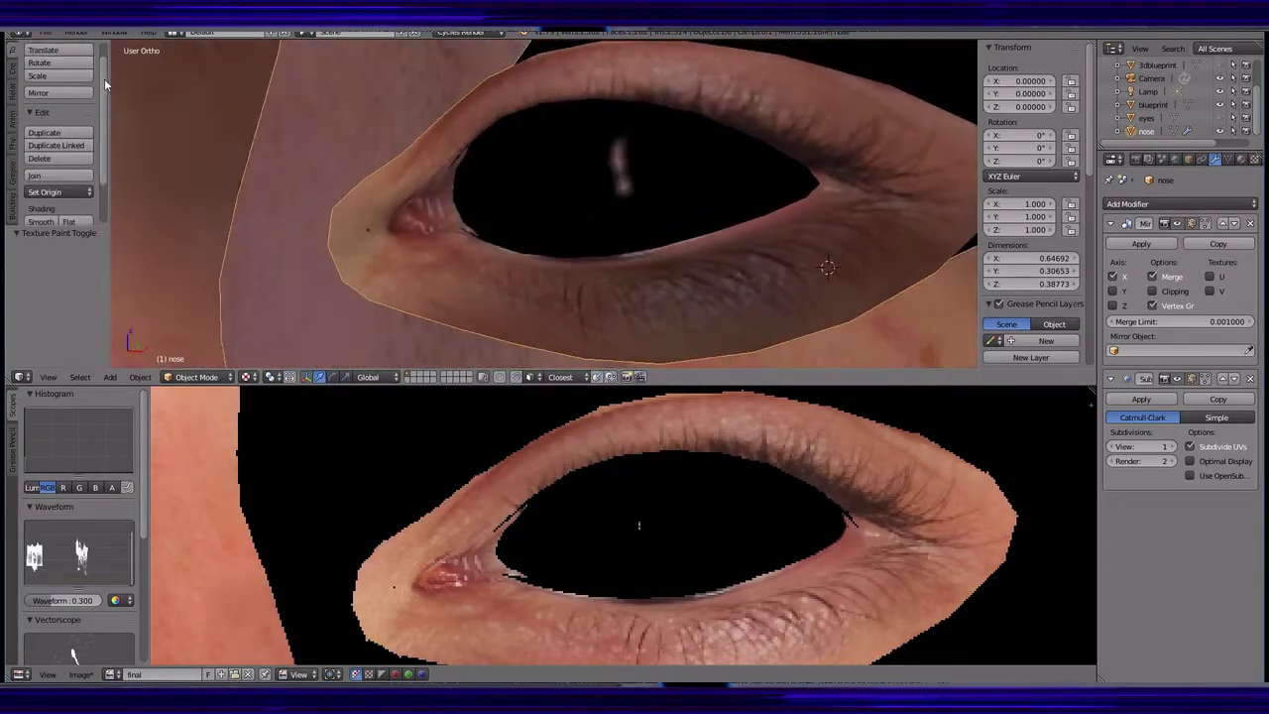
{"action": "scroll", "coordinate": [100, 132], "scroll_direction": "down", "scroll_amount": 5}
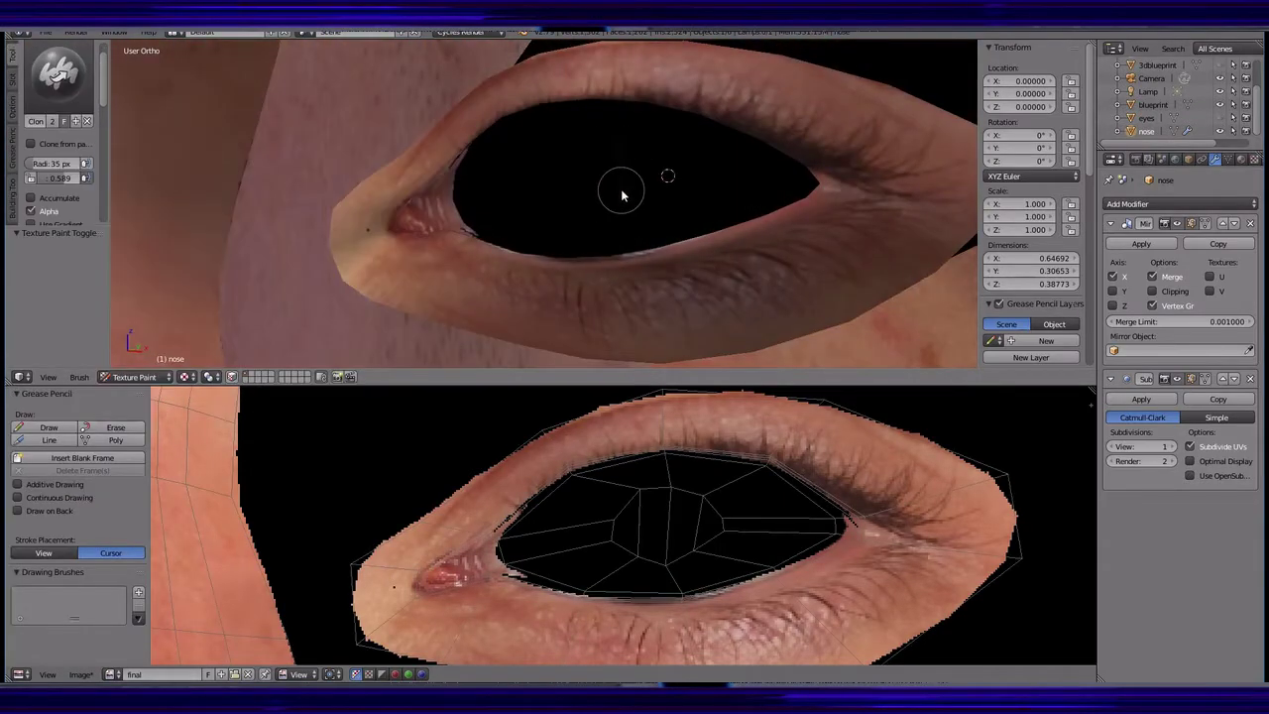
- Paint skin colour all around the inner eyelid rim
{"action": "middle_click_drag", "start_coordinate": [621, 195], "coordinate": [18, 142]}
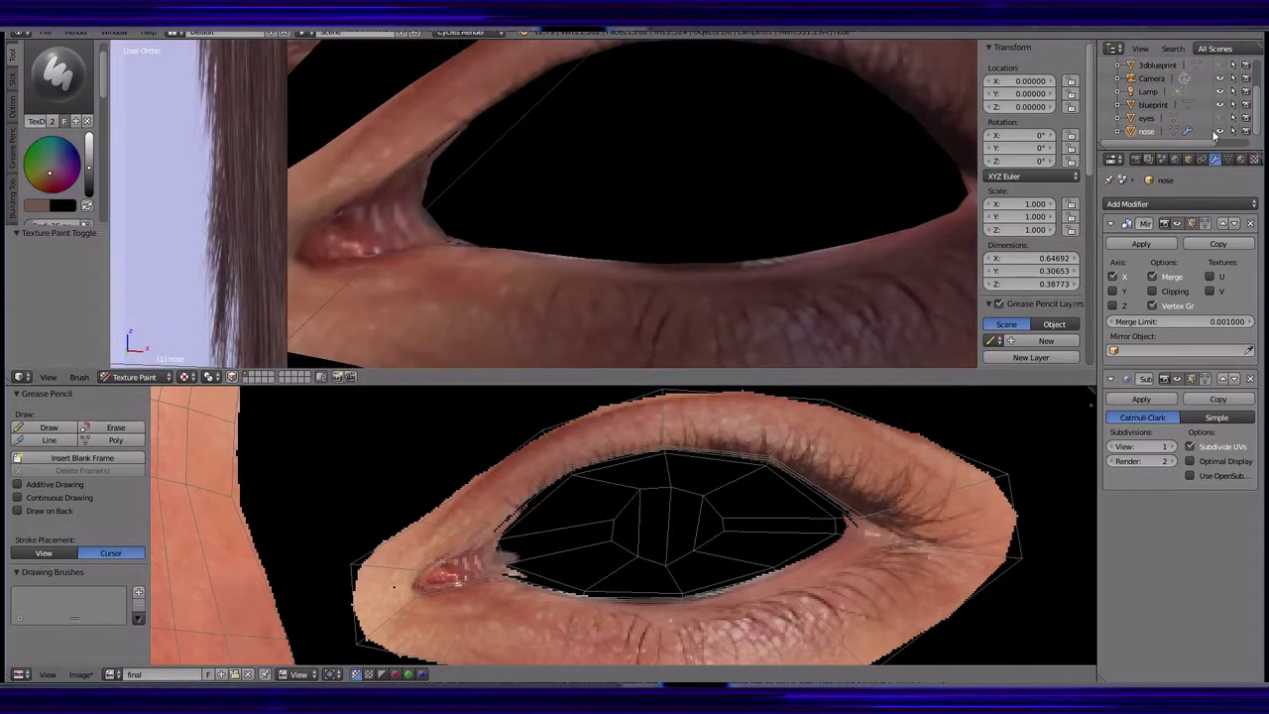
{"action": "middle_click_drag", "start_coordinate": [430, 175], "coordinate": [532, 227]}
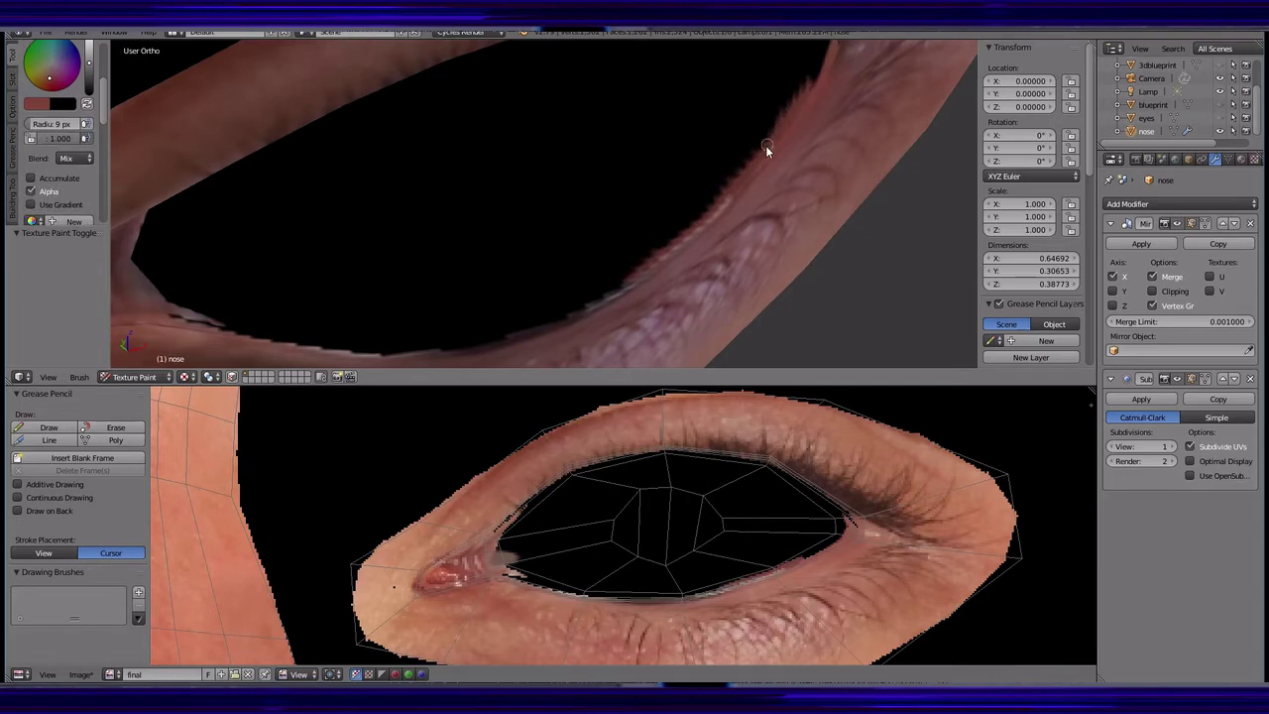
{"action": "middle_click_drag", "start_coordinate": [765, 145], "coordinate": [666, 230]}
{"action": "mouse_move", "coordinate": [680, 160]}
{"action": "middle_mouse_down"}
{"action": "mouse_move", "coordinate": [333, 236]}
{"action": "mouse_move", "coordinate": [530, 312]}
{"action": "mouse_move", "coordinate": [567, 302]}
{"action": "mouse_move", "coordinate": [366, 297]}
{"action": "mouse_move", "coordinate": [439, 221]}
{"action": "mouse_move", "coordinate": [322, 244]}
{"action": "mouse_move", "coordinate": [328, 221]}
{"action": "mouse_move", "coordinate": [311, 249]}
{"action": "middle_mouse_up"}
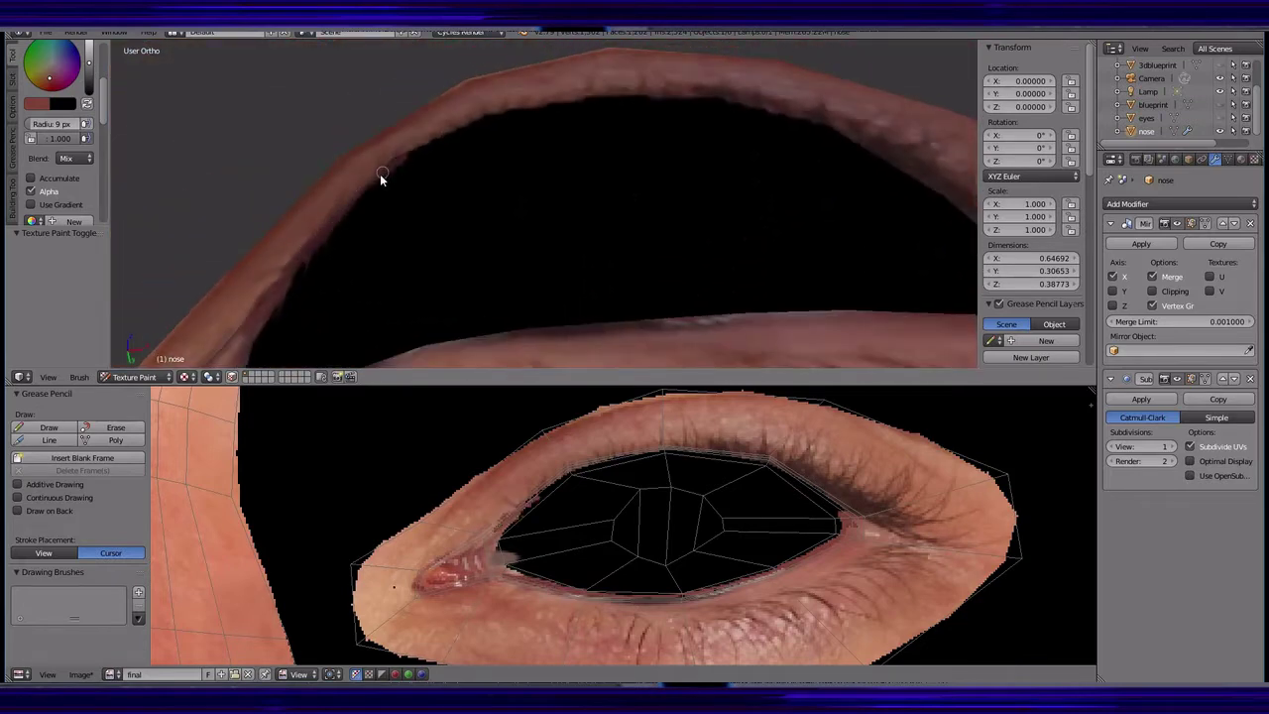
{"action": "mouse_move", "coordinate": [486, 120]}
{"action": "middle_mouse_down"}
{"action": "mouse_move", "coordinate": [548, 161]}
{"action": "mouse_move", "coordinate": [524, 187]}
{"action": "mouse_move", "coordinate": [505, 148]}
{"action": "mouse_move", "coordinate": [601, 176]}
{"action": "mouse_move", "coordinate": [650, 227]}
{"action": "middle_mouse_up"}
{"action": "mouse_move", "coordinate": [661, 278]}
{"action": "middle_mouse_down"}
{"action": "mouse_move", "coordinate": [592, 205]}
{"action": "mouse_move", "coordinate": [573, 249]}
{"action": "middle_mouse_up"}
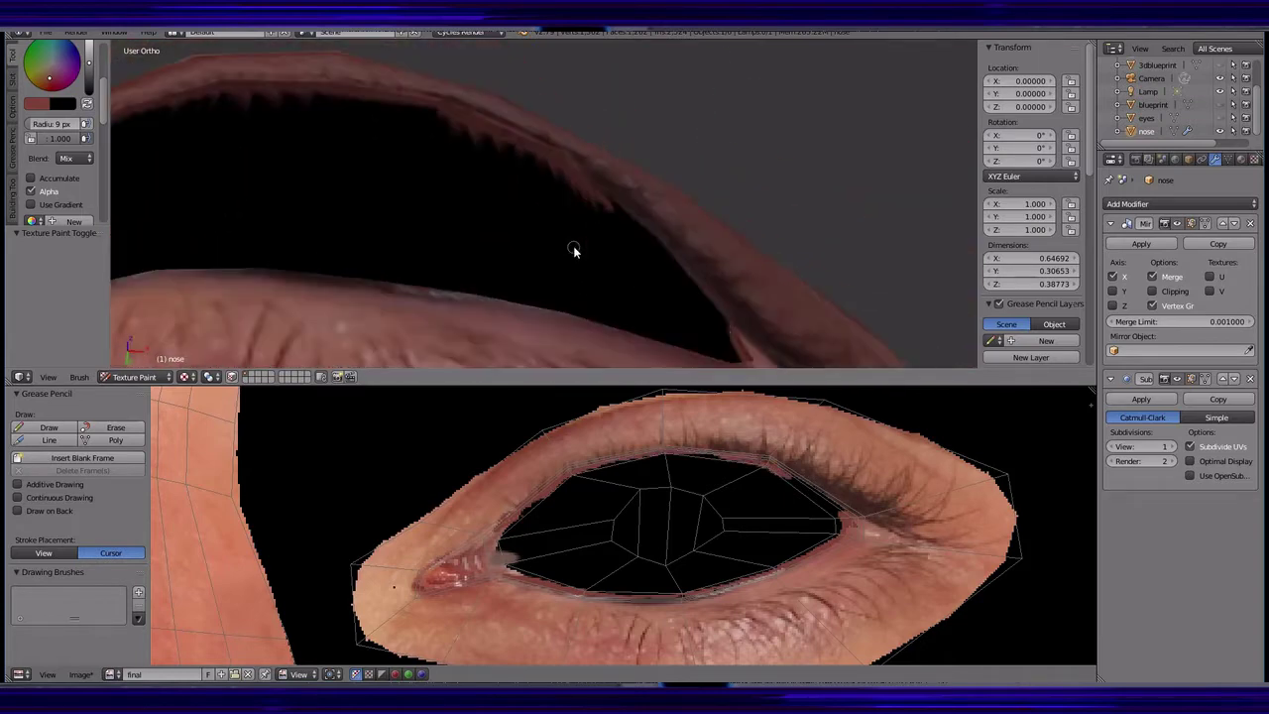
{"action": "mouse_move", "coordinate": [659, 249]}
{"action": "middle_mouse_down"}
{"action": "mouse_move", "coordinate": [621, 284]}
{"action": "mouse_move", "coordinate": [625, 265]}
{"action": "mouse_move", "coordinate": [555, 228]}
{"action": "middle_mouse_up"}
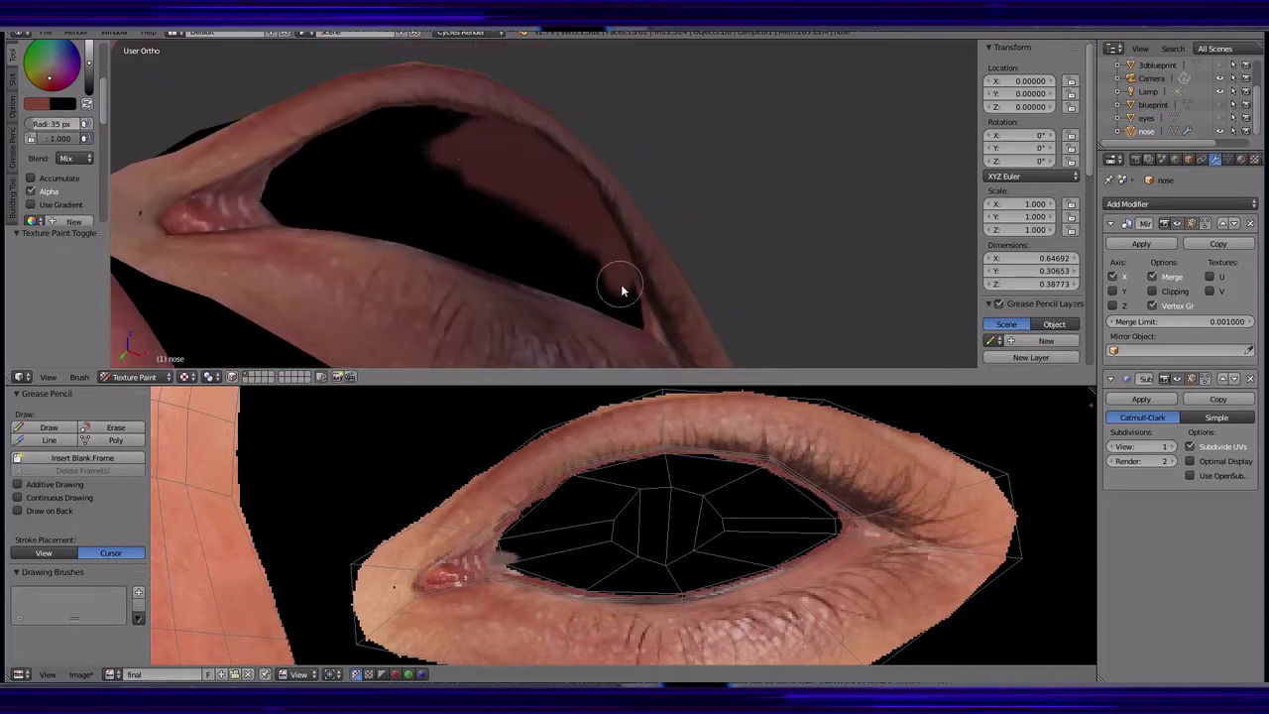
{"action": "mouse_move", "coordinate": [621, 288]}
{"action": "middle_mouse_down"}
{"action": "mouse_move", "coordinate": [606, 244]}
{"action": "mouse_move", "coordinate": [598, 263]}
{"action": "mouse_move", "coordinate": [579, 227]}
{"action": "middle_mouse_up"}
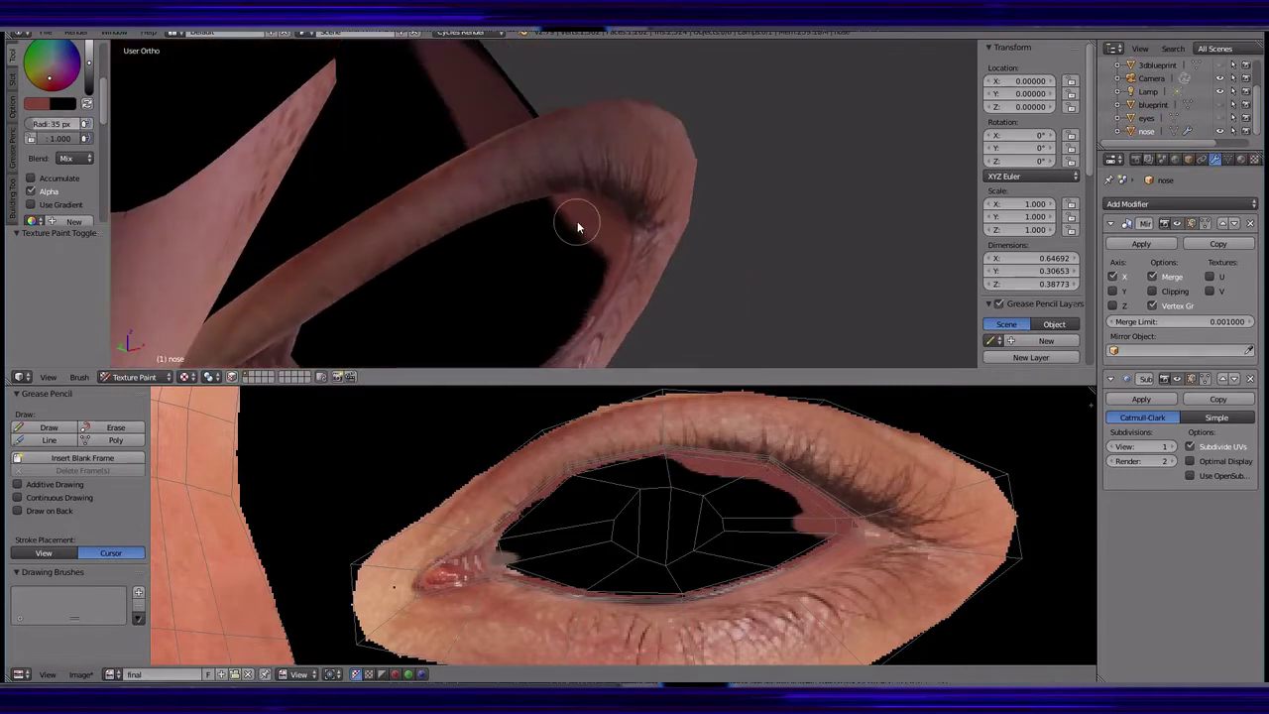
{"action": "mouse_move", "coordinate": [561, 310]}
{"action": "middle_mouse_down"}
{"action": "mouse_move", "coordinate": [538, 274]}
{"action": "mouse_move", "coordinate": [584, 251]}
{"action": "middle_mouse_up"}
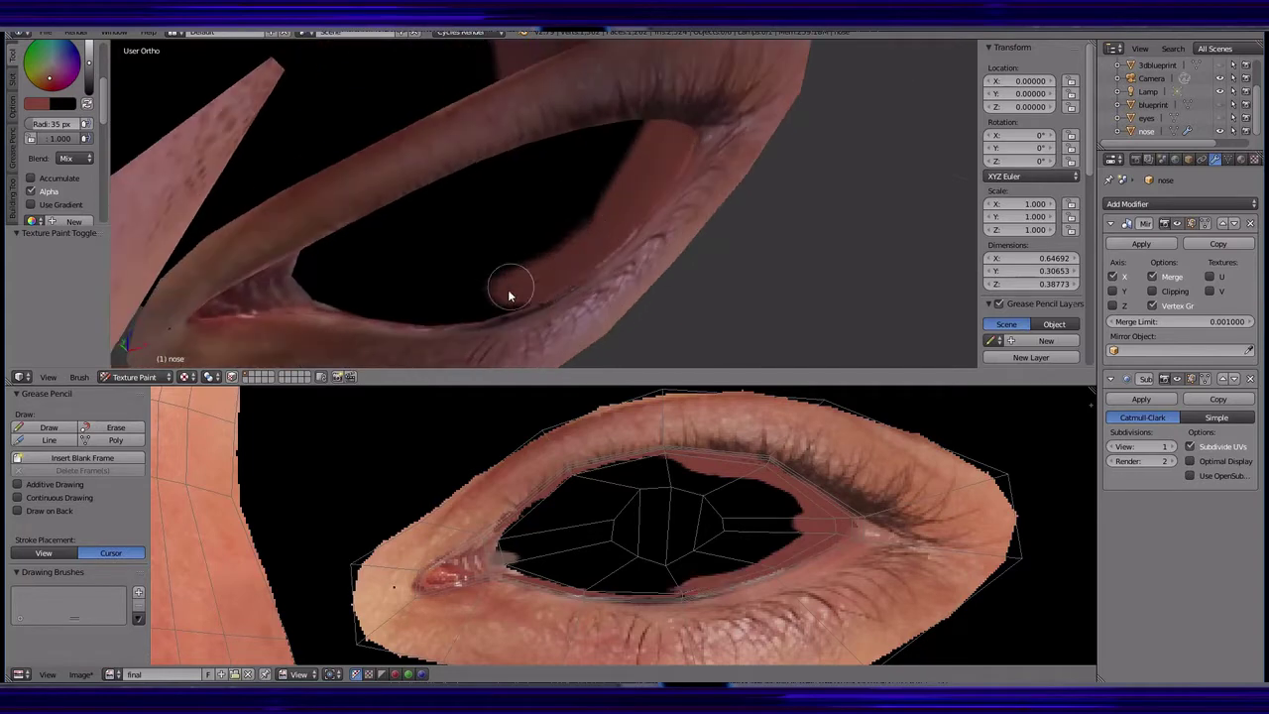
{"action": "mouse_move", "coordinate": [507, 289]}
{"action": "middle_mouse_down"}
{"action": "mouse_move", "coordinate": [346, 161]}
{"action": "mouse_move", "coordinate": [433, 238]}
{"action": "mouse_move", "coordinate": [564, 247]}
{"action": "mouse_move", "coordinate": [347, 270]}
{"action": "middle_mouse_up"}
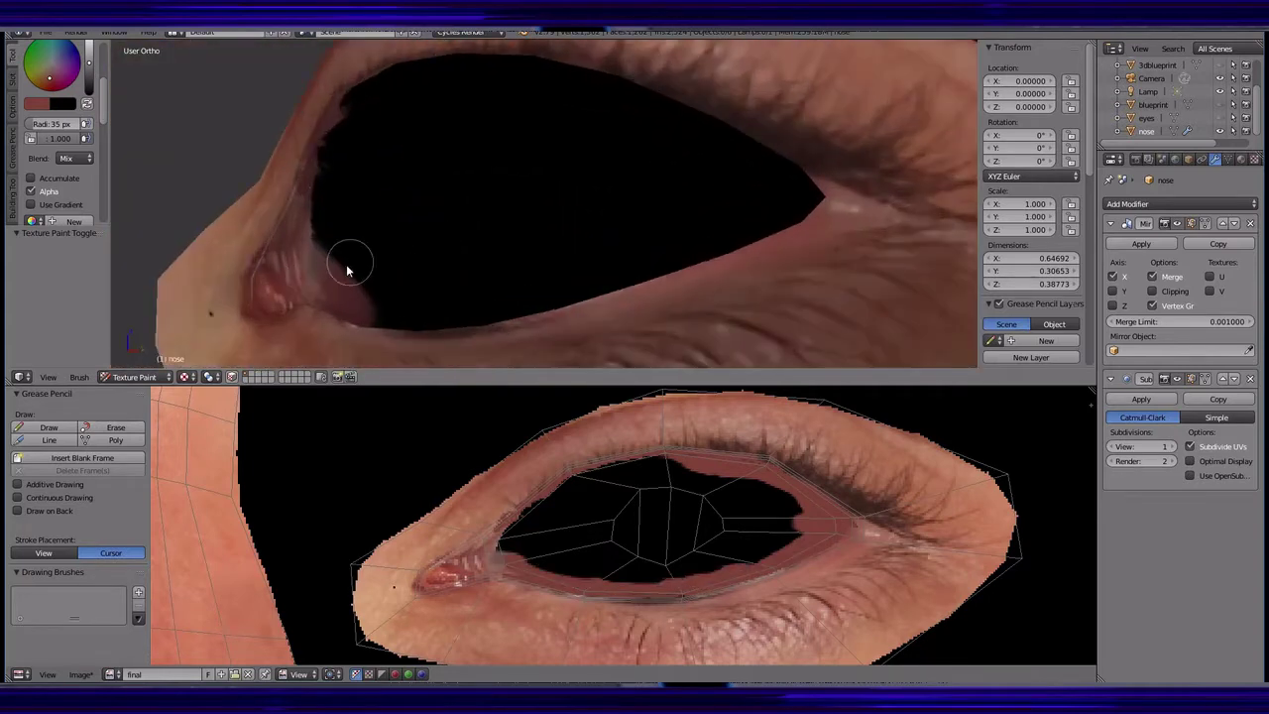
{"action": "mouse_move", "coordinate": [335, 149]}
{"action": "middle_mouse_down"}
{"action": "mouse_move", "coordinate": [383, 314]}
{"action": "mouse_move", "coordinate": [332, 255]}
{"action": "middle_mouse_up"}
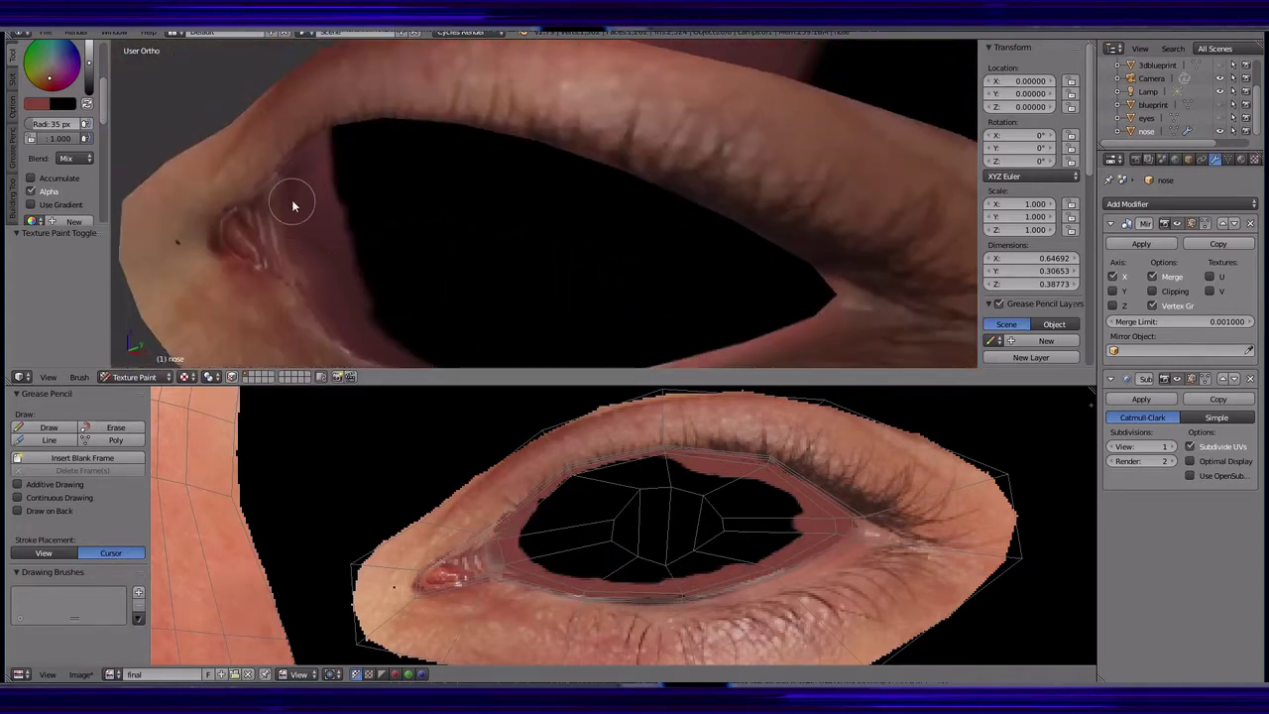
{"action": "middle_click_drag", "start_coordinate": [303, 204], "coordinate": [267, 234]}
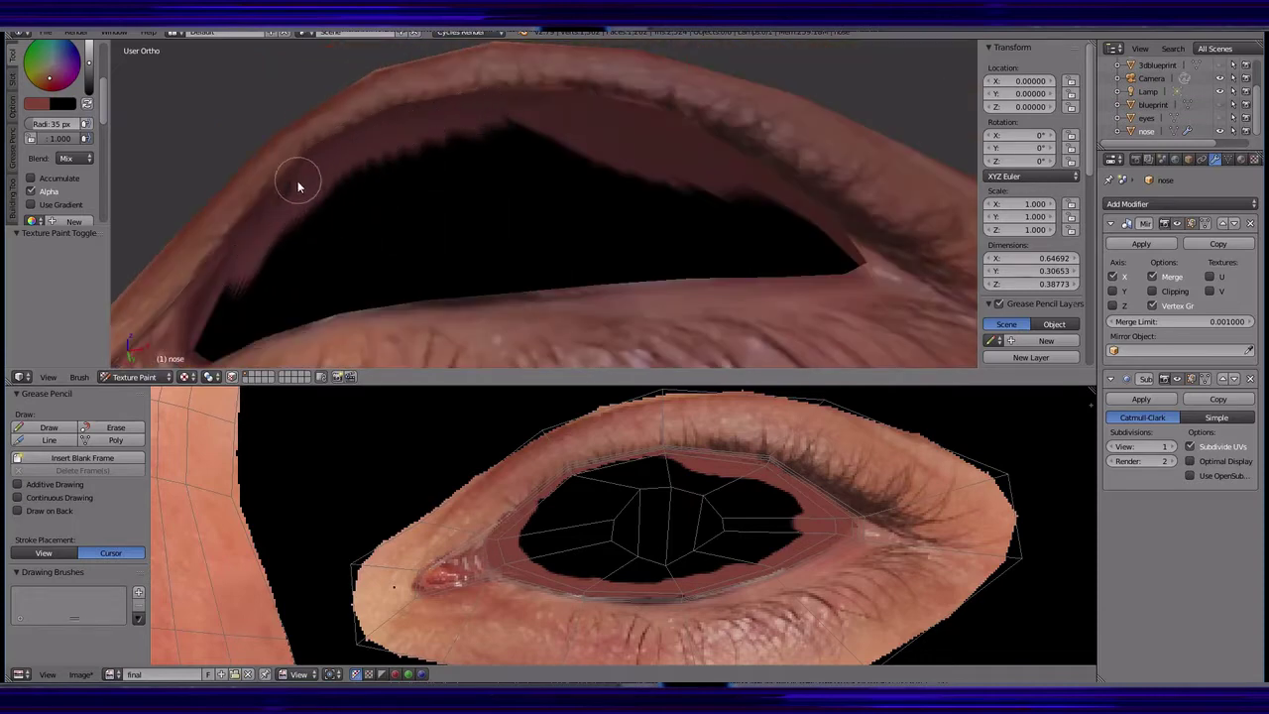
{"action": "mouse_move", "coordinate": [297, 185]}
{"action": "middle_mouse_down"}
{"action": "mouse_move", "coordinate": [306, 283]}
{"action": "mouse_move", "coordinate": [426, 195]}
{"action": "middle_mouse_up"}
- Save the painted texture image as final.png
{"action": "mouse_move", "coordinate": [319, 172]}
{"action": "middle_mouse_down"}
{"action": "mouse_move", "coordinate": [510, 307]}
{"action": "mouse_move", "coordinate": [383, 328]}
{"action": "mouse_move", "coordinate": [328, 297]}
{"action": "middle_mouse_up"}
{"action": "left_click", "coordinate": [79, 674]}
{"action": "left_click", "coordinate": [119, 581]}
{"action": "mouse_move", "coordinate": [416, 298]}
{"action": "middle_mouse_down"}
{"action": "mouse_move", "coordinate": [476, 332]}
{"action": "mouse_move", "coordinate": [406, 188]}
{"action": "mouse_move", "coordinate": [445, 244]}
{"action": "mouse_move", "coordinate": [506, 244]}
{"action": "mouse_move", "coordinate": [387, 292]}
{"action": "middle_mouse_up"}
{"action": "scroll", "coordinate": [391, 268], "scroll_direction": "up", "scroll_amount": 2}
- Smooth the painted eyelid skin with the softening brush
{"action": "mouse_move", "coordinate": [394, 247]}
{"action": "middle_mouse_down"}
{"action": "mouse_move", "coordinate": [249, 264]}
{"action": "mouse_move", "coordinate": [24, 89]}
{"action": "middle_mouse_up"}
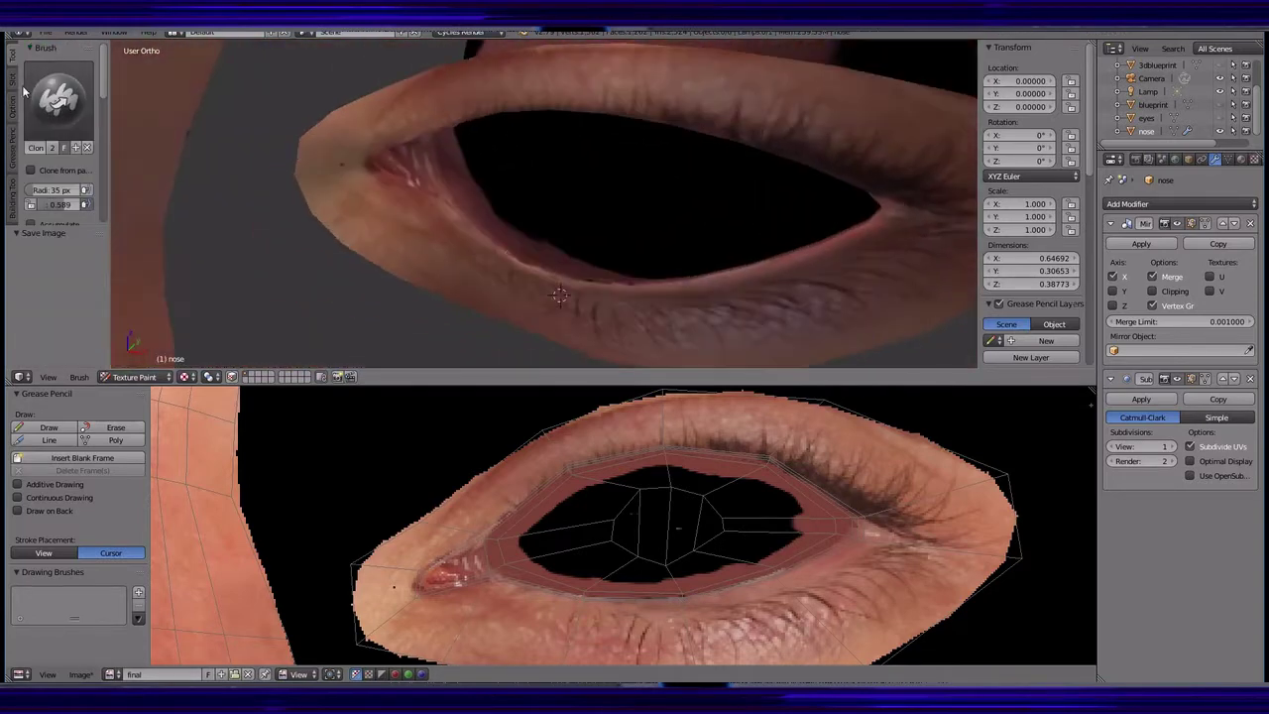
{"action": "key", "text": "6"}
{"action": "scroll", "coordinate": [566, 284], "scroll_direction": "up", "scroll_amount": 3}
{"action": "mouse_move", "coordinate": [566, 284]}
{"action": "middle_mouse_down"}
{"action": "mouse_move", "coordinate": [523, 283]}
{"action": "mouse_move", "coordinate": [581, 275]}
{"action": "mouse_move", "coordinate": [544, 293]}
{"action": "mouse_move", "coordinate": [586, 133]}
{"action": "mouse_move", "coordinate": [473, 294]}
{"action": "mouse_move", "coordinate": [430, 182]}
{"action": "mouse_move", "coordinate": [499, 84]}
{"action": "mouse_move", "coordinate": [425, 119]}
{"action": "mouse_move", "coordinate": [397, 213]}
{"action": "mouse_move", "coordinate": [326, 283]}
{"action": "mouse_move", "coordinate": [557, 254]}
{"action": "middle_mouse_up"}
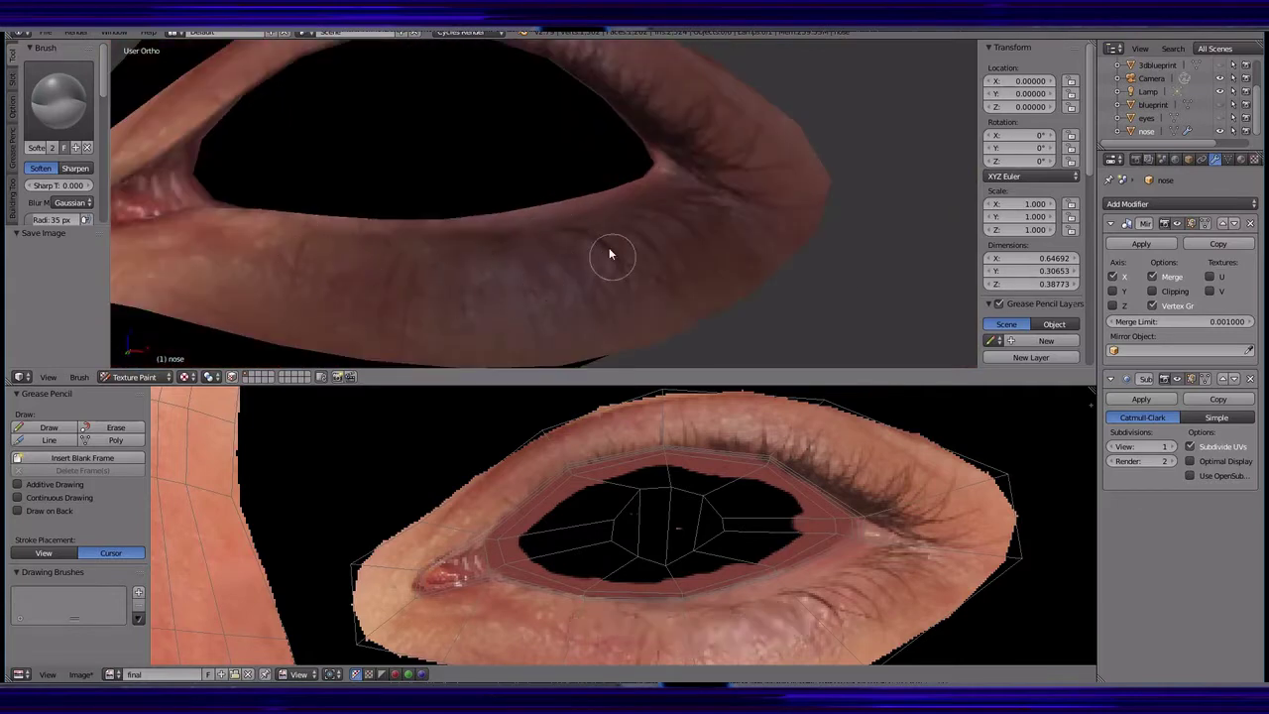
{"action": "middle_click_drag", "start_coordinate": [718, 204], "coordinate": [565, 239]}
{"action": "scroll", "coordinate": [546, 250], "scroll_direction": "down", "scroll_amount": 5}
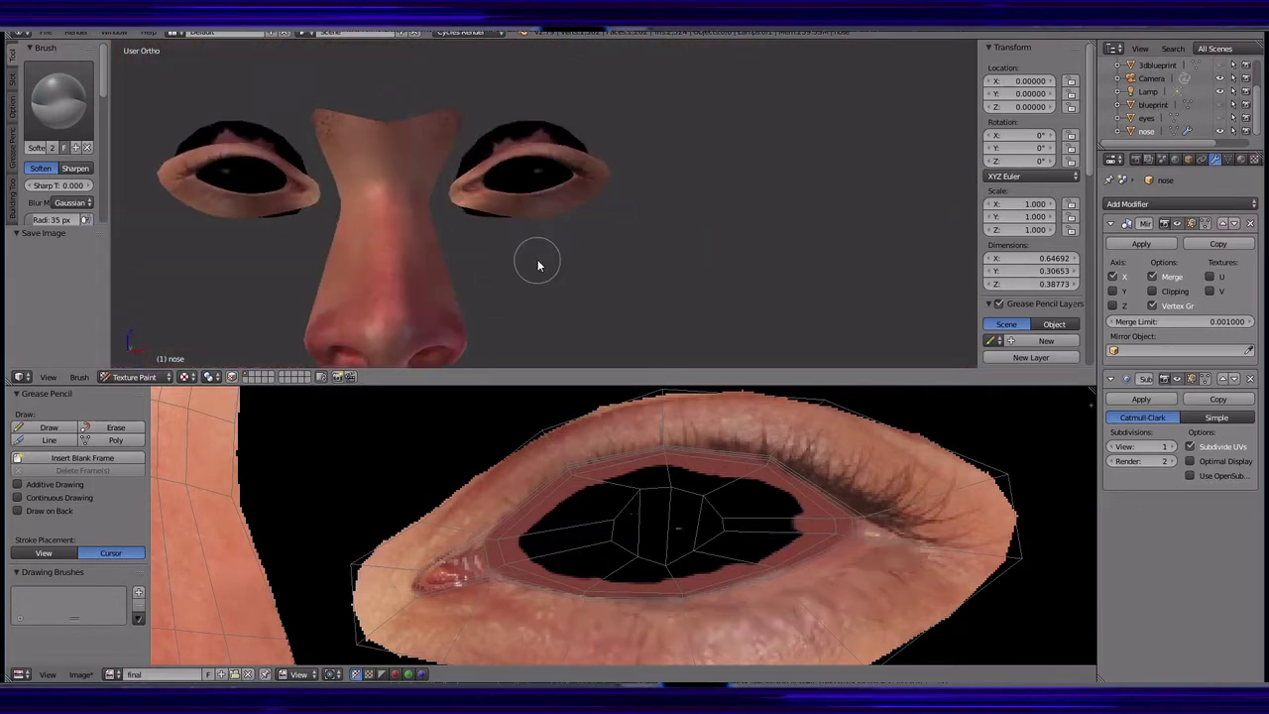
{"action": "scroll", "coordinate": [539, 238], "scroll_direction": "up", "scroll_amount": 3}
- Select the TexDraw painting brush
{"action": "left_click", "coordinate": [59, 99]}
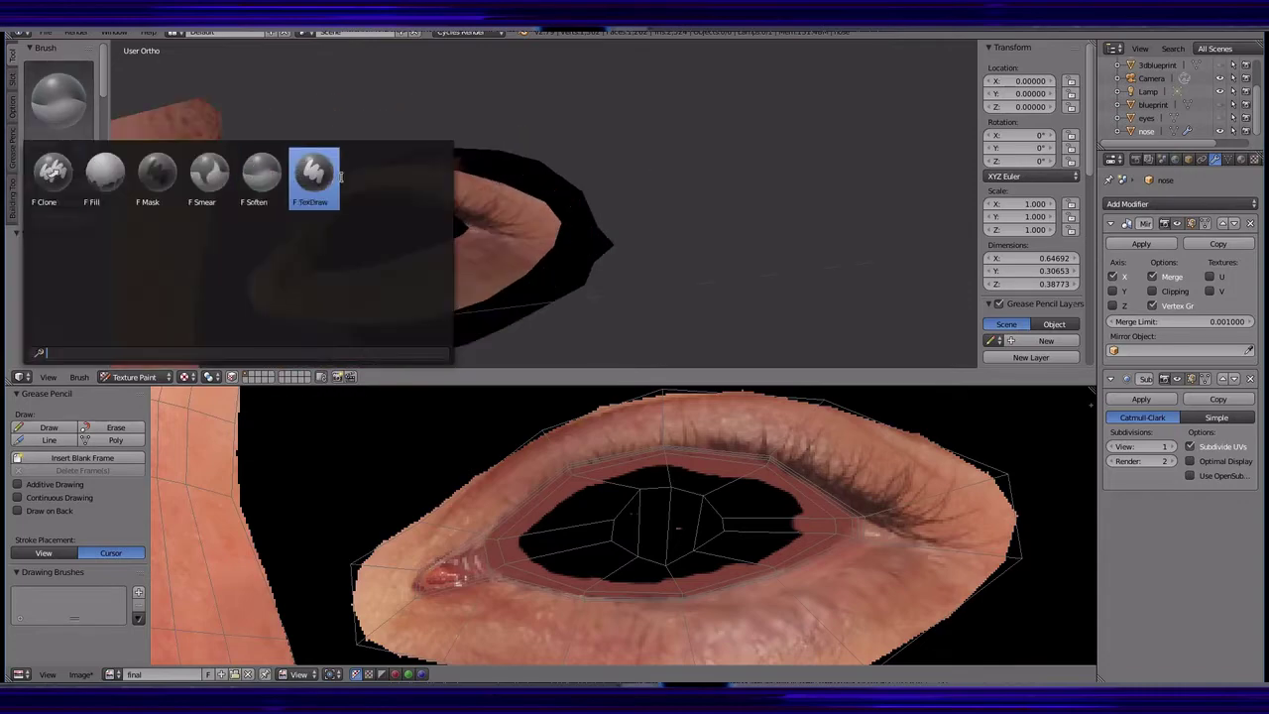
{"action": "left_click", "coordinate": [311, 176]}
{"action": "scroll", "coordinate": [533, 246], "scroll_direction": "up", "scroll_amount": 3}
{"action": "scroll", "coordinate": [533, 245], "scroll_direction": "down", "scroll_amount": 2}
{"action": "scroll", "coordinate": [439, 263], "scroll_direction": "down", "scroll_amount": 2}
- Switch to Object Mode and save the painted texture image again
{"action": "left_click", "coordinate": [137, 376]}
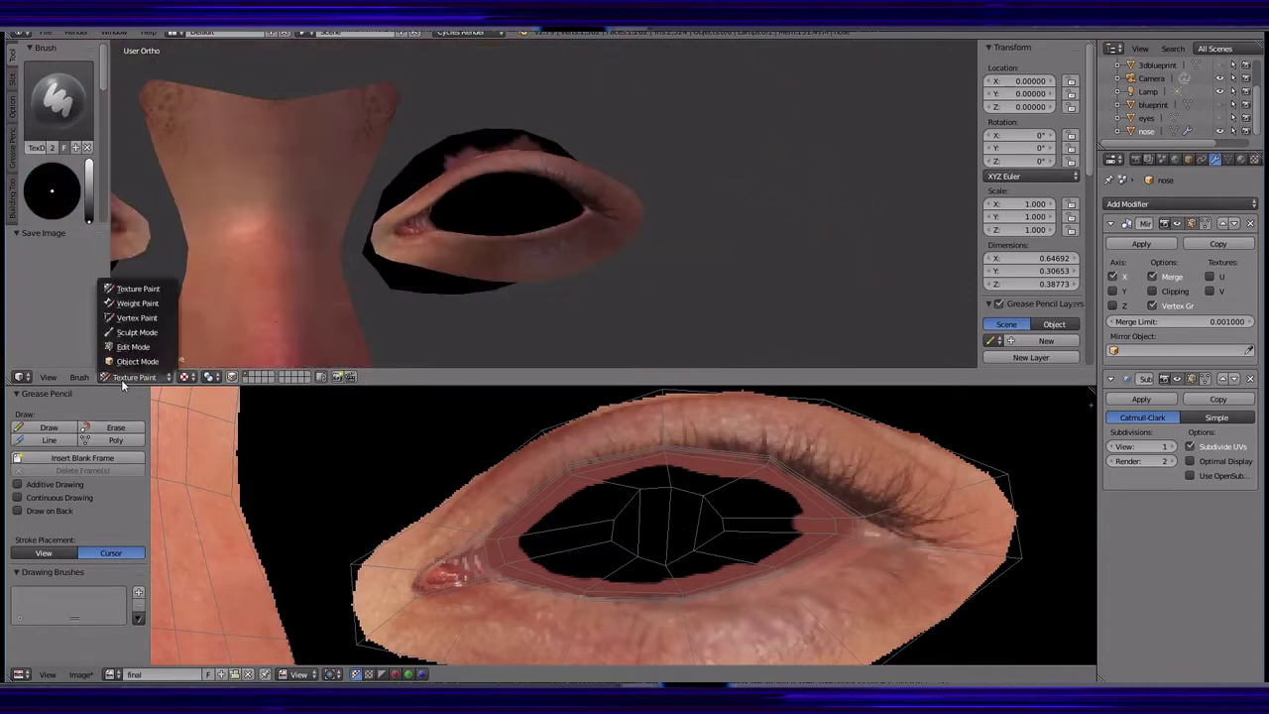
{"action": "left_click", "coordinate": [193, 361]}
{"action": "left_click", "coordinate": [81, 674]}
{"action": "left_click", "coordinate": [103, 580]}
{"action": "scroll", "coordinate": [603, 224], "scroll_direction": "down", "scroll_amount": 5}
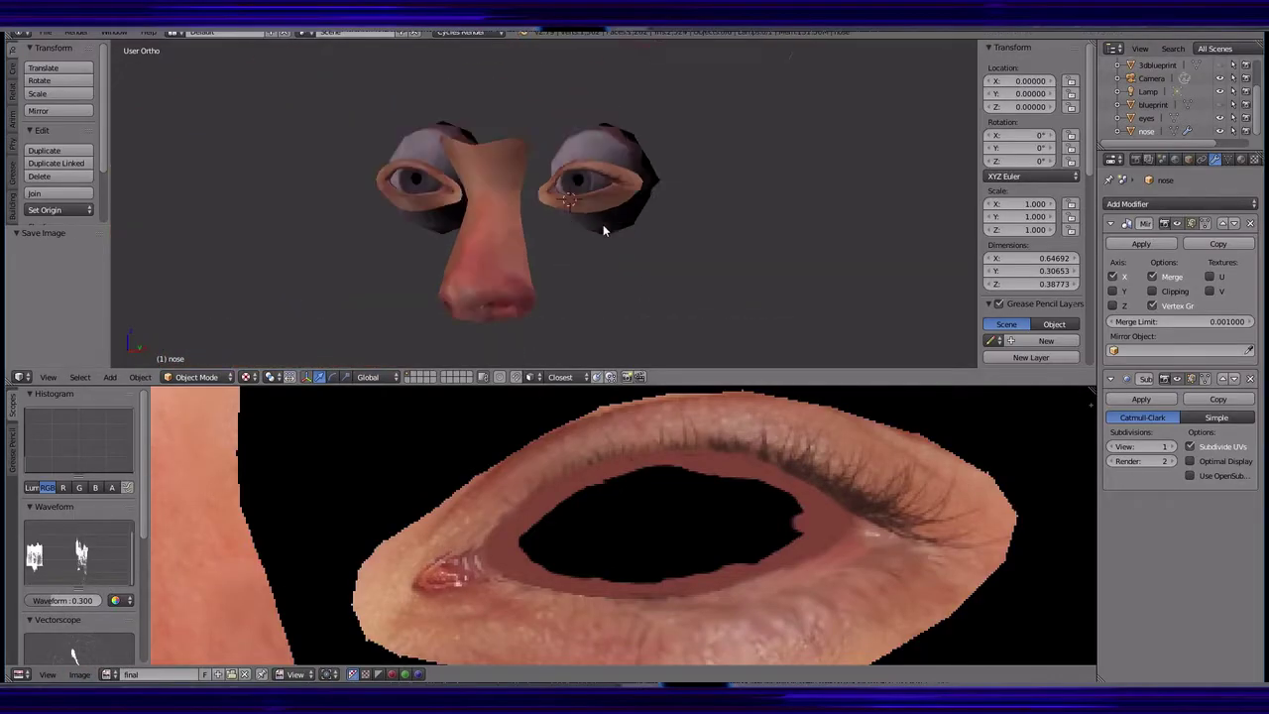
{"action": "scroll", "coordinate": [595, 223], "scroll_direction": "up", "scroll_amount": 2}
- Enter vertex Edit Mode and reposition the chin vertices, moving an edge along Y
{"action": "left_click", "coordinate": [196, 377]}
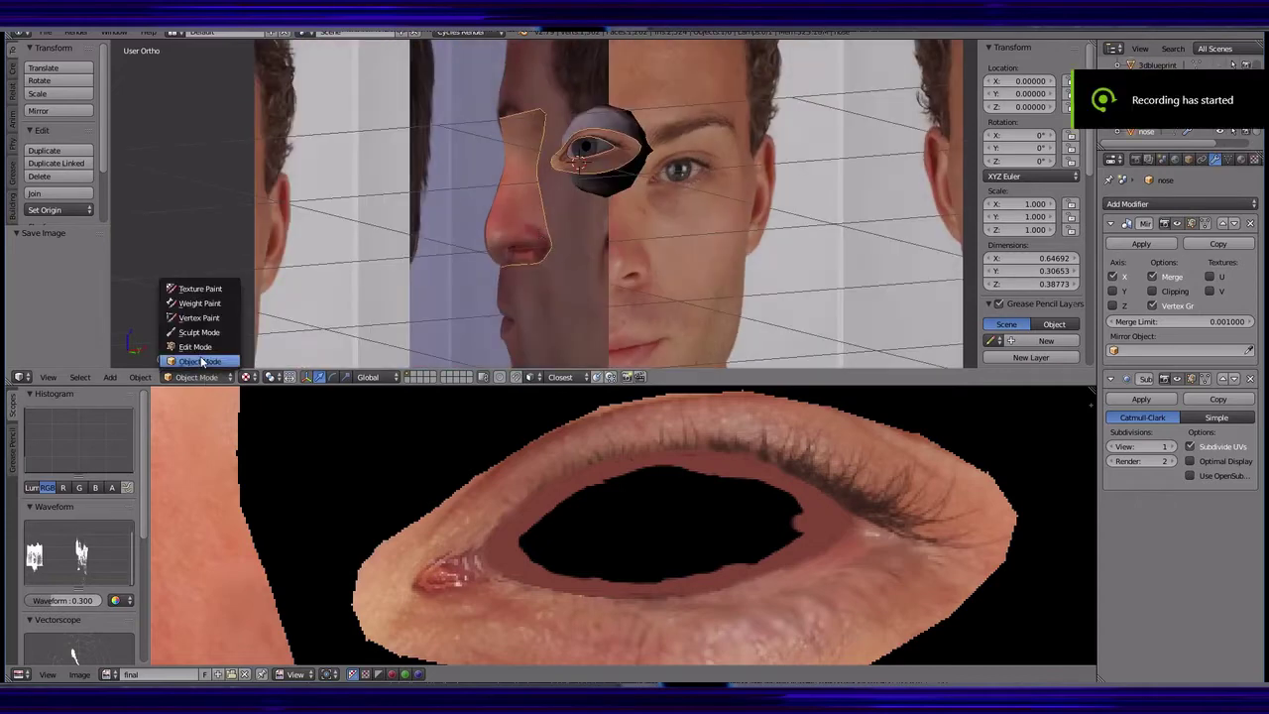
{"action": "left_click", "coordinate": [208, 342]}
{"action": "left_click", "coordinate": [508, 310]}
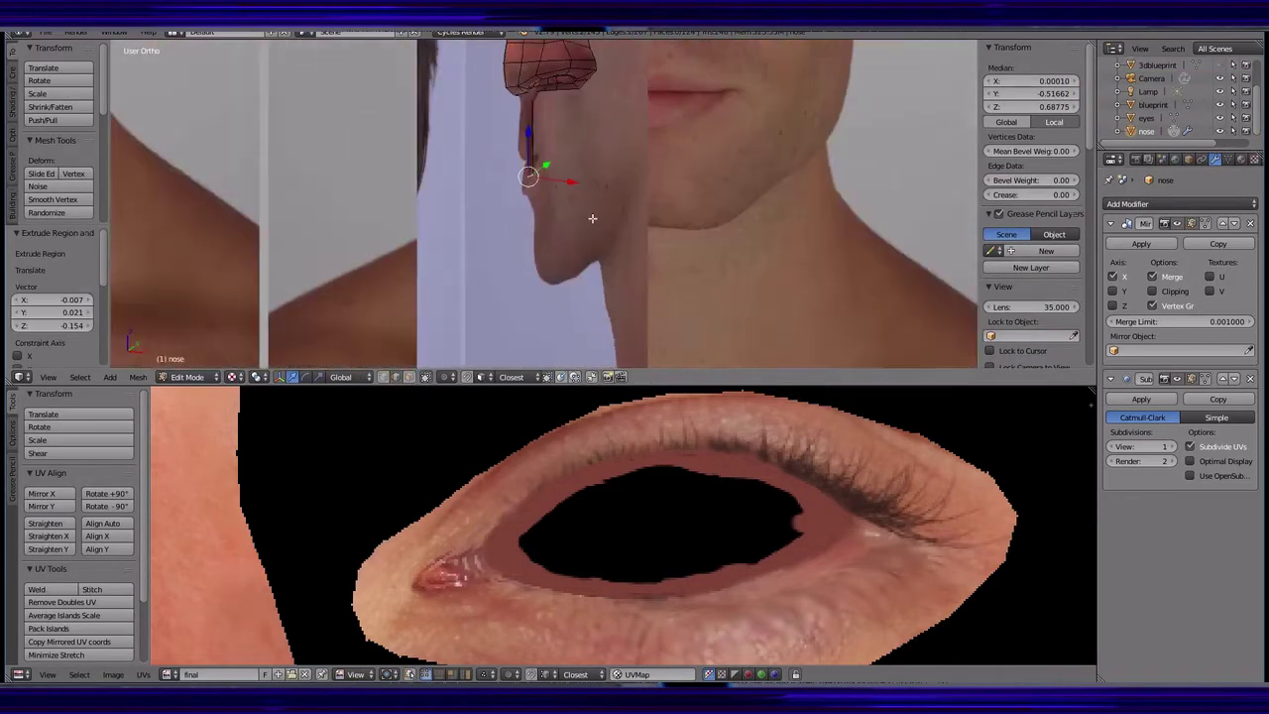
{"action": "middle_click_drag", "start_coordinate": [507, 310], "coordinate": [529, 203], "text": "shift"}
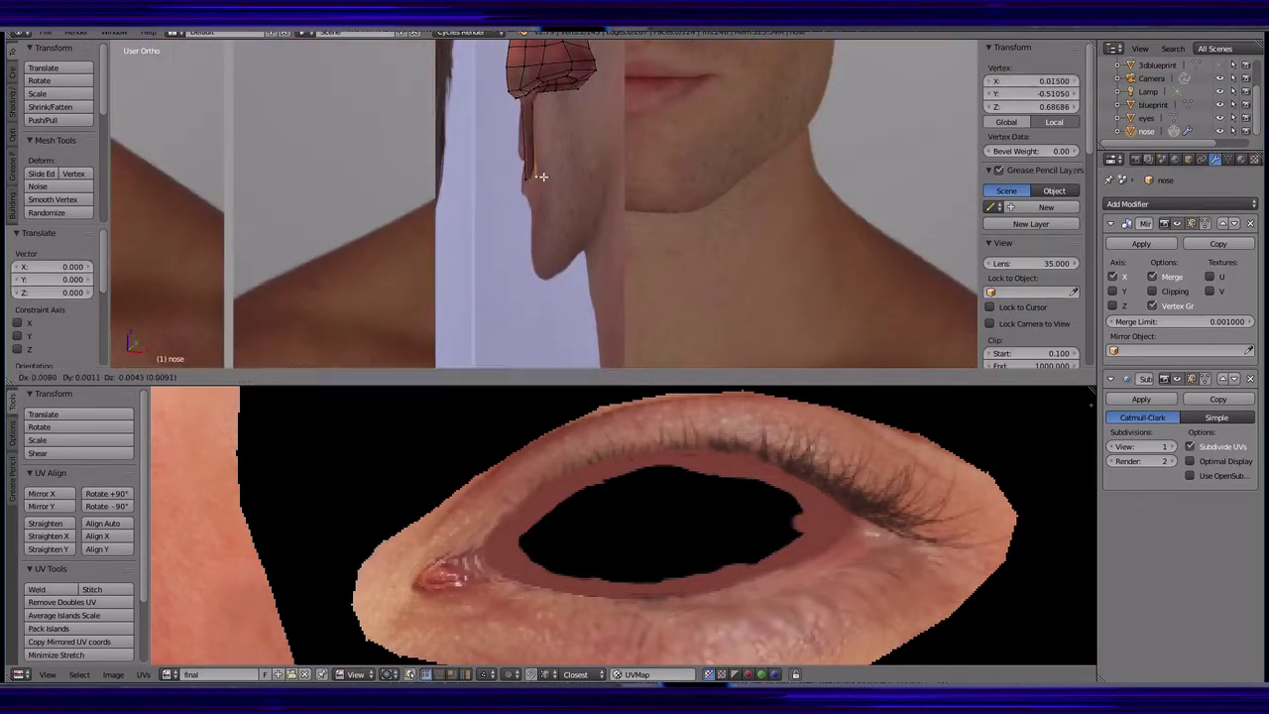
{"action": "left_click", "coordinate": [542, 176]}
{"action": "key", "text": "KP_1"}
{"action": "key", "text": "KP_3"}
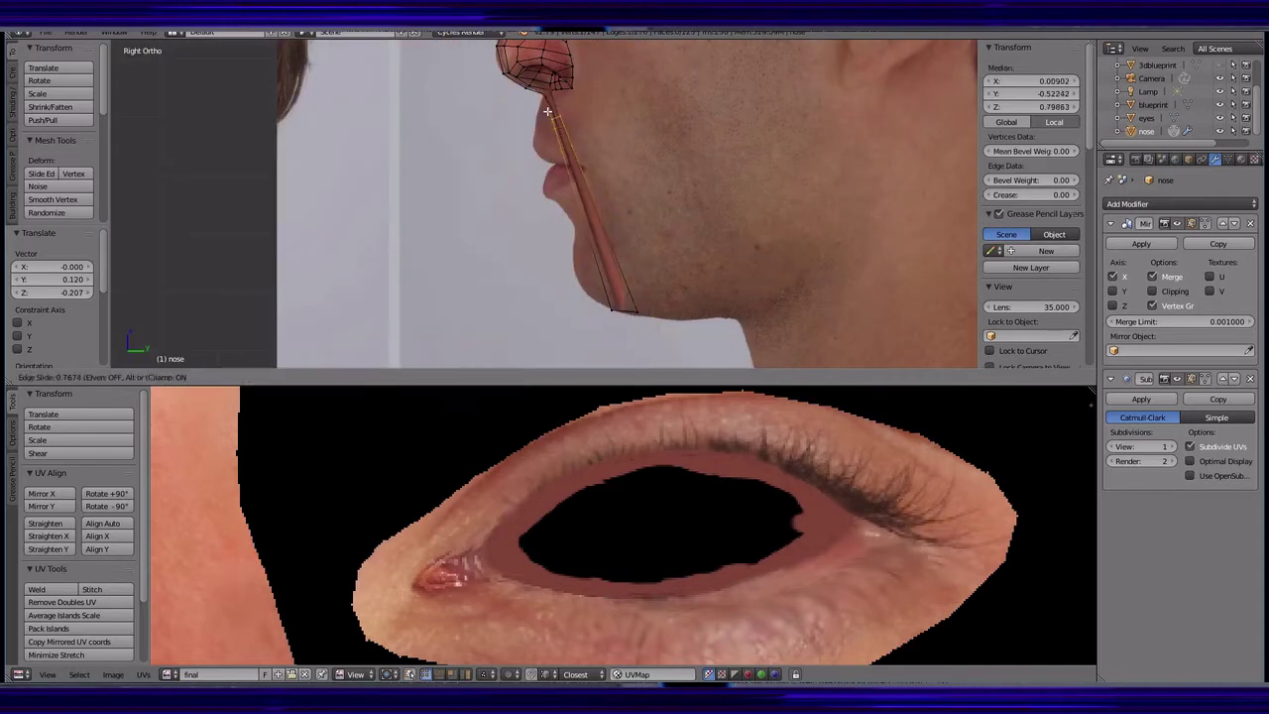
{"action": "mouse_move", "coordinate": [548, 101]}
{"action": "middle_mouse_down", "text": "shift"}
{"action": "mouse_move", "coordinate": [588, 249]}
{"action": "mouse_move", "coordinate": [575, 272]}
{"action": "mouse_move", "coordinate": [594, 278]}
{"action": "mouse_move", "coordinate": [585, 248]}
{"action": "middle_mouse_up", "text": "shift"}
{"action": "key", "text": "g"}
{"action": "key", "text": "y"}
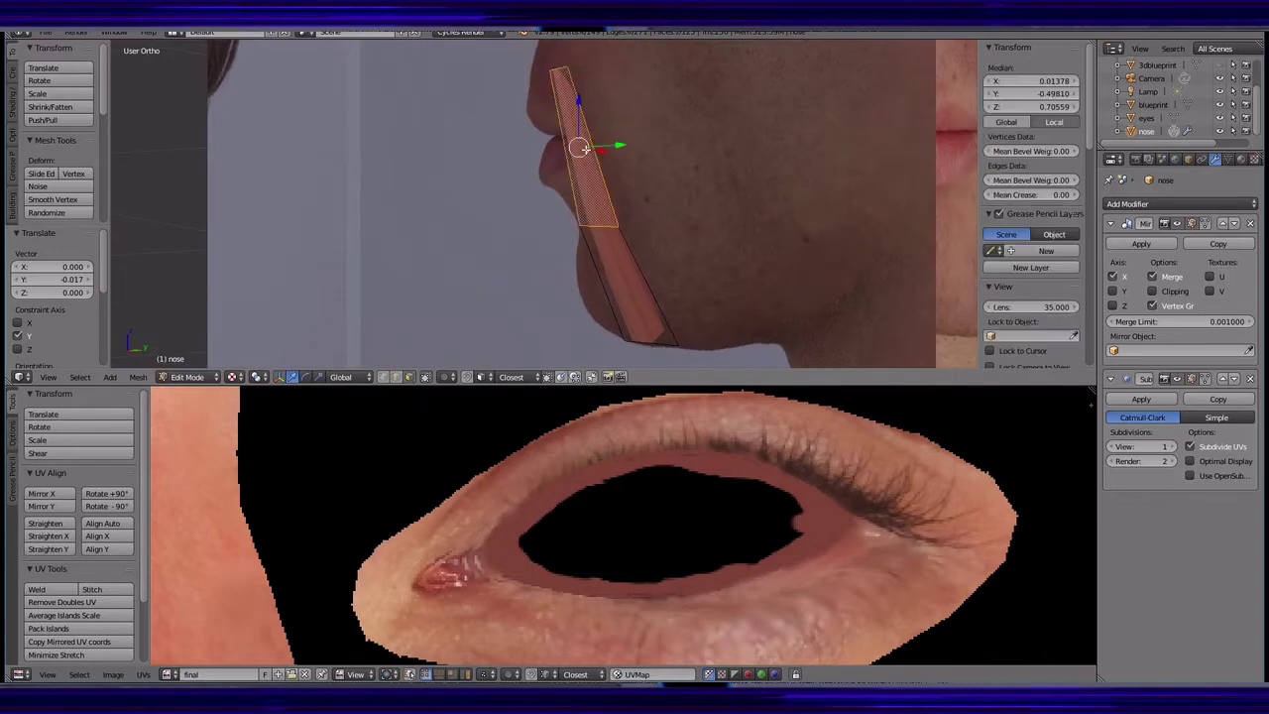
- Delete the chin faces and reposition a chin vertex in side view
{"action": "key", "text": "x"}
{"action": "left_click", "coordinate": [334, 360]}
{"action": "right_click", "coordinate": [649, 340]}
{"action": "scroll", "coordinate": [595, 328], "scroll_direction": "down", "scroll_amount": 1}
{"action": "scroll", "coordinate": [556, 328], "scroll_direction": "down", "scroll_amount": 2}
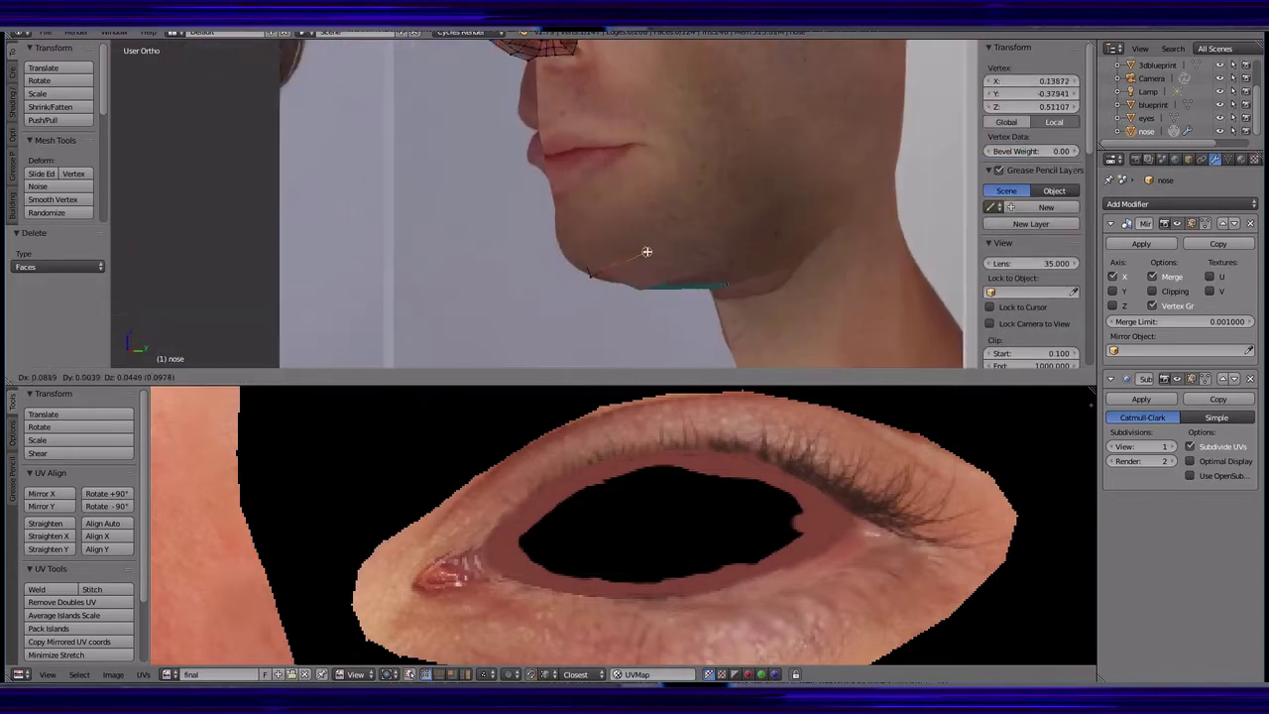
{"action": "left_click", "coordinate": [653, 212]}
{"action": "key", "text": "KP_3"}
{"action": "middle_click_drag", "start_coordinate": [874, 107], "coordinate": [858, 221], "text": "shift"}
{"action": "scroll", "coordinate": [858, 221], "scroll_direction": "down", "scroll_amount": 2}
- Extrude vertices along the jawline from the chin up to below the ear
{"action": "key", "text": "e"}
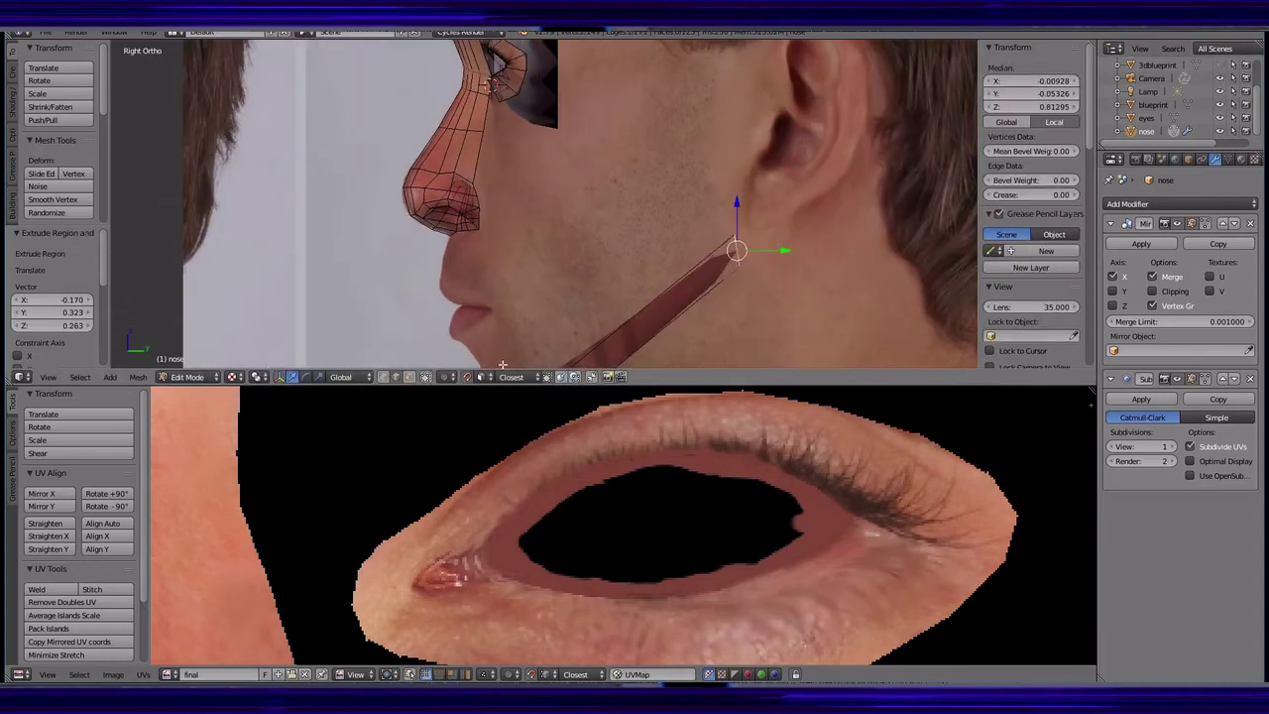
{"action": "left_click", "coordinate": [710, 243]}
{"action": "middle_click_drag", "start_coordinate": [712, 246], "coordinate": [702, 97], "text": "shift"}
{"action": "key", "text": "e"}
{"action": "middle_click_drag", "start_coordinate": [333, 264], "coordinate": [416, 260]}
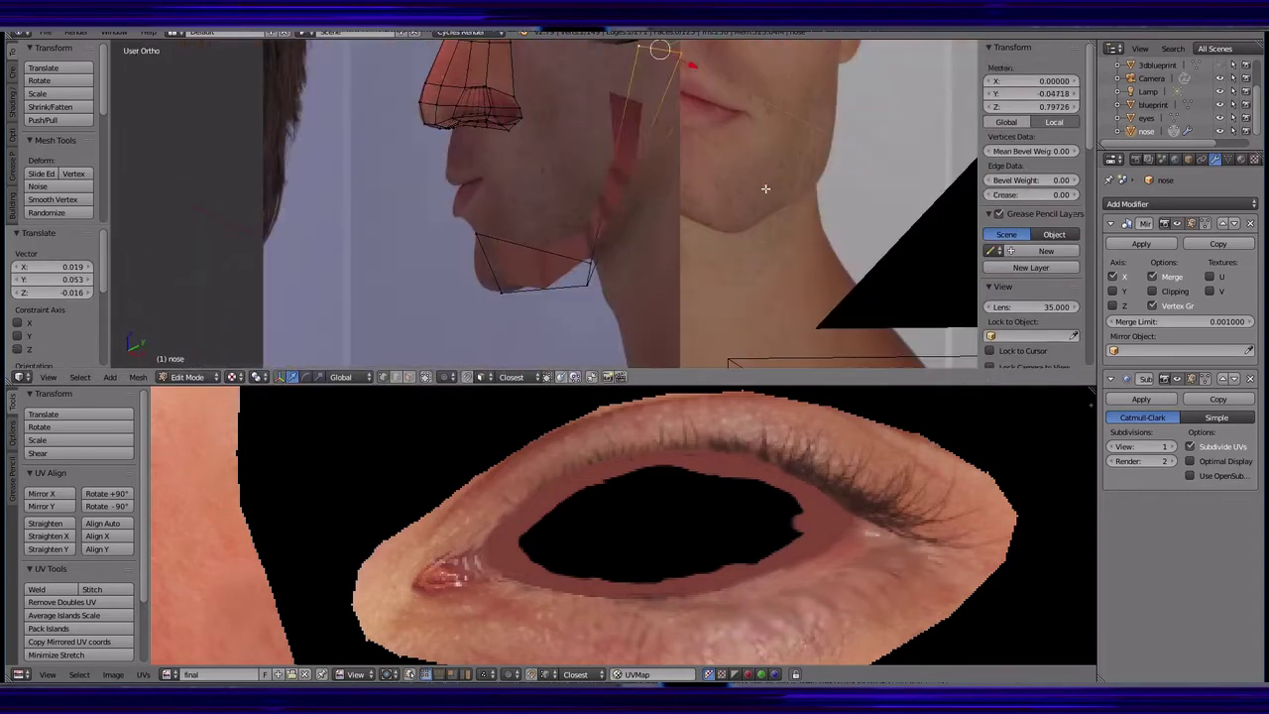
{"action": "key", "text": "g"}
{"action": "key", "text": "x"}
{"action": "left_click", "coordinate": [694, 109]}
{"action": "key", "text": "KP_3"}
{"action": "middle_click_drag", "start_coordinate": [758, 123], "coordinate": [778, 217], "text": "shift"}
{"action": "key", "text": "g"}
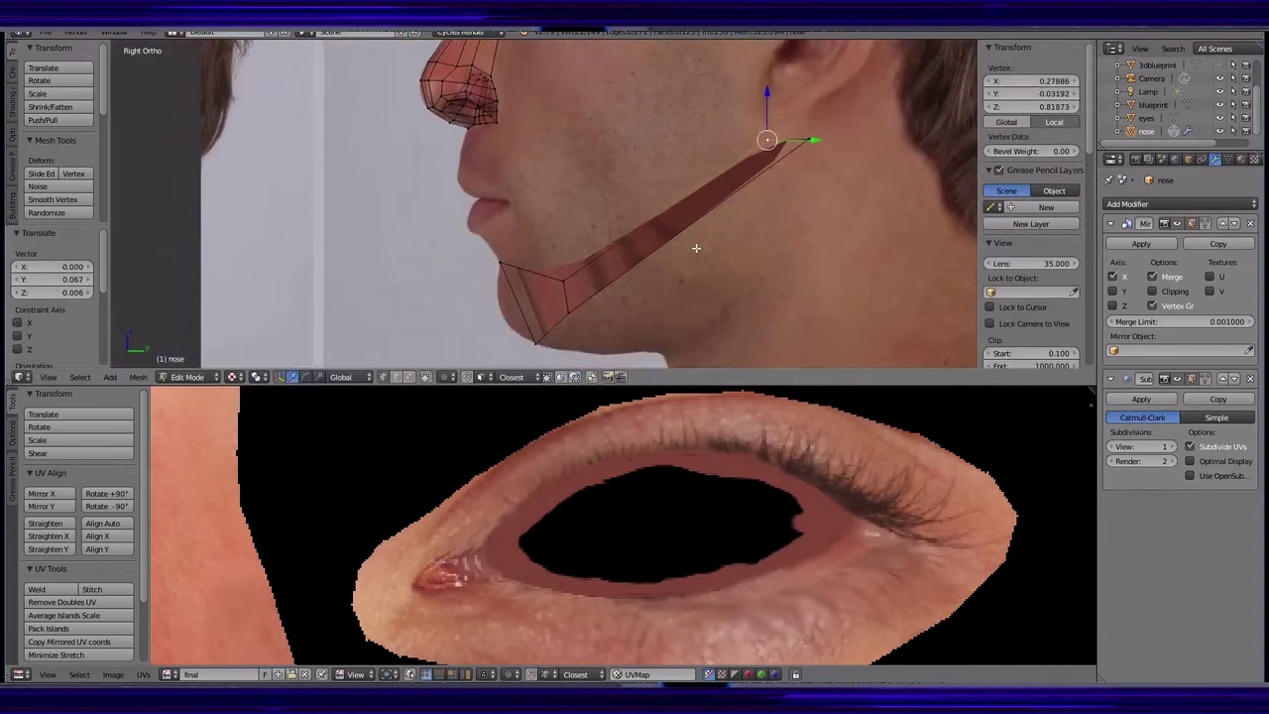
{"action": "left_click", "coordinate": [694, 249]}
{"action": "middle_click_drag", "start_coordinate": [806, 139], "coordinate": [713, 228], "text": "shift"}
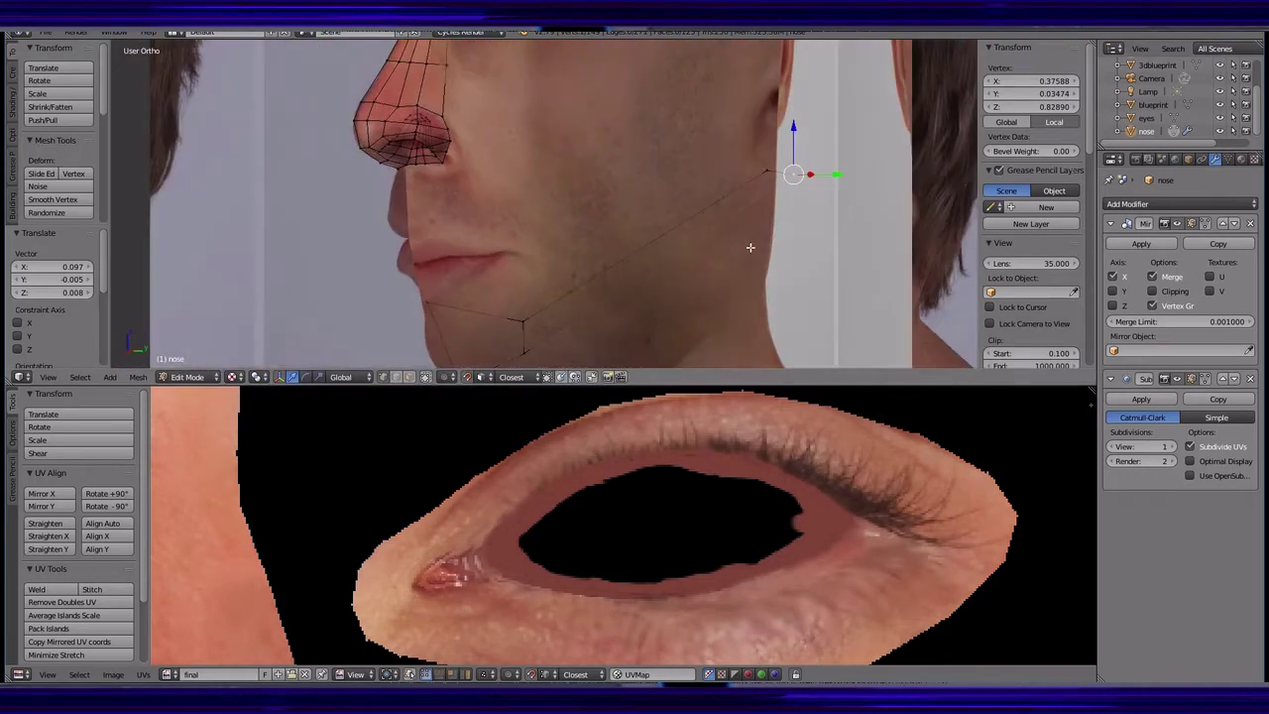
- Fill the jaw edges into a face strip and add a loop cut across it
{"action": "key", "text": "f"}
{"action": "key", "text": "ctrl+r"}
{"action": "left_click", "coordinate": [535, 338]}
{"action": "left_click", "coordinate": [684, 326]}
{"action": "middle_click_drag", "start_coordinate": [684, 326], "coordinate": [682, 203], "text": "shift"}
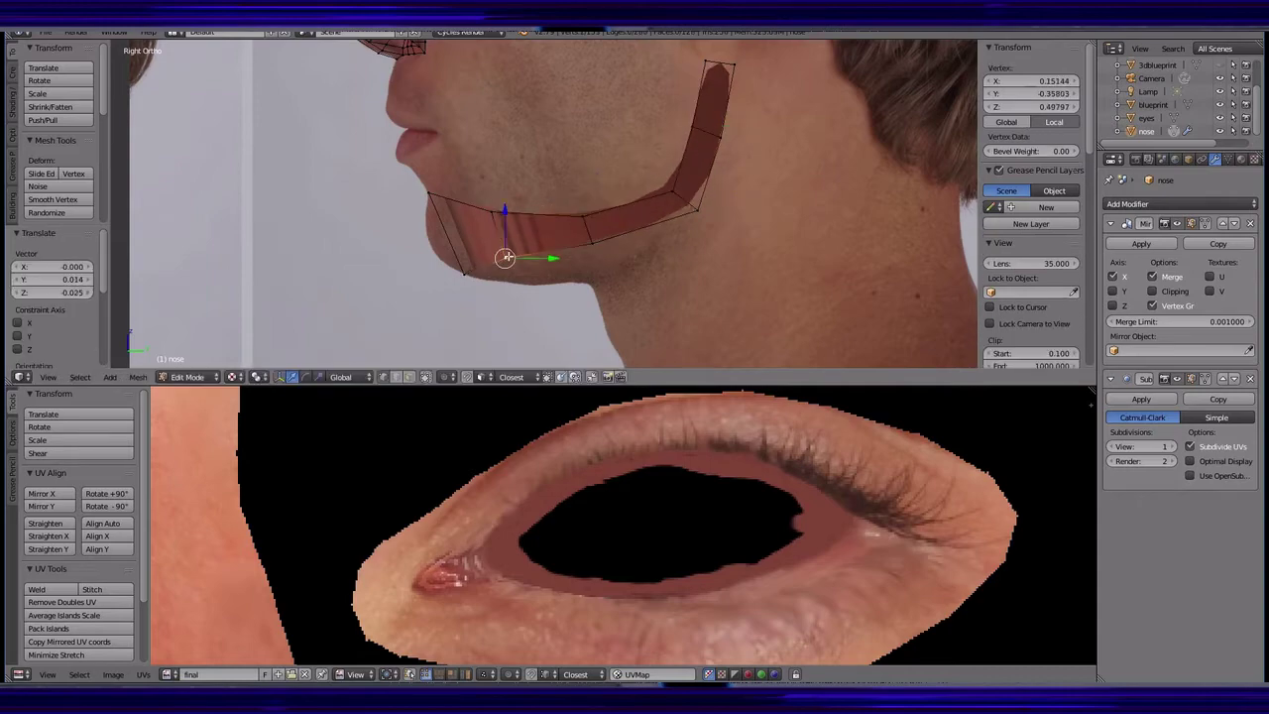
{"action": "mouse_move", "coordinate": [505, 258]}
{"action": "middle_mouse_down"}
{"action": "mouse_move", "coordinate": [632, 305]}
{"action": "mouse_move", "coordinate": [568, 304]}
{"action": "middle_mouse_up"}
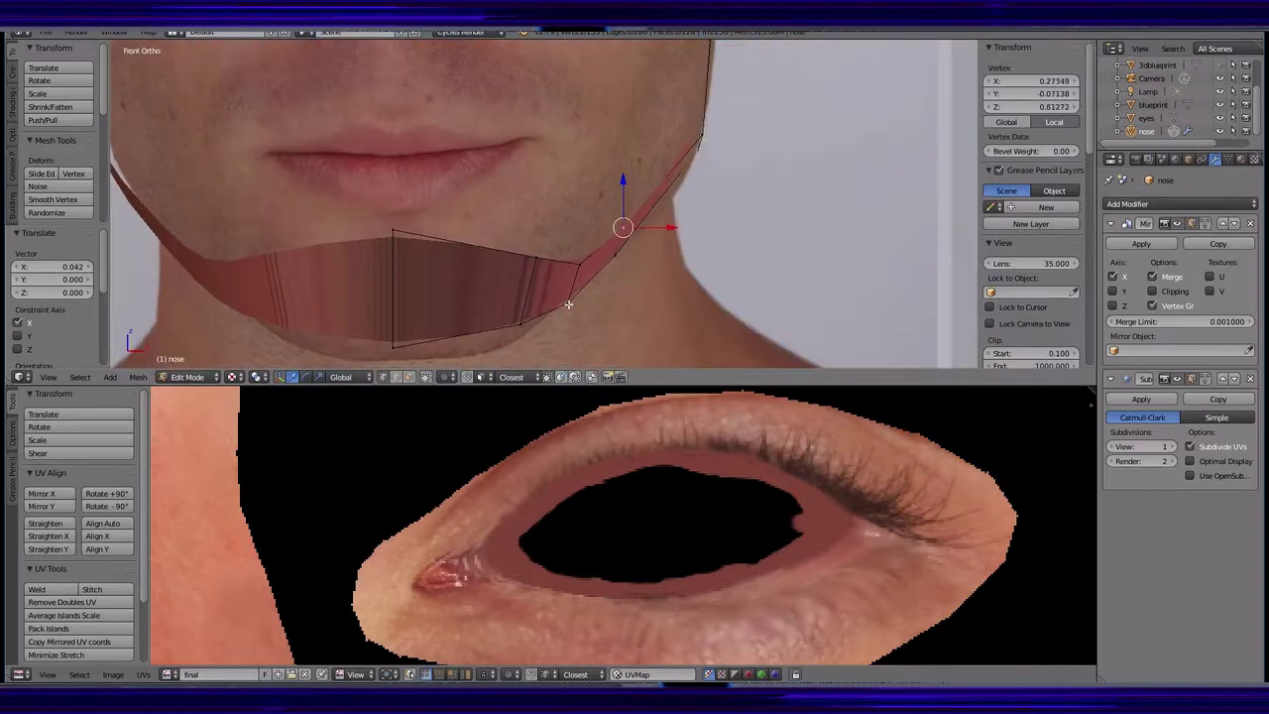
- Shift the chin edge along X and select the jaw edge loop
{"action": "right_click", "coordinate": [568, 304]}
{"action": "key", "text": "x"}
{"action": "left_click", "coordinate": [663, 198]}
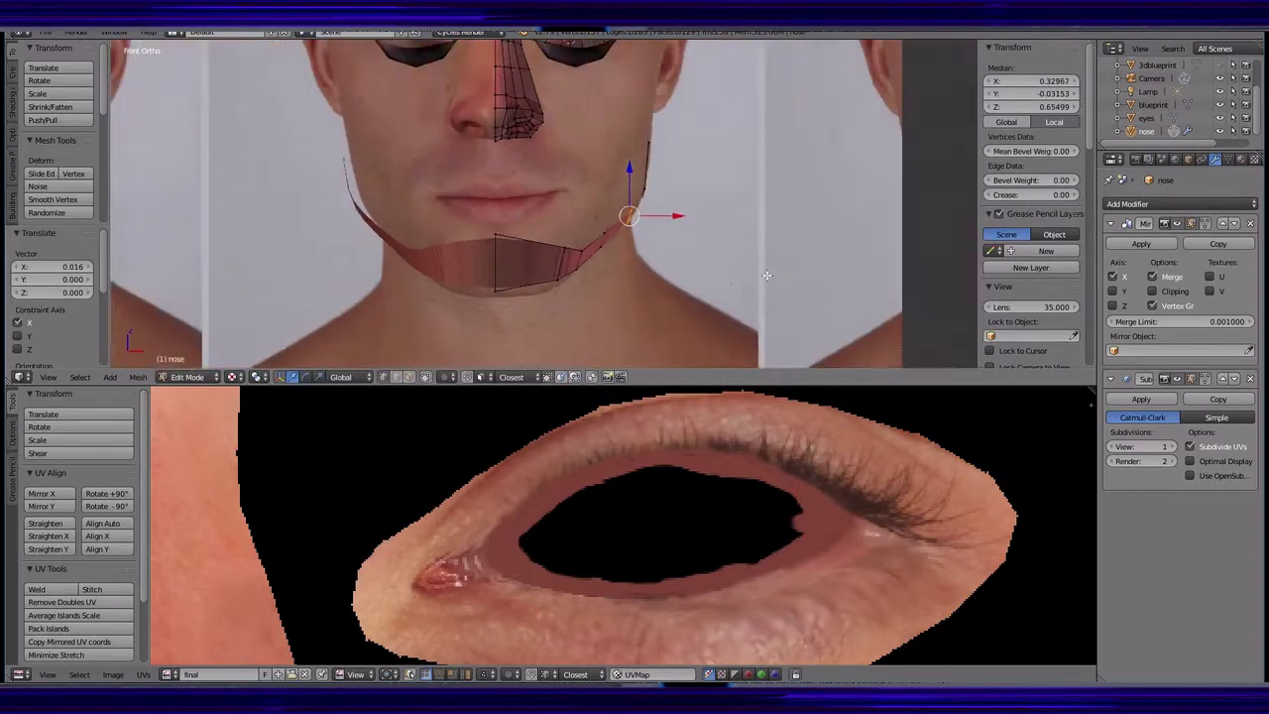
{"action": "mouse_move", "coordinate": [662, 197]}
{"action": "middle_mouse_down"}
{"action": "mouse_move", "coordinate": [566, 207]}
{"action": "mouse_move", "coordinate": [688, 275]}
{"action": "middle_mouse_up"}
{"action": "right_click", "coordinate": [607, 296], "text": "ctrl"}
{"action": "middle_click_drag", "start_coordinate": [606, 296], "coordinate": [575, 298]}
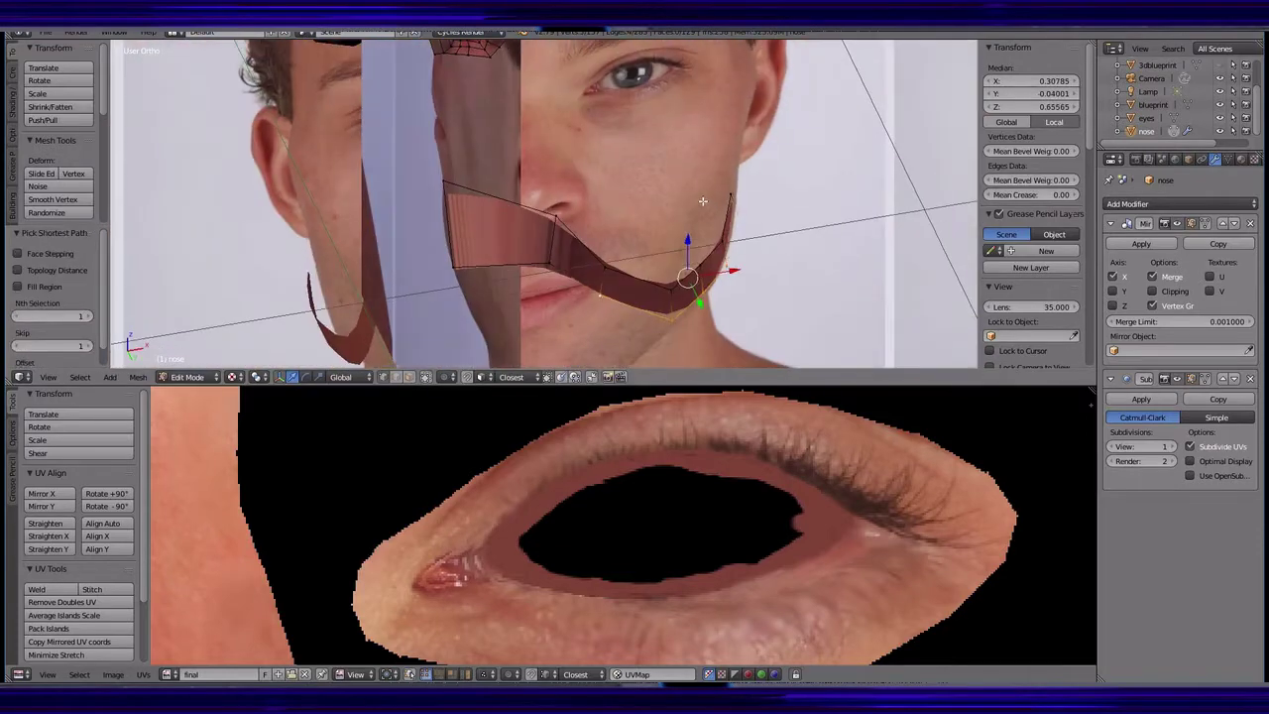
- Select the jaw vertices and move them along X to follow the photos
{"action": "right_click", "coordinate": [543, 311]}
{"action": "key", "text": "KP_3"}
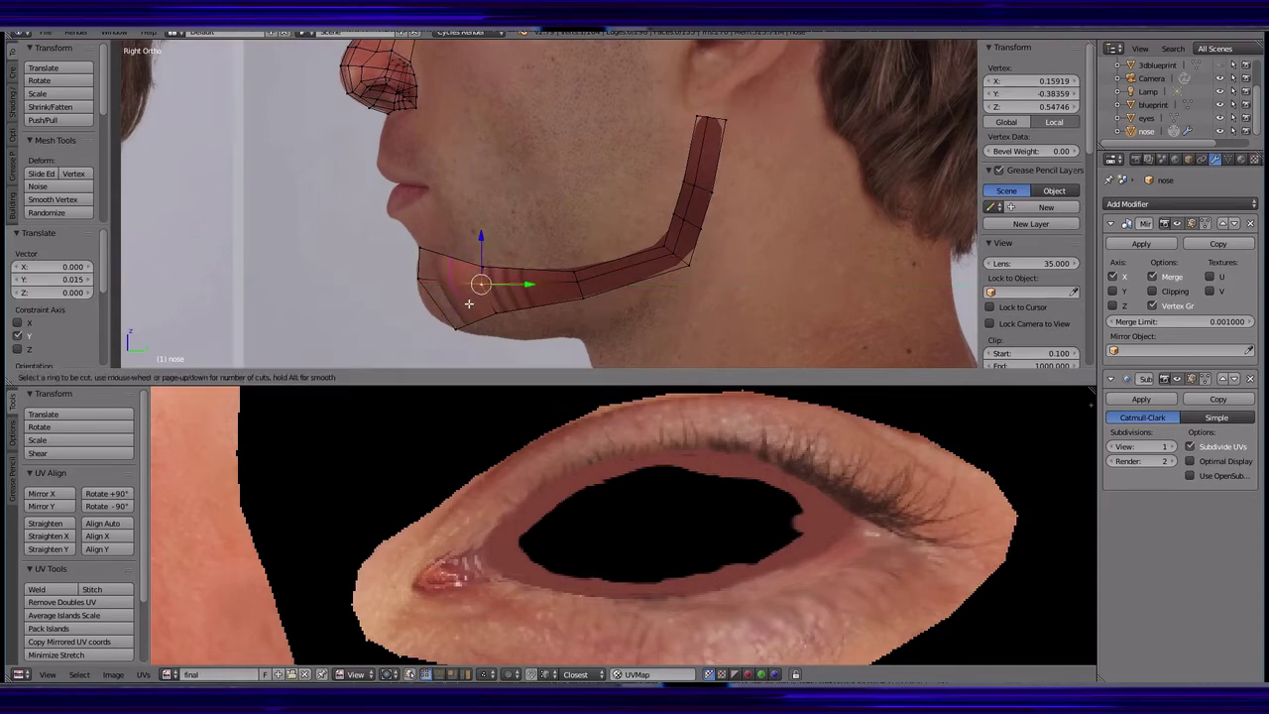
{"action": "right_click", "coordinate": [436, 307], "text": "ctrl"}
{"action": "left_click", "coordinate": [433, 306]}
{"action": "middle_click_drag", "start_coordinate": [436, 307], "coordinate": [521, 294]}
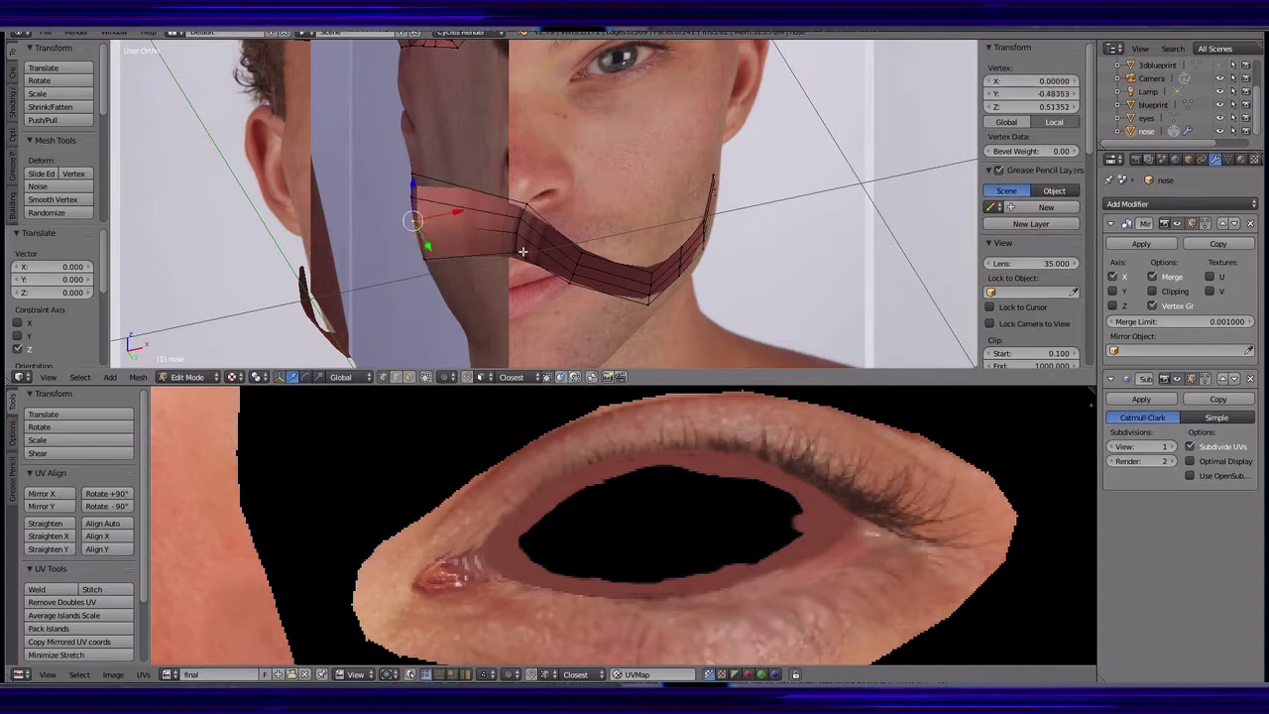
{"action": "right_click", "coordinate": [523, 252], "text": "ctrl"}
{"action": "middle_click_drag", "start_coordinate": [523, 252], "coordinate": [525, 299]}
{"action": "key", "text": "g"}
{"action": "key", "text": "x"}
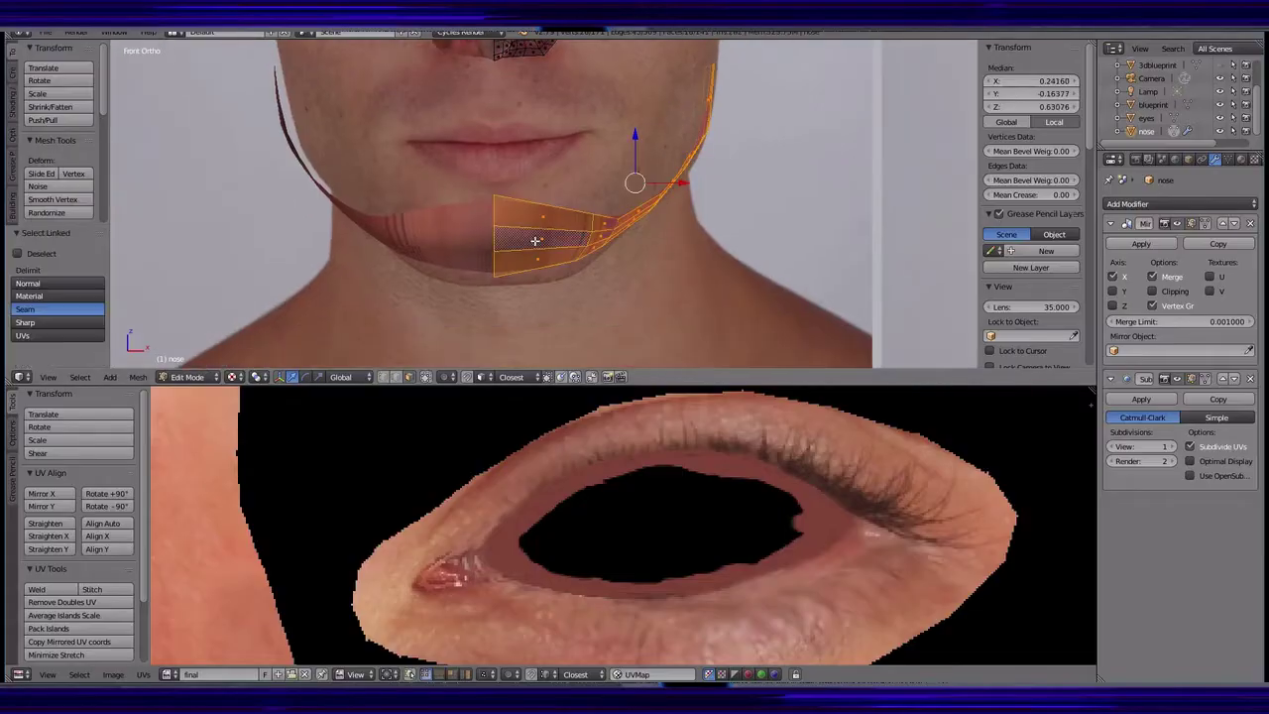
- Project the jaw strip's UVs from the side view onto the 'base' face photo, selecting all linked faces
{"action": "left_click", "coordinate": [175, 674]}
{"action": "left_click", "coordinate": [241, 538]}
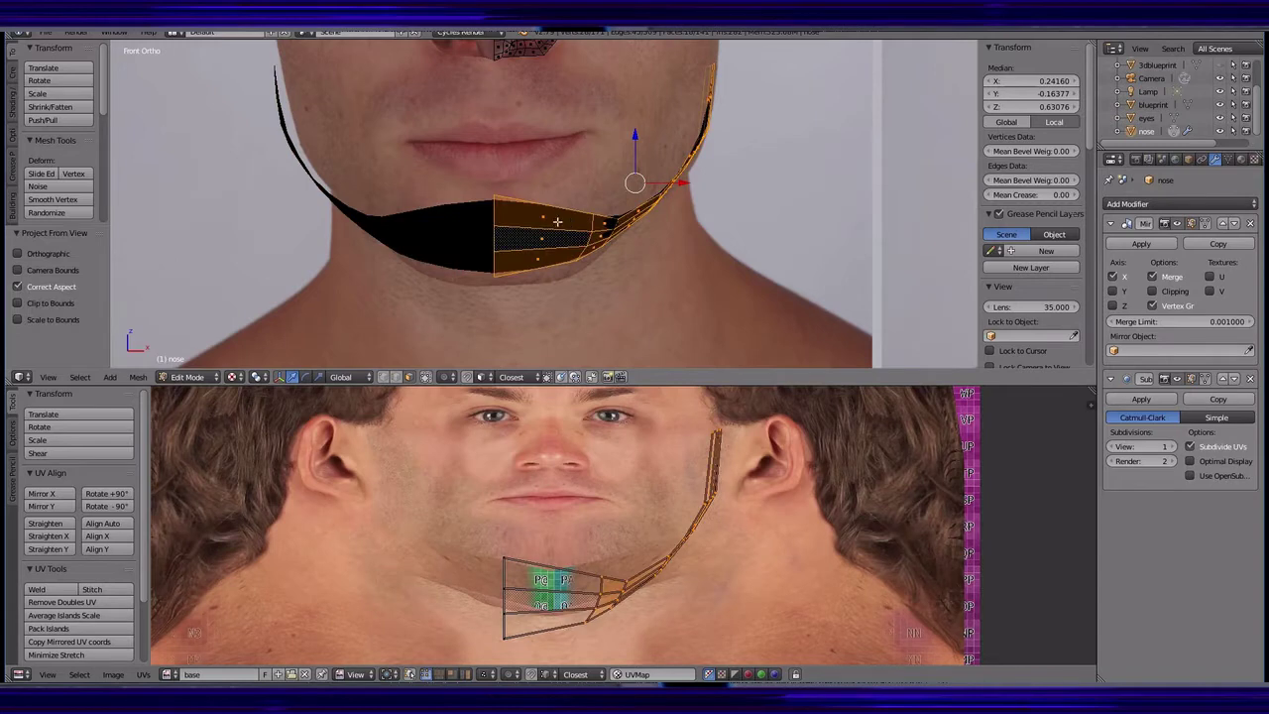
{"action": "middle_click_drag", "start_coordinate": [557, 221], "coordinate": [527, 274]}
{"action": "right_click", "coordinate": [657, 247], "text": "alt"}
{"action": "middle_click_drag", "start_coordinate": [658, 246], "coordinate": [651, 227]}
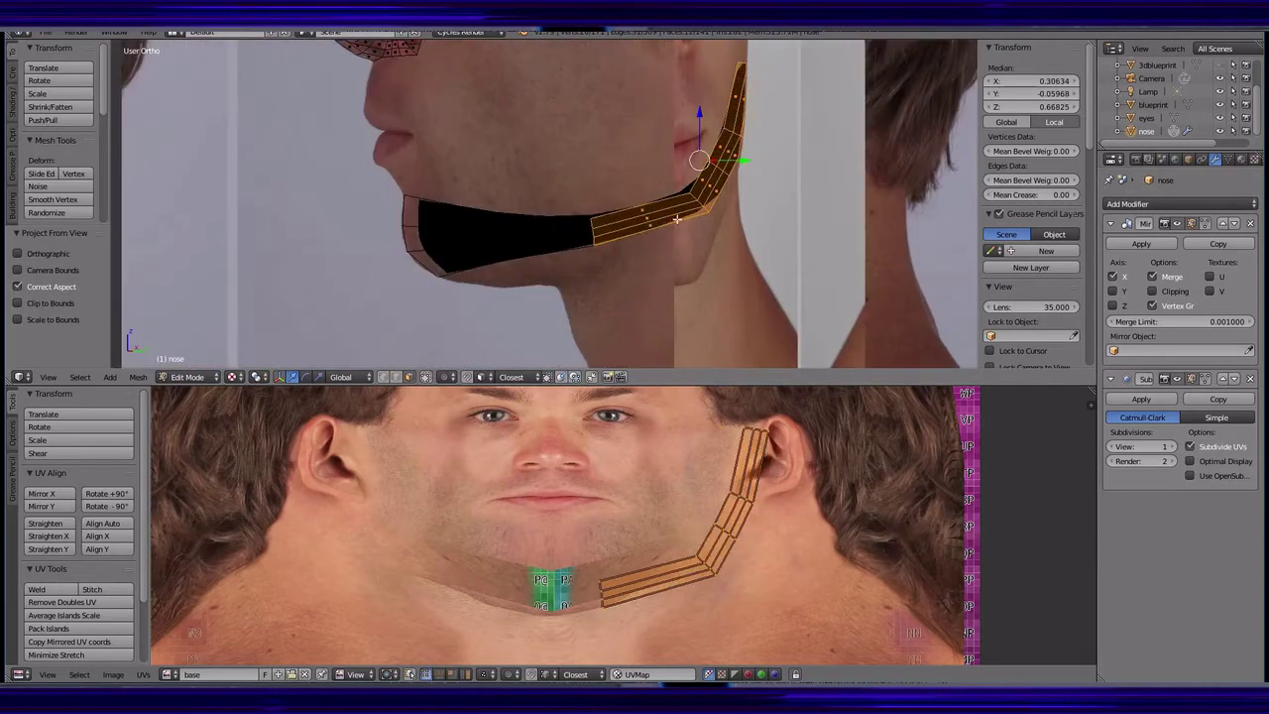
{"action": "key", "text": "KP_3"}
{"action": "key", "text": "u"}
{"action": "left_click", "coordinate": [680, 243]}
{"action": "key", "text": "l"}
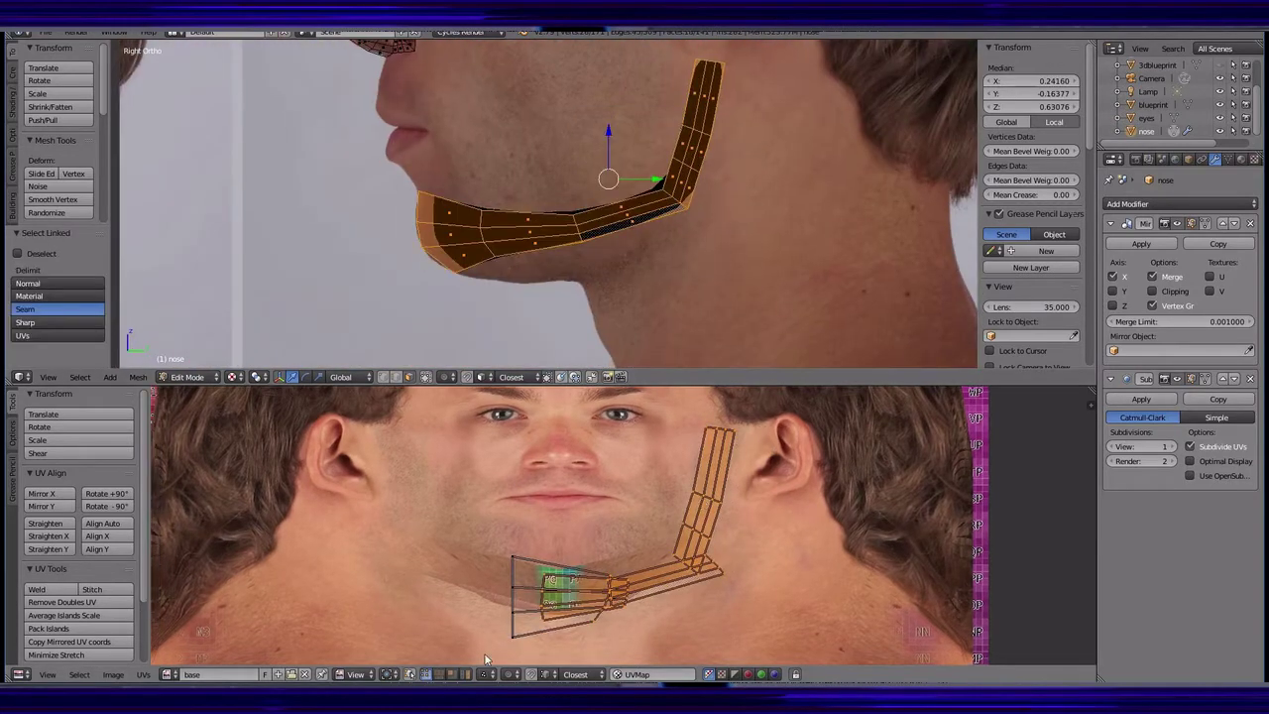
- Move and scale the jaw UV strip so it fits the photo's jaw and neck
{"action": "key", "text": "g"}
{"action": "left_click", "coordinate": [726, 571]}
{"action": "scroll", "coordinate": [636, 601], "scroll_direction": "up", "scroll_amount": 2}
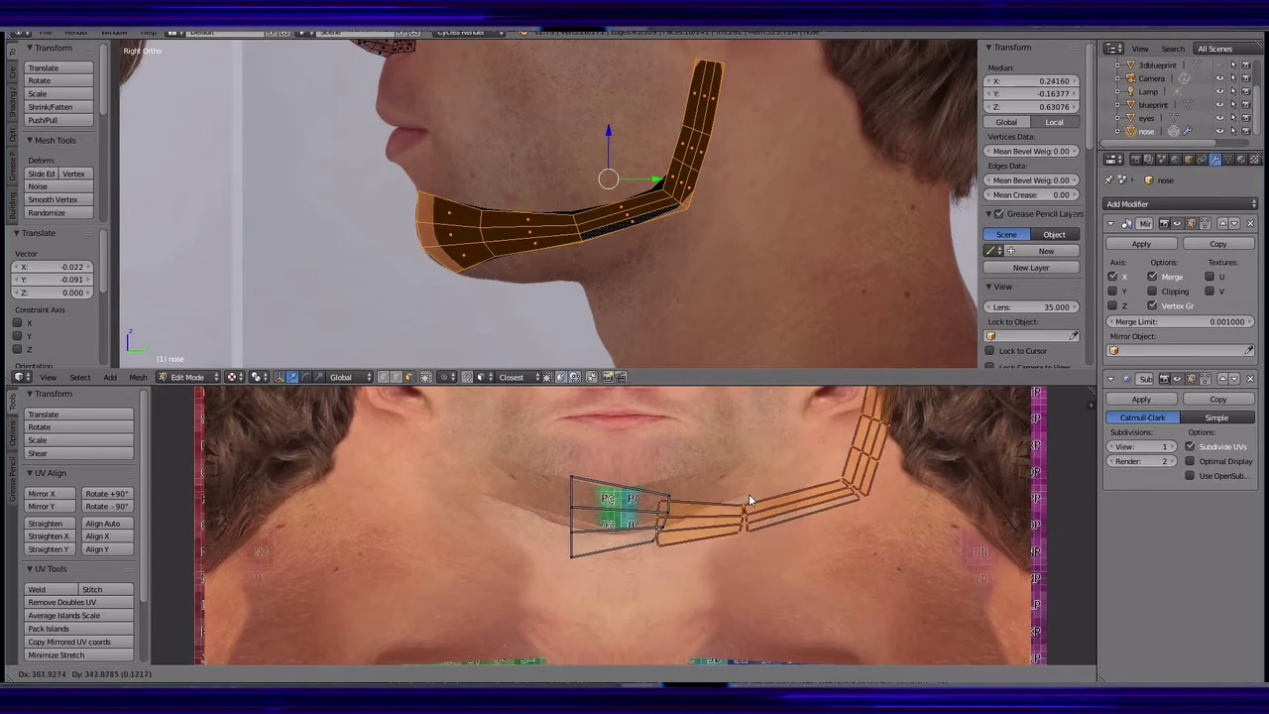
{"action": "scroll", "coordinate": [713, 511], "scroll_direction": "up", "scroll_amount": 2}
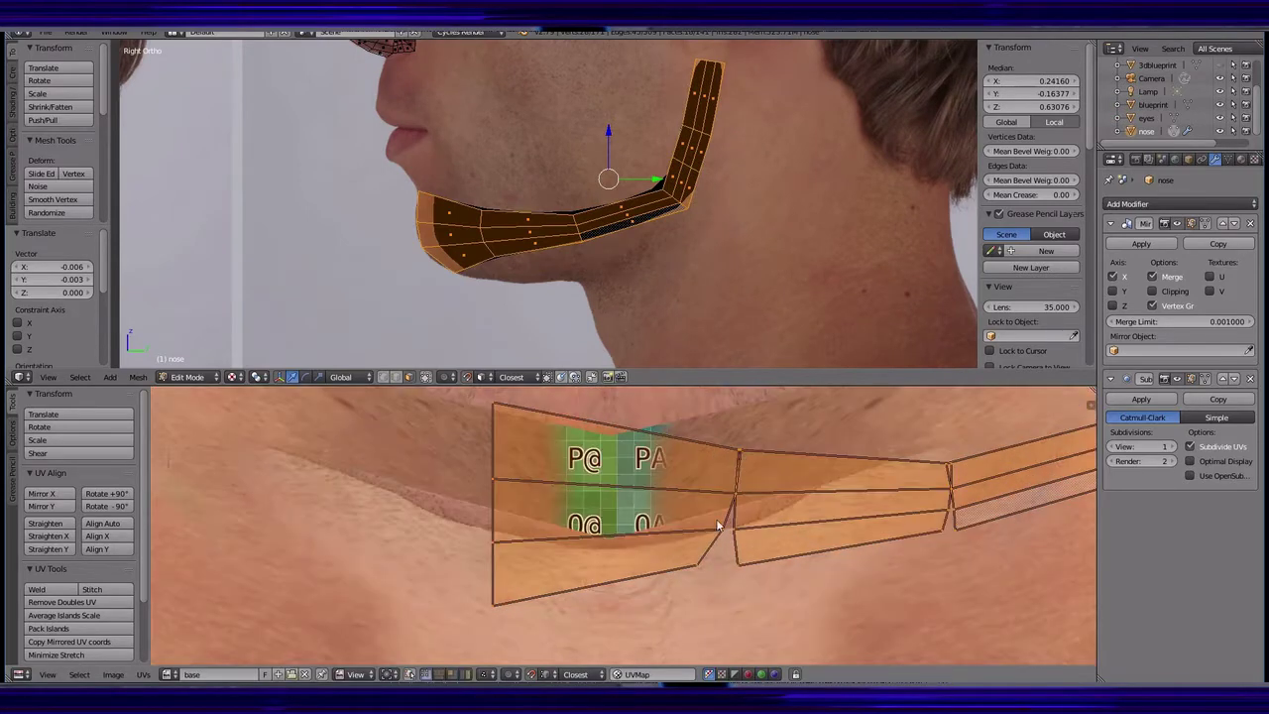
{"action": "middle_click_drag", "start_coordinate": [943, 520], "coordinate": [723, 566]}
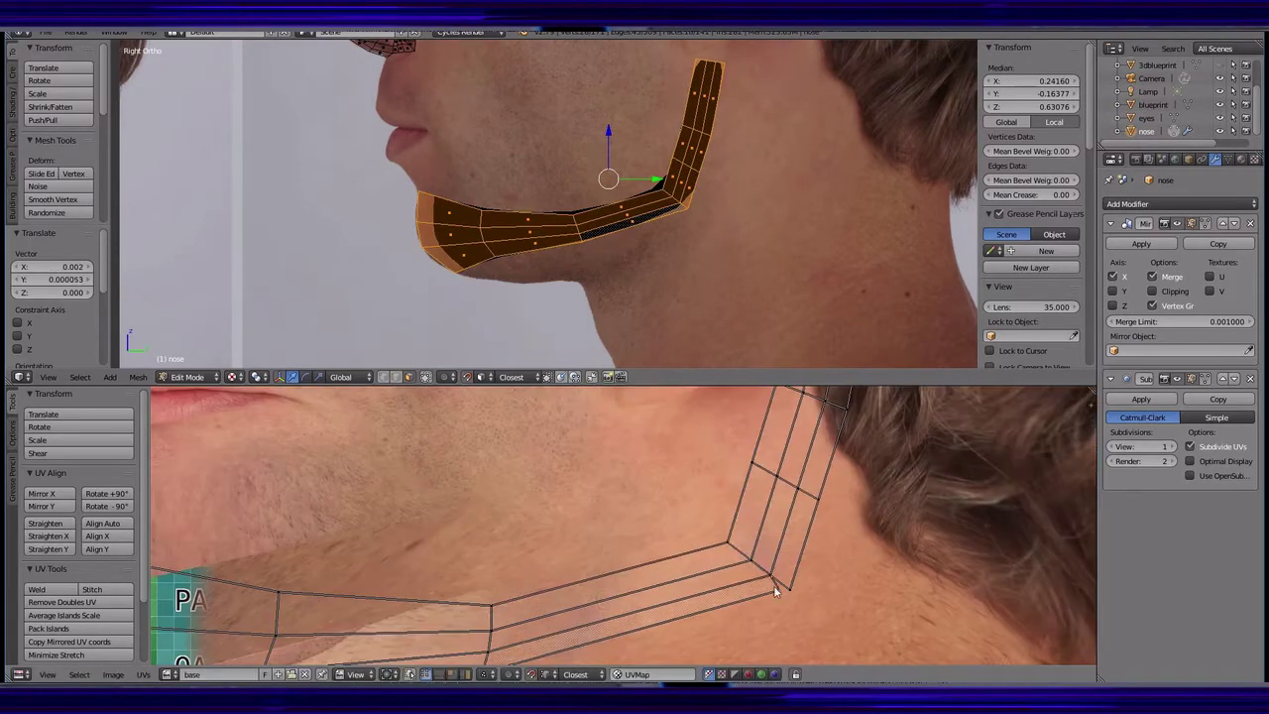
{"action": "scroll", "coordinate": [776, 591], "scroll_direction": "down", "scroll_amount": 2}
{"action": "key", "text": "a"}
{"action": "key", "text": "s"}
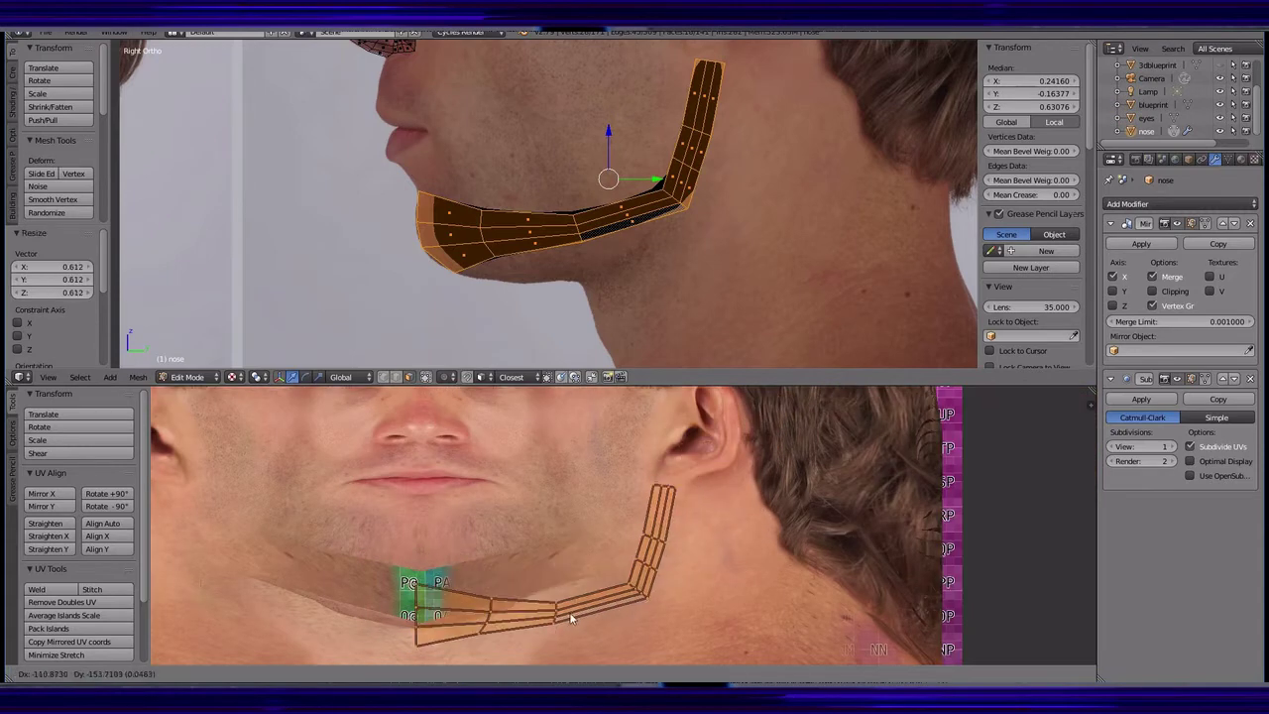
{"action": "left_click", "coordinate": [568, 597]}
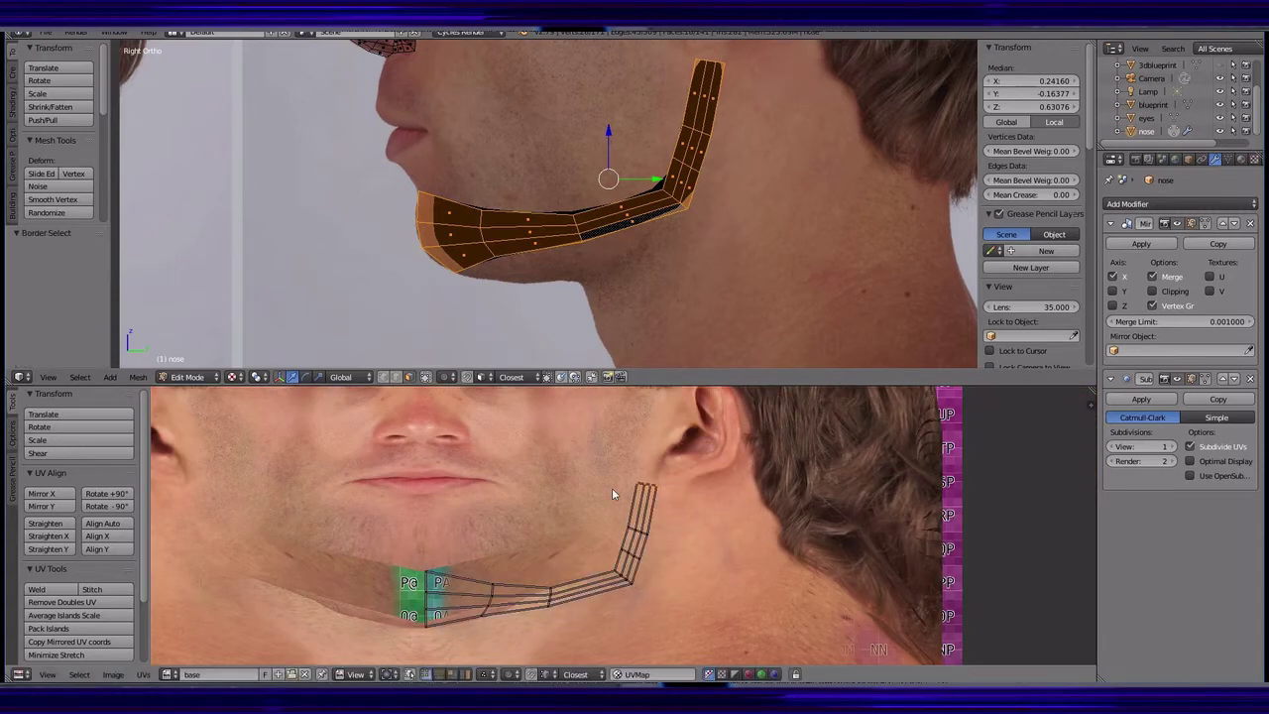
{"action": "scroll", "coordinate": [555, 556], "scroll_direction": "down", "scroll_amount": 3}
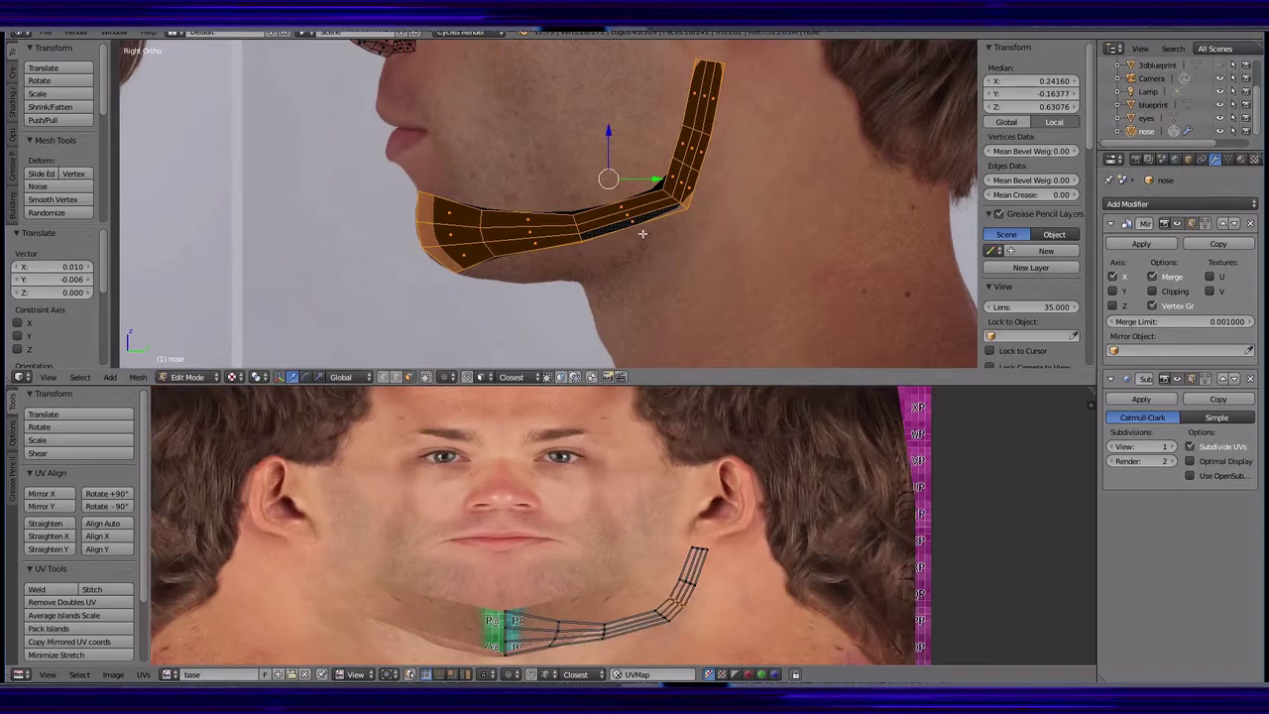
- Switch the displayed image back to the 'final' texture
{"action": "middle_click_drag", "start_coordinate": [496, 248], "coordinate": [340, 505]}
{"action": "left_click", "coordinate": [170, 674]}
{"action": "left_click", "coordinate": [428, 432]}
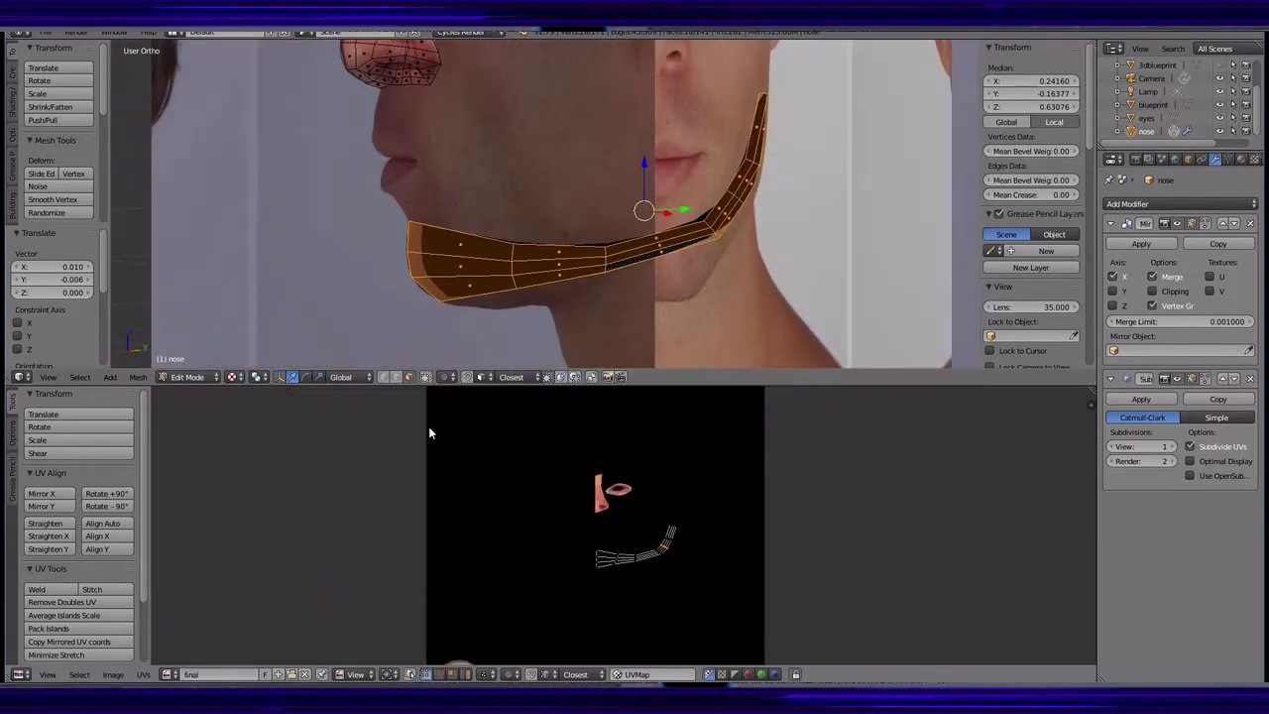
{"action": "left_click", "coordinate": [187, 377]}
- In Texture Paint front view, reposition and straighten the face photo stencil over the mesh
{"action": "left_click", "coordinate": [188, 296]}
{"action": "scroll", "coordinate": [109, 105], "scroll_direction": "down", "scroll_amount": 5}
{"action": "key", "text": "KP_1"}
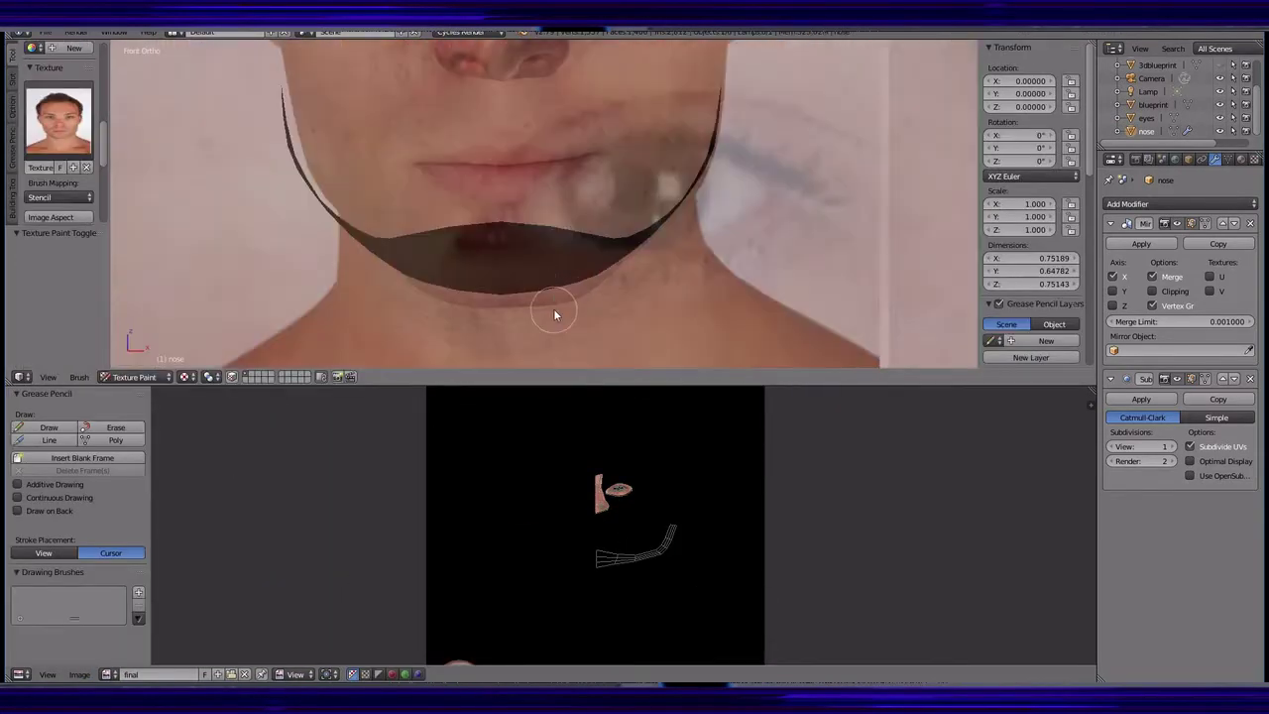
{"action": "scroll", "coordinate": [559, 313], "scroll_direction": "down", "scroll_amount": 3}
{"action": "right_click_drag", "start_coordinate": [559, 314], "coordinate": [553, 283]}
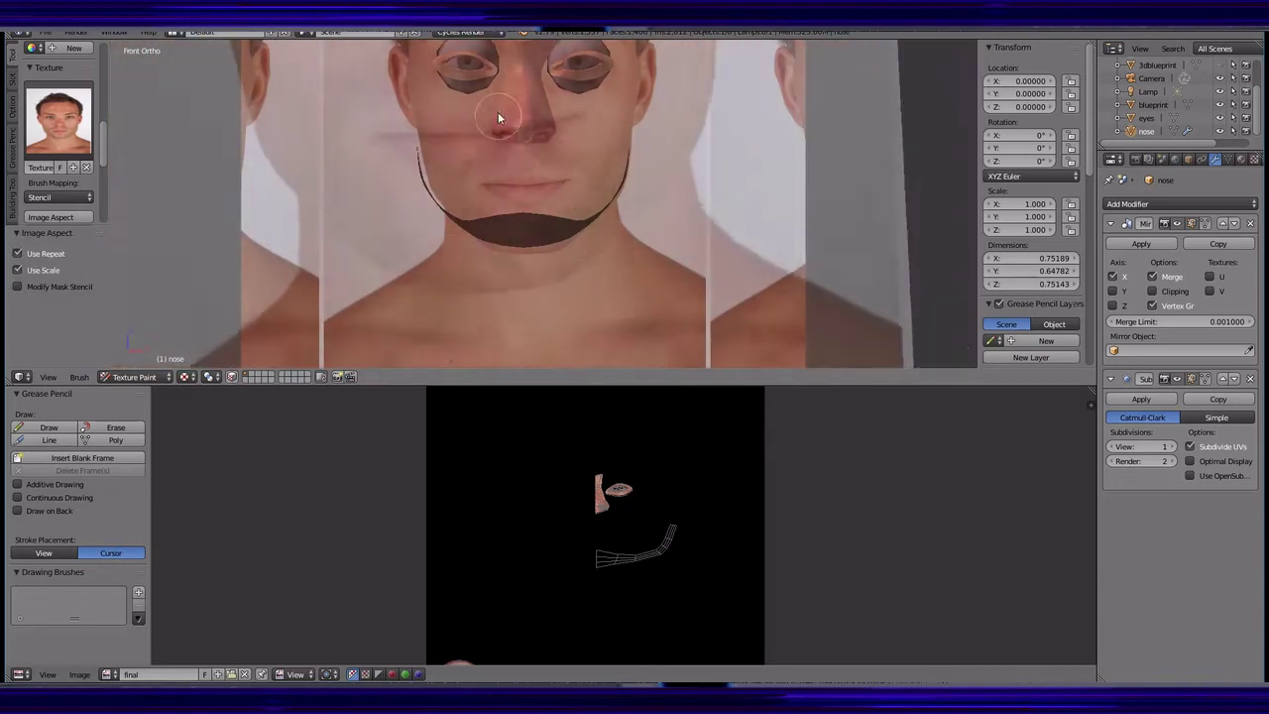
{"action": "mouse_move", "coordinate": [580, 338]}
{"action": "right_mouse_down", "text": "ctrl"}
{"action": "mouse_move", "coordinate": [524, 236]}
{"action": "mouse_move", "coordinate": [531, 279]}
{"action": "mouse_move", "coordinate": [544, 289]}
{"action": "mouse_move", "coordinate": [527, 224]}
{"action": "right_mouse_up", "text": "ctrl"}
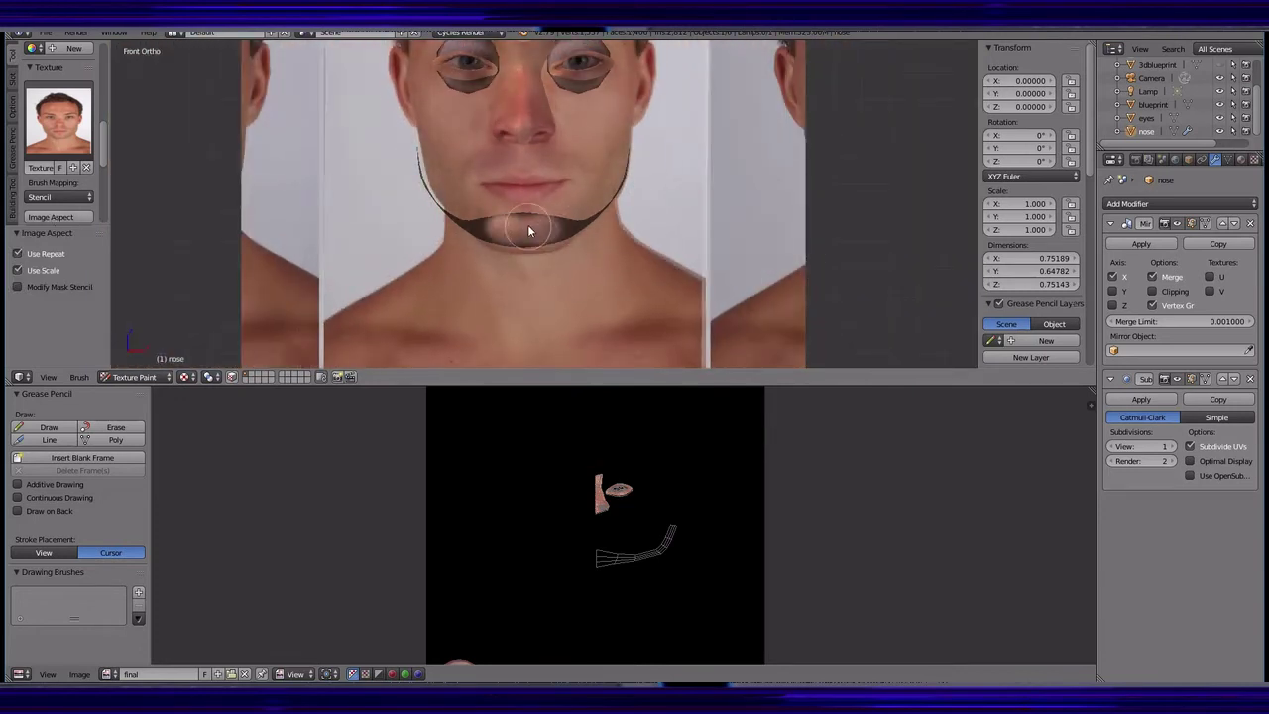
- In side view, enlarge the side-profile photo, paint skin onto the jaw strip, then enter Edit Mode
{"action": "key", "text": "KP_3"}
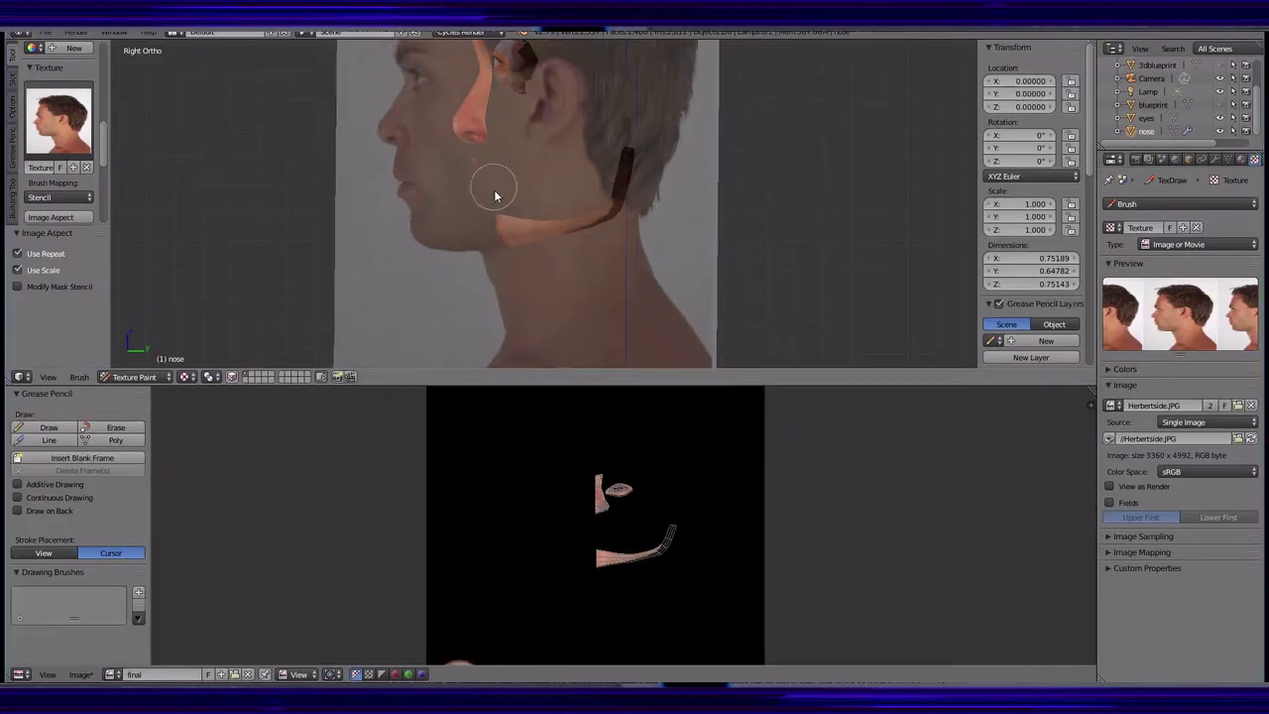
{"action": "right_click_drag", "start_coordinate": [496, 196], "coordinate": [684, 212], "text": "shift"}
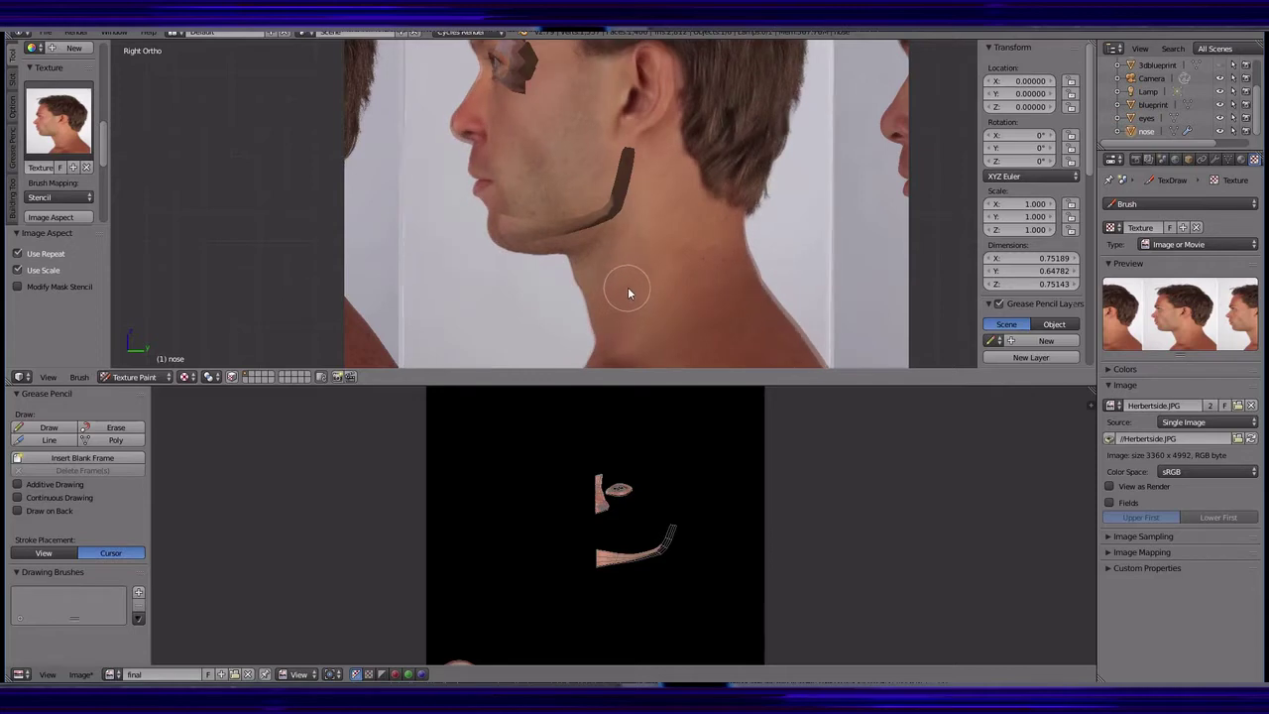
{"action": "left_click_drag", "start_coordinate": [626, 287], "coordinate": [548, 235]}
{"action": "left_click", "coordinate": [133, 377]}
{"action": "left_click", "coordinate": [138, 298]}
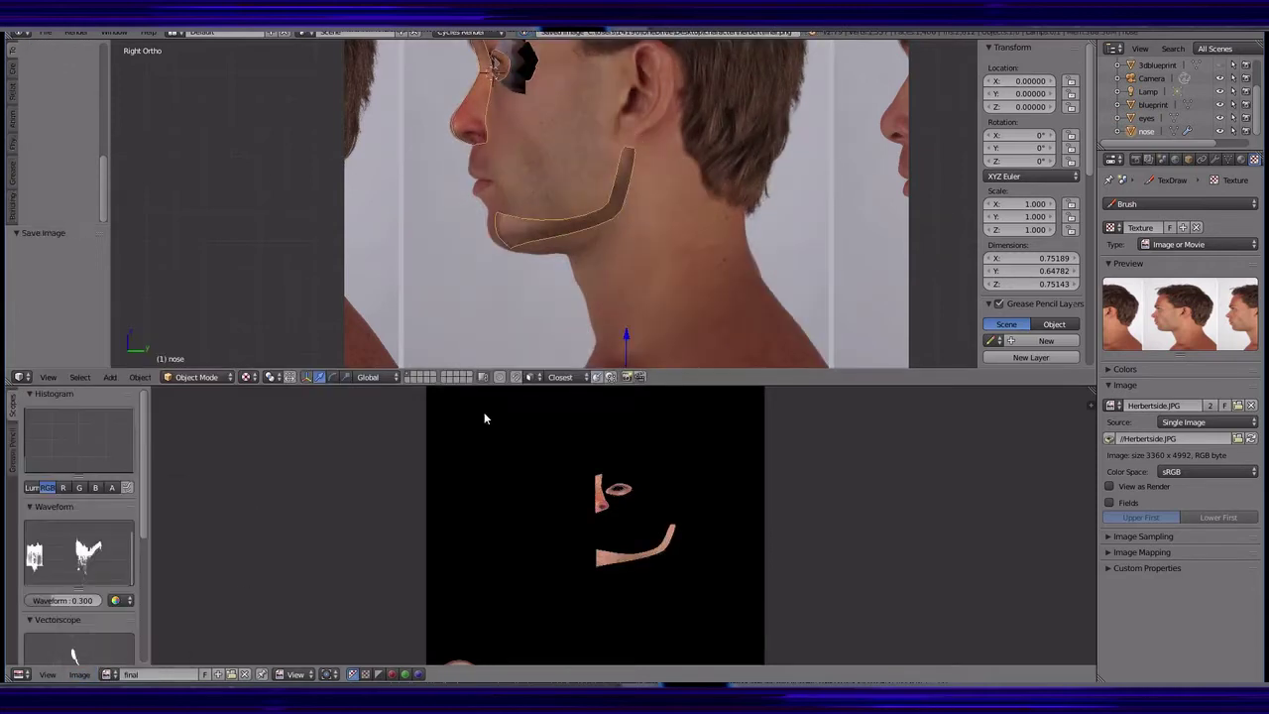
- In front view, extrude a jaw-strip vertex up toward the mouth and delete the face covering the lips
{"action": "key", "text": "KP_1"}
{"action": "right_click", "coordinate": [538, 218]}
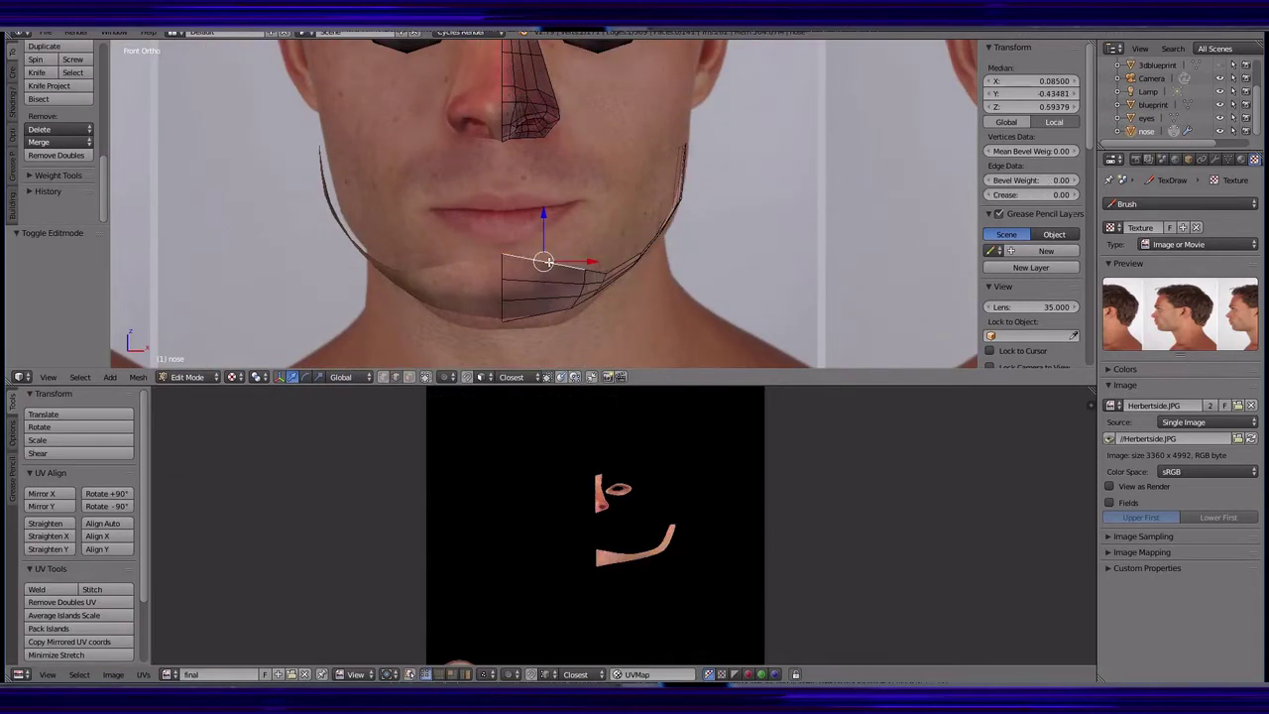
{"action": "key", "text": "e"}
{"action": "left_click", "coordinate": [654, 153]}
{"action": "right_click", "coordinate": [581, 136]}
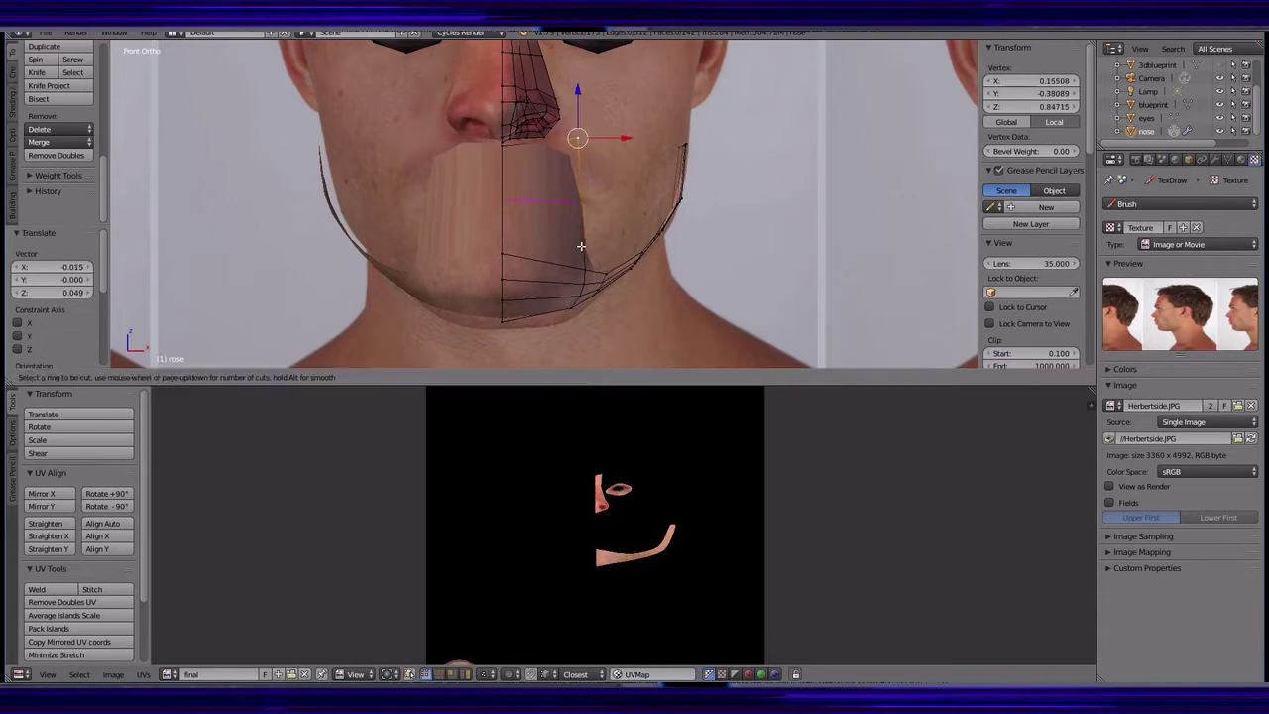
{"action": "key", "text": "x"}
{"action": "left_click", "coordinate": [581, 149]}
- Adjust a jaw vertex, delete another lip-covering face, and snap the mouth-edge vertex to the centre line with 0
{"action": "scroll", "coordinate": [595, 218], "scroll_direction": "up", "scroll_amount": 3}
{"action": "right_click", "coordinate": [535, 303]}
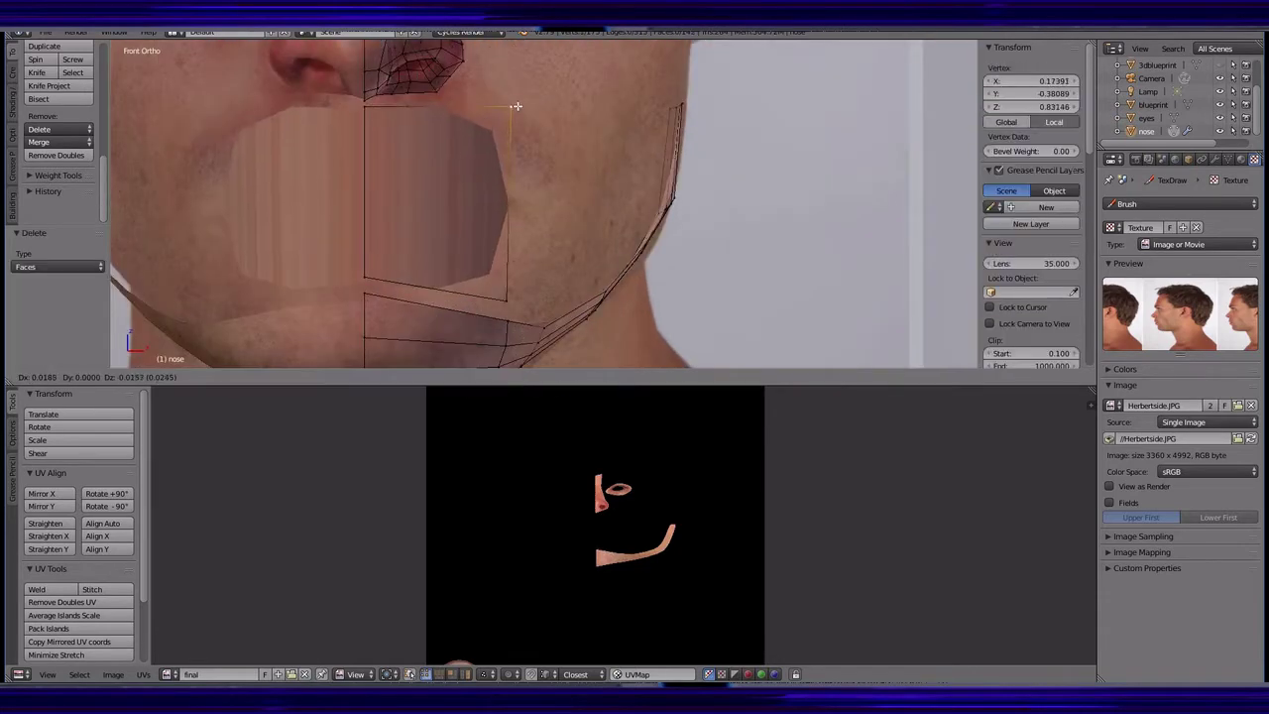
{"action": "key", "text": "g"}
{"action": "left_click", "coordinate": [546, 304]}
{"action": "right_click", "coordinate": [425, 206]}
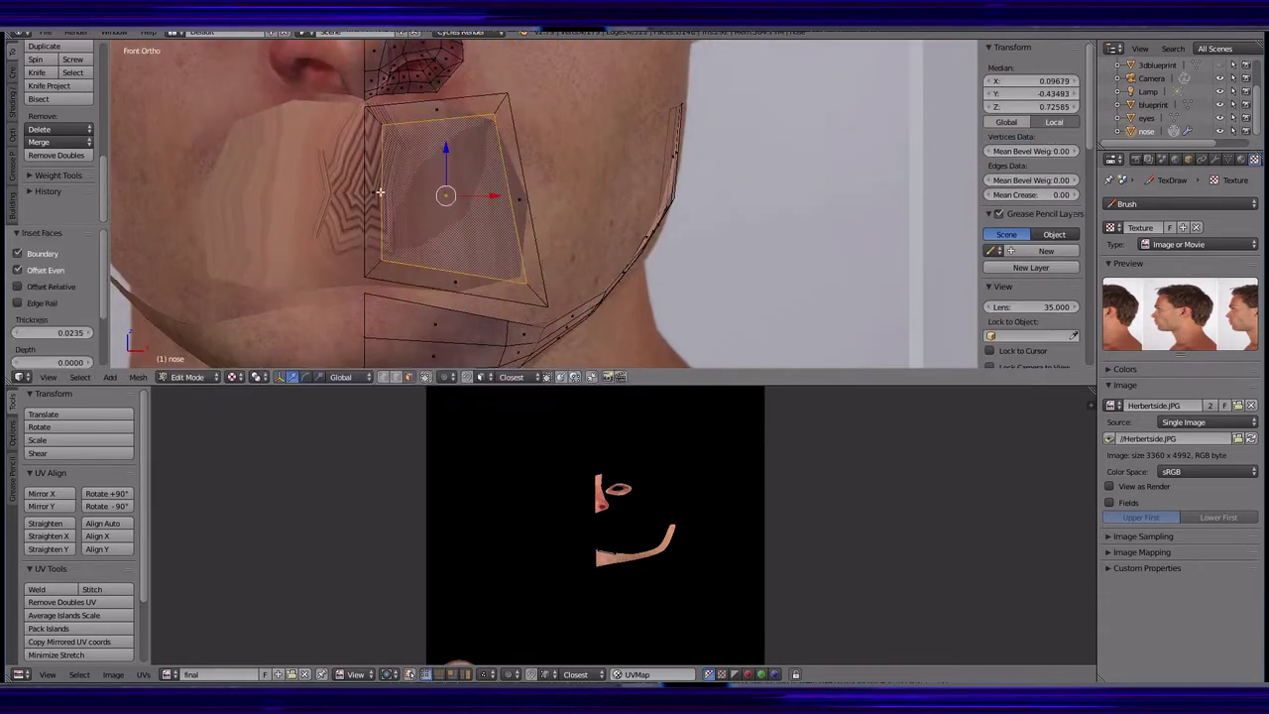
{"action": "key", "text": "x"}
{"action": "left_click", "coordinate": [445, 208]}
{"action": "right_click", "coordinate": [381, 125]}
{"action": "type", "text": "0"}
{"action": "key", "text": "Return"}
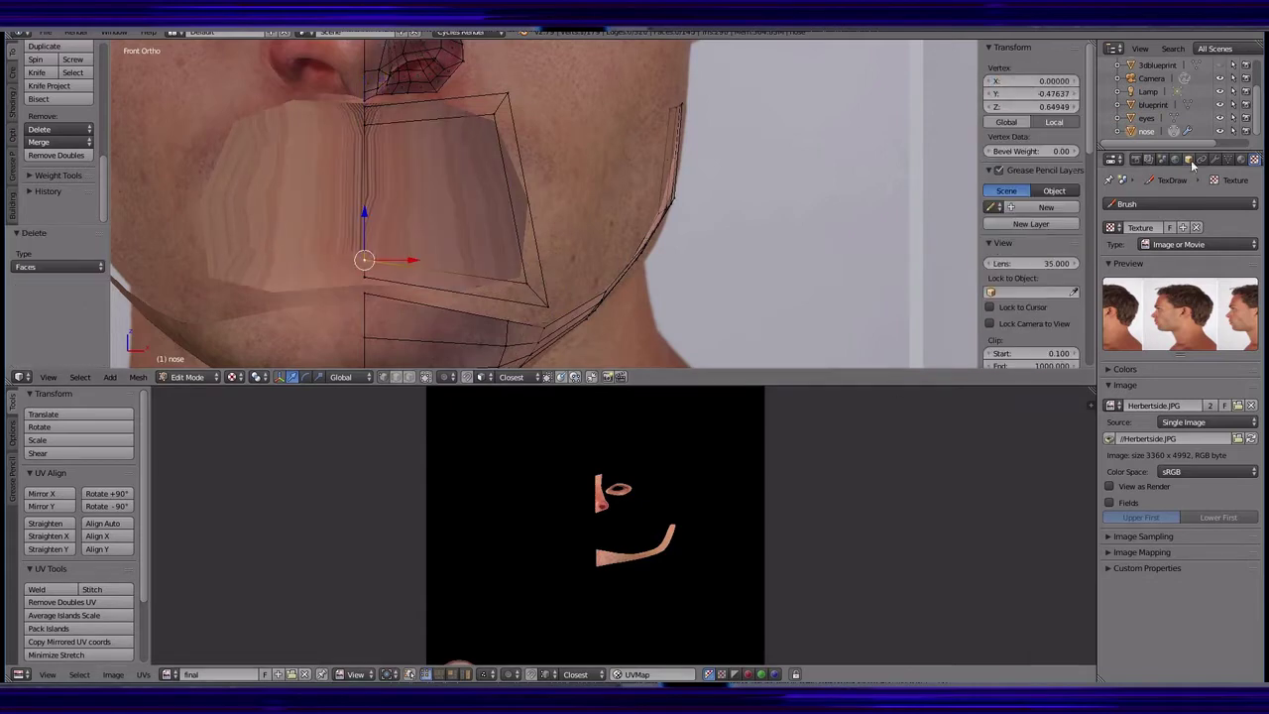
- Move mouth vertices vertically toward the lip corner, then set the centre lip vertex's depth in side view
{"action": "scroll", "coordinate": [307, 232], "scroll_direction": "up", "scroll_amount": 2}
{"action": "key", "text": "g"}
{"action": "key", "text": "z"}
{"action": "left_click", "coordinate": [306, 232]}
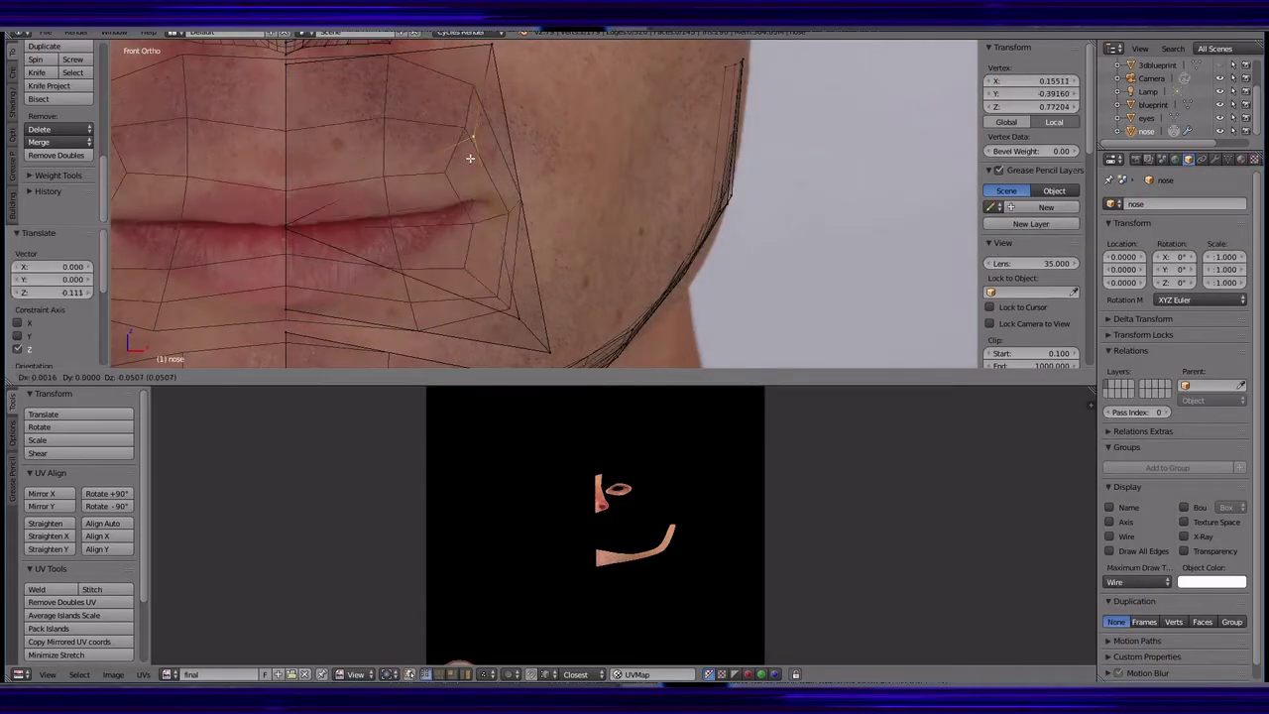
{"action": "right_click", "coordinate": [519, 311]}
{"action": "left_click_drag", "start_coordinate": [518, 312], "coordinate": [466, 205]}
{"action": "key", "text": "KP_3"}
{"action": "right_click", "coordinate": [316, 236]}
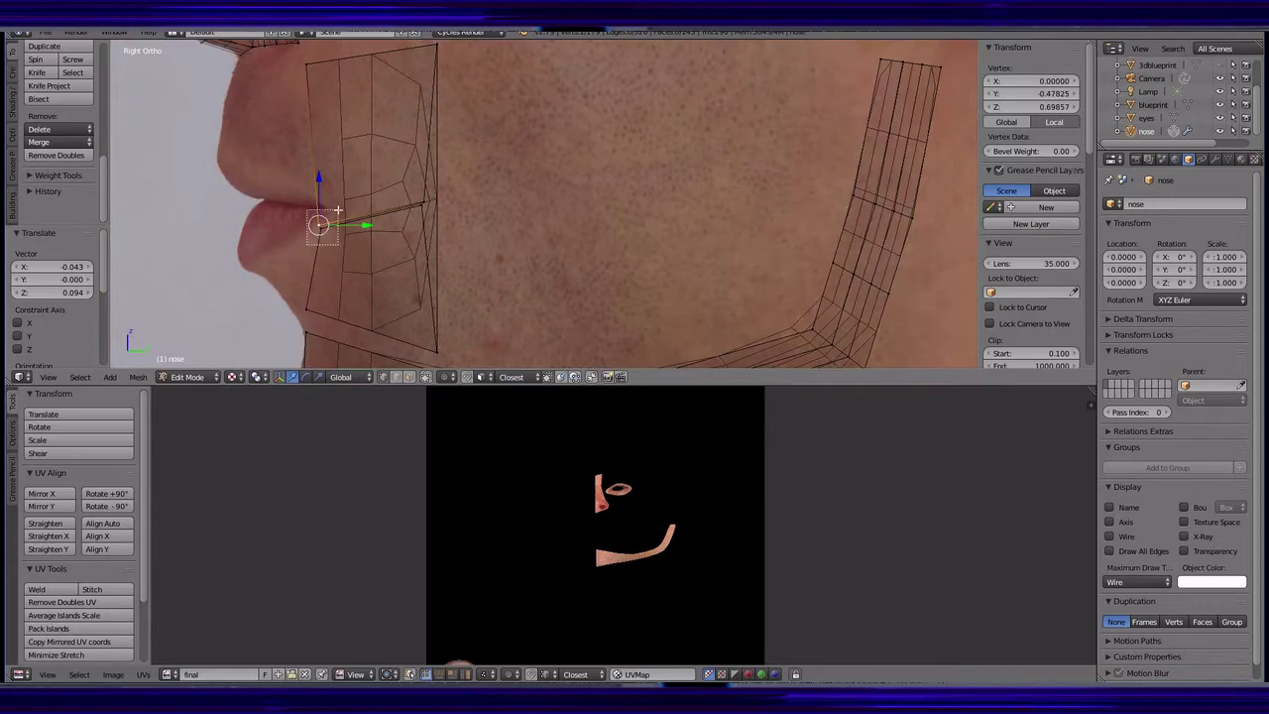
{"action": "key", "text": "g"}
{"action": "left_click", "coordinate": [441, 194]}
- Raise the lip-line edge slightly along Z in front view
{"action": "right_click", "coordinate": [426, 206], "text": "shift"}
{"action": "key", "text": "KP_1"}
{"action": "key", "text": "g"}
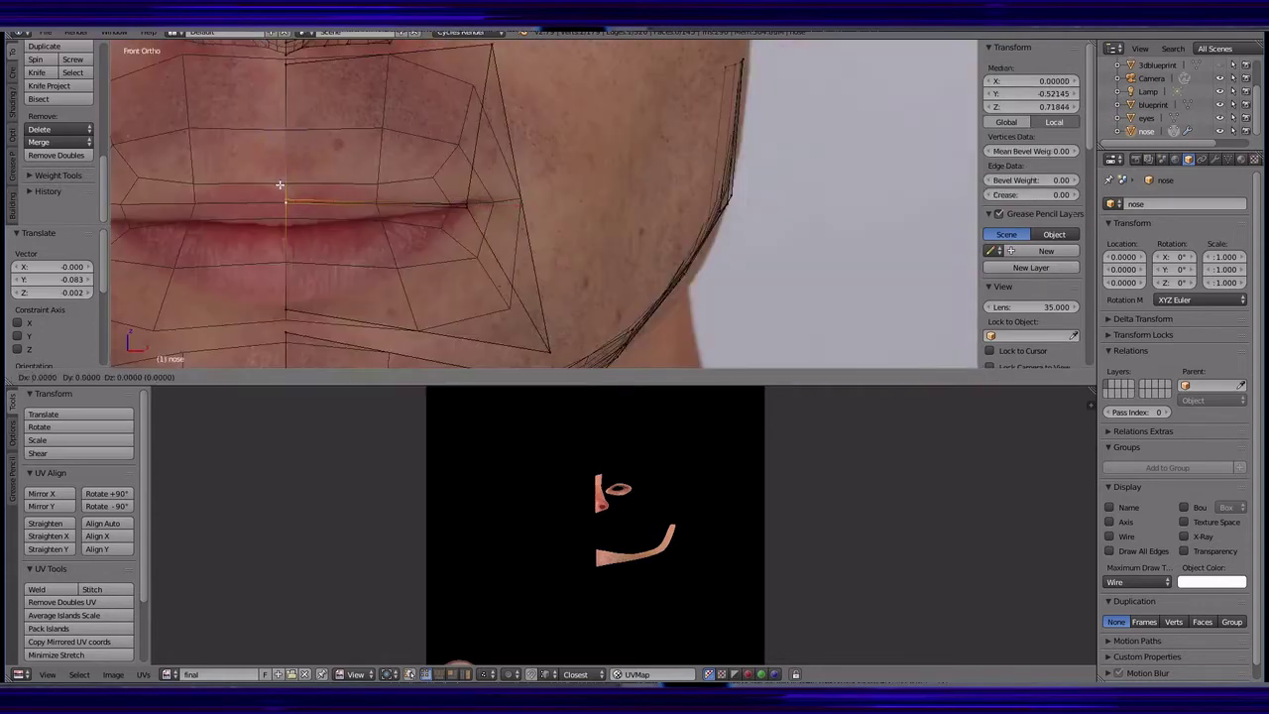
{"action": "key", "text": "z"}
{"action": "left_click", "coordinate": [466, 194]}
- Nudge the lip-corner vertex into place, then check it from the side view
{"action": "right_click", "coordinate": [473, 194]}
{"action": "scroll", "coordinate": [489, 219], "scroll_direction": "up", "scroll_amount": 2}
{"action": "scroll", "coordinate": [489, 219], "scroll_direction": "up", "scroll_amount": 2}
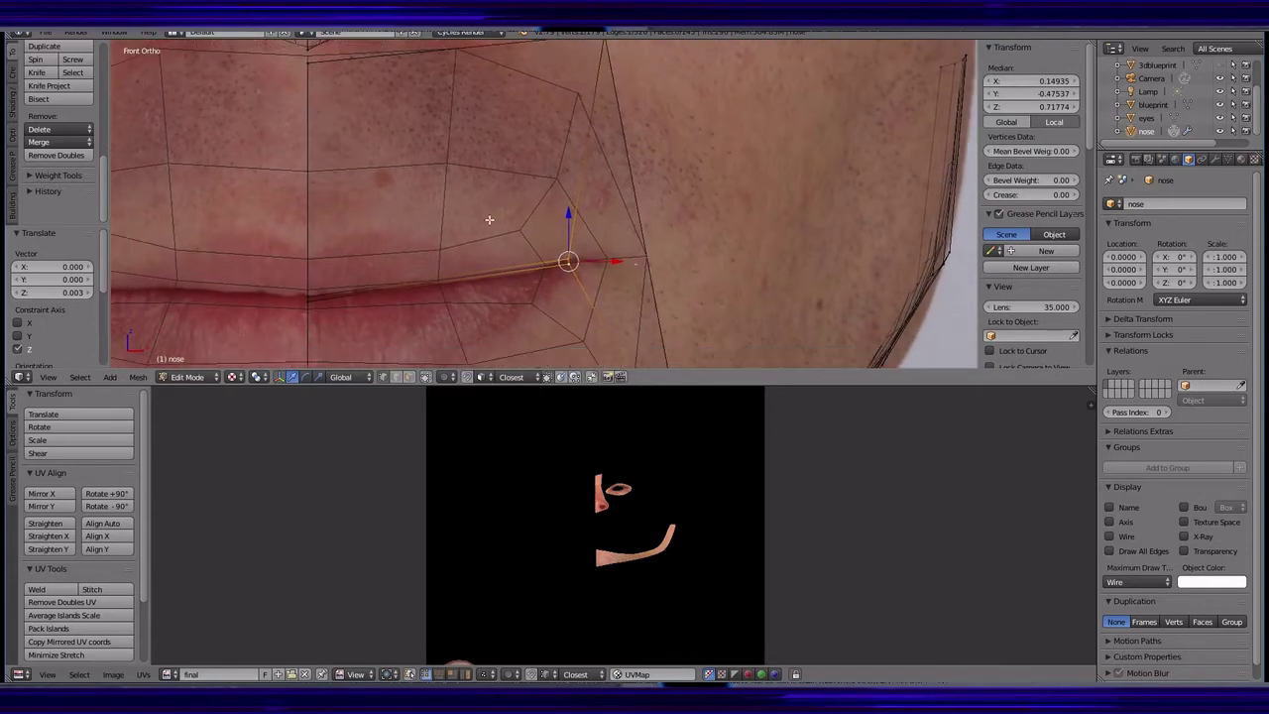
{"action": "right_click", "coordinate": [645, 260]}
{"action": "key", "text": "g"}
{"action": "left_click", "coordinate": [639, 257]}
{"action": "scroll", "coordinate": [640, 257], "scroll_direction": "down", "scroll_amount": 3}
{"action": "key", "text": "g"}
{"action": "left_click", "coordinate": [625, 240]}
{"action": "key", "text": "KP_3"}
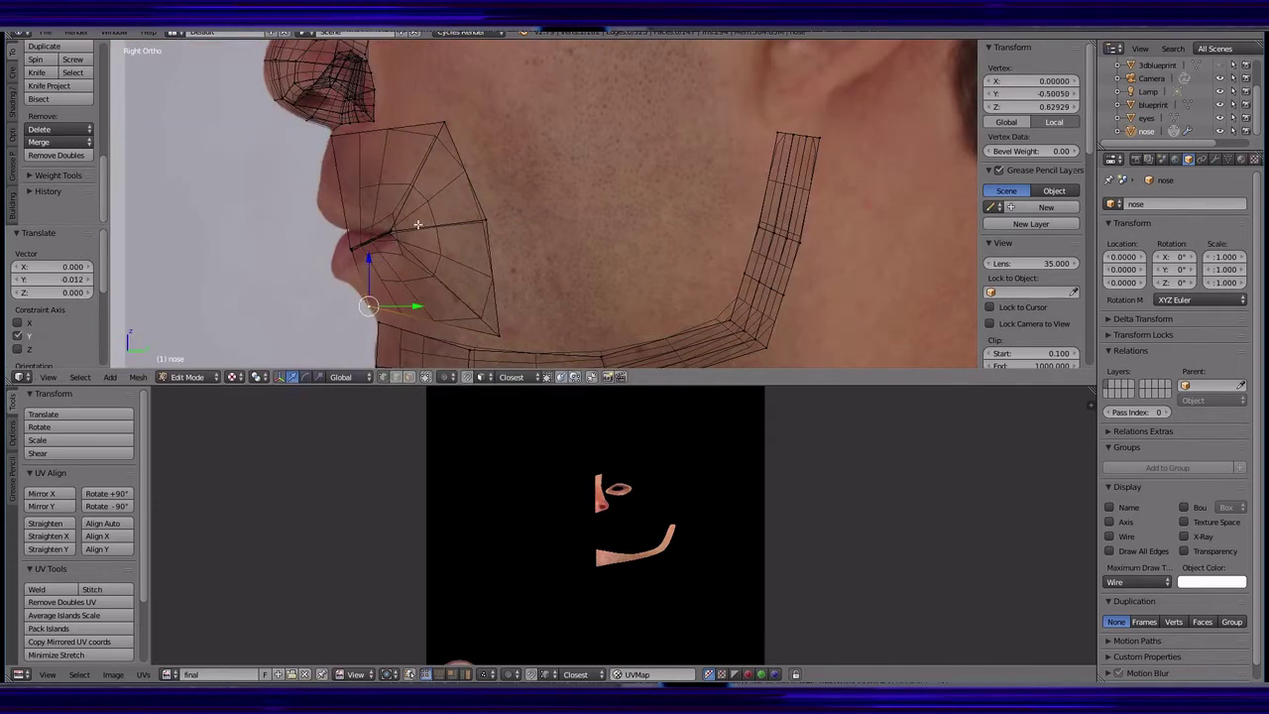
- Add a loop cut through the lip faces and slide it onto the lip corner
{"action": "key", "text": "KP_1"}
{"action": "left_click", "coordinate": [1216, 159]}
{"action": "key", "text": "ctrl+r"}
{"action": "left_click", "coordinate": [562, 266]}
{"action": "right_click", "coordinate": [562, 266]}
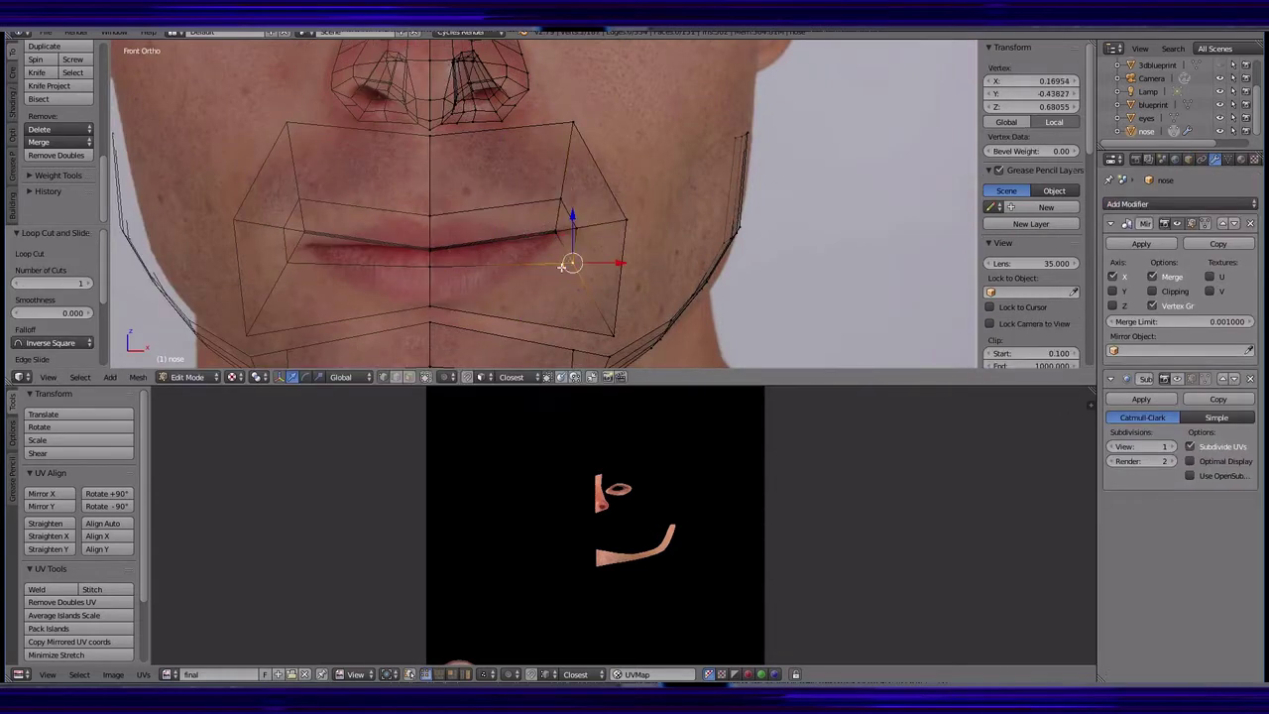
{"action": "left_click", "coordinate": [571, 265]}
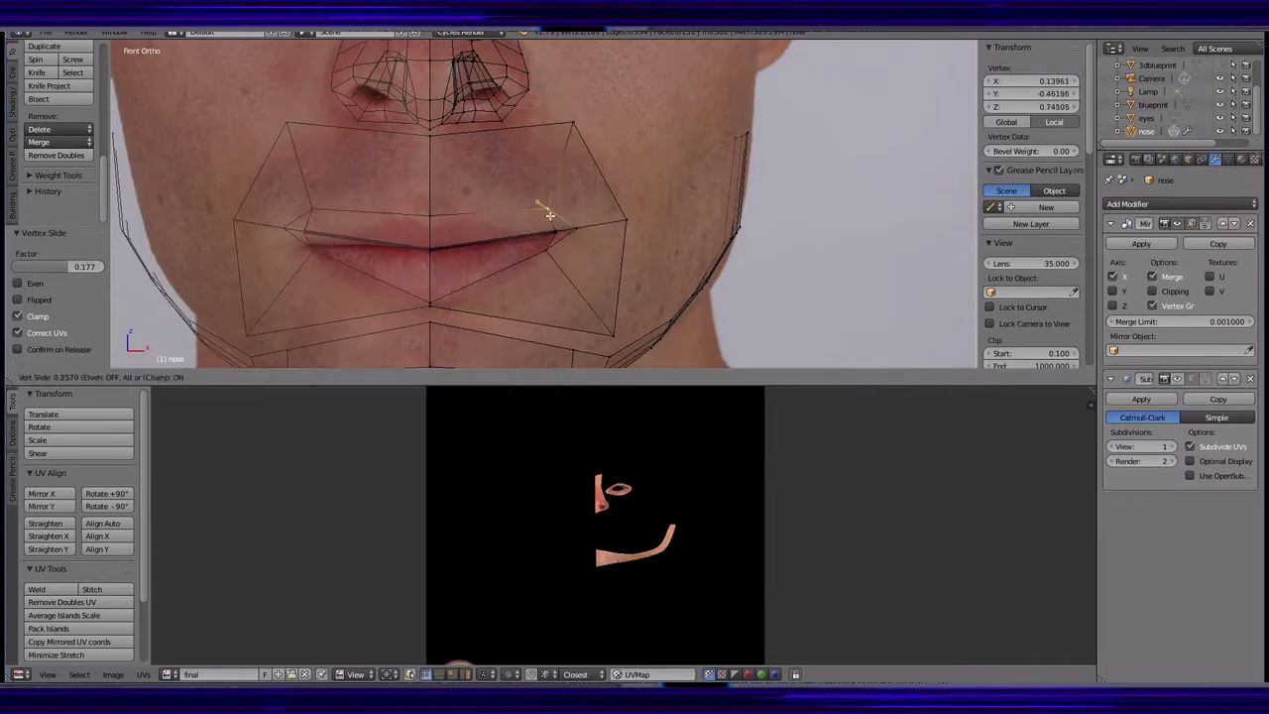
- Reposition the lip-corner vertex from the side view, then nudge it sideways along X
{"action": "key", "text": "KP_3"}
{"action": "scroll", "coordinate": [368, 260], "scroll_direction": "up", "scroll_amount": 3}
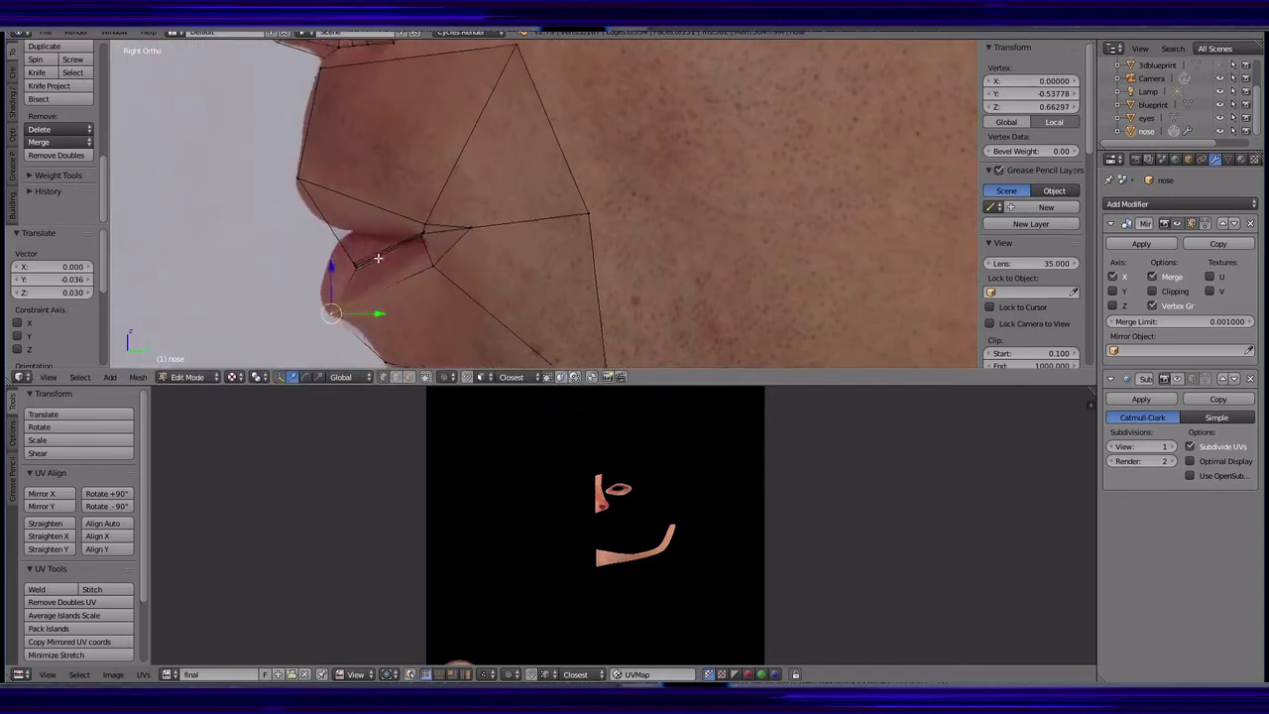
{"action": "key", "text": "g"}
{"action": "left_click", "coordinate": [404, 254]}
{"action": "key", "text": "g"}
{"action": "left_click", "coordinate": [461, 256]}
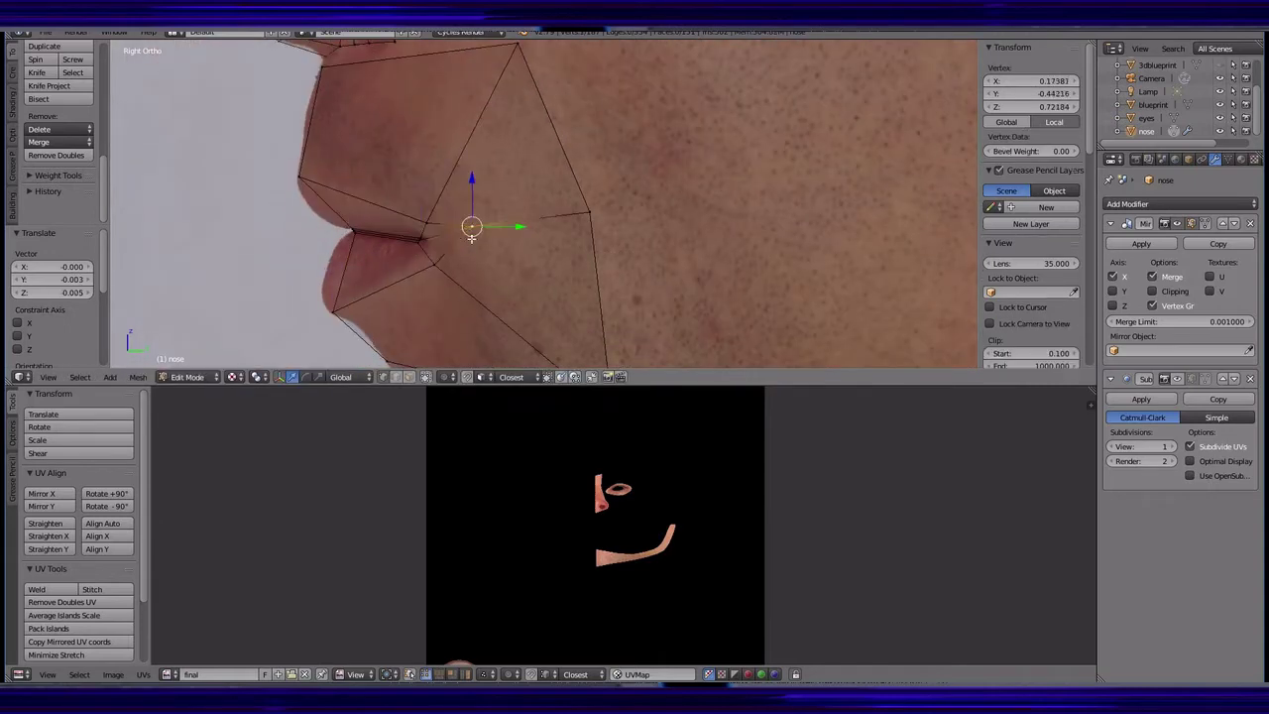
{"action": "middle_click_drag", "start_coordinate": [461, 256], "coordinate": [474, 299]}
{"action": "scroll", "coordinate": [473, 300], "scroll_direction": "up", "scroll_amount": 3}
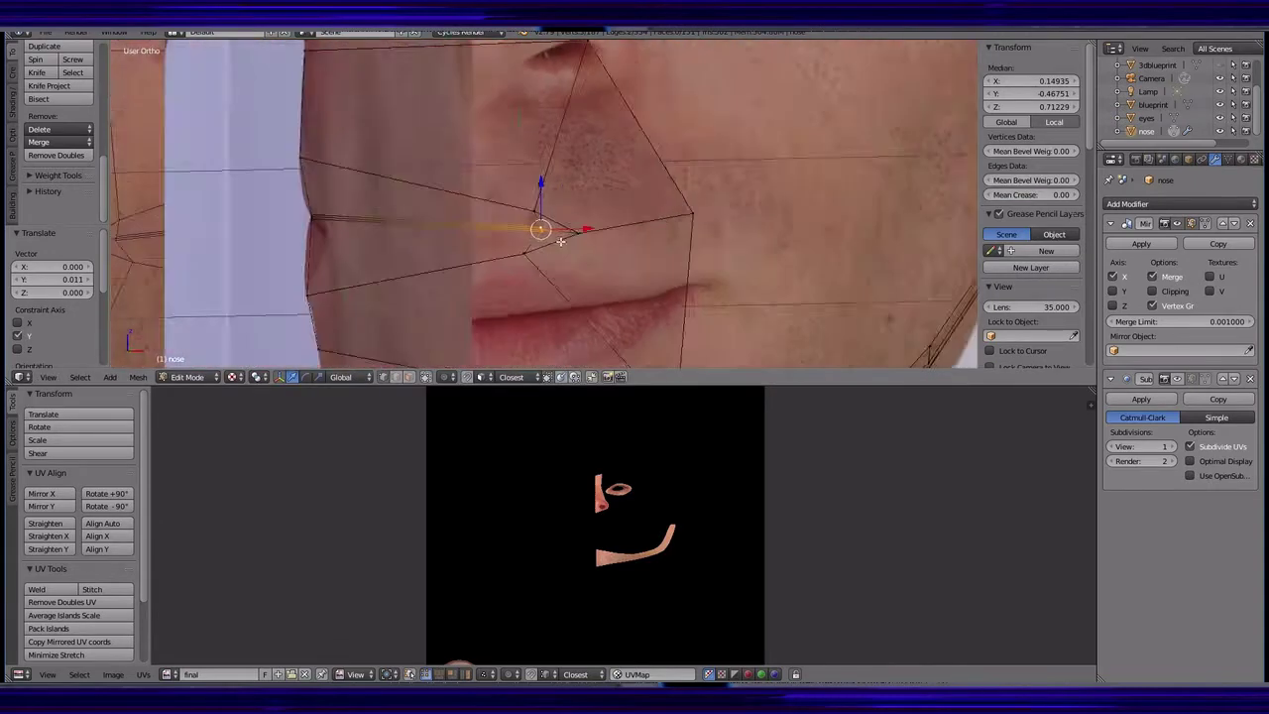
{"action": "right_click", "coordinate": [472, 303]}
{"action": "key", "text": "g"}
{"action": "key", "text": "x"}
{"action": "left_click", "coordinate": [471, 302]}
- Select the linked faces around the lip corner and move them vertically along Z
{"action": "middle_click_drag", "start_coordinate": [472, 303], "coordinate": [418, 202]}
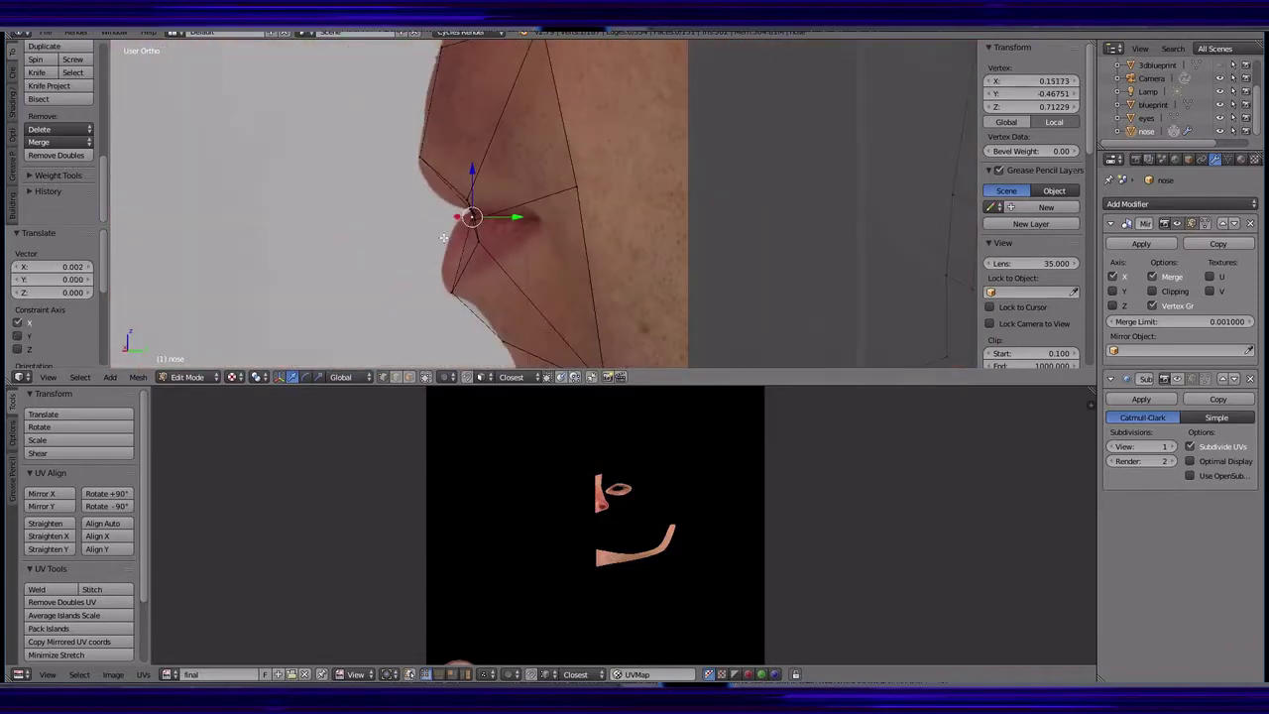
{"action": "key", "text": "KP_1"}
{"action": "key", "text": "l"}
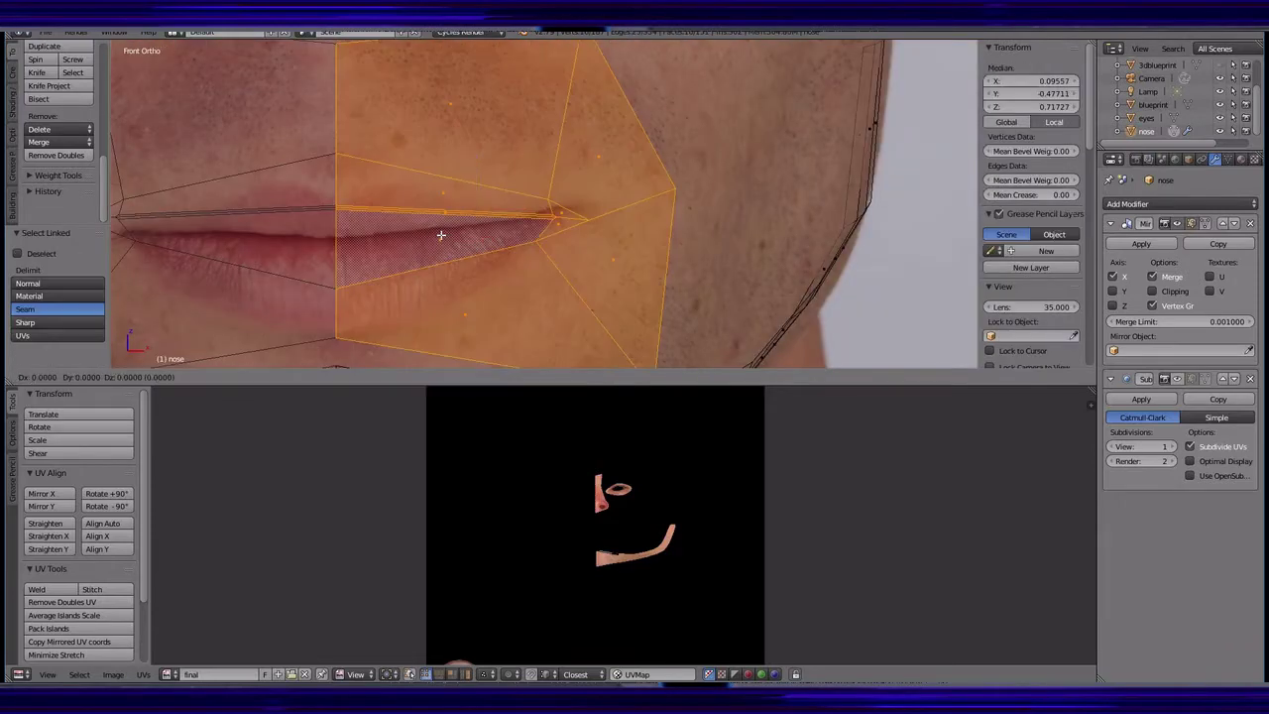
{"action": "key", "text": "g"}
{"action": "key", "text": "z"}
{"action": "left_click", "coordinate": [421, 250]}
{"action": "scroll", "coordinate": [466, 267], "scroll_direction": "down", "scroll_amount": 1}
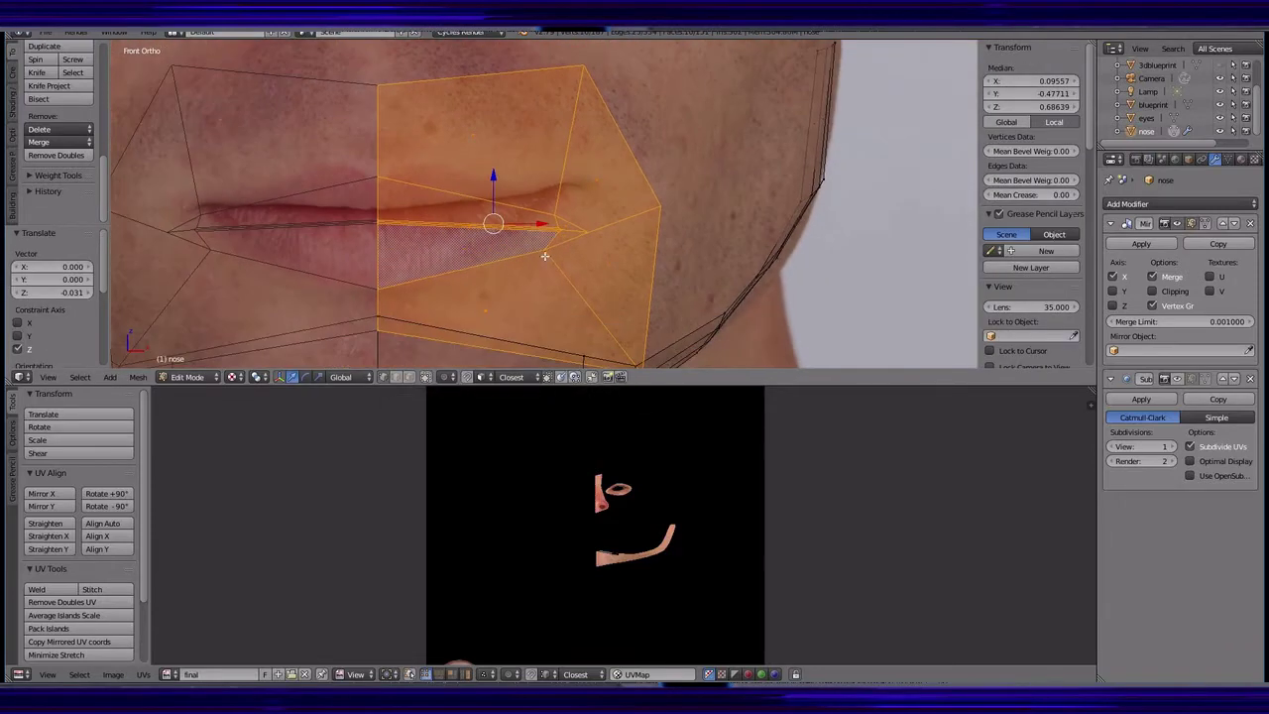
- Move the faces beside the lip corner and slide the nearby edge loop
{"action": "right_click", "coordinate": [543, 225]}
{"action": "right_click", "coordinate": [585, 230]}
{"action": "key", "text": "l"}
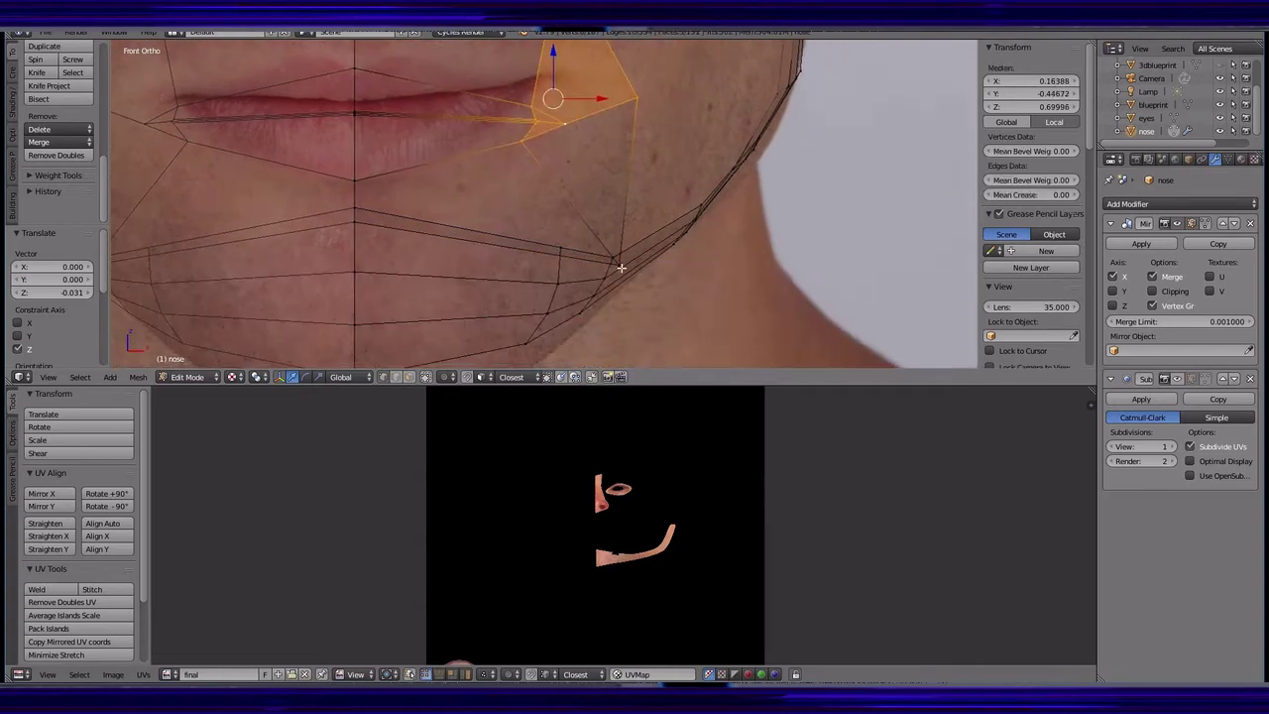
{"action": "key", "text": "g"}
{"action": "left_click", "coordinate": [595, 182]}
{"action": "middle_click_drag", "start_coordinate": [596, 183], "coordinate": [641, 238], "text": "shift"}
{"action": "right_click", "coordinate": [439, 125]}
{"action": "right_click", "coordinate": [439, 212]}
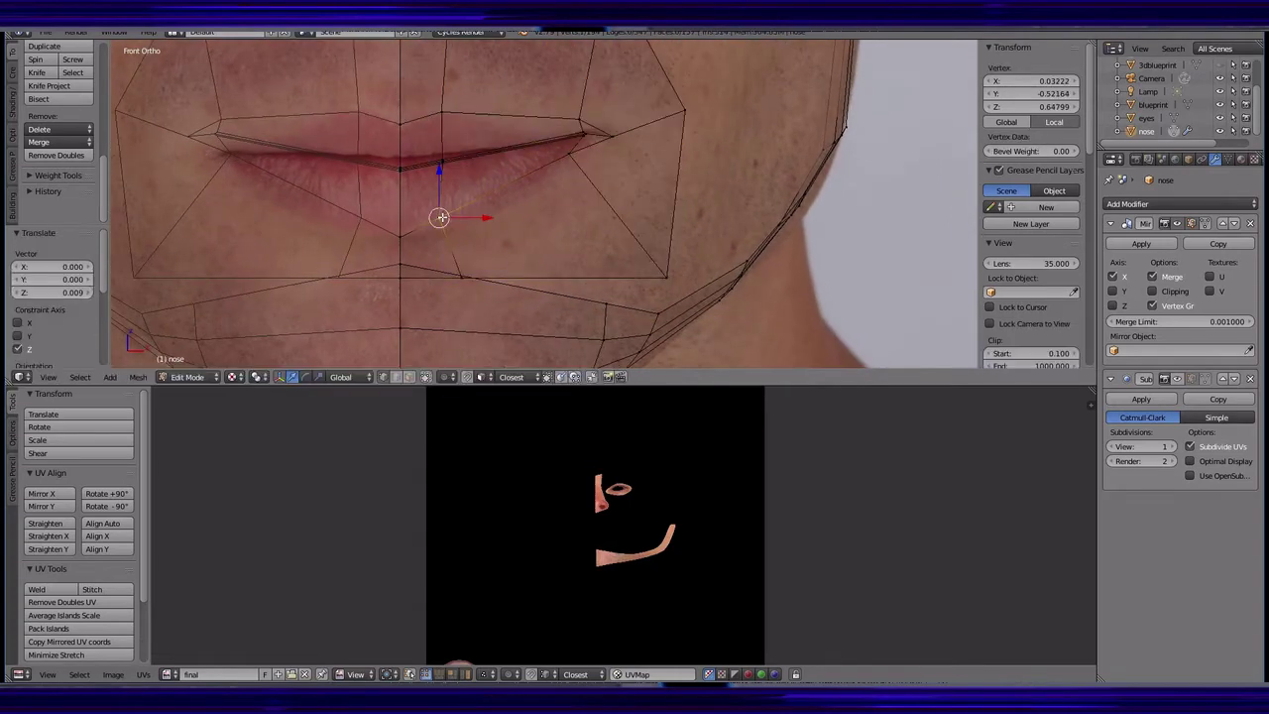
{"action": "right_click", "coordinate": [507, 199], "text": "alt"}
{"action": "key", "text": "g"}
{"action": "key", "text": "g"}
{"action": "right_click", "coordinate": [508, 202]}
- From the side, push a lip vertex along Y and raise the linked lip region along Z
{"action": "key", "text": "KP_3"}
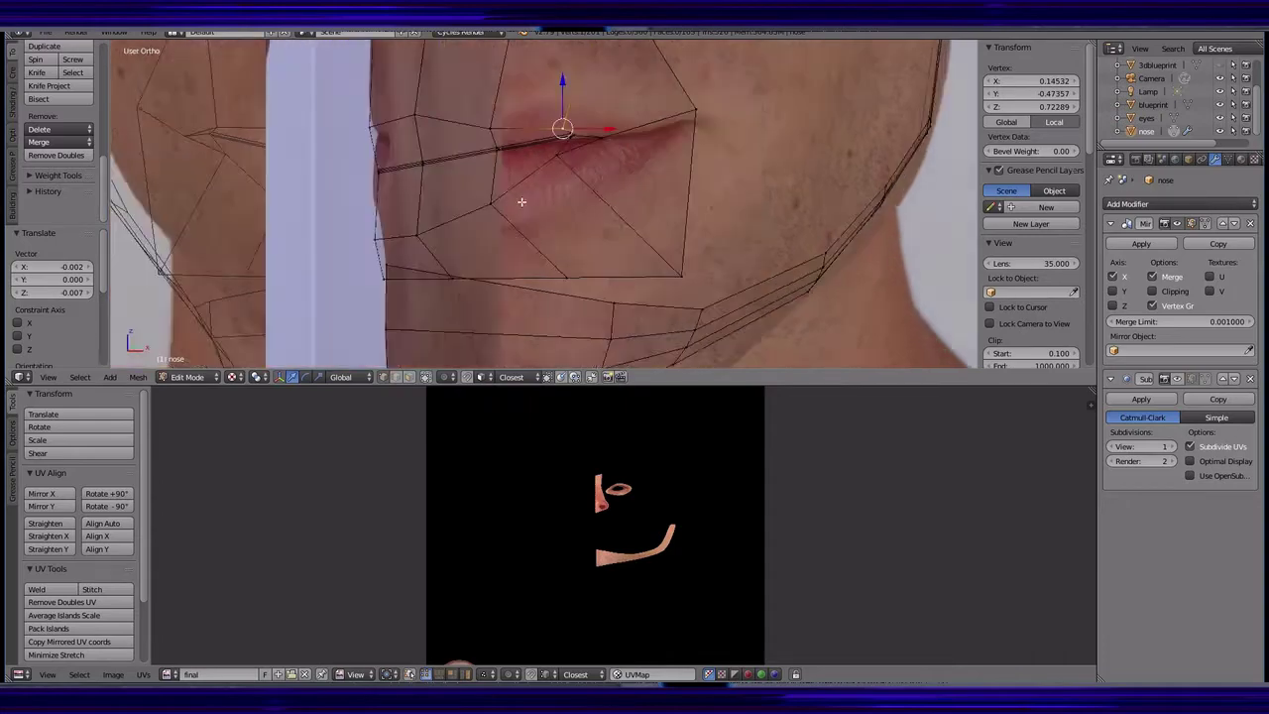
{"action": "right_click", "coordinate": [368, 141]}
{"action": "key", "text": "g"}
{"action": "key", "text": "y"}
{"action": "left_click", "coordinate": [430, 249]}
{"action": "key", "text": "l"}
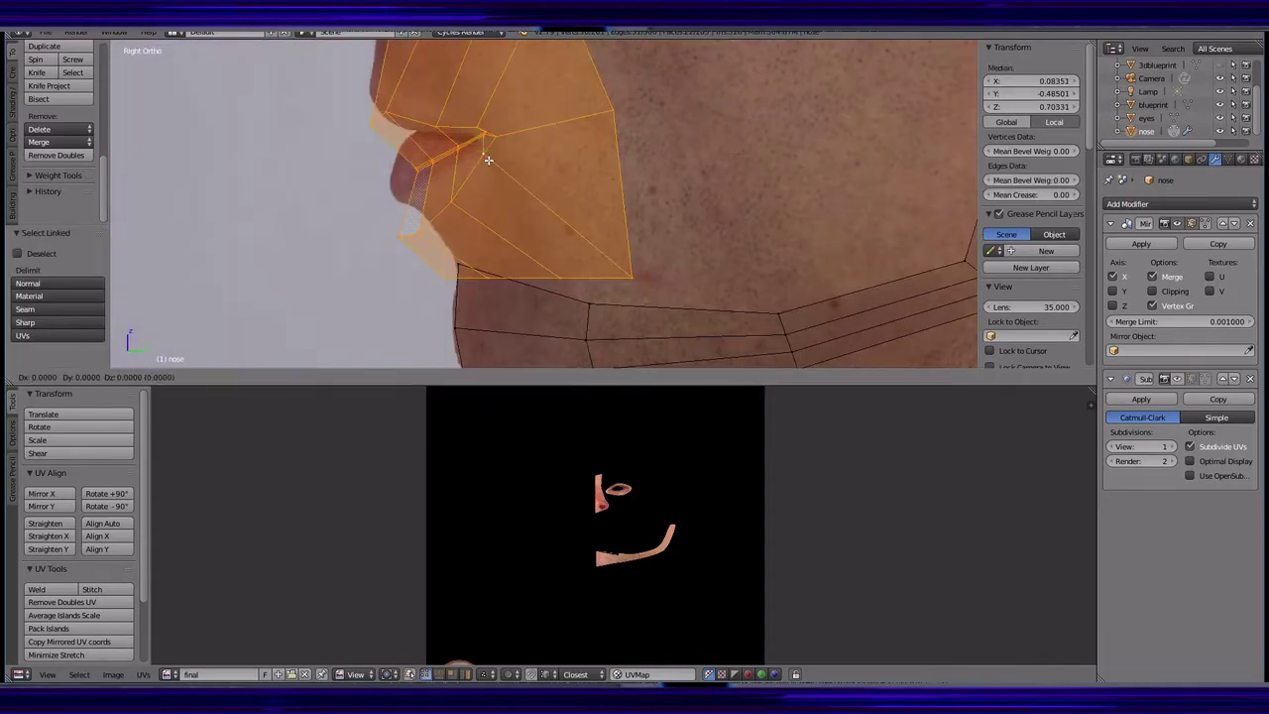
{"action": "scroll", "coordinate": [485, 155], "scroll_direction": "up", "scroll_amount": 2}
{"action": "key", "text": "g"}
{"action": "key", "text": "z"}
{"action": "left_click", "coordinate": [583, 249]}
- Pull the lip edge loop and the lower-lip vertices back along Y
{"action": "middle_click_drag", "start_coordinate": [584, 249], "coordinate": [598, 127]}
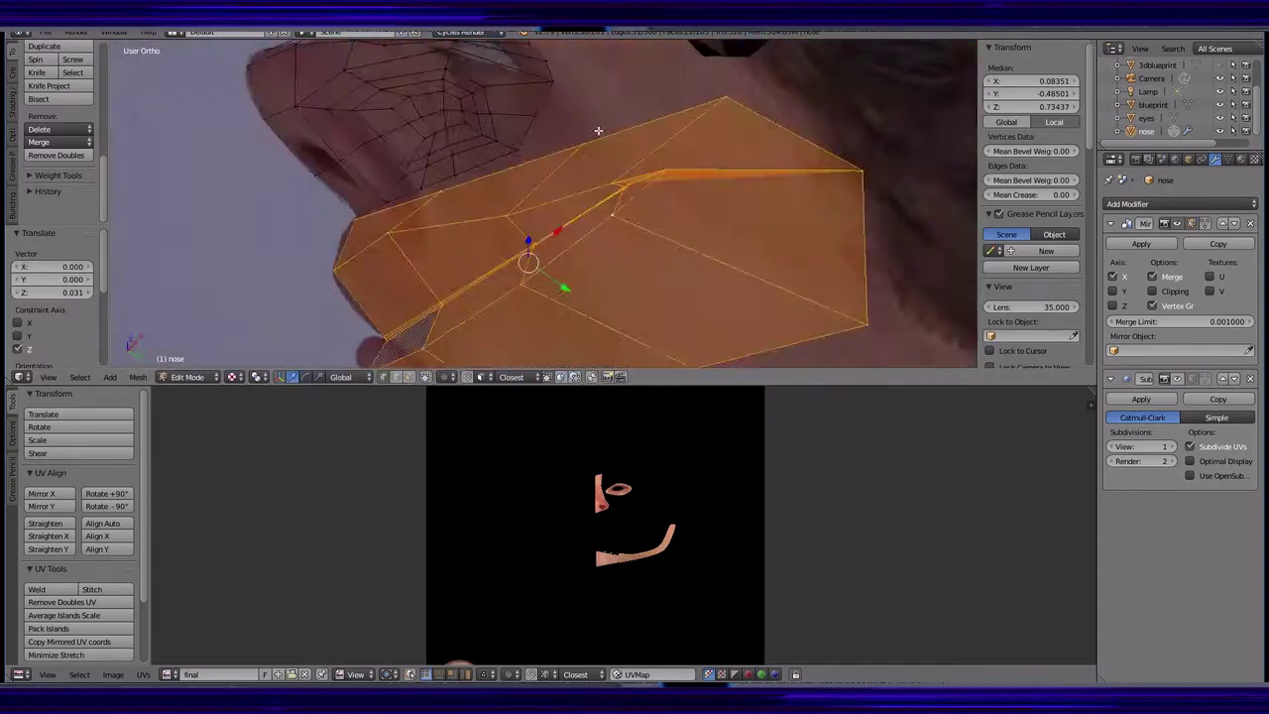
{"action": "key", "text": "KP_3"}
{"action": "right_click", "coordinate": [513, 249], "text": "alt"}
{"action": "key", "text": "g"}
{"action": "key", "text": "y"}
{"action": "left_click", "coordinate": [492, 257]}
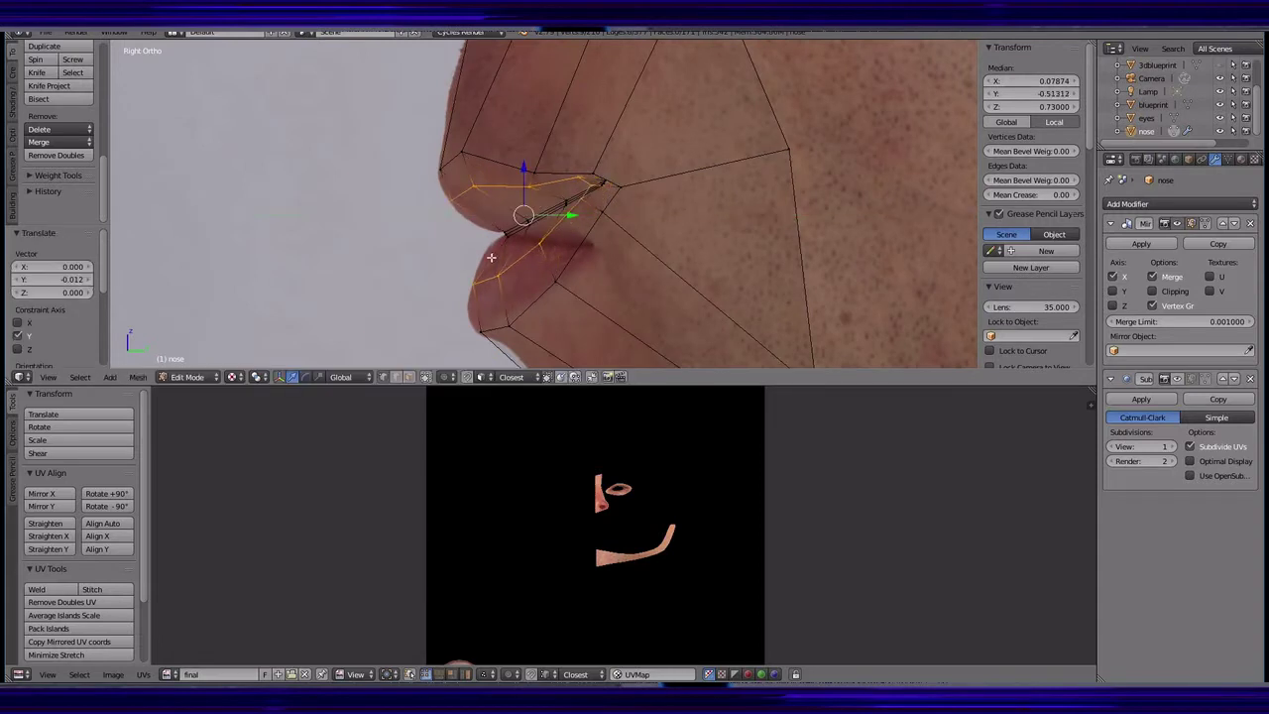
{"action": "right_click", "coordinate": [560, 243]}
{"action": "right_click", "coordinate": [493, 281], "text": "ctrl"}
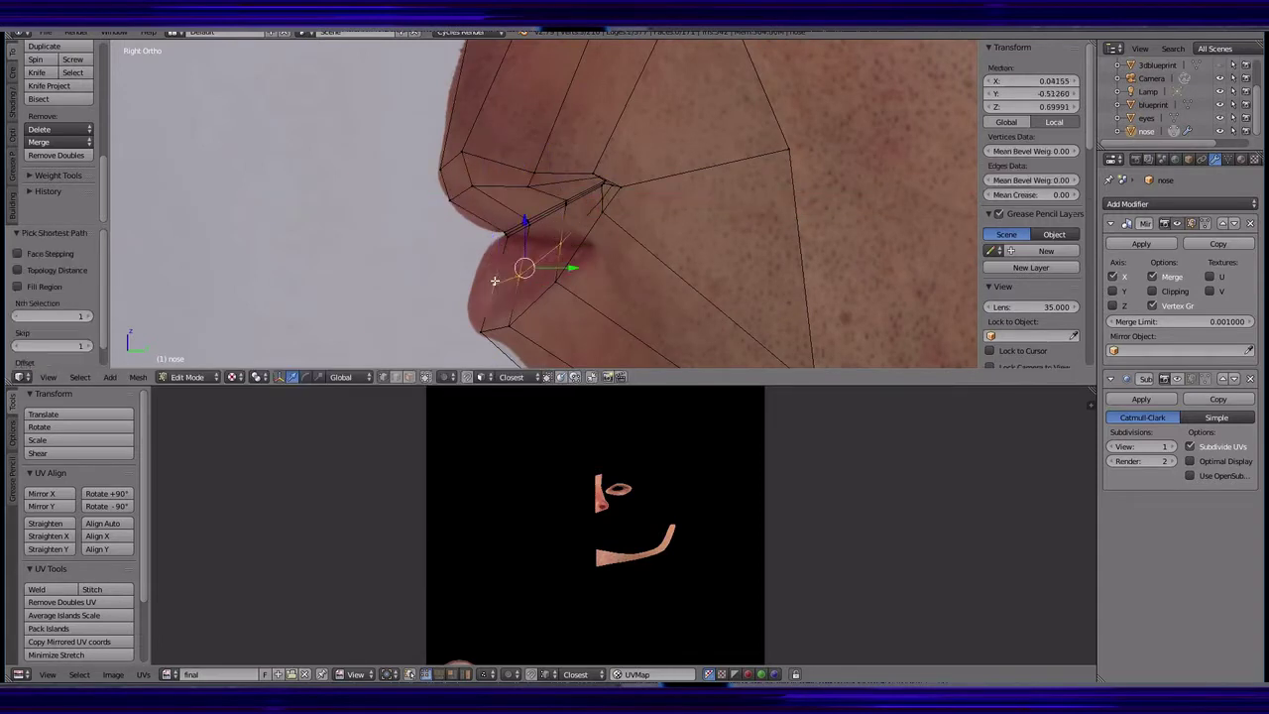
{"action": "key", "text": "g"}
{"action": "key", "text": "y"}
{"action": "left_click", "coordinate": [473, 278]}
- Slide an upper-lip vertex along its edge and move another upper-lip vertex along Y
{"action": "right_click", "coordinate": [457, 184]}
{"action": "right_click", "coordinate": [511, 175], "text": "ctrl"}
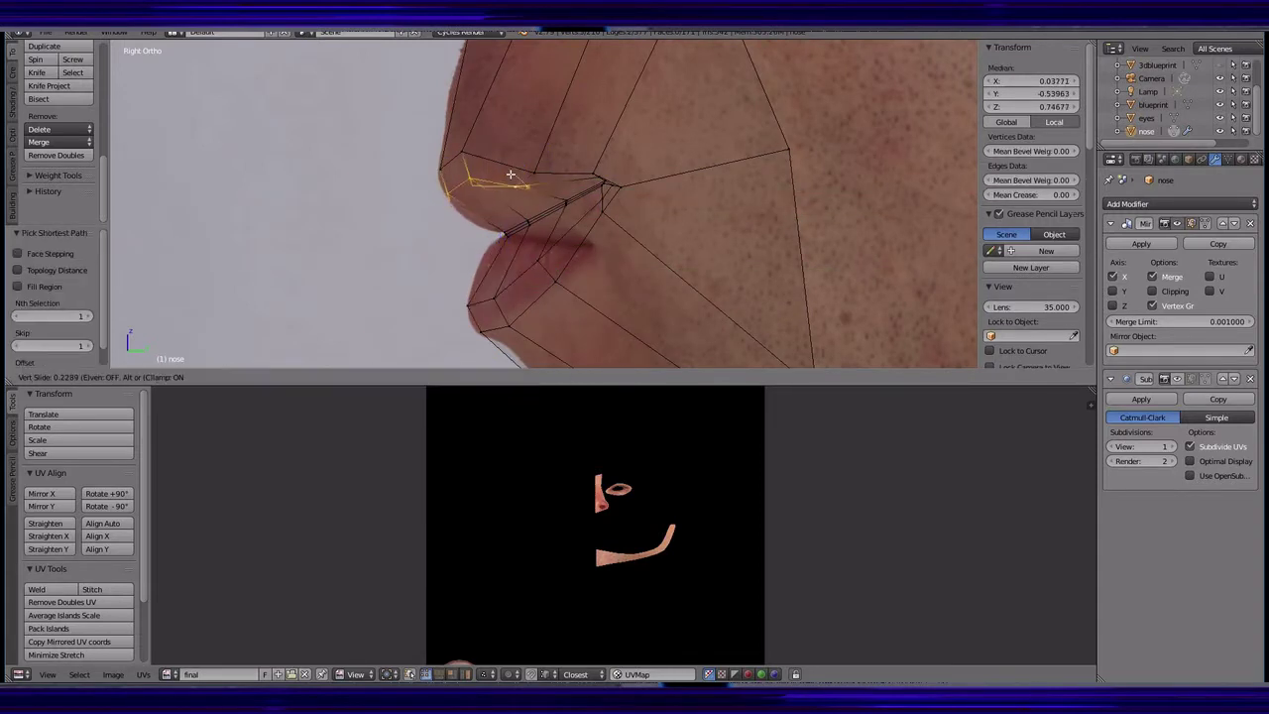
{"action": "middle_click_drag", "start_coordinate": [501, 170], "coordinate": [515, 218]}
{"action": "key", "text": "g"}
{"action": "key", "text": "g"}
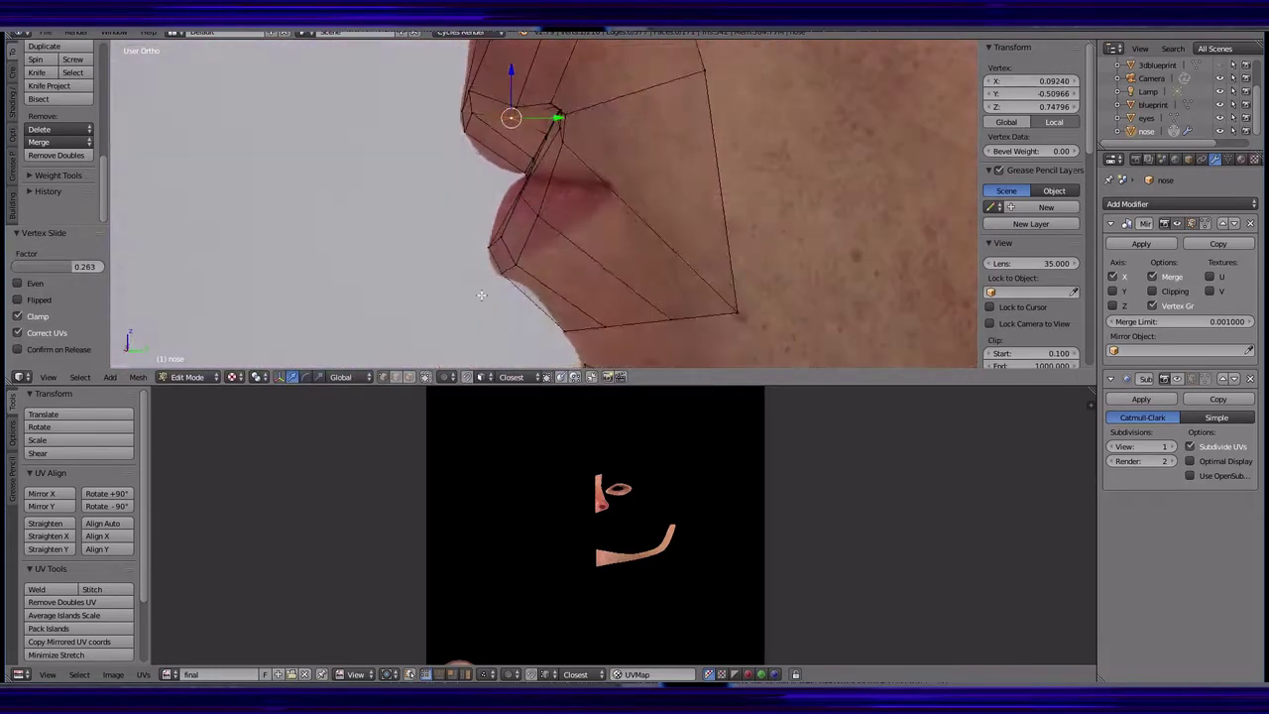
{"action": "left_click", "coordinate": [520, 241]}
{"action": "key", "text": "KP_3"}
{"action": "right_click", "coordinate": [509, 106]}
{"action": "key", "text": "g"}
{"action": "key", "text": "y"}
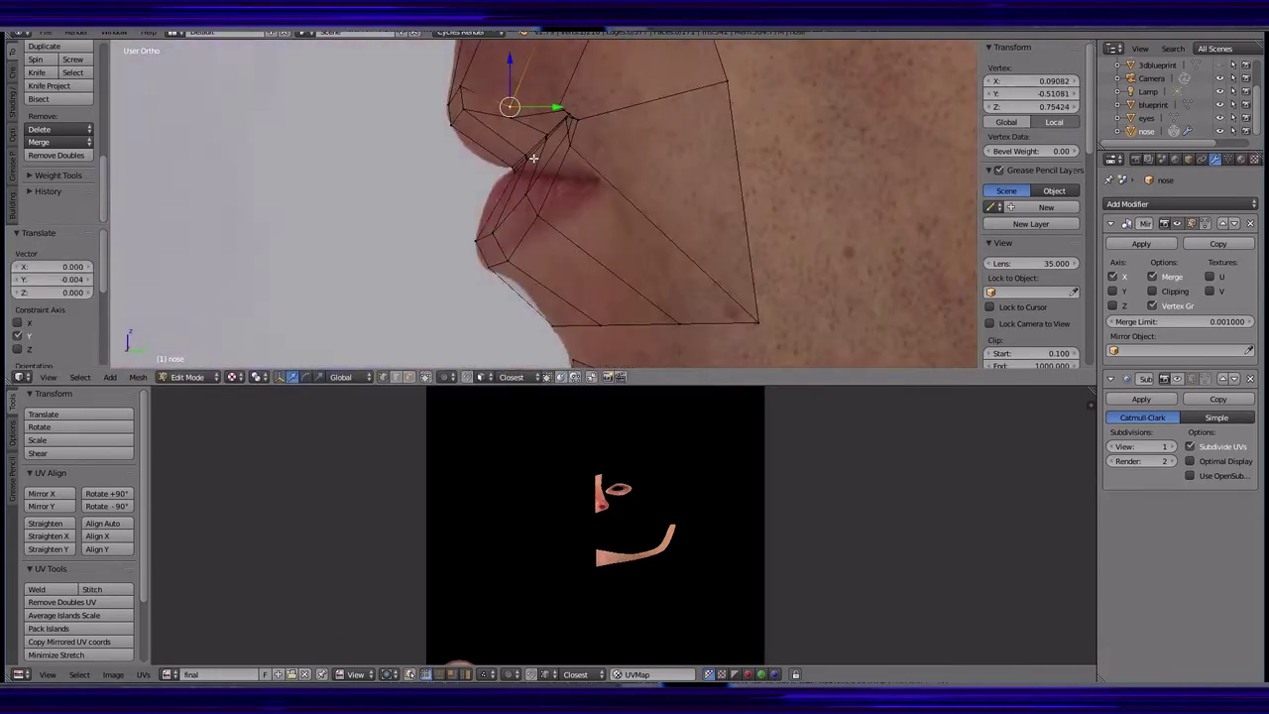
{"action": "left_click", "coordinate": [503, 184]}
- Move a path of upper-lip vertices along Y, then shift one upper-lip vertex along X
{"action": "right_click", "coordinate": [503, 183]}
{"action": "right_click", "coordinate": [449, 147], "text": "ctrl"}
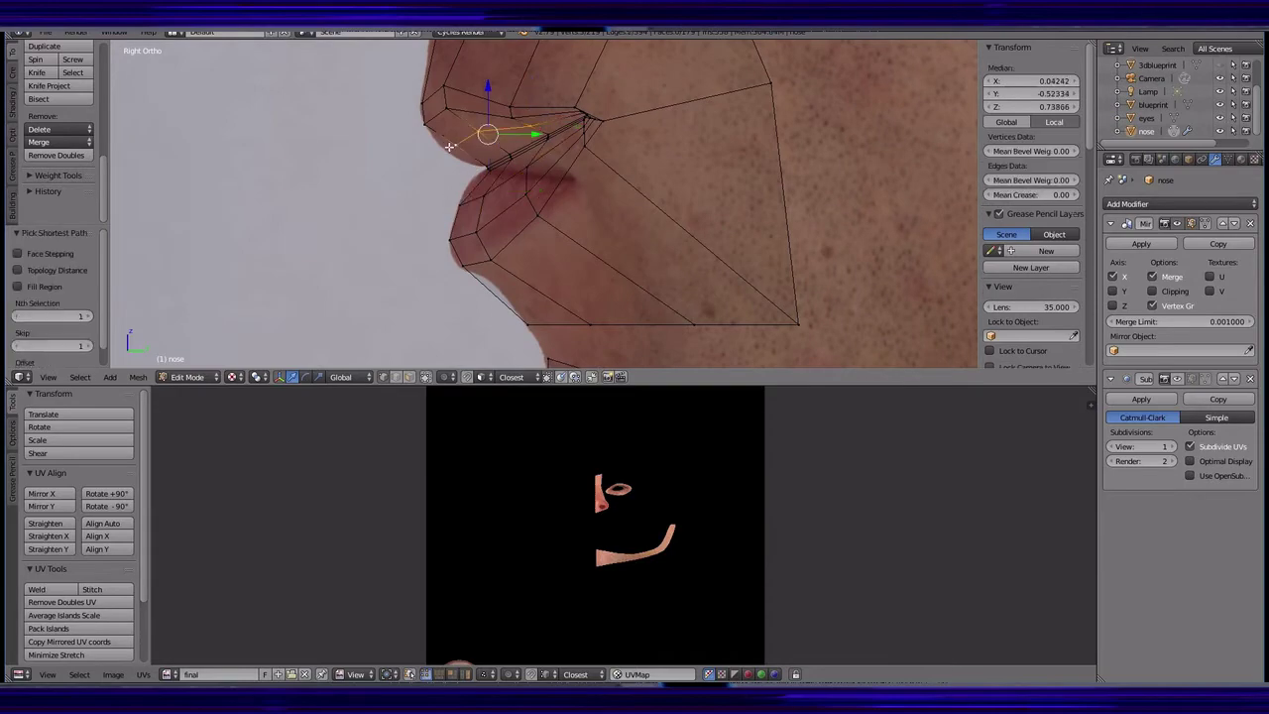
{"action": "left_click", "coordinate": [466, 184]}
{"action": "mouse_move", "coordinate": [465, 185]}
{"action": "middle_mouse_down"}
{"action": "mouse_move", "coordinate": [536, 148]}
{"action": "mouse_move", "coordinate": [731, 176]}
{"action": "middle_mouse_up"}
{"action": "right_click", "coordinate": [521, 119]}
{"action": "scroll", "coordinate": [730, 175], "scroll_direction": "down", "scroll_amount": 2}
{"action": "middle_click_drag", "start_coordinate": [535, 193], "coordinate": [533, 210]}
{"action": "key", "text": "KP_3"}
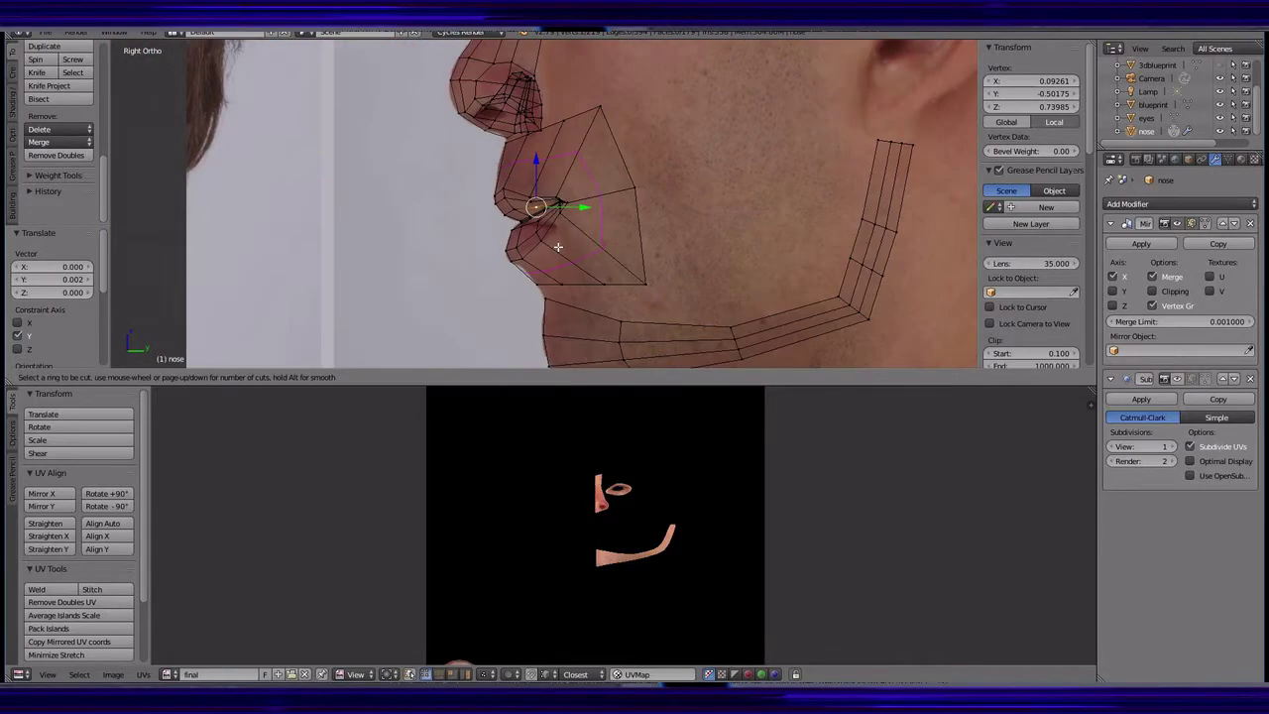
{"action": "left_click", "coordinate": [604, 248]}
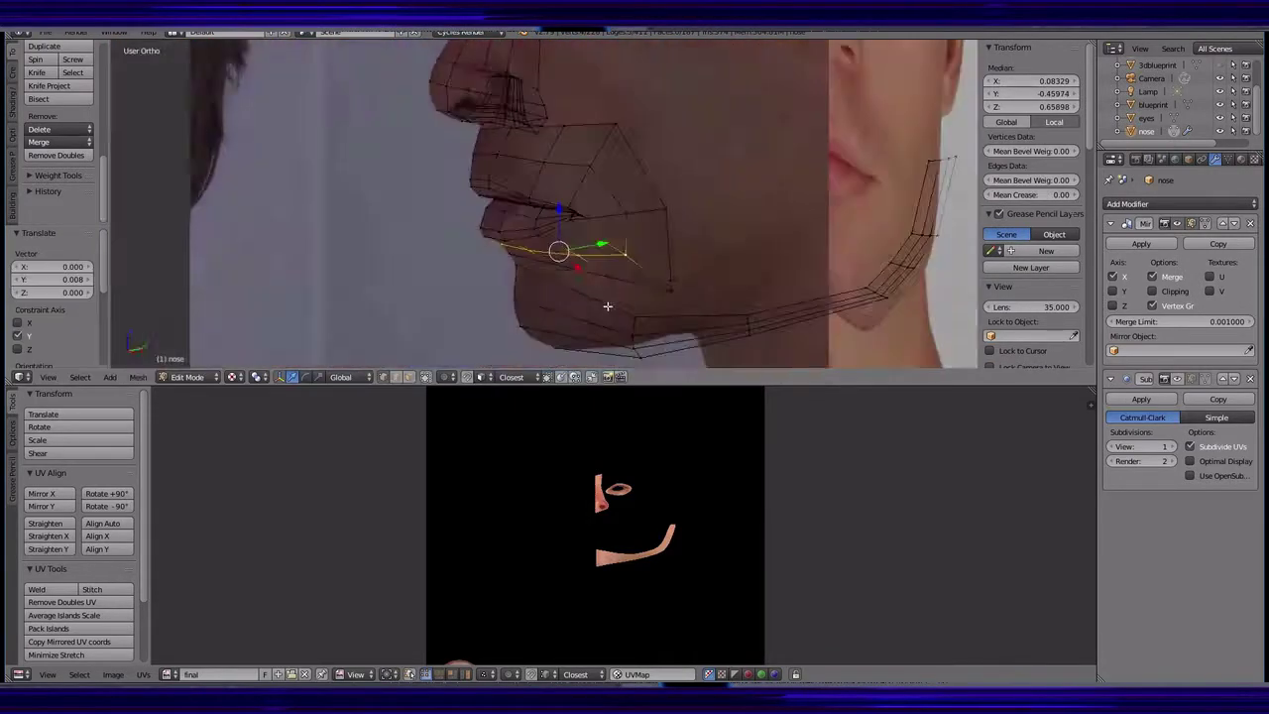
{"action": "mouse_move", "coordinate": [605, 248]}
{"action": "middle_mouse_down"}
{"action": "mouse_move", "coordinate": [728, 243]}
{"action": "mouse_move", "coordinate": [684, 169]}
{"action": "mouse_move", "coordinate": [634, 138]}
{"action": "middle_mouse_up"}
{"action": "key", "text": "g"}
{"action": "key", "text": "x"}
{"action": "left_click", "coordinate": [712, 136]}
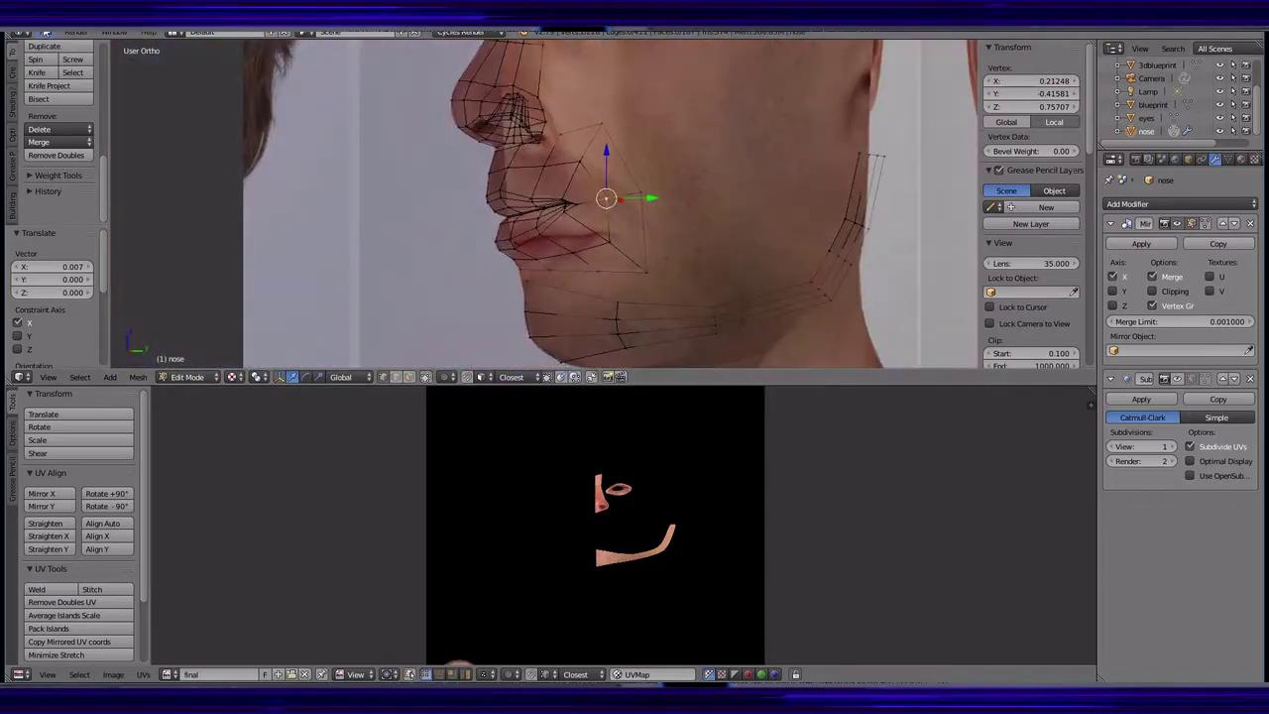
- Inspect the mouth from several angles and reposition the selected lip vertex
{"action": "left_click", "coordinate": [1188, 159]}
{"action": "middle_click_drag", "start_coordinate": [663, 298], "coordinate": [469, 308]}
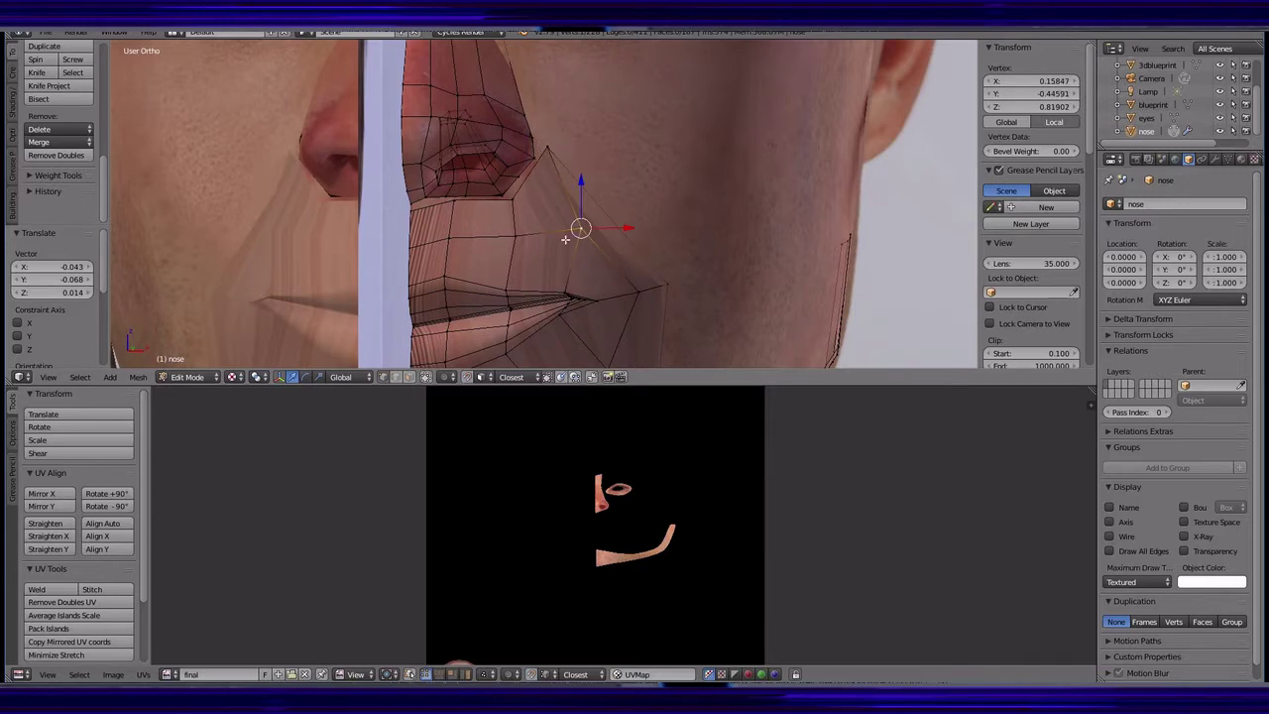
{"action": "middle_click_drag", "start_coordinate": [606, 277], "coordinate": [516, 197]}
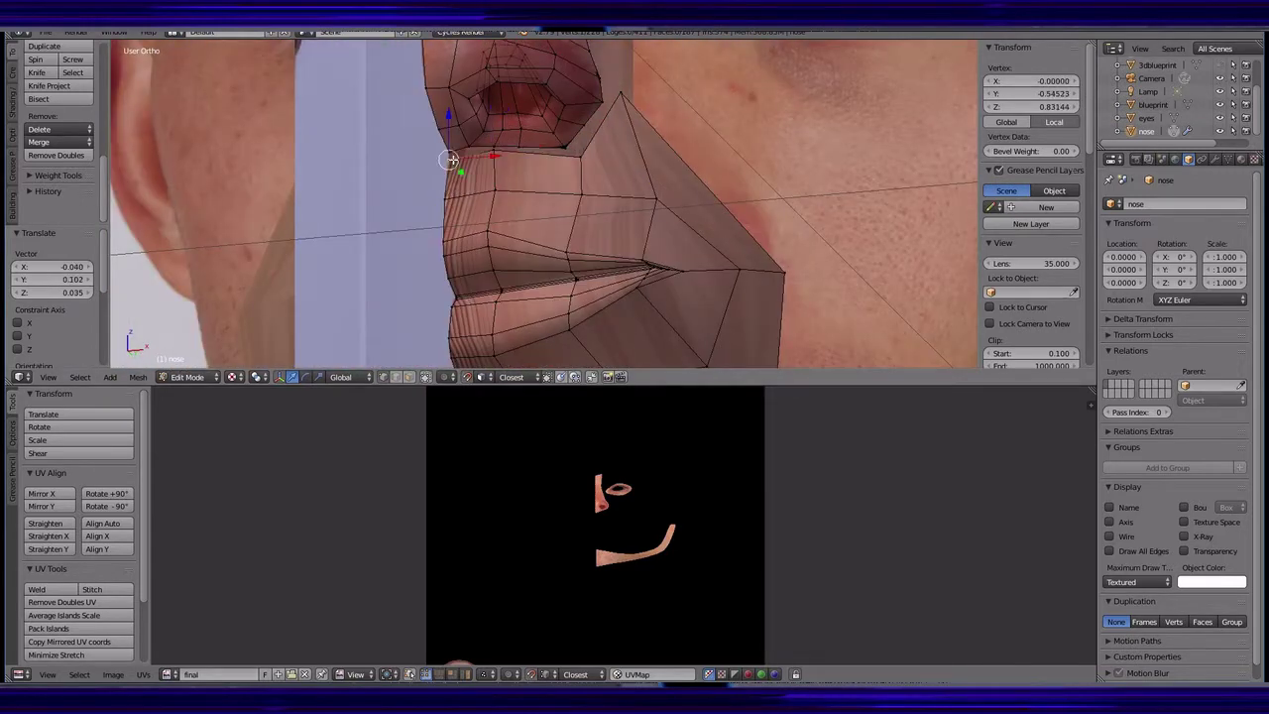
{"action": "middle_click_drag", "start_coordinate": [483, 349], "coordinate": [496, 238]}
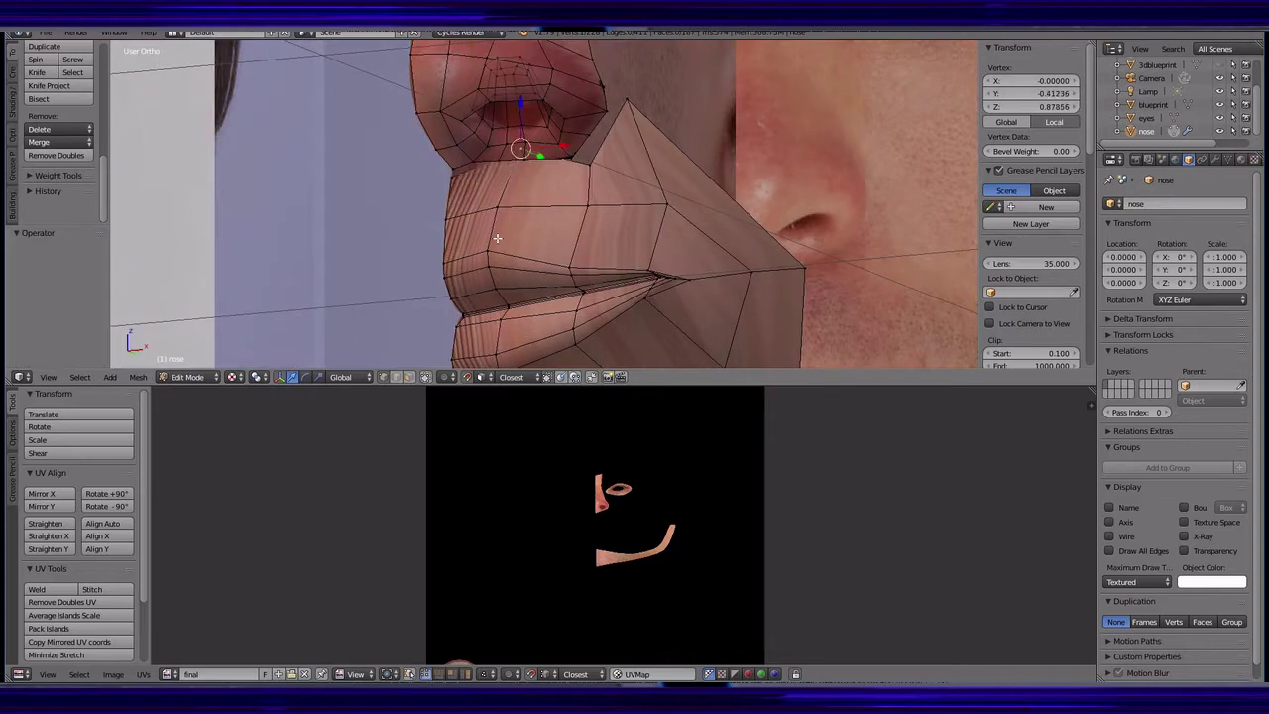
{"action": "mouse_move", "coordinate": [618, 120]}
{"action": "middle_mouse_down"}
{"action": "mouse_move", "coordinate": [486, 248]}
{"action": "mouse_move", "coordinate": [371, 288]}
{"action": "mouse_move", "coordinate": [416, 228]}
{"action": "mouse_move", "coordinate": [478, 310]}
{"action": "mouse_move", "coordinate": [524, 218]}
{"action": "middle_mouse_up"}
- Cut a new edge loop across the cheek beside the mouth and select lip vertices near the chin
{"action": "key", "text": "ctrl+r"}
{"action": "left_click", "coordinate": [553, 166]}
{"action": "right_click", "coordinate": [496, 218]}
{"action": "right_click", "coordinate": [439, 208]}
{"action": "right_click", "coordinate": [503, 233]}
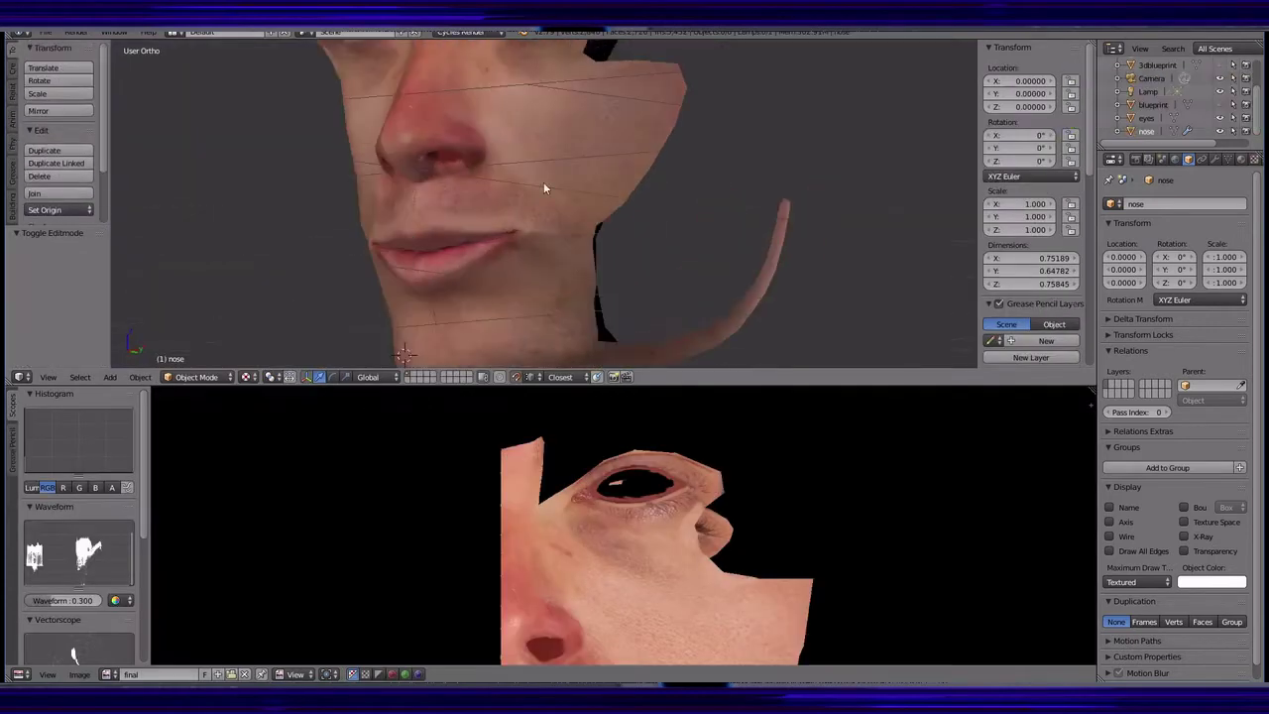
- Sculpt the cheek with the Grab and Inflate brushes, checking front and side views
{"action": "left_click", "coordinate": [365, 177]}
{"action": "key", "text": "KP_1"}
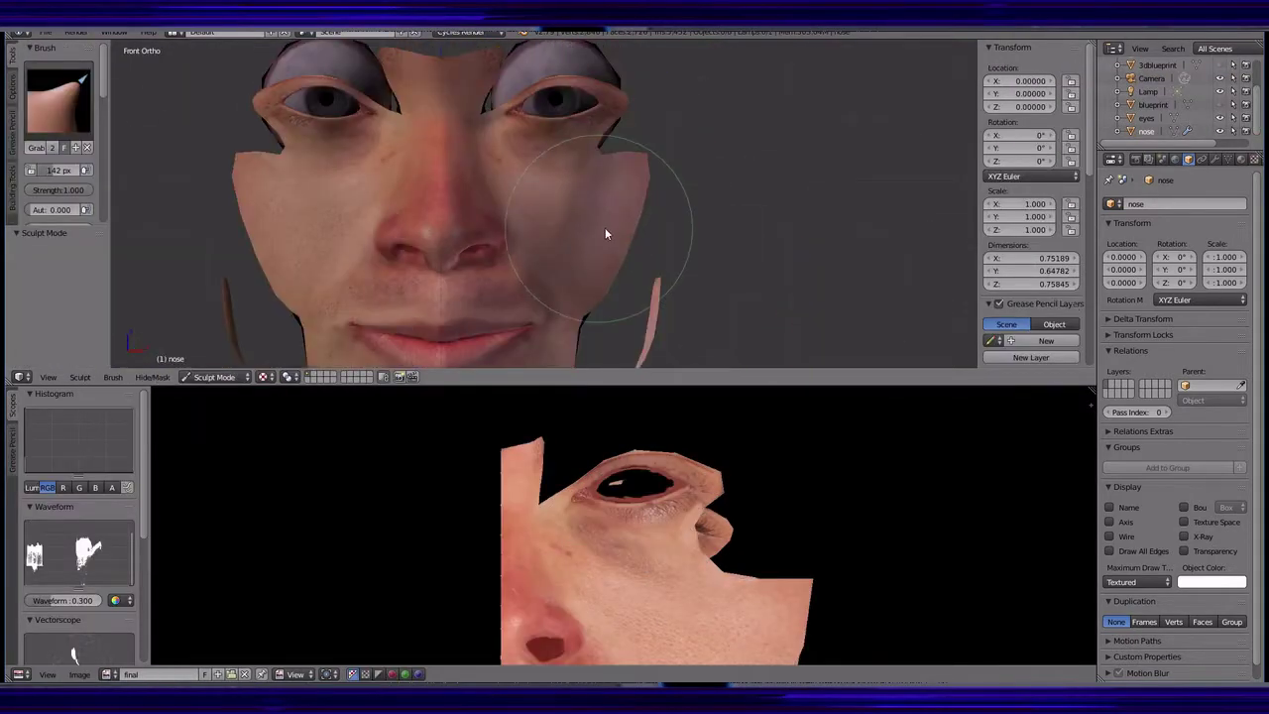
{"action": "key", "text": "KP_3"}
{"action": "key", "text": "KP_1"}
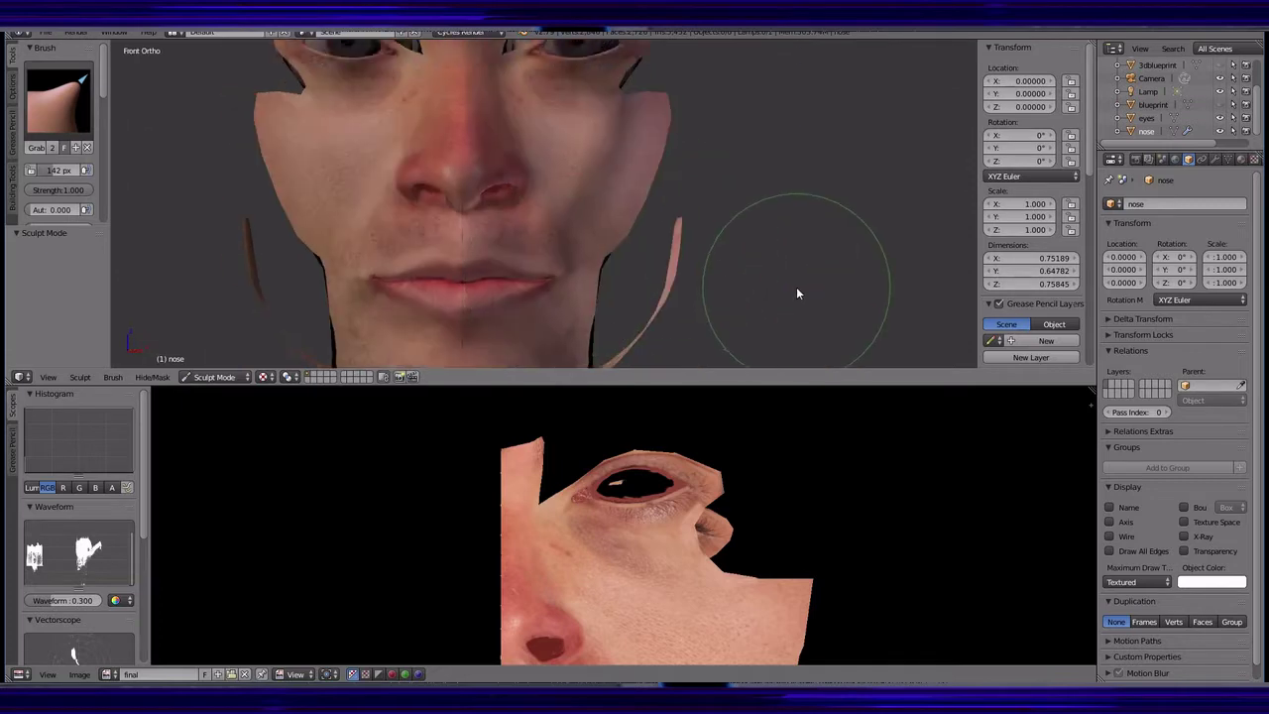
{"action": "key", "text": "i"}
{"action": "mouse_move", "coordinate": [798, 294]}
{"action": "middle_mouse_down"}
{"action": "mouse_move", "coordinate": [525, 156]}
{"action": "mouse_move", "coordinate": [694, 199]}
{"action": "mouse_move", "coordinate": [552, 283]}
{"action": "middle_mouse_up"}
{"action": "scroll", "coordinate": [516, 192], "scroll_direction": "up", "scroll_amount": 3}
{"action": "scroll", "coordinate": [474, 230], "scroll_direction": "up", "scroll_amount": 2}
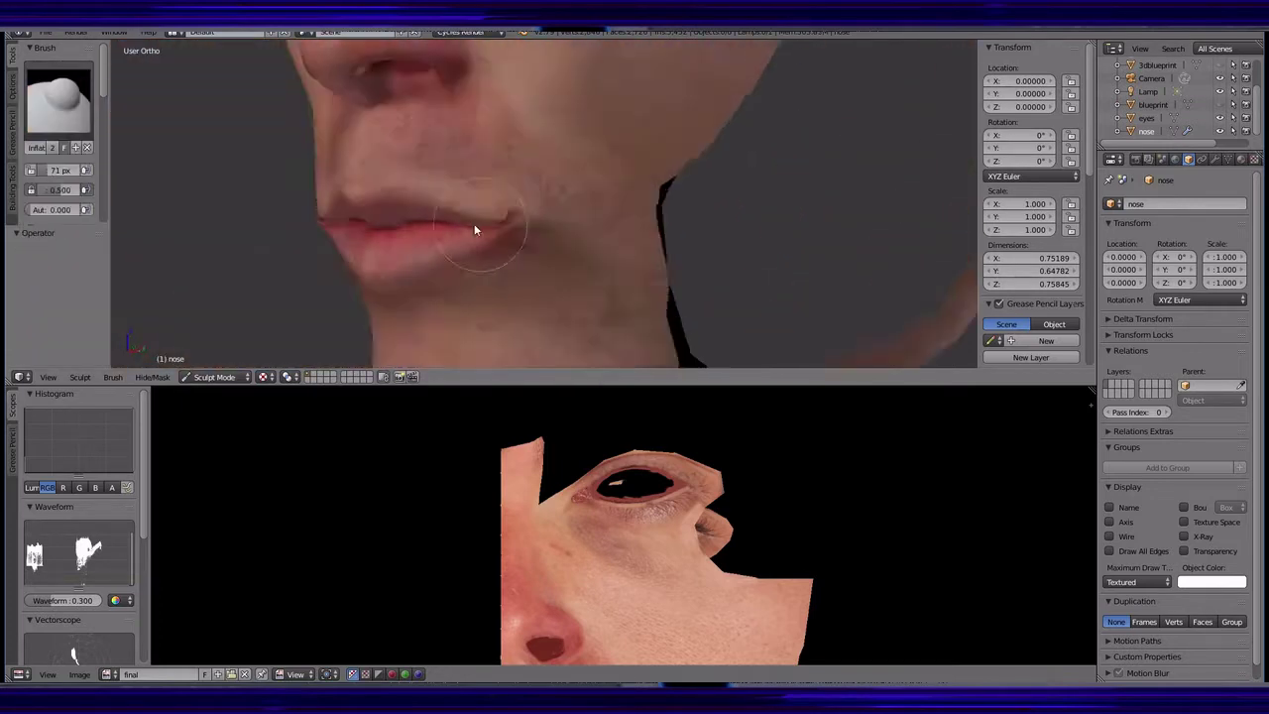
{"action": "key", "text": "g"}
{"action": "mouse_move", "coordinate": [475, 230]}
{"action": "middle_mouse_down"}
{"action": "mouse_move", "coordinate": [524, 284]}
{"action": "mouse_move", "coordinate": [618, 249]}
{"action": "mouse_move", "coordinate": [519, 194]}
{"action": "middle_mouse_up"}
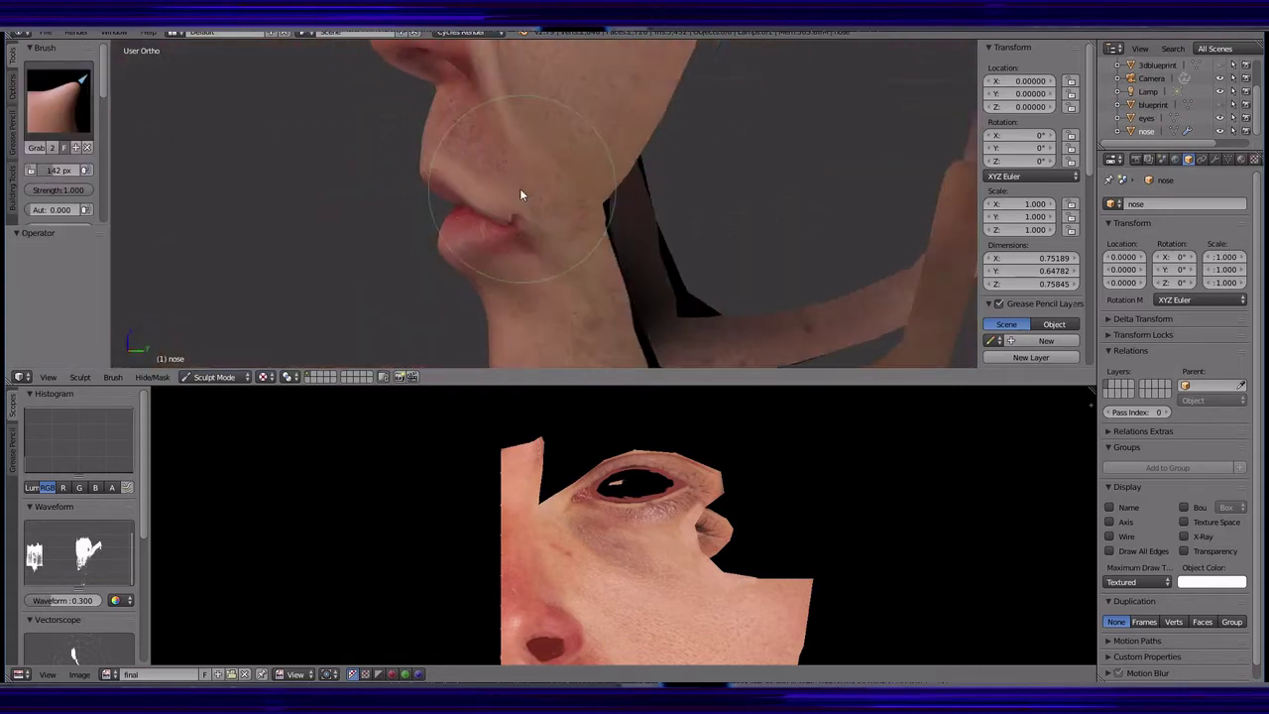
- Nudge a mouth vertex along Y in Edit Mode, then switch to Texture Paint with the Clone brush
{"action": "key", "text": "Tab"}
{"action": "scroll", "coordinate": [397, 249], "scroll_direction": "up", "scroll_amount": 3}
{"action": "mouse_move", "coordinate": [561, 231]}
{"action": "middle_mouse_down"}
{"action": "mouse_move", "coordinate": [513, 100]}
{"action": "mouse_move", "coordinate": [533, 139]}
{"action": "mouse_move", "coordinate": [297, 247]}
{"action": "middle_mouse_up"}
{"action": "right_click", "coordinate": [534, 138]}
{"action": "key", "text": "g"}
{"action": "key", "text": "y"}
{"action": "left_click", "coordinate": [516, 158]}
{"action": "left_click", "coordinate": [186, 377]}
{"action": "left_click", "coordinate": [193, 287]}
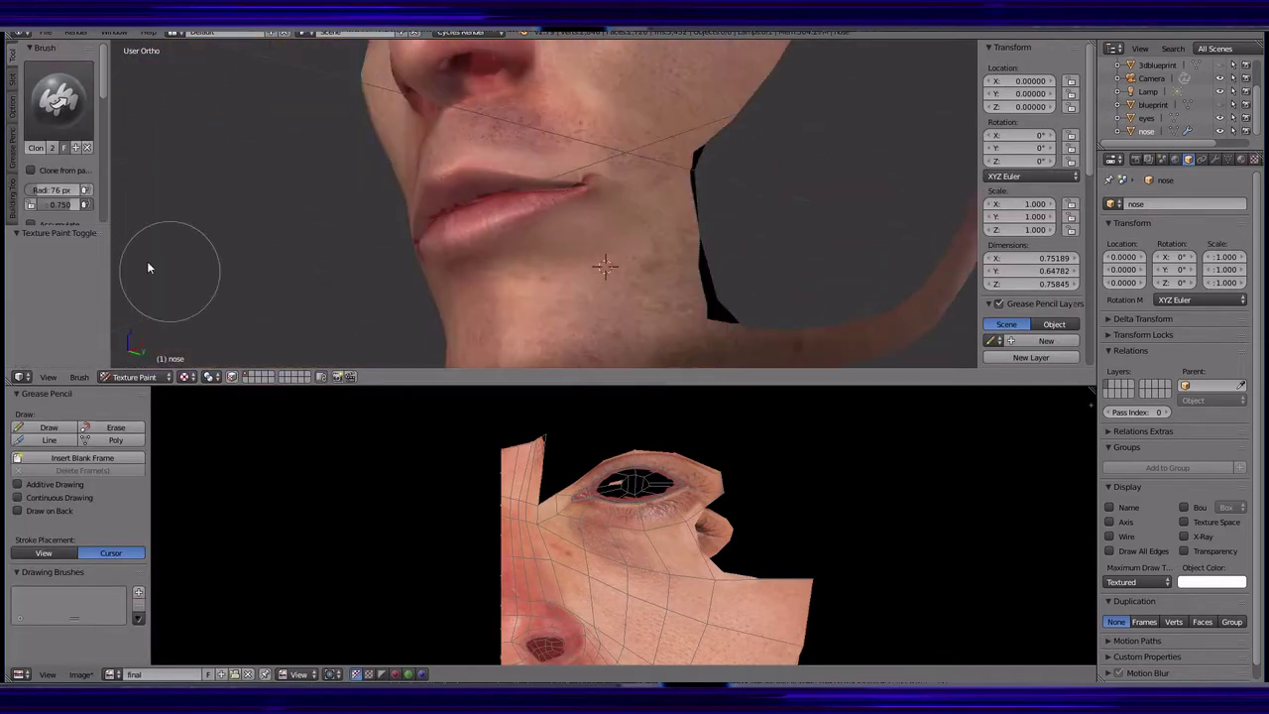
- Reduce the Clone brush radius, view the lips from front and side, and return to Edit Mode
{"action": "key", "text": "f"}
{"action": "scroll", "coordinate": [615, 263], "scroll_direction": "up", "scroll_amount": 3}
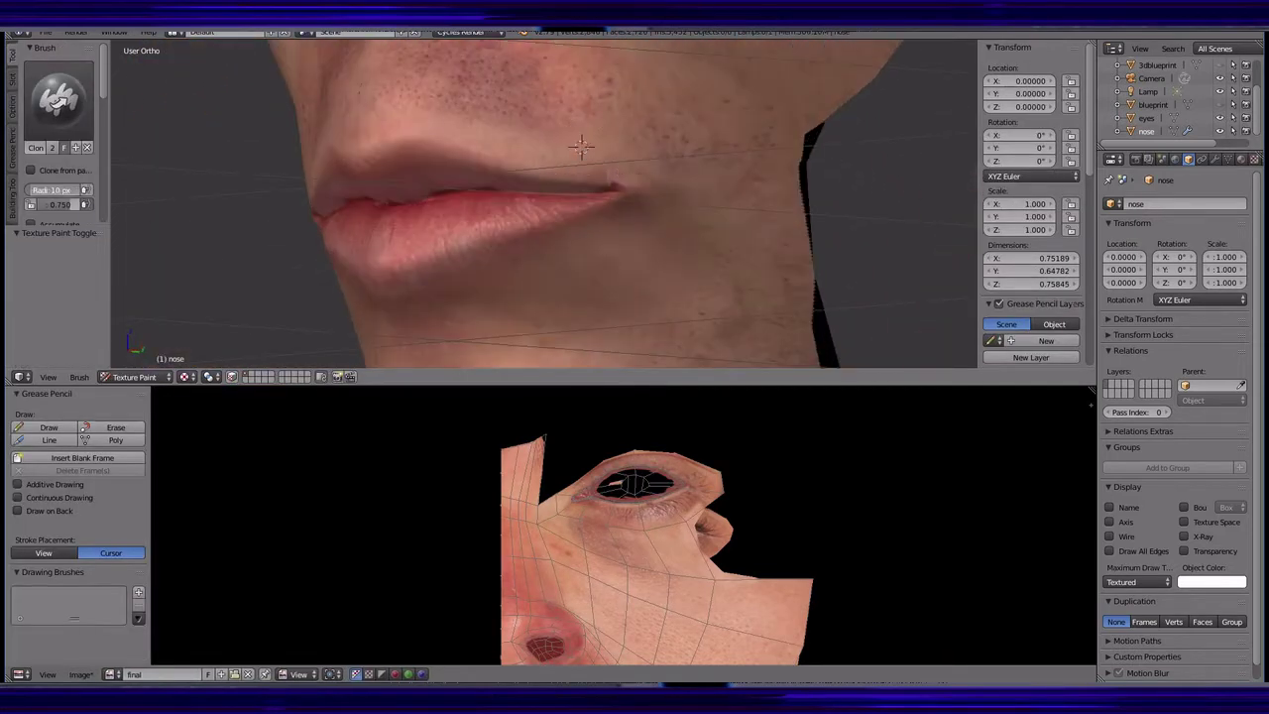
{"action": "middle_click_drag", "start_coordinate": [654, 179], "coordinate": [332, 200]}
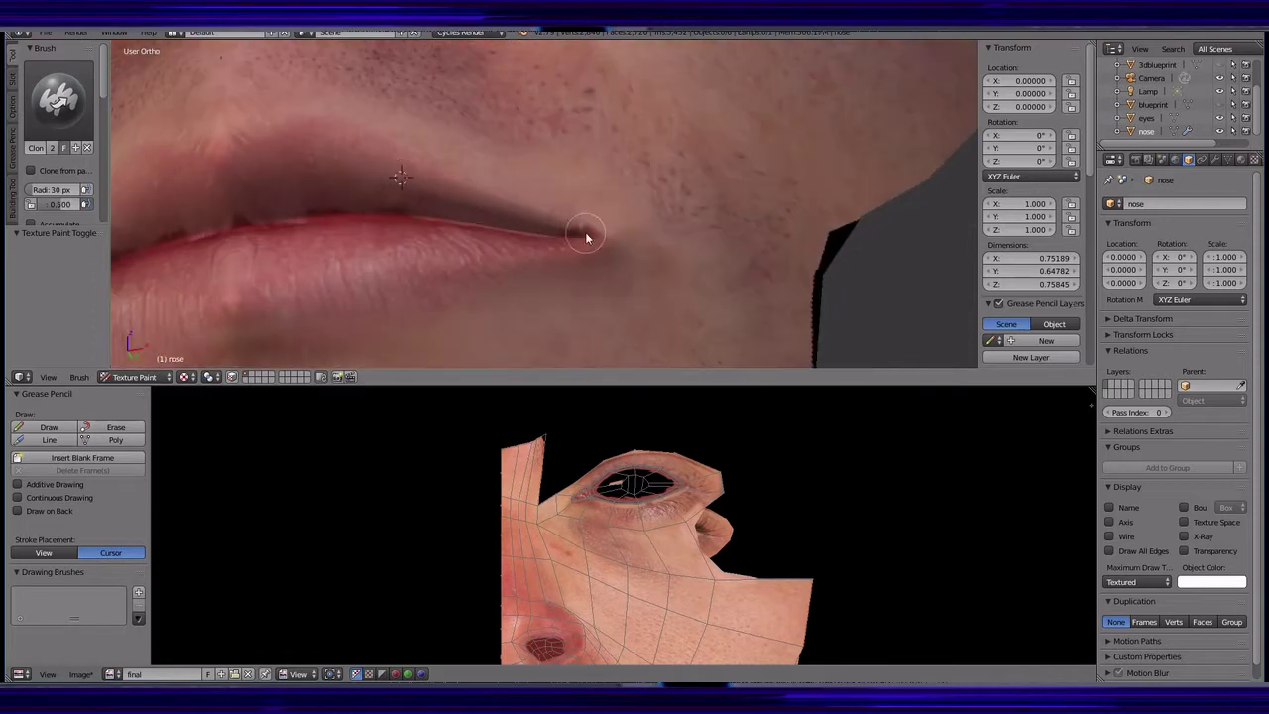
{"action": "scroll", "coordinate": [585, 238], "scroll_direction": "down", "scroll_amount": 3}
{"action": "scroll", "coordinate": [580, 234], "scroll_direction": "up", "scroll_amount": 3}
{"action": "scroll", "coordinate": [680, 198], "scroll_direction": "down", "scroll_amount": 3}
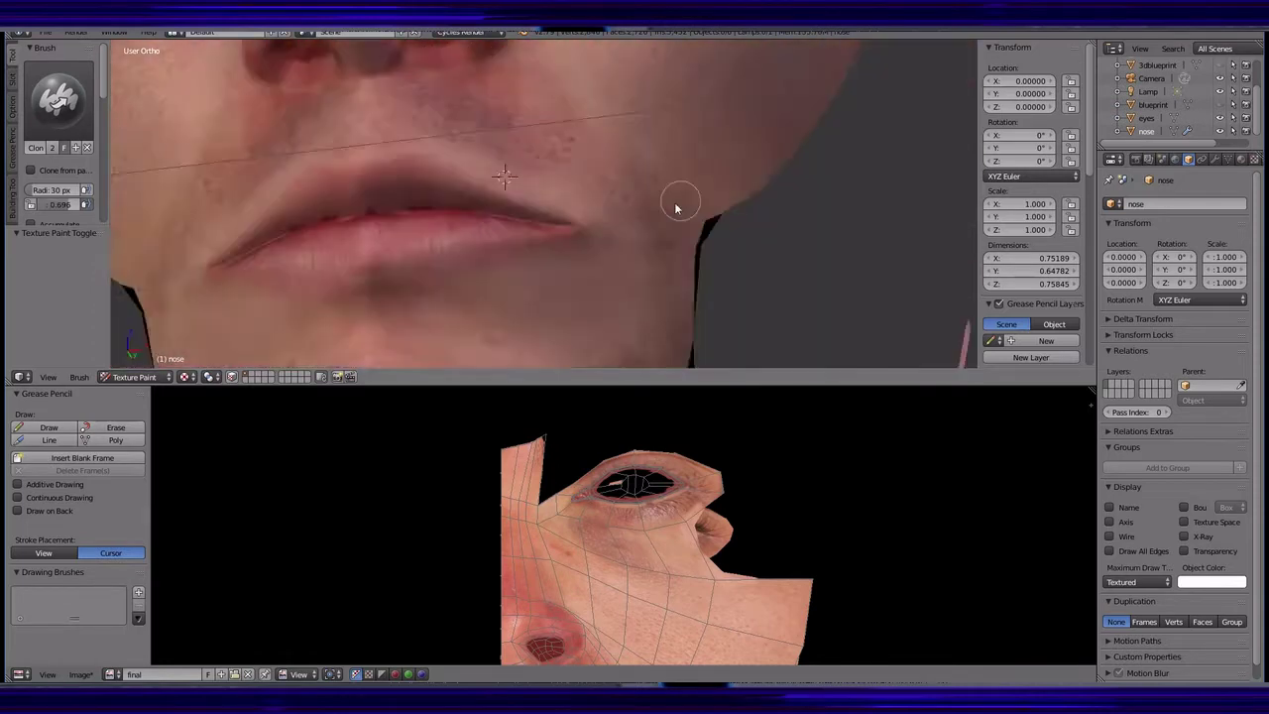
{"action": "middle_click_drag", "start_coordinate": [680, 198], "coordinate": [538, 274]}
{"action": "key", "text": "Tab"}
{"action": "scroll", "coordinate": [535, 195], "scroll_direction": "up", "scroll_amount": 3}
- Add the mouth-corner vertices to the selection and move them along Y
{"action": "right_click", "coordinate": [532, 178], "text": "shift"}
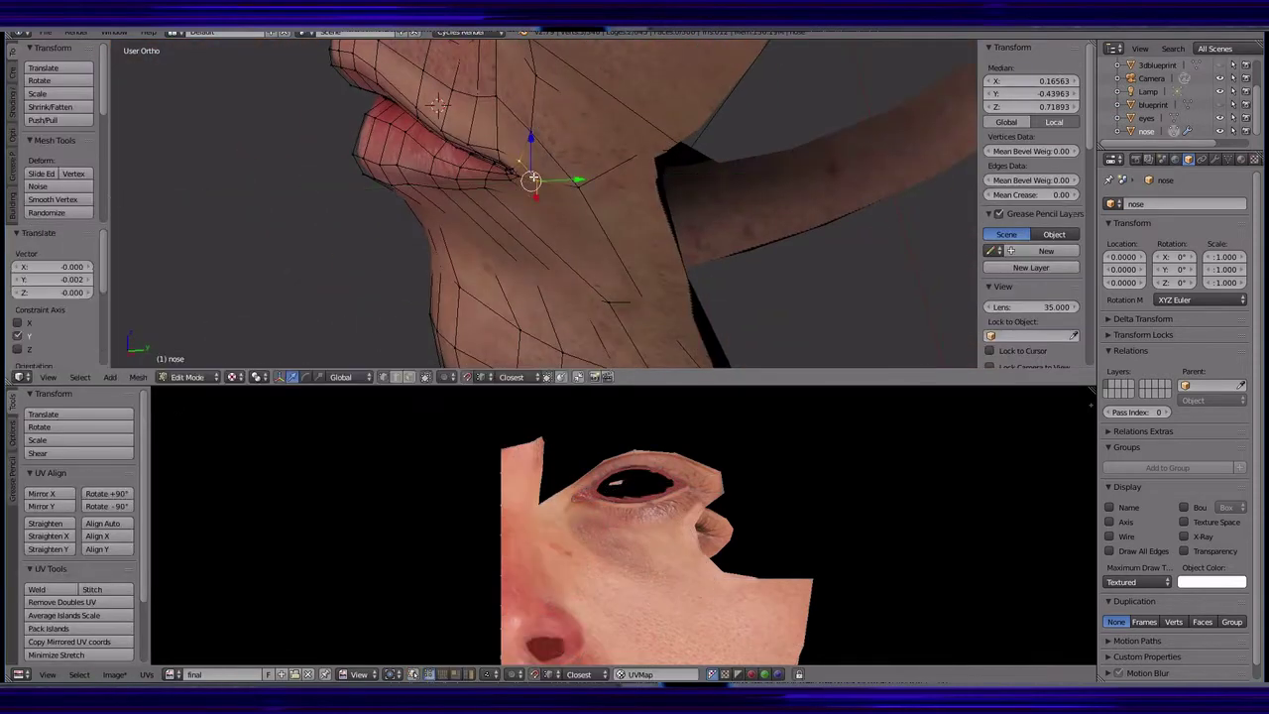
{"action": "mouse_move", "coordinate": [539, 204]}
{"action": "middle_mouse_down"}
{"action": "mouse_move", "coordinate": [734, 201]}
{"action": "mouse_move", "coordinate": [557, 204]}
{"action": "mouse_move", "coordinate": [728, 269]}
{"action": "middle_mouse_up"}
{"action": "scroll", "coordinate": [546, 204], "scroll_direction": "down", "scroll_amount": 2}
{"action": "key", "text": "g"}
{"action": "key", "text": "y"}
{"action": "left_click", "coordinate": [680, 204]}
- Move a lip-corner vertex along Y, slide it along its edge, and return to Object Mode
{"action": "right_click", "coordinate": [624, 238]}
{"action": "key", "text": "g"}
{"action": "key", "text": "y"}
{"action": "left_click", "coordinate": [625, 242]}
{"action": "key", "text": "g"}
{"action": "key", "text": "g"}
{"action": "left_click", "coordinate": [631, 242]}
{"action": "scroll", "coordinate": [663, 275], "scroll_direction": "down", "scroll_amount": 3}
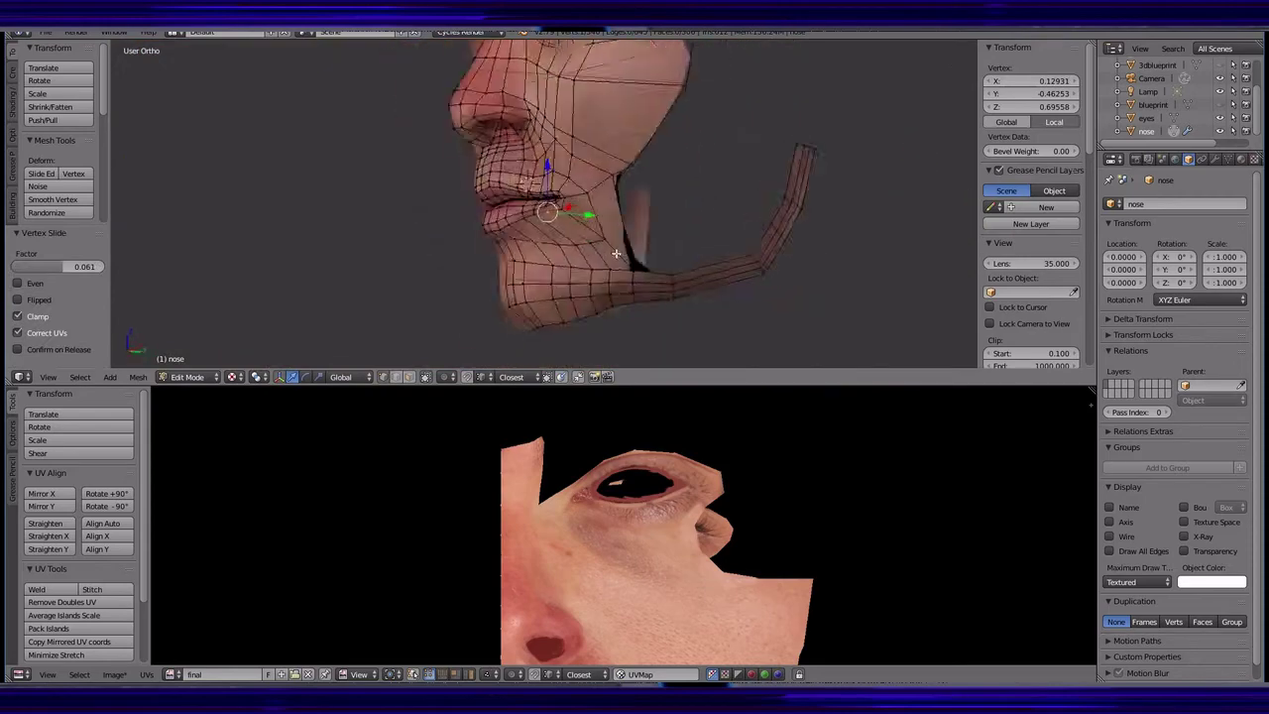
{"action": "middle_click_drag", "start_coordinate": [664, 275], "coordinate": [537, 317]}
{"action": "key", "text": "Tab"}
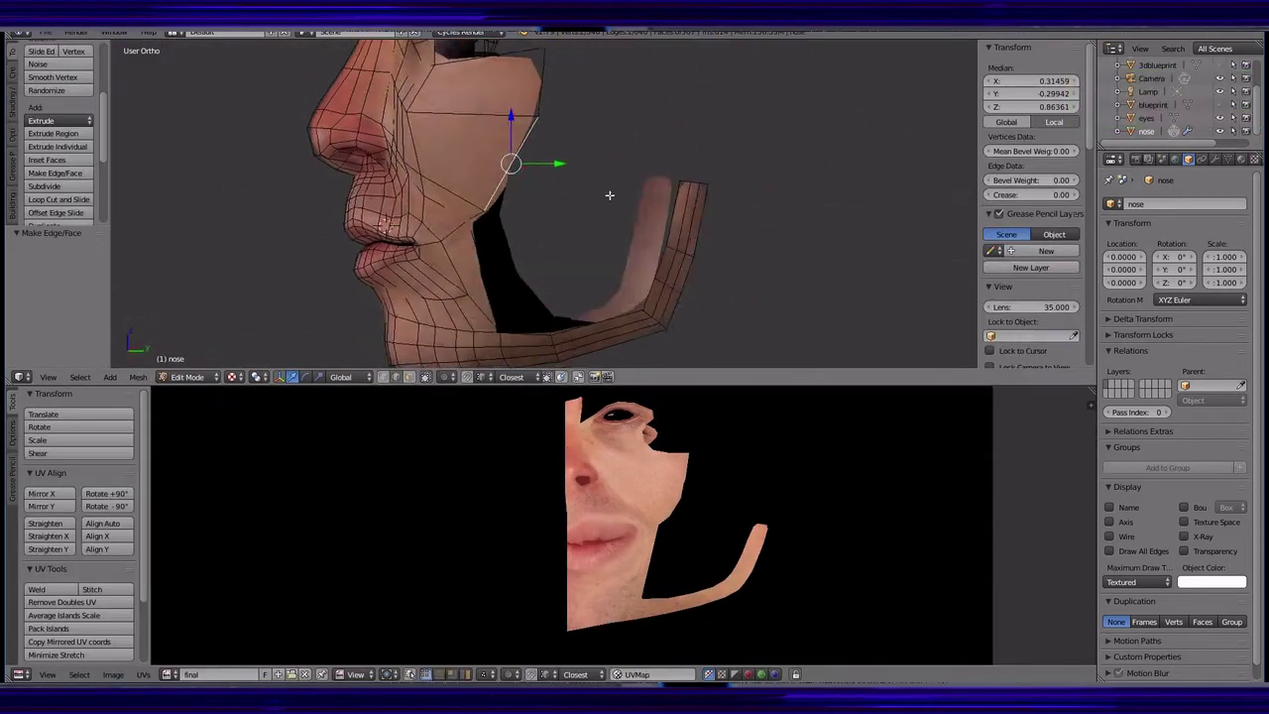
- Replace the first cheek face with a loop cut on the jaw flap and fill the gap with a new face
{"action": "key", "text": "f"}
{"action": "scroll", "coordinate": [588, 227], "scroll_direction": "up", "scroll_amount": 3}
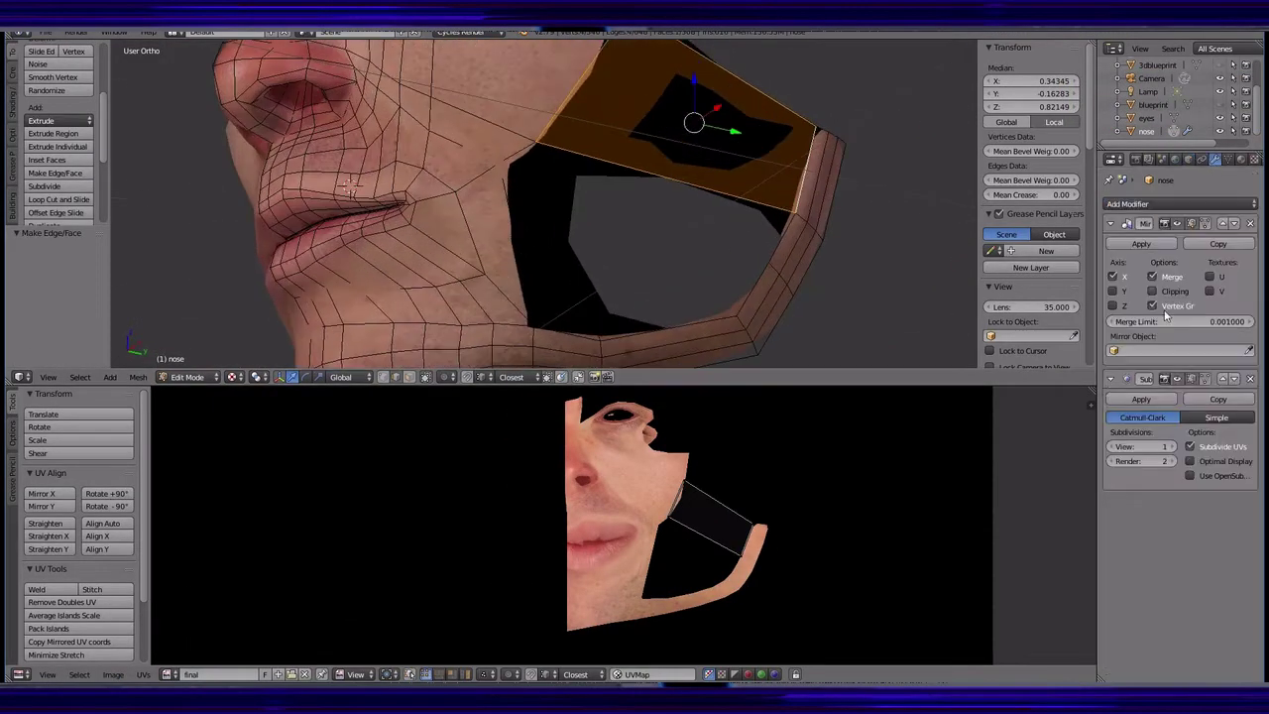
{"action": "middle_click_drag", "start_coordinate": [588, 227], "coordinate": [665, 156]}
{"action": "key", "text": "x"}
{"action": "left_click", "coordinate": [588, 227]}
{"action": "key", "text": "ctrl+r"}
{"action": "left_click", "coordinate": [662, 151]}
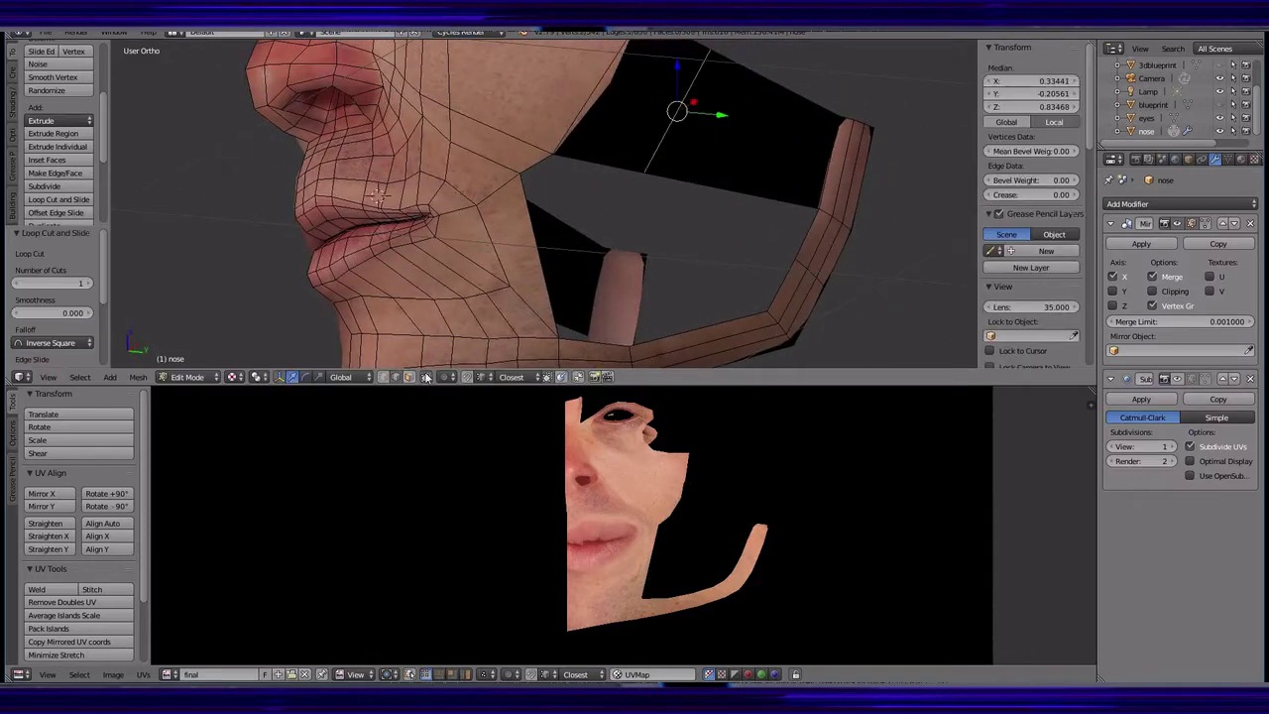
{"action": "left_click", "coordinate": [72, 172]}
- Select flap vertices in solid shading and slide the first one along its edge
{"action": "right_click", "coordinate": [555, 197]}
{"action": "middle_click_drag", "start_coordinate": [555, 197], "coordinate": [555, 197]}
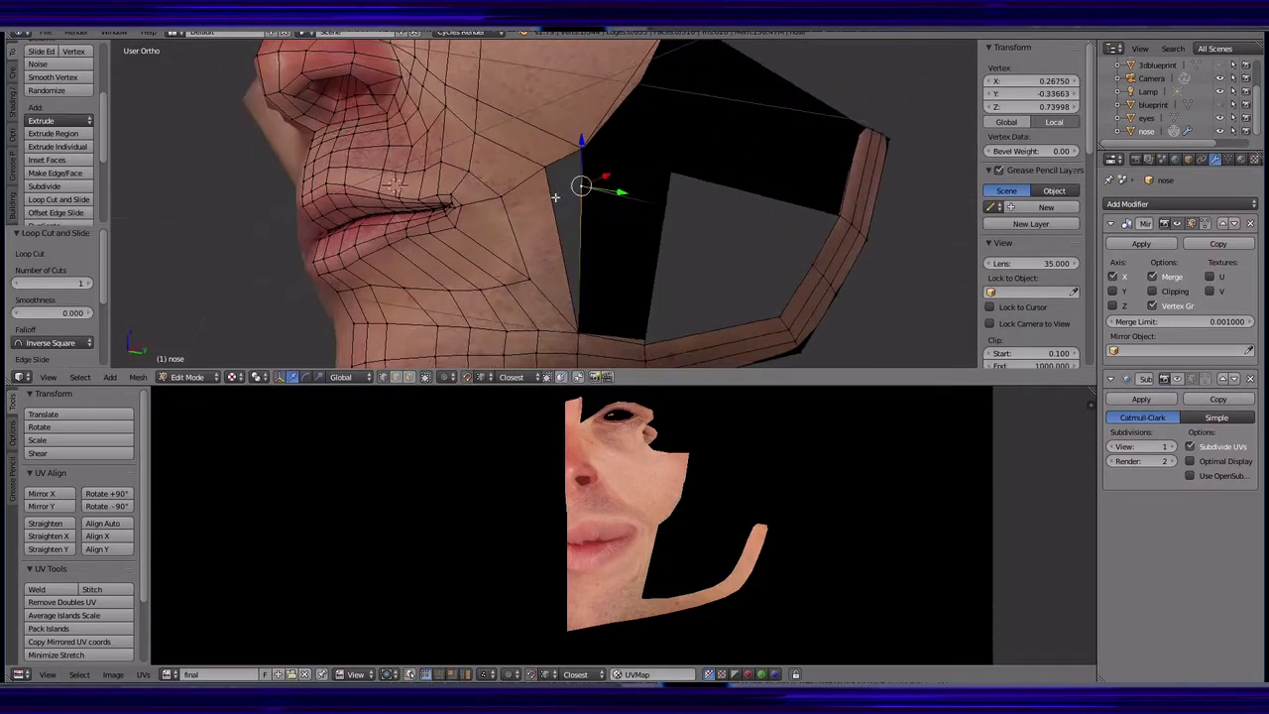
{"action": "middle_click_drag", "start_coordinate": [664, 206], "coordinate": [694, 218]}
{"action": "right_click", "coordinate": [840, 241], "text": "shift"}
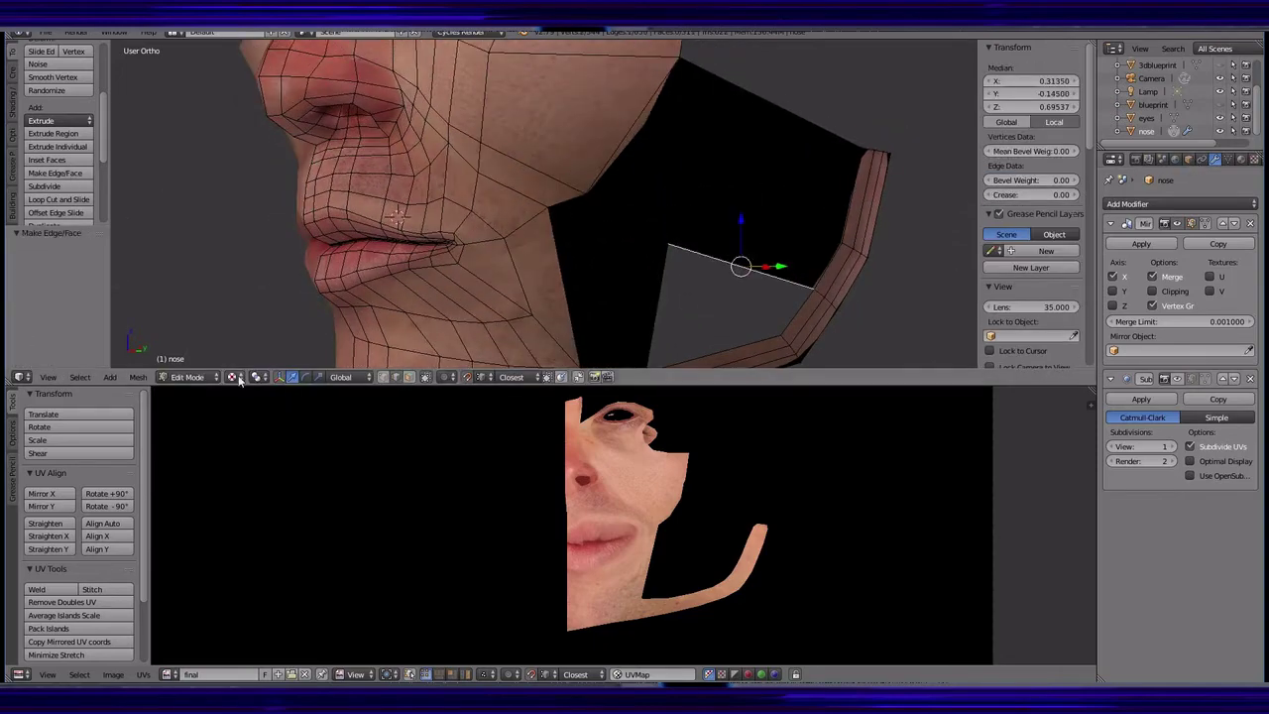
{"action": "key", "text": "alt+z"}
{"action": "mouse_move", "coordinate": [238, 379]}
{"action": "middle_mouse_down"}
{"action": "mouse_move", "coordinate": [496, 228]}
{"action": "mouse_move", "coordinate": [594, 203]}
{"action": "mouse_move", "coordinate": [666, 285]}
{"action": "mouse_move", "coordinate": [609, 274]}
{"action": "mouse_move", "coordinate": [654, 193]}
{"action": "mouse_move", "coordinate": [567, 221]}
{"action": "mouse_move", "coordinate": [594, 199]}
{"action": "mouse_move", "coordinate": [582, 166]}
{"action": "mouse_move", "coordinate": [556, 198]}
{"action": "mouse_move", "coordinate": [566, 221]}
{"action": "mouse_move", "coordinate": [540, 238]}
{"action": "mouse_move", "coordinate": [555, 228]}
{"action": "middle_mouse_up"}
{"action": "right_click", "coordinate": [595, 199]}
{"action": "key", "text": "shift+v"}
{"action": "left_click", "coordinate": [594, 203]}
- Move another flap vertex along X and slide the flap vertices further into position
{"action": "right_click", "coordinate": [568, 210]}
{"action": "key", "text": "g"}
{"action": "key", "text": "x"}
{"action": "left_click", "coordinate": [553, 210]}
{"action": "key", "text": "shift+v"}
{"action": "left_click", "coordinate": [567, 221]}
{"action": "key", "text": "shift+v"}
{"action": "left_click", "coordinate": [582, 166]}
{"action": "key", "text": "alt+z"}
{"action": "scroll", "coordinate": [566, 221], "scroll_direction": "down", "scroll_amount": 3}
{"action": "key", "text": "shift+v"}
{"action": "left_click", "coordinate": [525, 247]}
- Select the whole mesh and nudge its UVs slightly upward on the face photo
{"action": "key", "text": "a"}
{"action": "scroll", "coordinate": [597, 530], "scroll_direction": "up", "scroll_amount": 3}
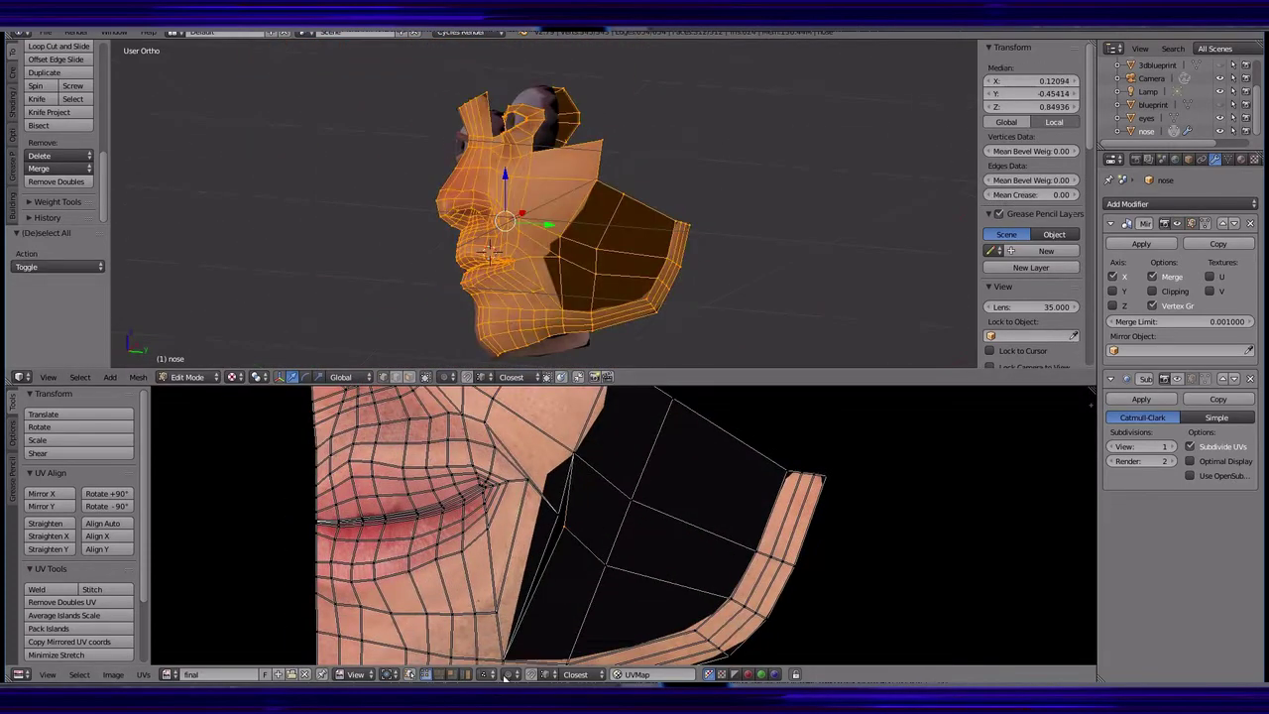
{"action": "key", "text": "g"}
{"action": "left_click", "coordinate": [563, 504]}
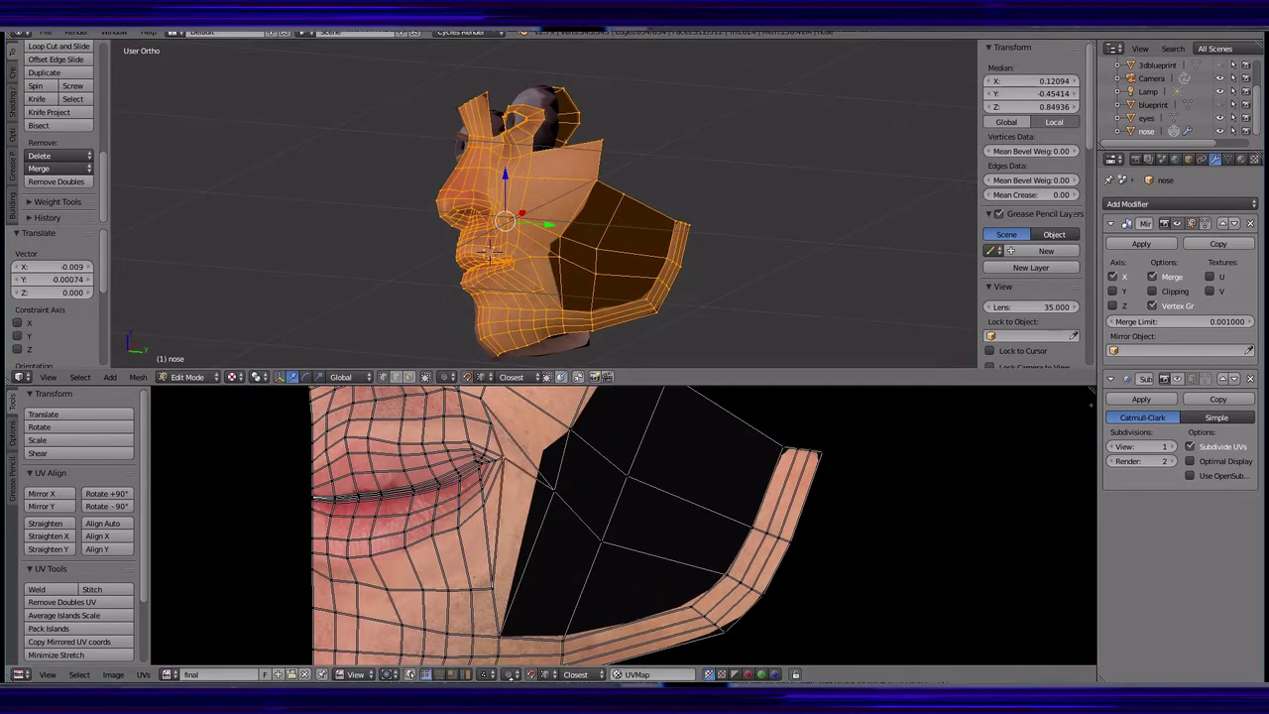
{"action": "left_click", "coordinate": [513, 496]}
{"action": "scroll", "coordinate": [555, 297], "scroll_direction": "up", "scroll_amount": 3}
{"action": "middle_click_drag", "start_coordinate": [555, 297], "coordinate": [615, 287]}
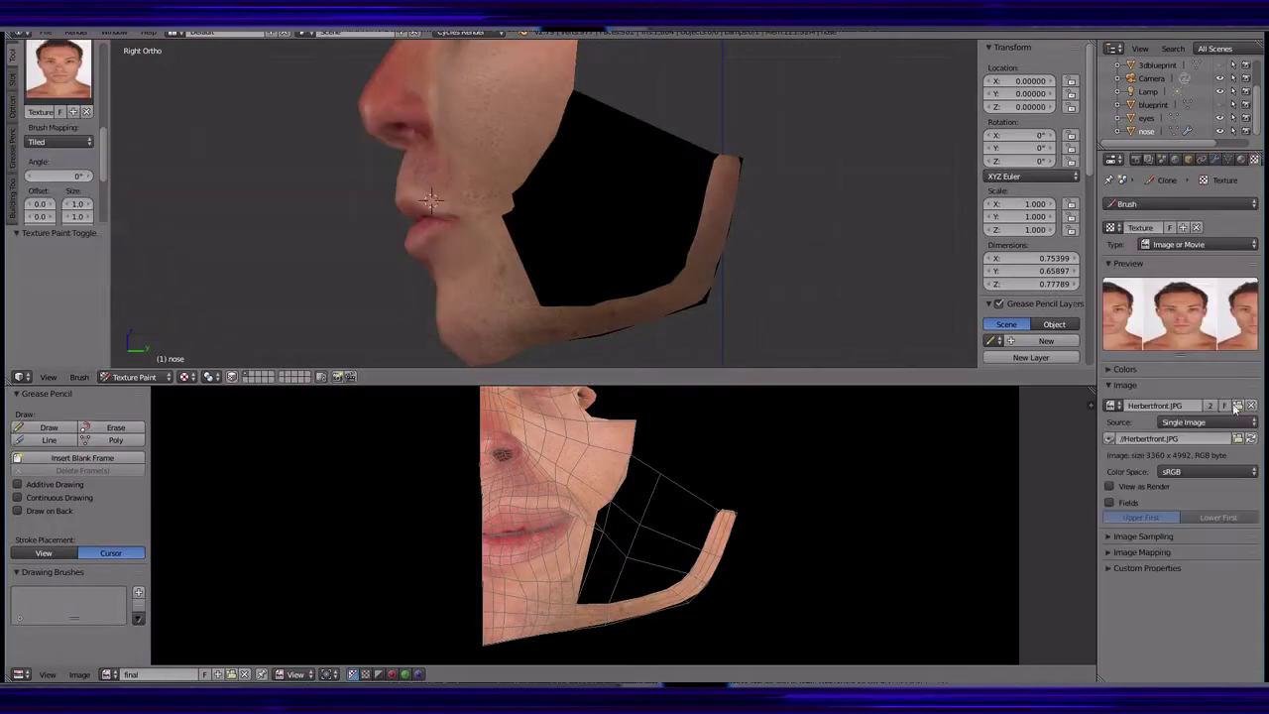
- Paint skin tone over the dark cheek patch using the side photo as a stencil
{"action": "scroll", "coordinate": [157, 177], "scroll_direction": "down", "scroll_amount": 3}
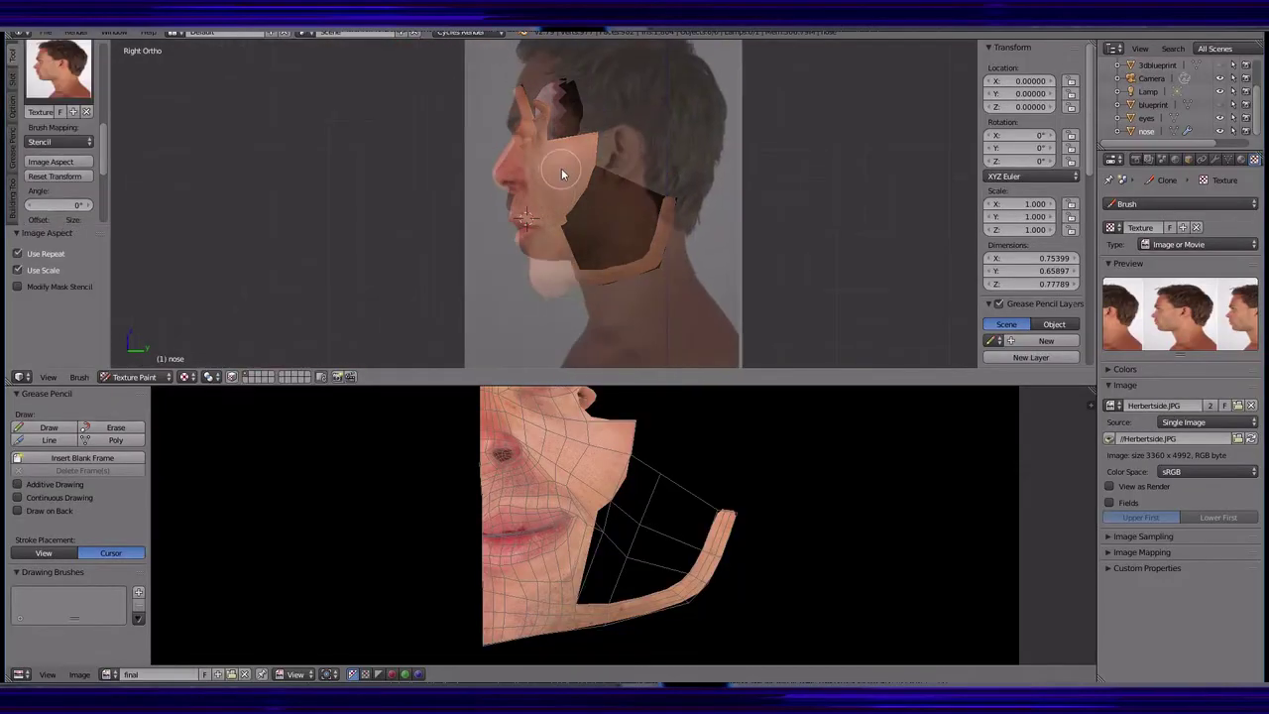
{"action": "left_click", "coordinate": [55, 162]}
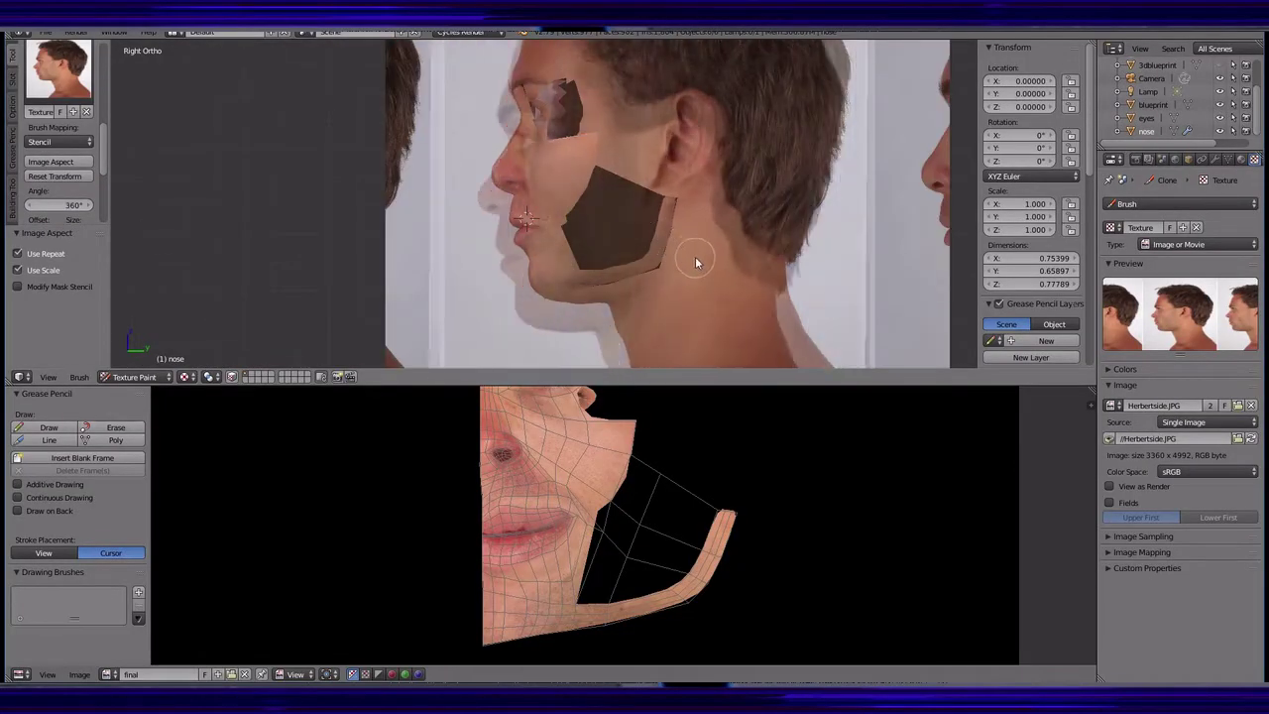
{"action": "left_click_drag", "start_coordinate": [600, 199], "coordinate": [617, 193]}
{"action": "left_click", "coordinate": [60, 100]}
{"action": "left_click", "coordinate": [119, 158]}
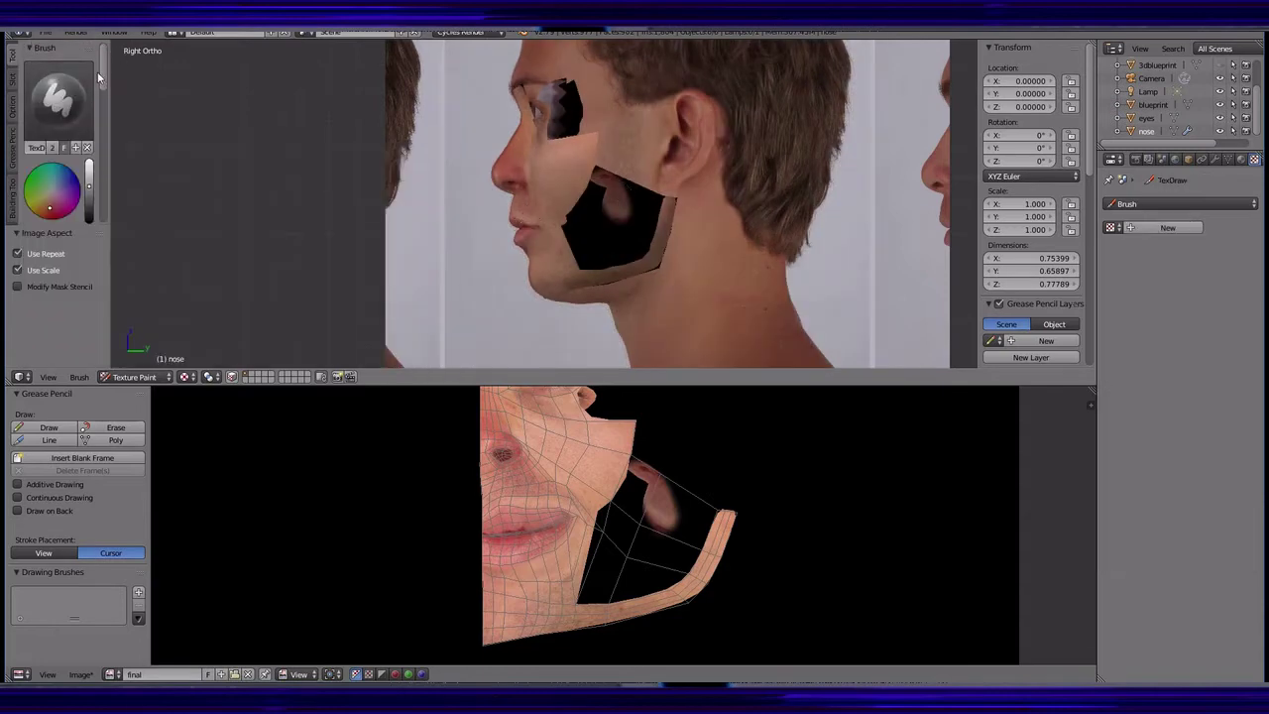
{"action": "mouse_move", "coordinate": [255, 218]}
{"action": "right_mouse_down", "text": "shift"}
{"action": "mouse_move", "coordinate": [571, 270]}
{"action": "mouse_move", "coordinate": [576, 322]}
{"action": "mouse_move", "coordinate": [589, 247]}
{"action": "right_mouse_up", "text": "shift"}
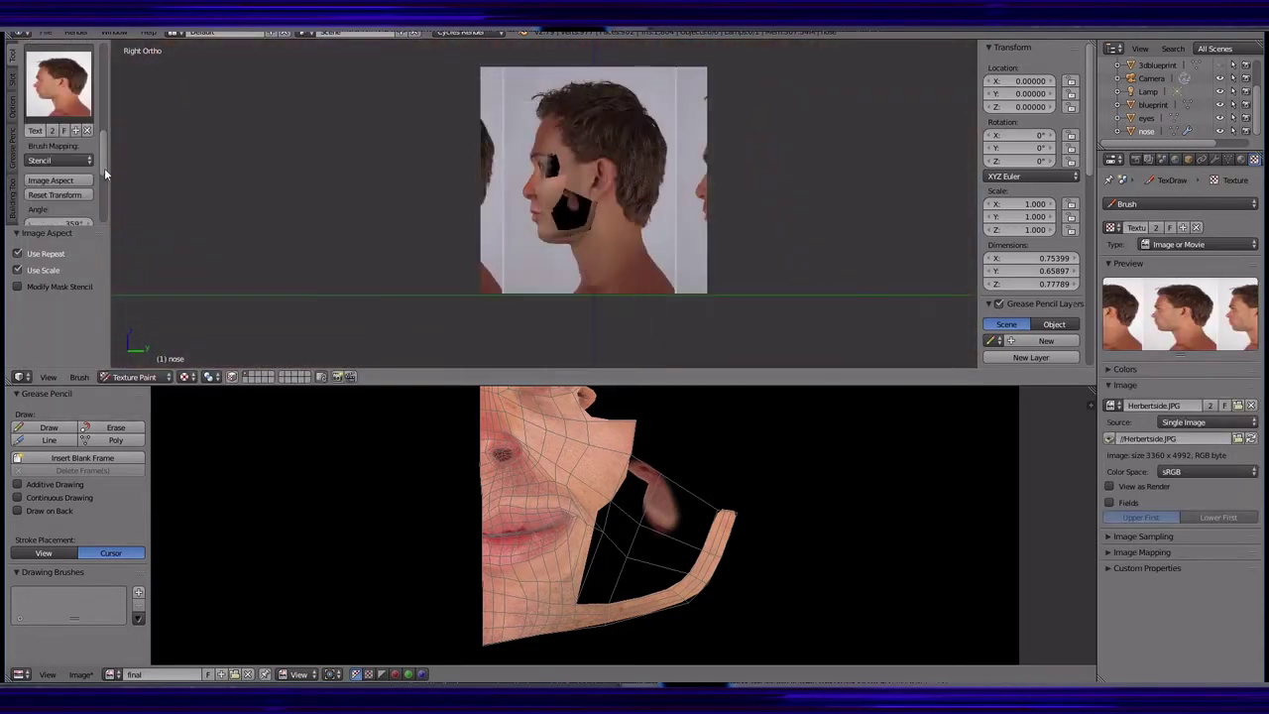
{"action": "left_click_drag", "start_coordinate": [551, 198], "coordinate": [567, 230]}
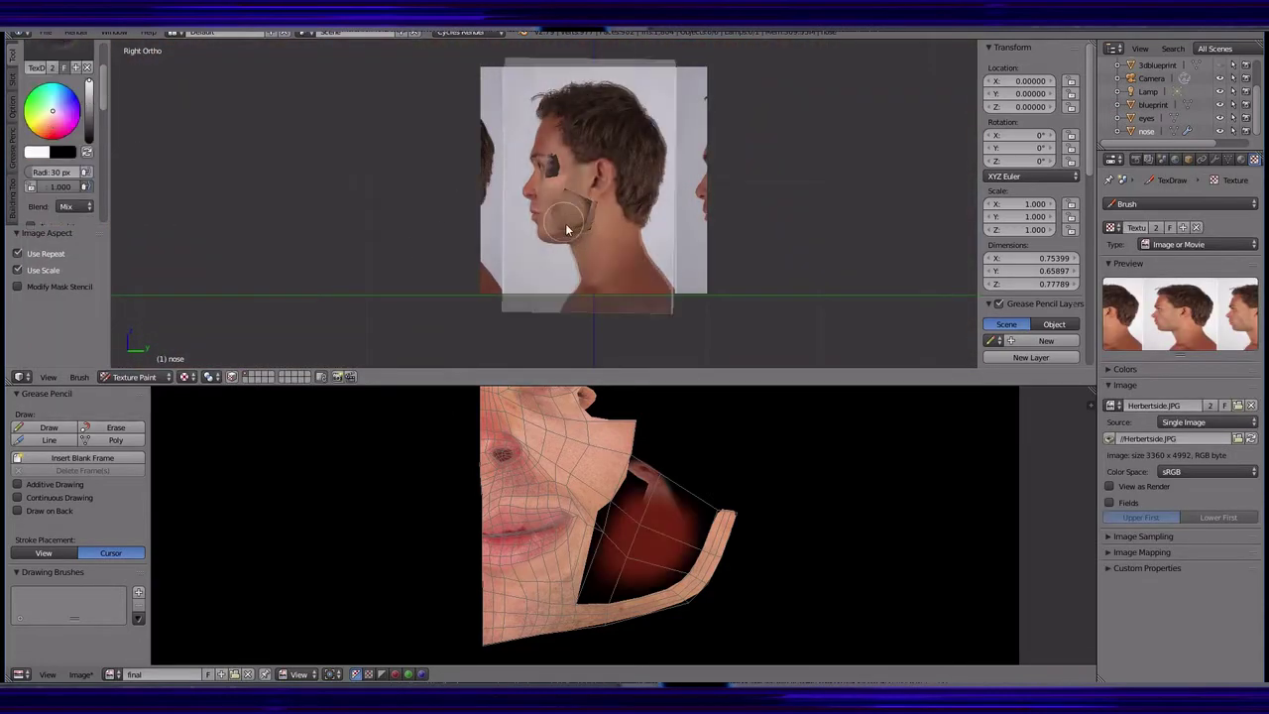
- Switch back to Object Mode and save the painted texture image with Alt+S
{"action": "middle_click_drag", "start_coordinate": [466, 279], "coordinate": [949, 257]}
{"action": "left_click", "coordinate": [133, 377]}
{"action": "left_click", "coordinate": [129, 363]}
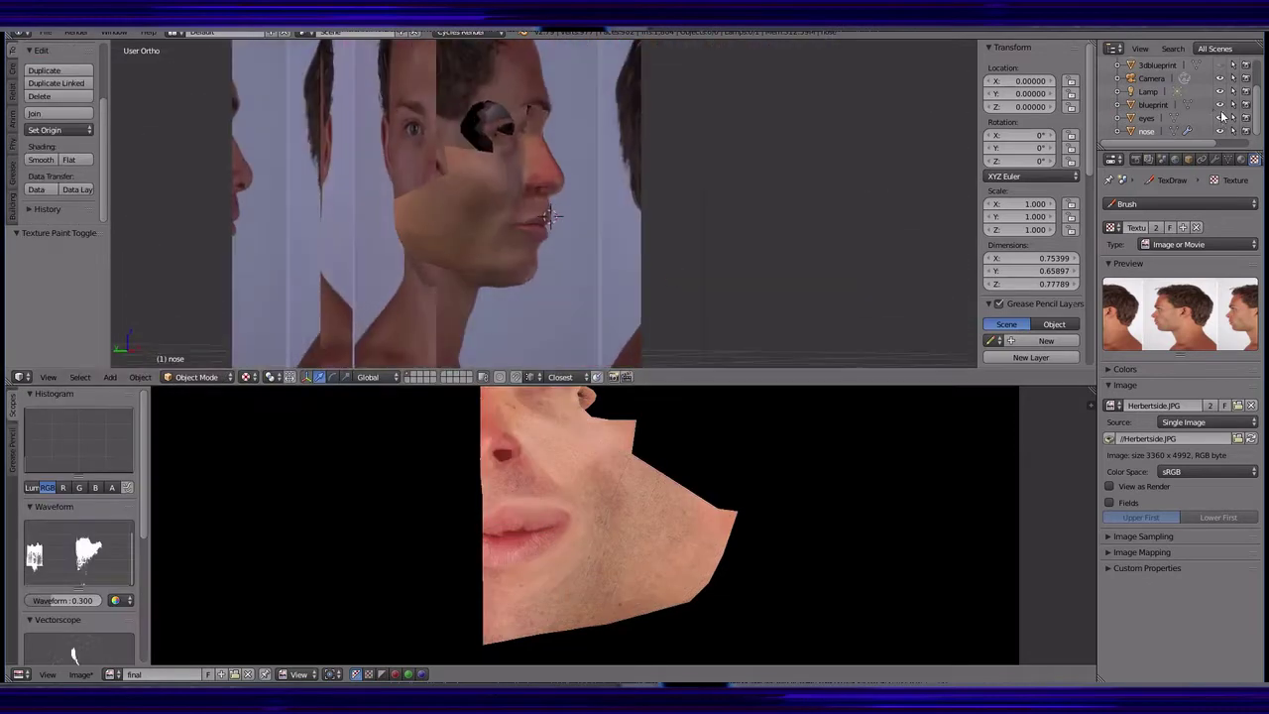
{"action": "middle_click_drag", "start_coordinate": [556, 267], "coordinate": [625, 268]}
{"action": "left_click", "coordinate": [44, 32]}
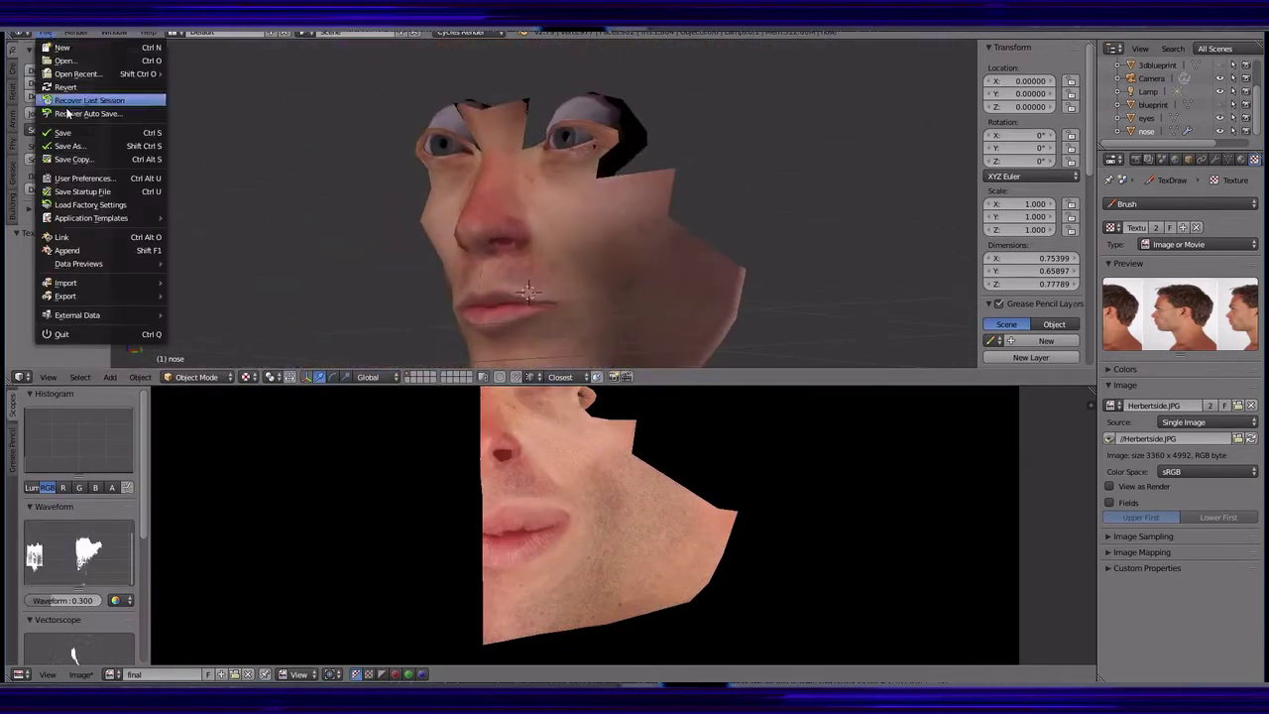
{"action": "key", "text": "alt+s"}
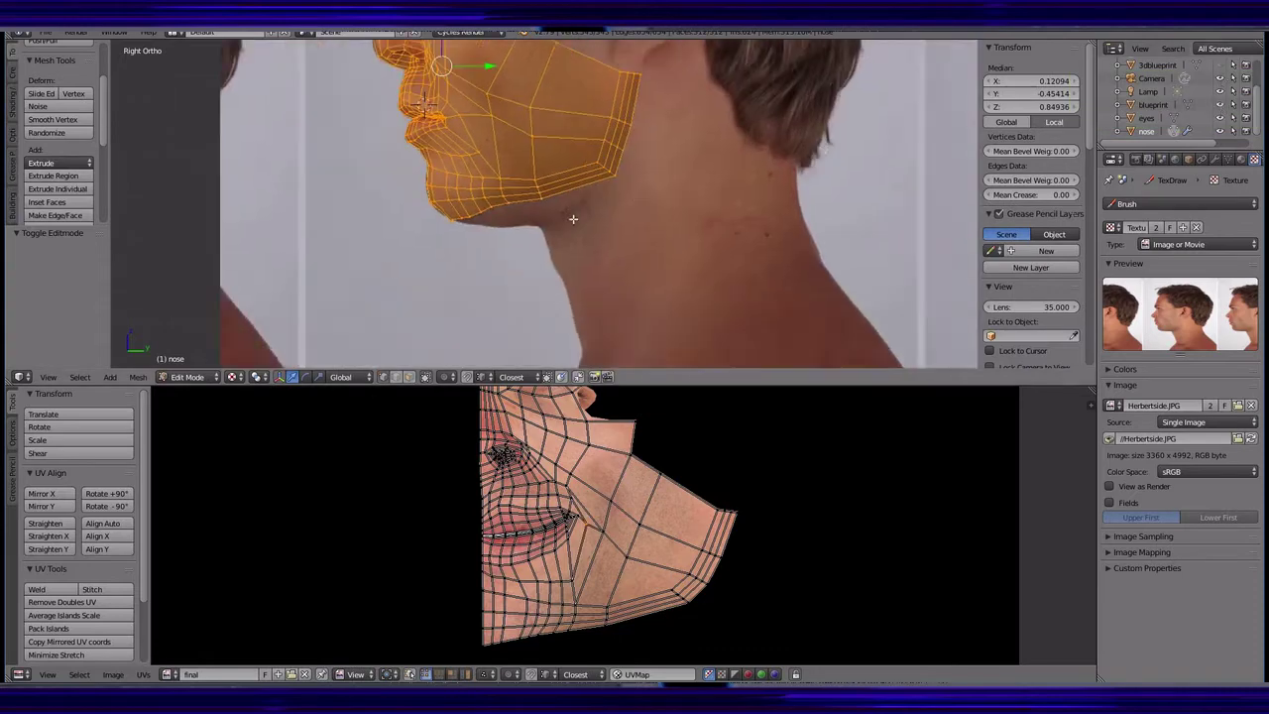
- Cut a new edge loop on the jaw and delete the unwanted jaw faces
{"action": "middle_click_drag", "start_coordinate": [575, 218], "coordinate": [406, 294]}
{"action": "key", "text": "a"}
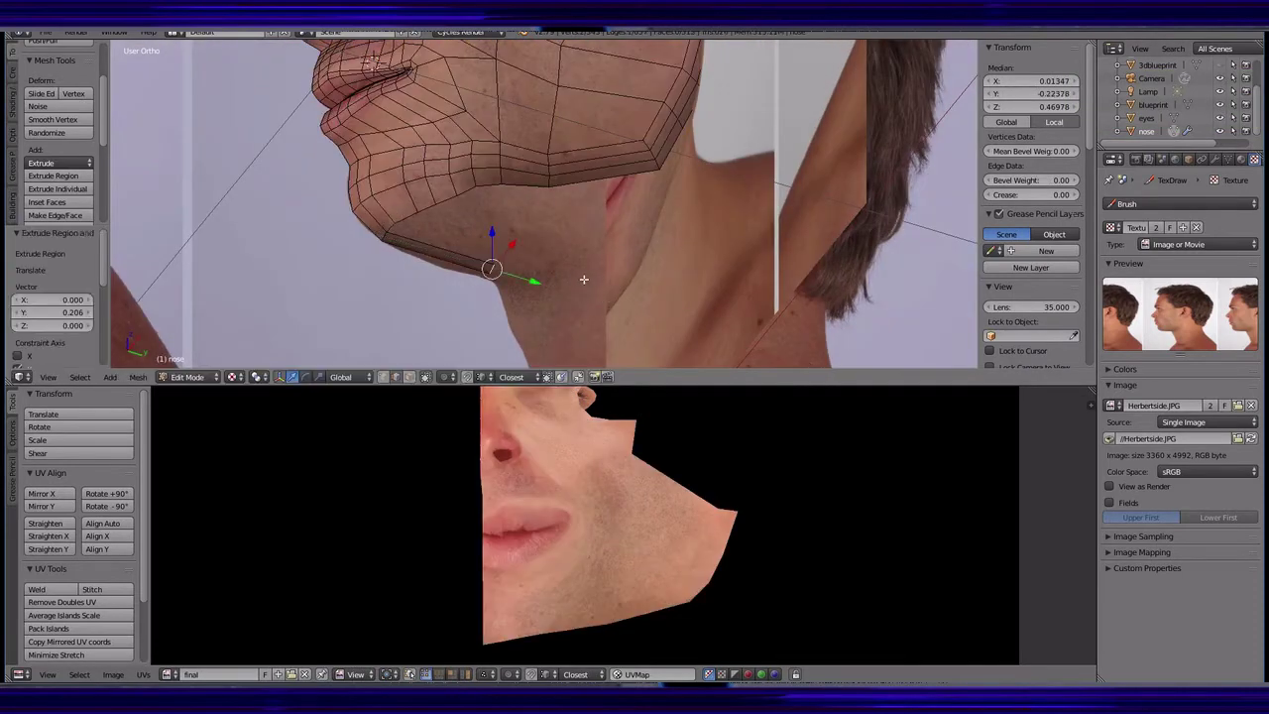
{"action": "key", "text": "ctrl+r"}
{"action": "left_click", "coordinate": [512, 278]}
{"action": "key", "text": "KP_3"}
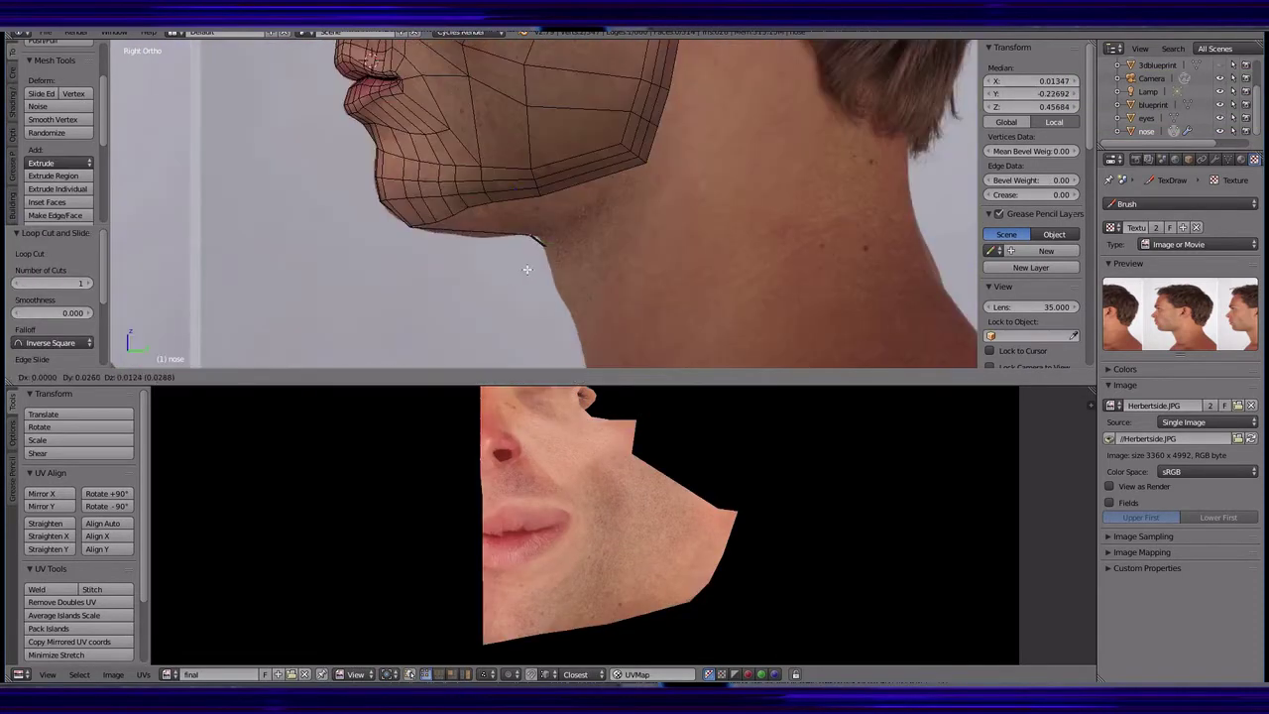
{"action": "scroll", "coordinate": [495, 297], "scroll_direction": "up", "scroll_amount": 3}
{"action": "right_click", "coordinate": [537, 314]}
{"action": "key", "text": "x"}
{"action": "left_click", "coordinate": [568, 287]}
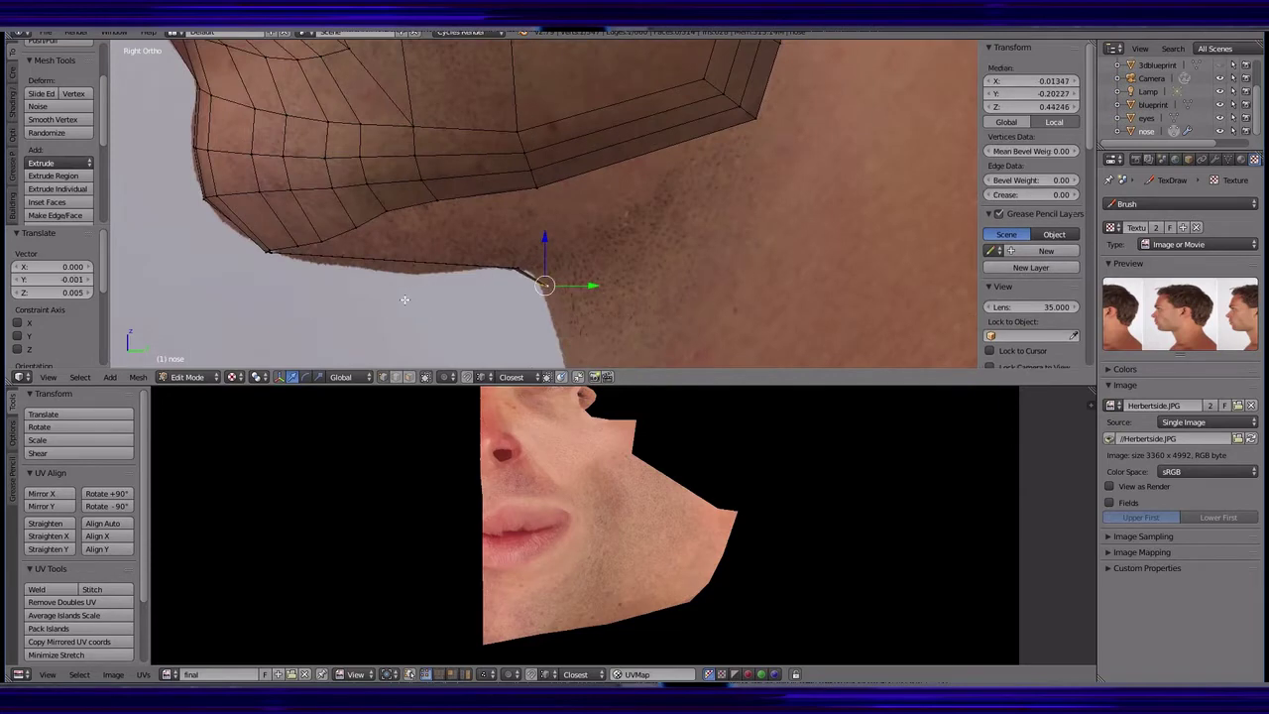
{"action": "middle_click_drag", "start_coordinate": [568, 287], "coordinate": [469, 266]}
{"action": "key", "text": "KP_3"}
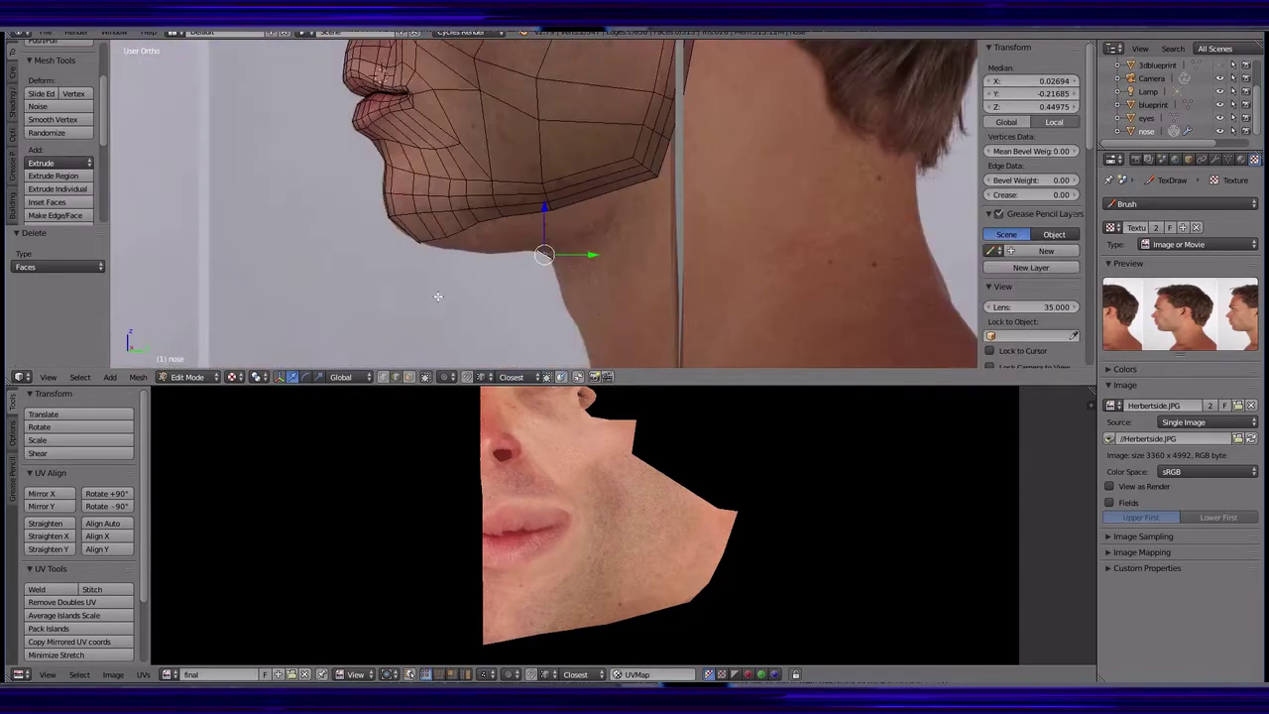
- Extrude the jaw edge, add another loop cut, and move the jaw-edge vertices along Y
{"action": "right_click", "coordinate": [502, 264], "text": "alt"}
{"action": "key", "text": "e"}
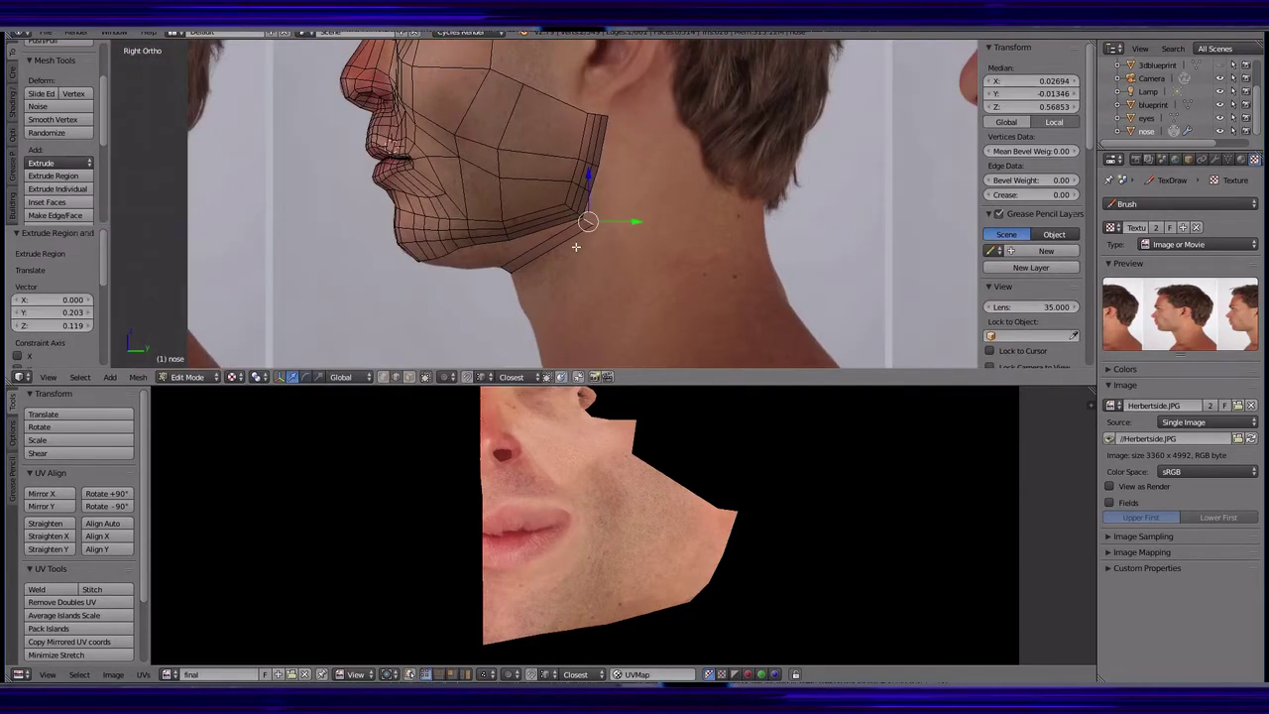
{"action": "scroll", "coordinate": [576, 247], "scroll_direction": "up", "scroll_amount": 2}
{"action": "middle_click_drag", "start_coordinate": [584, 306], "coordinate": [570, 302]}
{"action": "key", "text": "KP_3"}
{"action": "key", "text": "ctrl+r"}
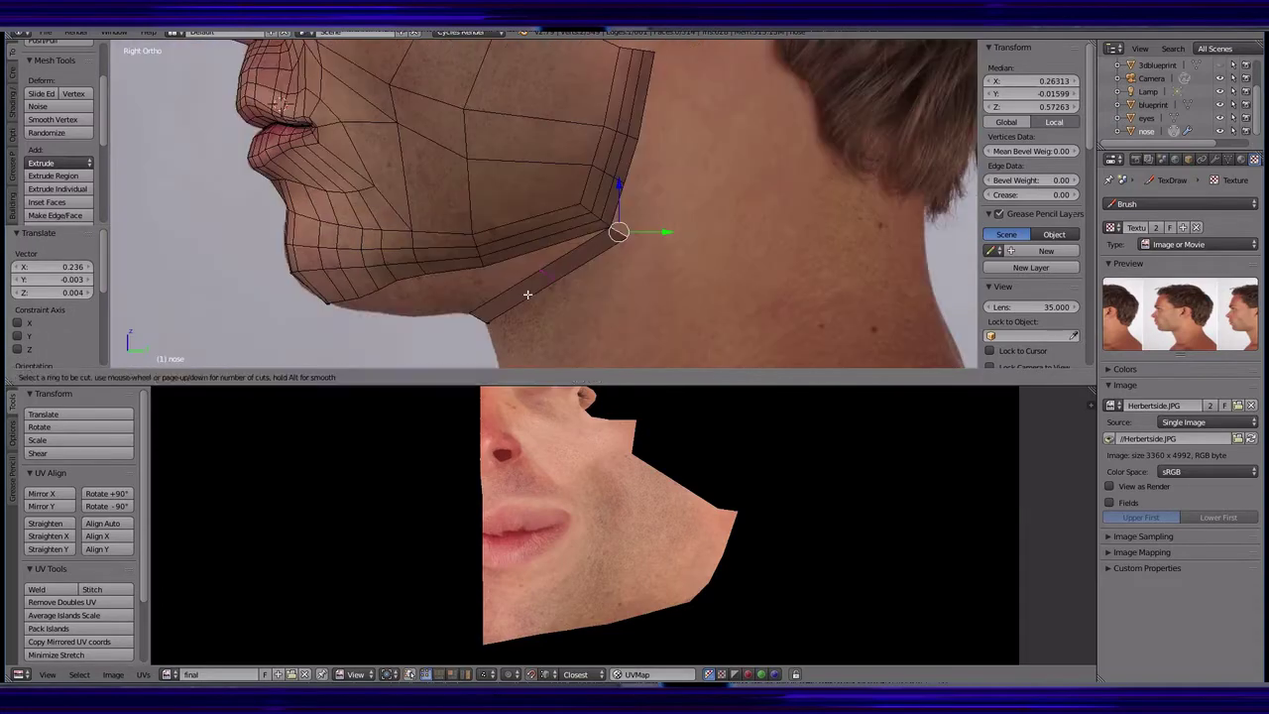
{"action": "left_click", "coordinate": [560, 307]}
{"action": "key", "text": "KP_1"}
{"action": "key", "text": "KP_3"}
{"action": "key", "text": "g"}
{"action": "key", "text": "y"}
{"action": "left_click", "coordinate": [566, 315]}
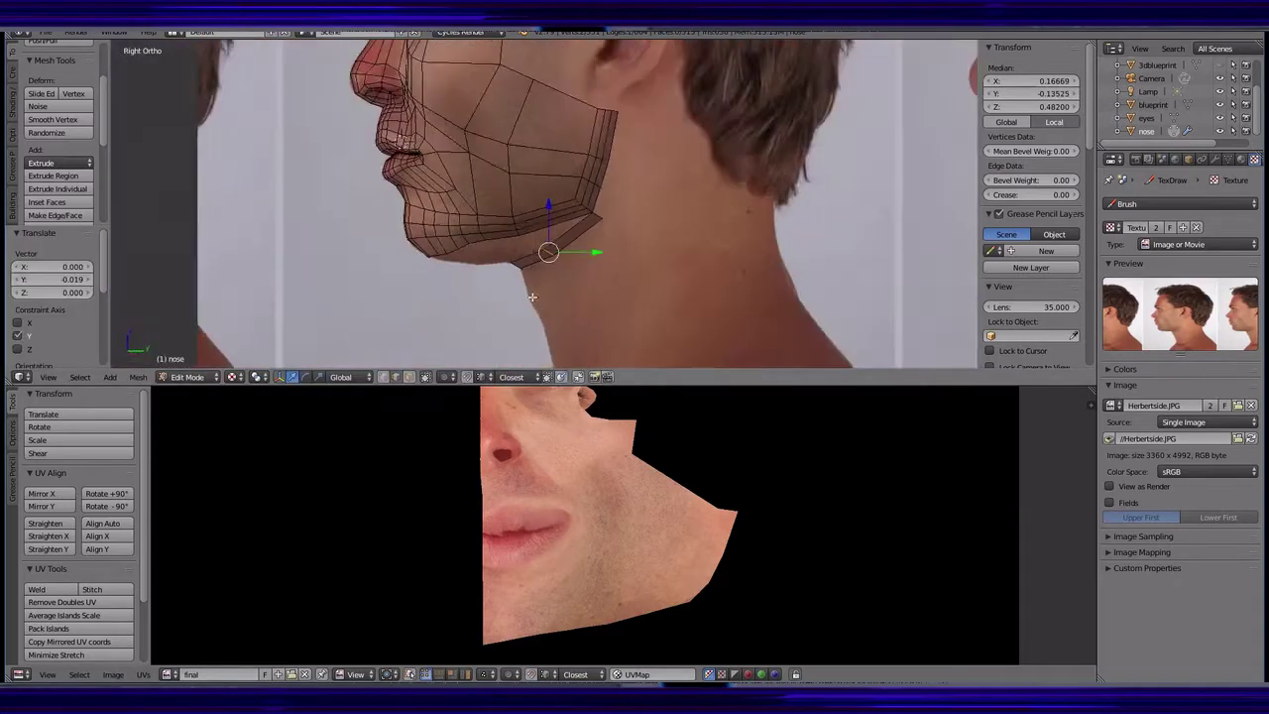
- Fill a face between the jaw edges and cut five loops across it
{"action": "middle_click_drag", "start_coordinate": [566, 315], "coordinate": [576, 252]}
{"action": "middle_click_drag", "start_coordinate": [472, 278], "coordinate": [320, 193]}
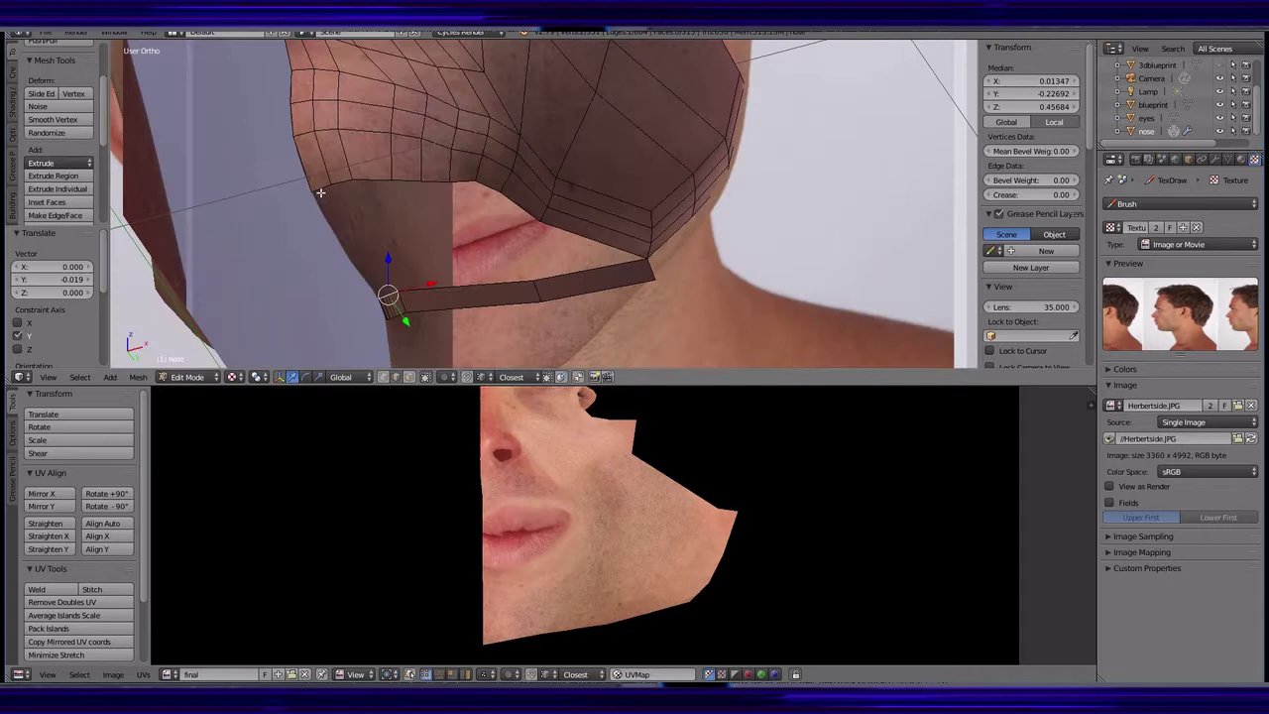
{"action": "left_click", "coordinate": [60, 215]}
{"action": "middle_click_drag", "start_coordinate": [248, 258], "coordinate": [354, 314]}
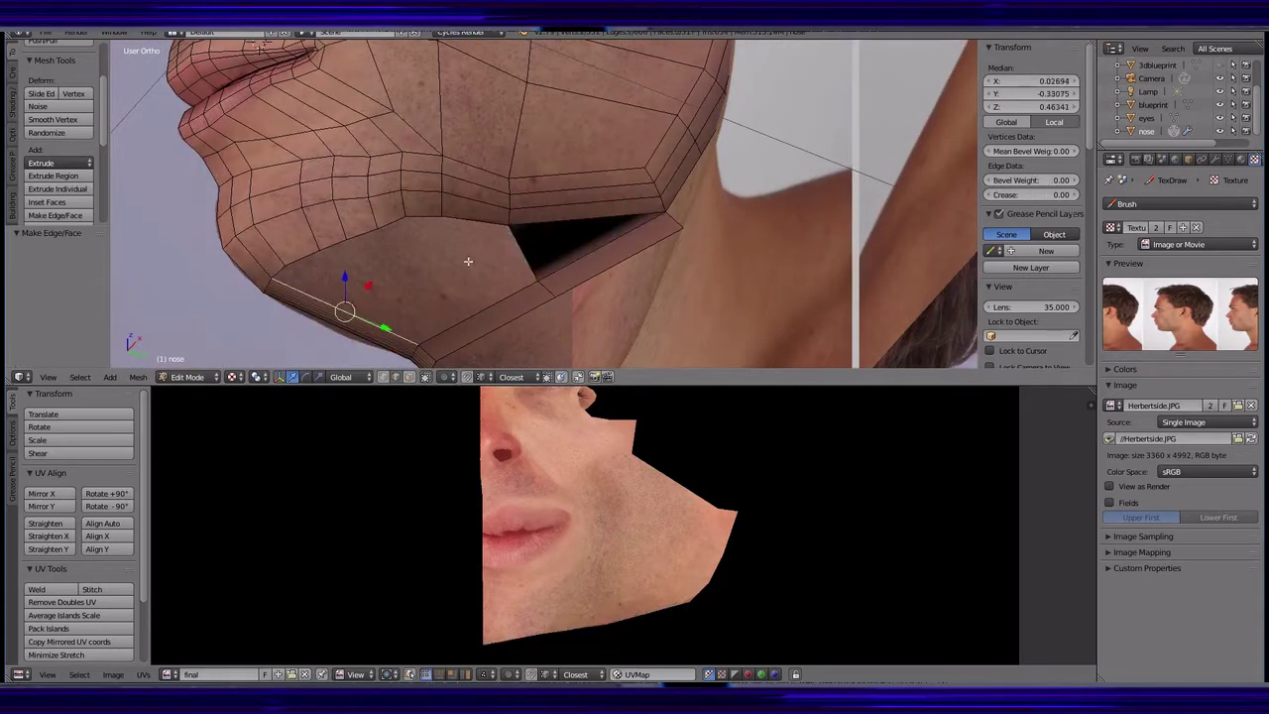
{"action": "mouse_move", "coordinate": [544, 240]}
{"action": "middle_mouse_down"}
{"action": "mouse_move", "coordinate": [470, 278]}
{"action": "mouse_move", "coordinate": [419, 221]}
{"action": "middle_mouse_up"}
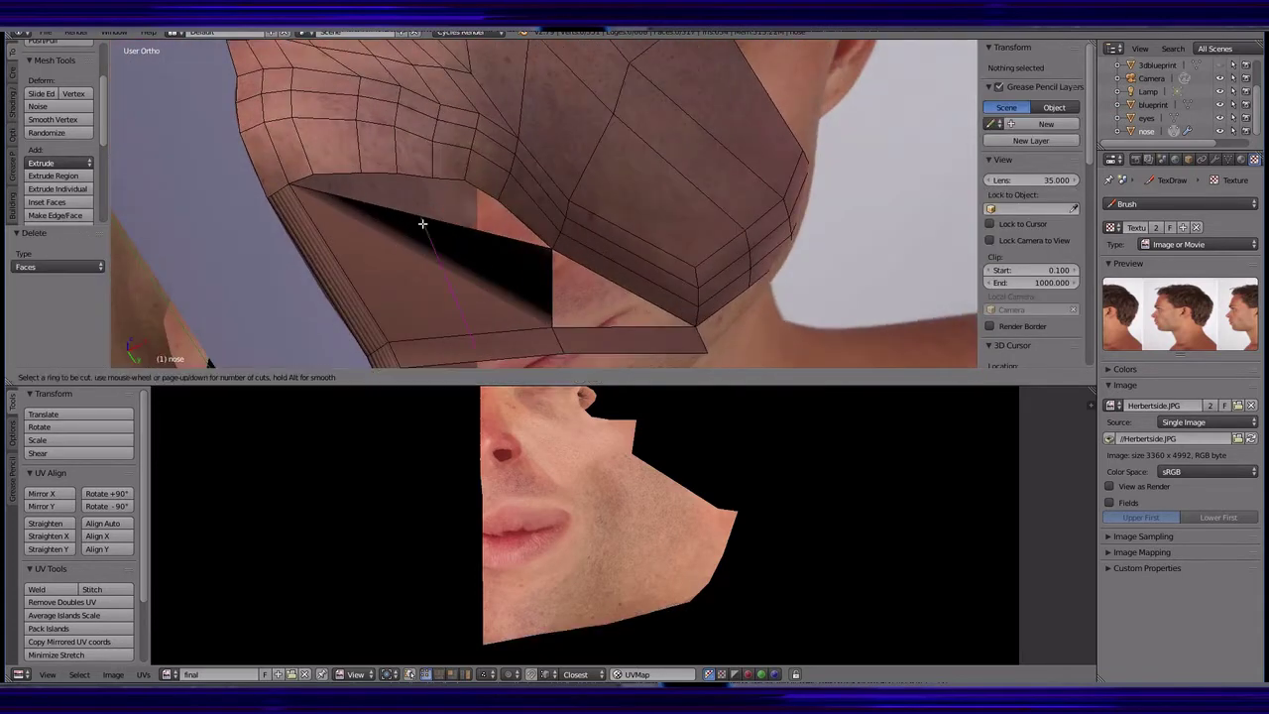
{"action": "key", "text": "ctrl+r"}
{"action": "scroll", "coordinate": [454, 297], "scroll_direction": "up", "scroll_amount": 4}
{"action": "left_click", "coordinate": [338, 233]}
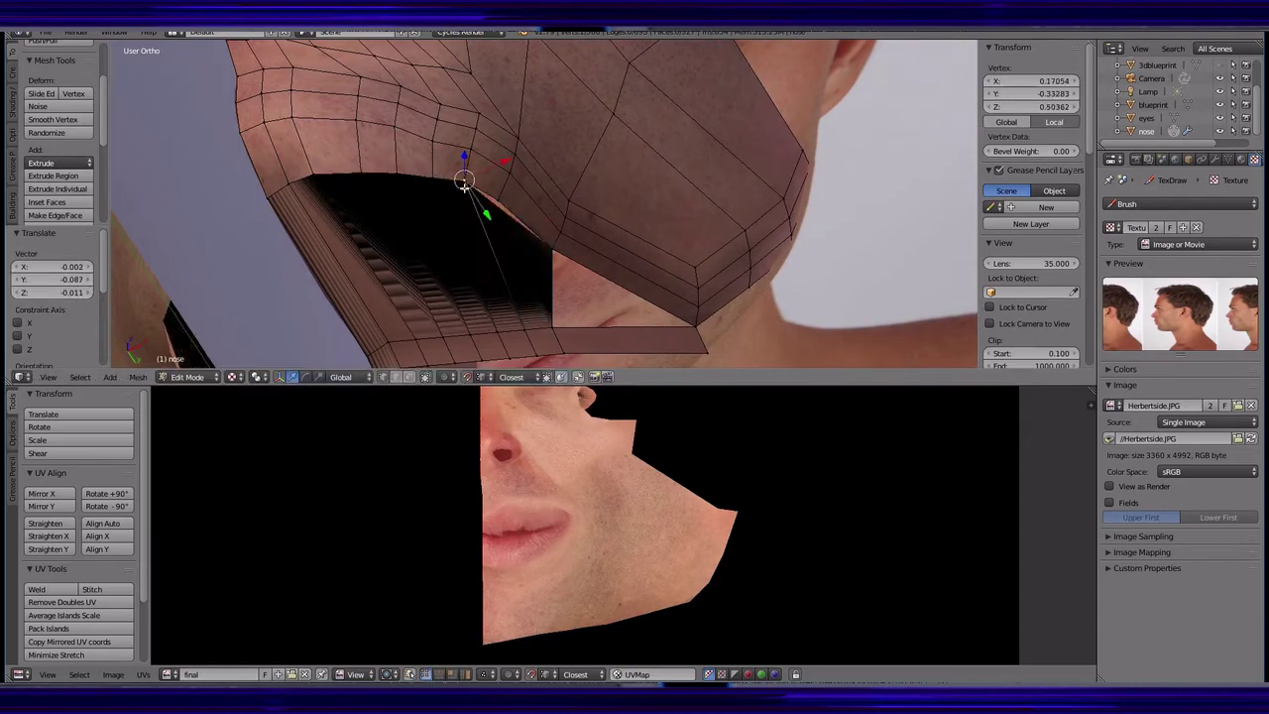
- Add another edge loop, fill the remaining gap, remove doubles, and select the under-jaw face strip
{"action": "mouse_move", "coordinate": [464, 184]}
{"action": "middle_mouse_down"}
{"action": "mouse_move", "coordinate": [419, 268]}
{"action": "mouse_move", "coordinate": [487, 274]}
{"action": "mouse_move", "coordinate": [465, 378]}
{"action": "middle_mouse_up"}
{"action": "key", "text": "ctrl+r"}
{"action": "left_click", "coordinate": [487, 274]}
{"action": "left_click", "coordinate": [487, 274]}
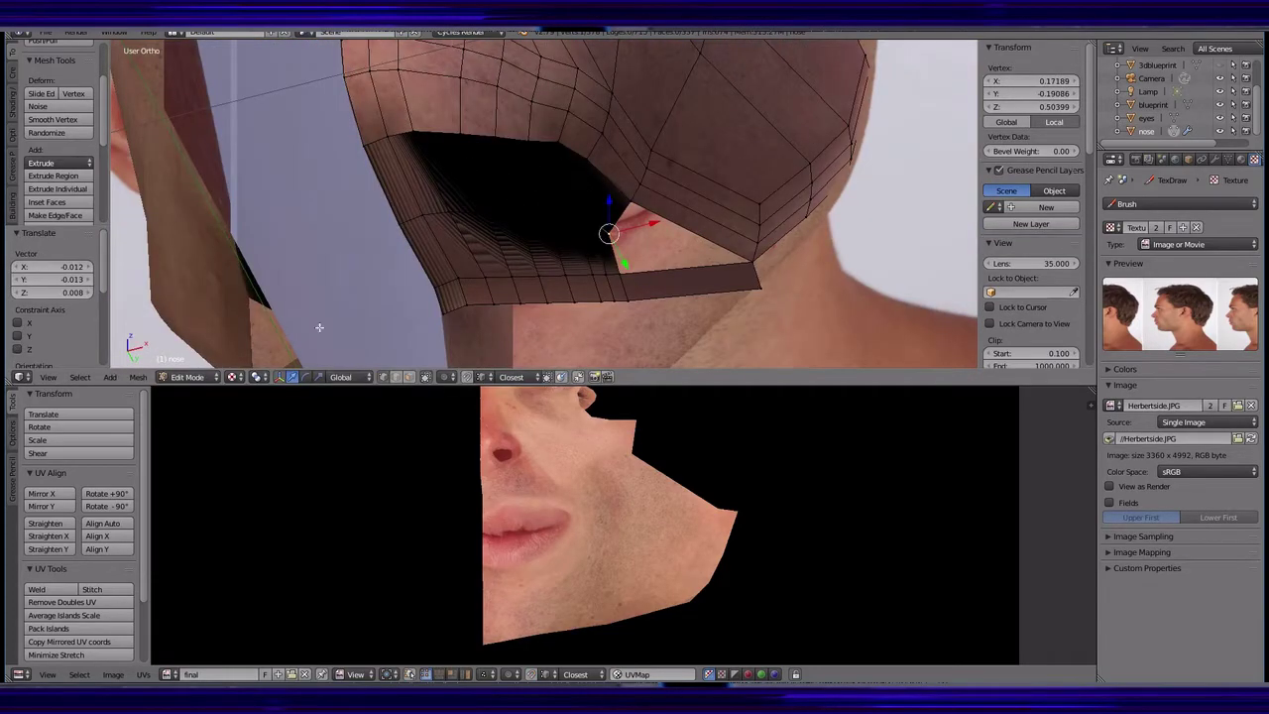
{"action": "right_click", "coordinate": [630, 199], "text": "shift"}
{"action": "key", "text": "f"}
{"action": "key", "text": "a"}
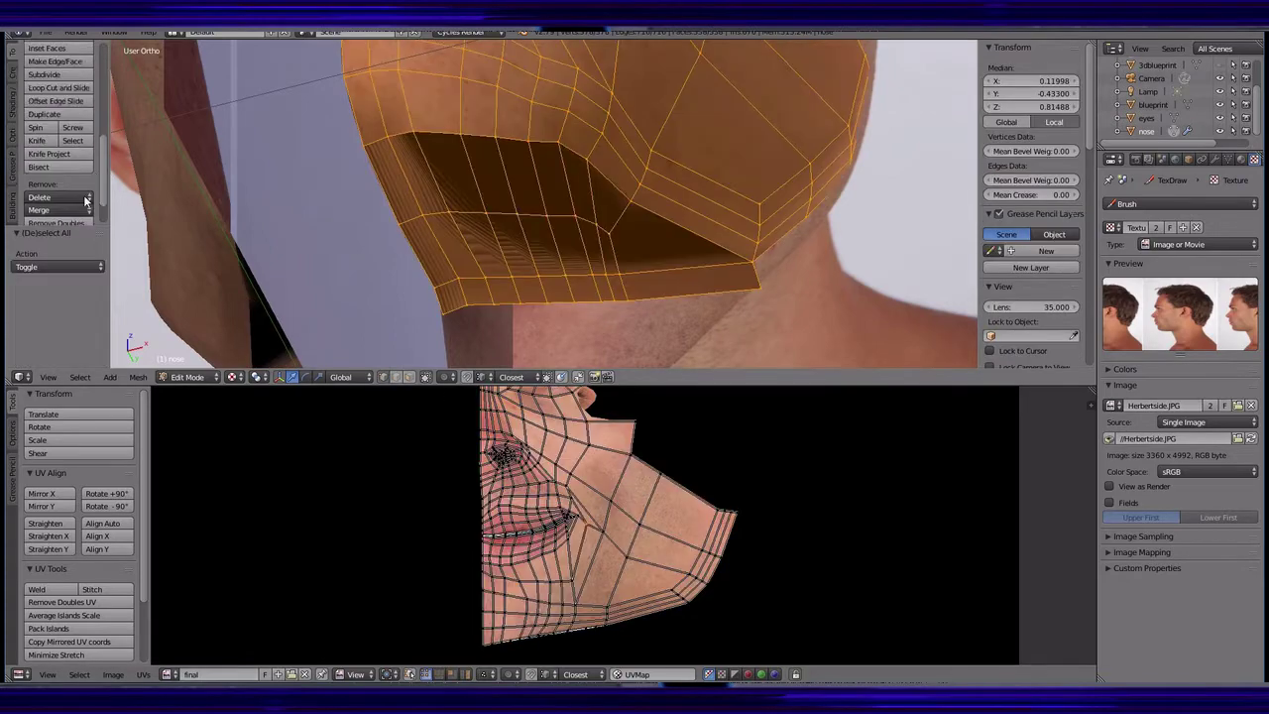
{"action": "left_click", "coordinate": [56, 185]}
{"action": "mouse_move", "coordinate": [447, 297]}
{"action": "middle_mouse_down"}
{"action": "mouse_move", "coordinate": [609, 240]}
{"action": "mouse_move", "coordinate": [589, 168]}
{"action": "middle_mouse_up"}
{"action": "right_click", "coordinate": [609, 240]}
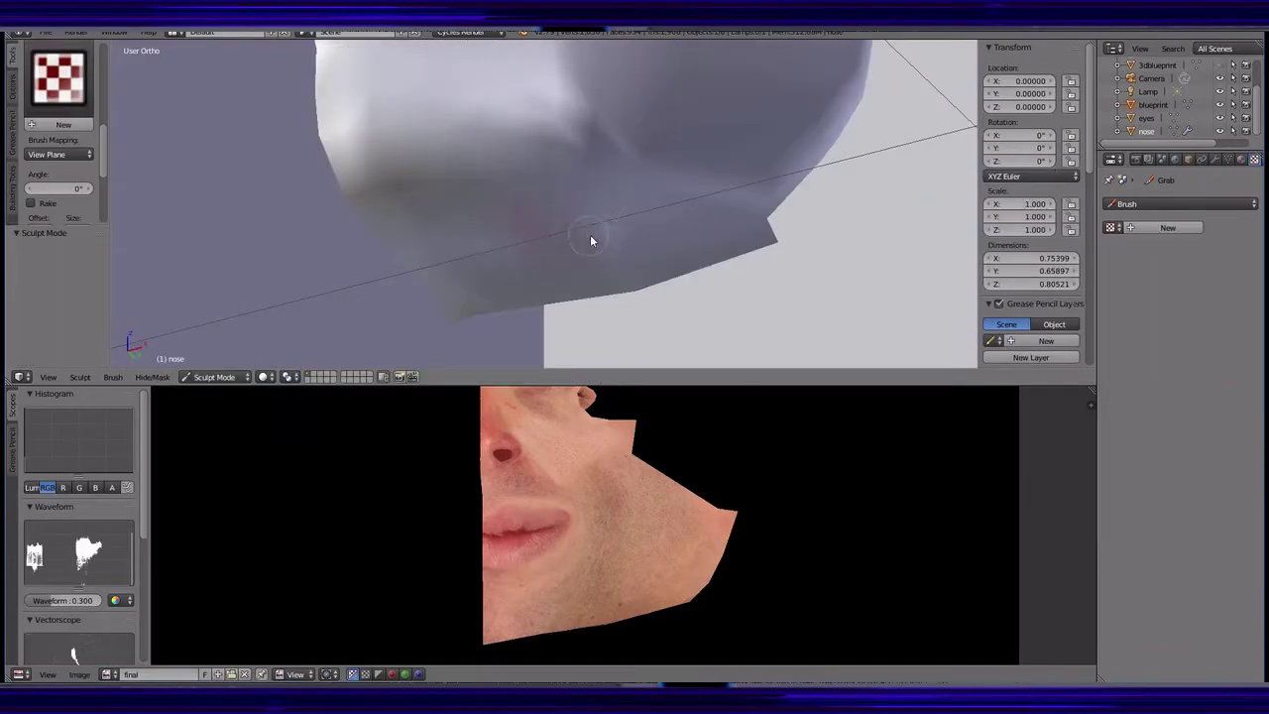
{"action": "middle_click_drag", "start_coordinate": [591, 240], "coordinate": [477, 260]}
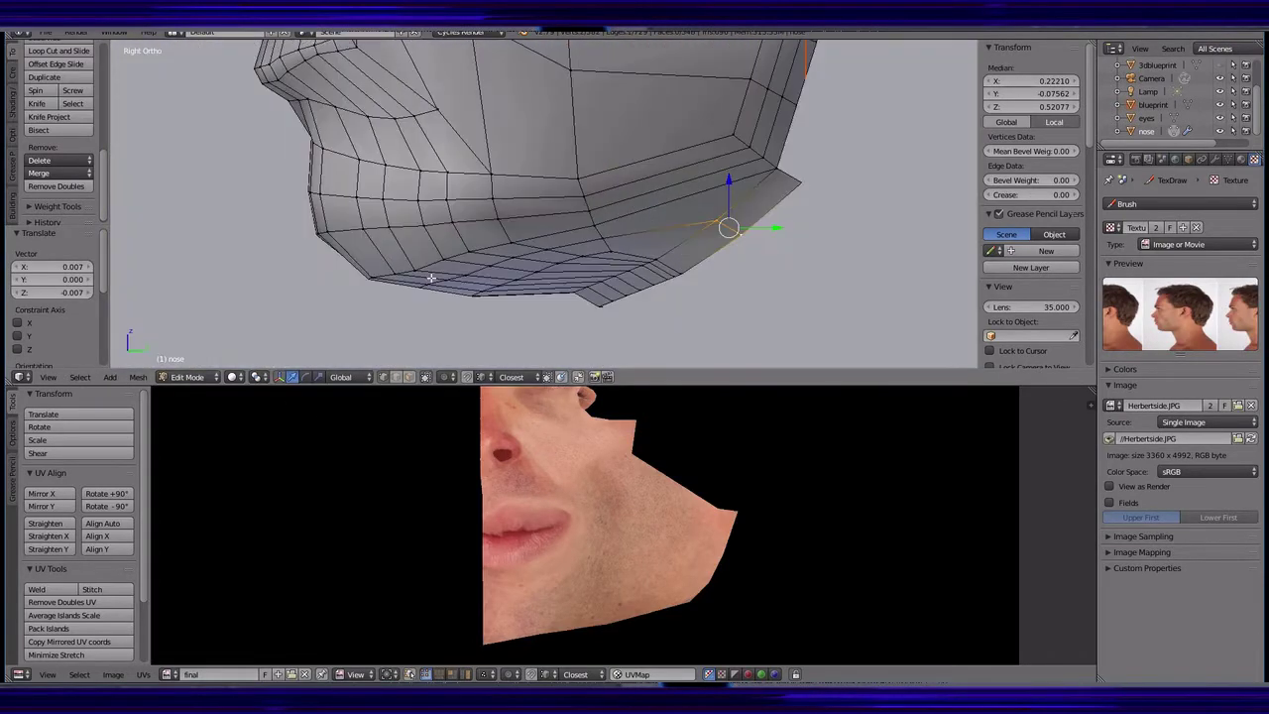
{"action": "right_click", "coordinate": [699, 204], "text": "ctrl"}
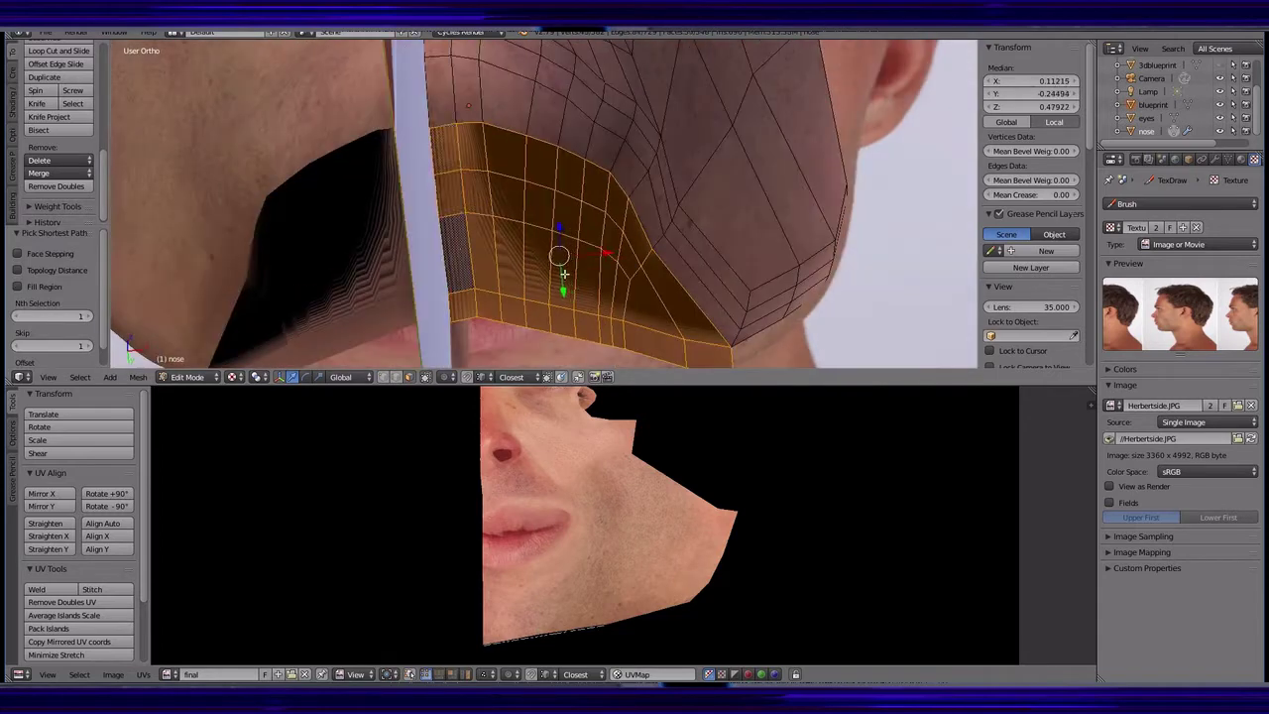
- Project the under-jaw strip's UVs from the bottom view and move the linked island below the face UVs
{"action": "key", "text": "u"}
{"action": "left_click", "coordinate": [521, 246]}
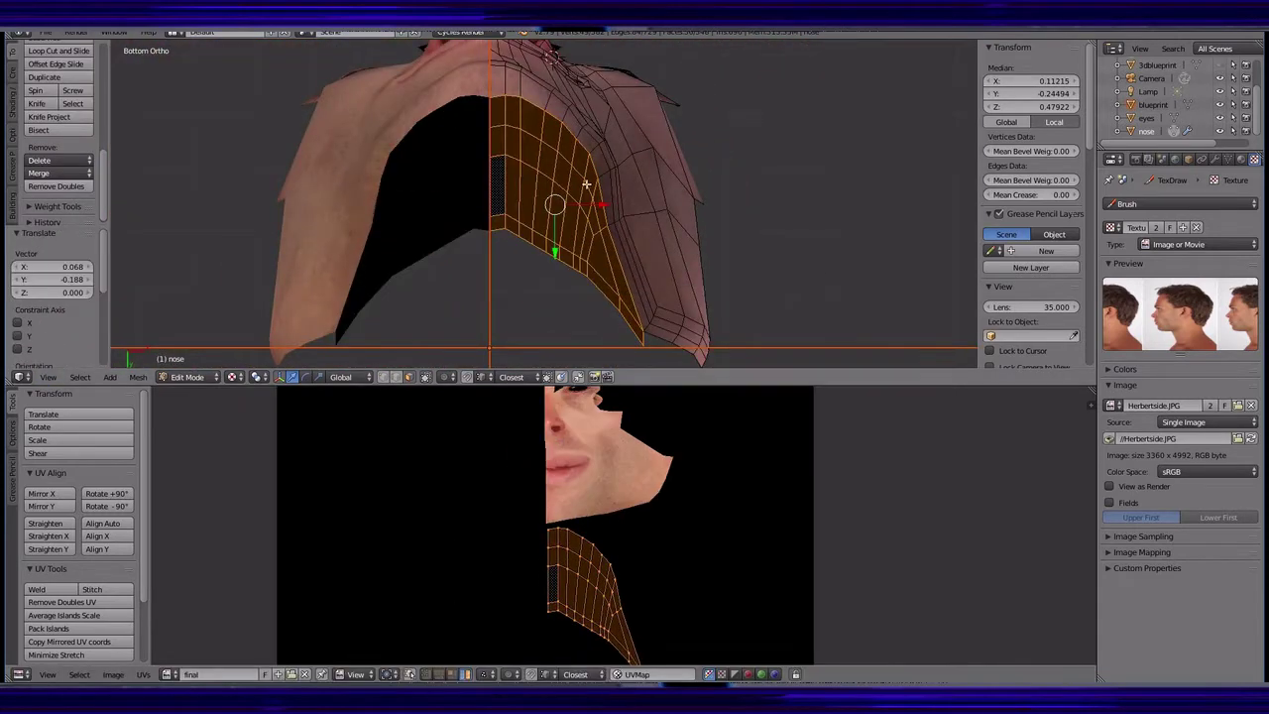
{"action": "key", "text": "l"}
{"action": "key", "text": "g"}
{"action": "left_click", "coordinate": [527, 557]}
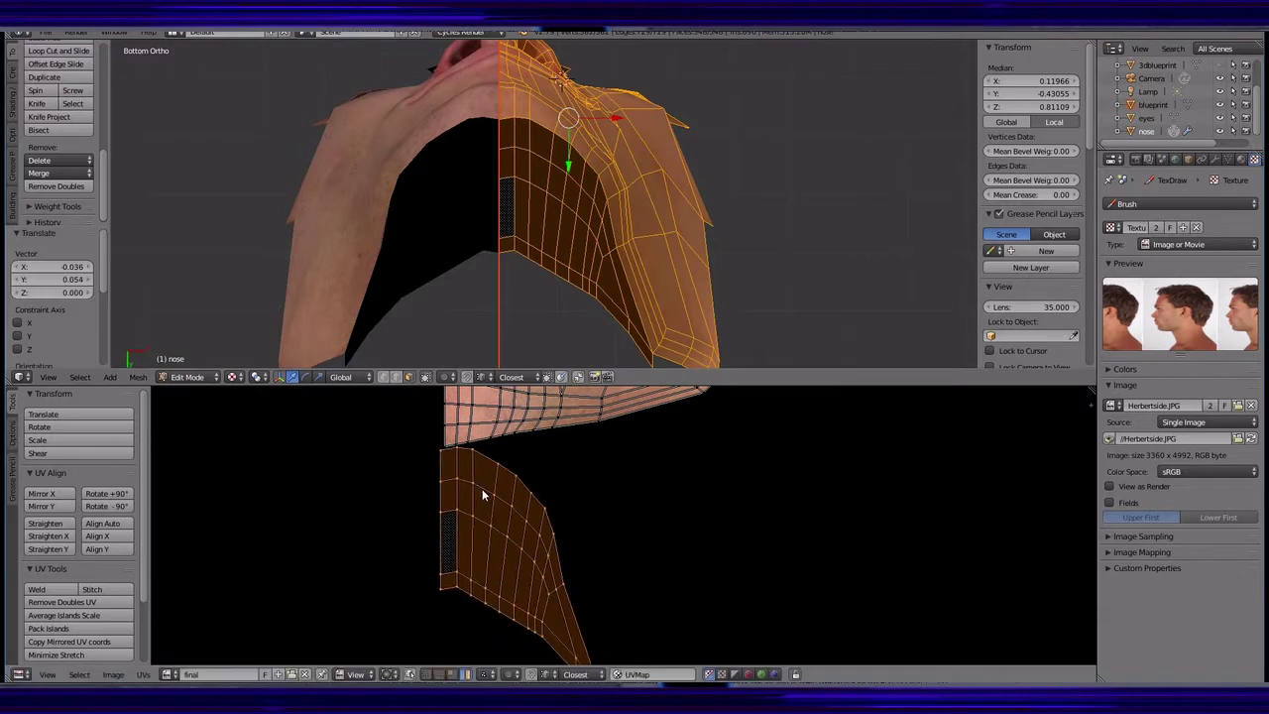
{"action": "middle_click_drag", "start_coordinate": [482, 482], "coordinate": [344, 408]}
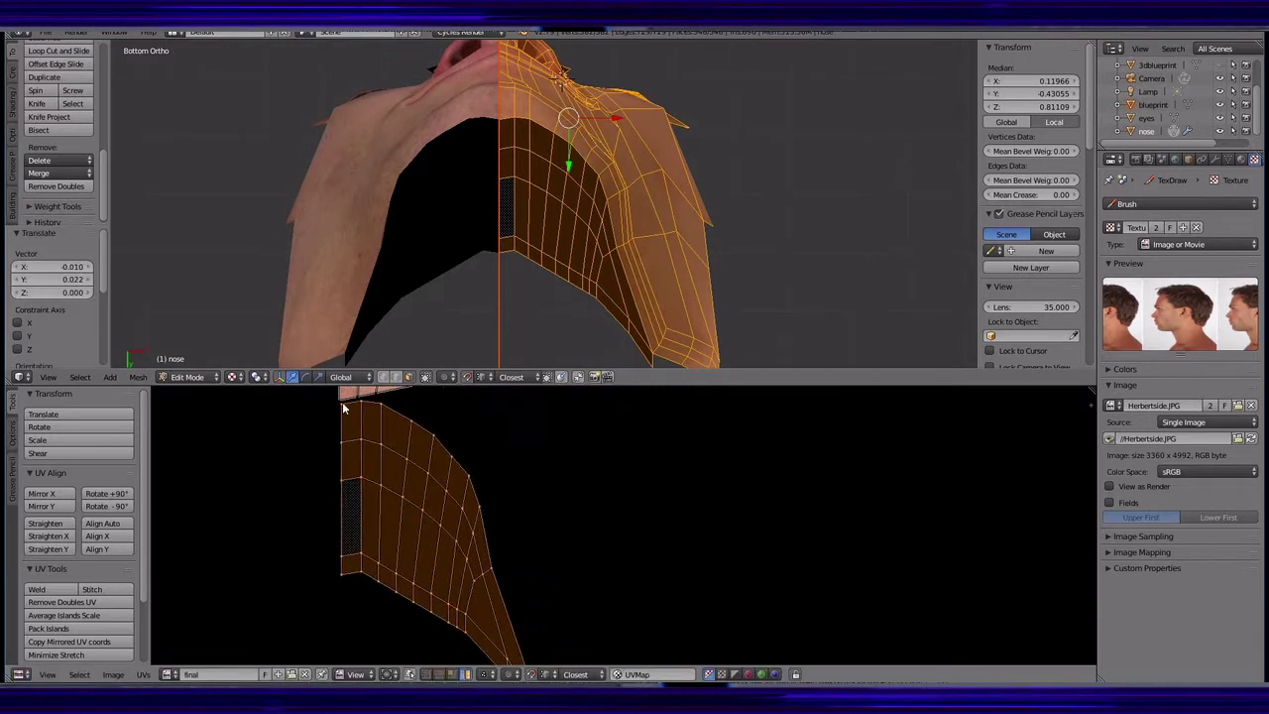
{"action": "left_click", "coordinate": [55, 187]}
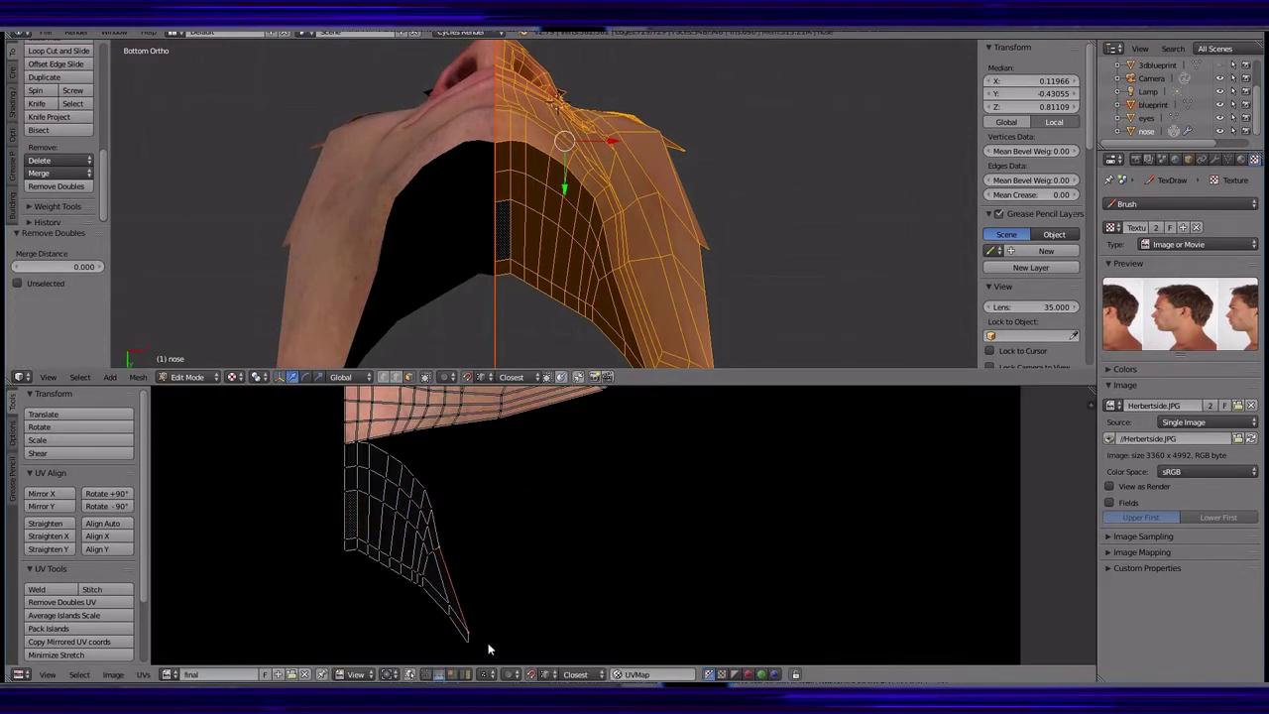
{"action": "left_click", "coordinate": [474, 610]}
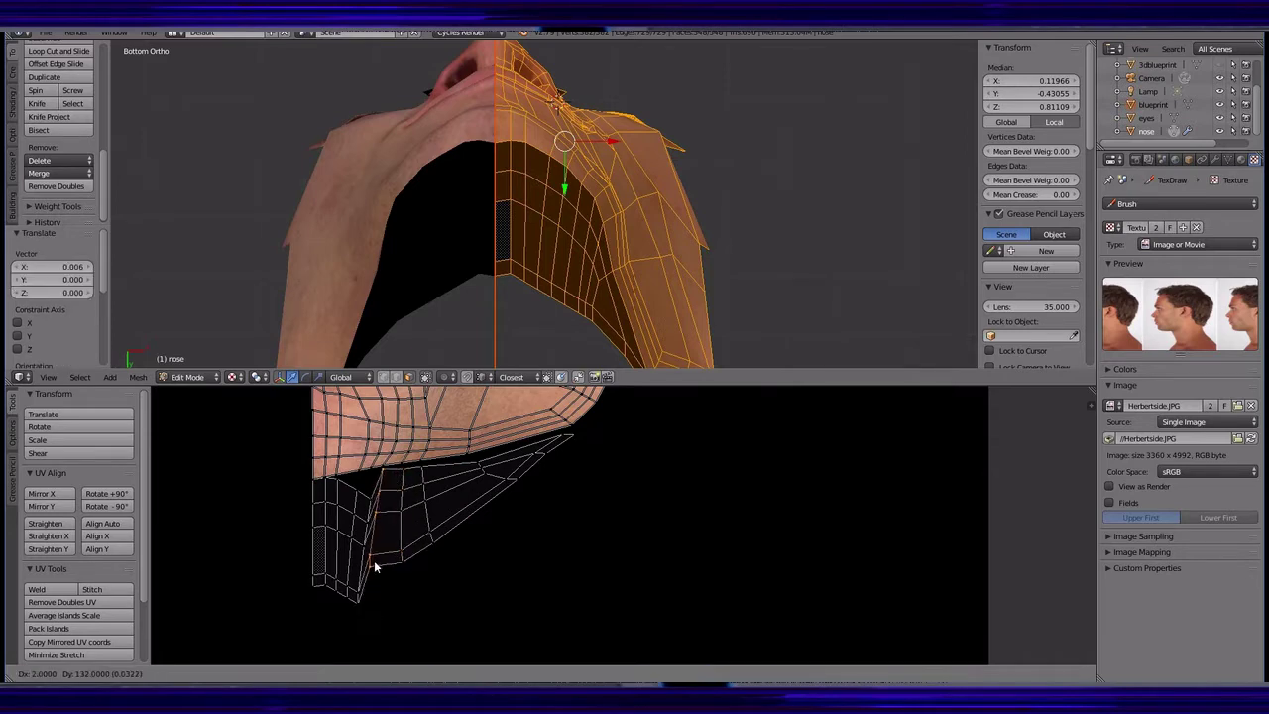
- Rotate the UV island slightly and reposition it under the chin, undoing the last tweak
{"action": "scroll", "coordinate": [371, 519], "scroll_direction": "up", "scroll_amount": 2}
{"action": "key", "text": "r"}
{"action": "left_click", "coordinate": [366, 483]}
{"action": "key", "text": "g"}
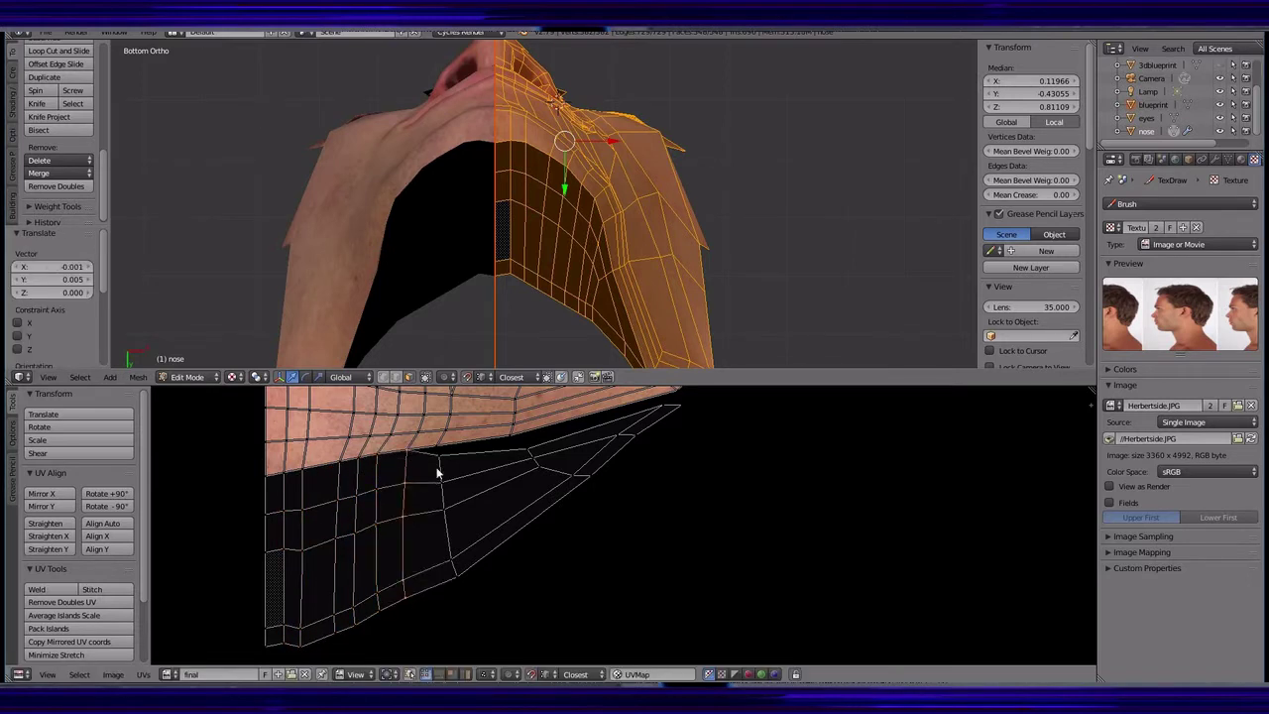
{"action": "left_click", "coordinate": [509, 440]}
{"action": "scroll", "coordinate": [616, 474], "scroll_direction": "up", "scroll_amount": 1}
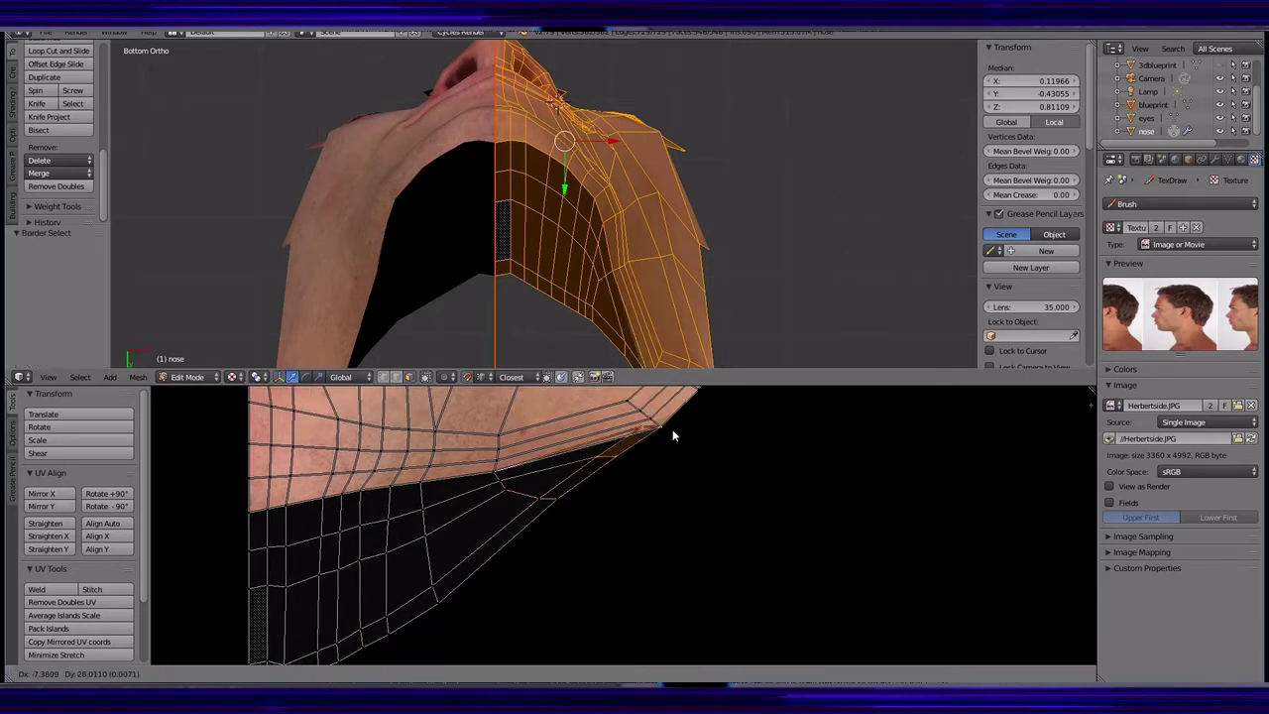
{"action": "scroll", "coordinate": [468, 632], "scroll_direction": "down", "scroll_amount": 2}
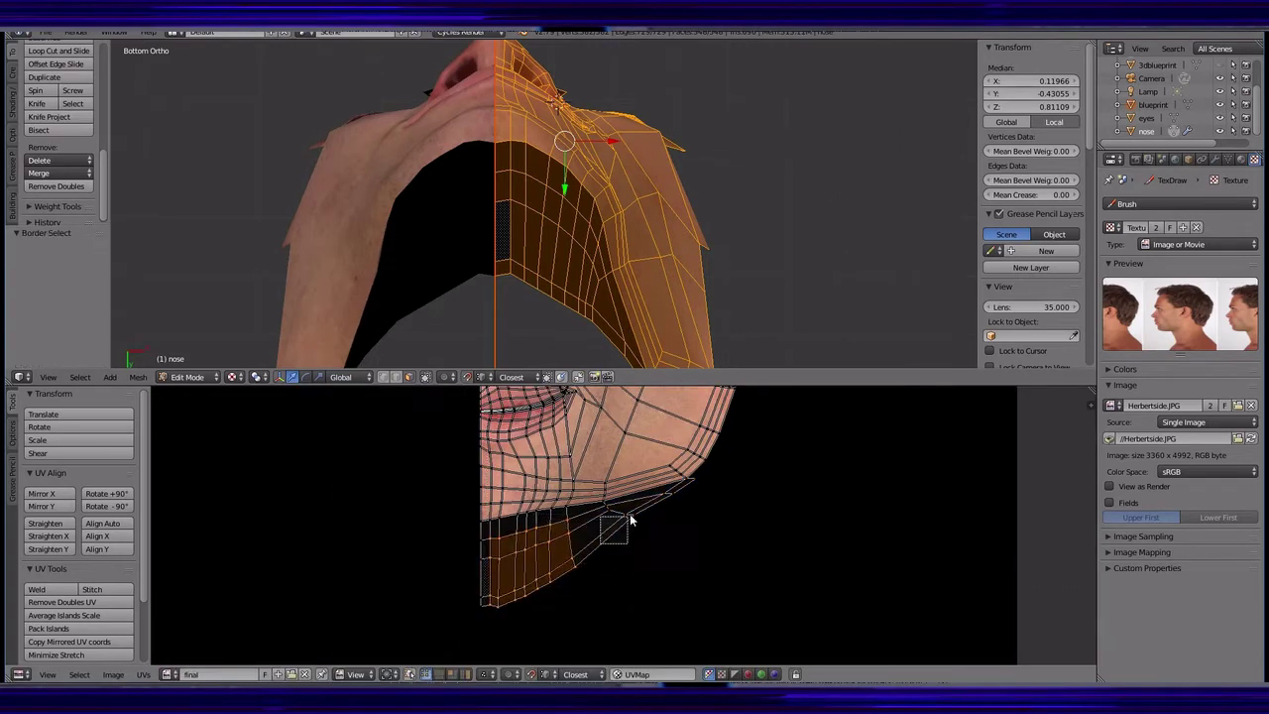
{"action": "scroll", "coordinate": [520, 542], "scroll_direction": "up", "scroll_amount": 2}
{"action": "key", "text": "ctrl+z"}
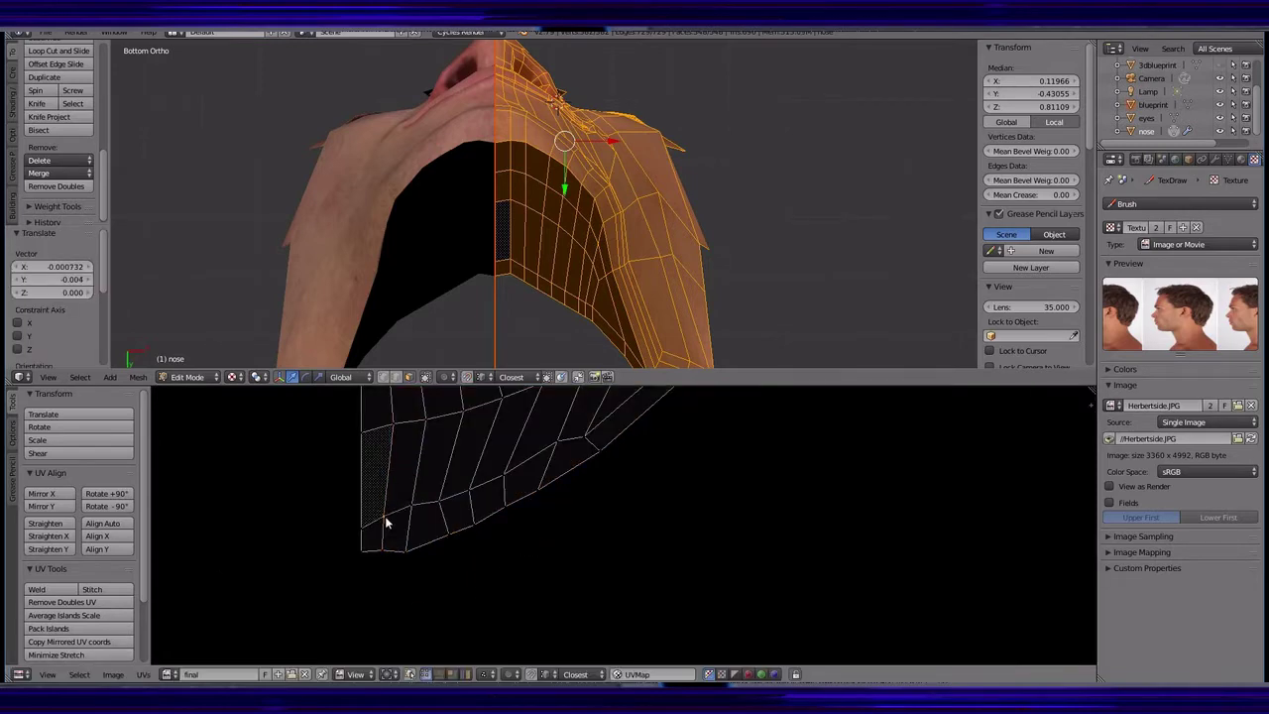
- Paint the face photo onto the lower jaw faces through a resized stencil, picking the clone brush
{"action": "left_click", "coordinate": [60, 149]}
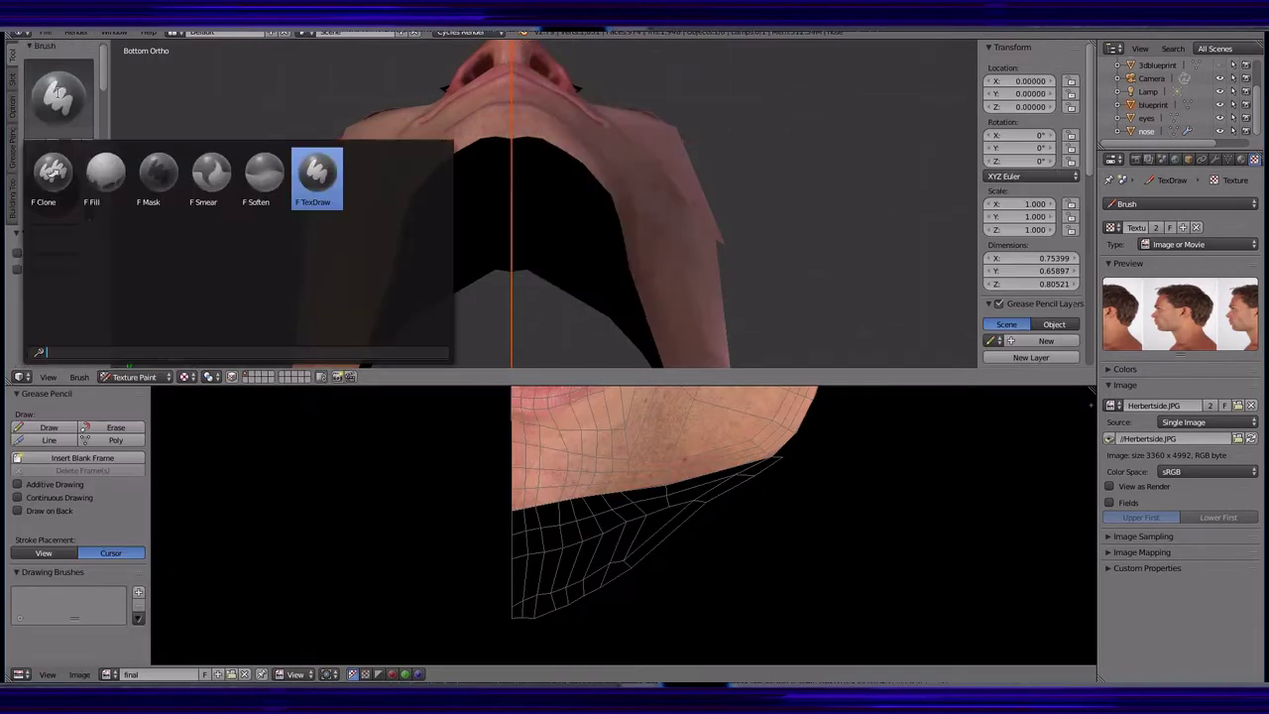
{"action": "left_click", "coordinate": [317, 184]}
{"action": "right_click_drag", "start_coordinate": [601, 207], "coordinate": [635, 228], "text": "shift"}
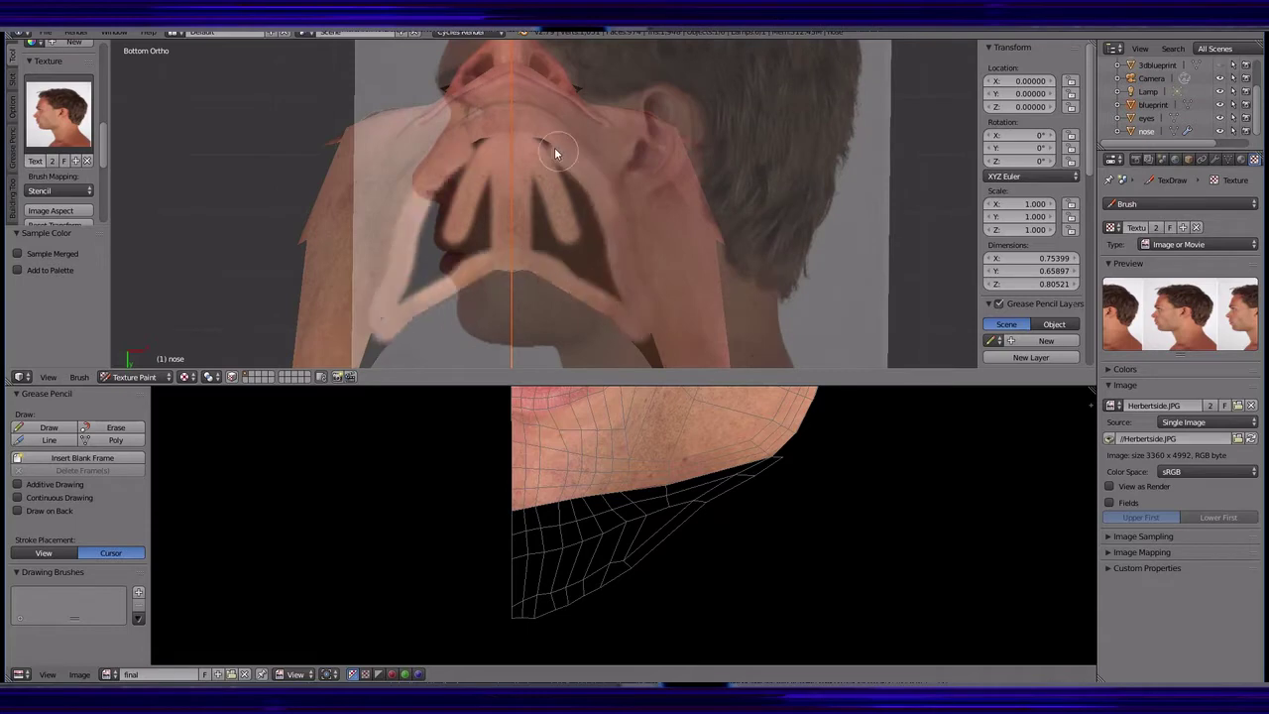
{"action": "left_click", "coordinate": [595, 271]}
{"action": "mouse_move", "coordinate": [595, 271]}
{"action": "middle_mouse_down"}
{"action": "mouse_move", "coordinate": [543, 313]}
{"action": "mouse_move", "coordinate": [608, 292]}
{"action": "mouse_move", "coordinate": [524, 283]}
{"action": "mouse_move", "coordinate": [626, 283]}
{"action": "mouse_move", "coordinate": [647, 235]}
{"action": "middle_mouse_up"}
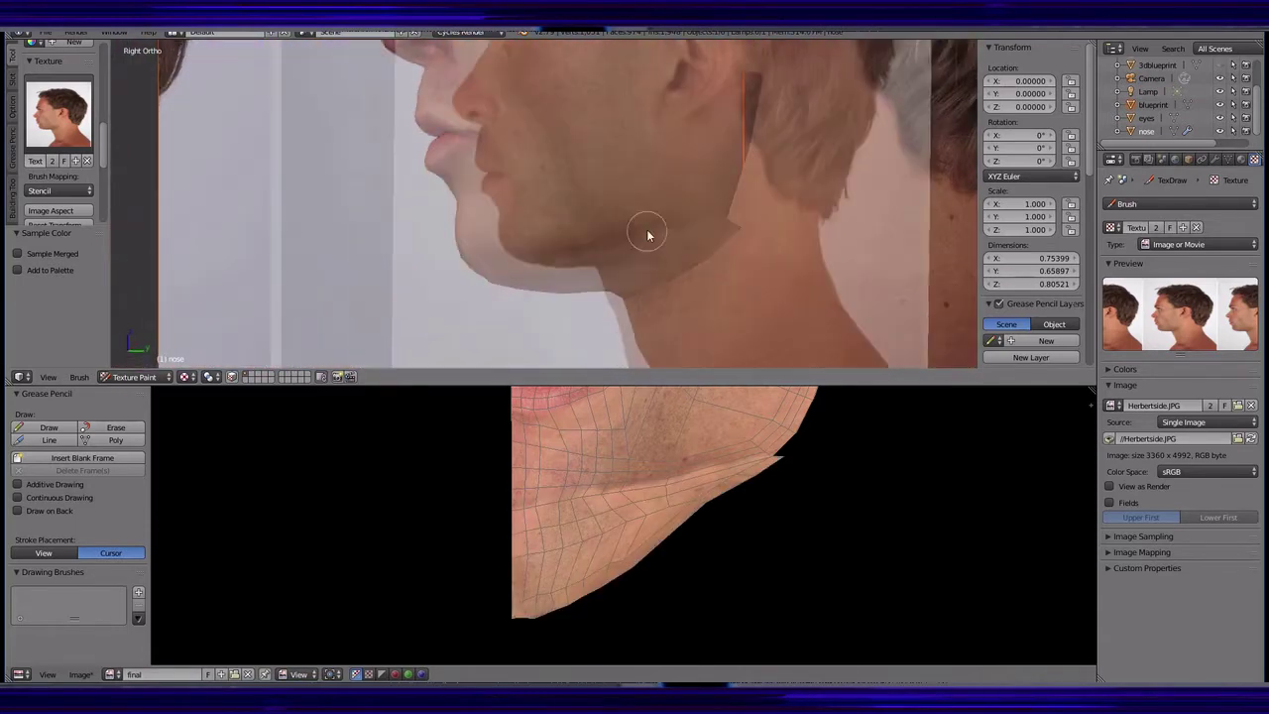
{"action": "mouse_move", "coordinate": [647, 235]}
{"action": "right_mouse_down", "text": "shift"}
{"action": "mouse_move", "coordinate": [700, 309]}
{"action": "mouse_move", "coordinate": [713, 220]}
{"action": "right_mouse_up", "text": "shift"}
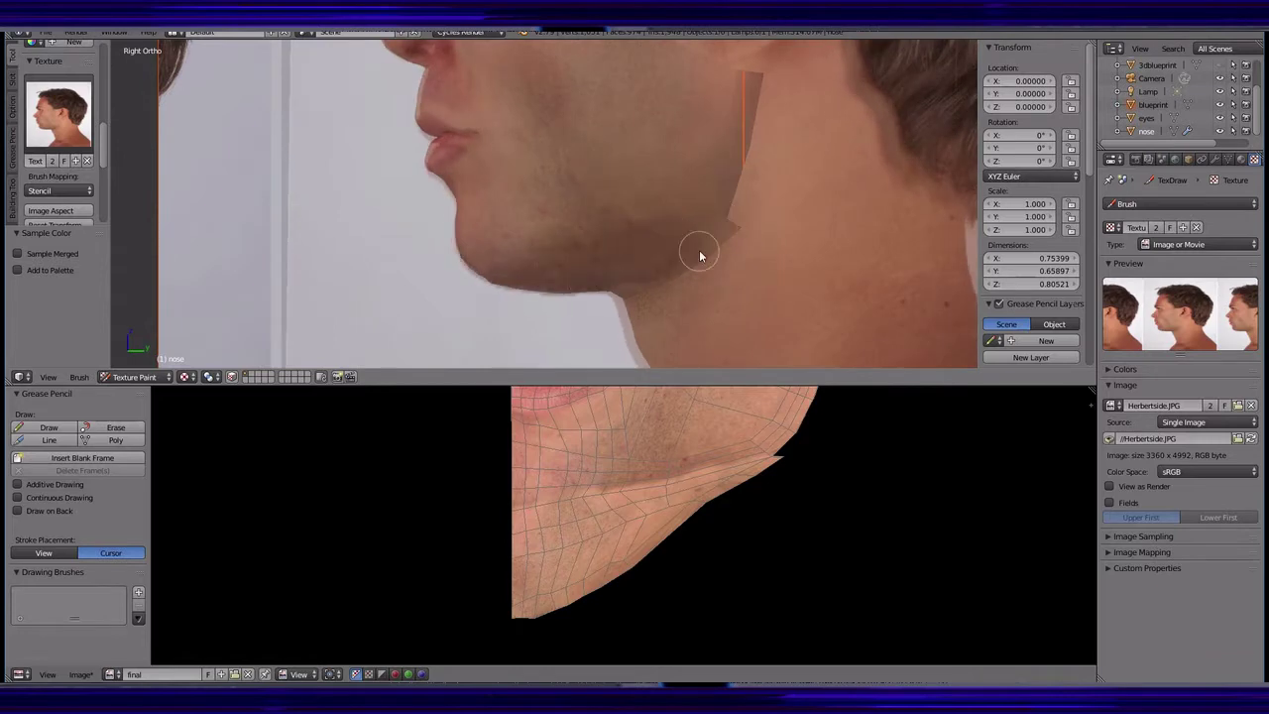
{"action": "left_click", "coordinate": [699, 257]}
{"action": "left_click", "coordinate": [50, 148]}
- Orbit around the head and settle into the Right Ortho side view
{"action": "mouse_move", "coordinate": [524, 204]}
{"action": "middle_mouse_down"}
{"action": "mouse_move", "coordinate": [576, 274]}
{"action": "mouse_move", "coordinate": [297, 218]}
{"action": "middle_mouse_up"}
{"action": "scroll", "coordinate": [101, 178], "scroll_direction": "down", "scroll_amount": 1}
{"action": "middle_click_drag", "start_coordinate": [603, 156], "coordinate": [515, 132]}
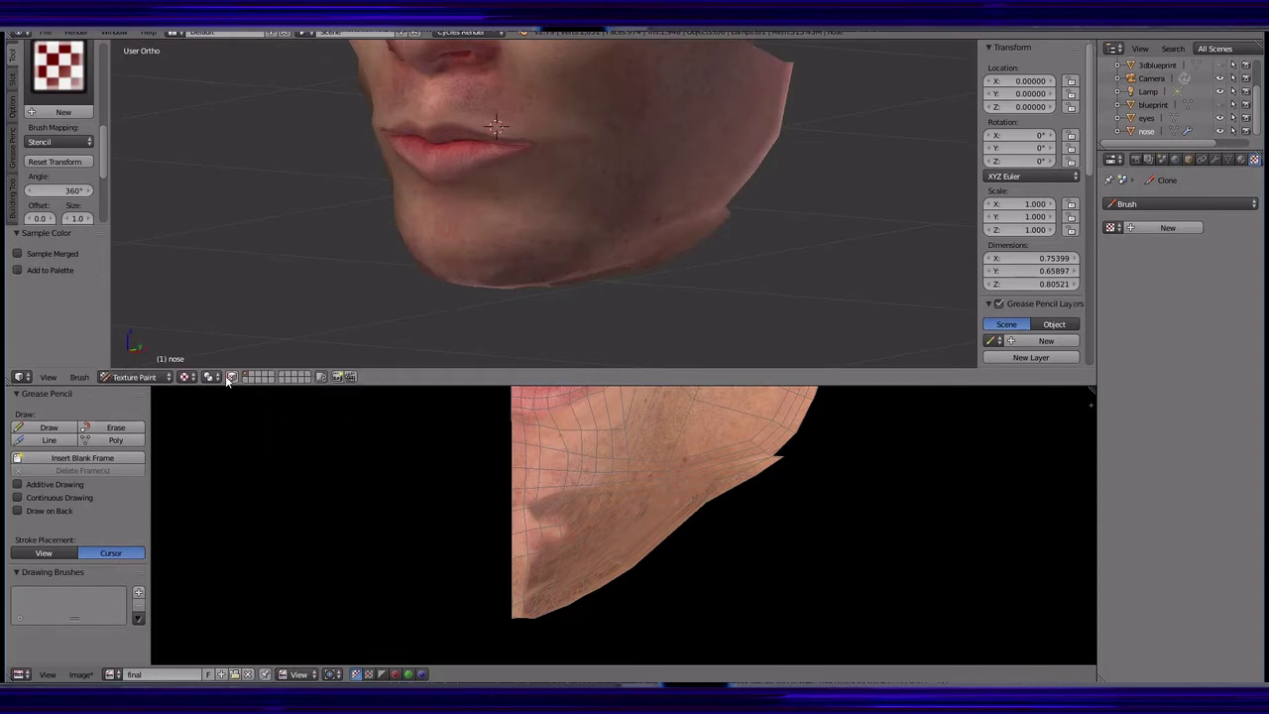
{"action": "scroll", "coordinate": [100, 211], "scroll_direction": "down", "scroll_amount": 3}
{"action": "middle_click_drag", "start_coordinate": [536, 248], "coordinate": [569, 178]}
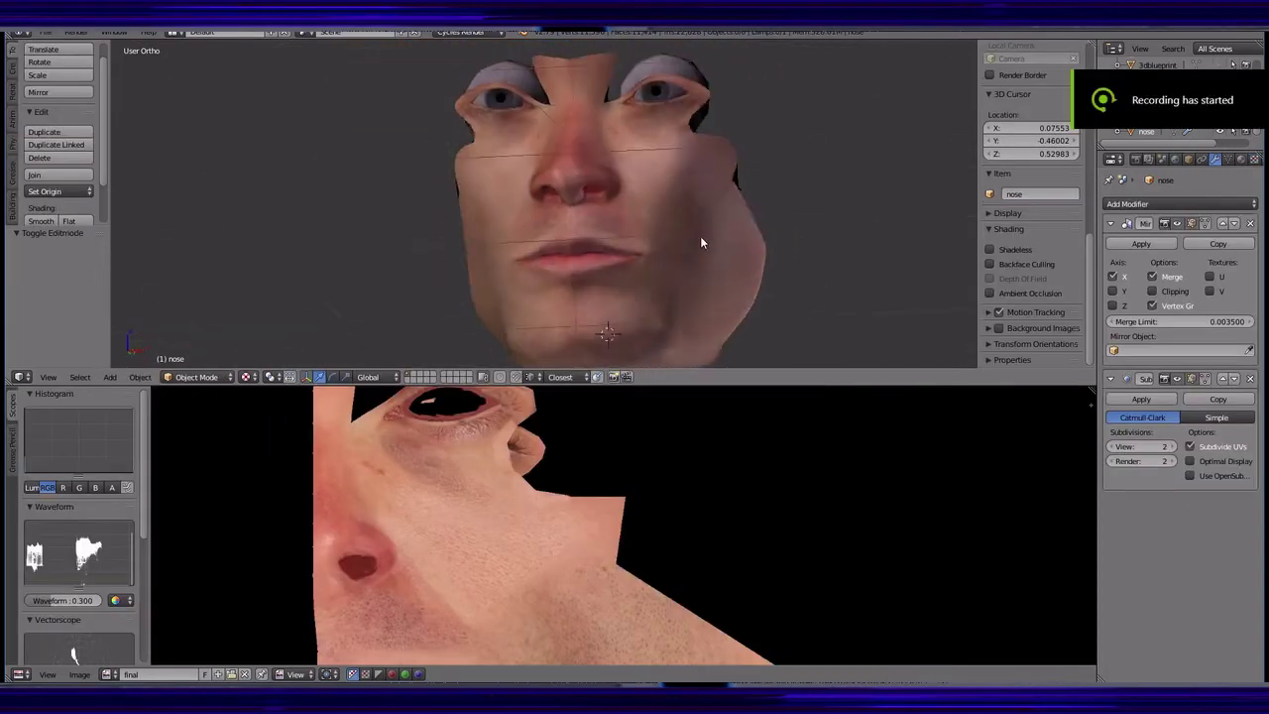
{"action": "middle_click_drag", "start_coordinate": [700, 236], "coordinate": [634, 228]}
{"action": "key", "text": "KP_3"}
- Hide part of the mesh, loop cut across the nose and delete the selected nose faces
{"action": "key", "text": "Tab"}
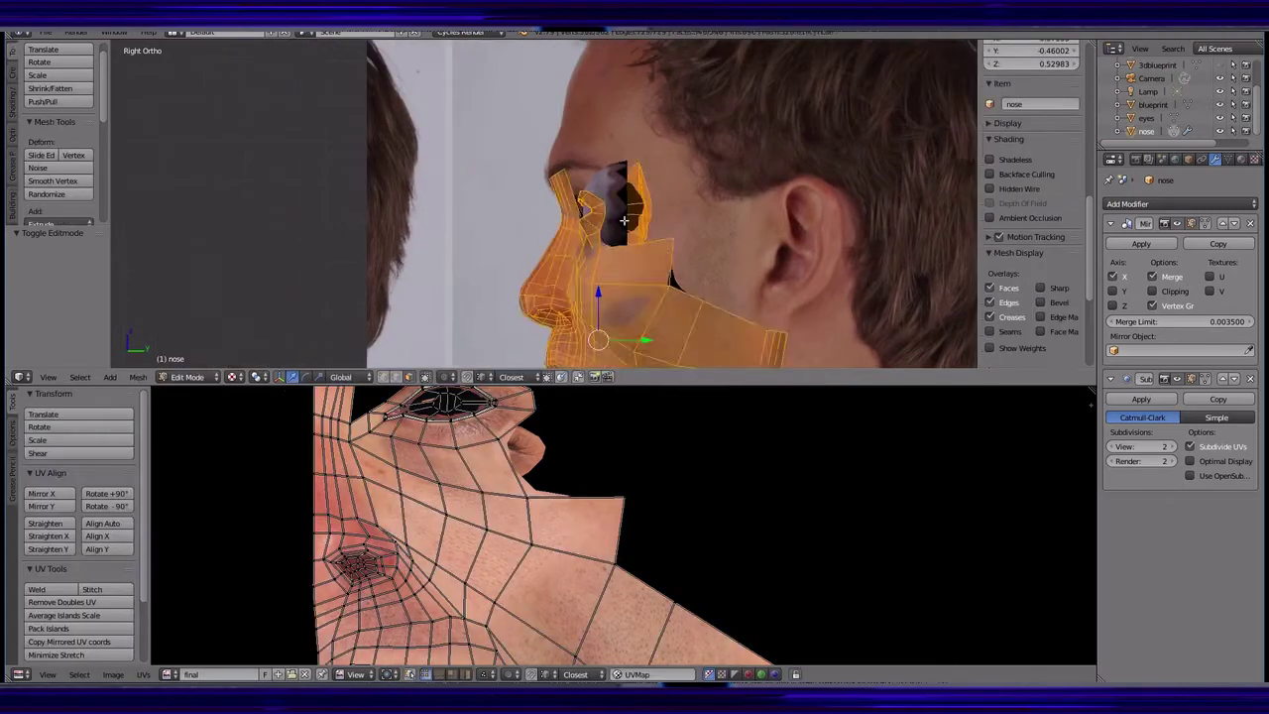
{"action": "scroll", "coordinate": [624, 219], "scroll_direction": "up", "scroll_amount": 3}
{"action": "mouse_move", "coordinate": [661, 276]}
{"action": "middle_mouse_down"}
{"action": "mouse_move", "coordinate": [595, 268]}
{"action": "mouse_move", "coordinate": [406, 361]}
{"action": "mouse_move", "coordinate": [595, 198]}
{"action": "middle_mouse_up"}
{"action": "key", "text": "h"}
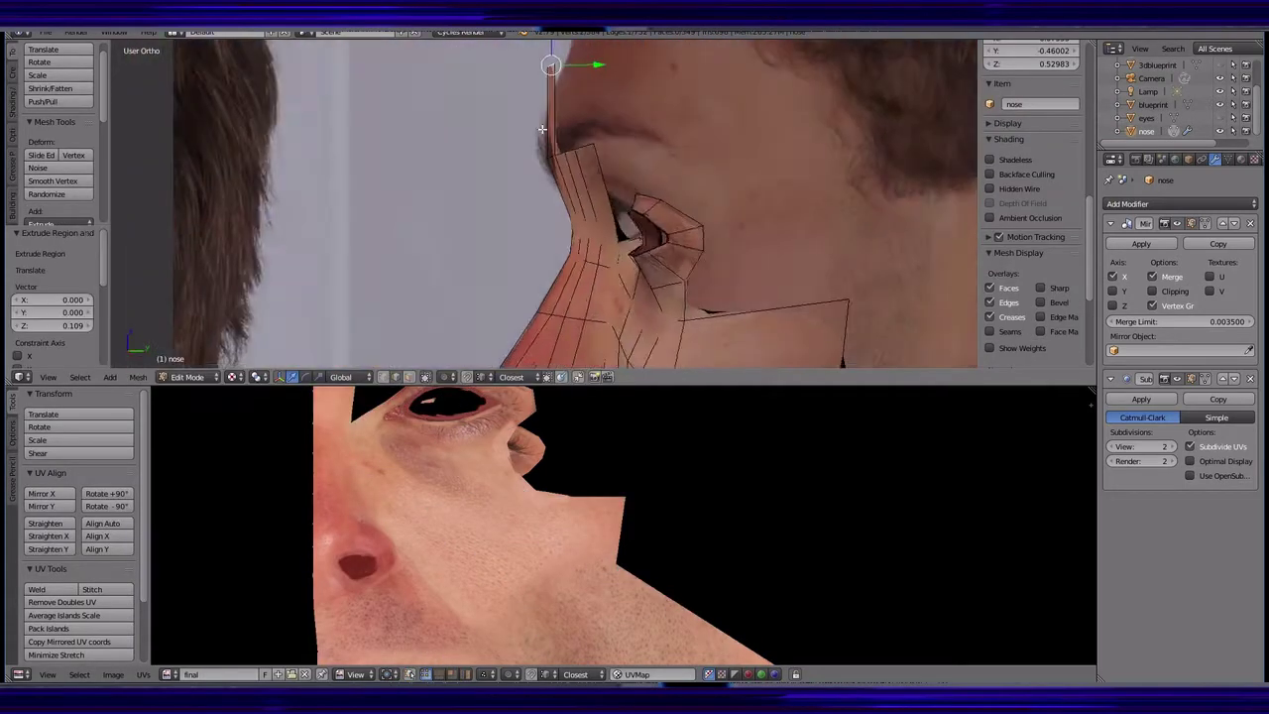
{"action": "right_click_drag", "start_coordinate": [599, 129], "coordinate": [644, 218]}
{"action": "middle_click_drag", "start_coordinate": [644, 218], "coordinate": [585, 248]}
{"action": "key", "text": "ctrl+r"}
{"action": "left_click", "coordinate": [576, 259]}
{"action": "right_click", "coordinate": [576, 259]}
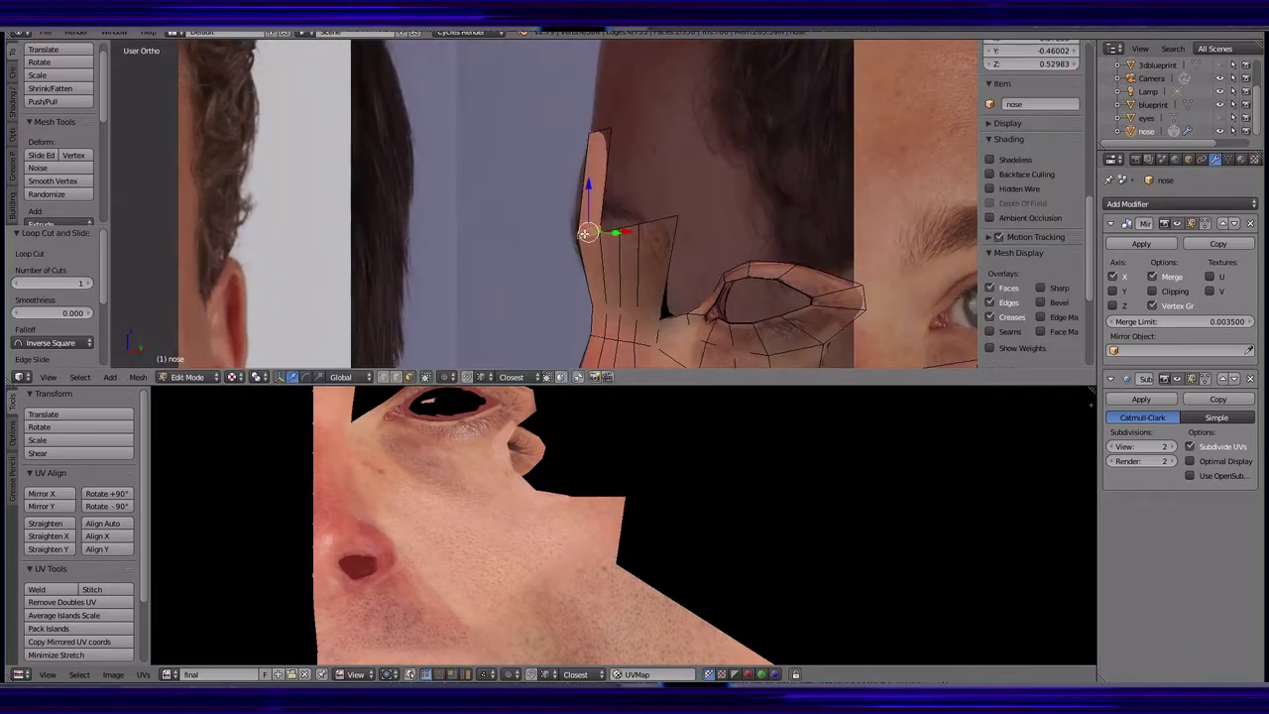
{"action": "key", "text": "x"}
{"action": "left_click", "coordinate": [586, 232]}
- From the right side view, reposition vertices up beside the brow
{"action": "key", "text": "KP_3"}
{"action": "key", "text": "g"}
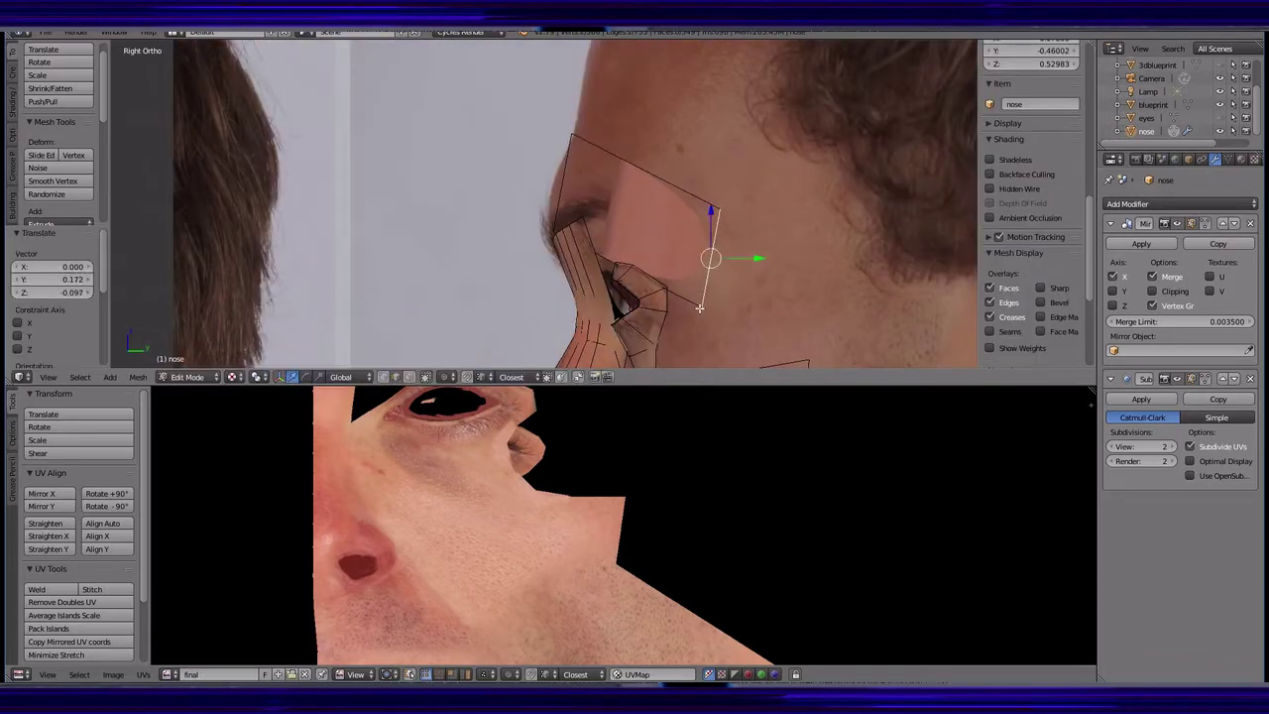
{"action": "left_click", "coordinate": [750, 248]}
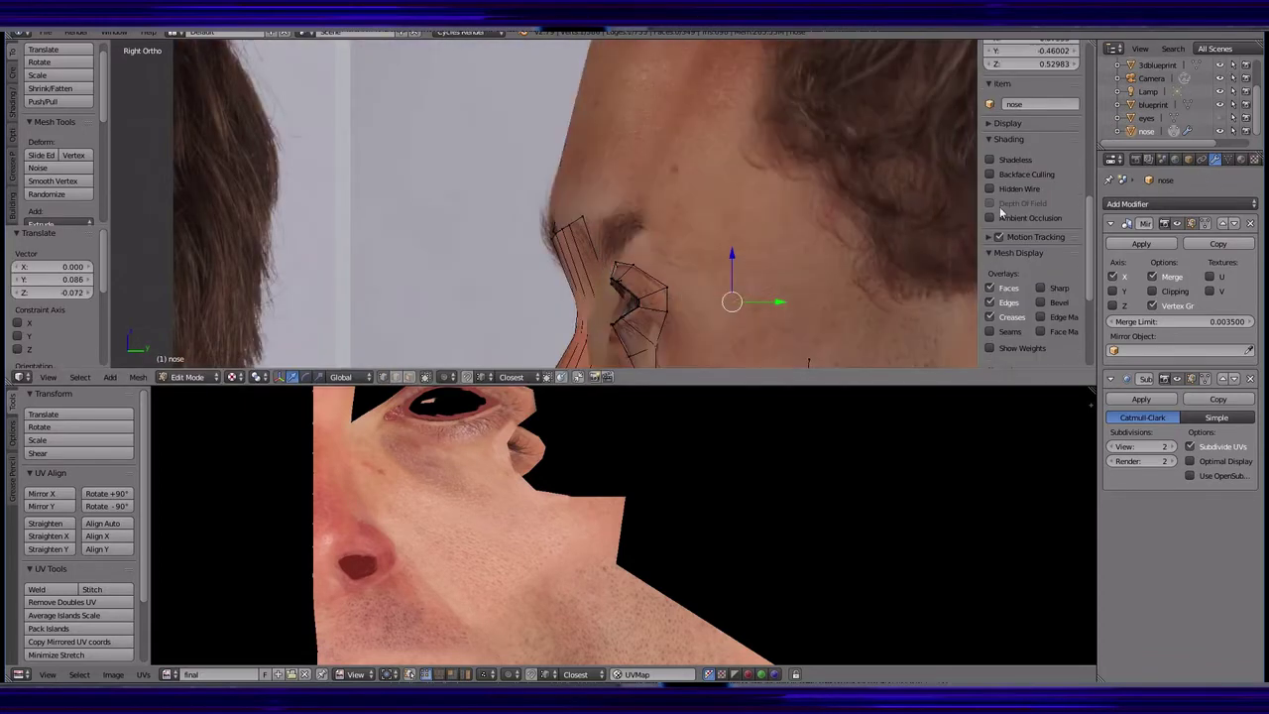
{"action": "key", "text": "g"}
{"action": "left_click", "coordinate": [718, 309]}
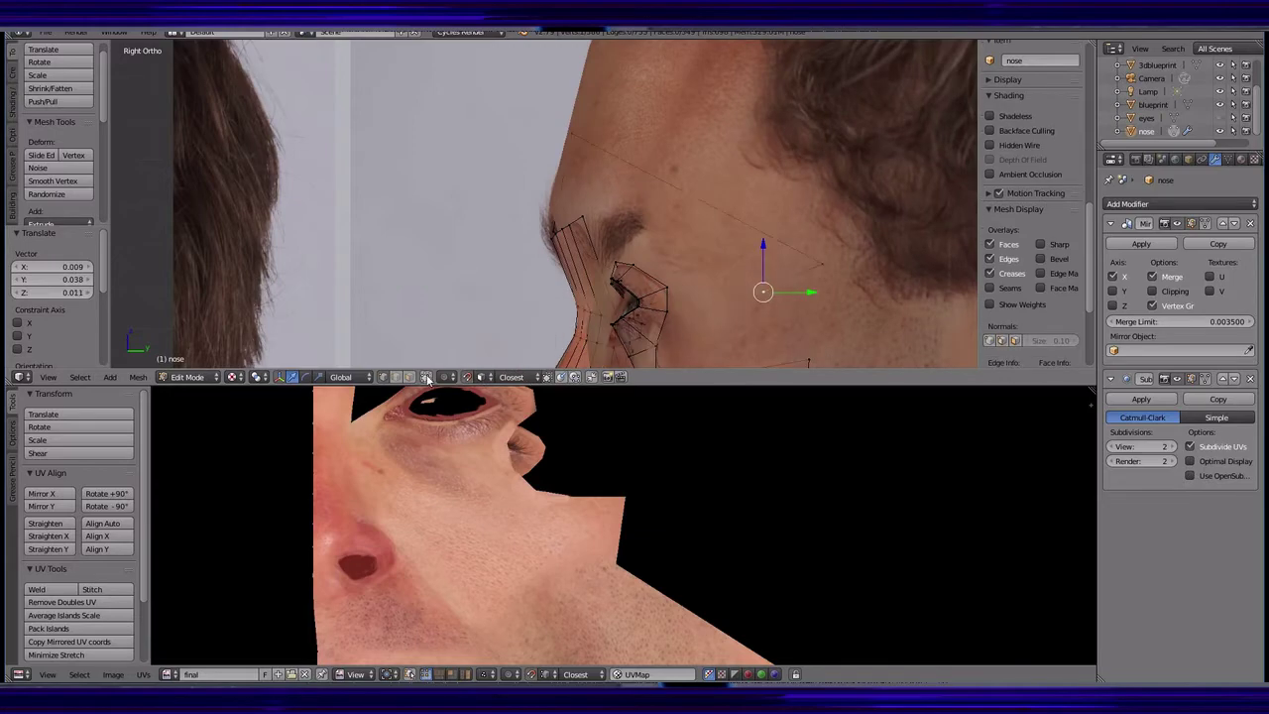
{"action": "middle_click_drag", "start_coordinate": [691, 320], "coordinate": [933, 316]}
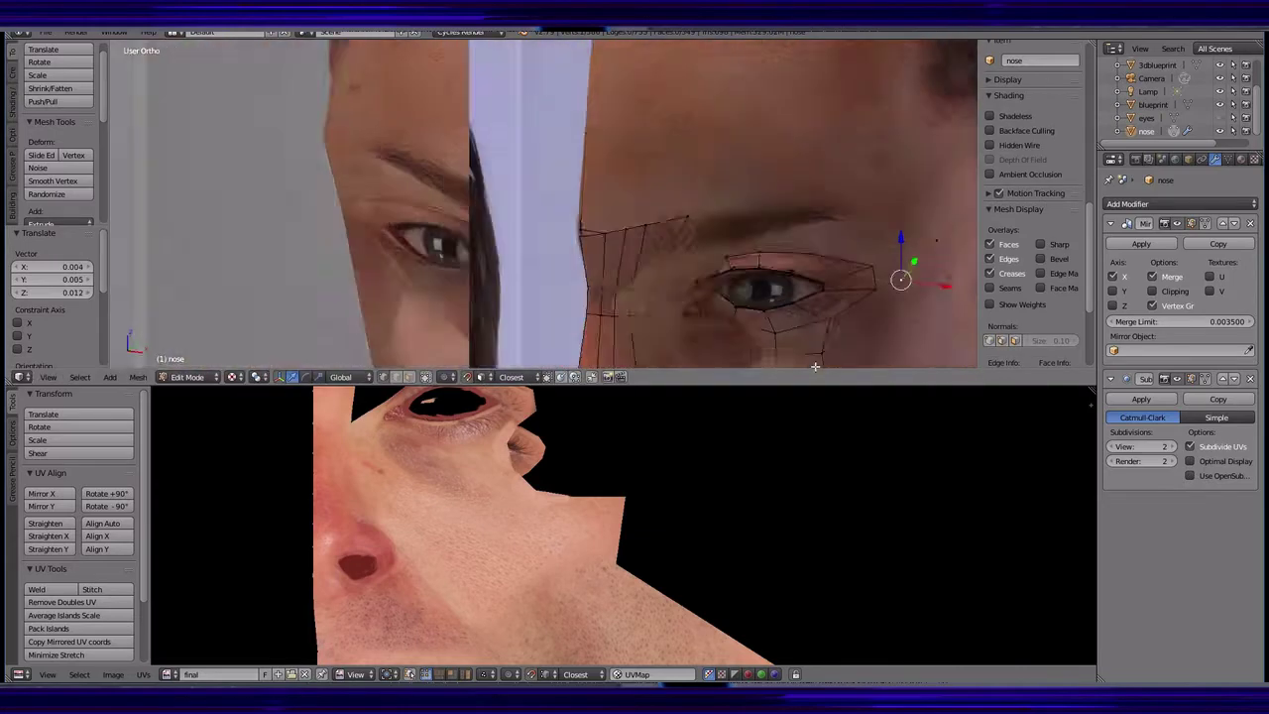
{"action": "key", "text": "g"}
{"action": "left_click", "coordinate": [733, 258]}
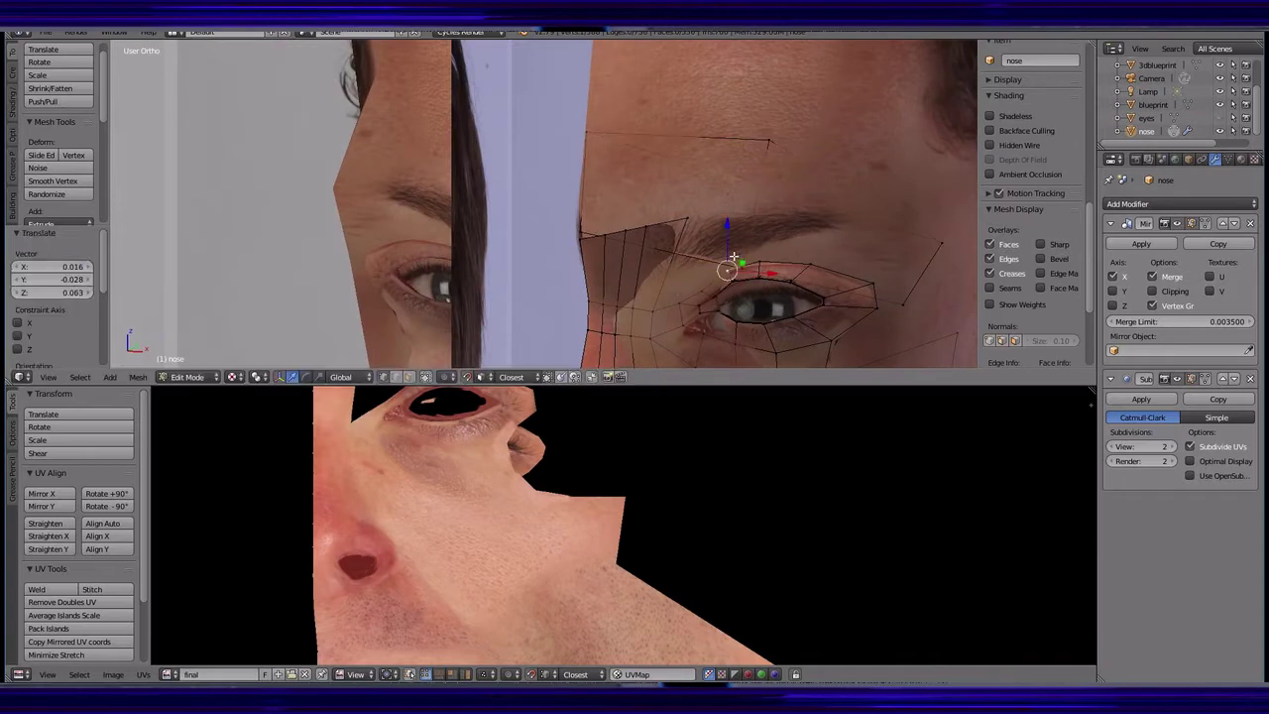
- Pull brow-edge vertices out toward the temple, then select the brow face strip from the front
{"action": "left_click", "coordinate": [761, 198]}
{"action": "middle_click_drag", "start_coordinate": [761, 198], "coordinate": [763, 204]}
{"action": "key", "text": "g"}
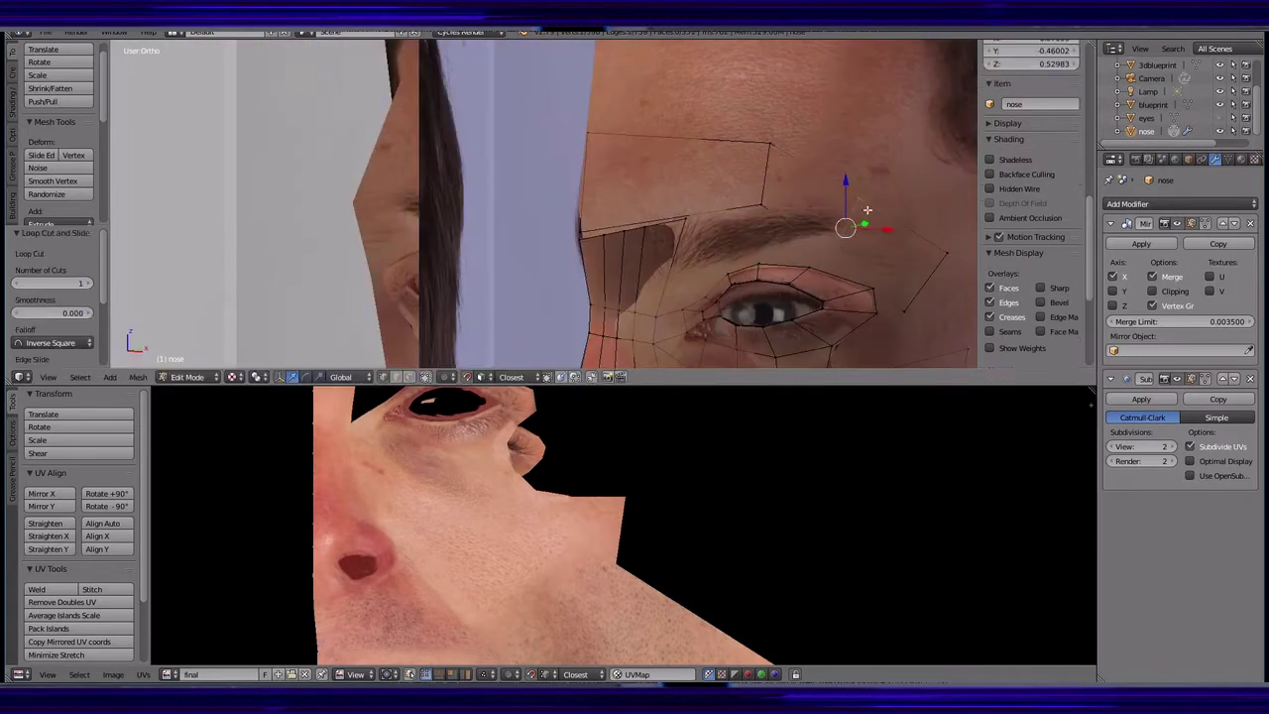
{"action": "left_click", "coordinate": [832, 258]}
{"action": "key", "text": "KP_3"}
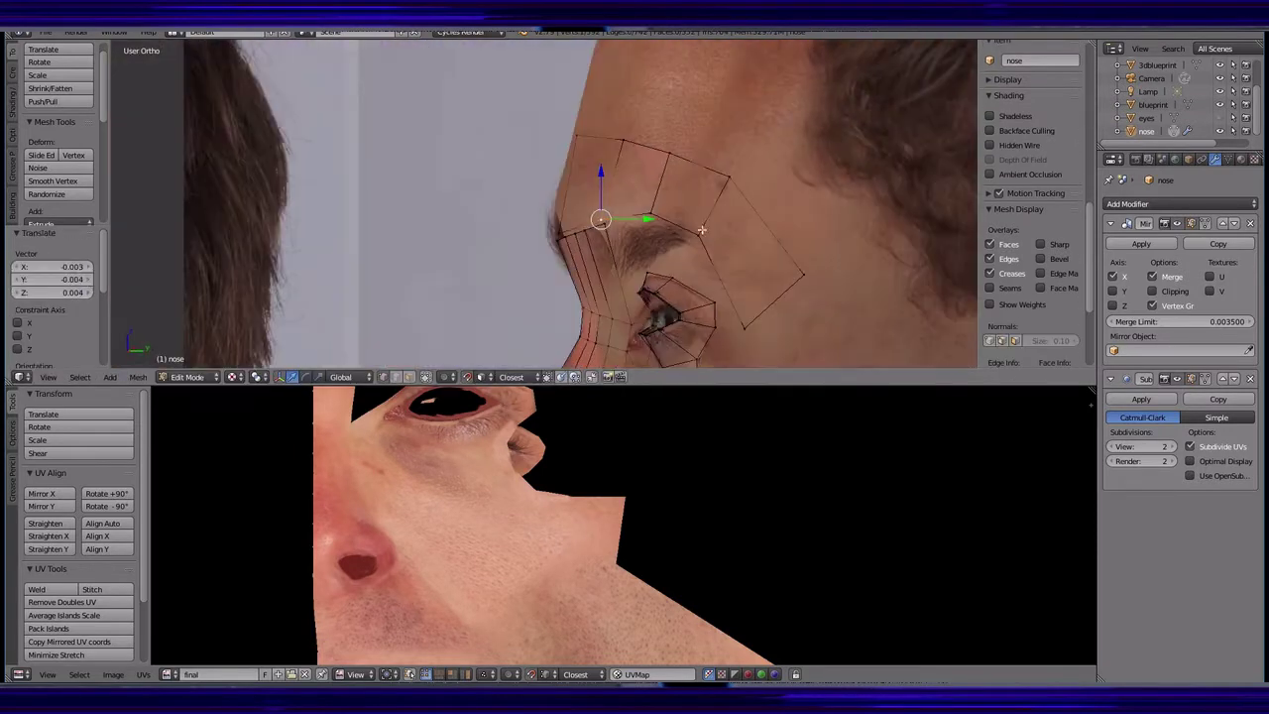
{"action": "key", "text": "g"}
{"action": "left_click", "coordinate": [675, 244]}
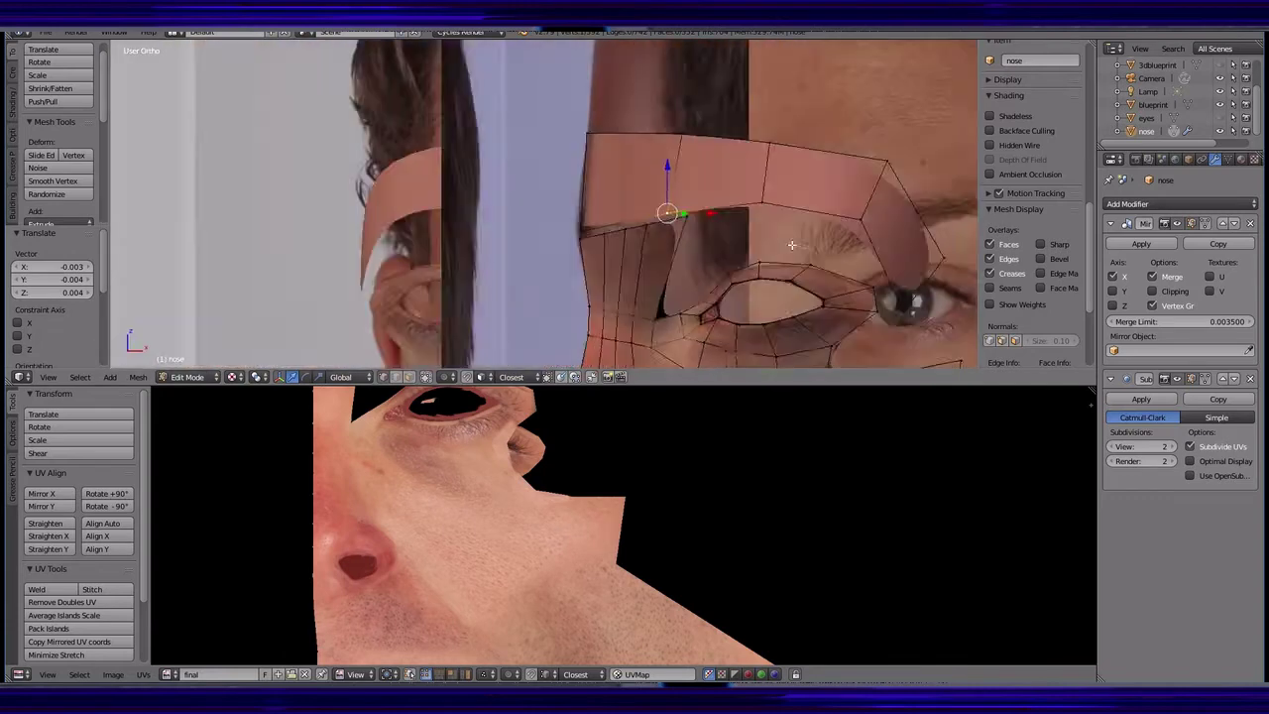
{"action": "key", "text": "KP_1"}
{"action": "left_click", "coordinate": [614, 154], "text": "ctrl"}
- Unwrap the brow faces with Project From View and stitch them to the face island
{"action": "key", "text": "u"}
{"action": "left_click", "coordinate": [665, 208]}
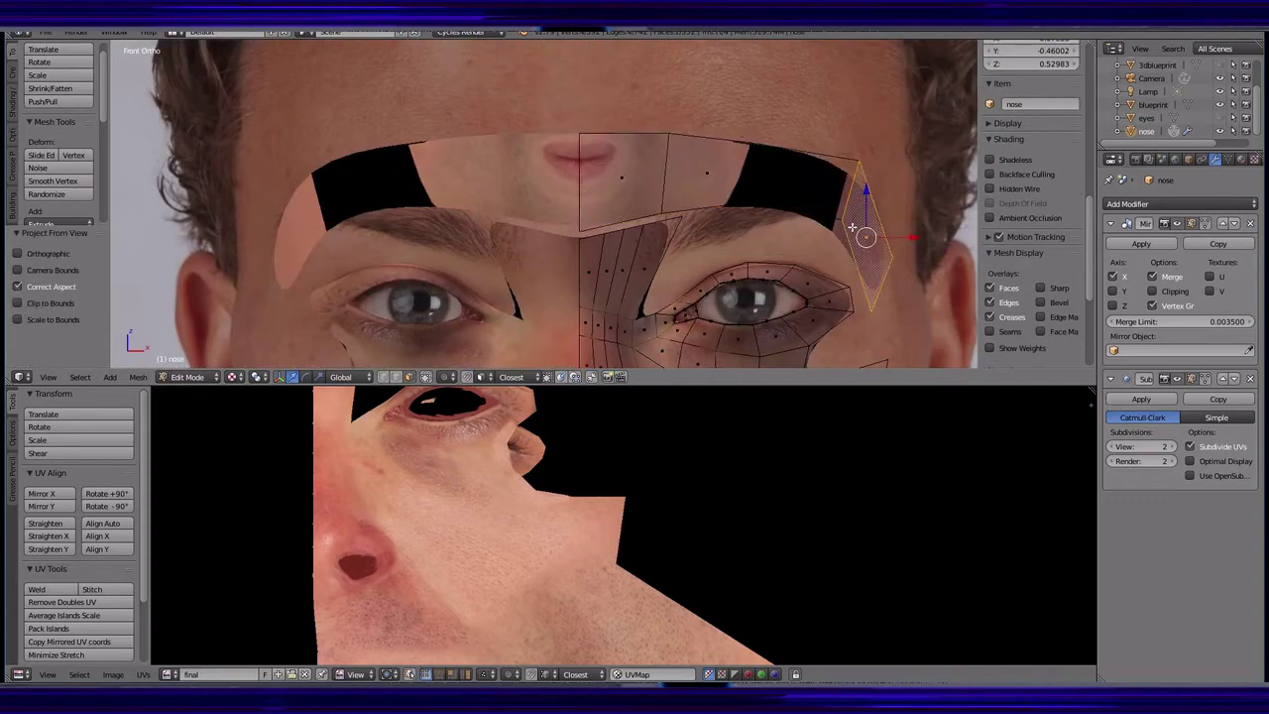
{"action": "key", "text": "KP_3"}
{"action": "key", "text": "ctrl+l"}
{"action": "left_click", "coordinate": [117, 590]}
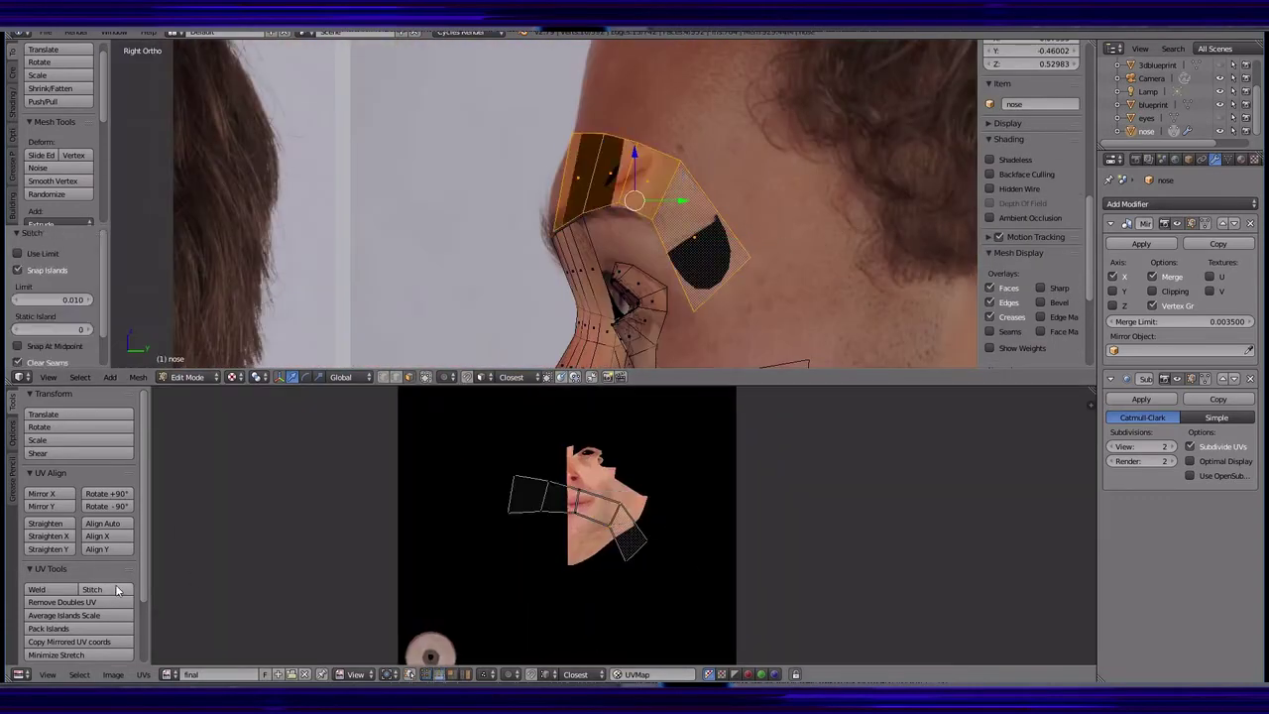
- Rotate, shrink and move the brow UV island into place above the eye
{"action": "key", "text": "KP_Decimal"}
{"action": "key", "text": "r"}
{"action": "left_click", "coordinate": [539, 476]}
{"action": "key", "text": "KP_1"}
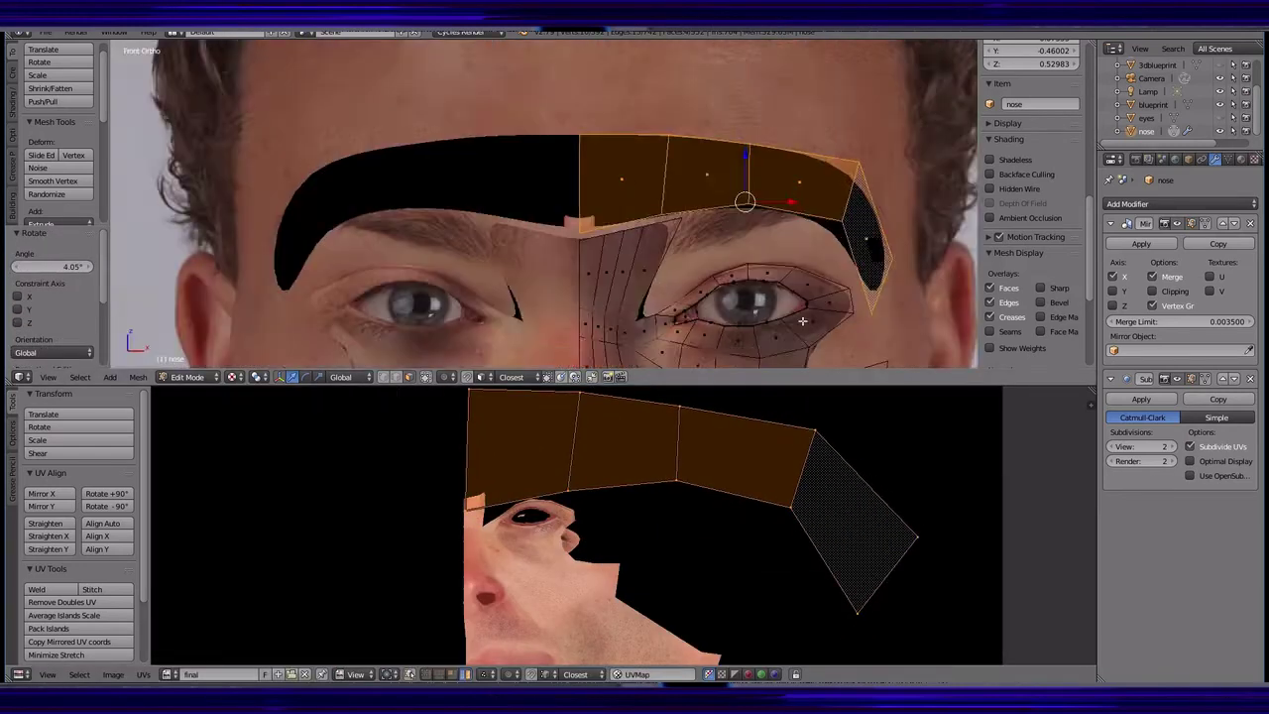
{"action": "key", "text": "g"}
{"action": "key", "text": "s"}
{"action": "left_click", "coordinate": [379, 478]}
{"action": "key", "text": "g"}
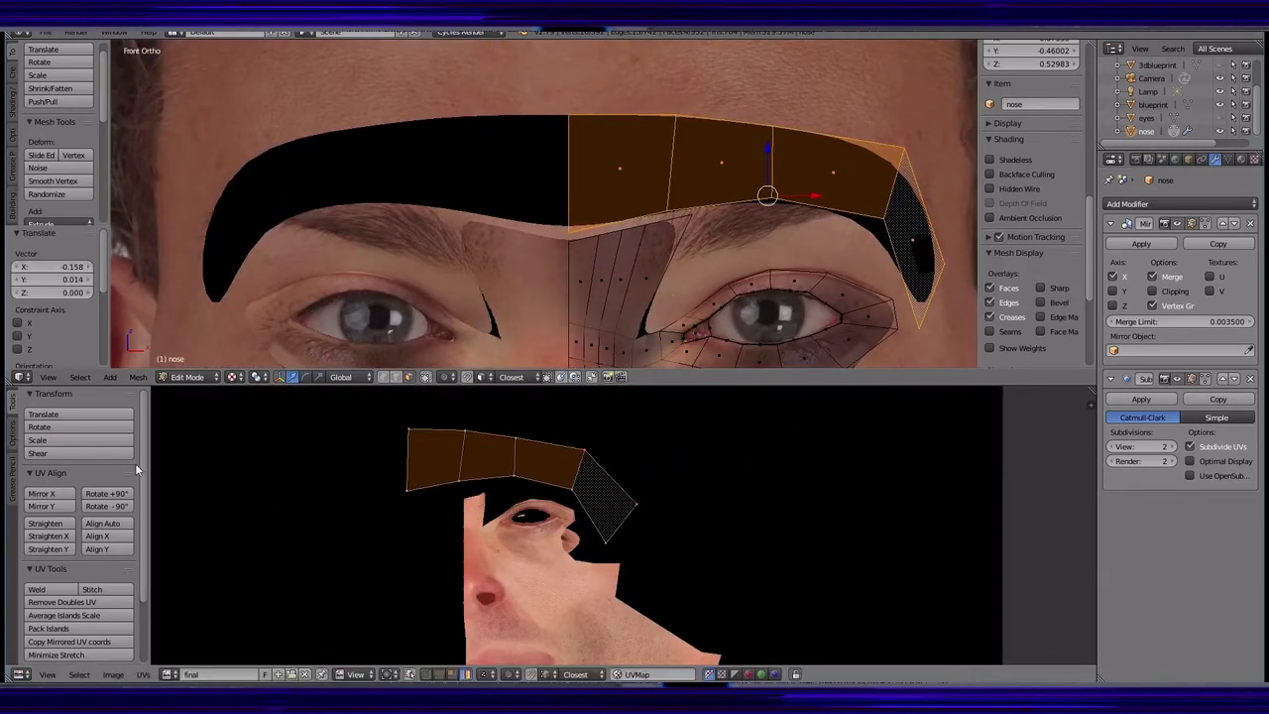
{"action": "left_click", "coordinate": [236, 454]}
{"action": "scroll", "coordinate": [614, 476], "scroll_direction": "up", "scroll_amount": 4}
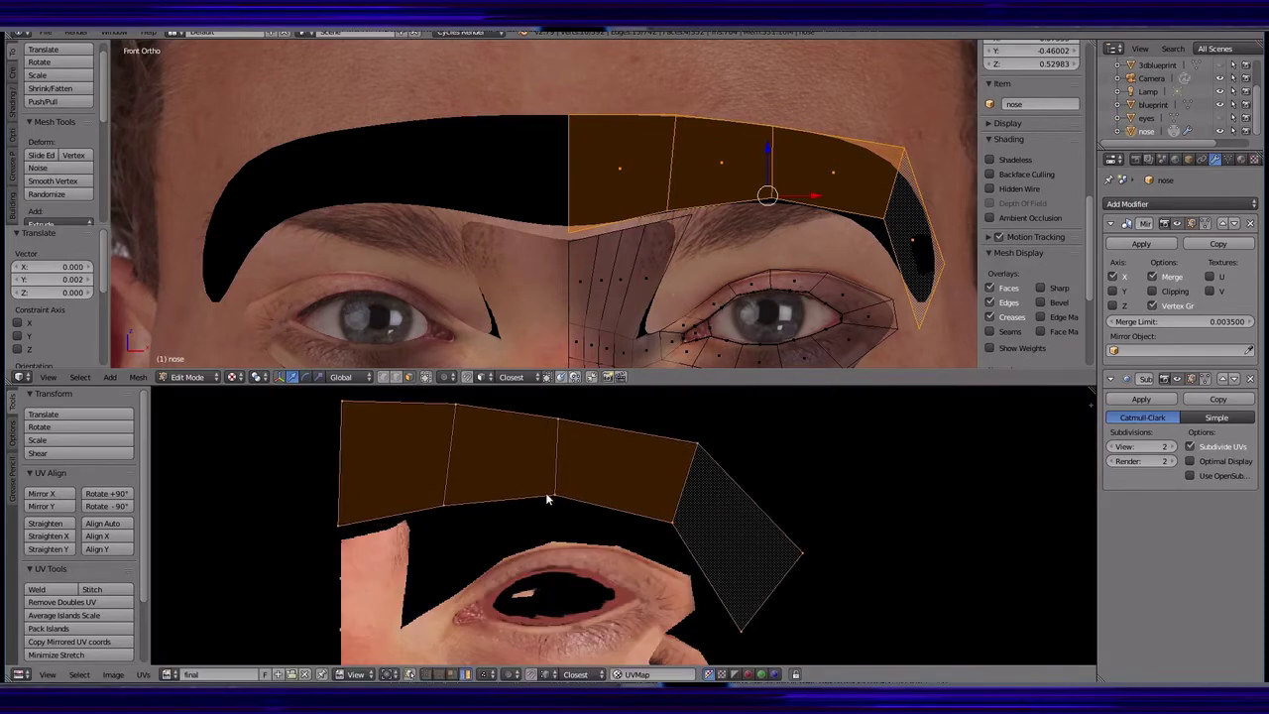
- Select all and slide the brow edge loop into position from the side view
{"action": "key", "text": "a"}
{"action": "key", "text": "a"}
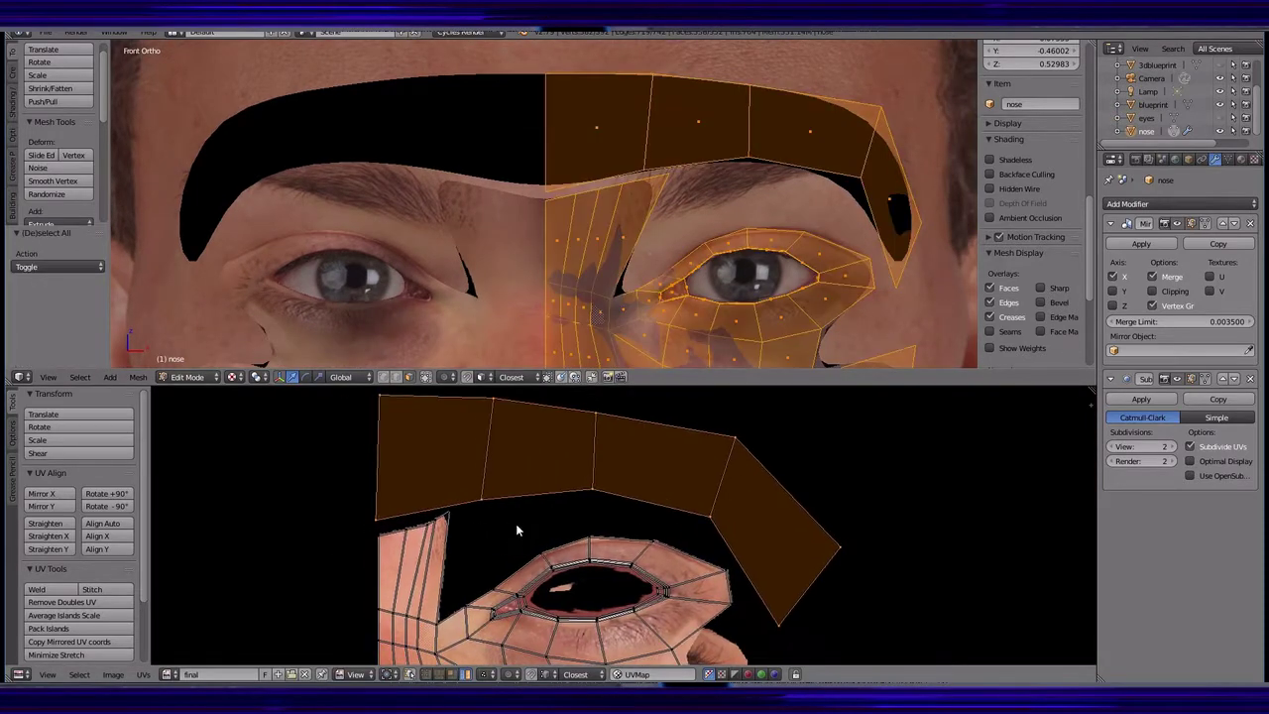
{"action": "key", "text": "KP_3"}
{"action": "left_click", "coordinate": [651, 167], "text": "alt"}
{"action": "key", "text": "g"}
{"action": "key", "text": "g"}
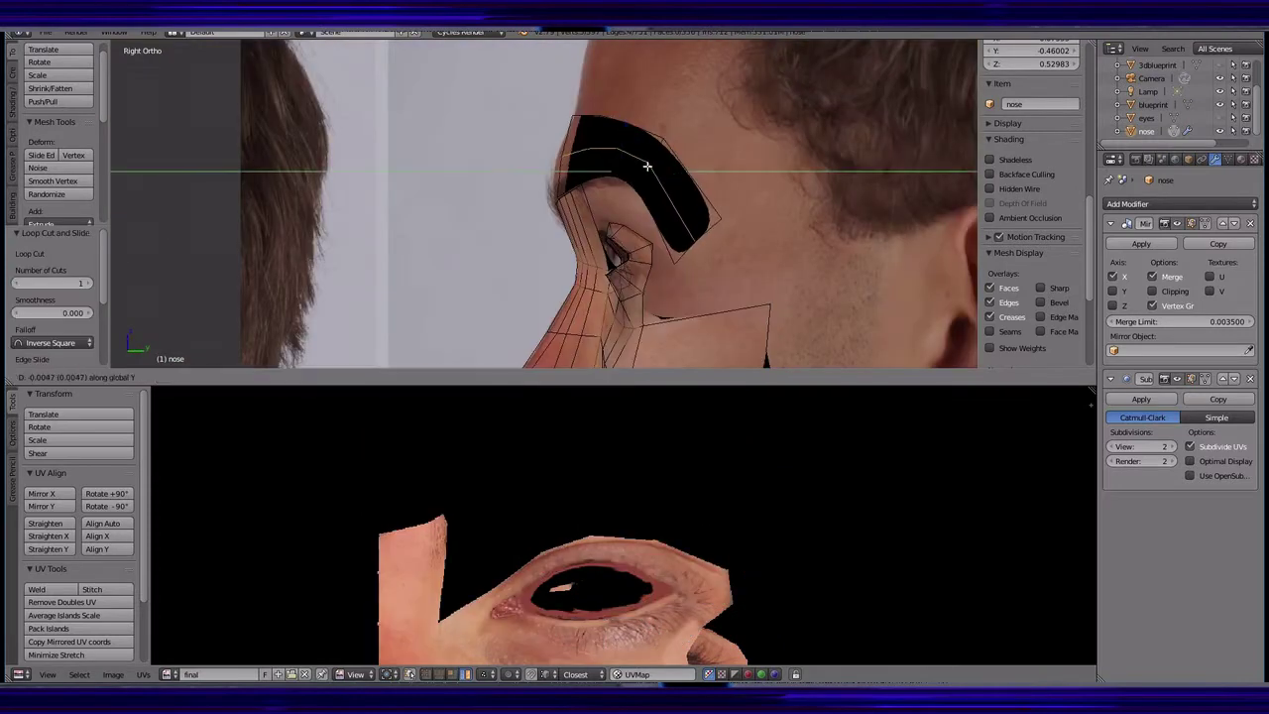
{"action": "left_click", "coordinate": [647, 166]}
{"action": "key", "text": "KP_1"}
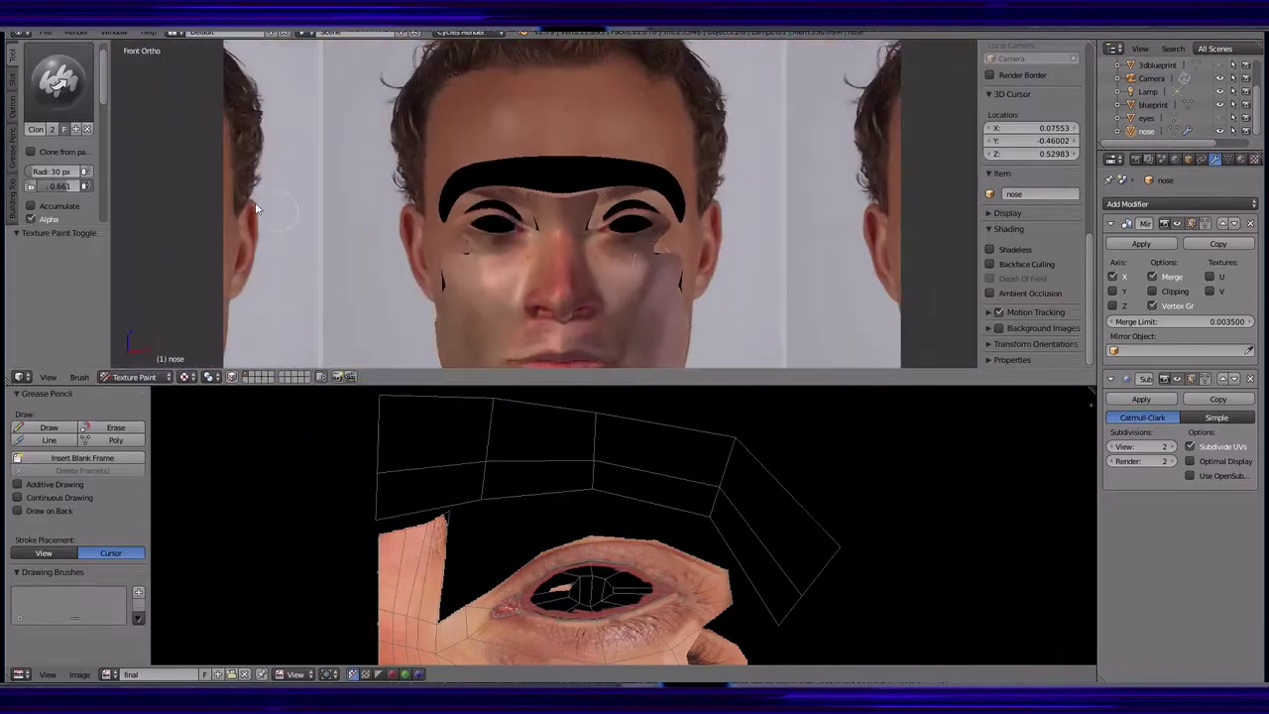
- Select the TexDraw brush and align the front face photo overlay with the mesh
{"action": "left_click", "coordinate": [57, 80]}
{"action": "left_click", "coordinate": [59, 129]}
{"action": "left_click", "coordinate": [1254, 158]}
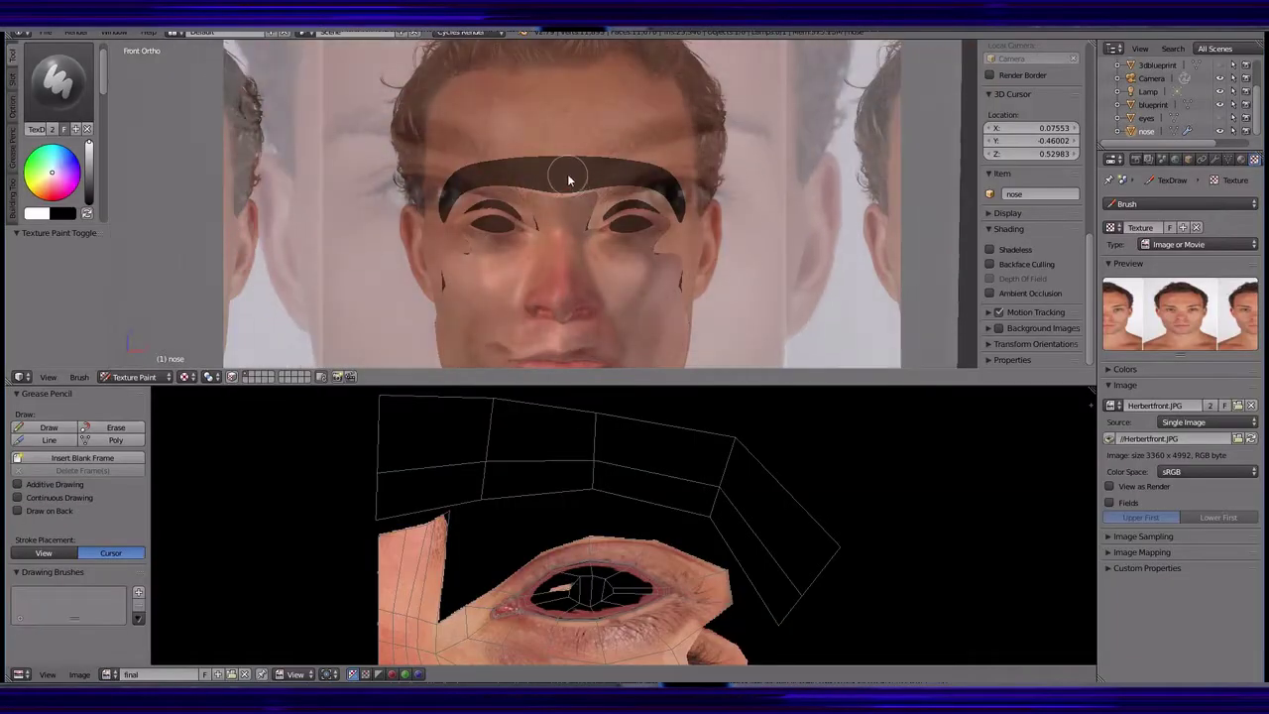
{"action": "right_click_drag", "start_coordinate": [570, 182], "coordinate": [554, 148]}
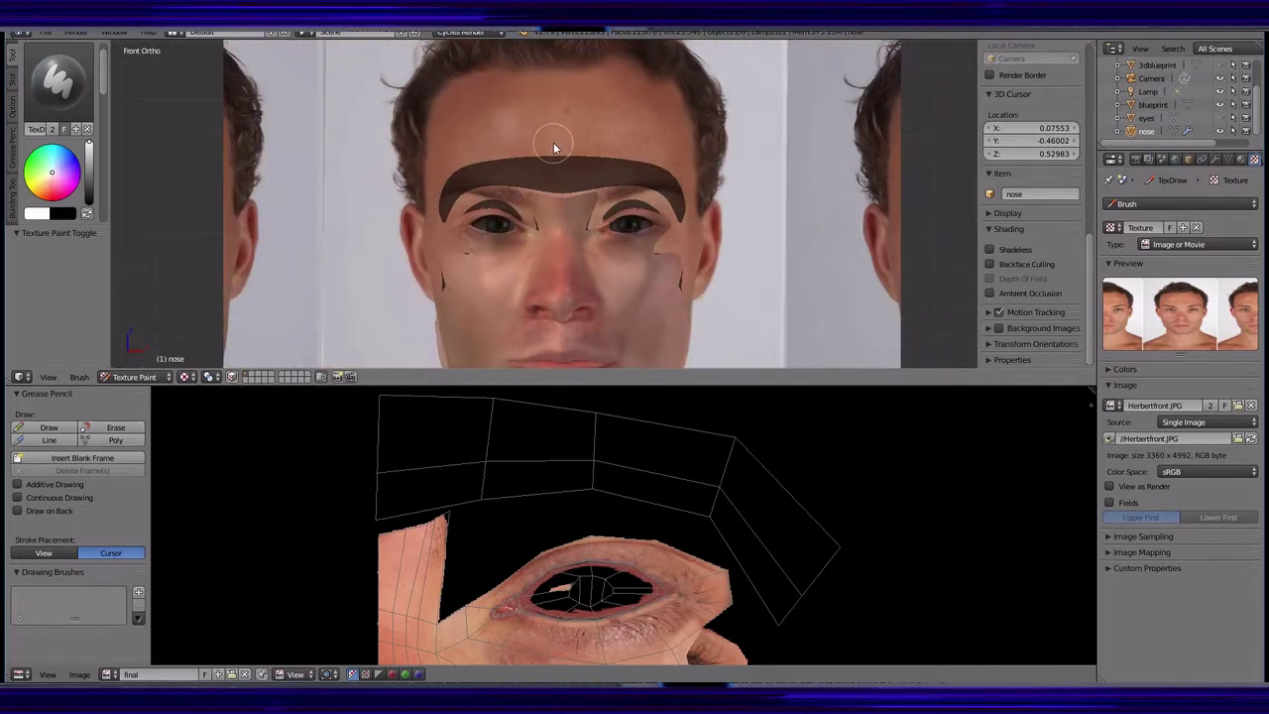
- Paint eyebrow skin from the photo onto the brow strip and return to Edit Mode
{"action": "left_click_drag", "start_coordinate": [671, 194], "coordinate": [556, 168]}
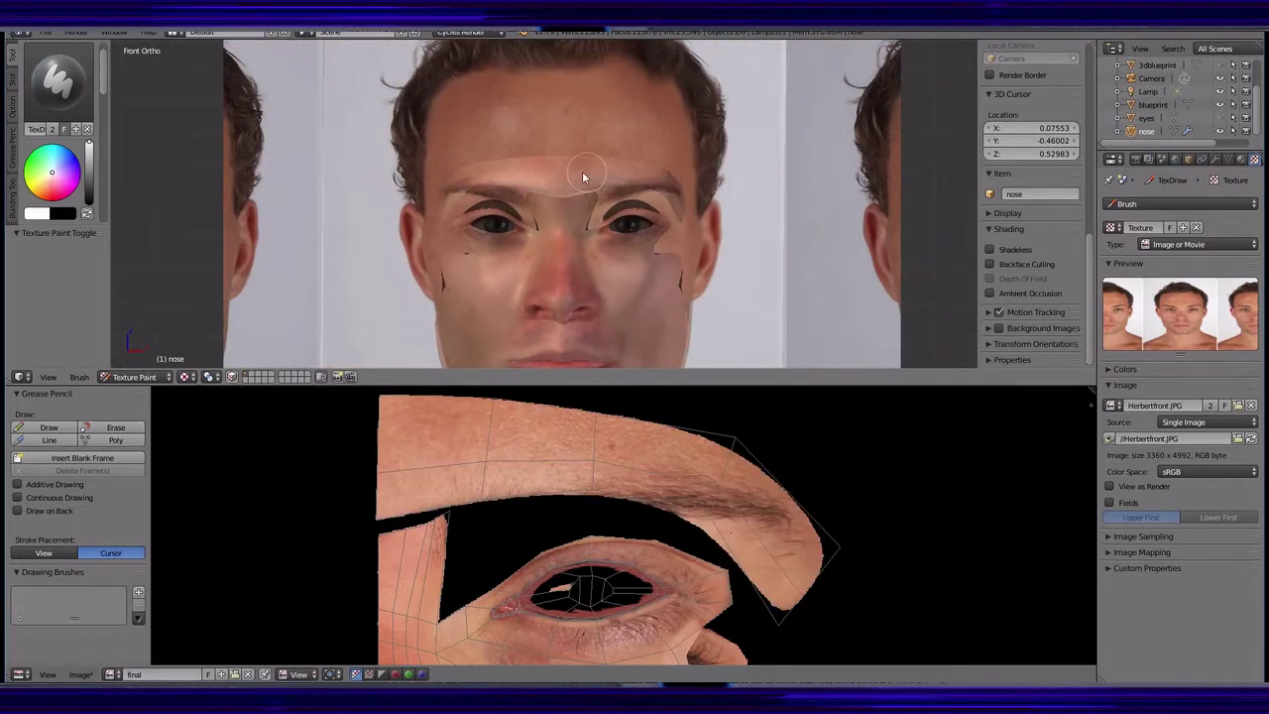
{"action": "key", "text": "Tab"}
{"action": "mouse_move", "coordinate": [177, 299]}
{"action": "middle_mouse_down"}
{"action": "mouse_move", "coordinate": [348, 232]}
{"action": "mouse_move", "coordinate": [581, 277]}
{"action": "mouse_move", "coordinate": [556, 213]}
{"action": "middle_mouse_up"}
{"action": "scroll", "coordinate": [581, 278], "scroll_direction": "up", "scroll_amount": 3}
- Add a cut across the brow strip and shift the new loop along Y
{"action": "right_click", "coordinate": [544, 206]}
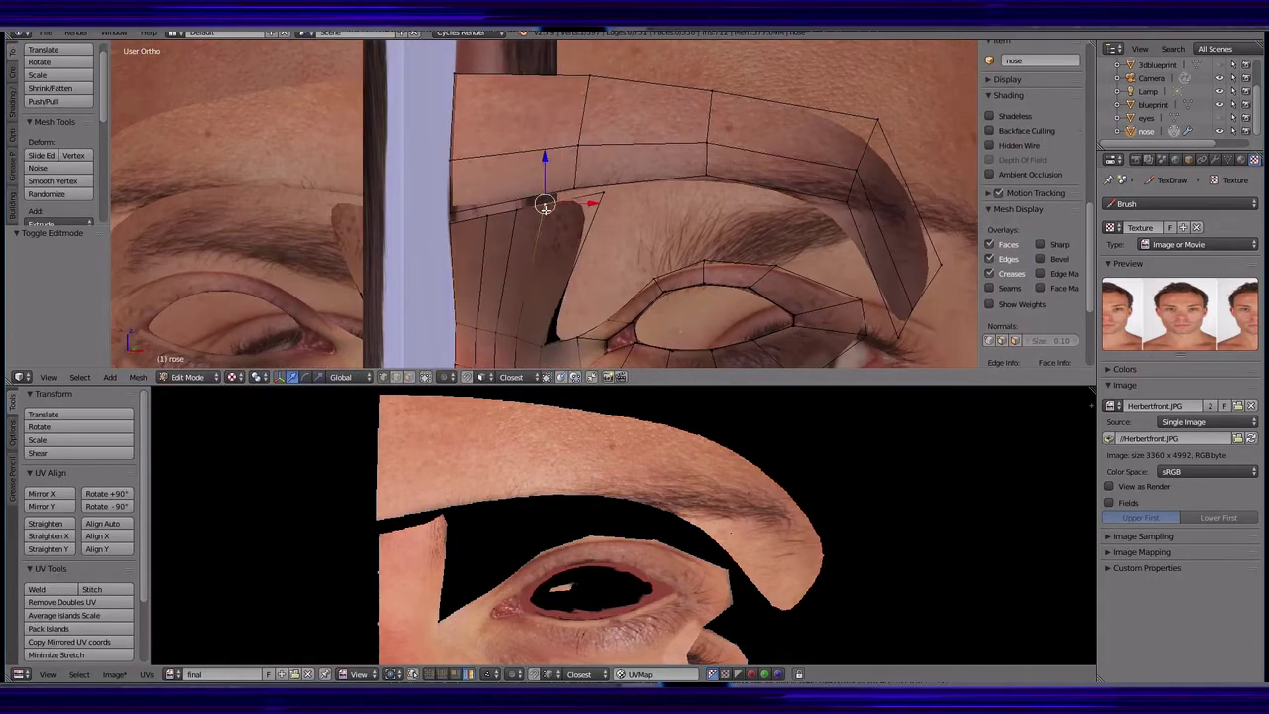
{"action": "left_click", "coordinate": [633, 160]}
{"action": "mouse_move", "coordinate": [632, 160]}
{"action": "middle_mouse_down"}
{"action": "mouse_move", "coordinate": [476, 173]}
{"action": "mouse_move", "coordinate": [553, 263]}
{"action": "middle_mouse_up"}
{"action": "key", "text": "g"}
{"action": "key", "text": "y"}
{"action": "left_click", "coordinate": [453, 147]}
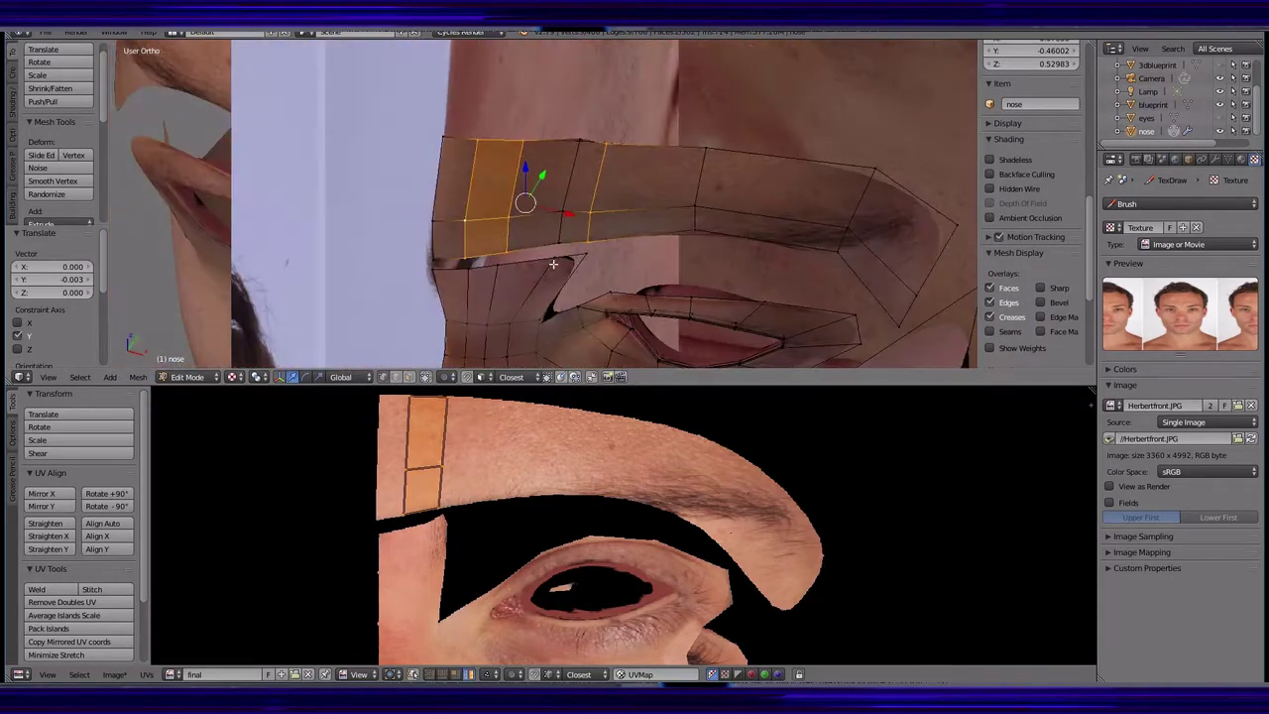
{"action": "left_click", "coordinate": [562, 172]}
{"action": "mouse_move", "coordinate": [562, 172]}
{"action": "middle_mouse_down"}
{"action": "mouse_move", "coordinate": [575, 306]}
{"action": "mouse_move", "coordinate": [532, 317]}
{"action": "mouse_move", "coordinate": [555, 261]}
{"action": "mouse_move", "coordinate": [544, 220]}
{"action": "mouse_move", "coordinate": [540, 287]}
{"action": "middle_mouse_up"}
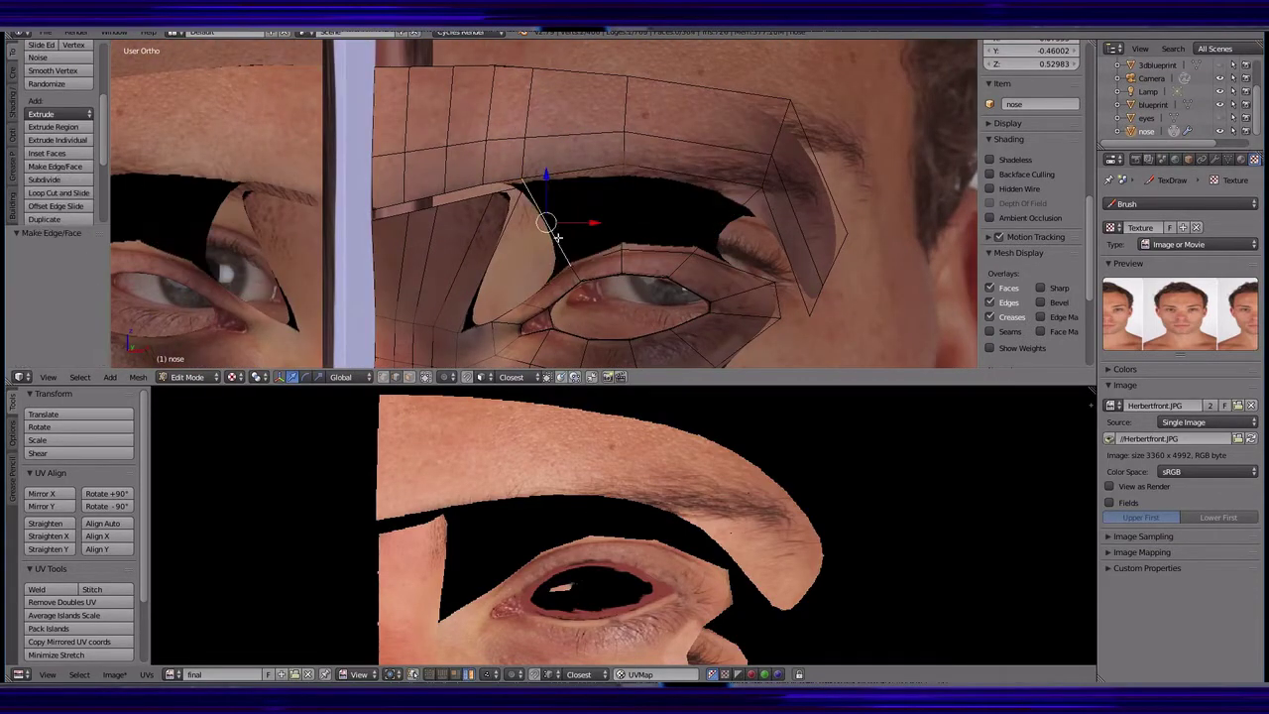
{"action": "right_click", "coordinate": [563, 157]}
{"action": "mouse_move", "coordinate": [566, 212]}
{"action": "middle_mouse_down"}
{"action": "mouse_move", "coordinate": [379, 259]}
{"action": "mouse_move", "coordinate": [495, 238]}
{"action": "middle_mouse_up"}
{"action": "scroll", "coordinate": [380, 259], "scroll_direction": "up", "scroll_amount": 4}
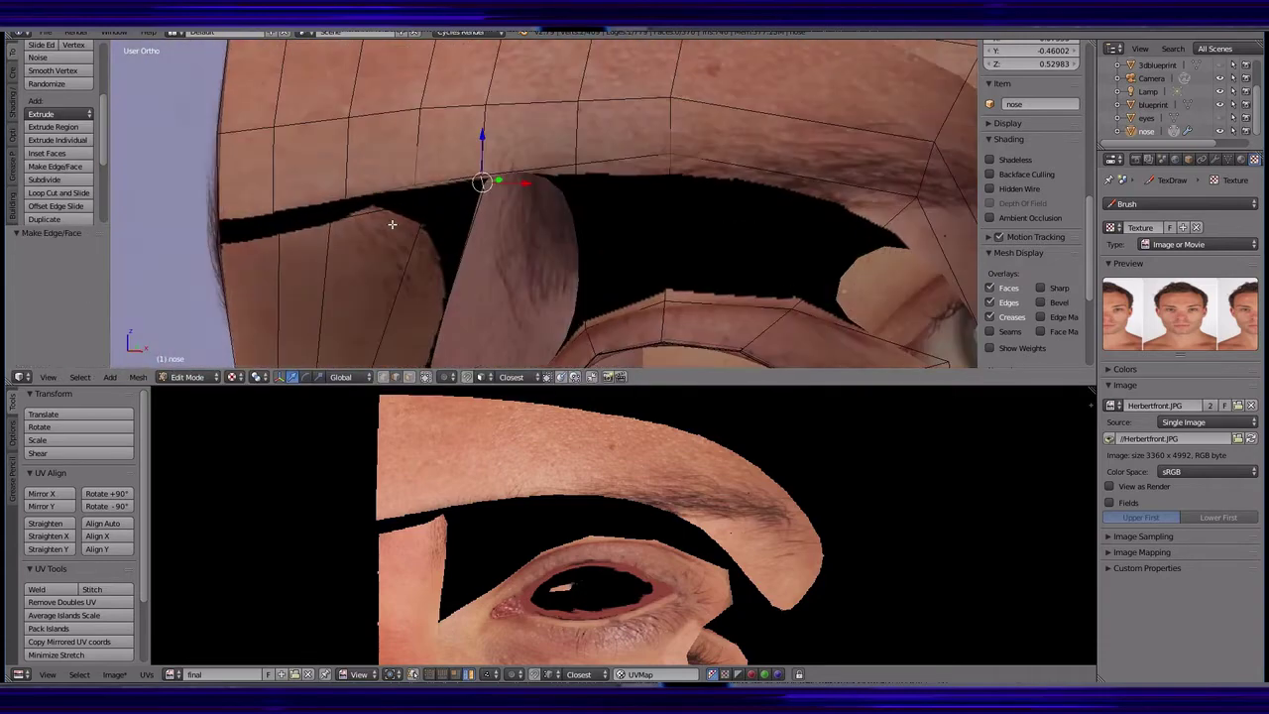
- Check the brow in Texture Paint from the front view, then return to Edit Mode
{"action": "left_click", "coordinate": [186, 376]}
{"action": "left_click", "coordinate": [188, 291]}
{"action": "key", "text": "KP_1"}
{"action": "scroll", "coordinate": [570, 280], "scroll_direction": "down", "scroll_amount": 2}
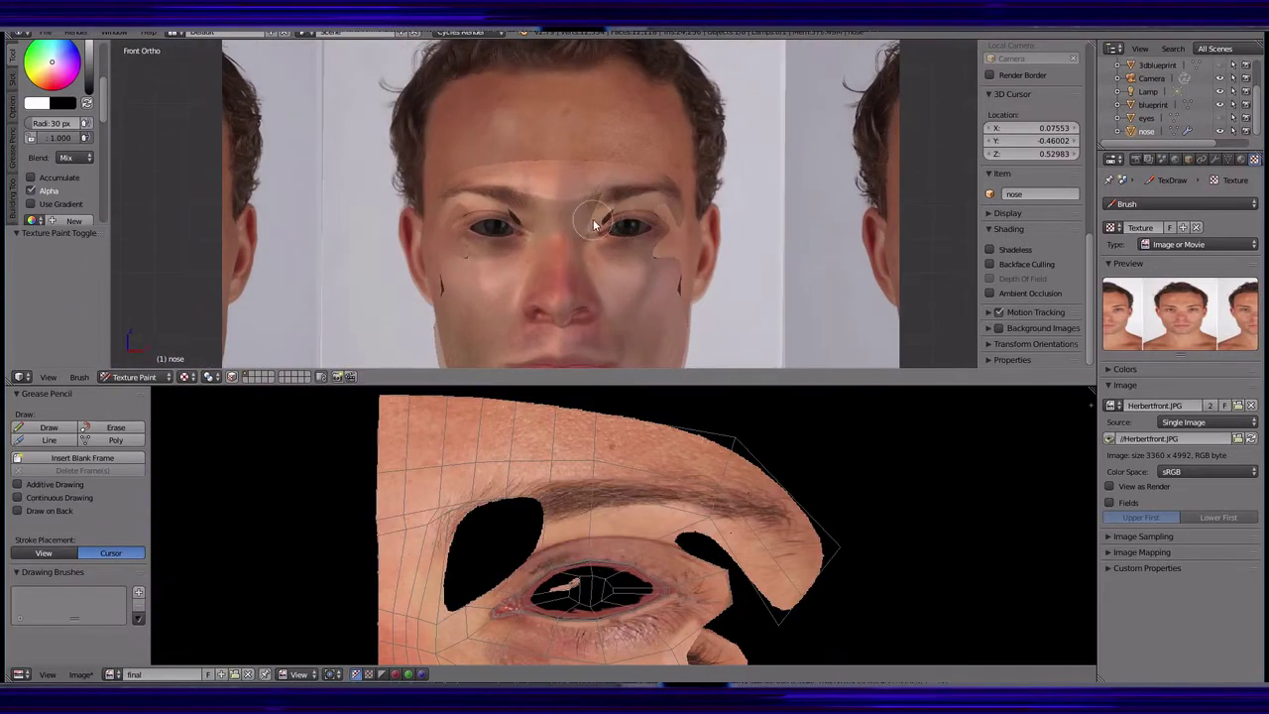
{"action": "left_click", "coordinate": [134, 377]}
{"action": "left_click", "coordinate": [139, 300]}
{"action": "middle_click_drag", "start_coordinate": [446, 248], "coordinate": [496, 253]}
{"action": "scroll", "coordinate": [495, 253], "scroll_direction": "up", "scroll_amount": 2}
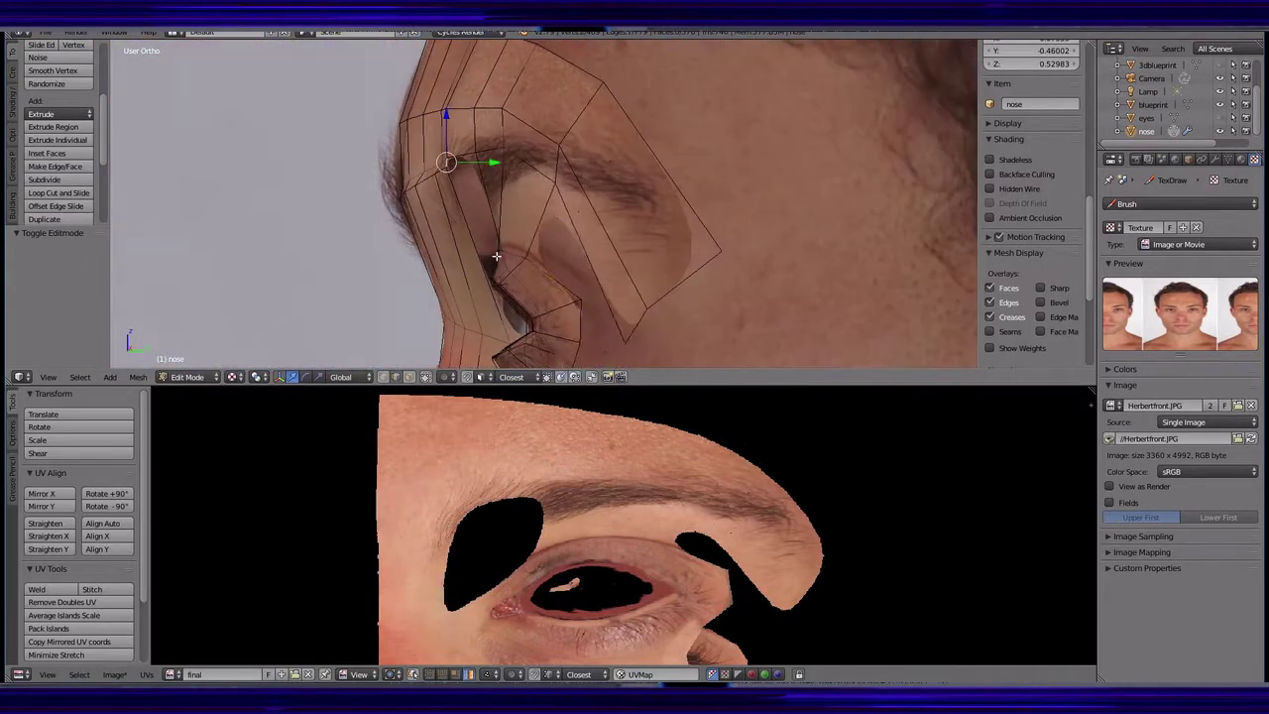
- Push the edge under the brow back along Y and slide a vertex with Shift+V
{"action": "right_click", "coordinate": [491, 154]}
{"action": "key", "text": "g"}
{"action": "mouse_move", "coordinate": [491, 154]}
{"action": "middle_mouse_down"}
{"action": "mouse_move", "coordinate": [416, 205]}
{"action": "mouse_move", "coordinate": [648, 191]}
{"action": "middle_mouse_up"}
{"action": "left_click", "coordinate": [405, 203]}
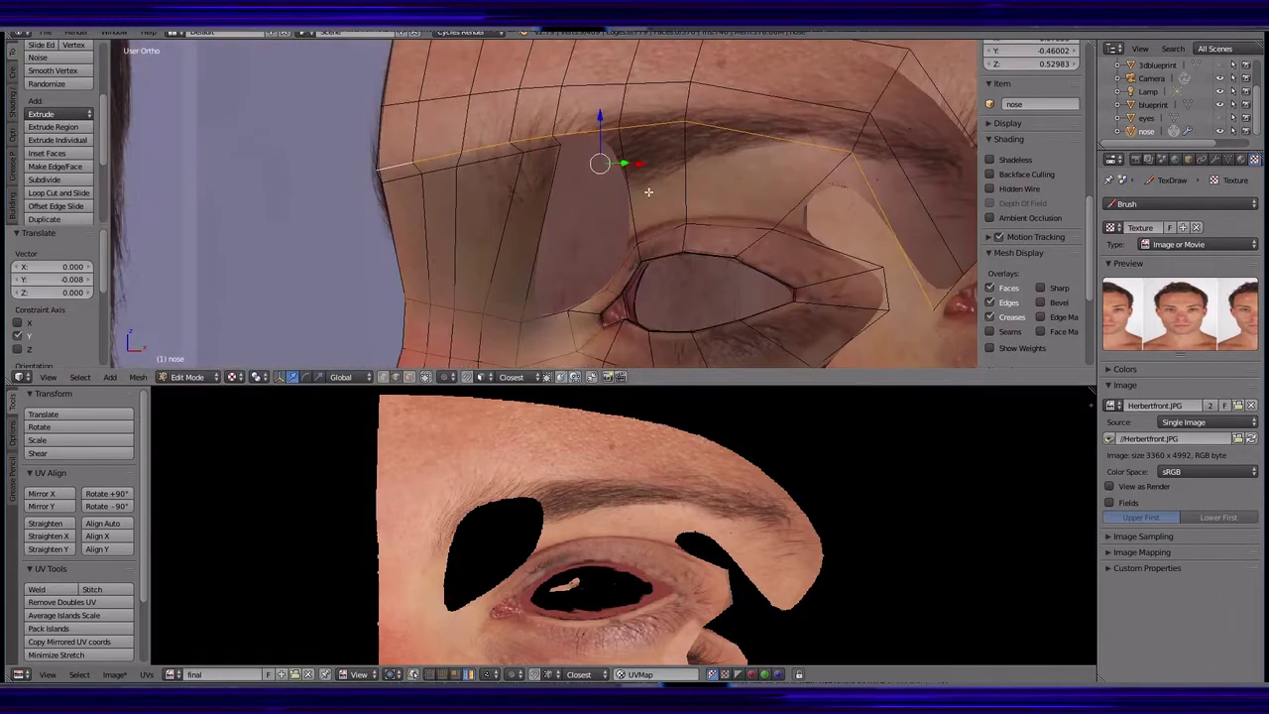
{"action": "key", "text": "shift+v"}
{"action": "left_click", "coordinate": [509, 277]}
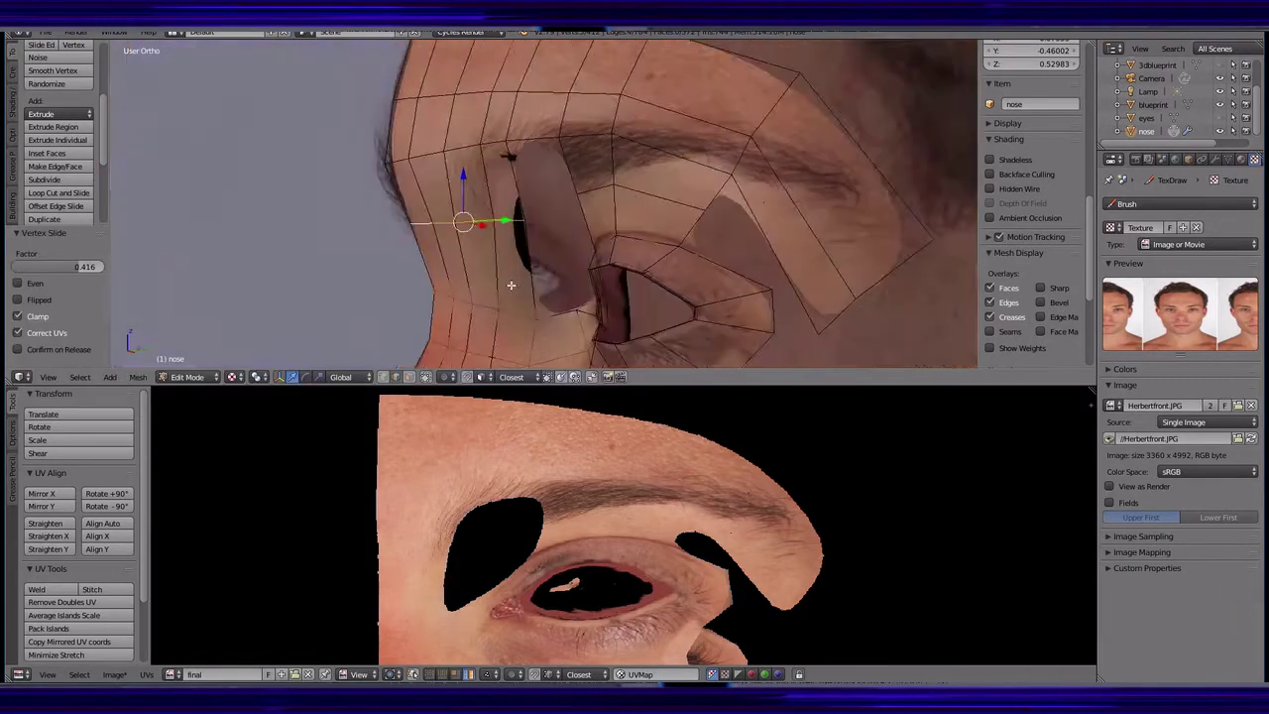
{"action": "middle_click_drag", "start_coordinate": [510, 278], "coordinate": [89, 126]}
{"action": "middle_click_drag", "start_coordinate": [129, 170], "coordinate": [258, 188]}
- Select the whole mesh and run Minimize Stretch to relax its UVs
{"action": "key", "text": "a"}
{"action": "key", "text": "g"}
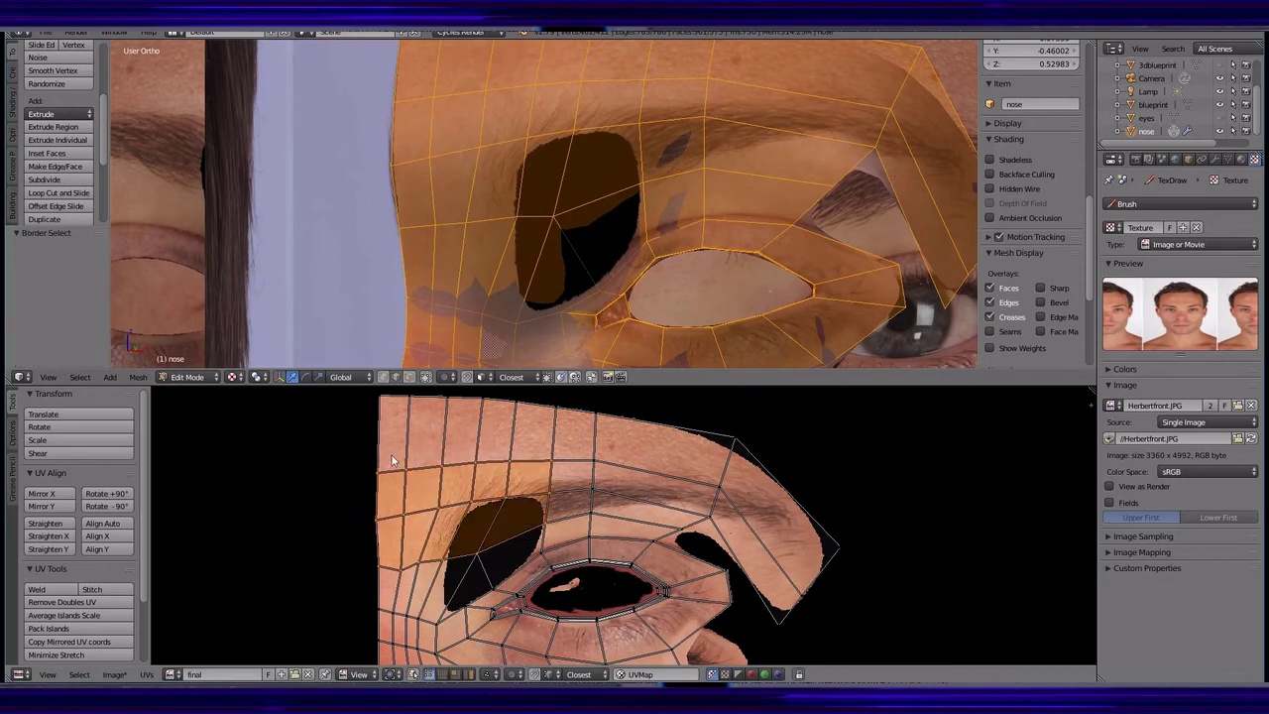
{"action": "left_click", "coordinate": [83, 654]}
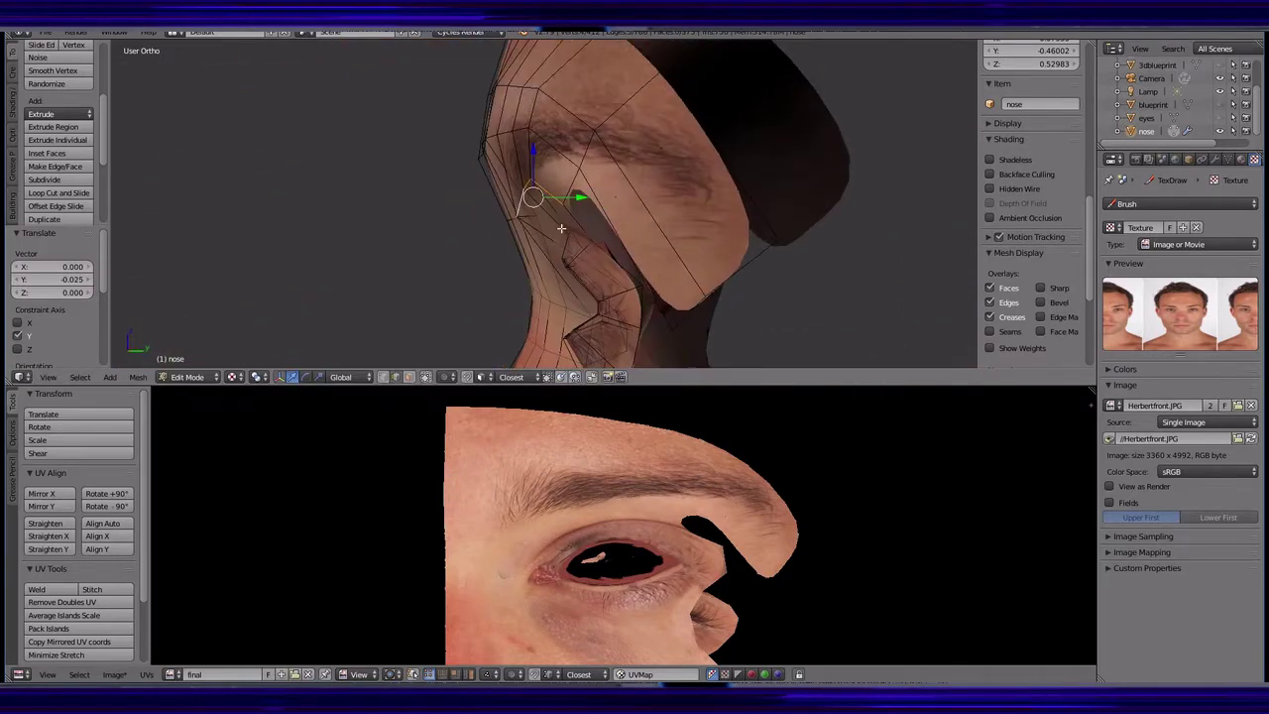
{"action": "left_click", "coordinate": [611, 251]}
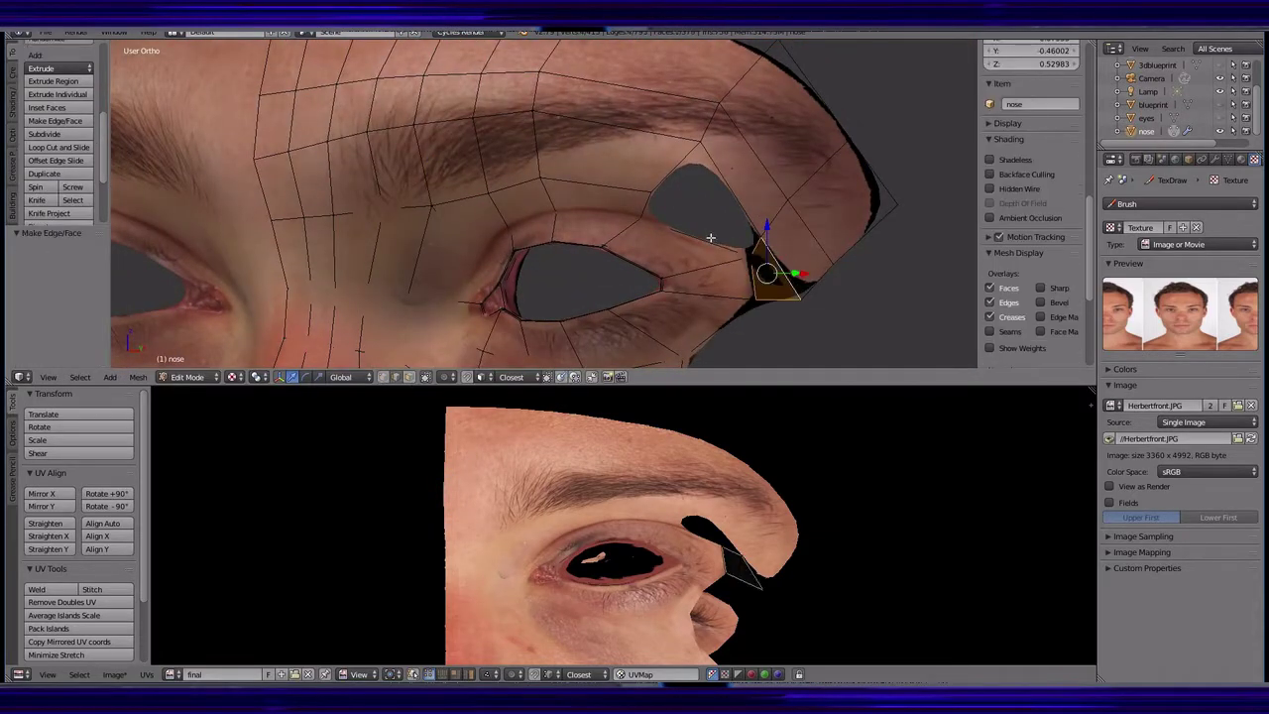
{"action": "key", "text": "a"}
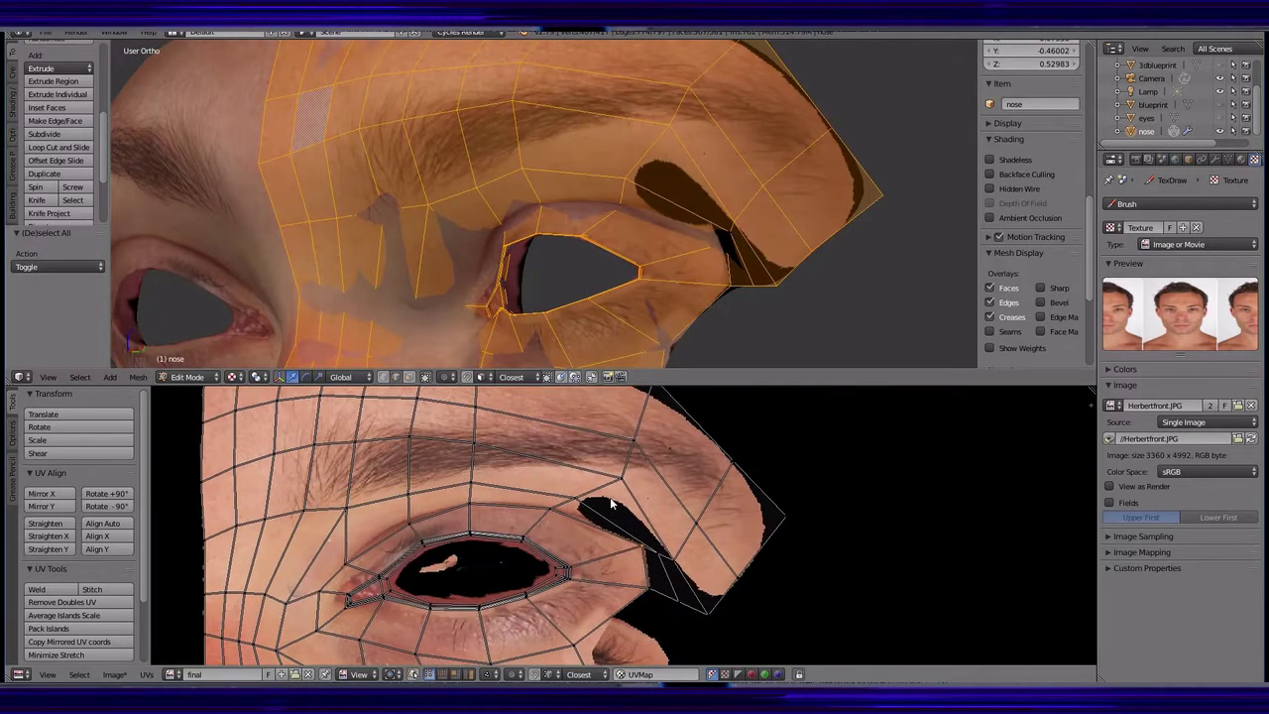
{"action": "left_click", "coordinate": [33, 656]}
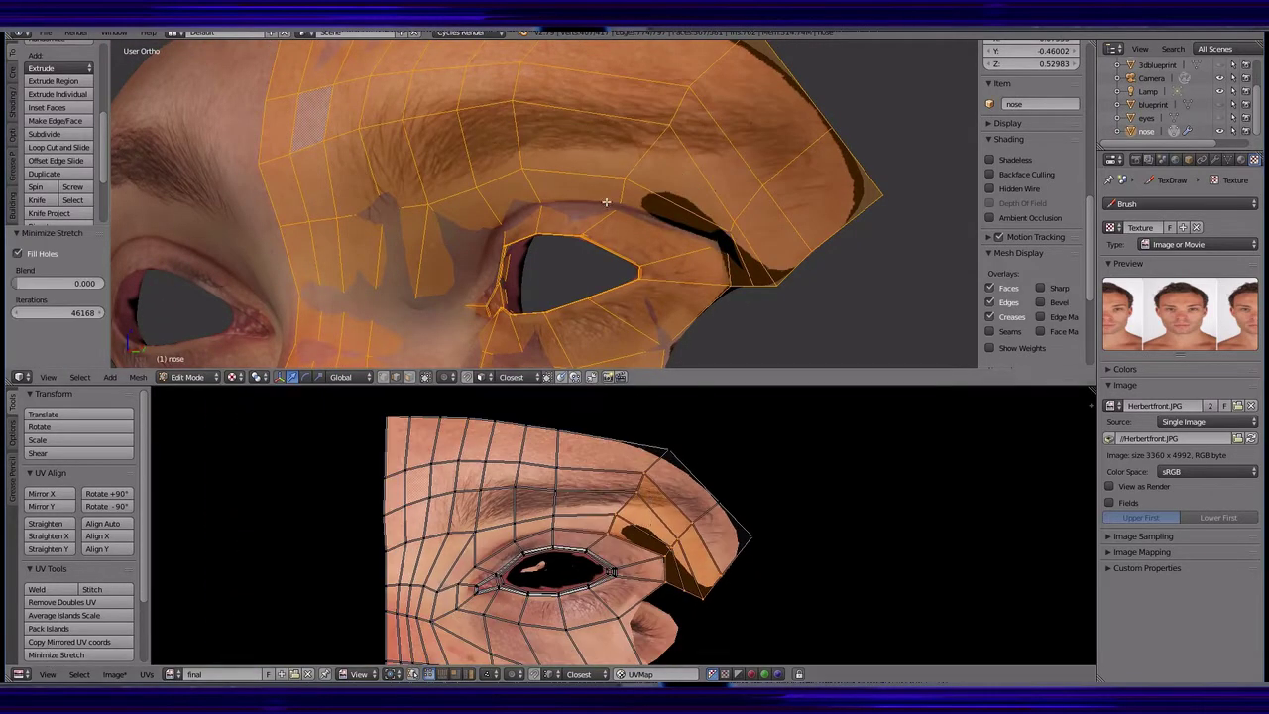
{"action": "scroll", "coordinate": [688, 255], "scroll_direction": "down", "scroll_amount": 2}
- Back in Edit Mode, slide the outer brow vertex along its edge with Shift+V
{"action": "scroll", "coordinate": [664, 223], "scroll_direction": "down", "scroll_amount": 2}
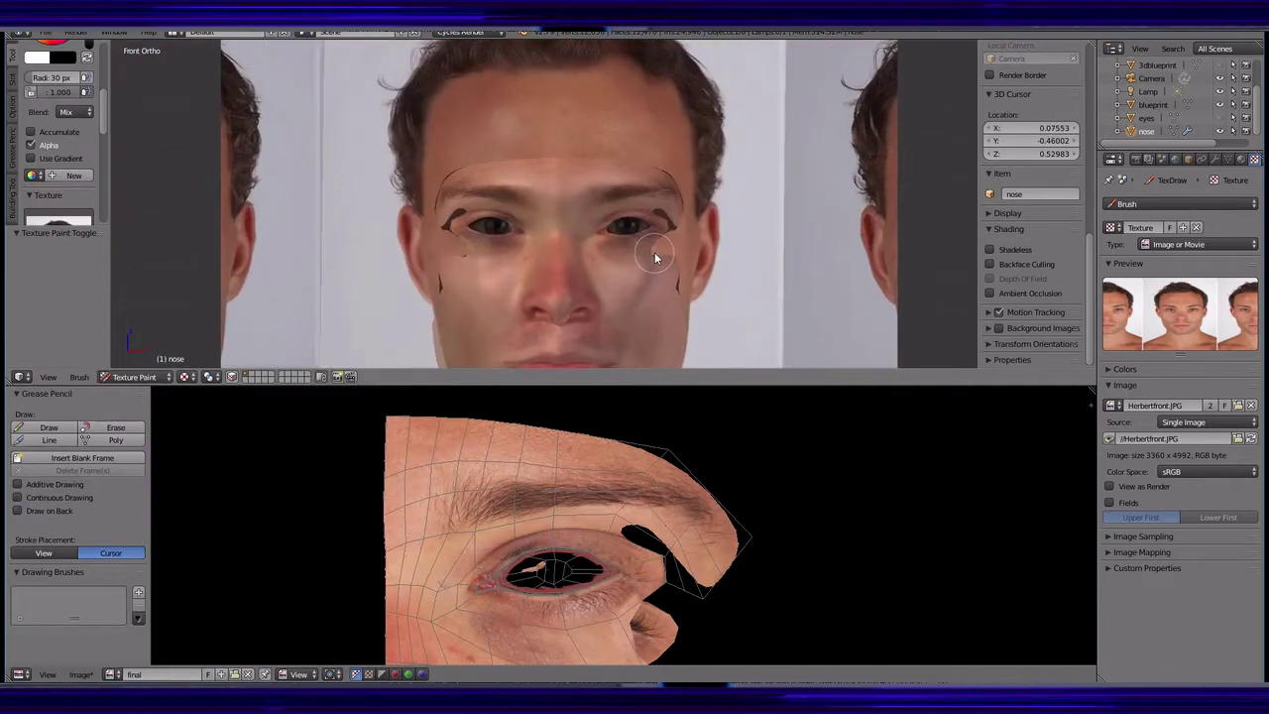
{"action": "left_click", "coordinate": [134, 377]}
{"action": "left_click", "coordinate": [139, 303]}
{"action": "mouse_move", "coordinate": [595, 228]}
{"action": "middle_mouse_down"}
{"action": "mouse_move", "coordinate": [653, 257]}
{"action": "mouse_move", "coordinate": [694, 248]}
{"action": "middle_mouse_up"}
{"action": "key", "text": "a"}
{"action": "scroll", "coordinate": [853, 263], "scroll_direction": "up", "scroll_amount": 3}
{"action": "right_click", "coordinate": [864, 263]}
{"action": "key", "text": "shift+v"}
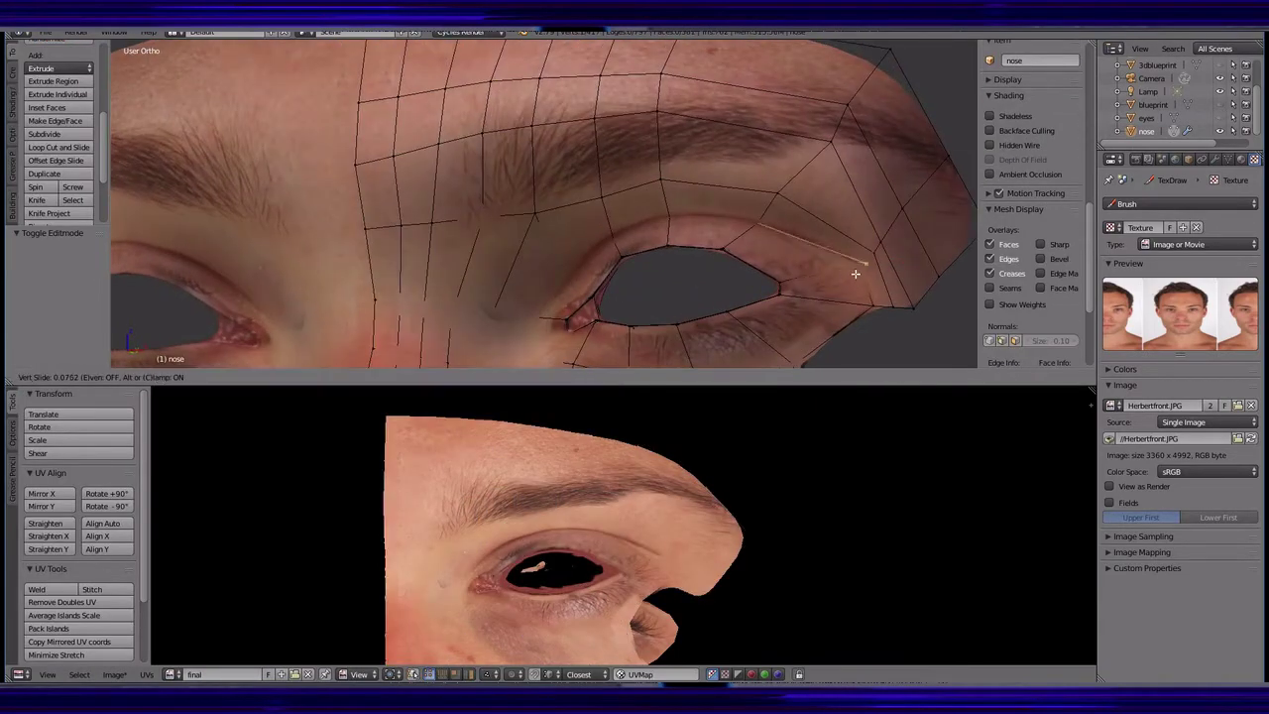
{"action": "middle_click_drag", "start_coordinate": [923, 197], "coordinate": [611, 227]}
{"action": "left_click", "coordinate": [873, 163]}
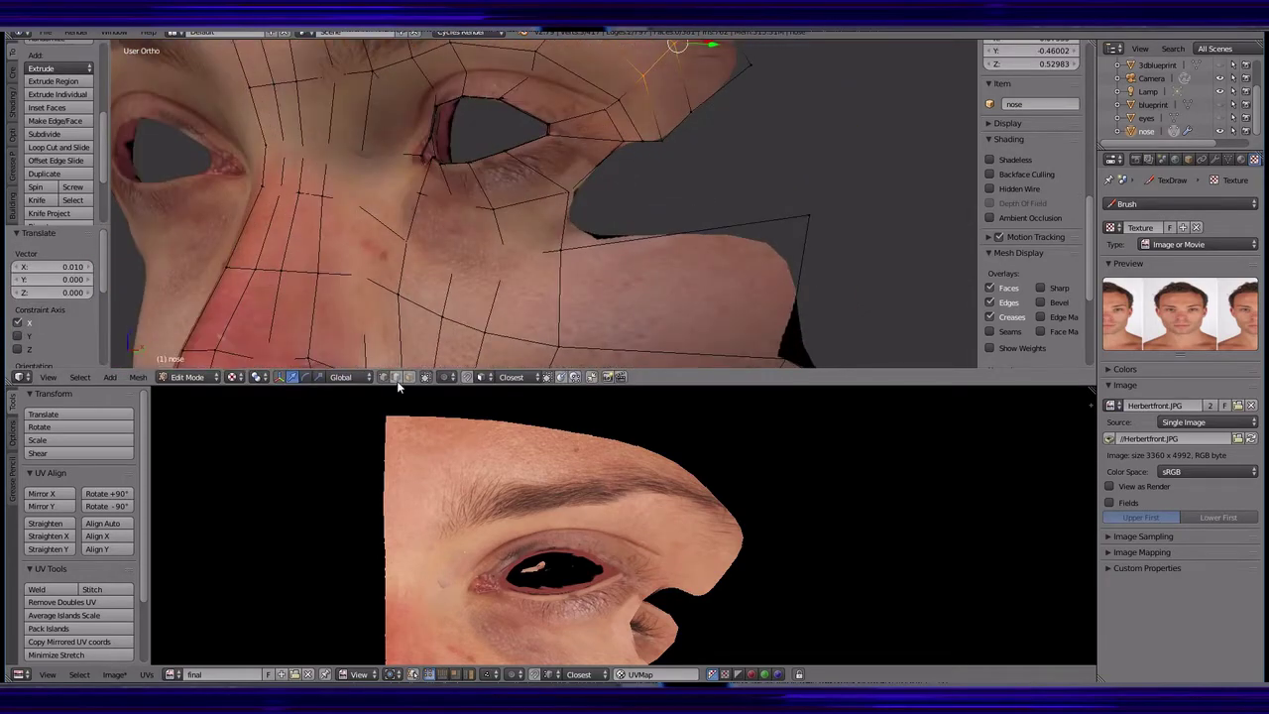
{"action": "mouse_move", "coordinate": [623, 239]}
{"action": "middle_mouse_down"}
{"action": "mouse_move", "coordinate": [641, 244]}
{"action": "mouse_move", "coordinate": [656, 149]}
{"action": "middle_mouse_up"}
- Fill the temple and side-of-face gaps with two new faces, then select the whole mesh
{"action": "key", "text": "f"}
{"action": "scroll", "coordinate": [621, 243], "scroll_direction": "down", "scroll_amount": 3}
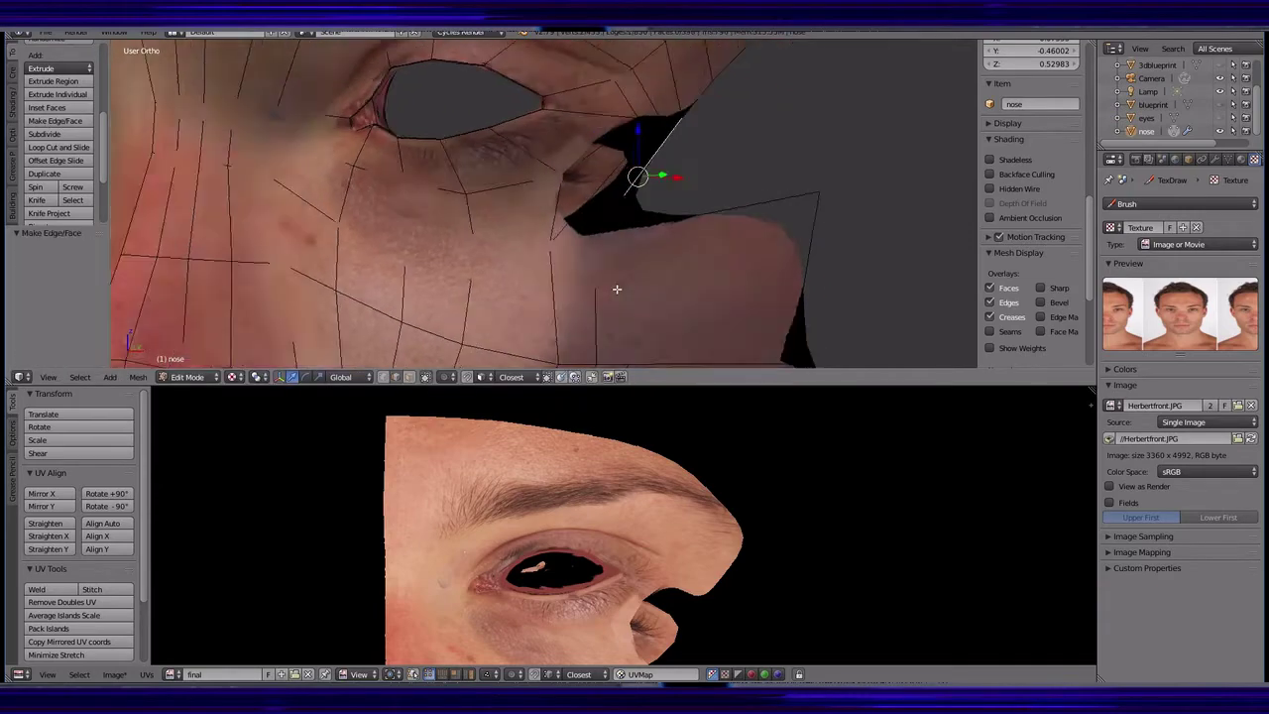
{"action": "mouse_move", "coordinate": [615, 286]}
{"action": "middle_mouse_down"}
{"action": "mouse_move", "coordinate": [665, 238]}
{"action": "mouse_move", "coordinate": [567, 157]}
{"action": "mouse_move", "coordinate": [566, 142]}
{"action": "mouse_move", "coordinate": [595, 168]}
{"action": "mouse_move", "coordinate": [587, 193]}
{"action": "mouse_move", "coordinate": [608, 229]}
{"action": "middle_mouse_up"}
{"action": "key", "text": "f"}
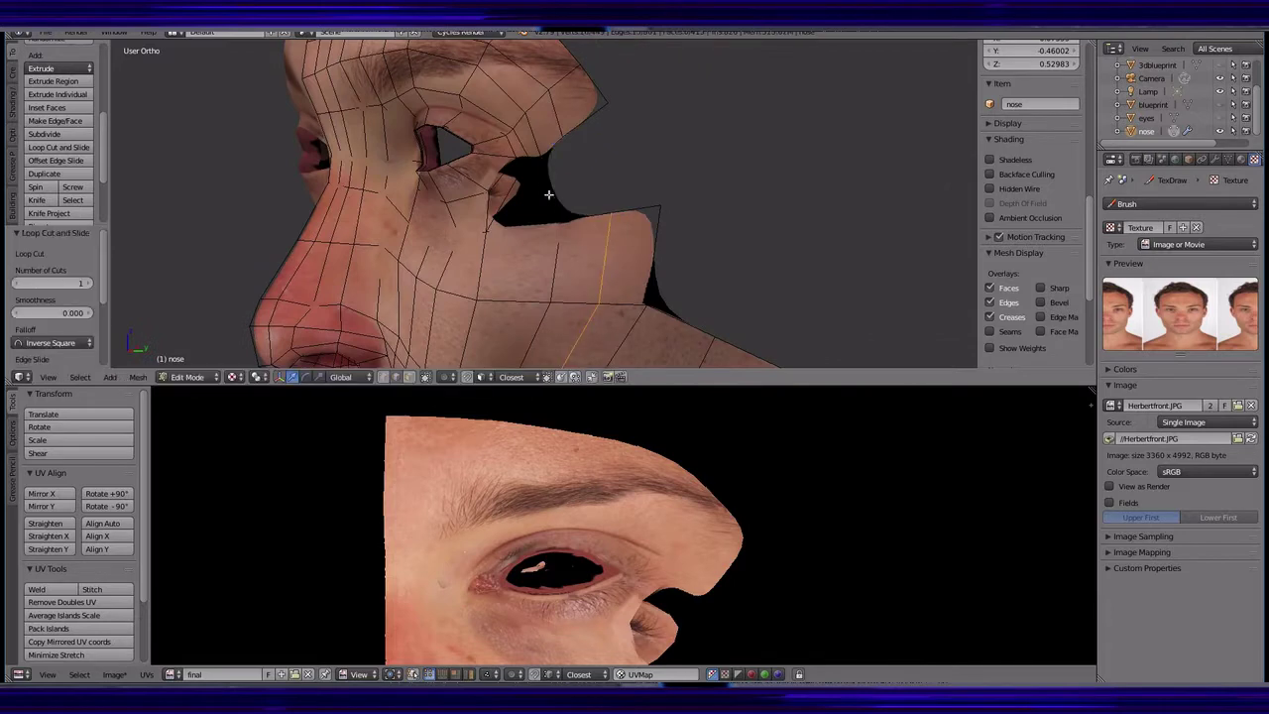
{"action": "middle_click_drag", "start_coordinate": [549, 195], "coordinate": [668, 113]}
{"action": "key", "text": "a"}
{"action": "scroll", "coordinate": [646, 511], "scroll_direction": "down", "scroll_amount": 2}
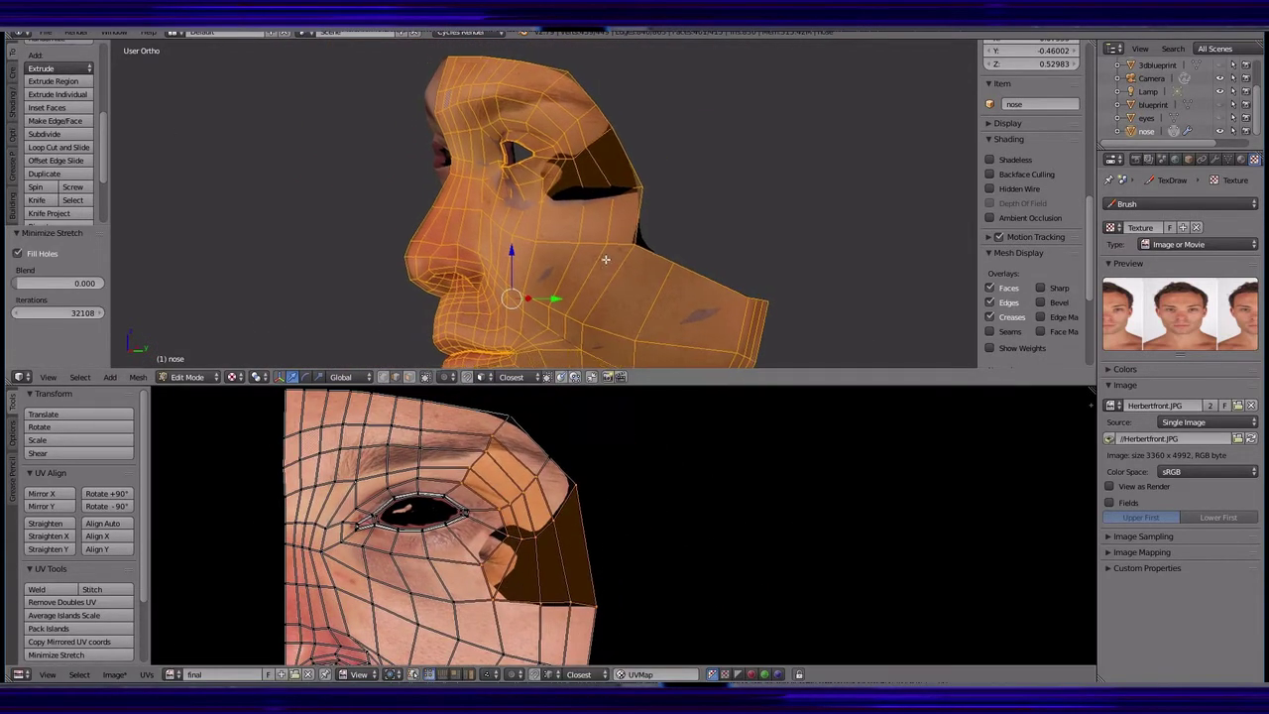
- Preview the painted texture in Texture Paint from the front, then return to Edit Mode
{"action": "key", "text": "KP_1"}
{"action": "left_click", "coordinate": [187, 376]}
{"action": "left_click", "coordinate": [188, 288]}
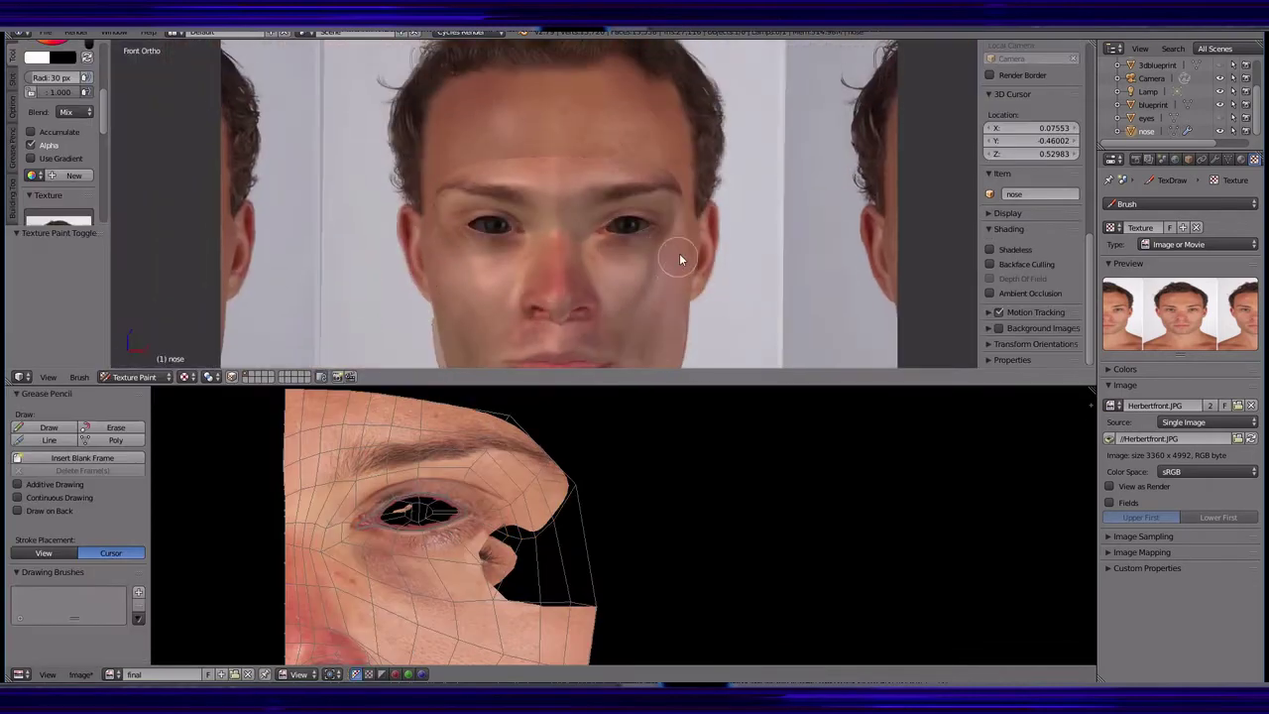
{"action": "key", "text": "Tab"}
{"action": "mouse_move", "coordinate": [679, 260]}
{"action": "middle_mouse_down"}
{"action": "mouse_move", "coordinate": [514, 288]}
{"action": "mouse_move", "coordinate": [382, 279]}
{"action": "mouse_move", "coordinate": [389, 298]}
{"action": "mouse_move", "coordinate": [376, 234]}
{"action": "mouse_move", "coordinate": [543, 177]}
{"action": "mouse_move", "coordinate": [426, 208]}
{"action": "mouse_move", "coordinate": [515, 198]}
{"action": "middle_mouse_up"}
{"action": "key", "text": "KP_1"}
- Reshape the eye corner by moving one vertex along X and sliding another
{"action": "right_click", "coordinate": [552, 235]}
{"action": "scroll", "coordinate": [585, 258], "scroll_direction": "up", "scroll_amount": 3}
{"action": "key", "text": "g"}
{"action": "key", "text": "x"}
{"action": "left_click", "coordinate": [589, 293]}
{"action": "left_click", "coordinate": [426, 278]}
{"action": "key", "text": "shift+v"}
{"action": "left_click", "coordinate": [376, 234]}
{"action": "left_click", "coordinate": [187, 377]}
- Check the whole head, then add a new edge loop beside the outer eye
{"action": "left_click", "coordinate": [194, 349]}
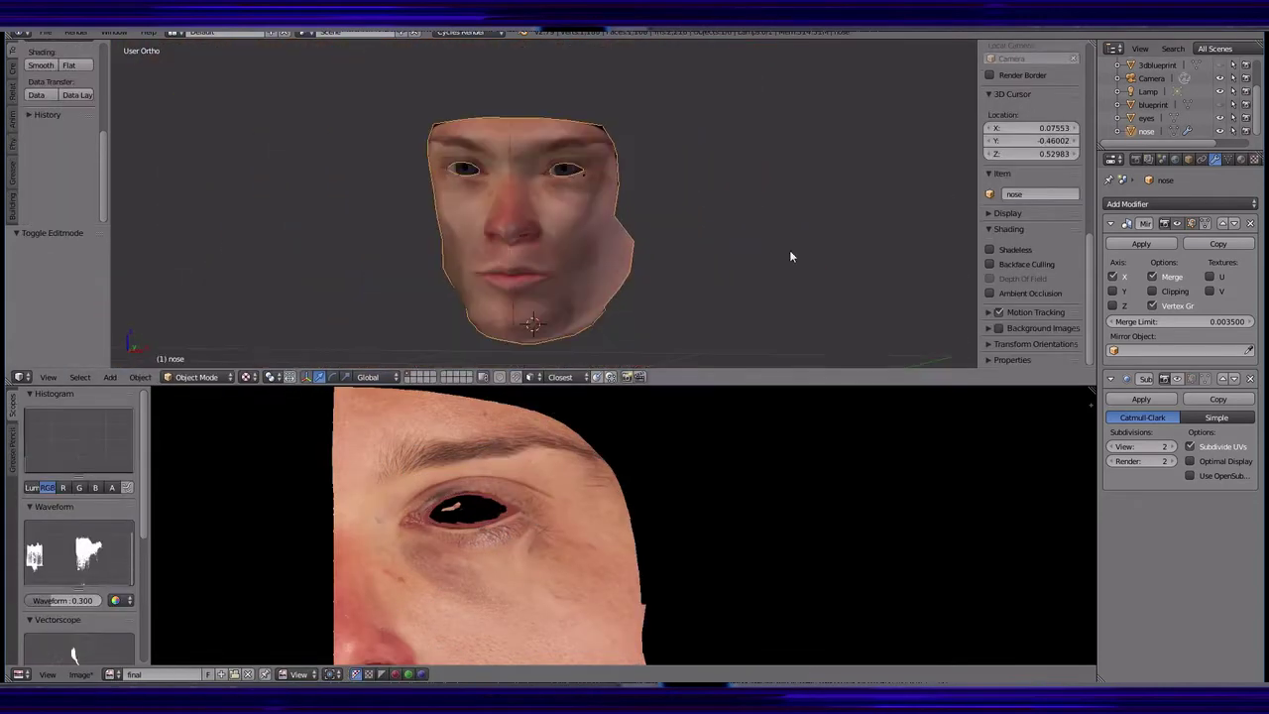
{"action": "mouse_move", "coordinate": [599, 313]}
{"action": "middle_mouse_down"}
{"action": "mouse_move", "coordinate": [546, 320]}
{"action": "mouse_move", "coordinate": [609, 264]}
{"action": "mouse_move", "coordinate": [654, 275]}
{"action": "mouse_move", "coordinate": [228, 362]}
{"action": "middle_mouse_up"}
{"action": "key", "text": "Tab"}
{"action": "mouse_move", "coordinate": [496, 248]}
{"action": "middle_mouse_down"}
{"action": "mouse_move", "coordinate": [615, 238]}
{"action": "mouse_move", "coordinate": [579, 287]}
{"action": "middle_mouse_up"}
{"action": "key", "text": "ctrl+r"}
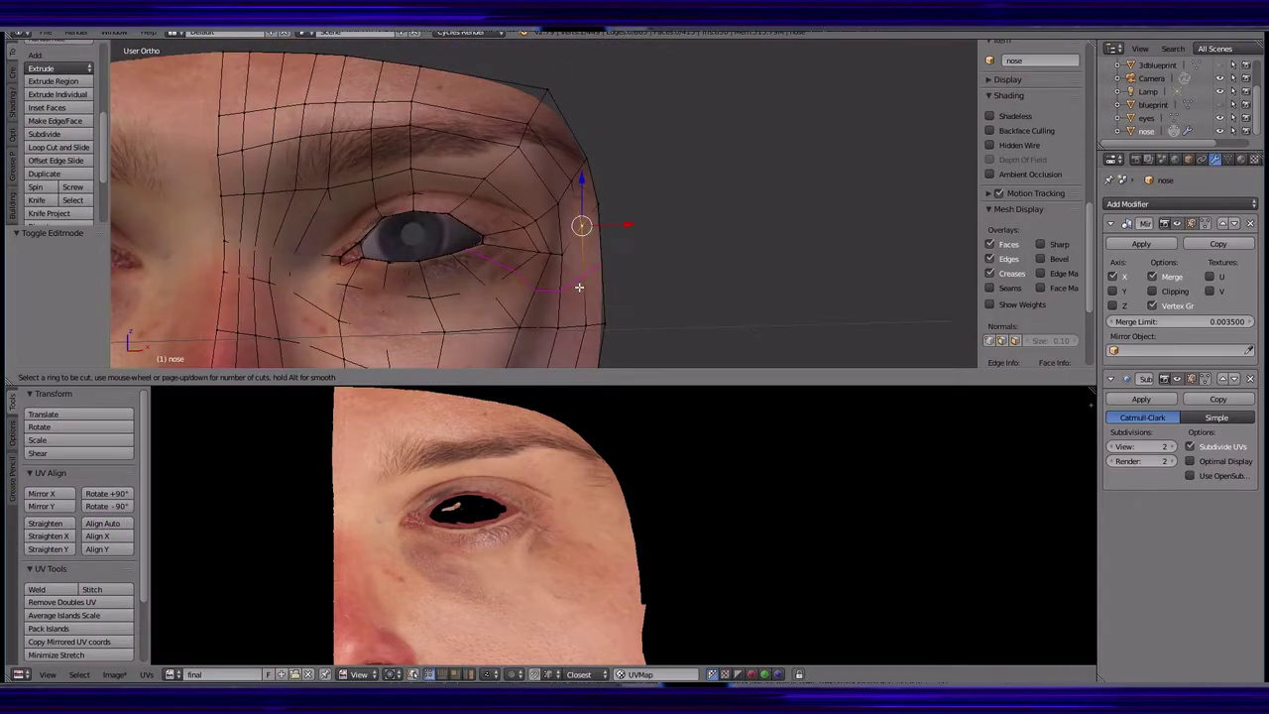
{"action": "scroll", "coordinate": [563, 336], "scroll_direction": "up", "scroll_amount": 2}
{"action": "left_click", "coordinate": [574, 227], "text": "ctrl"}
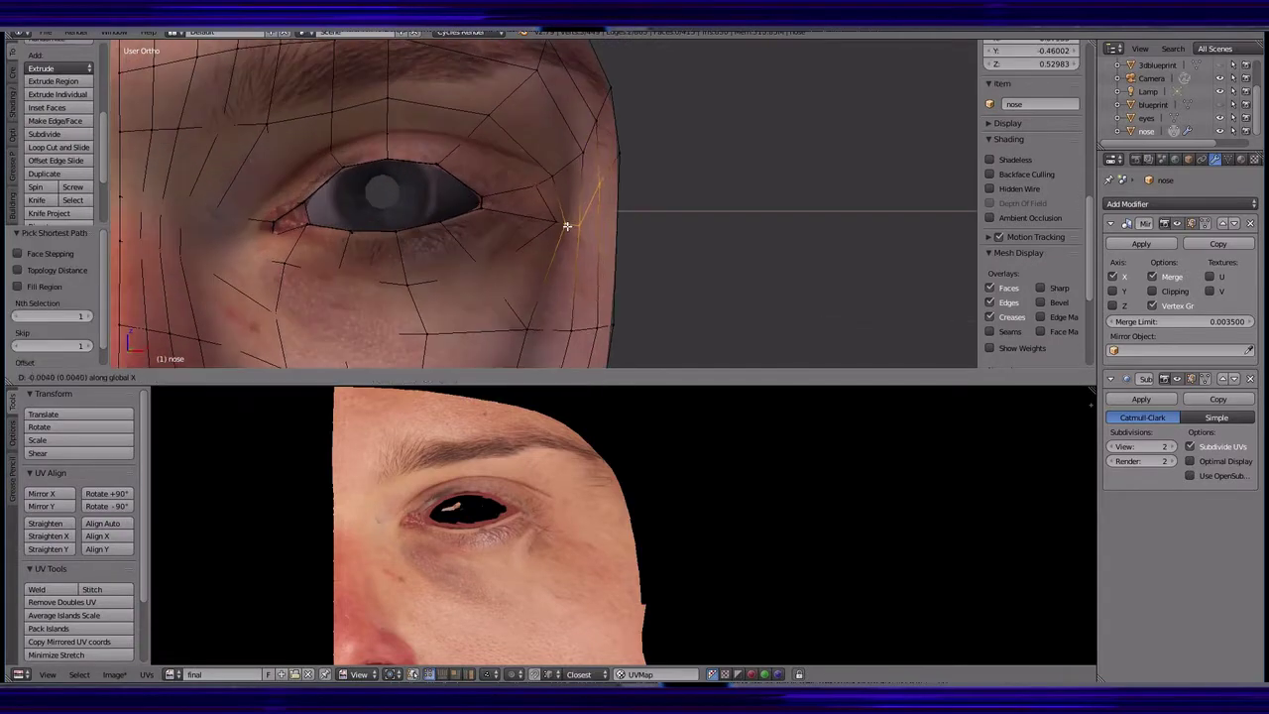
{"action": "left_click", "coordinate": [566, 226]}
- Edge-slide the new loop and extend the selection along its edge path
{"action": "mouse_move", "coordinate": [566, 226]}
{"action": "middle_mouse_down"}
{"action": "mouse_move", "coordinate": [340, 274]}
{"action": "mouse_move", "coordinate": [597, 147]}
{"action": "middle_mouse_up"}
{"action": "middle_click_drag", "start_coordinate": [621, 209], "coordinate": [752, 232]}
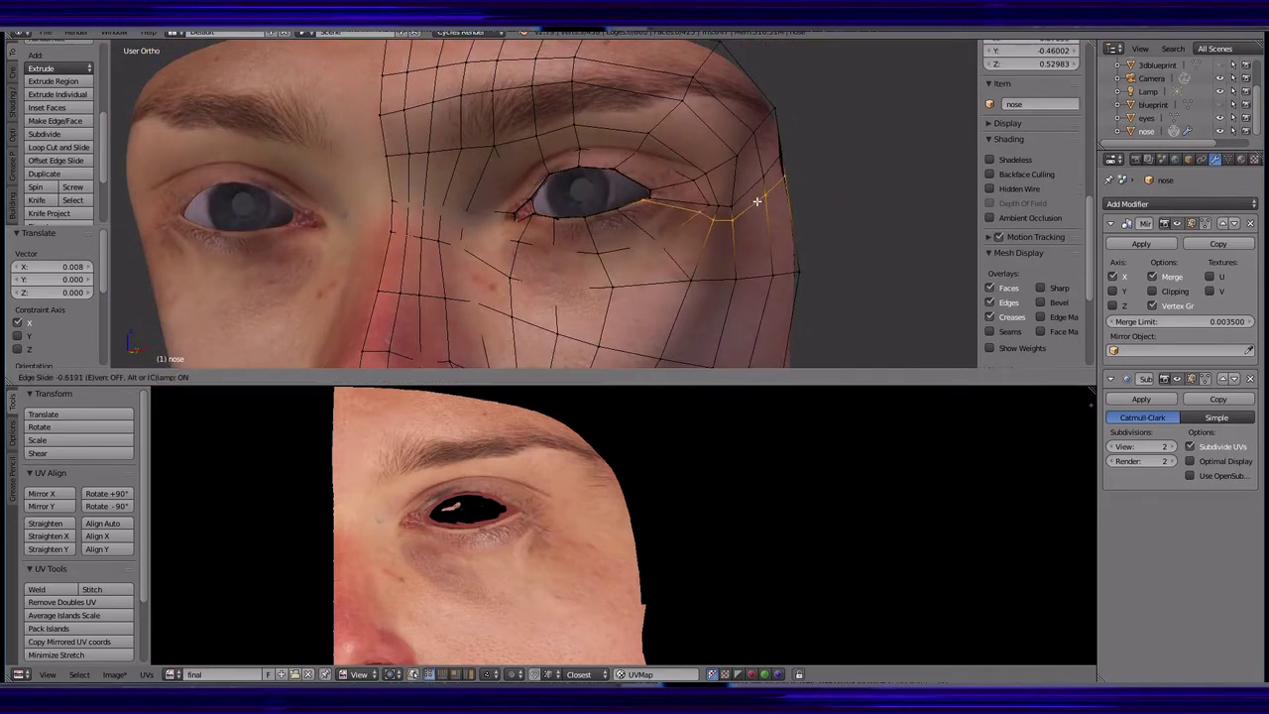
{"action": "left_click", "coordinate": [757, 201]}
{"action": "scroll", "coordinate": [756, 202], "scroll_direction": "up", "scroll_amount": 2}
{"action": "left_click", "coordinate": [820, 211], "text": "ctrl"}
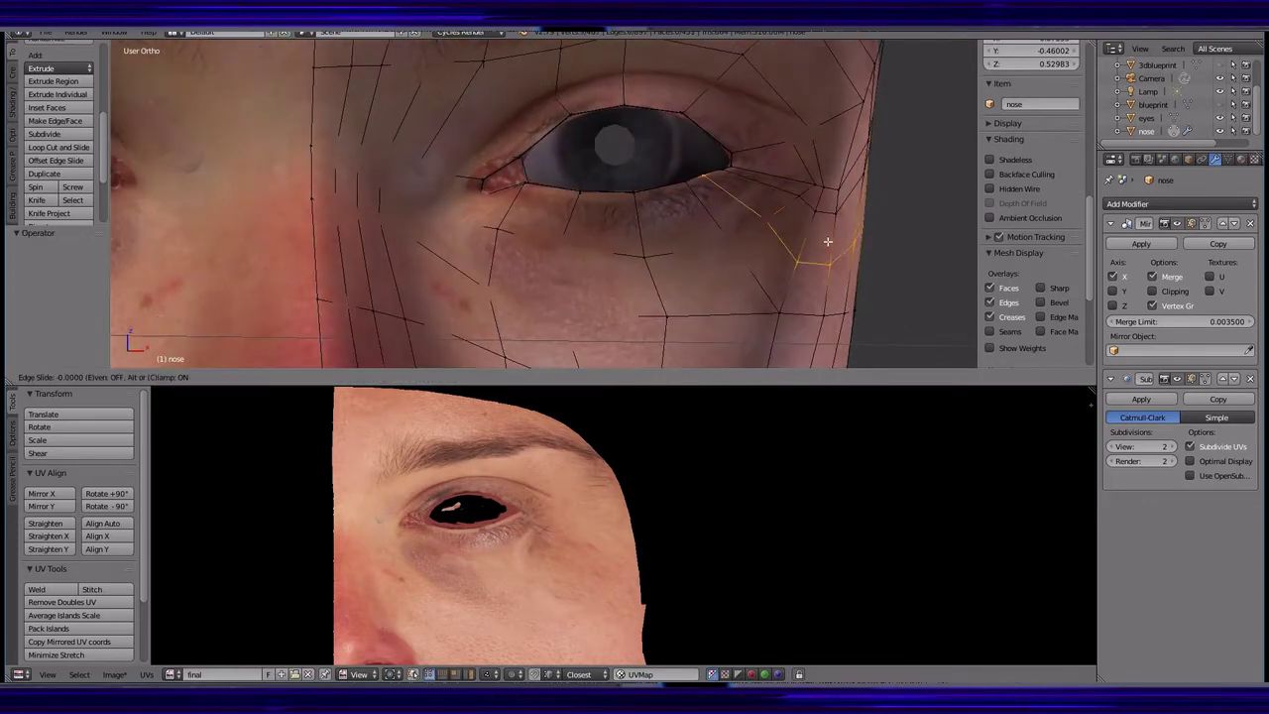
{"action": "left_click", "coordinate": [828, 241]}
- Move the edge path under the eye along X to fit the eye corner
{"action": "left_click", "coordinate": [792, 225], "text": "ctrl"}
{"action": "mouse_move", "coordinate": [828, 240]}
{"action": "middle_mouse_down"}
{"action": "mouse_move", "coordinate": [792, 225]}
{"action": "mouse_move", "coordinate": [724, 252]}
{"action": "mouse_move", "coordinate": [715, 289]}
{"action": "mouse_move", "coordinate": [612, 198]}
{"action": "middle_mouse_up"}
{"action": "left_click", "coordinate": [792, 229]}
{"action": "scroll", "coordinate": [723, 252], "scroll_direction": "up", "scroll_amount": 2}
{"action": "left_click", "coordinate": [728, 251]}
{"action": "scroll", "coordinate": [627, 179], "scroll_direction": "down", "scroll_amount": 2}
- Slide the mouth-corner and jaw vertices along their edges with Shift+V to match the photo
{"action": "middle_click_drag", "start_coordinate": [594, 287], "coordinate": [665, 241]}
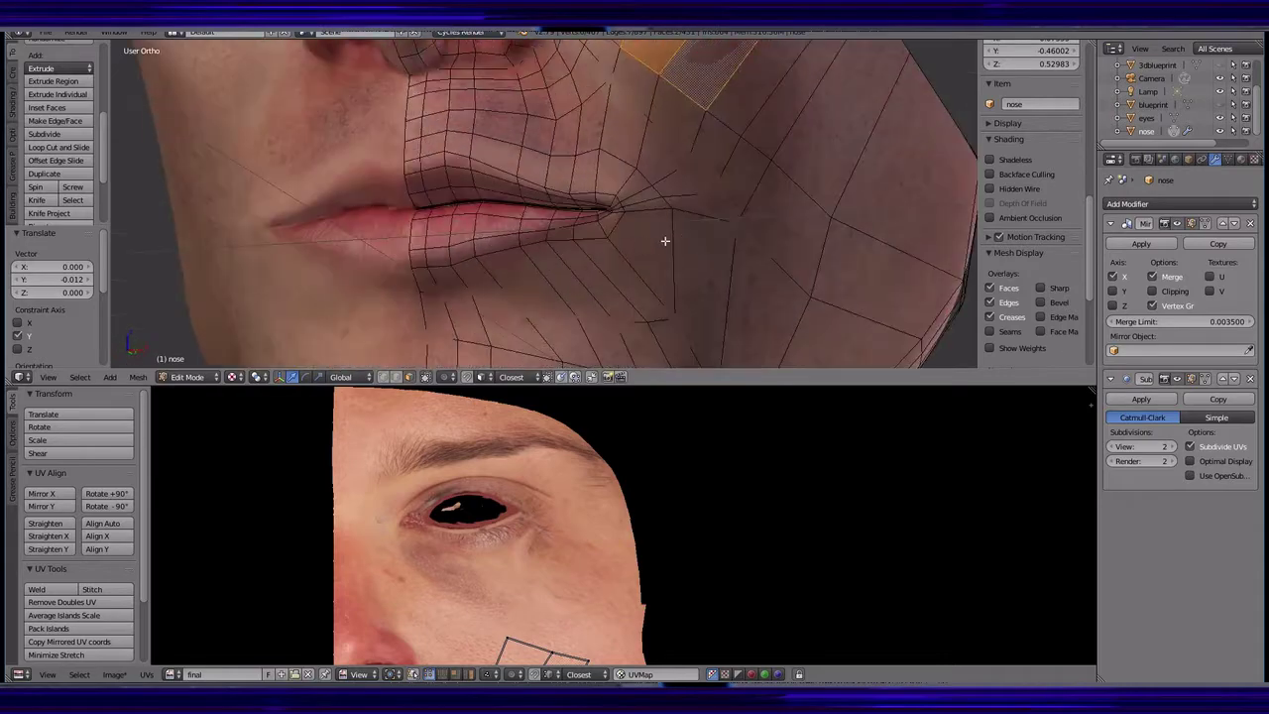
{"action": "middle_click_drag", "start_coordinate": [728, 211], "coordinate": [571, 254]}
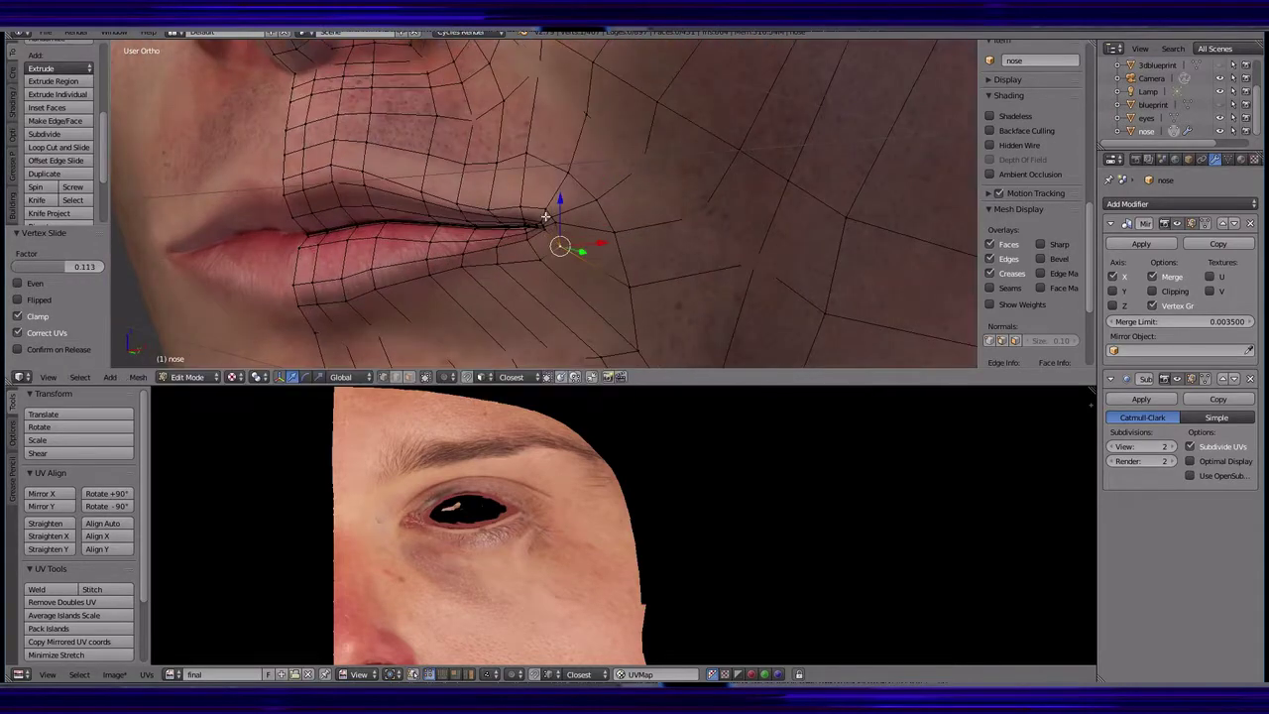
{"action": "middle_click_drag", "start_coordinate": [556, 193], "coordinate": [694, 202]}
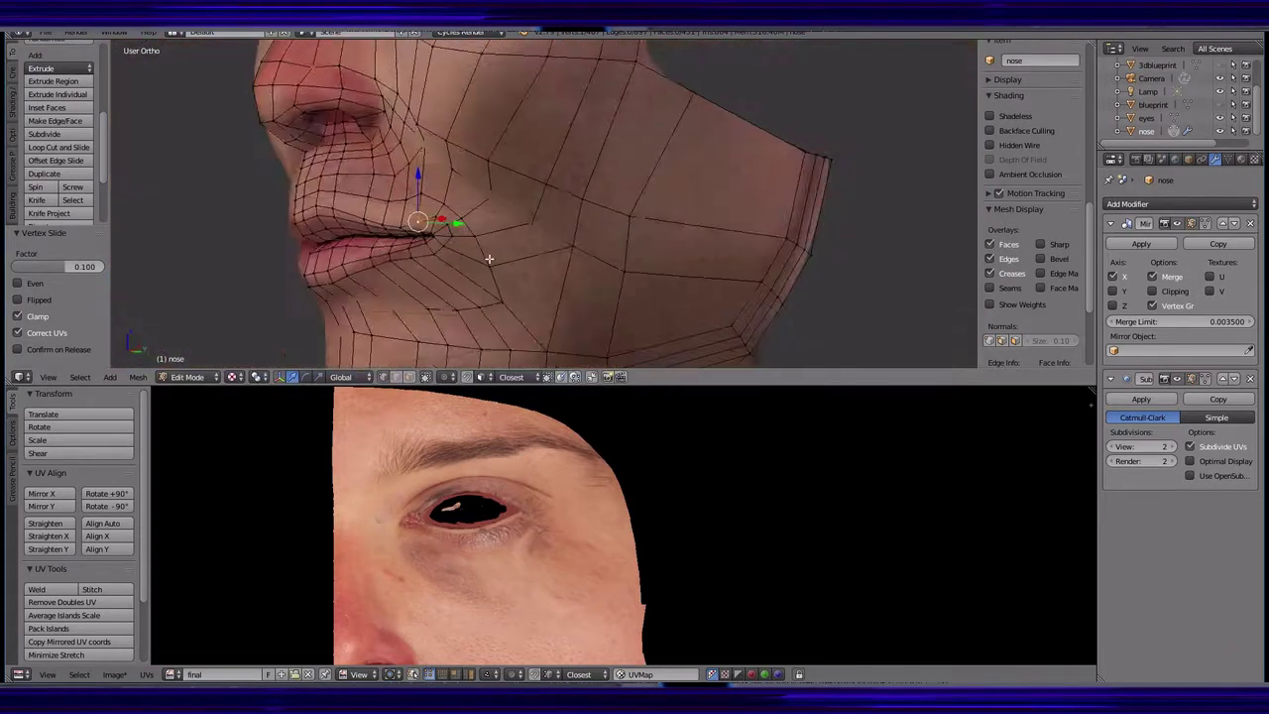
{"action": "key", "text": "shift+v"}
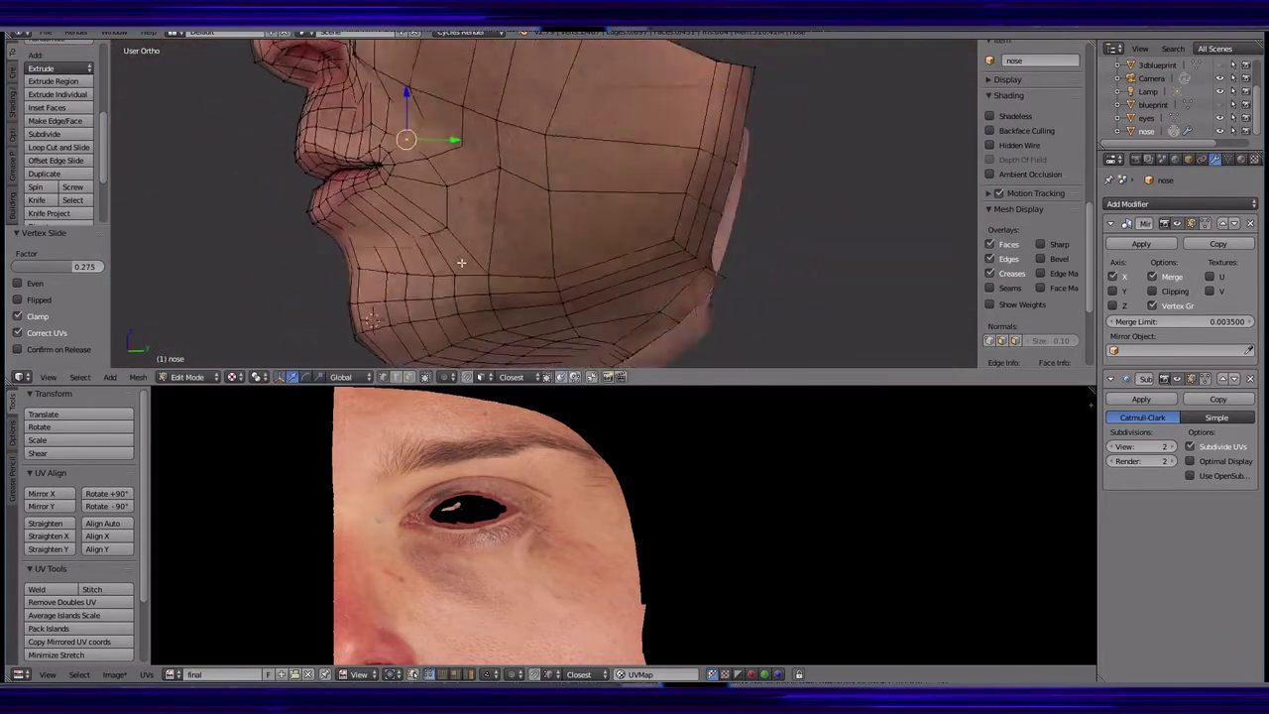
{"action": "middle_click_drag", "start_coordinate": [486, 285], "coordinate": [572, 207]}
{"action": "scroll", "coordinate": [546, 218], "scroll_direction": "down", "scroll_amount": 3}
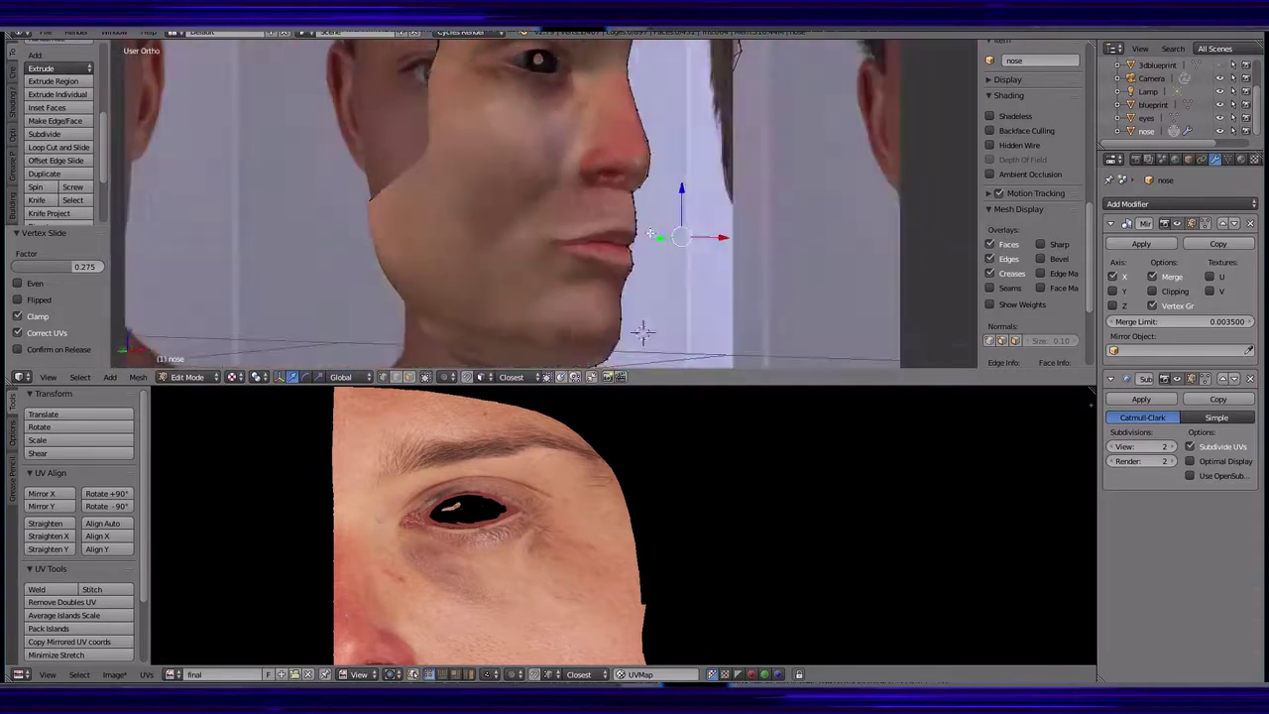
{"action": "middle_click_drag", "start_coordinate": [212, 329], "coordinate": [317, 218]}
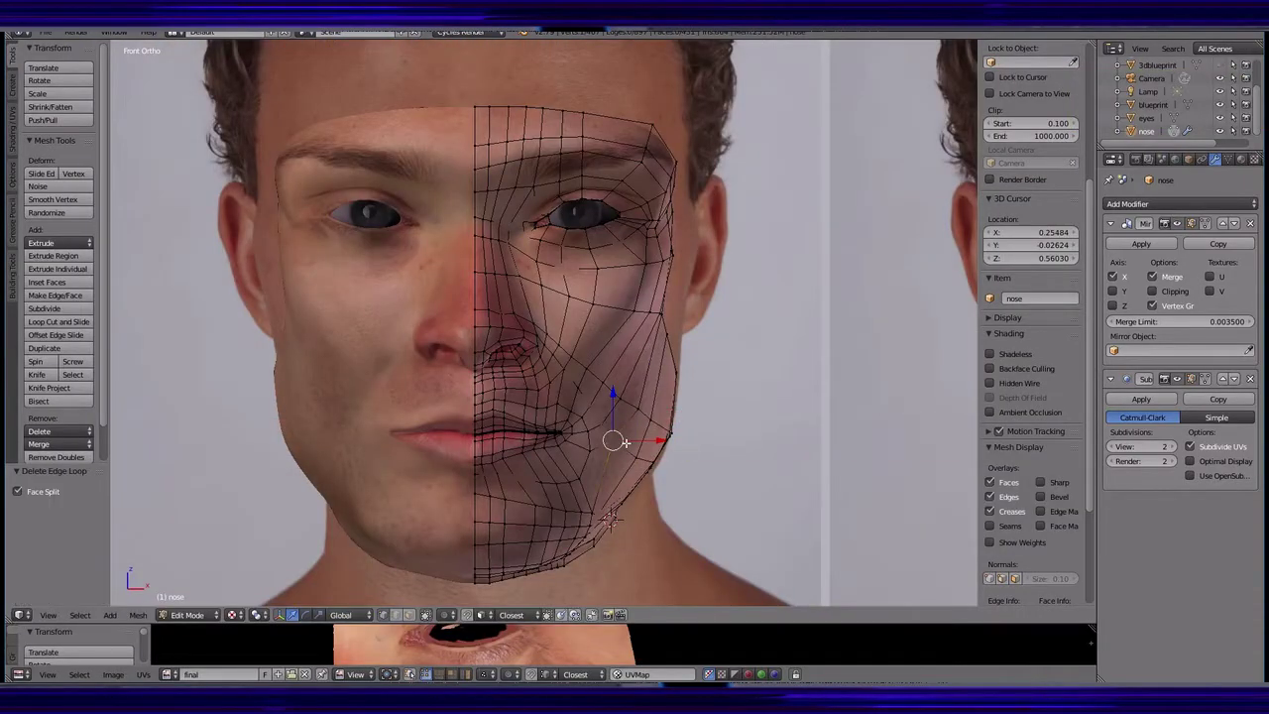
- Confirm the jaw vertex move and switch to the side profile view
{"action": "left_click", "coordinate": [625, 447]}
{"action": "middle_click_drag", "start_coordinate": [624, 447], "coordinate": [421, 210]}
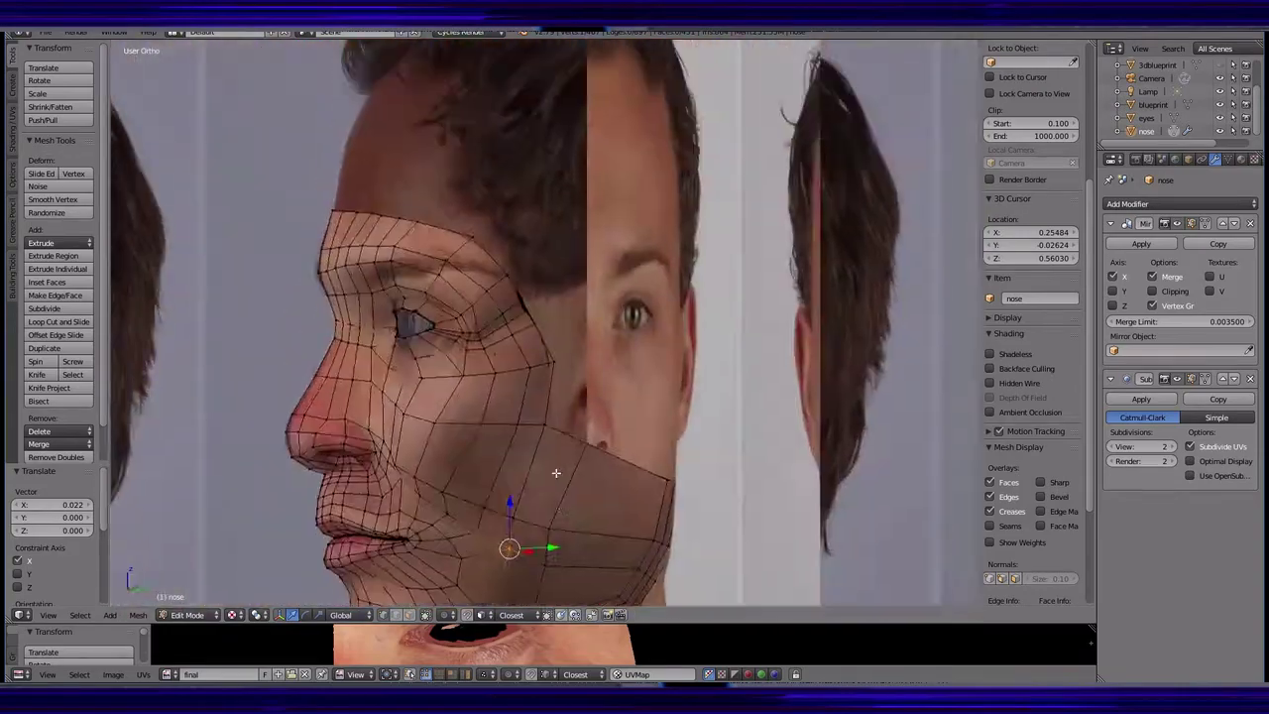
{"action": "key", "text": "KP_1"}
{"action": "key", "text": "KP_3"}
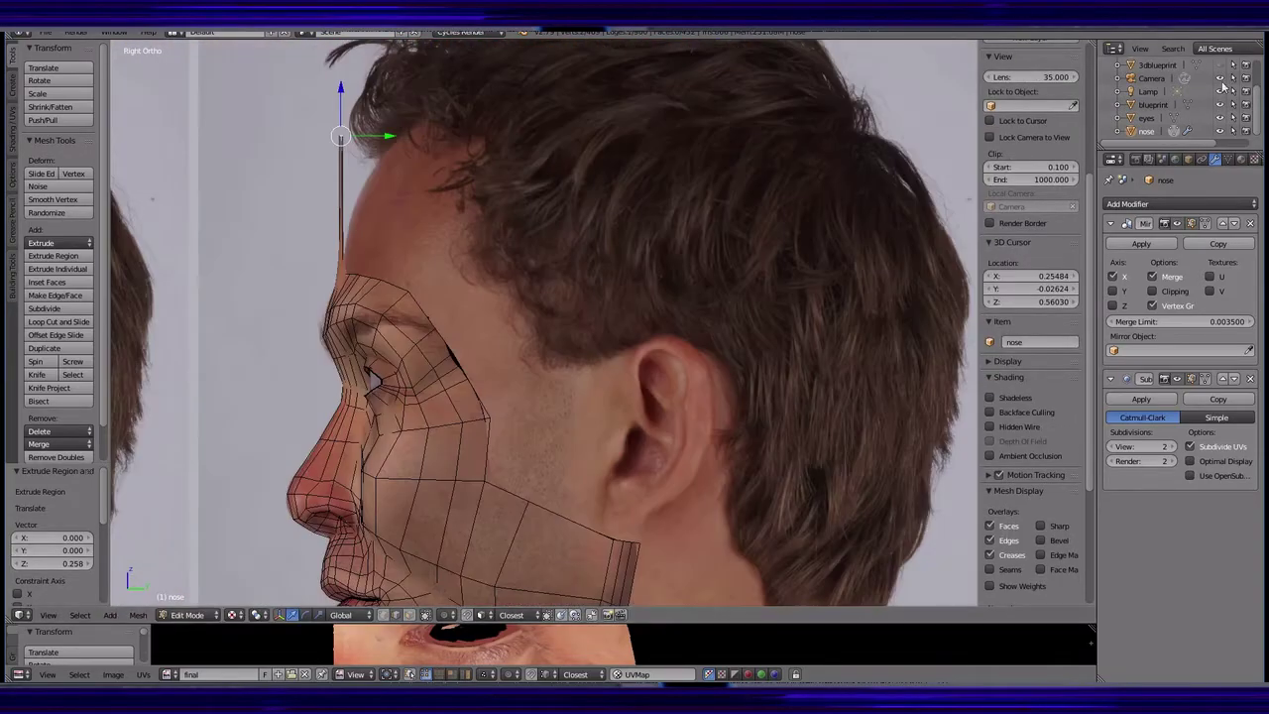
- Extrude the brow's top edge upward 0.1 along Y, then delete the unwanted forehead faces
{"action": "key", "text": "g"}
{"action": "key", "text": "y"}
{"action": "key", "text": "period"}
{"action": "key", "text": "1"}
{"action": "key", "text": "Return"}
{"action": "middle_click_drag", "start_coordinate": [522, 140], "coordinate": [484, 249]}
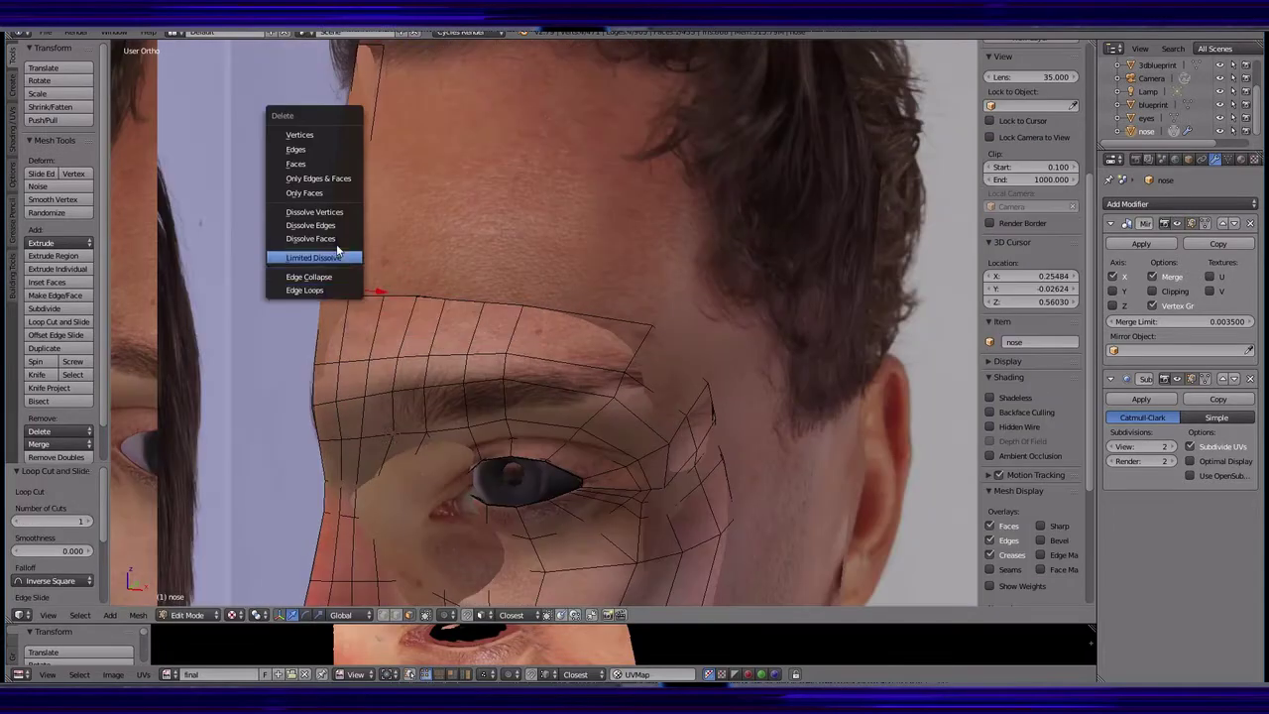
{"action": "left_click", "coordinate": [296, 163]}
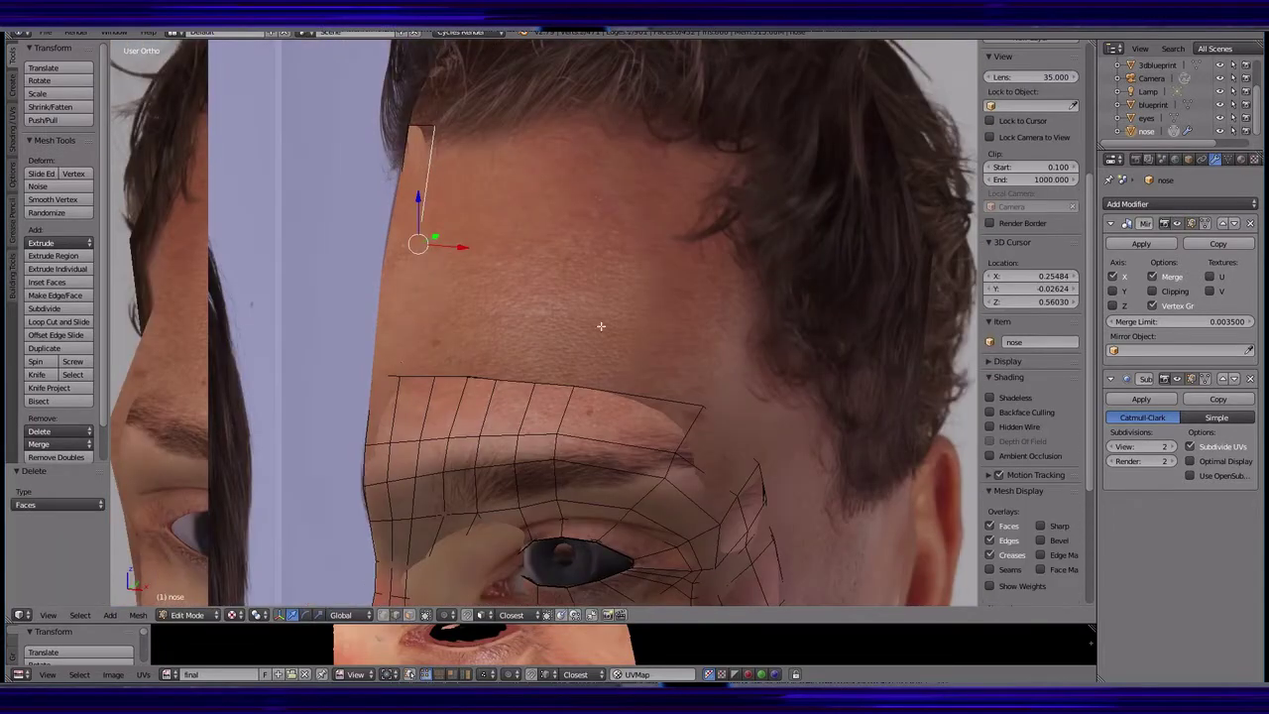
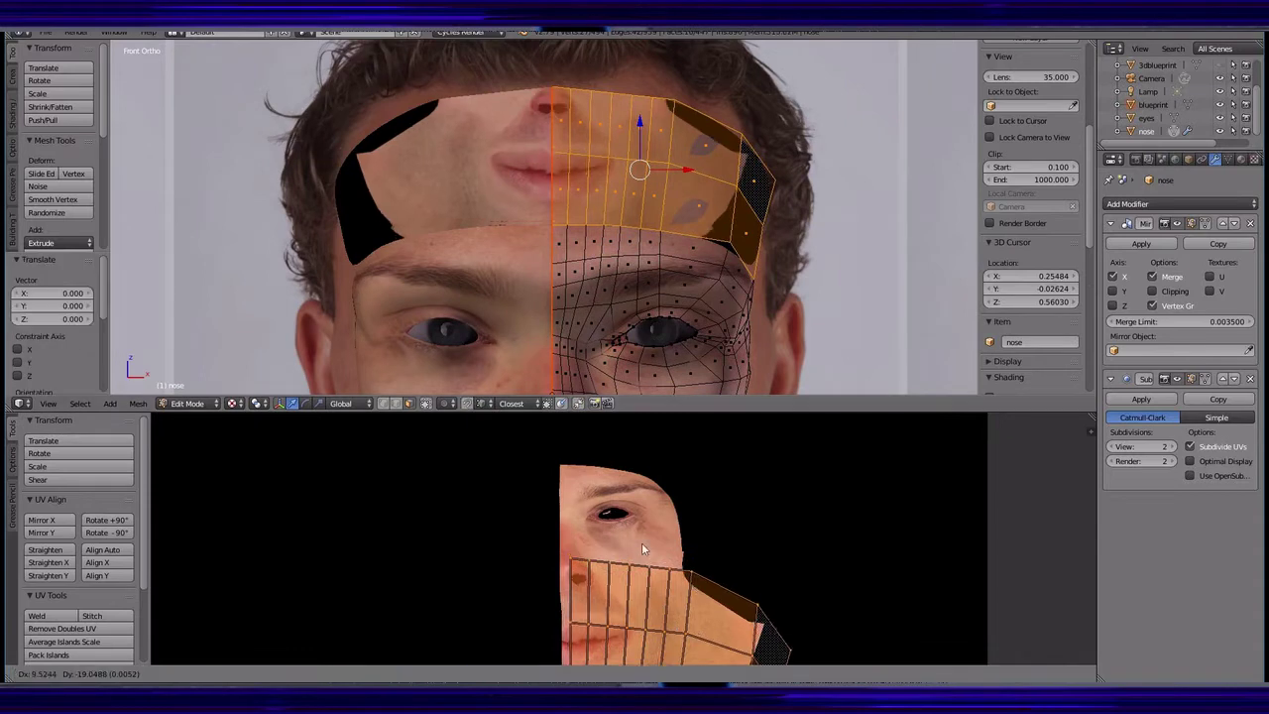
- Stitch the forehead UV island onto the face island in the UV editor
{"action": "key", "text": "a"}
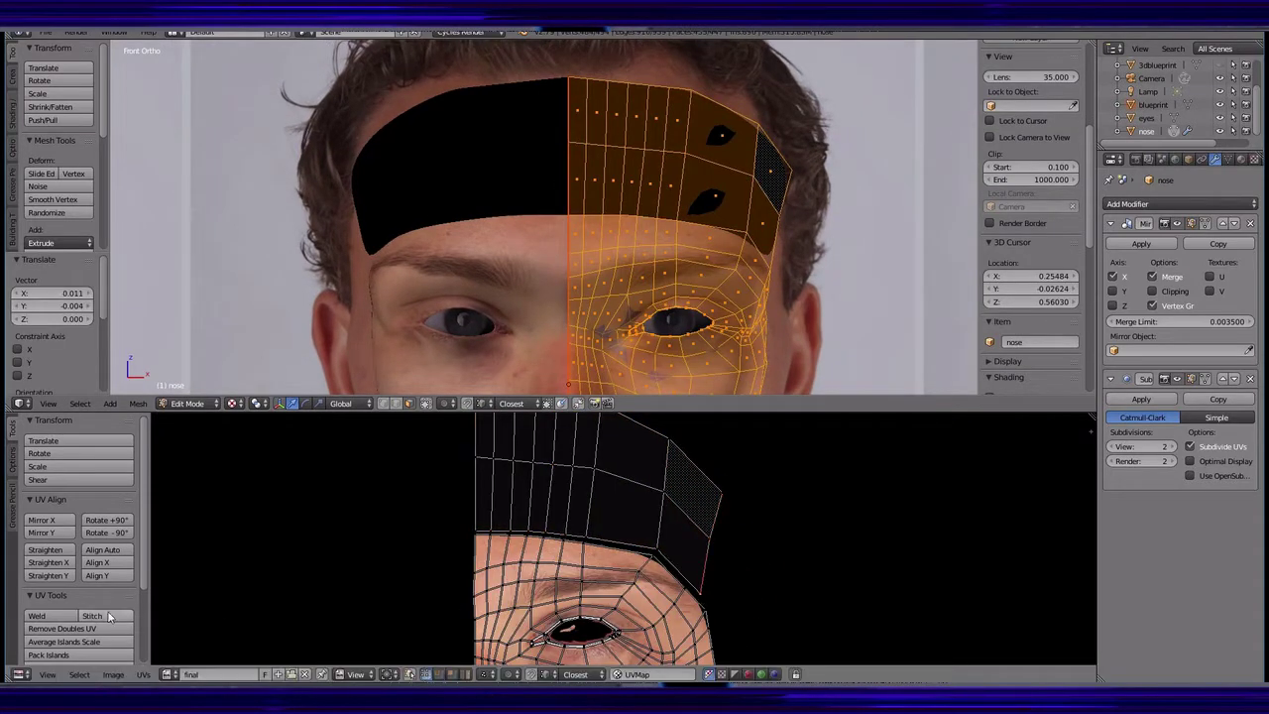
{"action": "left_click", "coordinate": [74, 216]}
{"action": "left_click", "coordinate": [92, 615]}
{"action": "left_click", "coordinate": [702, 598]}
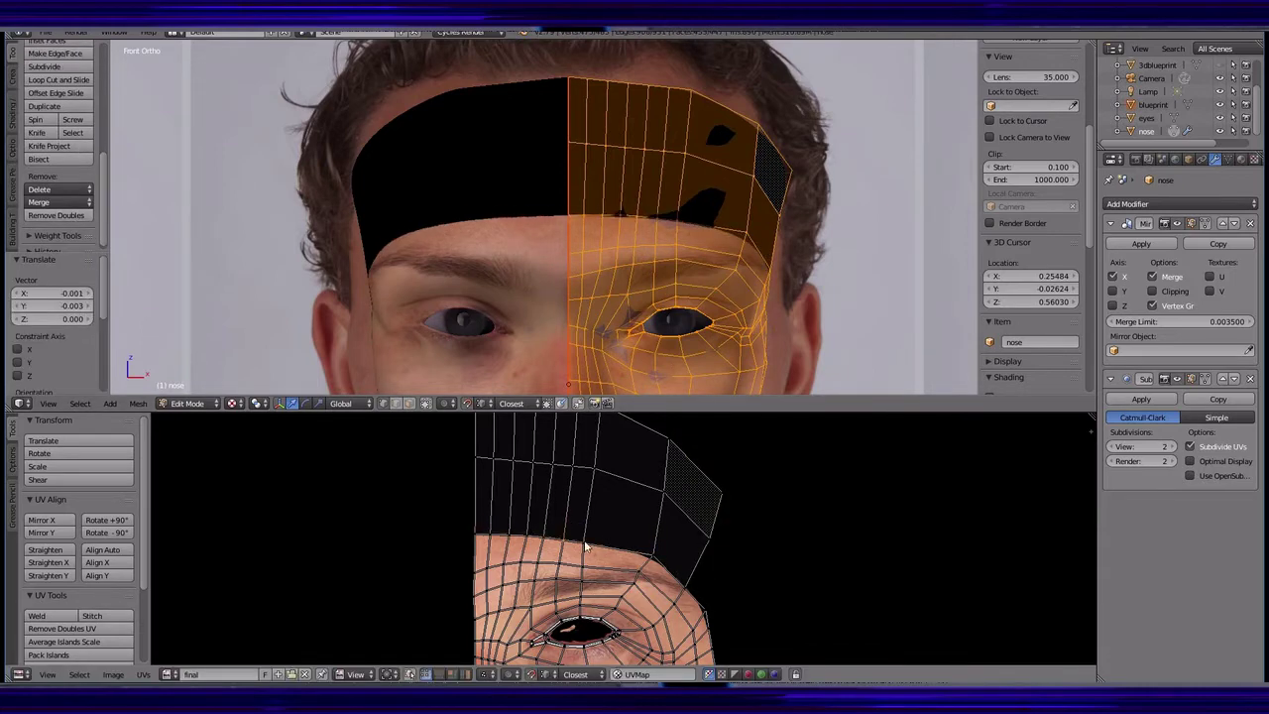
{"action": "scroll", "coordinate": [662, 357], "scroll_direction": "down", "scroll_amount": 2}
{"action": "scroll", "coordinate": [713, 502], "scroll_direction": "down", "scroll_amount": 3}
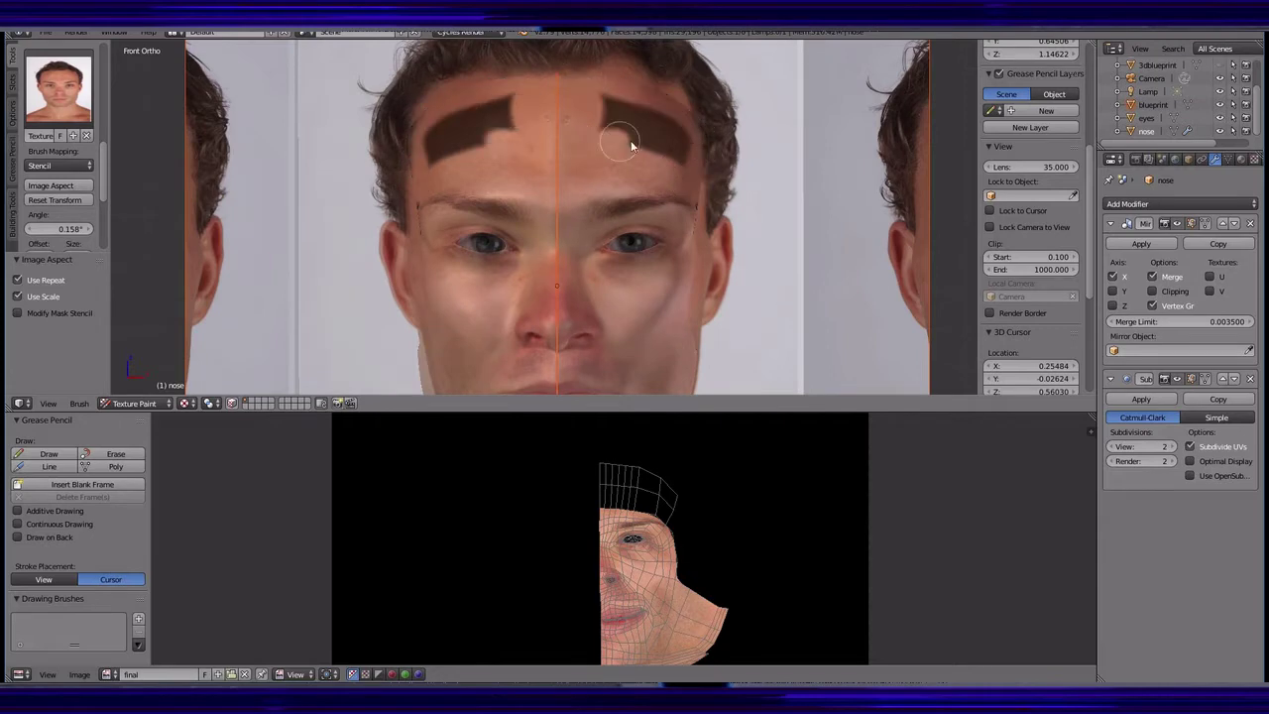
- Select a band of forehead faces in Edit Mode and nudge them slightly along Y
{"action": "key", "text": "ctrl+Tab"}
{"action": "mouse_move", "coordinate": [617, 320]}
{"action": "middle_mouse_down"}
{"action": "mouse_move", "coordinate": [614, 282]}
{"action": "mouse_move", "coordinate": [543, 310]}
{"action": "mouse_move", "coordinate": [515, 297]}
{"action": "mouse_move", "coordinate": [594, 358]}
{"action": "mouse_move", "coordinate": [471, 127]}
{"action": "mouse_move", "coordinate": [515, 300]}
{"action": "mouse_move", "coordinate": [538, 264]}
{"action": "mouse_move", "coordinate": [726, 152]}
{"action": "middle_mouse_up"}
{"action": "key", "text": "Tab"}
{"action": "right_click", "coordinate": [471, 127], "text": "ctrl"}
{"action": "key", "text": "Escape"}
{"action": "key", "text": "g"}
{"action": "key", "text": "y"}
{"action": "left_click", "coordinate": [515, 301]}
- Vertex-slide forehead and brow vertices along their edges, one at factor 0.447
{"action": "right_click", "coordinate": [725, 153], "text": "ctrl"}
{"action": "key", "text": "Escape"}
{"action": "right_click", "coordinate": [595, 288], "text": "ctrl"}
{"action": "key", "text": "shift+v"}
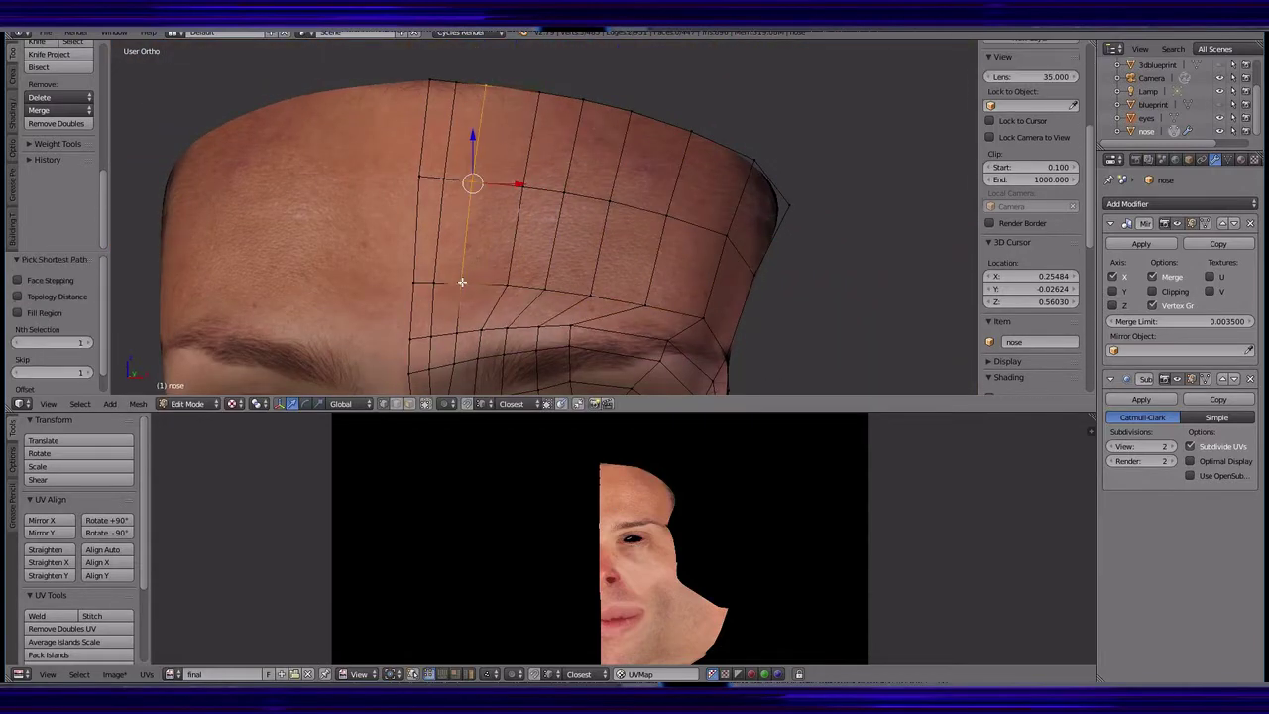
{"action": "left_click", "coordinate": [448, 251]}
{"action": "mouse_move", "coordinate": [448, 251]}
{"action": "middle_mouse_down"}
{"action": "mouse_move", "coordinate": [662, 345]}
{"action": "mouse_move", "coordinate": [594, 225]}
{"action": "middle_mouse_up"}
{"action": "right_click", "coordinate": [662, 345]}
{"action": "key", "text": "shift+v"}
{"action": "left_click", "coordinate": [691, 344]}
{"action": "key", "text": "shift+v"}
{"action": "left_click", "coordinate": [532, 281]}
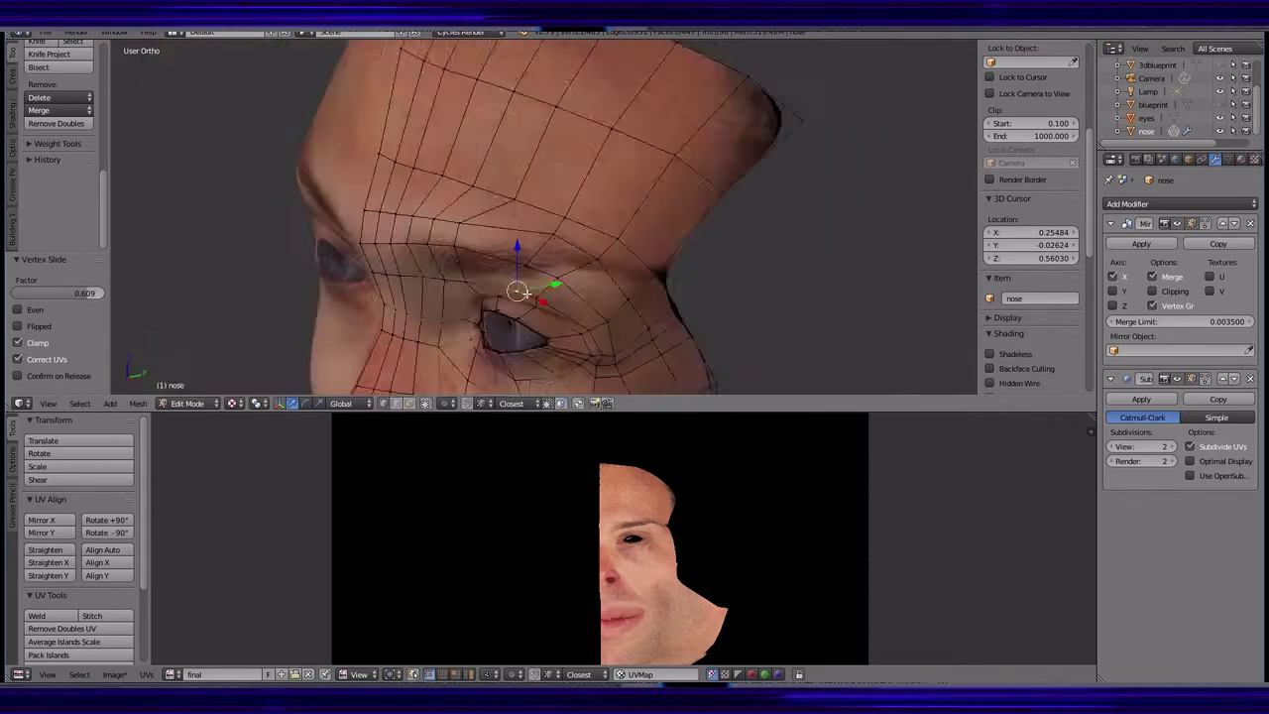
- Slide a vertex above the eye along its edge
{"action": "middle_click_drag", "start_coordinate": [531, 281], "coordinate": [552, 226]}
{"action": "middle_click_drag", "start_coordinate": [506, 288], "coordinate": [495, 285]}
{"action": "key", "text": "shift+v"}
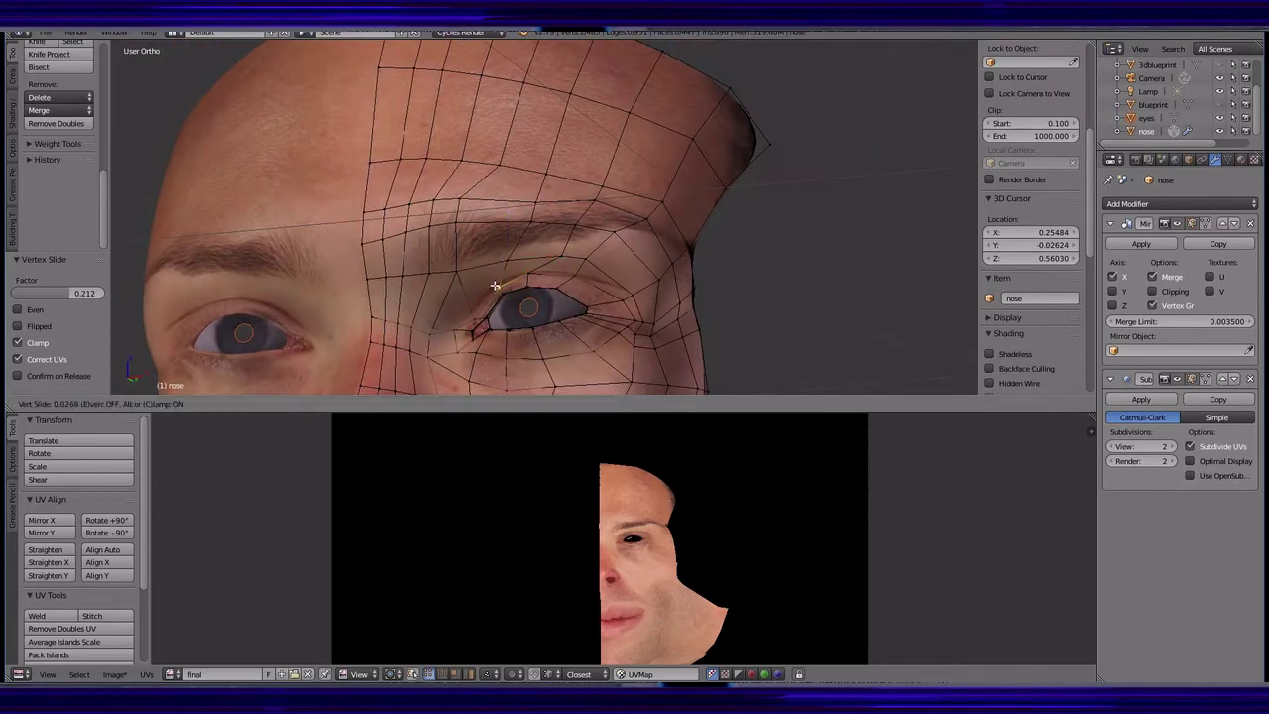
{"action": "left_click", "coordinate": [433, 226]}
{"action": "middle_click_drag", "start_coordinate": [433, 226], "coordinate": [432, 415]}
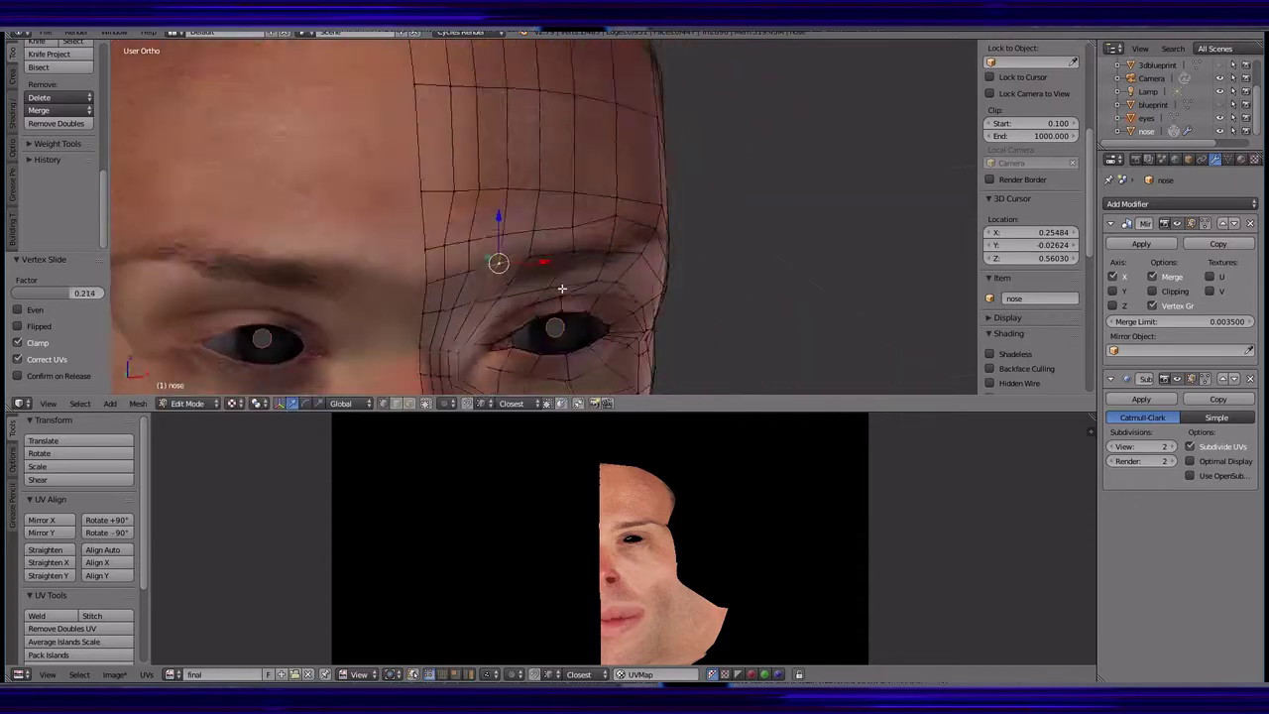
- Save the painted head texture image
{"action": "left_click", "coordinate": [44, 32]}
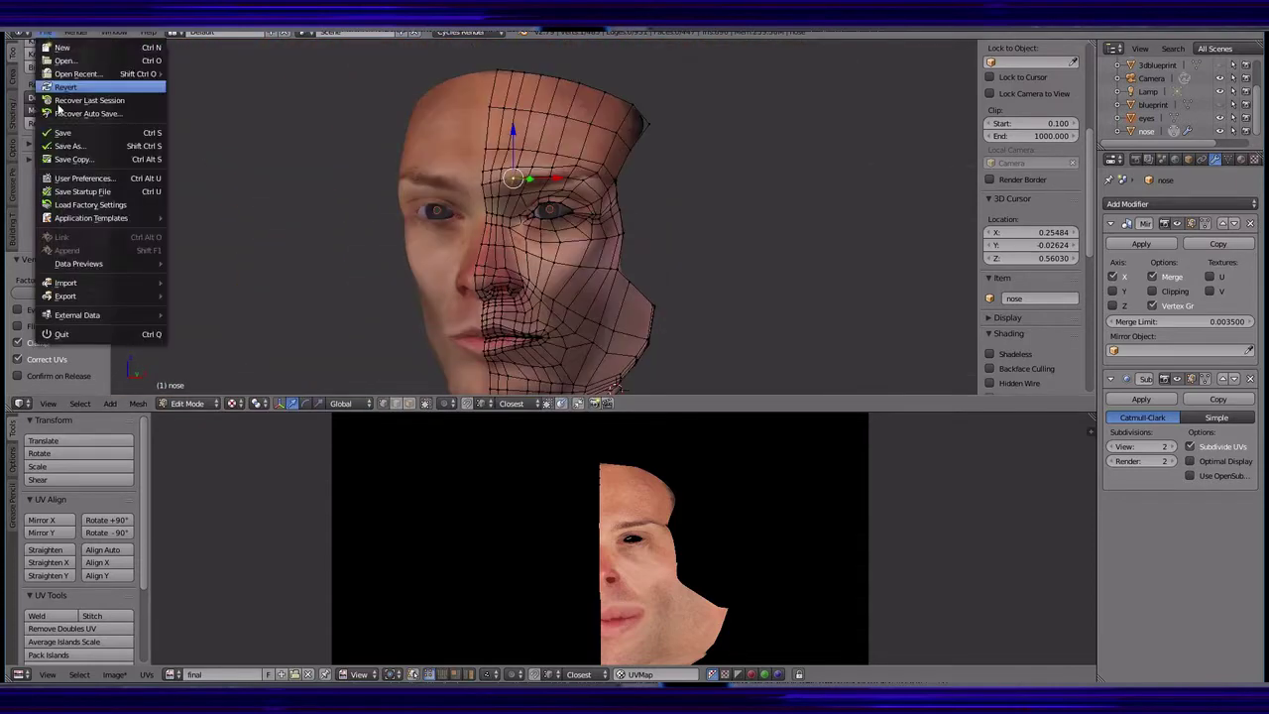
{"action": "left_click", "coordinate": [113, 674]}
{"action": "left_click", "coordinate": [149, 575]}
- Preview the head in rendered shading, then return to textured shading
{"action": "key", "text": "shift+z"}
{"action": "middle_click_drag", "start_coordinate": [410, 361], "coordinate": [297, 377]}
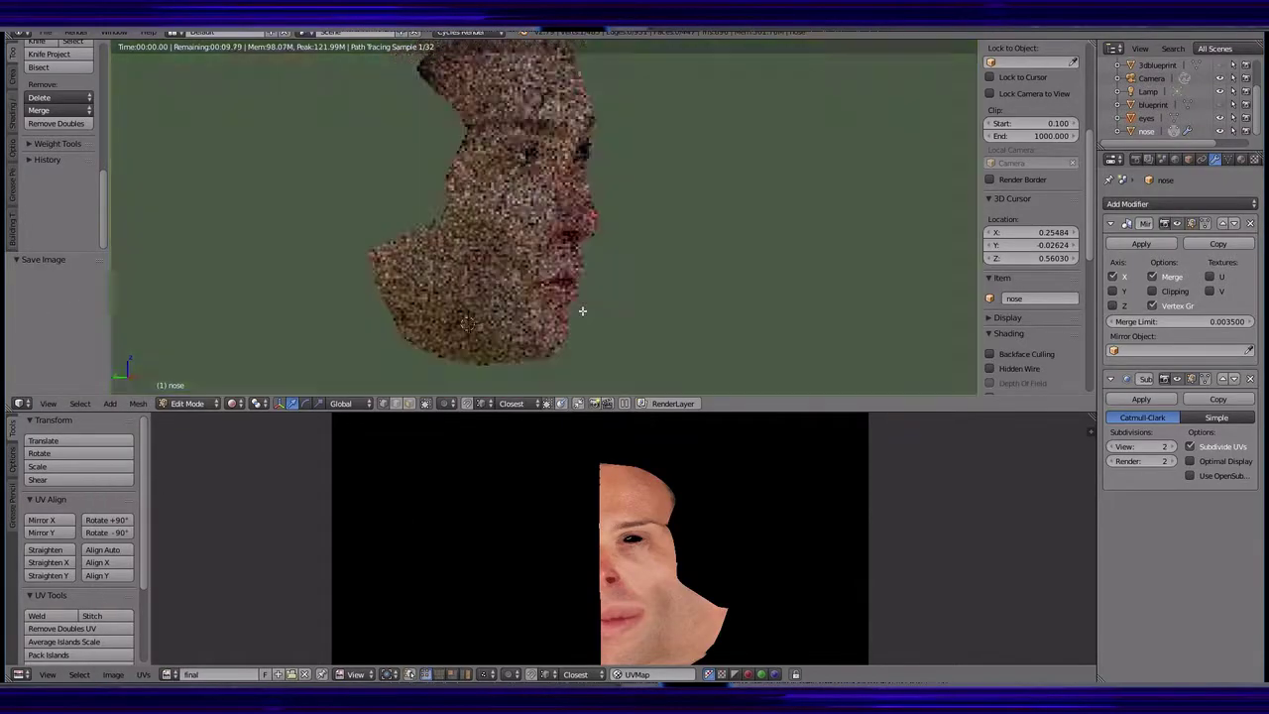
{"action": "left_click", "coordinate": [231, 402]}
{"action": "left_click", "coordinate": [255, 343]}
- Create a new face behind the temple toward the ear
{"action": "middle_click_drag", "start_coordinate": [401, 377], "coordinate": [555, 258]}
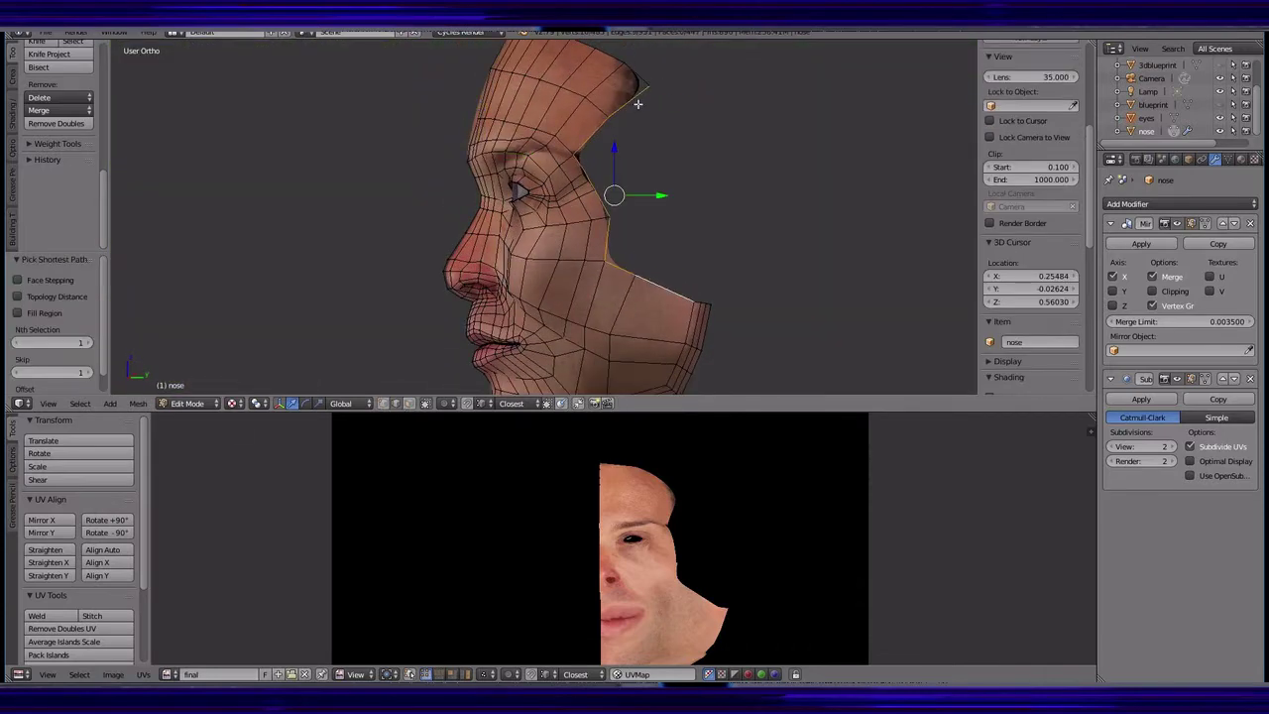
{"action": "scroll", "coordinate": [59, 148], "scroll_direction": "up", "scroll_amount": 3}
{"action": "left_click", "coordinate": [54, 152]}
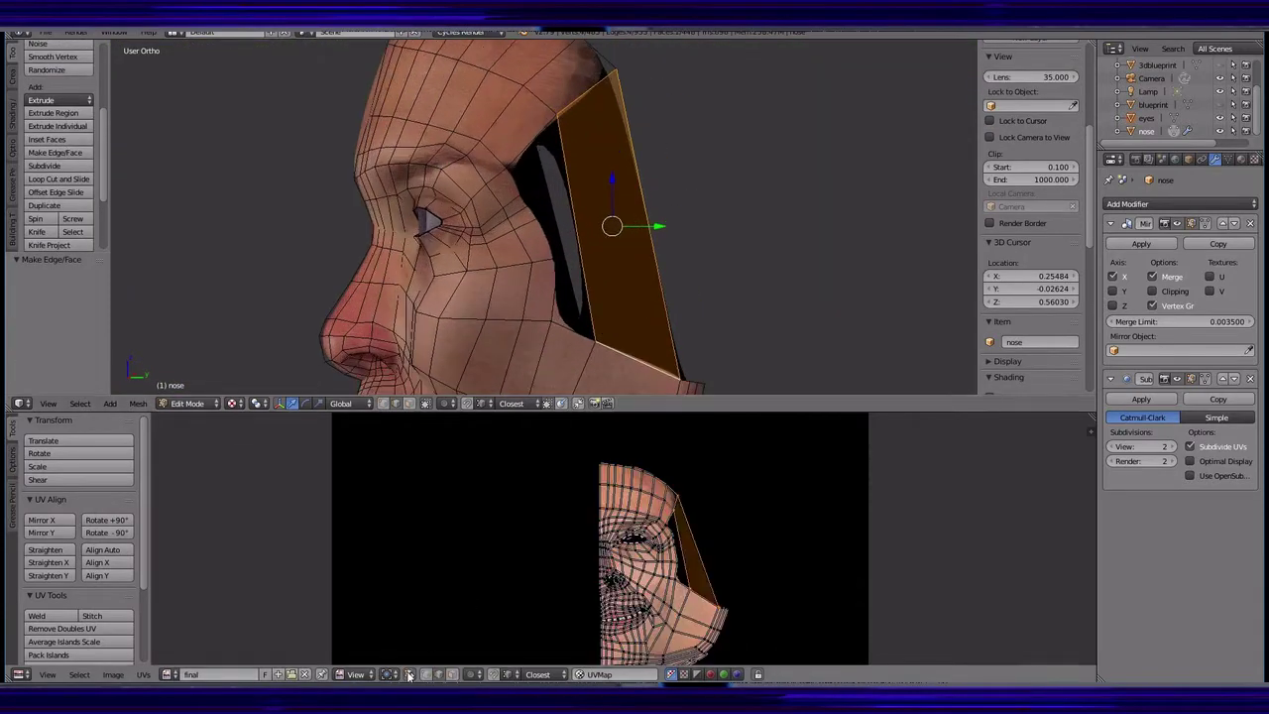
{"action": "middle_click_drag", "start_coordinate": [591, 178], "coordinate": [566, 215], "text": "shift"}
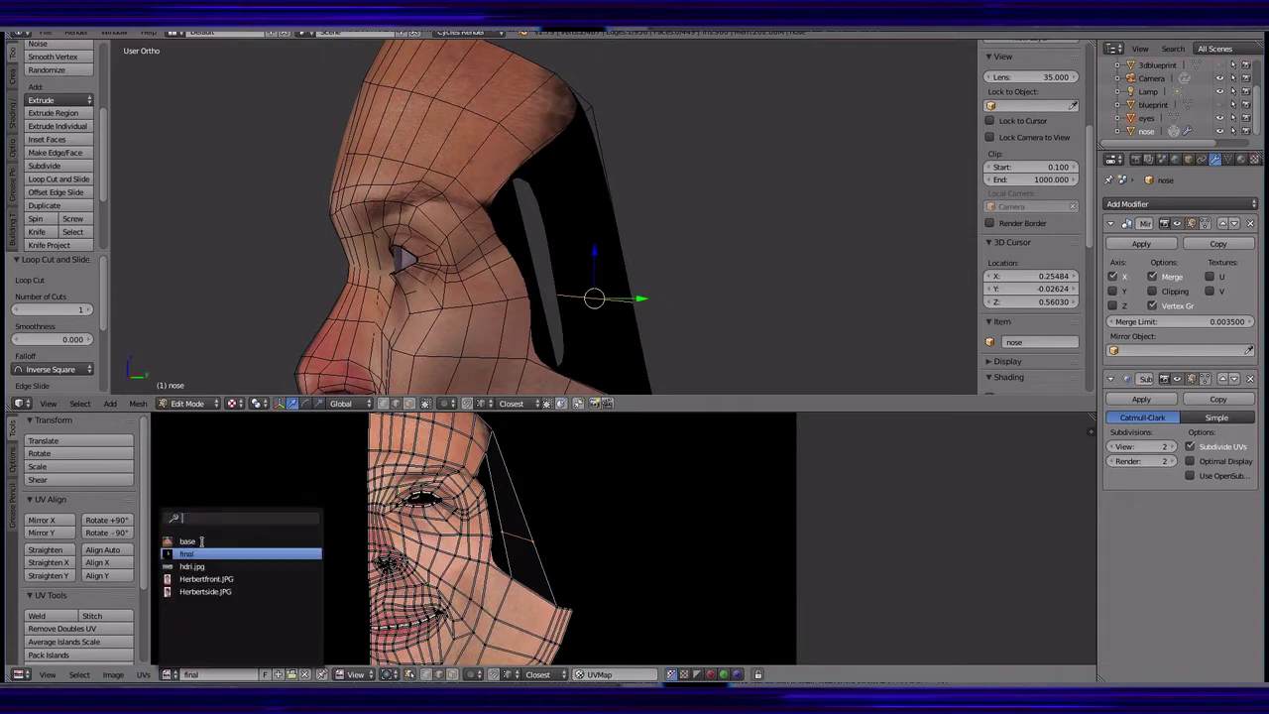
- Show the 'base' photo in the UV editor and box-select the new face's UVs
{"action": "left_click", "coordinate": [189, 540]}
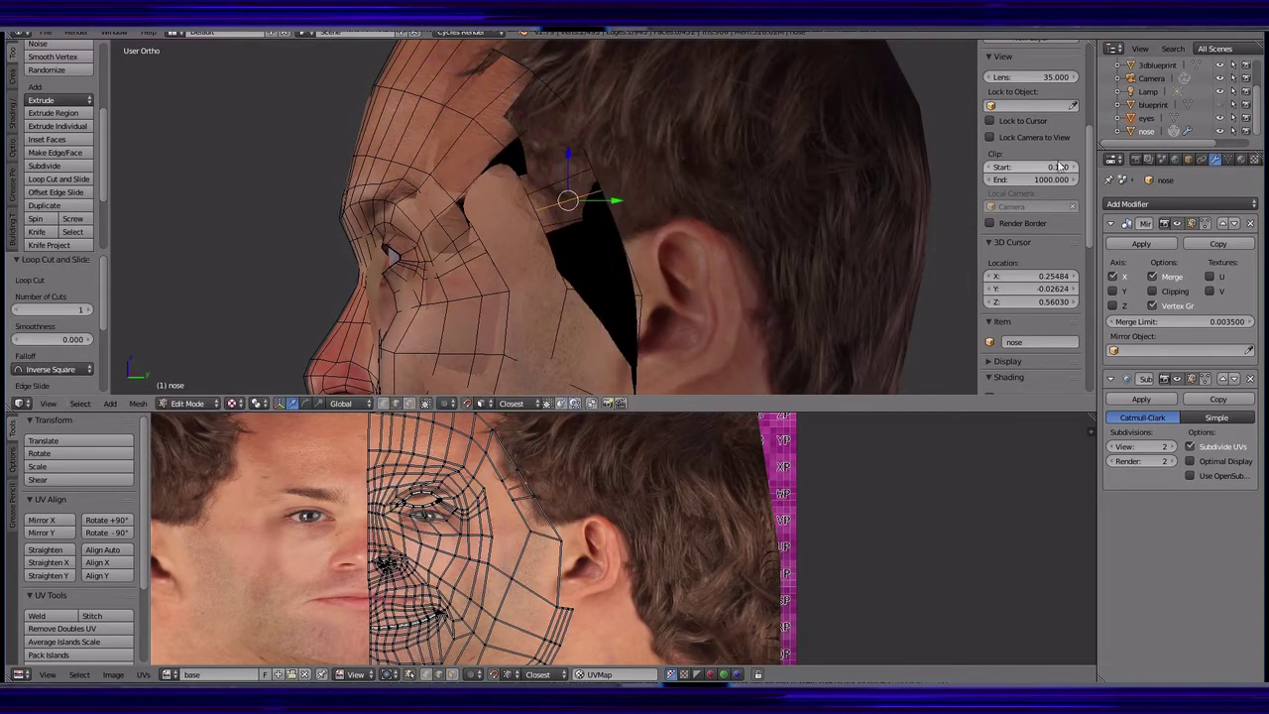
{"action": "left_click_drag", "start_coordinate": [1059, 166], "coordinate": [505, 378]}
{"action": "middle_click_drag", "start_coordinate": [513, 424], "coordinate": [526, 440]}
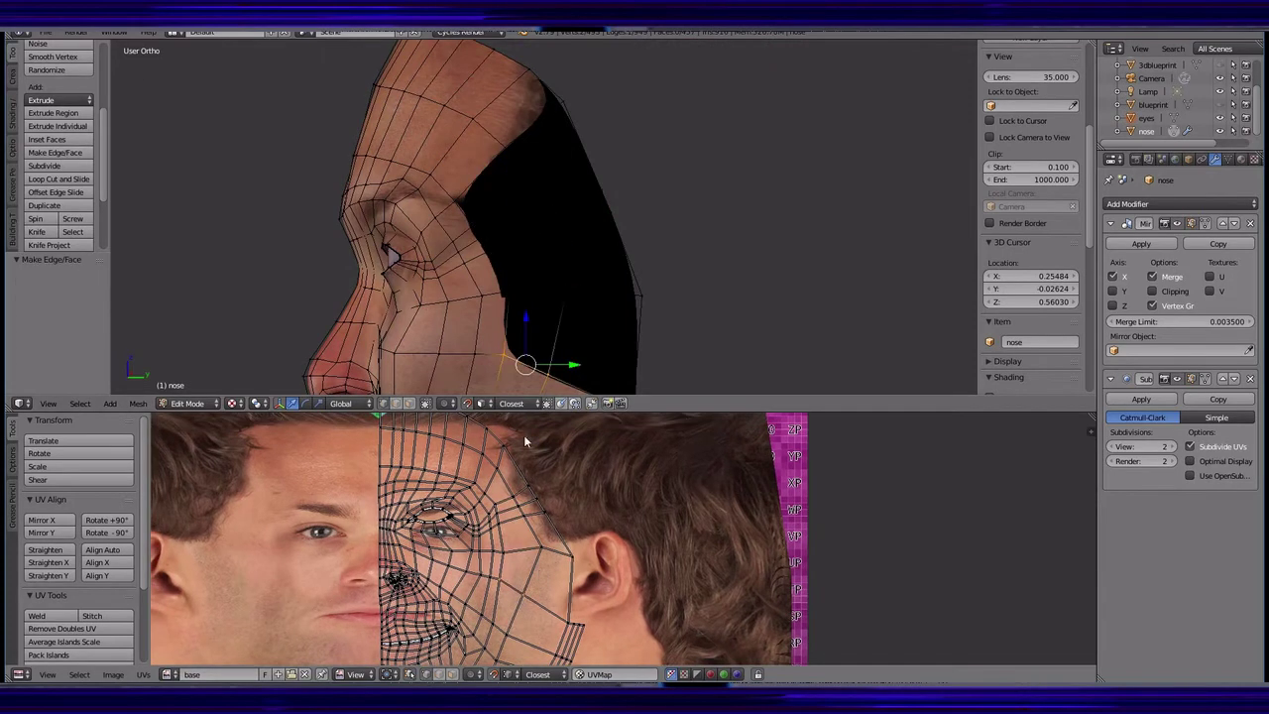
{"action": "left_click_drag", "start_coordinate": [498, 490], "coordinate": [522, 557]}
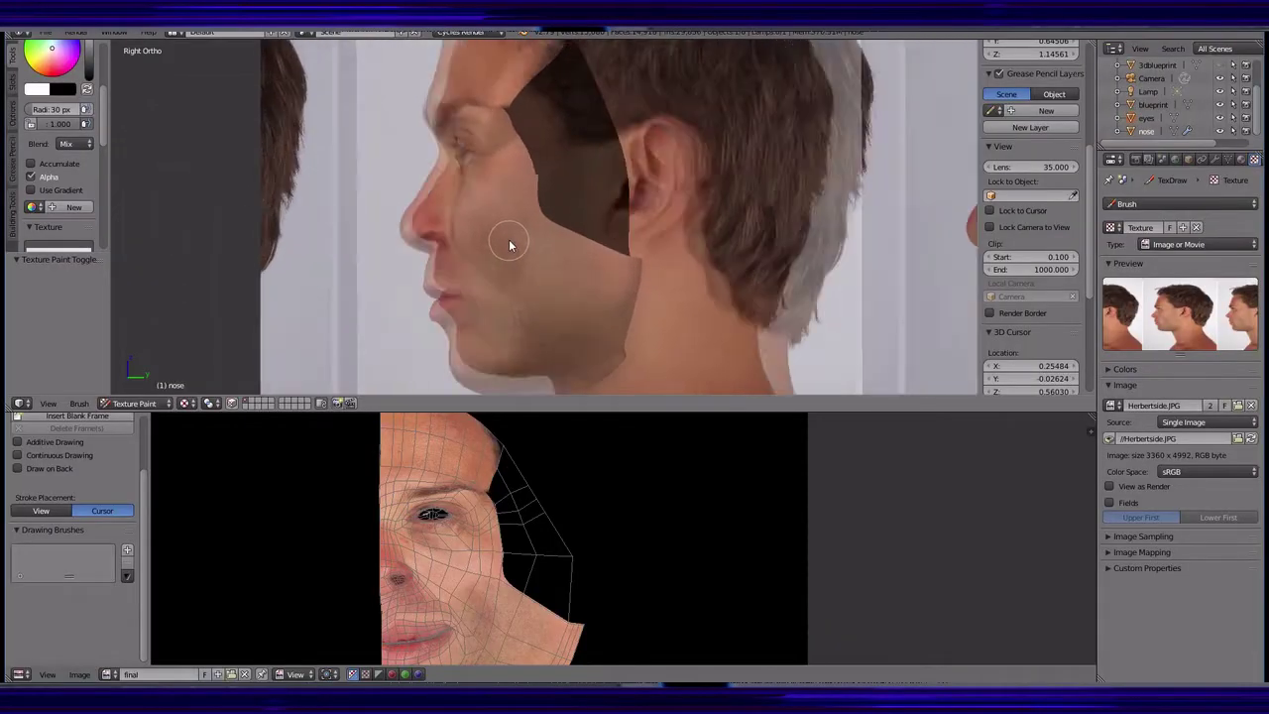
- Paint skin from the photo stencil over the dark area near the ear, then return to Object Mode
{"action": "right_click_drag", "start_coordinate": [509, 245], "coordinate": [655, 258]}
{"action": "left_click_drag", "start_coordinate": [619, 260], "coordinate": [511, 112]}
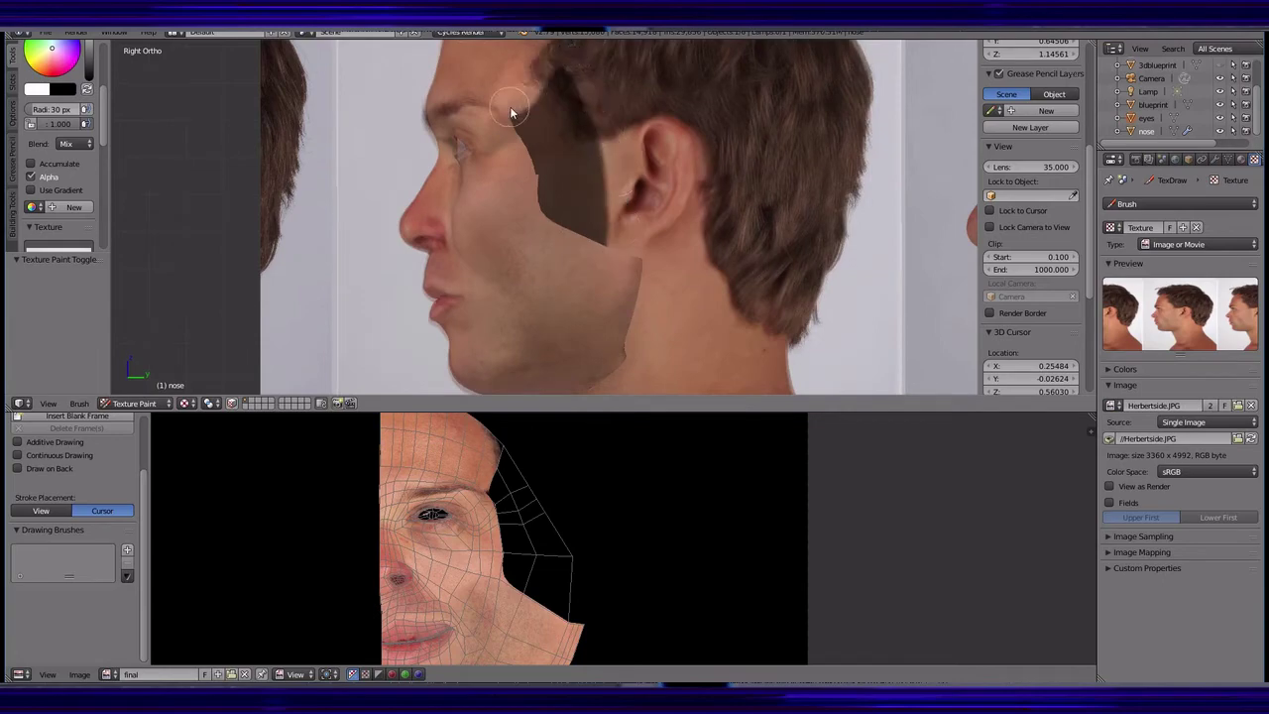
{"action": "left_click", "coordinate": [134, 403]}
{"action": "left_click", "coordinate": [139, 392]}
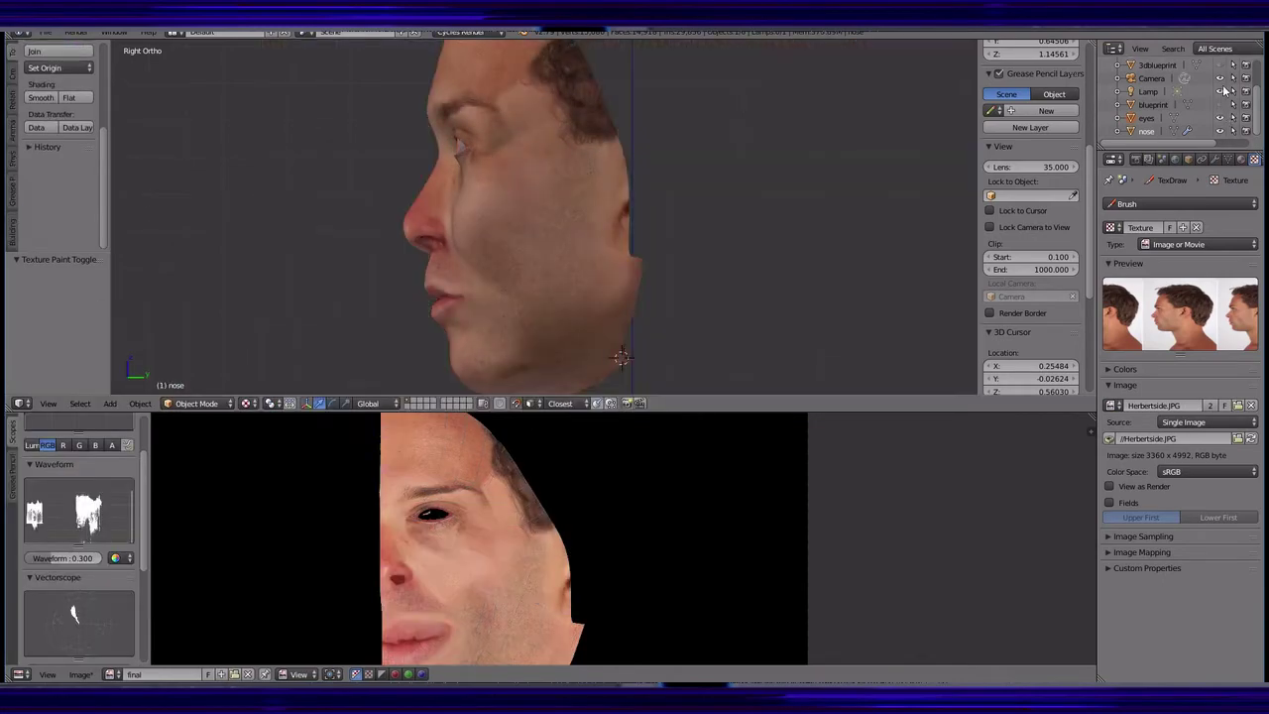
- Preview the head in rendered shading and switch back to textured shading
{"action": "mouse_move", "coordinate": [397, 248]}
{"action": "middle_mouse_down"}
{"action": "mouse_move", "coordinate": [279, 316]}
{"action": "mouse_move", "coordinate": [602, 322]}
{"action": "middle_mouse_up"}
{"action": "key", "text": "shift+z"}
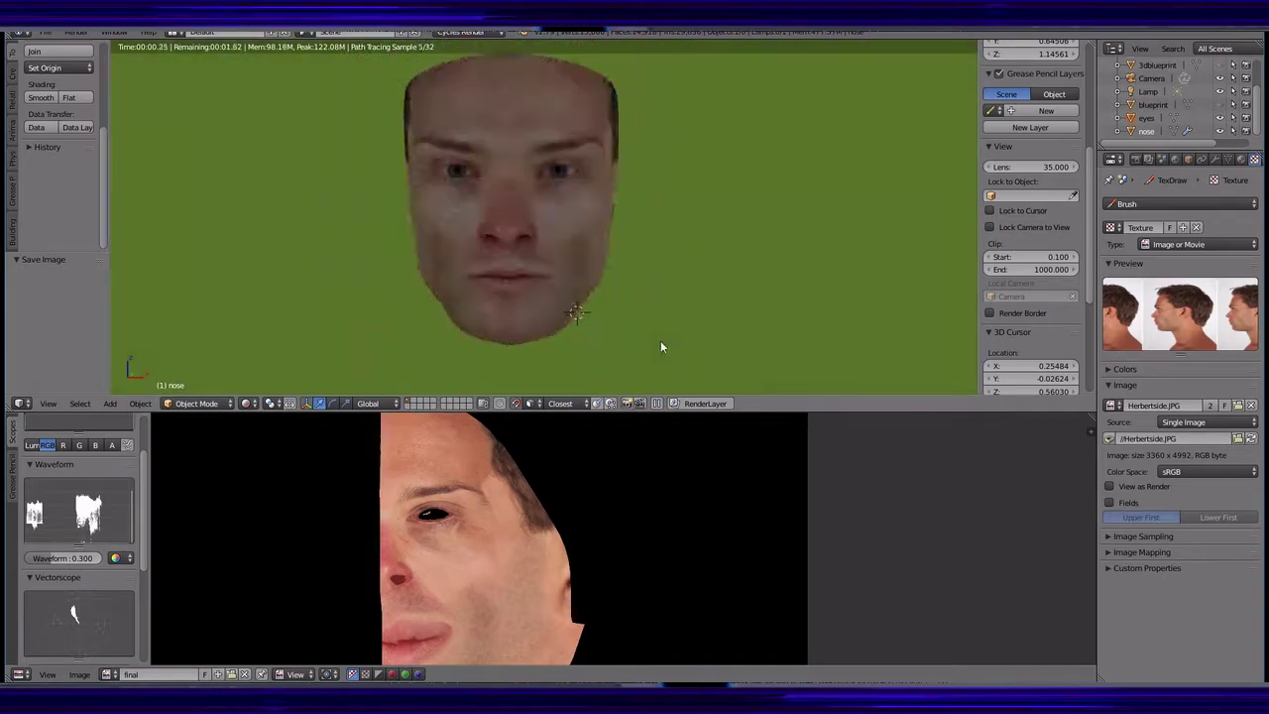
{"action": "left_click", "coordinate": [247, 402]}
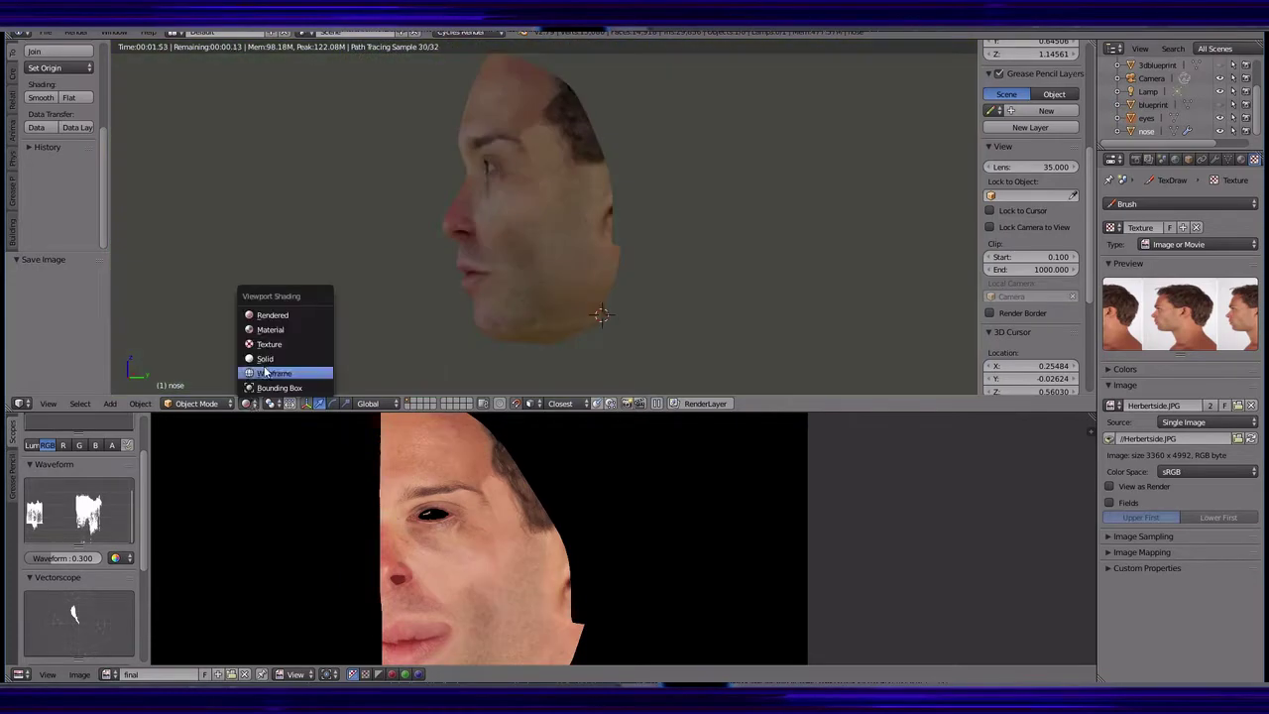
{"action": "left_click", "coordinate": [269, 344]}
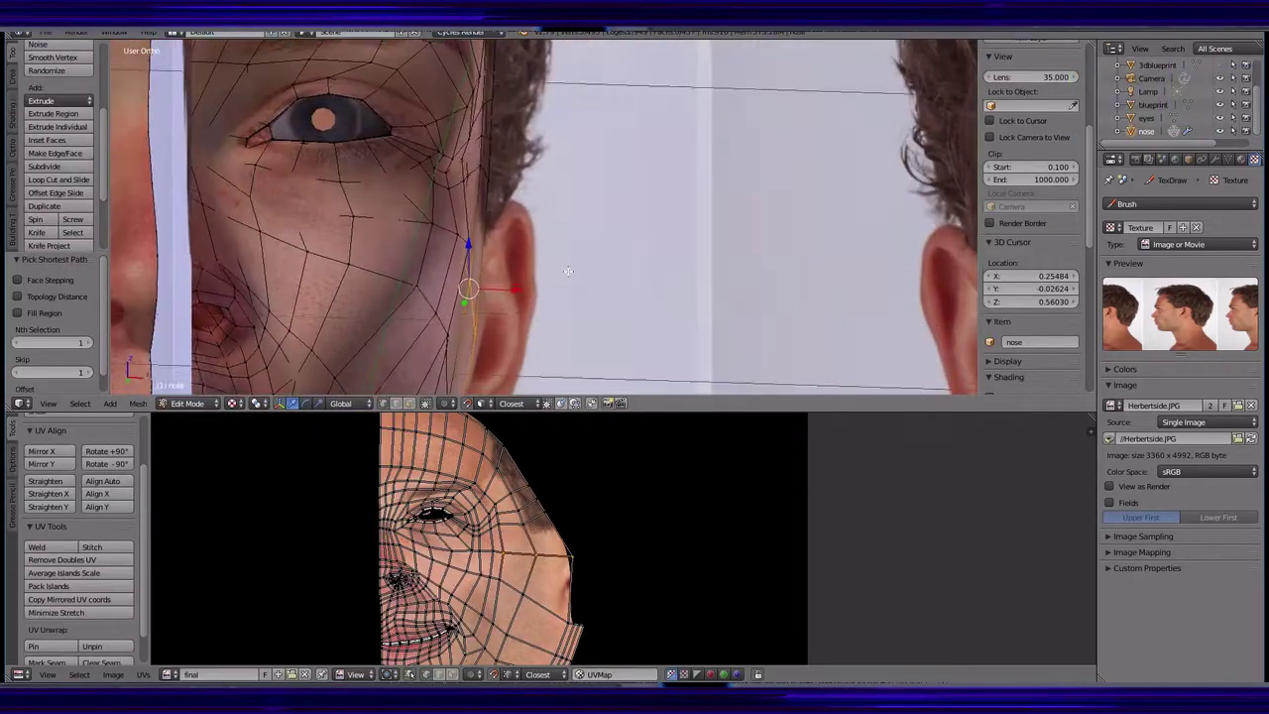
- Slide a vertex beside the eye and nudge temple vertices along X
{"action": "middle_click_drag", "start_coordinate": [545, 316], "coordinate": [499, 256]}
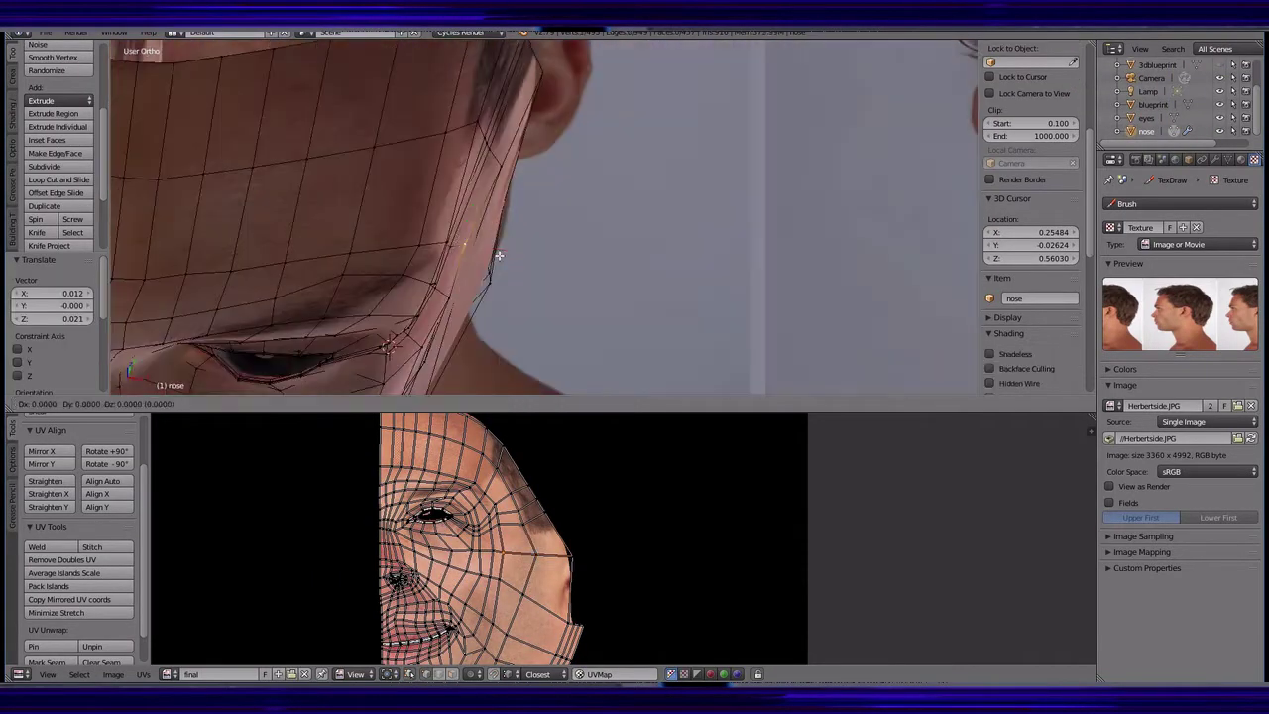
{"action": "left_click", "coordinate": [588, 251]}
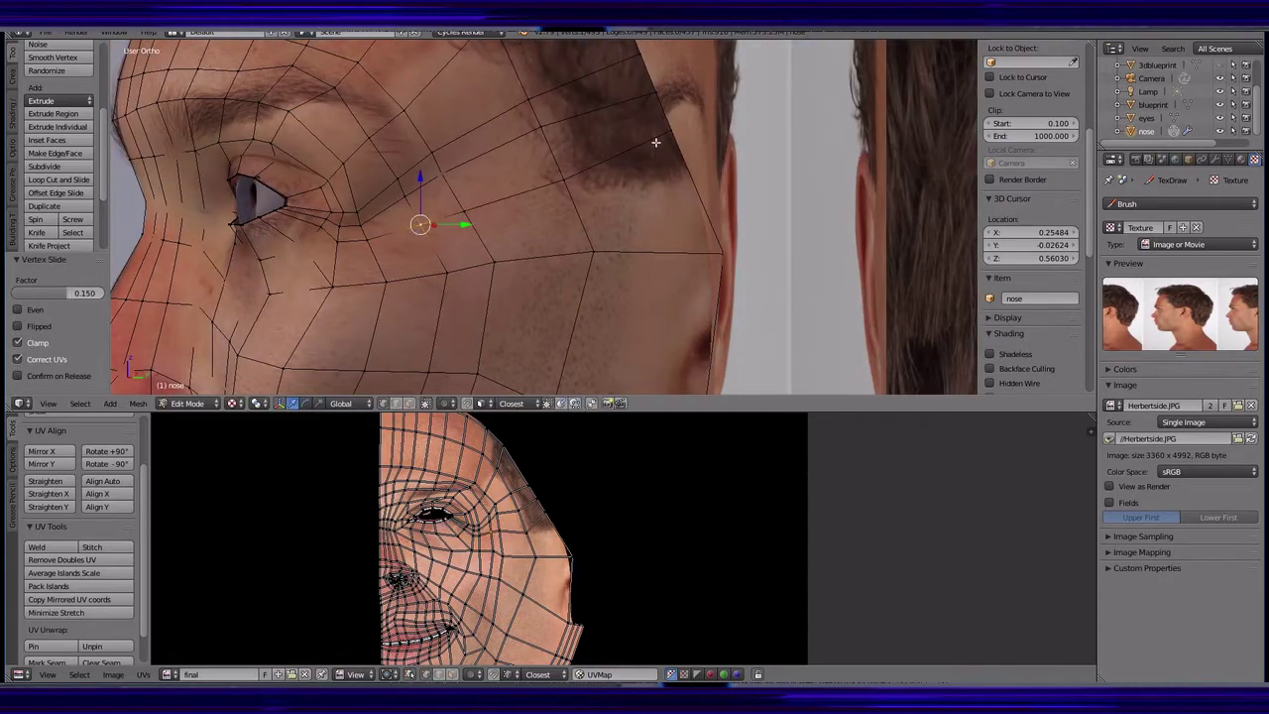
{"action": "left_click", "coordinate": [412, 203]}
{"action": "middle_click_drag", "start_coordinate": [417, 208], "coordinate": [496, 248]}
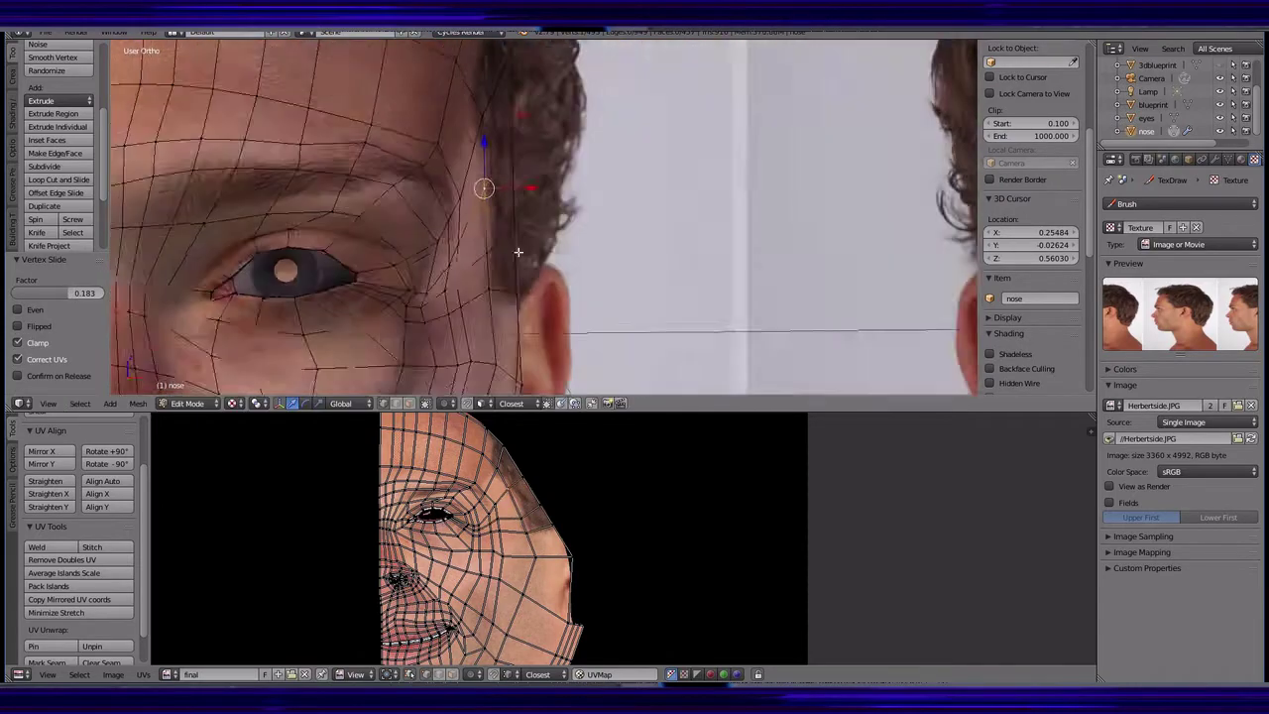
{"action": "key", "text": "g"}
{"action": "key", "text": "x"}
{"action": "left_click", "coordinate": [548, 290]}
{"action": "middle_click_drag", "start_coordinate": [549, 290], "coordinate": [509, 161]}
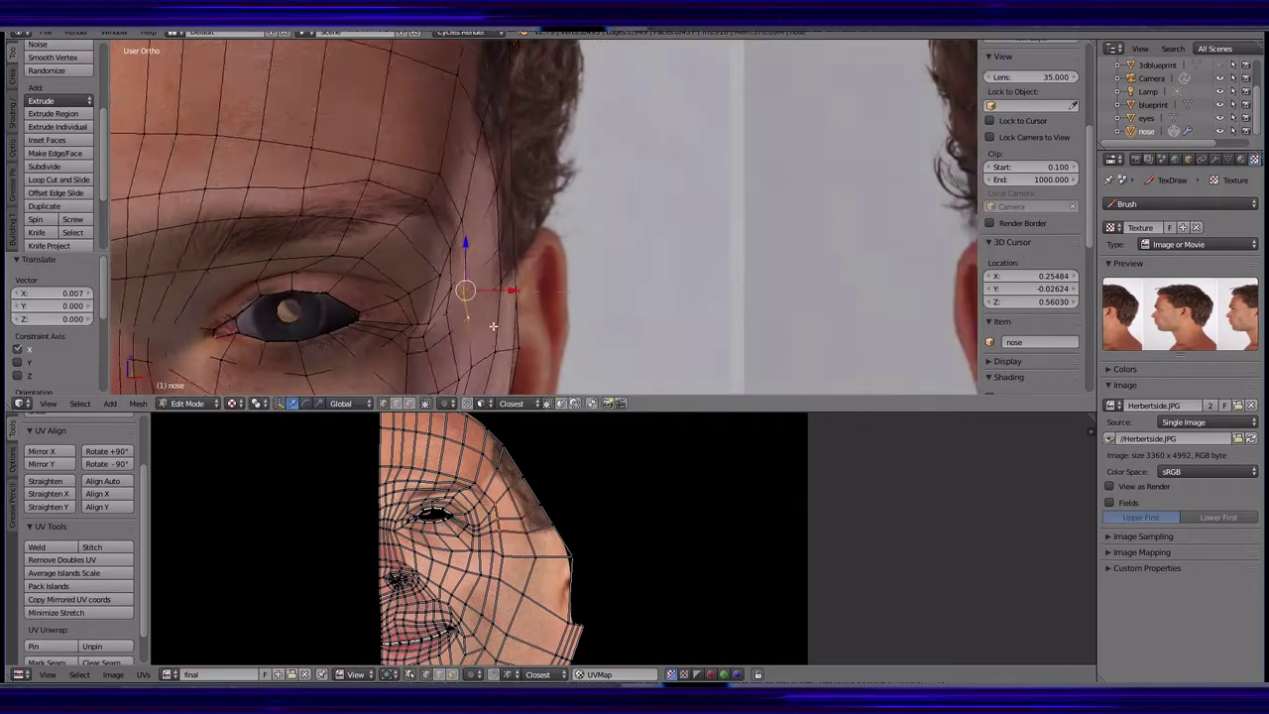
{"action": "scroll", "coordinate": [531, 273], "scroll_direction": "down", "scroll_amount": 3}
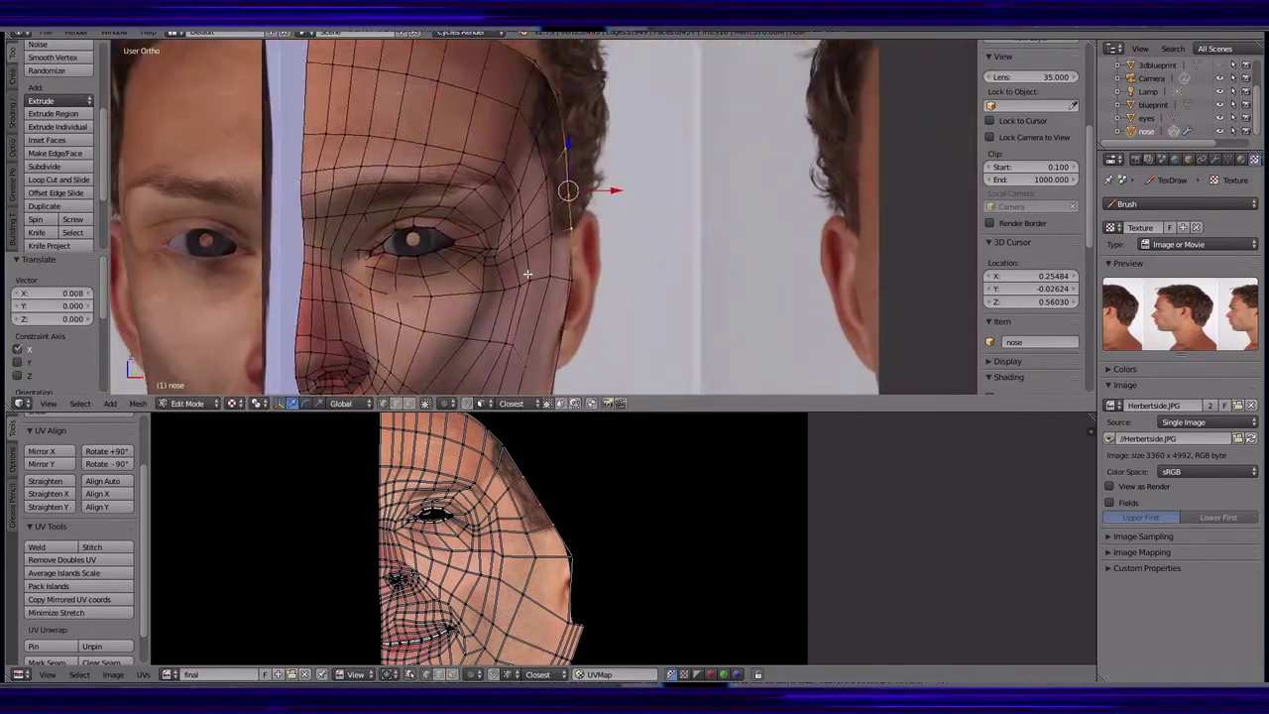
{"action": "middle_click_drag", "start_coordinate": [532, 272], "coordinate": [446, 297]}
- Inspect the head in Object Mode with solid shading, then restore textured shading
{"action": "key", "text": "Tab"}
{"action": "scroll", "coordinate": [504, 307], "scroll_direction": "up", "scroll_amount": 3}
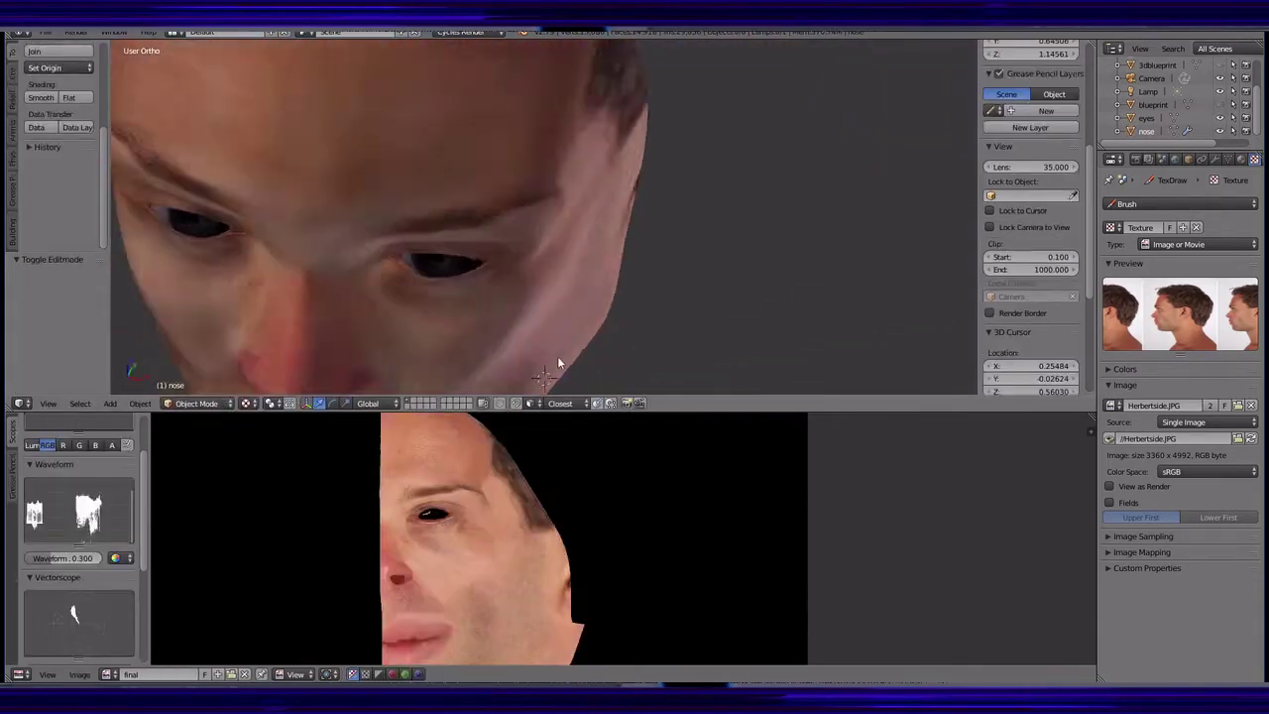
{"action": "key", "text": "alt+z"}
{"action": "mouse_move", "coordinate": [557, 356]}
{"action": "middle_mouse_down"}
{"action": "mouse_move", "coordinate": [504, 311]}
{"action": "mouse_move", "coordinate": [588, 290]}
{"action": "mouse_move", "coordinate": [565, 191]}
{"action": "mouse_move", "coordinate": [403, 330]}
{"action": "mouse_move", "coordinate": [717, 326]}
{"action": "middle_mouse_up"}
{"action": "key", "text": "alt+z"}
- Select jaw edge vertices in Edit Mode and move them along X to -0.018
{"action": "key", "text": "Tab"}
{"action": "scroll", "coordinate": [717, 326], "scroll_direction": "up", "scroll_amount": 5}
{"action": "mouse_move", "coordinate": [671, 261]}
{"action": "middle_mouse_down"}
{"action": "mouse_move", "coordinate": [575, 274]}
{"action": "mouse_move", "coordinate": [564, 251]}
{"action": "mouse_move", "coordinate": [499, 220]}
{"action": "mouse_move", "coordinate": [546, 334]}
{"action": "middle_mouse_up"}
{"action": "right_click", "coordinate": [500, 220], "text": "ctrl"}
{"action": "key", "text": "g"}
{"action": "key", "text": "x"}
{"action": "left_click", "coordinate": [616, 274]}
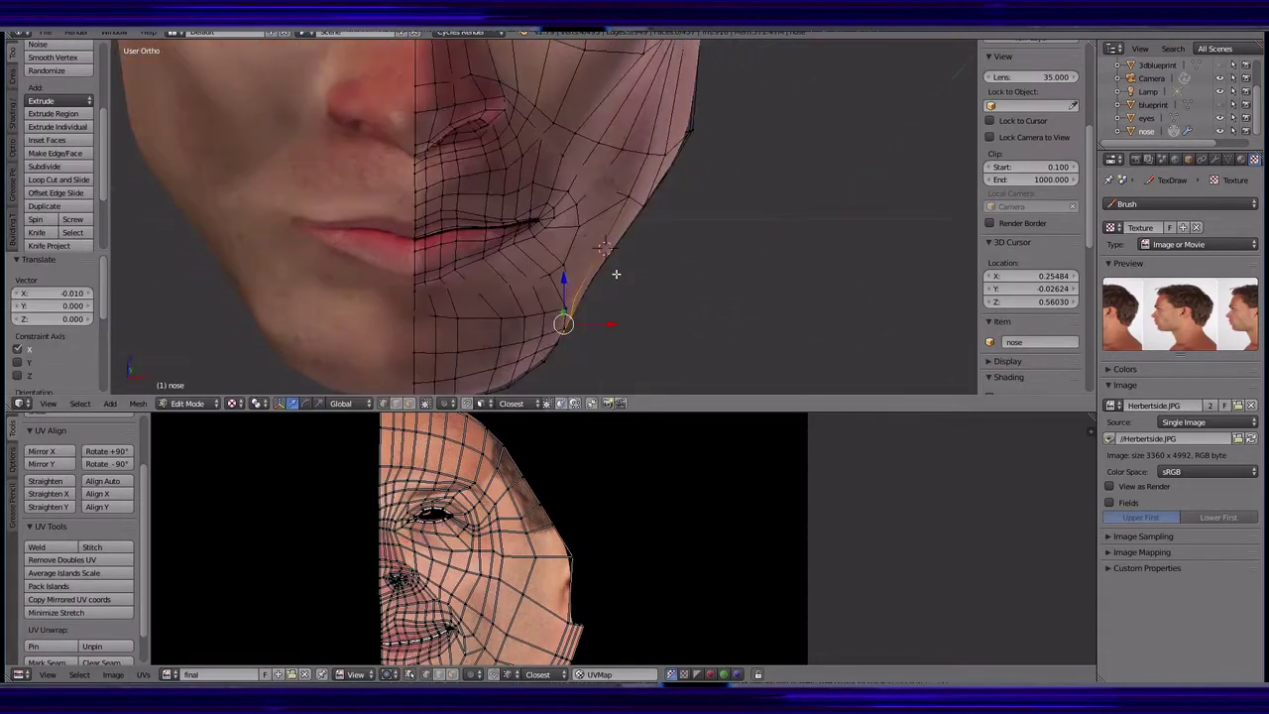
{"action": "left_click", "coordinate": [602, 279]}
{"action": "mouse_move", "coordinate": [601, 279]}
{"action": "middle_mouse_down"}
{"action": "mouse_move", "coordinate": [773, 291]}
{"action": "mouse_move", "coordinate": [362, 130]}
{"action": "middle_mouse_up"}
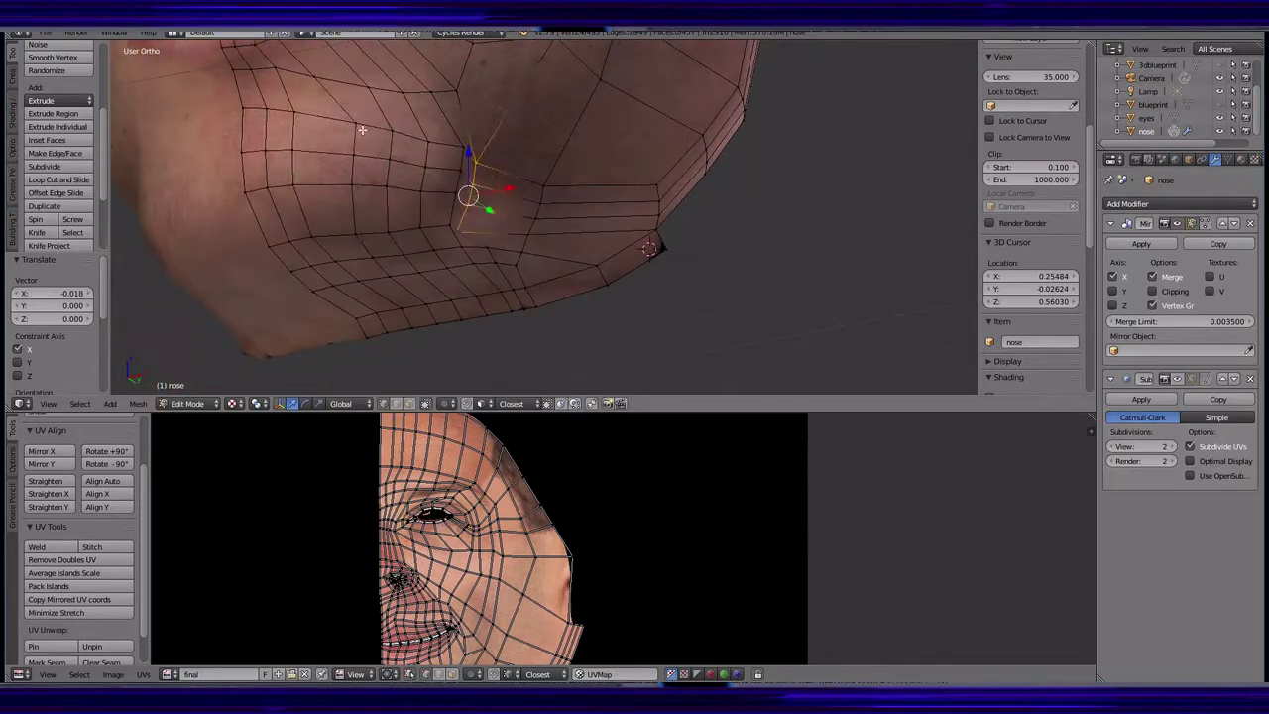
- Vertex-slide several chin and cheek vertices along their edges, one at factor 0.229
{"action": "left_click", "coordinate": [406, 227]}
{"action": "middle_click_drag", "start_coordinate": [407, 227], "coordinate": [477, 202]}
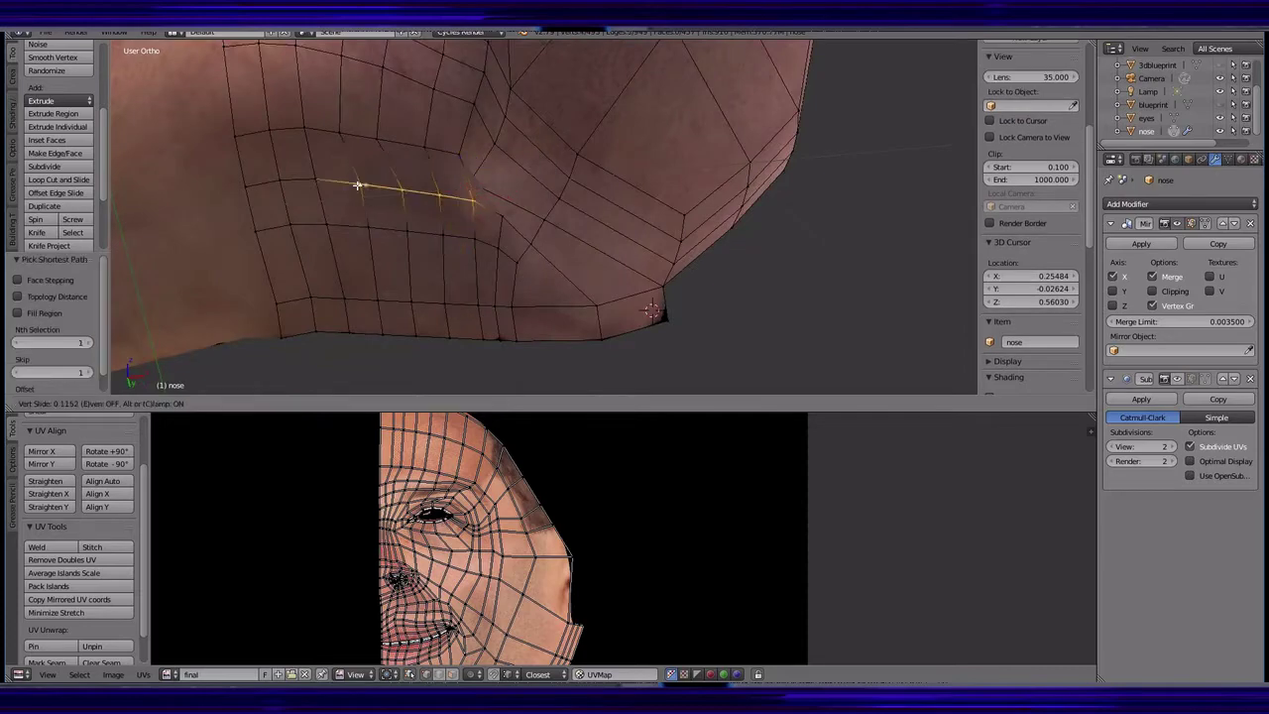
{"action": "left_click", "coordinate": [392, 190]}
{"action": "mouse_move", "coordinate": [392, 190]}
{"action": "middle_mouse_down"}
{"action": "mouse_move", "coordinate": [480, 224]}
{"action": "mouse_move", "coordinate": [482, 284]}
{"action": "middle_mouse_up"}
{"action": "left_click", "coordinate": [481, 218]}
{"action": "key", "text": "shift+v"}
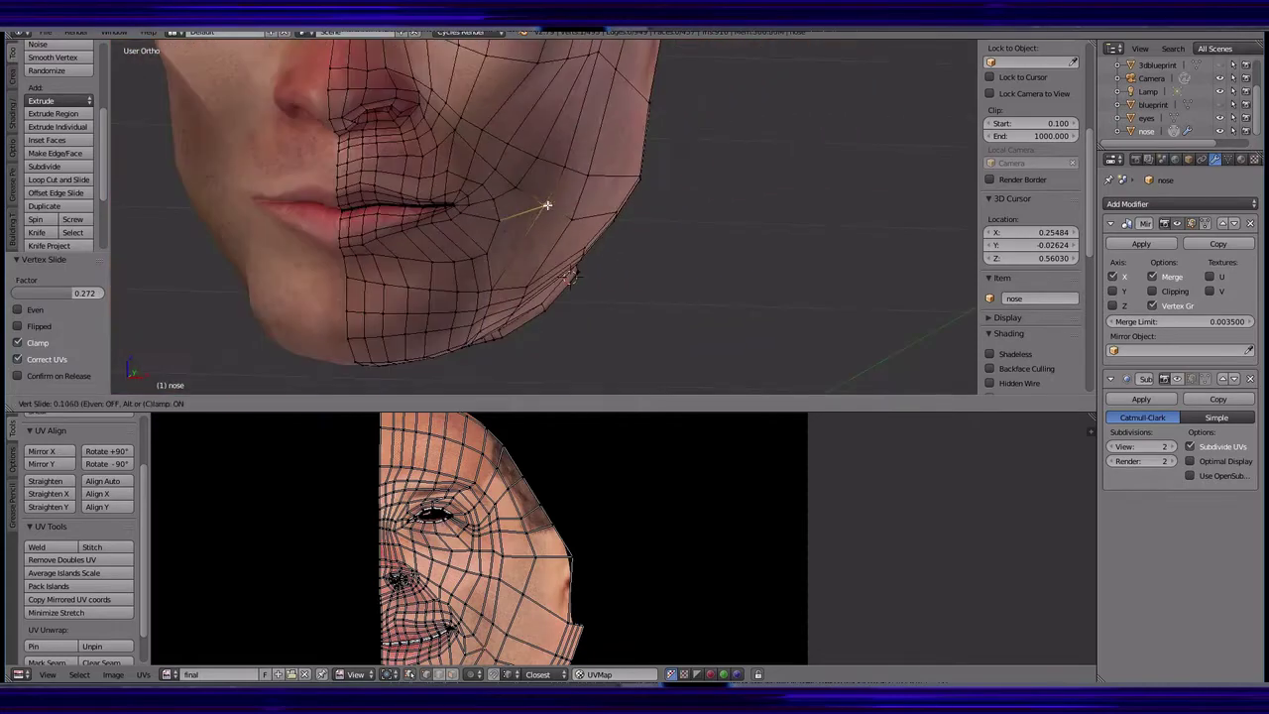
{"action": "mouse_move", "coordinate": [477, 290]}
{"action": "middle_mouse_down"}
{"action": "mouse_move", "coordinate": [466, 297]}
{"action": "mouse_move", "coordinate": [499, 273]}
{"action": "mouse_move", "coordinate": [467, 283]}
{"action": "mouse_move", "coordinate": [488, 239]}
{"action": "middle_mouse_up"}
{"action": "key", "text": "shift+v"}
{"action": "left_click", "coordinate": [459, 284]}
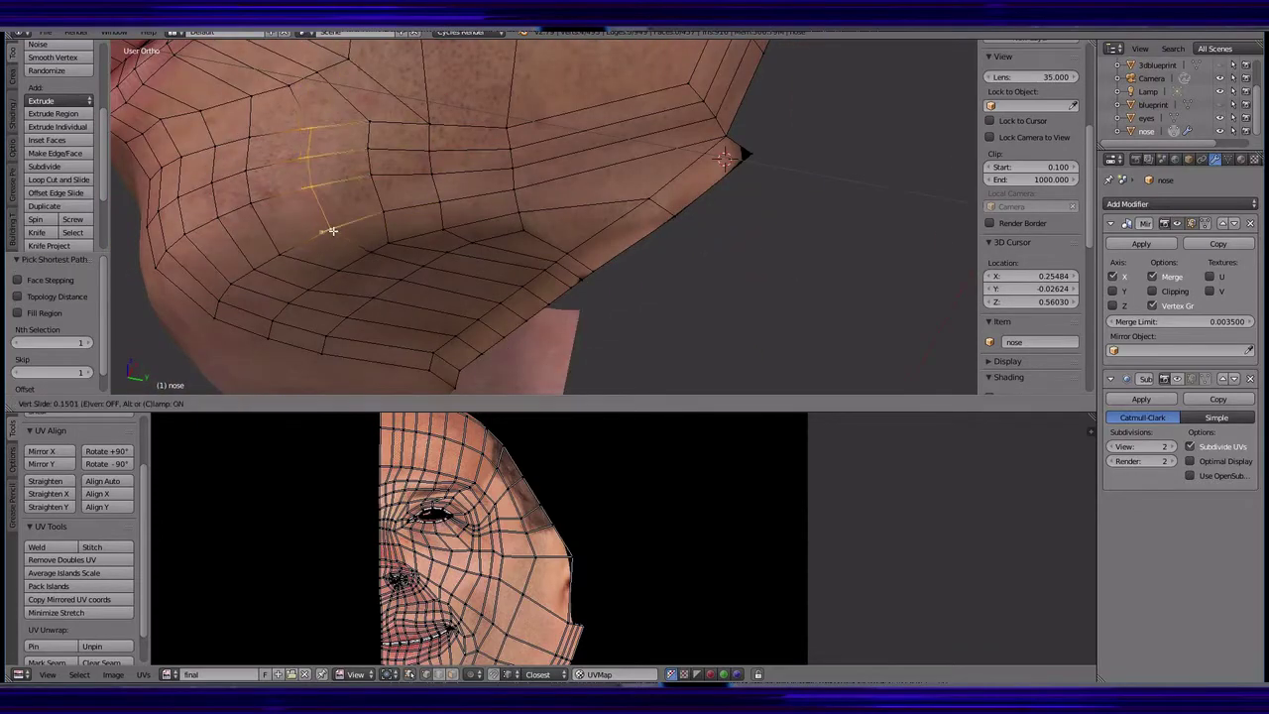
{"action": "mouse_move", "coordinate": [332, 230]}
{"action": "middle_mouse_down"}
{"action": "mouse_move", "coordinate": [276, 219]}
{"action": "mouse_move", "coordinate": [377, 285]}
{"action": "mouse_move", "coordinate": [381, 338]}
{"action": "middle_mouse_up"}
{"action": "left_click", "coordinate": [253, 220]}
{"action": "left_click", "coordinate": [361, 282]}
- Move chin vertices along Y and slide one along its edge near the lips
{"action": "middle_click_drag", "start_coordinate": [348, 240], "coordinate": [533, 95]}
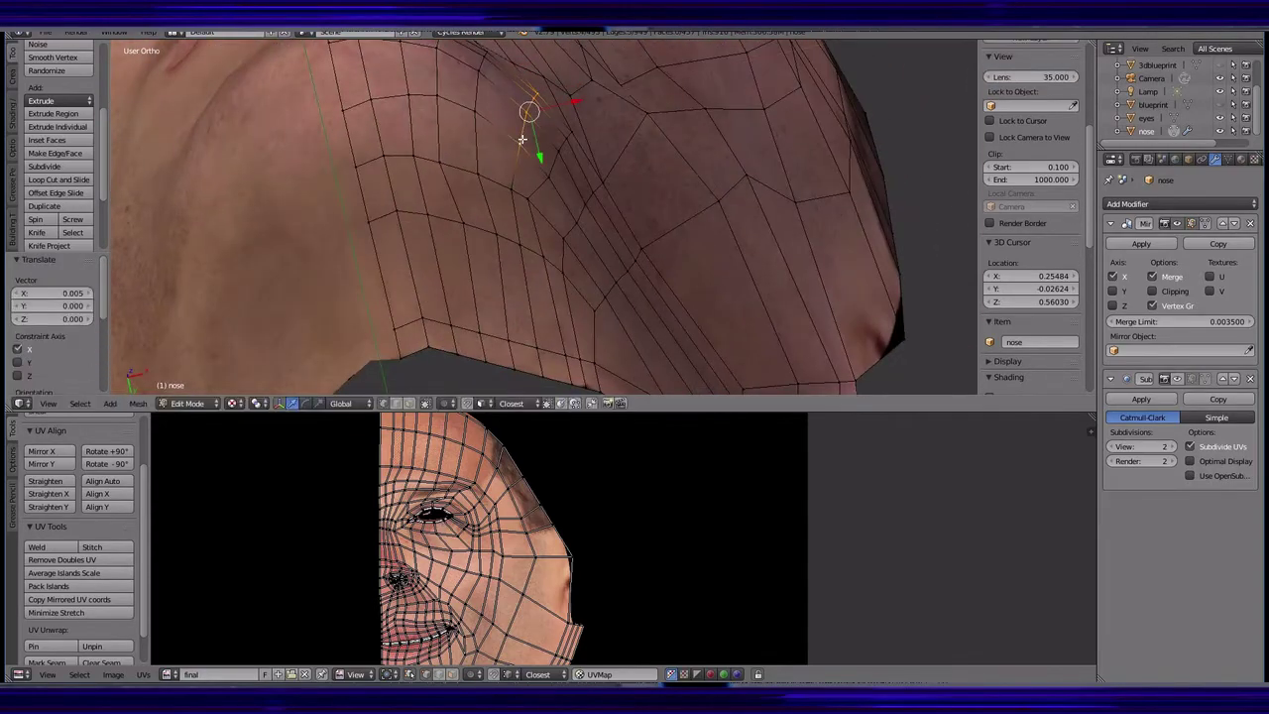
{"action": "mouse_move", "coordinate": [522, 140]}
{"action": "middle_mouse_down"}
{"action": "mouse_move", "coordinate": [535, 199]}
{"action": "mouse_move", "coordinate": [490, 207]}
{"action": "mouse_move", "coordinate": [613, 262]}
{"action": "mouse_move", "coordinate": [579, 216]}
{"action": "mouse_move", "coordinate": [637, 249]}
{"action": "mouse_move", "coordinate": [734, 254]}
{"action": "mouse_move", "coordinate": [583, 297]}
{"action": "mouse_move", "coordinate": [669, 277]}
{"action": "mouse_move", "coordinate": [677, 221]}
{"action": "mouse_move", "coordinate": [943, 249]}
{"action": "mouse_move", "coordinate": [716, 190]}
{"action": "mouse_move", "coordinate": [558, 224]}
{"action": "mouse_move", "coordinate": [663, 275]}
{"action": "mouse_move", "coordinate": [480, 227]}
{"action": "mouse_move", "coordinate": [694, 162]}
{"action": "mouse_move", "coordinate": [675, 227]}
{"action": "mouse_move", "coordinate": [651, 198]}
{"action": "mouse_move", "coordinate": [622, 289]}
{"action": "mouse_move", "coordinate": [773, 255]}
{"action": "mouse_move", "coordinate": [600, 320]}
{"action": "mouse_move", "coordinate": [640, 260]}
{"action": "mouse_move", "coordinate": [595, 238]}
{"action": "mouse_move", "coordinate": [555, 278]}
{"action": "middle_mouse_up"}
{"action": "key", "text": "g"}
{"action": "key", "text": "y"}
{"action": "left_click", "coordinate": [541, 194]}
{"action": "key", "text": "shift+v"}
{"action": "left_click", "coordinate": [491, 206]}
{"action": "key", "text": "g"}
{"action": "key", "text": "y"}
{"action": "left_click", "coordinate": [617, 265]}
- Make repeated small Y-axis moves of the chin vertices near the lips
{"action": "key", "text": "g"}
{"action": "key", "text": "y"}
{"action": "left_click", "coordinate": [654, 243]}
{"action": "key", "text": "g"}
{"action": "key", "text": "y"}
{"action": "left_click", "coordinate": [678, 221]}
{"action": "key", "text": "g"}
{"action": "key", "text": "y"}
{"action": "left_click", "coordinate": [594, 248]}
- Select an edge path across the chin and move it along global Y
{"action": "right_click", "coordinate": [625, 247], "text": "ctrl"}
{"action": "key", "text": "g"}
{"action": "key", "text": "y"}
{"action": "left_click", "coordinate": [645, 222]}
{"action": "right_click", "coordinate": [625, 297]}
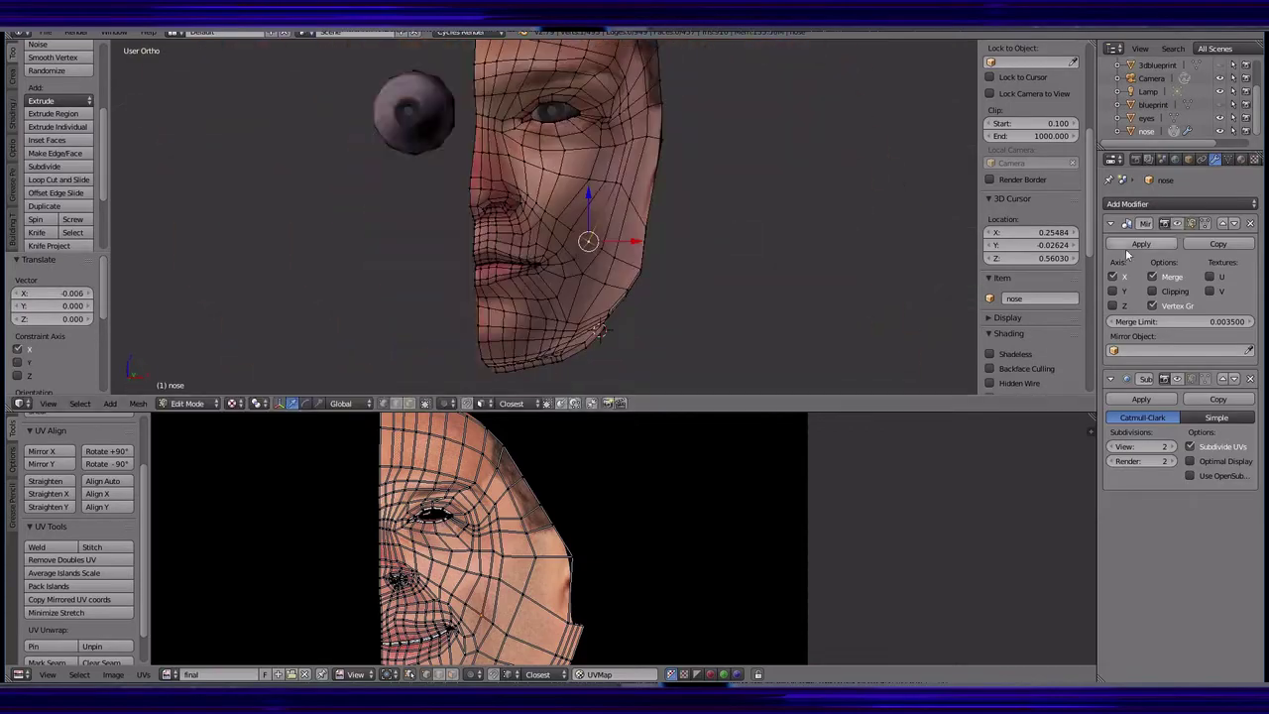
- Switch to Object Mode and preview the head's side profile in rendered shading
{"action": "left_click", "coordinate": [187, 402]}
{"action": "left_click", "coordinate": [189, 382]}
{"action": "key", "text": "shift+z"}
{"action": "mouse_move", "coordinate": [522, 328]}
{"action": "middle_mouse_down"}
{"action": "mouse_move", "coordinate": [578, 353]}
{"action": "mouse_move", "coordinate": [600, 276]}
{"action": "mouse_move", "coordinate": [557, 160]}
{"action": "mouse_move", "coordinate": [827, 264]}
{"action": "middle_mouse_up"}
{"action": "key", "text": "shift+z"}
{"action": "scroll", "coordinate": [648, 295], "scroll_direction": "up", "scroll_amount": 5}
- Clone skin texture over the area below the eye and the eye's corner
{"action": "mouse_move", "coordinate": [648, 296]}
{"action": "middle_mouse_down"}
{"action": "mouse_move", "coordinate": [466, 317]}
{"action": "mouse_move", "coordinate": [462, 286]}
{"action": "middle_mouse_up"}
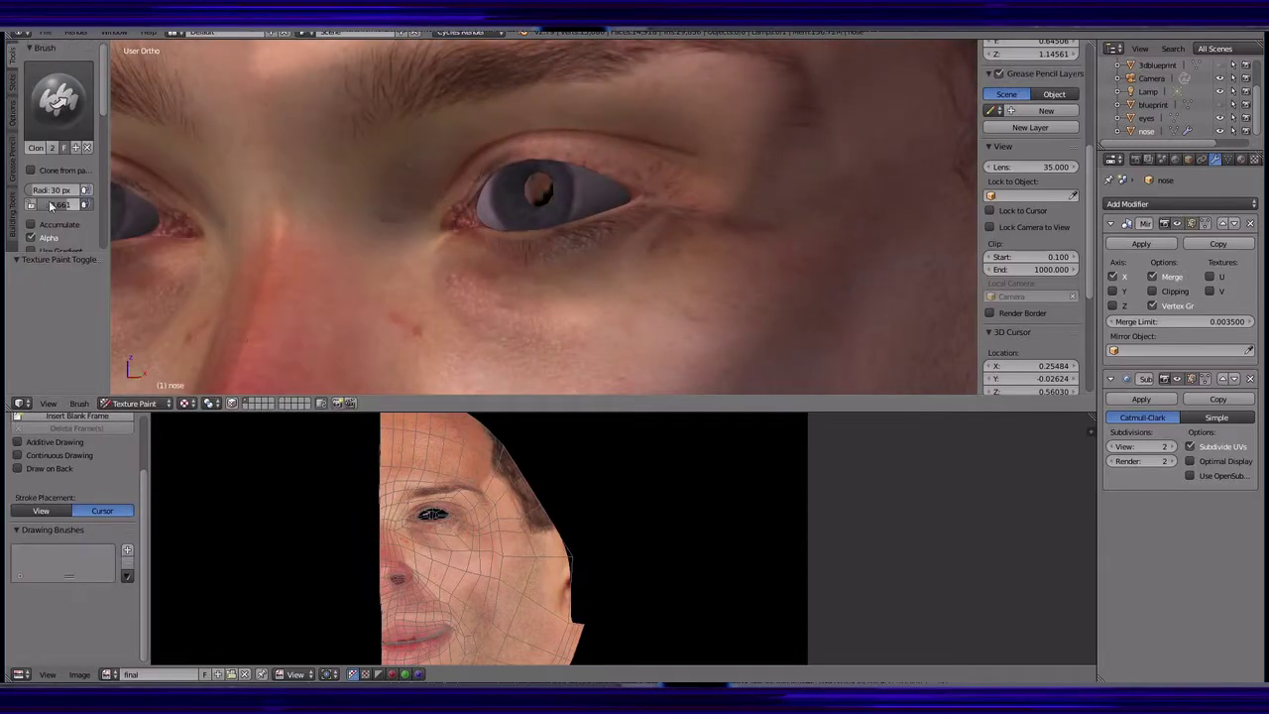
{"action": "scroll", "coordinate": [448, 240], "scroll_direction": "up", "scroll_amount": 4}
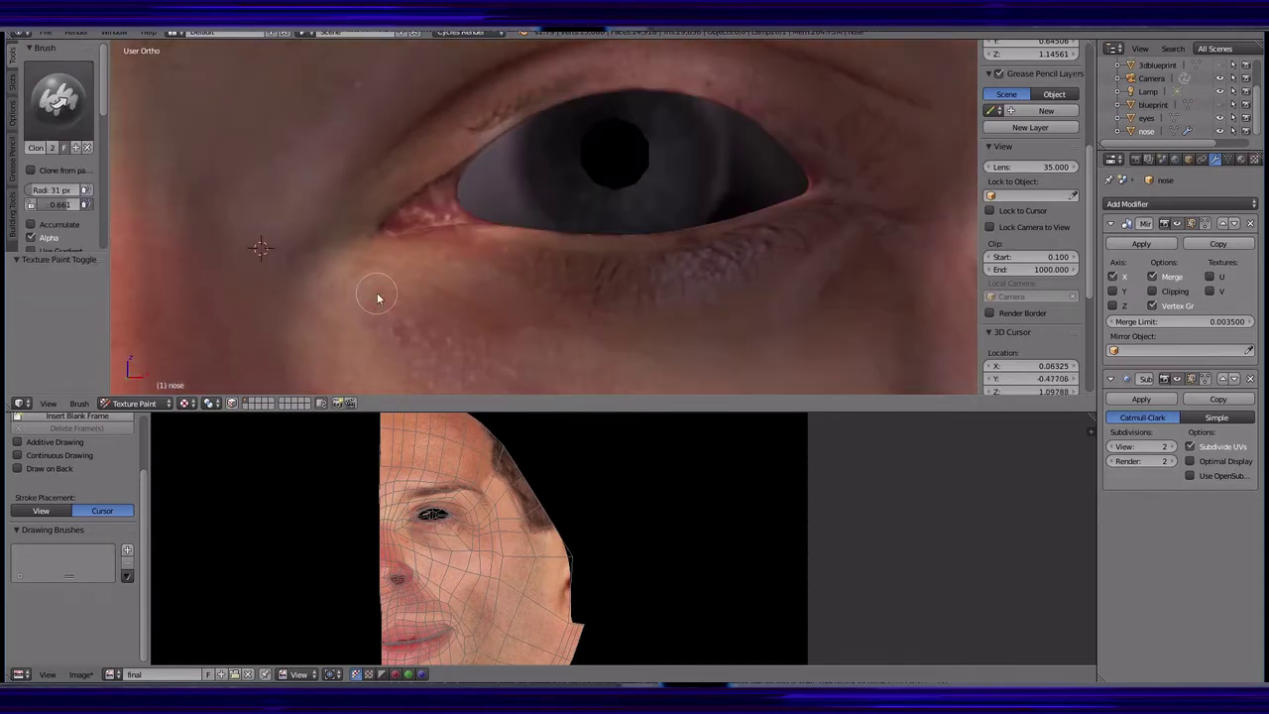
{"action": "middle_click_drag", "start_coordinate": [401, 254], "coordinate": [581, 126]}
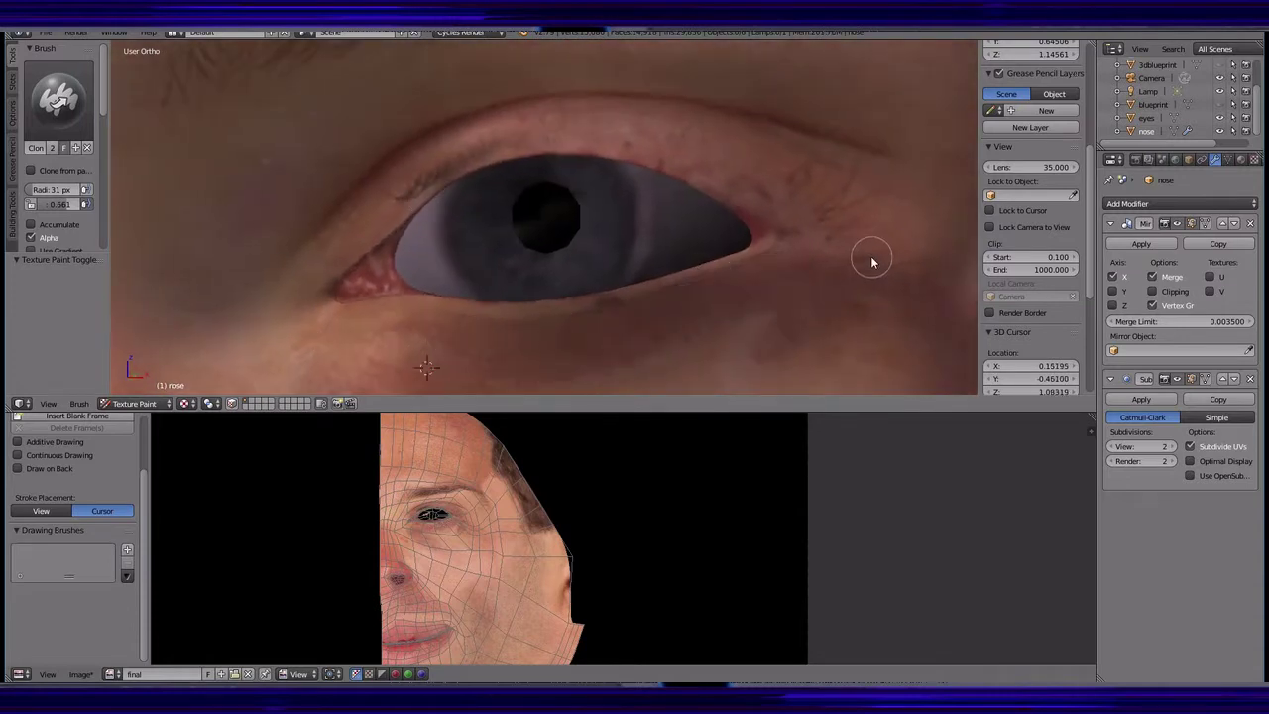
{"action": "middle_click_drag", "start_coordinate": [871, 261], "coordinate": [699, 335]}
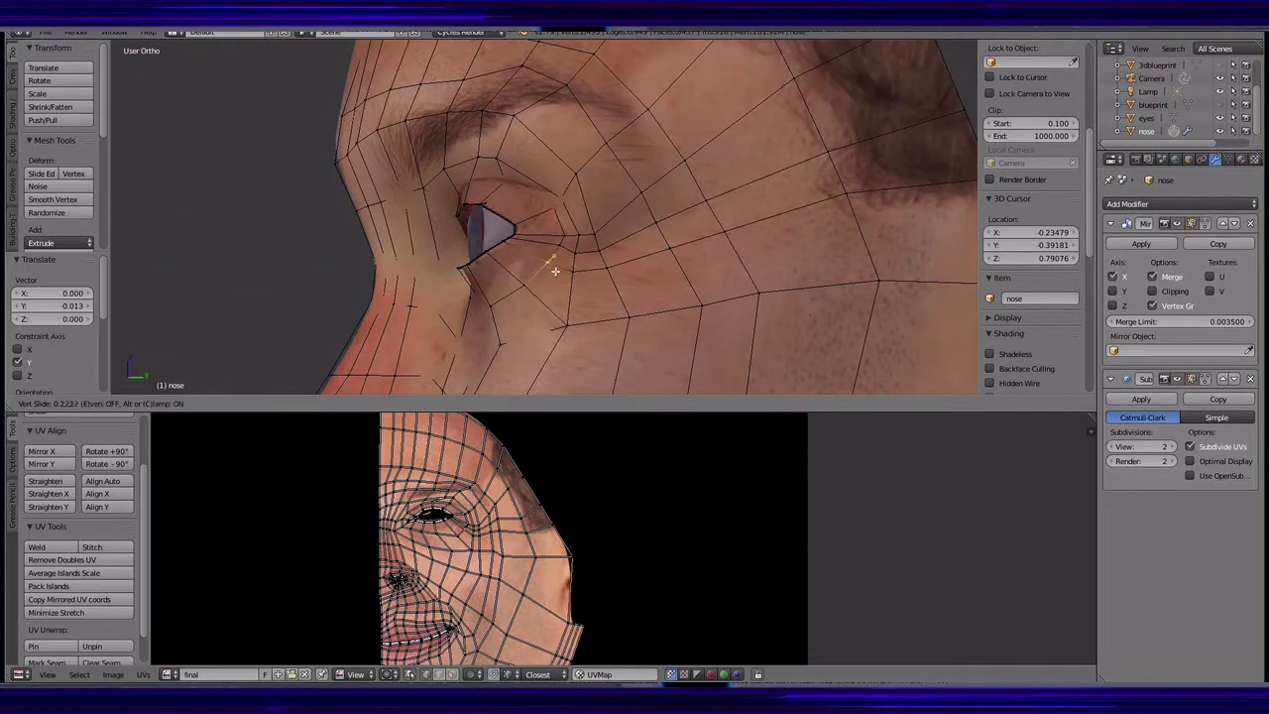
- Slide the vertices beside the eye along their edges to match the face photo
{"action": "left_click", "coordinate": [555, 271]}
{"action": "key", "text": "g"}
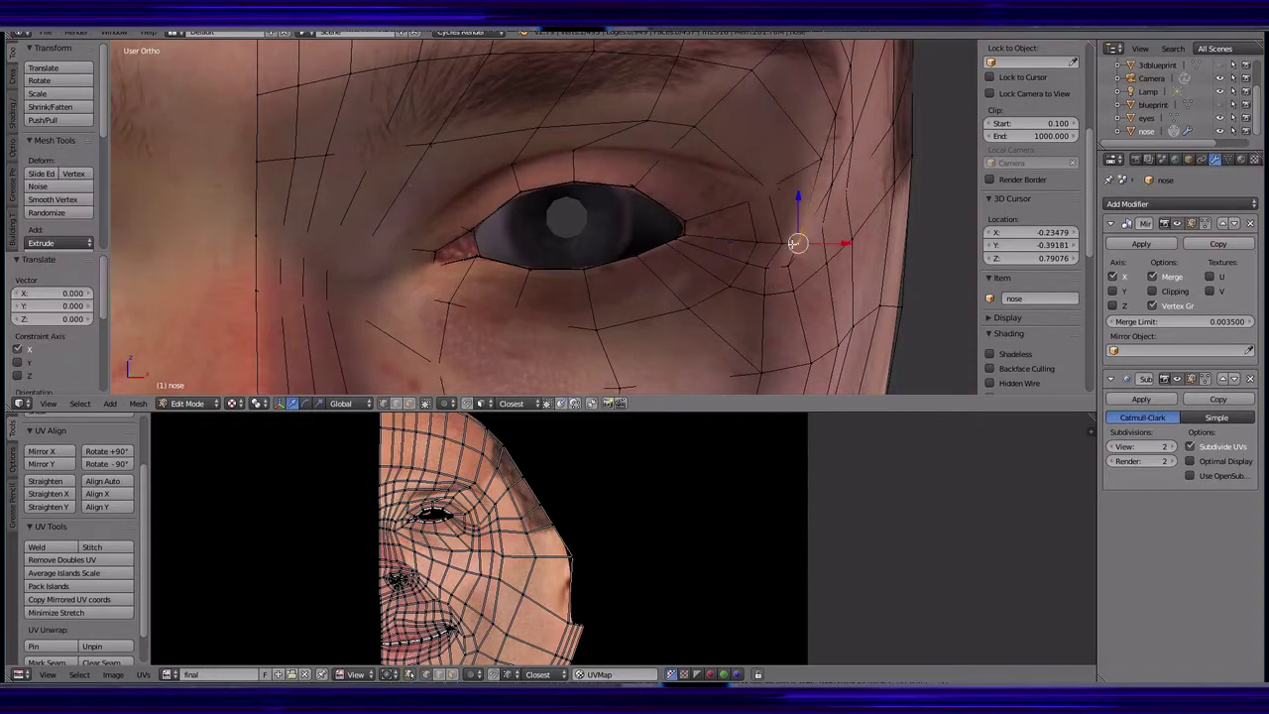
{"action": "key", "text": "shift+v"}
{"action": "left_click", "coordinate": [761, 266]}
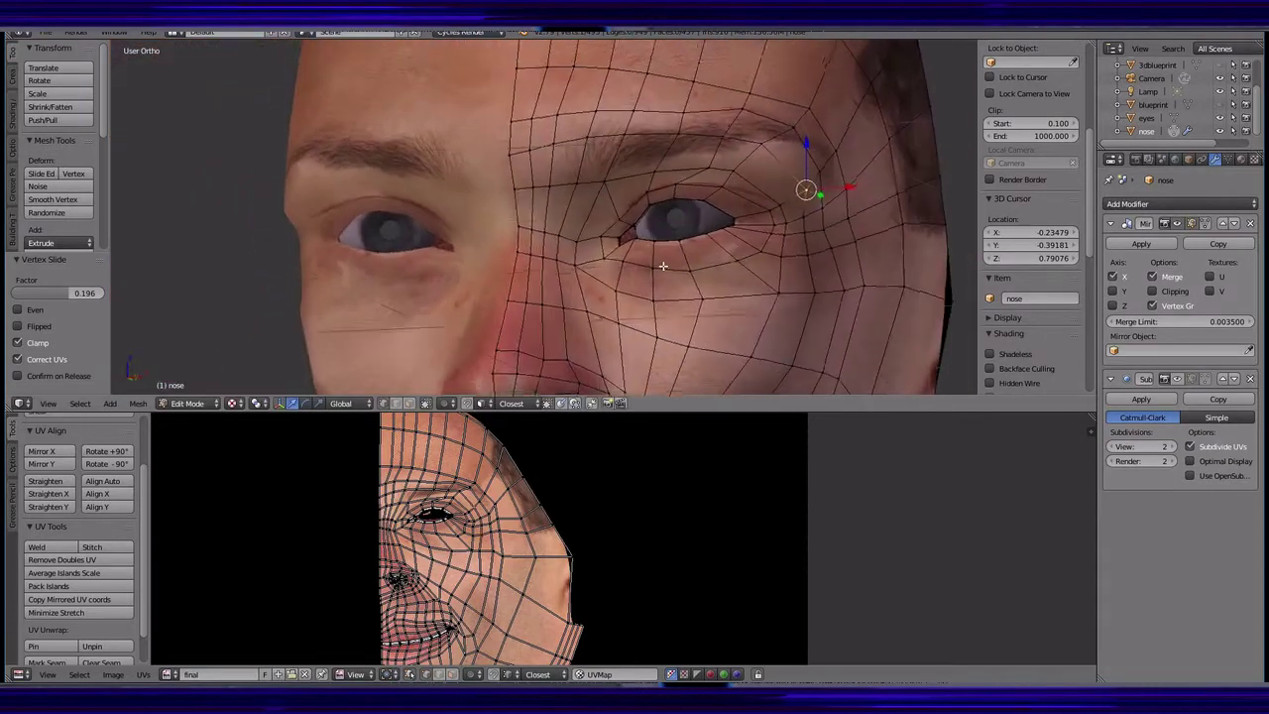
{"action": "left_click", "coordinate": [851, 278]}
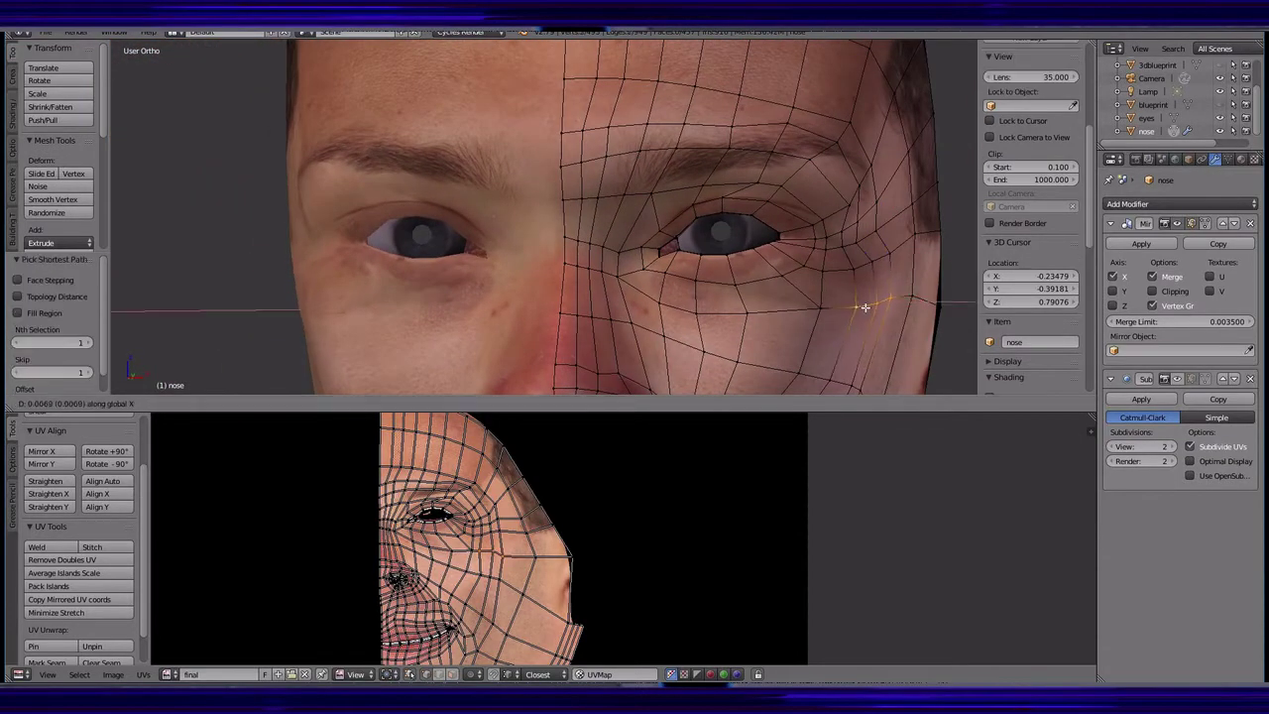
{"action": "mouse_move", "coordinate": [863, 304]}
{"action": "middle_mouse_down"}
{"action": "mouse_move", "coordinate": [851, 328]}
{"action": "mouse_move", "coordinate": [610, 261]}
{"action": "mouse_move", "coordinate": [714, 291]}
{"action": "mouse_move", "coordinate": [634, 287]}
{"action": "mouse_move", "coordinate": [694, 298]}
{"action": "middle_mouse_up"}
{"action": "scroll", "coordinate": [852, 328], "scroll_direction": "down", "scroll_amount": 3}
- Preview the head in Rendered shading, then return to Edit Mode with textured shading
{"action": "left_click", "coordinate": [184, 403]}
{"action": "left_click", "coordinate": [183, 374]}
{"action": "mouse_move", "coordinate": [615, 307]}
{"action": "middle_mouse_down"}
{"action": "mouse_move", "coordinate": [662, 333]}
{"action": "mouse_move", "coordinate": [566, 291]}
{"action": "mouse_move", "coordinate": [760, 304]}
{"action": "mouse_move", "coordinate": [575, 297]}
{"action": "mouse_move", "coordinate": [567, 319]}
{"action": "mouse_move", "coordinate": [397, 313]}
{"action": "middle_mouse_up"}
{"action": "key", "text": "shift+z"}
{"action": "key", "text": "Tab"}
{"action": "left_click", "coordinate": [246, 402]}
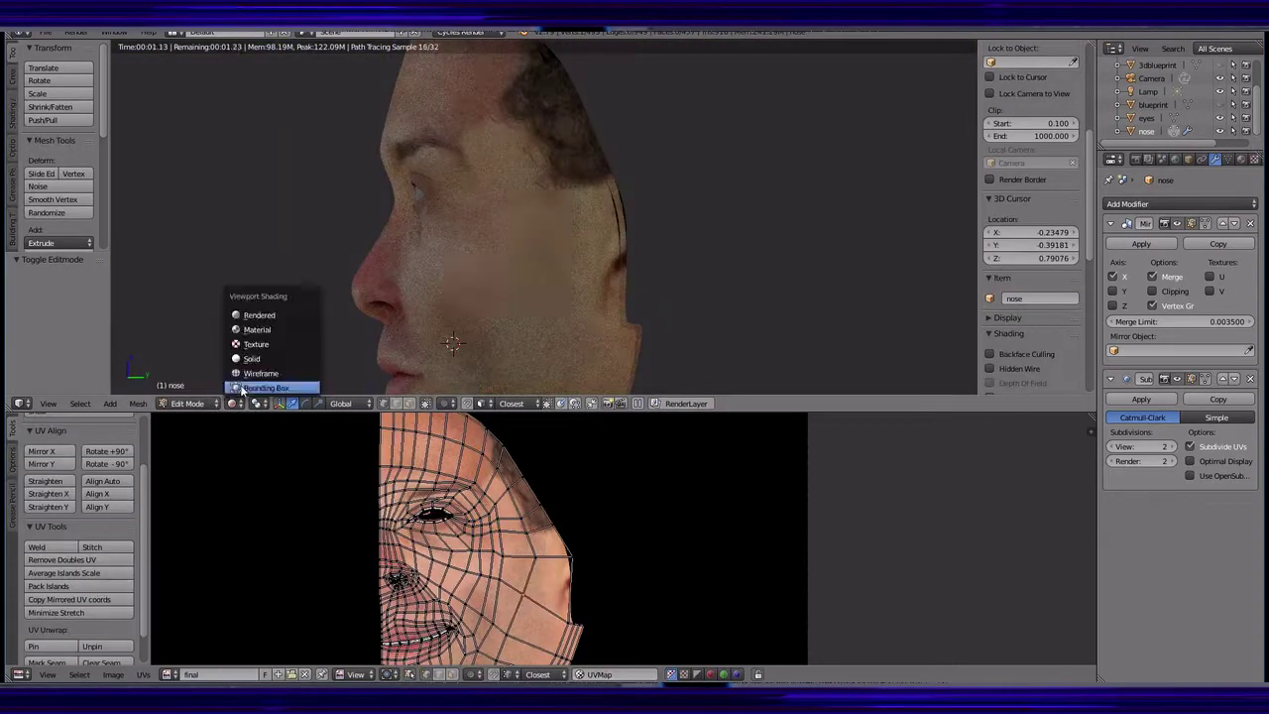
{"action": "left_click", "coordinate": [269, 356]}
{"action": "middle_click_drag", "start_coordinate": [595, 297], "coordinate": [446, 297]}
{"action": "middle_click_drag", "start_coordinate": [439, 202], "coordinate": [835, 218]}
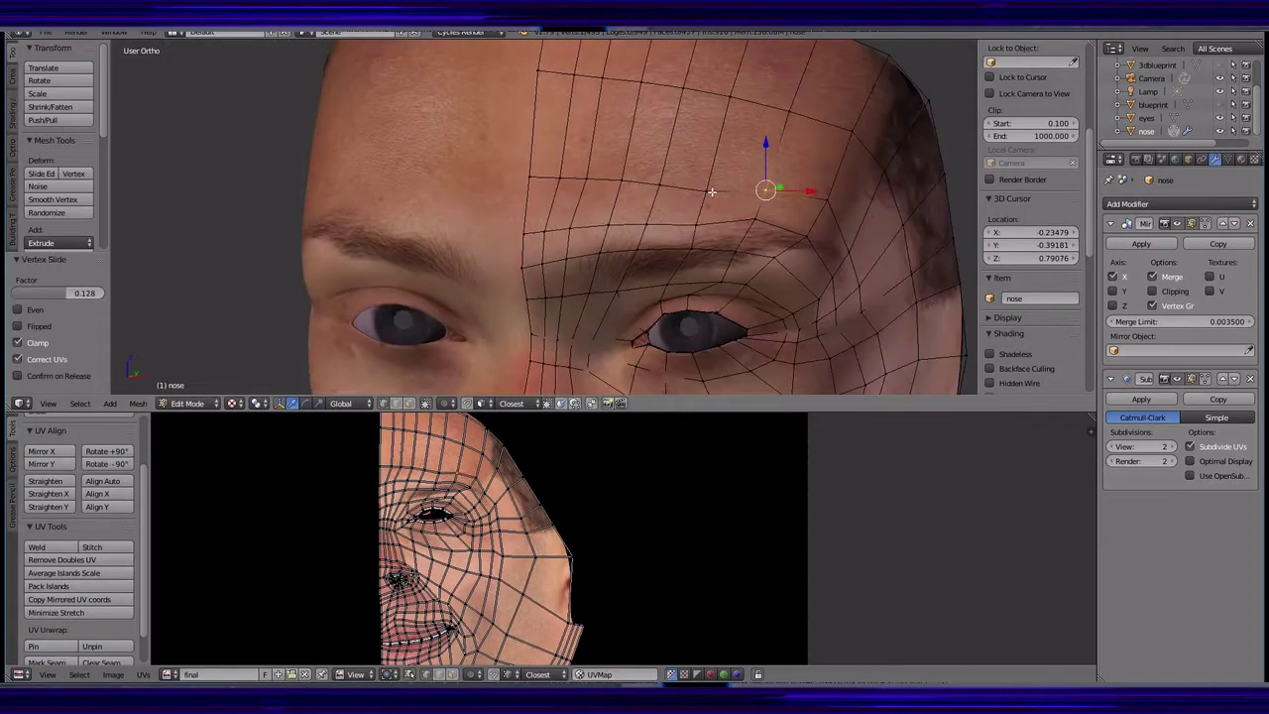
{"action": "middle_click_drag", "start_coordinate": [711, 191], "coordinate": [555, 248]}
- Nudge two brow vertices along Y and one along X, then go to Right Ortho view
{"action": "key", "text": "g"}
{"action": "key", "text": "y"}
{"action": "left_click", "coordinate": [563, 256]}
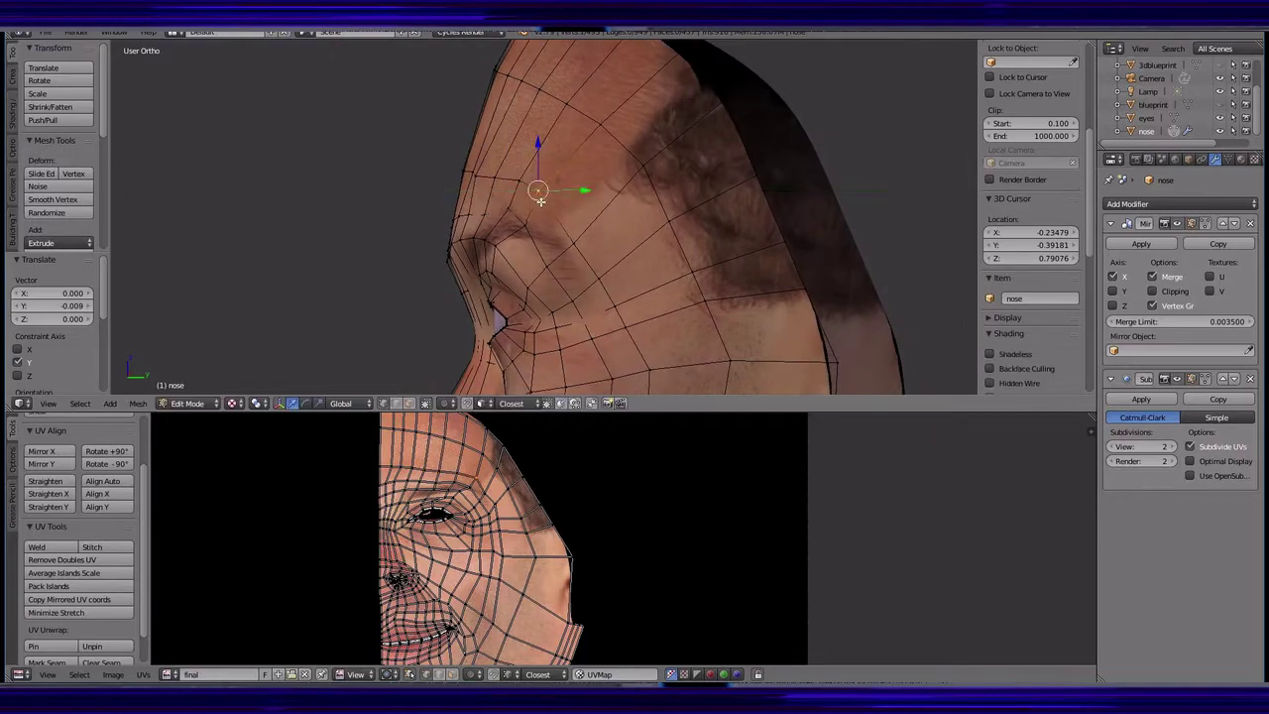
{"action": "mouse_move", "coordinate": [541, 202]}
{"action": "middle_mouse_down"}
{"action": "mouse_move", "coordinate": [694, 198]}
{"action": "mouse_move", "coordinate": [500, 192]}
{"action": "mouse_move", "coordinate": [694, 199]}
{"action": "mouse_move", "coordinate": [541, 214]}
{"action": "middle_mouse_up"}
{"action": "key", "text": "g"}
{"action": "key", "text": "y"}
{"action": "left_click", "coordinate": [464, 176]}
{"action": "mouse_move", "coordinate": [465, 171]}
{"action": "middle_mouse_down"}
{"action": "mouse_move", "coordinate": [475, 189]}
{"action": "mouse_move", "coordinate": [829, 198]}
{"action": "middle_mouse_up"}
{"action": "key", "text": "g"}
{"action": "key", "text": "x"}
{"action": "left_click", "coordinate": [856, 315]}
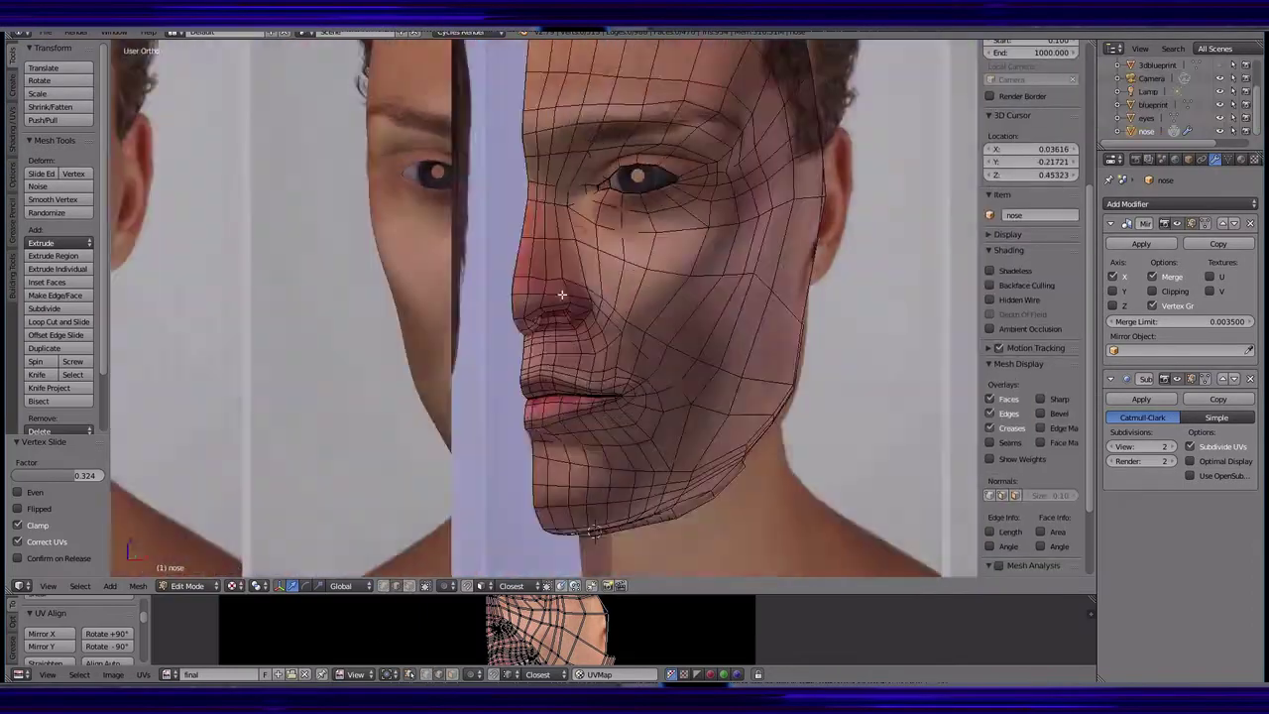
{"action": "middle_click_drag", "start_coordinate": [638, 406], "coordinate": [704, 294]}
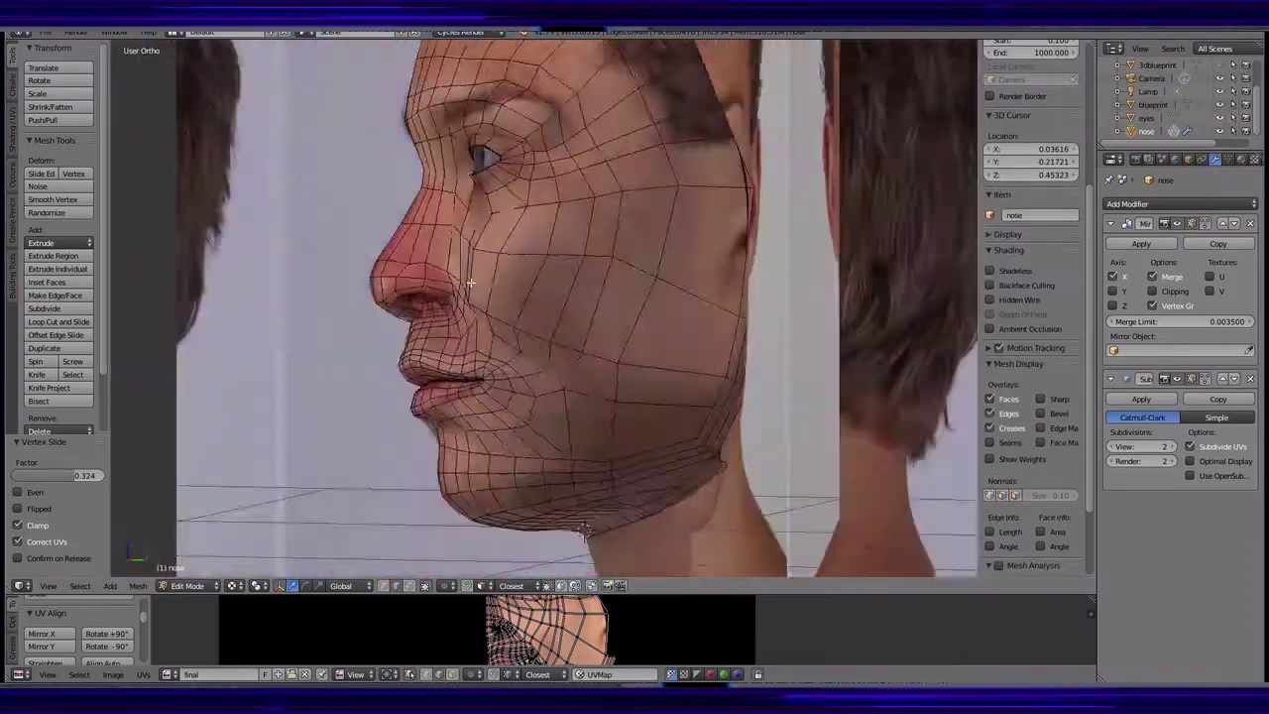
{"action": "key", "text": "KP_3"}
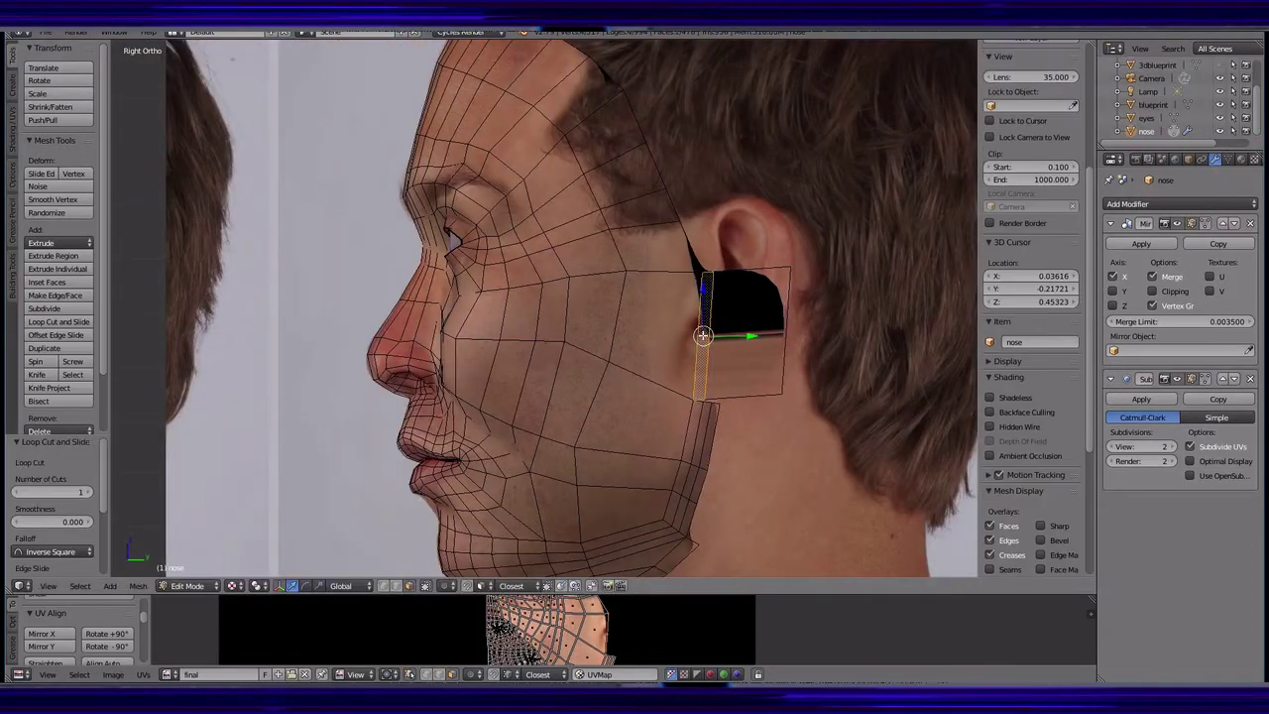
- Delete the faces over the ear and pull nearby vertices and a new edge into an ear outline
{"action": "left_click", "coordinate": [691, 365]}
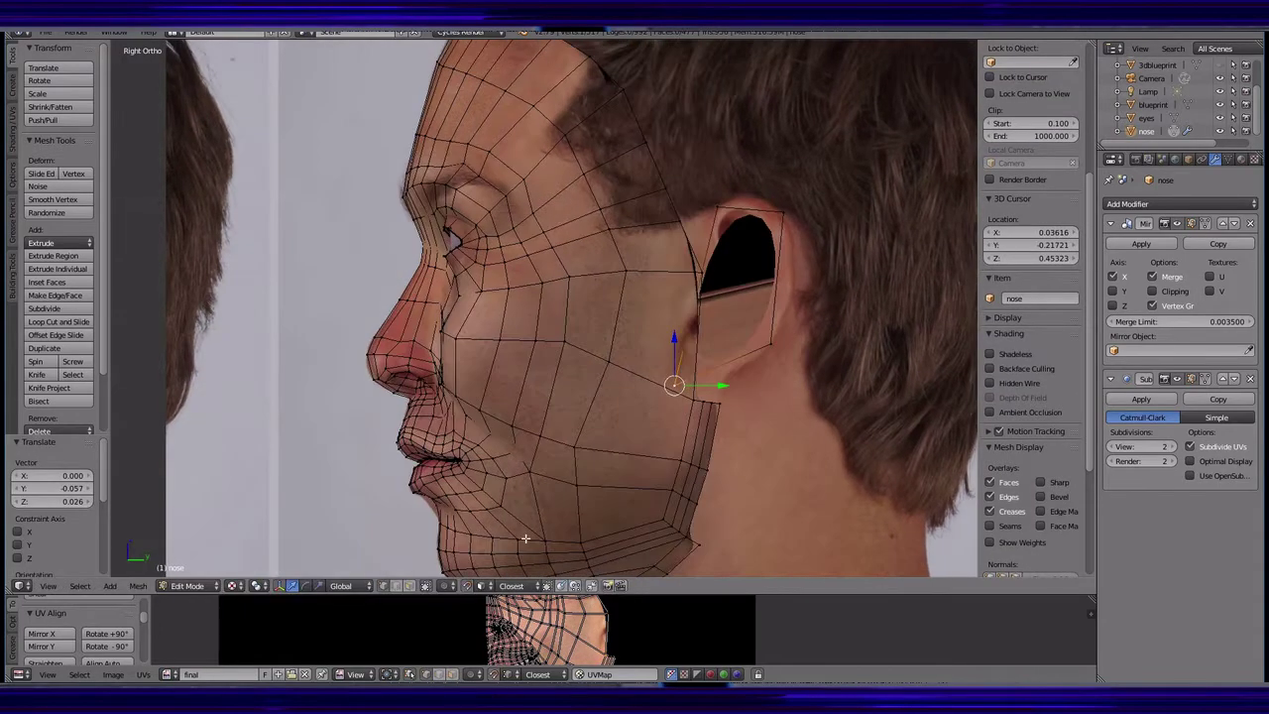
{"action": "right_click", "coordinate": [717, 206]}
{"action": "right_click_drag", "start_coordinate": [761, 346], "coordinate": [770, 351]}
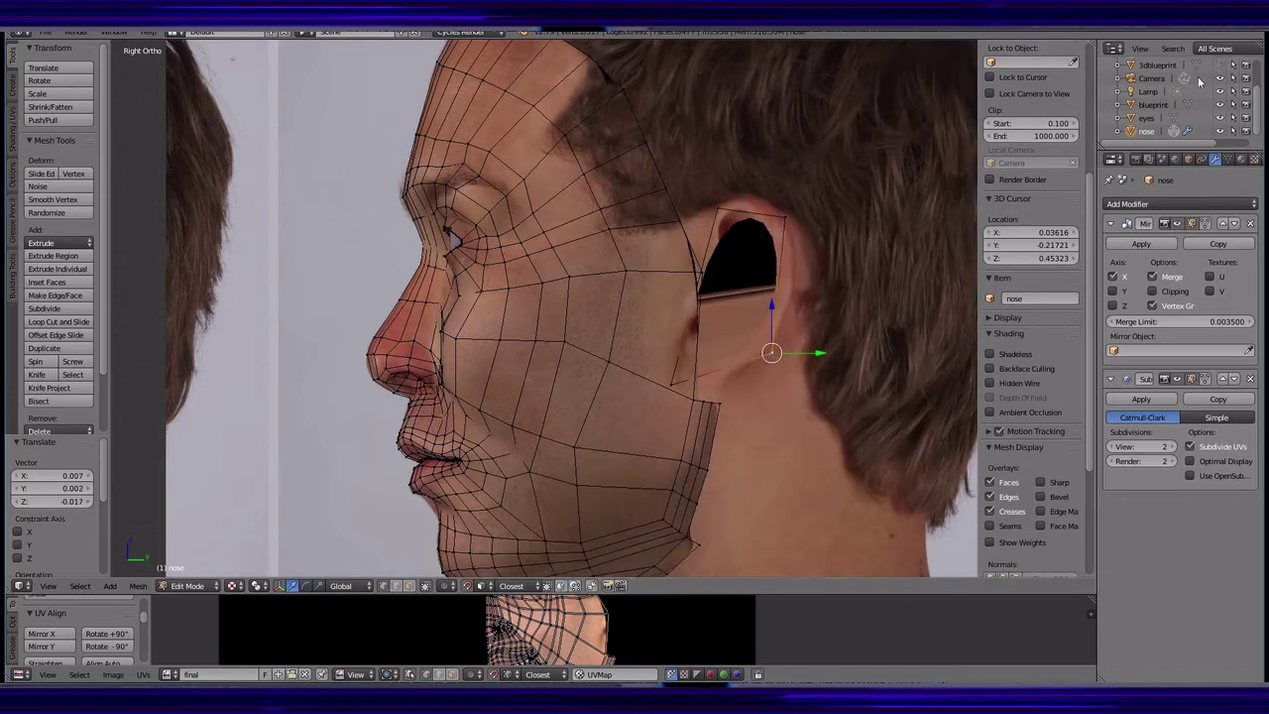
{"action": "scroll", "coordinate": [767, 367], "scroll_direction": "up", "scroll_amount": 2}
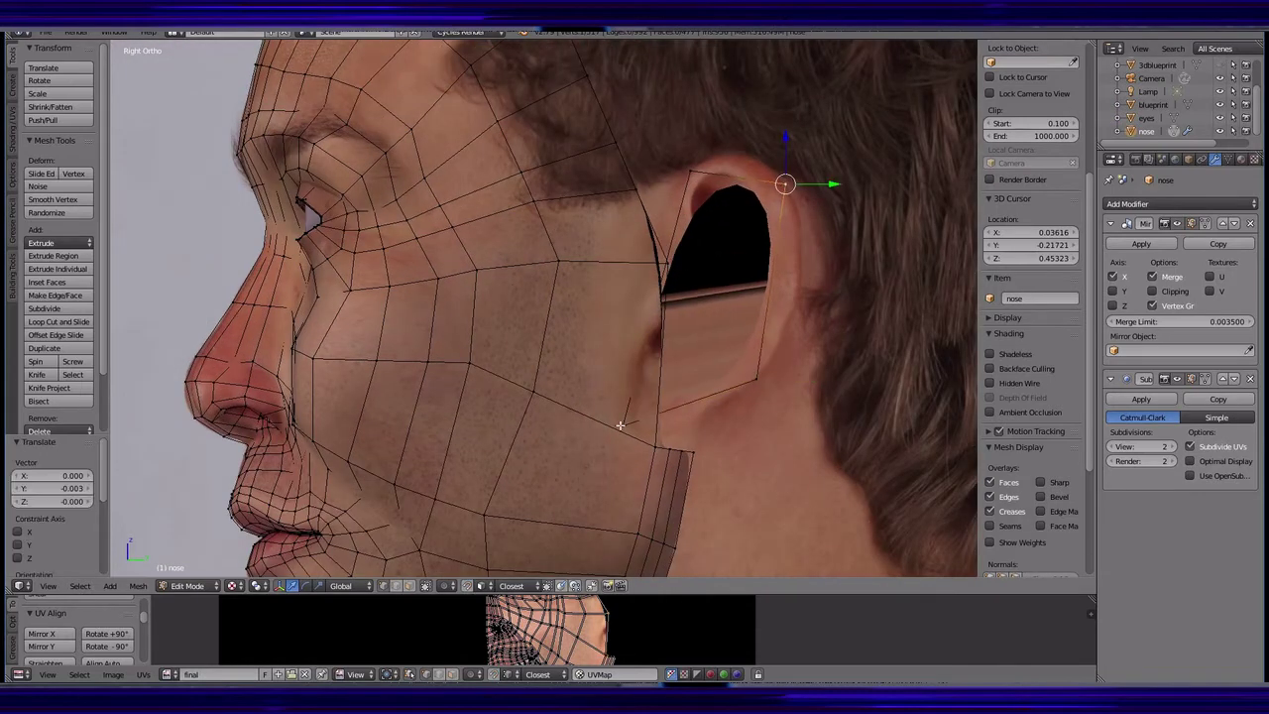
{"action": "key", "text": "Escape"}
{"action": "key", "text": "g"}
{"action": "left_click", "coordinate": [659, 299]}
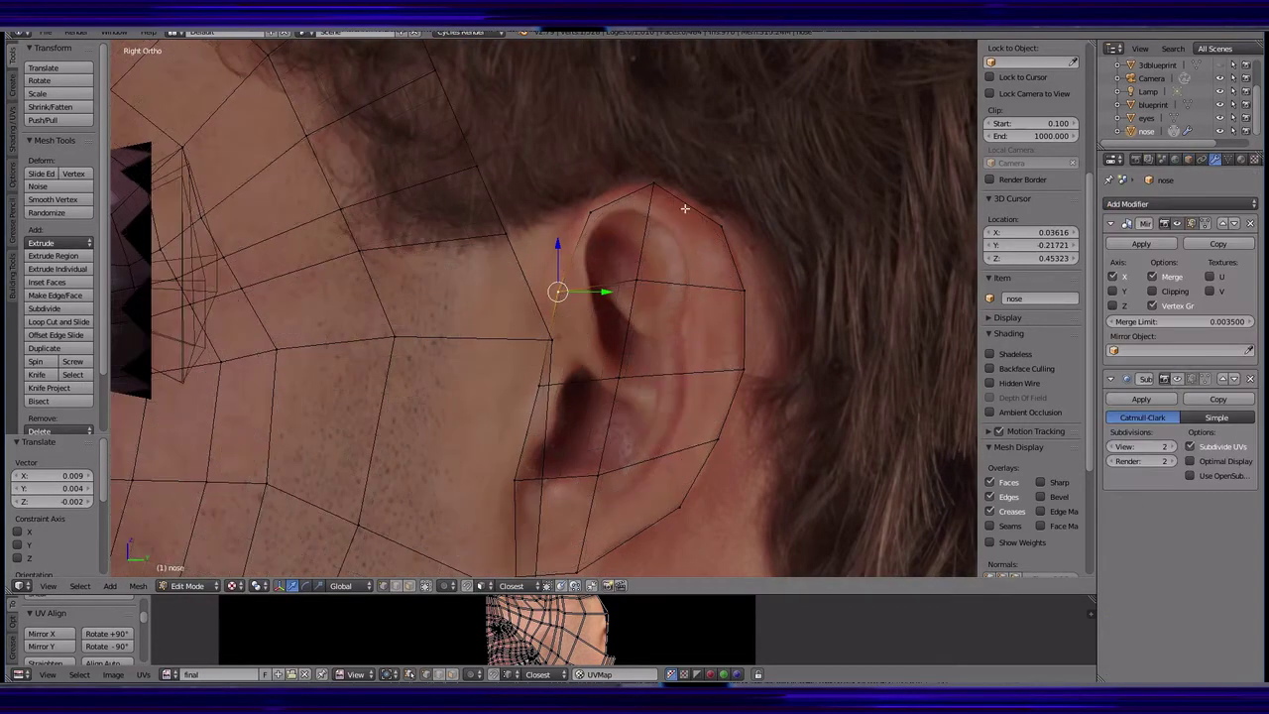
{"action": "right_click", "coordinate": [560, 503], "text": "ctrl+shift"}
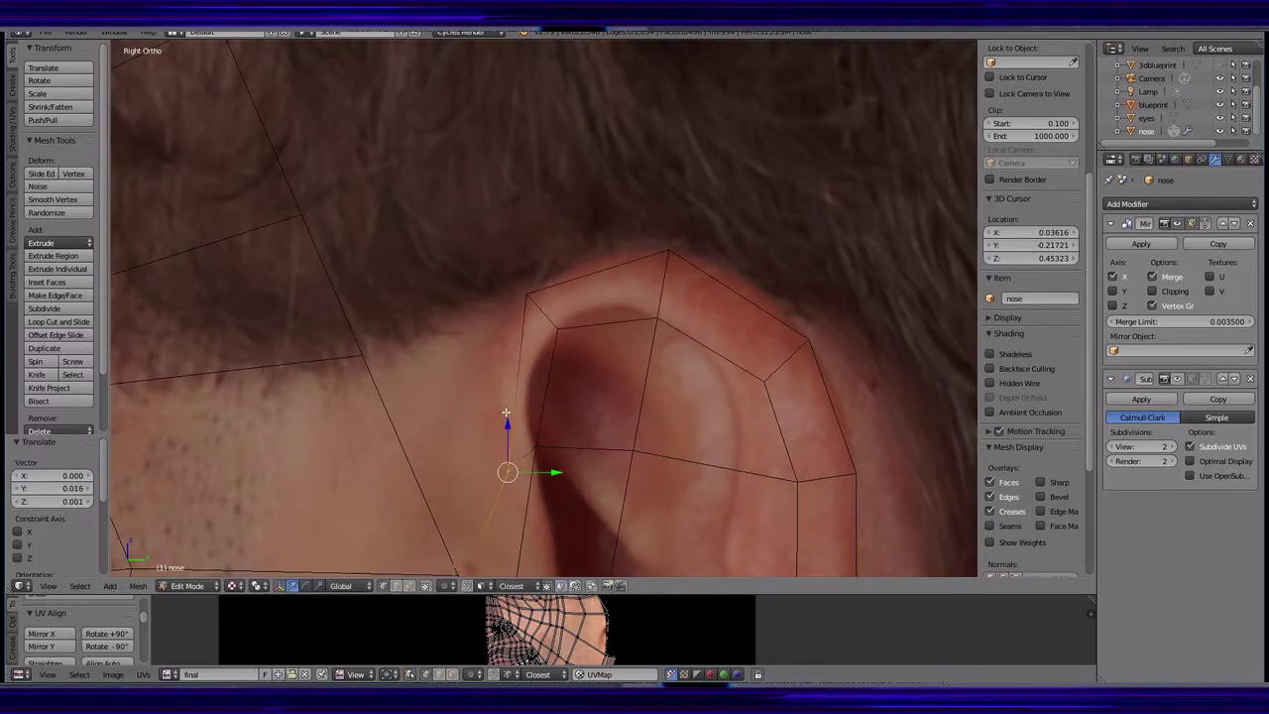
{"action": "key", "text": "g"}
{"action": "middle_click_drag", "start_coordinate": [820, 364], "coordinate": [807, 306], "text": "shift"}
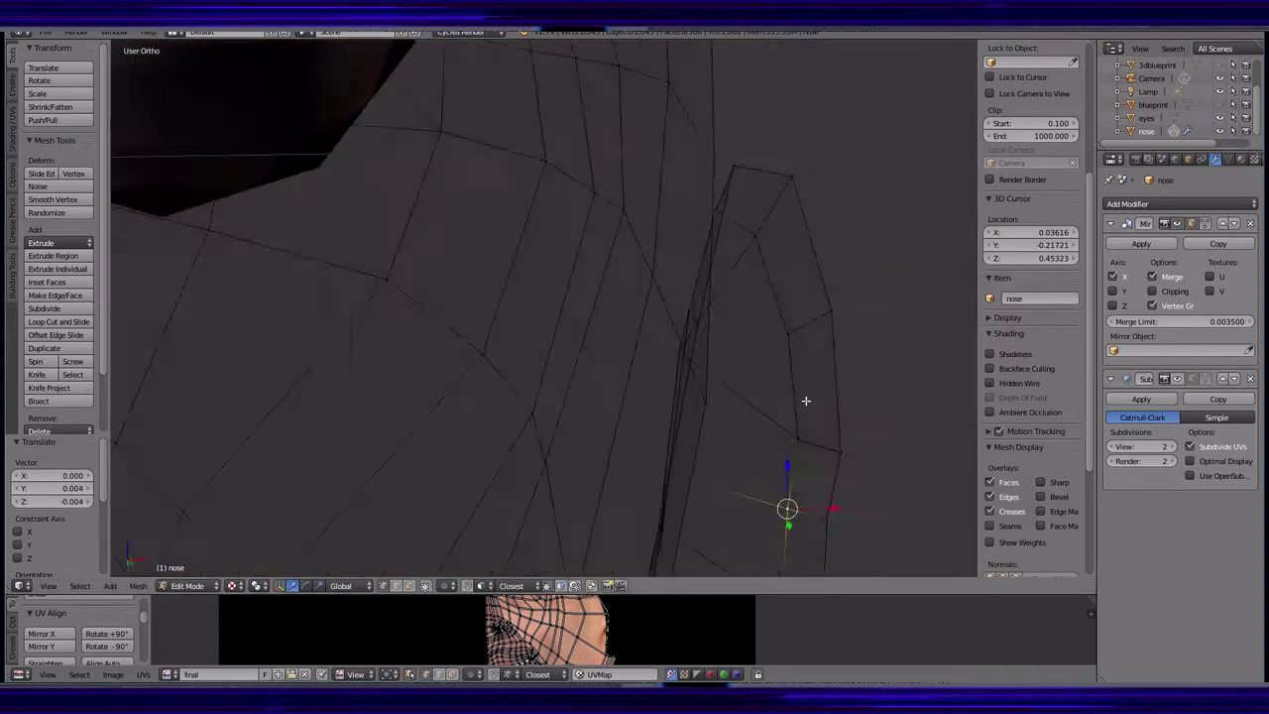
- Show the blueprint references again and delete two faces inside the ear outline
{"action": "left_click", "coordinate": [1221, 105]}
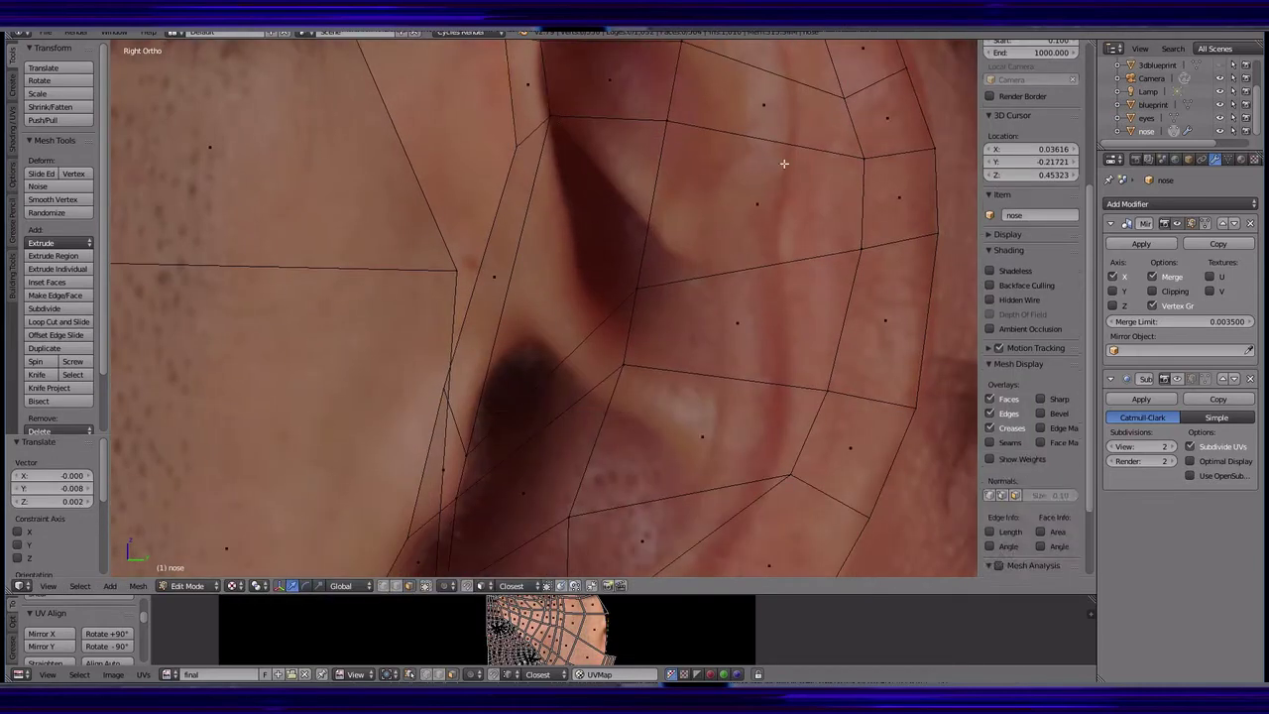
{"action": "right_click", "coordinate": [684, 188]}
{"action": "key", "text": "x"}
{"action": "left_click", "coordinate": [566, 102]}
{"action": "key", "text": "x"}
{"action": "left_click", "coordinate": [481, 325]}
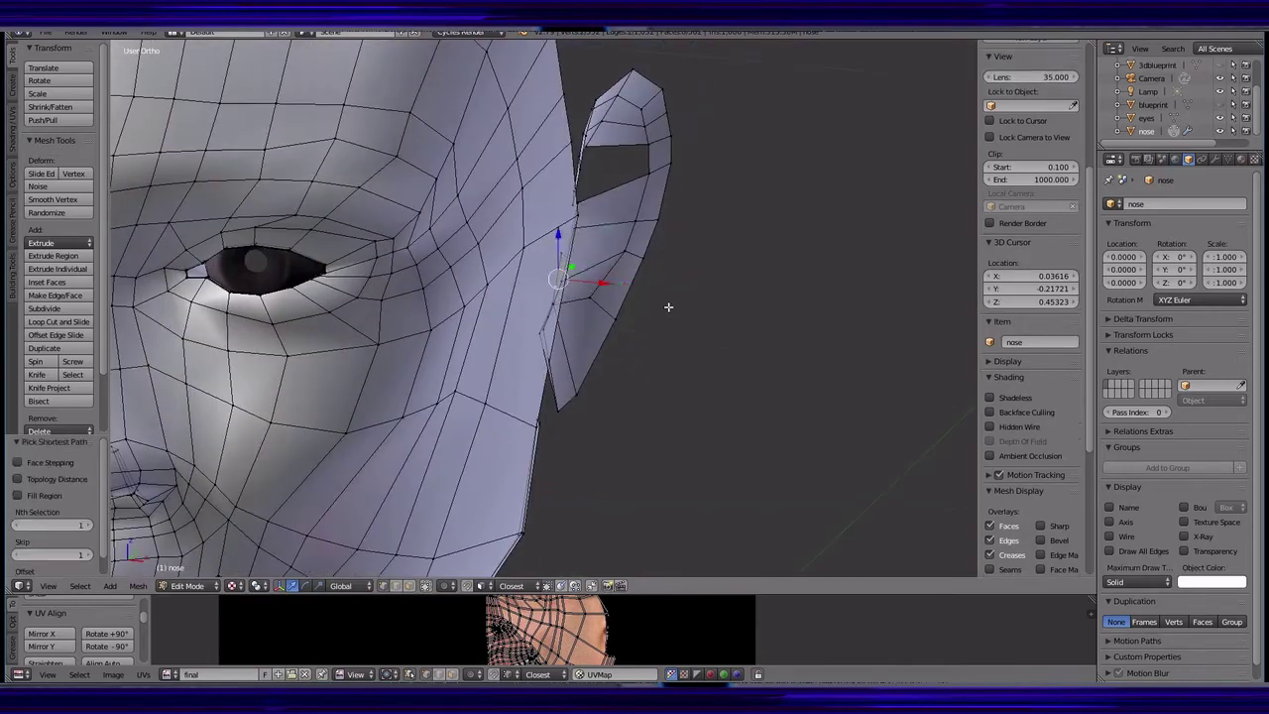
{"action": "key", "text": "KP_5"}
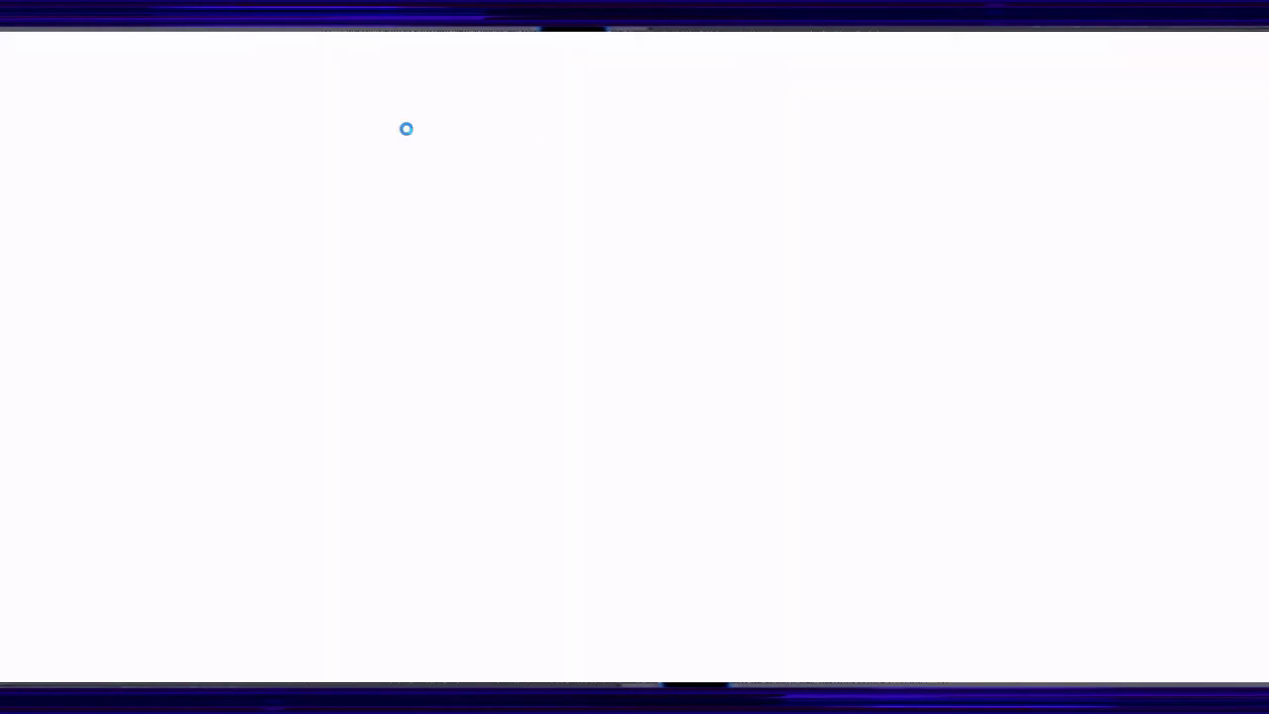
- Search Chrome images for 'ear reference' and open a ZBrush ear thumbnail
{"action": "type", "text": "ear reference"}
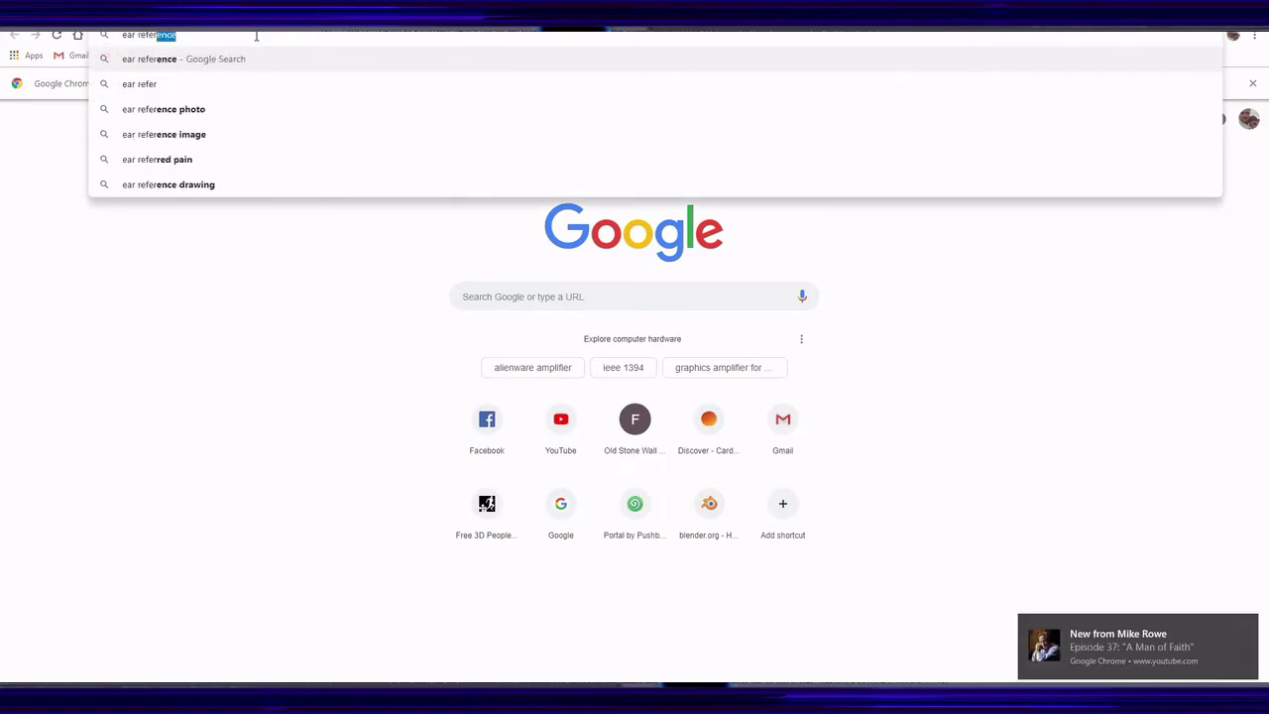
{"action": "key", "text": "Return"}
{"action": "left_click", "coordinate": [334, 256]}
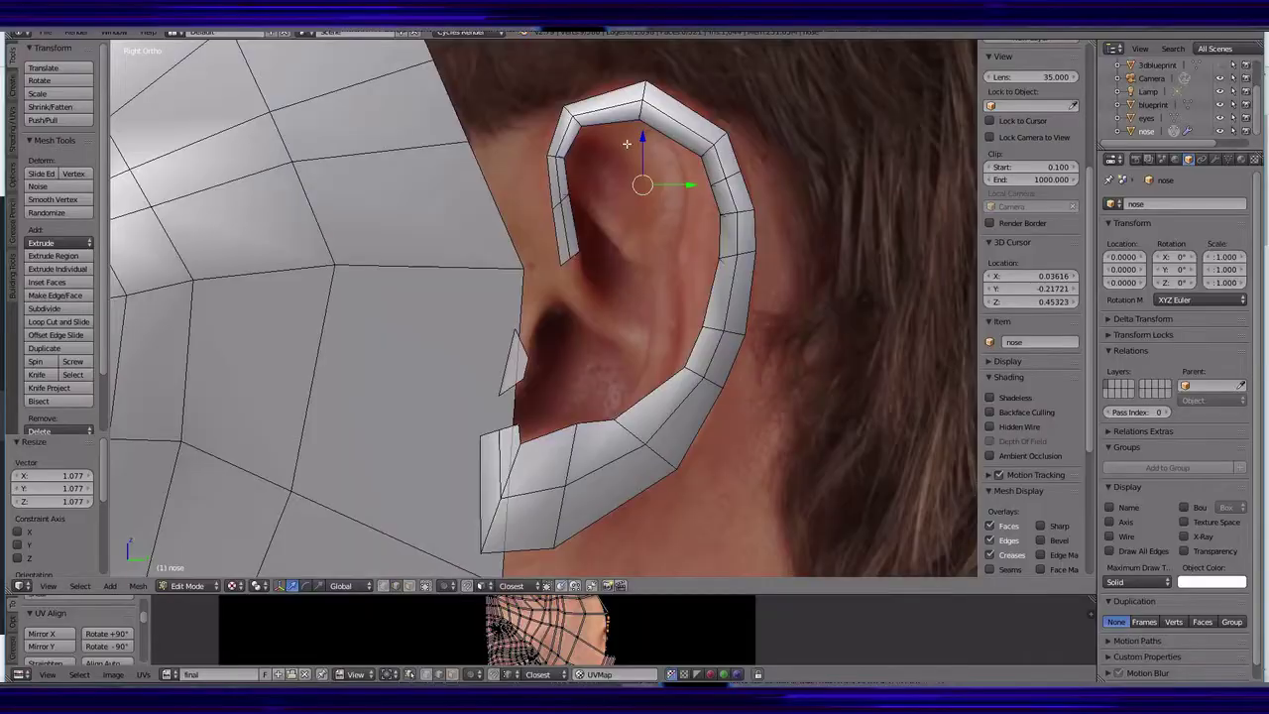
- Scale the ear rim, display the object as wireframe, add a loop cut and delete the top ear face
{"action": "key", "text": "s"}
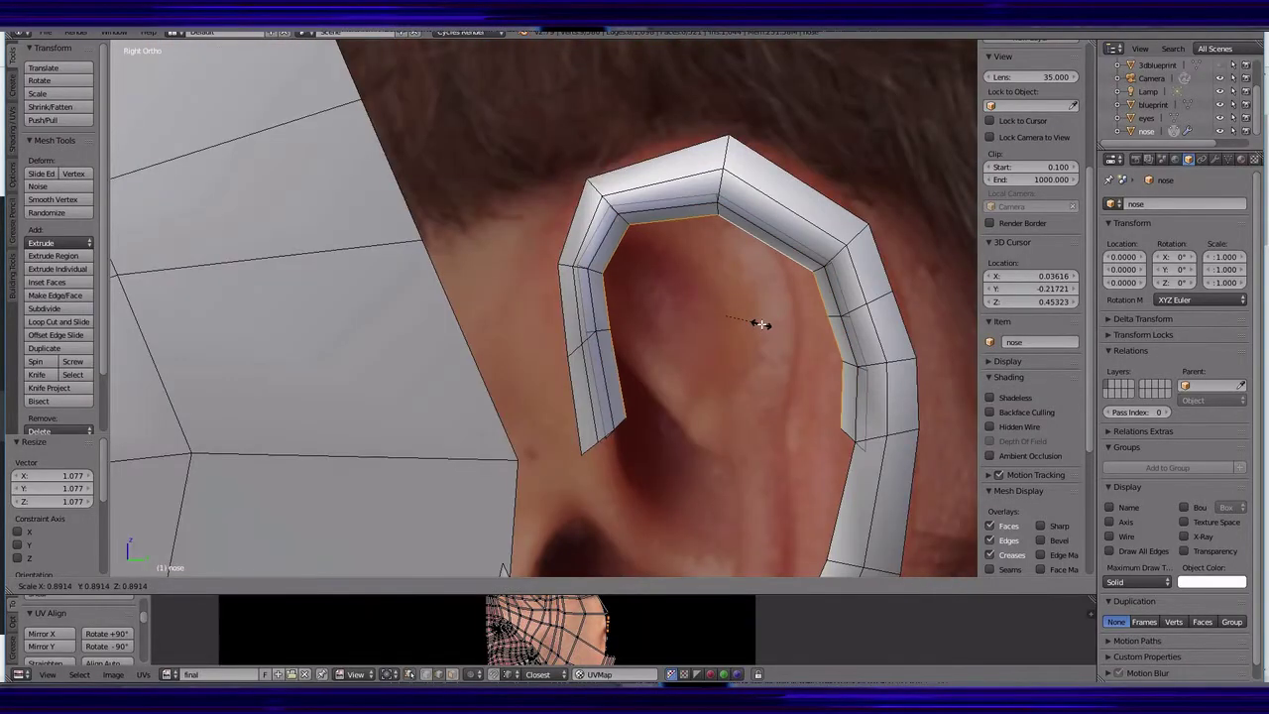
{"action": "left_click", "coordinate": [1140, 582]}
{"action": "left_click", "coordinate": [1140, 550]}
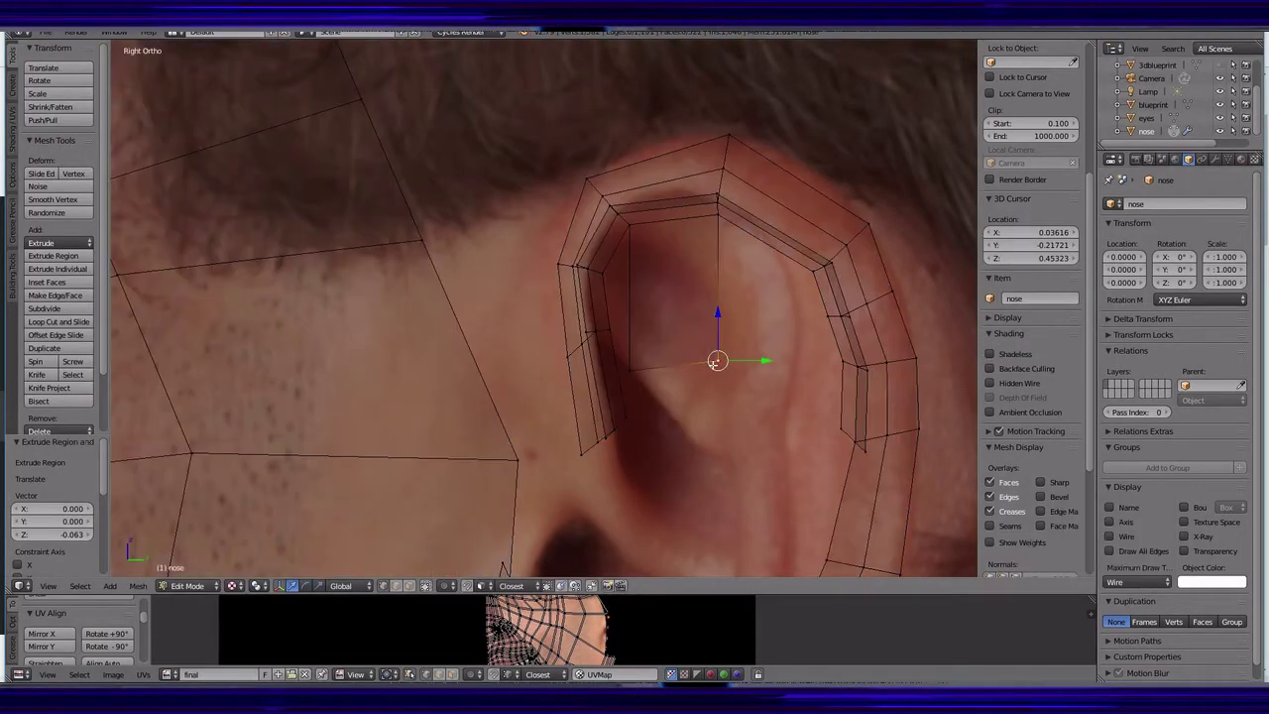
{"action": "key", "text": "ctrl+r"}
{"action": "left_click", "coordinate": [681, 195]}
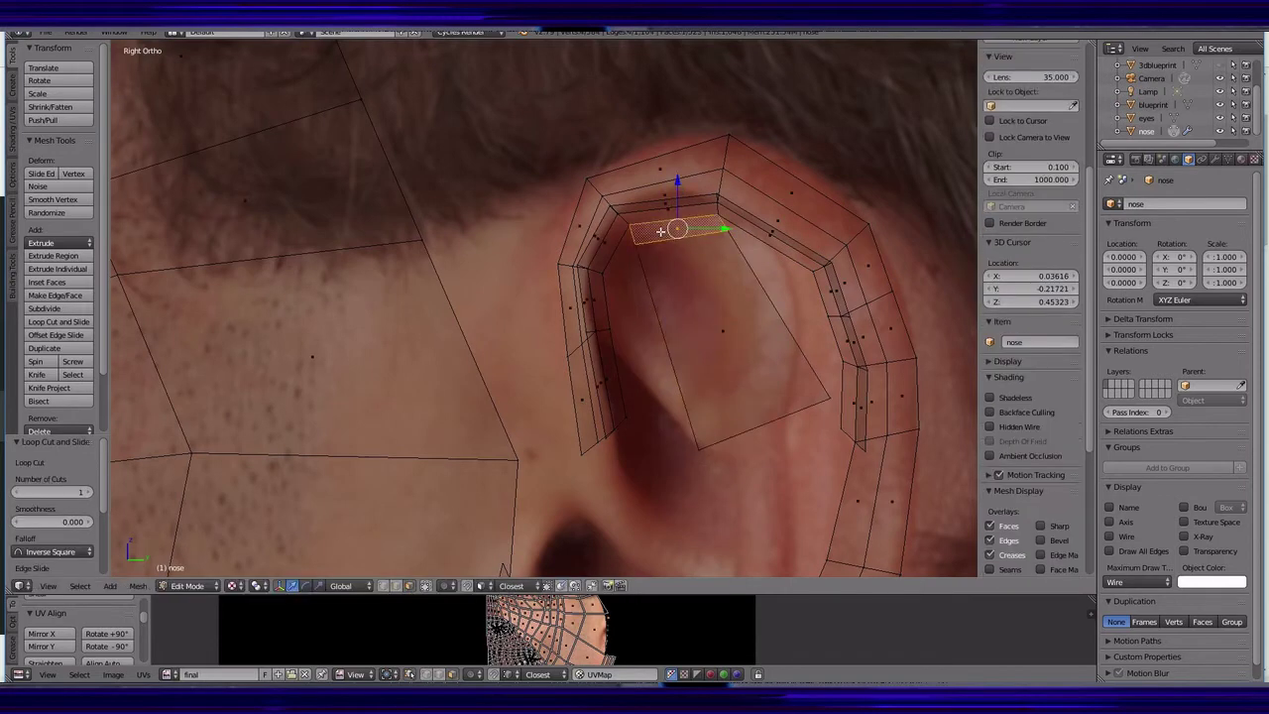
{"action": "key", "text": "x"}
{"action": "left_click", "coordinate": [660, 231]}
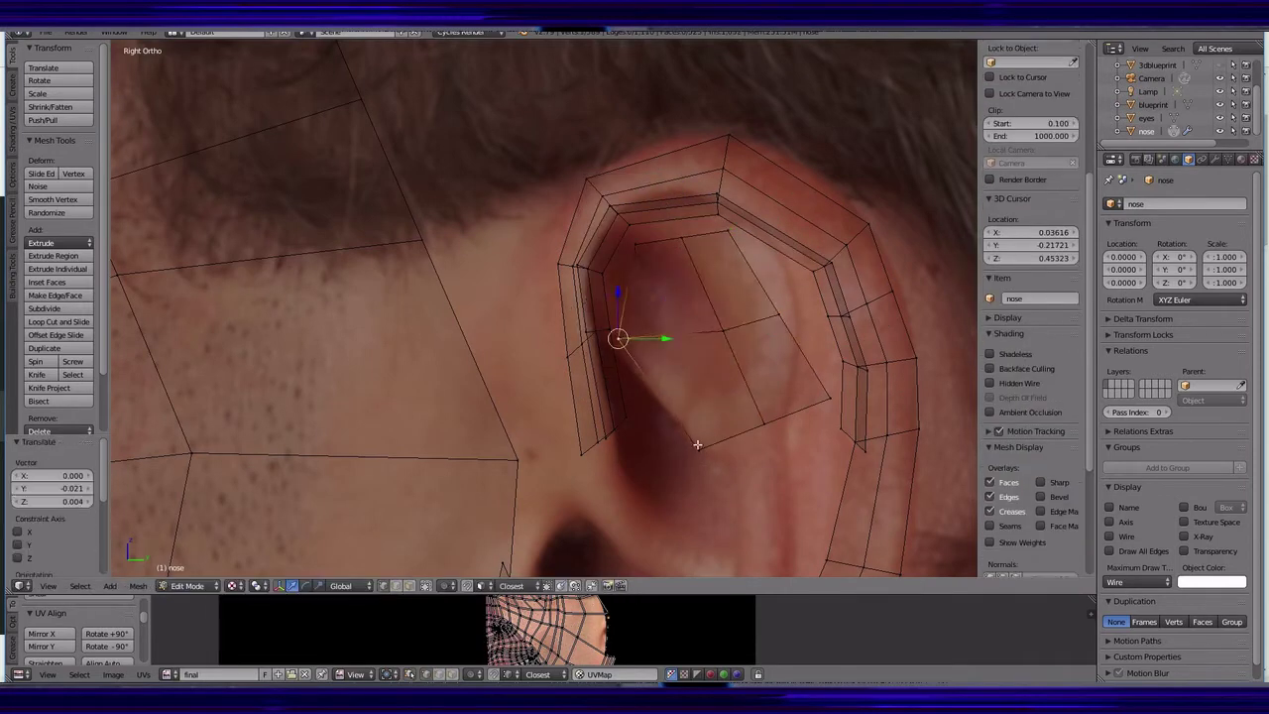
{"action": "mouse_move", "coordinate": [740, 256]}
{"action": "middle_mouse_down"}
{"action": "mouse_move", "coordinate": [685, 351]}
{"action": "mouse_move", "coordinate": [753, 368]}
{"action": "mouse_move", "coordinate": [483, 573]}
{"action": "middle_mouse_up"}
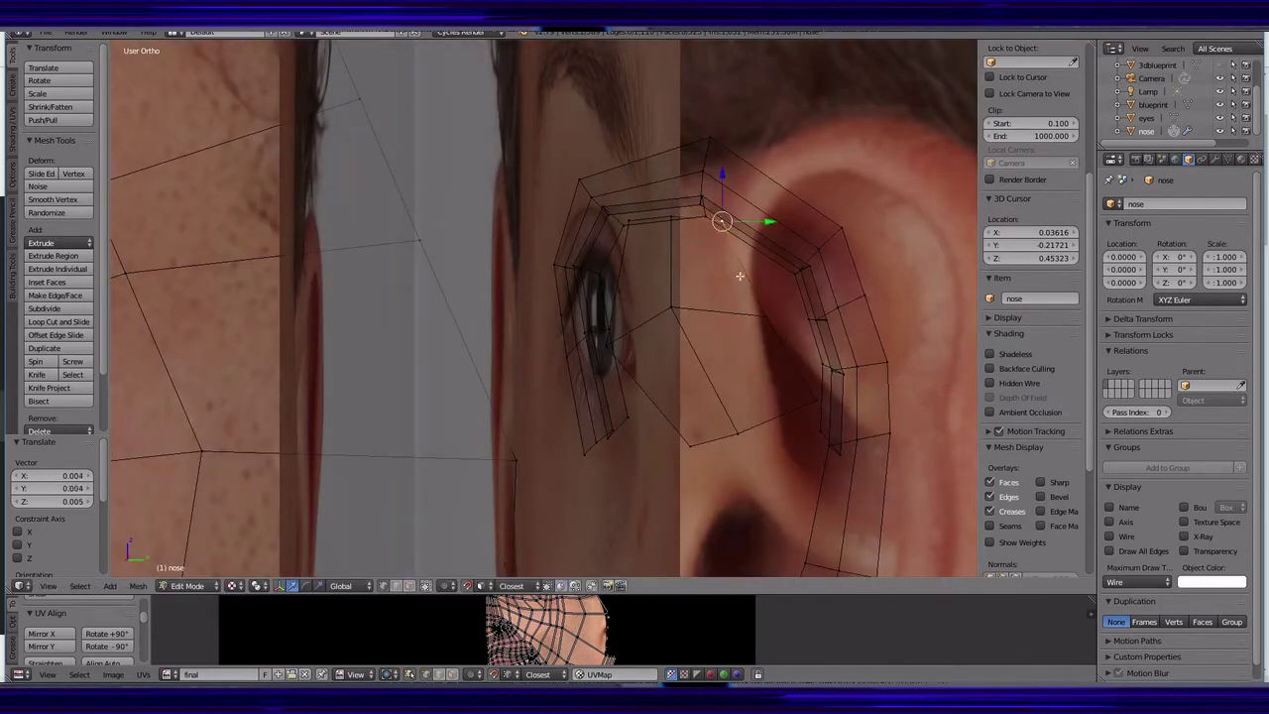
{"action": "key", "text": "KP_3"}
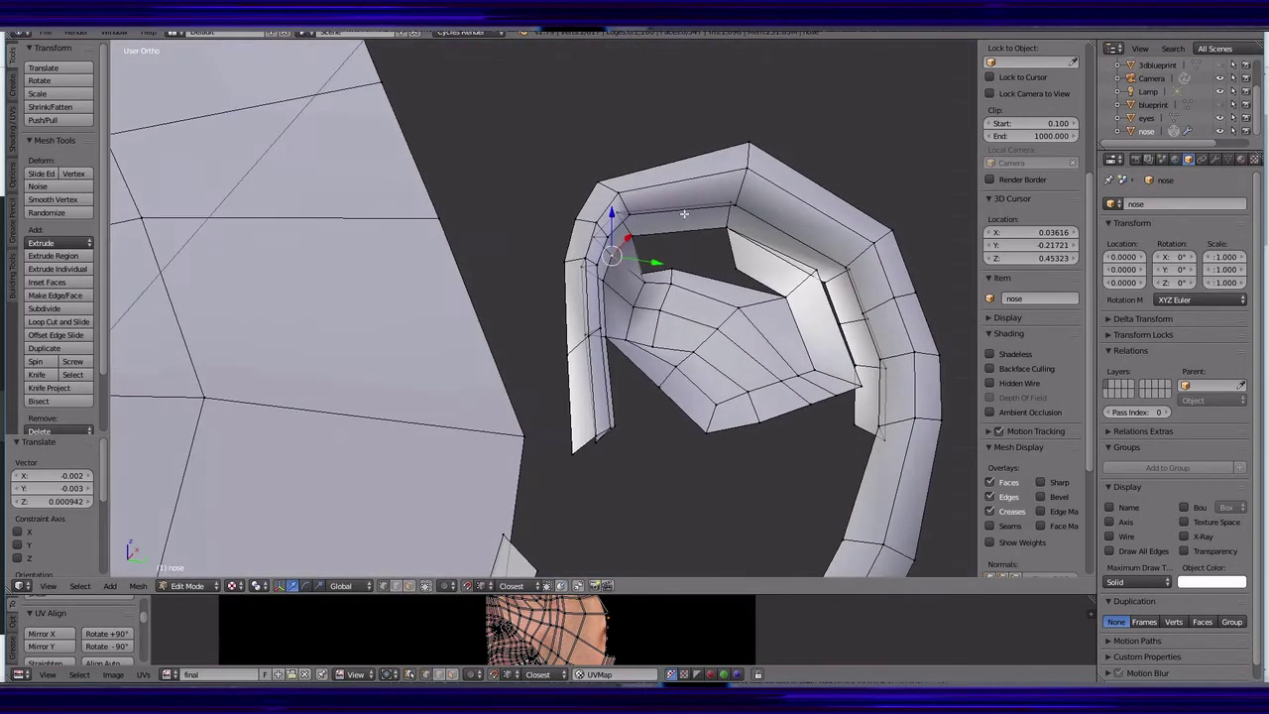
- Add a centred edge loop on the ear and select an edge path along it
{"action": "key", "text": "a"}
{"action": "scroll", "coordinate": [100, 399], "scroll_direction": "down", "scroll_amount": 3}
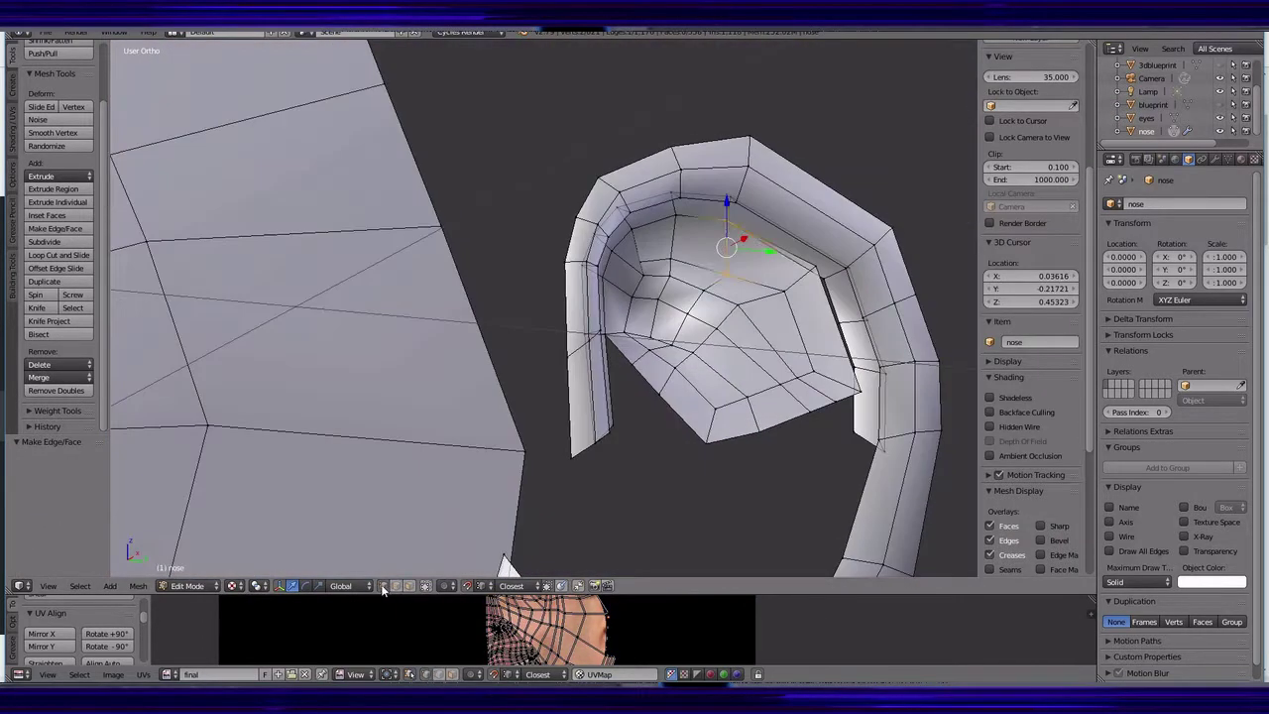
{"action": "key", "text": "ctrl+r"}
{"action": "left_click", "coordinate": [833, 338]}
{"action": "right_click", "coordinate": [836, 323]}
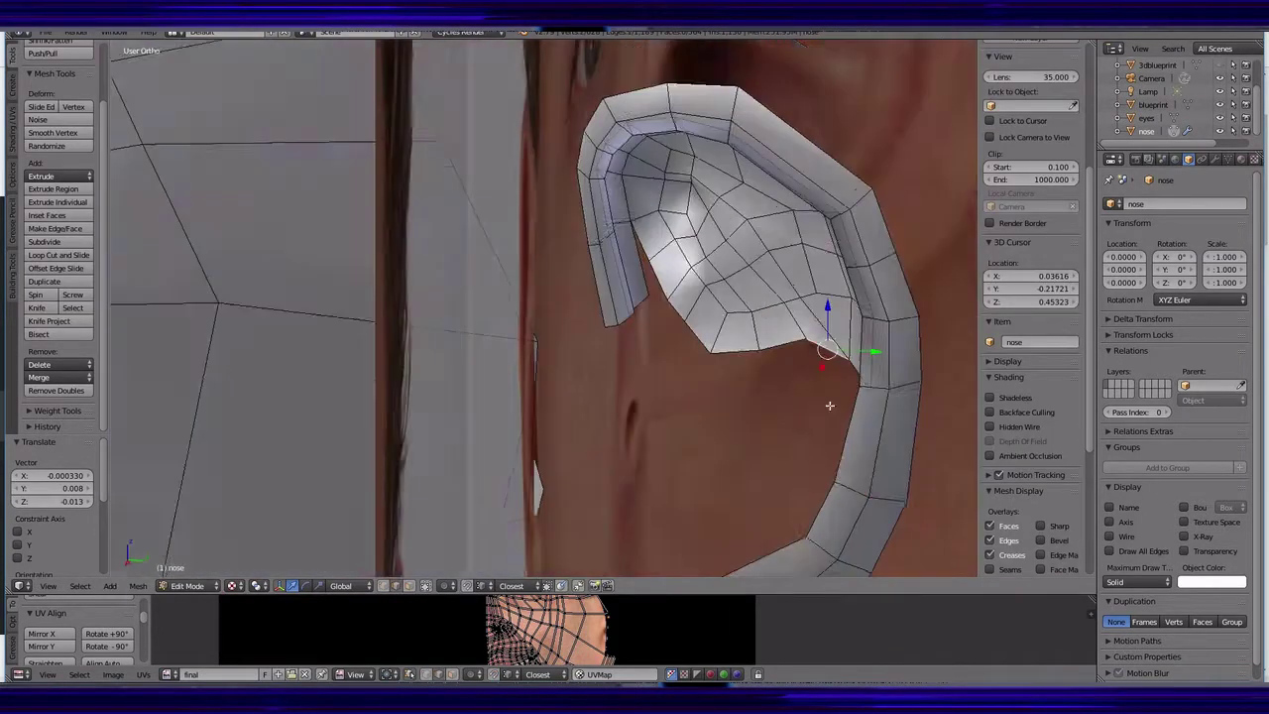
{"action": "middle_click_drag", "start_coordinate": [496, 298], "coordinate": [656, 115]}
{"action": "right_click", "coordinate": [656, 115], "text": "ctrl"}
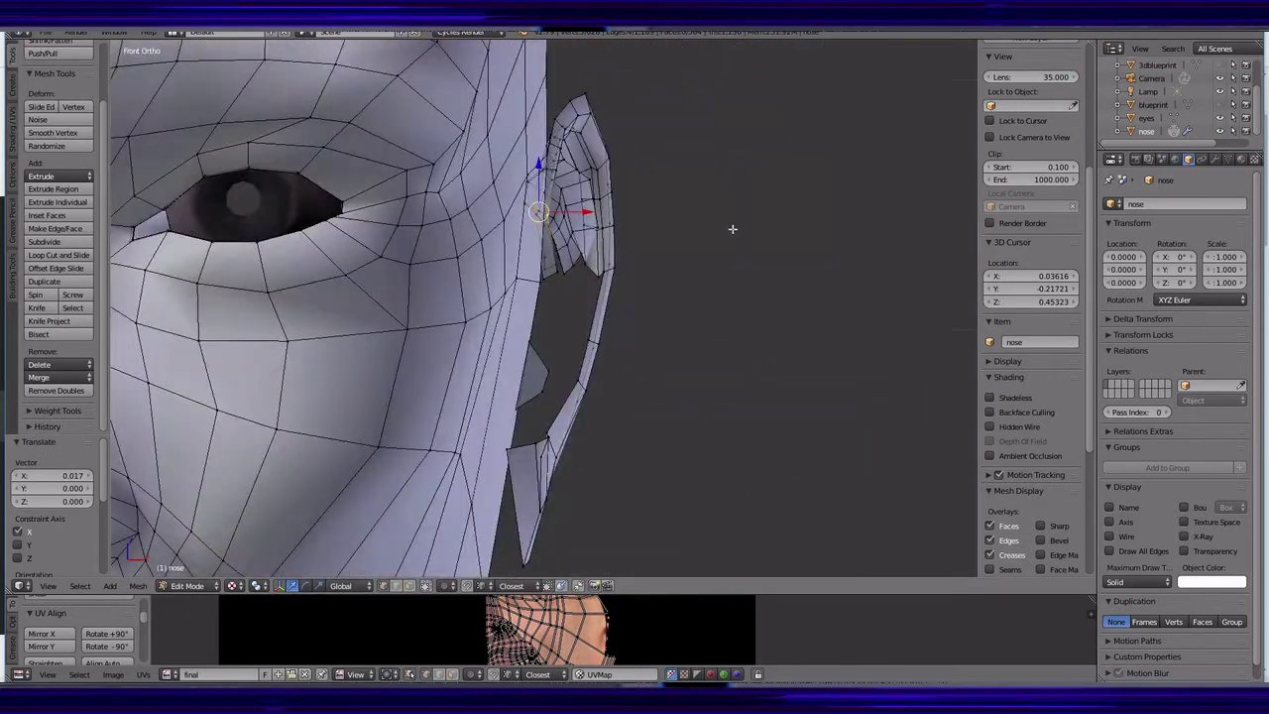
{"action": "key", "text": "KP_Decimal"}
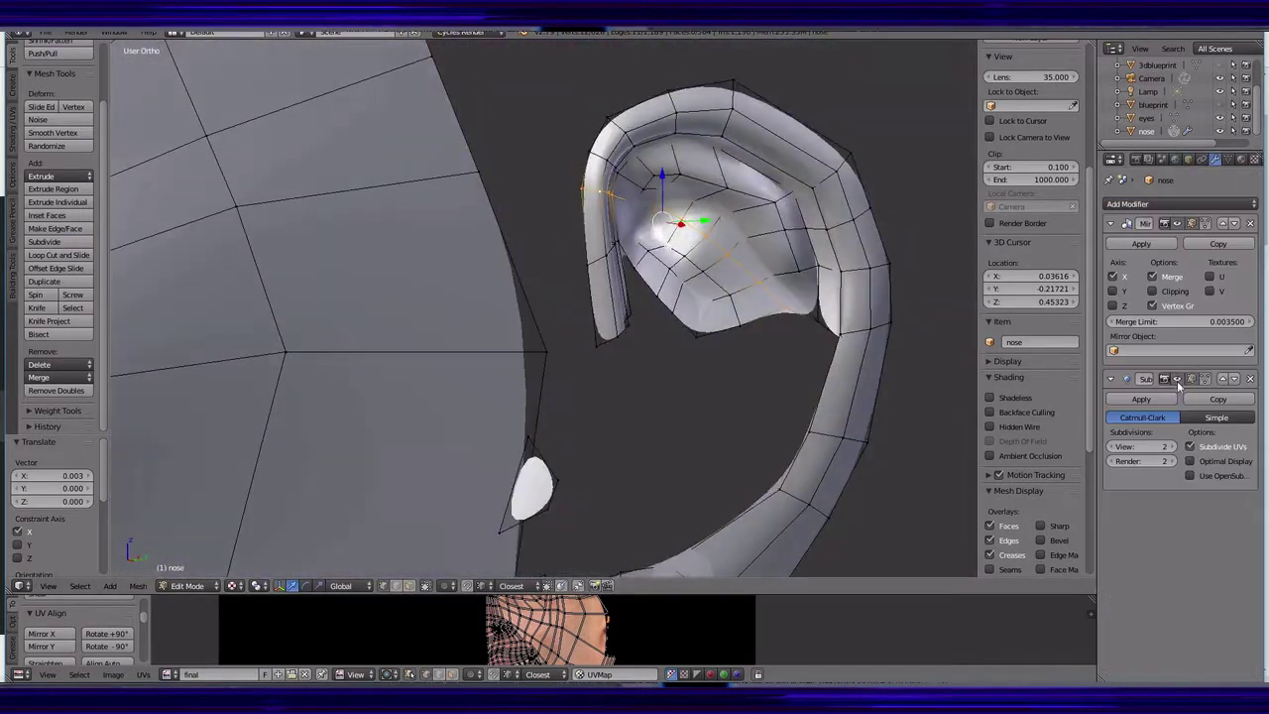
{"action": "mouse_move", "coordinate": [892, 426]}
{"action": "middle_mouse_down"}
{"action": "mouse_move", "coordinate": [799, 453]}
{"action": "mouse_move", "coordinate": [467, 459]}
{"action": "mouse_move", "coordinate": [756, 361]}
{"action": "mouse_move", "coordinate": [685, 368]}
{"action": "mouse_move", "coordinate": [738, 247]}
{"action": "middle_mouse_up"}
{"action": "key", "text": "KP_3"}
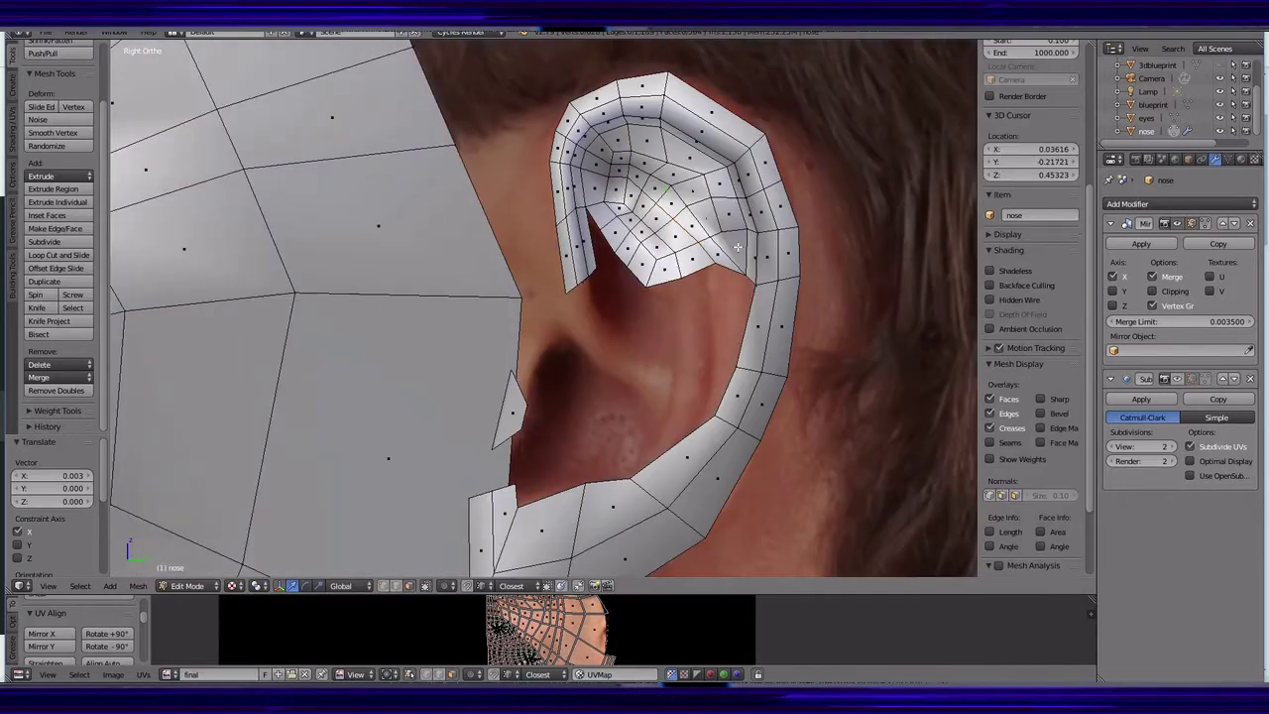
- Delete the unwanted inner ear faces, compare with the browser reference, and add another centred loop
{"action": "key", "text": "x"}
{"action": "key", "text": "f"}
{"action": "scroll", "coordinate": [723, 253], "scroll_direction": "up", "scroll_amount": 2}
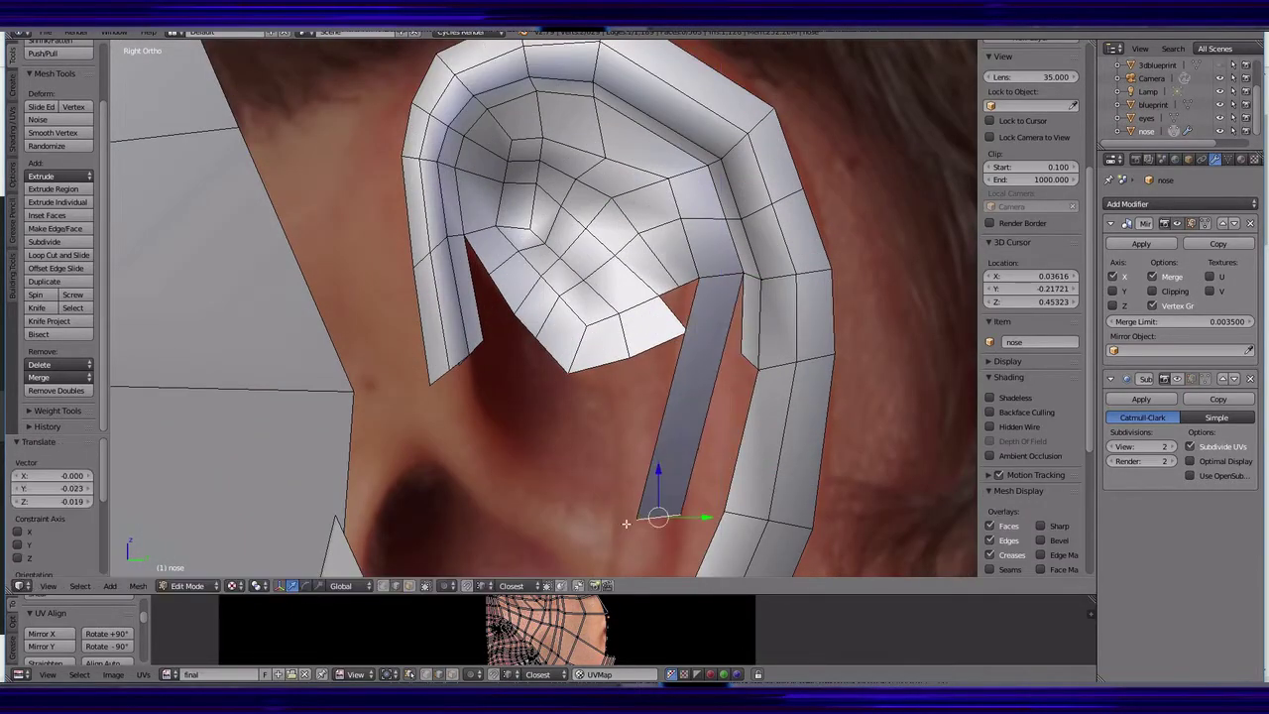
{"action": "middle_click_drag", "start_coordinate": [625, 522], "coordinate": [731, 299], "text": "shift"}
{"action": "key", "text": "alt+Tab"}
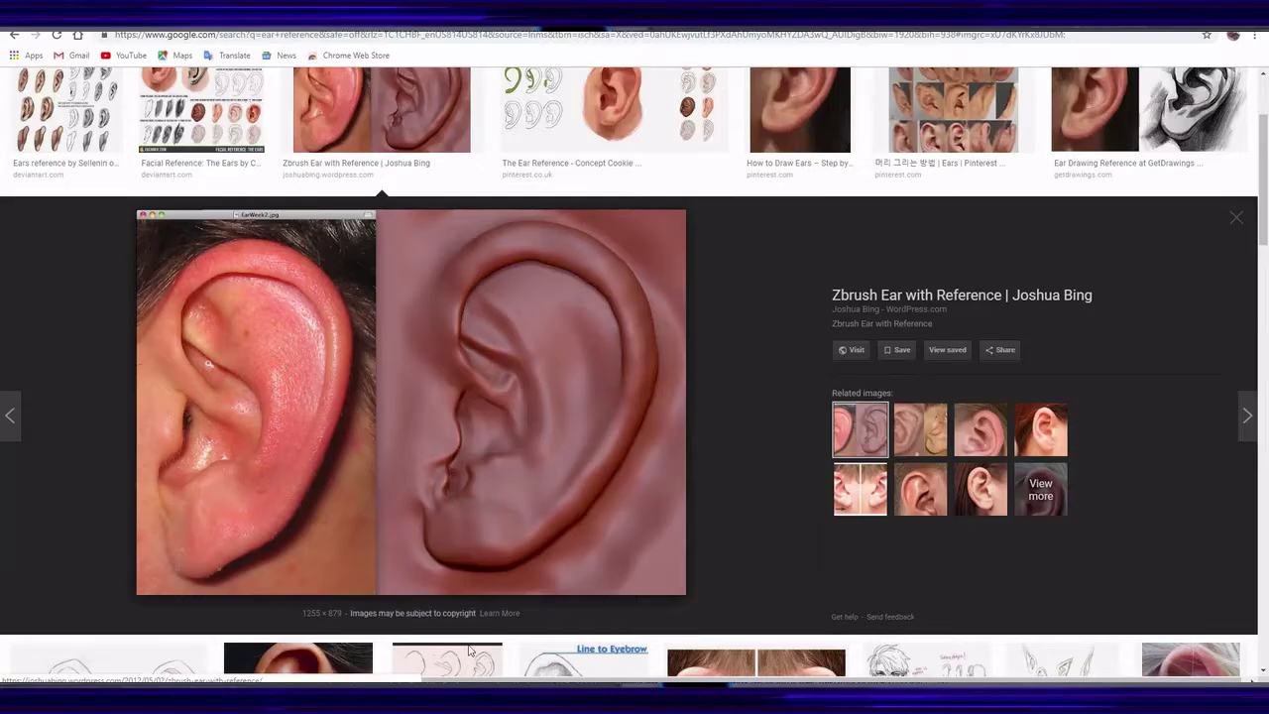
{"action": "key", "text": "alt+Tab"}
{"action": "mouse_move", "coordinate": [709, 440]}
{"action": "middle_mouse_down"}
{"action": "mouse_move", "coordinate": [629, 377]}
{"action": "mouse_move", "coordinate": [693, 328]}
{"action": "mouse_move", "coordinate": [810, 462]}
{"action": "mouse_move", "coordinate": [635, 377]}
{"action": "middle_mouse_up"}
{"action": "scroll", "coordinate": [397, 331], "scroll_direction": "up", "scroll_amount": 2}
{"action": "key", "text": "ctrl+r"}
{"action": "left_click", "coordinate": [610, 478]}
{"action": "right_click", "coordinate": [611, 478]}
- Fill a face between the selected ear-strip edges and merge duplicate vertices across the mesh
{"action": "right_click", "coordinate": [633, 373], "text": "ctrl"}
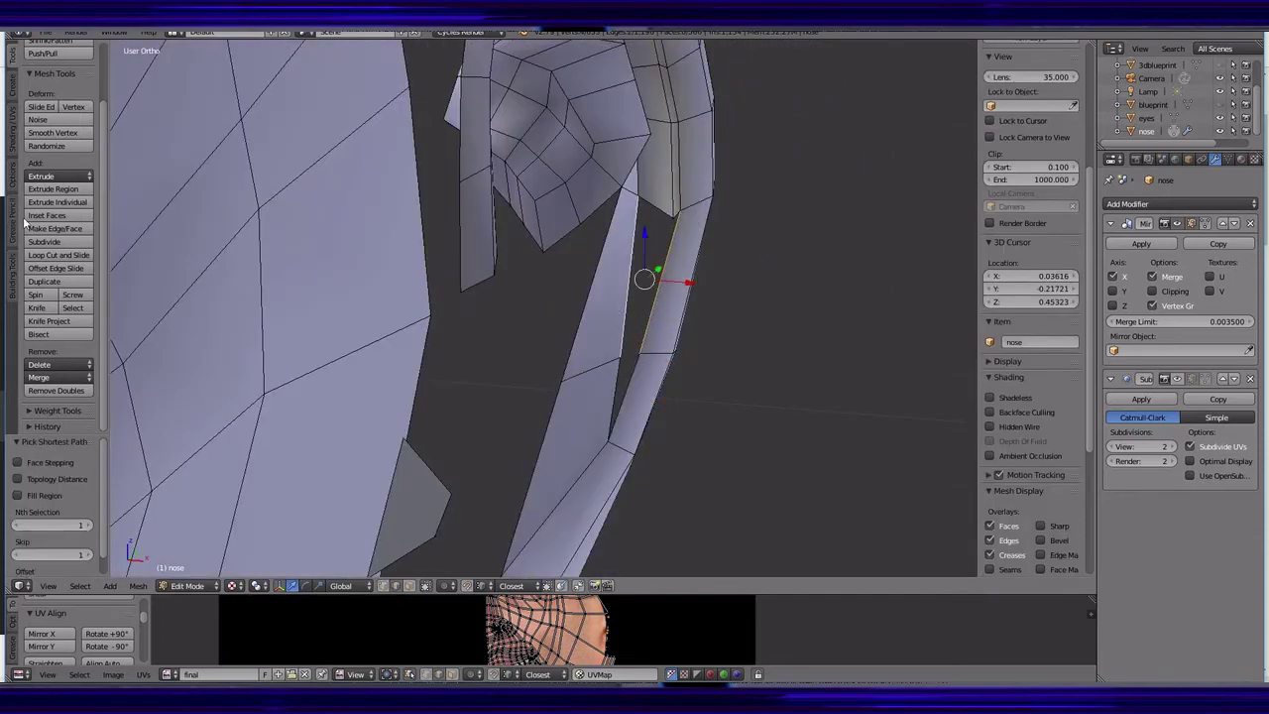
{"action": "key", "text": "KP_3"}
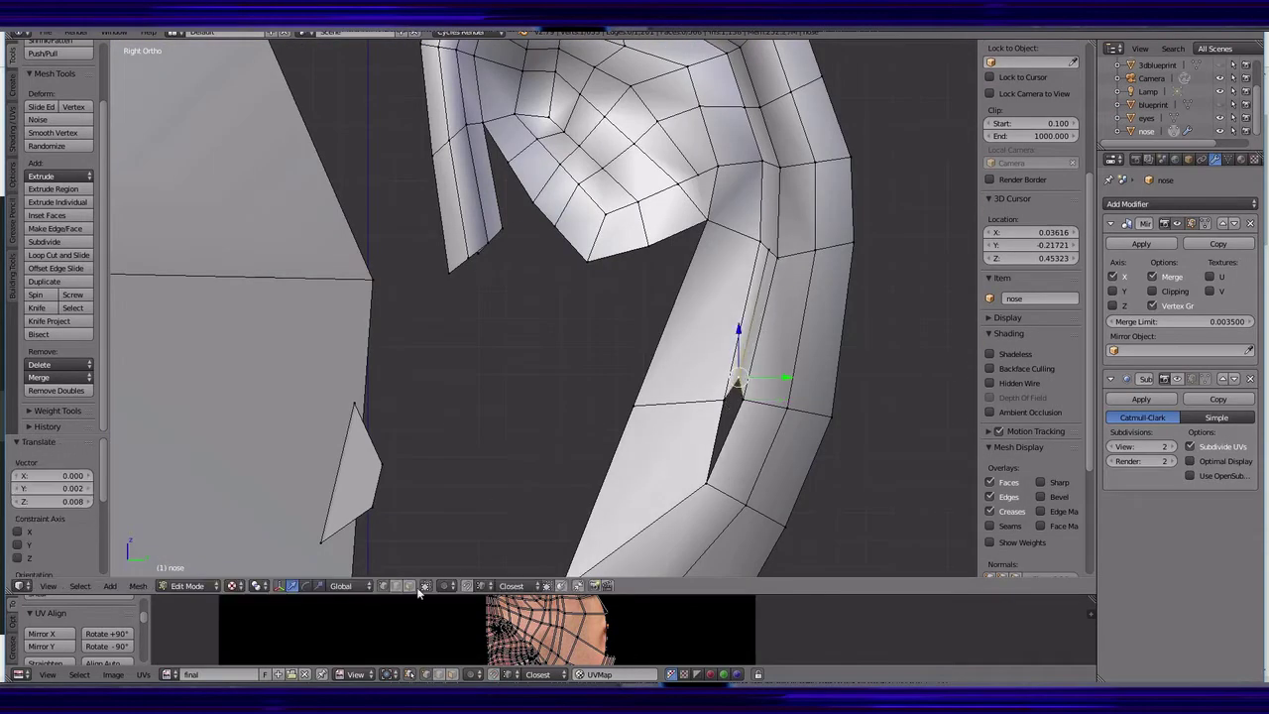
{"action": "left_click", "coordinate": [55, 228]}
{"action": "mouse_move", "coordinate": [714, 505]}
{"action": "middle_mouse_down"}
{"action": "mouse_move", "coordinate": [503, 418]}
{"action": "mouse_move", "coordinate": [515, 288]}
{"action": "mouse_move", "coordinate": [736, 363]}
{"action": "middle_mouse_up"}
{"action": "key", "text": "a"}
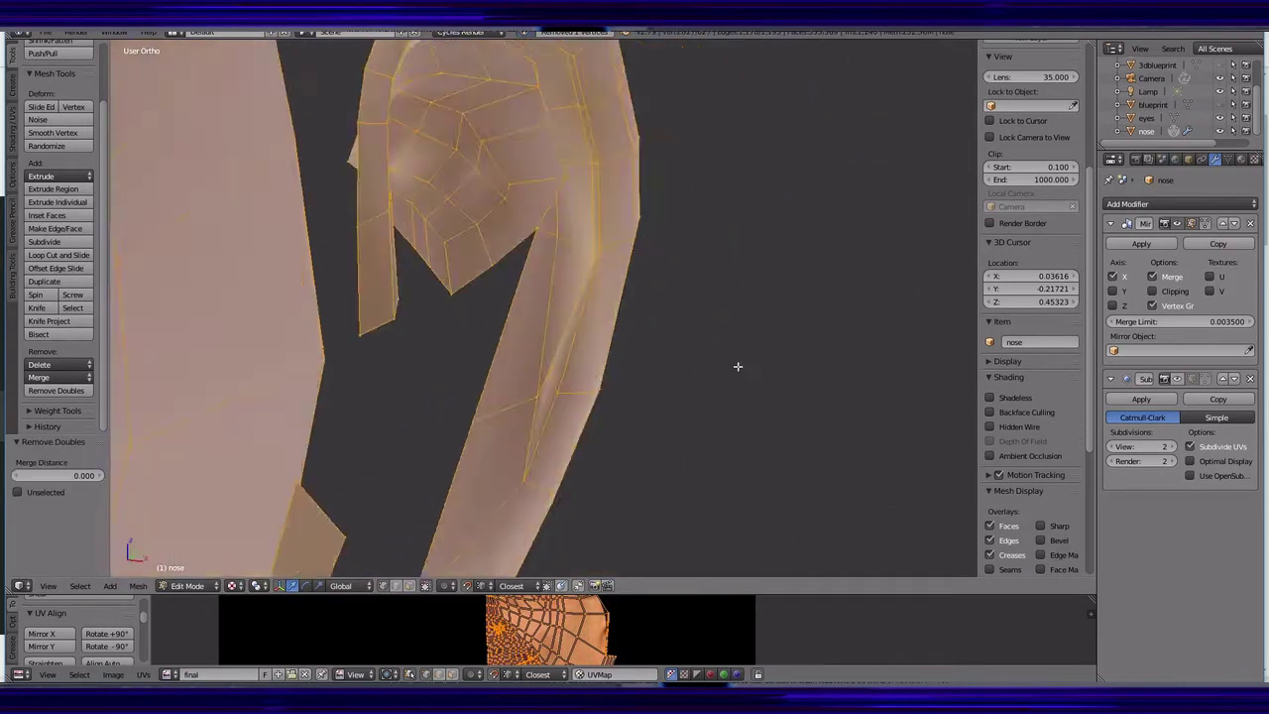
{"action": "key", "text": "KP_3"}
{"action": "middle_click_drag", "start_coordinate": [776, 322], "coordinate": [478, 404]}
- Preview the ear as a smoothed surface and shift the selected vertices along X
{"action": "scroll", "coordinate": [477, 403], "scroll_direction": "down", "scroll_amount": 4}
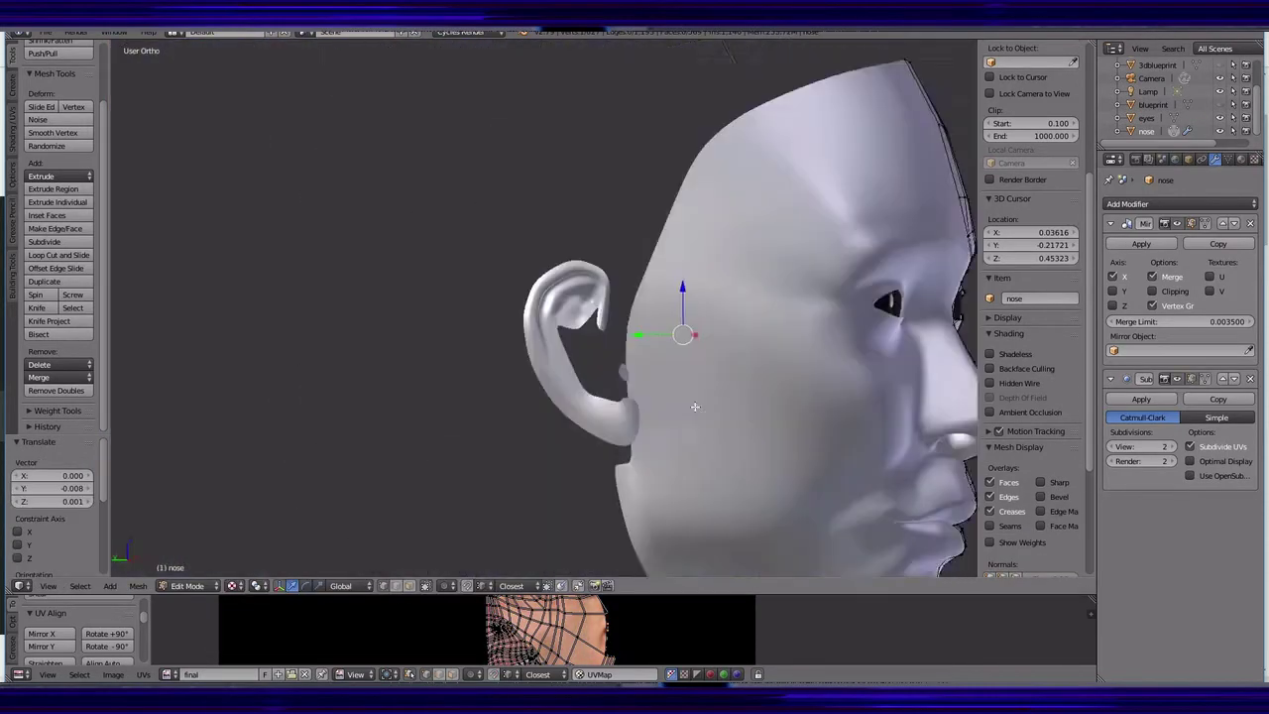
{"action": "scroll", "coordinate": [478, 403], "scroll_direction": "up", "scroll_amount": 2}
{"action": "scroll", "coordinate": [478, 404], "scroll_direction": "up", "scroll_amount": 2}
{"action": "key", "text": "KP_3"}
{"action": "scroll", "coordinate": [477, 403], "scroll_direction": "up", "scroll_amount": 4}
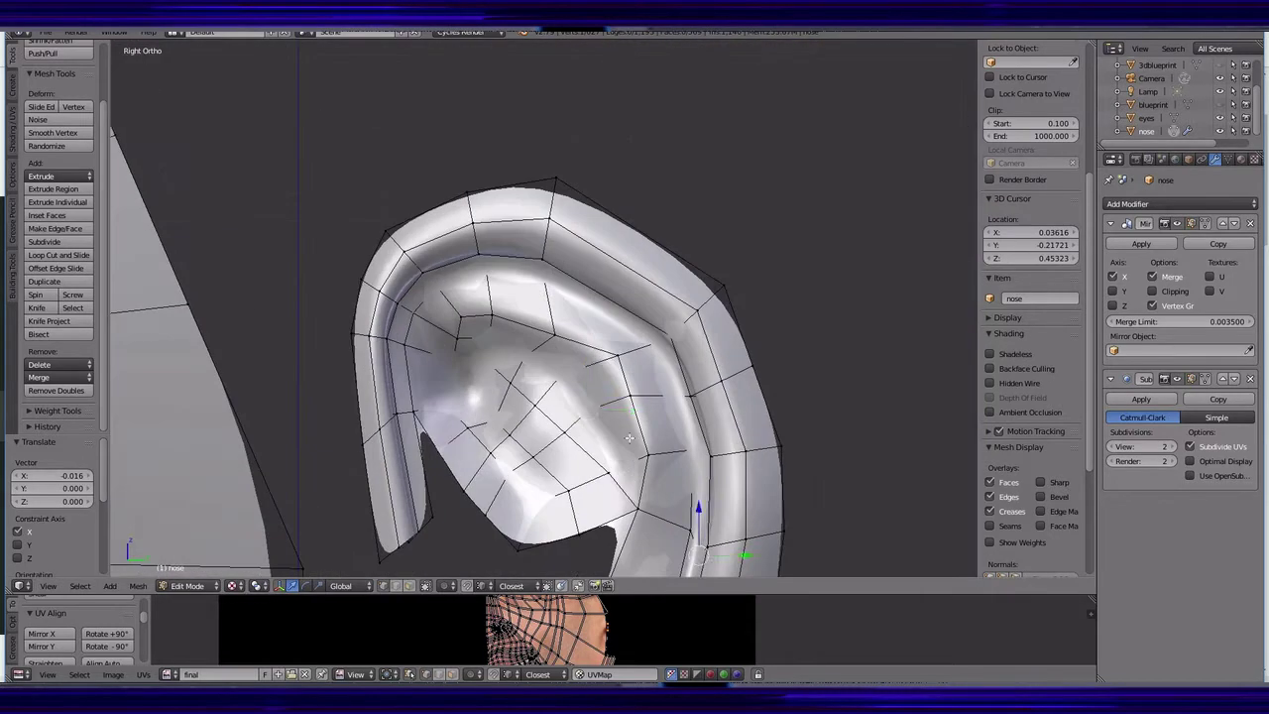
{"action": "key", "text": "Tab"}
{"action": "scroll", "coordinate": [589, 420], "scroll_direction": "down", "scroll_amount": 3}
{"action": "mouse_move", "coordinate": [589, 420]}
{"action": "middle_mouse_down"}
{"action": "mouse_move", "coordinate": [697, 439]}
{"action": "mouse_move", "coordinate": [570, 386]}
{"action": "mouse_move", "coordinate": [542, 419]}
{"action": "middle_mouse_up"}
{"action": "key", "text": "g"}
{"action": "key", "text": "x"}
{"action": "left_click", "coordinate": [570, 386]}
{"action": "key", "text": "Tab"}
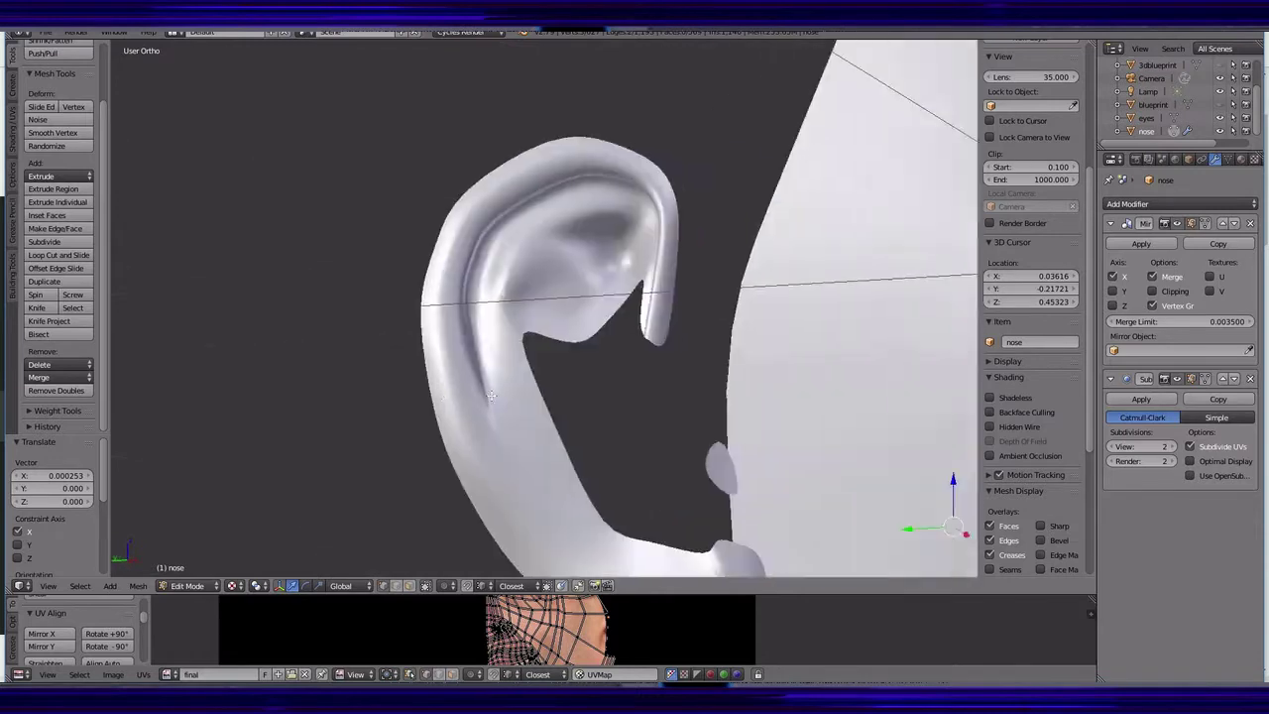
- Select a vertex on the ear rim and reposition it against the side-view reference photo
{"action": "scroll", "coordinate": [855, 326], "scroll_direction": "up", "scroll_amount": 3}
{"action": "scroll", "coordinate": [677, 313], "scroll_direction": "down", "scroll_amount": 3}
{"action": "scroll", "coordinate": [678, 313], "scroll_direction": "down", "scroll_amount": 3}
{"action": "key", "text": "KP_3"}
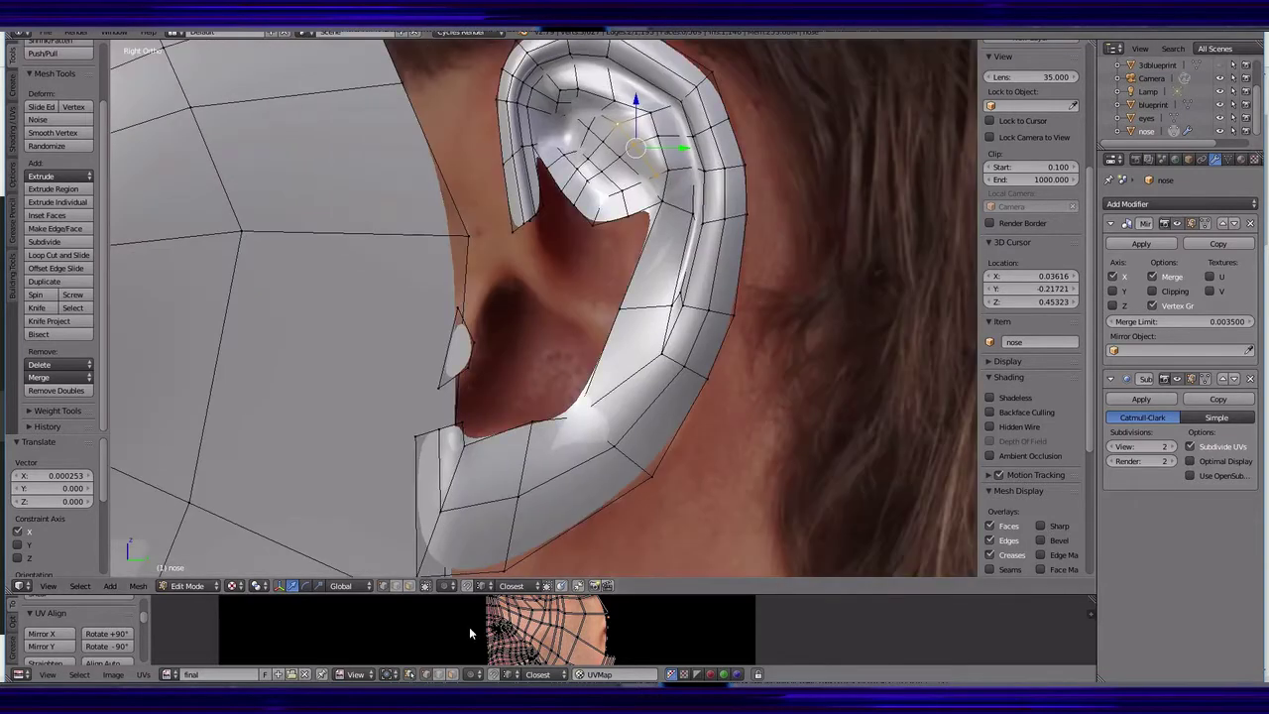
{"action": "scroll", "coordinate": [689, 252], "scroll_direction": "up", "scroll_amount": 2}
{"action": "right_click", "coordinate": [689, 251], "text": "ctrl"}
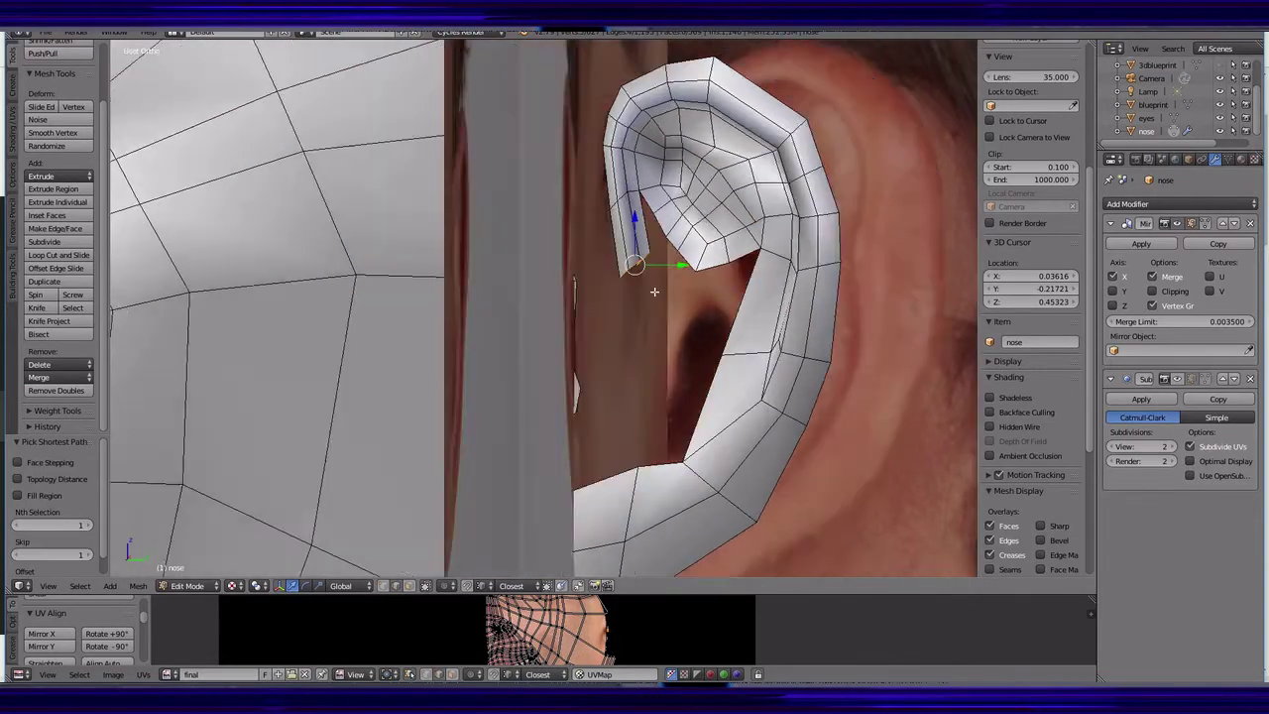
{"action": "scroll", "coordinate": [645, 298], "scroll_direction": "up", "scroll_amount": 3}
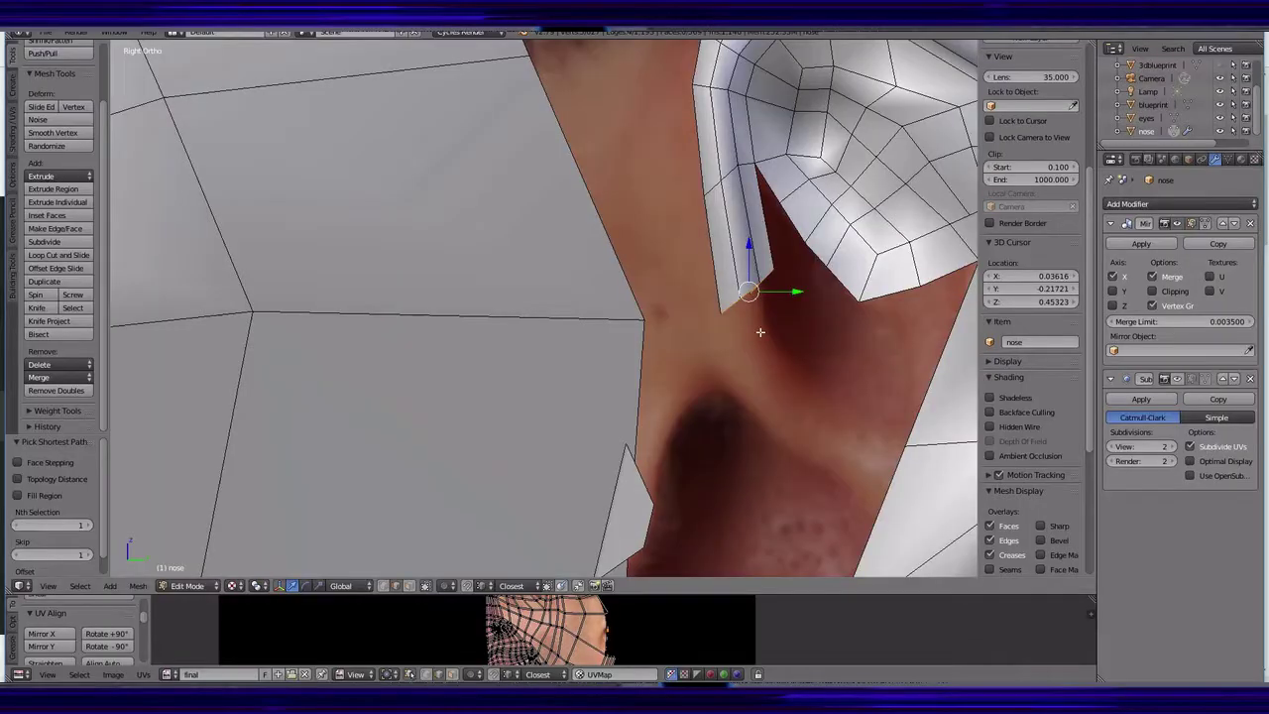
{"action": "middle_click_drag", "start_coordinate": [515, 426], "coordinate": [578, 258]}
{"action": "key", "text": "KP_3"}
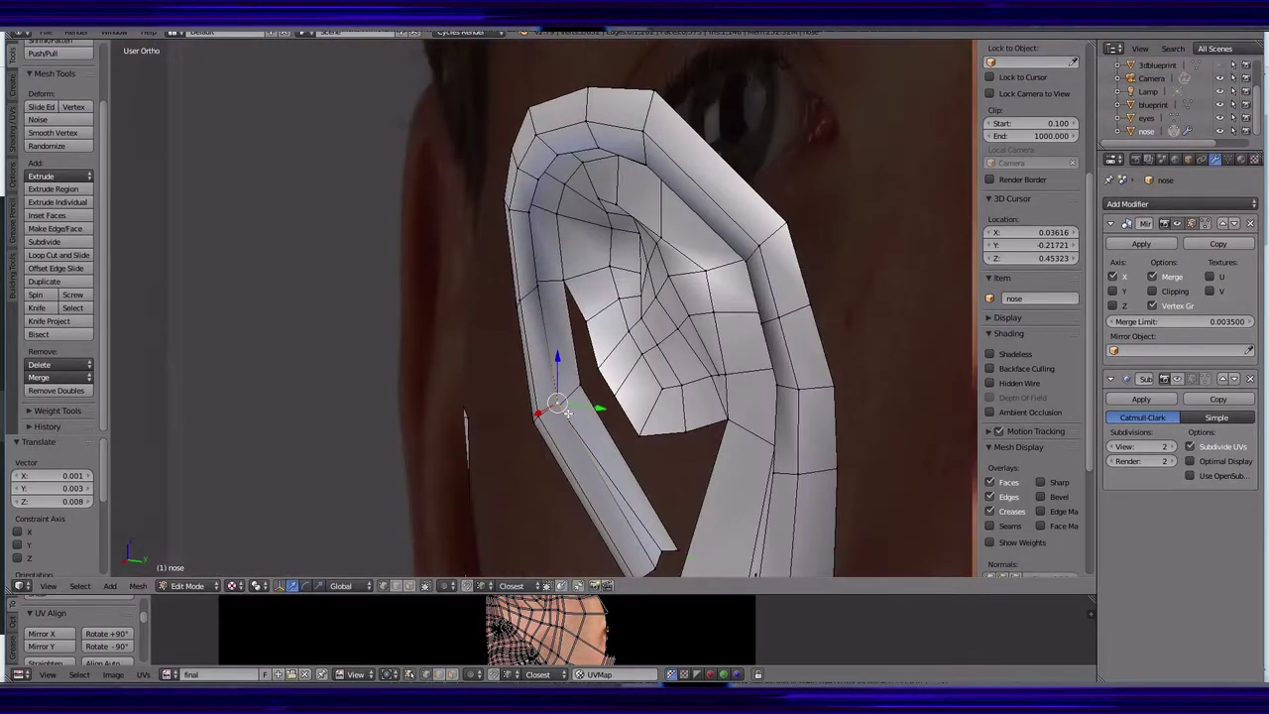
{"action": "scroll", "coordinate": [783, 291], "scroll_direction": "up", "scroll_amount": 4}
{"action": "left_click", "coordinate": [878, 433]}
- Move the rim vertex along X and merge its duplicate vertex away
{"action": "middle_click_drag", "start_coordinate": [878, 433], "coordinate": [807, 170]}
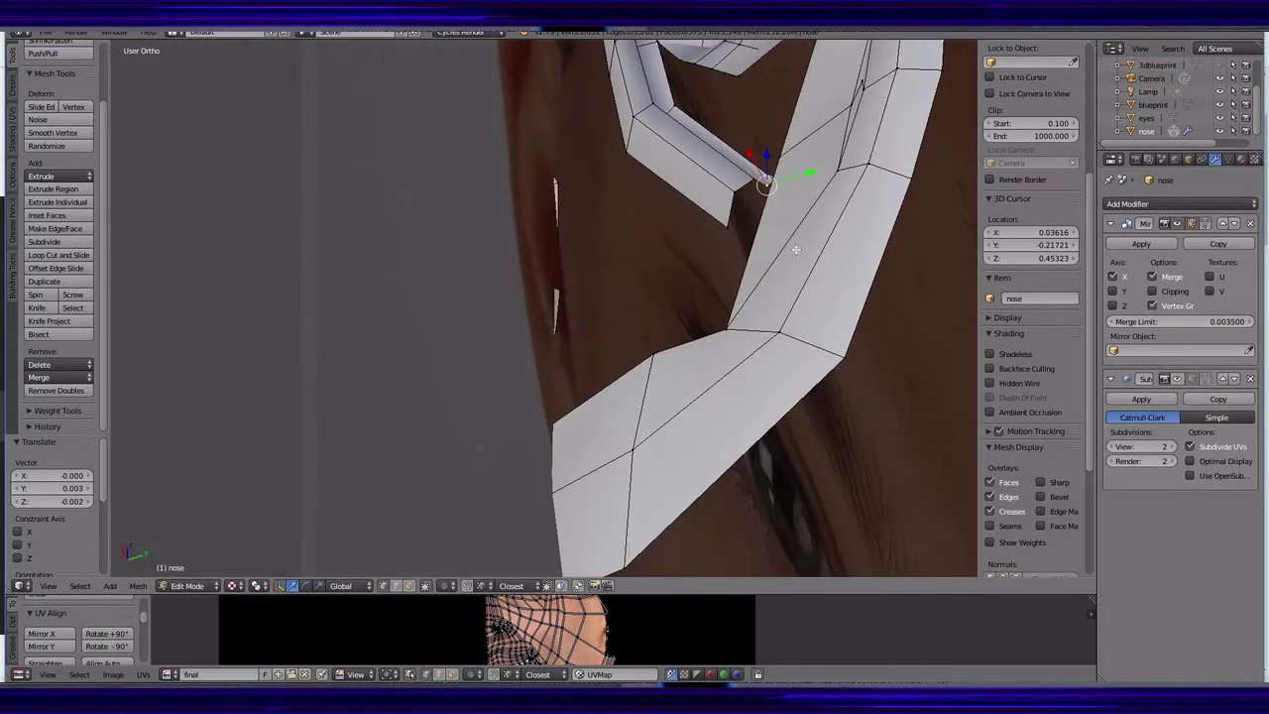
{"action": "key", "text": "KP_3"}
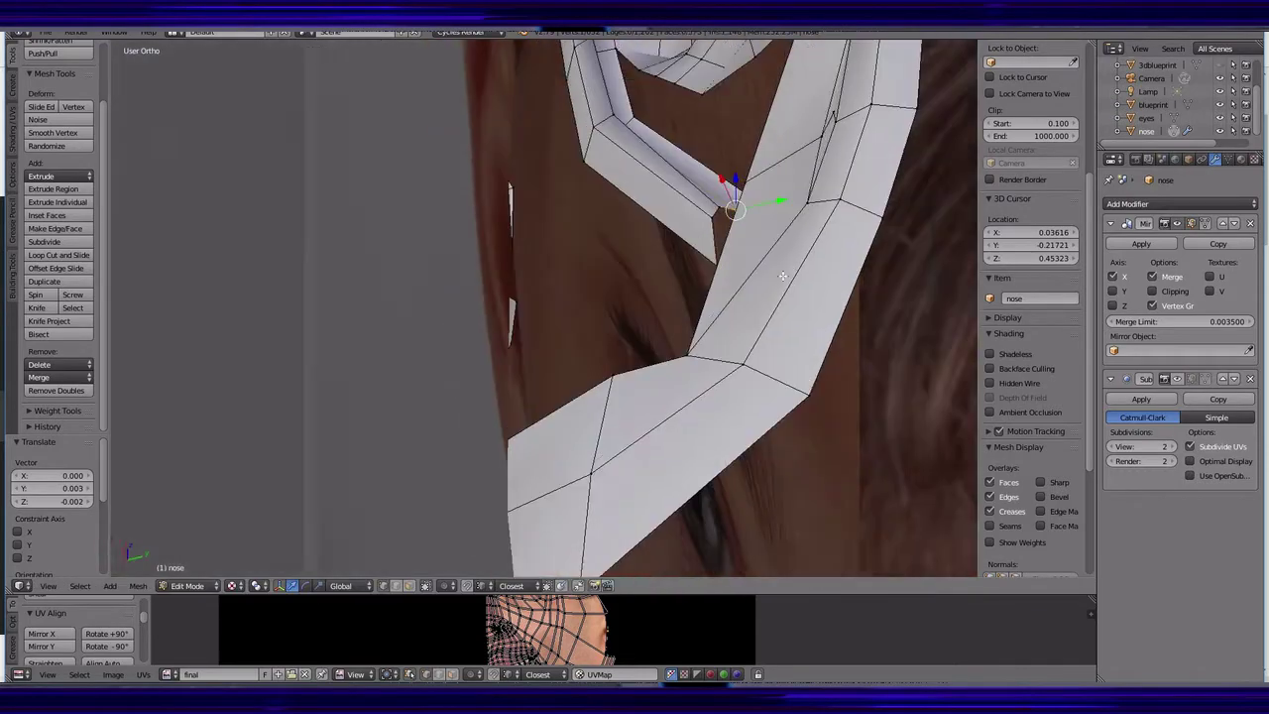
{"action": "middle_click_drag", "start_coordinate": [802, 400], "coordinate": [811, 383]}
{"action": "key", "text": "x"}
{"action": "left_click", "coordinate": [811, 383]}
{"action": "key", "text": "KP_3"}
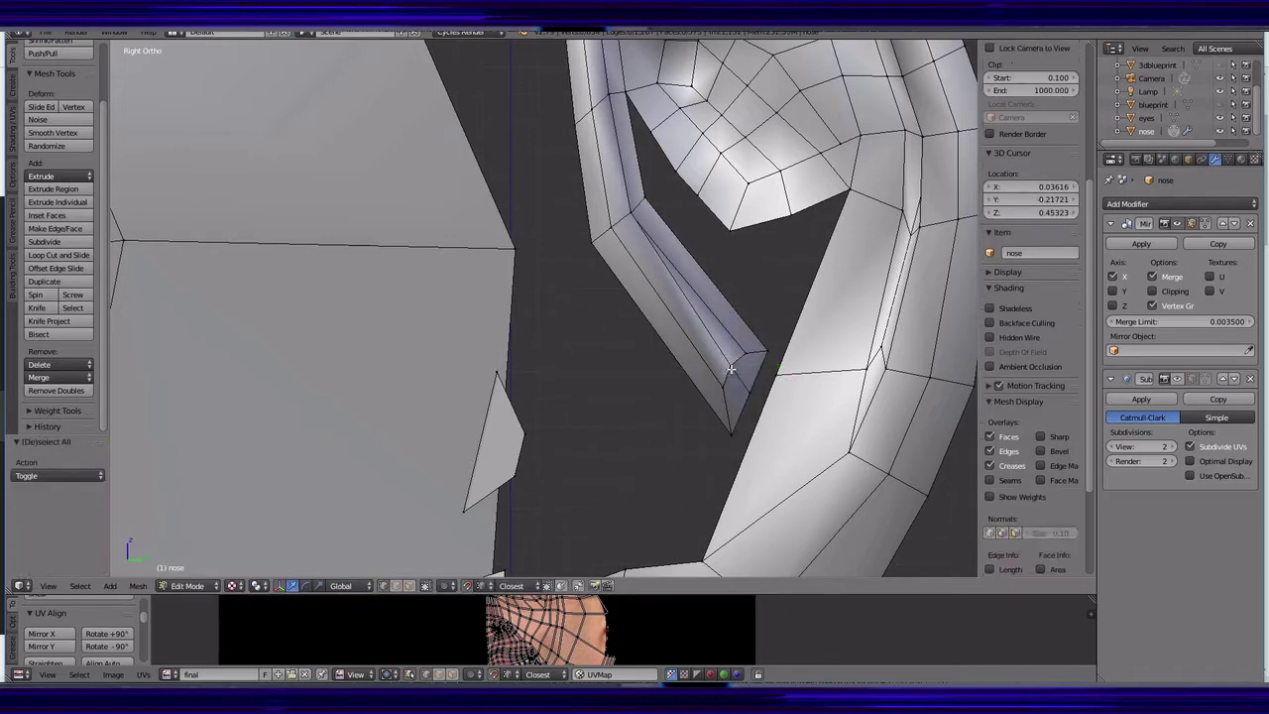
{"action": "left_click", "coordinate": [56, 390]}
- Delete the faces by the gap in the lower ear and fill the hole with a new face
{"action": "middle_click_drag", "start_coordinate": [753, 437], "coordinate": [804, 346]}
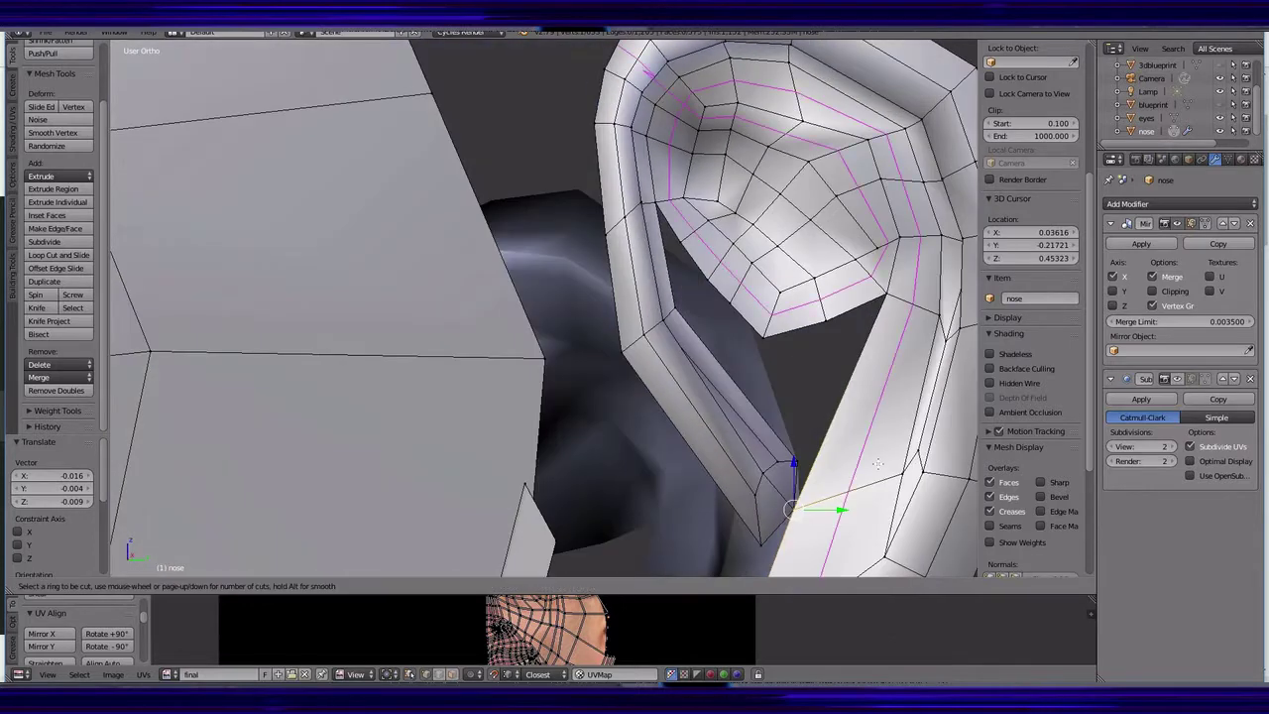
{"action": "middle_click_drag", "start_coordinate": [877, 463], "coordinate": [834, 333]}
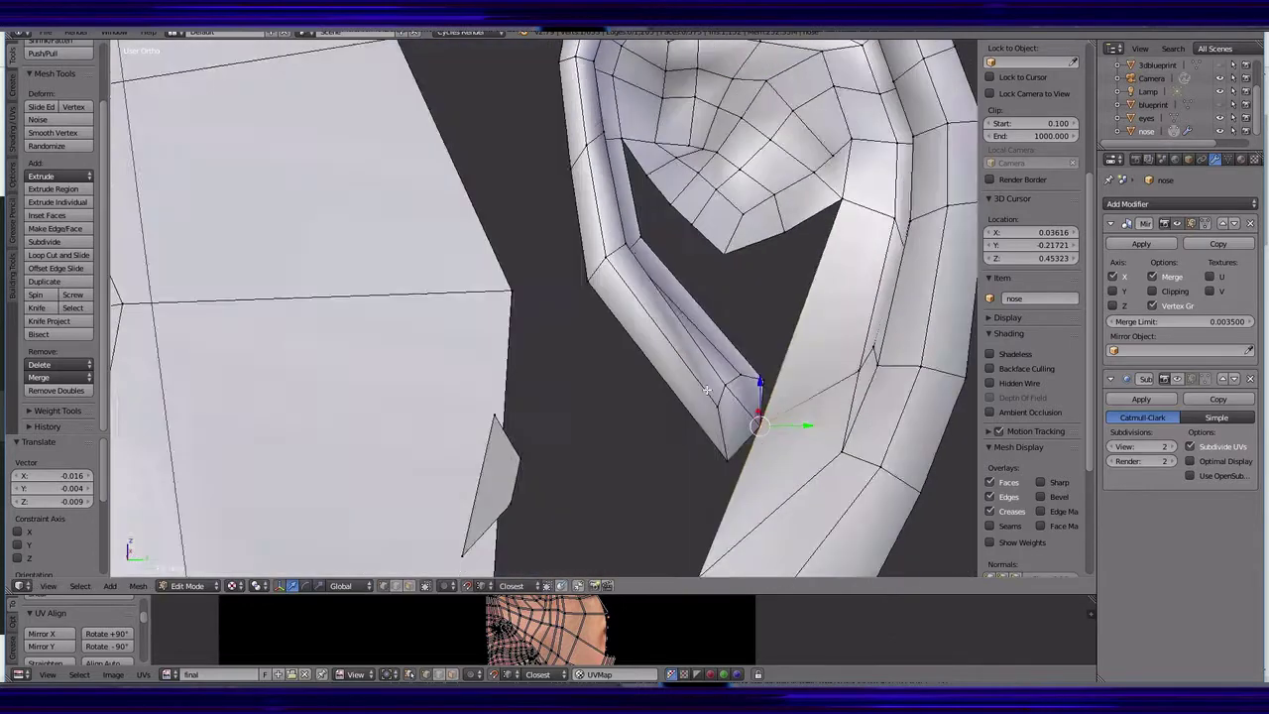
{"action": "middle_click_drag", "start_coordinate": [782, 381], "coordinate": [804, 445]}
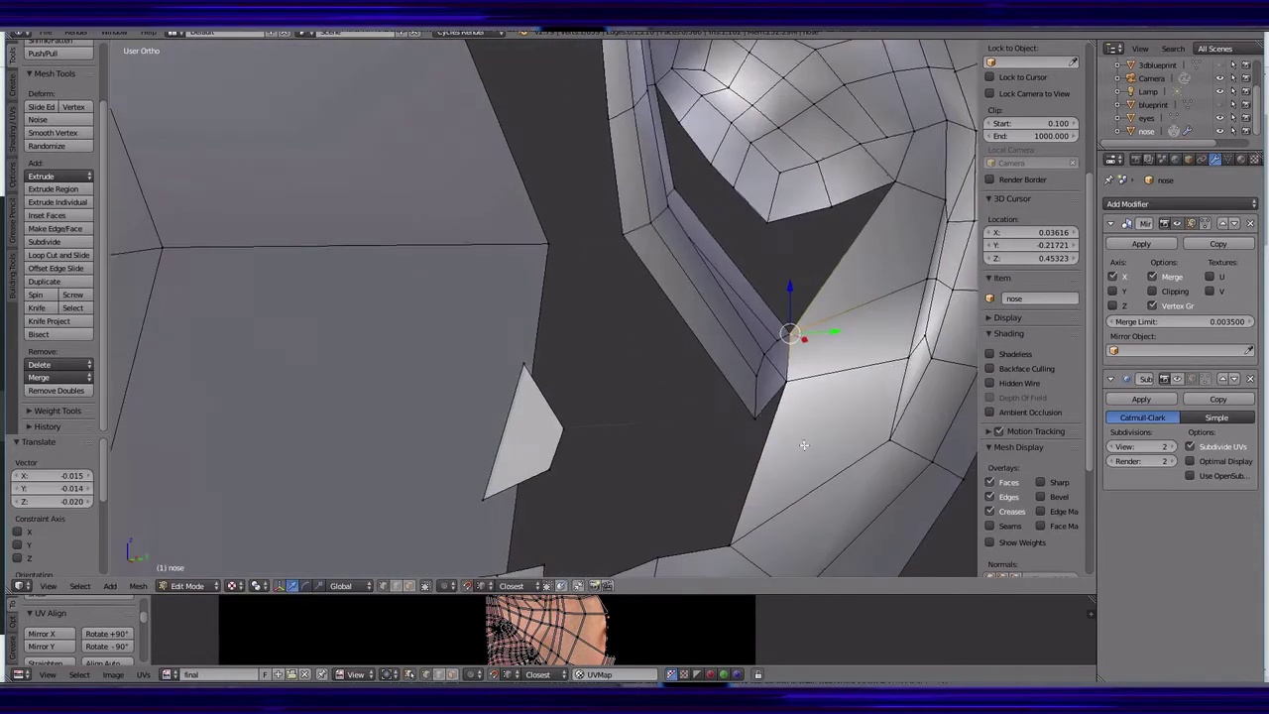
{"action": "key", "text": "x"}
{"action": "left_click", "coordinate": [839, 382]}
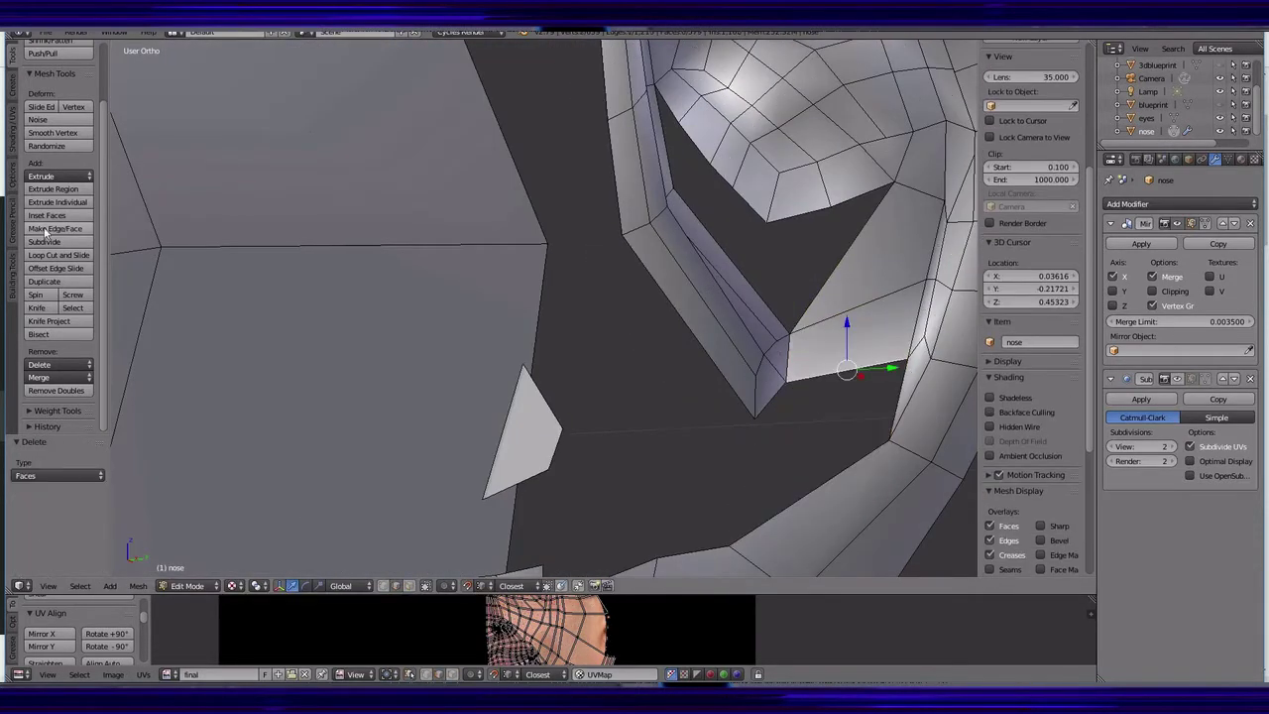
{"action": "key", "text": "a"}
{"action": "key", "text": "ctrl+z"}
{"action": "key", "text": "f"}
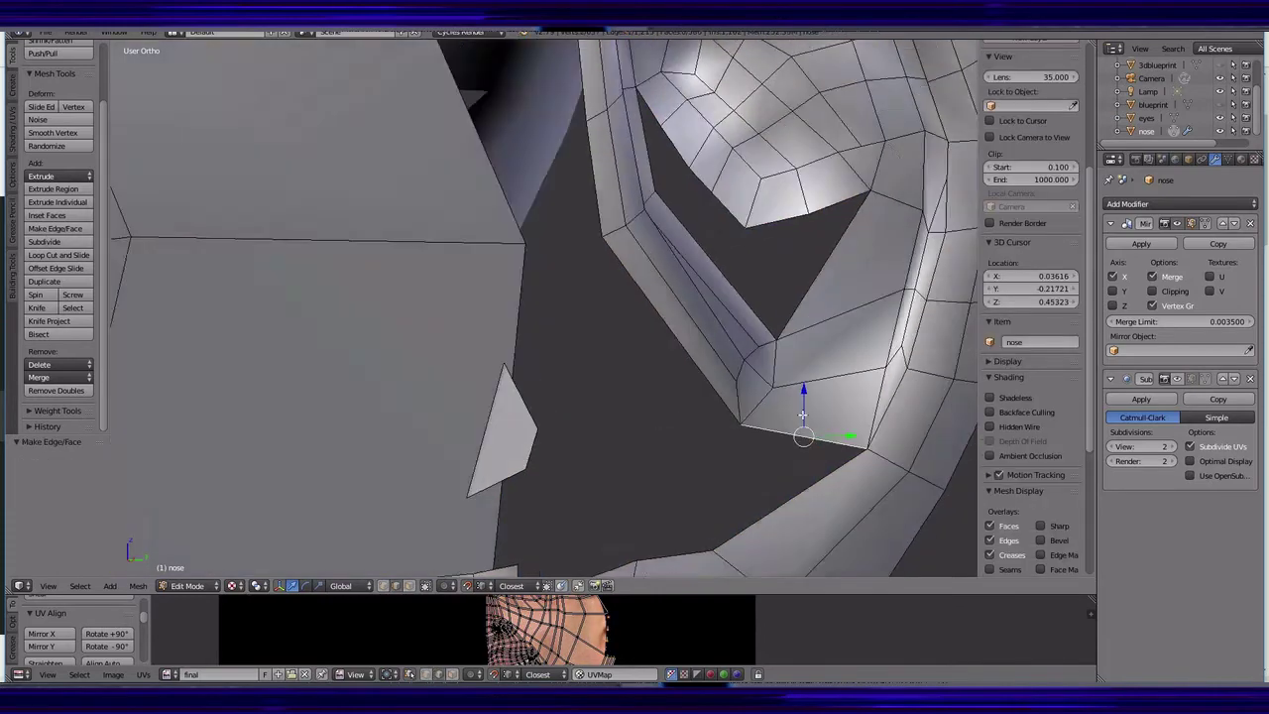
{"action": "mouse_move", "coordinate": [850, 416]}
{"action": "middle_mouse_down"}
{"action": "mouse_move", "coordinate": [861, 390]}
{"action": "mouse_move", "coordinate": [703, 402]}
{"action": "middle_mouse_up"}
- Nudge a rim vertex and slide it along the rim edge, checking against the skin texture
{"action": "key", "text": "KP_3"}
{"action": "key", "text": "alt+z"}
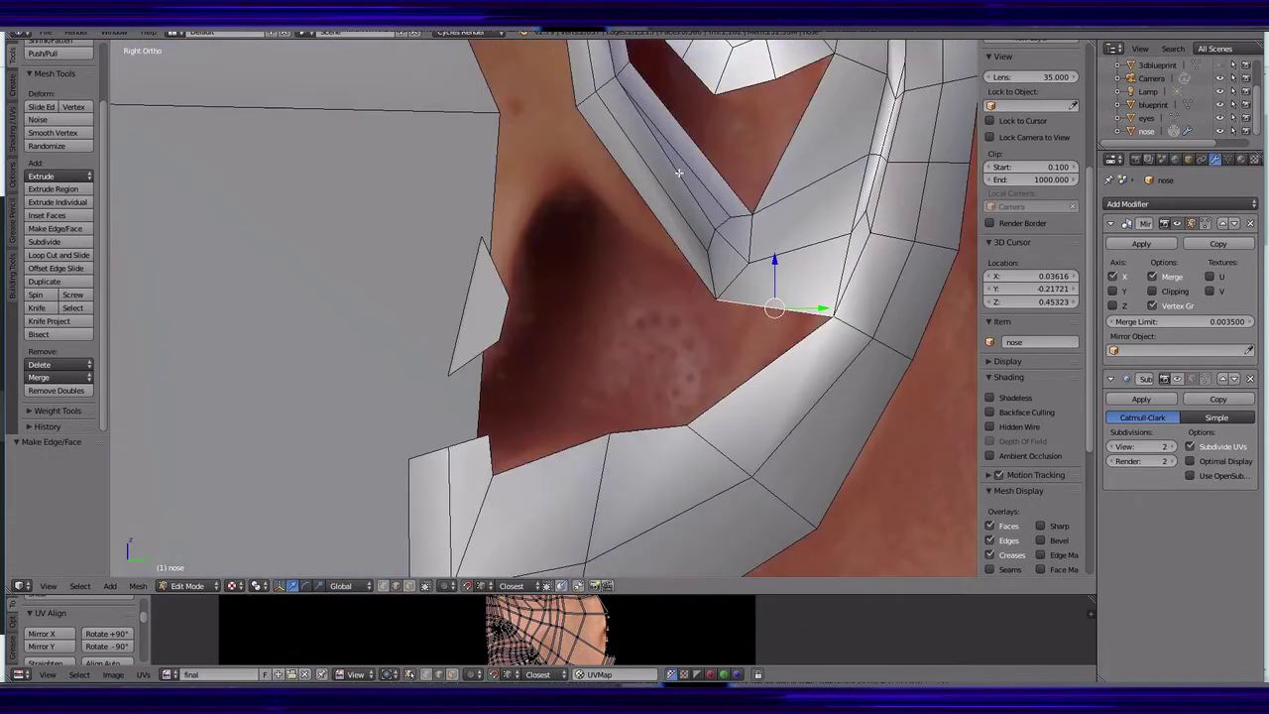
{"action": "key", "text": "g"}
{"action": "left_click", "coordinate": [656, 203]}
{"action": "scroll", "coordinate": [656, 203], "scroll_direction": "up", "scroll_amount": 5, "text": "shift"}
{"action": "scroll", "coordinate": [821, 353], "scroll_direction": "up", "scroll_amount": 4, "text": "ctrl"}
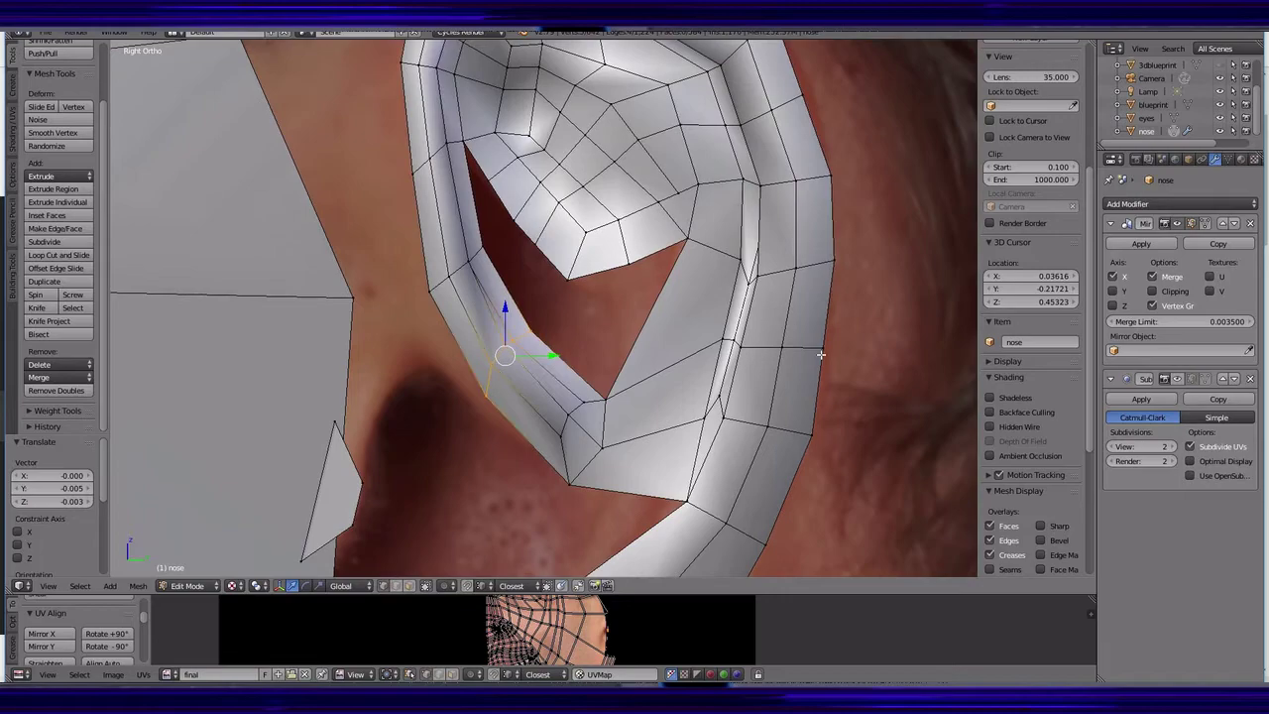
{"action": "key", "text": "shift+v"}
{"action": "left_click", "coordinate": [701, 407]}
{"action": "key", "text": "alt+z"}
{"action": "mouse_move", "coordinate": [701, 406]}
{"action": "middle_mouse_down"}
{"action": "mouse_move", "coordinate": [579, 302]}
{"action": "mouse_move", "coordinate": [587, 286]}
{"action": "middle_mouse_up"}
- Select short vertex paths along the ear rim in solid shading and side view
{"action": "right_click", "coordinate": [587, 286]}
{"action": "scroll", "coordinate": [1031, 297], "scroll_direction": "up", "scroll_amount": 2}
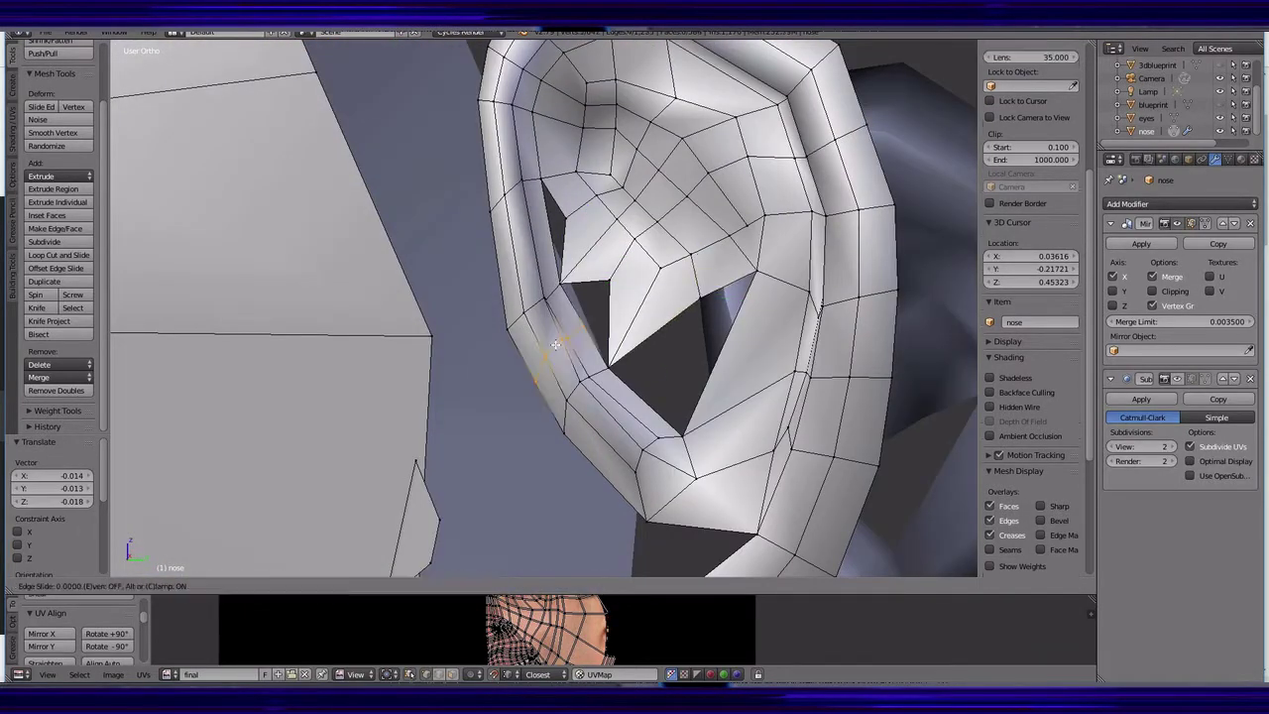
{"action": "key", "text": "a"}
{"action": "key", "text": "a"}
{"action": "key", "text": "alt+z"}
{"action": "right_click", "coordinate": [661, 330]}
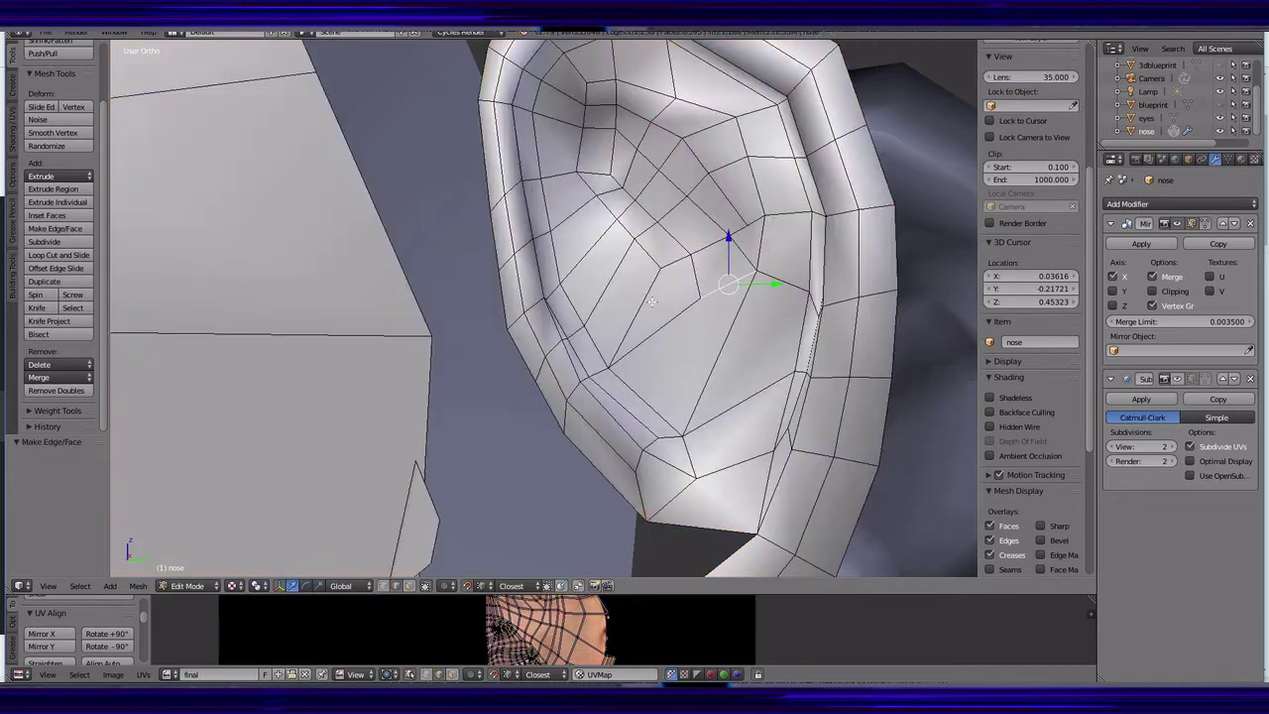
{"action": "key", "text": "KP_3"}
- Slide vertex runs up to the top of the ear rim along their edges to even the spacing
{"action": "right_click", "coordinate": [575, 286], "text": "ctrl"}
{"action": "key", "text": "alt+z"}
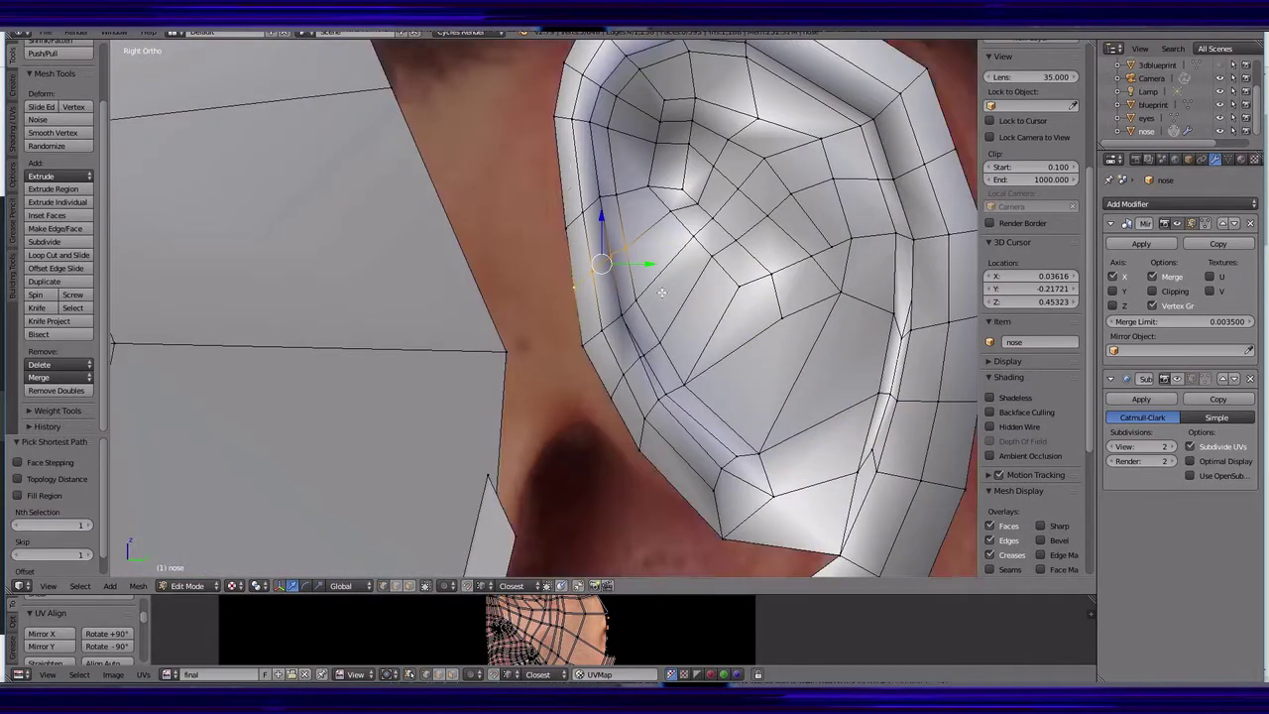
{"action": "scroll", "coordinate": [600, 240], "scroll_direction": "down", "scroll_amount": 2}
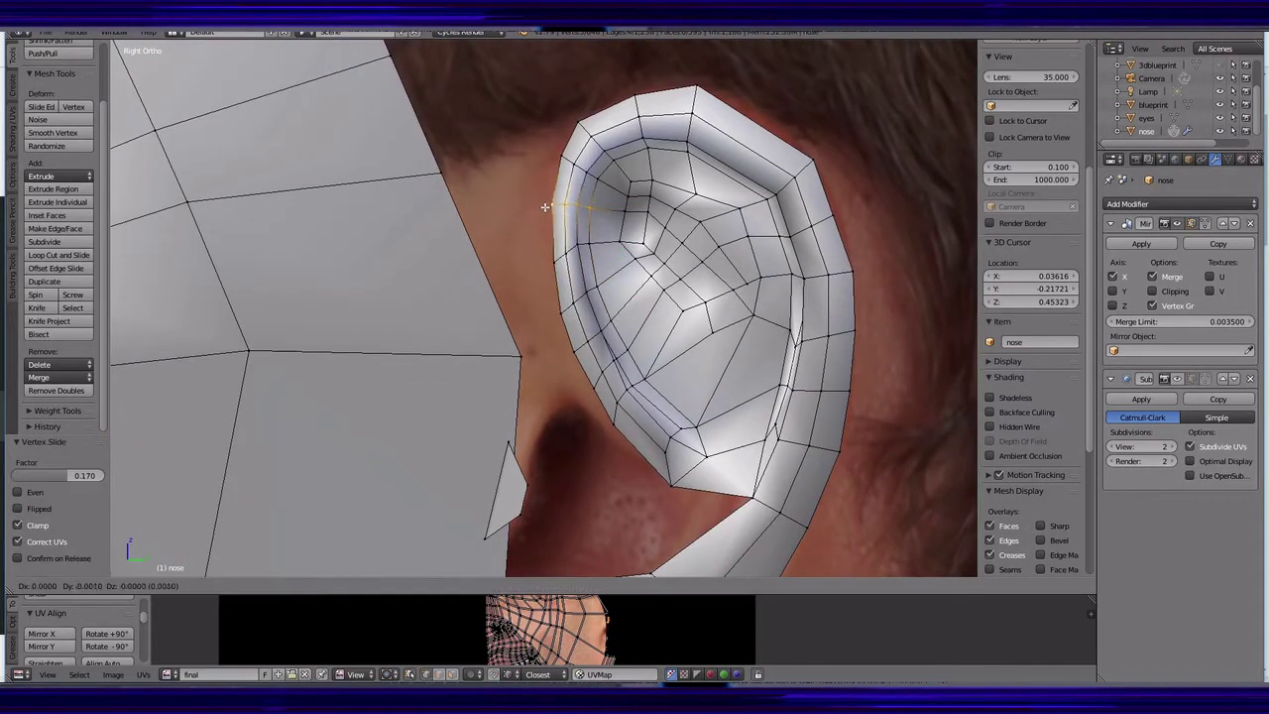
{"action": "right_click", "coordinate": [585, 171], "text": "ctrl"}
{"action": "key", "text": "shift+v"}
{"action": "right_click", "coordinate": [706, 89], "text": "ctrl"}
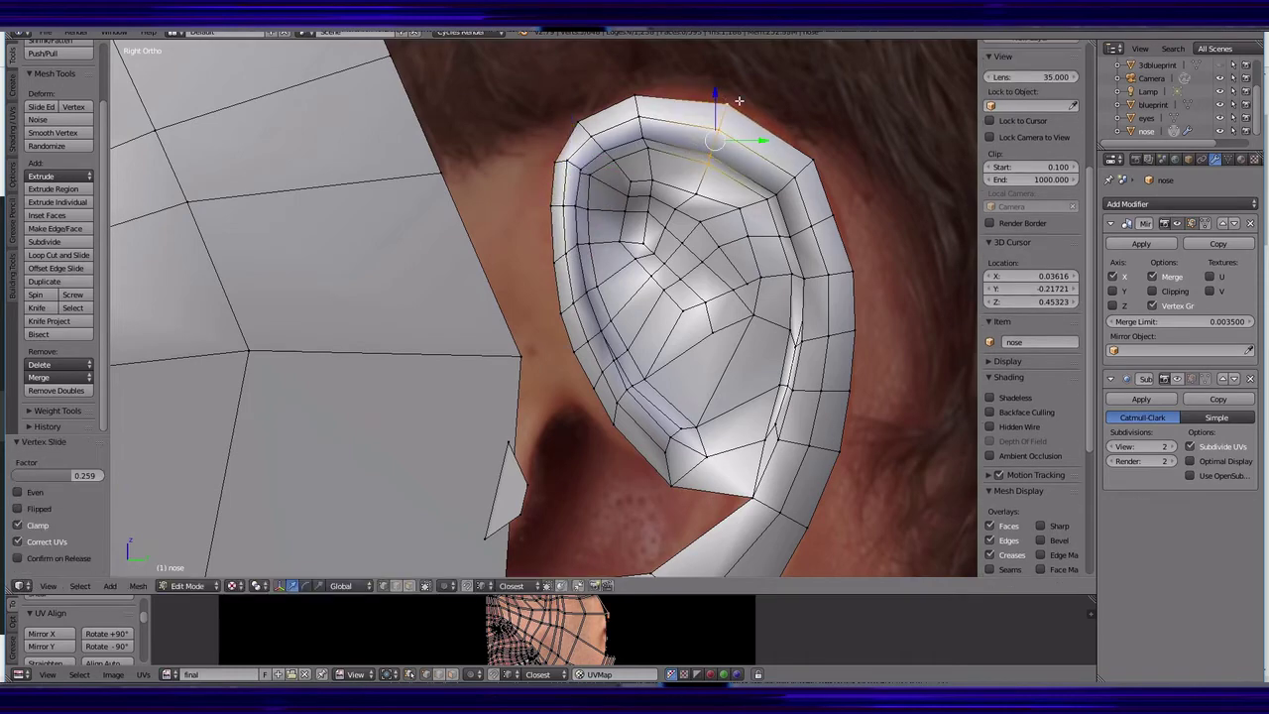
{"action": "key", "text": "shift+v"}
- Make a final small move of the selected rim vertex along X and recheck it in Right Ortho
{"action": "middle_click_drag", "start_coordinate": [751, 456], "coordinate": [627, 384]}
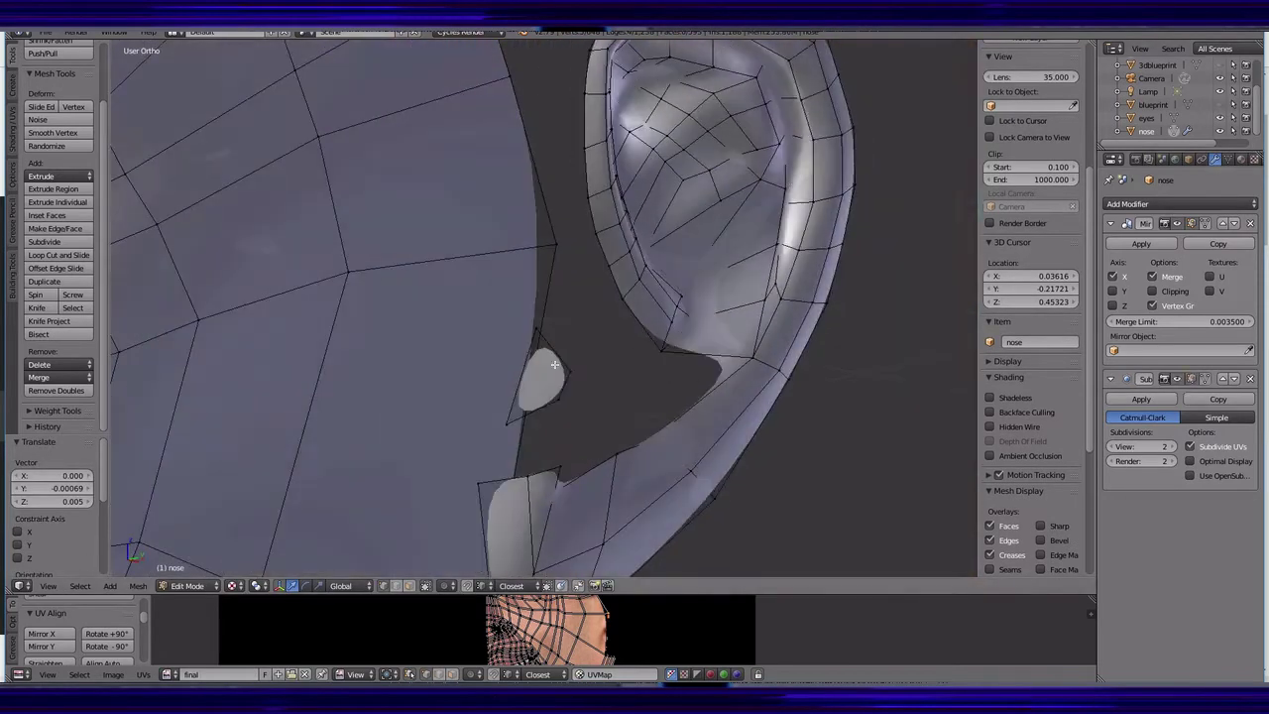
{"action": "key", "text": "KP_3"}
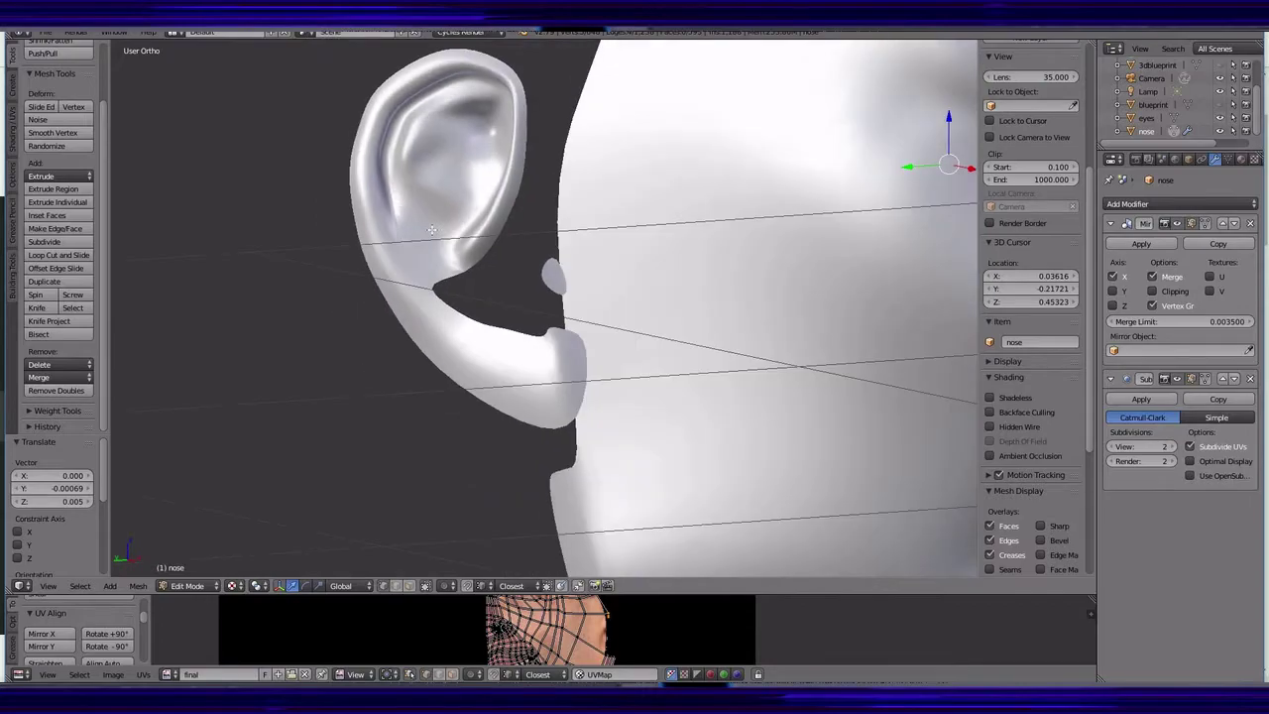
{"action": "scroll", "coordinate": [515, 531], "scroll_direction": "up", "scroll_amount": 4}
{"action": "scroll", "coordinate": [516, 531], "scroll_direction": "up", "scroll_amount": 2}
{"action": "middle_click_drag", "start_coordinate": [516, 531], "coordinate": [687, 453]}
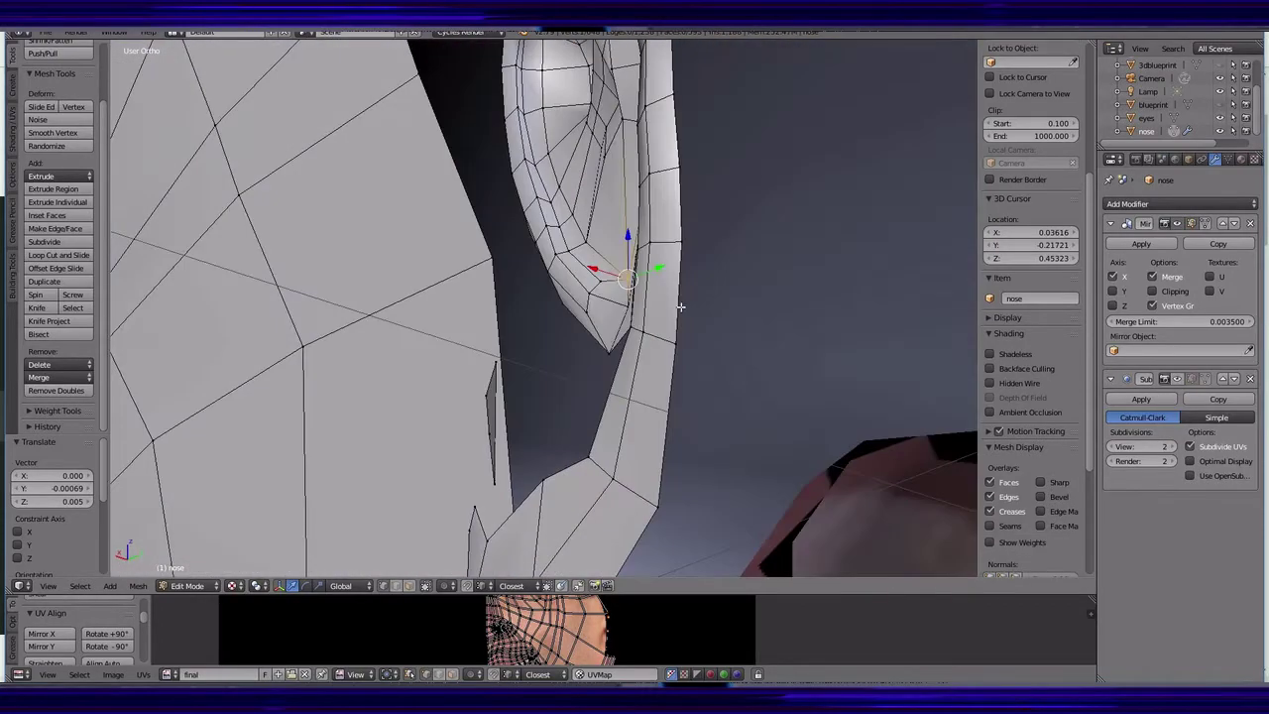
{"action": "key", "text": "g"}
{"action": "key", "text": "x"}
{"action": "left_click", "coordinate": [687, 453]}
{"action": "key", "text": "KP_3"}
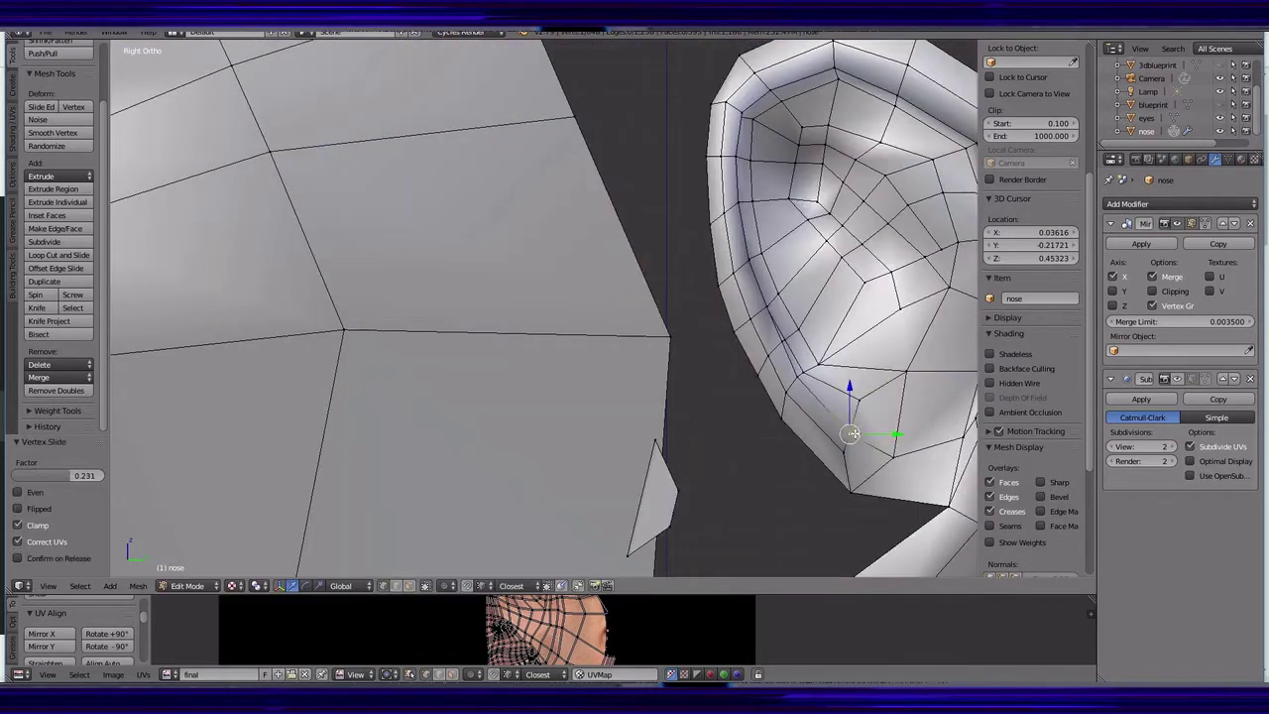
- Add an edge loop near the ear base and merge the stray vertex into its neighbour
{"action": "mouse_move", "coordinate": [852, 433]}
{"action": "middle_mouse_down"}
{"action": "mouse_move", "coordinate": [770, 447]}
{"action": "mouse_move", "coordinate": [685, 426]}
{"action": "mouse_move", "coordinate": [600, 283]}
{"action": "middle_mouse_up"}
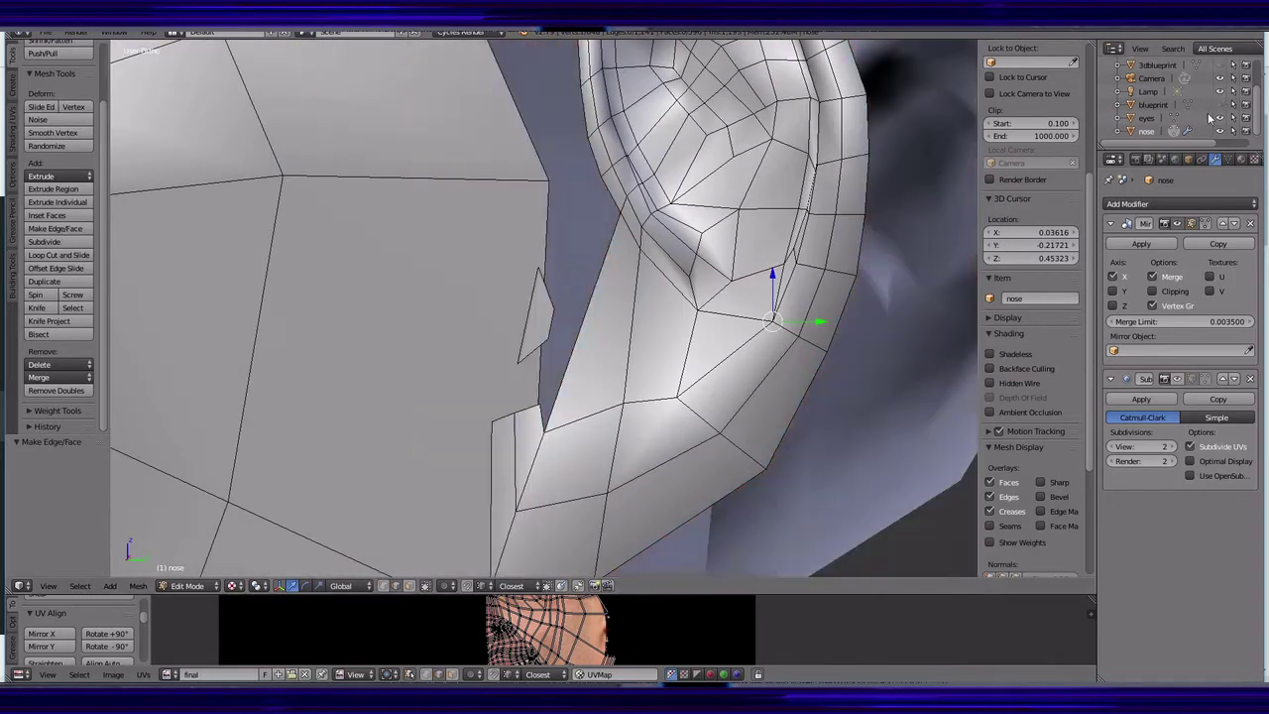
{"action": "key", "text": "ctrl+r"}
{"action": "left_click", "coordinate": [662, 343]}
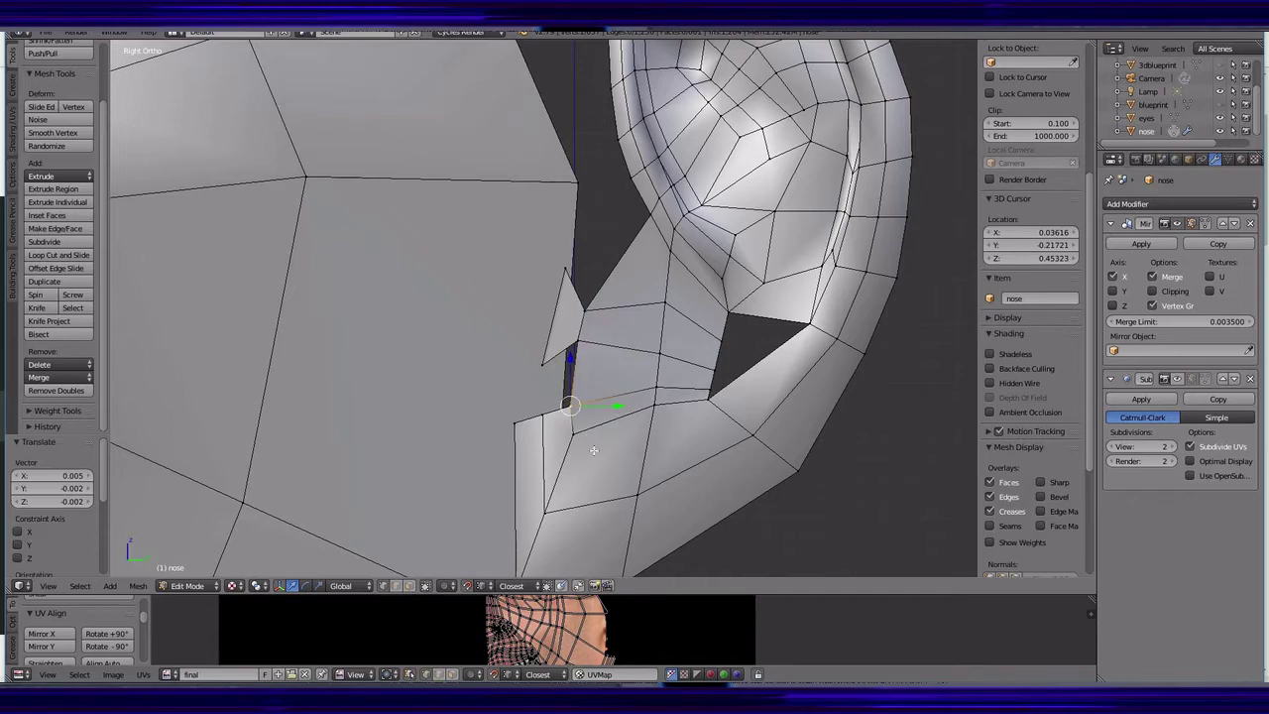
{"action": "middle_click_drag", "start_coordinate": [593, 450], "coordinate": [558, 437]}
{"action": "key", "text": "KP_3"}
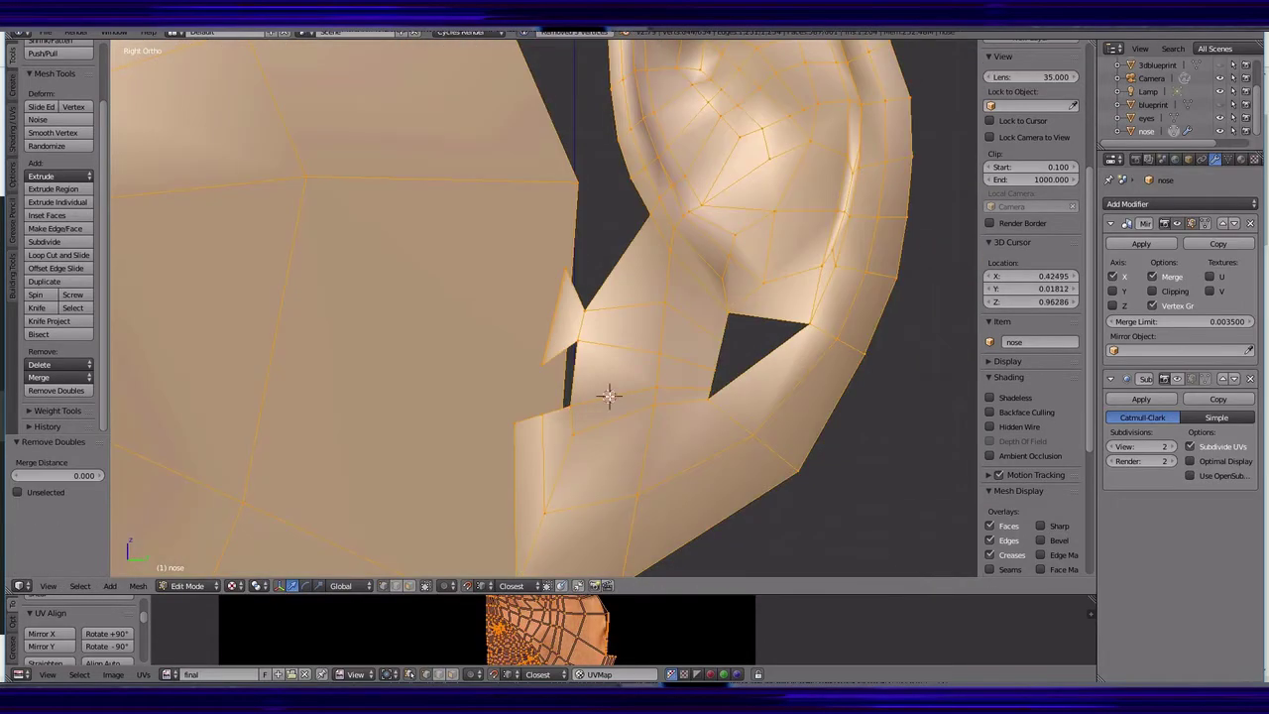
{"action": "left_click", "coordinate": [606, 394]}
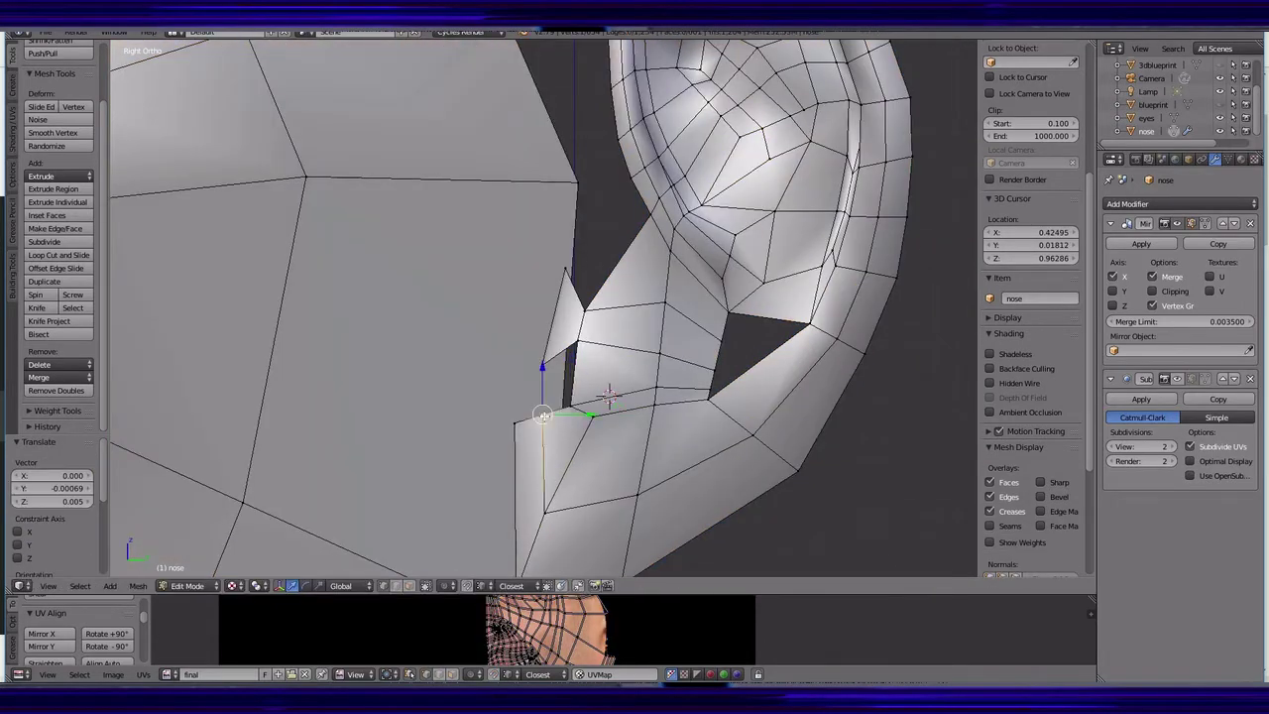
{"action": "middle_click_drag", "start_coordinate": [580, 372], "coordinate": [607, 403]}
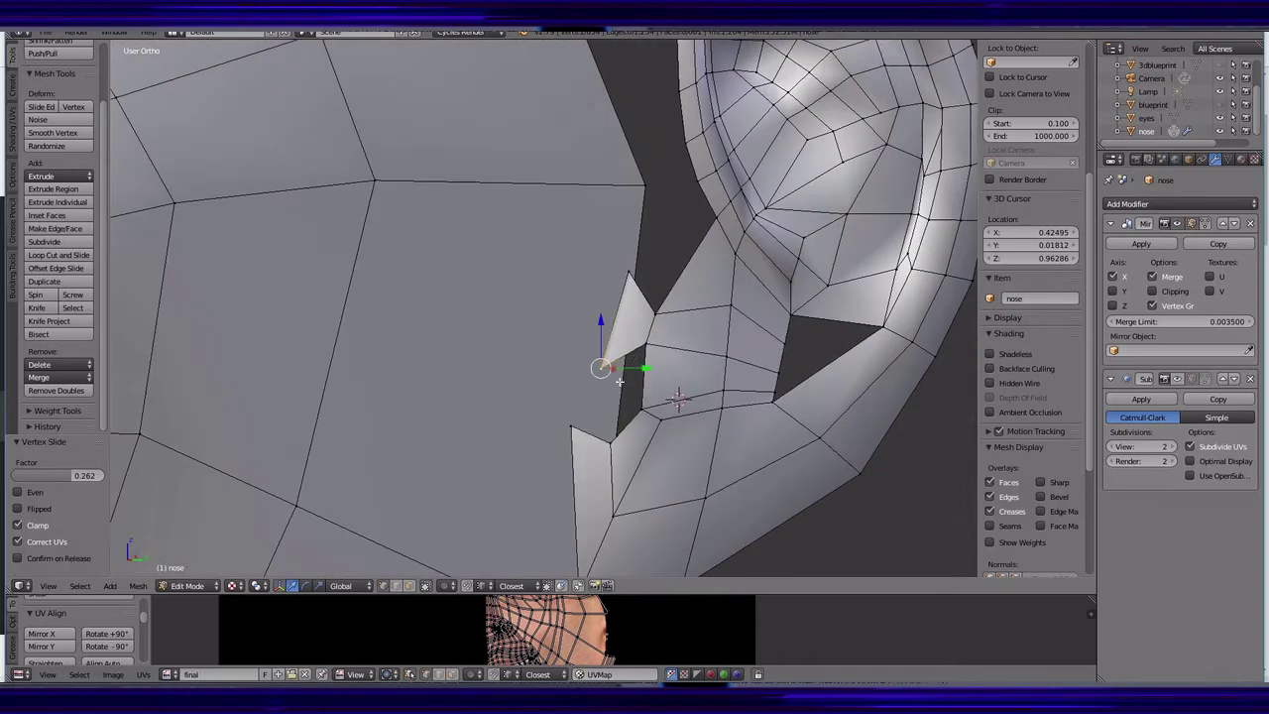
{"action": "key", "text": "ctrl+z"}
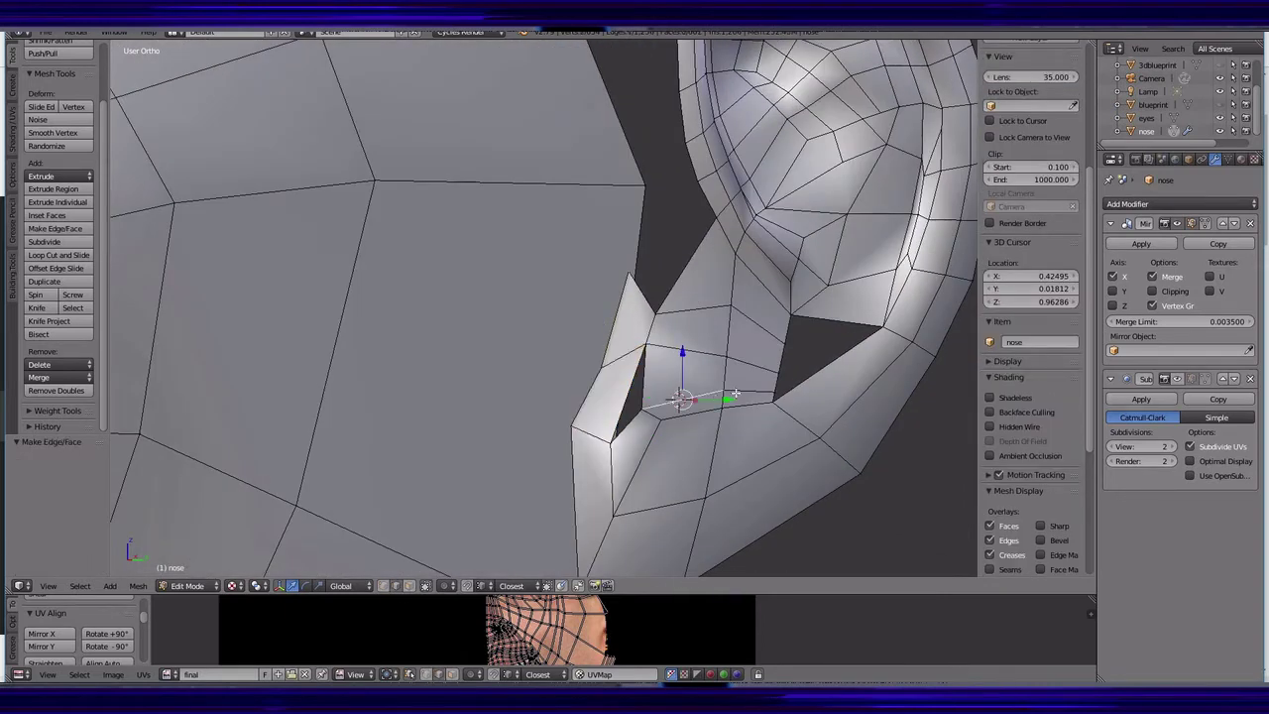
- Delete the unwanted face in the gap and remove duplicate vertices across the mesh
{"action": "key", "text": "x"}
{"action": "left_click", "coordinate": [707, 392]}
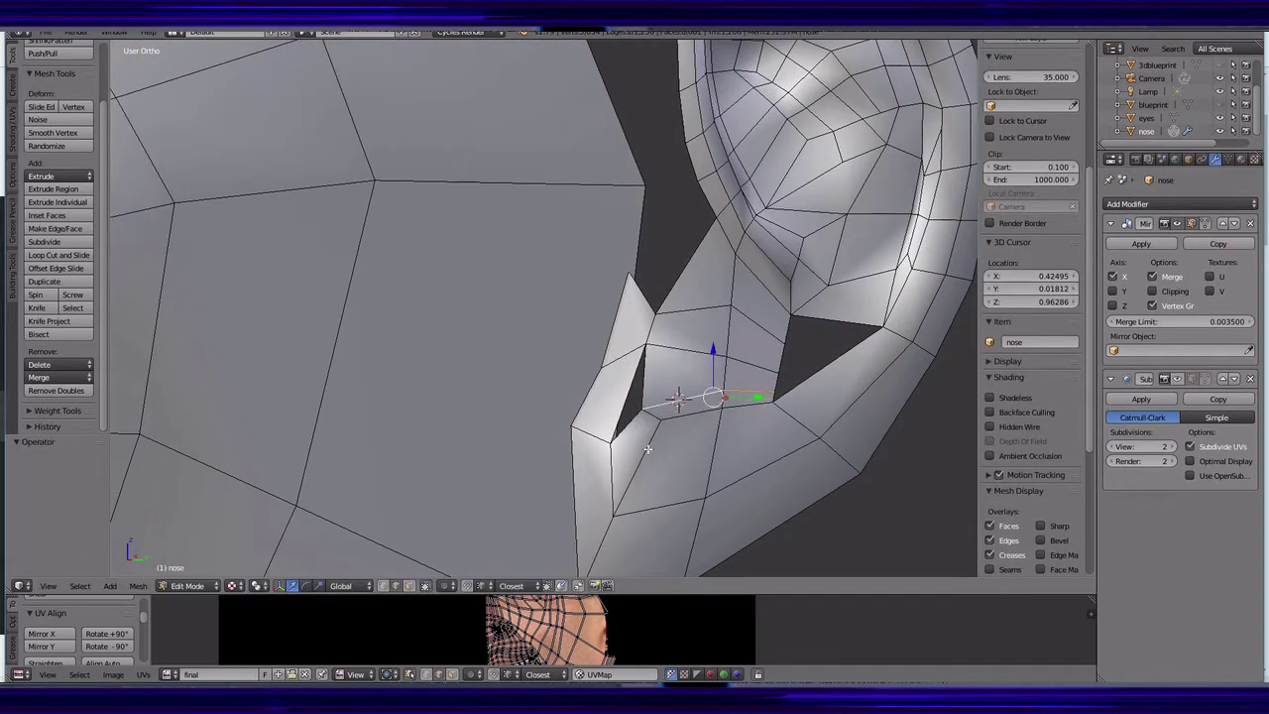
{"action": "key", "text": "shift+v"}
{"action": "key", "text": "ctrl+z"}
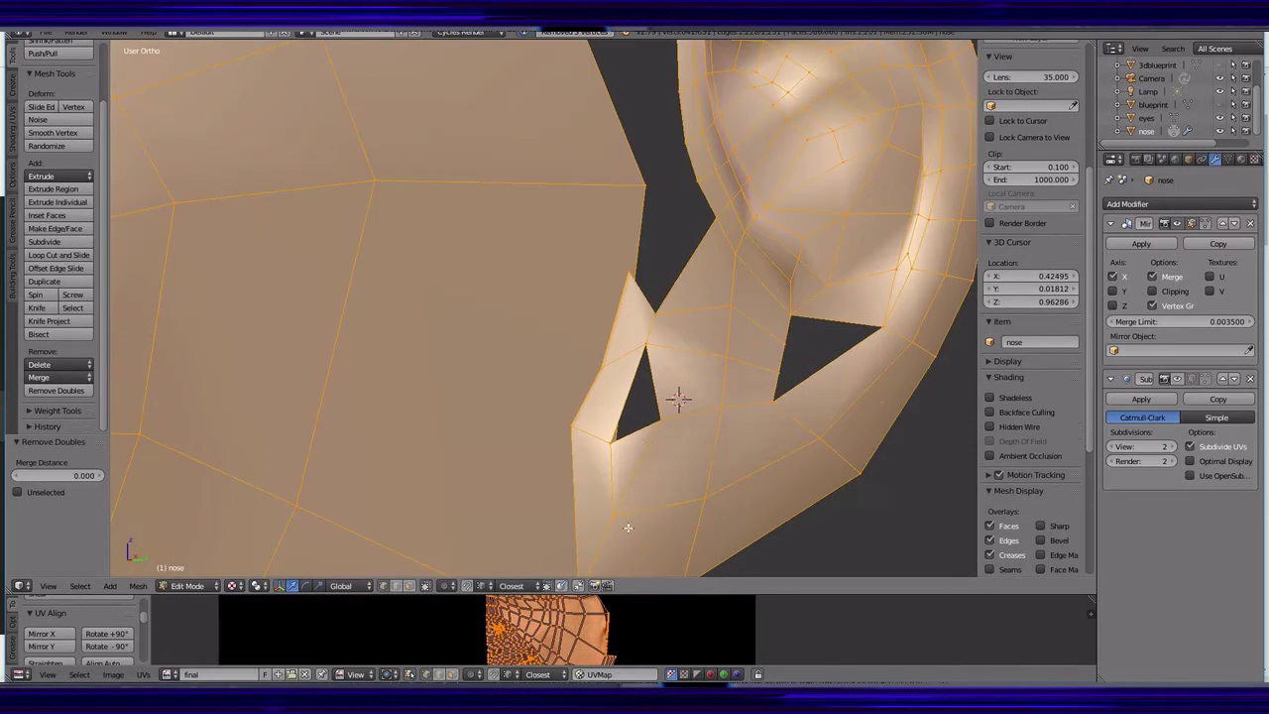
{"action": "key", "text": "ctrl+z"}
{"action": "key", "text": "ctrl+z"}
{"action": "key", "text": "ctrl+z"}
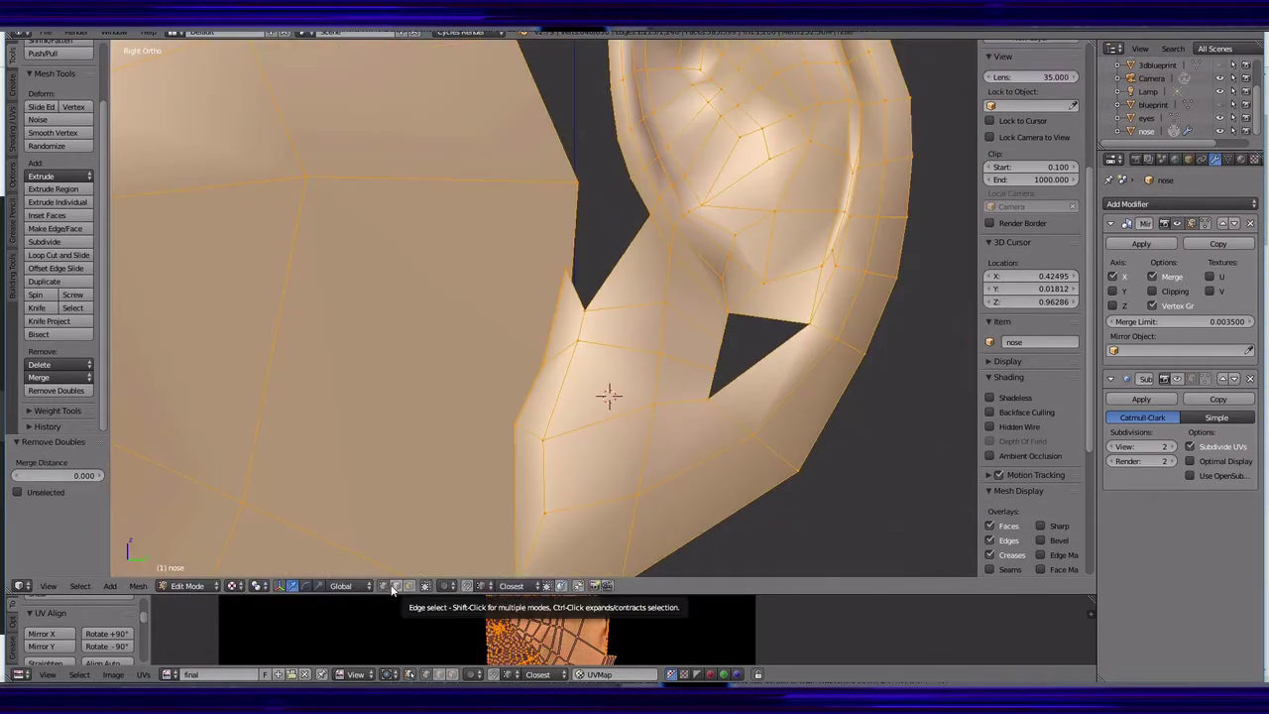
{"action": "right_click", "coordinate": [728, 315]}
- Select the vertex path and strip of faces at the ear base and grow the selection
{"action": "right_click", "coordinate": [732, 361], "text": "ctrl"}
{"action": "key", "text": "g"}
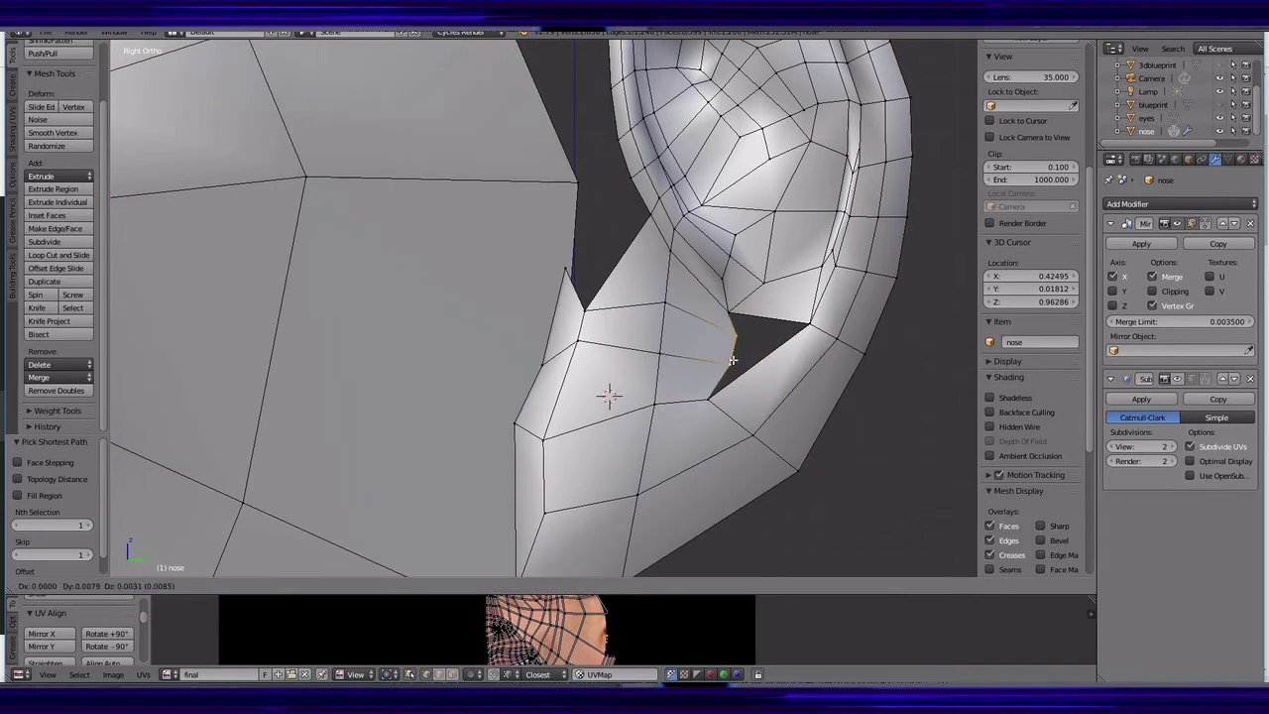
{"action": "left_click", "coordinate": [59, 229]}
{"action": "middle_click_drag", "start_coordinate": [694, 386], "coordinate": [810, 408]}
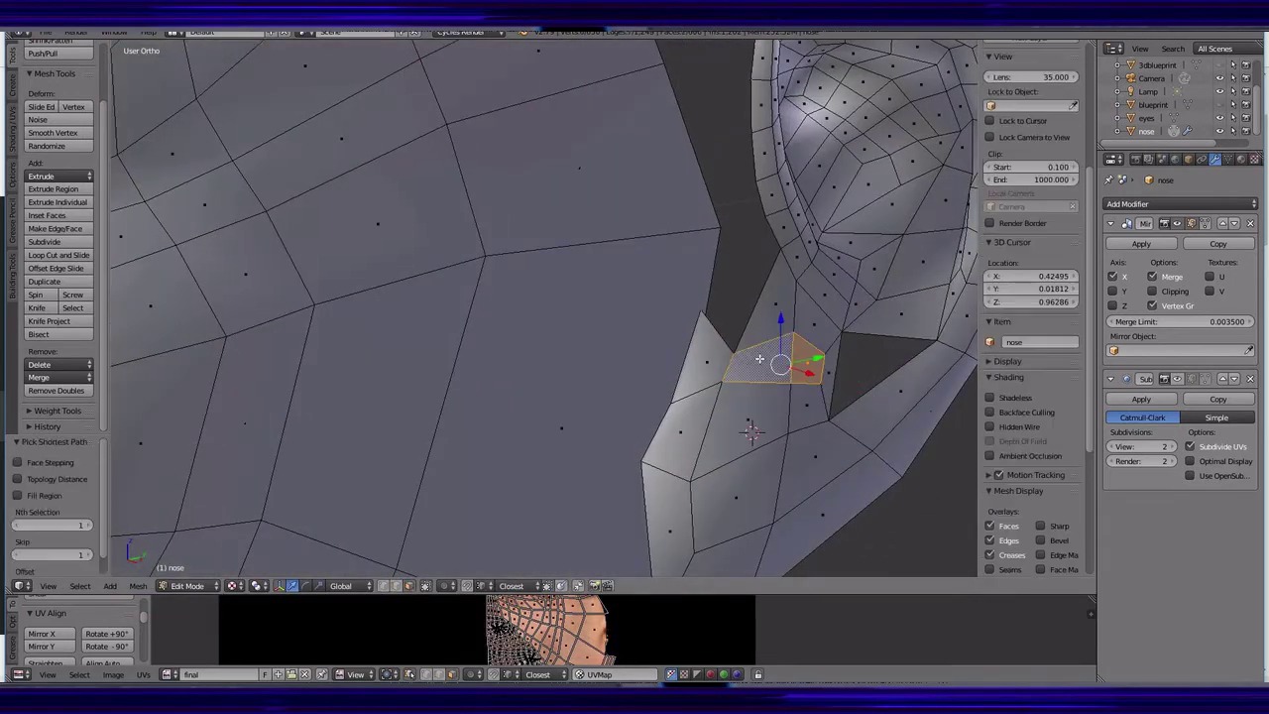
{"action": "right_click", "coordinate": [803, 327], "text": "ctrl"}
{"action": "middle_click_drag", "start_coordinate": [803, 327], "coordinate": [758, 389]}
{"action": "key", "text": "KP_3"}
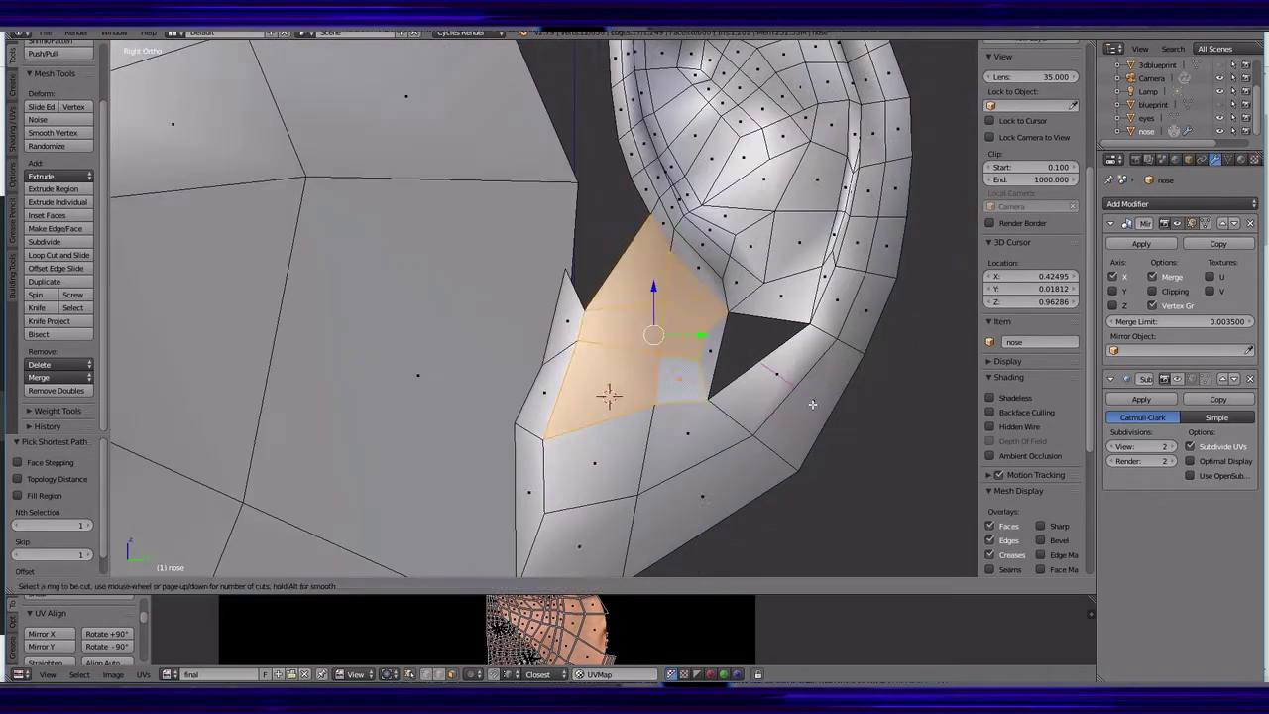
{"action": "right_click_drag", "start_coordinate": [806, 394], "coordinate": [808, 389]}
{"action": "key", "text": "ctrl+KP_Add"}
{"action": "scroll", "coordinate": [684, 357], "scroll_direction": "down", "scroll_amount": 2}
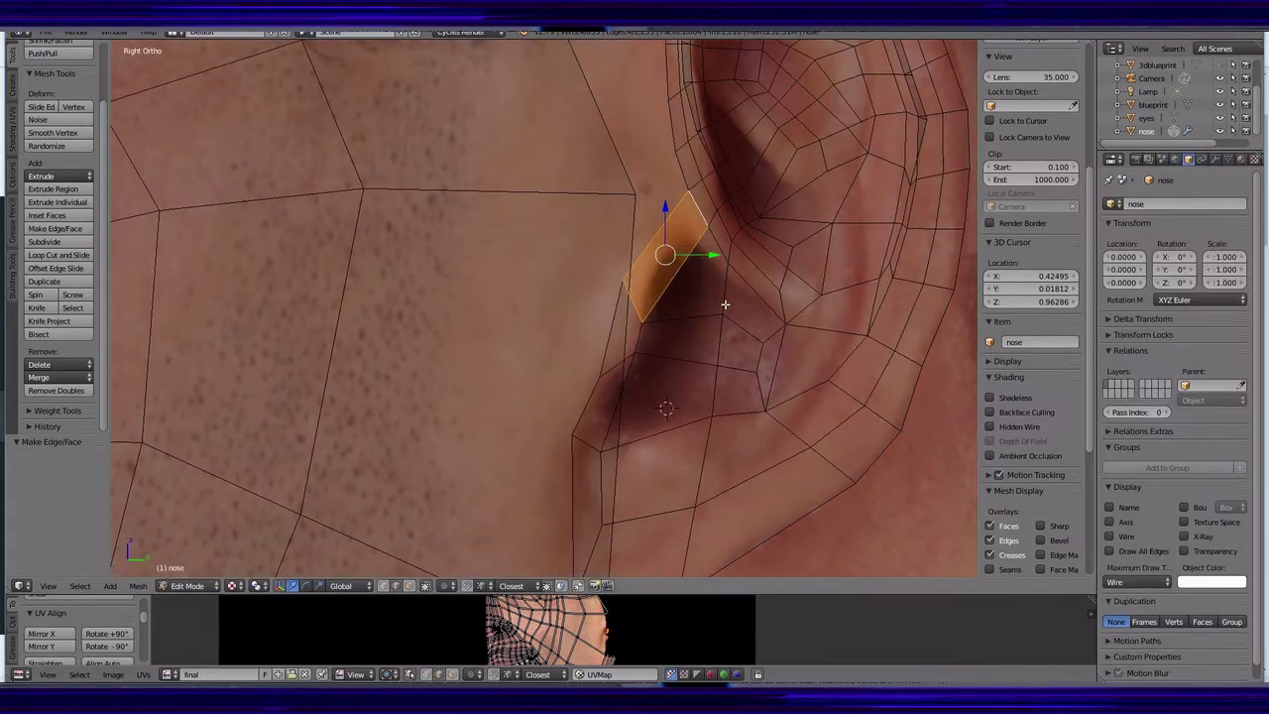
- Try extruding a face at the ear's front edge, then cancel and undo the extrusion
{"action": "right_click", "coordinate": [754, 321], "text": "ctrl"}
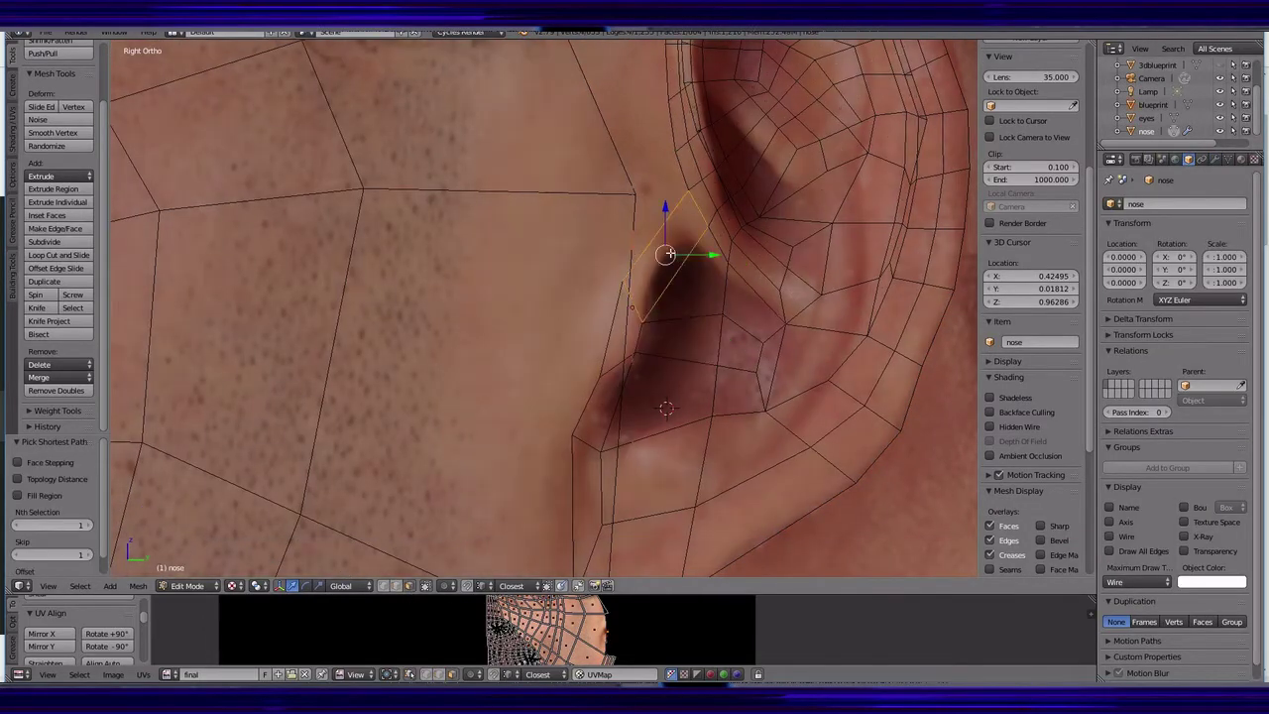
{"action": "key", "text": "alt+z"}
{"action": "mouse_move", "coordinate": [689, 382]}
{"action": "middle_mouse_down"}
{"action": "mouse_move", "coordinate": [838, 439]}
{"action": "mouse_move", "coordinate": [682, 395]}
{"action": "middle_mouse_up"}
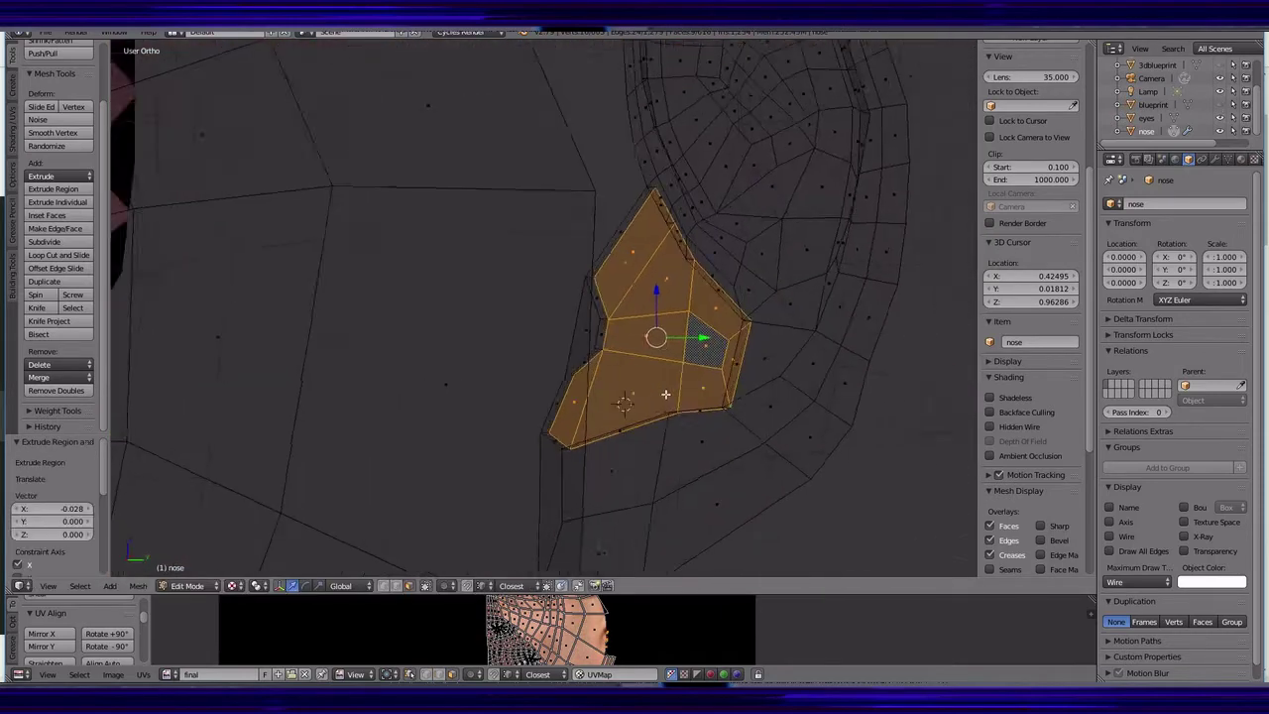
{"action": "key", "text": "e"}
{"action": "key", "text": "s"}
{"action": "key", "text": "Escape"}
{"action": "key", "text": "ctrl+z"}
{"action": "key", "text": "alt+z"}
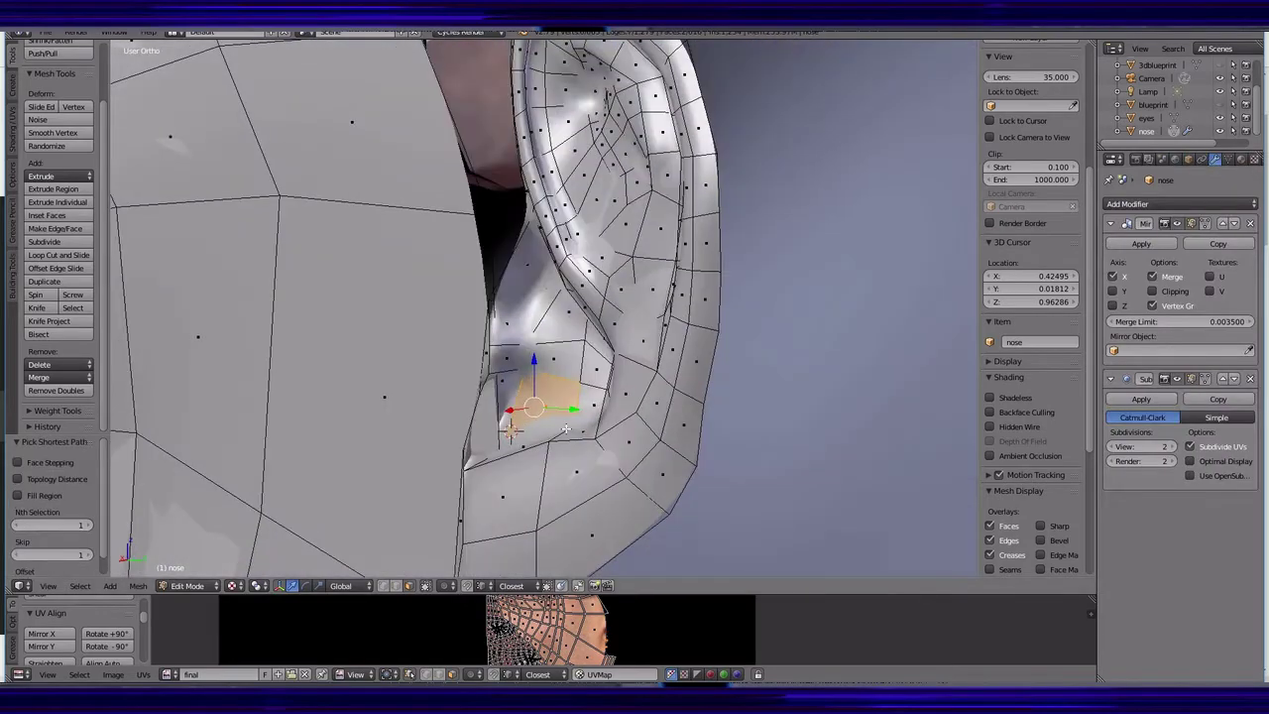
- Select and move the vertices at and below the ear base to close the hole
{"action": "key", "text": "g"}
{"action": "left_click", "coordinate": [563, 427]}
{"action": "middle_click_drag", "start_coordinate": [563, 426], "coordinate": [475, 585]}
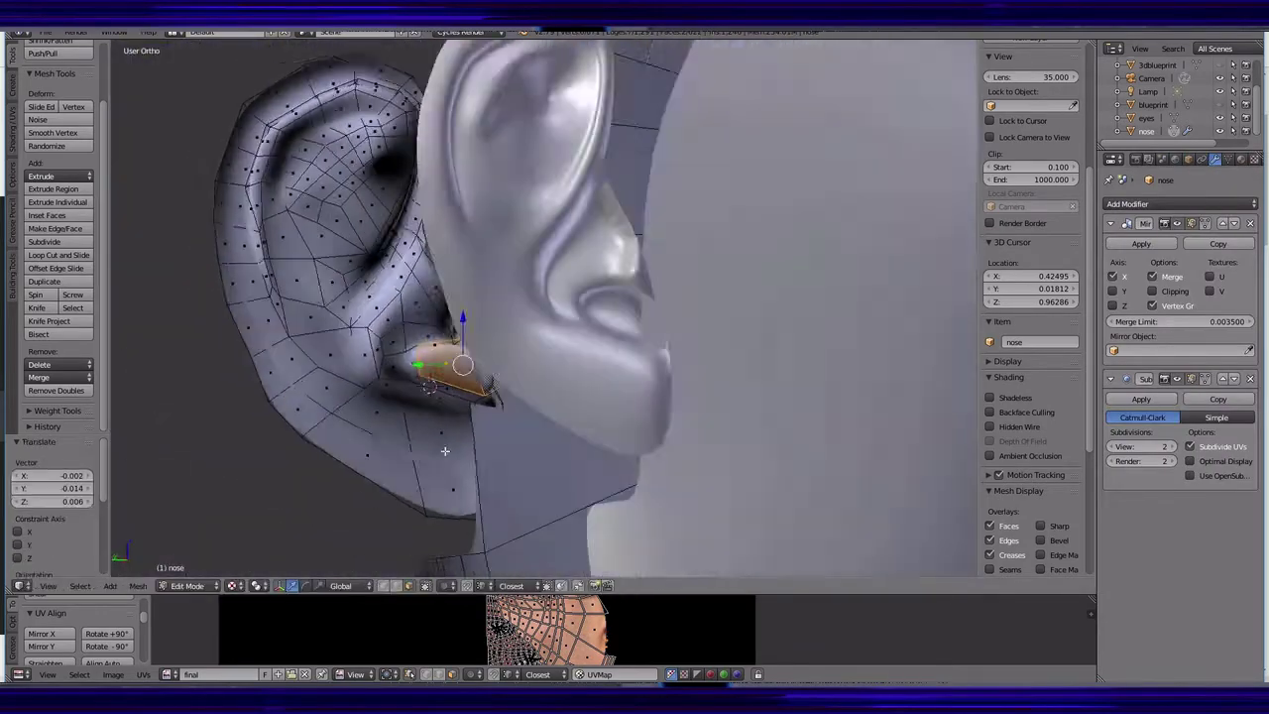
{"action": "key", "text": "g"}
{"action": "left_click", "coordinate": [610, 237]}
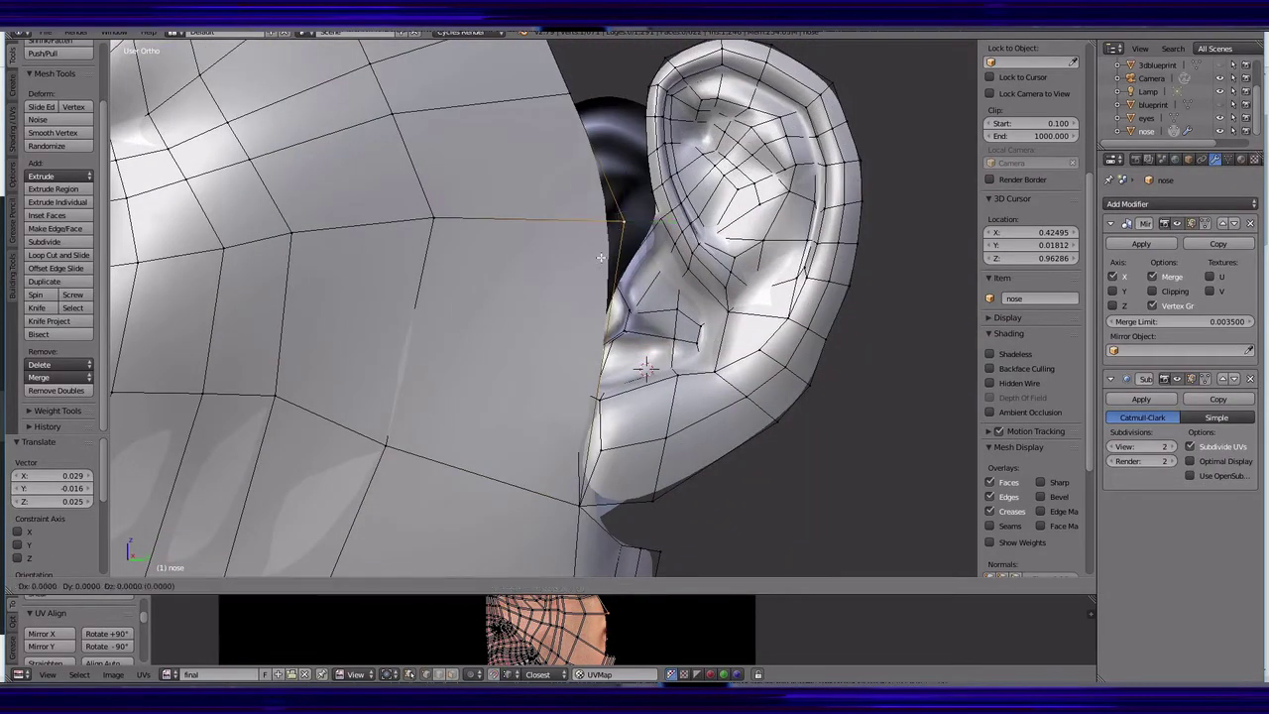
- Shift the head-edge vertices beside the ear along Y, the last by -0.074, so the ear sits flush
{"action": "key", "text": "y"}
{"action": "left_click", "coordinate": [601, 258]}
{"action": "mouse_move", "coordinate": [600, 258]}
{"action": "middle_mouse_down"}
{"action": "mouse_move", "coordinate": [763, 397]}
{"action": "mouse_move", "coordinate": [550, 357]}
{"action": "middle_mouse_up"}
{"action": "scroll", "coordinate": [550, 357], "scroll_direction": "up", "scroll_amount": 4}
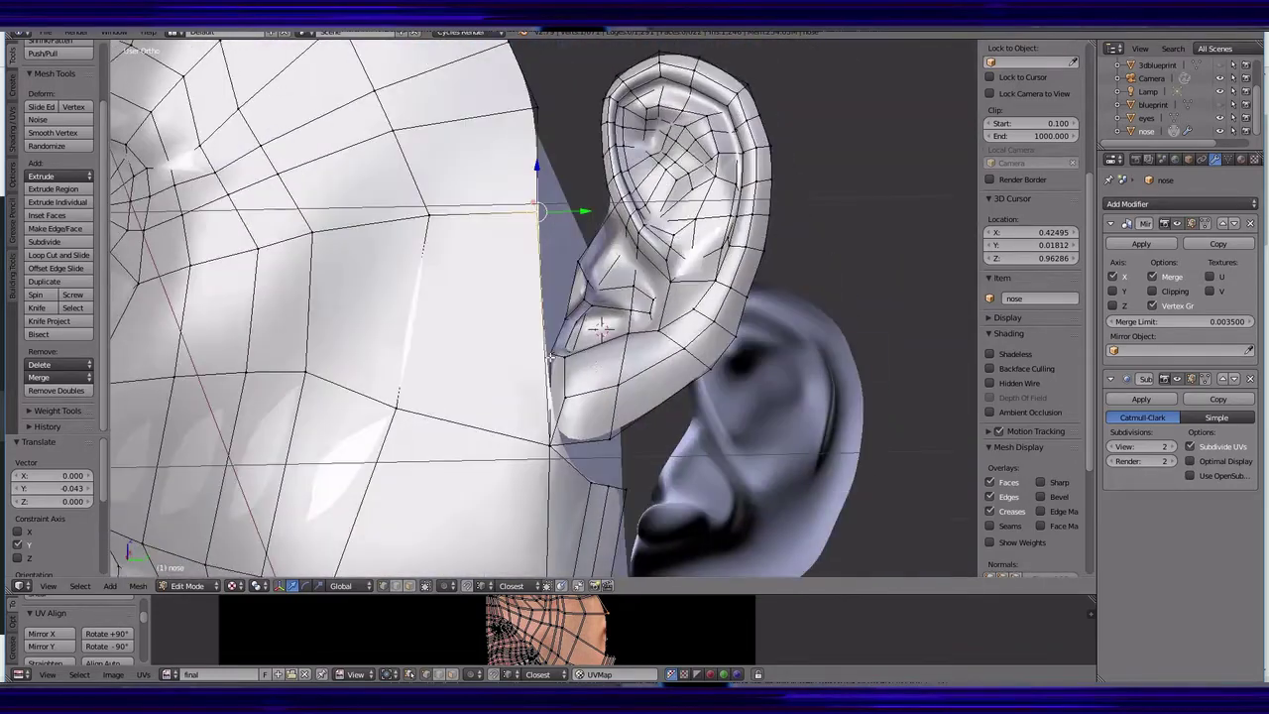
{"action": "middle_click_drag", "start_coordinate": [547, 369], "coordinate": [556, 243]}
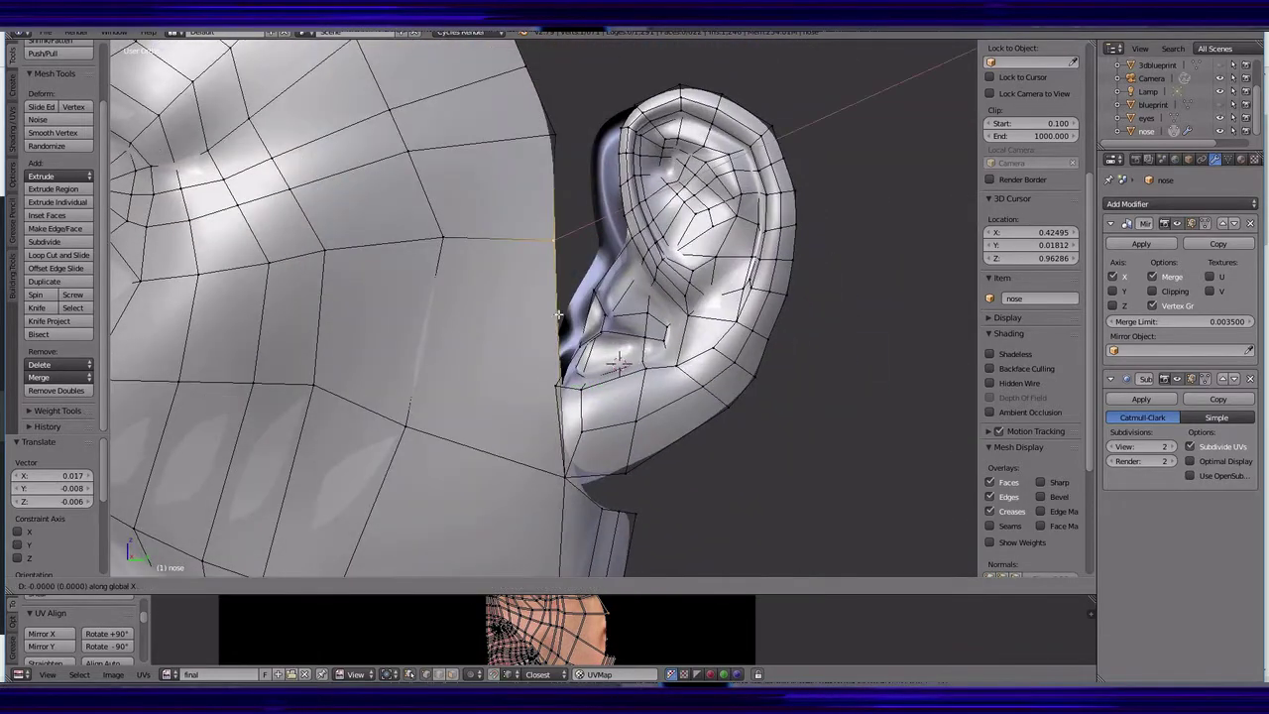
{"action": "mouse_move", "coordinate": [578, 344]}
{"action": "middle_mouse_down"}
{"action": "mouse_move", "coordinate": [638, 234]}
{"action": "mouse_move", "coordinate": [548, 320]}
{"action": "middle_mouse_up"}
{"action": "key", "text": "g"}
{"action": "left_click", "coordinate": [637, 234]}
{"action": "key", "text": "g"}
{"action": "left_click", "coordinate": [637, 234]}
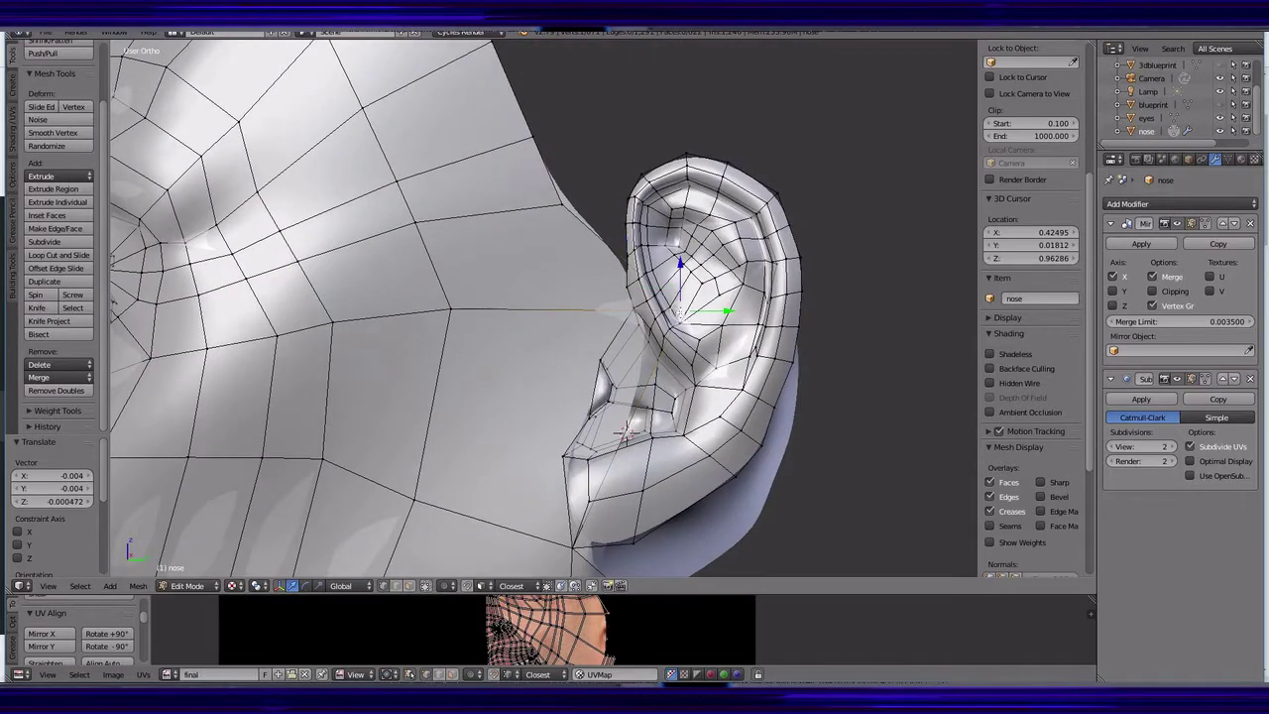
{"action": "left_click", "coordinate": [609, 308]}
{"action": "middle_click_drag", "start_coordinate": [609, 308], "coordinate": [764, 383]}
- View the head from the side, select the ear mesh, and frame the ear in an enlarged UV editor
{"action": "key", "text": "KP_3"}
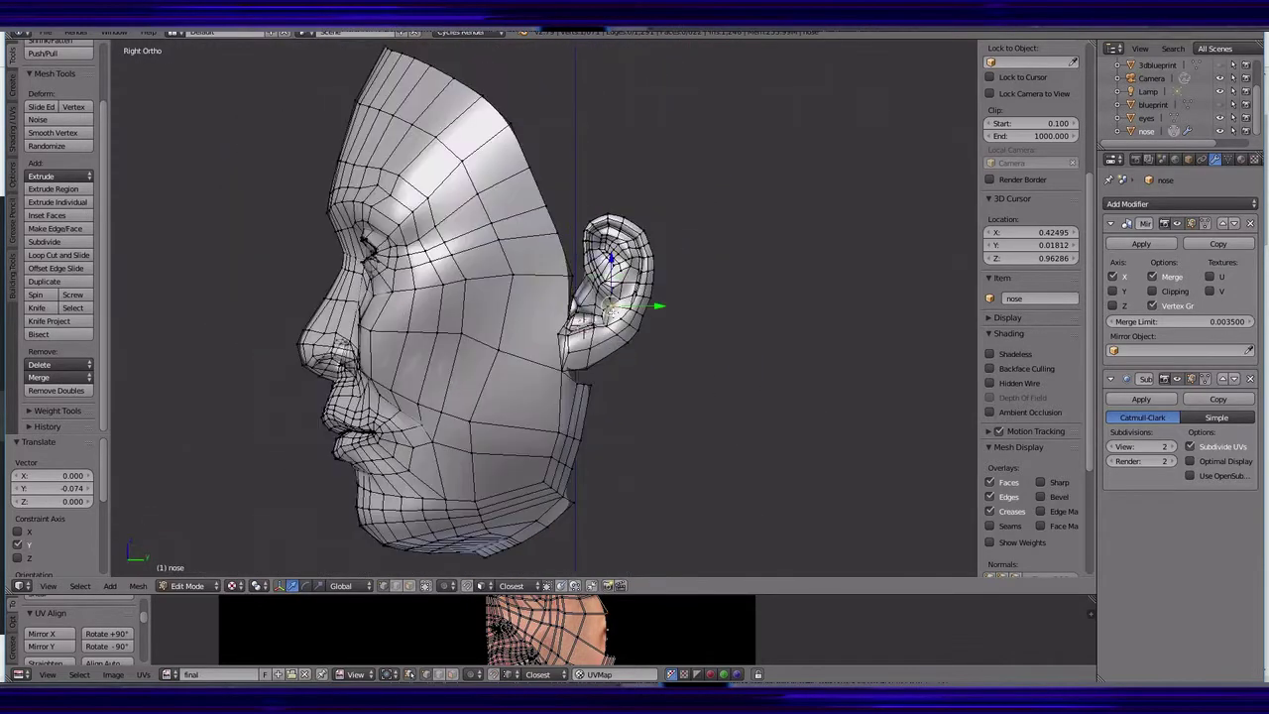
{"action": "key", "text": "l"}
{"action": "left_click_drag", "start_coordinate": [656, 594], "coordinate": [684, 462]}
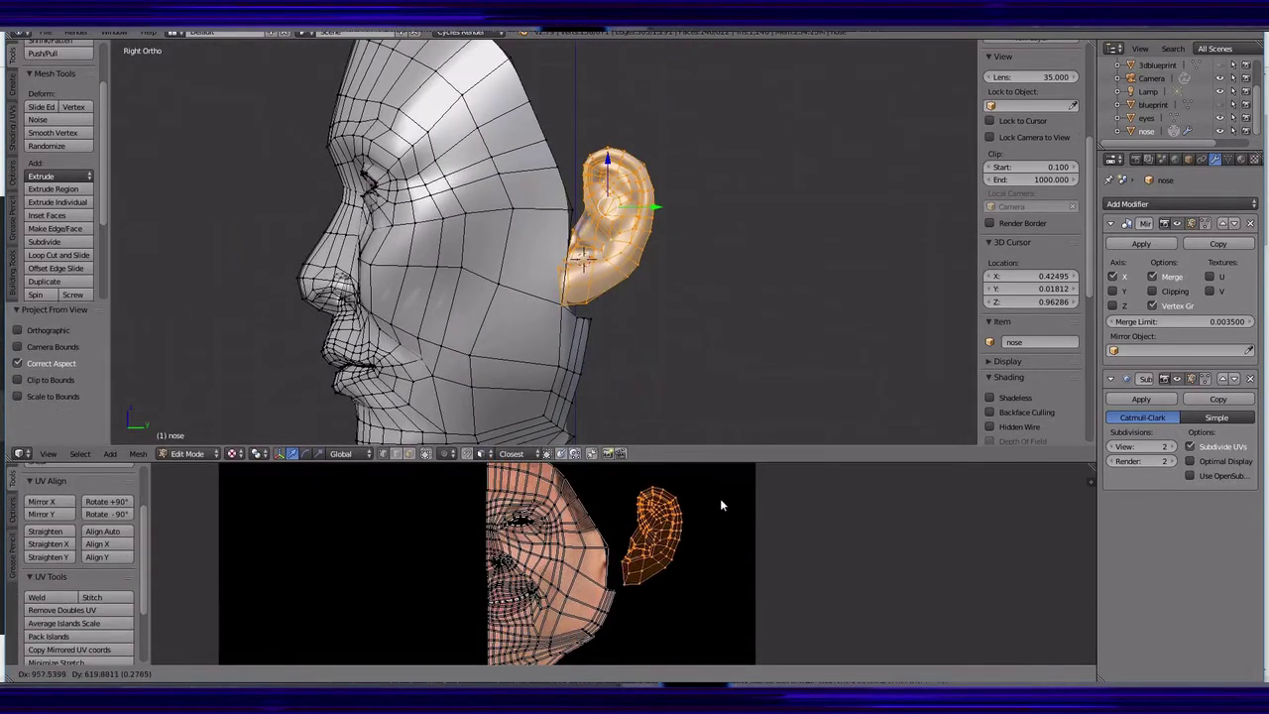
{"action": "scroll", "coordinate": [710, 491], "scroll_direction": "up", "scroll_amount": 3}
{"action": "middle_click_drag", "start_coordinate": [710, 491], "coordinate": [661, 578]}
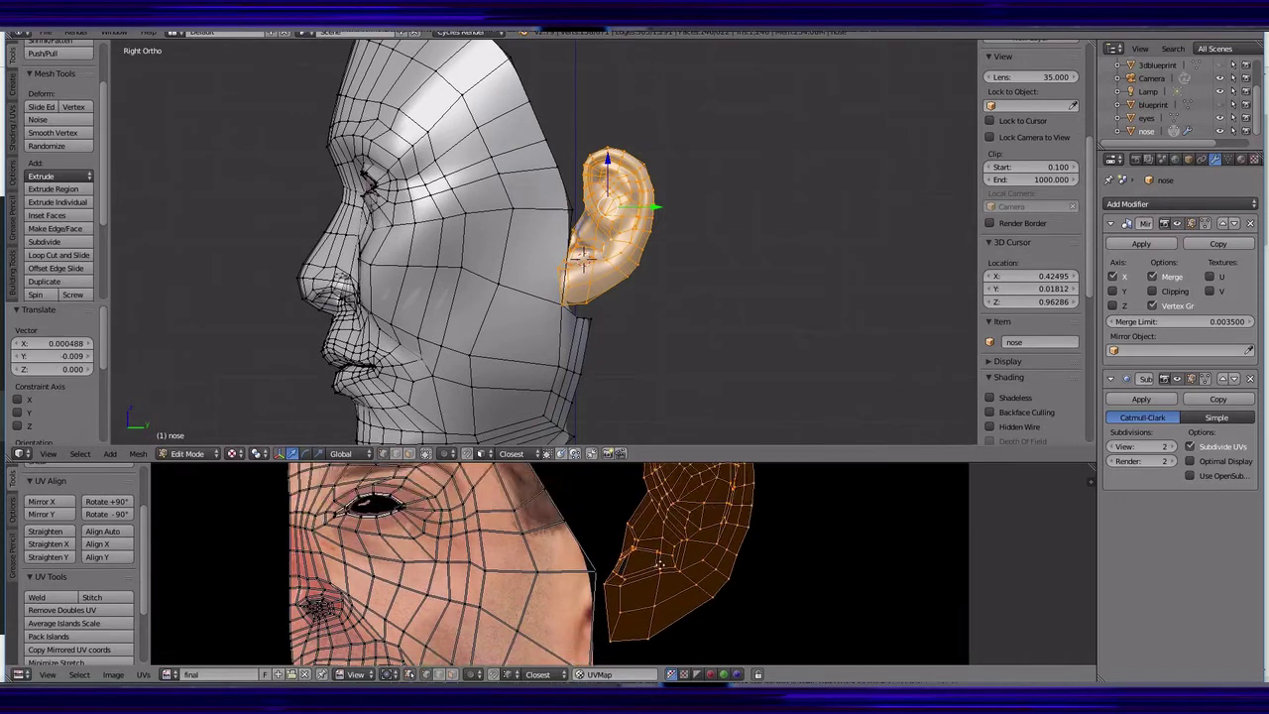
{"action": "scroll", "coordinate": [660, 578], "scroll_direction": "down", "scroll_amount": 2}
- Switch the viewport to textured shading and enter Texture Paint mode
{"action": "left_click", "coordinate": [232, 453]}
{"action": "left_click", "coordinate": [1183, 159]}
{"action": "key", "text": "alt+z"}
{"action": "left_click", "coordinate": [188, 453]}
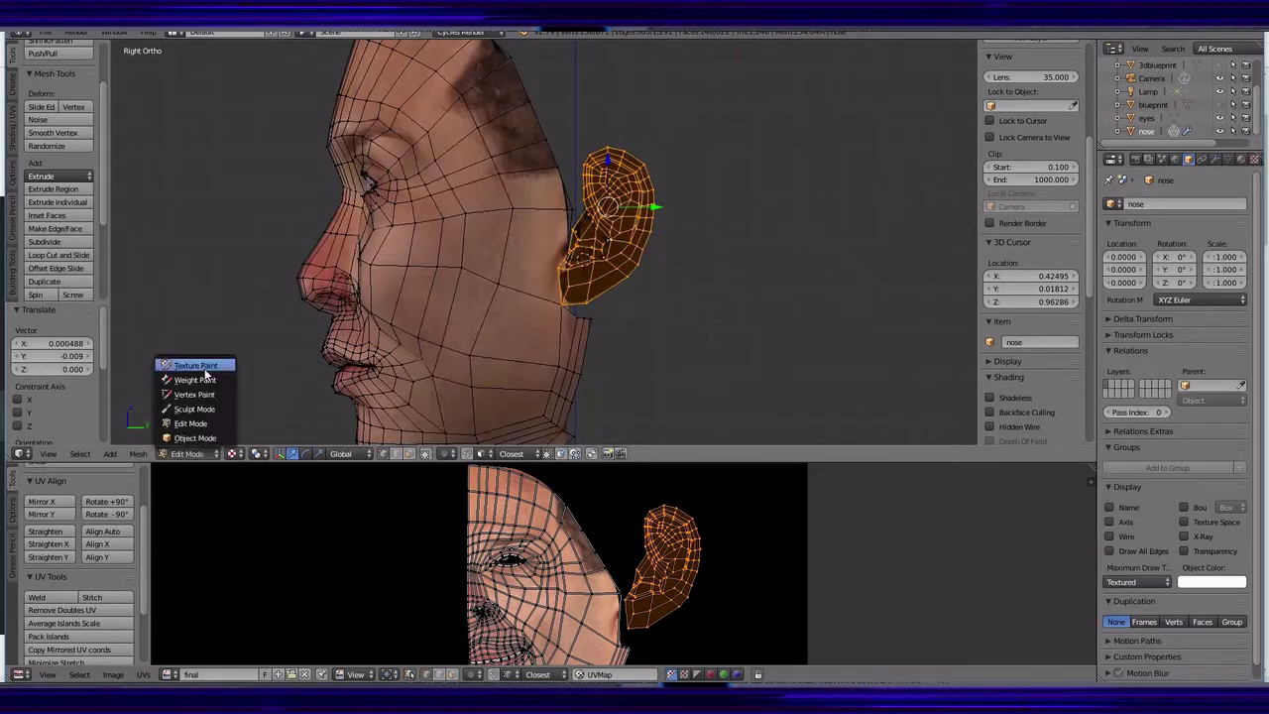
{"action": "left_click", "coordinate": [178, 380]}
- Line up the stencil photo with the head and sample dark and lighter skin tones
{"action": "scroll", "coordinate": [59, 199], "scroll_direction": "down", "scroll_amount": 5}
{"action": "right_click_drag", "start_coordinate": [633, 249], "coordinate": [421, 68]}
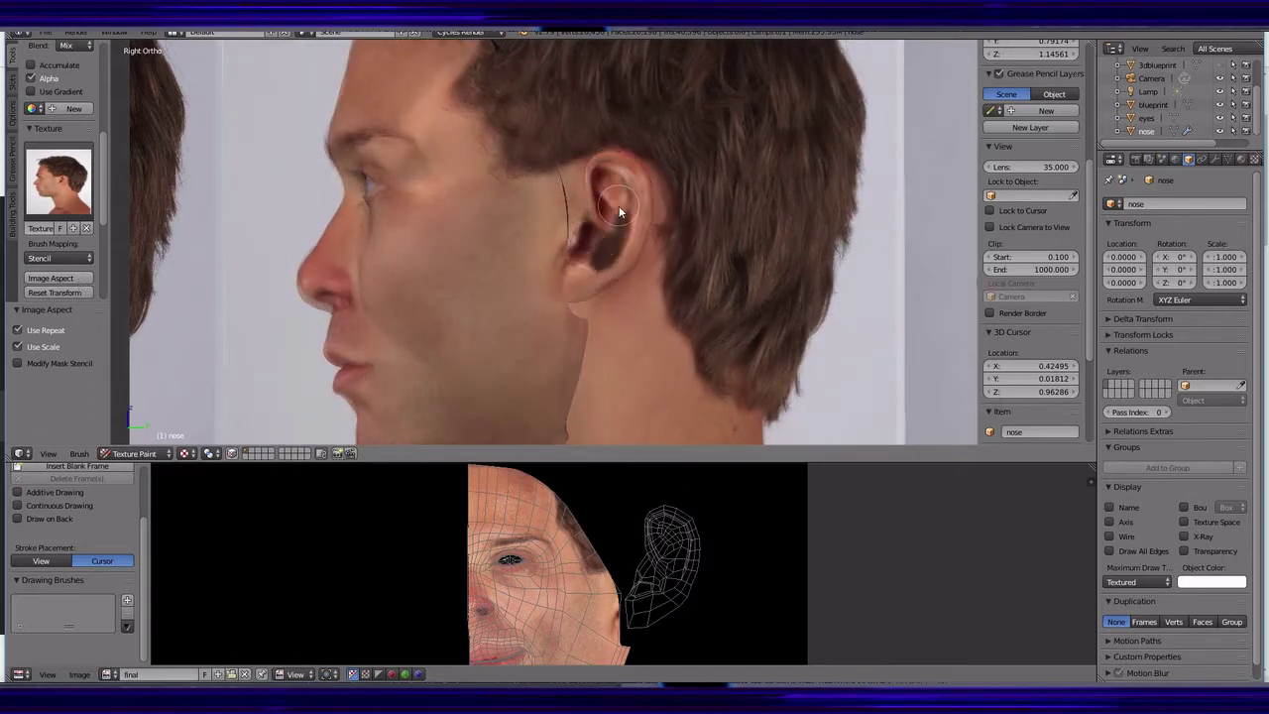
{"action": "mouse_move", "coordinate": [585, 237]}
{"action": "middle_mouse_down"}
{"action": "mouse_move", "coordinate": [581, 297]}
{"action": "mouse_move", "coordinate": [688, 306]}
{"action": "mouse_move", "coordinate": [749, 264]}
{"action": "middle_mouse_up"}
{"action": "scroll", "coordinate": [749, 264], "scroll_direction": "up", "scroll_amount": 3}
{"action": "scroll", "coordinate": [60, 198], "scroll_direction": "up", "scroll_amount": 5}
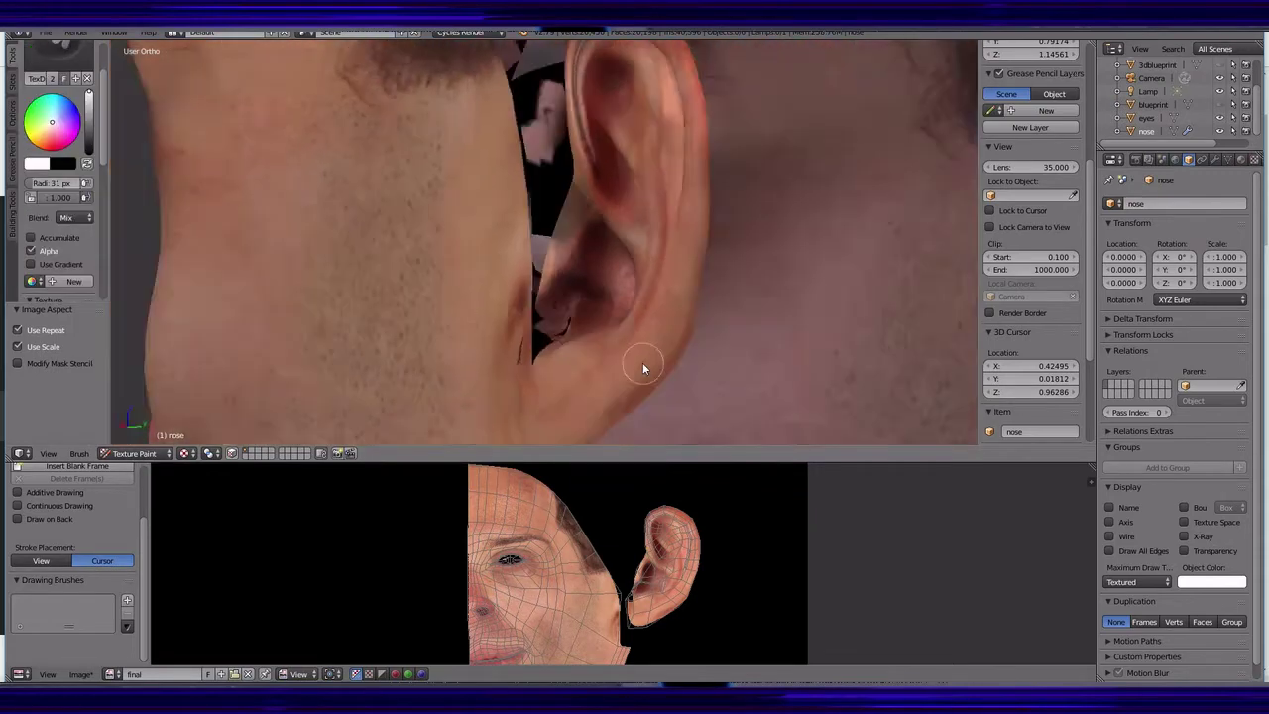
{"action": "left_click", "coordinate": [37, 162]}
{"action": "left_click", "coordinate": [135, 310]}
{"action": "left_click", "coordinate": [545, 354]}
{"action": "mouse_move", "coordinate": [544, 354]}
{"action": "middle_mouse_down"}
{"action": "mouse_move", "coordinate": [559, 318]}
{"action": "mouse_move", "coordinate": [503, 387]}
{"action": "middle_mouse_up"}
{"action": "key", "text": "KP_3"}
{"action": "key", "text": "s"}
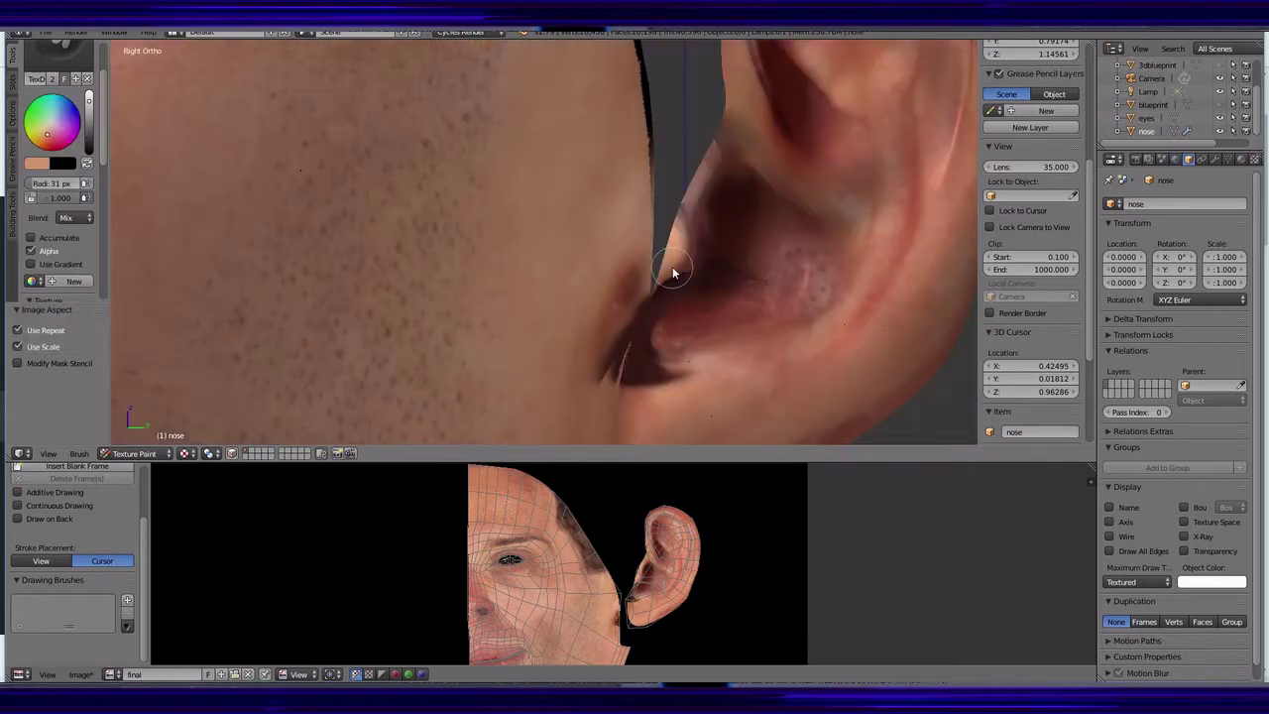
- Switch to the Clone brush with its source point on the cheek
{"action": "left_click", "coordinate": [60, 48]}
{"action": "left_click", "coordinate": [381, 109]}
{"action": "left_click", "coordinate": [525, 235], "text": "ctrl"}
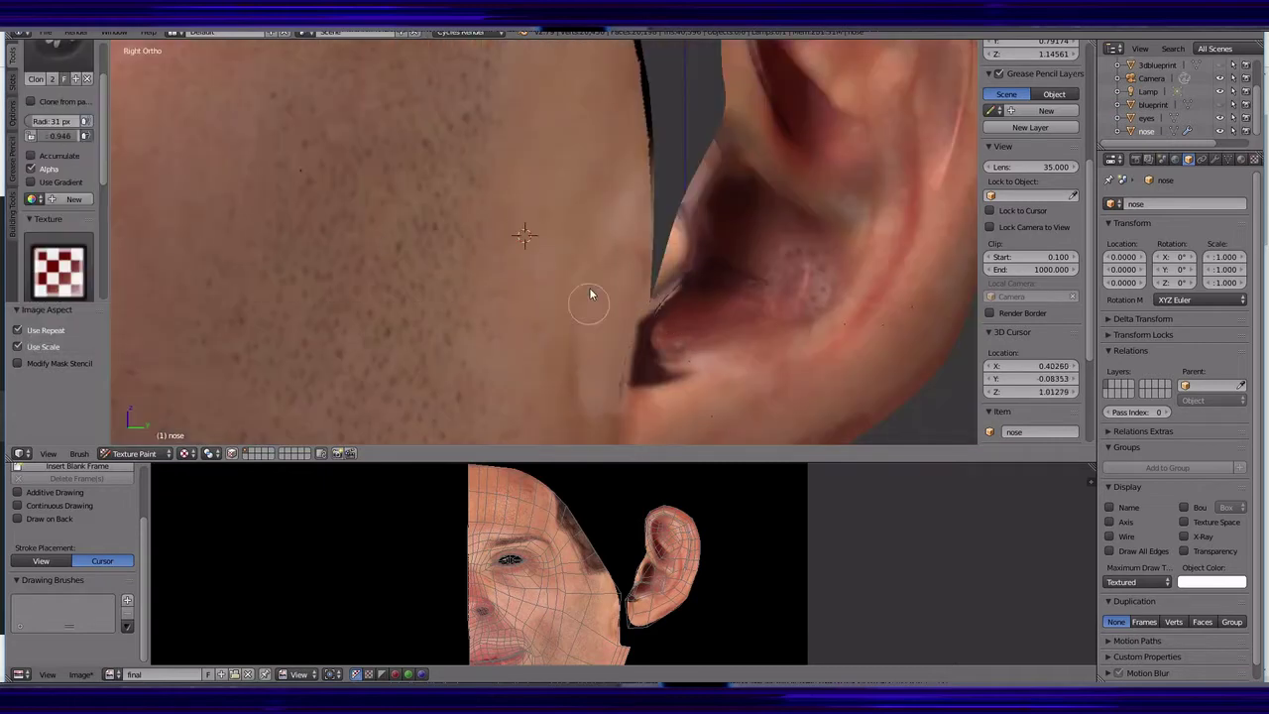
{"action": "middle_click_drag", "start_coordinate": [589, 294], "coordinate": [637, 309], "text": "shift"}
{"action": "mouse_move", "coordinate": [631, 383]}
{"action": "middle_mouse_down"}
{"action": "mouse_move", "coordinate": [680, 320]}
{"action": "mouse_move", "coordinate": [682, 387]}
{"action": "mouse_move", "coordinate": [594, 327]}
{"action": "mouse_move", "coordinate": [630, 345]}
{"action": "mouse_move", "coordinate": [652, 315]}
{"action": "mouse_move", "coordinate": [790, 315]}
{"action": "mouse_move", "coordinate": [691, 314]}
{"action": "mouse_move", "coordinate": [646, 343]}
{"action": "mouse_move", "coordinate": [672, 345]}
{"action": "middle_mouse_up"}
- Return to Object Mode and show the object's modifier settings
{"action": "left_click", "coordinate": [134, 453]}
{"action": "left_click", "coordinate": [142, 436]}
{"action": "left_click", "coordinate": [1215, 159]}
{"action": "scroll", "coordinate": [652, 315], "scroll_direction": "down", "scroll_amount": 4}
{"action": "scroll", "coordinate": [691, 315], "scroll_direction": "up", "scroll_amount": 5}
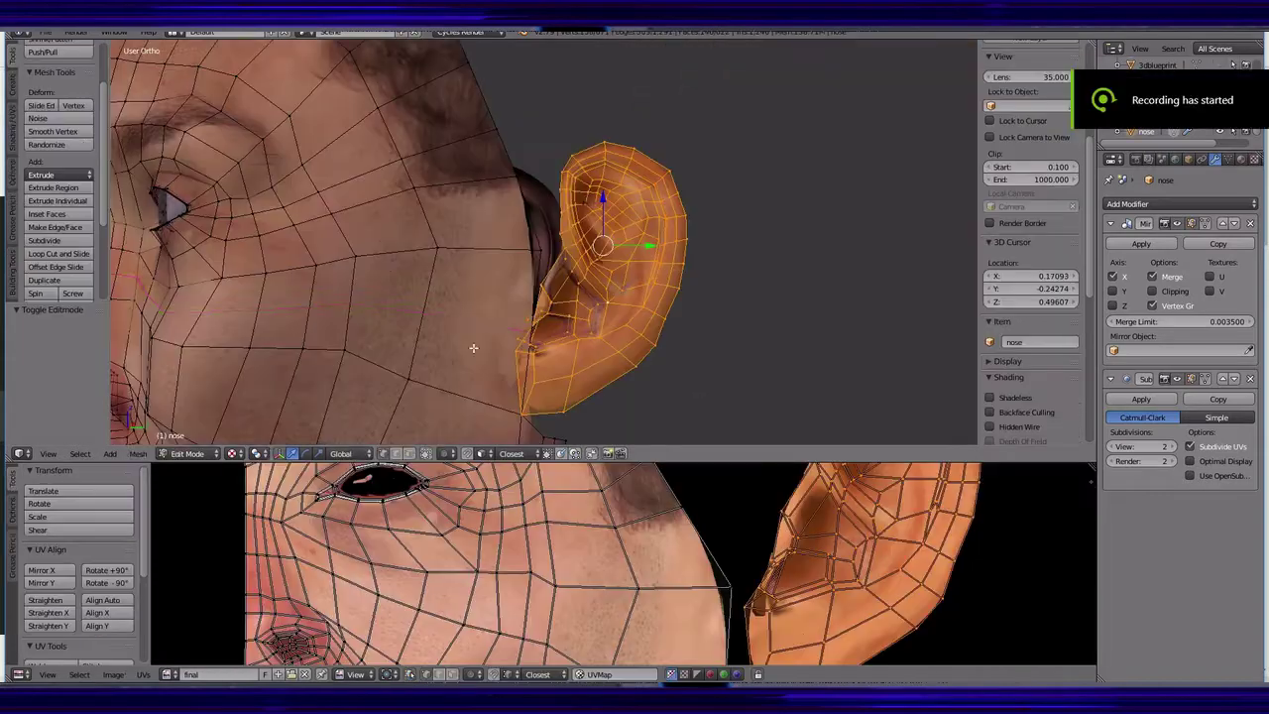
- Add an edge loop across the cheek beside the ear and set snapping to Vertex
{"action": "left_click", "coordinate": [436, 326]}
{"action": "middle_click_drag", "start_coordinate": [436, 326], "coordinate": [456, 337]}
{"action": "scroll", "coordinate": [456, 337], "scroll_direction": "up", "scroll_amount": 3}
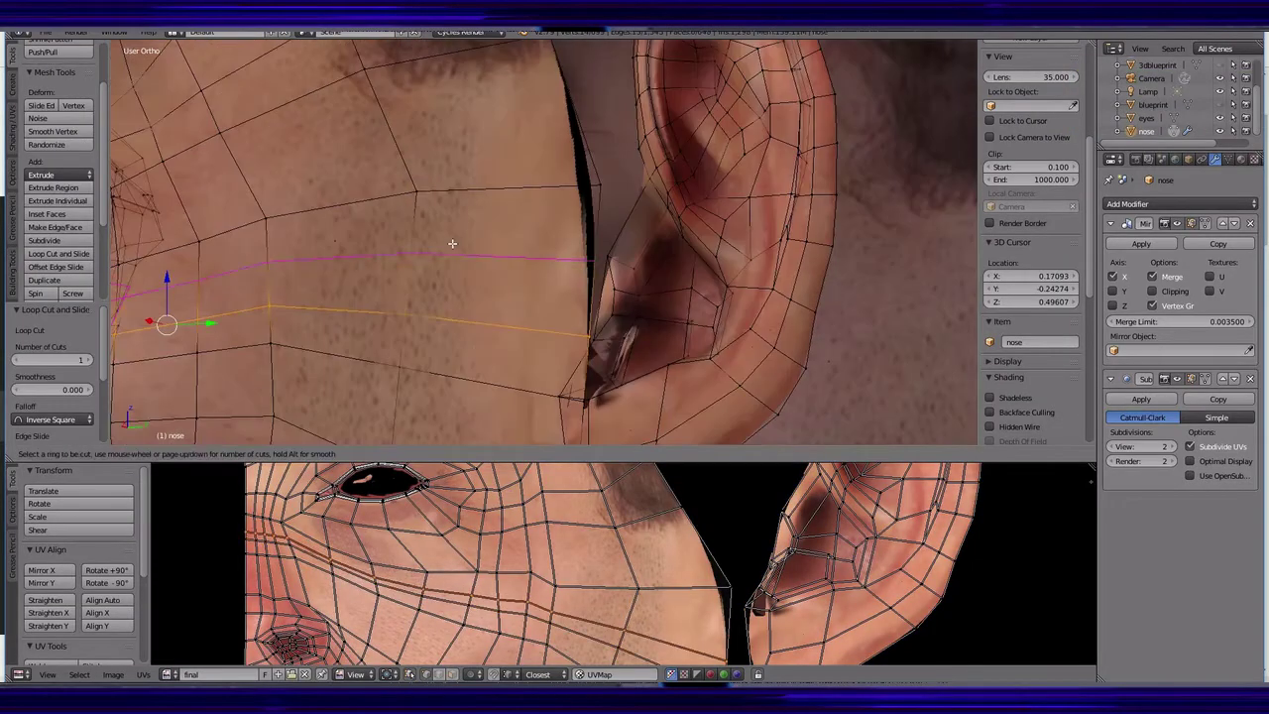
{"action": "left_click", "coordinate": [482, 453]}
{"action": "left_click", "coordinate": [503, 424]}
{"action": "scroll", "coordinate": [595, 248], "scroll_direction": "up", "scroll_amount": 3}
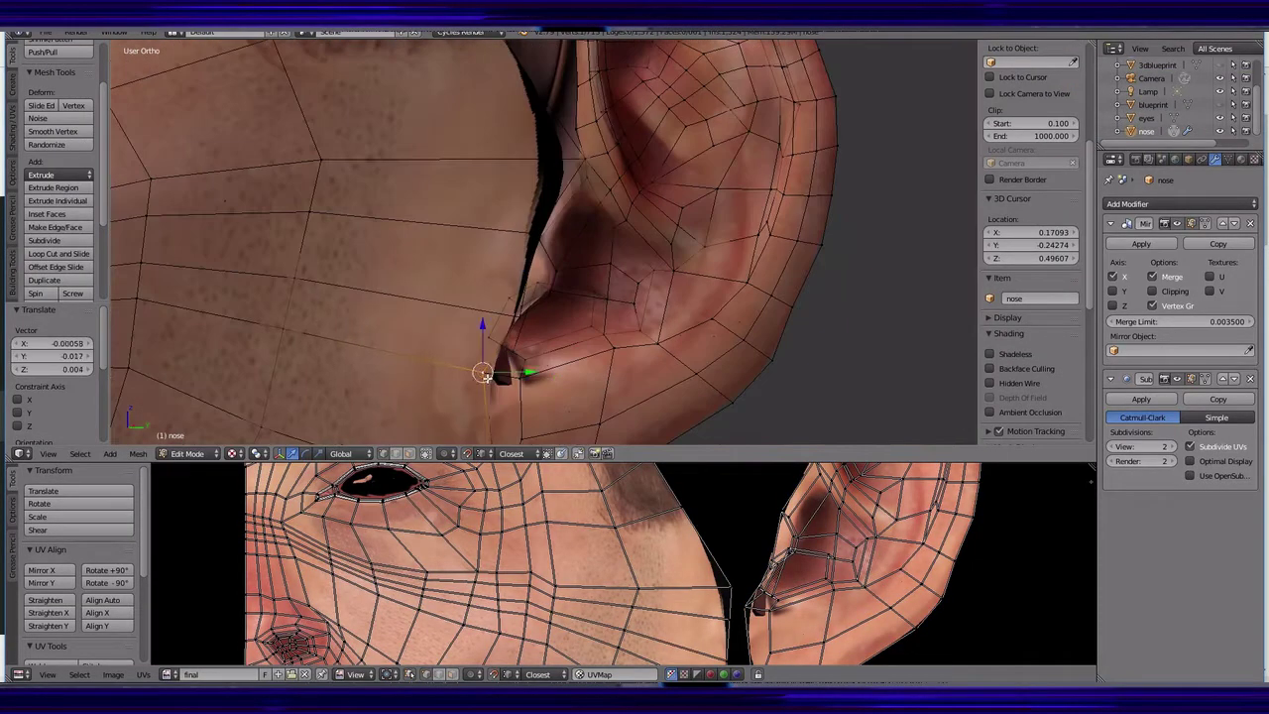
- Give the head mesh smooth shading
{"action": "key", "text": "a"}
{"action": "middle_click_drag", "start_coordinate": [297, 258], "coordinate": [475, 327]}
{"action": "left_click", "coordinate": [189, 453]}
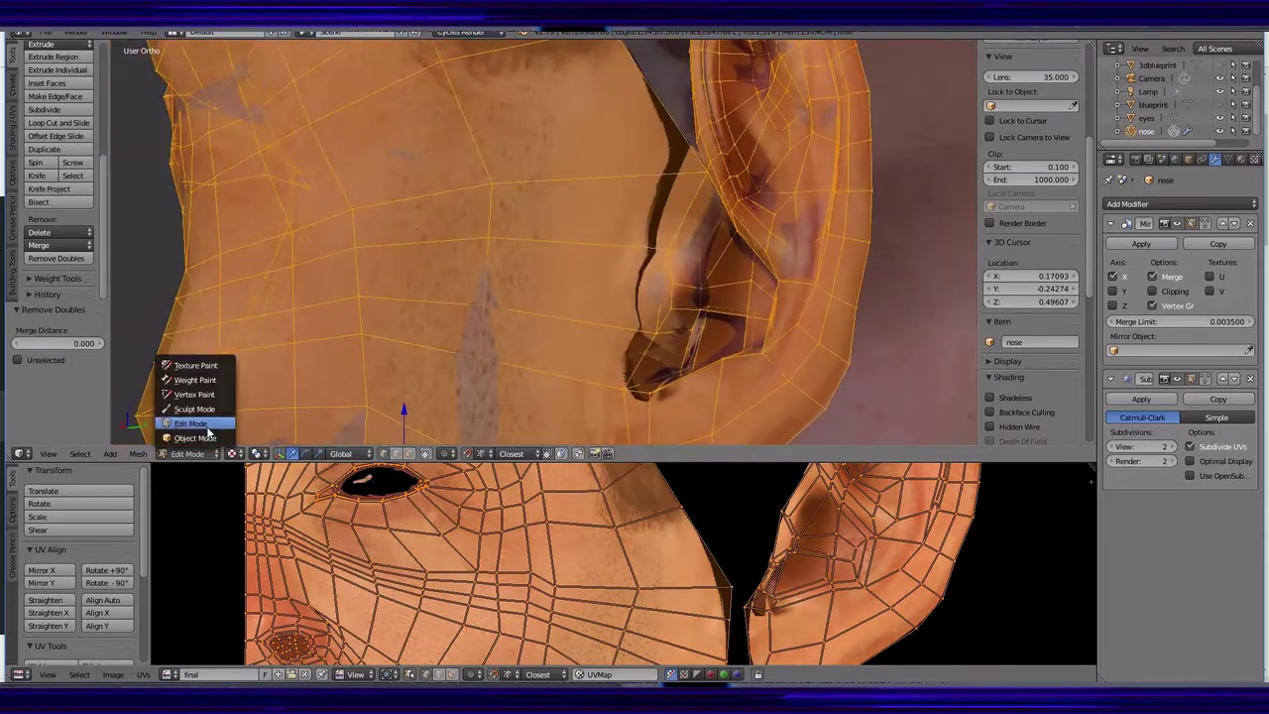
{"action": "left_click", "coordinate": [203, 433]}
{"action": "middle_click_drag", "start_coordinate": [545, 376], "coordinate": [397, 298]}
{"action": "scroll", "coordinate": [594, 565], "scroll_direction": "down", "scroll_amount": 2}
{"action": "key", "text": "Tab"}
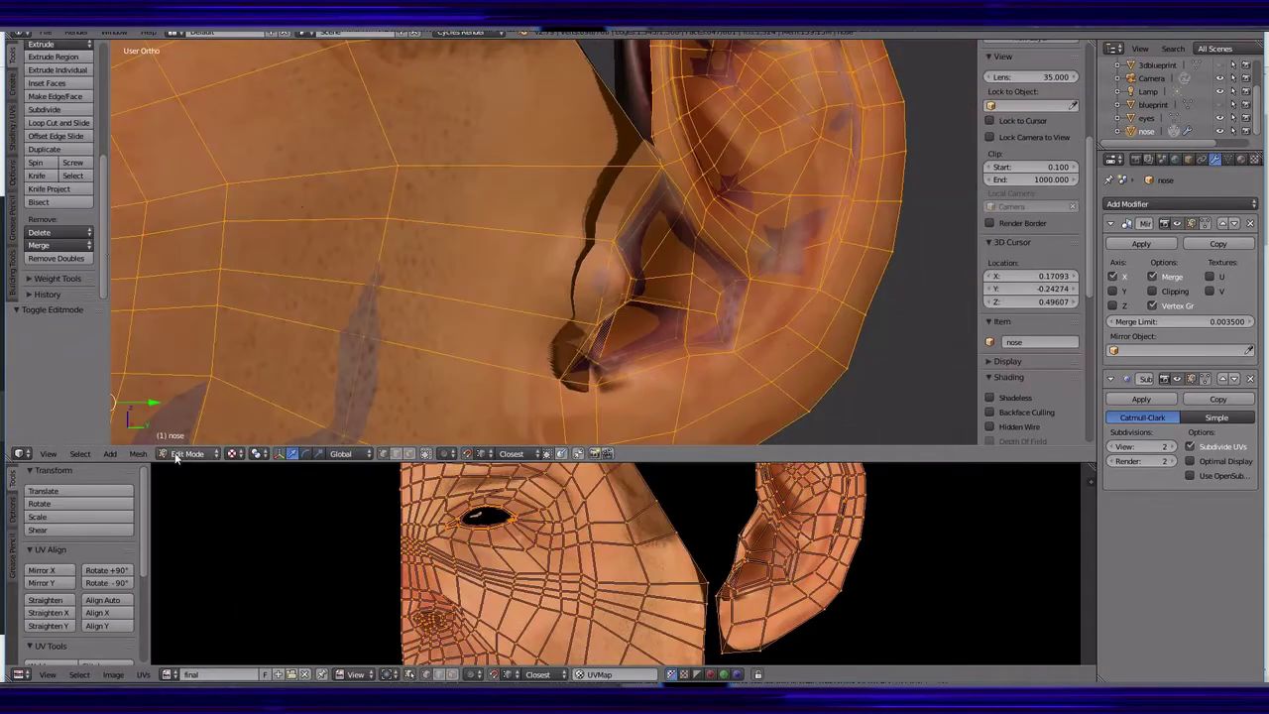
{"action": "key", "text": "Tab"}
{"action": "left_click", "coordinate": [42, 41]}
{"action": "key", "text": "Tab"}
{"action": "scroll", "coordinate": [615, 565], "scroll_direction": "down", "scroll_amount": 2}
- Select the whole mesh and run UVs Minimize Stretch
{"action": "key", "text": "a"}
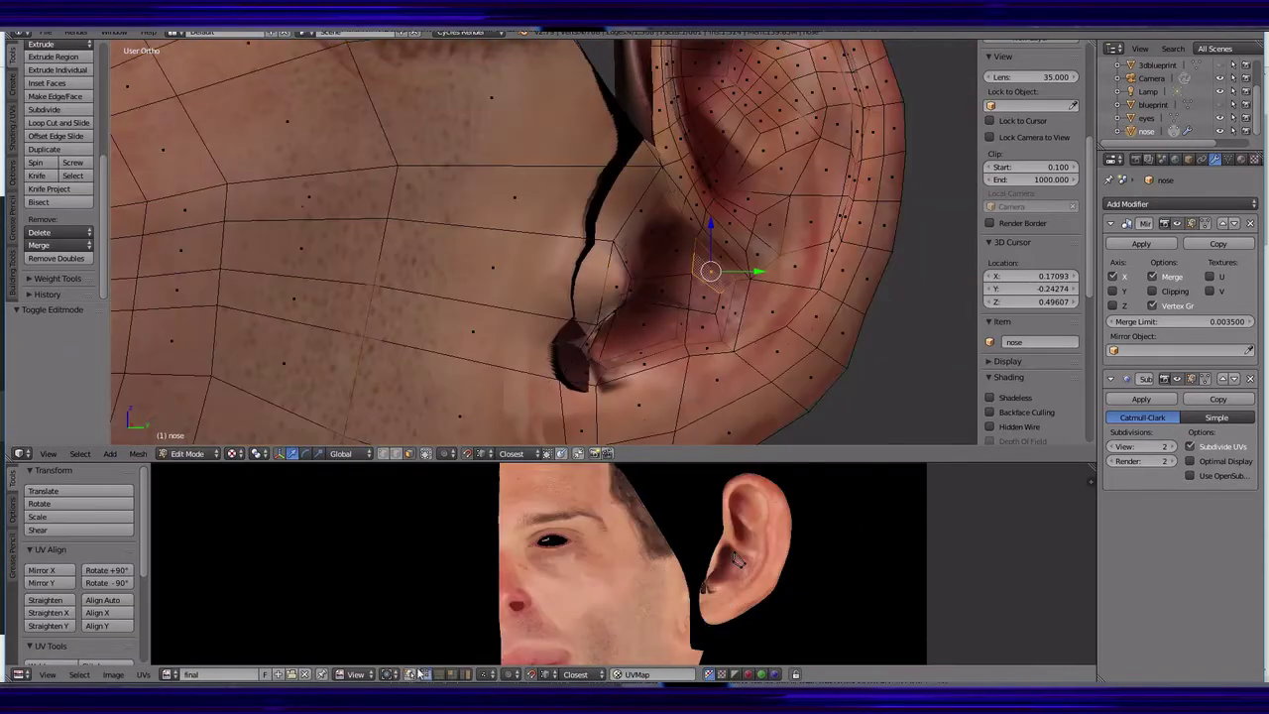
{"action": "key", "text": "a"}
{"action": "scroll", "coordinate": [79, 575], "scroll_direction": "down", "scroll_amount": 3}
{"action": "left_click", "coordinate": [72, 575]}
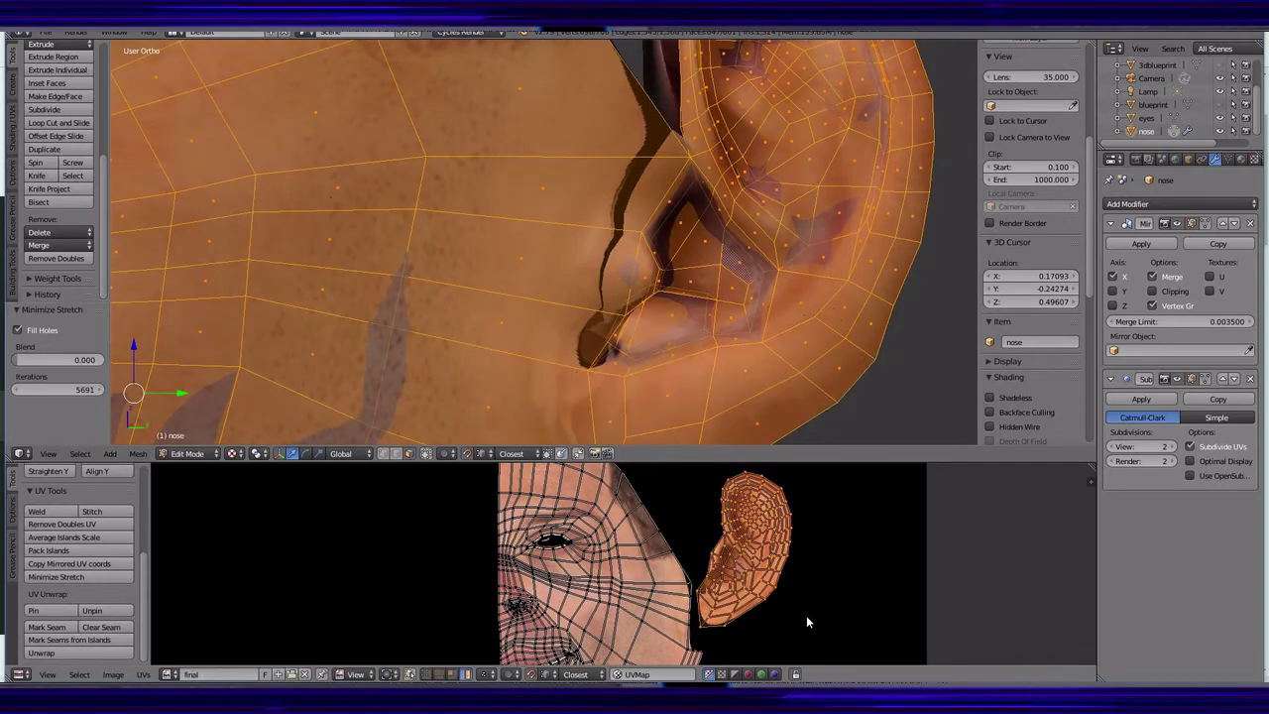
{"action": "scroll", "coordinate": [806, 615], "scroll_direction": "up", "scroll_amount": 3}
- Move the ear UV island against the face edge and minimize stretch again
{"action": "key", "text": "g"}
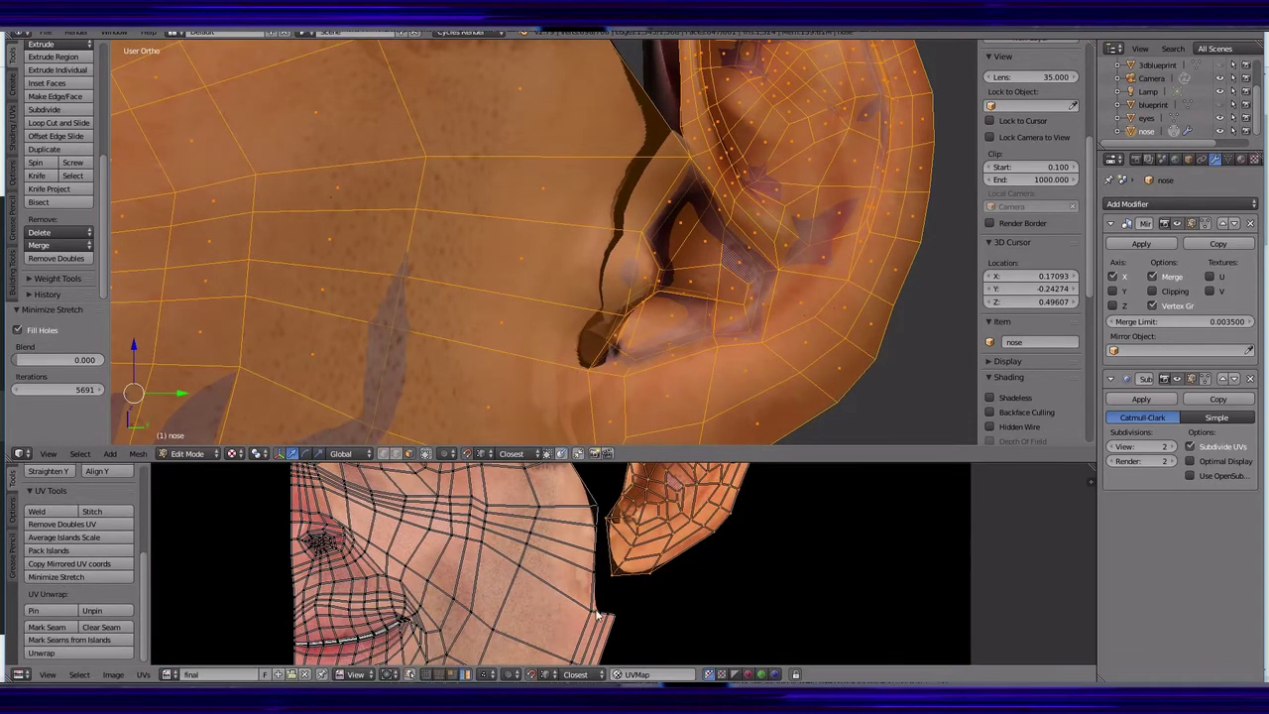
{"action": "left_click", "coordinate": [496, 600]}
{"action": "scroll", "coordinate": [483, 593], "scroll_direction": "up", "scroll_amount": 2}
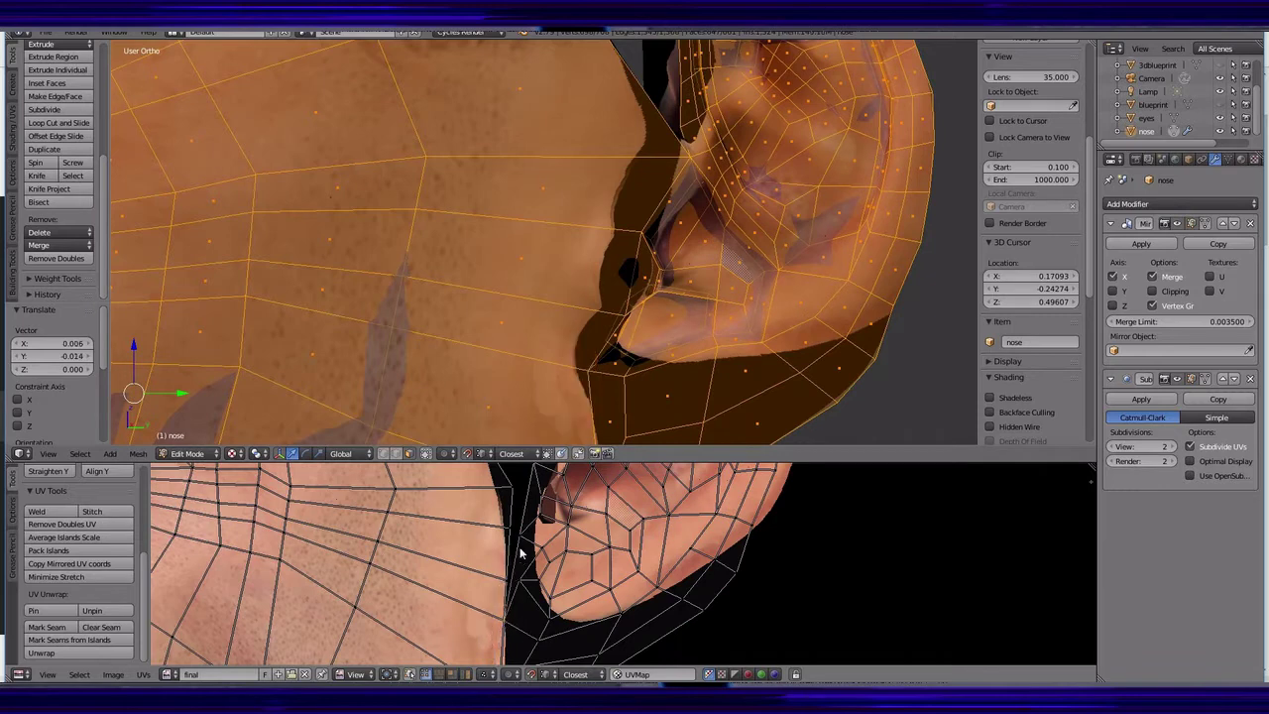
{"action": "middle_click_drag", "start_coordinate": [533, 483], "coordinate": [541, 590]}
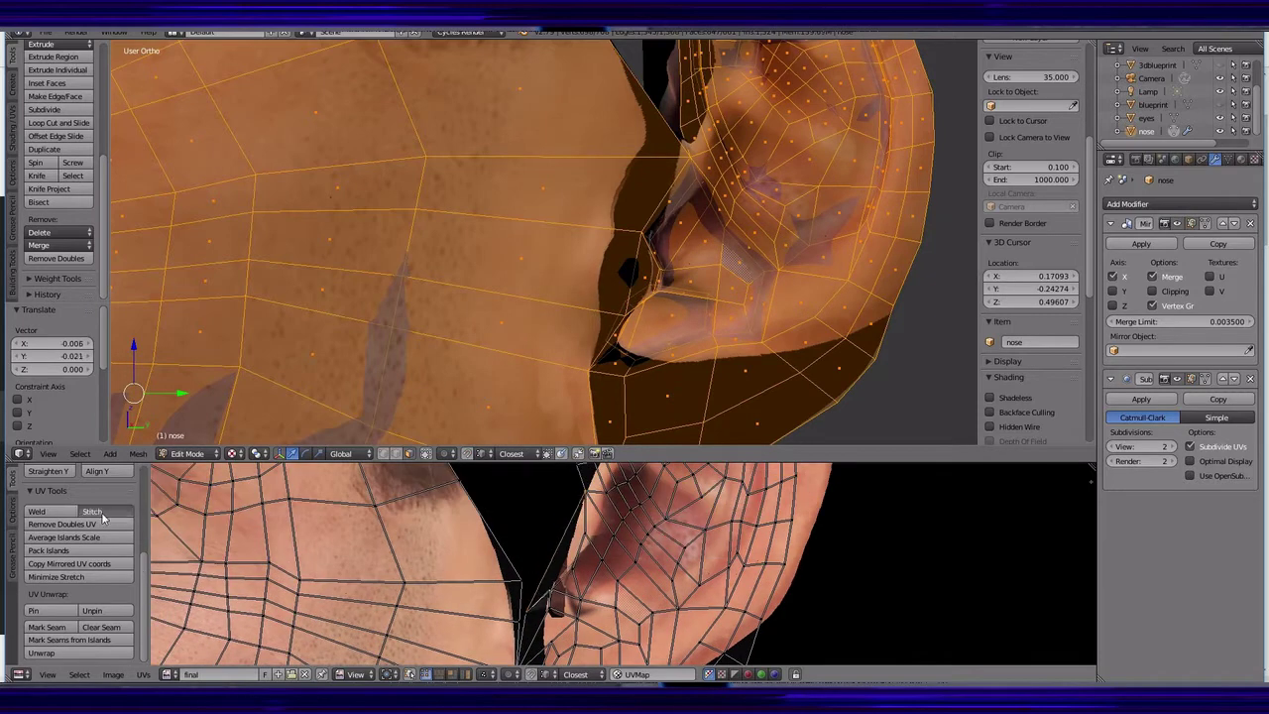
{"action": "key", "text": "g"}
{"action": "left_click", "coordinate": [549, 578]}
{"action": "scroll", "coordinate": [540, 570], "scroll_direction": "down", "scroll_amount": 3}
{"action": "scroll", "coordinate": [706, 511], "scroll_direction": "down", "scroll_amount": 2}
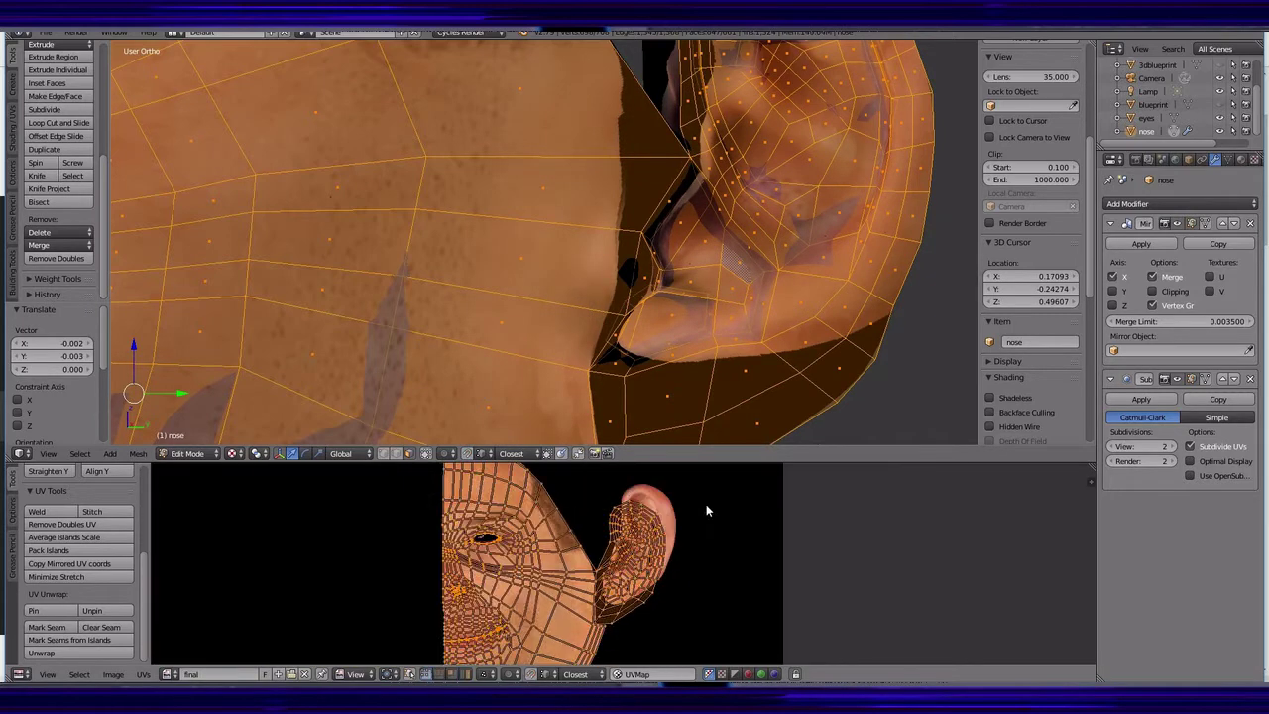
{"action": "scroll", "coordinate": [590, 627], "scroll_direction": "up", "scroll_amount": 2}
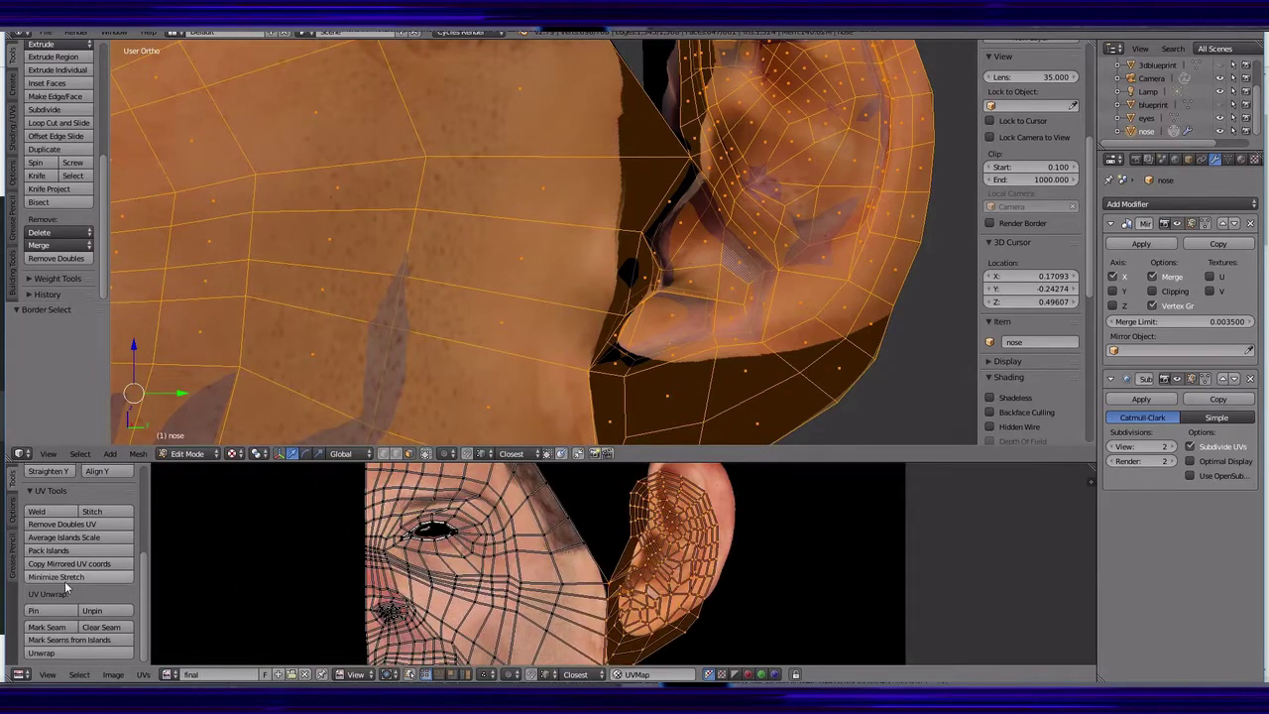
{"action": "left_click", "coordinate": [64, 578]}
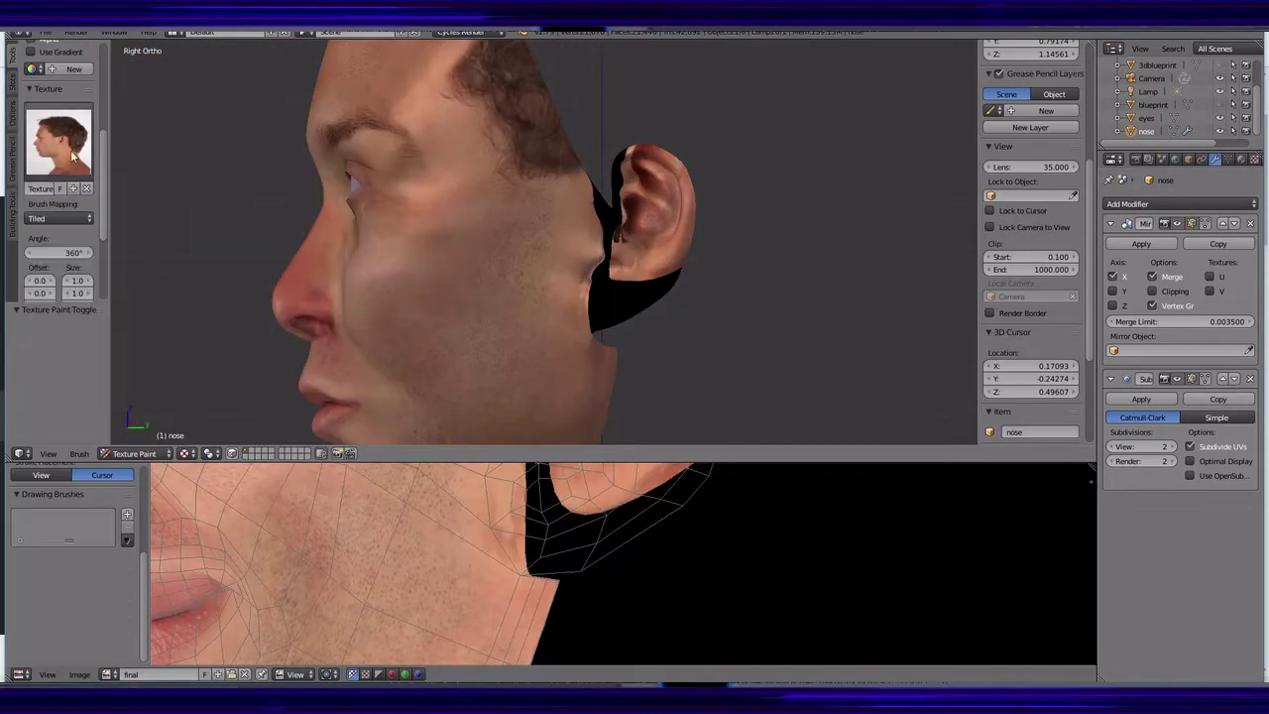
- Set brush mapping to Stencil, align the photo with the head profile, and paint the ear
{"action": "left_click", "coordinate": [60, 218]}
{"action": "left_click", "coordinate": [59, 248]}
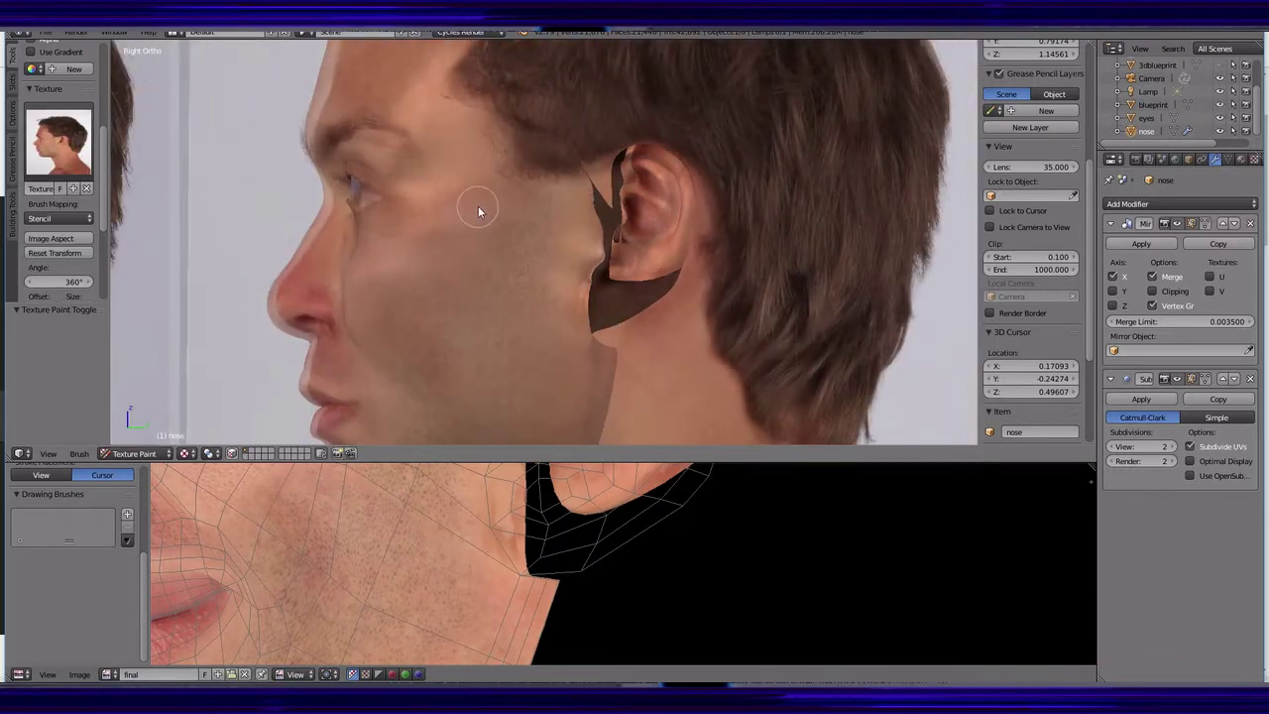
{"action": "scroll", "coordinate": [94, 116], "scroll_direction": "up", "scroll_amount": 5}
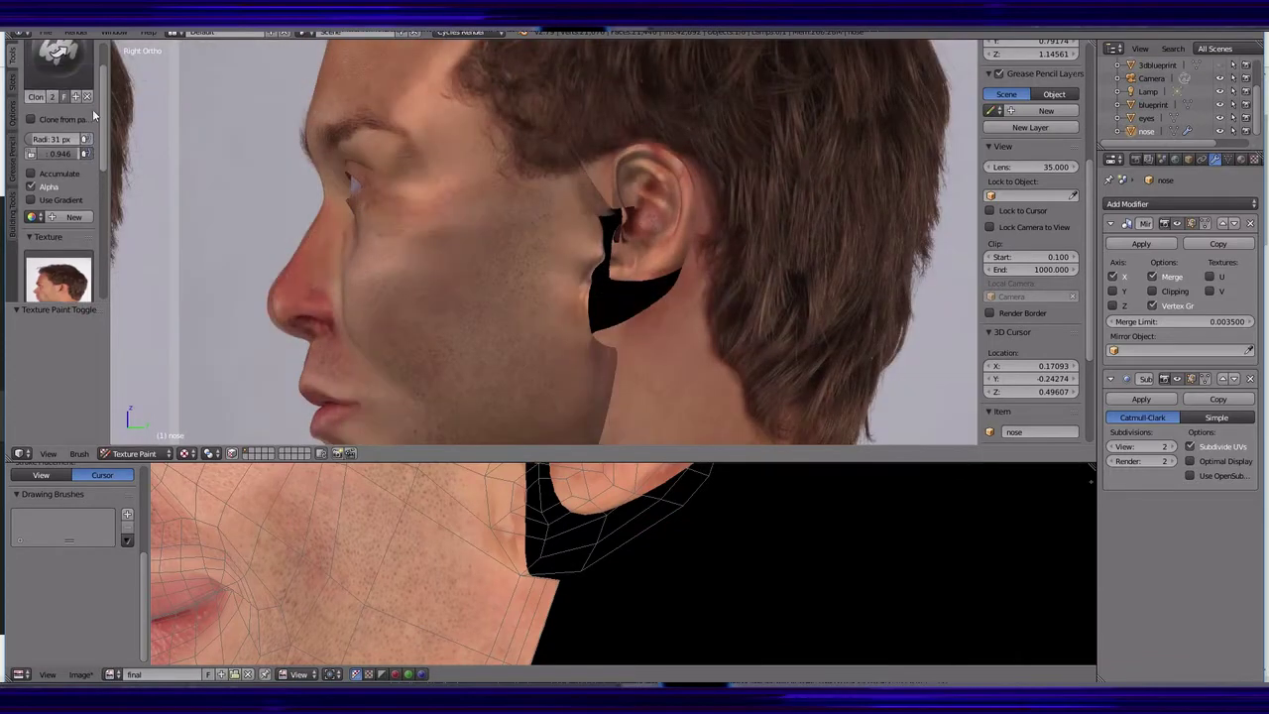
{"action": "scroll", "coordinate": [94, 116], "scroll_direction": "down", "scroll_amount": 5}
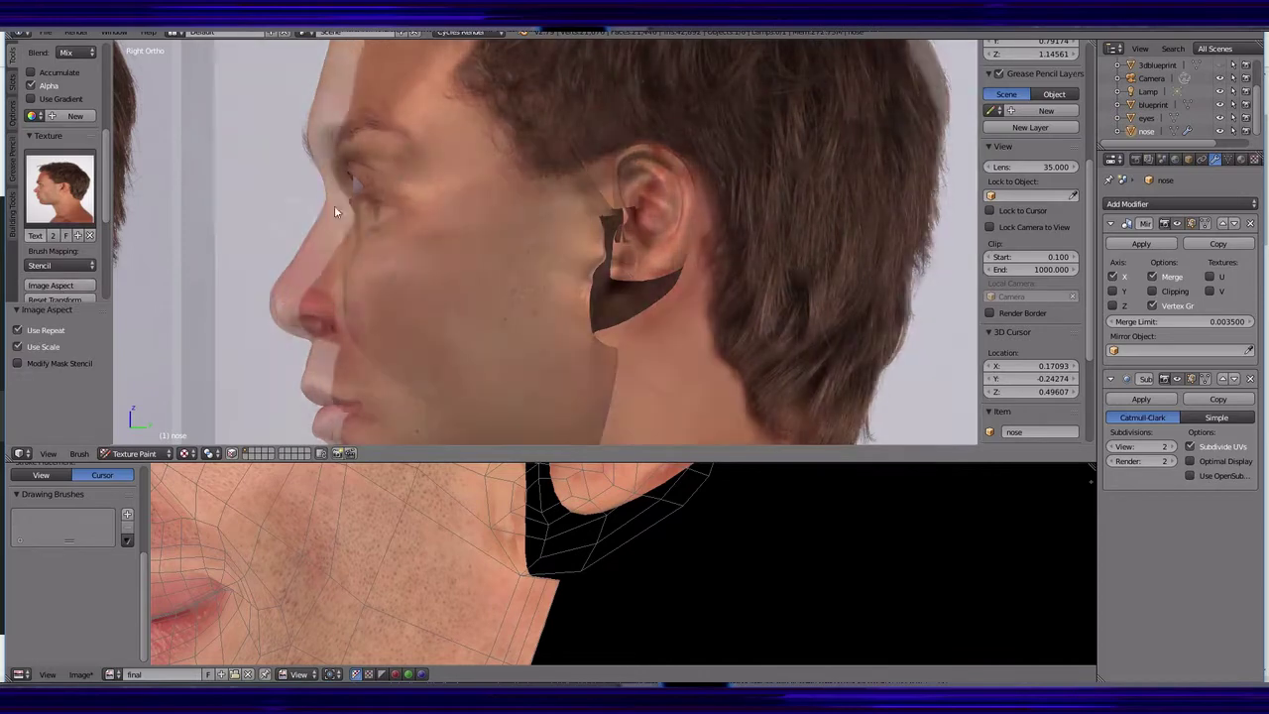
{"action": "right_click_drag", "start_coordinate": [334, 211], "coordinate": [360, 73]}
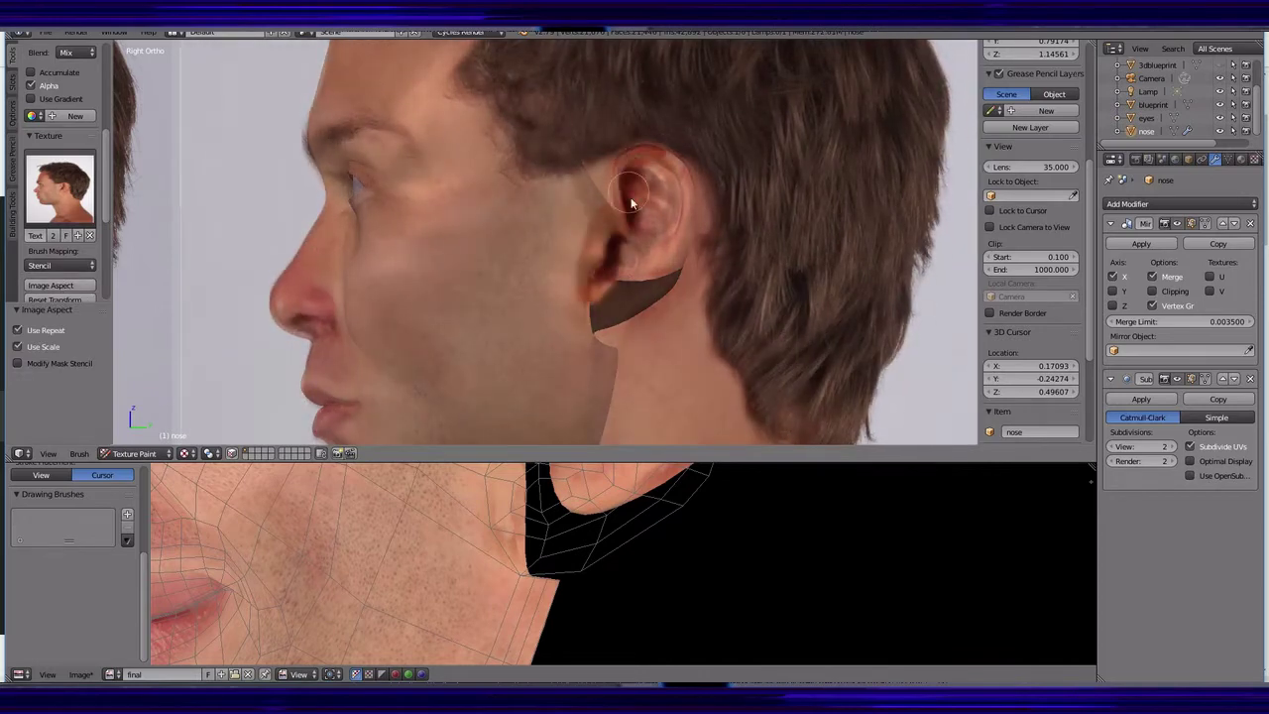
{"action": "left_click_drag", "start_coordinate": [632, 204], "coordinate": [609, 322]}
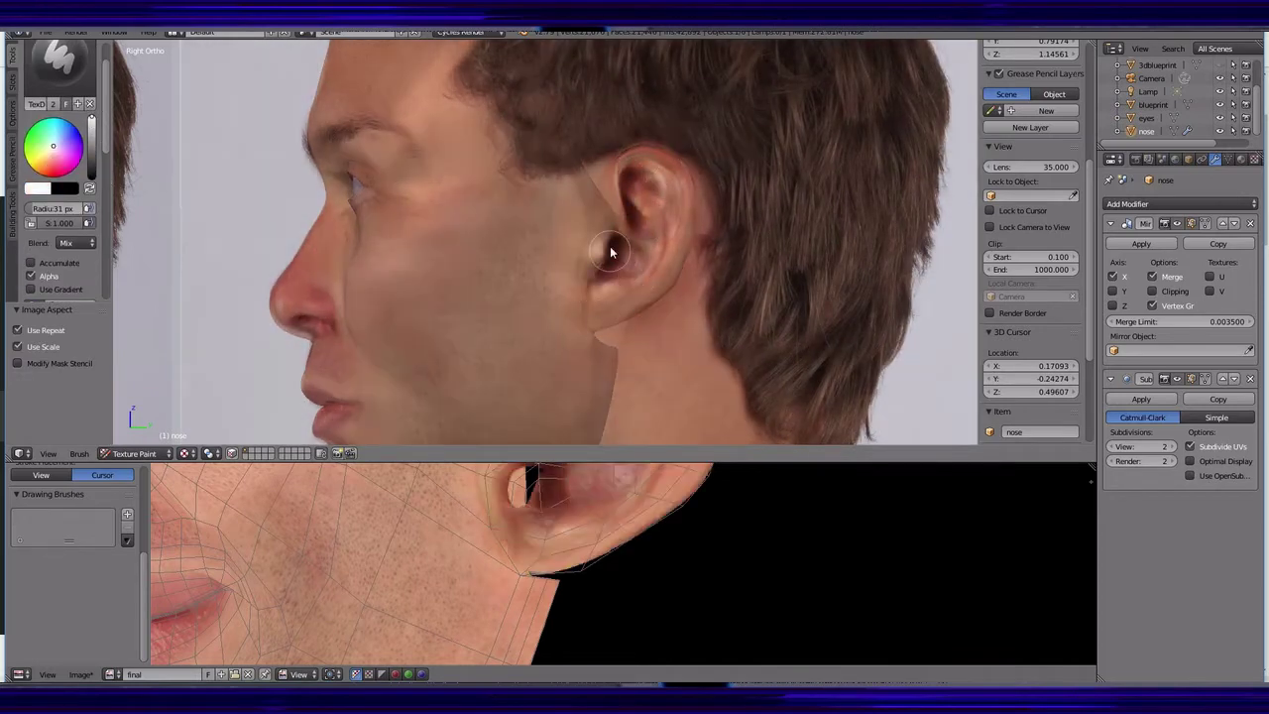
- Switch to Object Mode and pick a dark skin colour for the brush
{"action": "left_click", "coordinate": [134, 453]}
{"action": "left_click", "coordinate": [133, 436]}
{"action": "middle_click_drag", "start_coordinate": [447, 298], "coordinate": [527, 328]}
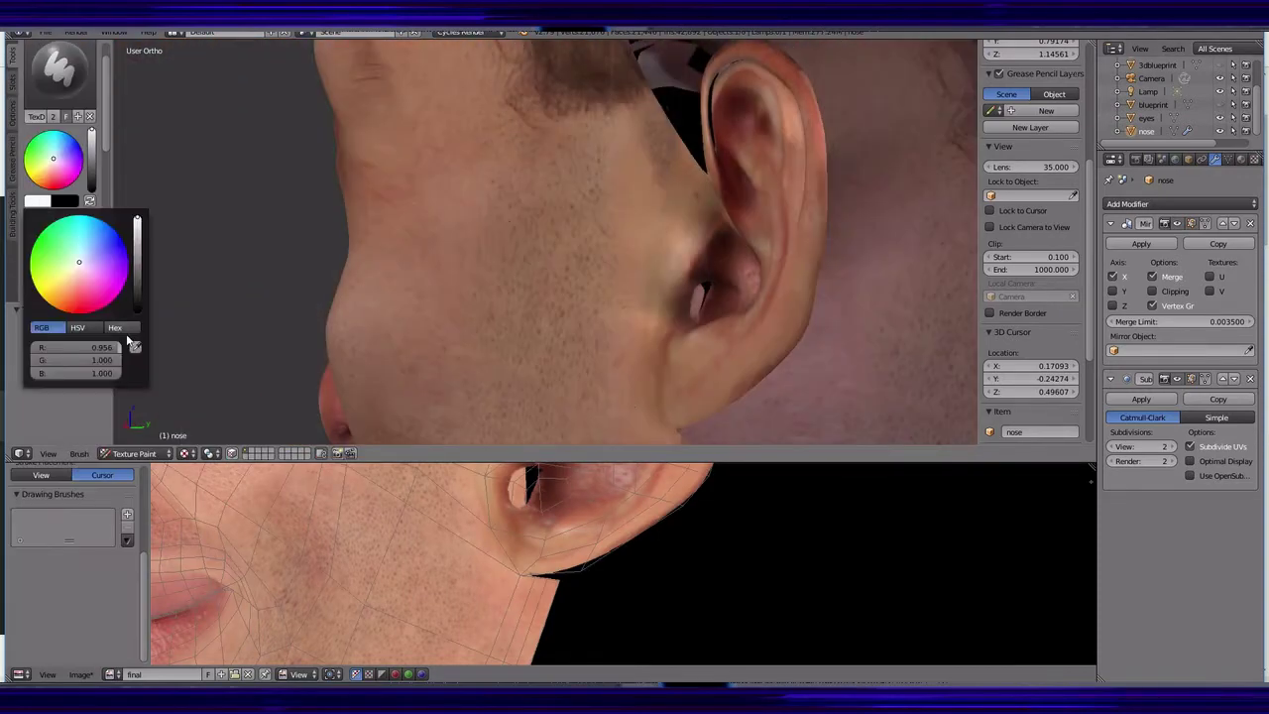
{"action": "left_click", "coordinate": [134, 346]}
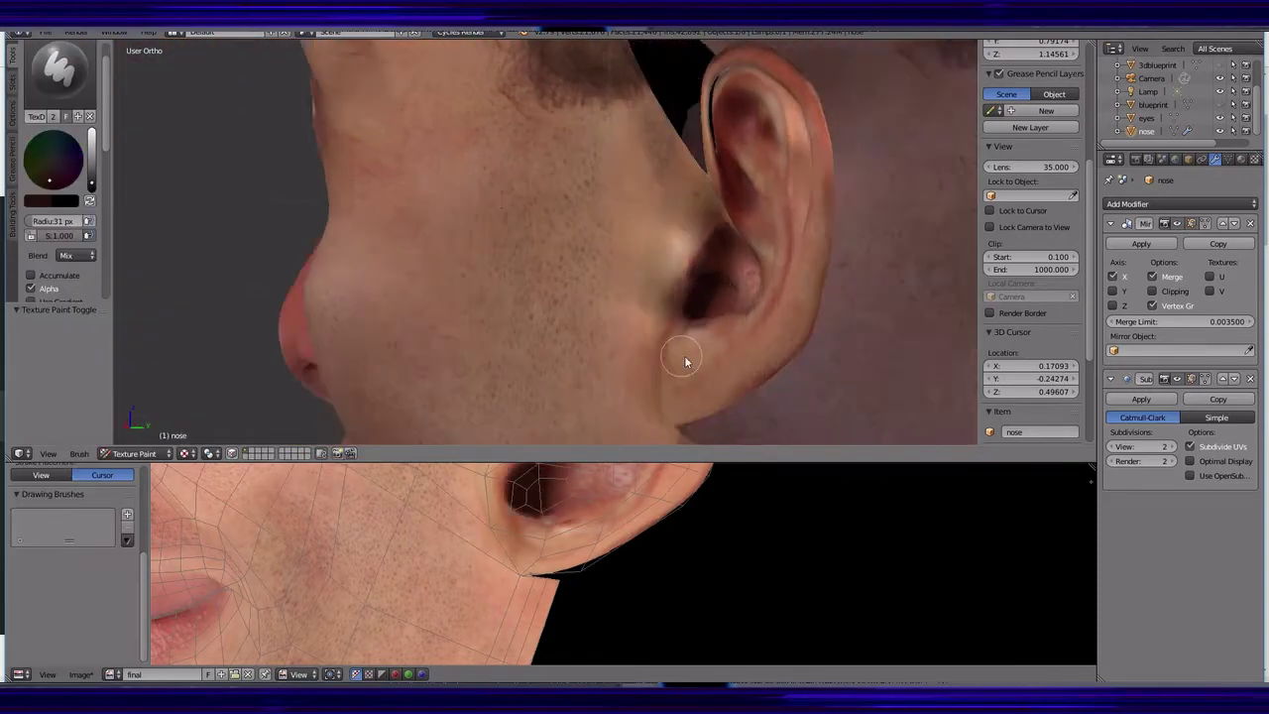
{"action": "middle_click_drag", "start_coordinate": [685, 360], "coordinate": [629, 334]}
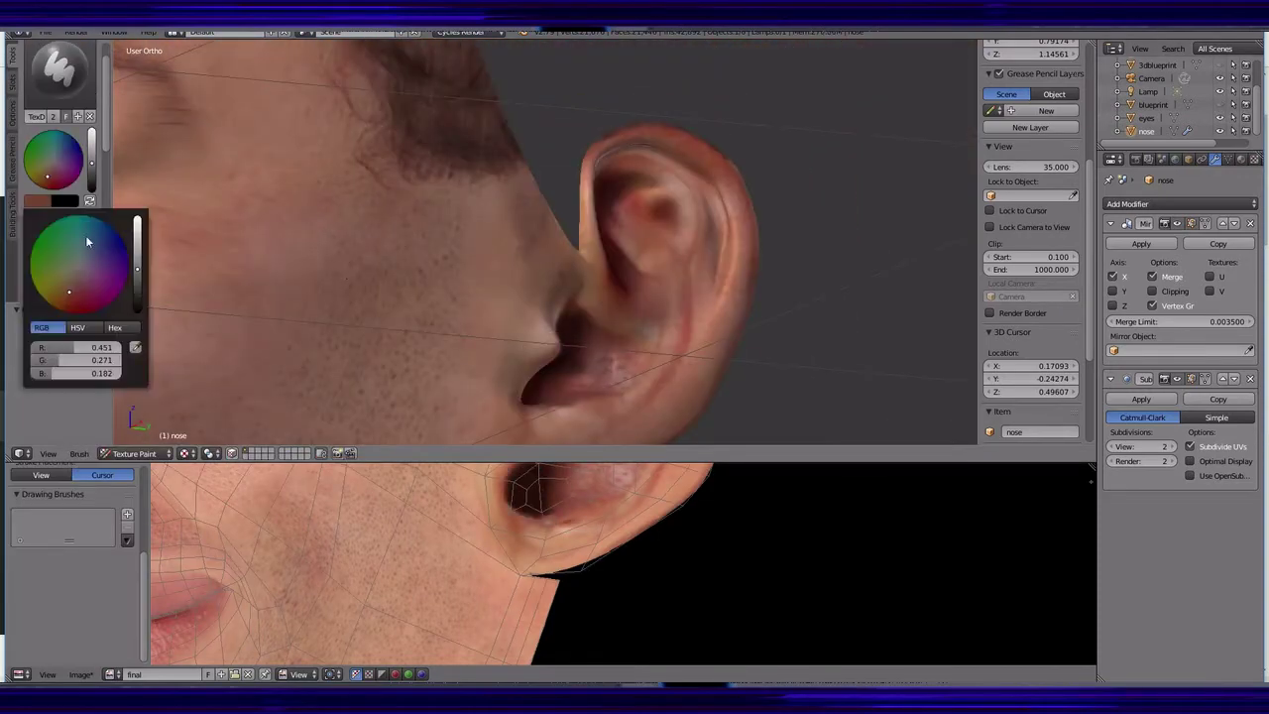
{"action": "scroll", "coordinate": [602, 326], "scroll_direction": "up", "scroll_amount": 8}
- Switch the brush to Clone and set its source on the cheek skin
{"action": "left_click", "coordinate": [52, 144]}
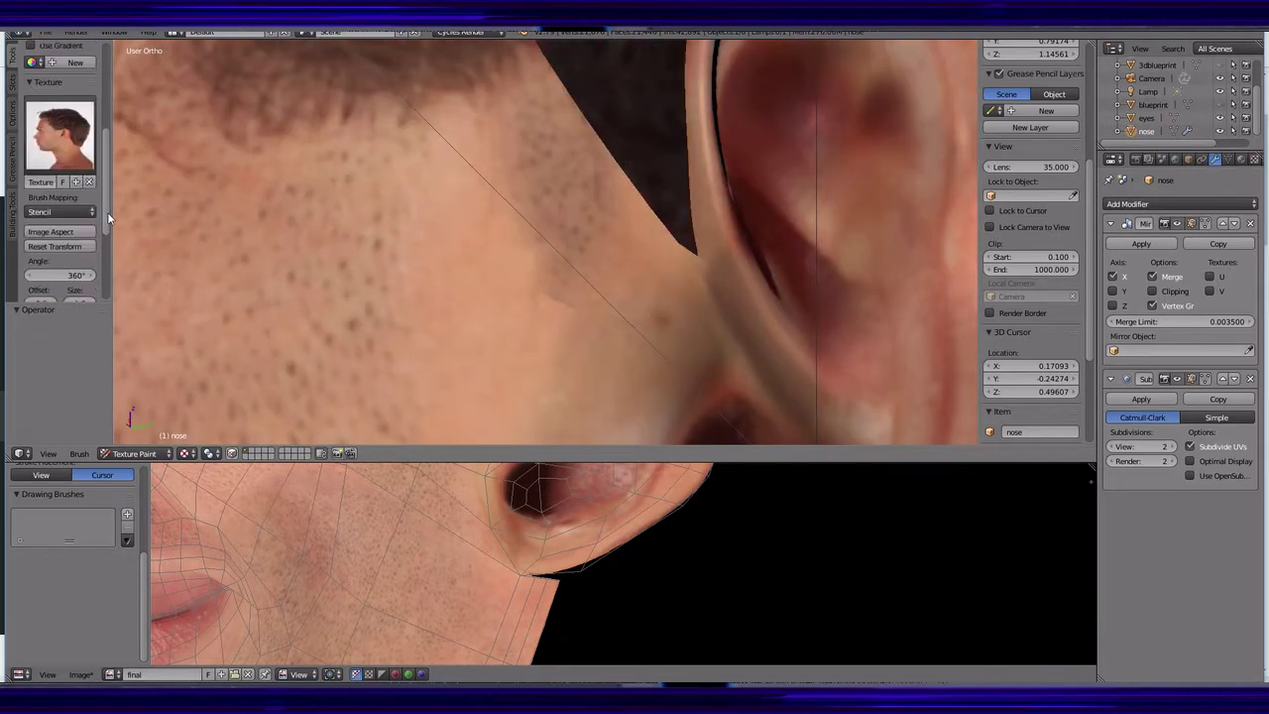
{"action": "scroll", "coordinate": [32, 134], "scroll_direction": "down", "scroll_amount": 3}
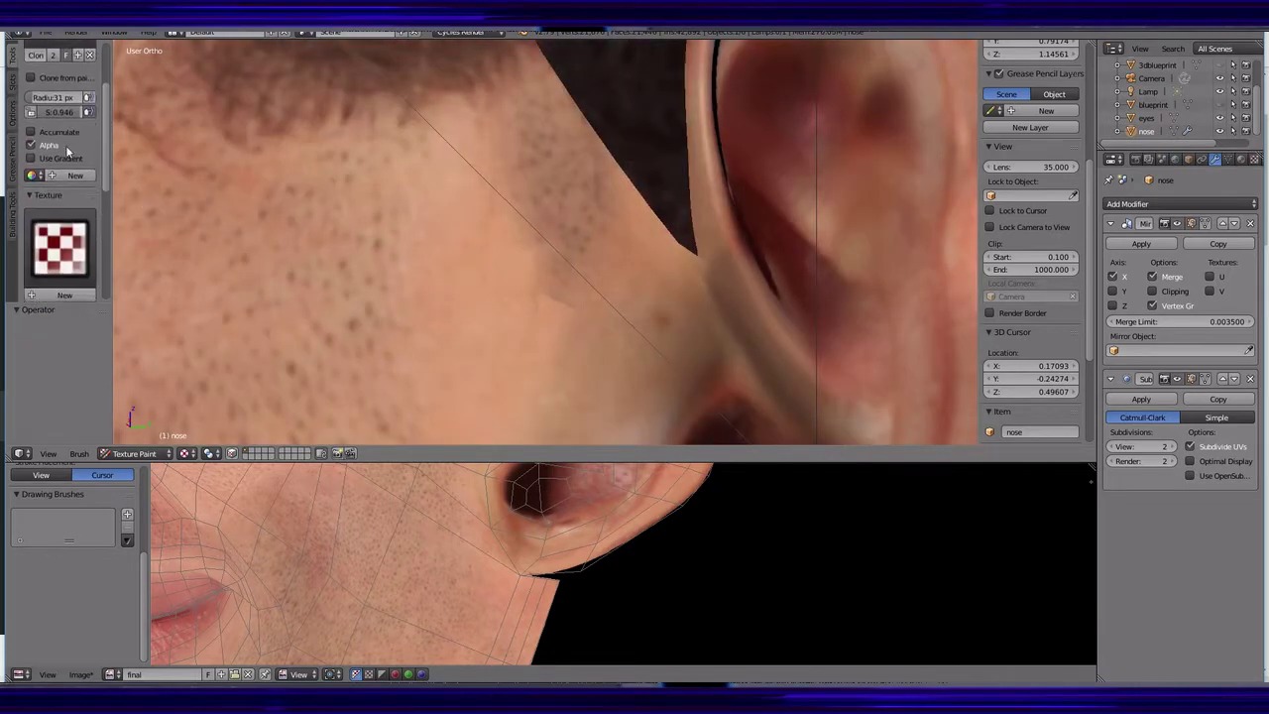
{"action": "scroll", "coordinate": [67, 150], "scroll_direction": "down", "scroll_amount": 5}
{"action": "left_click", "coordinate": [57, 151]}
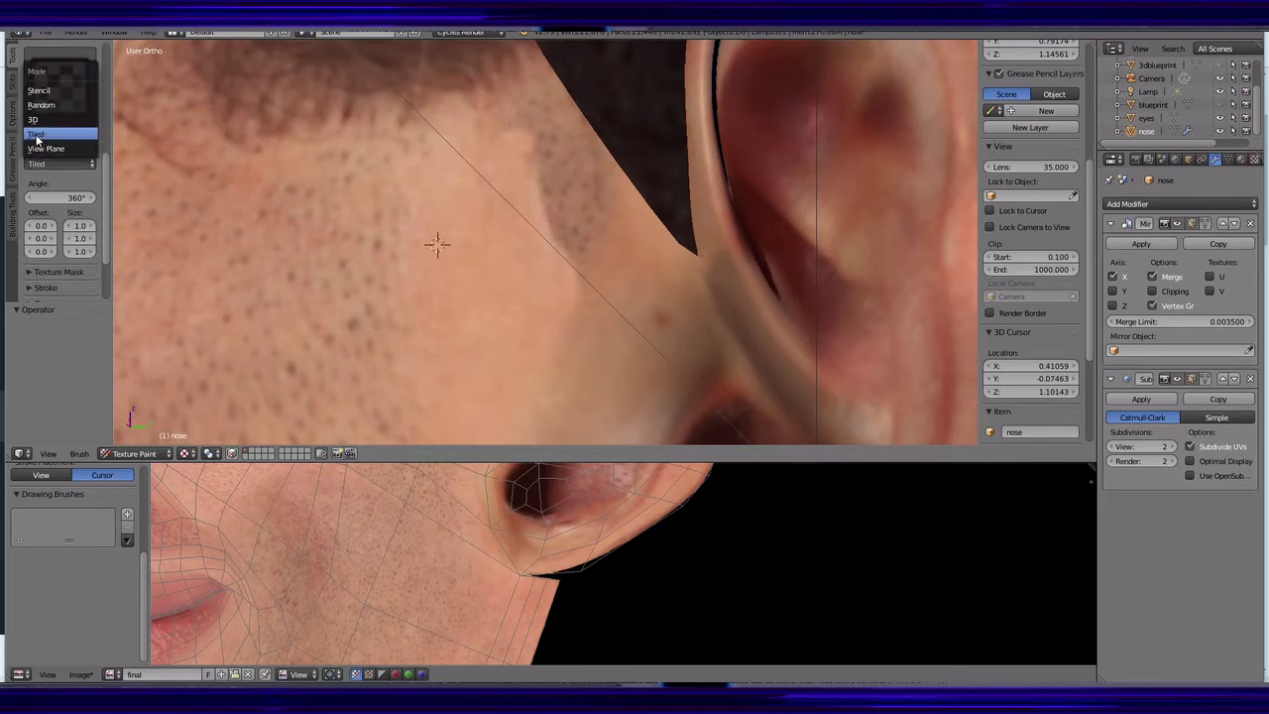
{"action": "scroll", "coordinate": [59, 191], "scroll_direction": "up", "scroll_amount": 2}
{"action": "mouse_move", "coordinate": [396, 218]}
{"action": "middle_mouse_down"}
{"action": "mouse_move", "coordinate": [517, 227]}
{"action": "mouse_move", "coordinate": [616, 304]}
{"action": "mouse_move", "coordinate": [663, 375]}
{"action": "middle_mouse_up"}
{"action": "left_click", "coordinate": [650, 382]}
- Reset the clone source on the ear for the inner bowl, then leave painting for mesh editing
{"action": "scroll", "coordinate": [602, 283], "scroll_direction": "up", "scroll_amount": 3}
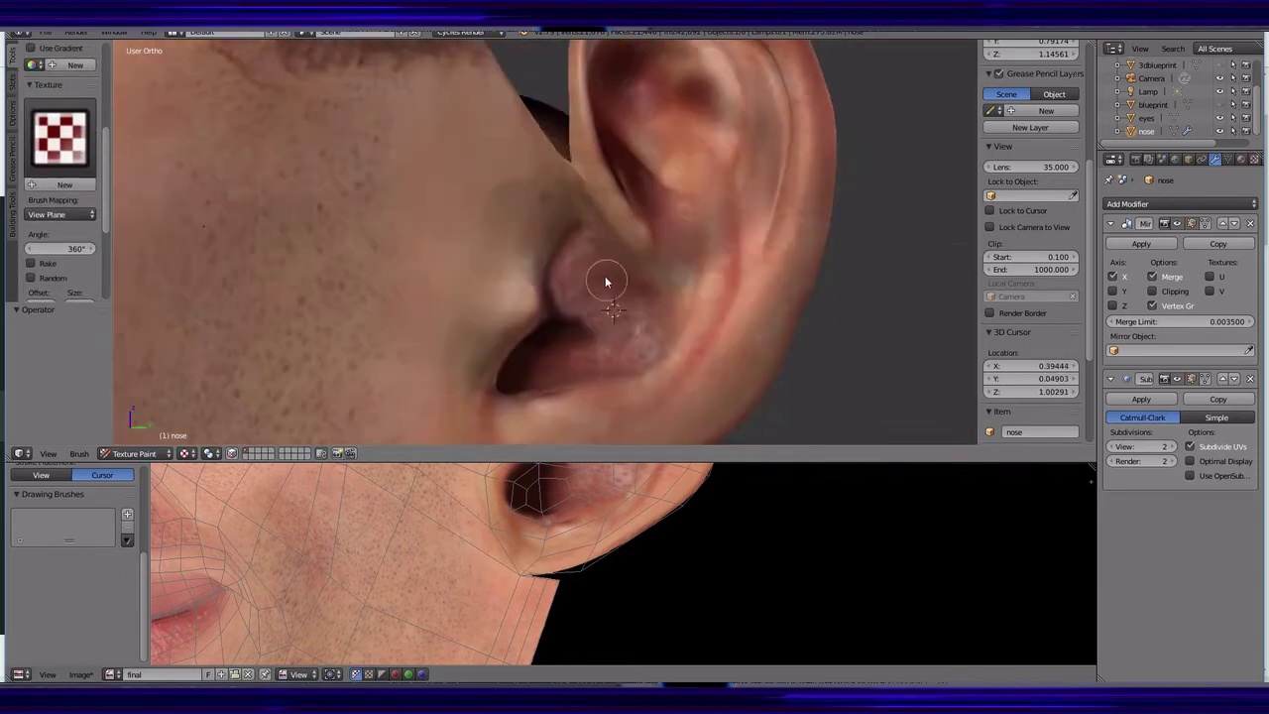
{"action": "mouse_move", "coordinate": [603, 283]}
{"action": "middle_mouse_down"}
{"action": "mouse_move", "coordinate": [589, 283]}
{"action": "mouse_move", "coordinate": [643, 367]}
{"action": "middle_mouse_up"}
{"action": "scroll", "coordinate": [609, 304], "scroll_direction": "up", "scroll_amount": 2}
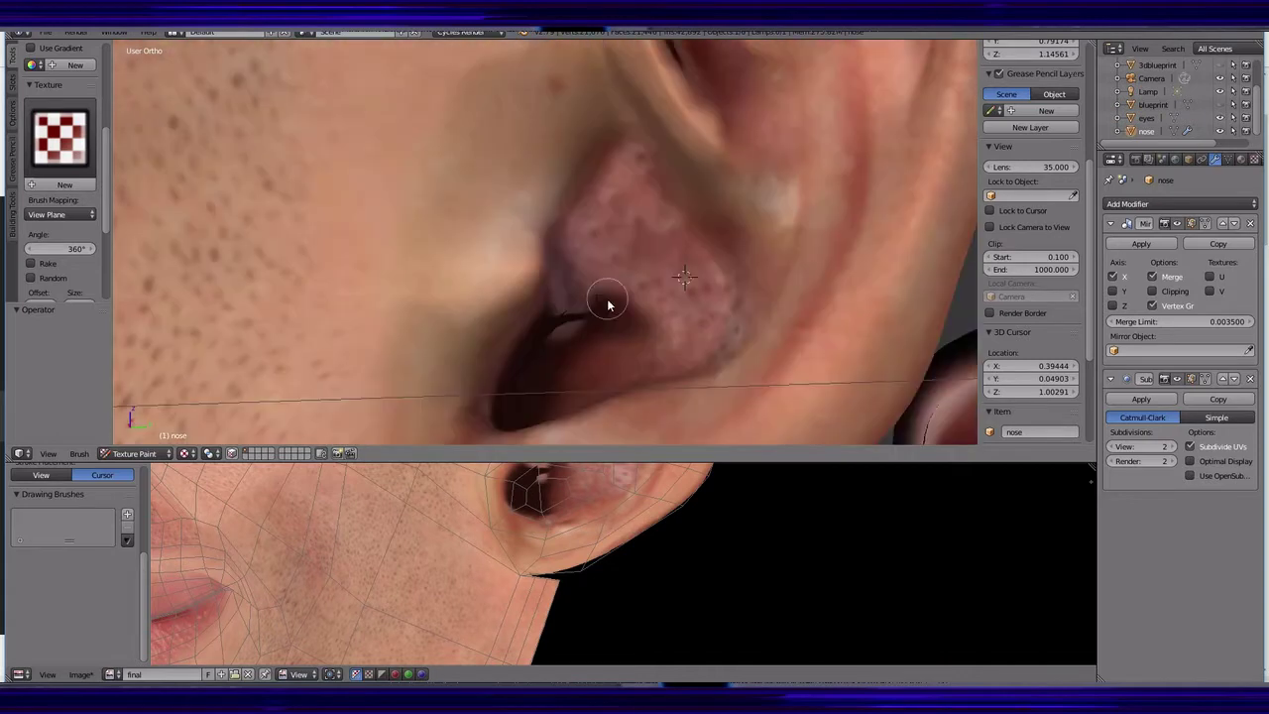
{"action": "left_click", "coordinate": [508, 367]}
{"action": "mouse_move", "coordinate": [507, 366]}
{"action": "middle_mouse_down"}
{"action": "mouse_move", "coordinate": [558, 388]}
{"action": "mouse_move", "coordinate": [598, 430]}
{"action": "mouse_move", "coordinate": [407, 358]}
{"action": "middle_mouse_up"}
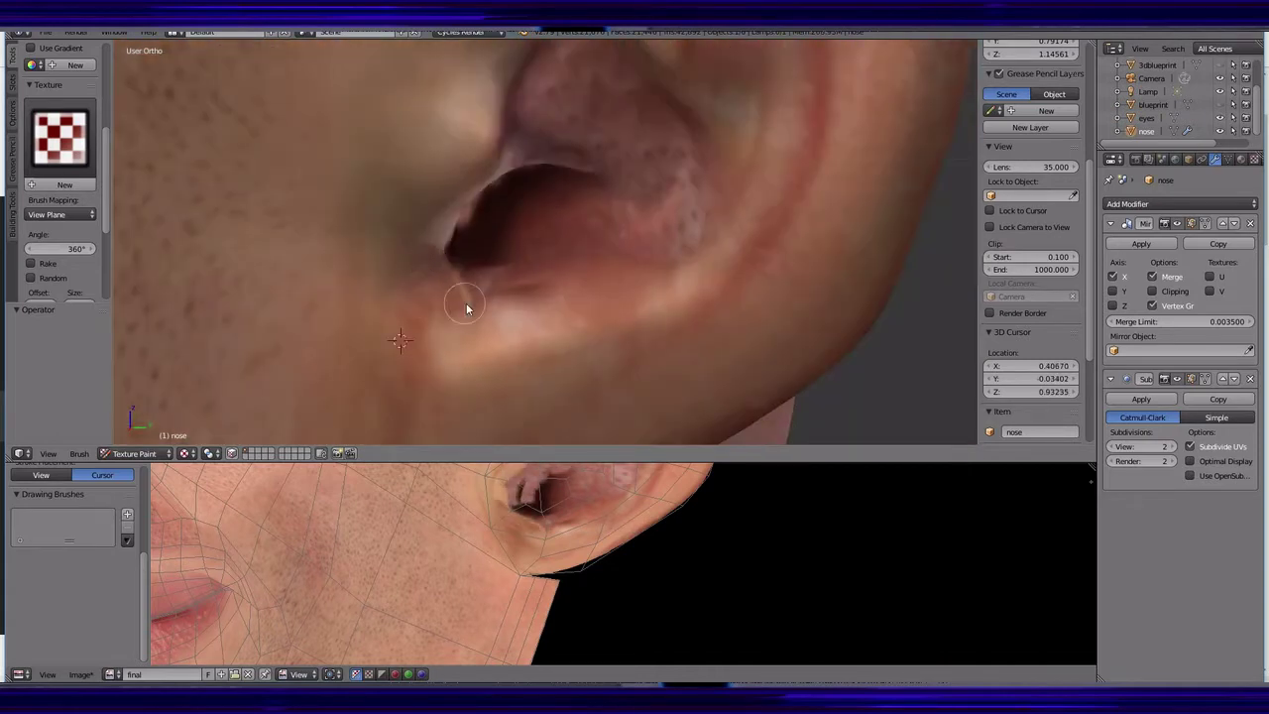
{"action": "mouse_move", "coordinate": [466, 309]}
{"action": "middle_mouse_down"}
{"action": "mouse_move", "coordinate": [439, 283]}
{"action": "mouse_move", "coordinate": [539, 297]}
{"action": "mouse_move", "coordinate": [597, 250]}
{"action": "middle_mouse_up"}
{"action": "left_click", "coordinate": [597, 250], "text": "ctrl"}
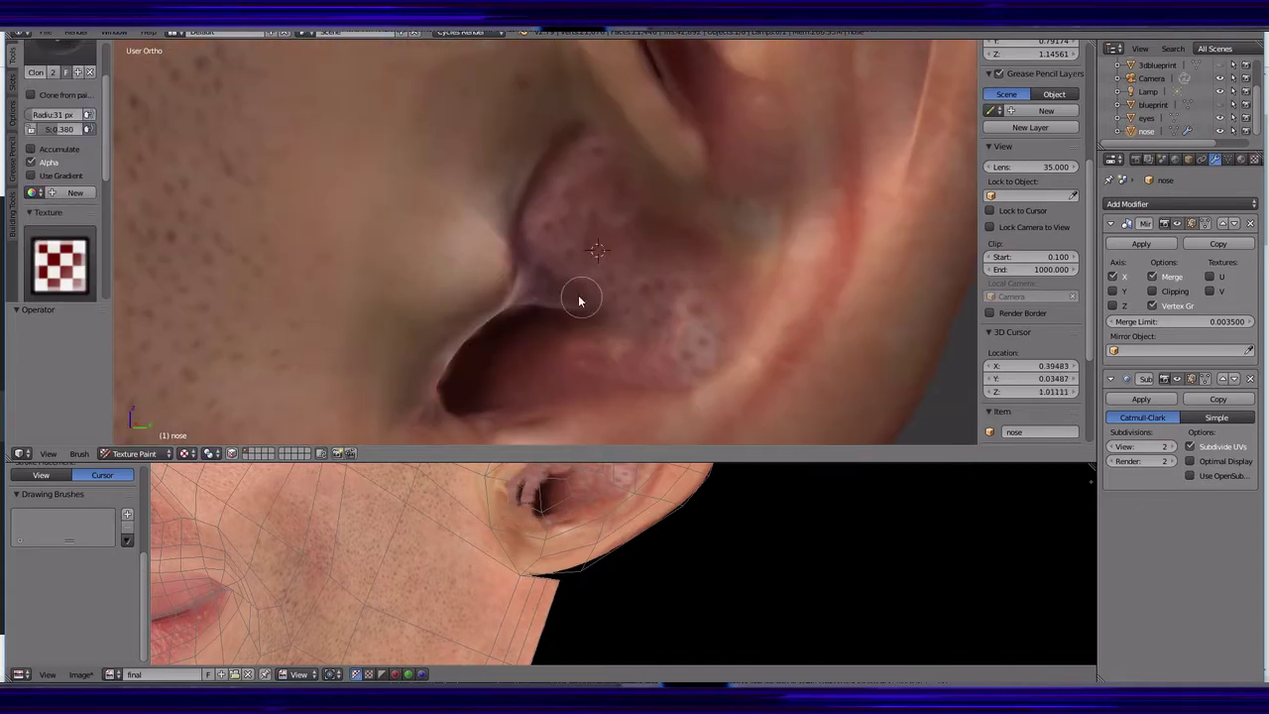
{"action": "scroll", "coordinate": [580, 302], "scroll_direction": "down", "scroll_amount": 3}
{"action": "scroll", "coordinate": [645, 334], "scroll_direction": "down", "scroll_amount": 2}
{"action": "mouse_move", "coordinate": [646, 334]}
{"action": "middle_mouse_down"}
{"action": "mouse_move", "coordinate": [467, 360]}
{"action": "mouse_move", "coordinate": [520, 320]}
{"action": "mouse_move", "coordinate": [350, 349]}
{"action": "mouse_move", "coordinate": [511, 382]}
{"action": "middle_mouse_up"}
{"action": "key", "text": "Tab"}
{"action": "key", "text": "shift+z"}
- Show the head textured with mesh edges, then select and move the cheek edge path
{"action": "key", "text": "Tab"}
{"action": "left_click", "coordinate": [234, 453]}
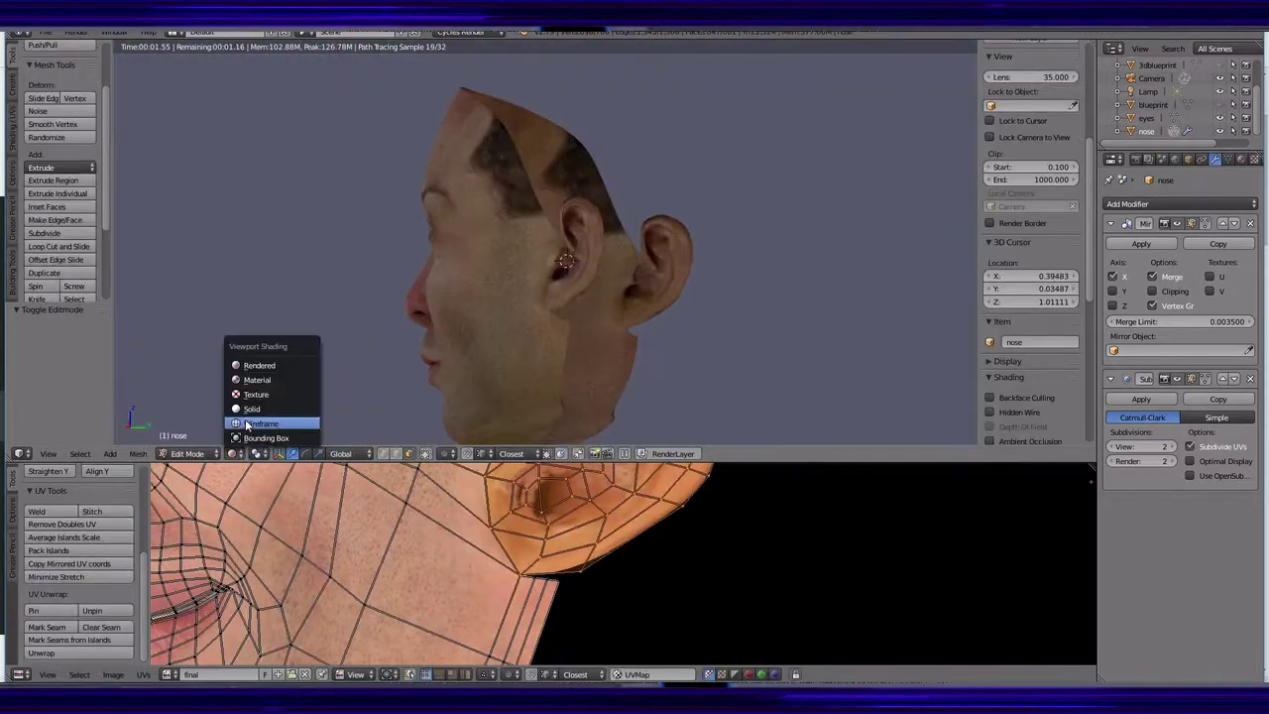
{"action": "left_click", "coordinate": [256, 394]}
{"action": "scroll", "coordinate": [447, 248], "scroll_direction": "up", "scroll_amount": 4}
{"action": "right_click", "coordinate": [466, 337]}
{"action": "right_click", "coordinate": [282, 248], "text": "ctrl"}
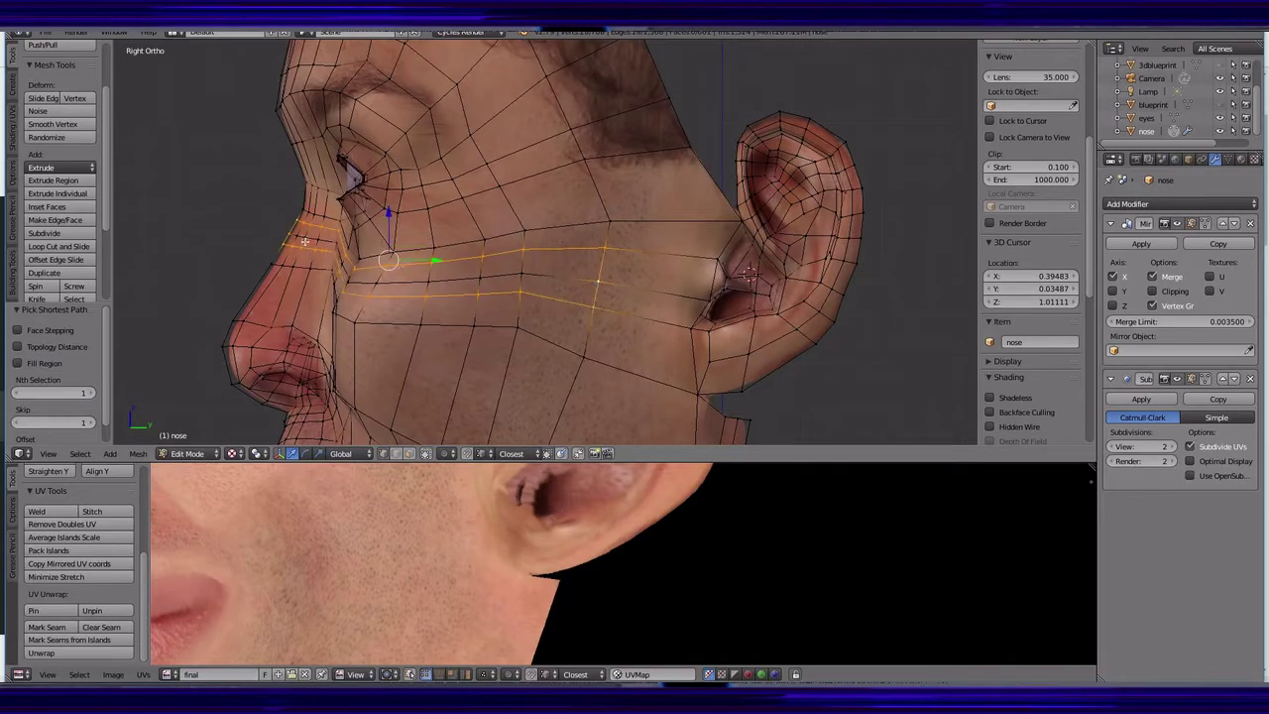
{"action": "scroll", "coordinate": [466, 316], "scroll_direction": "up", "scroll_amount": 2}
{"action": "mouse_move", "coordinate": [459, 340]}
{"action": "middle_mouse_down"}
{"action": "mouse_move", "coordinate": [362, 321]}
{"action": "mouse_move", "coordinate": [447, 266]}
{"action": "middle_mouse_up"}
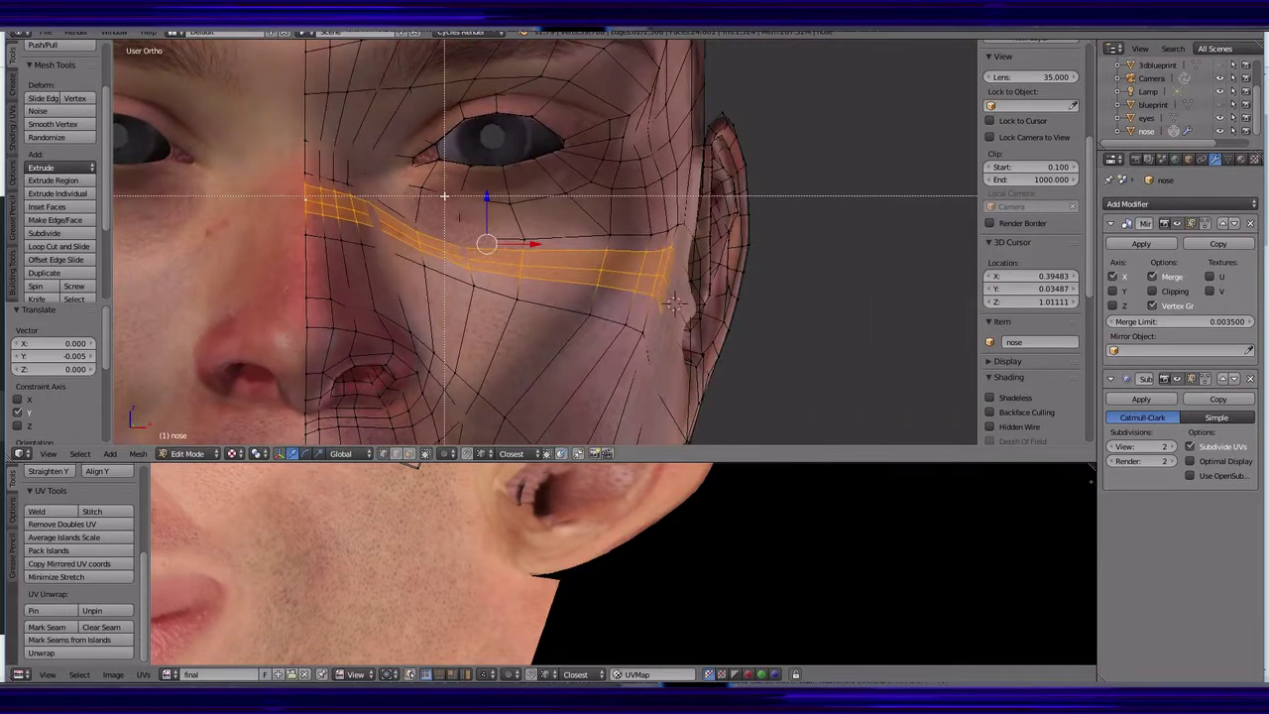
{"action": "left_click", "coordinate": [687, 327]}
- Vertex-slide the cheek vertices along their edges into place
{"action": "mouse_move", "coordinate": [687, 327]}
{"action": "middle_mouse_down"}
{"action": "mouse_move", "coordinate": [644, 332]}
{"action": "mouse_move", "coordinate": [769, 264]}
{"action": "mouse_move", "coordinate": [427, 291]}
{"action": "mouse_move", "coordinate": [762, 285]}
{"action": "middle_mouse_up"}
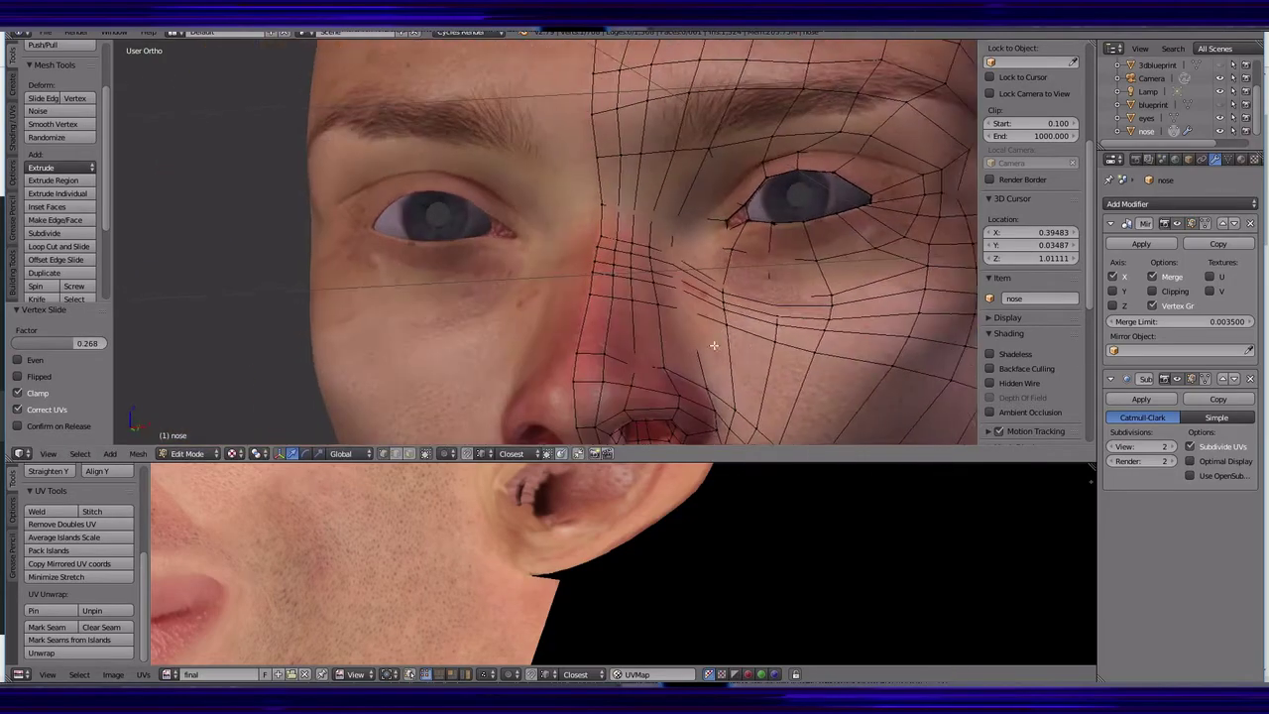
{"action": "middle_click_drag", "start_coordinate": [761, 284], "coordinate": [655, 287]}
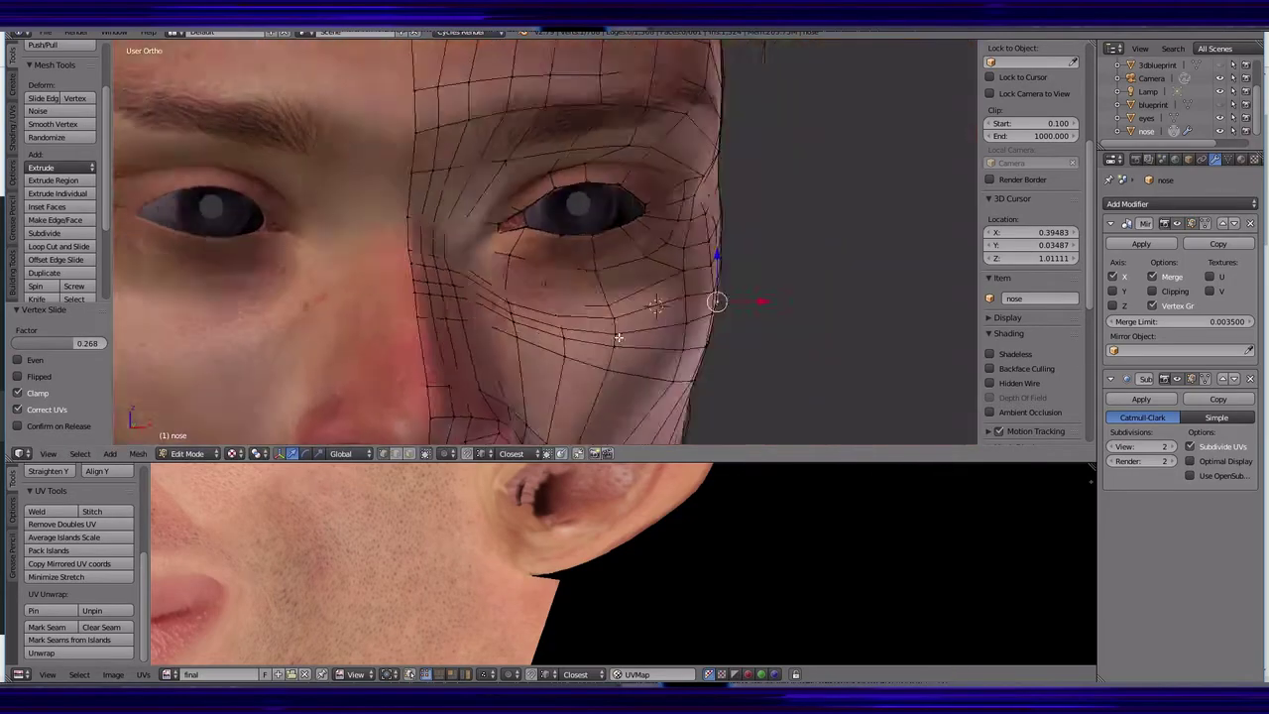
{"action": "left_click", "coordinate": [834, 388]}
{"action": "mouse_move", "coordinate": [835, 388]}
{"action": "middle_mouse_down"}
{"action": "mouse_move", "coordinate": [674, 318]}
{"action": "mouse_move", "coordinate": [646, 284]}
{"action": "mouse_move", "coordinate": [713, 323]}
{"action": "mouse_move", "coordinate": [470, 455]}
{"action": "middle_mouse_up"}
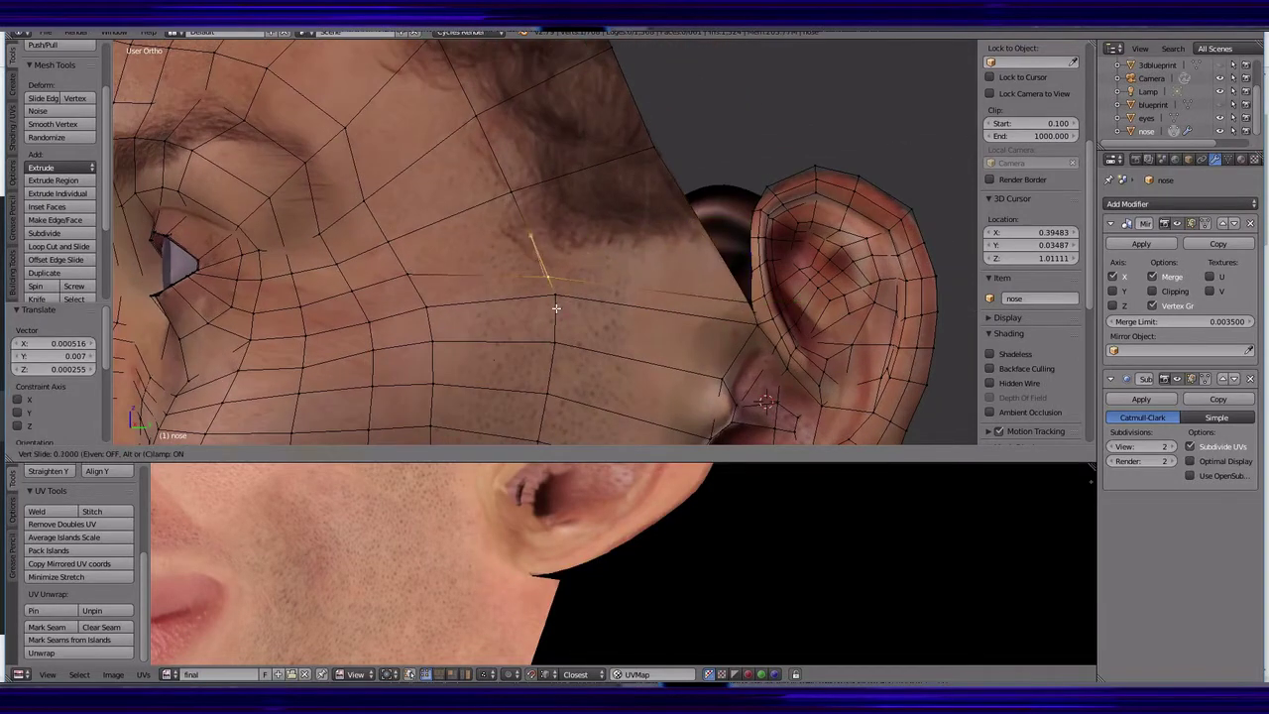
{"action": "left_click", "coordinate": [368, 300]}
{"action": "mouse_move", "coordinate": [368, 300]}
{"action": "middle_mouse_down"}
{"action": "mouse_move", "coordinate": [575, 292]}
{"action": "mouse_move", "coordinate": [799, 147]}
{"action": "middle_mouse_up"}
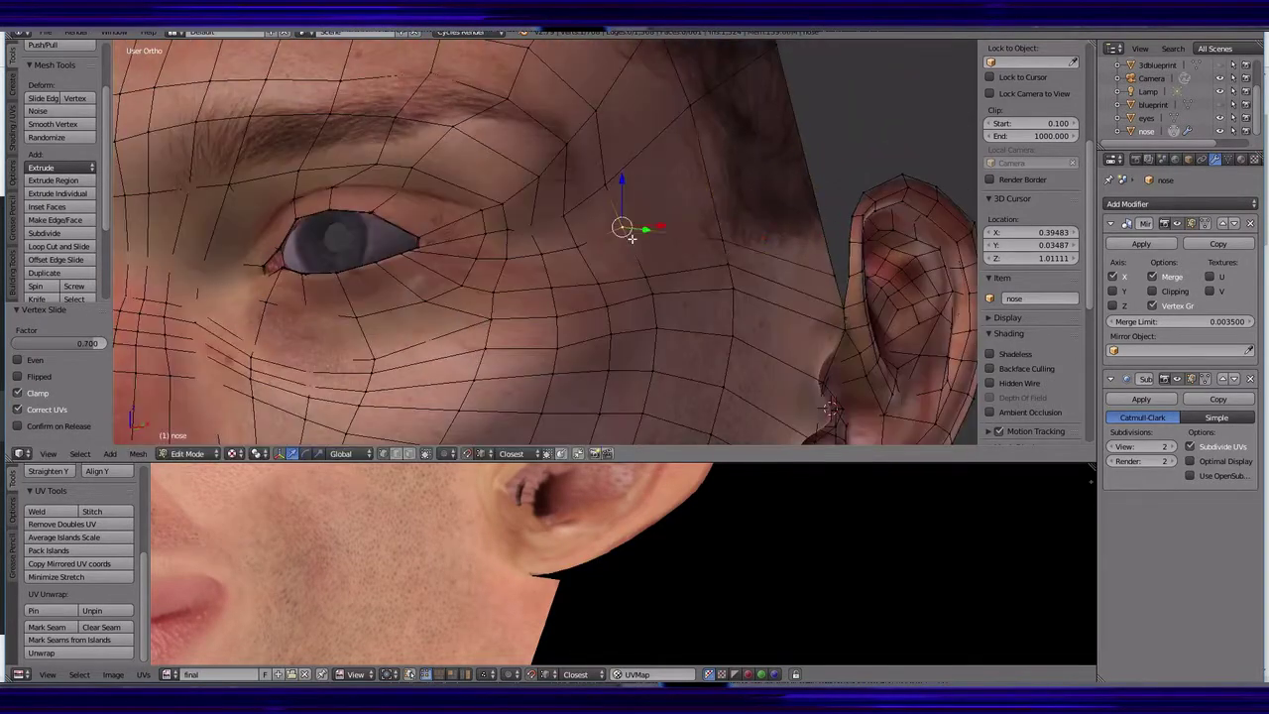
{"action": "key", "text": "shift+v"}
{"action": "mouse_move", "coordinate": [632, 238]}
{"action": "middle_mouse_down"}
{"action": "mouse_move", "coordinate": [719, 265]}
{"action": "mouse_move", "coordinate": [753, 298]}
{"action": "mouse_move", "coordinate": [655, 198]}
{"action": "middle_mouse_up"}
{"action": "left_click", "coordinate": [704, 281]}
- Select the whole mesh and remove duplicate vertices
{"action": "key", "text": "a"}
{"action": "key", "text": "w"}
{"action": "left_click", "coordinate": [801, 278]}
{"action": "scroll", "coordinate": [801, 279], "scroll_direction": "down", "scroll_amount": 5}
{"action": "scroll", "coordinate": [644, 177], "scroll_direction": "up", "scroll_amount": 2}
- Fill a face between the hairline vertices beside the ear
{"action": "right_click", "coordinate": [644, 177]}
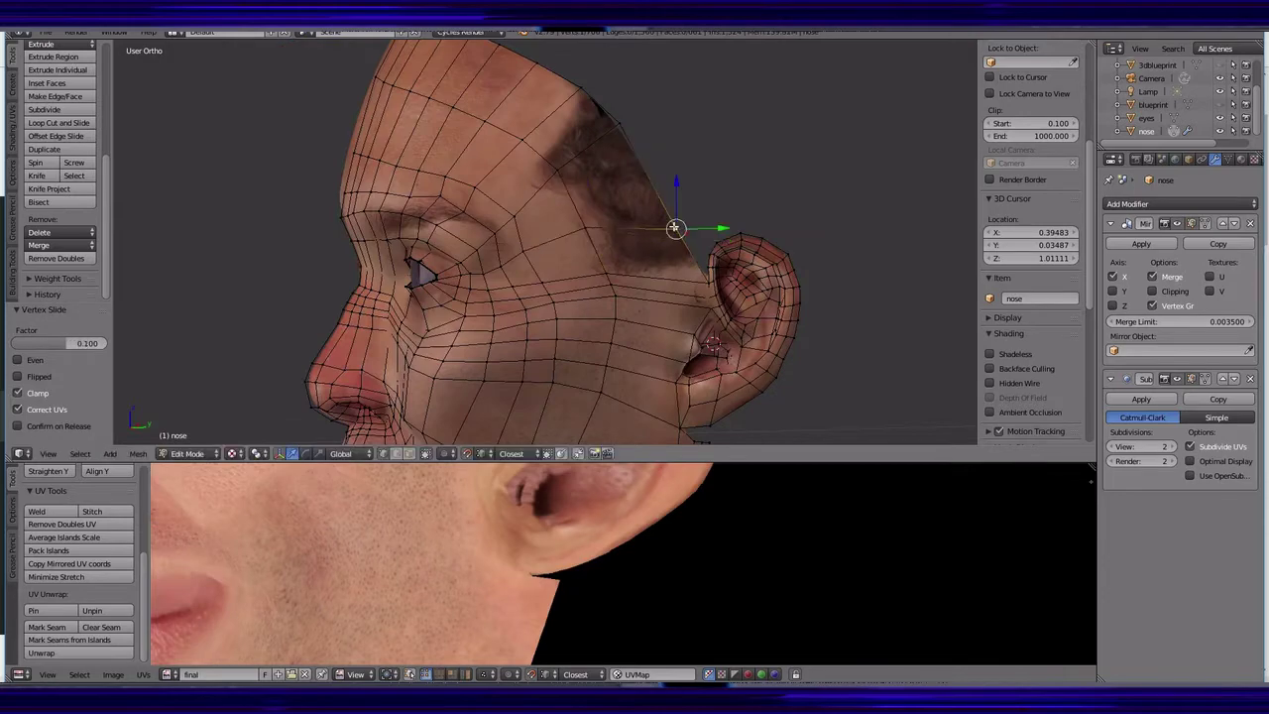
{"action": "middle_click_drag", "start_coordinate": [713, 343], "coordinate": [745, 283]}
{"action": "scroll", "coordinate": [589, 280], "scroll_direction": "up", "scroll_amount": 3}
{"action": "mouse_move", "coordinate": [589, 281]}
{"action": "middle_mouse_down"}
{"action": "mouse_move", "coordinate": [648, 198]}
{"action": "mouse_move", "coordinate": [686, 332]}
{"action": "mouse_move", "coordinate": [730, 263]}
{"action": "mouse_move", "coordinate": [662, 234]}
{"action": "middle_mouse_up"}
{"action": "scroll", "coordinate": [688, 247], "scroll_direction": "up", "scroll_amount": 2}
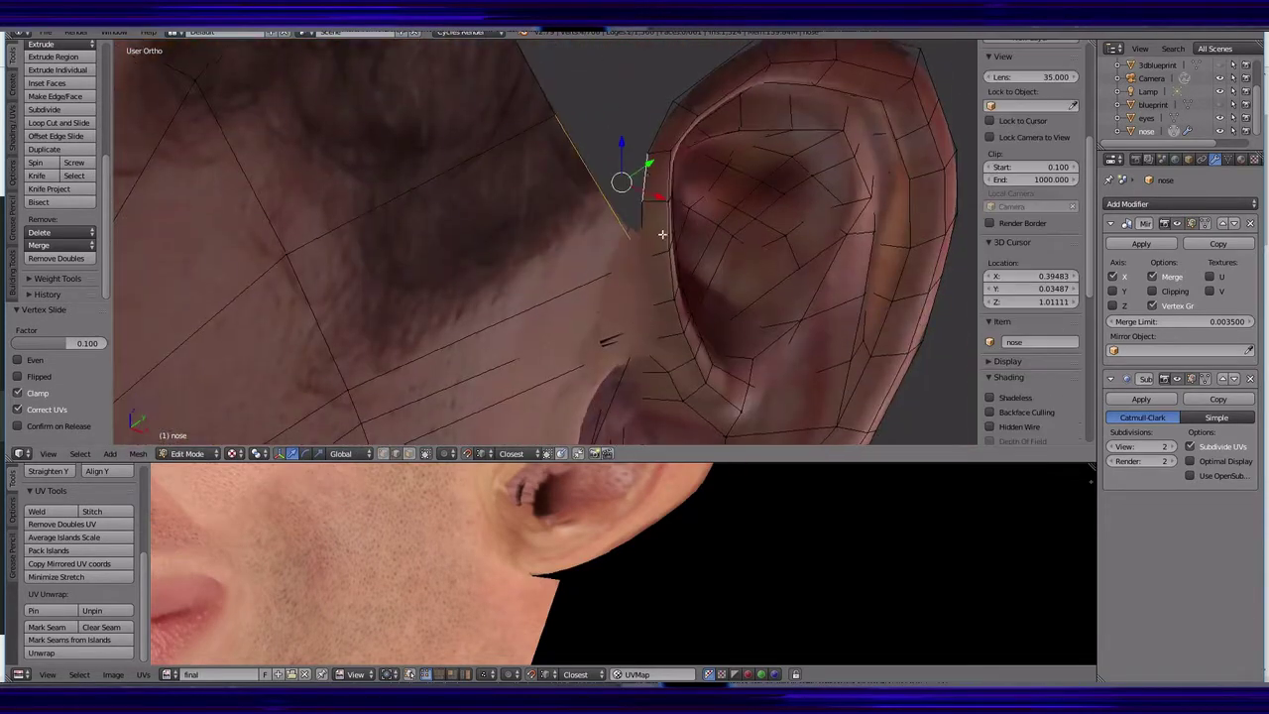
{"action": "left_click", "coordinate": [54, 96]}
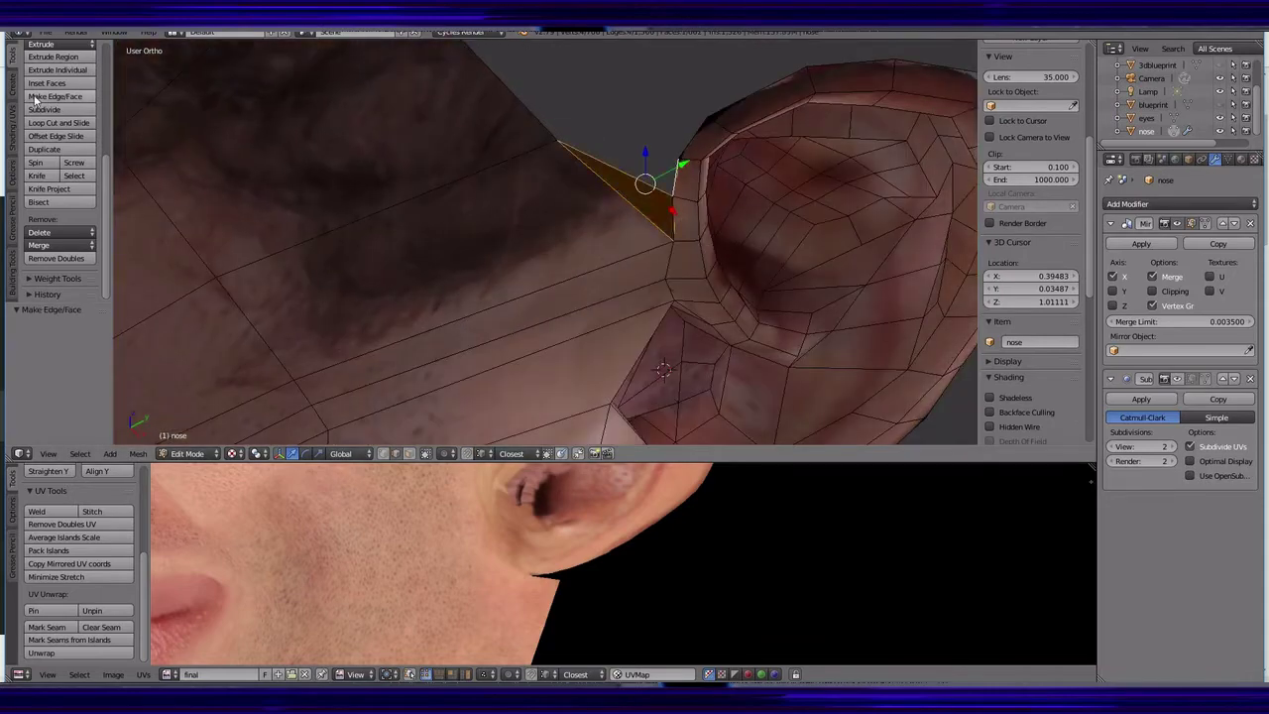
- Delete the stray vertex by the ear
{"action": "mouse_move", "coordinate": [129, 114]}
{"action": "middle_mouse_down"}
{"action": "mouse_move", "coordinate": [598, 301]}
{"action": "mouse_move", "coordinate": [528, 200]}
{"action": "mouse_move", "coordinate": [581, 221]}
{"action": "mouse_move", "coordinate": [686, 215]}
{"action": "middle_mouse_up"}
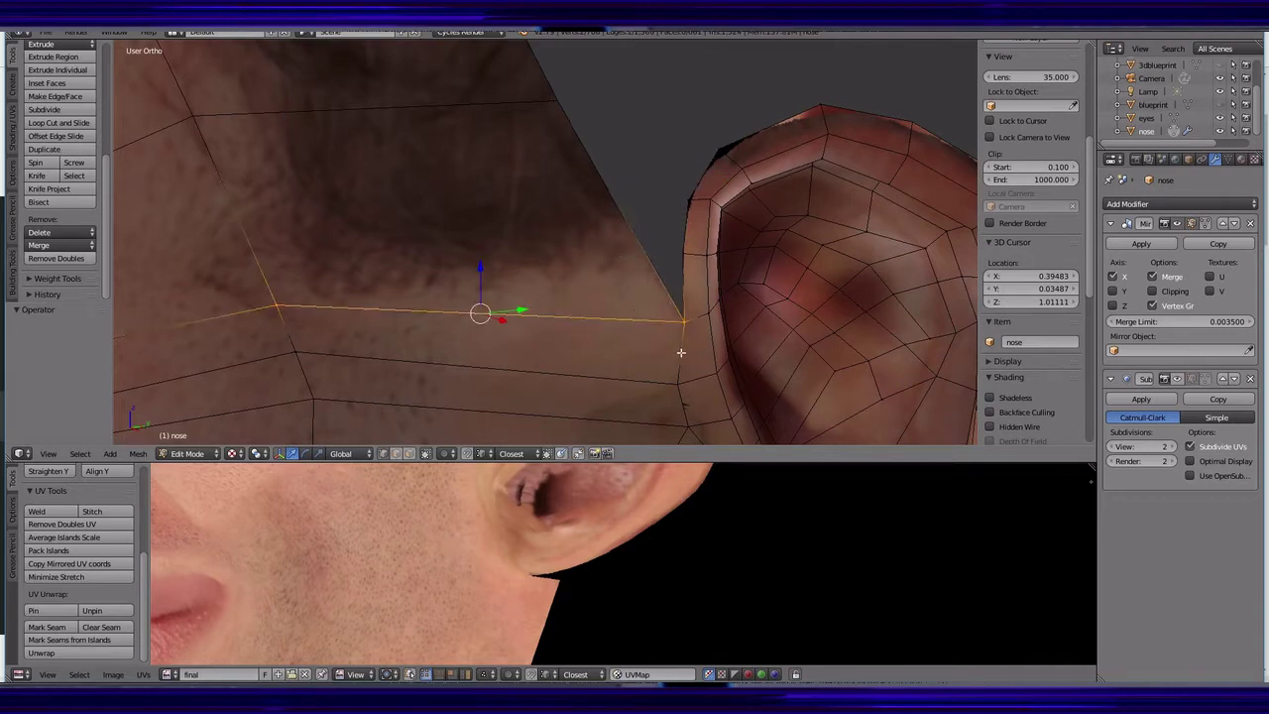
{"action": "right_click", "coordinate": [684, 321]}
{"action": "right_click", "coordinate": [671, 321]}
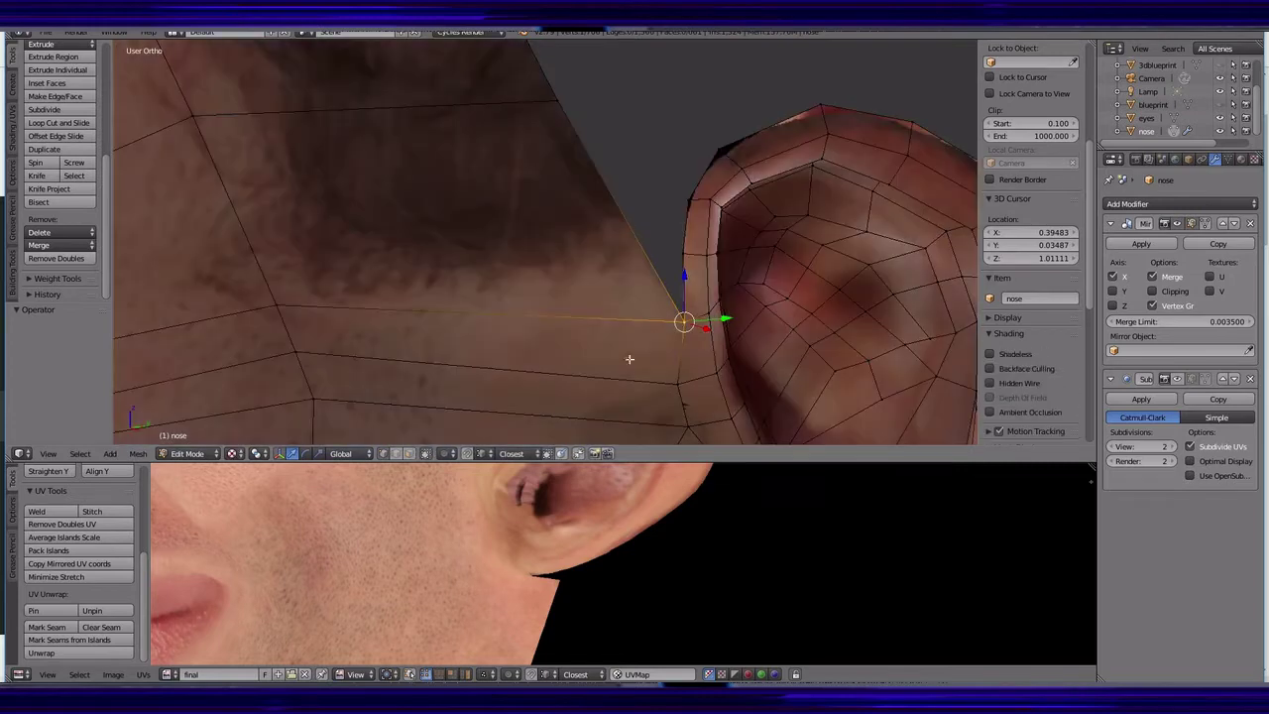
{"action": "key", "text": "x"}
{"action": "left_click", "coordinate": [637, 305]}
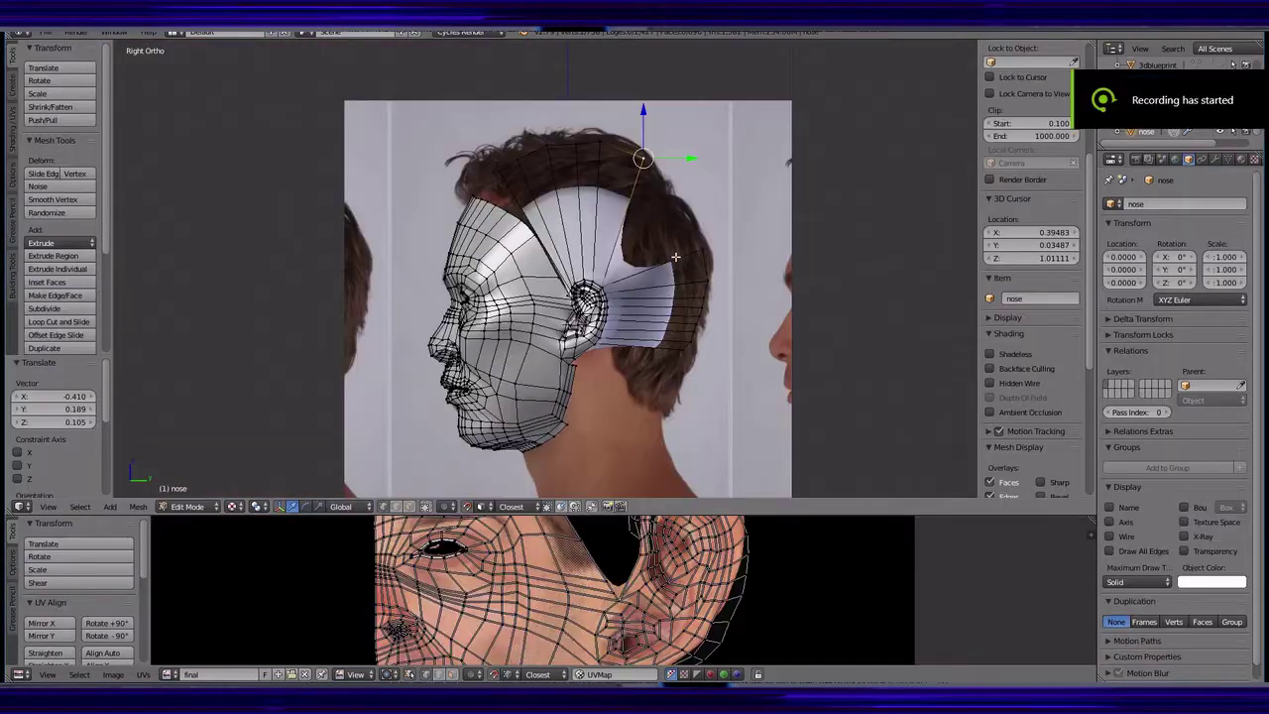
- Pull a hair cap vertex upward to begin closing the skull gap
{"action": "scroll", "coordinate": [651, 136], "scroll_direction": "up", "scroll_amount": 3}
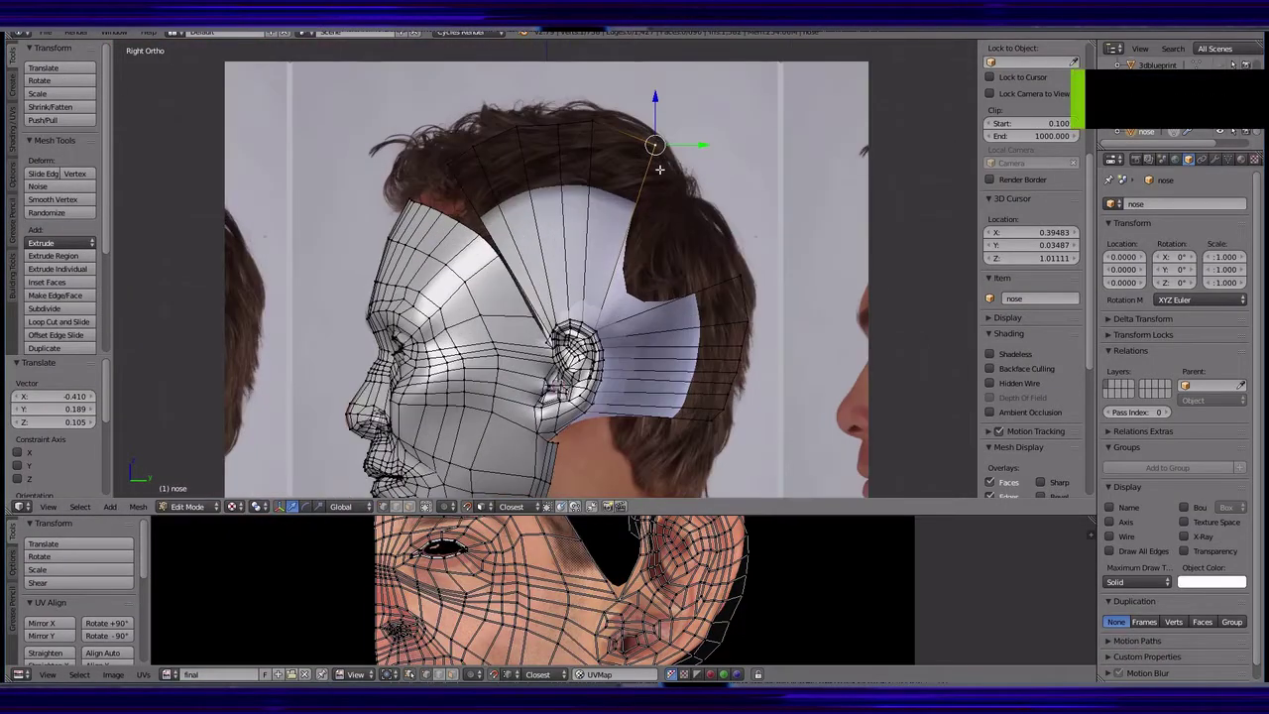
{"action": "key", "text": "g"}
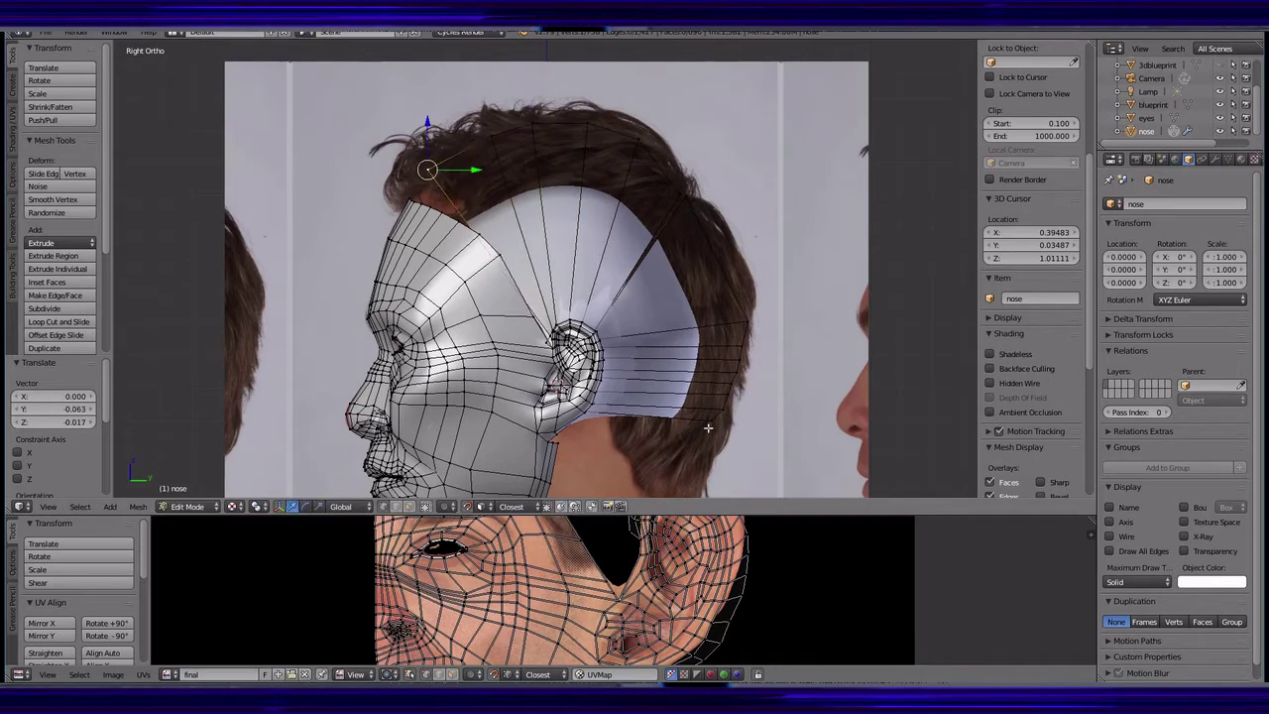
{"action": "middle_click_drag", "start_coordinate": [708, 427], "coordinate": [654, 291], "text": "shift"}
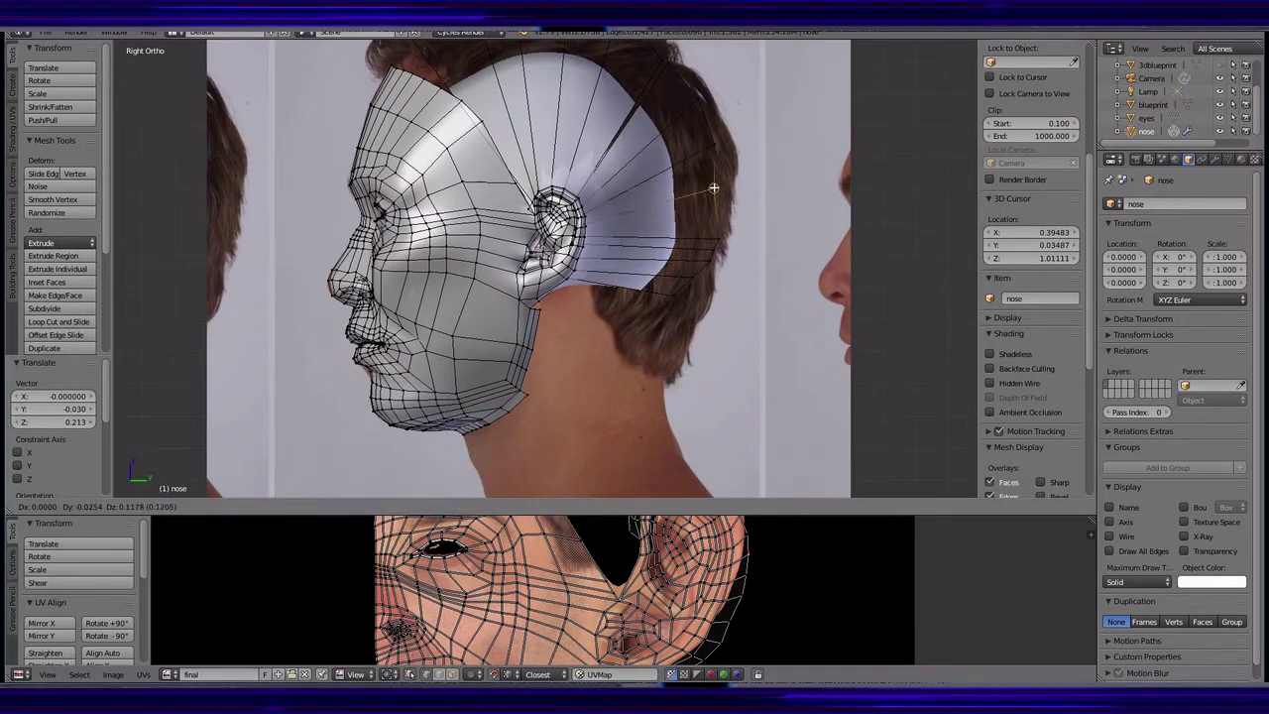
{"action": "left_click", "coordinate": [715, 236]}
{"action": "middle_click_drag", "start_coordinate": [665, 80], "coordinate": [700, 184], "text": "shift"}
{"action": "right_click", "coordinate": [701, 169]}
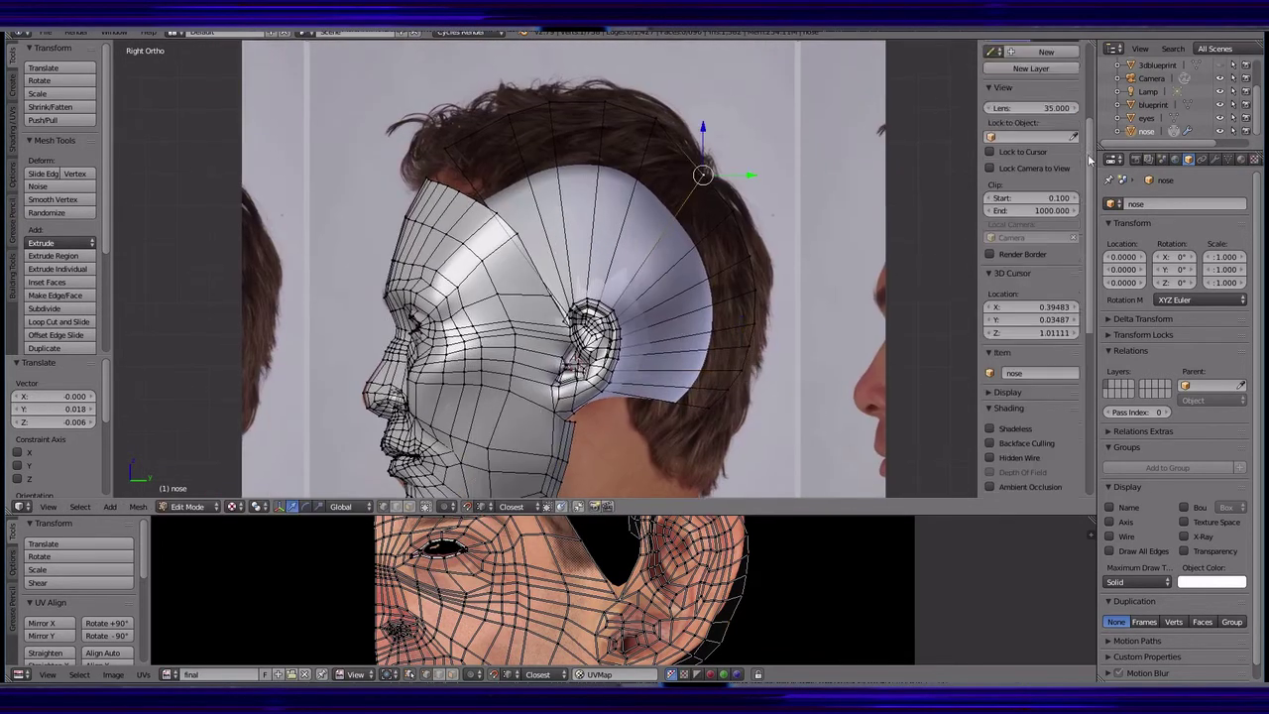
{"action": "key", "text": "a"}
{"action": "key", "text": "ctrl+z"}
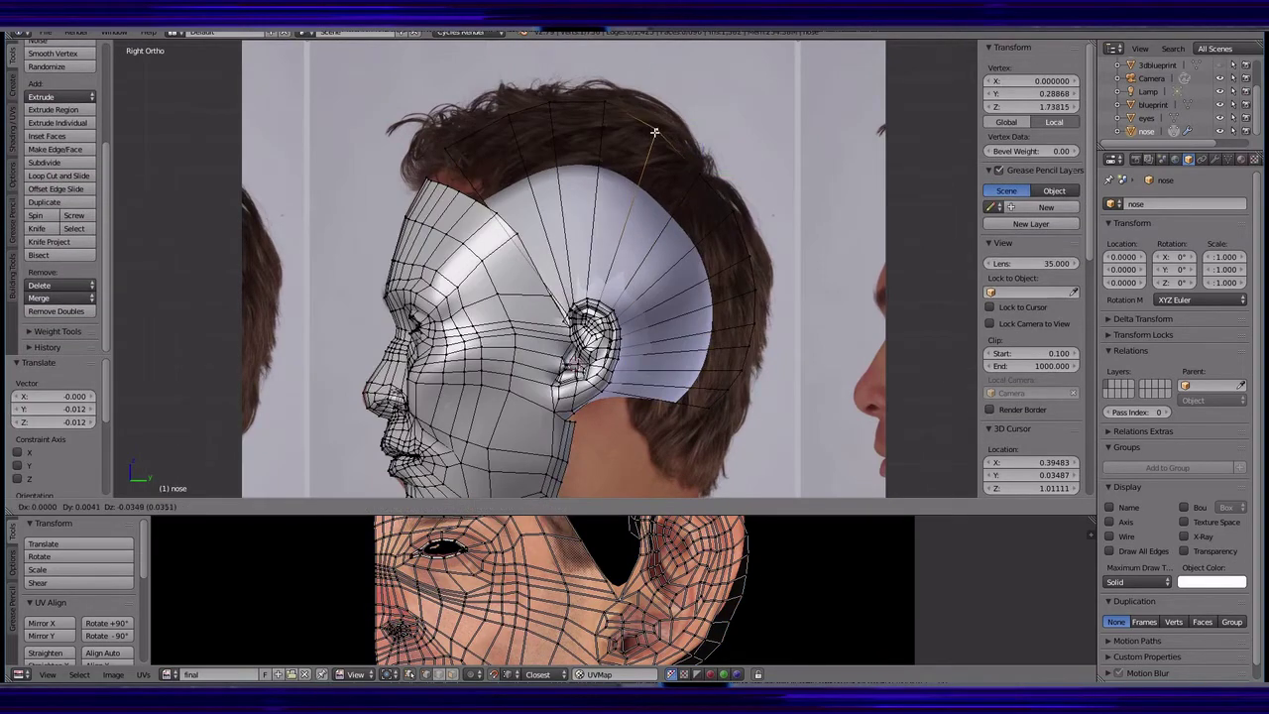
- Shift a hair cap edge loop 0.189 along the X axis
{"action": "right_click", "coordinate": [609, 279], "text": "alt"}
{"action": "mouse_move", "coordinate": [609, 279]}
{"action": "middle_mouse_down"}
{"action": "mouse_move", "coordinate": [655, 297]}
{"action": "mouse_move", "coordinate": [653, 355]}
{"action": "mouse_move", "coordinate": [555, 327]}
{"action": "middle_mouse_up"}
{"action": "key", "text": "g"}
{"action": "key", "text": "x"}
{"action": "left_click", "coordinate": [654, 298]}
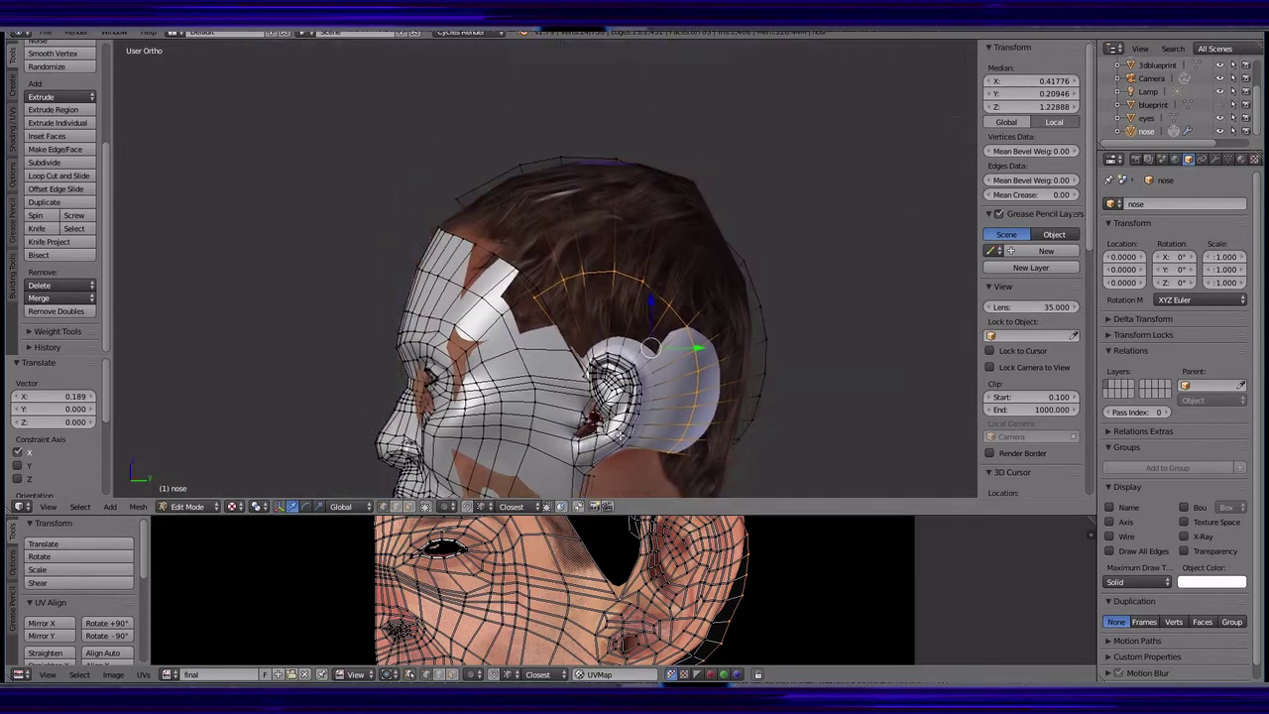
{"action": "scroll", "coordinate": [556, 327], "scroll_direction": "up", "scroll_amount": 3}
- Reposition a hair cap vertex and a vertex behind the ear
{"action": "right_click", "coordinate": [547, 323]}
{"action": "key", "text": "g"}
{"action": "left_click", "coordinate": [719, 297]}
{"action": "middle_click_drag", "start_coordinate": [719, 297], "coordinate": [769, 332]}
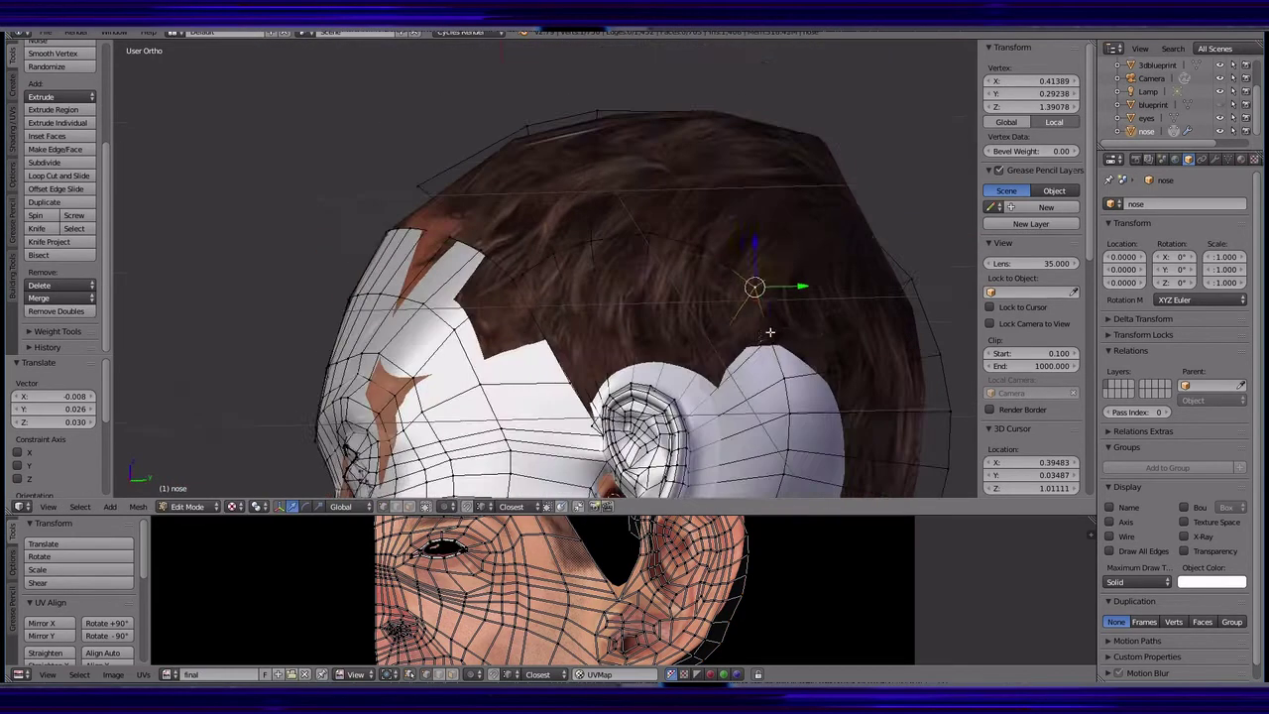
{"action": "middle_click_drag", "start_coordinate": [781, 376], "coordinate": [733, 368]}
{"action": "right_click", "coordinate": [733, 369]}
{"action": "key", "text": "g"}
{"action": "left_click", "coordinate": [734, 368]}
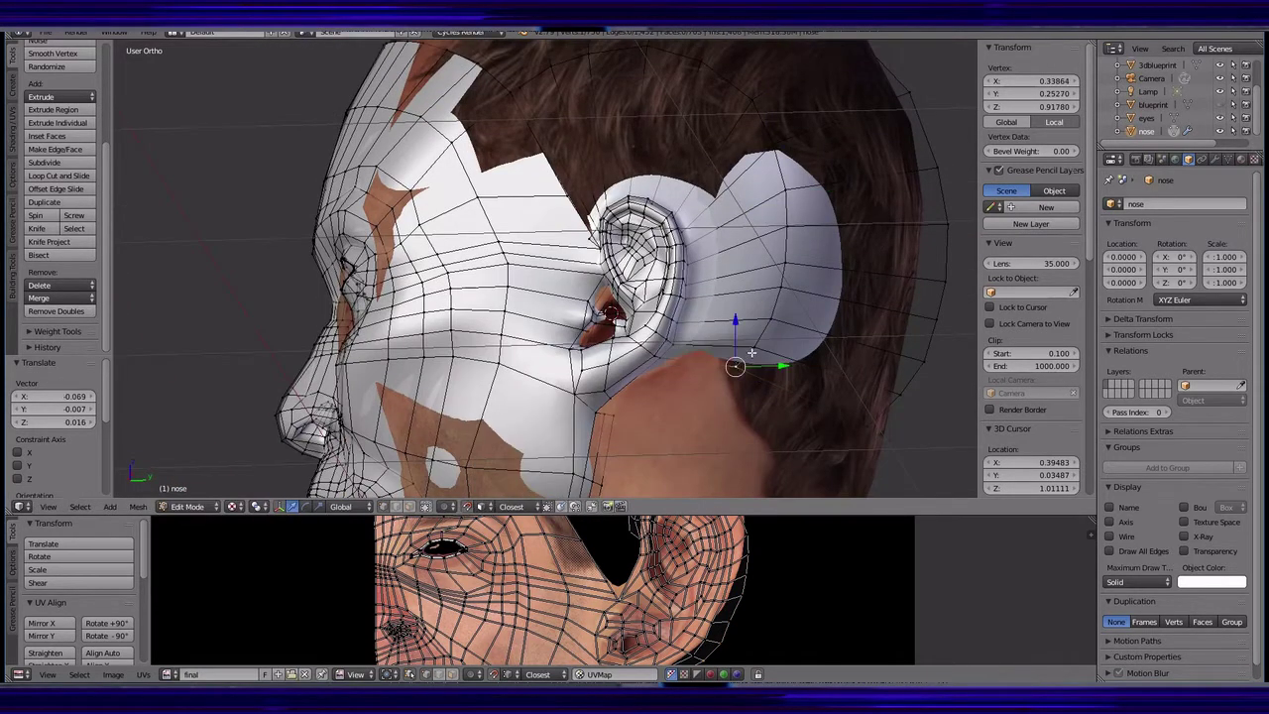
{"action": "key", "text": "g"}
- Adjust a vertex near the hair, the edge loop around the ear, and a behind-ear vertex
{"action": "middle_click_drag", "start_coordinate": [779, 277], "coordinate": [595, 213]}
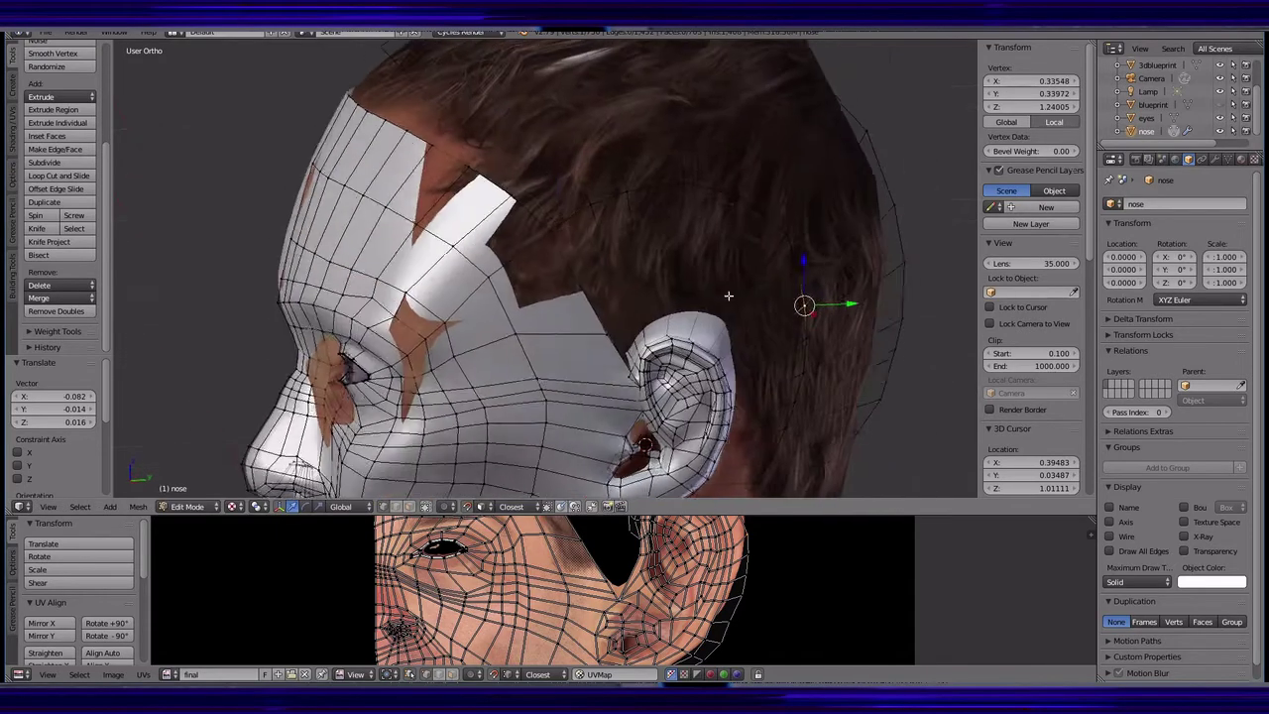
{"action": "right_click", "coordinate": [586, 208]}
{"action": "key", "text": "g"}
{"action": "left_click", "coordinate": [586, 207]}
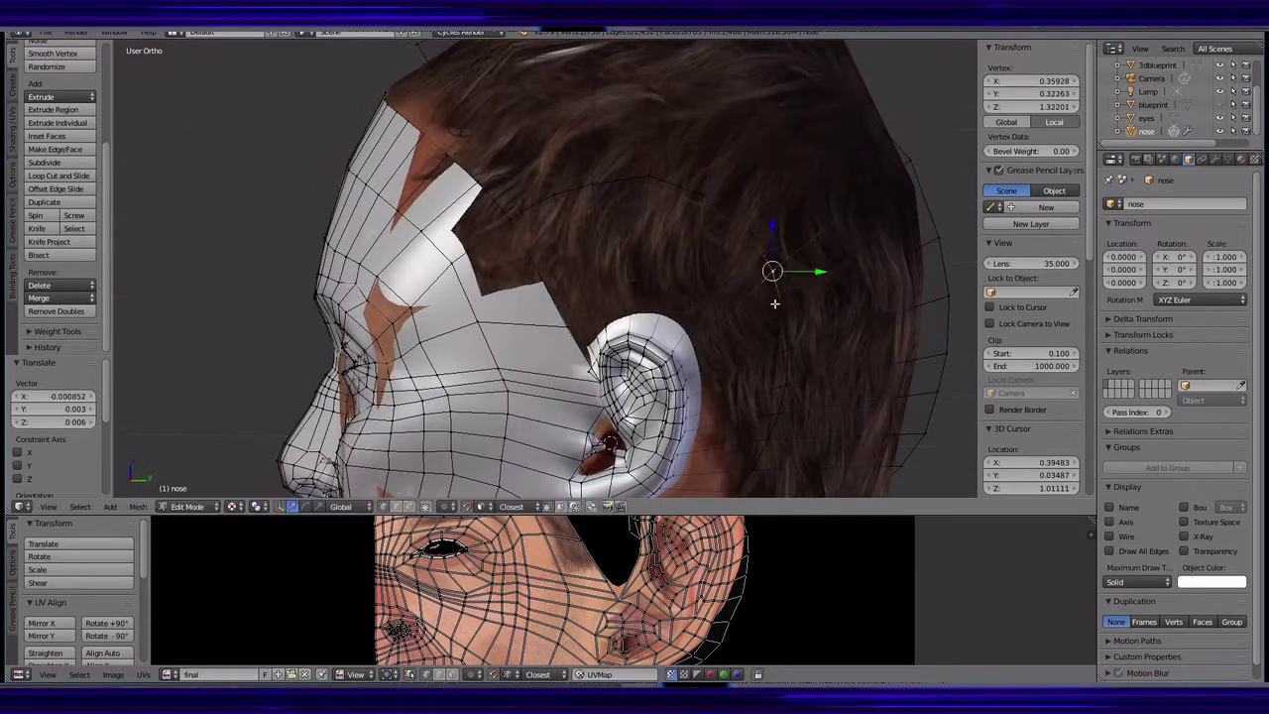
{"action": "mouse_move", "coordinate": [770, 271]}
{"action": "middle_mouse_down"}
{"action": "mouse_move", "coordinate": [694, 297]}
{"action": "mouse_move", "coordinate": [635, 339]}
{"action": "mouse_move", "coordinate": [619, 261]}
{"action": "middle_mouse_up"}
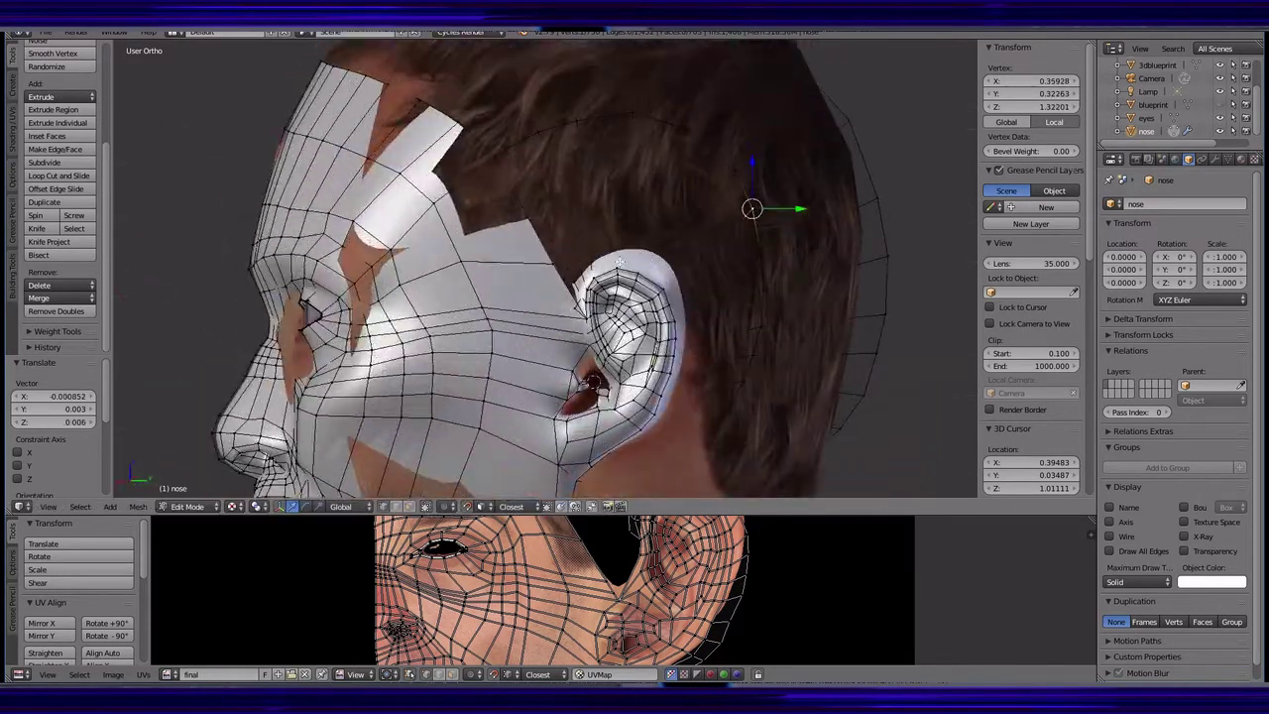
{"action": "left_click", "coordinate": [587, 218]}
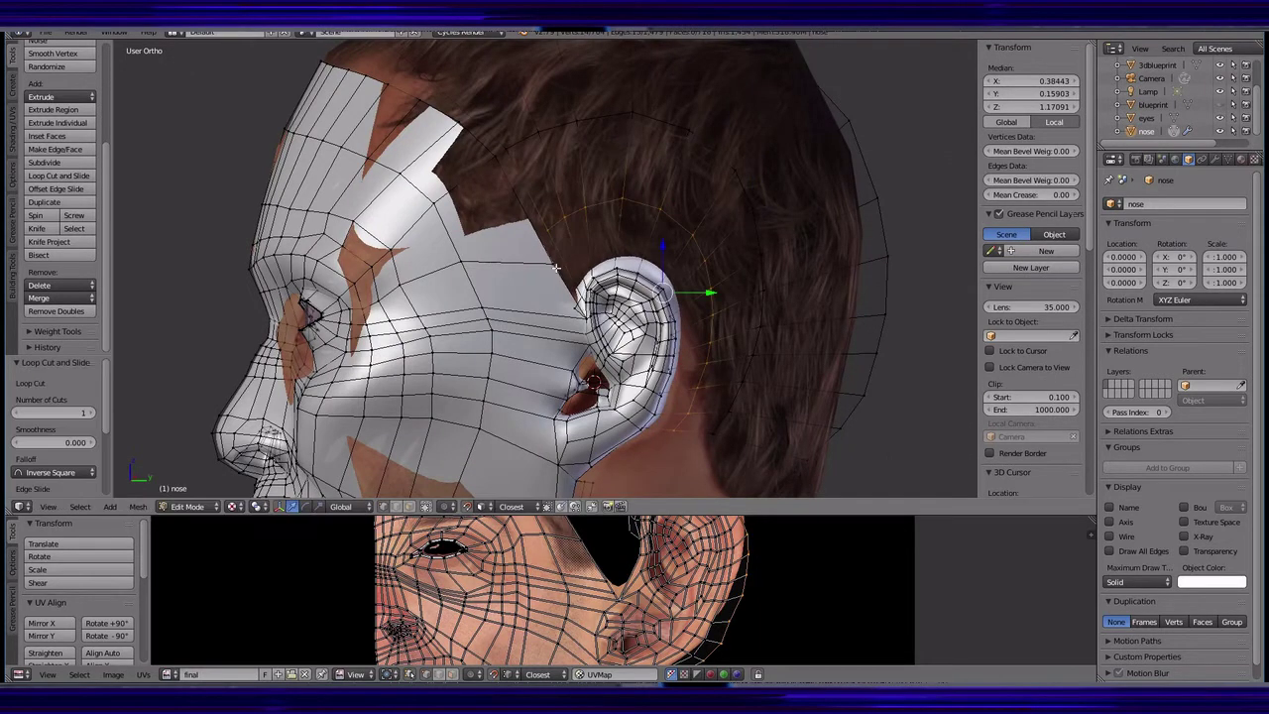
{"action": "right_click_drag", "start_coordinate": [561, 220], "coordinate": [564, 216]}
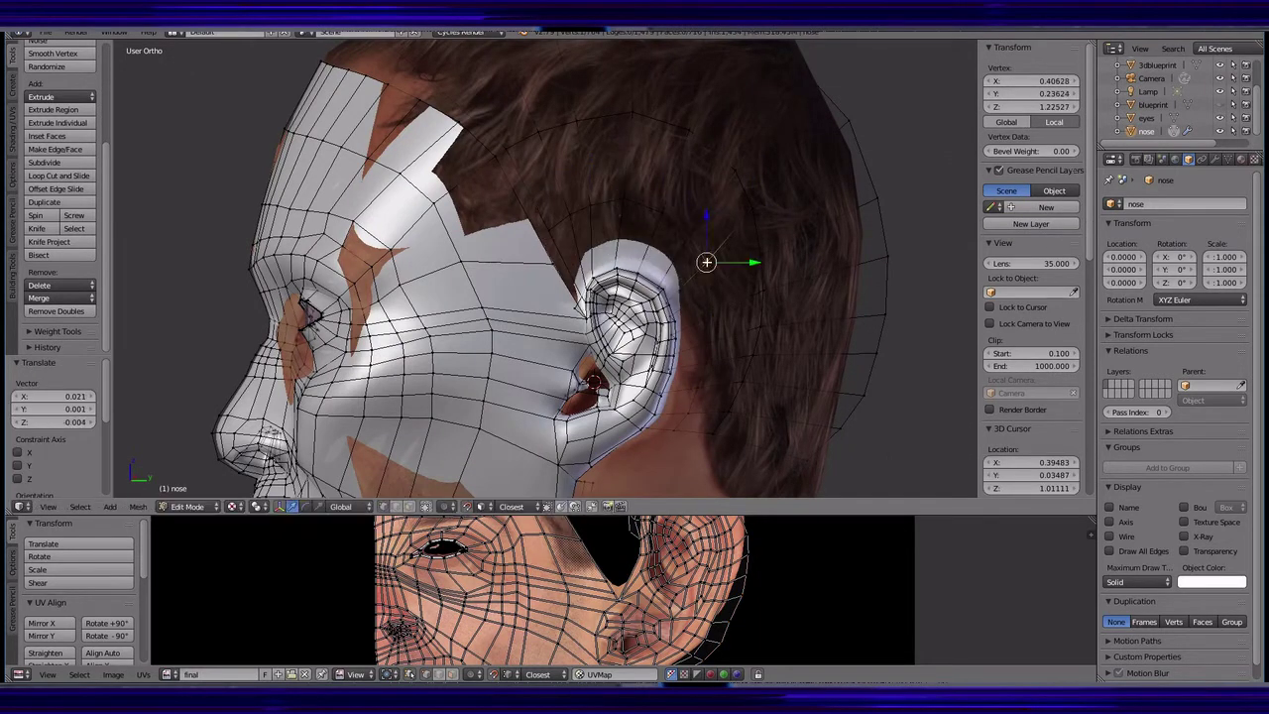
{"action": "left_click", "coordinate": [705, 364]}
{"action": "mouse_move", "coordinate": [705, 364]}
{"action": "middle_mouse_down"}
{"action": "mouse_move", "coordinate": [878, 343]}
{"action": "mouse_move", "coordinate": [619, 342]}
{"action": "middle_mouse_up"}
- Slide the temple edge loop and a vertex to close the temple gap
{"action": "scroll", "coordinate": [603, 346], "scroll_direction": "up", "scroll_amount": 3}
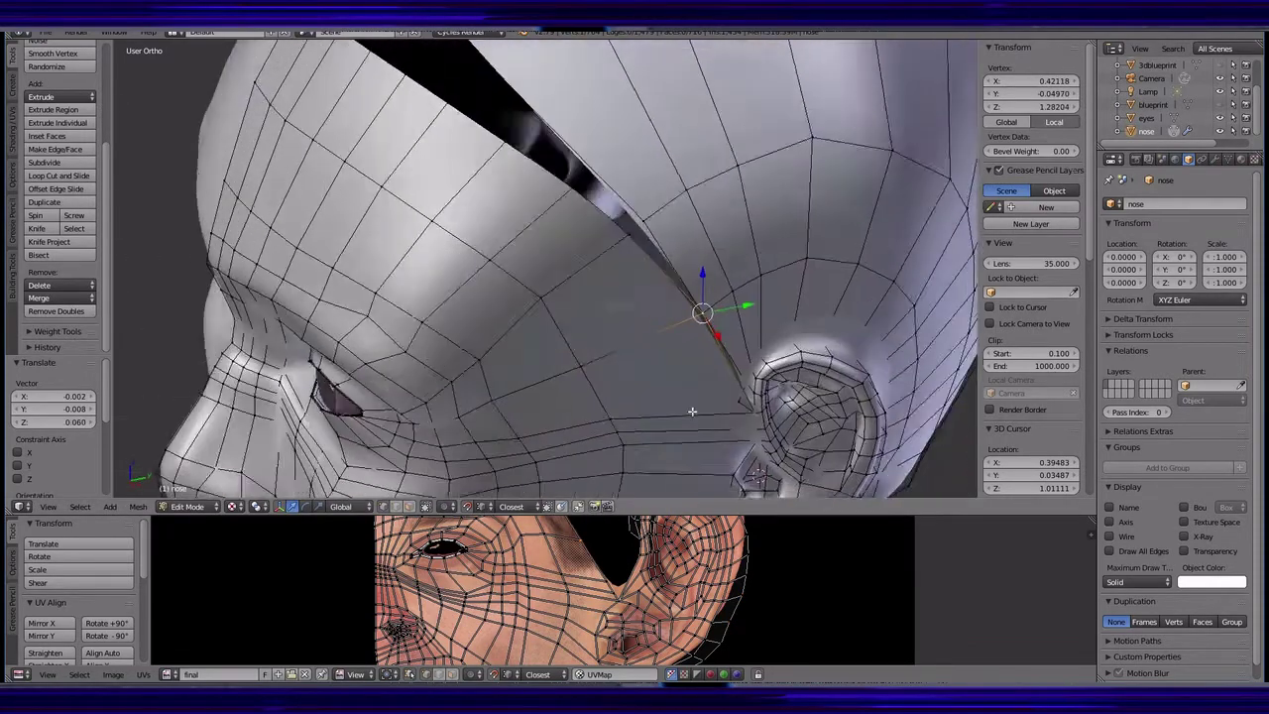
{"action": "scroll", "coordinate": [688, 410], "scroll_direction": "up", "scroll_amount": 2}
{"action": "scroll", "coordinate": [688, 411], "scroll_direction": "up", "scroll_amount": 1}
{"action": "right_click", "coordinate": [694, 318], "text": "alt"}
{"action": "key", "text": "g"}
{"action": "key", "text": "g"}
{"action": "left_click", "coordinate": [703, 317]}
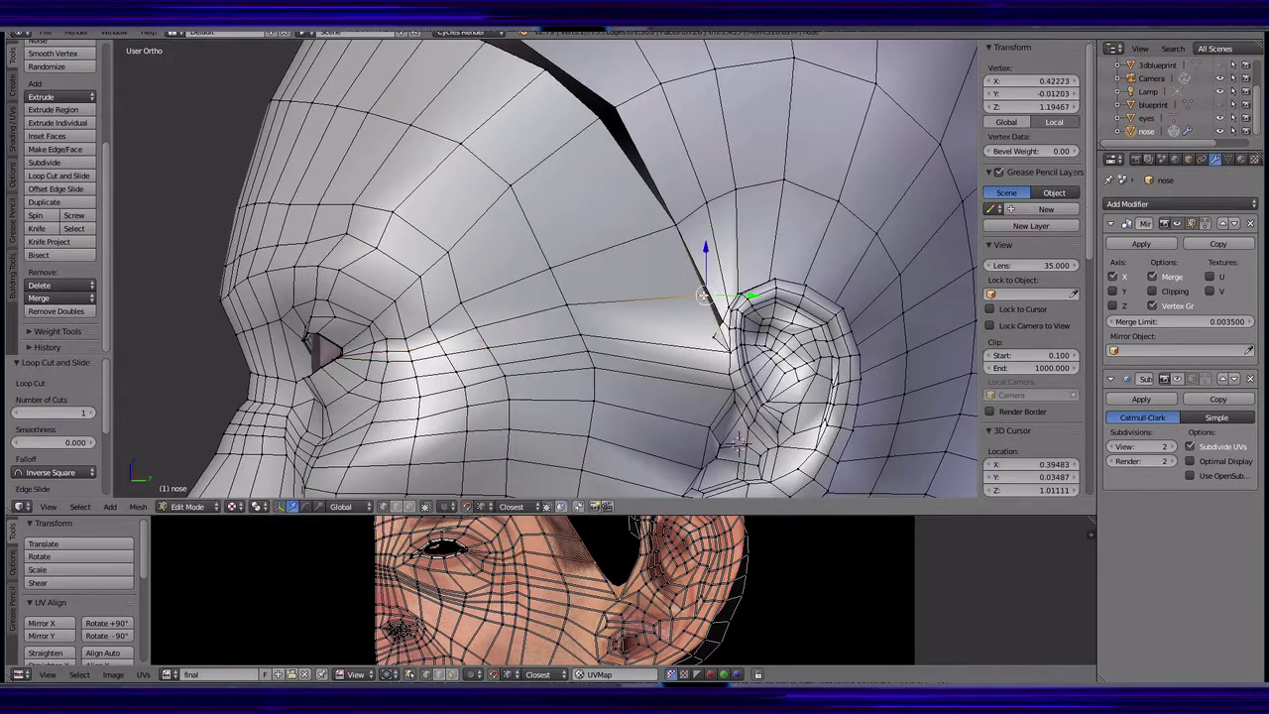
{"action": "right_click", "coordinate": [744, 297]}
{"action": "mouse_move", "coordinate": [744, 297]}
{"action": "middle_mouse_down"}
{"action": "mouse_move", "coordinate": [609, 347]}
{"action": "mouse_move", "coordinate": [684, 308]}
{"action": "middle_mouse_up"}
{"action": "key", "text": "g"}
{"action": "key", "text": "g"}
{"action": "left_click", "coordinate": [609, 347]}
- Add a centred loop cut and fill a face across the skull gap
{"action": "key", "text": "ctrl+r"}
{"action": "left_click", "coordinate": [692, 302]}
{"action": "right_click", "coordinate": [692, 303]}
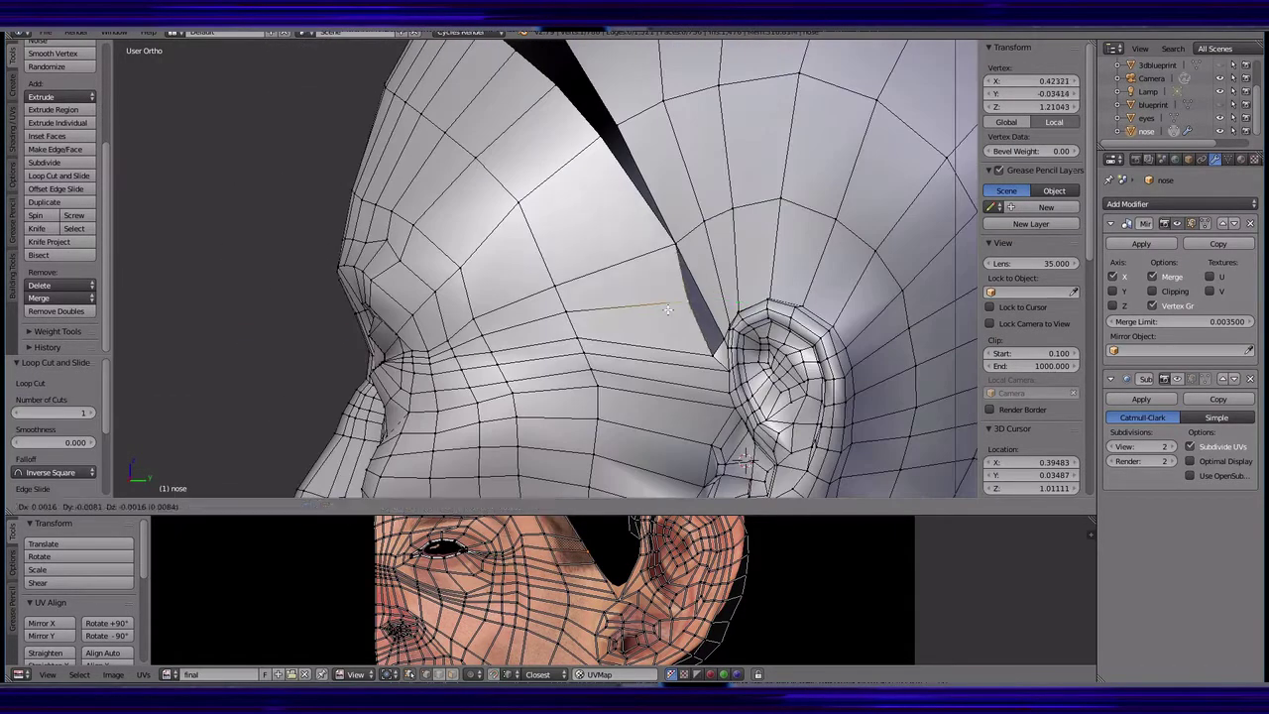
{"action": "left_click", "coordinate": [667, 309]}
{"action": "left_click", "coordinate": [62, 146]}
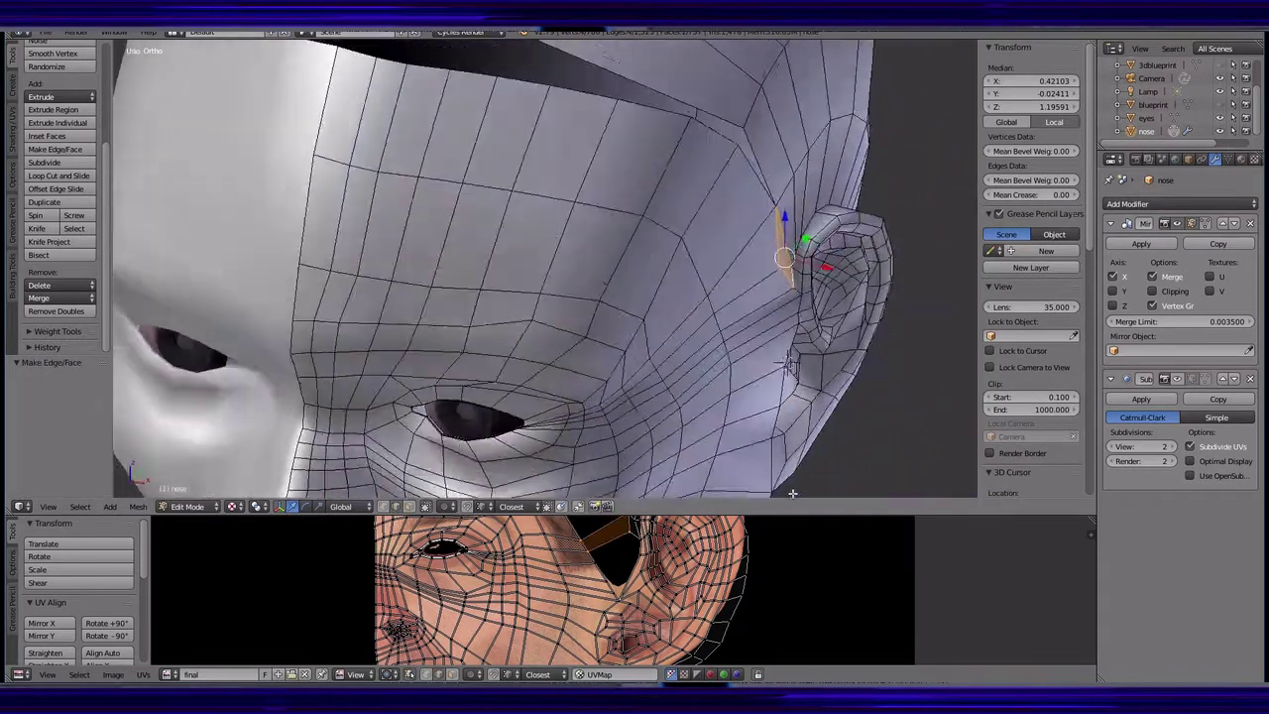
{"action": "mouse_move", "coordinate": [595, 297]}
{"action": "middle_mouse_down"}
{"action": "mouse_move", "coordinate": [605, 280]}
{"action": "mouse_move", "coordinate": [694, 298]}
{"action": "middle_mouse_up"}
- Reposition a vertex on the skull midline using side and front views
{"action": "right_click", "coordinate": [605, 280]}
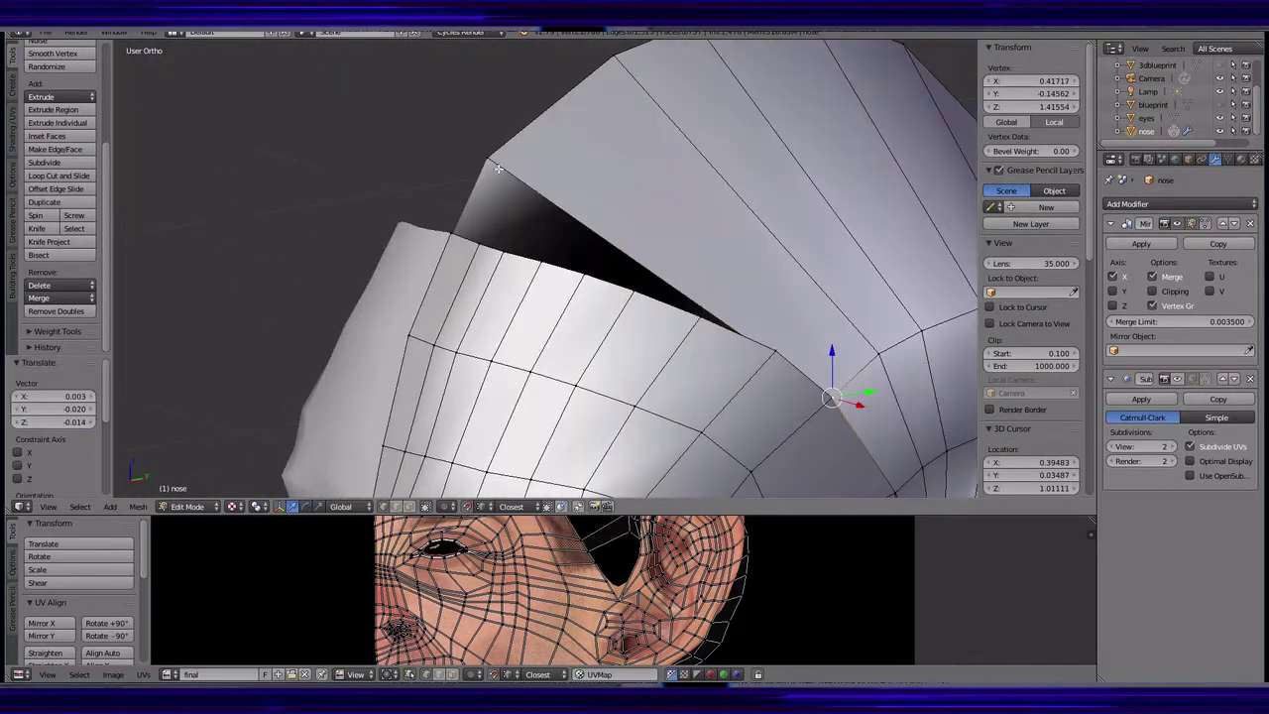
{"action": "key", "text": "KP_3"}
{"action": "right_click", "coordinate": [607, 124]}
{"action": "key", "text": "g"}
{"action": "left_click", "coordinate": [606, 125]}
{"action": "left_click", "coordinate": [1222, 105]}
{"action": "key", "text": "g"}
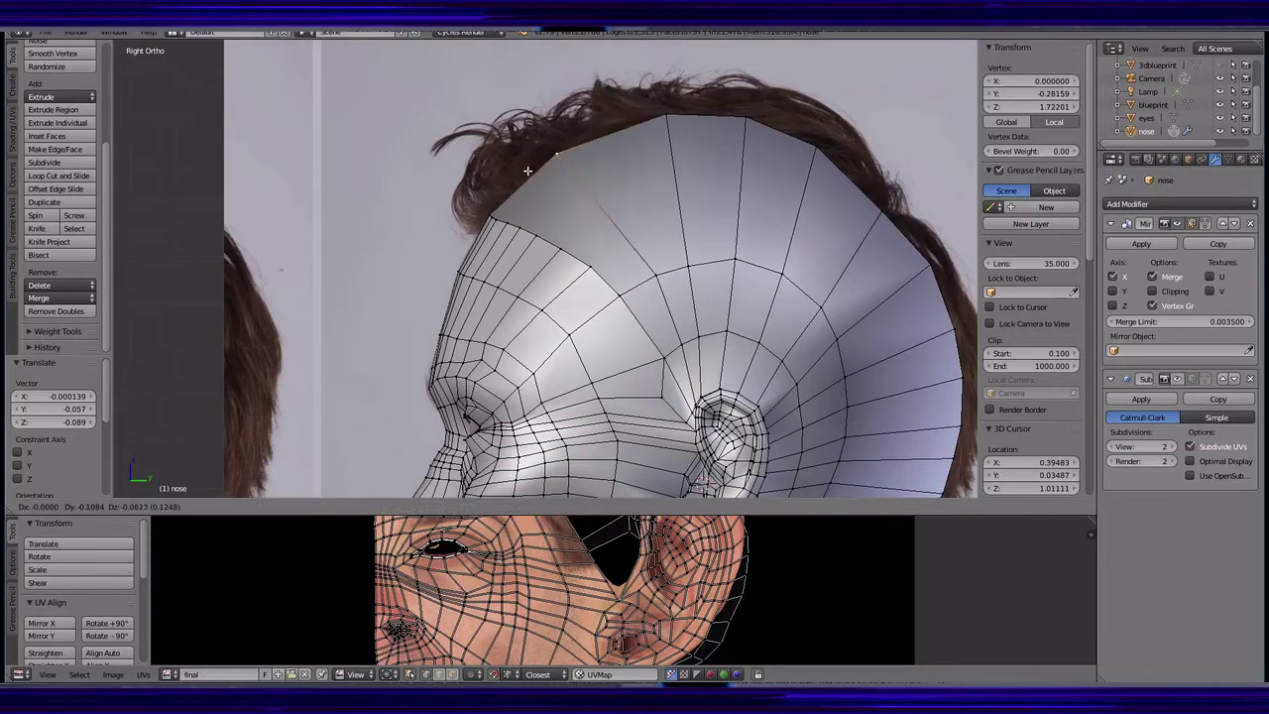
{"action": "key", "text": "KP_1"}
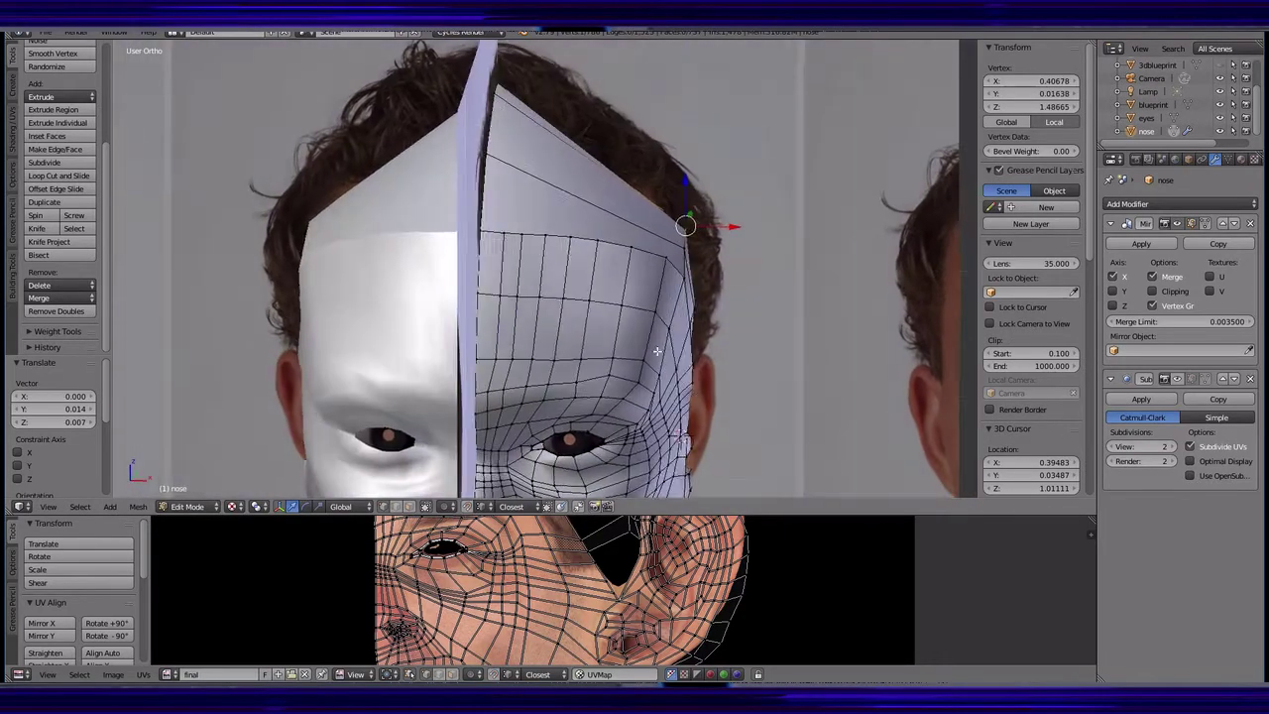
{"action": "mouse_move", "coordinate": [675, 324]}
{"action": "middle_mouse_down"}
{"action": "mouse_move", "coordinate": [725, 331]}
{"action": "mouse_move", "coordinate": [680, 377]}
{"action": "middle_mouse_up"}
- Select an edge path across the scalp and move a crown vertex along Y
{"action": "right_click", "coordinate": [724, 331], "text": "ctrl"}
{"action": "key", "text": "KP_1"}
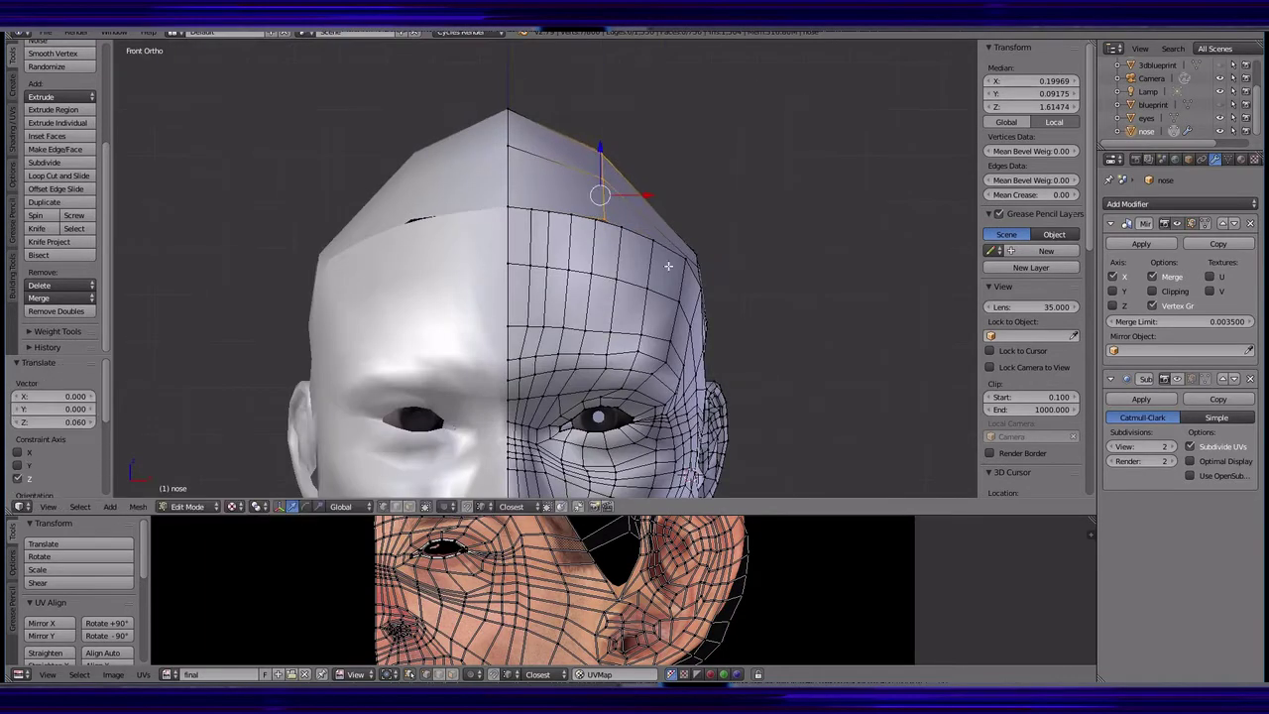
{"action": "mouse_move", "coordinate": [668, 266]}
{"action": "middle_mouse_down"}
{"action": "mouse_move", "coordinate": [555, 297]}
{"action": "mouse_move", "coordinate": [635, 317]}
{"action": "mouse_move", "coordinate": [595, 416]}
{"action": "middle_mouse_up"}
{"action": "right_click", "coordinate": [555, 297], "text": "ctrl"}
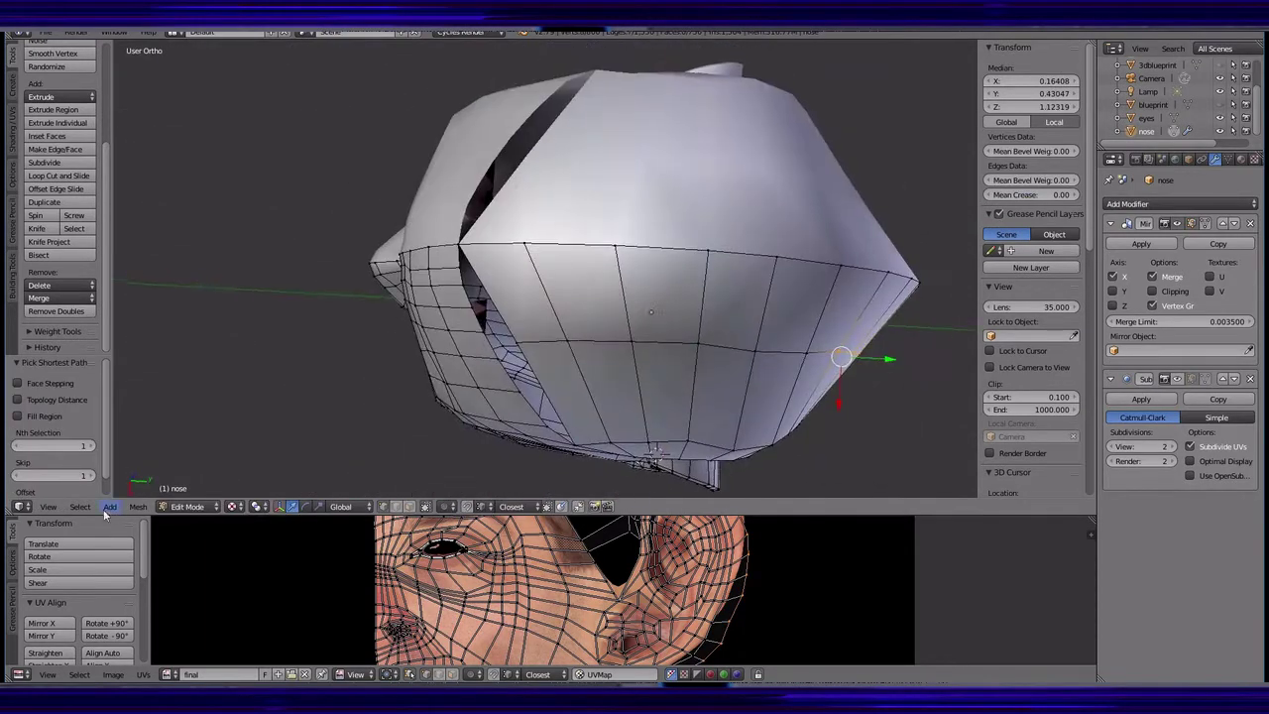
{"action": "key", "text": "KP_7"}
{"action": "right_click", "coordinate": [599, 262]}
{"action": "key", "text": "g"}
{"action": "key", "text": "y"}
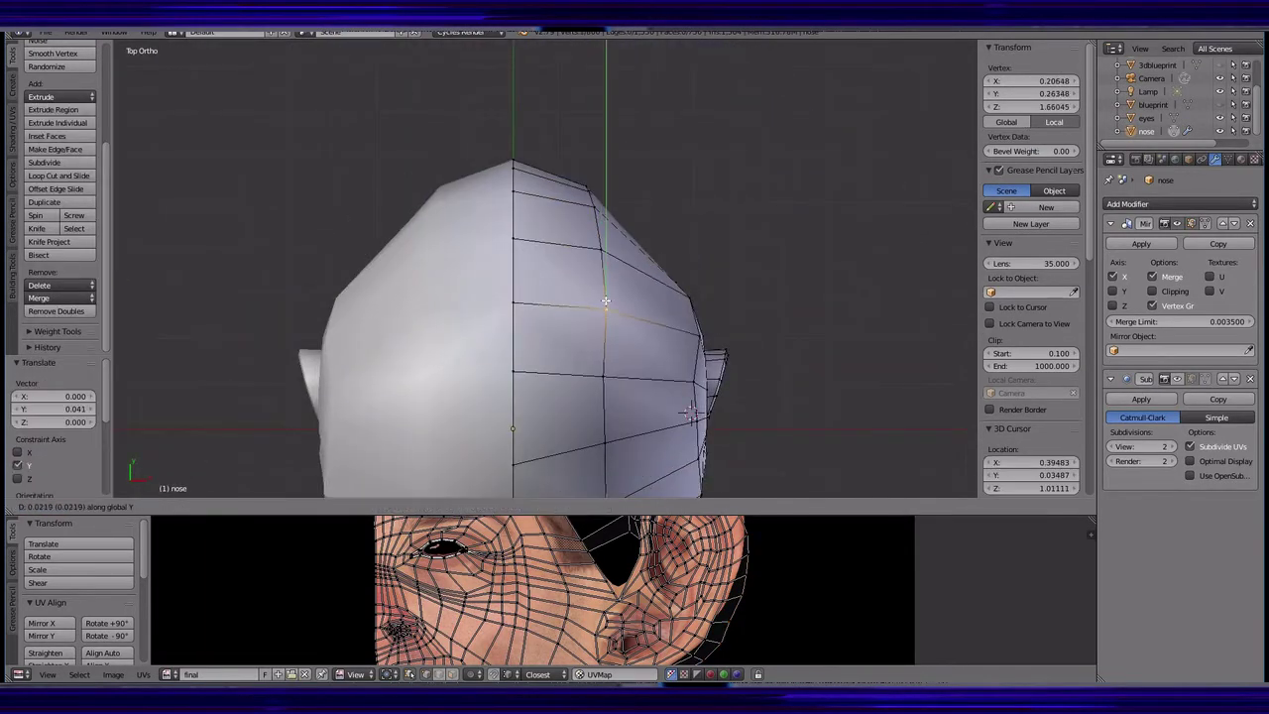
{"action": "left_click", "coordinate": [604, 300]}
{"action": "middle_click_drag", "start_coordinate": [605, 300], "coordinate": [582, 308]}
- Cut a new edge loop across the scalp and move it vertically along Z
{"action": "key", "text": "ctrl+r"}
{"action": "left_click", "coordinate": [582, 307]}
{"action": "right_click", "coordinate": [582, 308]}
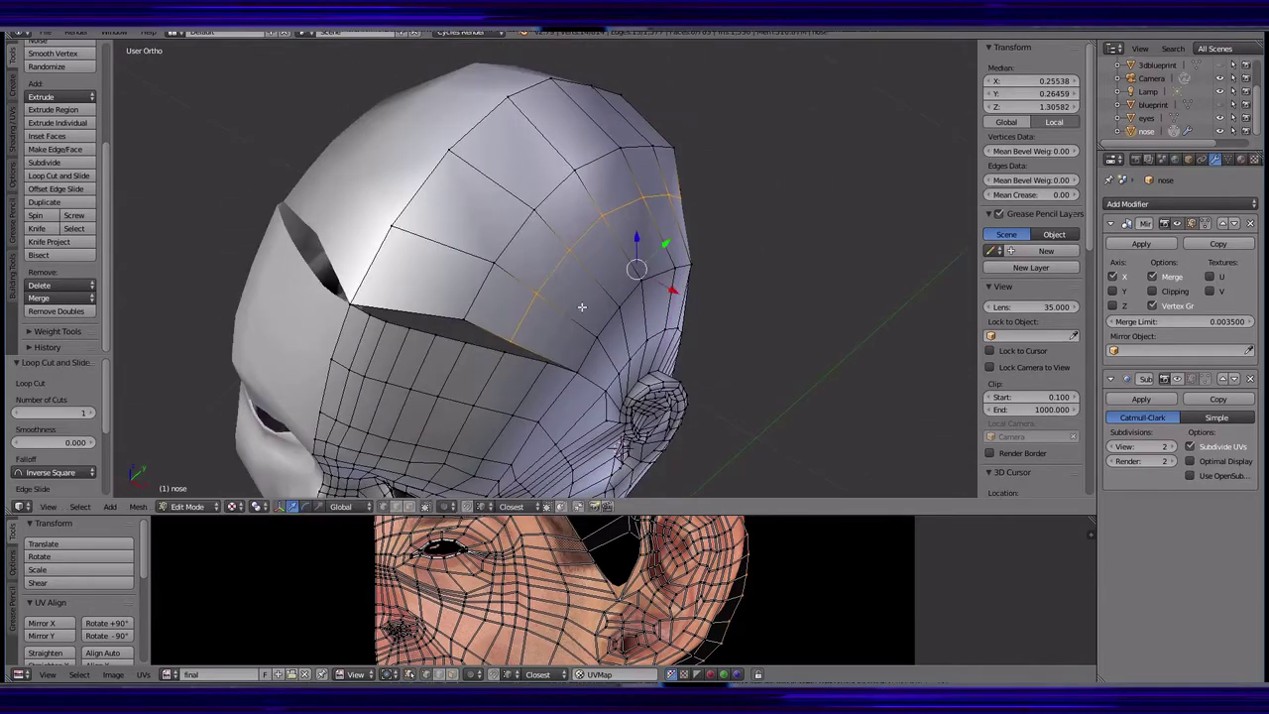
{"action": "key", "text": "KP_1"}
{"action": "key", "text": "g"}
{"action": "key", "text": "z"}
{"action": "scroll", "coordinate": [595, 278], "scroll_direction": "up", "scroll_amount": 2}
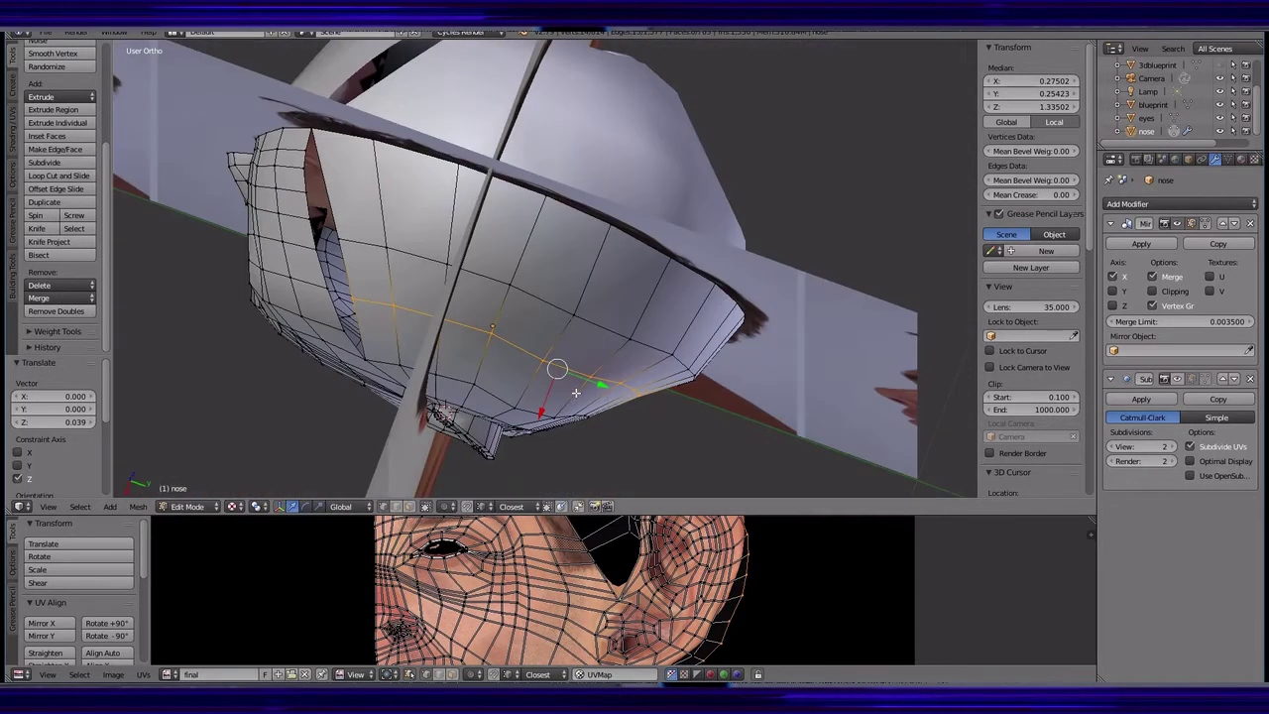
{"action": "mouse_move", "coordinate": [691, 392]}
{"action": "middle_mouse_down"}
{"action": "mouse_move", "coordinate": [663, 382]}
{"action": "mouse_move", "coordinate": [694, 367]}
{"action": "mouse_move", "coordinate": [497, 456]}
{"action": "middle_mouse_up"}
- Slide a forehead vertex and another scalp vertex along their edges with Shift+V
{"action": "right_click", "coordinate": [663, 381], "text": "ctrl"}
{"action": "key", "text": "shift+v"}
{"action": "left_click", "coordinate": [761, 356]}
{"action": "right_click", "coordinate": [538, 269]}
{"action": "key", "text": "shift+v"}
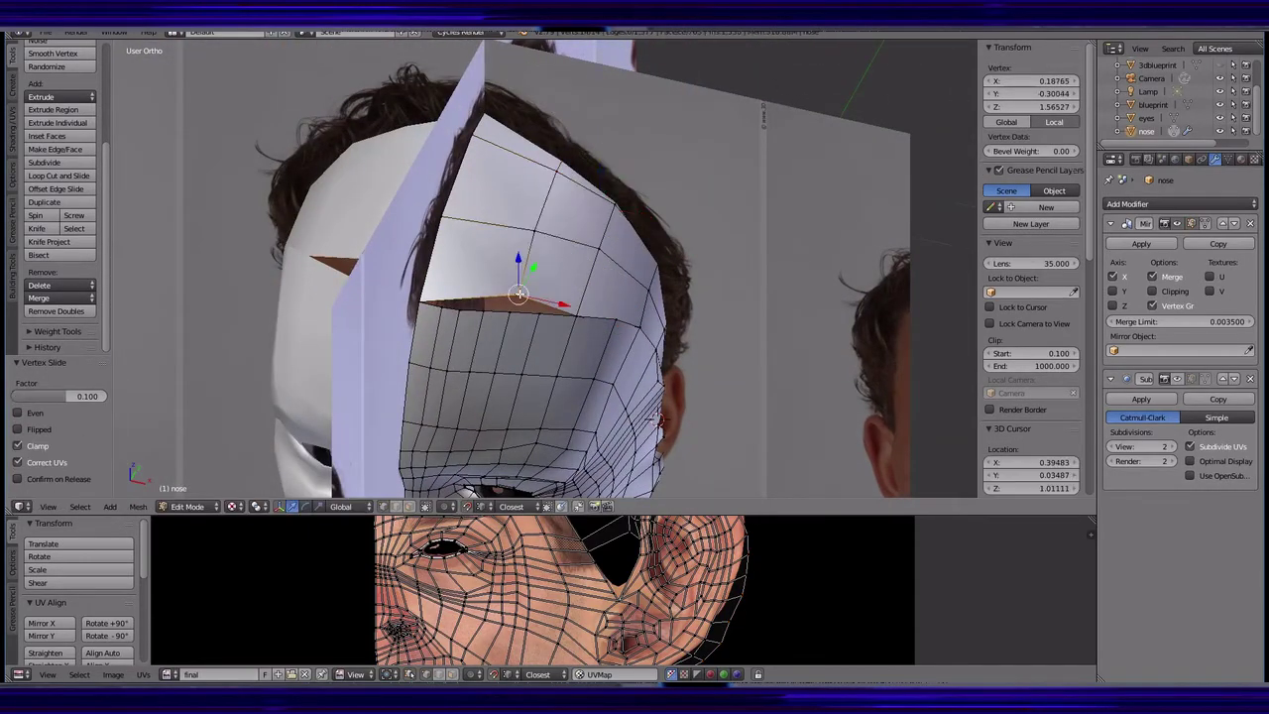
{"action": "left_click", "coordinate": [519, 269]}
{"action": "mouse_move", "coordinate": [518, 269]}
{"action": "middle_mouse_down"}
{"action": "mouse_move", "coordinate": [570, 215]}
{"action": "mouse_move", "coordinate": [698, 211]}
{"action": "middle_mouse_up"}
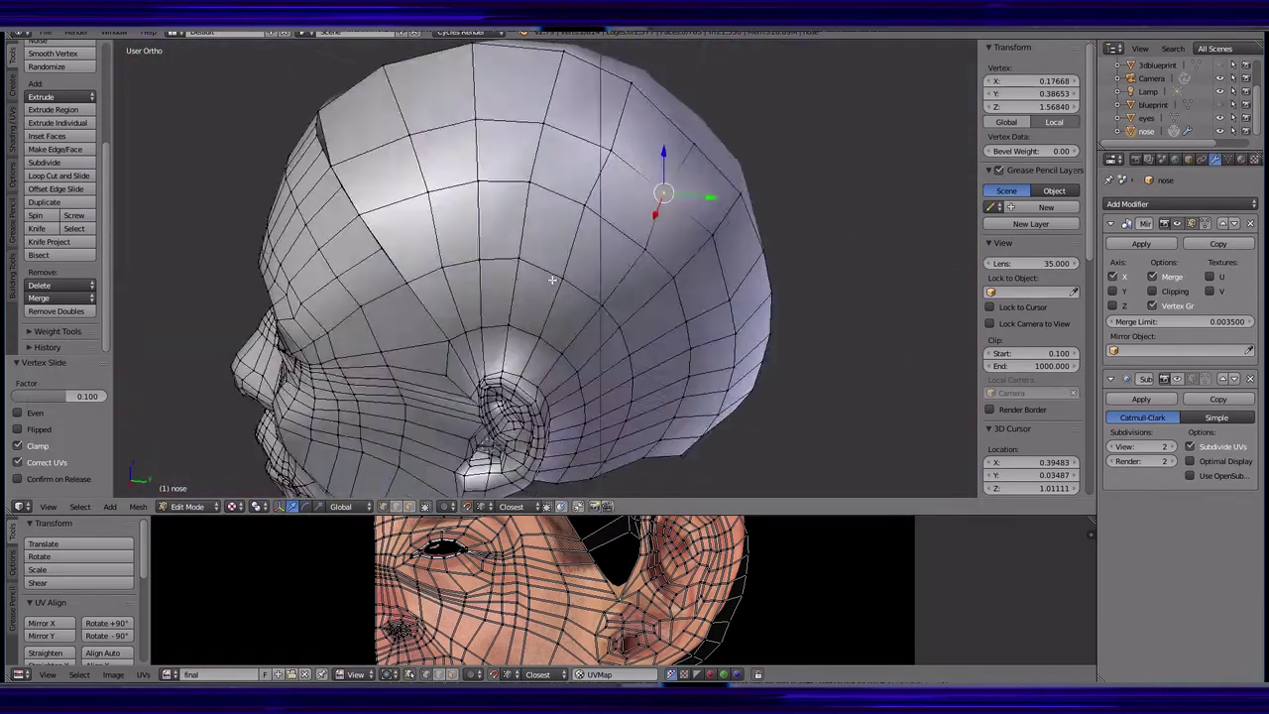
- Cut another edge loop across the head and nudge a scalp vertex
{"action": "key", "text": "ctrl+r"}
{"action": "left_click", "coordinate": [698, 211]}
{"action": "key", "text": "KP_1"}
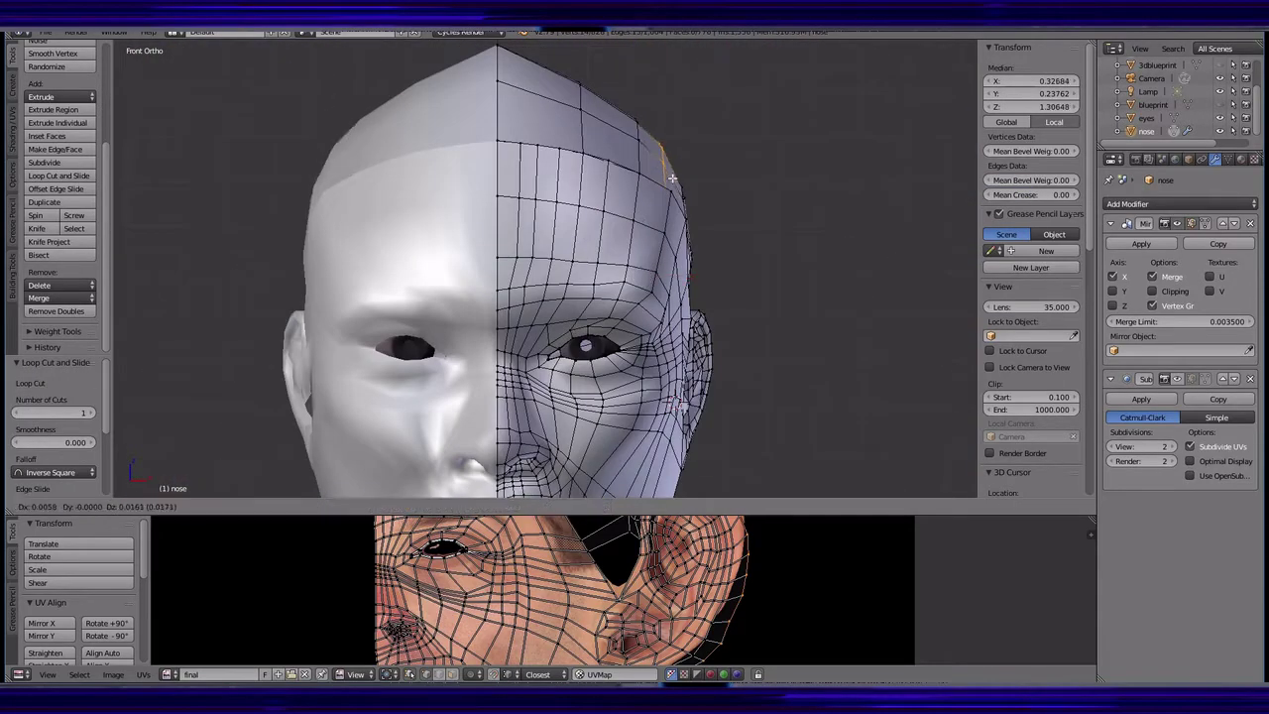
{"action": "mouse_move", "coordinate": [672, 178]}
{"action": "middle_mouse_down"}
{"action": "mouse_move", "coordinate": [671, 426]}
{"action": "mouse_move", "coordinate": [654, 148]}
{"action": "mouse_move", "coordinate": [668, 295]}
{"action": "mouse_move", "coordinate": [624, 288]}
{"action": "middle_mouse_up"}
{"action": "right_click_drag", "start_coordinate": [624, 287], "coordinate": [629, 284]}
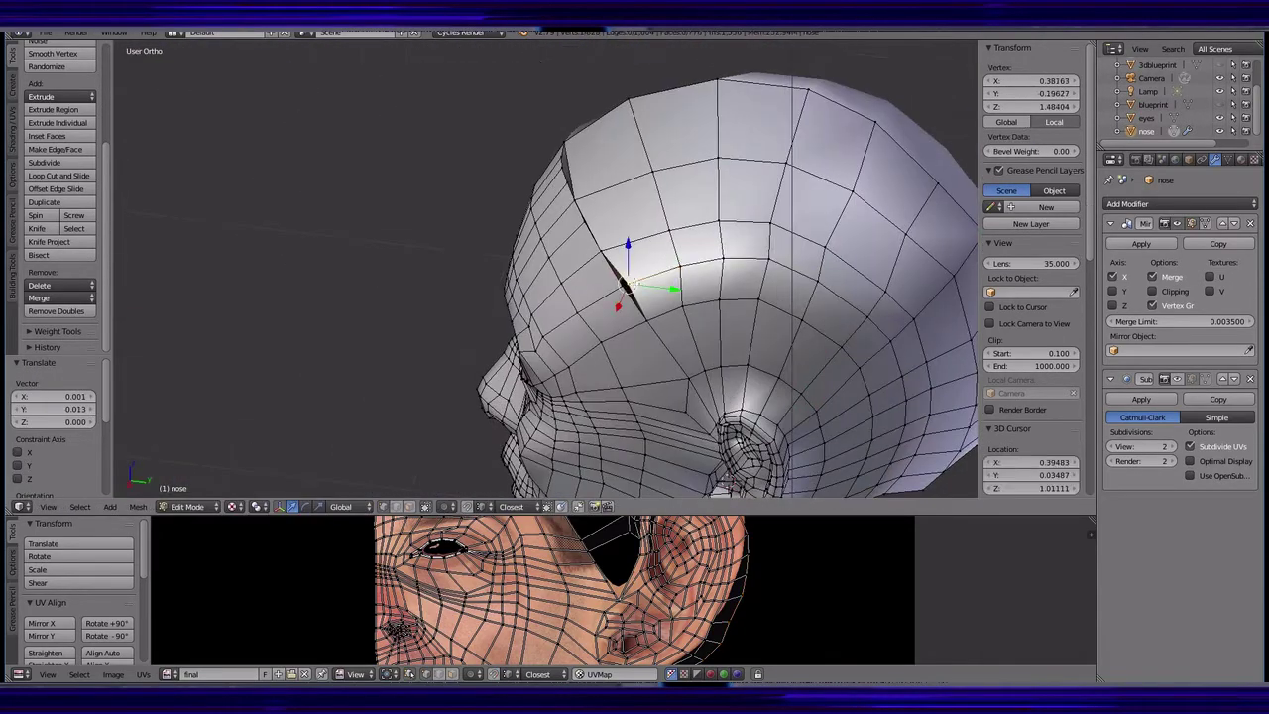
{"action": "mouse_move", "coordinate": [535, 334]}
{"action": "middle_mouse_down"}
{"action": "mouse_move", "coordinate": [424, 294]}
{"action": "mouse_move", "coordinate": [406, 257]}
{"action": "middle_mouse_up"}
- Add an edge loop on the forehead and move it into place from the top view
{"action": "key", "text": "ctrl+r"}
{"action": "left_click", "coordinate": [401, 248]}
{"action": "key", "text": "KP_1"}
{"action": "key", "text": "g"}
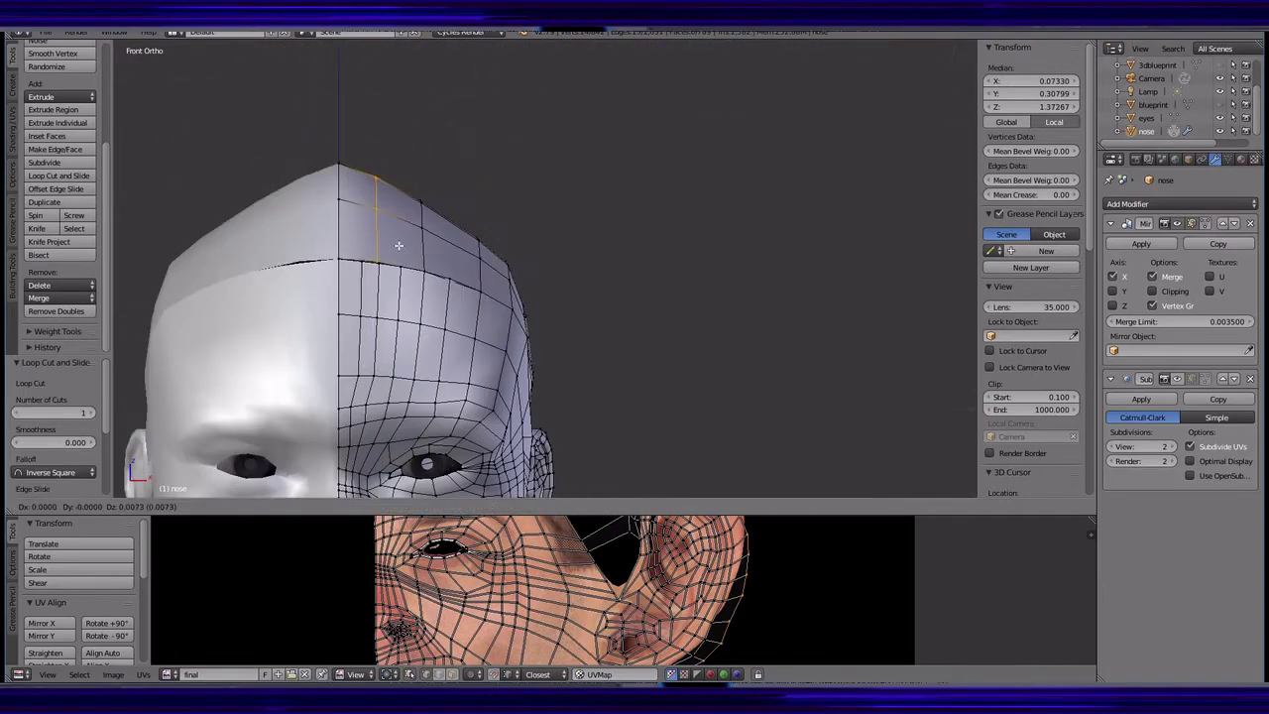
{"action": "key", "text": "KP_7"}
{"action": "left_click", "coordinate": [405, 239]}
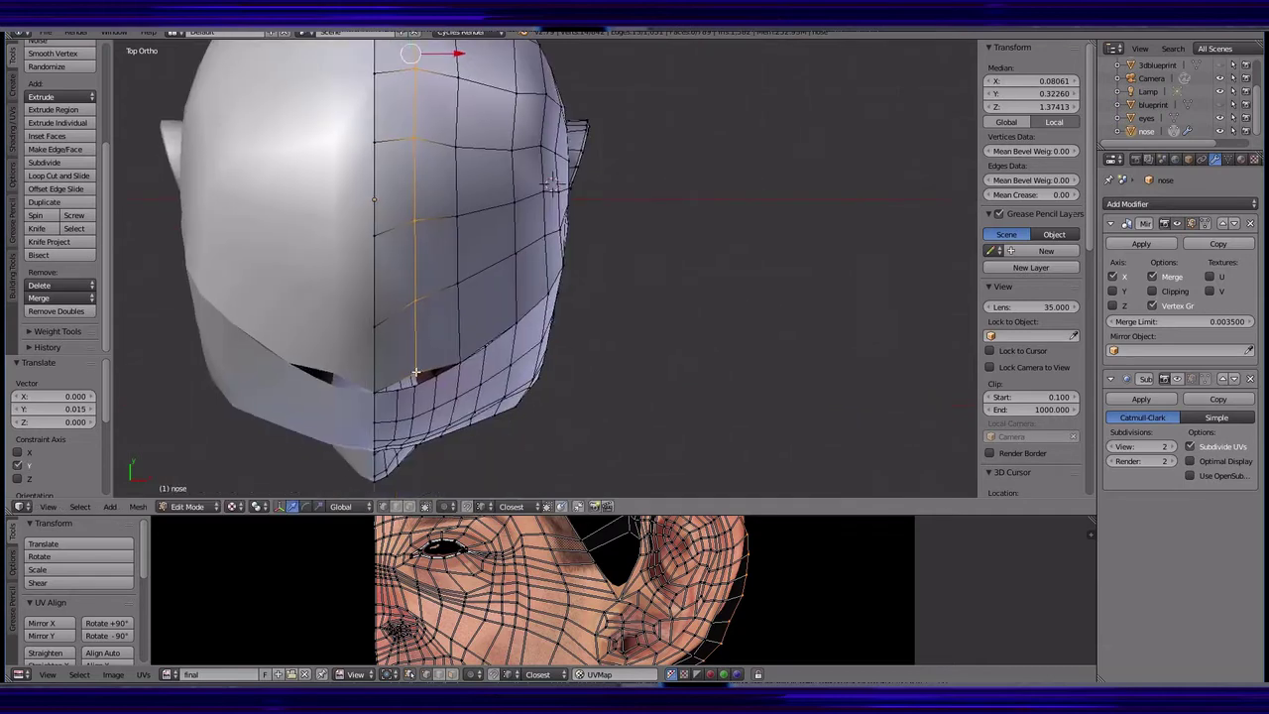
{"action": "middle_click_drag", "start_coordinate": [406, 239], "coordinate": [396, 322]}
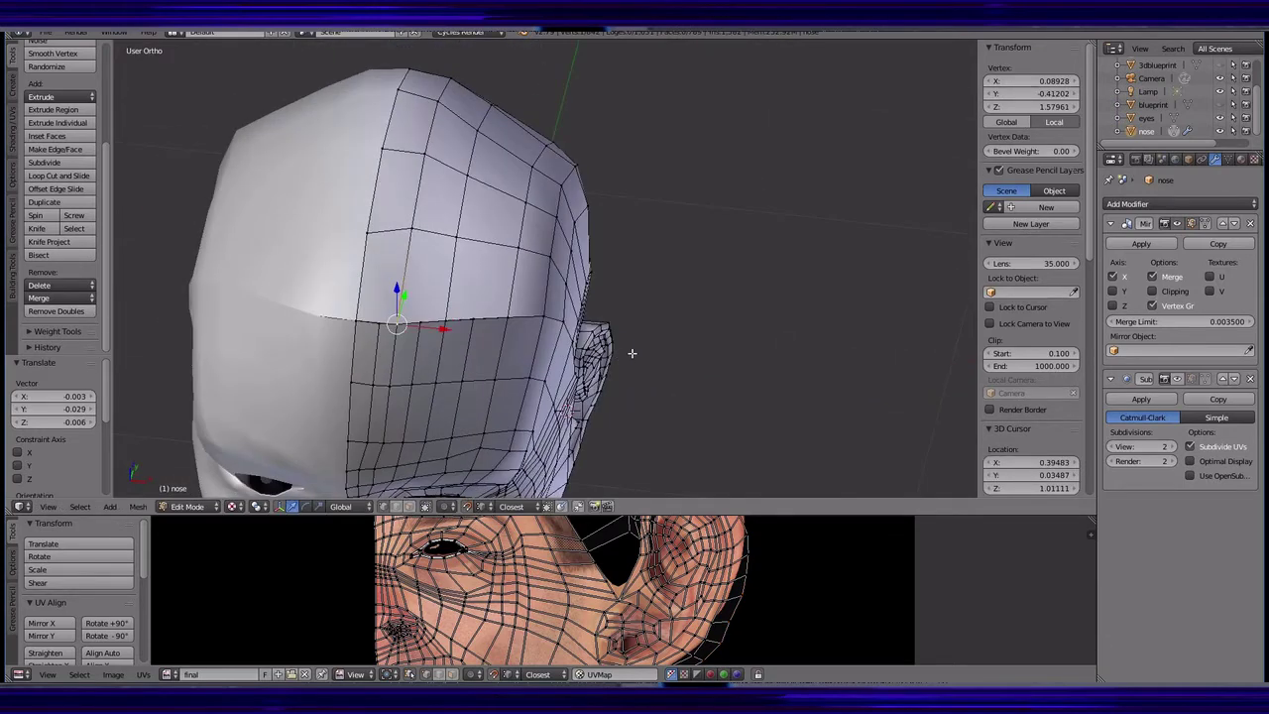
- Add a vertical edge loop on the forehead
{"action": "middle_click_drag", "start_coordinate": [631, 353], "coordinate": [555, 297]}
{"action": "key", "text": "KP_1"}
{"action": "key", "text": "ctrl+r"}
{"action": "left_click", "coordinate": [497, 240]}
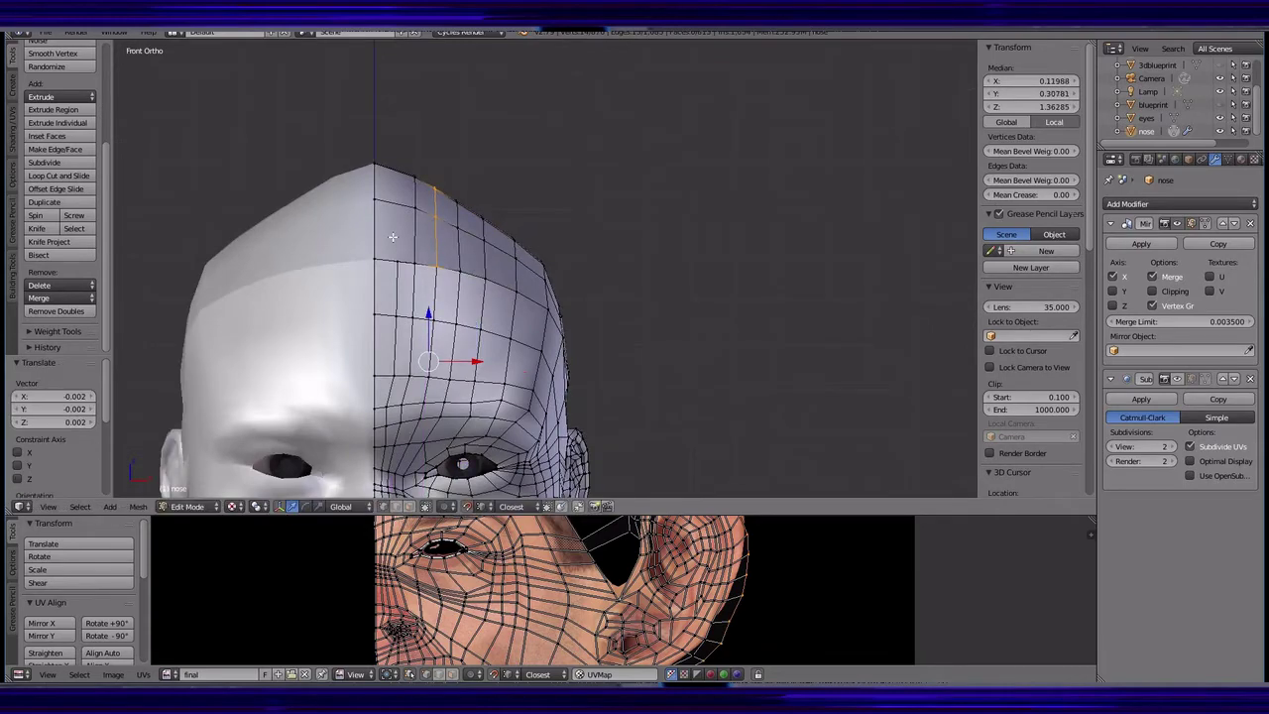
{"action": "middle_click_drag", "start_coordinate": [437, 234], "coordinate": [515, 297]}
- Select the whole head mesh and run Remove Doubles to merge duplicate vertices
{"action": "key", "text": "a"}
{"action": "left_click", "coordinate": [56, 310]}
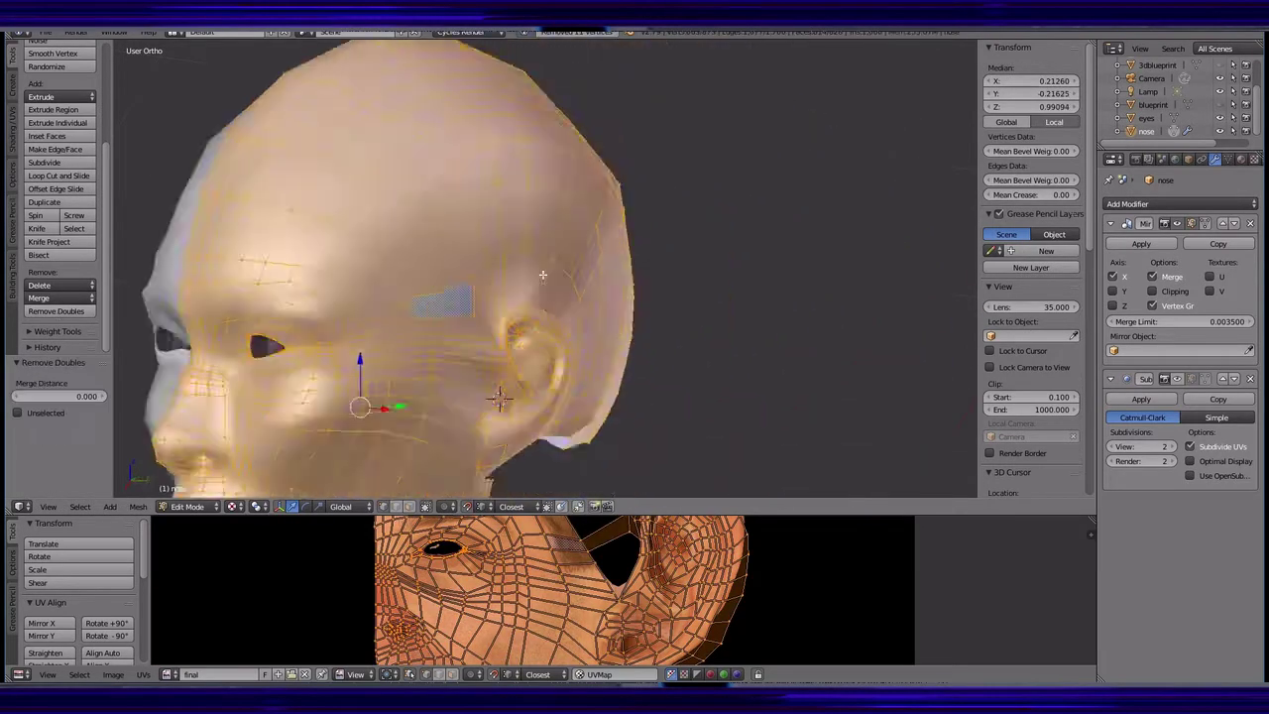
{"action": "left_click", "coordinate": [44, 32]}
{"action": "key", "text": "Escape"}
{"action": "mouse_move", "coordinate": [397, 298]}
{"action": "middle_mouse_down"}
{"action": "mouse_move", "coordinate": [446, 297]}
{"action": "mouse_move", "coordinate": [101, 99]}
{"action": "middle_mouse_up"}
{"action": "key", "text": "KP_1"}
- In Sculpt Mode, inflate the skull with a stronger Inflate brush
{"action": "left_click", "coordinate": [187, 506]}
{"action": "left_click", "coordinate": [198, 416]}
{"action": "key", "text": "i"}
{"action": "middle_click_drag", "start_coordinate": [496, 297], "coordinate": [722, 332]}
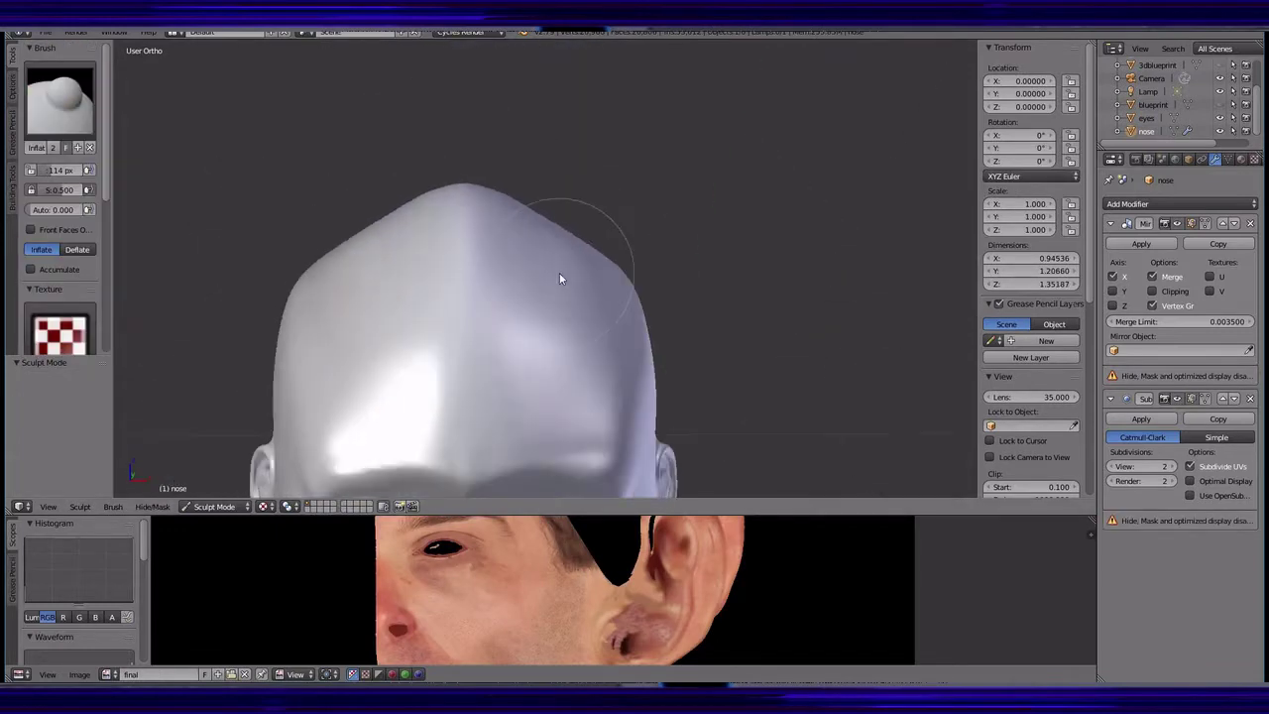
{"action": "left_click_drag", "start_coordinate": [61, 189], "coordinate": [89, 190]}
{"action": "mouse_move", "coordinate": [605, 257]}
{"action": "middle_mouse_down"}
{"action": "mouse_move", "coordinate": [566, 299]}
{"action": "mouse_move", "coordinate": [555, 400]}
{"action": "middle_mouse_up"}
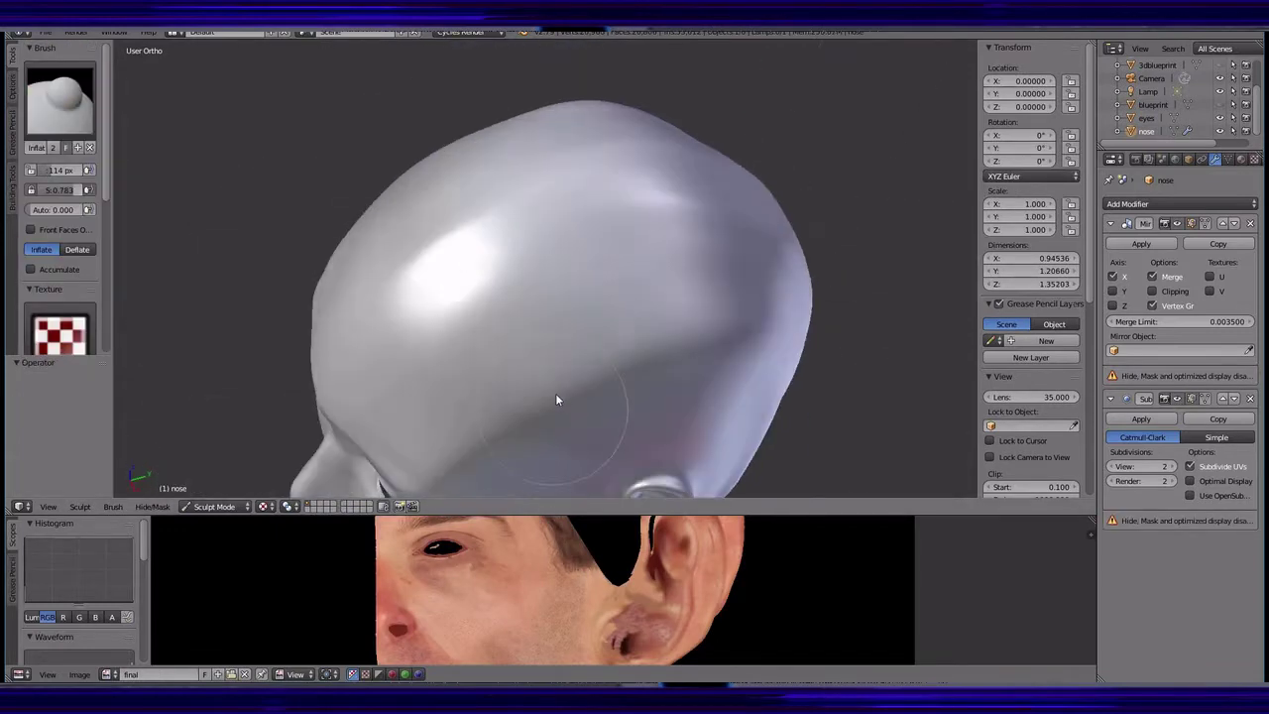
{"action": "mouse_move", "coordinate": [468, 273]}
{"action": "middle_mouse_down"}
{"action": "mouse_move", "coordinate": [509, 376]}
{"action": "mouse_move", "coordinate": [661, 348]}
{"action": "mouse_move", "coordinate": [694, 291]}
{"action": "mouse_move", "coordinate": [774, 296]}
{"action": "mouse_move", "coordinate": [680, 295]}
{"action": "middle_mouse_up"}
{"action": "mouse_move", "coordinate": [601, 383]}
{"action": "middle_mouse_down"}
{"action": "mouse_move", "coordinate": [661, 425]}
{"action": "mouse_move", "coordinate": [615, 142]}
{"action": "mouse_move", "coordinate": [606, 388]}
{"action": "mouse_move", "coordinate": [646, 397]}
{"action": "mouse_move", "coordinate": [723, 327]}
{"action": "mouse_move", "coordinate": [773, 340]}
{"action": "mouse_move", "coordinate": [547, 346]}
{"action": "mouse_move", "coordinate": [614, 337]}
{"action": "mouse_move", "coordinate": [555, 376]}
{"action": "mouse_move", "coordinate": [635, 357]}
{"action": "mouse_move", "coordinate": [655, 386]}
{"action": "mouse_move", "coordinate": [729, 401]}
{"action": "mouse_move", "coordinate": [635, 416]}
{"action": "middle_mouse_up"}
{"action": "scroll", "coordinate": [723, 327], "scroll_direction": "down", "scroll_amount": 2}
- Toggle between Edit Mode and Sculpt Mode, ending in Sculpt Mode
{"action": "key", "text": "Tab"}
{"action": "left_click", "coordinate": [187, 506]}
{"action": "left_click", "coordinate": [188, 458]}
{"action": "left_click", "coordinate": [187, 507]}
{"action": "left_click", "coordinate": [188, 473]}
{"action": "left_click", "coordinate": [188, 506]}
{"action": "left_click", "coordinate": [188, 458]}
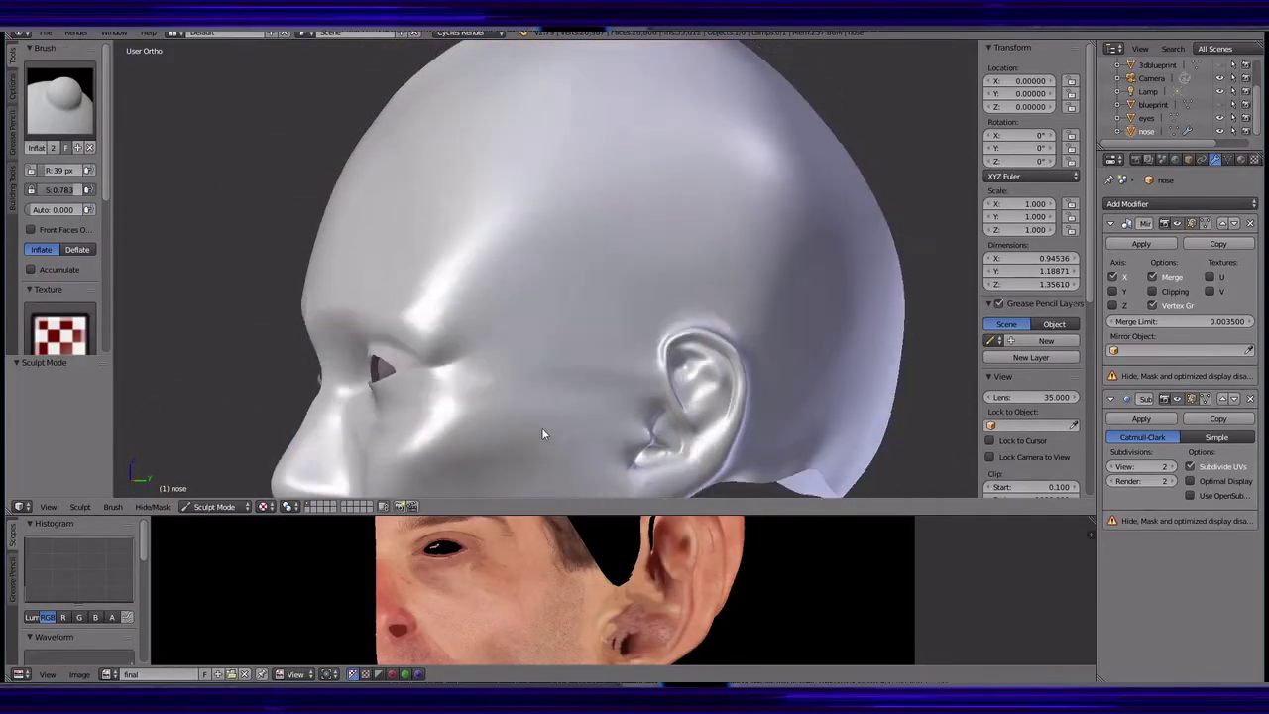
{"action": "scroll", "coordinate": [544, 433], "scroll_direction": "up", "scroll_amount": 4}
- Slide a vertex beside the eye corner by factor 0.413, then return to Sculpt Mode
{"action": "middle_click_drag", "start_coordinate": [589, 372], "coordinate": [515, 327]}
{"action": "key", "text": "Tab"}
{"action": "scroll", "coordinate": [397, 248], "scroll_direction": "up", "scroll_amount": 4}
{"action": "right_click", "coordinate": [359, 220]}
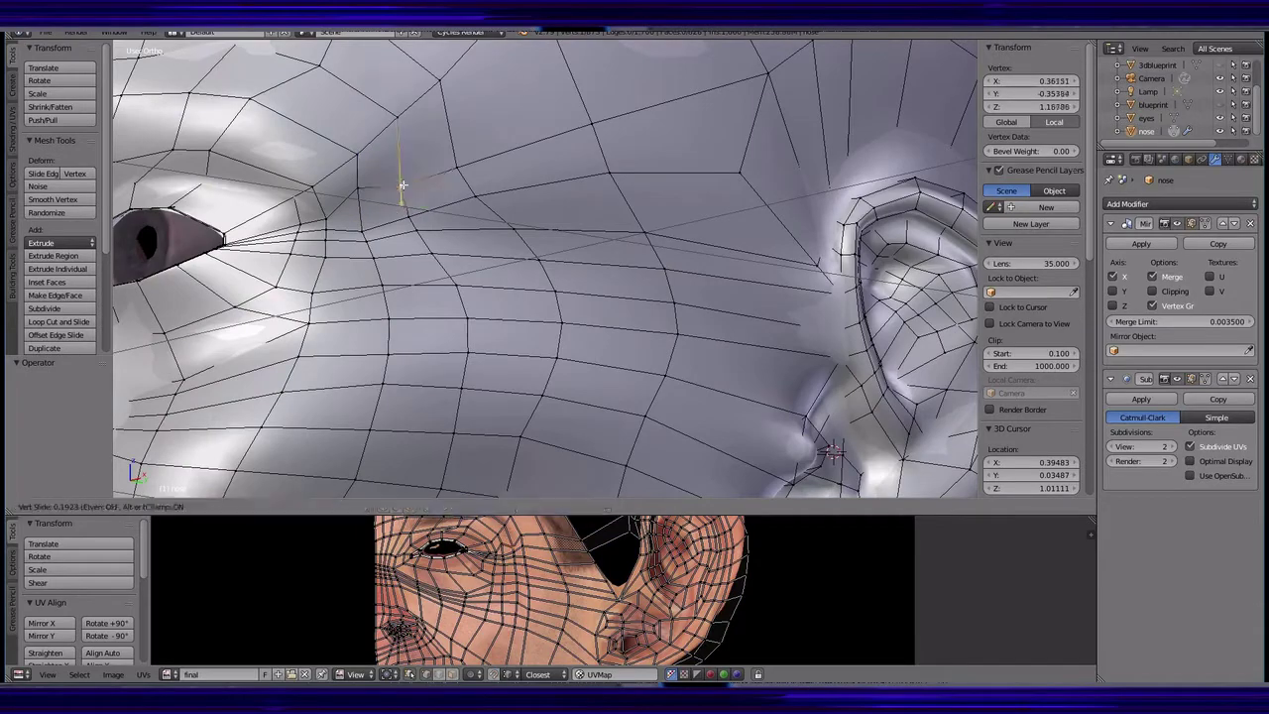
{"action": "left_click", "coordinate": [332, 226]}
{"action": "mouse_move", "coordinate": [332, 226]}
{"action": "middle_mouse_down"}
{"action": "mouse_move", "coordinate": [365, 483]}
{"action": "mouse_move", "coordinate": [725, 215]}
{"action": "mouse_move", "coordinate": [668, 189]}
{"action": "mouse_move", "coordinate": [558, 269]}
{"action": "mouse_move", "coordinate": [864, 302]}
{"action": "middle_mouse_up"}
{"action": "key", "text": "Tab"}
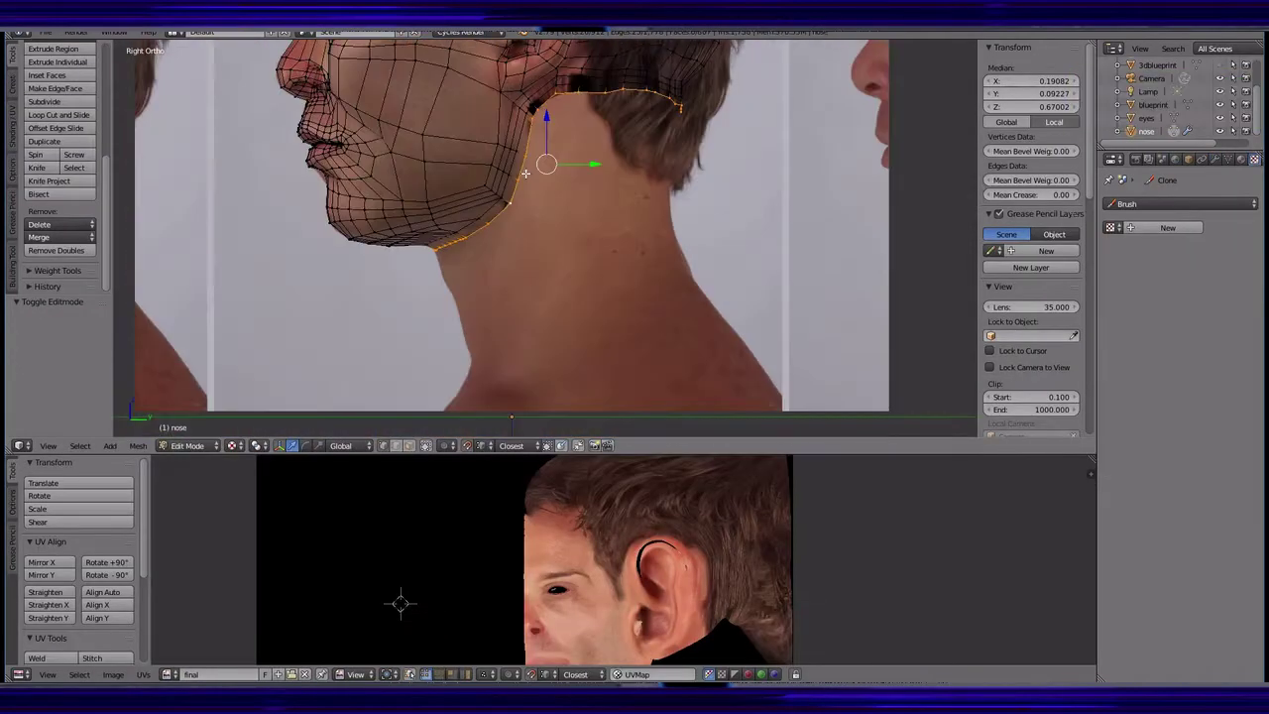
- Extrude the neck's bottom loop straight down along Z and scale it slightly smaller
{"action": "key", "text": "e"}
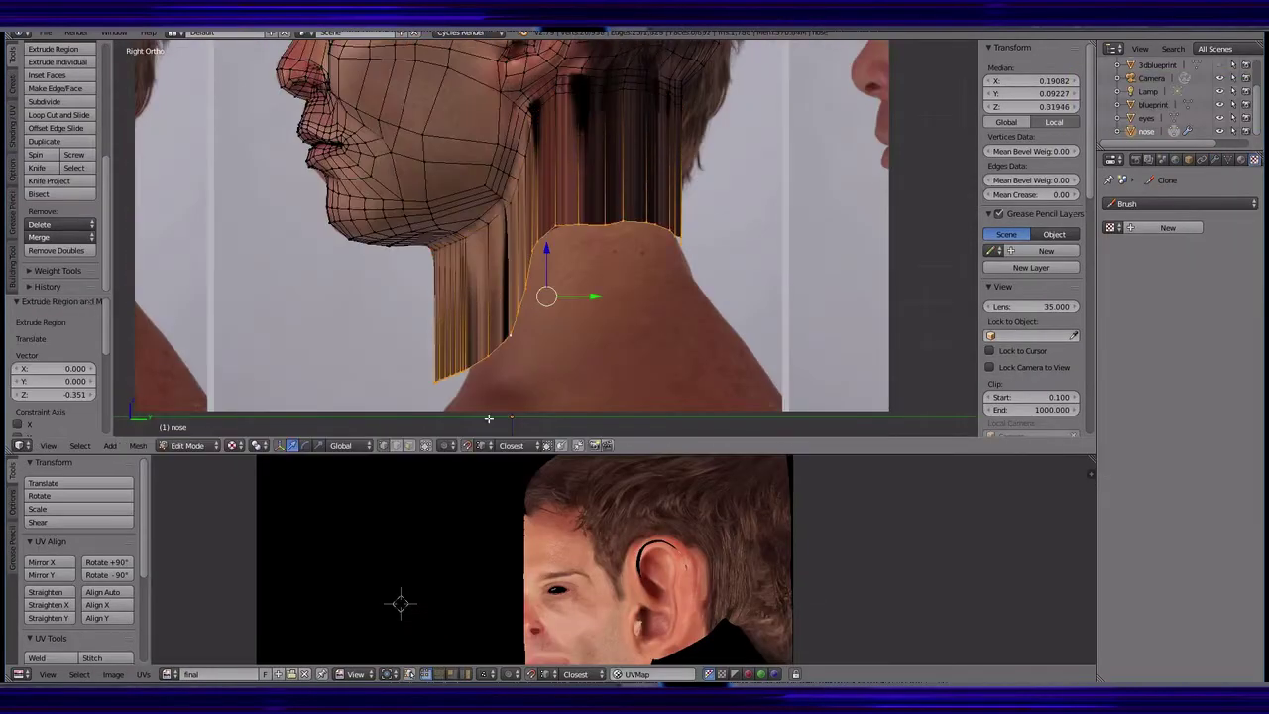
{"action": "middle_click_drag", "start_coordinate": [598, 354], "coordinate": [705, 318]}
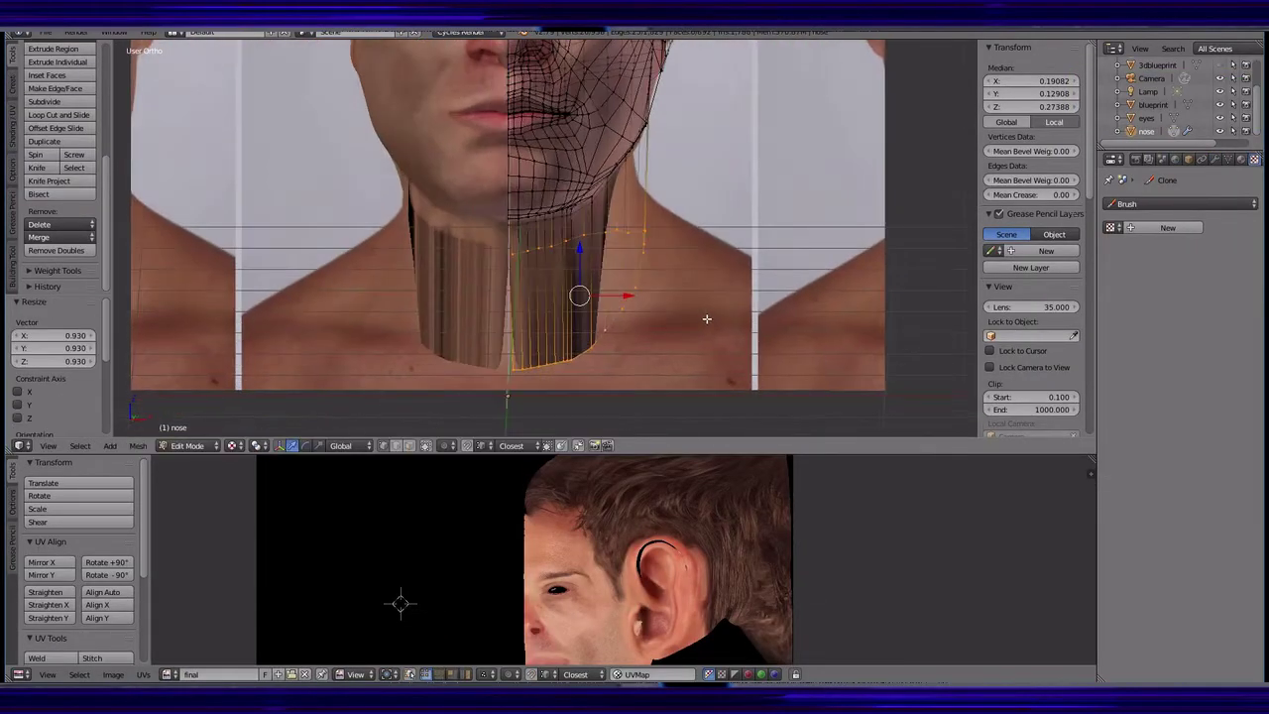
{"action": "key", "text": "g"}
{"action": "key", "text": "z"}
{"action": "left_click", "coordinate": [581, 367]}
{"action": "key", "text": "s"}
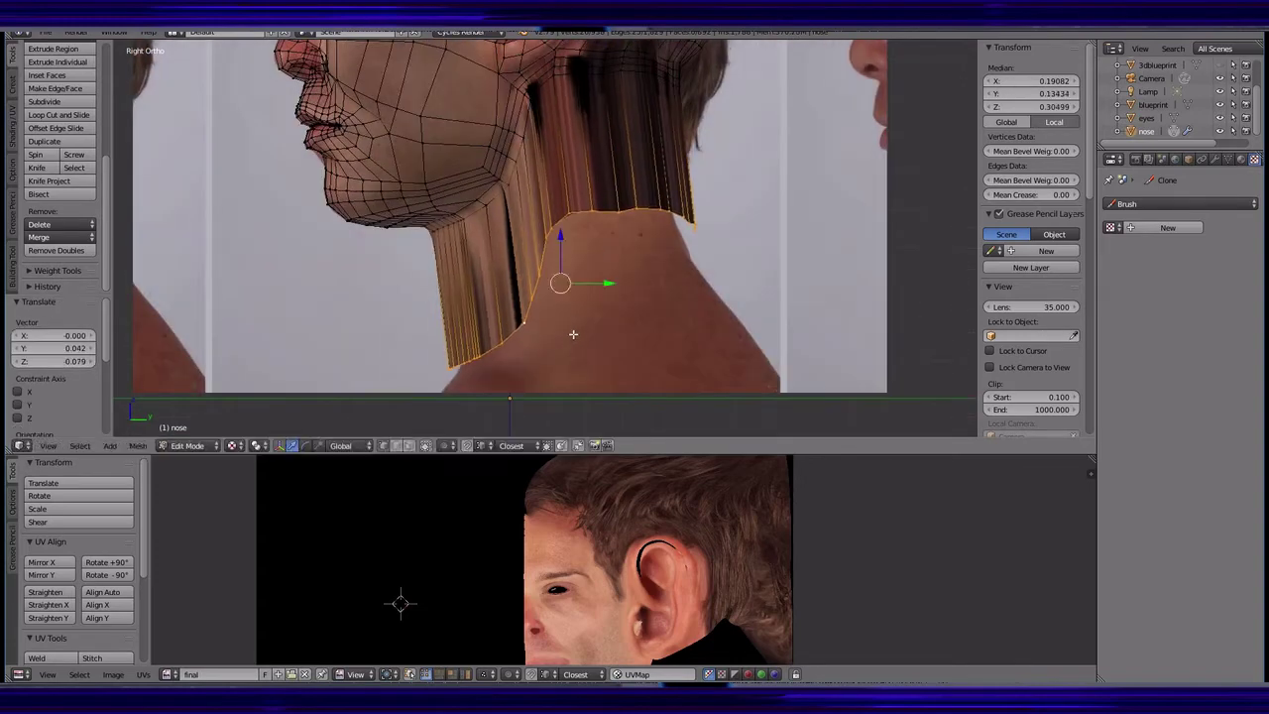
{"action": "left_click", "coordinate": [562, 327]}
{"action": "key", "text": "KP_1"}
{"action": "scroll", "coordinate": [547, 233], "scroll_direction": "up", "scroll_amount": 3}
{"action": "scroll", "coordinate": [555, 288], "scroll_direction": "up", "scroll_amount": 2}
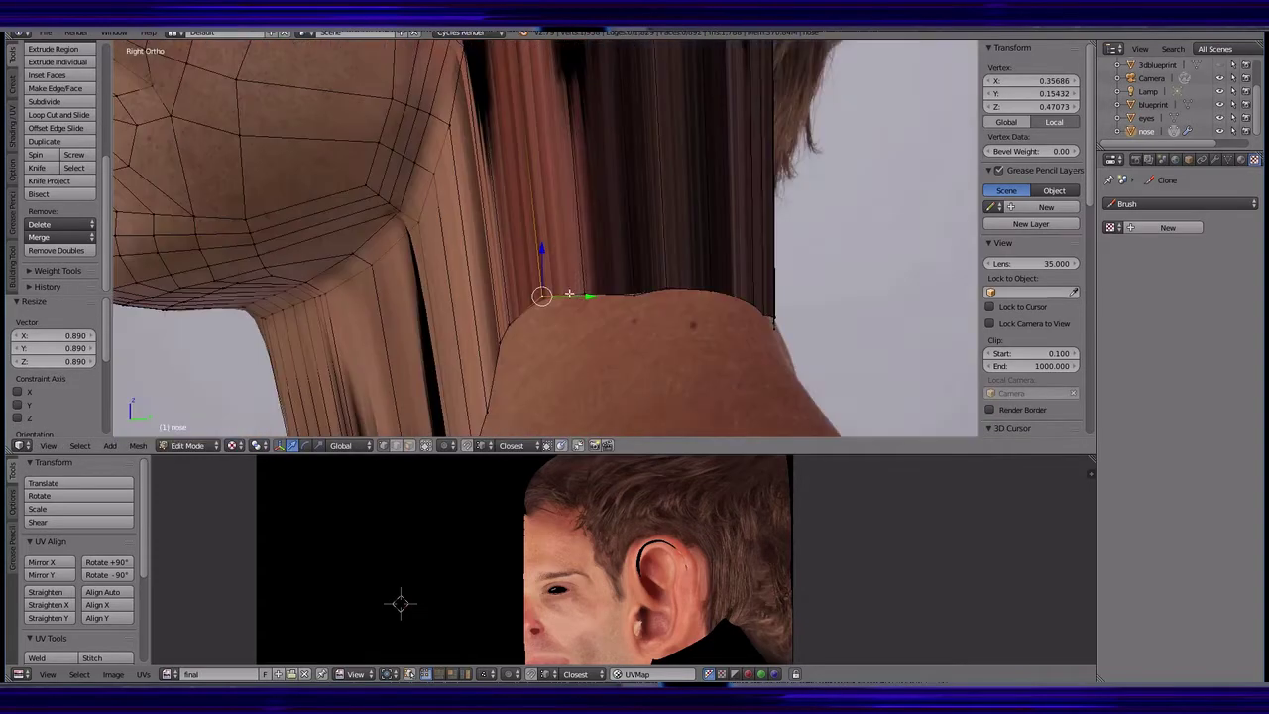
{"action": "left_click_drag", "start_coordinate": [552, 291], "coordinate": [570, 283]}
- Check the neck from the side and back, and edit a selected vertex's X position
{"action": "middle_click_drag", "start_coordinate": [607, 289], "coordinate": [530, 310]}
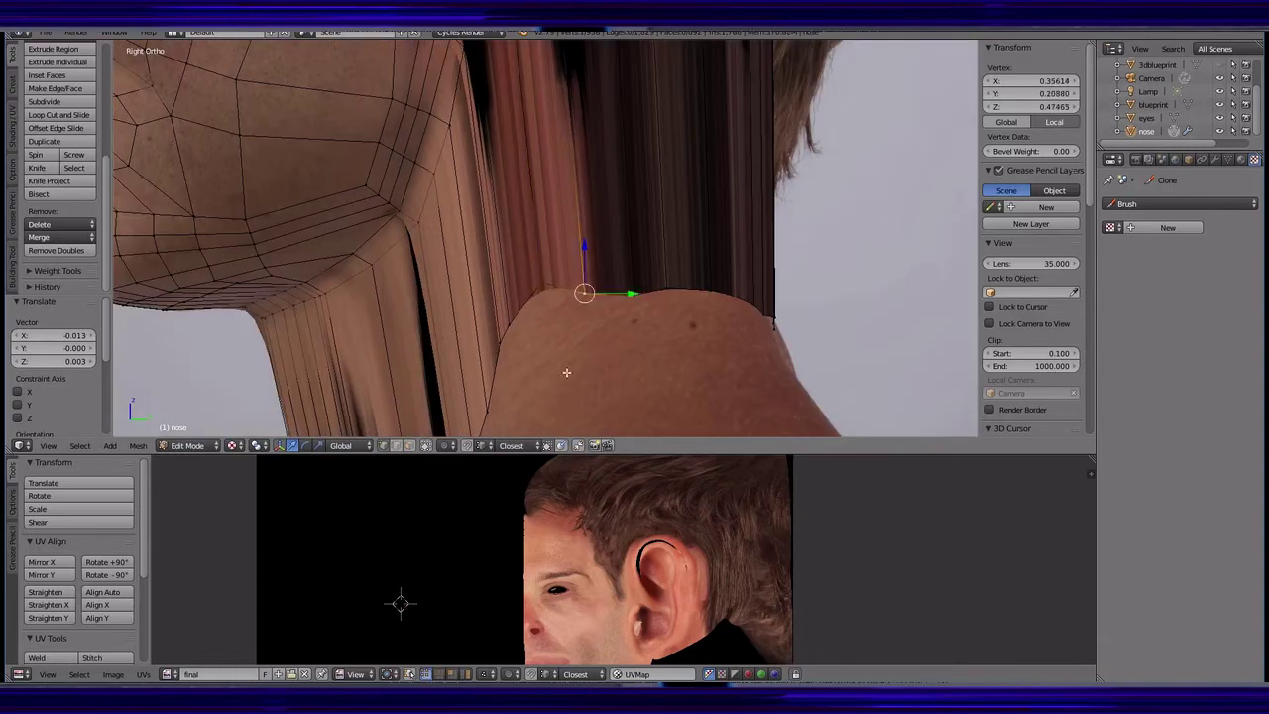
{"action": "key", "text": "KP_3"}
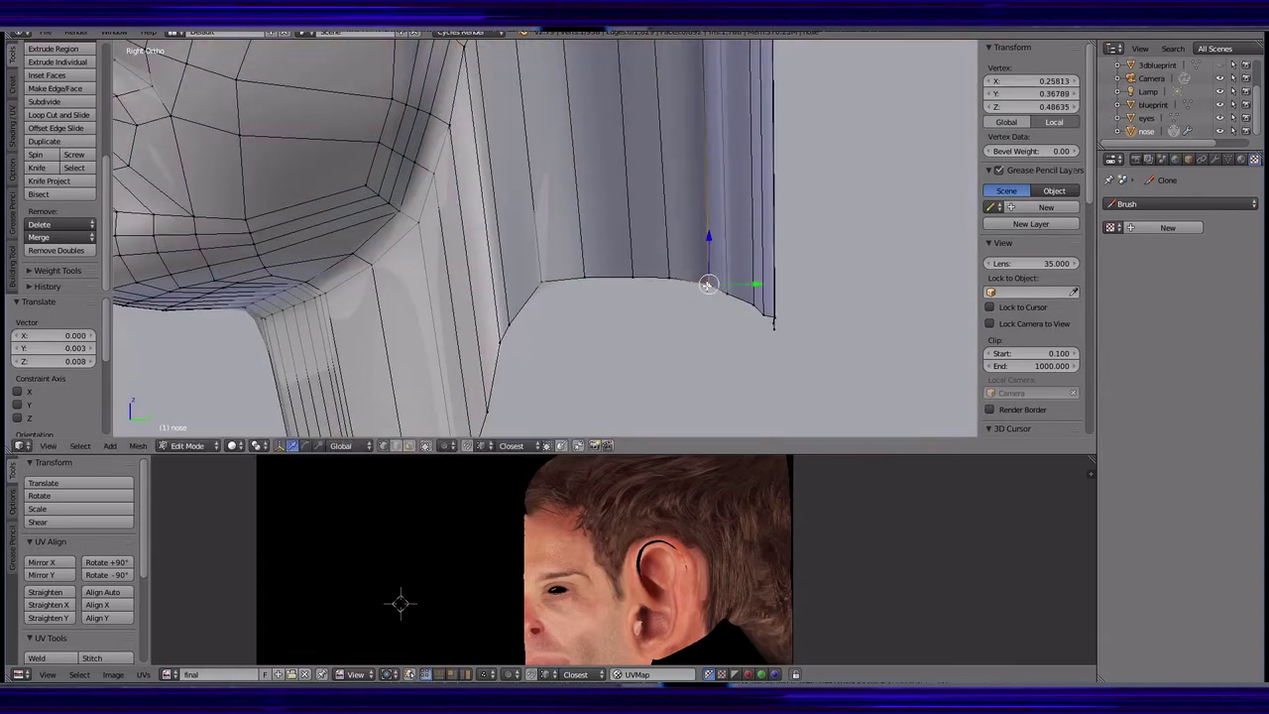
{"action": "middle_click_drag", "start_coordinate": [671, 346], "coordinate": [603, 359]}
{"action": "key", "text": "ctrl+KP_1"}
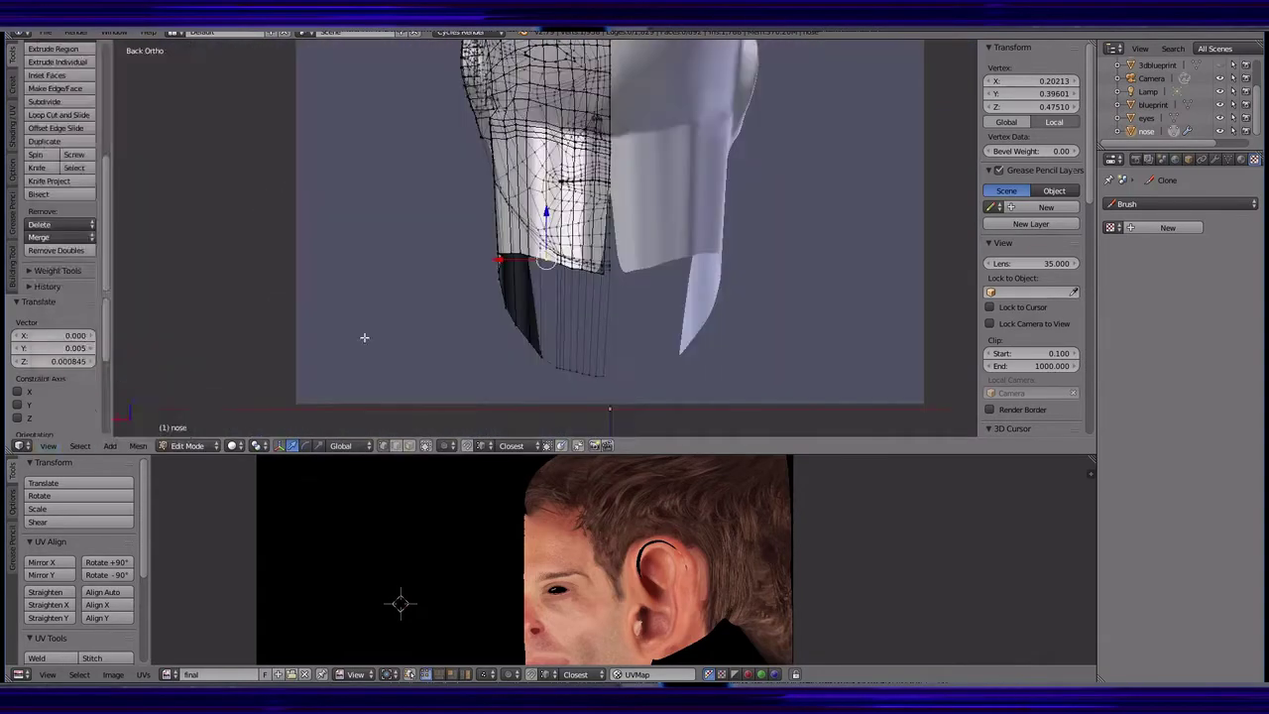
{"action": "left_click", "coordinate": [48, 446]}
{"action": "left_click", "coordinate": [205, 348]}
{"action": "left_click", "coordinate": [1009, 80]}
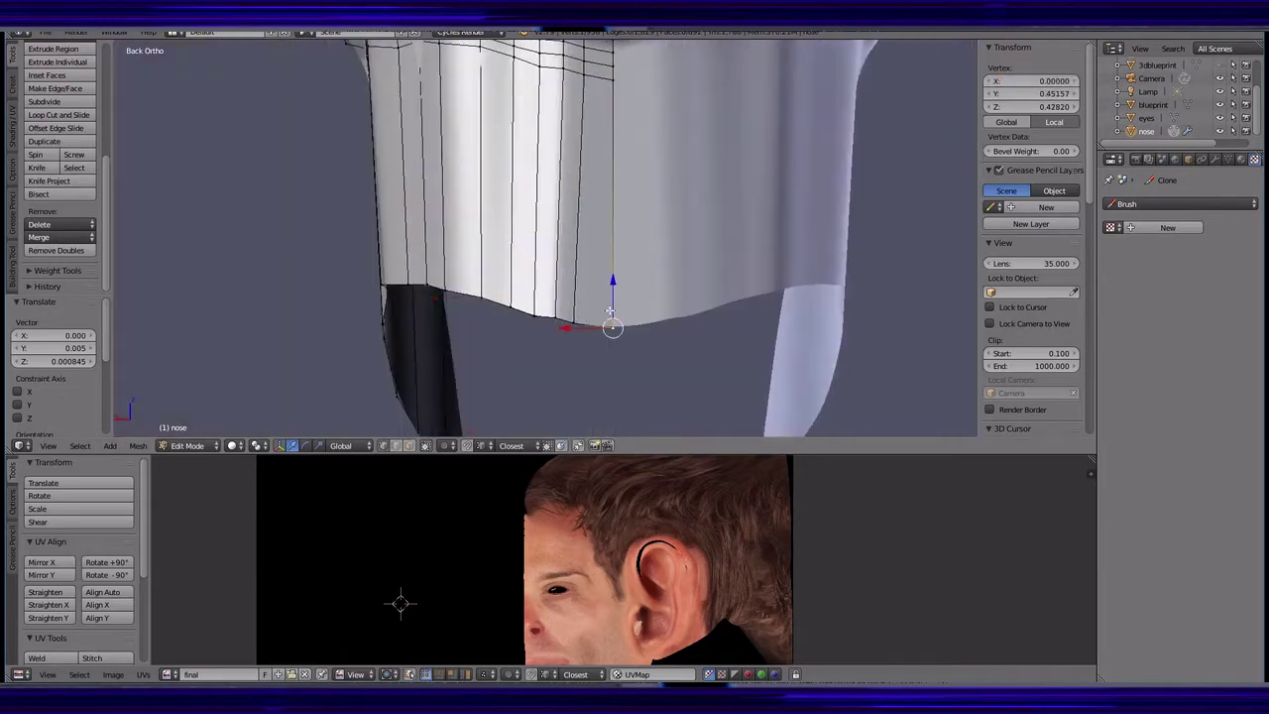
- Show the photo texture on the mesh and move a neck vertex right in front view
{"action": "middle_click_drag", "start_coordinate": [582, 319], "coordinate": [623, 315]}
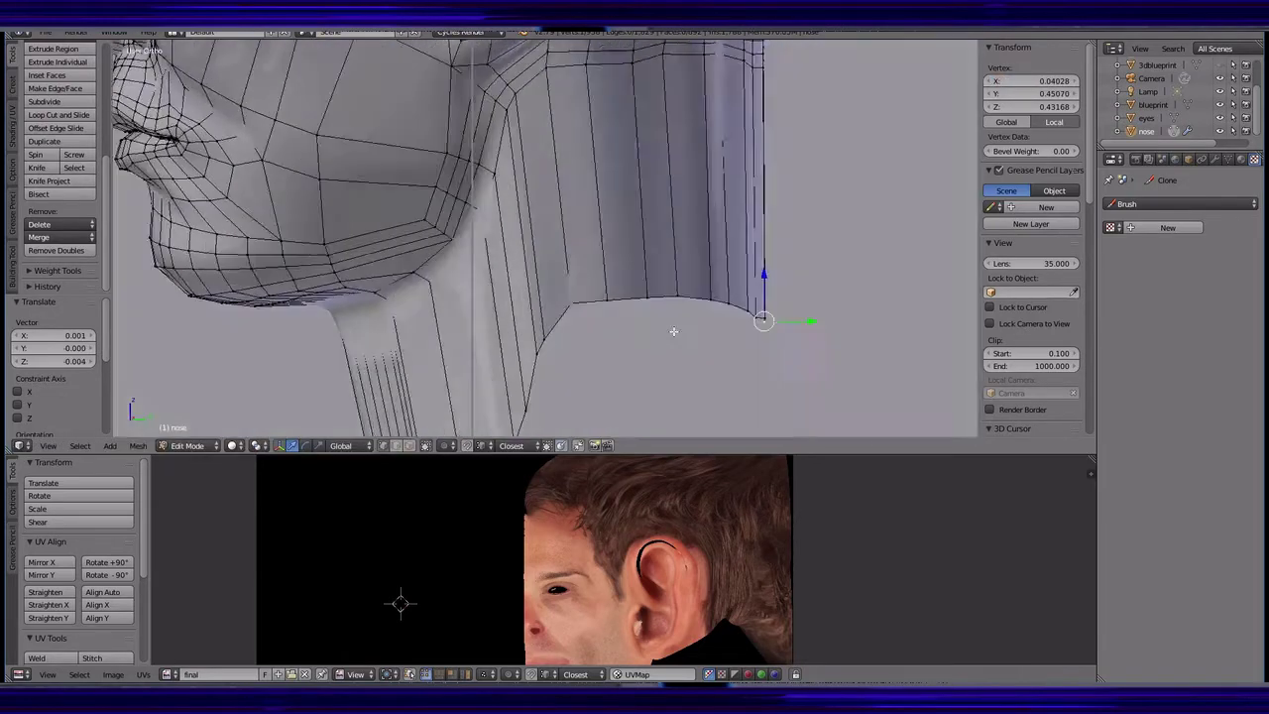
{"action": "key", "text": "Escape"}
{"action": "key", "text": "KP_3"}
{"action": "key", "text": "alt+z"}
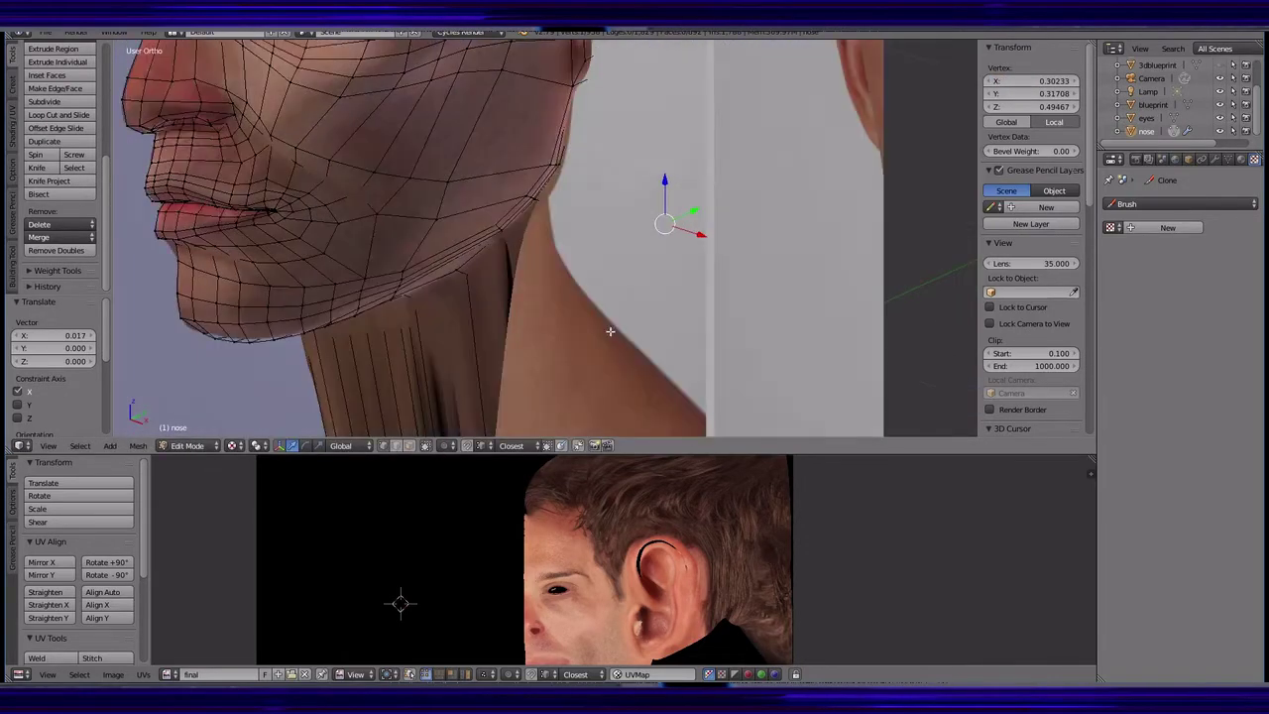
{"action": "key", "text": "KP_1"}
{"action": "middle_click_drag", "start_coordinate": [431, 340], "coordinate": [459, 350], "text": "shift"}
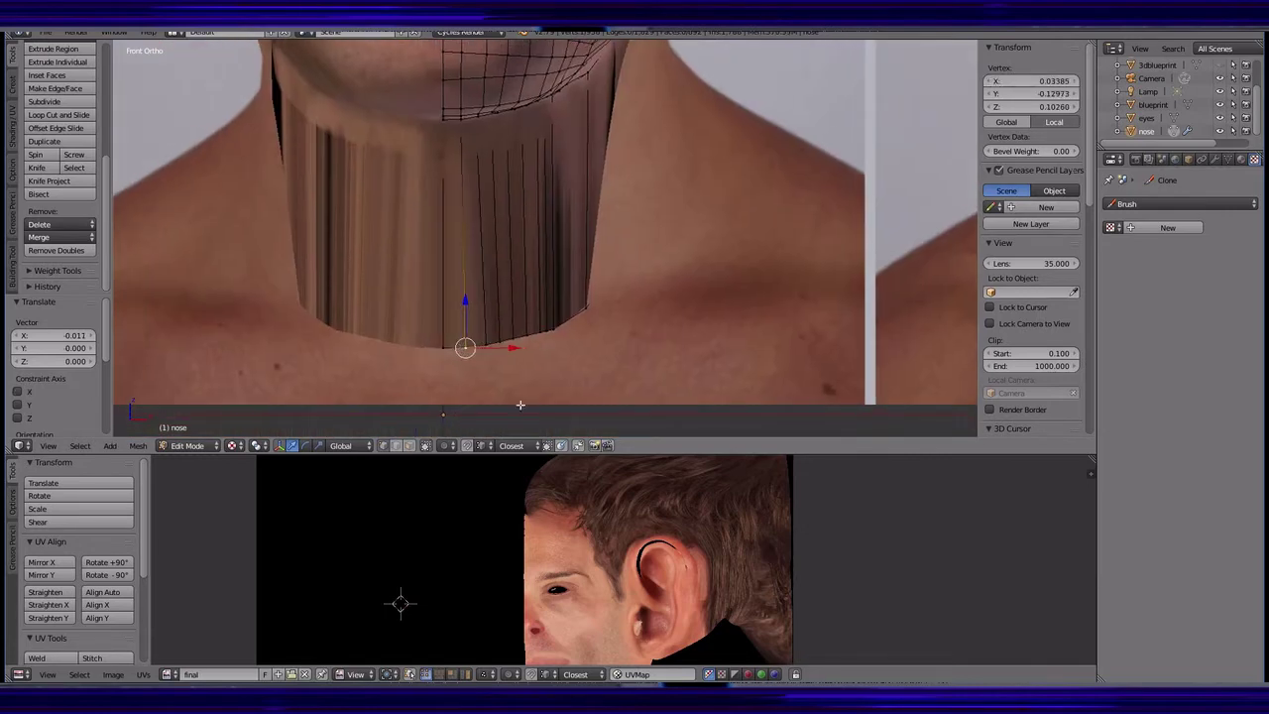
- Show the object's modifier settings and inspect the neck from front and angled views
{"action": "left_click", "coordinate": [1203, 159]}
{"action": "mouse_move", "coordinate": [681, 367]}
{"action": "middle_mouse_down"}
{"action": "mouse_move", "coordinate": [433, 261]}
{"action": "mouse_move", "coordinate": [476, 228]}
{"action": "middle_mouse_up"}
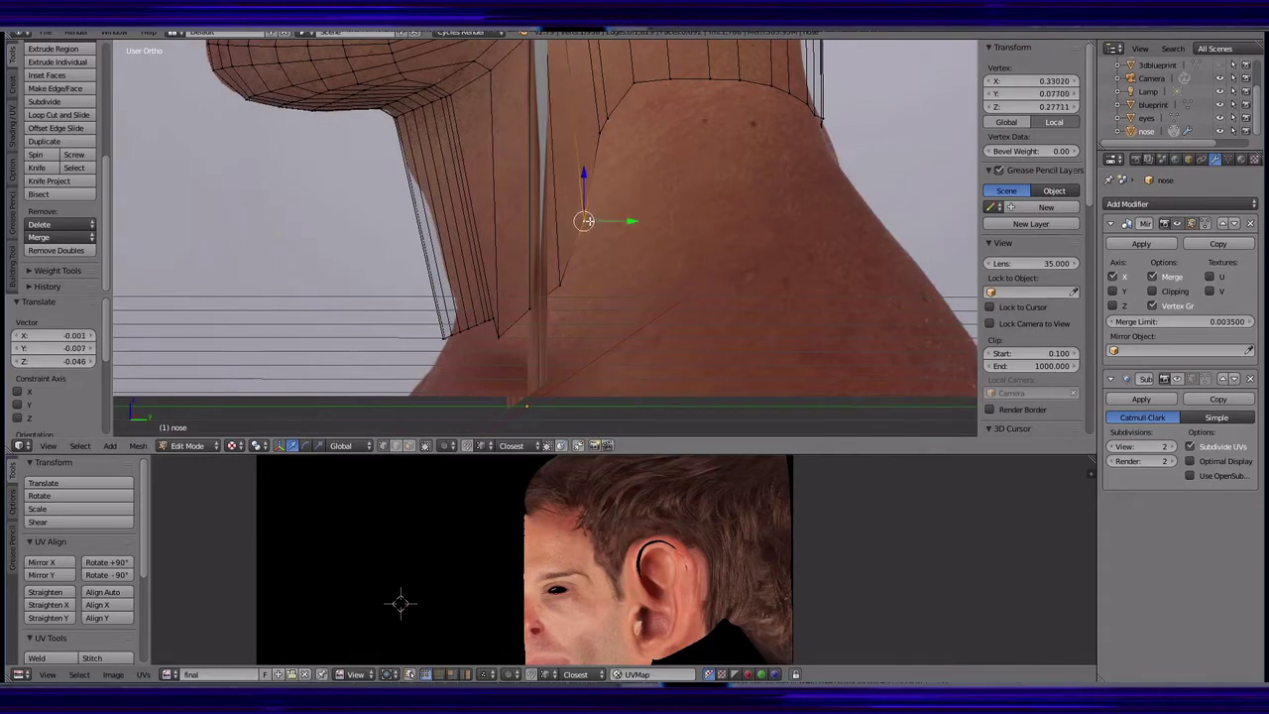
{"action": "key", "text": "KP_1"}
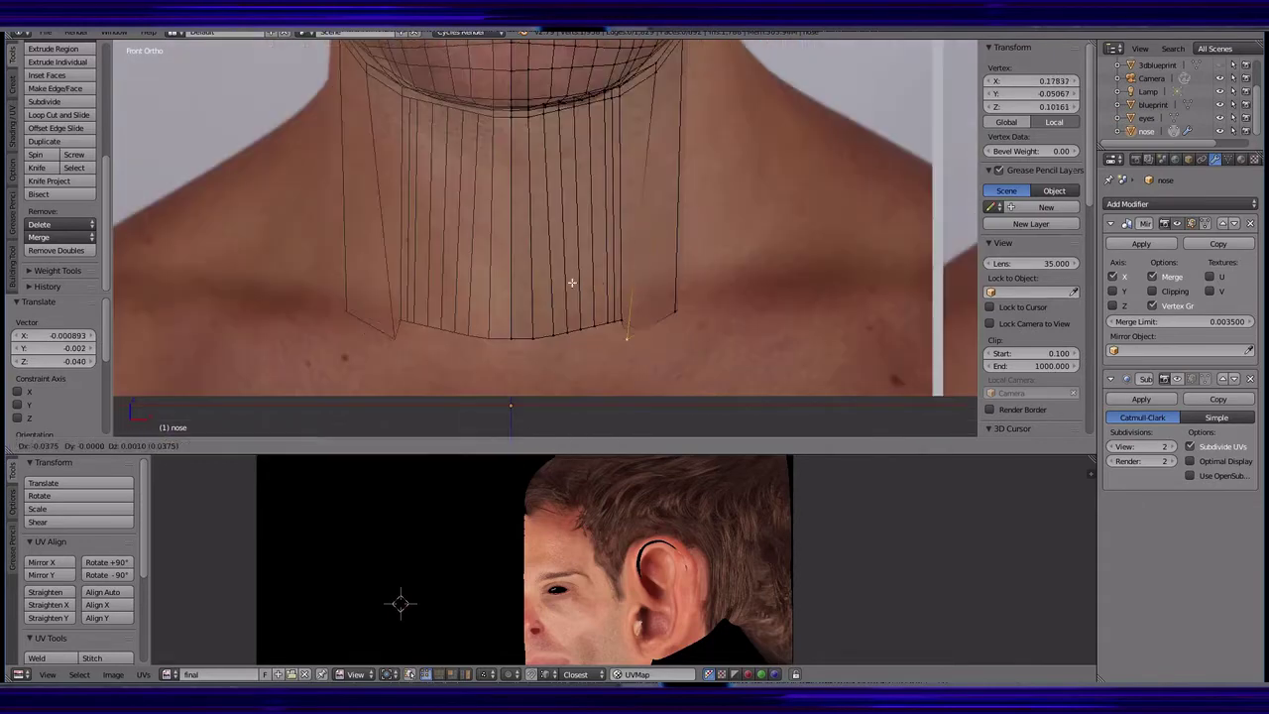
{"action": "middle_click_drag", "start_coordinate": [769, 164], "coordinate": [595, 247]}
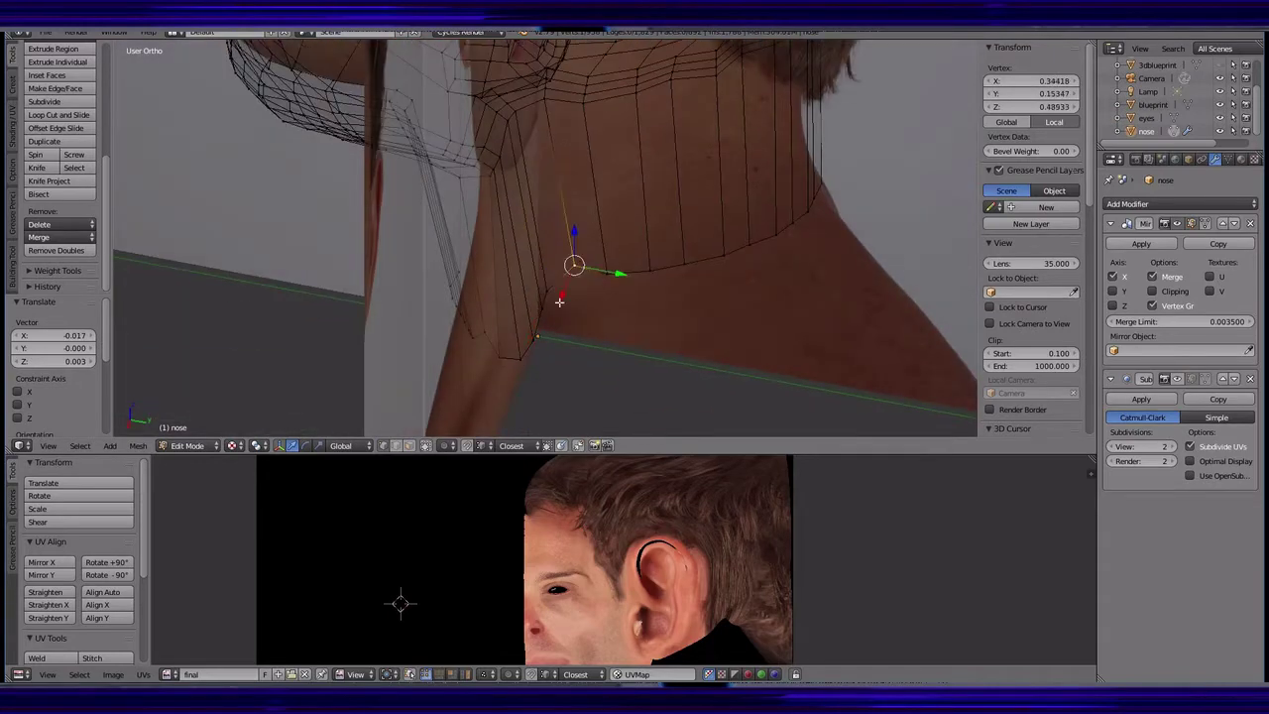
{"action": "key", "text": "KP_1"}
- Reposition a bottom neck vertex, then extrude the bottom neck ring further down
{"action": "right_click", "coordinate": [600, 354]}
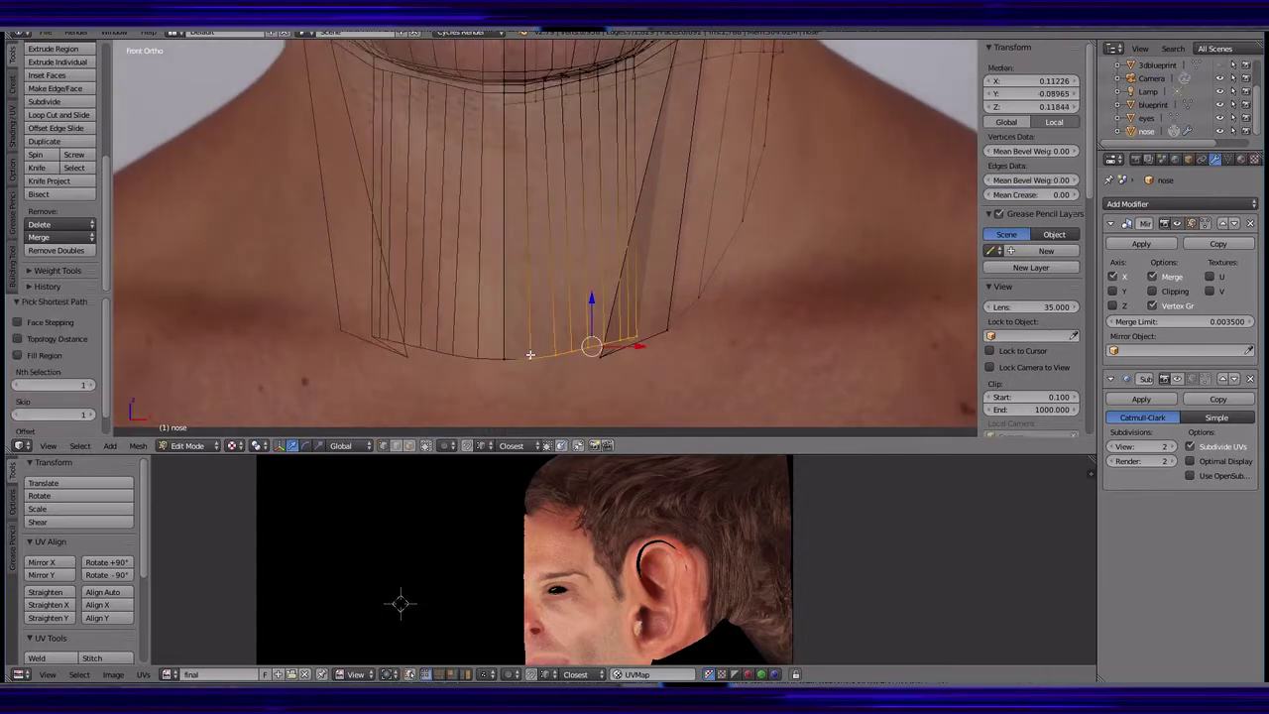
{"action": "key", "text": "g"}
{"action": "left_click", "coordinate": [540, 355]}
{"action": "scroll", "coordinate": [605, 382], "scroll_direction": "up", "scroll_amount": 2}
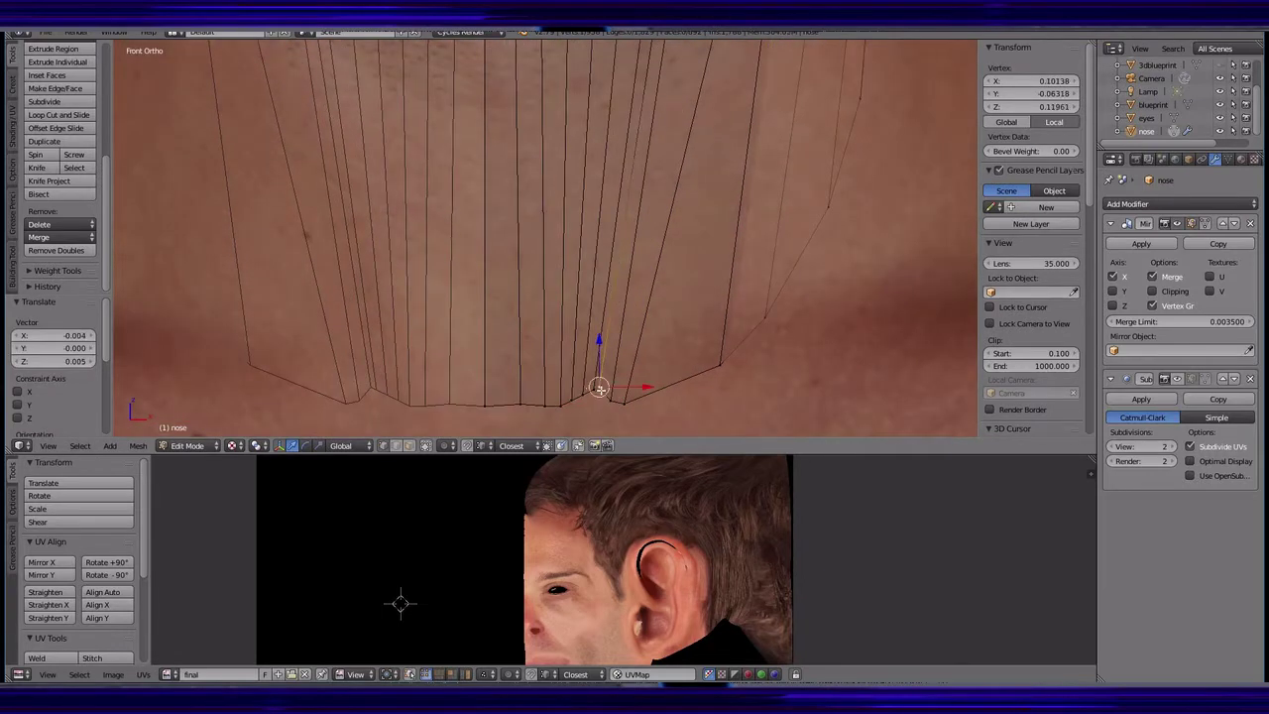
{"action": "left_click", "coordinate": [579, 405]}
{"action": "scroll", "coordinate": [579, 404], "scroll_direction": "down", "scroll_amount": 3}
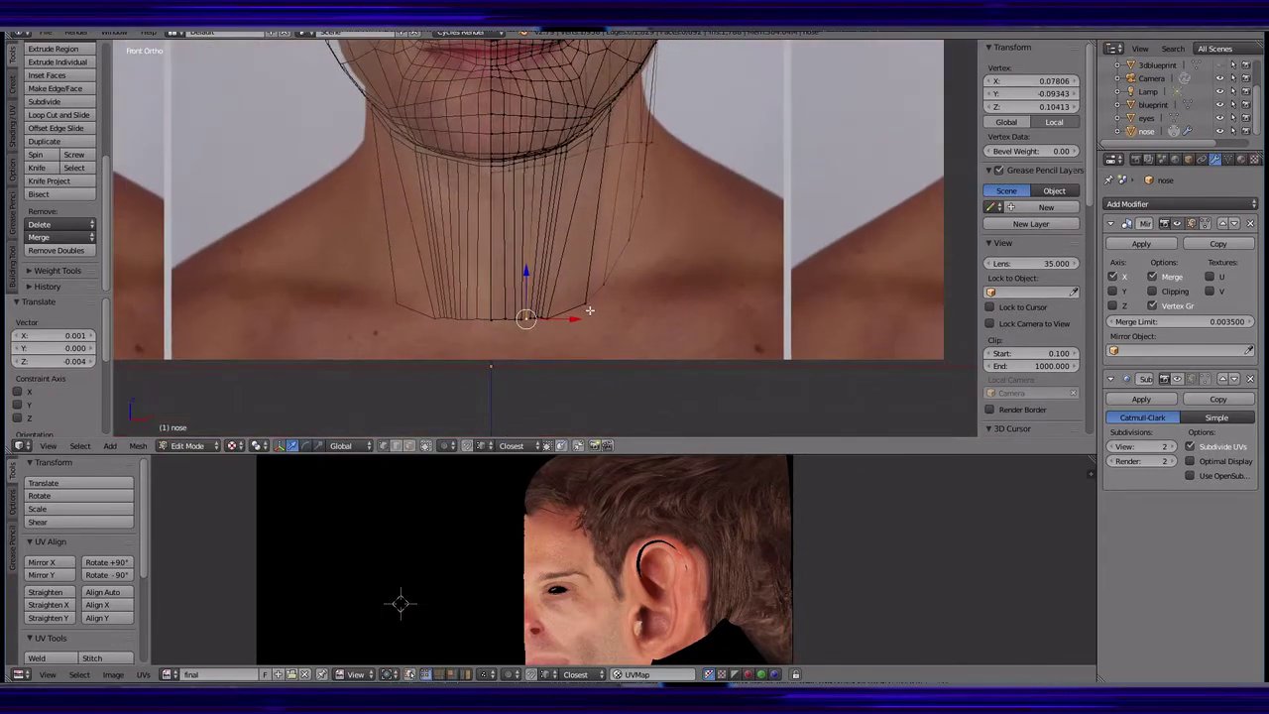
{"action": "key", "text": "e"}
{"action": "left_click", "coordinate": [595, 342]}
- Pull right-side neck vertices out toward the shoulder line, checking front and side views
{"action": "right_click", "coordinate": [629, 238]}
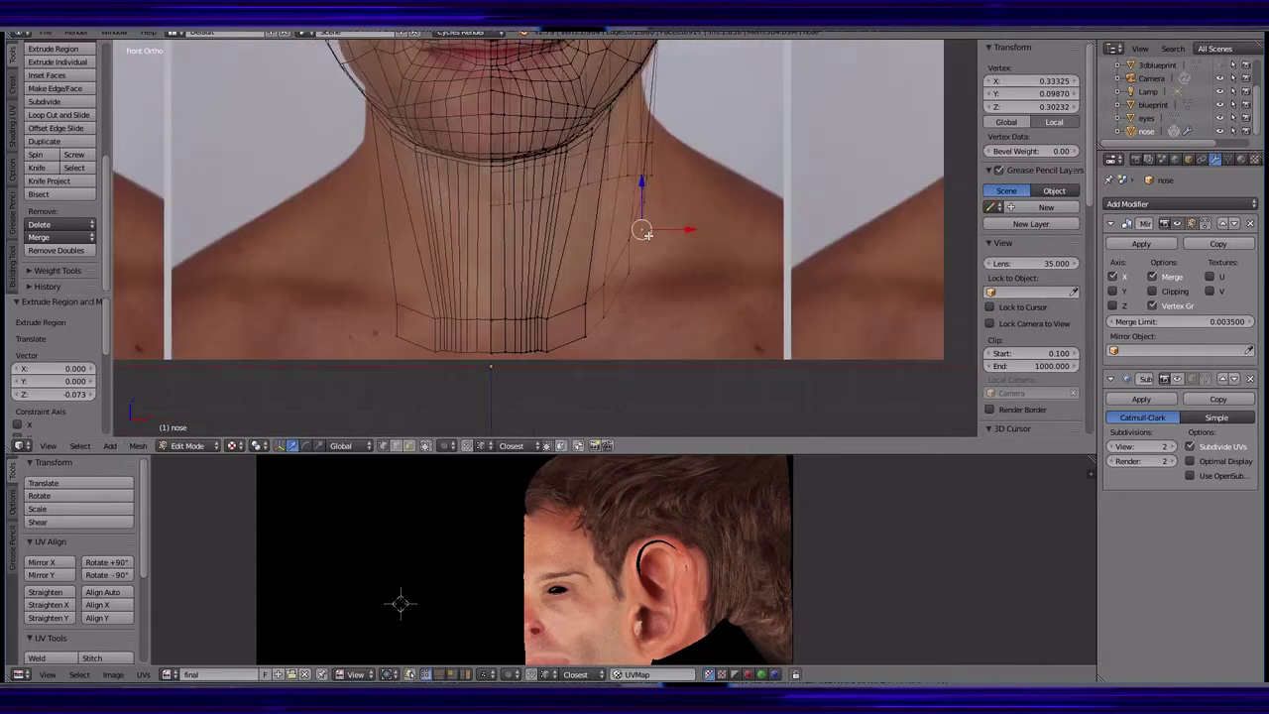
{"action": "left_click_drag", "start_coordinate": [642, 229], "coordinate": [629, 275]}
{"action": "left_click", "coordinate": [600, 344]}
{"action": "middle_click_drag", "start_coordinate": [600, 345], "coordinate": [516, 356]}
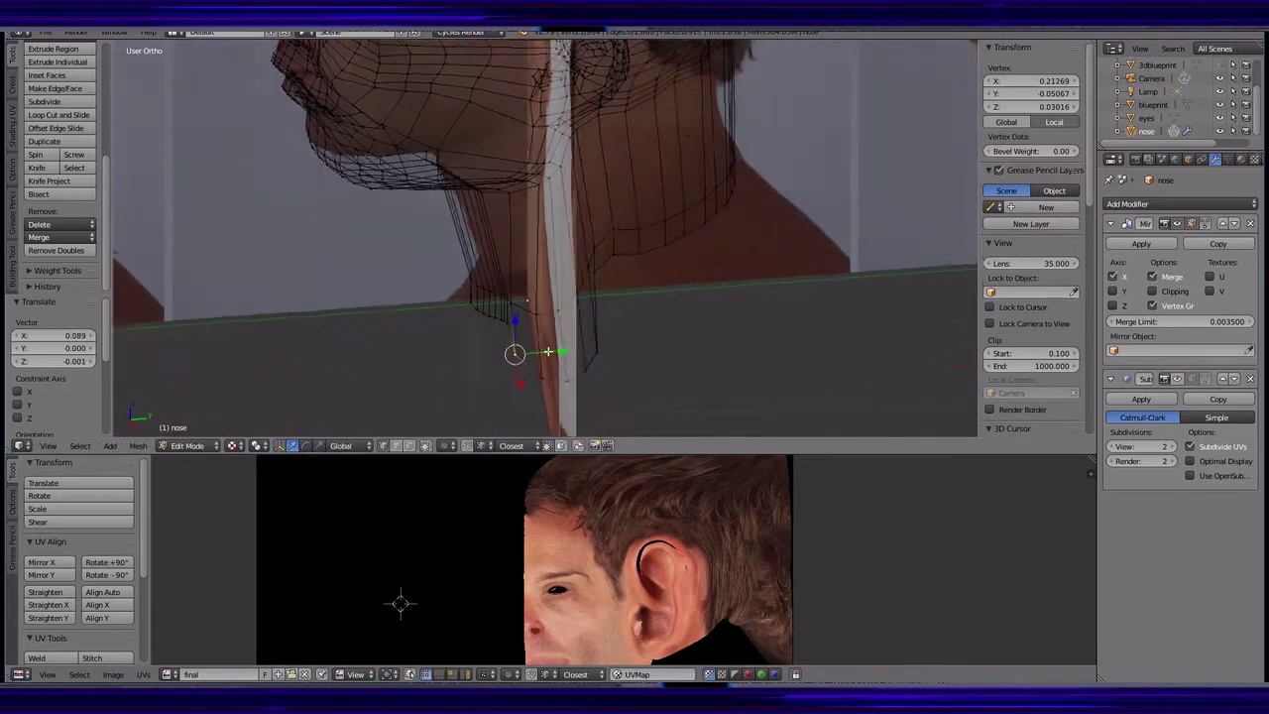
{"action": "key", "text": "KP_1"}
{"action": "right_click", "coordinate": [674, 209]}
{"action": "key", "text": "KP_3"}
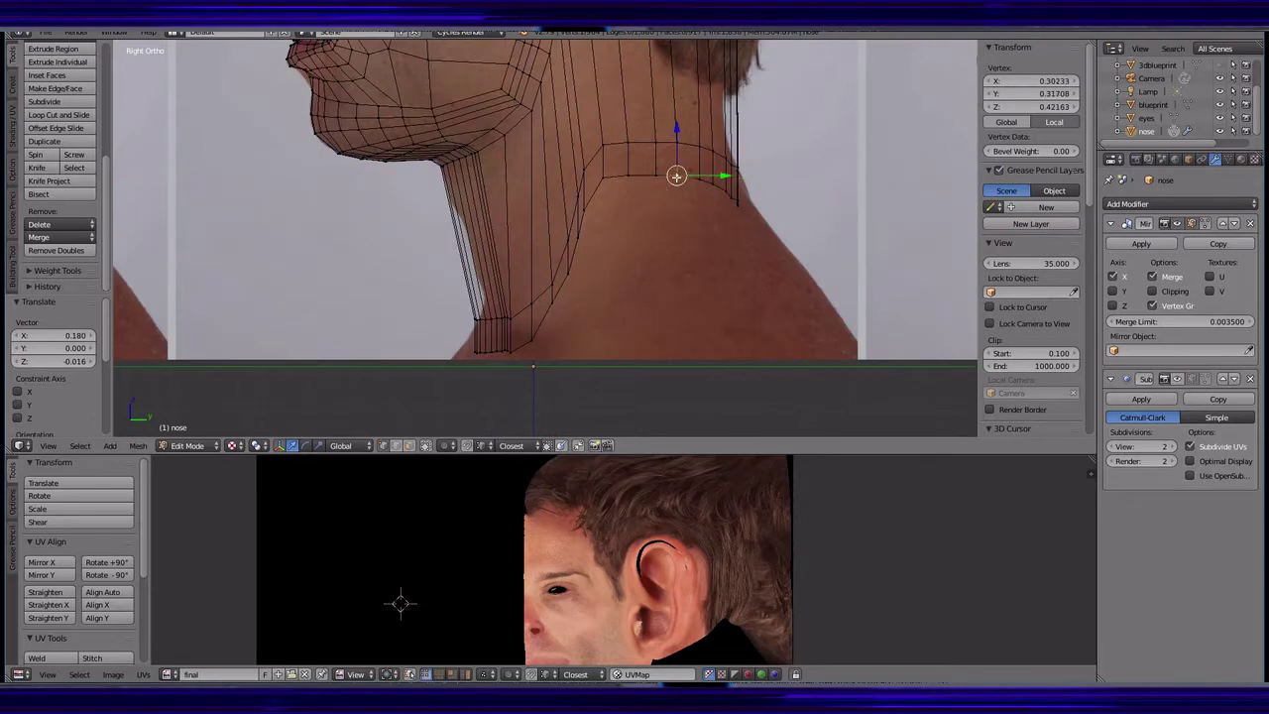
{"action": "key", "text": "KP_1"}
{"action": "left_click", "coordinate": [662, 193]}
{"action": "key", "text": "KP_3"}
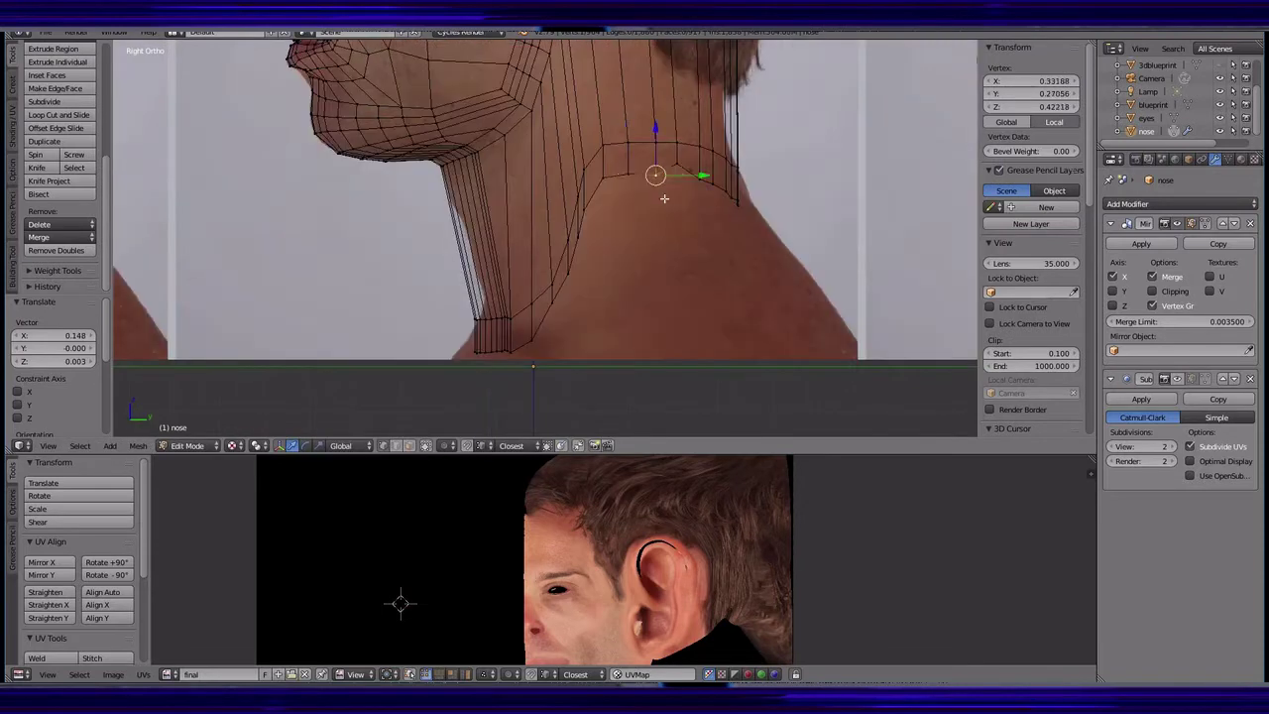
{"action": "key", "text": "KP_1"}
- Adjust the vertices at the back of the neck in the right side view
{"action": "key", "text": "KP_3"}
{"action": "right_click", "coordinate": [738, 206]}
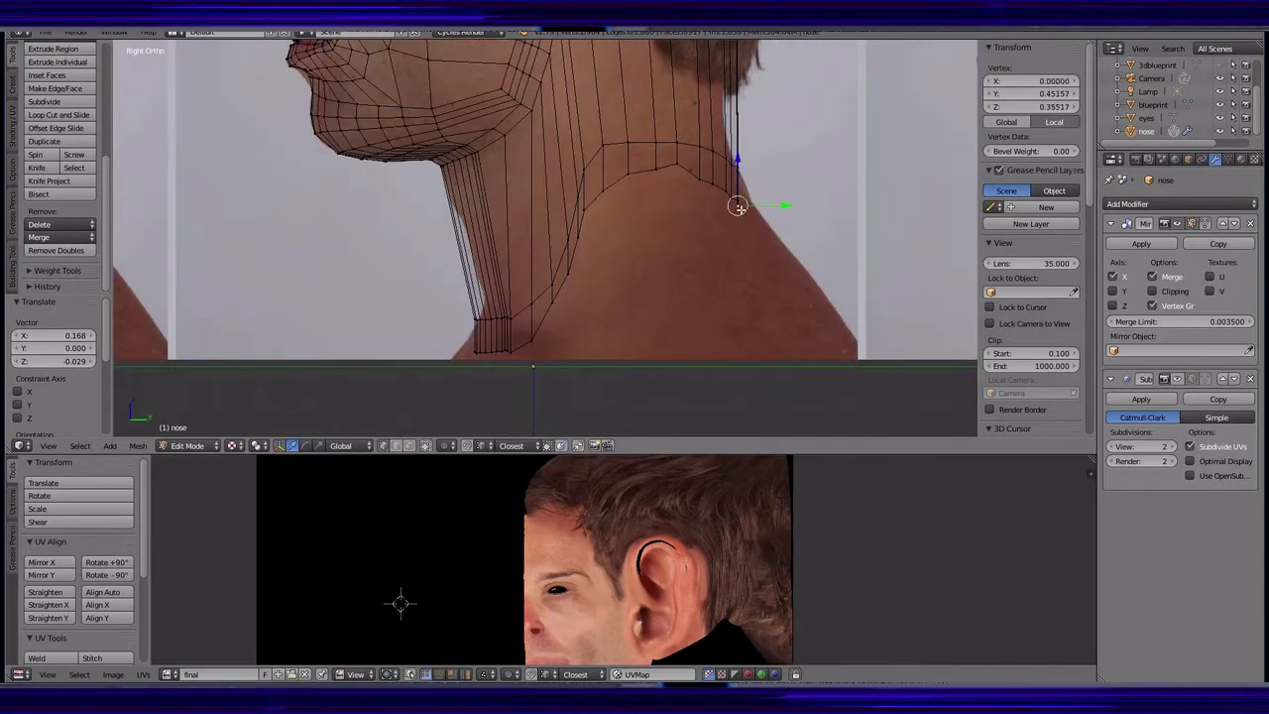
{"action": "left_click", "coordinate": [774, 230]}
{"action": "mouse_move", "coordinate": [774, 230]}
{"action": "middle_mouse_down"}
{"action": "mouse_move", "coordinate": [733, 208]}
{"action": "mouse_move", "coordinate": [655, 111]}
{"action": "middle_mouse_up"}
{"action": "key", "text": "KP_3"}
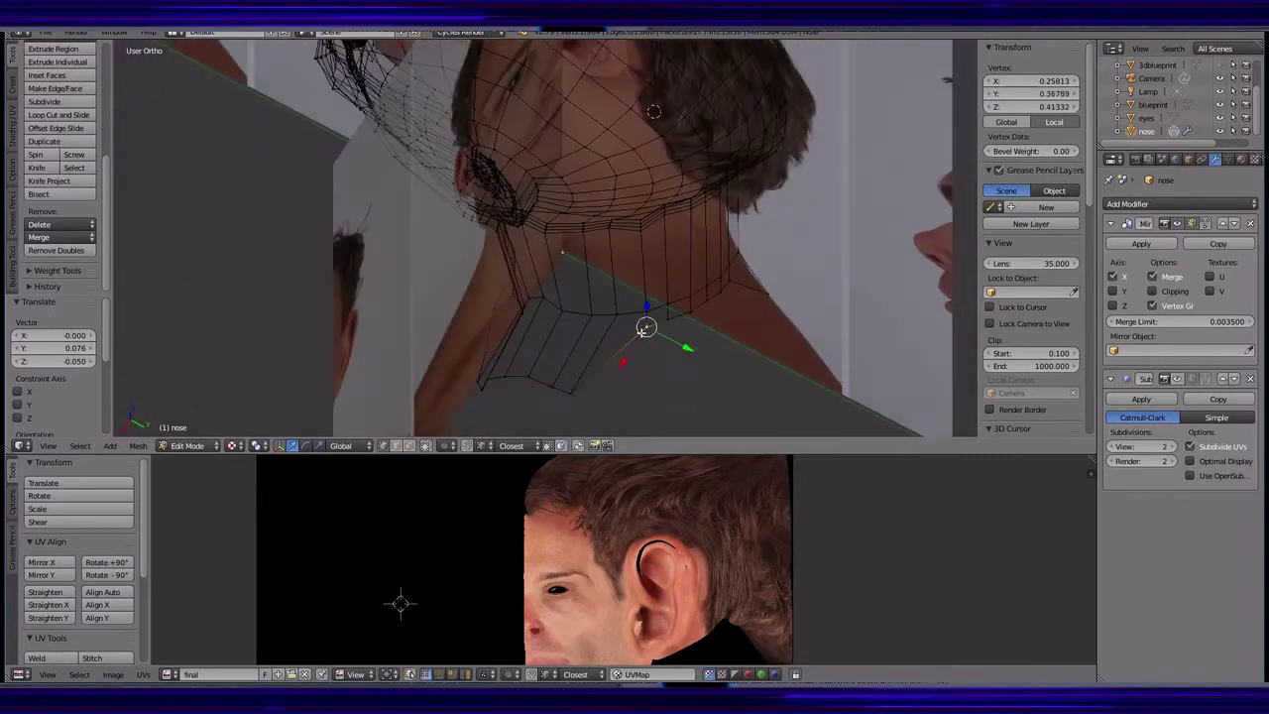
{"action": "right_click", "coordinate": [743, 286]}
{"action": "key", "text": "KP_3"}
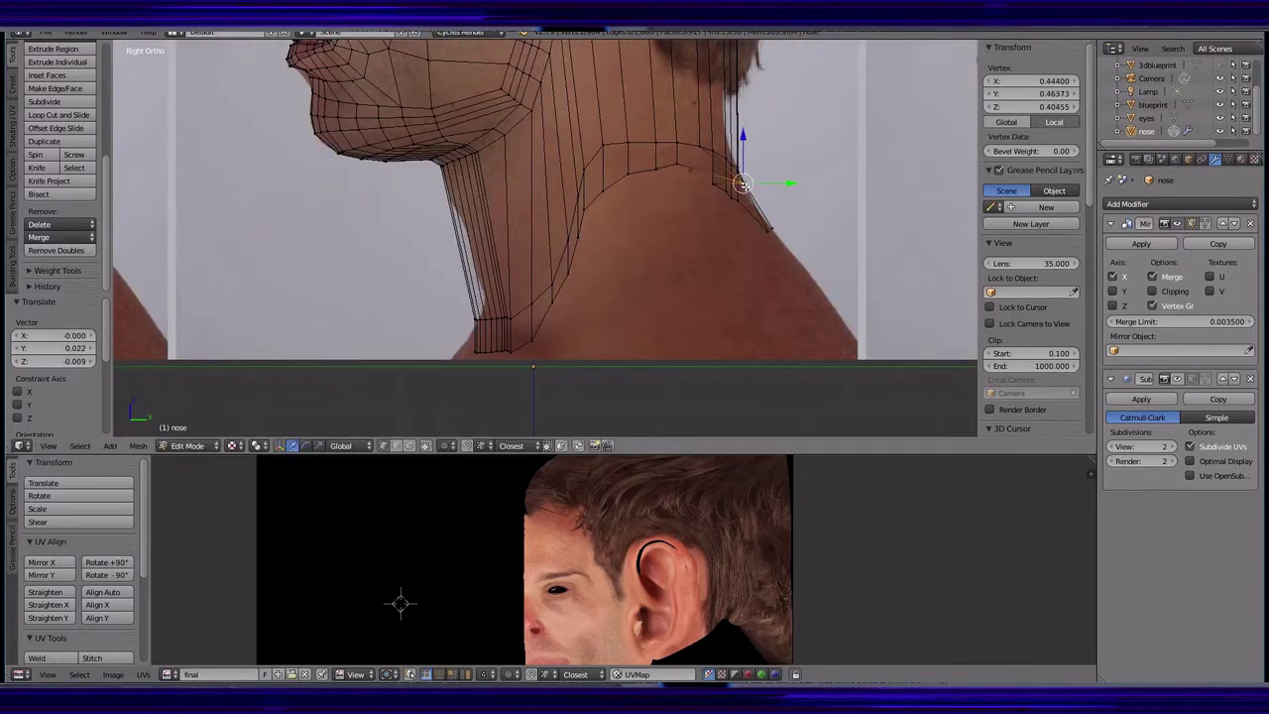
- Move the back-of-neck vertices along the Y axis to follow the side photo
{"action": "middle_click_drag", "start_coordinate": [722, 234], "coordinate": [643, 322]}
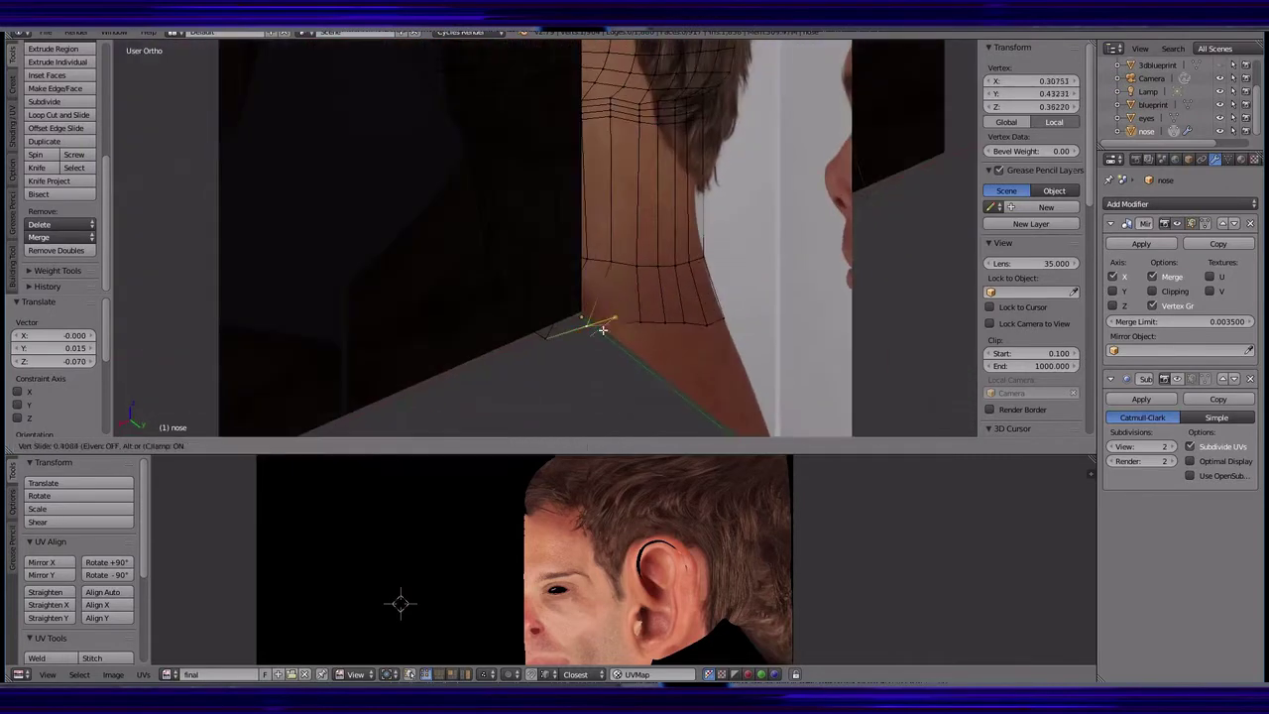
{"action": "key", "text": "g"}
{"action": "key", "text": "y"}
{"action": "left_click", "coordinate": [643, 322]}
{"action": "key", "text": "g"}
{"action": "key", "text": "y"}
{"action": "left_click", "coordinate": [656, 325]}
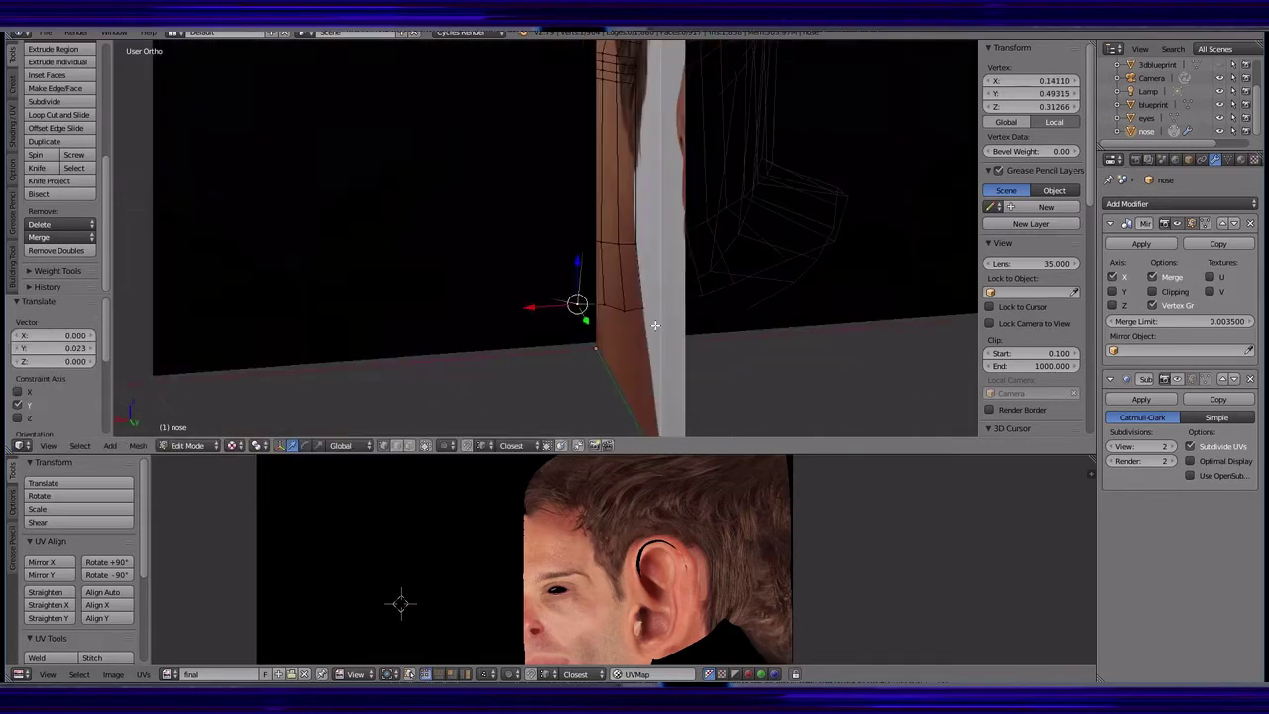
{"action": "key", "text": "ctrl+KP_1"}
- Switch the viewport to solid shading and reposition a shoulder vertex
{"action": "left_click", "coordinate": [1189, 158]}
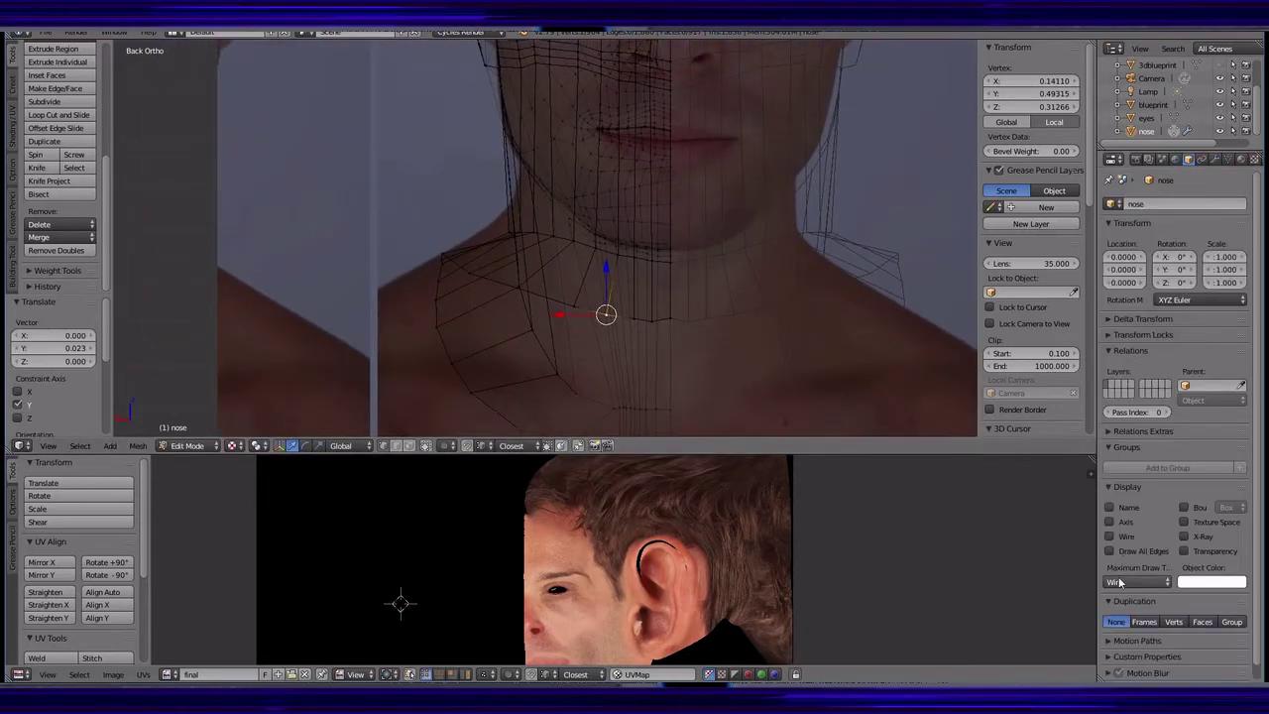
{"action": "key", "text": "alt+z"}
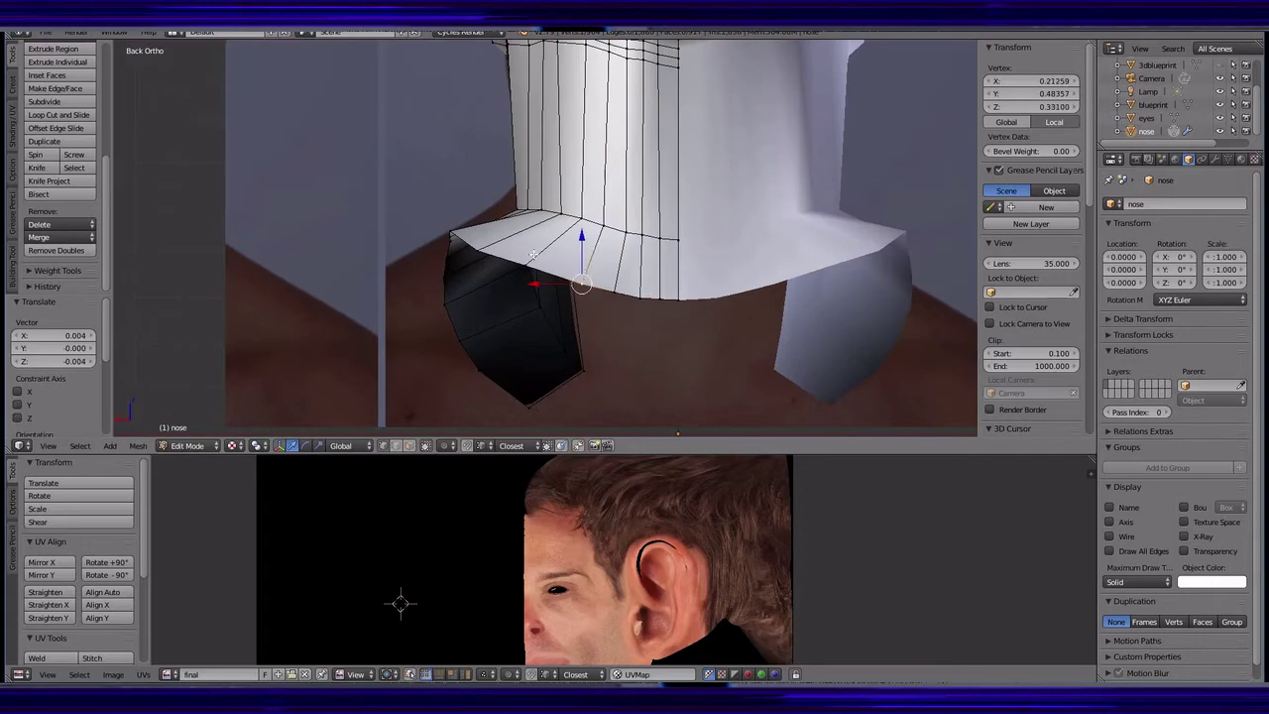
{"action": "mouse_move", "coordinate": [533, 255]}
{"action": "middle_mouse_down"}
{"action": "mouse_move", "coordinate": [634, 327]}
{"action": "mouse_move", "coordinate": [655, 278]}
{"action": "mouse_move", "coordinate": [583, 276]}
{"action": "mouse_move", "coordinate": [688, 309]}
{"action": "middle_mouse_up"}
{"action": "right_click", "coordinate": [595, 297]}
{"action": "key", "text": "g"}
{"action": "left_click", "coordinate": [625, 335]}
{"action": "left_click", "coordinate": [643, 339]}
- Draw the mesh as wireframe over the photo and move a path of neck edges
{"action": "right_click", "coordinate": [654, 276]}
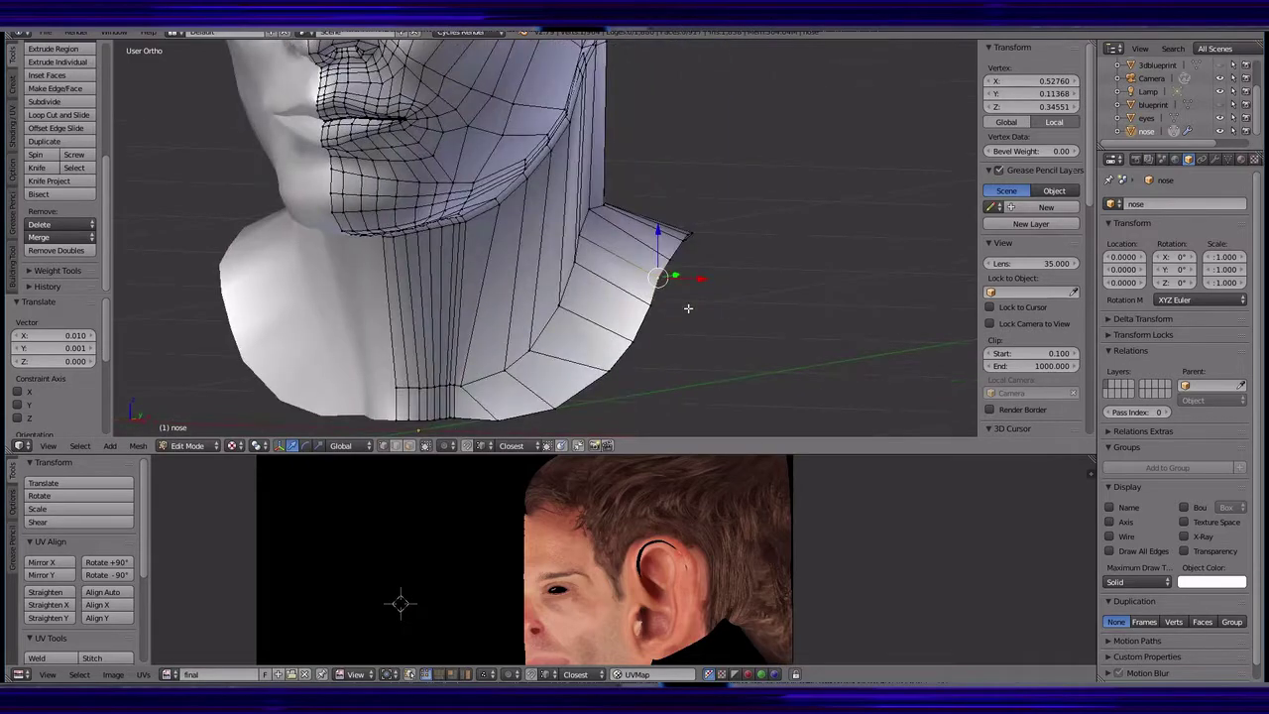
{"action": "key", "text": "KP_1"}
{"action": "left_click", "coordinate": [1138, 582]}
{"action": "left_click", "coordinate": [1138, 562]}
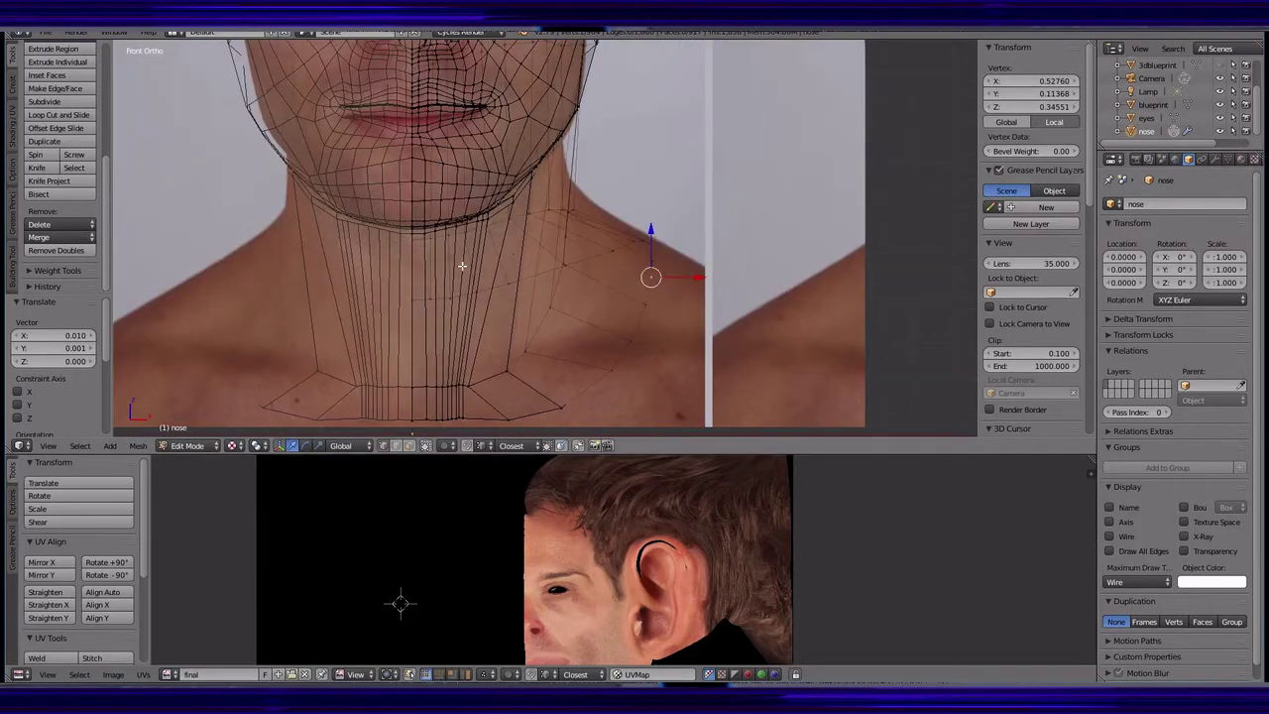
{"action": "mouse_move", "coordinate": [427, 296]}
{"action": "middle_mouse_down"}
{"action": "mouse_move", "coordinate": [453, 306]}
{"action": "mouse_move", "coordinate": [482, 298]}
{"action": "mouse_move", "coordinate": [482, 284]}
{"action": "middle_mouse_up"}
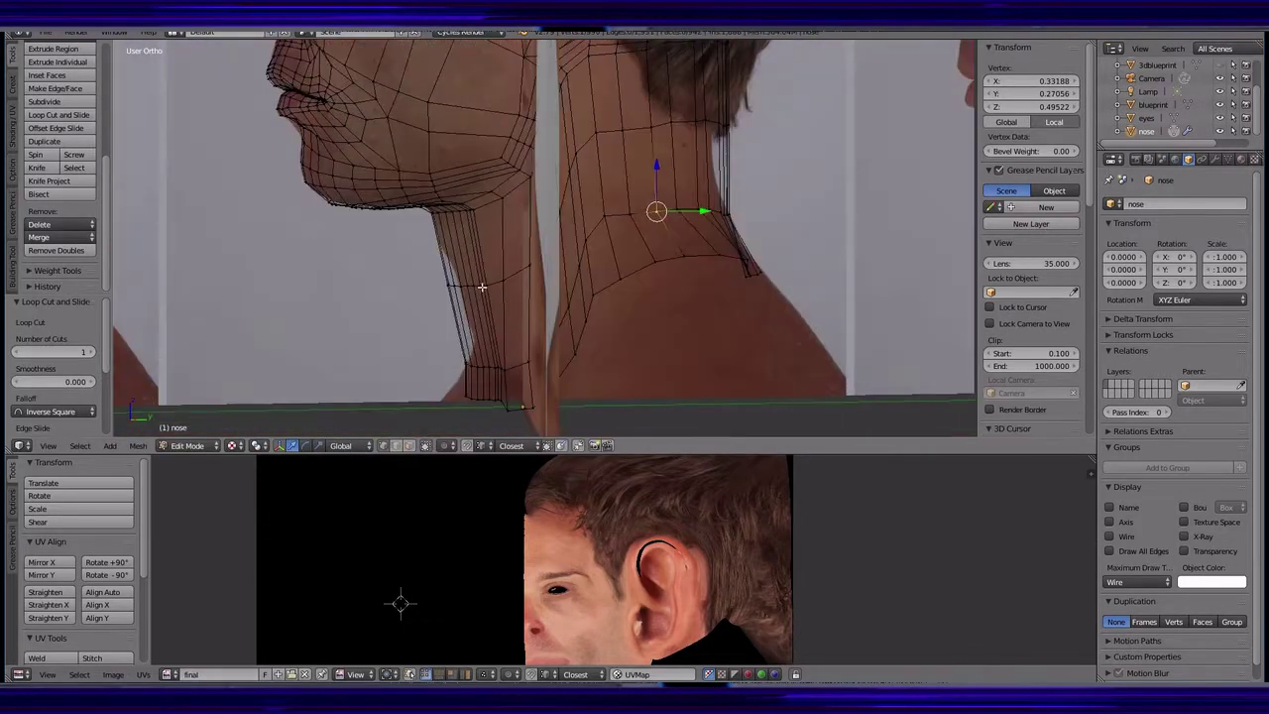
{"action": "right_click", "coordinate": [640, 228], "text": "ctrl"}
{"action": "key", "text": "KP_1"}
{"action": "left_click", "coordinate": [540, 236]}
{"action": "mouse_move", "coordinate": [540, 237]}
{"action": "middle_mouse_down"}
{"action": "mouse_move", "coordinate": [425, 331]}
{"action": "mouse_move", "coordinate": [674, 258]}
{"action": "mouse_move", "coordinate": [733, 295]}
{"action": "mouse_move", "coordinate": [665, 295]}
{"action": "mouse_move", "coordinate": [600, 361]}
{"action": "middle_mouse_up"}
- Move a neck vertex along Y, then shift a vertical strip of neck vertices sideways and backward
{"action": "right_click", "coordinate": [665, 295]}
{"action": "key", "text": "g"}
{"action": "key", "text": "y"}
{"action": "left_click", "coordinate": [665, 294]}
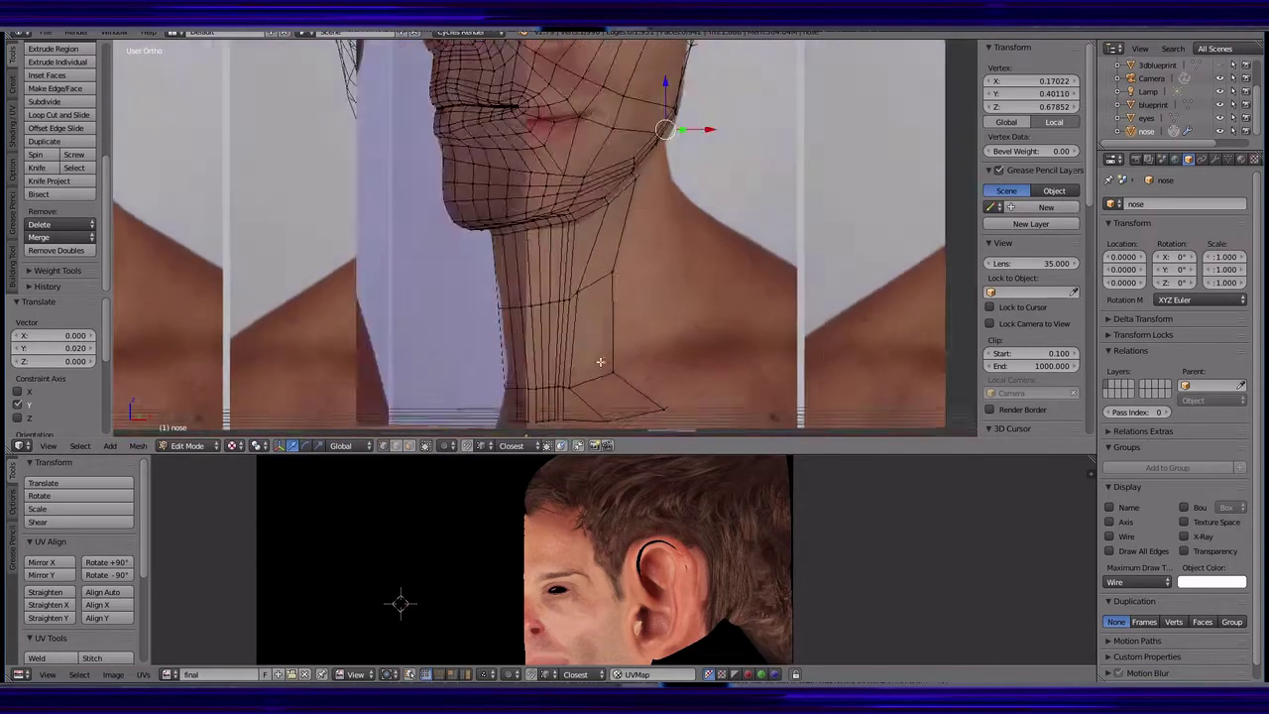
{"action": "key", "text": "KP_1"}
{"action": "right_click", "coordinate": [589, 334], "text": "ctrl"}
{"action": "left_click", "coordinate": [516, 337]}
{"action": "key", "text": "KP_3"}
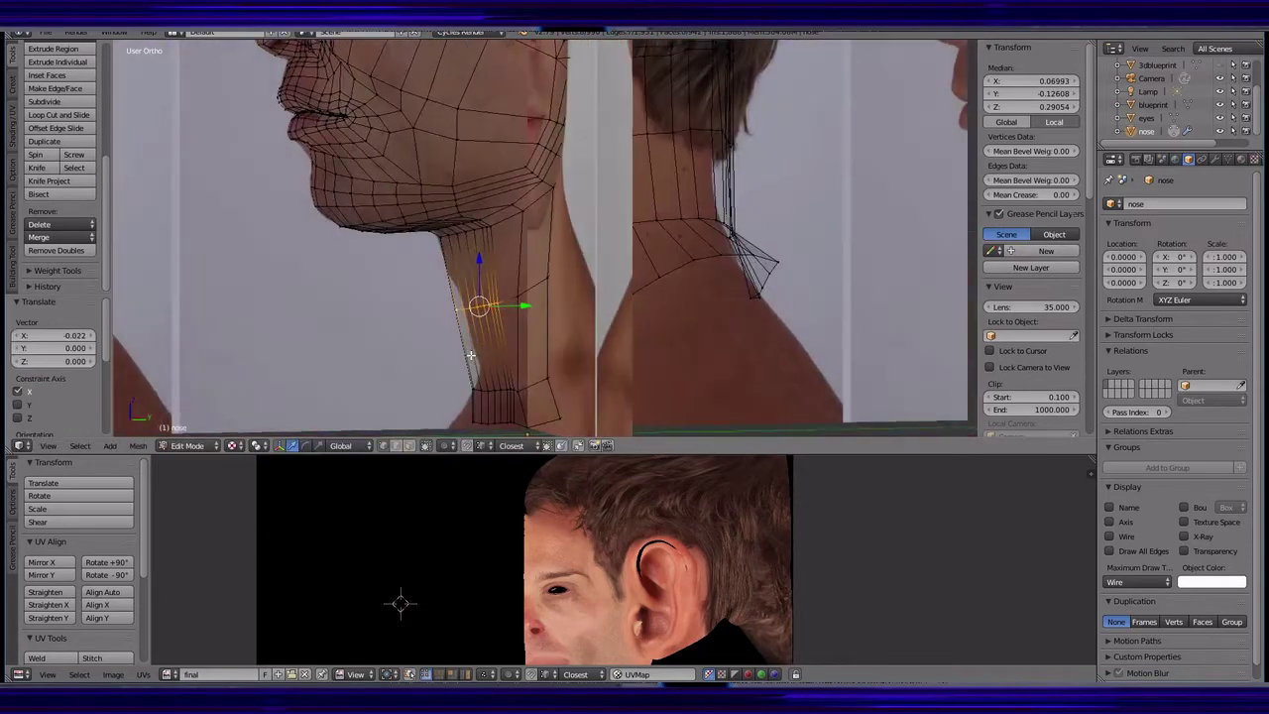
{"action": "key", "text": "g"}
{"action": "key", "text": "y"}
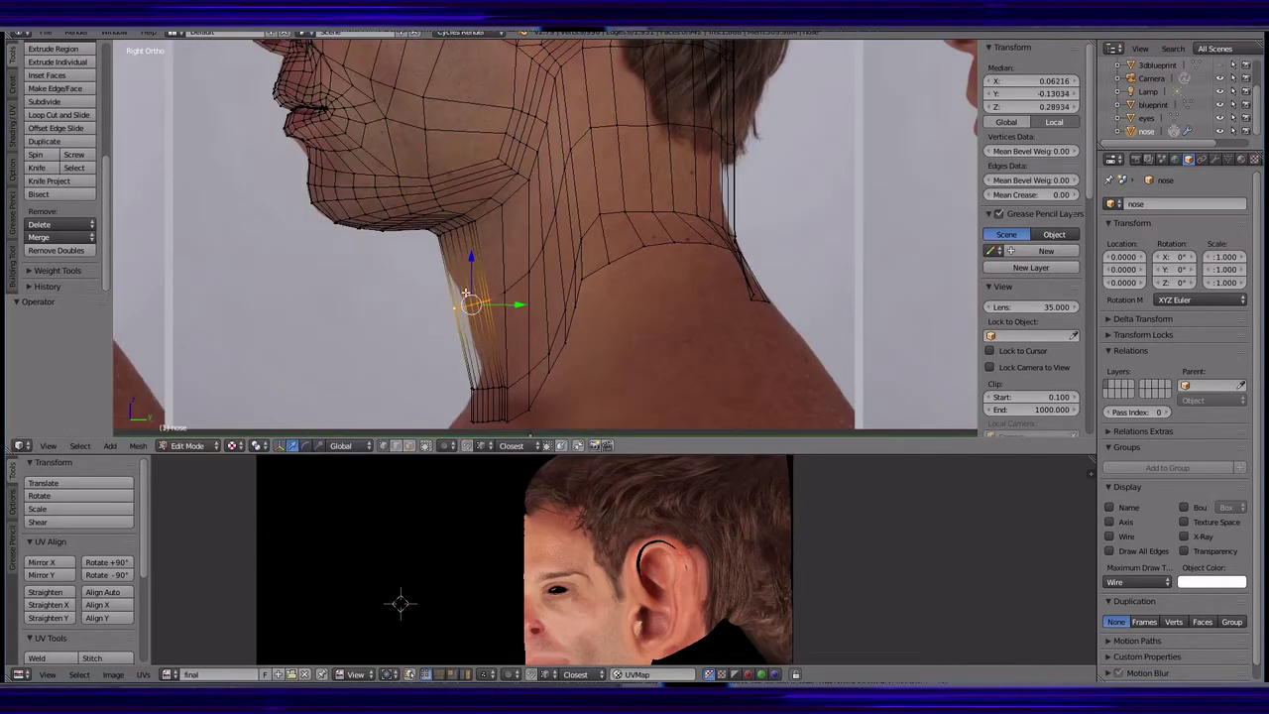
{"action": "left_click", "coordinate": [477, 290]}
- Move another neck vertex along Y in side view and redraw the mesh as wireframe
{"action": "mouse_move", "coordinate": [477, 290]}
{"action": "middle_mouse_down"}
{"action": "mouse_move", "coordinate": [624, 299]}
{"action": "mouse_move", "coordinate": [598, 277]}
{"action": "middle_mouse_up"}
{"action": "key", "text": "KP_3"}
{"action": "key", "text": "g"}
{"action": "key", "text": "y"}
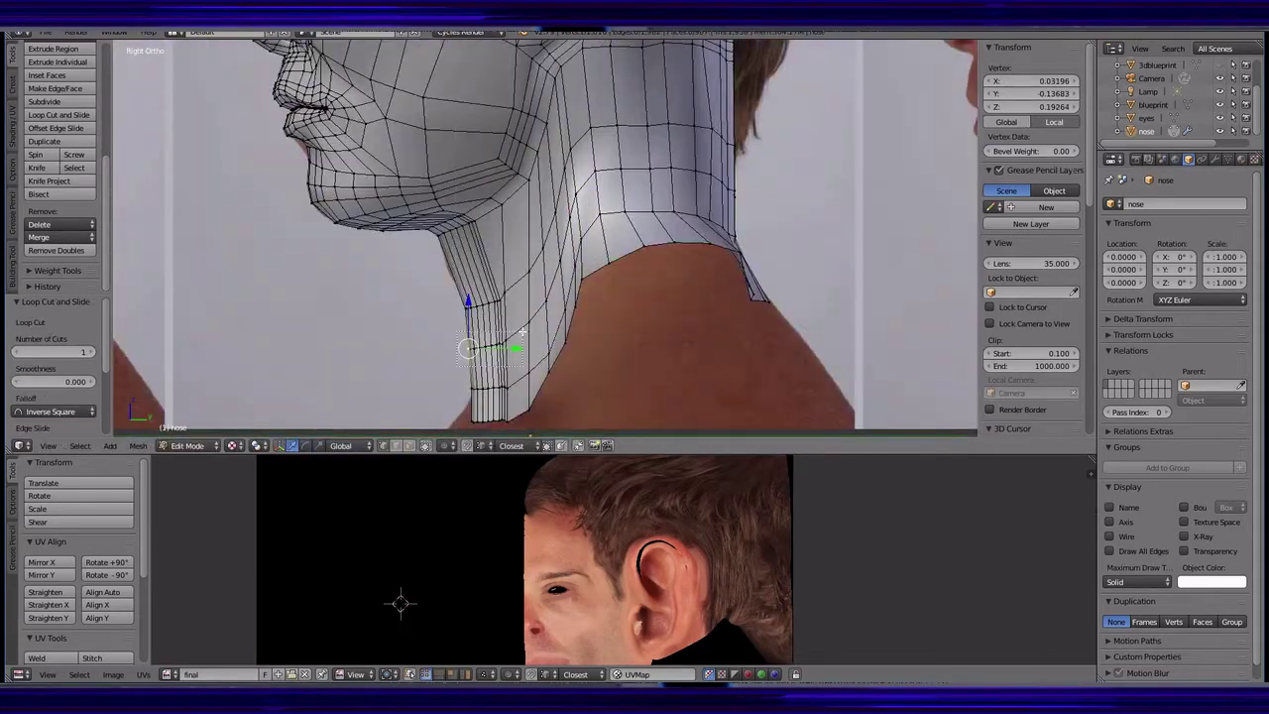
{"action": "key", "text": "Return"}
{"action": "left_click", "coordinate": [1123, 582]}
{"action": "left_click", "coordinate": [1124, 562]}
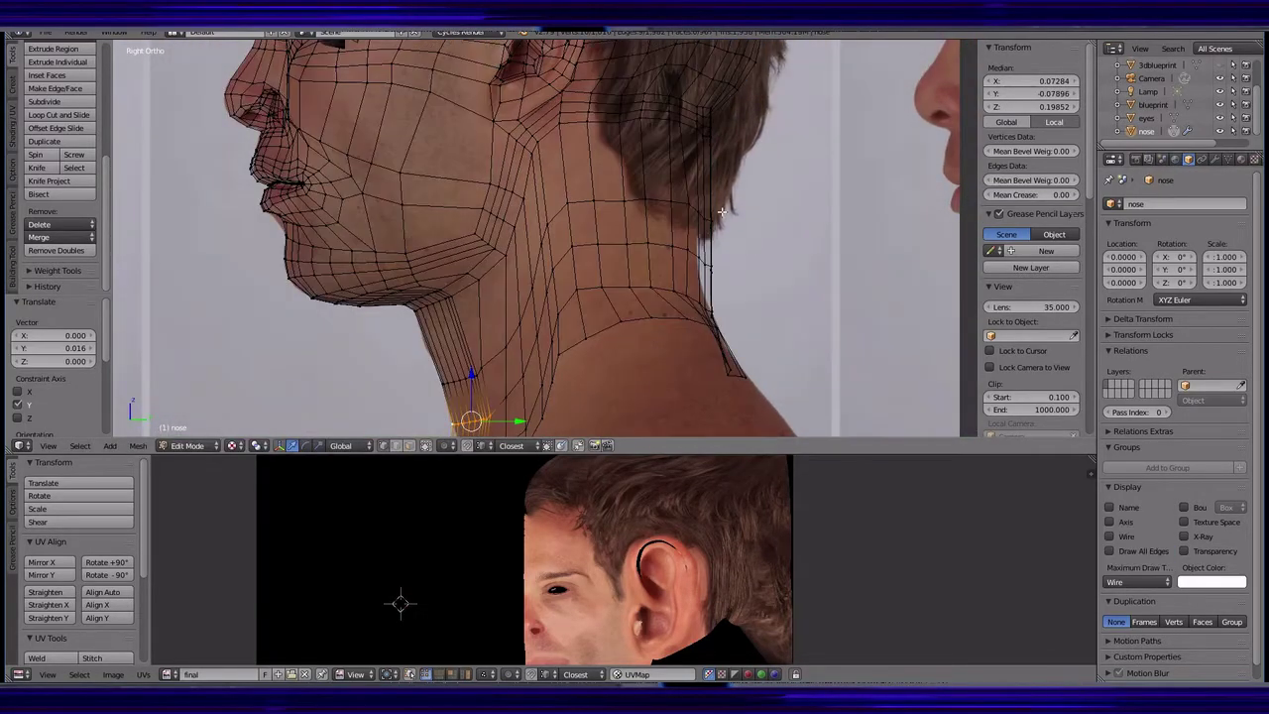
- Box-select vertices below the ear, add an edge loop across the neck, and raise the jaw vertex
{"action": "right_click", "coordinate": [708, 221]}
{"action": "right_click", "coordinate": [711, 267]}
{"action": "right_click", "coordinate": [700, 255], "text": "shift"}
{"action": "key", "text": "b"}
{"action": "left_click_drag", "start_coordinate": [587, 263], "coordinate": [654, 244]}
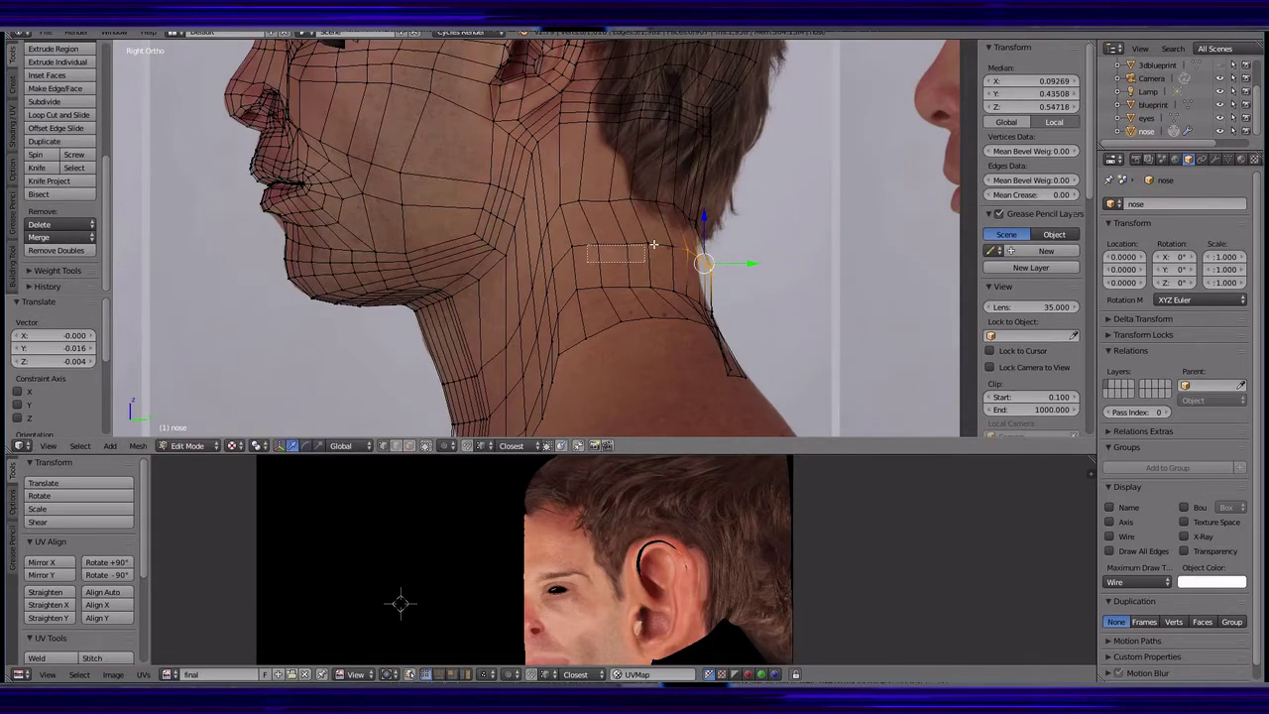
{"action": "key", "text": "ctrl+r"}
{"action": "left_click", "coordinate": [566, 297]}
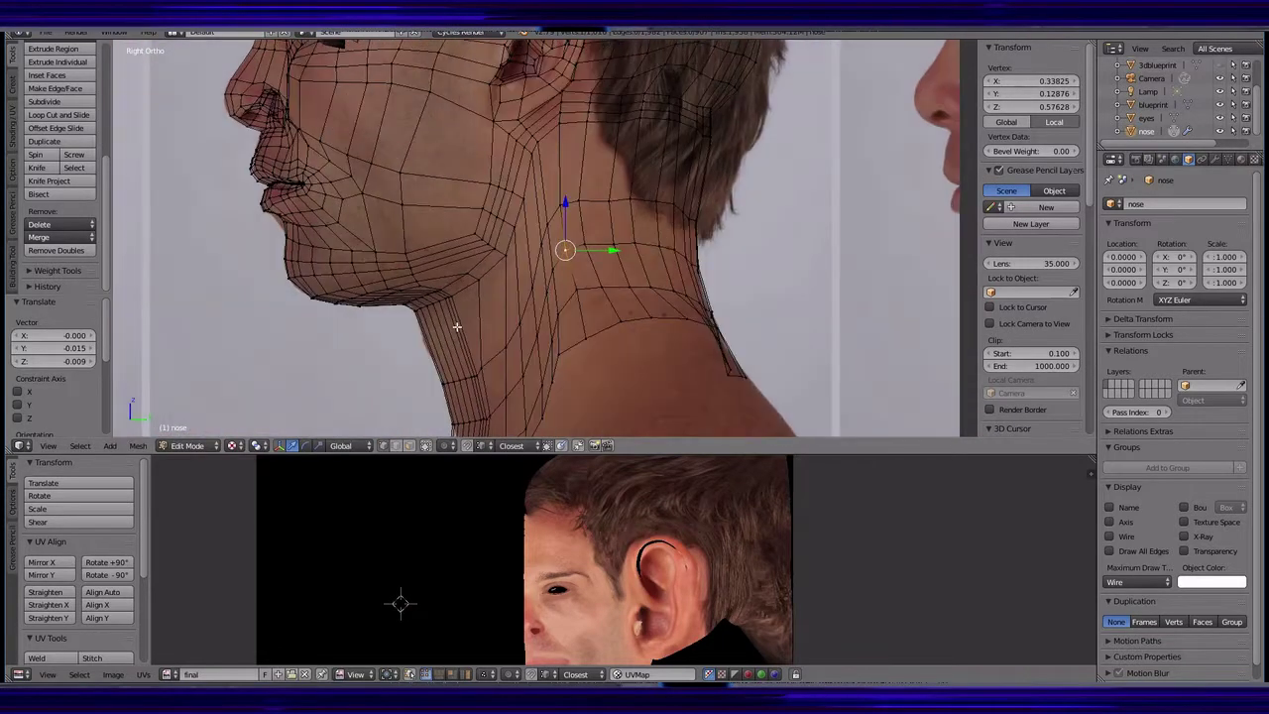
{"action": "right_click", "coordinate": [426, 349]}
{"action": "left_click_drag", "start_coordinate": [426, 349], "coordinate": [479, 321]}
{"action": "left_click", "coordinate": [639, 145], "text": "ctrl"}
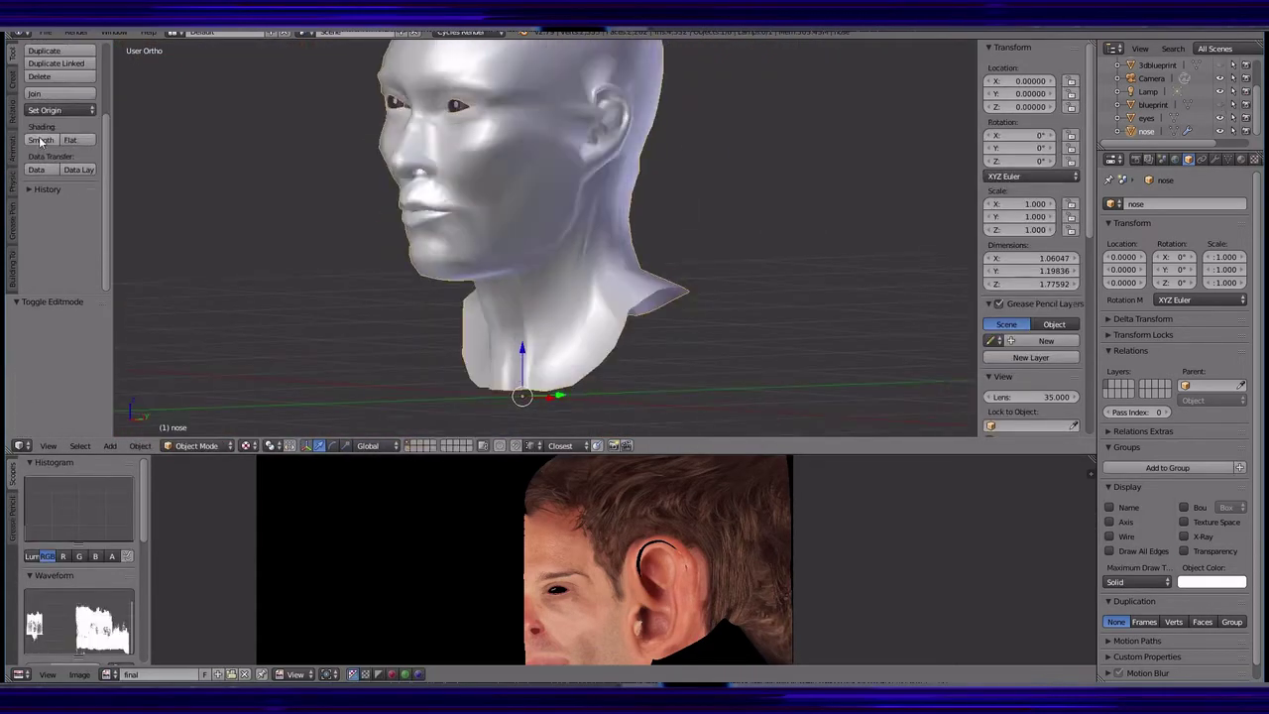
- Shade the head smooth and look up under the chin and around the neck
{"action": "left_click", "coordinate": [39, 140]}
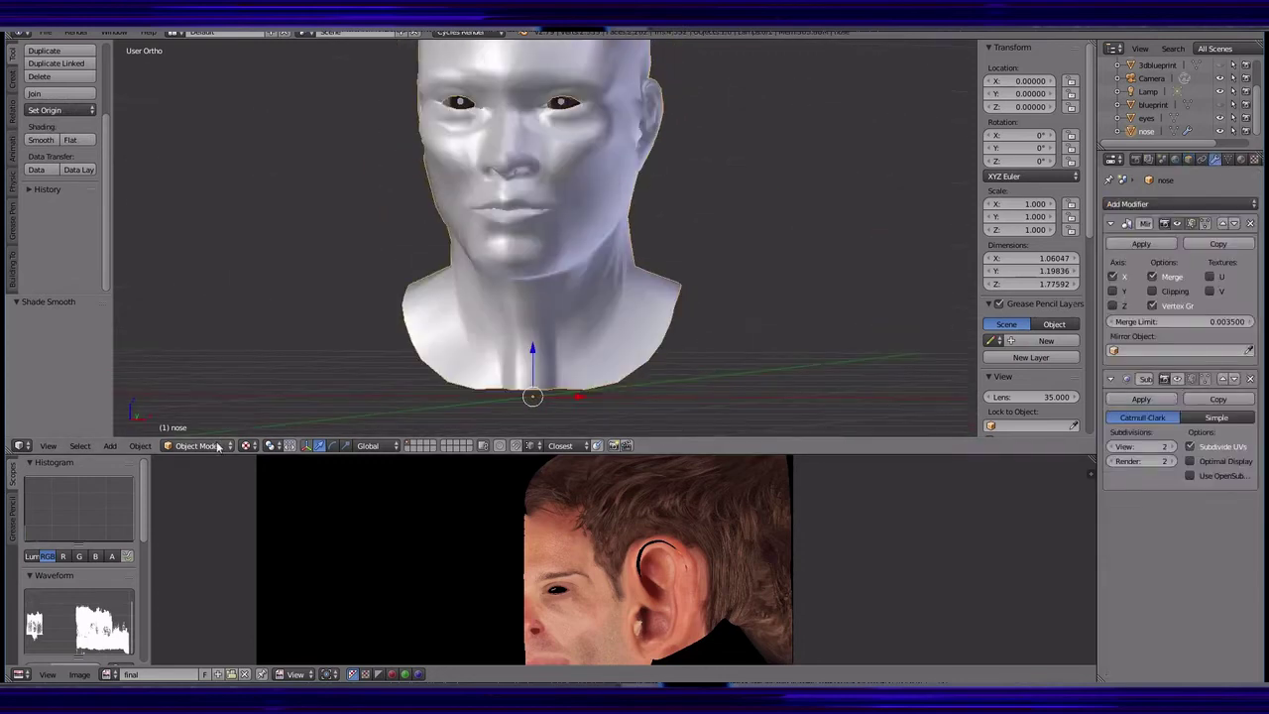
{"action": "mouse_move", "coordinate": [553, 369]}
{"action": "middle_mouse_down"}
{"action": "mouse_move", "coordinate": [628, 241]}
{"action": "mouse_move", "coordinate": [595, 331]}
{"action": "mouse_move", "coordinate": [628, 199]}
{"action": "mouse_move", "coordinate": [553, 179]}
{"action": "mouse_move", "coordinate": [501, 232]}
{"action": "mouse_move", "coordinate": [688, 268]}
{"action": "mouse_move", "coordinate": [581, 363]}
{"action": "mouse_move", "coordinate": [679, 321]}
{"action": "mouse_move", "coordinate": [615, 287]}
{"action": "middle_mouse_up"}
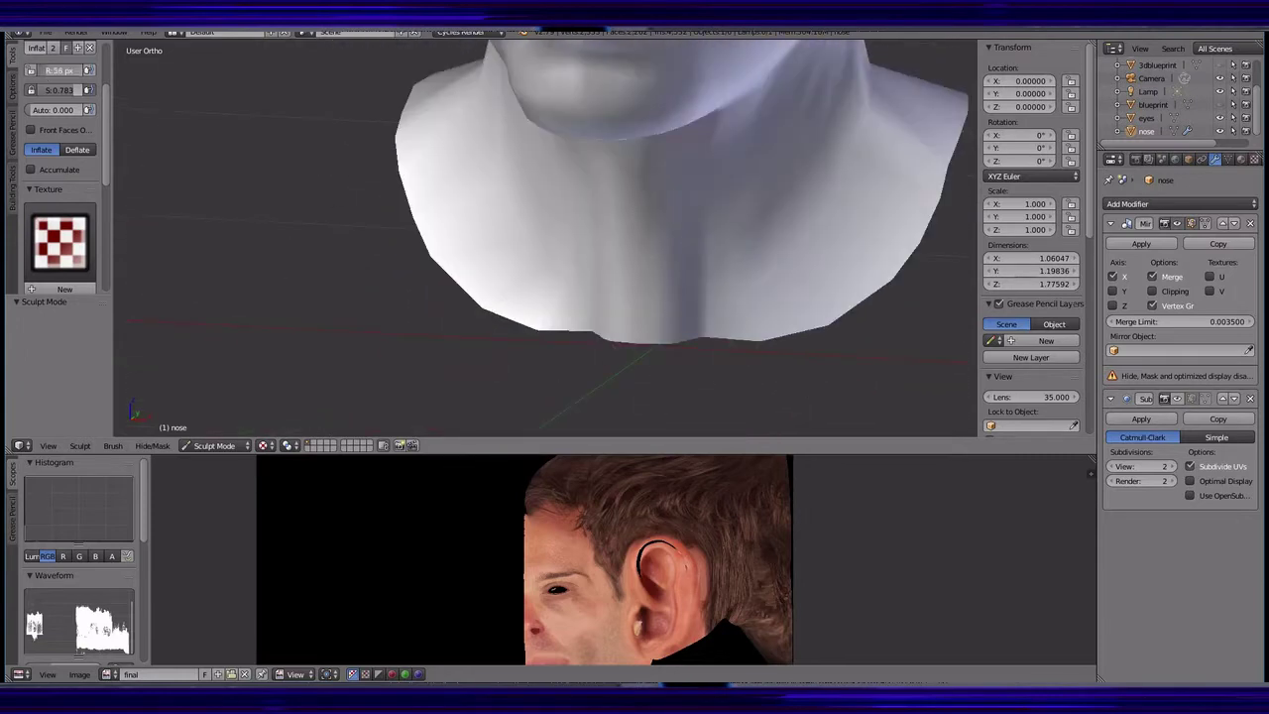
{"action": "mouse_move", "coordinate": [668, 334]}
{"action": "middle_mouse_down"}
{"action": "mouse_move", "coordinate": [617, 306]}
{"action": "mouse_move", "coordinate": [690, 280]}
{"action": "mouse_move", "coordinate": [624, 320]}
{"action": "mouse_move", "coordinate": [583, 238]}
{"action": "mouse_move", "coordinate": [624, 326]}
{"action": "middle_mouse_up"}
- In Edit Mode, slide vertices under the jaw along their edges to even the edge flow
{"action": "left_click", "coordinate": [248, 445]}
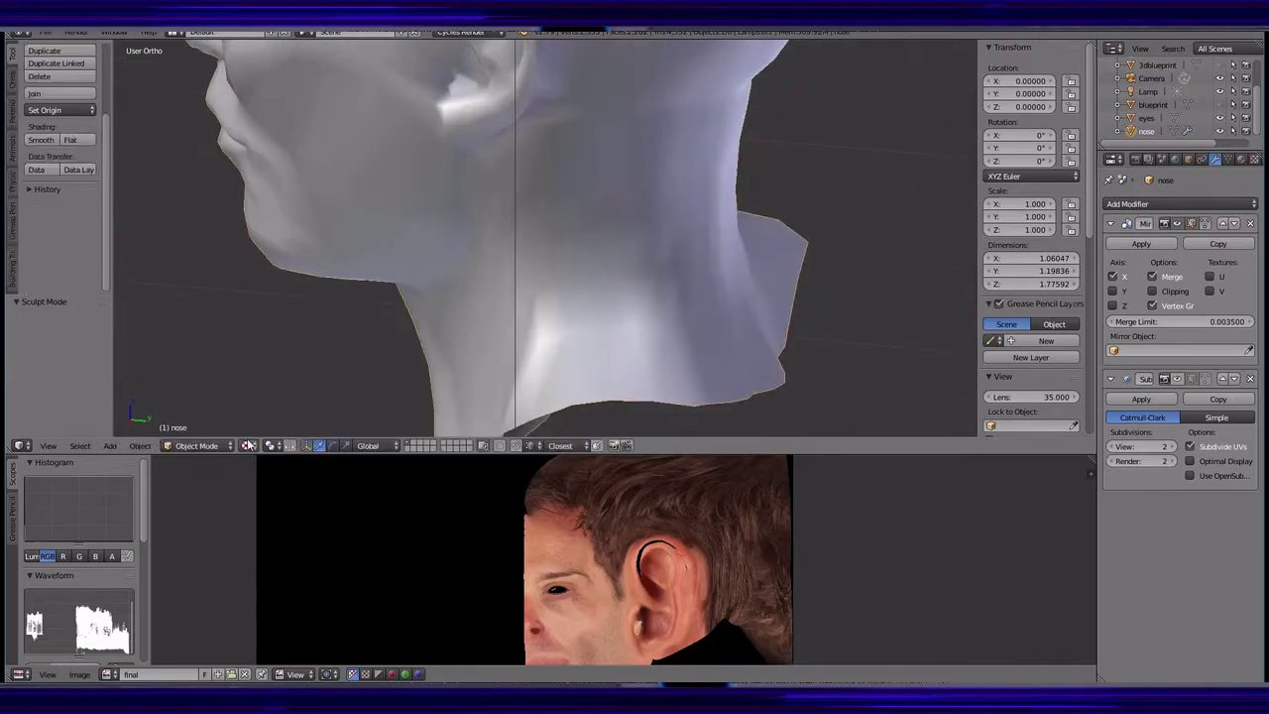
{"action": "key", "text": "Tab"}
{"action": "mouse_move", "coordinate": [476, 328]}
{"action": "middle_mouse_down"}
{"action": "mouse_move", "coordinate": [496, 298]}
{"action": "mouse_move", "coordinate": [516, 337]}
{"action": "mouse_move", "coordinate": [493, 360]}
{"action": "mouse_move", "coordinate": [555, 315]}
{"action": "middle_mouse_up"}
{"action": "right_click", "coordinate": [556, 314]}
{"action": "key", "text": "shift+v"}
{"action": "left_click", "coordinate": [555, 188]}
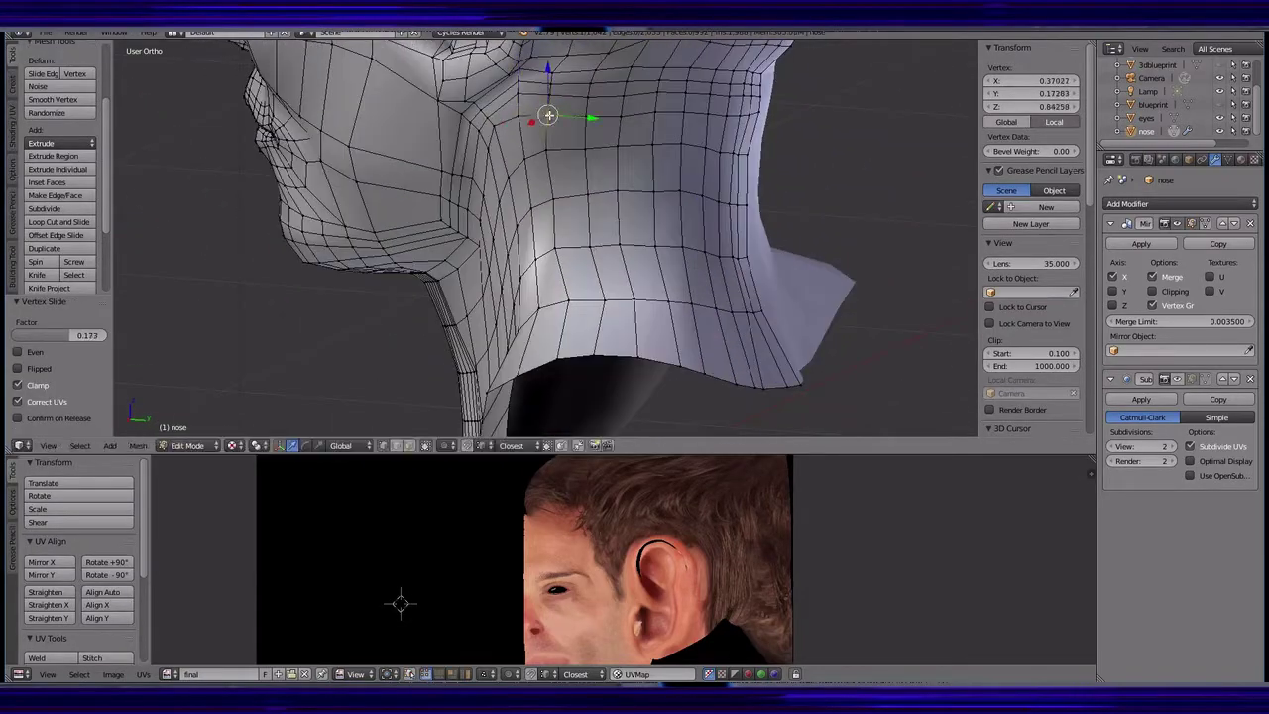
{"action": "mouse_move", "coordinate": [548, 115]}
{"action": "middle_mouse_down"}
{"action": "mouse_move", "coordinate": [595, 129]}
{"action": "mouse_move", "coordinate": [575, 199]}
{"action": "mouse_move", "coordinate": [615, 339]}
{"action": "mouse_move", "coordinate": [634, 297]}
{"action": "mouse_move", "coordinate": [594, 317]}
{"action": "mouse_move", "coordinate": [644, 329]}
{"action": "middle_mouse_up"}
{"action": "key", "text": "shift+v"}
{"action": "left_click", "coordinate": [580, 211]}
{"action": "scroll", "coordinate": [615, 338], "scroll_direction": "down", "scroll_amount": 5}
- Return to Sculpt Mode and inspect the smoothed neck from the ear round to its underside
{"action": "key", "text": "Tab"}
{"action": "scroll", "coordinate": [644, 329], "scroll_direction": "up", "scroll_amount": 4}
{"action": "key", "text": "Tab"}
{"action": "key", "text": "ctrl+Tab"}
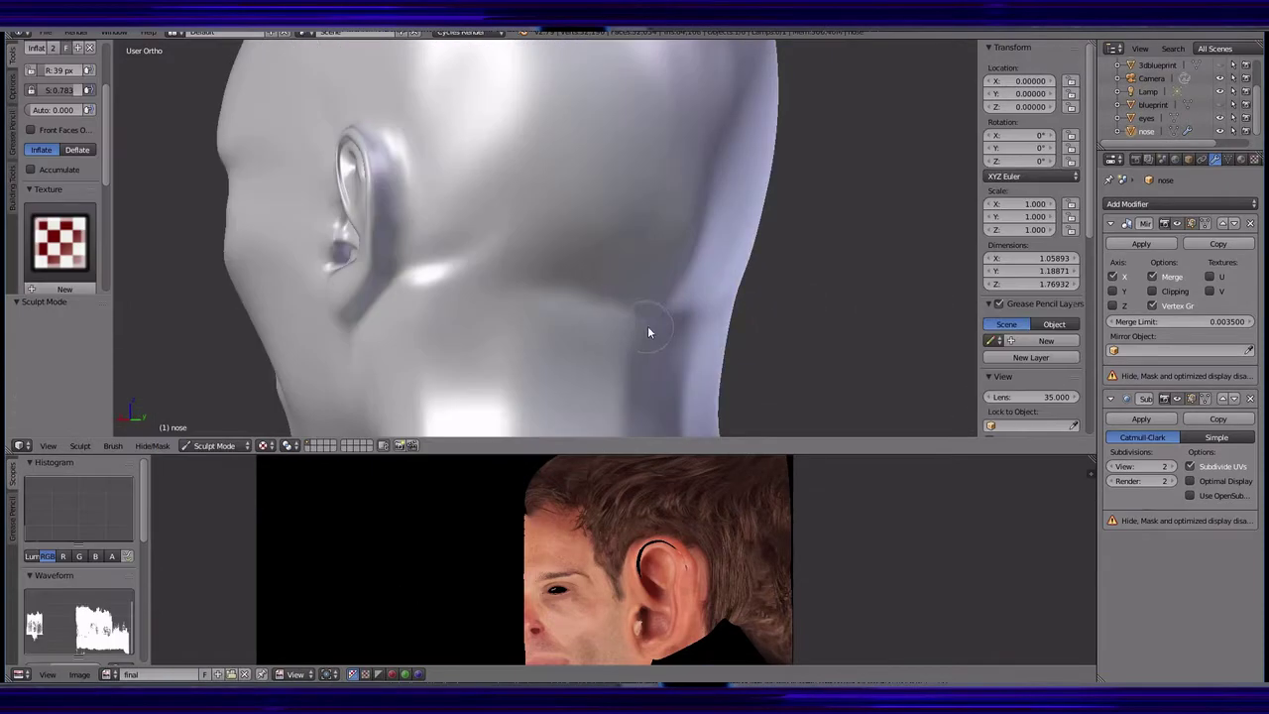
{"action": "mouse_move", "coordinate": [507, 278]}
{"action": "middle_mouse_down"}
{"action": "mouse_move", "coordinate": [608, 227]}
{"action": "mouse_move", "coordinate": [671, 303]}
{"action": "mouse_move", "coordinate": [584, 249]}
{"action": "mouse_move", "coordinate": [576, 388]}
{"action": "mouse_move", "coordinate": [533, 356]}
{"action": "mouse_move", "coordinate": [453, 351]}
{"action": "mouse_move", "coordinate": [597, 335]}
{"action": "mouse_move", "coordinate": [583, 284]}
{"action": "mouse_move", "coordinate": [665, 241]}
{"action": "mouse_move", "coordinate": [533, 258]}
{"action": "mouse_move", "coordinate": [589, 390]}
{"action": "mouse_move", "coordinate": [756, 368]}
{"action": "mouse_move", "coordinate": [565, 380]}
{"action": "middle_mouse_up"}
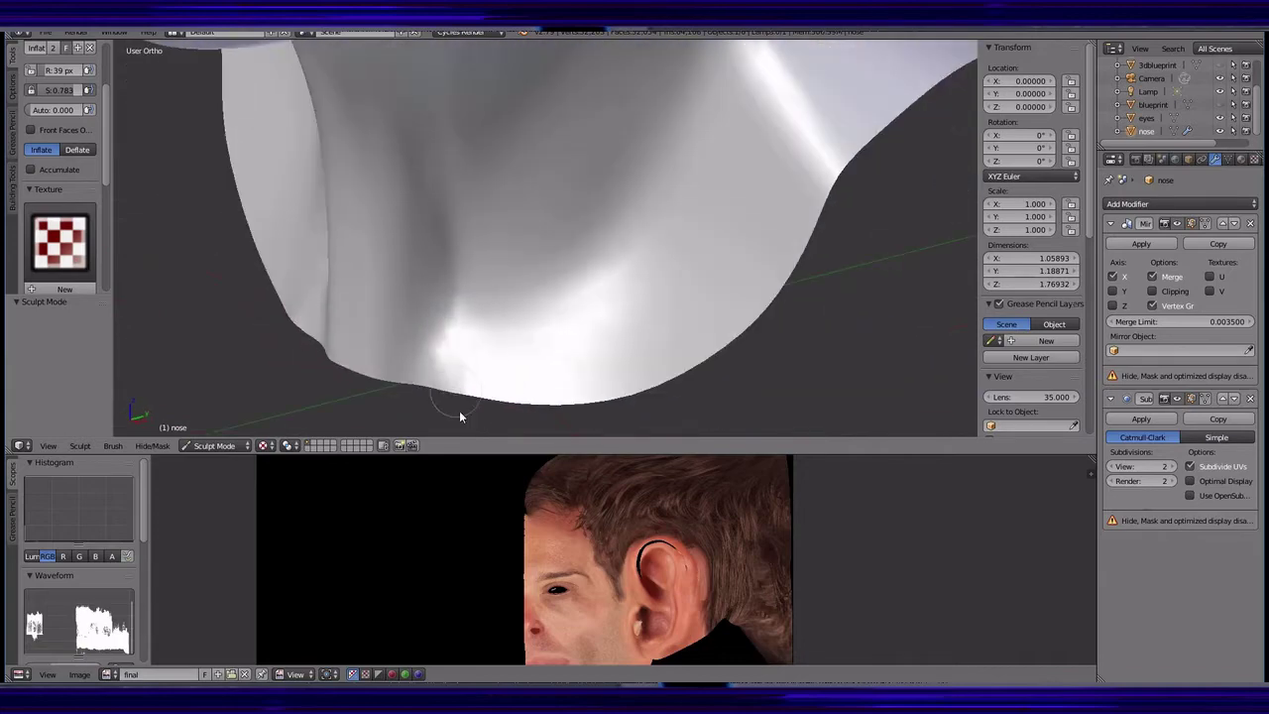
{"action": "mouse_move", "coordinate": [459, 416]}
{"action": "middle_mouse_down"}
{"action": "mouse_move", "coordinate": [506, 375]}
{"action": "mouse_move", "coordinate": [476, 327]}
{"action": "mouse_move", "coordinate": [703, 261]}
{"action": "mouse_move", "coordinate": [246, 368]}
{"action": "mouse_move", "coordinate": [417, 327]}
{"action": "middle_mouse_up"}
{"action": "left_click", "coordinate": [213, 445]}
{"action": "left_click", "coordinate": [218, 409]}
{"action": "key", "text": "Tab"}
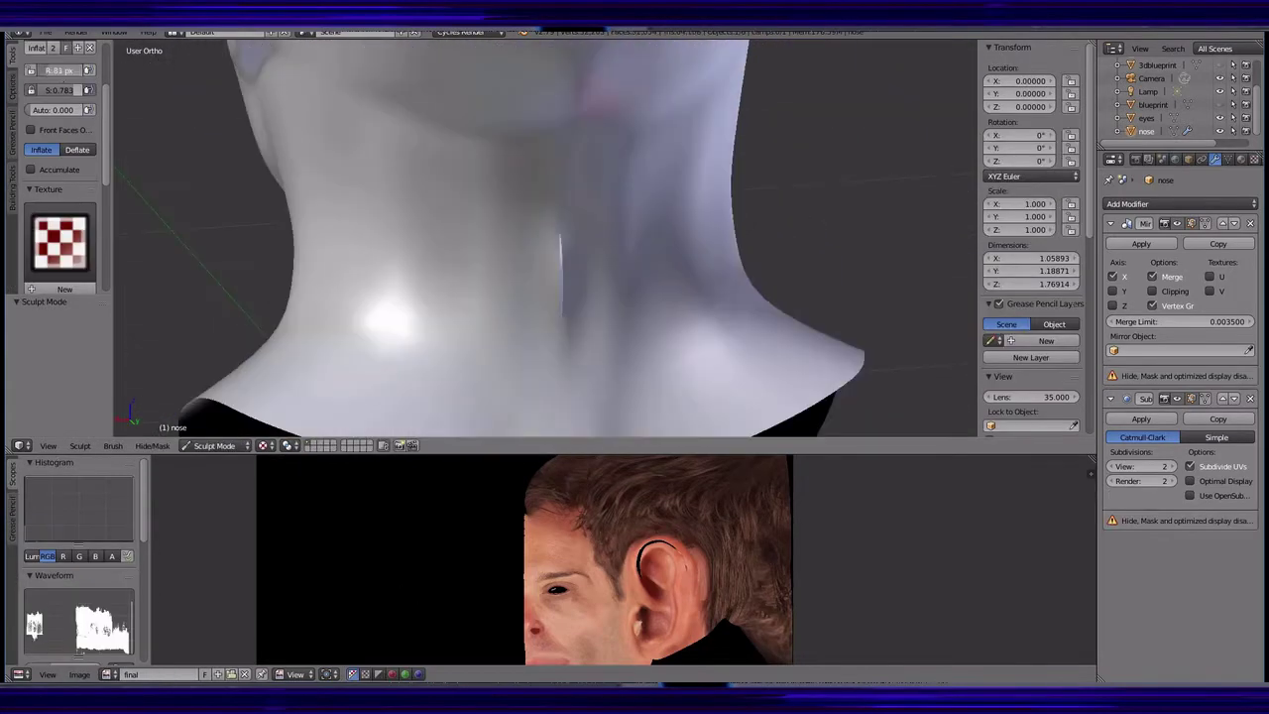
{"action": "mouse_move", "coordinate": [476, 232]}
{"action": "middle_mouse_down"}
{"action": "mouse_move", "coordinate": [600, 278]}
{"action": "mouse_move", "coordinate": [634, 182]}
{"action": "mouse_move", "coordinate": [575, 320]}
{"action": "mouse_move", "coordinate": [513, 127]}
{"action": "mouse_move", "coordinate": [487, 320]}
{"action": "mouse_move", "coordinate": [513, 228]}
{"action": "mouse_move", "coordinate": [569, 241]}
{"action": "mouse_move", "coordinate": [616, 205]}
{"action": "mouse_move", "coordinate": [572, 204]}
{"action": "mouse_move", "coordinate": [621, 315]}
{"action": "mouse_move", "coordinate": [620, 218]}
{"action": "mouse_move", "coordinate": [505, 255]}
{"action": "mouse_move", "coordinate": [529, 260]}
{"action": "mouse_move", "coordinate": [571, 224]}
{"action": "mouse_move", "coordinate": [567, 162]}
{"action": "mouse_move", "coordinate": [535, 335]}
{"action": "mouse_move", "coordinate": [544, 249]}
{"action": "mouse_move", "coordinate": [430, 284]}
{"action": "mouse_move", "coordinate": [547, 218]}
{"action": "mouse_move", "coordinate": [527, 320]}
{"action": "mouse_move", "coordinate": [643, 320]}
{"action": "mouse_move", "coordinate": [592, 244]}
{"action": "mouse_move", "coordinate": [784, 334]}
{"action": "mouse_move", "coordinate": [493, 310]}
{"action": "mouse_move", "coordinate": [625, 349]}
{"action": "mouse_move", "coordinate": [665, 387]}
{"action": "mouse_move", "coordinate": [670, 185]}
{"action": "mouse_move", "coordinate": [809, 409]}
{"action": "mouse_move", "coordinate": [522, 293]}
{"action": "mouse_move", "coordinate": [535, 323]}
{"action": "middle_mouse_up"}
{"action": "scroll", "coordinate": [486, 320], "scroll_direction": "down", "scroll_amount": 3}
- Move a path of edges near the ear along the Y axis
{"action": "key", "text": "Tab"}
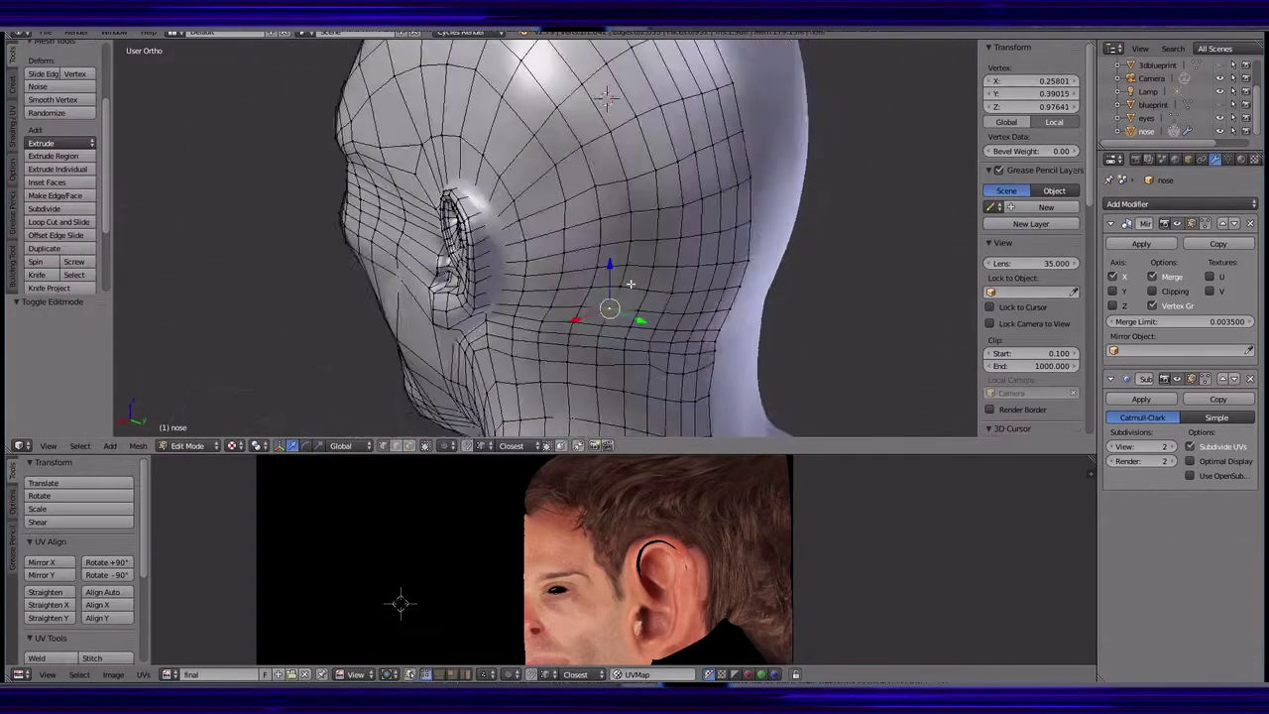
{"action": "key", "text": "ctrl+r"}
{"action": "key", "text": "Escape"}
{"action": "mouse_move", "coordinate": [450, 261]}
{"action": "middle_mouse_down"}
{"action": "mouse_move", "coordinate": [442, 198]}
{"action": "mouse_move", "coordinate": [331, 222]}
{"action": "mouse_move", "coordinate": [552, 189]}
{"action": "mouse_move", "coordinate": [662, 200]}
{"action": "mouse_move", "coordinate": [581, 119]}
{"action": "mouse_move", "coordinate": [760, 119]}
{"action": "mouse_move", "coordinate": [694, 158]}
{"action": "middle_mouse_up"}
{"action": "scroll", "coordinate": [442, 188], "scroll_direction": "up", "scroll_amount": 3}
{"action": "left_click", "coordinate": [442, 171], "text": "ctrl"}
{"action": "key", "text": "g"}
{"action": "key", "text": "y"}
{"action": "left_click", "coordinate": [442, 183]}
- Raise the edge beside the ear by 0.040 on the Z axis
{"action": "left_click", "coordinate": [595, 138], "text": "ctrl"}
{"action": "mouse_move", "coordinate": [615, 298]}
{"action": "middle_mouse_down"}
{"action": "mouse_move", "coordinate": [529, 283]}
{"action": "mouse_move", "coordinate": [370, 166]}
{"action": "mouse_move", "coordinate": [480, 254]}
{"action": "mouse_move", "coordinate": [305, 281]}
{"action": "mouse_move", "coordinate": [446, 228]}
{"action": "mouse_move", "coordinate": [238, 251]}
{"action": "middle_mouse_up"}
{"action": "right_click", "coordinate": [466, 248]}
{"action": "key", "text": "g"}
{"action": "key", "text": "z"}
{"action": "left_click", "coordinate": [411, 204]}
{"action": "scroll", "coordinate": [238, 251], "scroll_direction": "down", "scroll_amount": 3}
- Switch the viewport to Texture shading to show the head's photo texture
{"action": "key", "text": "Tab"}
{"action": "left_click", "coordinate": [247, 445]}
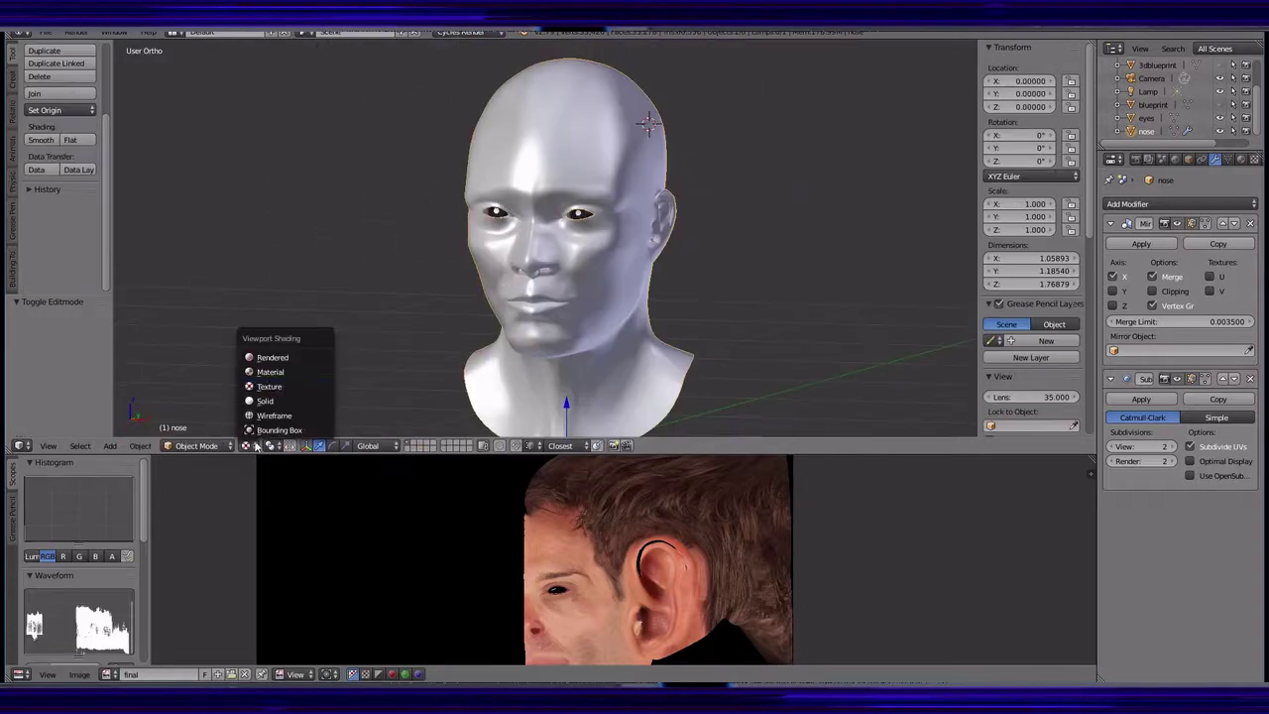
{"action": "left_click", "coordinate": [1189, 158]}
{"action": "key", "text": "alt+z"}
{"action": "mouse_move", "coordinate": [710, 300]}
{"action": "middle_mouse_down"}
{"action": "mouse_move", "coordinate": [558, 300]}
{"action": "mouse_move", "coordinate": [581, 304]}
{"action": "mouse_move", "coordinate": [215, 425]}
{"action": "middle_mouse_up"}
- Box-select the back-of-neck faces and unwrap them with Project From View
{"action": "key", "text": "Tab"}
{"action": "key", "text": "KP_3"}
{"action": "scroll", "coordinate": [466, 288], "scroll_direction": "up", "scroll_amount": 3}
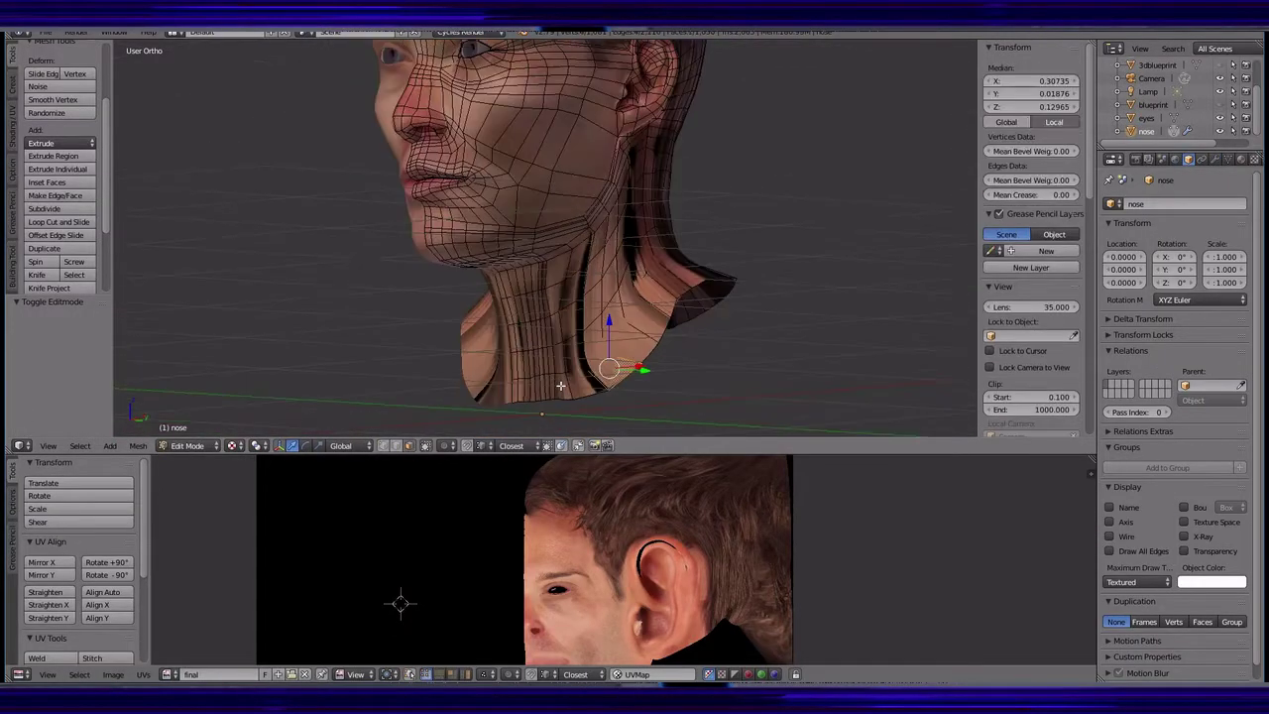
{"action": "middle_click_drag", "start_coordinate": [466, 288], "coordinate": [434, 427], "text": "shift"}
{"action": "key", "text": "b"}
{"action": "left_click_drag", "start_coordinate": [744, 345], "coordinate": [544, 209]}
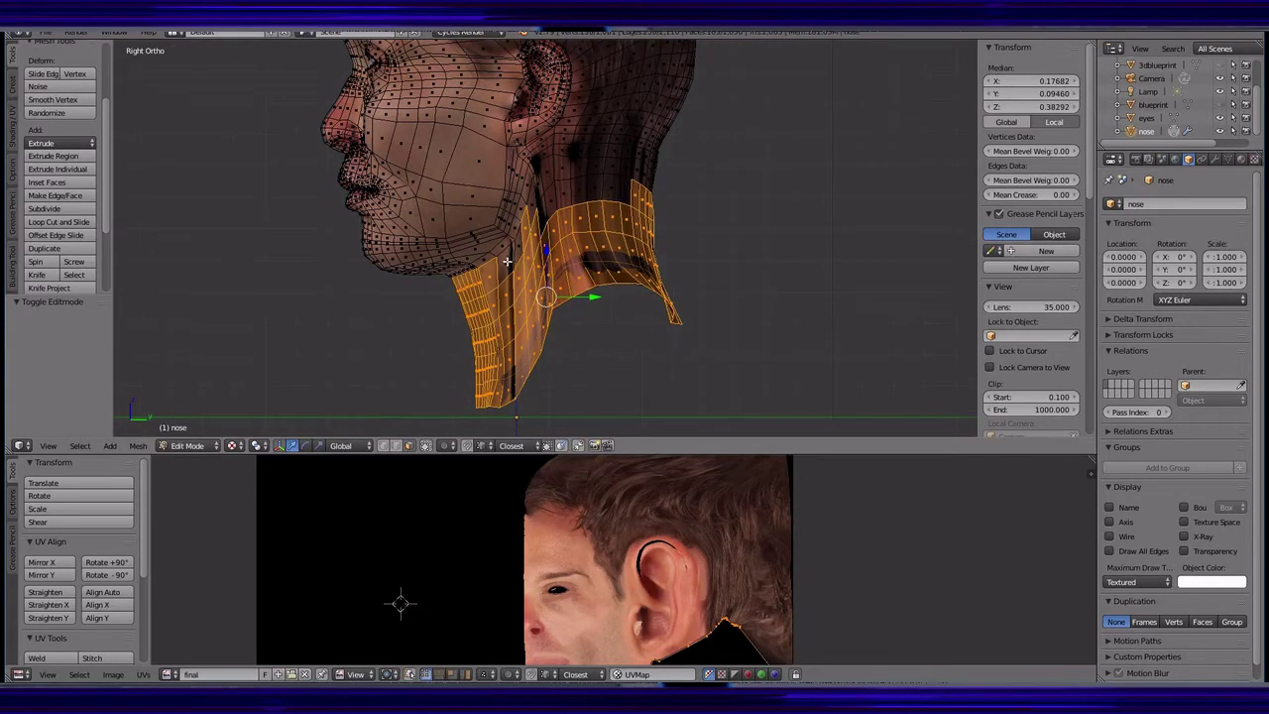
{"action": "scroll", "coordinate": [646, 174], "scroll_direction": "up", "scroll_amount": 3}
{"action": "mouse_move", "coordinate": [354, 343]}
{"action": "middle_mouse_down"}
{"action": "mouse_move", "coordinate": [404, 306]}
{"action": "mouse_move", "coordinate": [512, 348]}
{"action": "mouse_move", "coordinate": [607, 288]}
{"action": "mouse_move", "coordinate": [572, 228]}
{"action": "middle_mouse_up"}
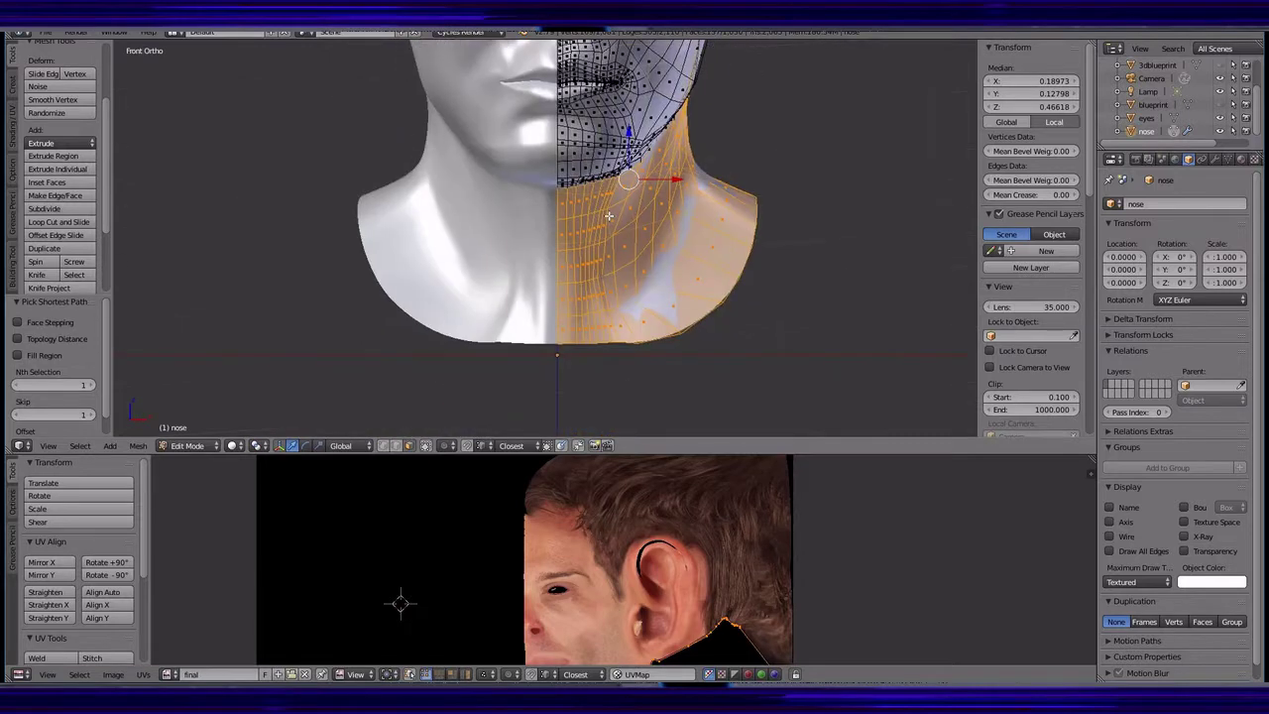
{"action": "key", "text": "KP_1"}
{"action": "key", "text": "u"}
{"action": "left_click", "coordinate": [572, 228]}
- Unwrap a separate loop of neck faces, then reveal the hidden mesh parts
{"action": "middle_click_drag", "start_coordinate": [496, 297], "coordinate": [615, 277]}
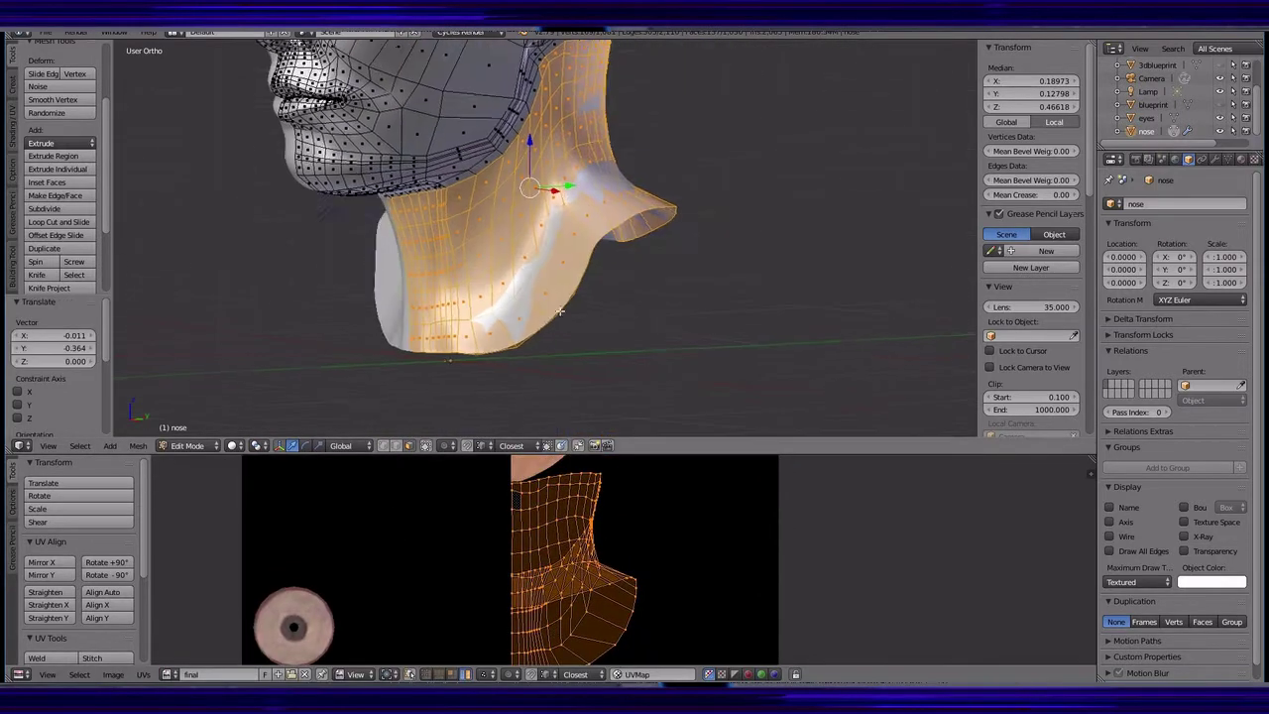
{"action": "left_click", "coordinate": [79, 445]}
{"action": "left_click", "coordinate": [109, 397]}
{"action": "middle_click_drag", "start_coordinate": [396, 248], "coordinate": [486, 187]}
{"action": "key", "text": "KP_1"}
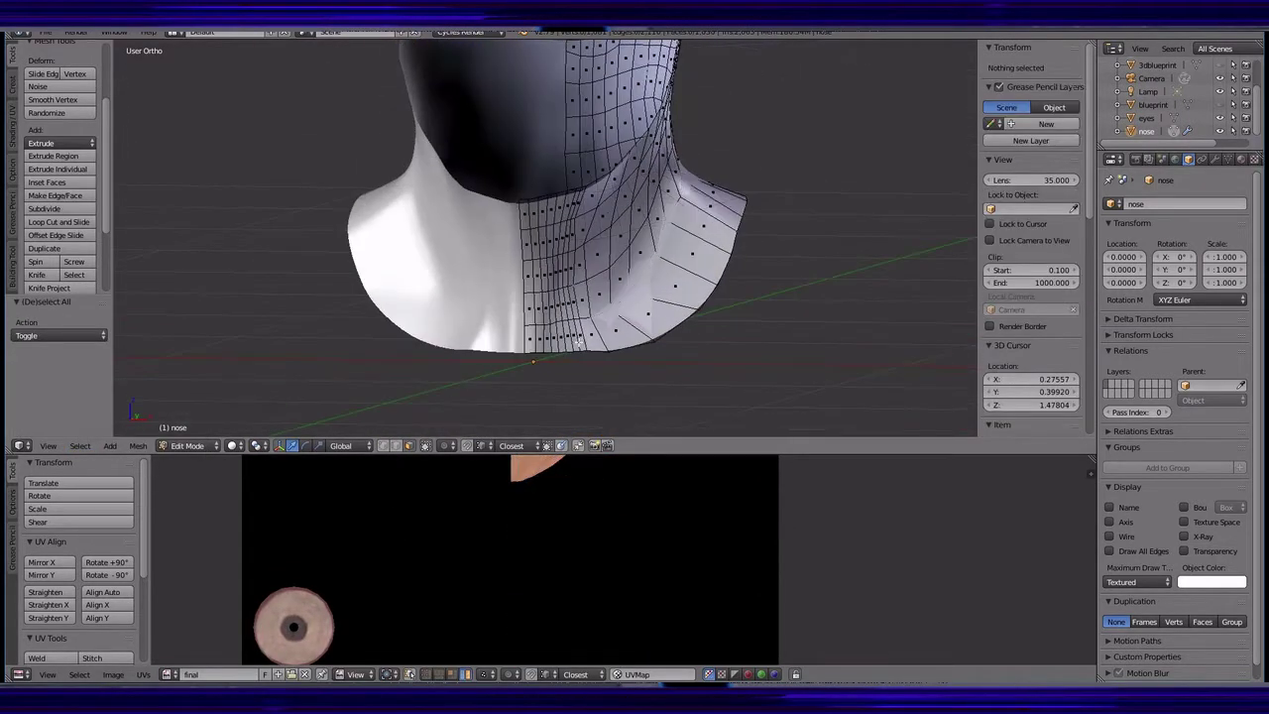
{"action": "right_click", "coordinate": [650, 208], "text": "alt"}
{"action": "middle_click_drag", "start_coordinate": [649, 208], "coordinate": [614, 169]}
{"action": "key", "text": "KP_3"}
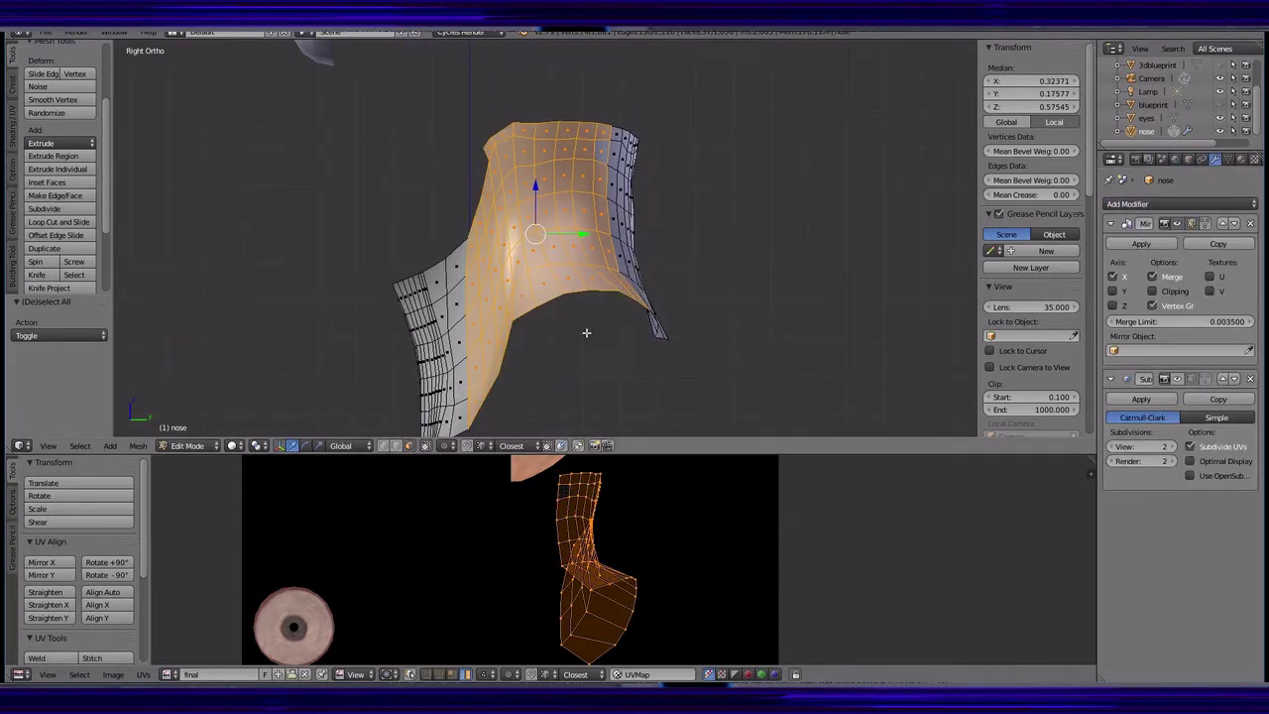
{"action": "middle_click_drag", "start_coordinate": [473, 375], "coordinate": [536, 297]}
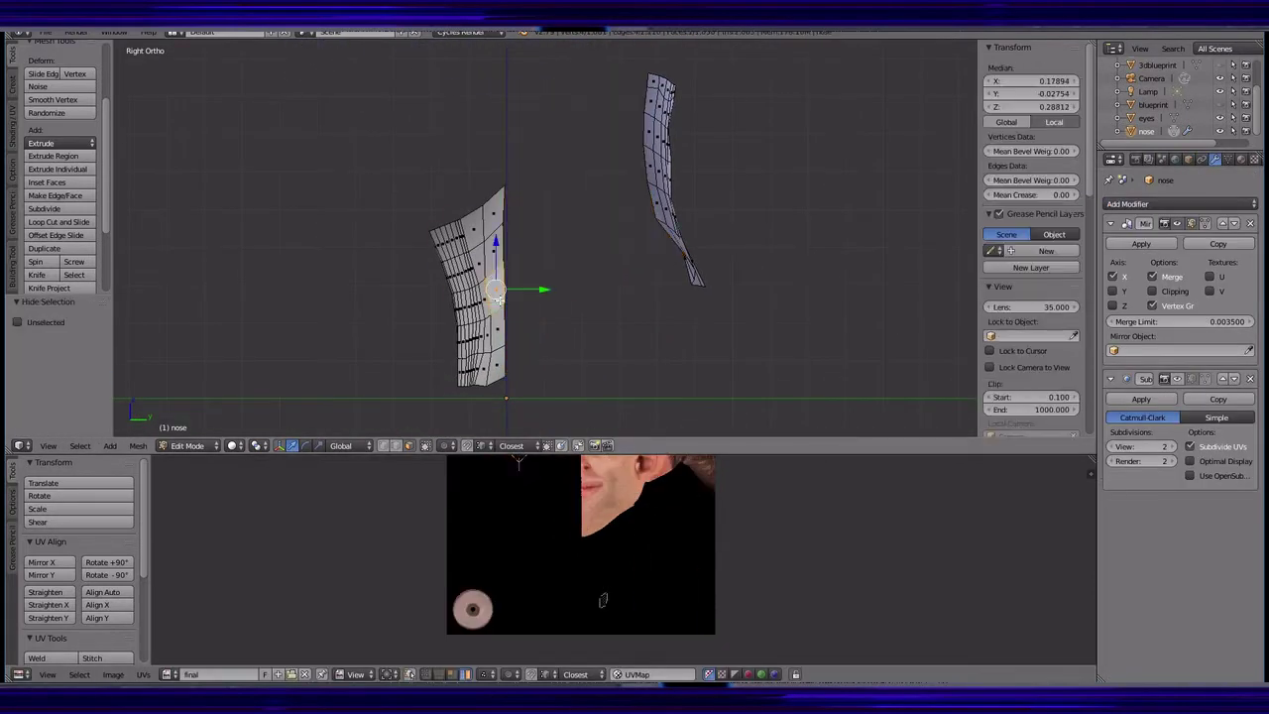
{"action": "key", "text": "ctrl+KP_1"}
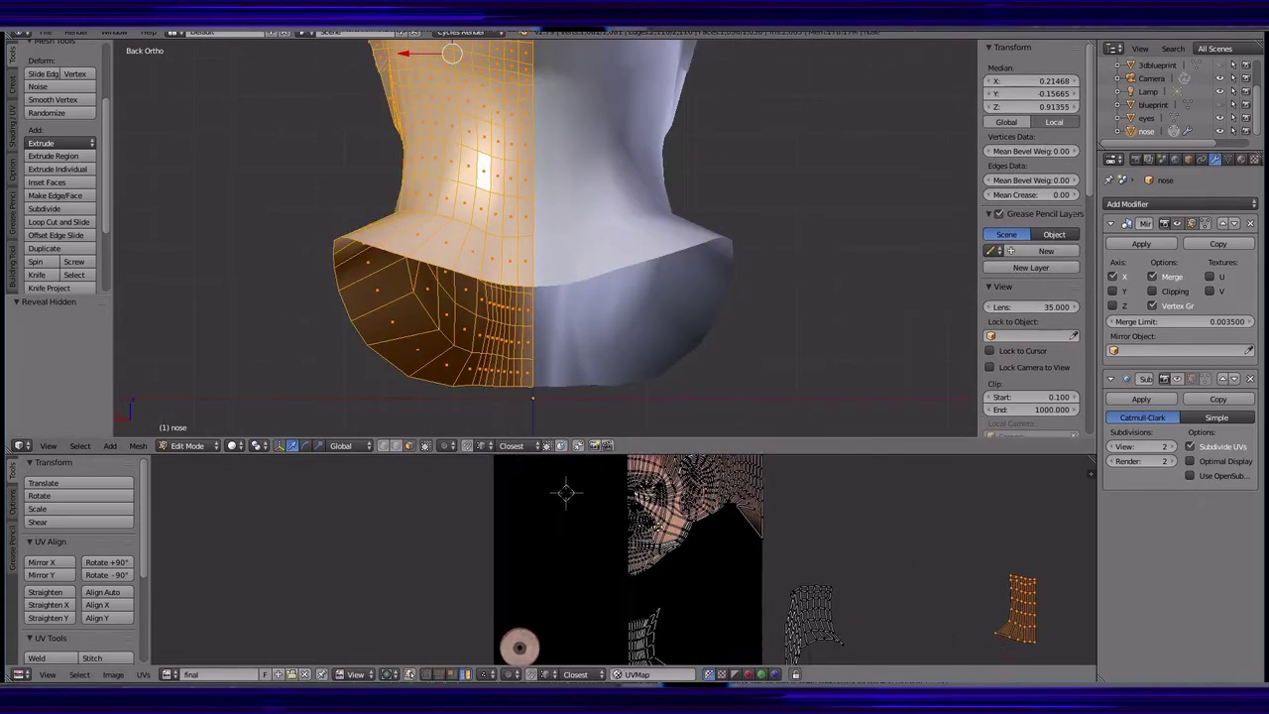
- Move the neck UV island beside the head's face layout
{"action": "scroll", "coordinate": [445, 283], "scroll_direction": "up", "scroll_amount": 3}
{"action": "key", "text": "g"}
{"action": "scroll", "coordinate": [529, 500], "scroll_direction": "down", "scroll_amount": 4}
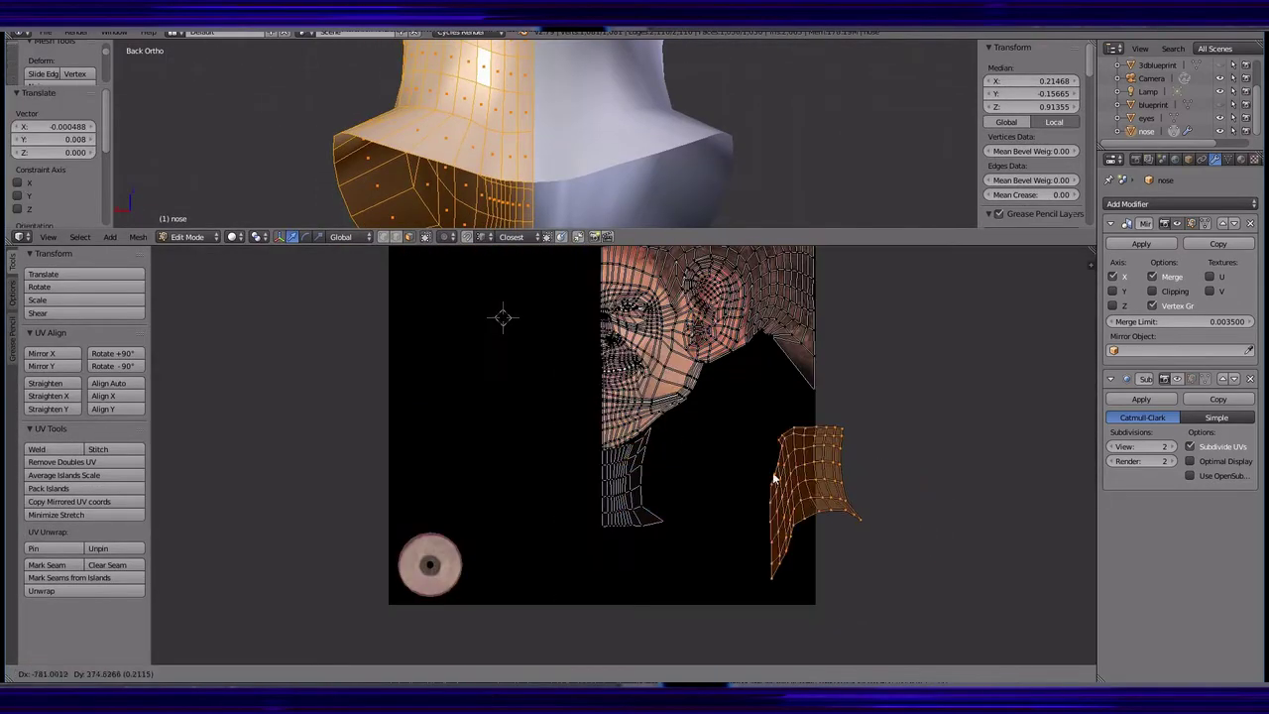
{"action": "scroll", "coordinate": [774, 482], "scroll_direction": "up", "scroll_amount": 4}
{"action": "scroll", "coordinate": [739, 447], "scroll_direction": "down", "scroll_amount": 4}
{"action": "left_click", "coordinate": [704, 546]}
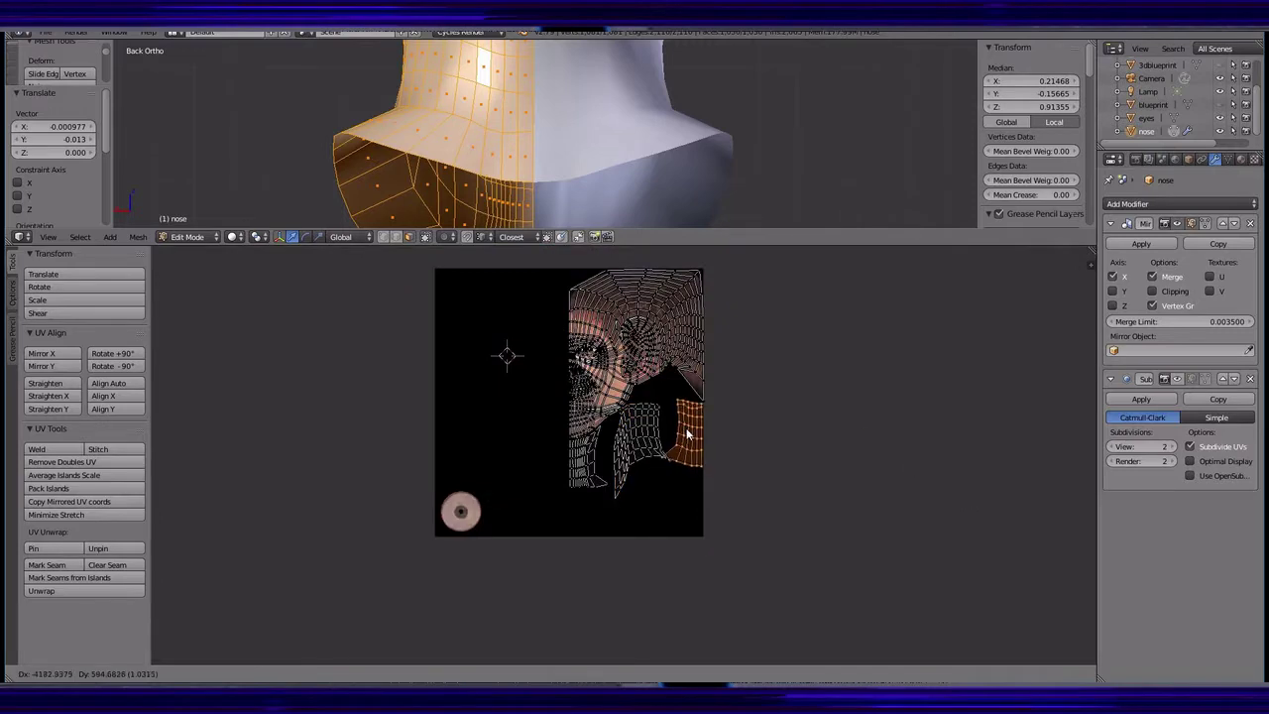
{"action": "left_click", "coordinate": [687, 433]}
- Shift the neck island's corner UV vertices to smooth its bottom edge
{"action": "scroll", "coordinate": [687, 433], "scroll_direction": "up", "scroll_amount": 5}
{"action": "left_click", "coordinate": [674, 439]}
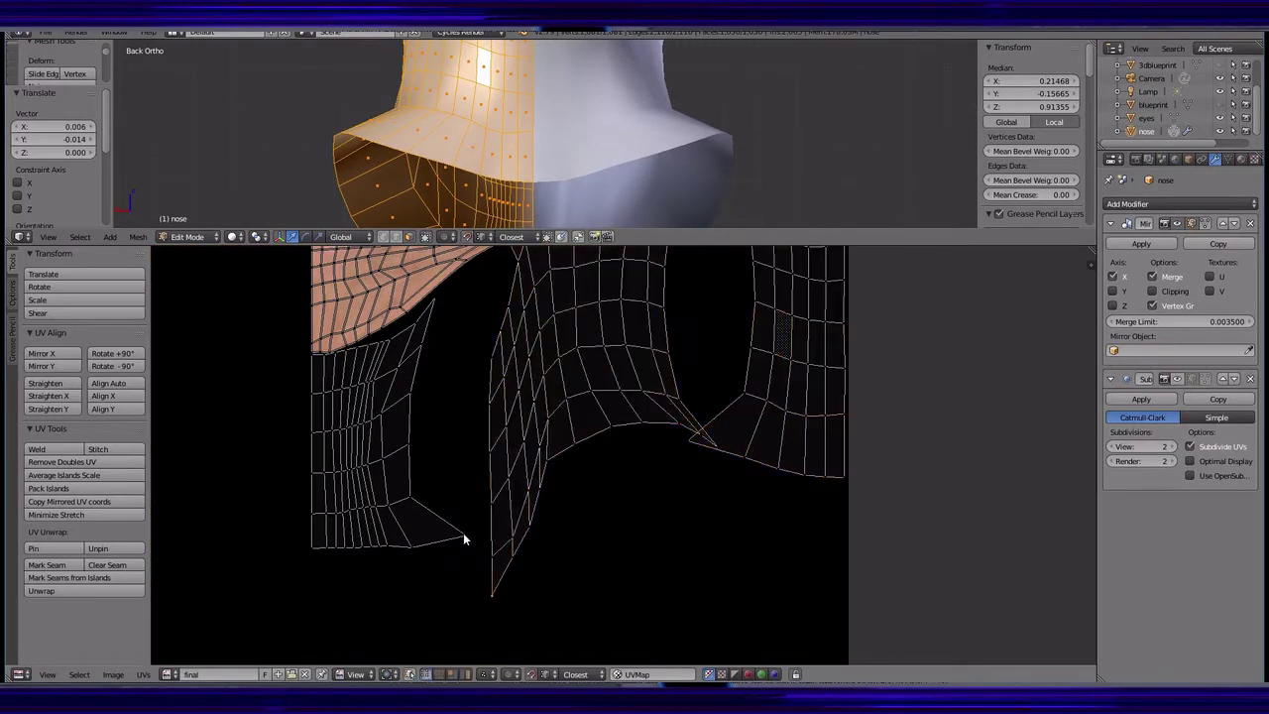
{"action": "key", "text": "g"}
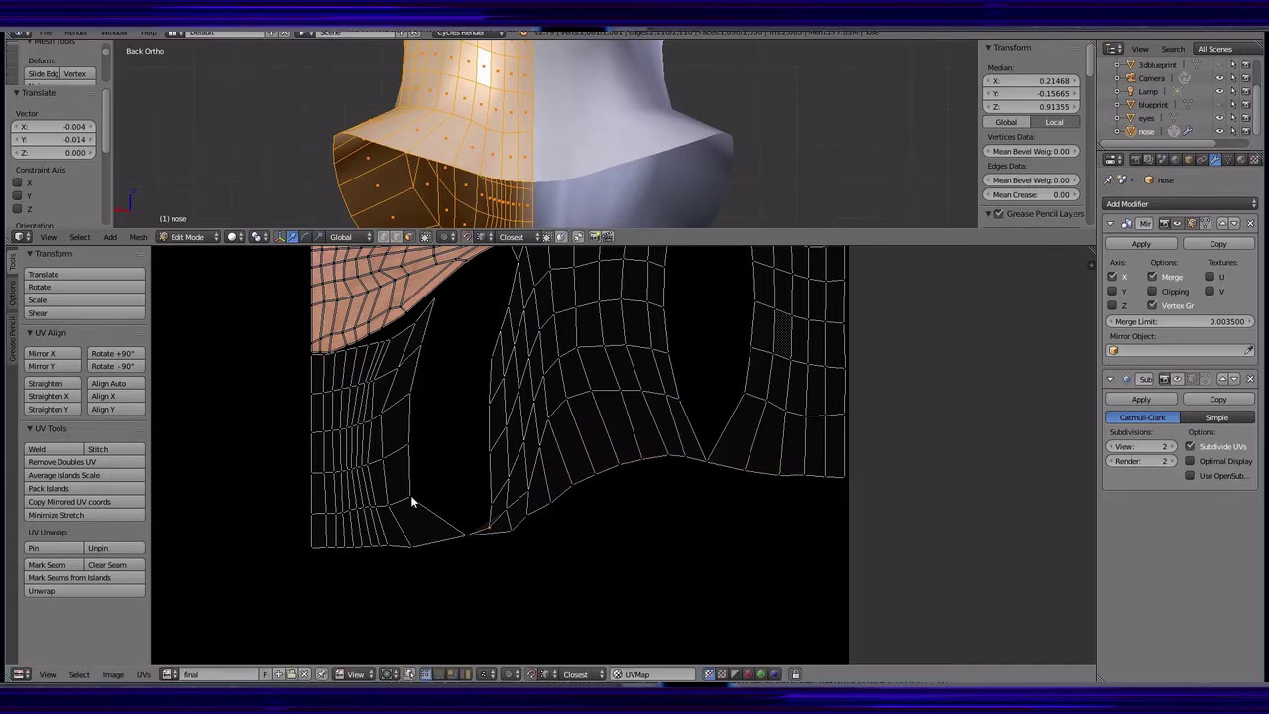
{"action": "left_click", "coordinate": [444, 307]}
{"action": "scroll", "coordinate": [485, 508], "scroll_direction": "up", "scroll_amount": 4}
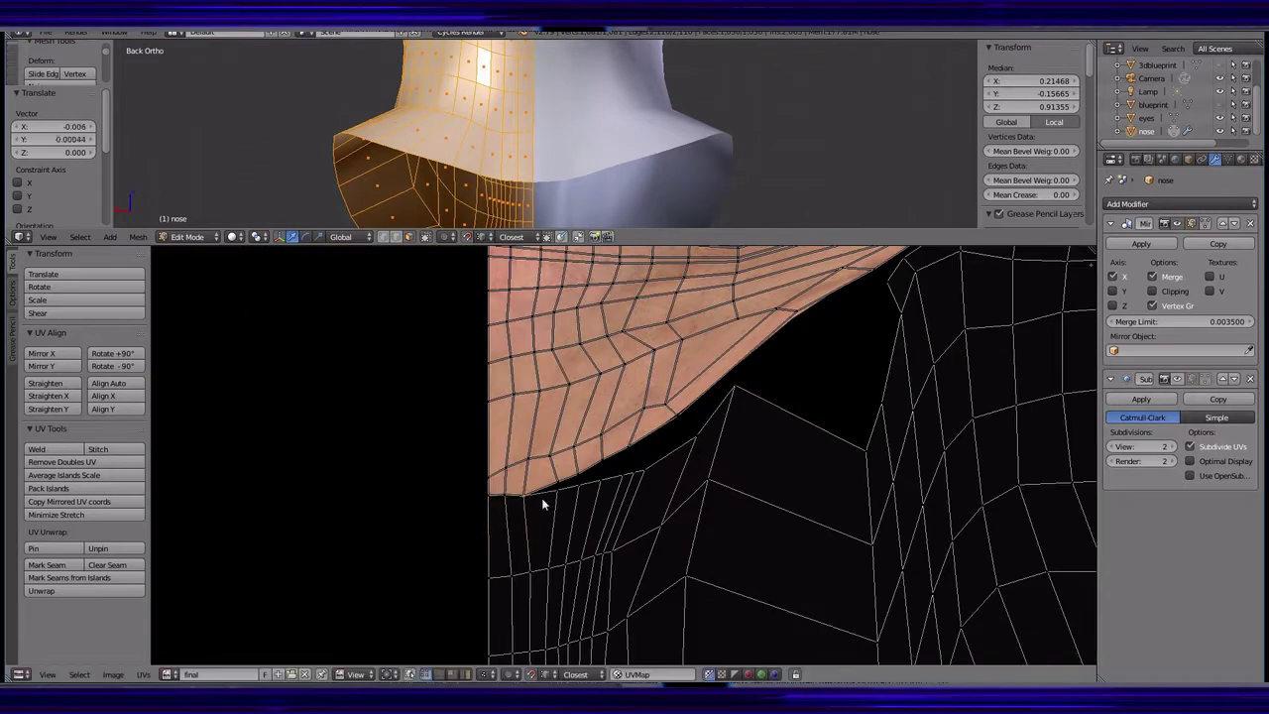
{"action": "left_click", "coordinate": [601, 466]}
{"action": "middle_click_drag", "start_coordinate": [601, 466], "coordinate": [475, 535]}
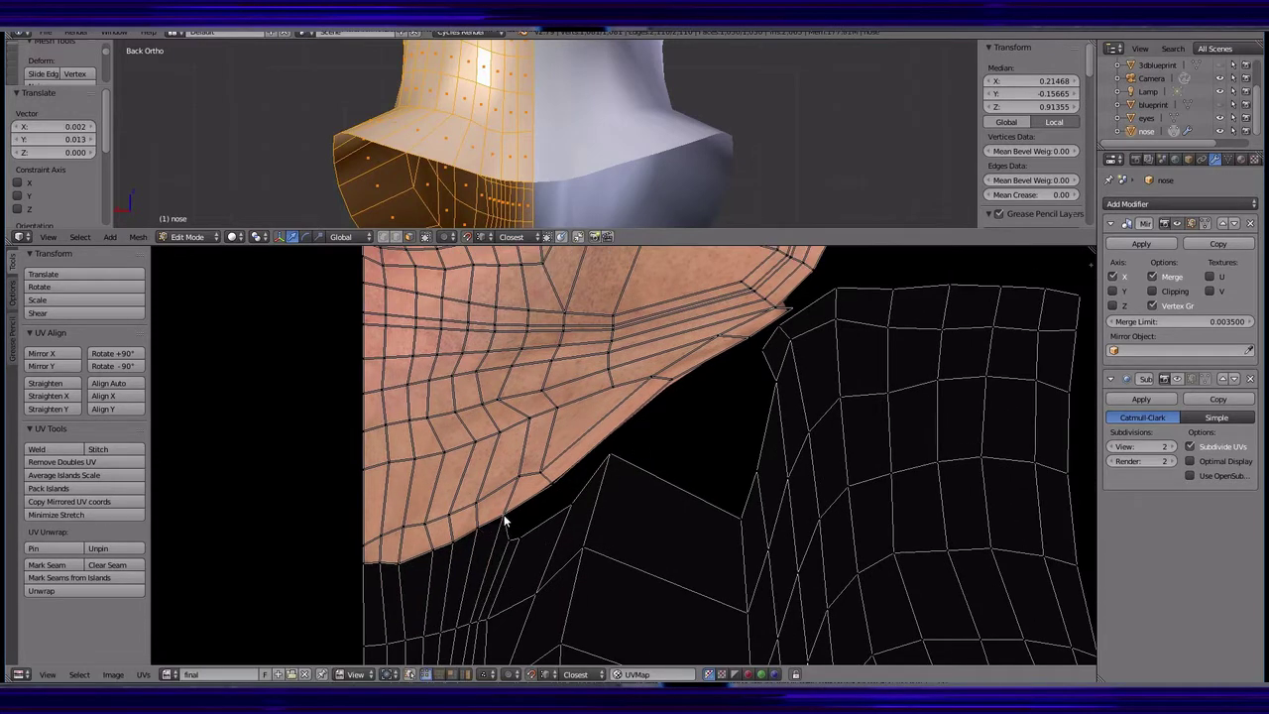
{"action": "left_click", "coordinate": [778, 322]}
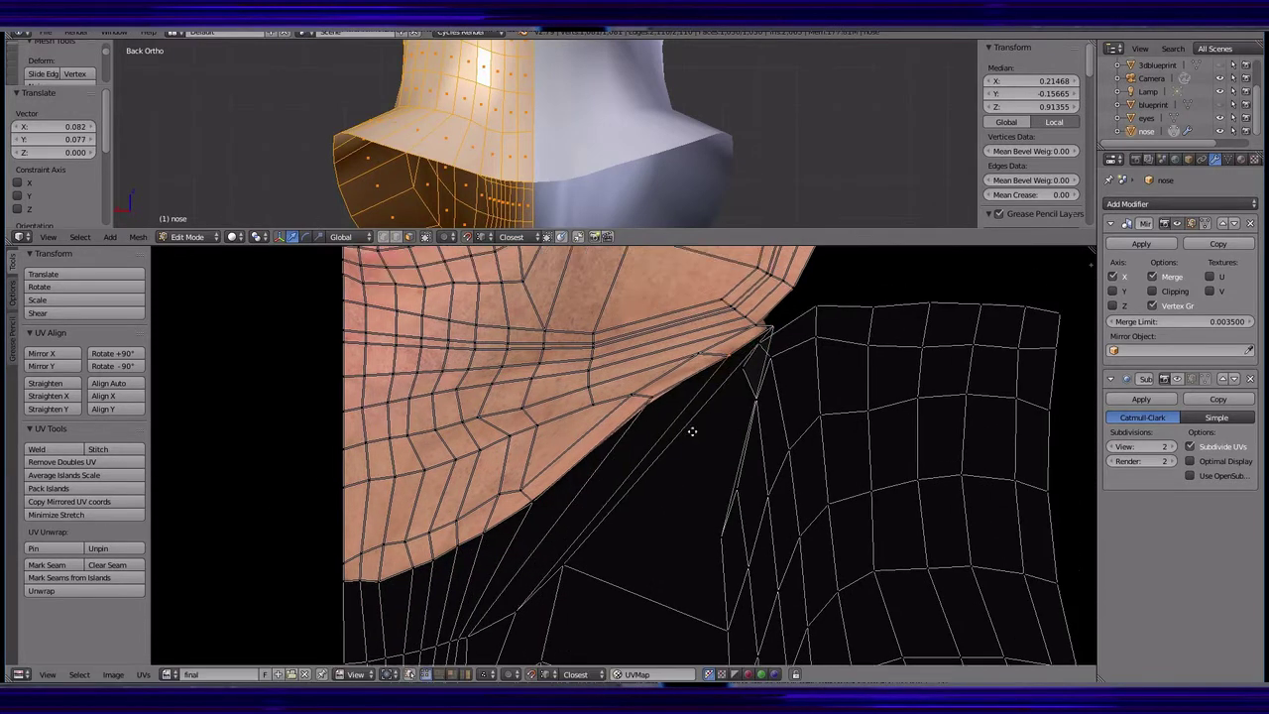
{"action": "scroll", "coordinate": [701, 462], "scroll_direction": "down", "scroll_amount": 2}
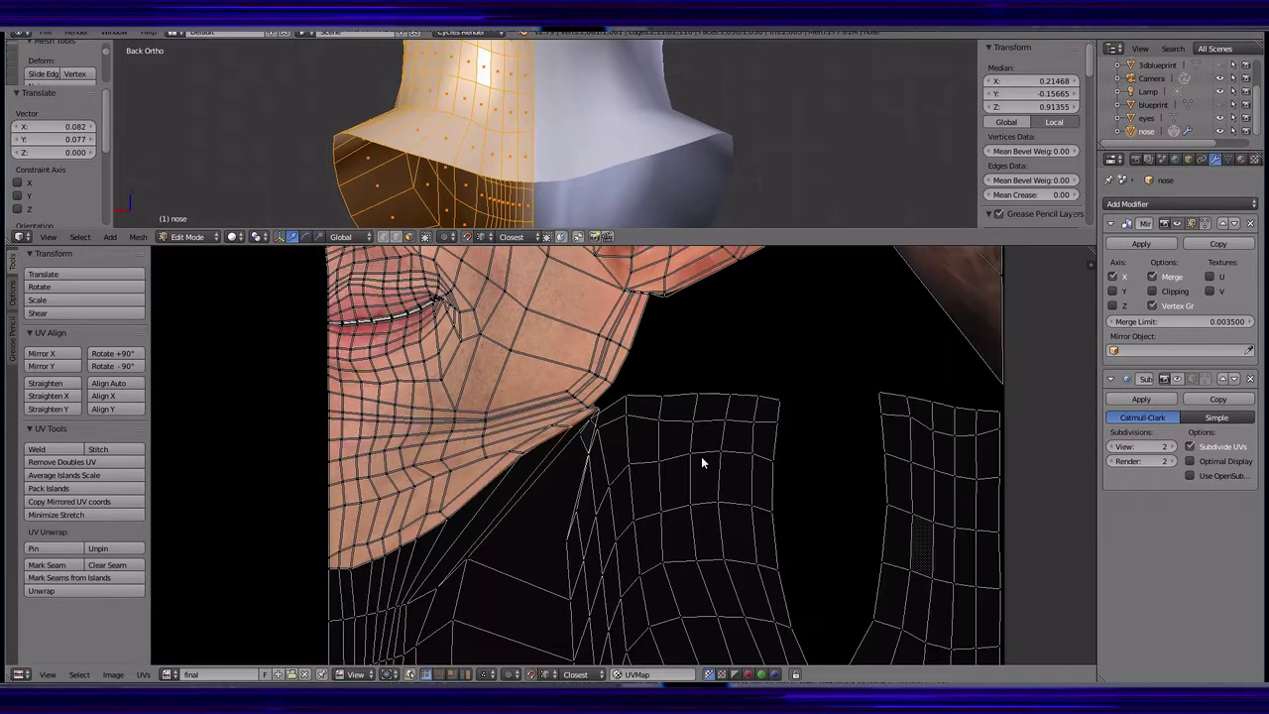
- Bring the neck's top edge strip up to the jaw edge and align the seam corner
{"action": "key", "text": "g"}
{"action": "left_click", "coordinate": [614, 404]}
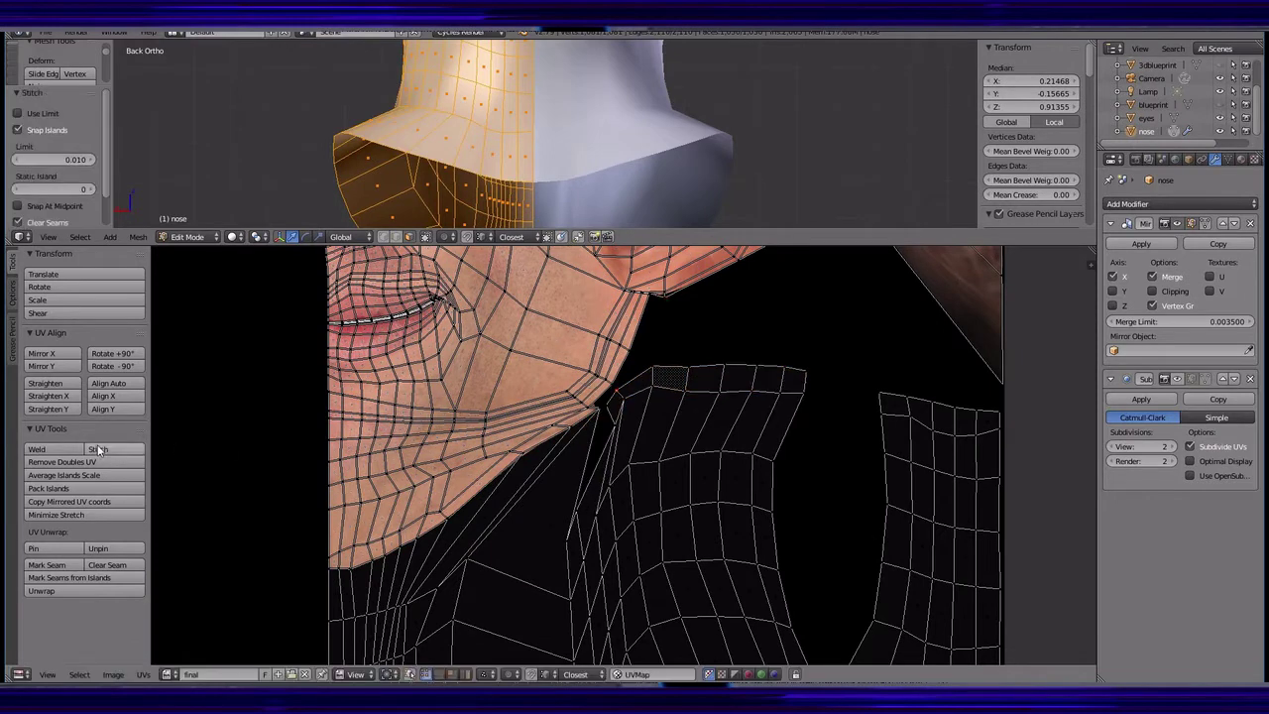
{"action": "right_click", "coordinate": [635, 392], "text": "alt"}
{"action": "scroll", "coordinate": [600, 387], "scroll_direction": "up", "scroll_amount": 2}
{"action": "key", "text": "g"}
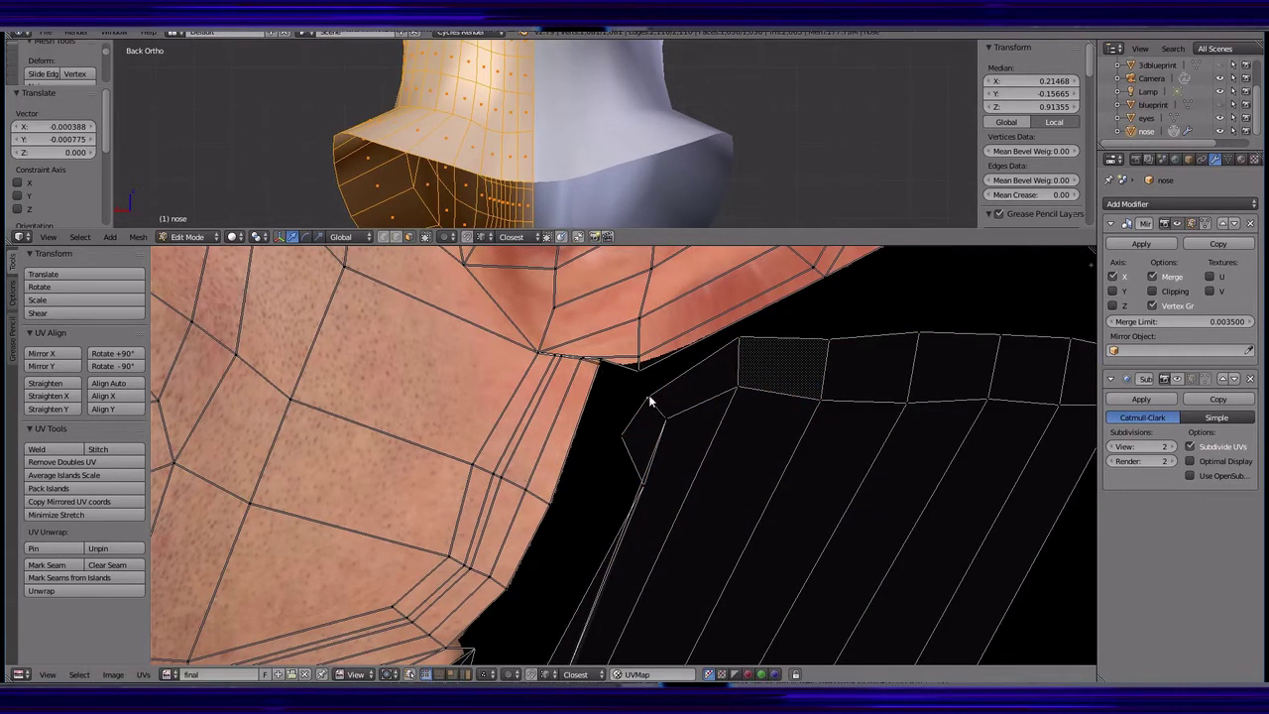
{"action": "key", "text": "g"}
{"action": "left_click", "coordinate": [788, 547]}
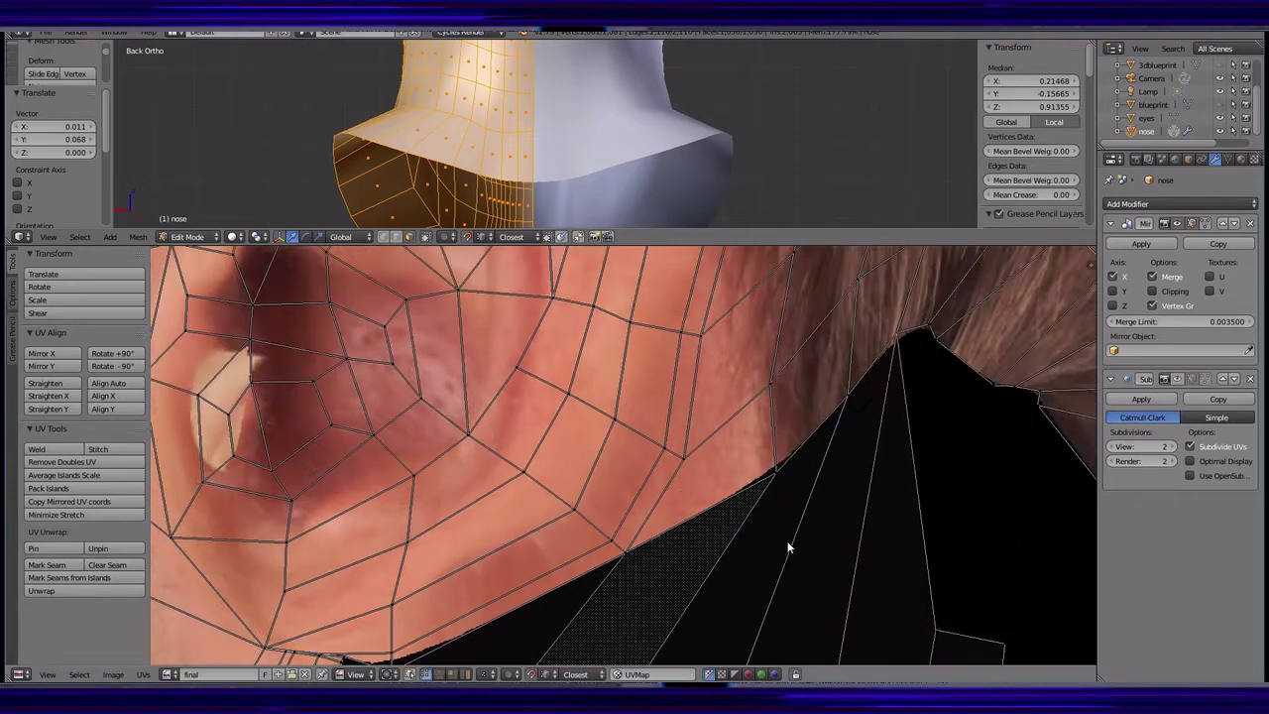
{"action": "middle_click_drag", "start_coordinate": [949, 354], "coordinate": [606, 443]}
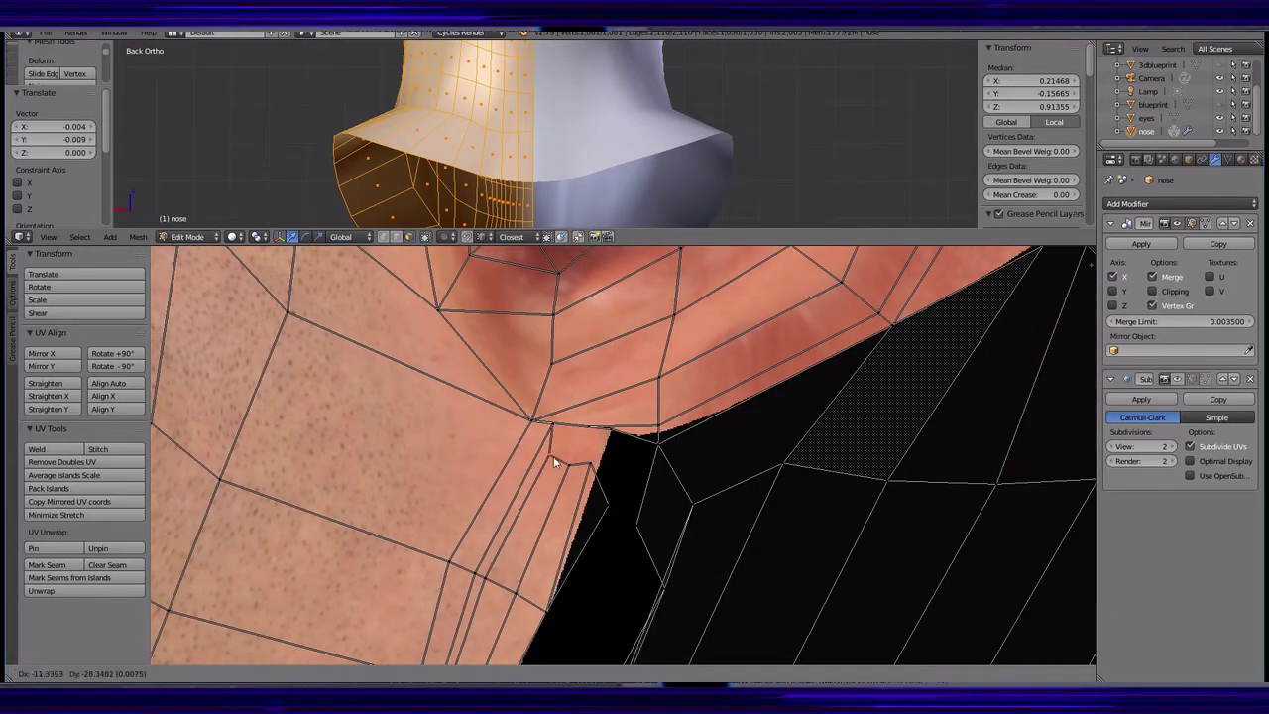
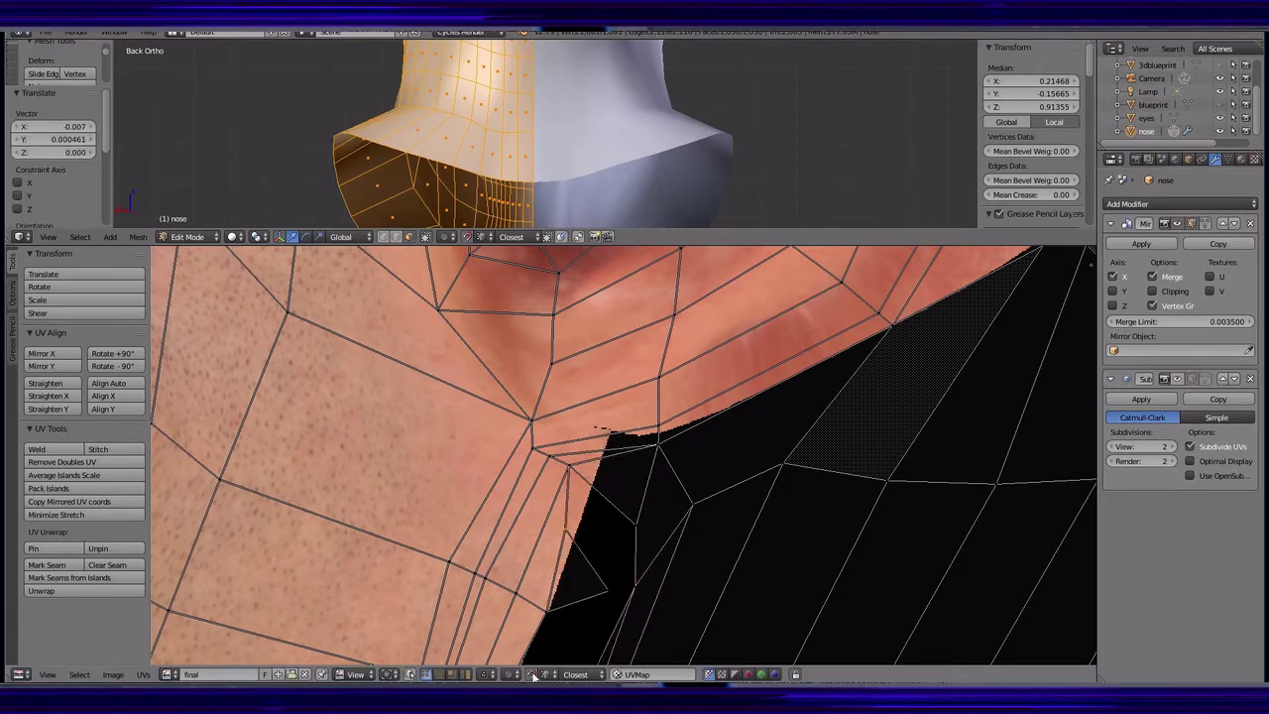
- Grab the stray UV points along the jaw and neck edge and move them onto the skin texture boundary
{"action": "scroll", "coordinate": [579, 641], "scroll_direction": "down", "scroll_amount": 2}
{"action": "middle_click_drag", "start_coordinate": [579, 642], "coordinate": [581, 462]}
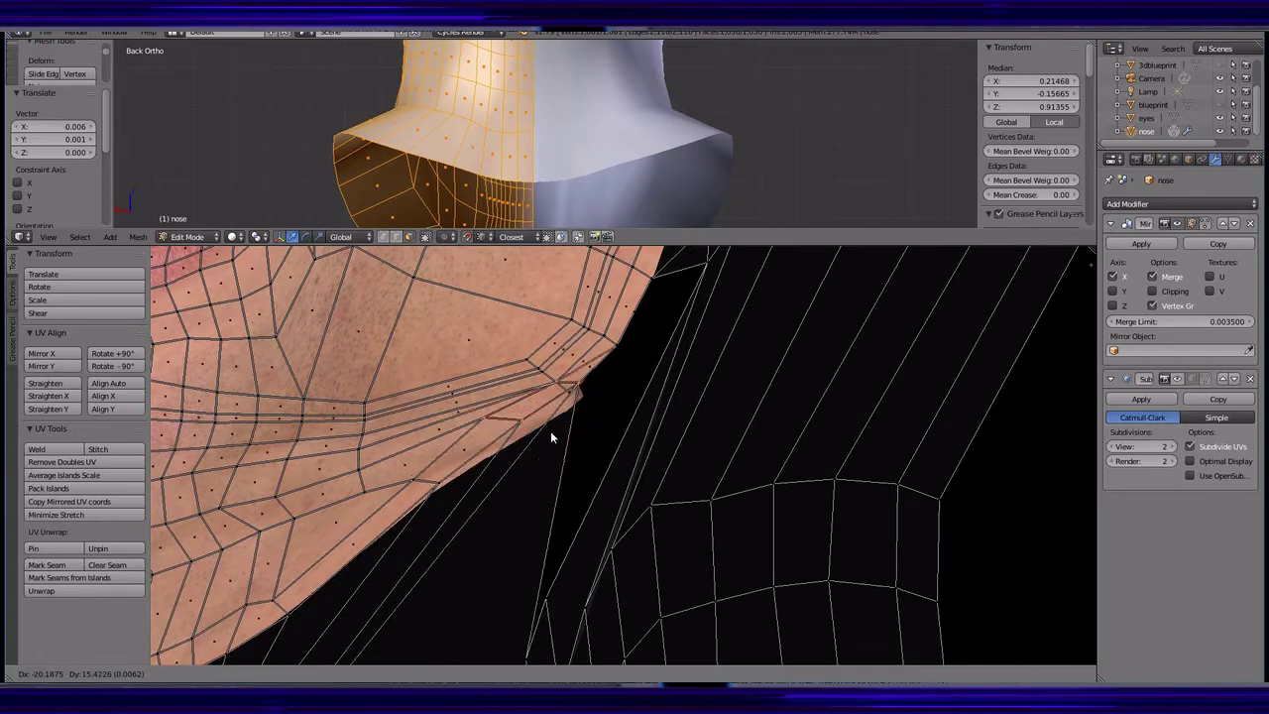
{"action": "scroll", "coordinate": [544, 433], "scroll_direction": "up", "scroll_amount": 4}
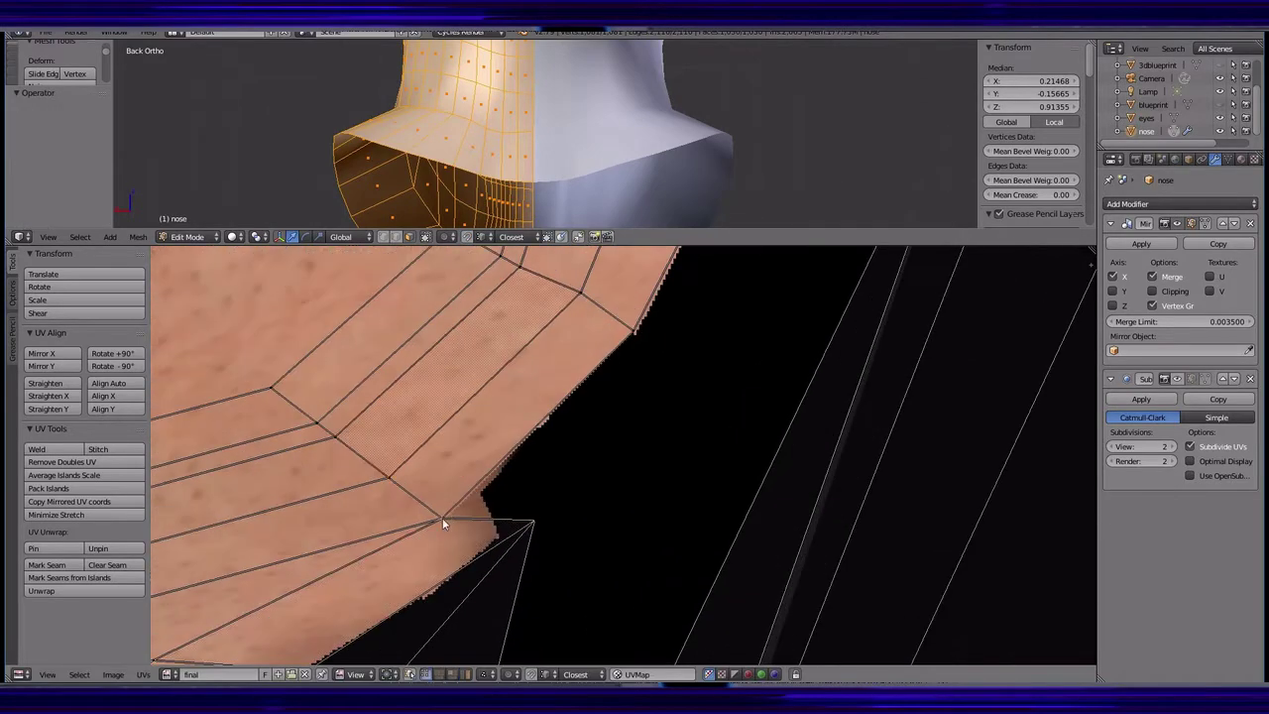
{"action": "scroll", "coordinate": [631, 339], "scroll_direction": "down", "scroll_amount": 3}
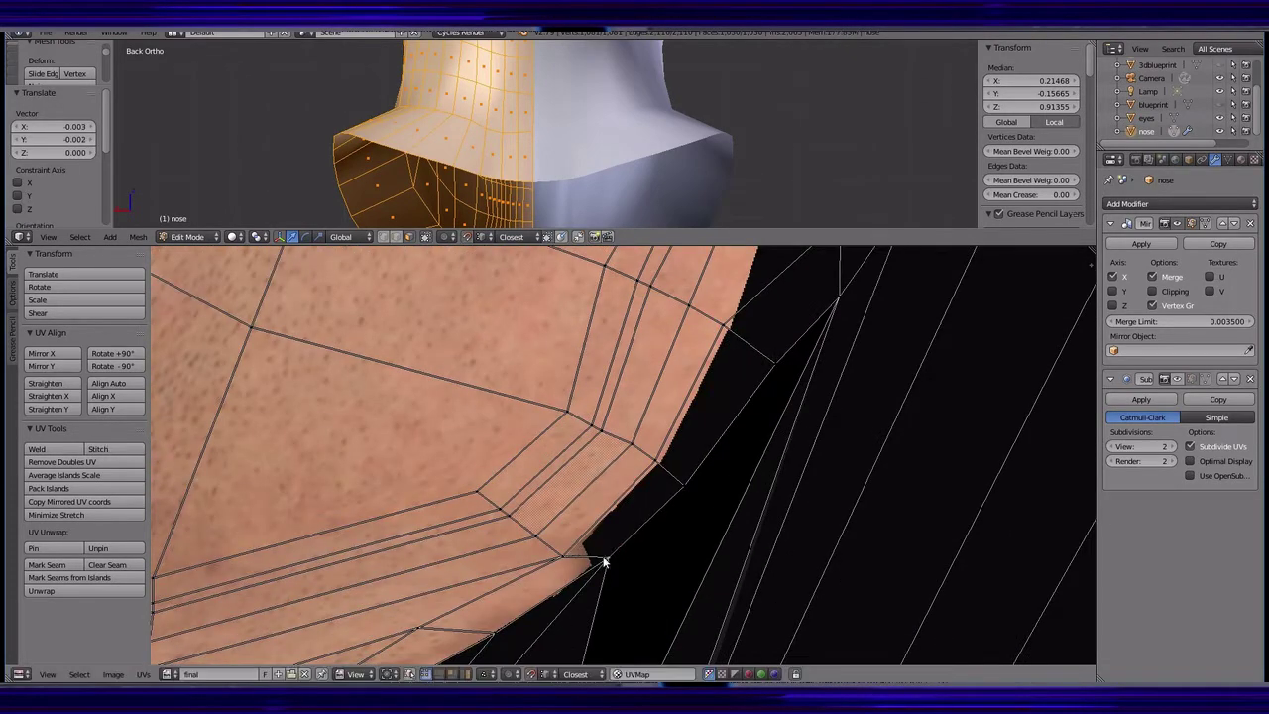
{"action": "scroll", "coordinate": [603, 561], "scroll_direction": "down", "scroll_amount": 2}
{"action": "scroll", "coordinate": [670, 515], "scroll_direction": "down", "scroll_amount": 2}
{"action": "scroll", "coordinate": [783, 341], "scroll_direction": "down", "scroll_amount": 1}
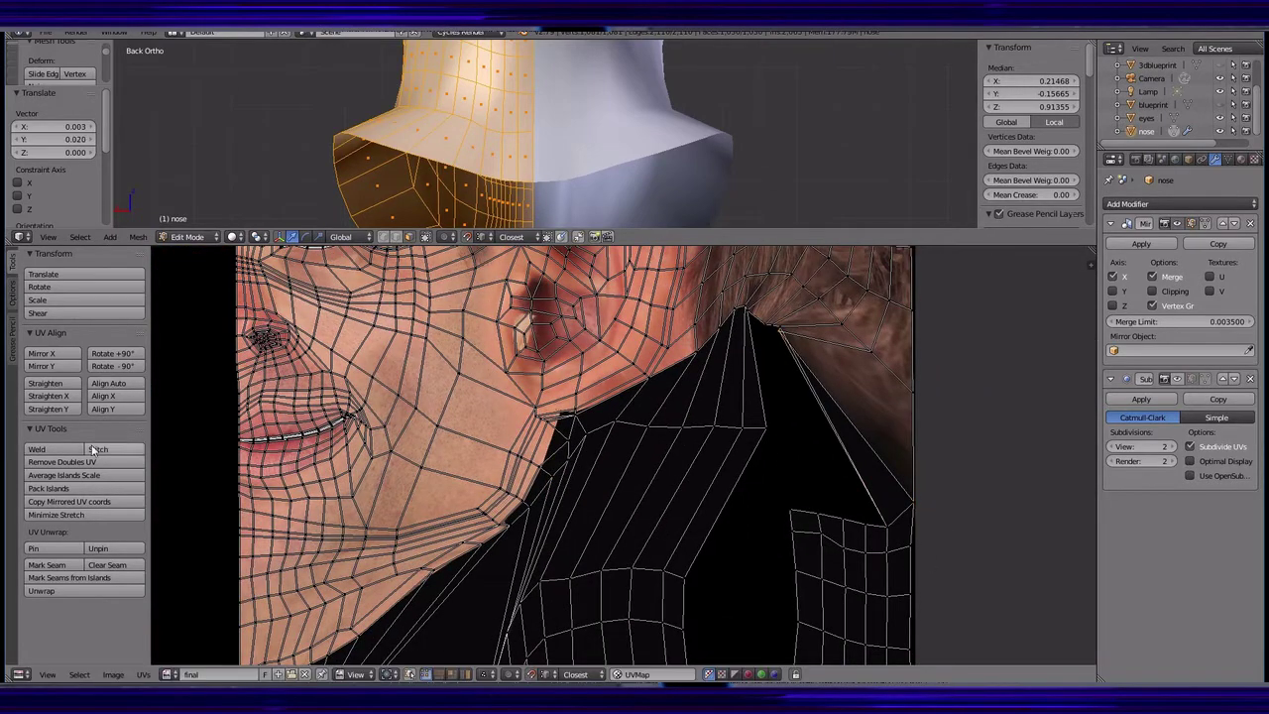
{"action": "scroll", "coordinate": [972, 437], "scroll_direction": "up", "scroll_amount": 3}
{"action": "key", "text": "g"}
{"action": "middle_click_drag", "start_coordinate": [1013, 553], "coordinate": [767, 294]}
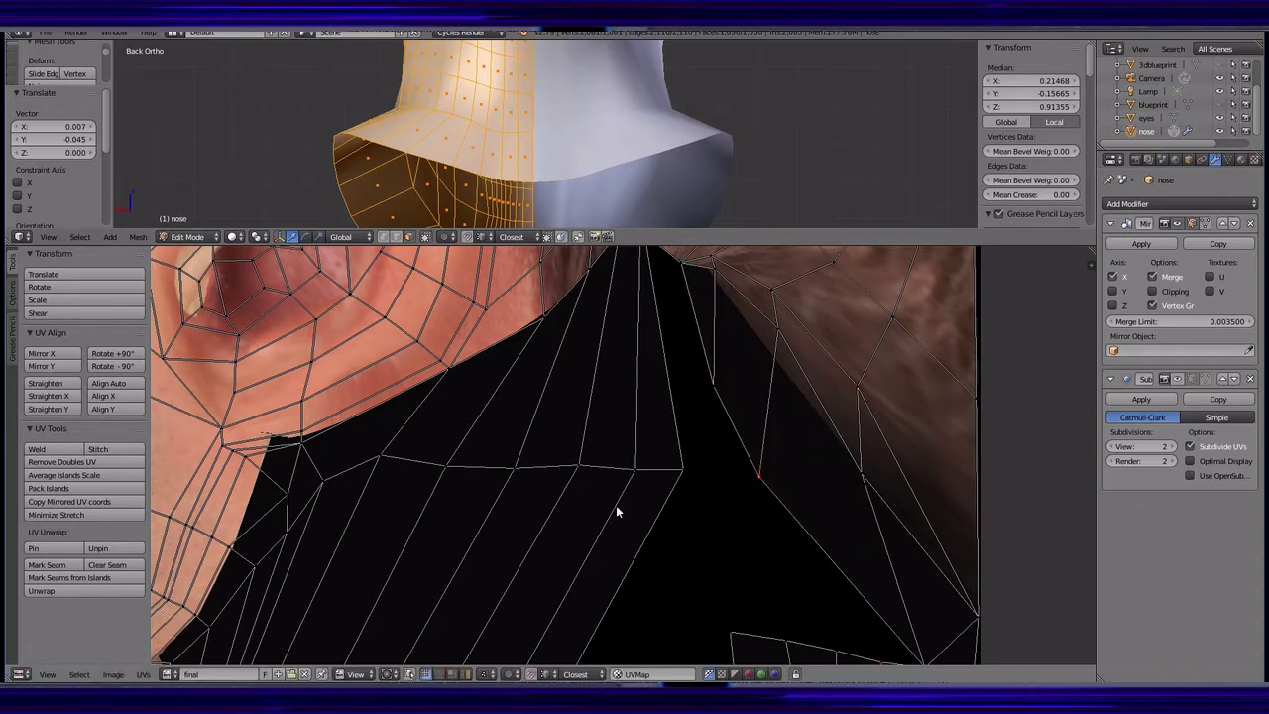
{"action": "scroll", "coordinate": [713, 514], "scroll_direction": "down", "scroll_amount": 1}
{"action": "scroll", "coordinate": [783, 487], "scroll_direction": "down", "scroll_amount": 2}
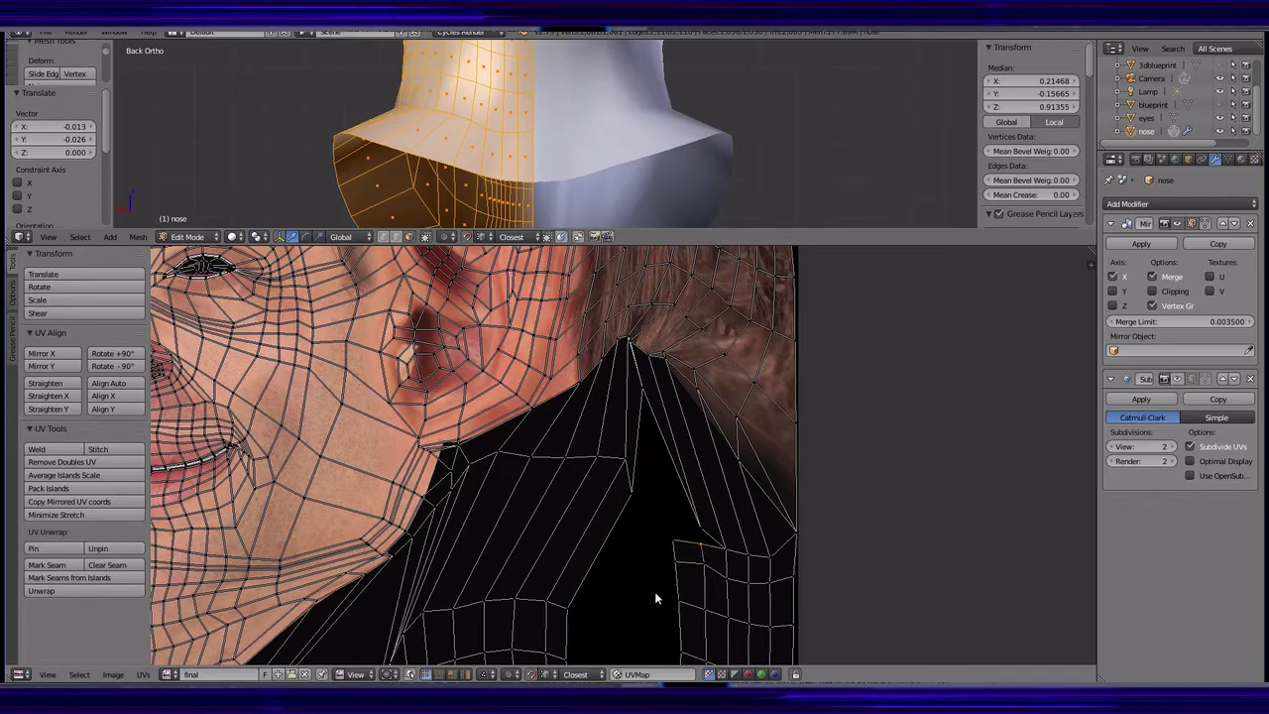
{"action": "scroll", "coordinate": [614, 598], "scroll_direction": "up", "scroll_amount": 1}
{"action": "scroll", "coordinate": [595, 556], "scroll_direction": "down", "scroll_amount": 3}
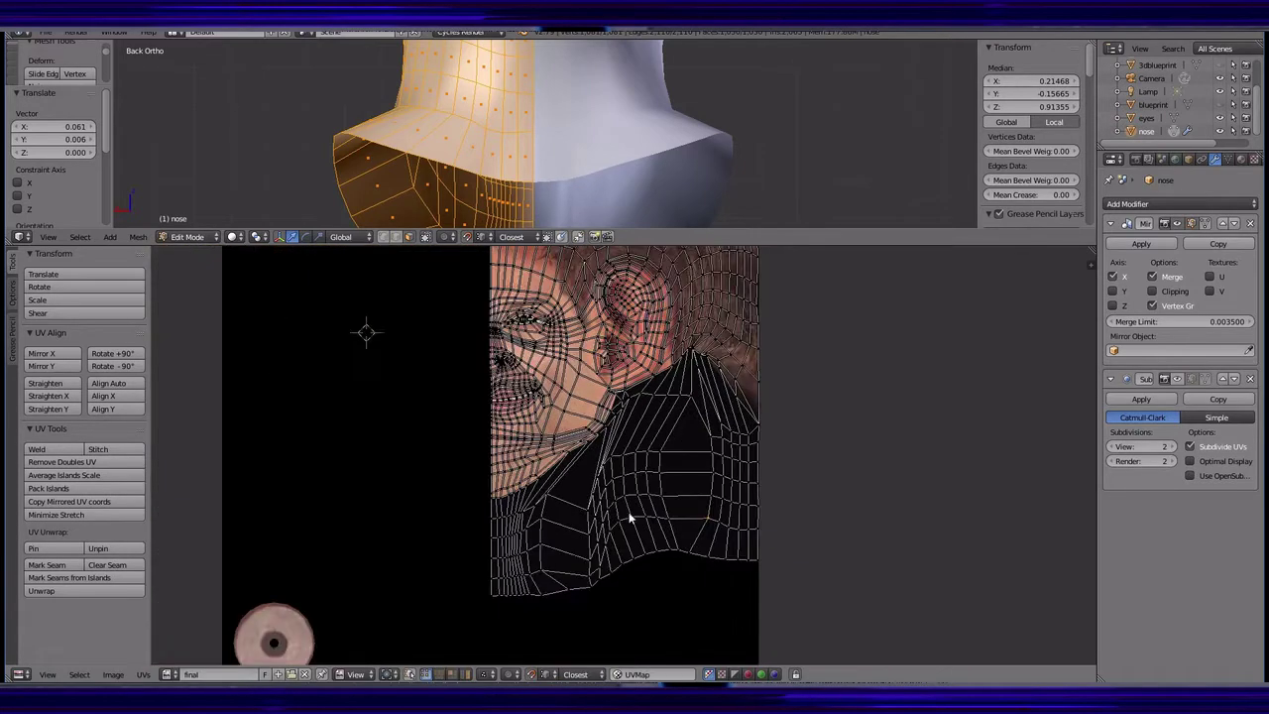
- Box-select the upper head UVs and relax them with Minimize Stretch
{"action": "key", "text": "b"}
{"action": "left_click_drag", "start_coordinate": [827, 362], "coordinate": [502, 537]}
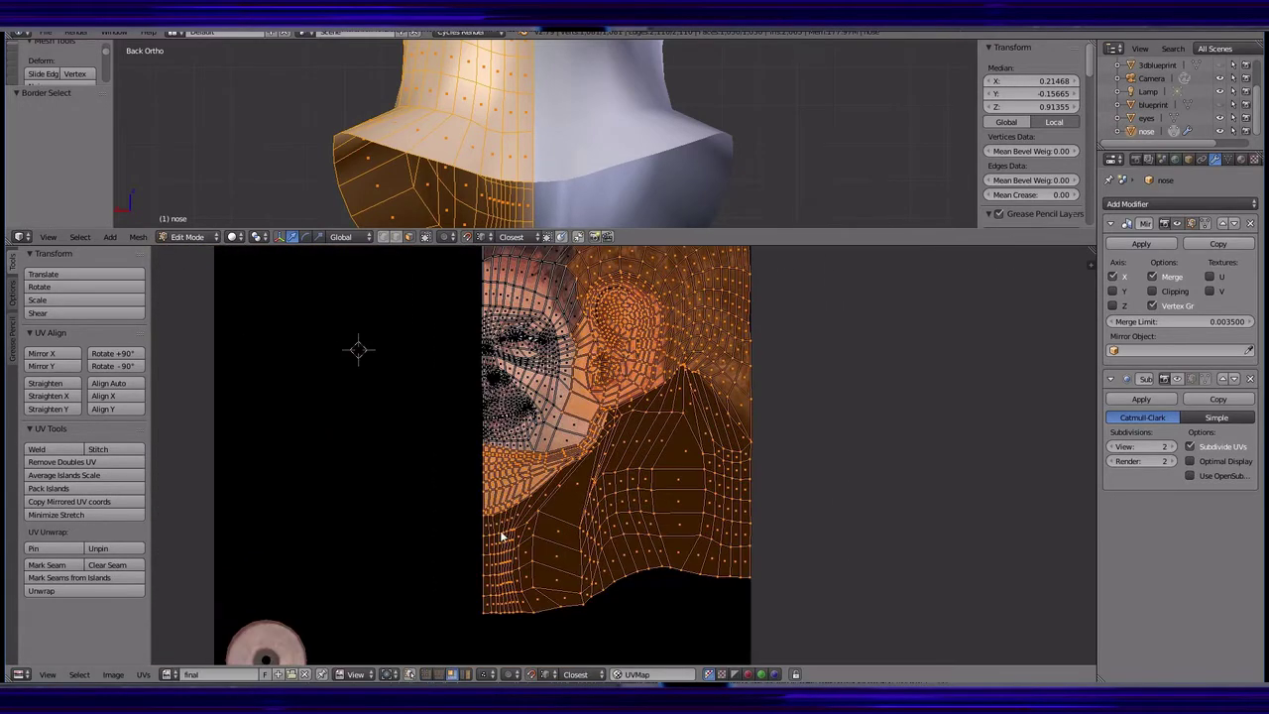
{"action": "mouse_move", "coordinate": [830, 425]}
{"action": "left_mouse_down"}
{"action": "mouse_move", "coordinate": [486, 644]}
{"action": "mouse_move", "coordinate": [777, 437]}
{"action": "left_mouse_up"}
{"action": "scroll", "coordinate": [777, 436], "scroll_direction": "up", "scroll_amount": 1}
{"action": "scroll", "coordinate": [590, 534], "scroll_direction": "down", "scroll_amount": 2}
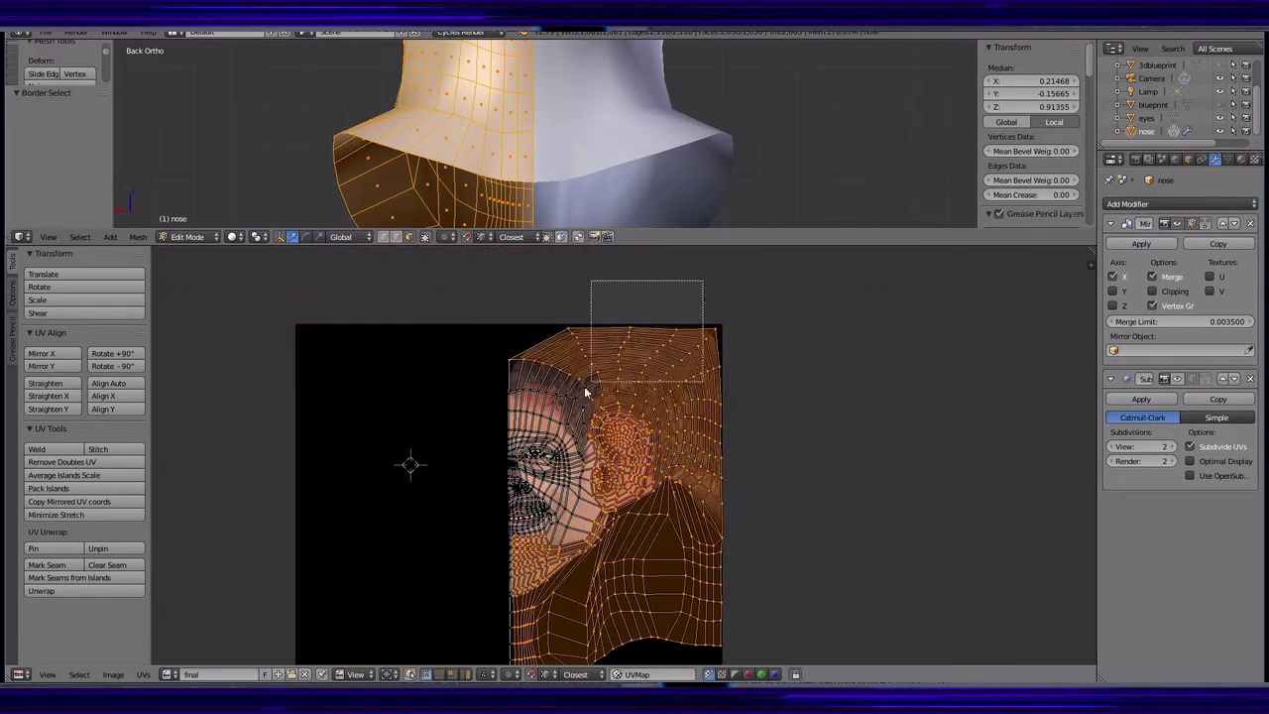
{"action": "left_click", "coordinate": [54, 514]}
{"action": "left_click", "coordinate": [55, 514]}
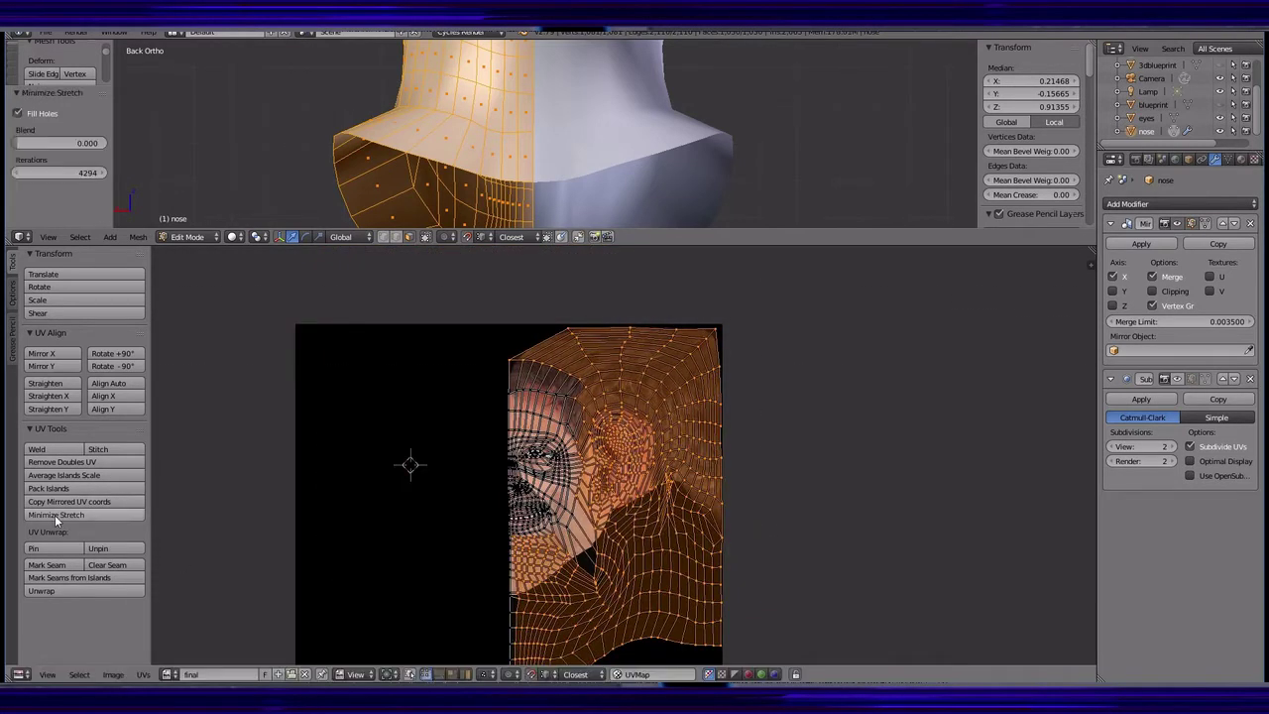
{"action": "scroll", "coordinate": [651, 496], "scroll_direction": "up", "scroll_amount": 3}
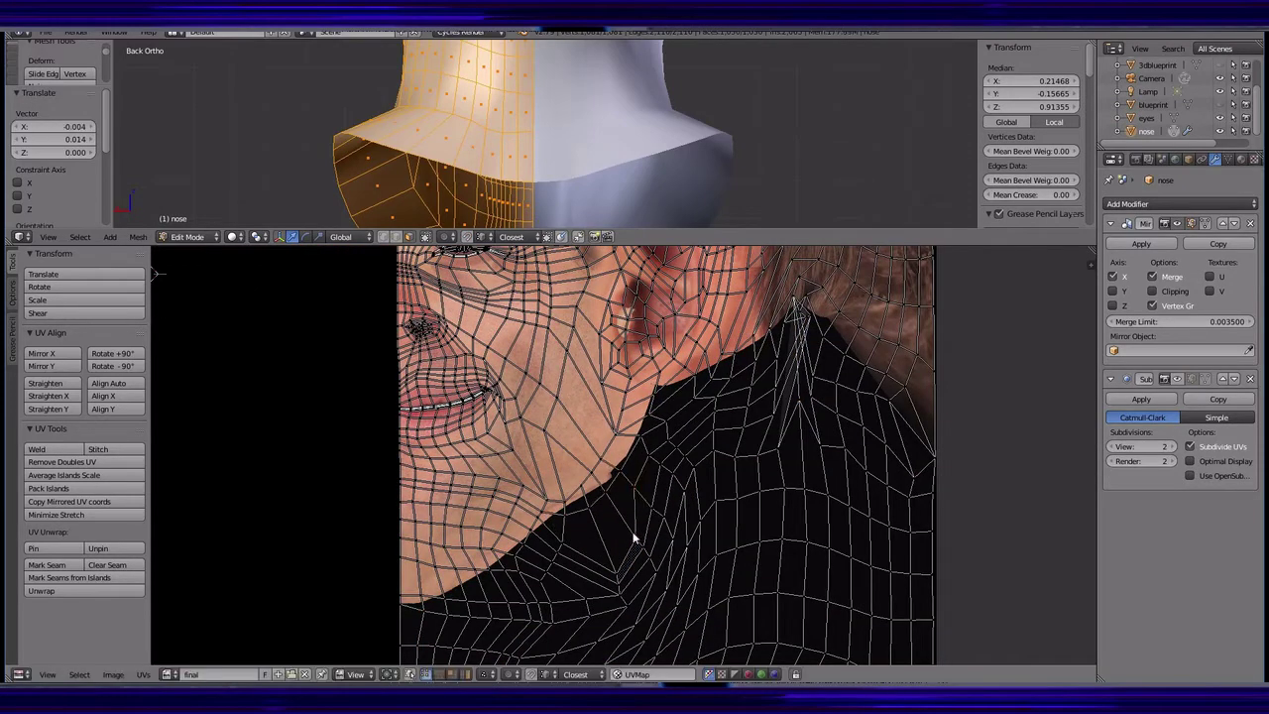
- Box-select and move the UV points at the neck peak onto the texture
{"action": "left_click", "coordinate": [572, 523]}
{"action": "scroll", "coordinate": [572, 523], "scroll_direction": "down", "scroll_amount": 2}
{"action": "scroll", "coordinate": [552, 526], "scroll_direction": "up", "scroll_amount": 2}
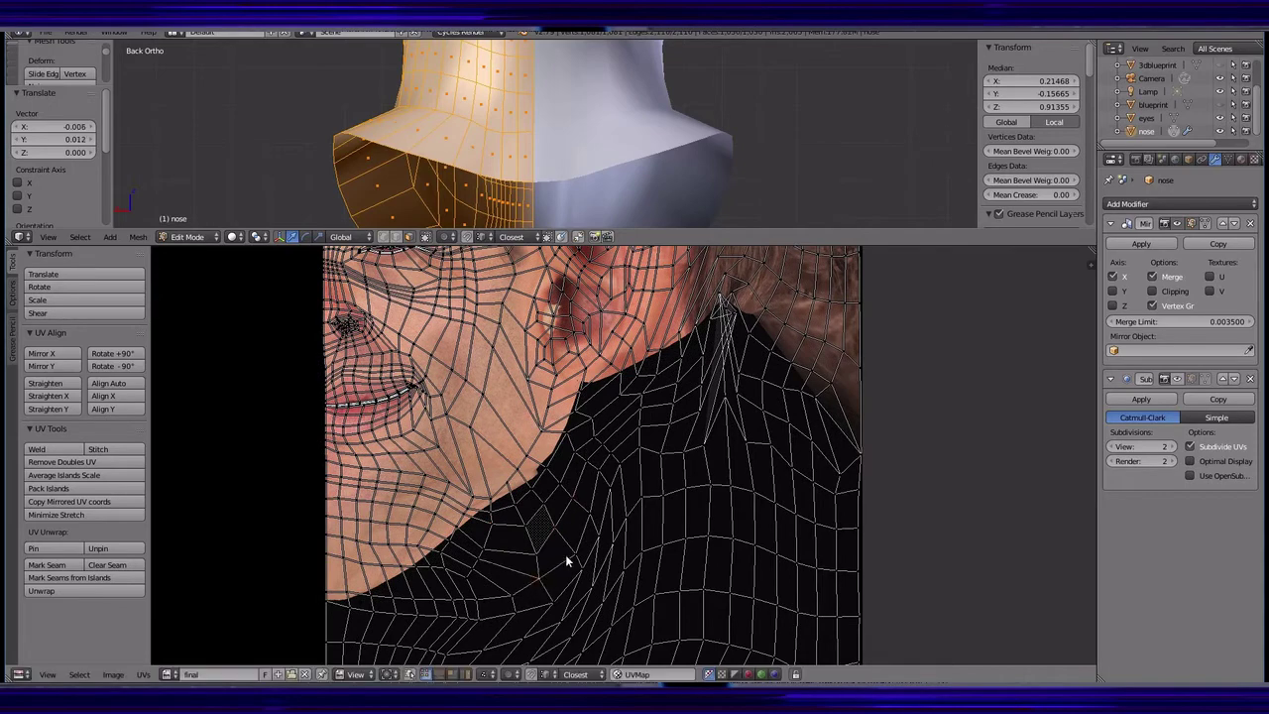
{"action": "scroll", "coordinate": [665, 423], "scroll_direction": "up", "scroll_amount": 2}
{"action": "left_click", "coordinate": [674, 463]}
{"action": "scroll", "coordinate": [674, 463], "scroll_direction": "down", "scroll_amount": 2}
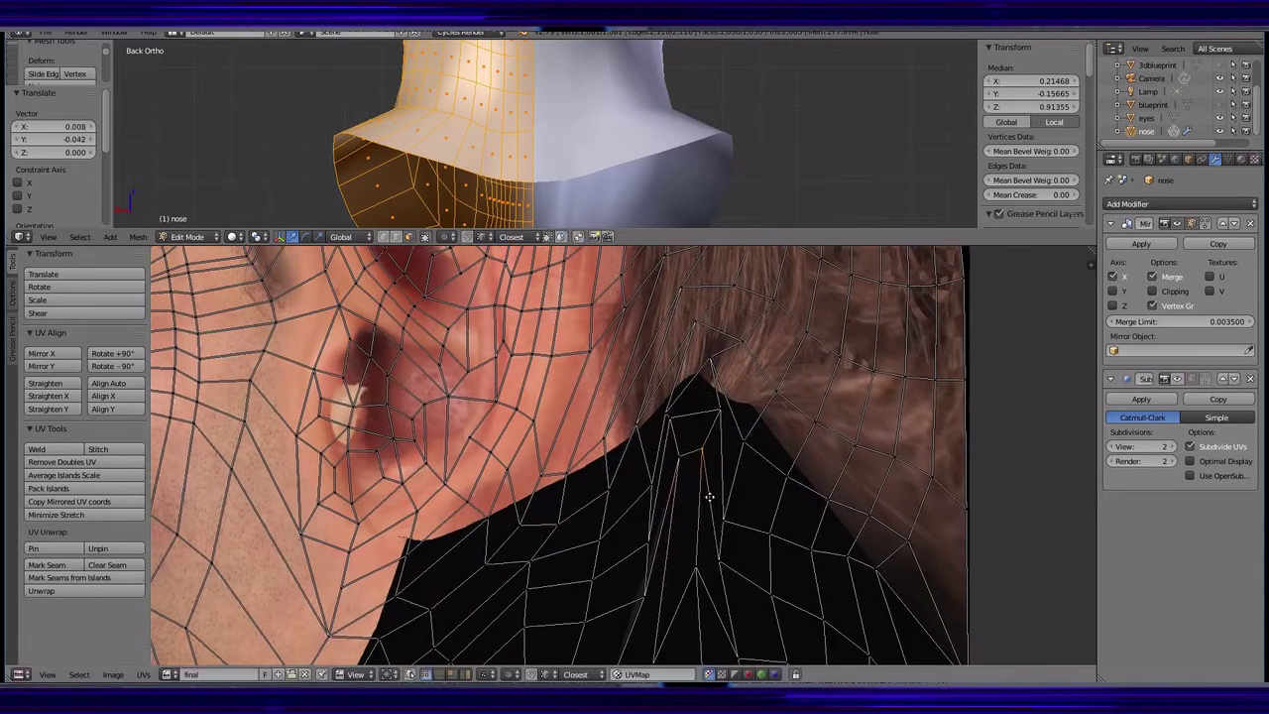
{"action": "key", "text": "b"}
{"action": "left_click_drag", "start_coordinate": [708, 396], "coordinate": [631, 555]}
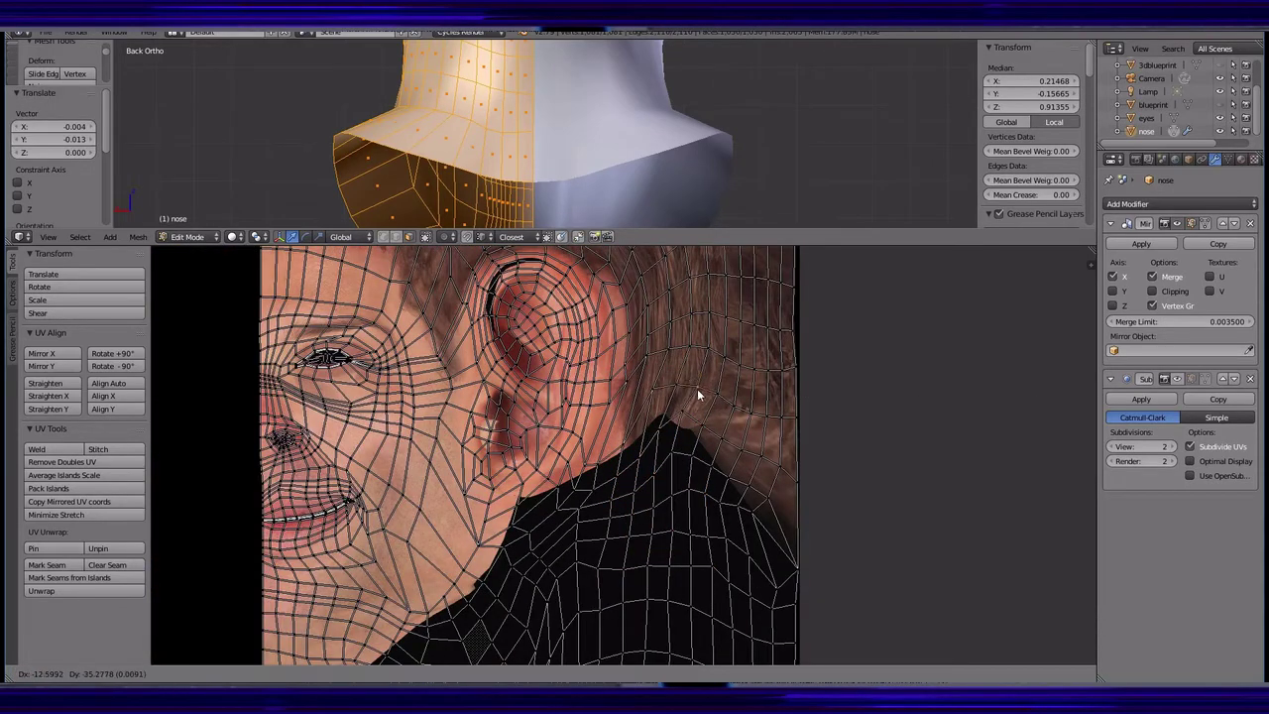
{"action": "left_click", "coordinate": [698, 395]}
{"action": "scroll", "coordinate": [624, 530], "scroll_direction": "down", "scroll_amount": 3}
- Select all UV points and bring the face and eye area into view
{"action": "key", "text": "a"}
{"action": "scroll", "coordinate": [595, 575], "scroll_direction": "up", "scroll_amount": 3}
{"action": "scroll", "coordinate": [594, 575], "scroll_direction": "up", "scroll_amount": 2}
{"action": "mouse_move", "coordinate": [512, 480]}
{"action": "middle_mouse_down"}
{"action": "mouse_move", "coordinate": [580, 616]}
{"action": "mouse_move", "coordinate": [176, 555]}
{"action": "mouse_move", "coordinate": [189, 426]}
{"action": "mouse_move", "coordinate": [247, 425]}
{"action": "middle_mouse_up"}
{"action": "scroll", "coordinate": [453, 402], "scroll_direction": "up", "scroll_amount": 3}
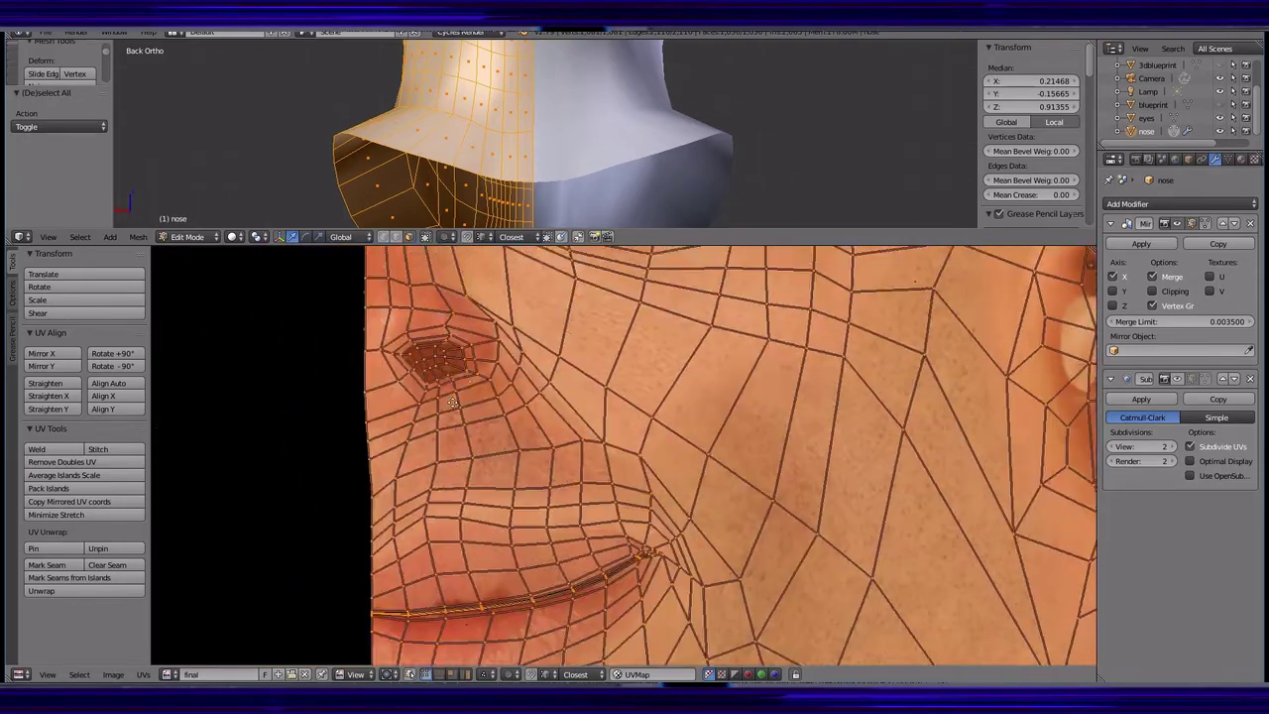
{"action": "scroll", "coordinate": [453, 402], "scroll_direction": "down", "scroll_amount": 1}
{"action": "scroll", "coordinate": [377, 507], "scroll_direction": "down", "scroll_amount": 3}
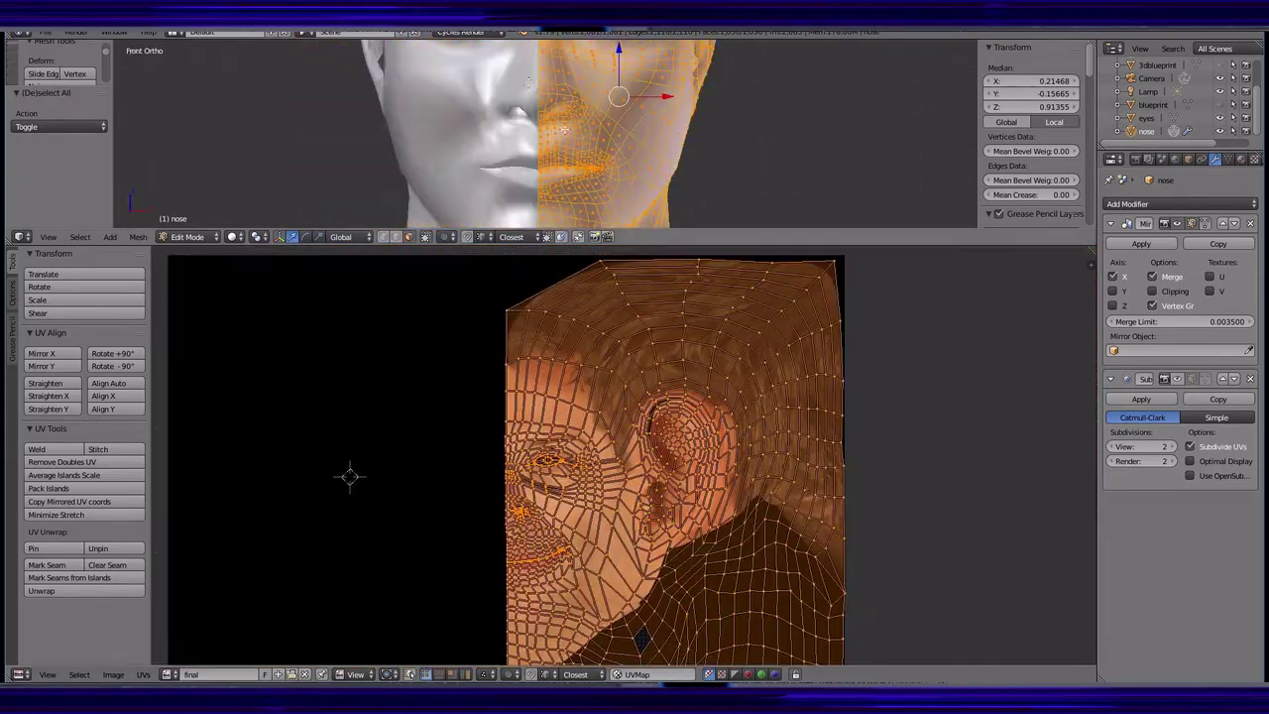
{"action": "scroll", "coordinate": [564, 129], "scroll_direction": "up", "scroll_amount": 2}
- Hide the rest of the head mesh, isolating the eye and mouth face rings
{"action": "left_click_drag", "start_coordinate": [594, 230], "coordinate": [595, 334]}
{"action": "key", "text": "h"}
{"action": "mouse_move", "coordinate": [647, 65]}
{"action": "middle_mouse_down", "text": "shift"}
{"action": "mouse_move", "coordinate": [589, 144]}
{"action": "mouse_move", "coordinate": [614, 168]}
{"action": "middle_mouse_up", "text": "shift"}
{"action": "left_click", "coordinate": [614, 168], "text": "alt"}
{"action": "scroll", "coordinate": [658, 148], "scroll_direction": "up", "scroll_amount": 2}
{"action": "key", "text": "a"}
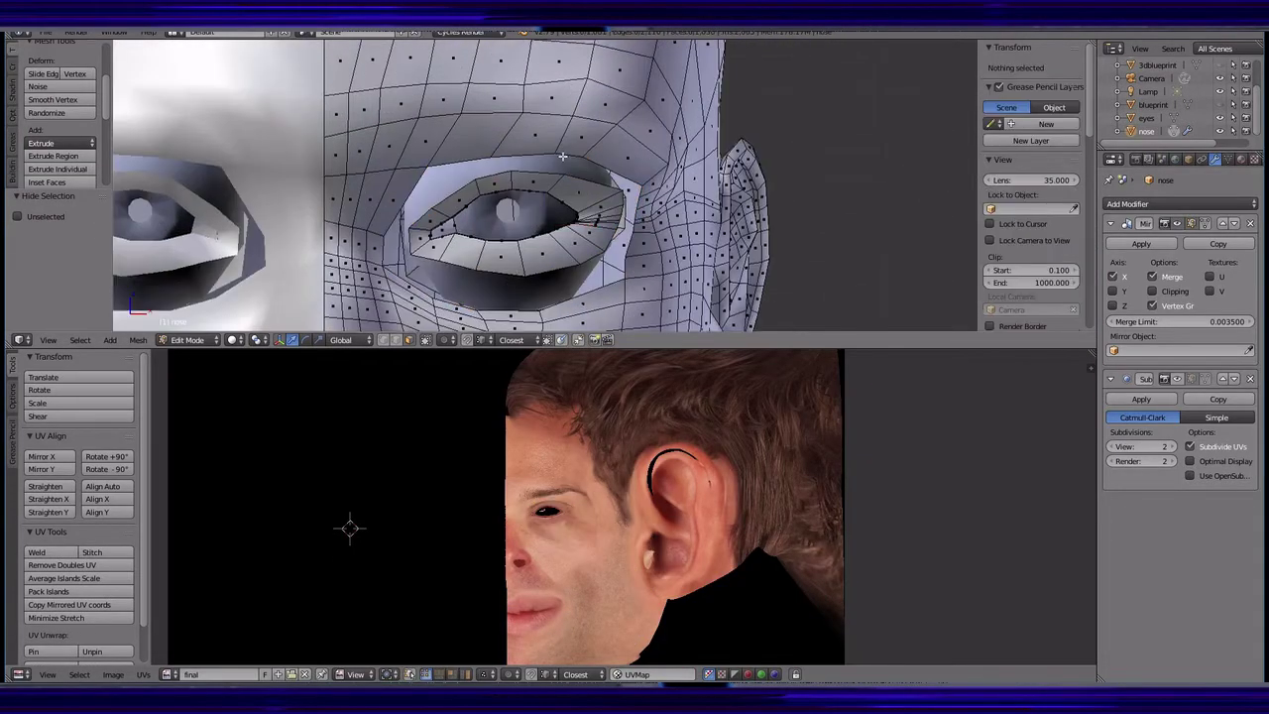
{"action": "mouse_move", "coordinate": [573, 297]}
{"action": "middle_mouse_down", "text": "shift"}
{"action": "mouse_move", "coordinate": [573, 172]}
{"action": "mouse_move", "coordinate": [575, 244]}
{"action": "middle_mouse_up", "text": "shift"}
{"action": "scroll", "coordinate": [585, 176], "scroll_direction": "down", "scroll_amount": 3}
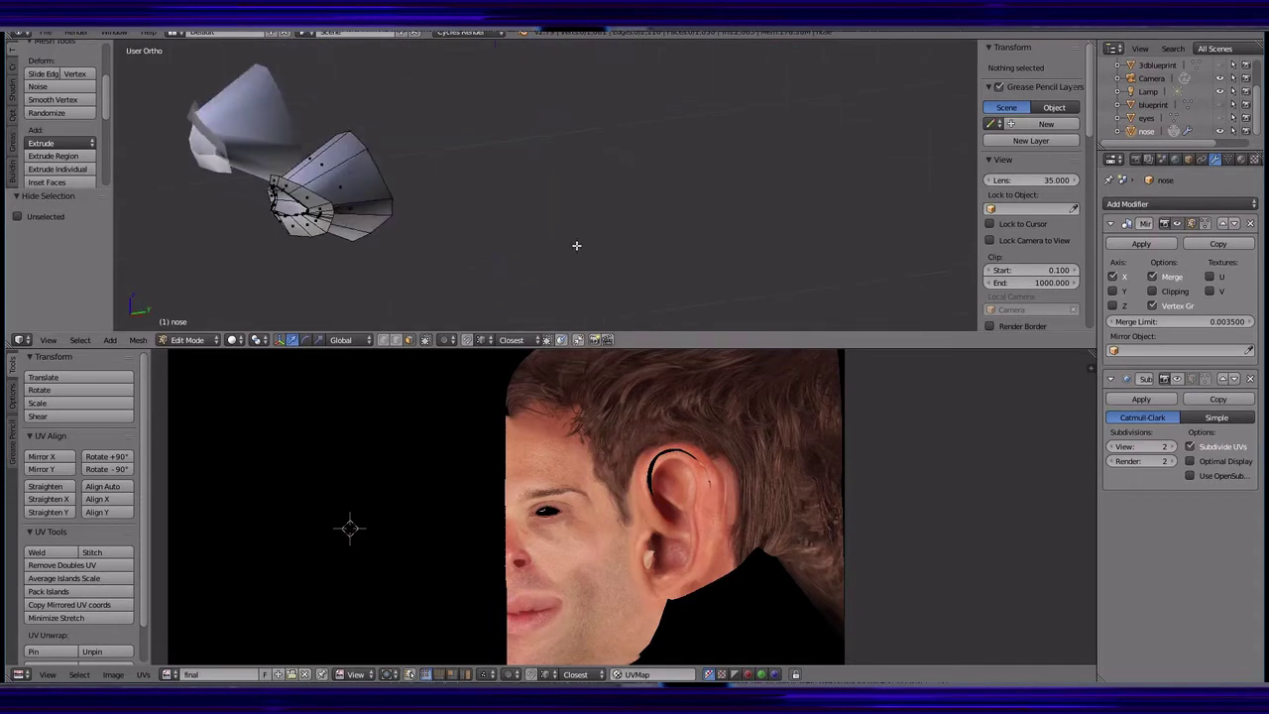
{"action": "left_click", "coordinate": [343, 166], "text": "alt"}
{"action": "key", "text": "l"}
{"action": "key", "text": "a"}
- Project the eye and mouth rings' UVs from the front view, then reveal the whole head
{"action": "key", "text": "KP_1"}
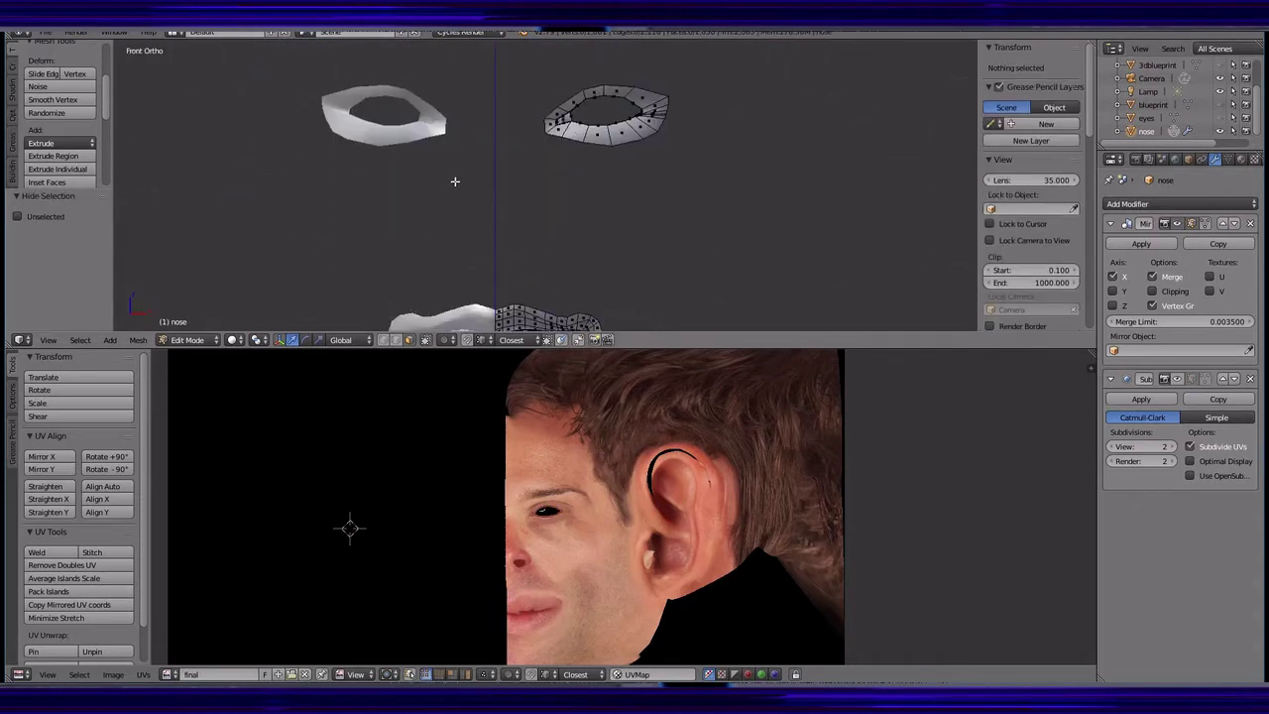
{"action": "key", "text": "a"}
{"action": "key", "text": "u"}
{"action": "left_click", "coordinate": [525, 201]}
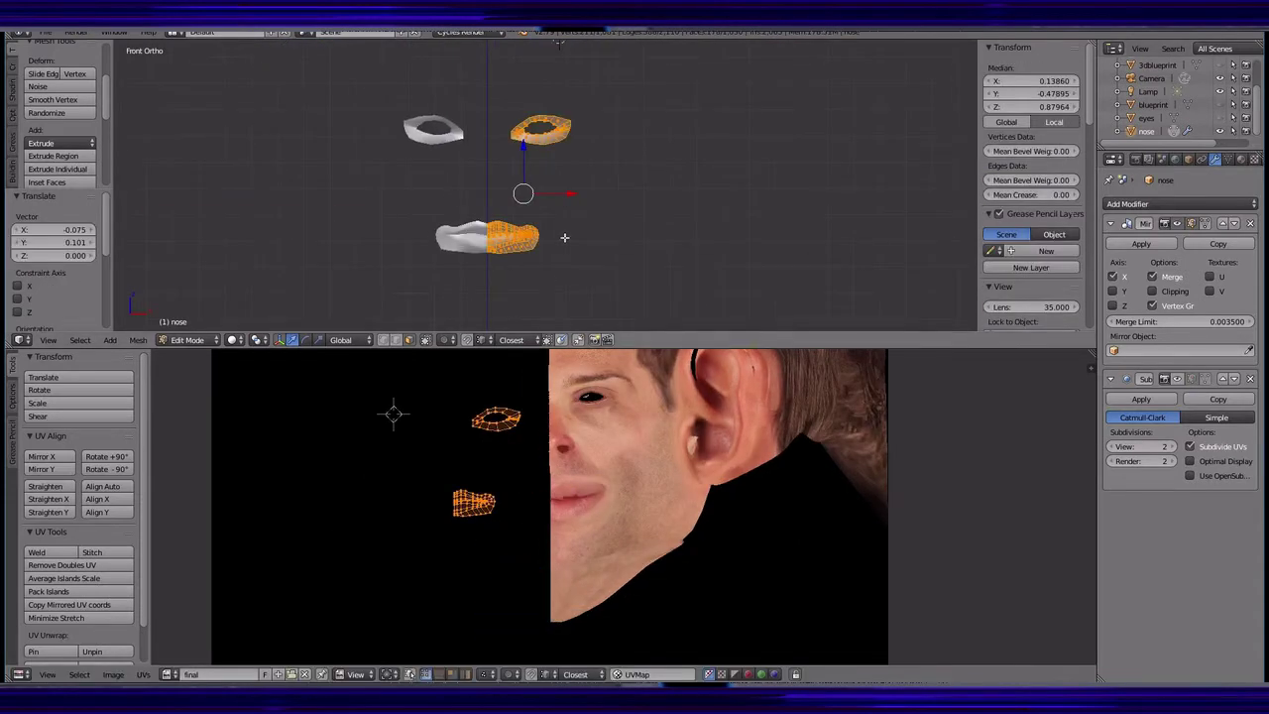
{"action": "key", "text": "alt+h"}
- Move the mouth UV island into the empty area beside the face texture
{"action": "scroll", "coordinate": [552, 358], "scroll_direction": "up", "scroll_amount": 4}
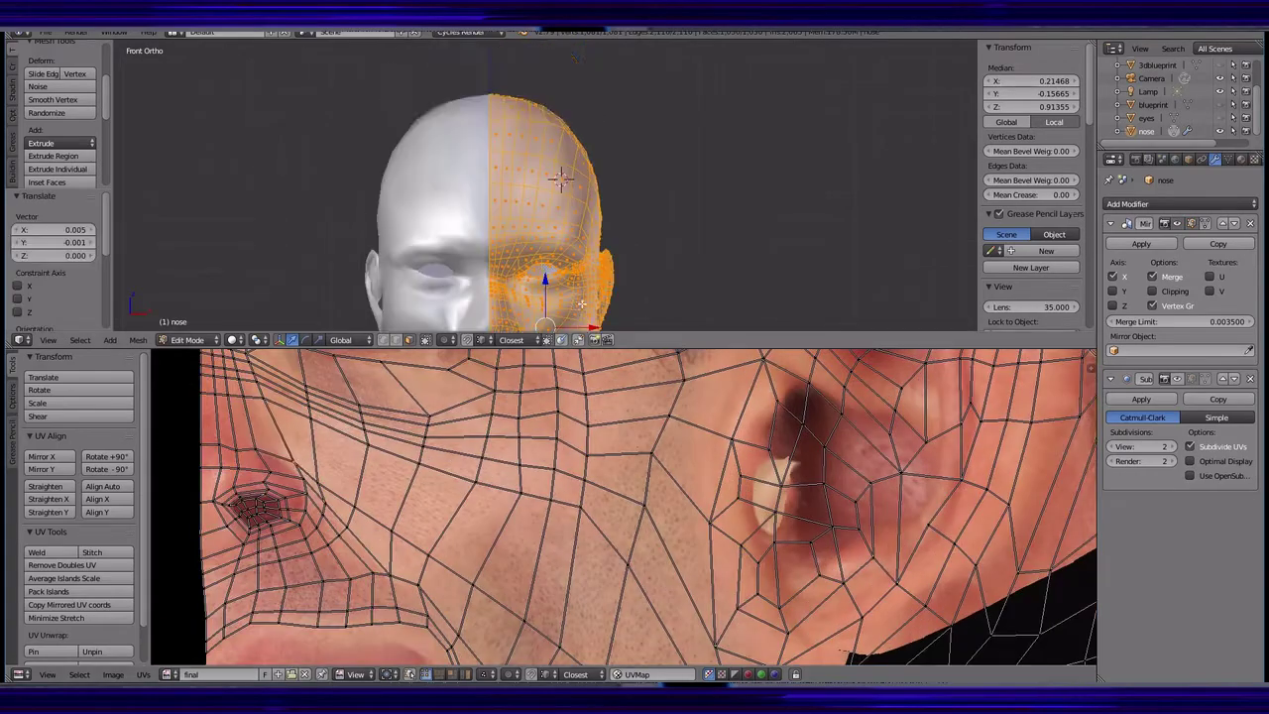
{"action": "scroll", "coordinate": [595, 357], "scroll_direction": "down", "scroll_amount": 3}
{"action": "middle_click_drag", "start_coordinate": [614, 248], "coordinate": [694, 238]}
{"action": "key", "text": "l"}
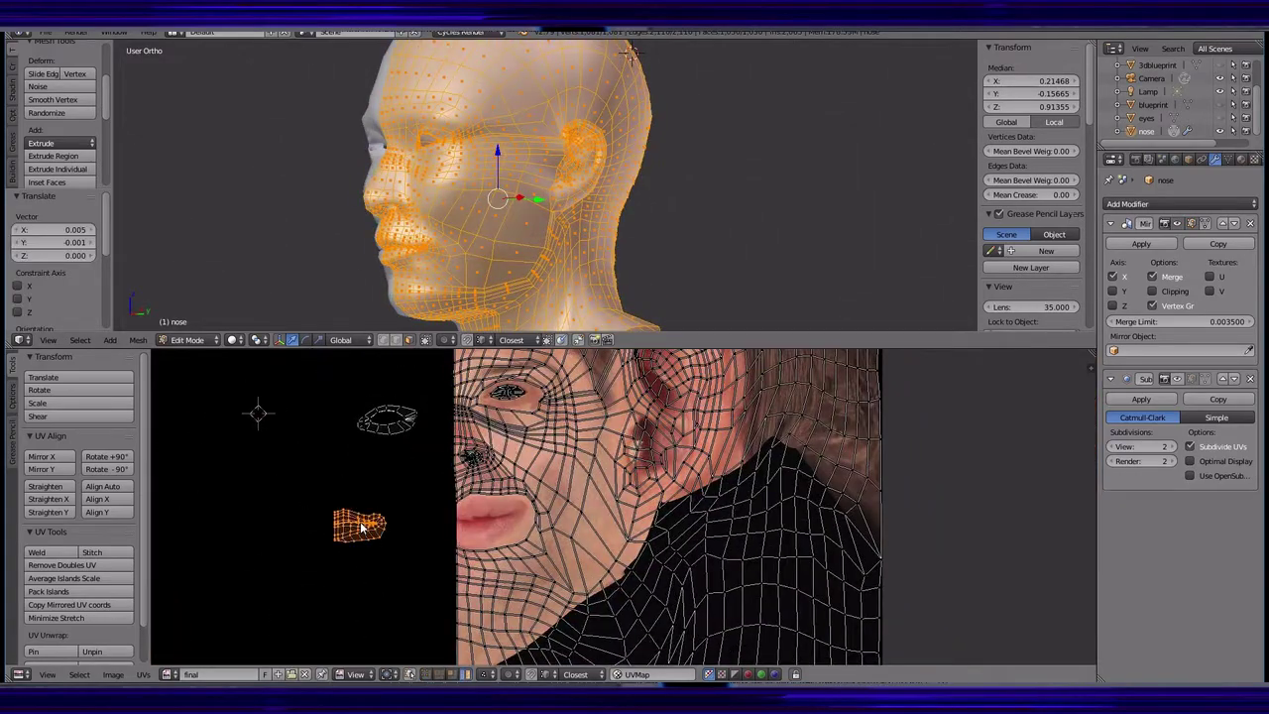
{"action": "scroll", "coordinate": [310, 561], "scroll_direction": "up", "scroll_amount": 4}
{"action": "key", "text": "g"}
{"action": "left_click", "coordinate": [332, 427]}
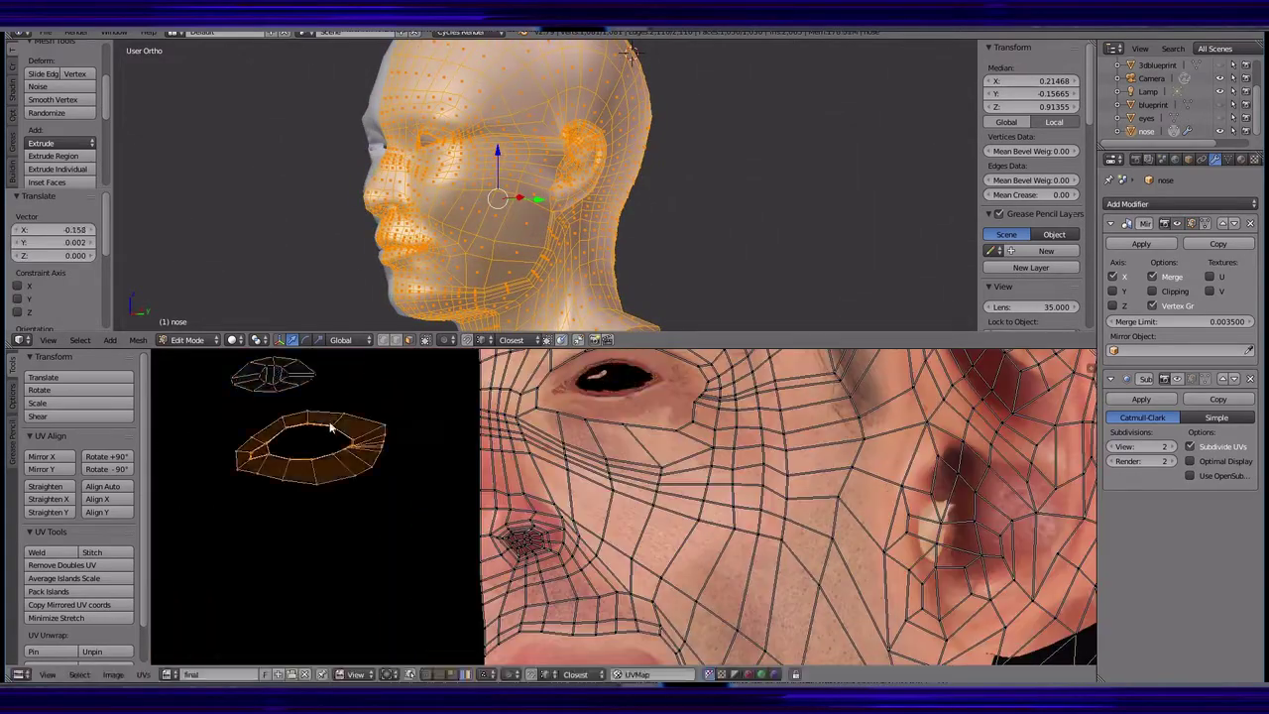
- Place the eye island over the eye opening and nudge the first eye UV points
{"action": "left_click", "coordinate": [637, 365]}
{"action": "scroll", "coordinate": [672, 436], "scroll_direction": "up", "scroll_amount": 2}
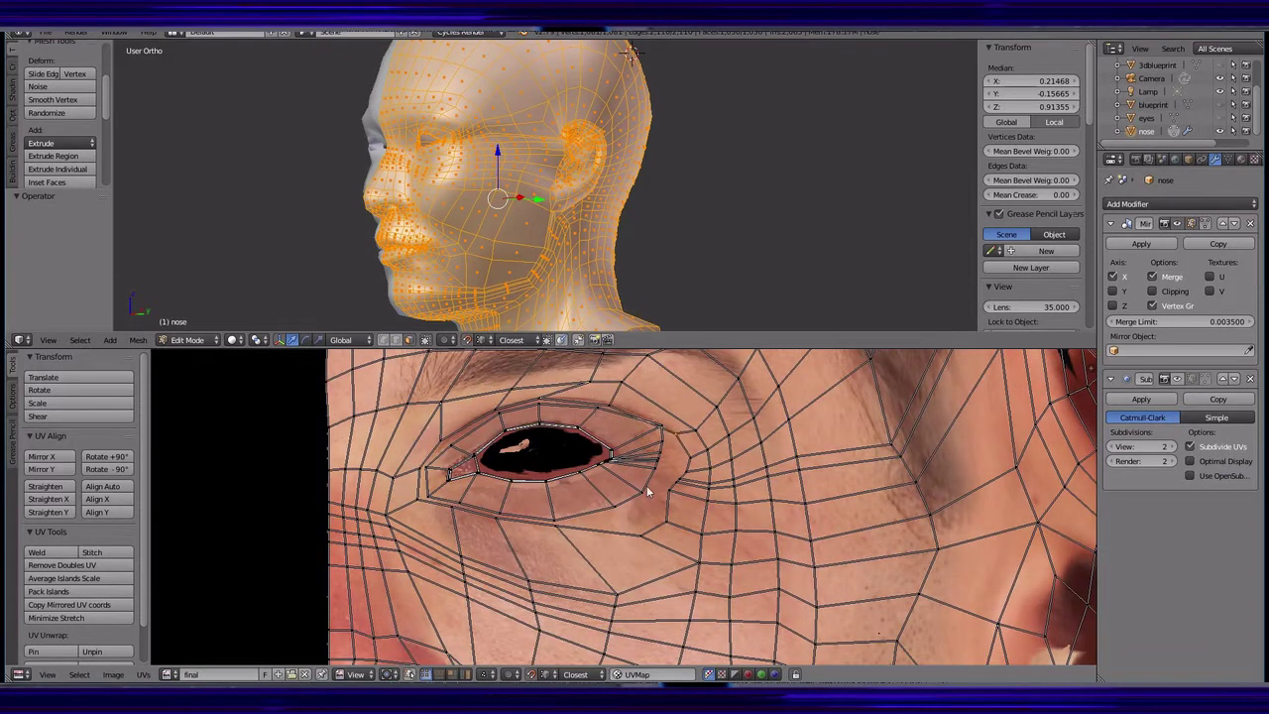
{"action": "scroll", "coordinate": [561, 462], "scroll_direction": "up", "scroll_amount": 1}
{"action": "key", "text": "g"}
{"action": "left_click", "coordinate": [596, 437]}
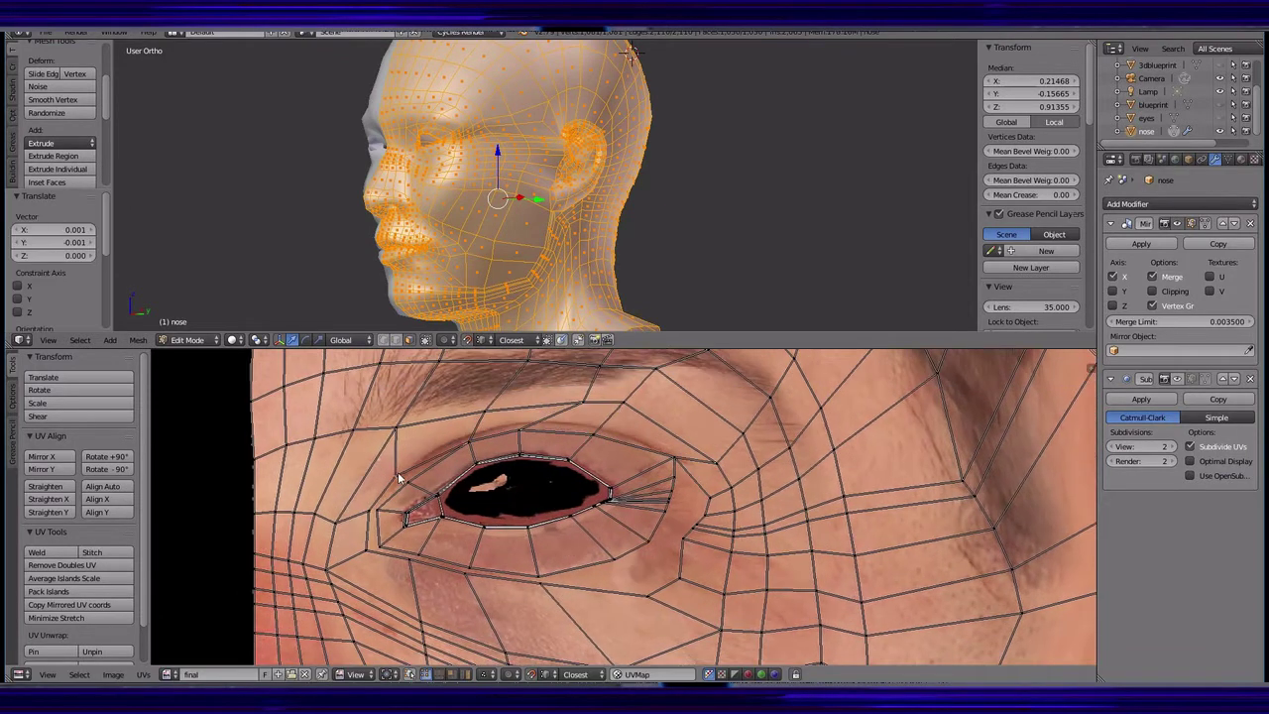
{"action": "left_click", "coordinate": [659, 526]}
{"action": "scroll", "coordinate": [683, 510], "scroll_direction": "down", "scroll_amount": 2}
{"action": "scroll", "coordinate": [595, 484], "scroll_direction": "up", "scroll_amount": 2}
- Shrink the inner eye UV points and move the eye-rim points into place
{"action": "key", "text": "g"}
{"action": "left_click", "coordinate": [603, 448]}
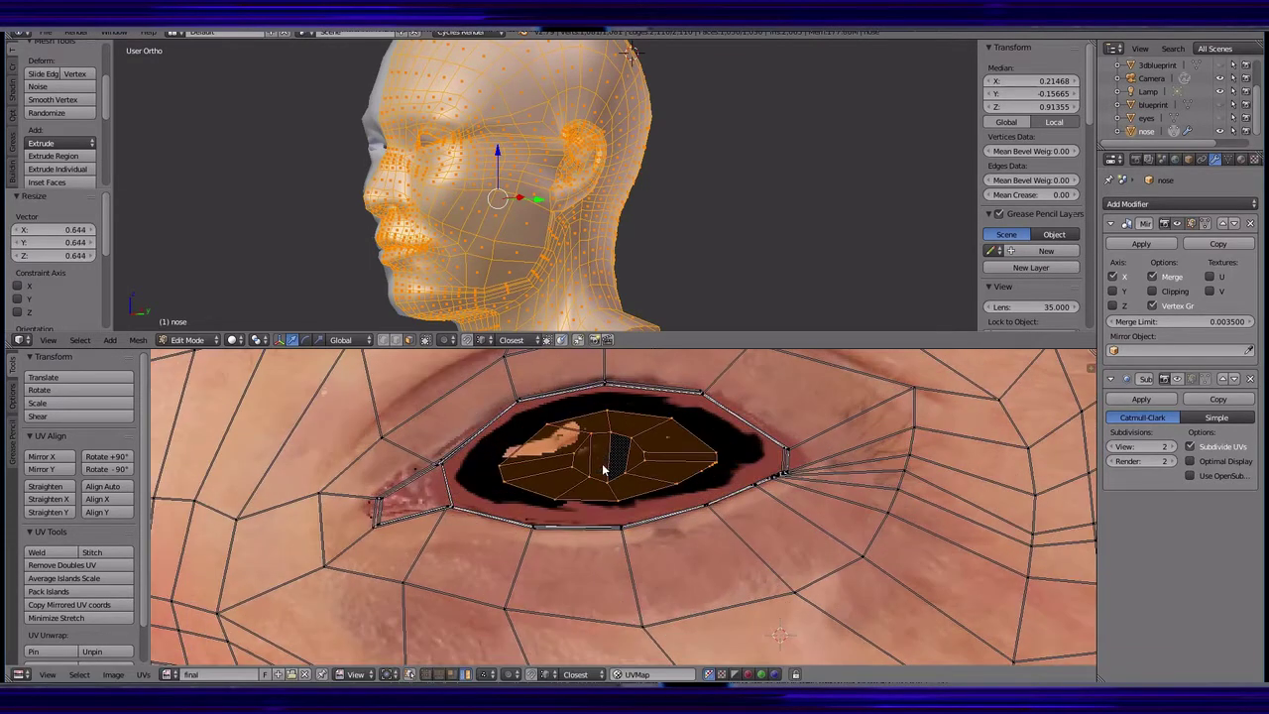
{"action": "scroll", "coordinate": [602, 448], "scroll_direction": "up", "scroll_amount": 2}
{"action": "scroll", "coordinate": [581, 482], "scroll_direction": "up", "scroll_amount": 2}
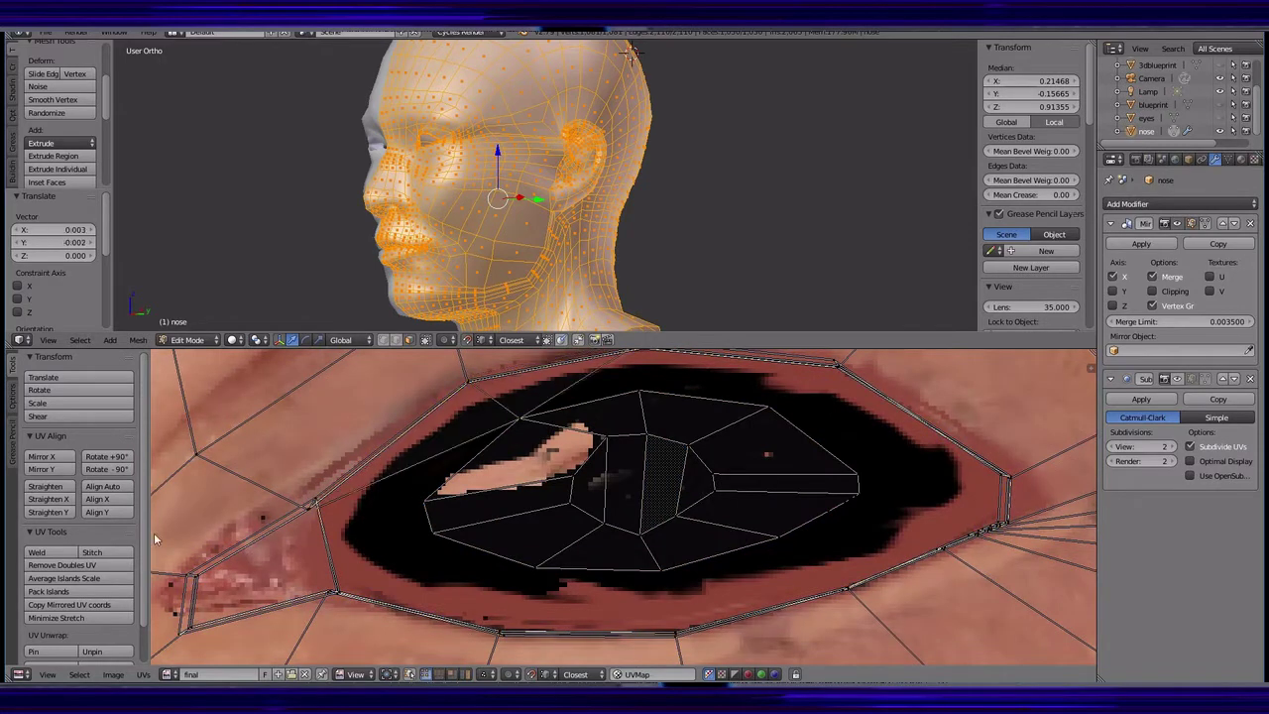
{"action": "scroll", "coordinate": [470, 520], "scroll_direction": "up", "scroll_amount": 3}
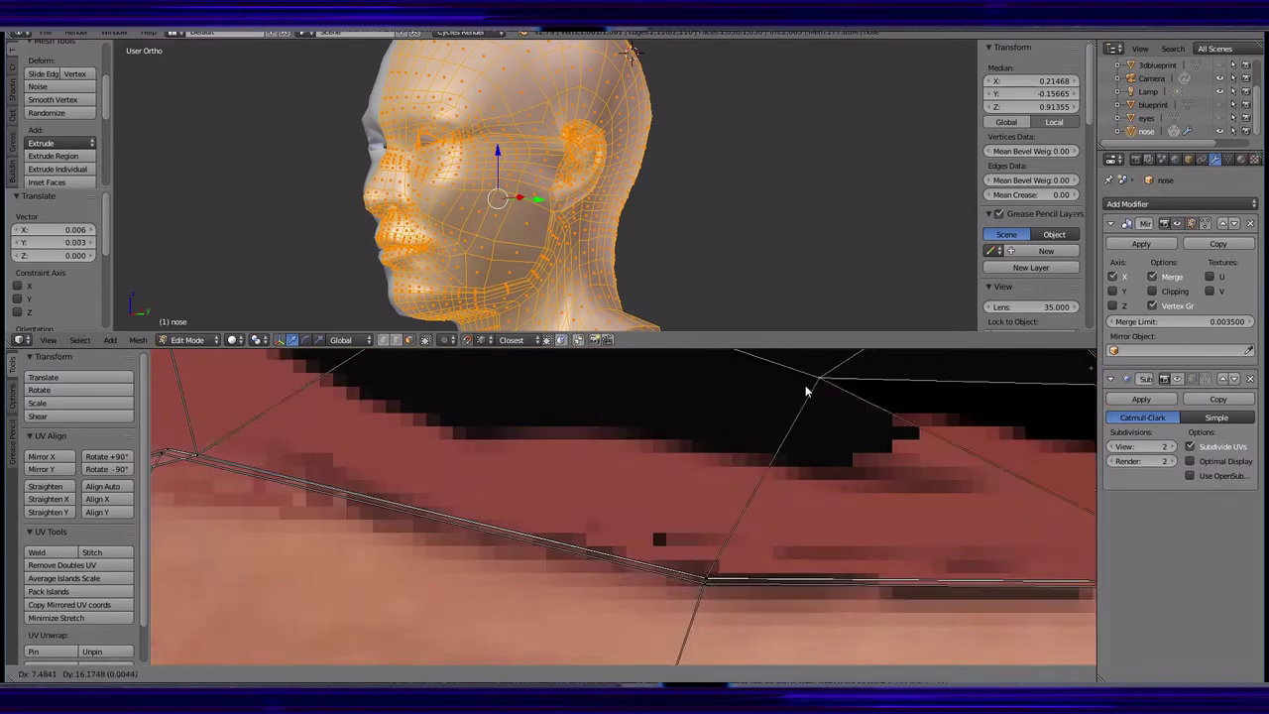
{"action": "middle_click_drag", "start_coordinate": [688, 472], "coordinate": [620, 439]}
{"action": "key", "text": "g"}
{"action": "left_click", "coordinate": [469, 533]}
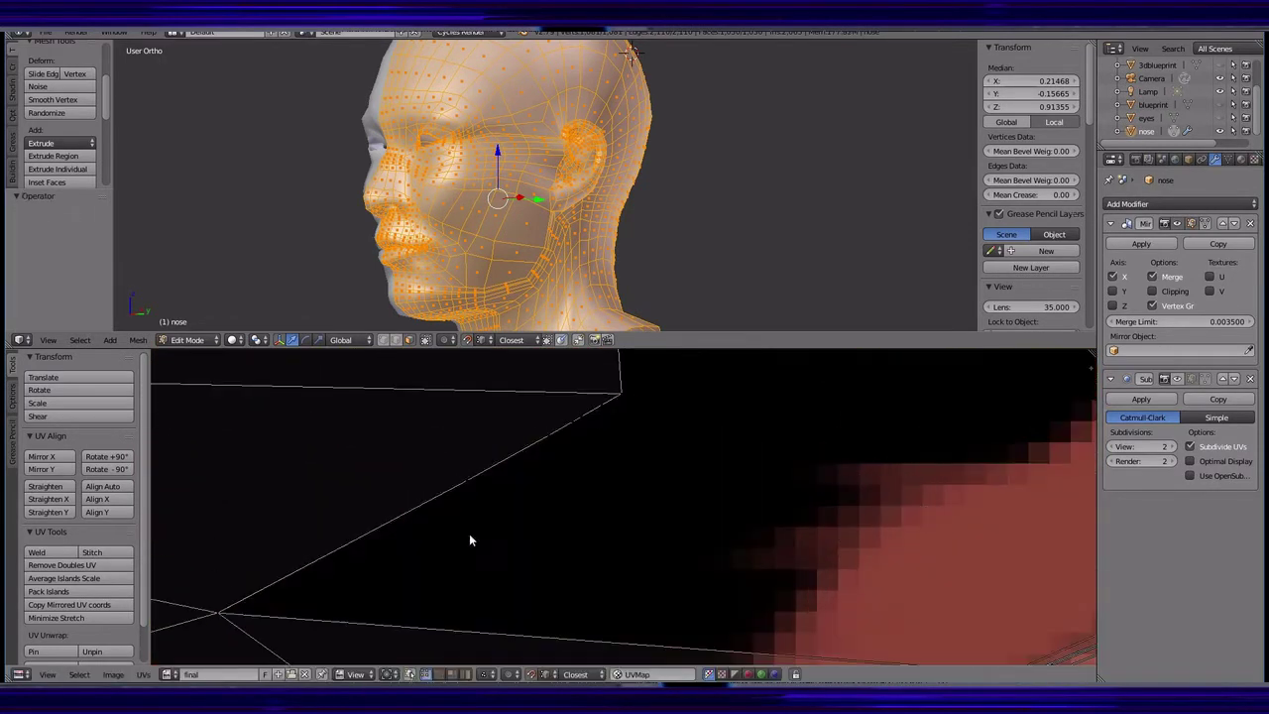
{"action": "left_click", "coordinate": [94, 552]}
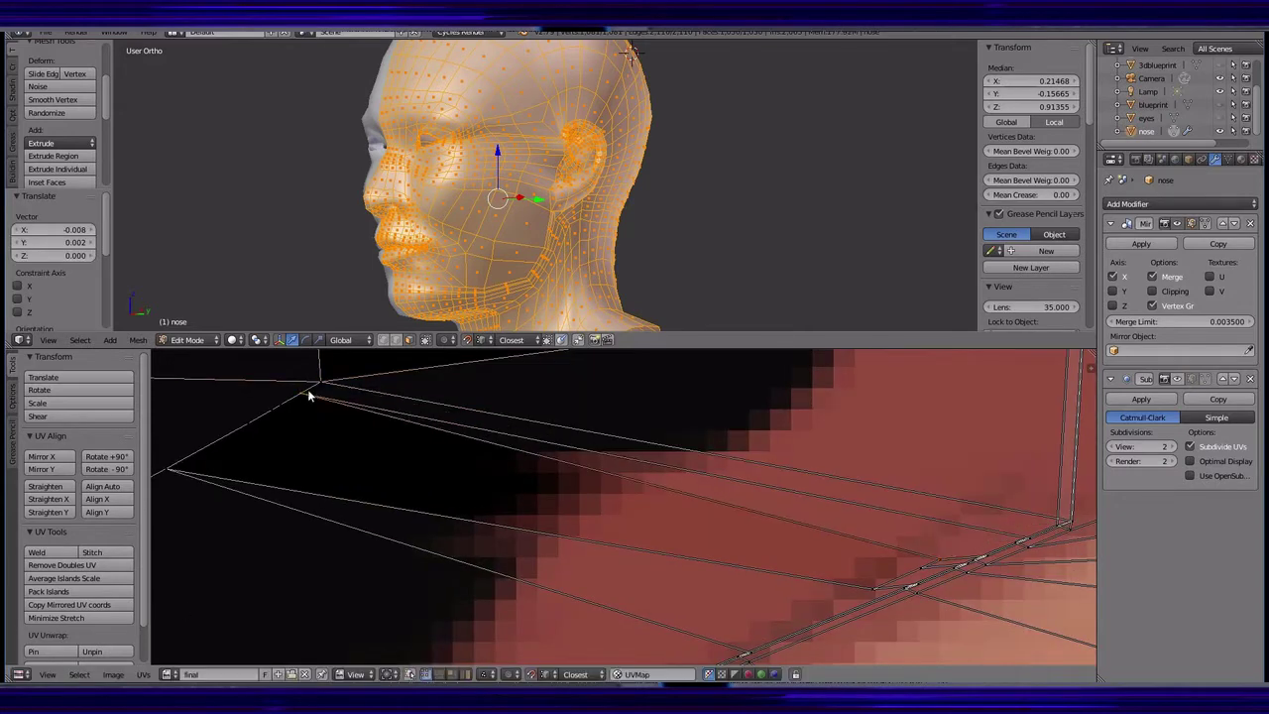
{"action": "left_click", "coordinate": [246, 426]}
{"action": "scroll", "coordinate": [666, 462], "scroll_direction": "down", "scroll_amount": 2}
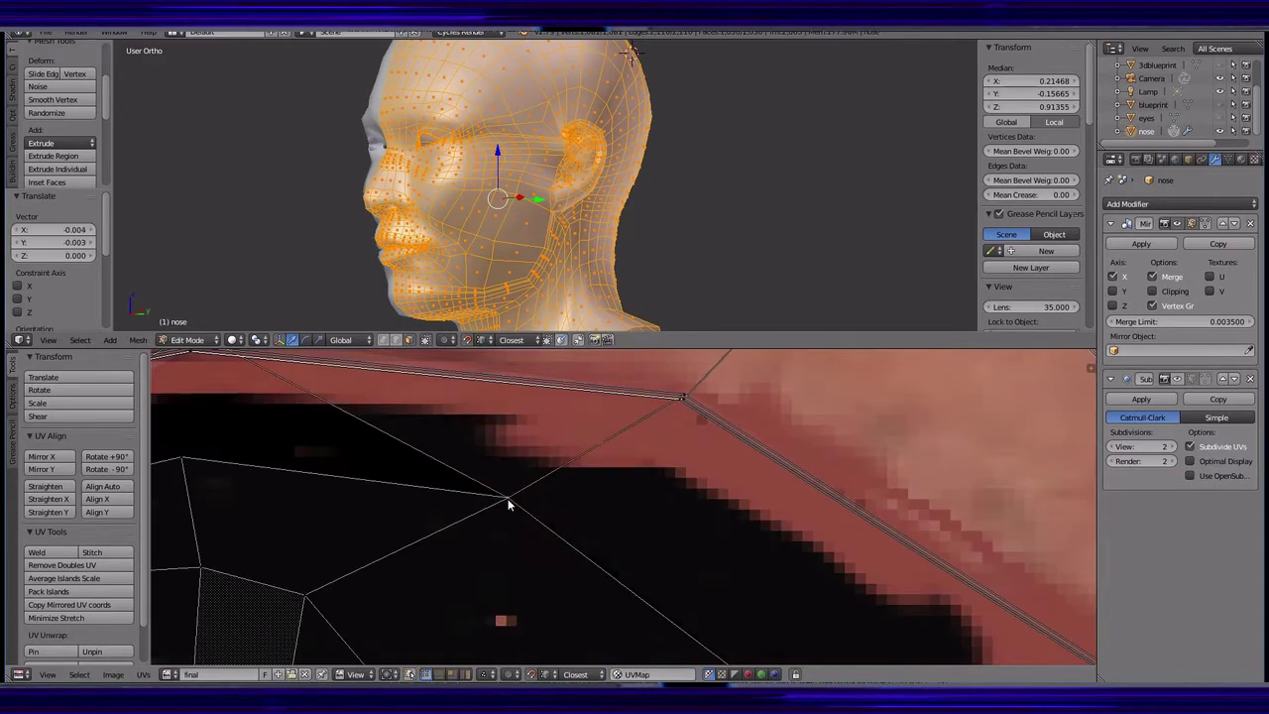
{"action": "scroll", "coordinate": [509, 504], "scroll_direction": "down", "scroll_amount": 3}
{"action": "scroll", "coordinate": [389, 508], "scroll_direction": "down", "scroll_amount": 2}
- Align the remaining eye UV points along the eyelid edge of the texture
{"action": "left_click", "coordinate": [347, 514]}
{"action": "scroll", "coordinate": [347, 515], "scroll_direction": "up", "scroll_amount": 3}
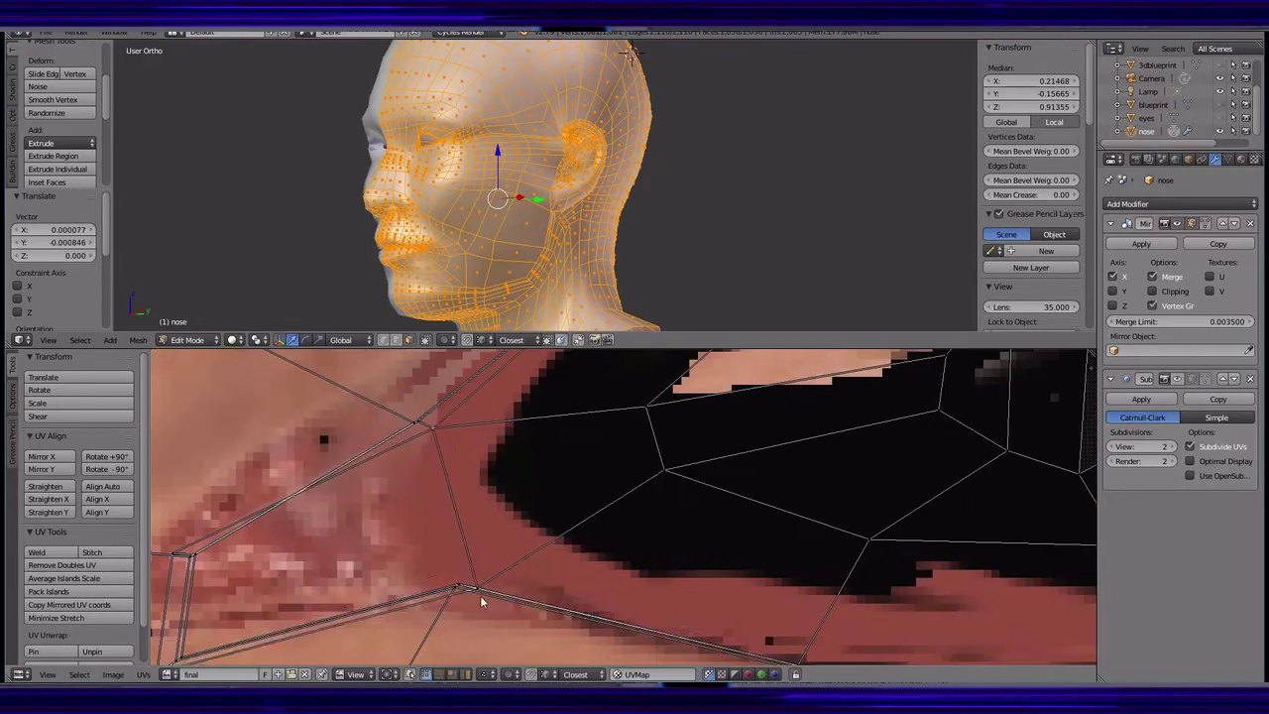
{"action": "scroll", "coordinate": [354, 538], "scroll_direction": "up", "scroll_amount": 2}
{"action": "scroll", "coordinate": [536, 589], "scroll_direction": "down", "scroll_amount": 1}
{"action": "left_click", "coordinate": [597, 456]}
{"action": "scroll", "coordinate": [510, 552], "scroll_direction": "down", "scroll_amount": 2}
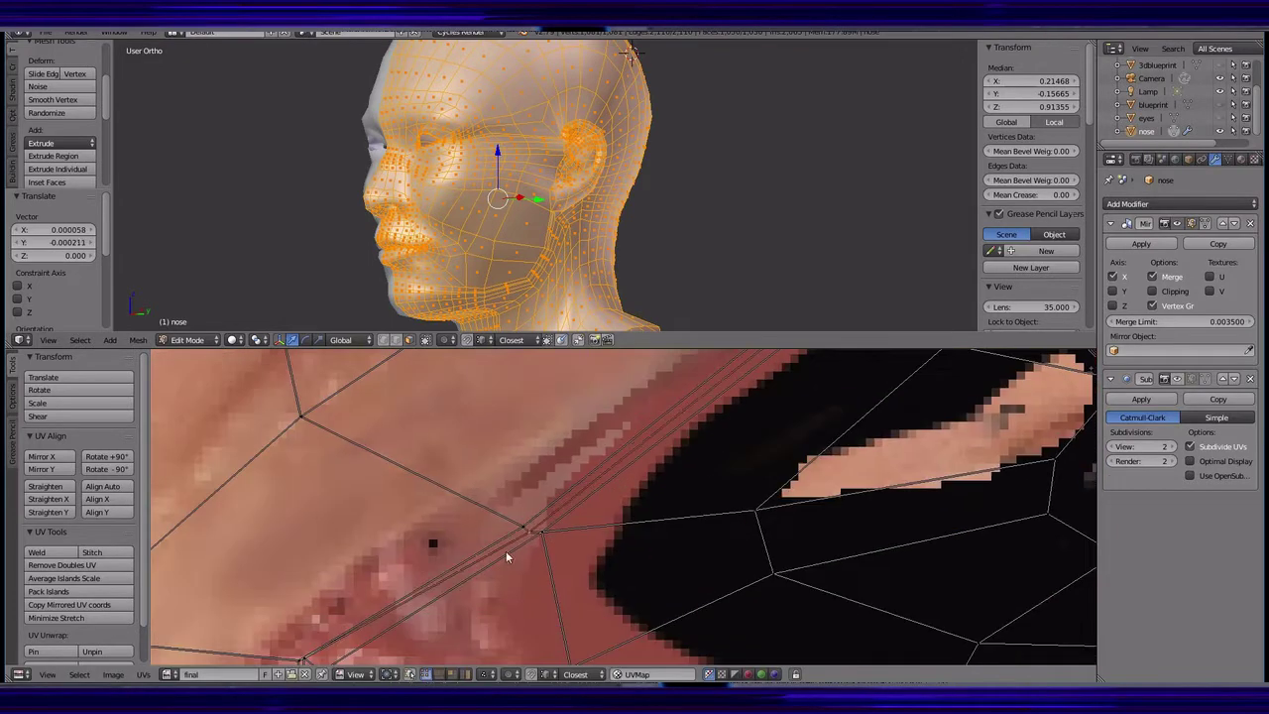
{"action": "scroll", "coordinate": [430, 598], "scroll_direction": "up", "scroll_amount": 2}
{"action": "scroll", "coordinate": [944, 592], "scroll_direction": "down", "scroll_amount": 2}
{"action": "key", "text": "g"}
{"action": "left_click", "coordinate": [816, 530]}
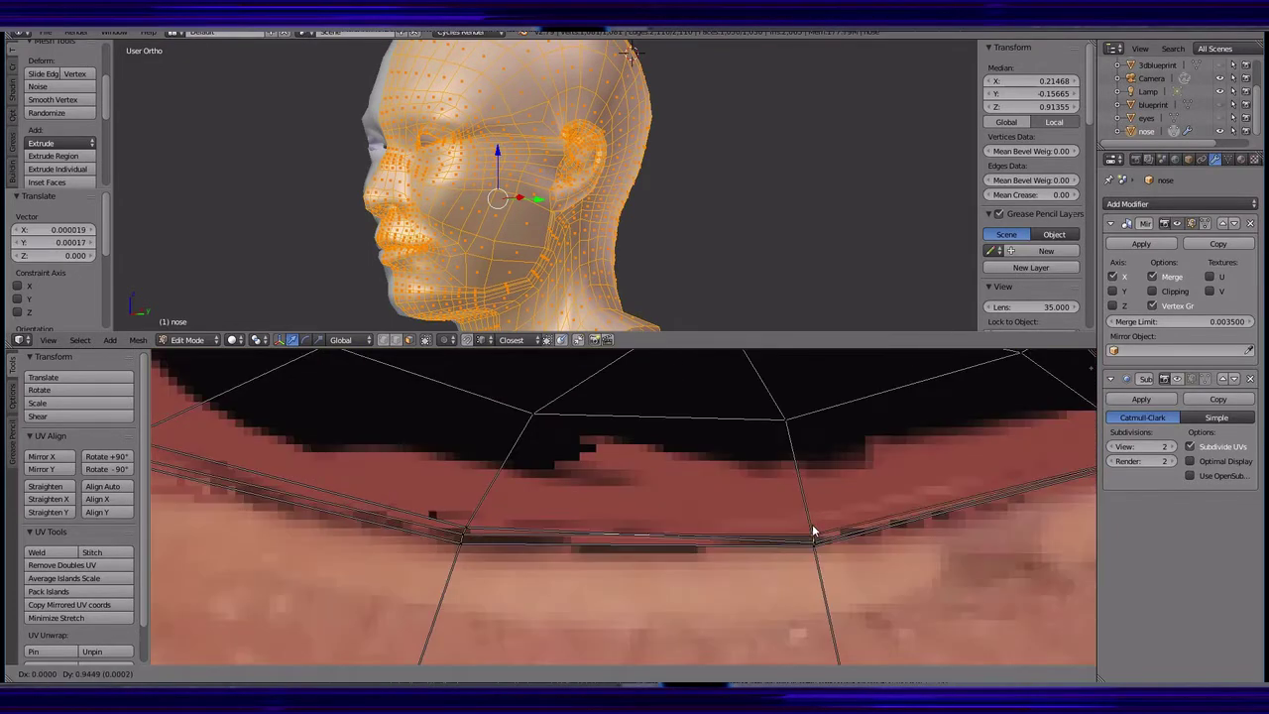
{"action": "scroll", "coordinate": [888, 506], "scroll_direction": "up", "scroll_amount": 2}
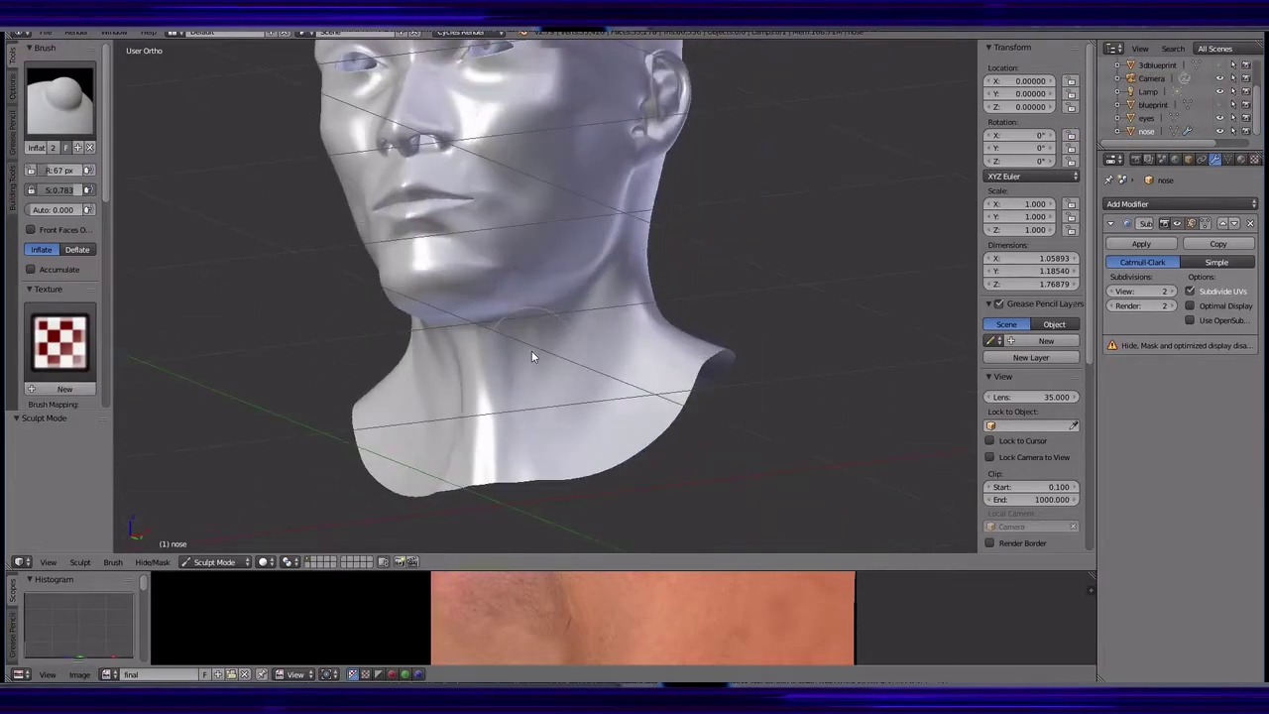
- Inspect the neck and face, toggling the head into Edit Mode and back to Sculpt Mode
{"action": "middle_click_drag", "start_coordinate": [531, 355], "coordinate": [589, 411]}
{"action": "scroll", "coordinate": [529, 244], "scroll_direction": "up", "scroll_amount": 3}
{"action": "mouse_move", "coordinate": [530, 244]}
{"action": "middle_mouse_down"}
{"action": "mouse_move", "coordinate": [486, 453]}
{"action": "mouse_move", "coordinate": [572, 377]}
{"action": "middle_mouse_up"}
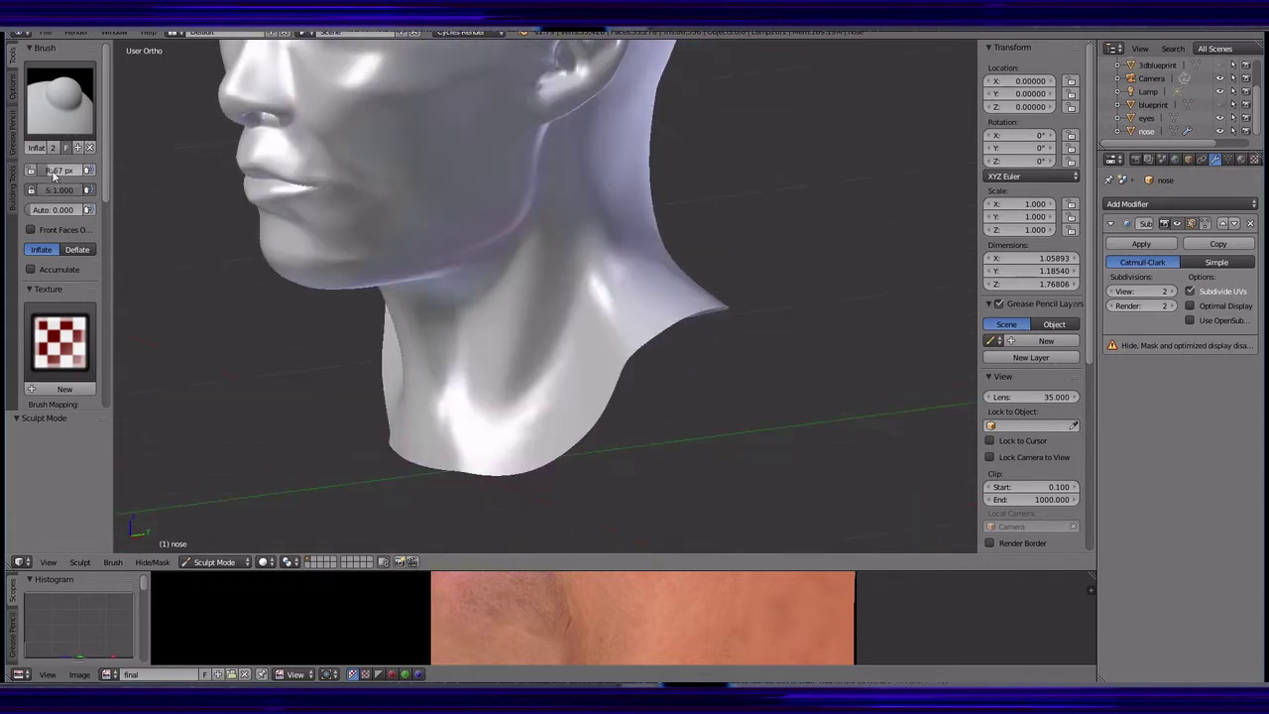
{"action": "mouse_move", "coordinate": [594, 256]}
{"action": "middle_mouse_down"}
{"action": "mouse_move", "coordinate": [628, 354]}
{"action": "mouse_move", "coordinate": [476, 213]}
{"action": "middle_mouse_up"}
{"action": "scroll", "coordinate": [504, 388], "scroll_direction": "up", "scroll_amount": 2}
{"action": "scroll", "coordinate": [504, 387], "scroll_direction": "up", "scroll_amount": 2}
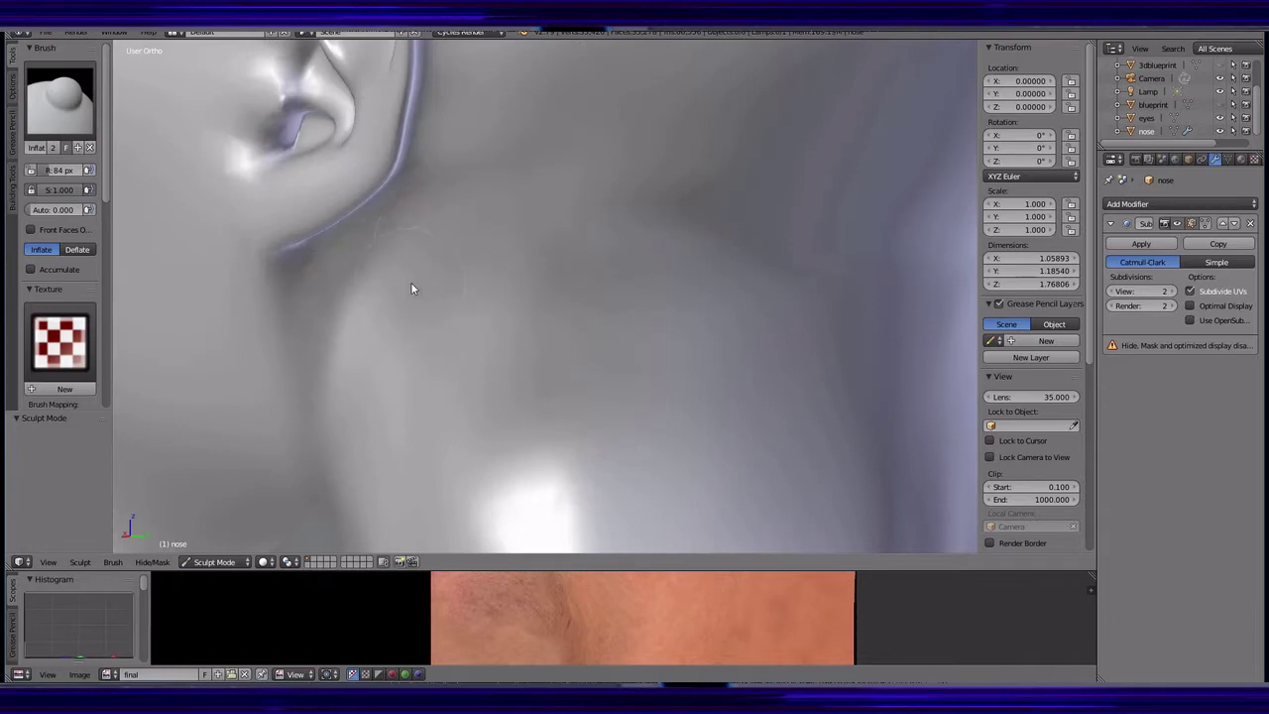
{"action": "mouse_move", "coordinate": [363, 344]}
{"action": "middle_mouse_down"}
{"action": "mouse_move", "coordinate": [651, 162]}
{"action": "mouse_move", "coordinate": [538, 306]}
{"action": "mouse_move", "coordinate": [598, 287]}
{"action": "mouse_move", "coordinate": [459, 275]}
{"action": "mouse_move", "coordinate": [426, 354]}
{"action": "mouse_move", "coordinate": [645, 219]}
{"action": "mouse_move", "coordinate": [524, 241]}
{"action": "mouse_move", "coordinate": [498, 232]}
{"action": "mouse_move", "coordinate": [529, 260]}
{"action": "mouse_move", "coordinate": [581, 255]}
{"action": "mouse_move", "coordinate": [320, 280]}
{"action": "mouse_move", "coordinate": [348, 368]}
{"action": "mouse_move", "coordinate": [467, 215]}
{"action": "mouse_move", "coordinate": [407, 377]}
{"action": "mouse_move", "coordinate": [404, 320]}
{"action": "mouse_move", "coordinate": [326, 207]}
{"action": "mouse_move", "coordinate": [368, 292]}
{"action": "mouse_move", "coordinate": [447, 326]}
{"action": "mouse_move", "coordinate": [434, 354]}
{"action": "mouse_move", "coordinate": [456, 376]}
{"action": "mouse_move", "coordinate": [678, 325]}
{"action": "mouse_move", "coordinate": [513, 351]}
{"action": "mouse_move", "coordinate": [413, 343]}
{"action": "mouse_move", "coordinate": [528, 321]}
{"action": "middle_mouse_up"}
{"action": "scroll", "coordinate": [528, 320], "scroll_direction": "up", "scroll_amount": 3}
{"action": "key", "text": "Tab"}
{"action": "scroll", "coordinate": [383, 434], "scroll_direction": "up", "scroll_amount": 2}
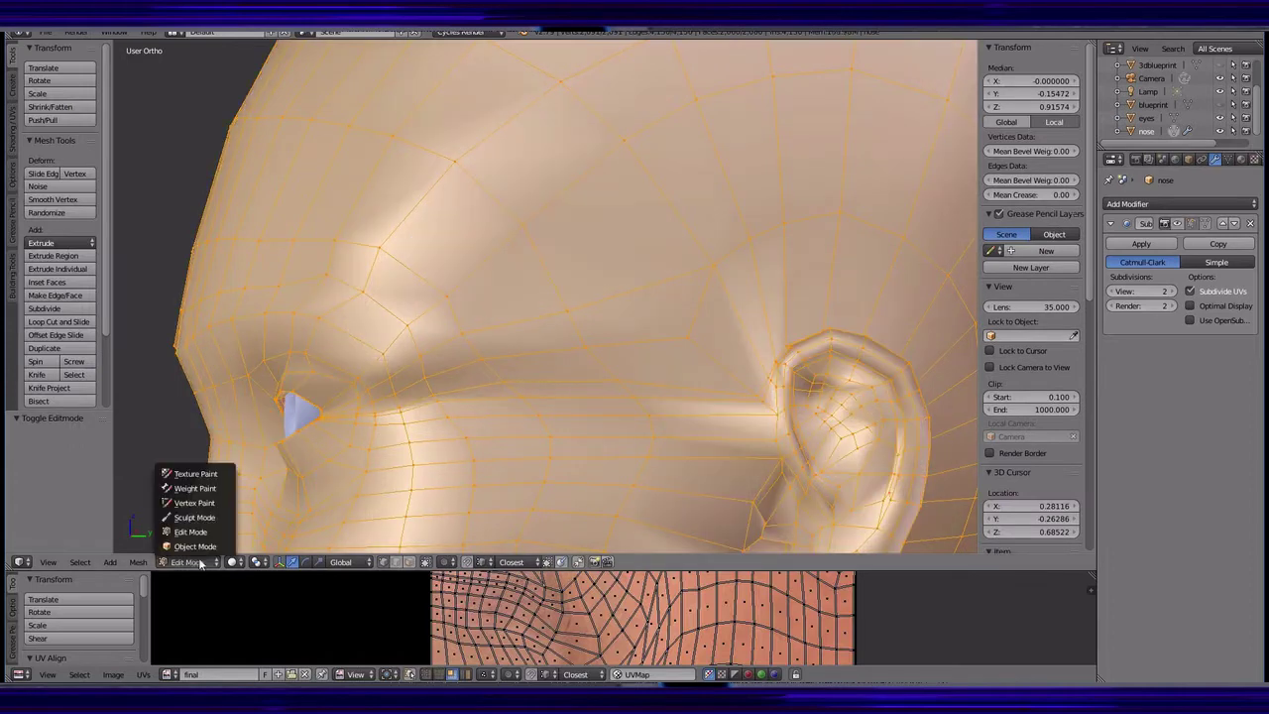
{"action": "left_click", "coordinate": [194, 517]}
{"action": "mouse_move", "coordinate": [481, 365]}
{"action": "middle_mouse_down"}
{"action": "mouse_move", "coordinate": [746, 373]}
{"action": "mouse_move", "coordinate": [844, 459]}
{"action": "mouse_move", "coordinate": [566, 373]}
{"action": "middle_mouse_up"}
{"action": "mouse_move", "coordinate": [654, 426]}
{"action": "middle_mouse_down"}
{"action": "mouse_move", "coordinate": [815, 290]}
{"action": "mouse_move", "coordinate": [705, 273]}
{"action": "middle_mouse_up"}
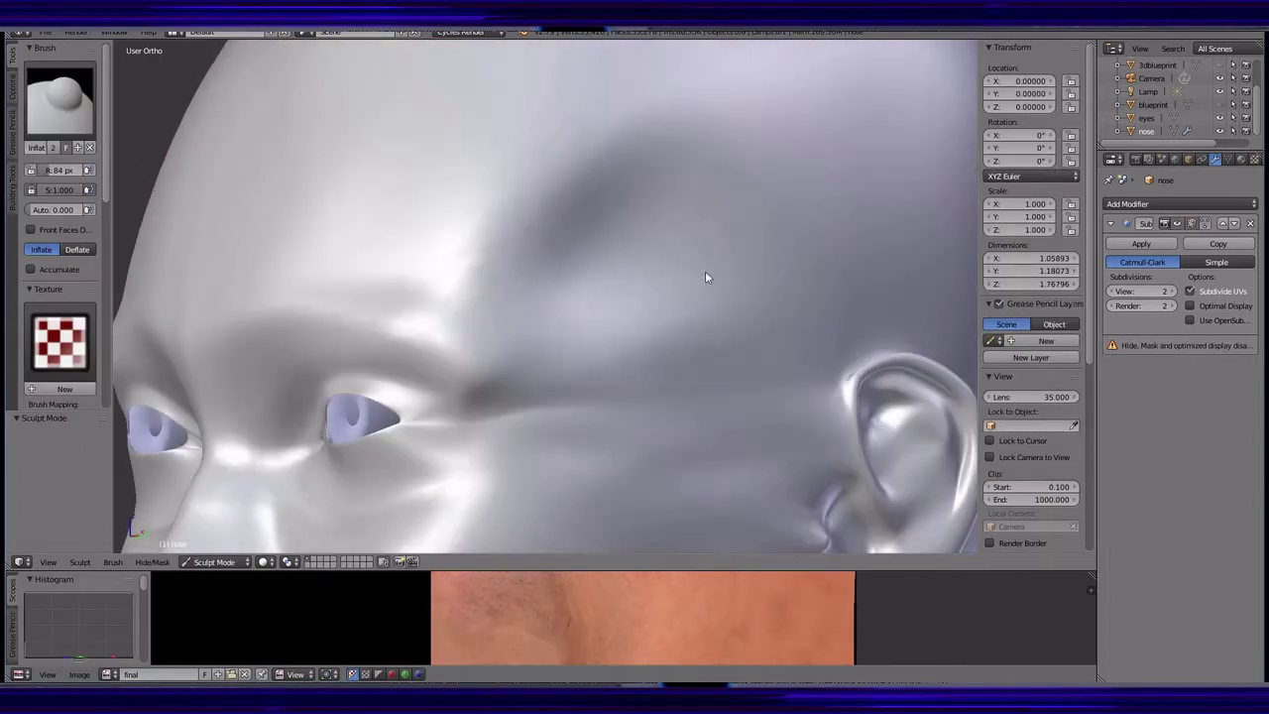
{"action": "mouse_move", "coordinate": [669, 383]}
{"action": "middle_mouse_down"}
{"action": "mouse_move", "coordinate": [512, 348]}
{"action": "mouse_move", "coordinate": [454, 373]}
{"action": "mouse_move", "coordinate": [410, 350]}
{"action": "mouse_move", "coordinate": [496, 354]}
{"action": "mouse_move", "coordinate": [482, 363]}
{"action": "mouse_move", "coordinate": [594, 410]}
{"action": "mouse_move", "coordinate": [572, 342]}
{"action": "mouse_move", "coordinate": [589, 312]}
{"action": "mouse_move", "coordinate": [453, 326]}
{"action": "mouse_move", "coordinate": [482, 377]}
{"action": "mouse_move", "coordinate": [362, 278]}
{"action": "mouse_move", "coordinate": [423, 298]}
{"action": "mouse_move", "coordinate": [519, 377]}
{"action": "mouse_move", "coordinate": [603, 400]}
{"action": "mouse_move", "coordinate": [660, 348]}
{"action": "mouse_move", "coordinate": [48, 172]}
{"action": "middle_mouse_up"}
{"action": "scroll", "coordinate": [511, 348], "scroll_direction": "up", "scroll_amount": 5}
- Show the head with its skin texture and enlarge the sculpt brush radius to 142 px
{"action": "key", "text": "alt+z"}
{"action": "left_click_drag", "start_coordinate": [48, 171], "coordinate": [99, 171]}
{"action": "mouse_move", "coordinate": [555, 377]}
{"action": "middle_mouse_down"}
{"action": "mouse_move", "coordinate": [663, 360]}
{"action": "mouse_move", "coordinate": [792, 391]}
{"action": "mouse_move", "coordinate": [740, 323]}
{"action": "mouse_move", "coordinate": [651, 408]}
{"action": "mouse_move", "coordinate": [645, 439]}
{"action": "mouse_move", "coordinate": [683, 377]}
{"action": "mouse_move", "coordinate": [657, 354]}
{"action": "mouse_move", "coordinate": [736, 283]}
{"action": "mouse_move", "coordinate": [767, 373]}
{"action": "mouse_move", "coordinate": [762, 420]}
{"action": "mouse_move", "coordinate": [656, 371]}
{"action": "middle_mouse_up"}
{"action": "scroll", "coordinate": [657, 371], "scroll_direction": "down", "scroll_amount": 5}
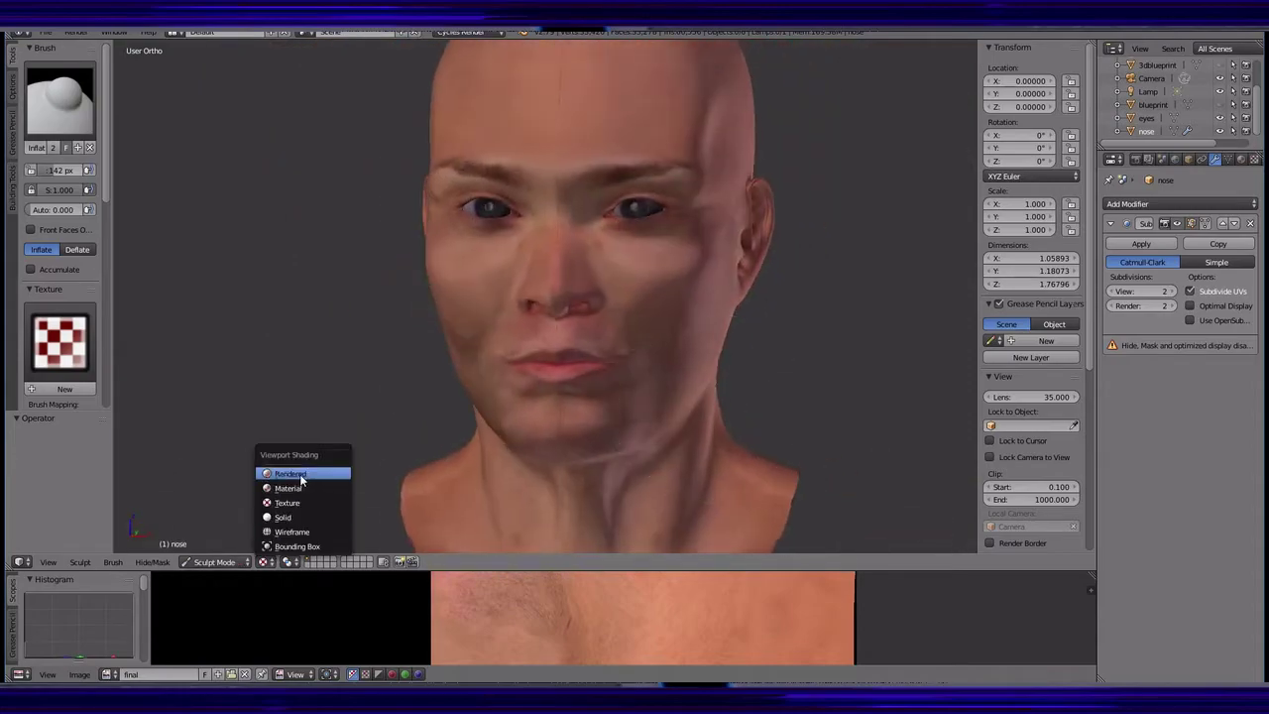
- Preview the head in Rendered shading, then leave the preview and save the blend file
{"action": "left_click", "coordinate": [303, 474]}
{"action": "mouse_move", "coordinate": [643, 476]}
{"action": "middle_mouse_down"}
{"action": "mouse_move", "coordinate": [547, 481]}
{"action": "mouse_move", "coordinate": [658, 487]}
{"action": "middle_mouse_up"}
{"action": "key", "text": "shift+z"}
{"action": "left_click", "coordinate": [44, 31]}
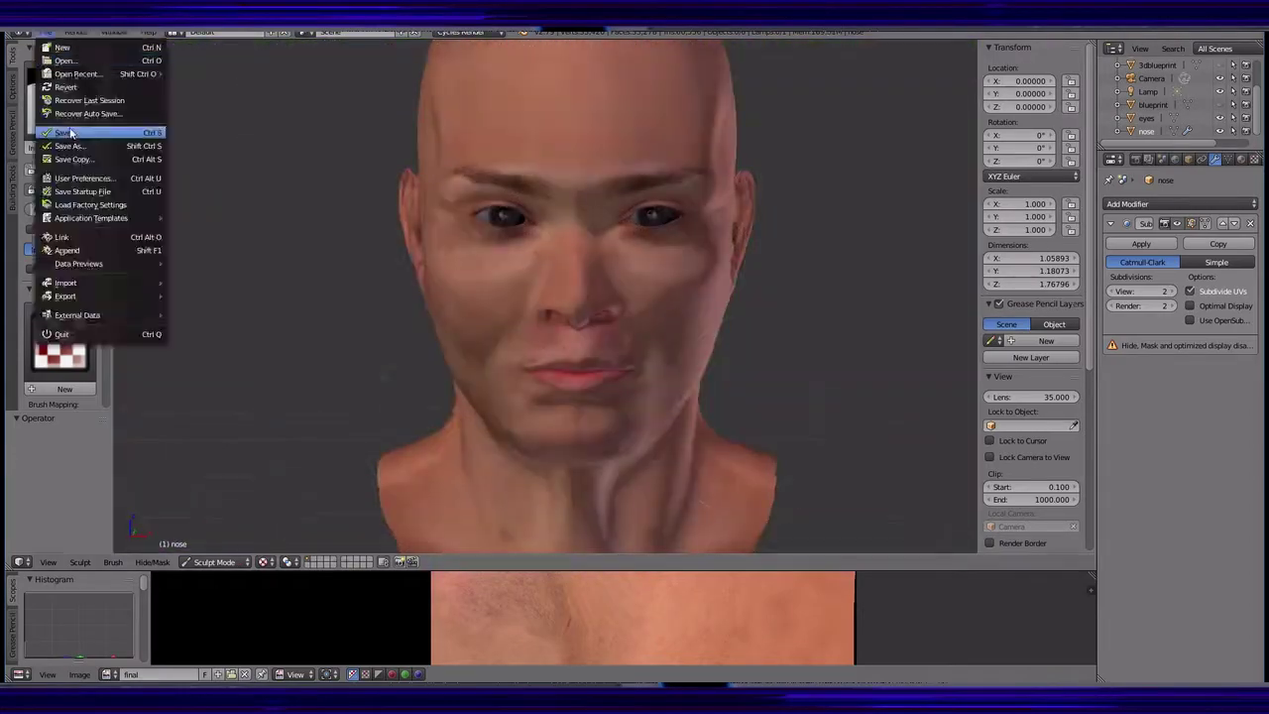
{"action": "left_click", "coordinate": [70, 132]}
- Select the Grab sculpt brush and frame a close view of the nose
{"action": "mouse_move", "coordinate": [615, 439]}
{"action": "middle_mouse_down"}
{"action": "mouse_move", "coordinate": [741, 436]}
{"action": "mouse_move", "coordinate": [720, 424]}
{"action": "mouse_move", "coordinate": [750, 433]}
{"action": "mouse_move", "coordinate": [589, 374]}
{"action": "middle_mouse_up"}
{"action": "middle_click_drag", "start_coordinate": [608, 325], "coordinate": [649, 331]}
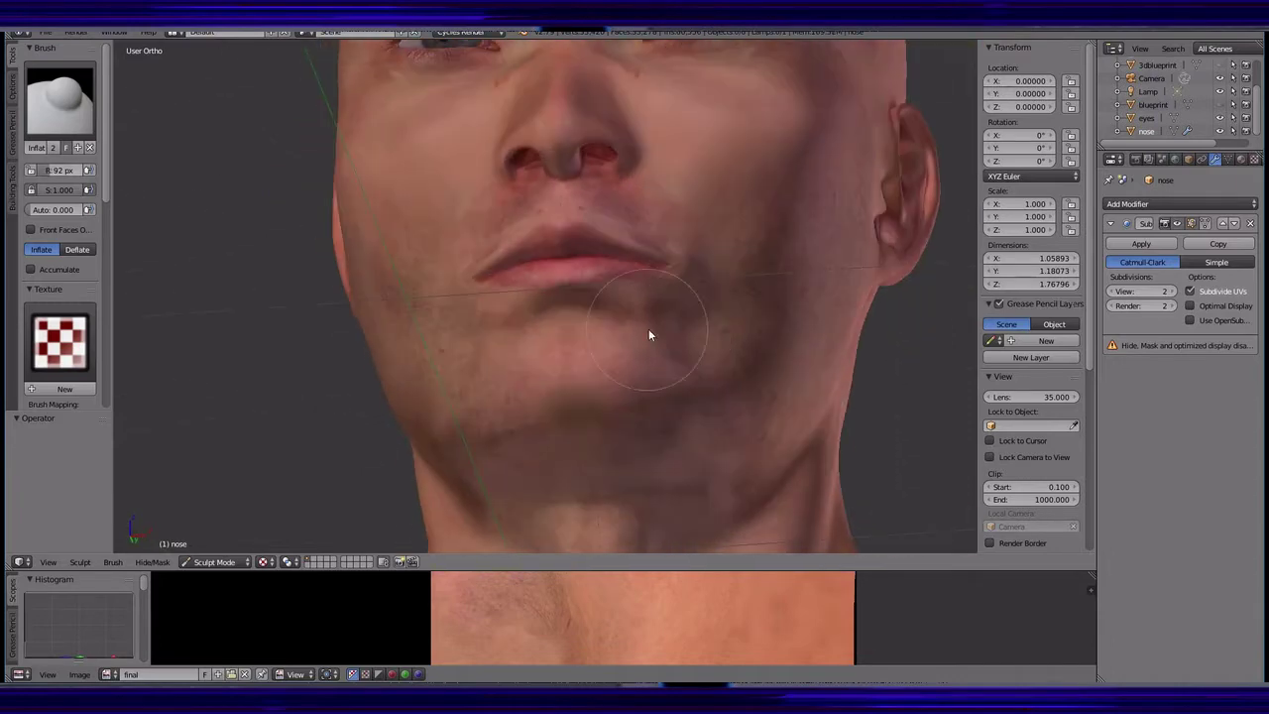
{"action": "scroll", "coordinate": [493, 285], "scroll_direction": "up", "scroll_amount": 3}
{"action": "mouse_move", "coordinate": [494, 338]}
{"action": "middle_mouse_down"}
{"action": "mouse_move", "coordinate": [644, 299]}
{"action": "mouse_move", "coordinate": [752, 317]}
{"action": "mouse_move", "coordinate": [753, 291]}
{"action": "mouse_move", "coordinate": [753, 334]}
{"action": "mouse_move", "coordinate": [611, 426]}
{"action": "mouse_move", "coordinate": [430, 363]}
{"action": "mouse_move", "coordinate": [346, 436]}
{"action": "mouse_move", "coordinate": [390, 263]}
{"action": "mouse_move", "coordinate": [420, 365]}
{"action": "mouse_move", "coordinate": [500, 285]}
{"action": "middle_mouse_up"}
{"action": "scroll", "coordinate": [377, 266], "scroll_direction": "up", "scroll_amount": 3}
{"action": "scroll", "coordinate": [500, 285], "scroll_direction": "down", "scroll_amount": 3}
{"action": "left_click", "coordinate": [60, 99]}
{"action": "left_click", "coordinate": [367, 175]}
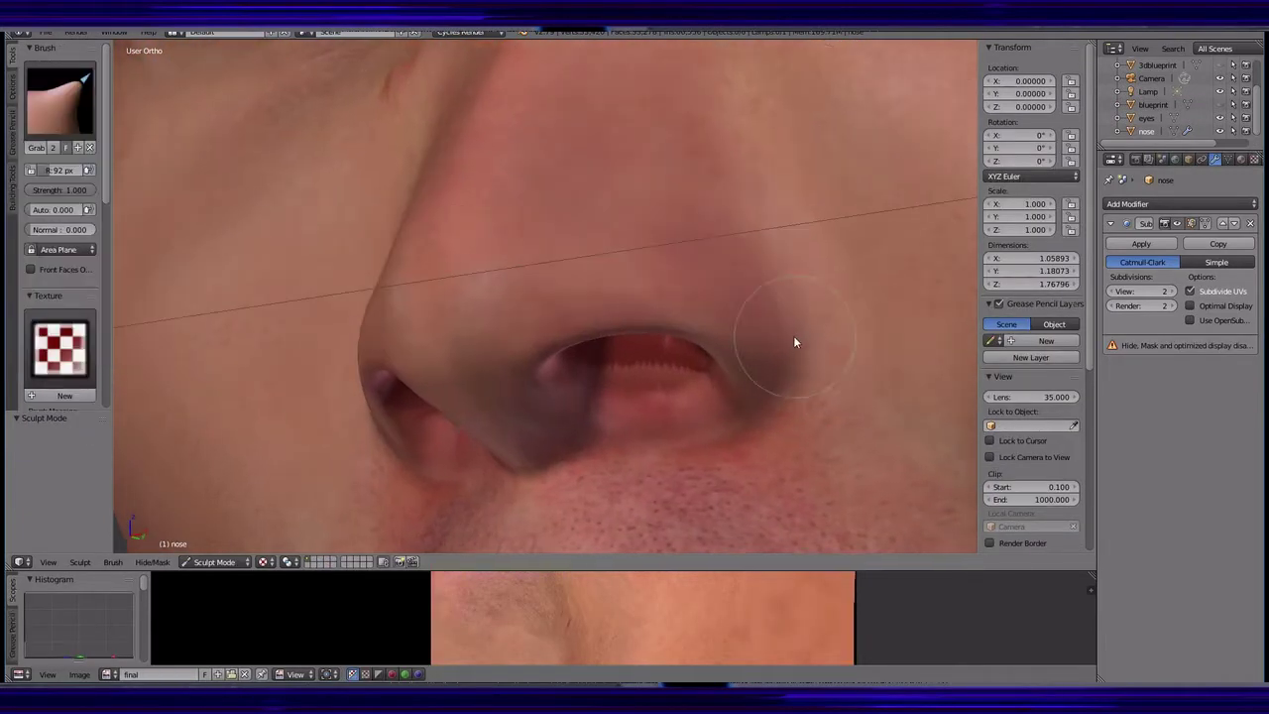
{"action": "mouse_move", "coordinate": [758, 388]}
{"action": "middle_mouse_down"}
{"action": "mouse_move", "coordinate": [773, 401]}
{"action": "mouse_move", "coordinate": [889, 375]}
{"action": "middle_mouse_up"}
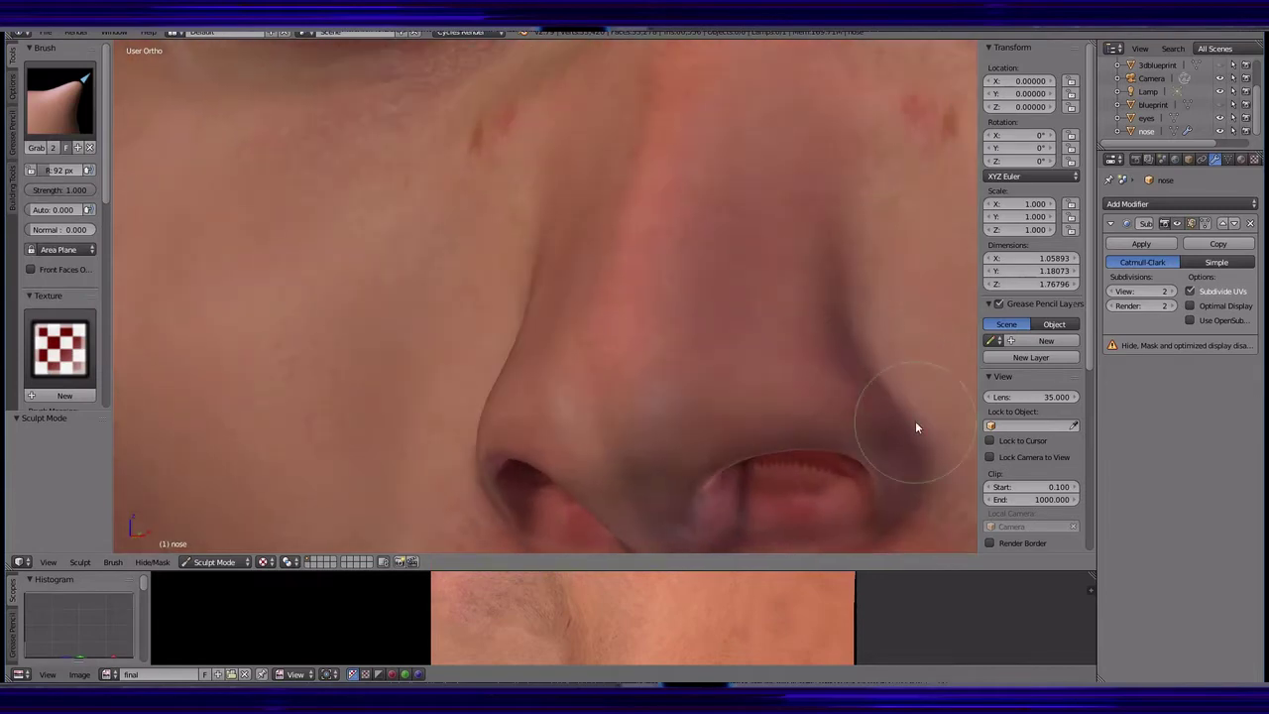
{"action": "middle_click_drag", "start_coordinate": [915, 429], "coordinate": [38, 191]}
{"action": "mouse_move", "coordinate": [624, 398]}
{"action": "middle_mouse_down"}
{"action": "mouse_move", "coordinate": [779, 295]}
{"action": "mouse_move", "coordinate": [691, 375]}
{"action": "mouse_move", "coordinate": [751, 352]}
{"action": "mouse_move", "coordinate": [635, 334]}
{"action": "mouse_move", "coordinate": [581, 348]}
{"action": "mouse_move", "coordinate": [614, 343]}
{"action": "mouse_move", "coordinate": [628, 266]}
{"action": "mouse_move", "coordinate": [658, 433]}
{"action": "middle_mouse_up"}
- Reshape the nostrils, alternating between the Grab and Inflate brushes
{"action": "key", "text": "g"}
{"action": "left_click", "coordinate": [59, 99]}
{"action": "left_click", "coordinate": [419, 184]}
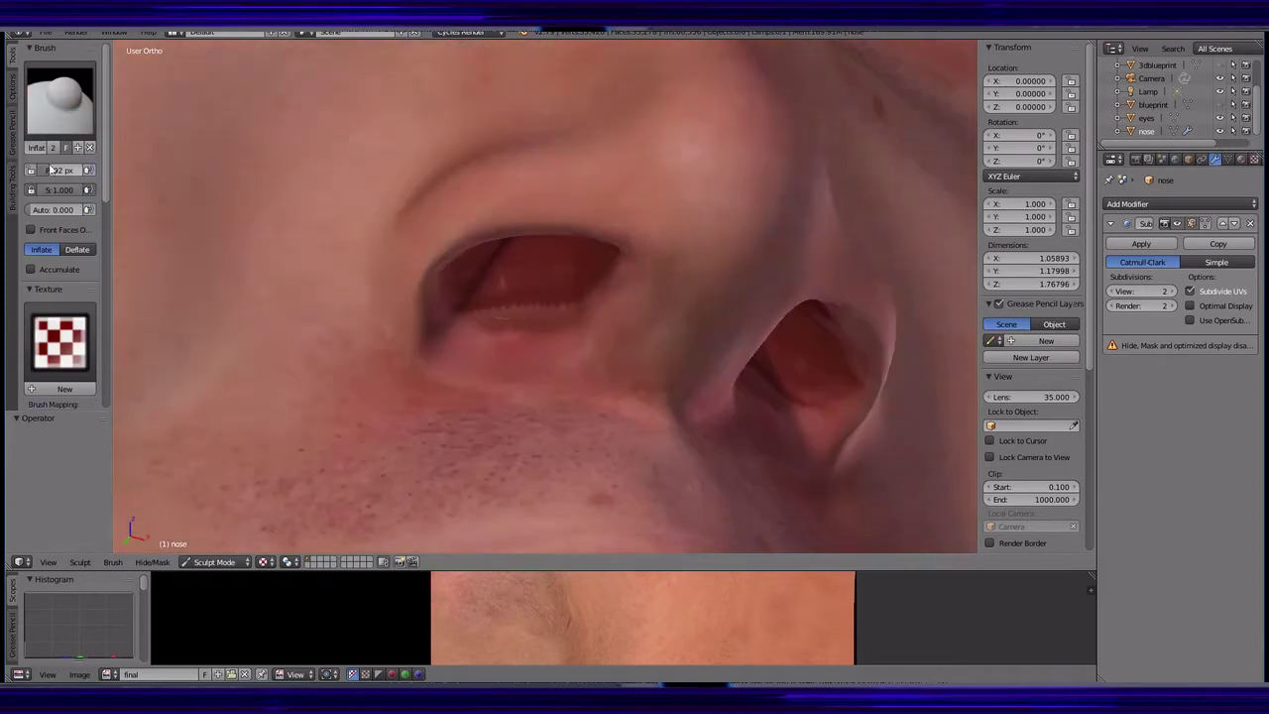
{"action": "middle_click_drag", "start_coordinate": [431, 267], "coordinate": [513, 335]}
{"action": "key", "text": "g"}
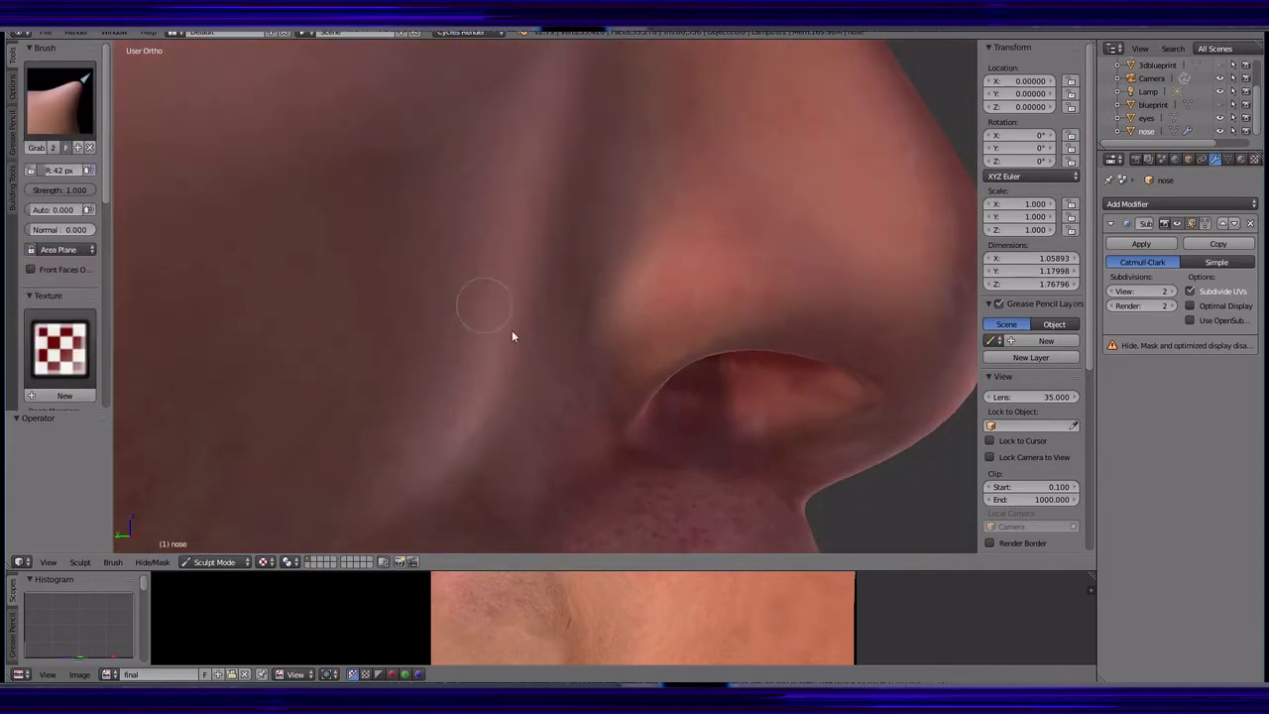
{"action": "mouse_move", "coordinate": [651, 372]}
{"action": "middle_mouse_down"}
{"action": "mouse_move", "coordinate": [410, 419]}
{"action": "mouse_move", "coordinate": [327, 377]}
{"action": "middle_mouse_up"}
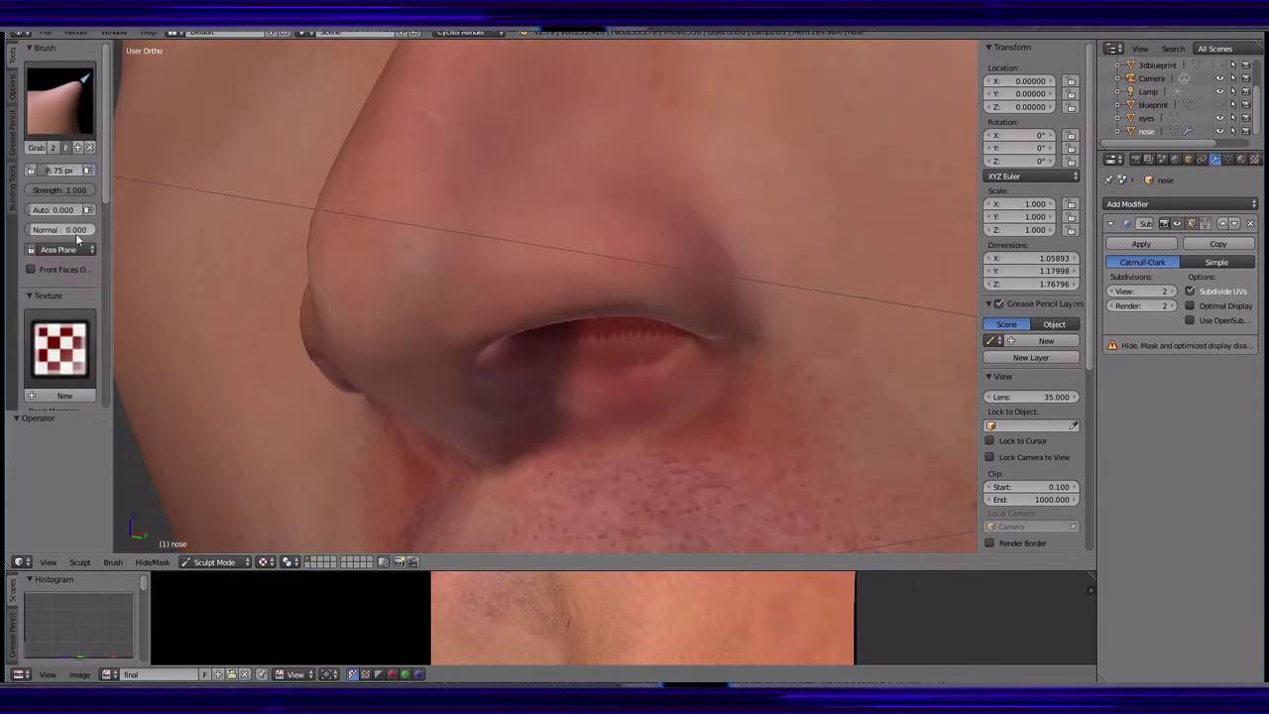
{"action": "middle_click_drag", "start_coordinate": [527, 432], "coordinate": [742, 453]}
{"action": "scroll", "coordinate": [741, 453], "scroll_direction": "down", "scroll_amount": 5}
- Toggle Edit Mode briefly and orbit the head to a side view toward the ear
{"action": "key", "text": "Tab"}
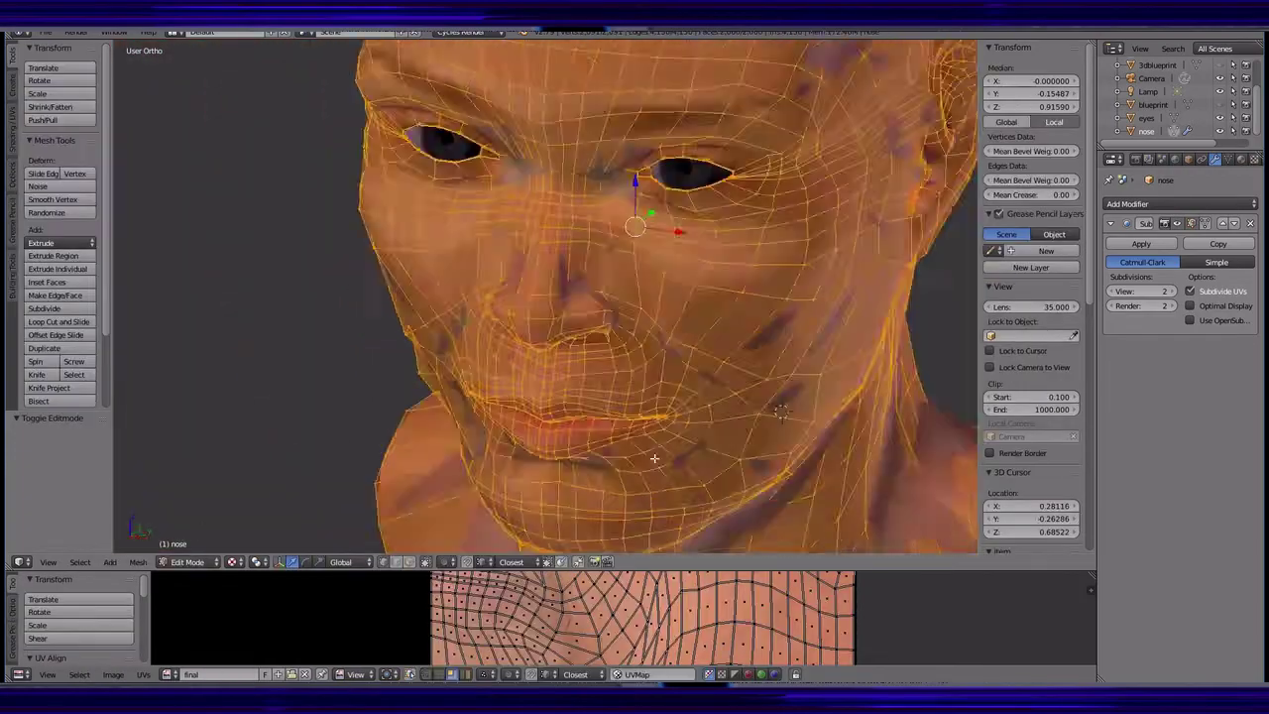
{"action": "scroll", "coordinate": [600, 426], "scroll_direction": "down", "scroll_amount": 3}
{"action": "mouse_move", "coordinate": [600, 426]}
{"action": "middle_mouse_down"}
{"action": "mouse_move", "coordinate": [586, 315]}
{"action": "mouse_move", "coordinate": [538, 346]}
{"action": "mouse_move", "coordinate": [782, 287]}
{"action": "mouse_move", "coordinate": [751, 275]}
{"action": "mouse_move", "coordinate": [513, 307]}
{"action": "mouse_move", "coordinate": [446, 353]}
{"action": "middle_mouse_up"}
{"action": "key", "text": "Tab"}
{"action": "scroll", "coordinate": [586, 315], "scroll_direction": "up", "scroll_amount": 3}
{"action": "scroll", "coordinate": [514, 308], "scroll_direction": "down", "scroll_amount": 3}
{"action": "scroll", "coordinate": [445, 352], "scroll_direction": "up", "scroll_amount": 2}
{"action": "scroll", "coordinate": [489, 434], "scroll_direction": "down", "scroll_amount": 3}
{"action": "mouse_move", "coordinate": [489, 433]}
{"action": "middle_mouse_down"}
{"action": "mouse_move", "coordinate": [800, 360]}
{"action": "mouse_move", "coordinate": [414, 404]}
{"action": "mouse_move", "coordinate": [505, 334]}
{"action": "middle_mouse_up"}
{"action": "scroll", "coordinate": [414, 405], "scroll_direction": "up", "scroll_amount": 3}
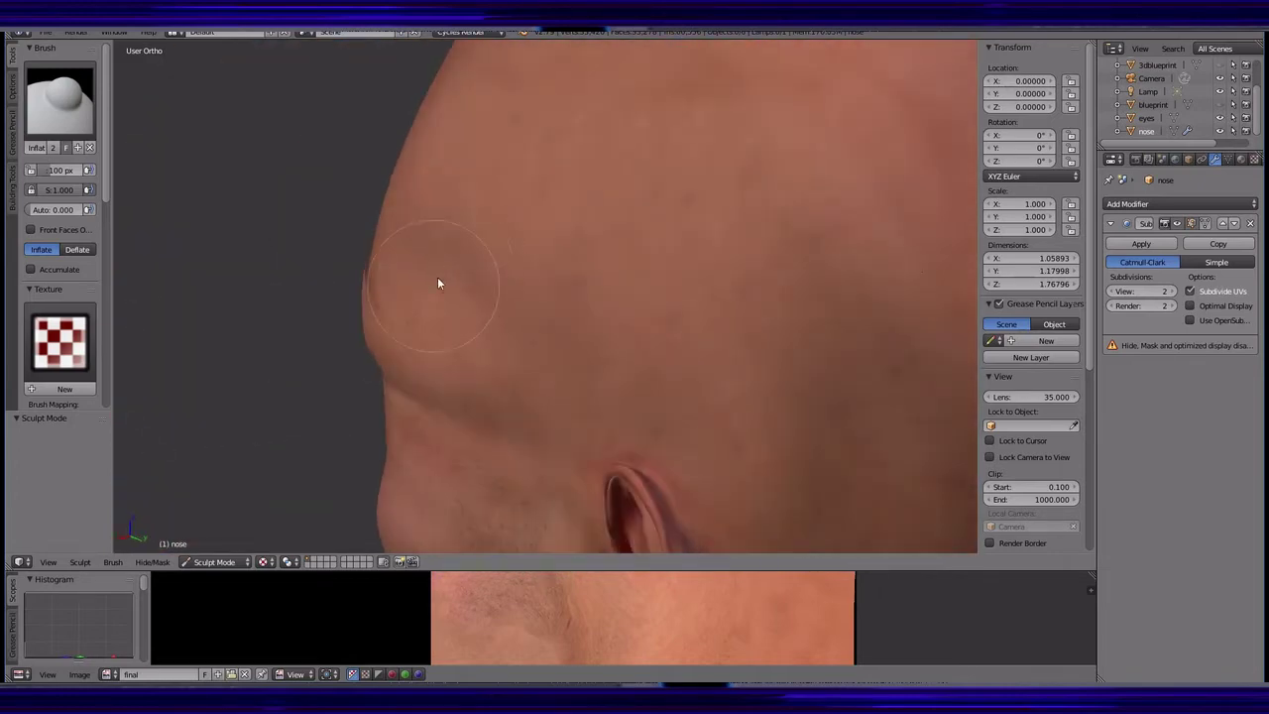
- Orbit from the front of the face down to the neck and check its wireframe
{"action": "mouse_move", "coordinate": [437, 284]}
{"action": "middle_mouse_down"}
{"action": "mouse_move", "coordinate": [516, 305]}
{"action": "mouse_move", "coordinate": [748, 275]}
{"action": "mouse_move", "coordinate": [658, 272]}
{"action": "mouse_move", "coordinate": [544, 387]}
{"action": "mouse_move", "coordinate": [1183, 227]}
{"action": "middle_mouse_up"}
{"action": "scroll", "coordinate": [658, 271], "scroll_direction": "down", "scroll_amount": 3}
{"action": "mouse_move", "coordinate": [479, 334]}
{"action": "middle_mouse_down"}
{"action": "mouse_move", "coordinate": [822, 363]}
{"action": "mouse_move", "coordinate": [634, 362]}
{"action": "mouse_move", "coordinate": [751, 335]}
{"action": "middle_mouse_up"}
{"action": "middle_click_drag", "start_coordinate": [751, 379], "coordinate": [724, 354]}
{"action": "key", "text": "Tab"}
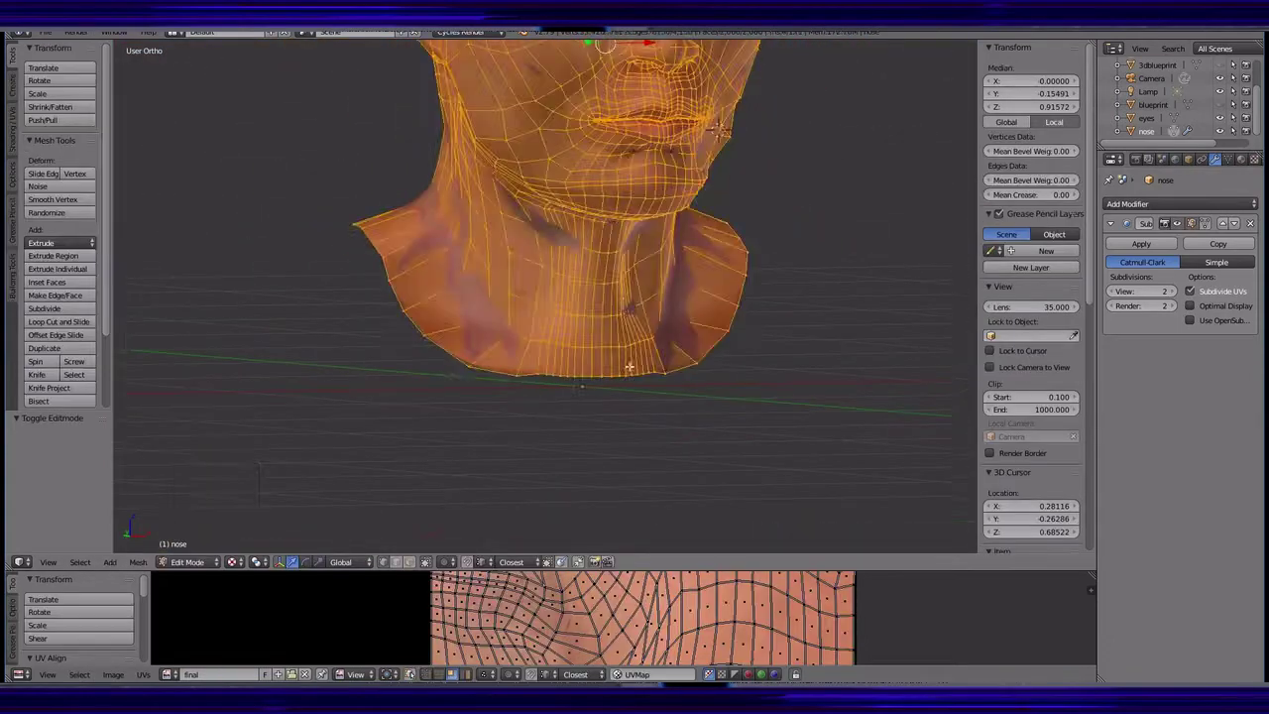
{"action": "scroll", "coordinate": [545, 297], "scroll_direction": "up", "scroll_amount": 3}
{"action": "key", "text": "Tab"}
- Pull the lower neck edge out slightly with the Grab brush
{"action": "key", "text": "g"}
{"action": "mouse_move", "coordinate": [649, 403]}
{"action": "middle_mouse_down"}
{"action": "mouse_move", "coordinate": [635, 369]}
{"action": "mouse_move", "coordinate": [605, 371]}
{"action": "mouse_move", "coordinate": [626, 387]}
{"action": "middle_mouse_up"}
{"action": "left_click_drag", "start_coordinate": [595, 352], "coordinate": [616, 359]}
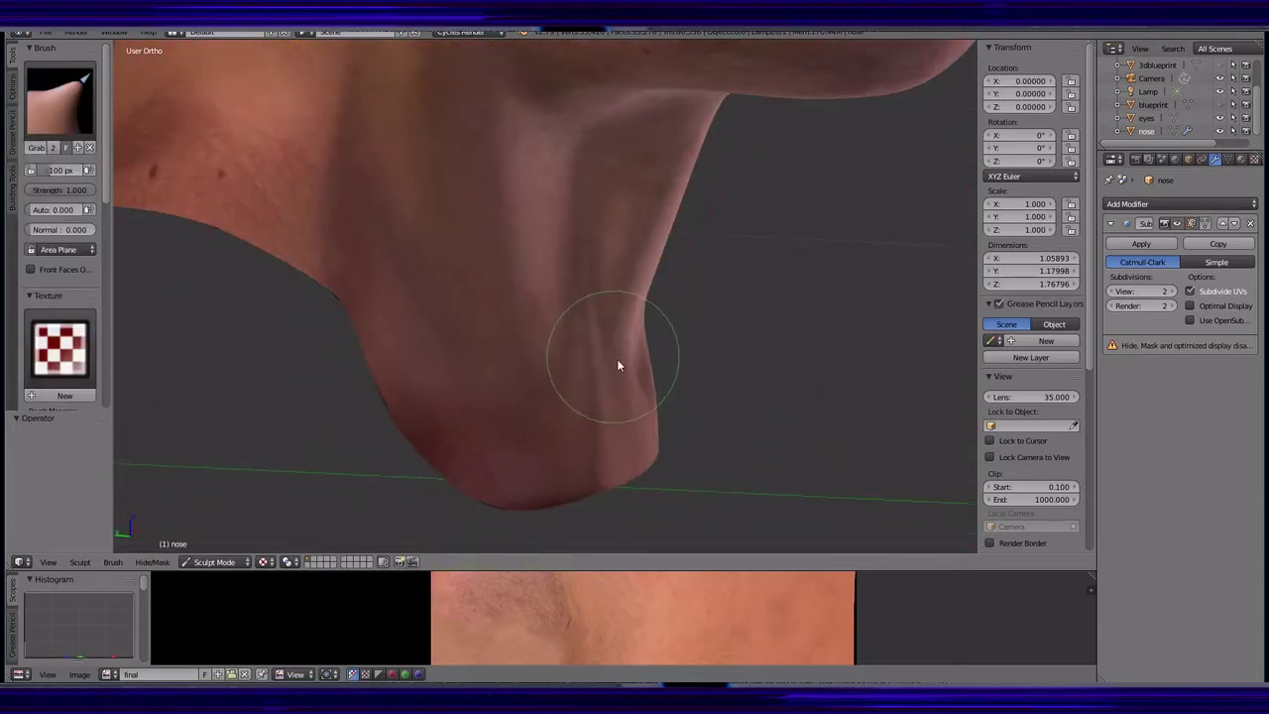
{"action": "mouse_move", "coordinate": [616, 359]}
{"action": "middle_mouse_down"}
{"action": "mouse_move", "coordinate": [557, 376]}
{"action": "mouse_move", "coordinate": [616, 437]}
{"action": "mouse_move", "coordinate": [679, 411]}
{"action": "mouse_move", "coordinate": [698, 345]}
{"action": "middle_mouse_up"}
- Switch to the Inflate brush and toggle Edit and Sculpt Mode from the mode menu
{"action": "key", "text": "i"}
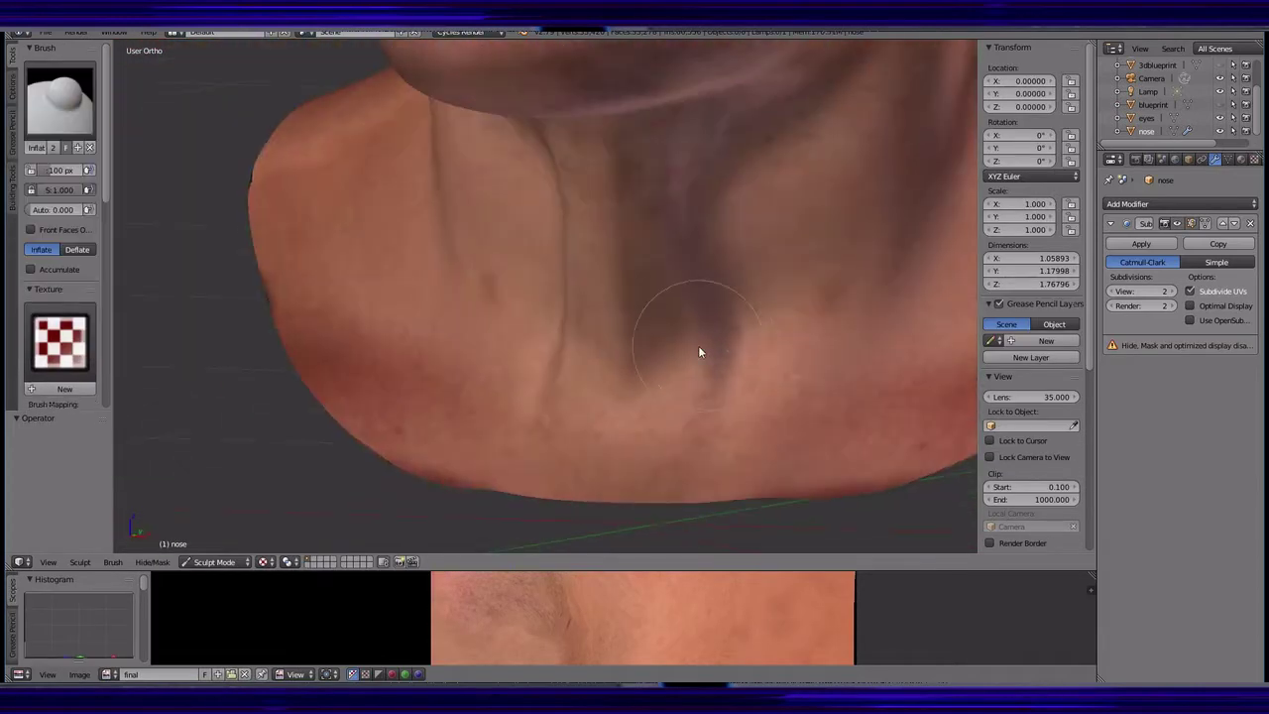
{"action": "left_click", "coordinate": [213, 562]}
{"action": "left_click", "coordinate": [213, 541]}
{"action": "left_click", "coordinate": [213, 562]}
{"action": "left_click", "coordinate": [214, 526]}
{"action": "mouse_move", "coordinate": [799, 376]}
{"action": "middle_mouse_down"}
{"action": "mouse_move", "coordinate": [641, 354]}
{"action": "mouse_move", "coordinate": [693, 334]}
{"action": "mouse_move", "coordinate": [611, 382]}
{"action": "mouse_move", "coordinate": [657, 306]}
{"action": "middle_mouse_up"}
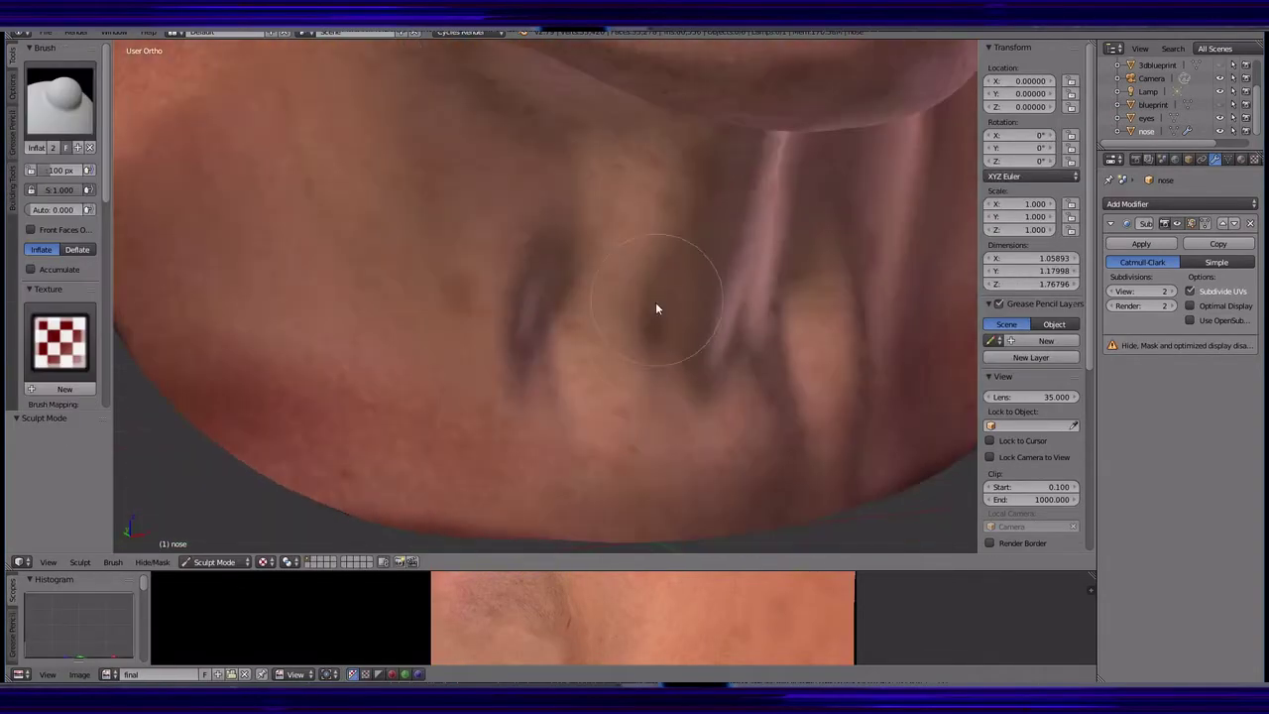
- In Edit Mode, select a vertex under the chin, reset the 3D cursor and frame it
{"action": "key", "text": "Tab"}
{"action": "right_click", "coordinate": [609, 340]}
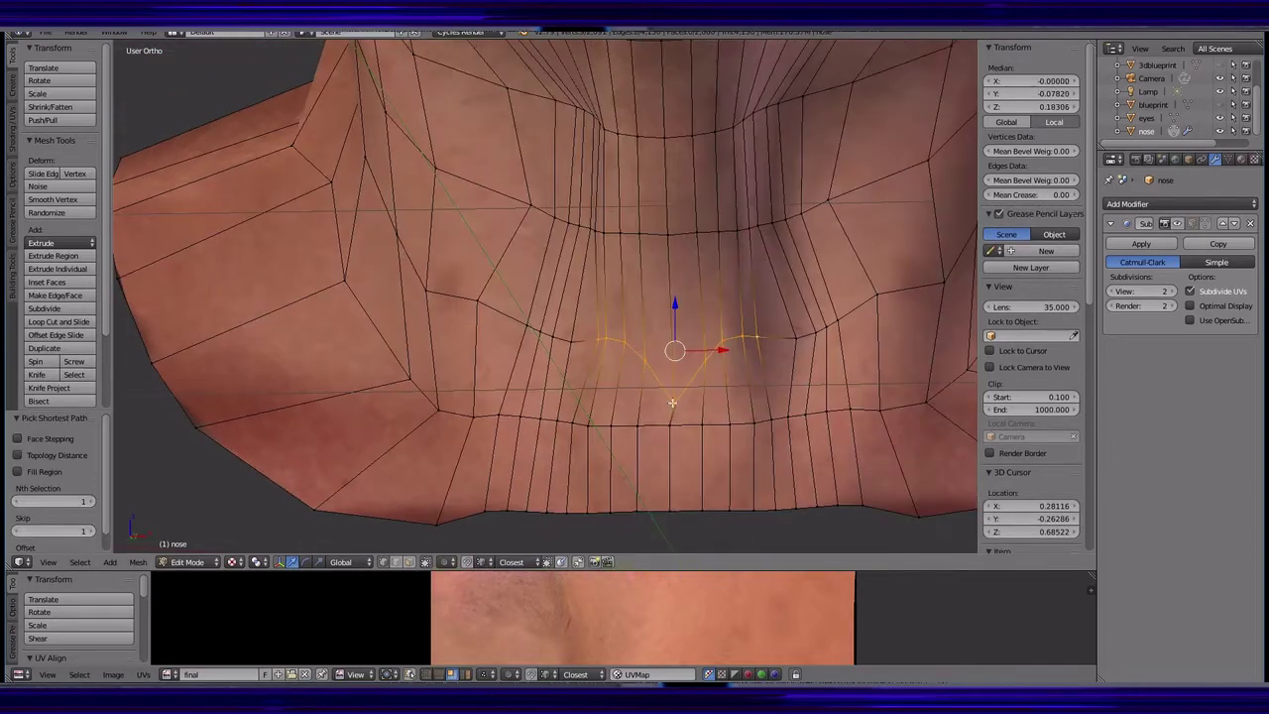
{"action": "key", "text": "shift+c"}
{"action": "key", "text": "KP_Decimal"}
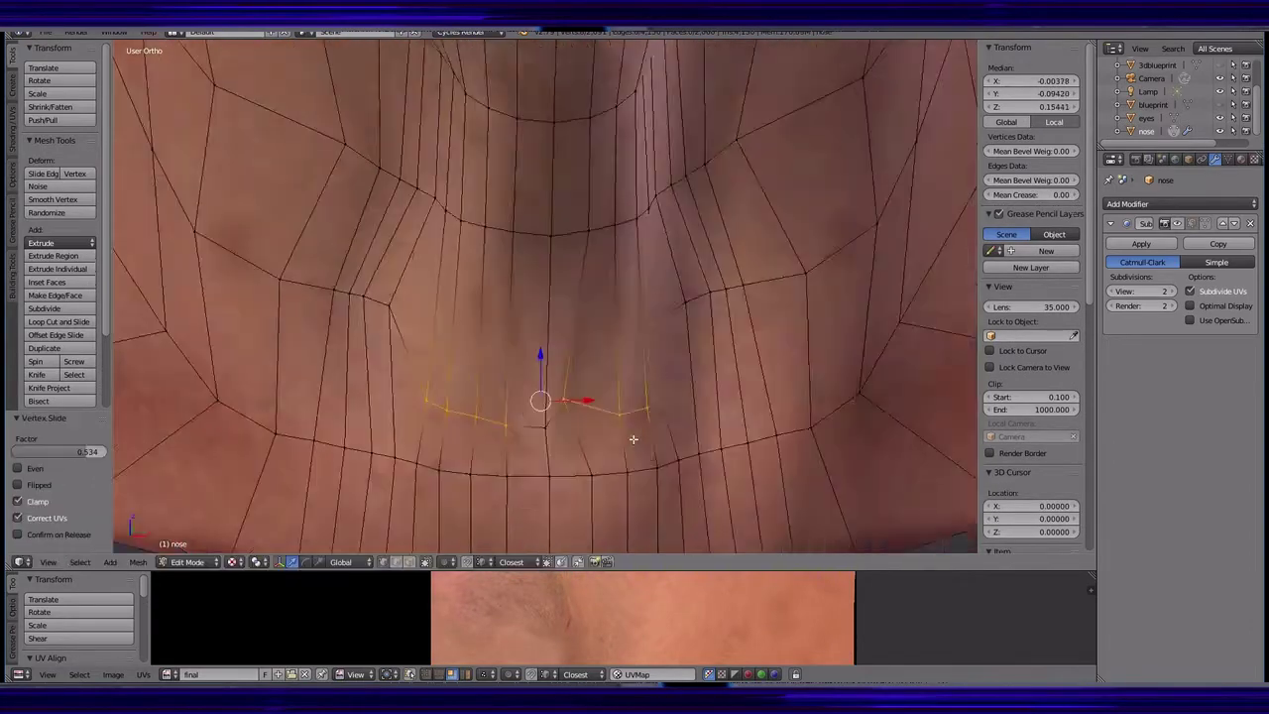
- Vertex-slide the chin vertex and move the edge loop across the chin to smooth the crease
{"action": "key", "text": "shift+v"}
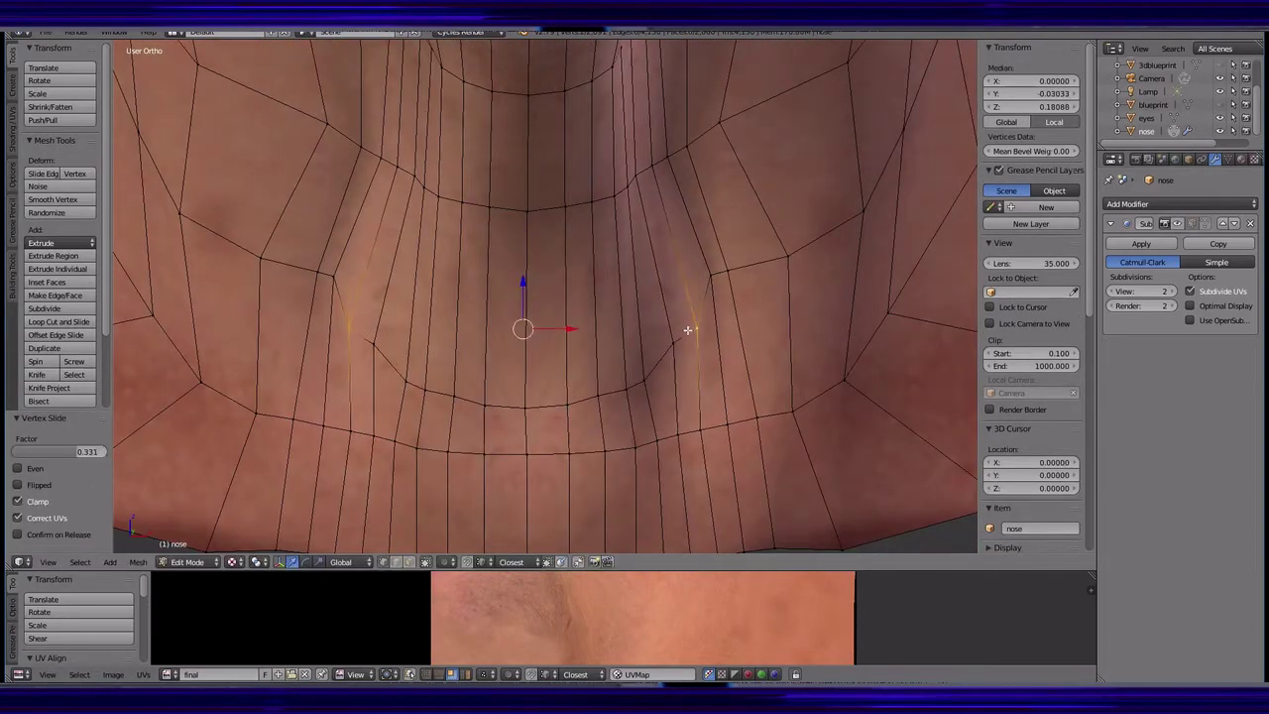
{"action": "mouse_move", "coordinate": [702, 311]}
{"action": "middle_mouse_down"}
{"action": "mouse_move", "coordinate": [767, 366]}
{"action": "mouse_move", "coordinate": [758, 406]}
{"action": "mouse_move", "coordinate": [700, 393]}
{"action": "middle_mouse_up"}
{"action": "right_click", "coordinate": [727, 396], "text": "ctrl"}
{"action": "left_click", "coordinate": [745, 405]}
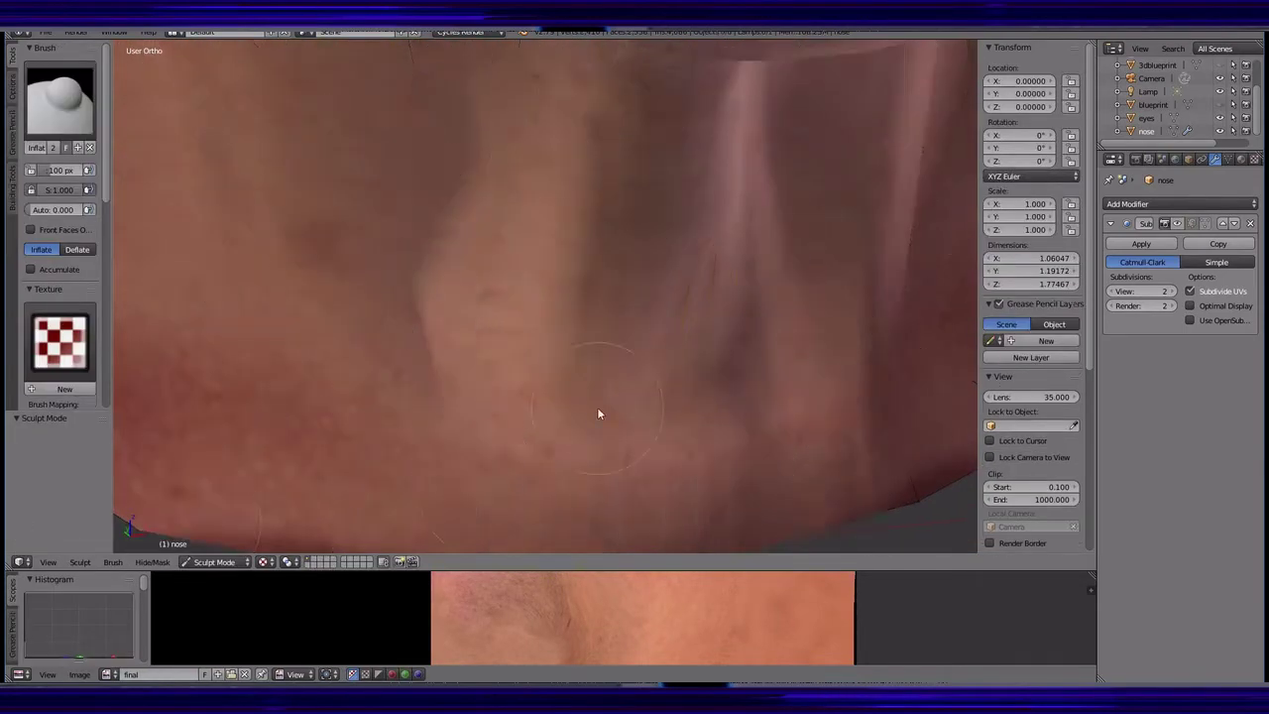
{"action": "mouse_move", "coordinate": [598, 413]}
{"action": "middle_mouse_down"}
{"action": "mouse_move", "coordinate": [660, 379]}
{"action": "mouse_move", "coordinate": [406, 315]}
{"action": "mouse_move", "coordinate": [393, 291]}
{"action": "mouse_move", "coordinate": [645, 351]}
{"action": "mouse_move", "coordinate": [646, 255]}
{"action": "mouse_move", "coordinate": [509, 331]}
{"action": "mouse_move", "coordinate": [505, 291]}
{"action": "mouse_move", "coordinate": [514, 430]}
{"action": "mouse_move", "coordinate": [189, 362]}
{"action": "mouse_move", "coordinate": [510, 310]}
{"action": "middle_mouse_up"}
- Switch the head to Object Mode and add a Multiresolution modifier to it
{"action": "key", "text": "ctrl+Tab"}
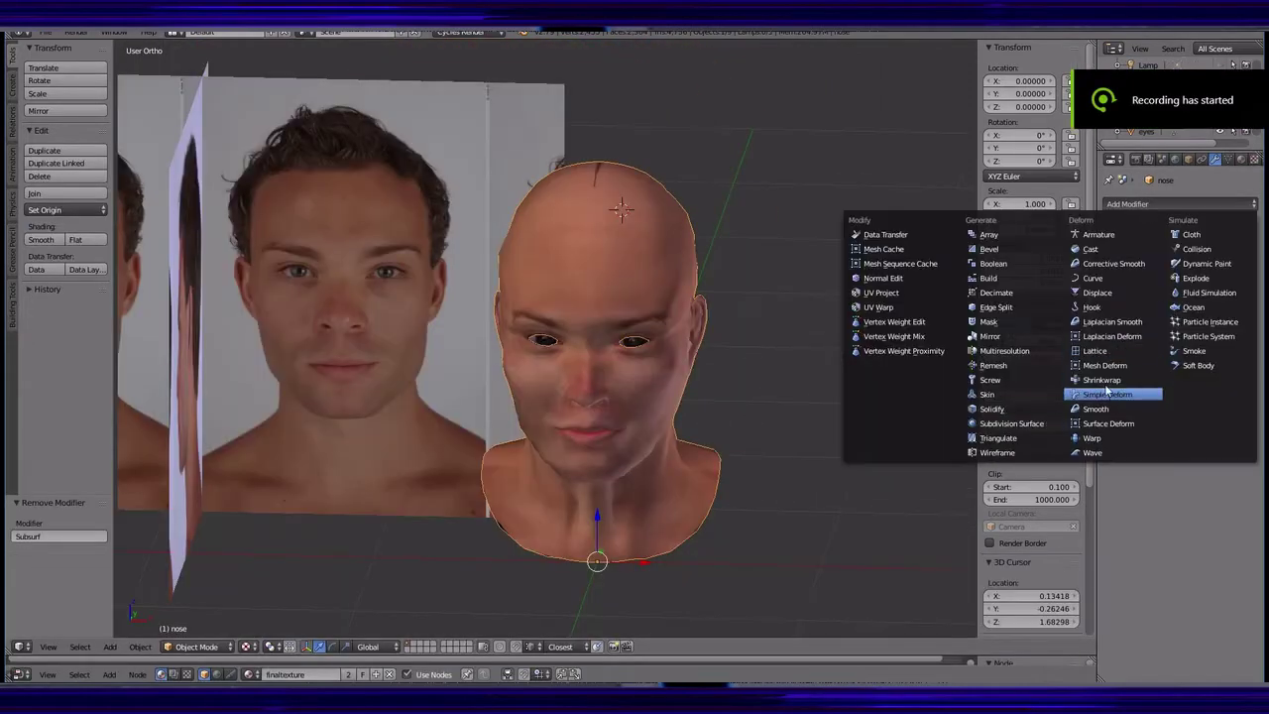
{"action": "left_click", "coordinate": [1005, 350]}
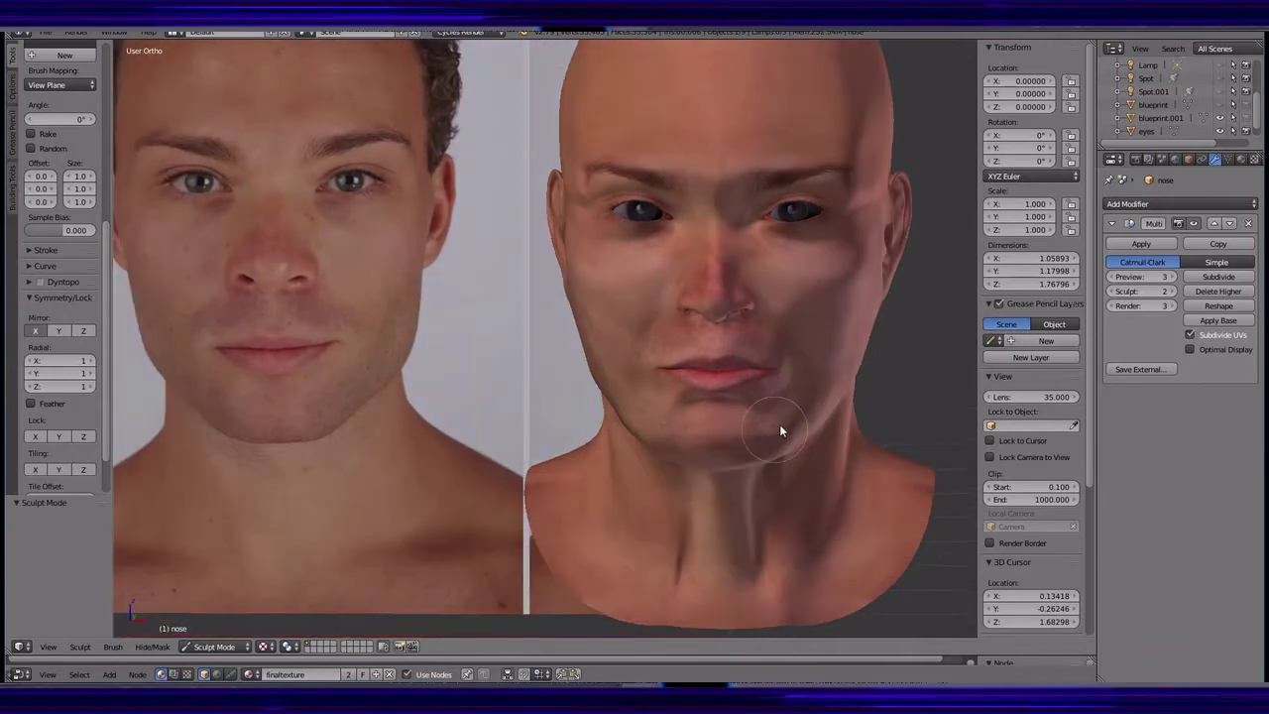
{"action": "mouse_move", "coordinate": [780, 424]}
{"action": "middle_mouse_down"}
{"action": "mouse_move", "coordinate": [690, 417]}
{"action": "mouse_move", "coordinate": [690, 360]}
{"action": "mouse_move", "coordinate": [839, 374]}
{"action": "mouse_move", "coordinate": [682, 322]}
{"action": "mouse_move", "coordinate": [830, 337]}
{"action": "middle_mouse_up"}
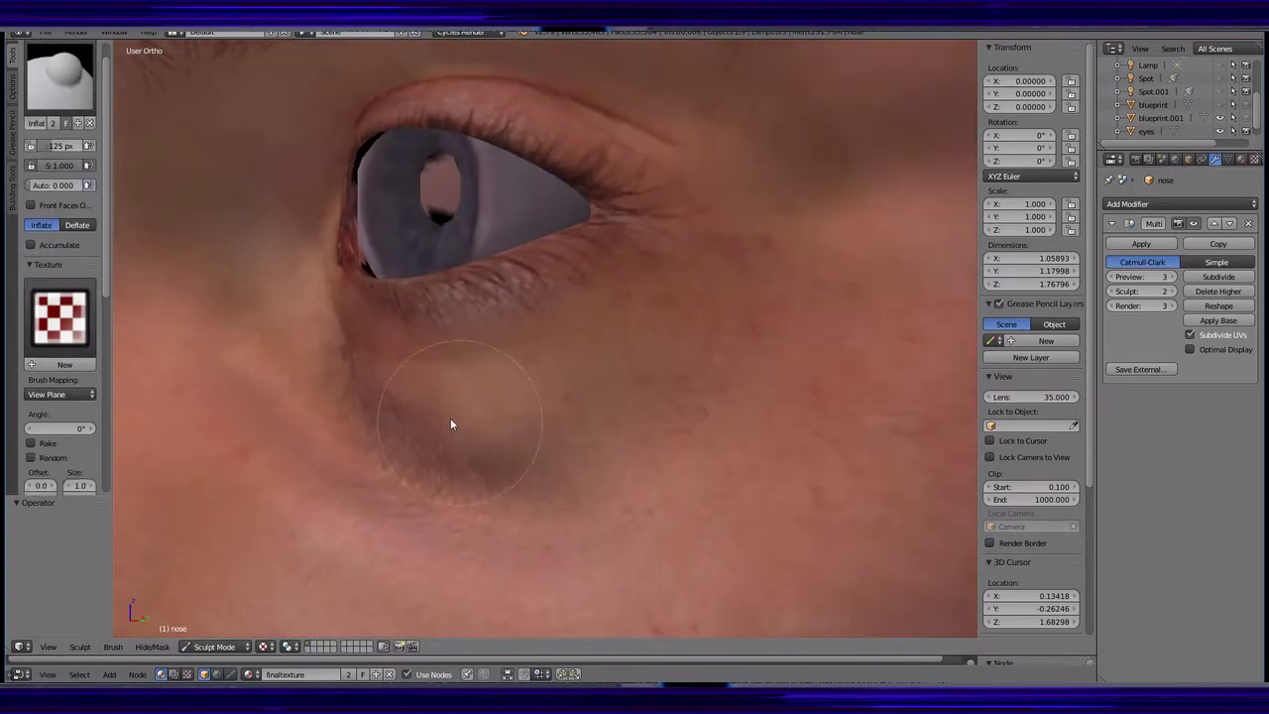
- Orbit and zoom from the eye socket out to a view of the nose and eyes
{"action": "scroll", "coordinate": [397, 365], "scroll_direction": "down", "scroll_amount": 3}
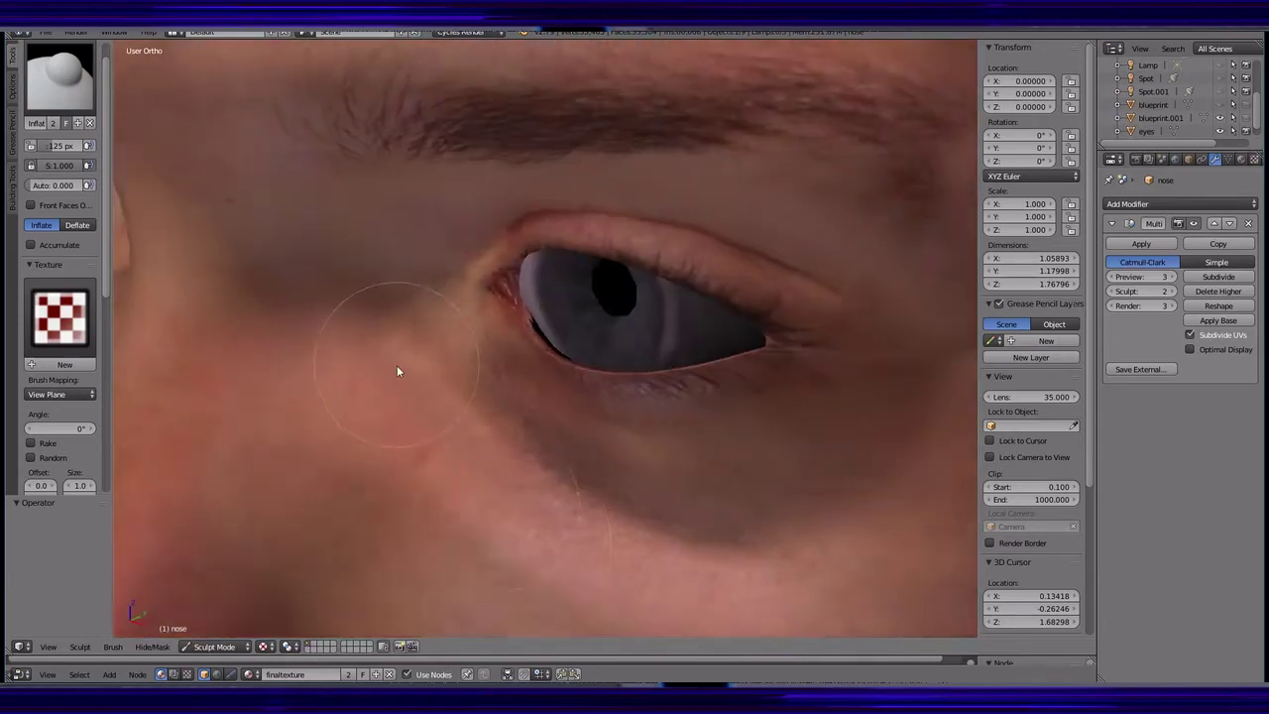
{"action": "middle_click_drag", "start_coordinate": [396, 365], "coordinate": [709, 353]}
{"action": "scroll", "coordinate": [498, 388], "scroll_direction": "down", "scroll_amount": 2}
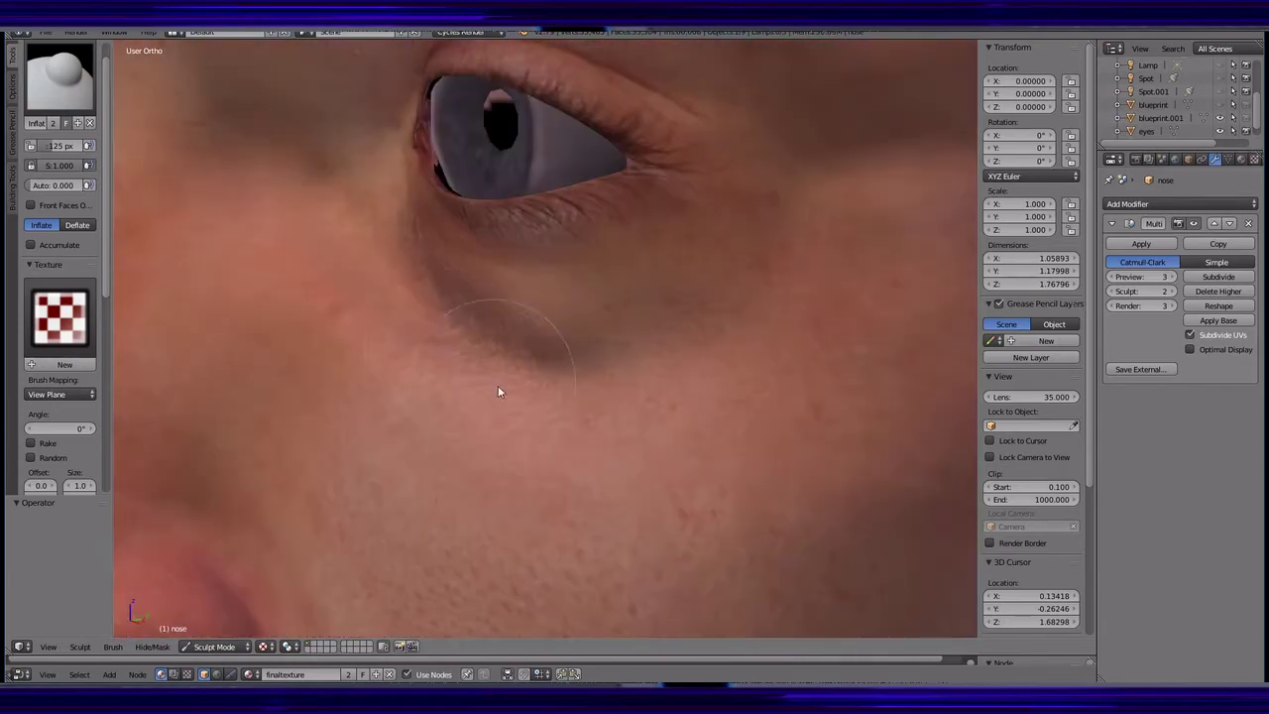
{"action": "scroll", "coordinate": [552, 439], "scroll_direction": "down", "scroll_amount": 3}
{"action": "scroll", "coordinate": [612, 456], "scroll_direction": "up", "scroll_amount": 3}
{"action": "scroll", "coordinate": [470, 398], "scroll_direction": "up", "scroll_amount": 3}
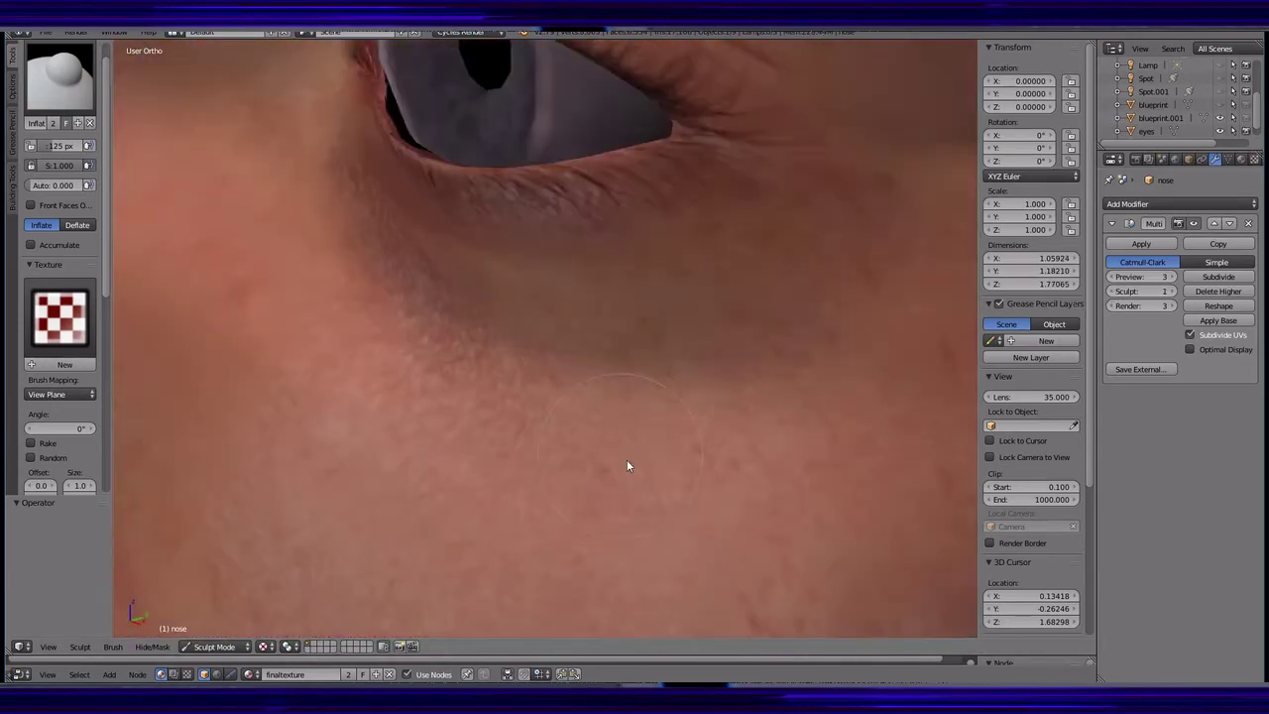
{"action": "mouse_move", "coordinate": [442, 366]}
{"action": "middle_mouse_down"}
{"action": "mouse_move", "coordinate": [634, 466]}
{"action": "mouse_move", "coordinate": [482, 399]}
{"action": "mouse_move", "coordinate": [581, 466]}
{"action": "mouse_move", "coordinate": [502, 374]}
{"action": "mouse_move", "coordinate": [671, 430]}
{"action": "mouse_move", "coordinate": [413, 399]}
{"action": "mouse_move", "coordinate": [573, 405]}
{"action": "mouse_move", "coordinate": [724, 437]}
{"action": "mouse_move", "coordinate": [549, 287]}
{"action": "mouse_move", "coordinate": [558, 320]}
{"action": "mouse_move", "coordinate": [643, 252]}
{"action": "mouse_move", "coordinate": [35, 82]}
{"action": "middle_mouse_up"}
{"action": "scroll", "coordinate": [713, 437], "scroll_direction": "up", "scroll_amount": 3}
- Sculpt below the lower lid with the Crease brush, then switch back to Inflate
{"action": "left_click", "coordinate": [34, 82]}
{"action": "mouse_move", "coordinate": [476, 248]}
{"action": "middle_mouse_down"}
{"action": "mouse_move", "coordinate": [553, 193]}
{"action": "mouse_move", "coordinate": [510, 255]}
{"action": "mouse_move", "coordinate": [723, 397]}
{"action": "mouse_move", "coordinate": [508, 289]}
{"action": "middle_mouse_up"}
{"action": "mouse_move", "coordinate": [659, 384]}
{"action": "middle_mouse_down"}
{"action": "mouse_move", "coordinate": [597, 271]}
{"action": "mouse_move", "coordinate": [285, 232]}
{"action": "mouse_move", "coordinate": [776, 360]}
{"action": "mouse_move", "coordinate": [619, 310]}
{"action": "mouse_move", "coordinate": [559, 222]}
{"action": "mouse_move", "coordinate": [710, 139]}
{"action": "mouse_move", "coordinate": [740, 368]}
{"action": "middle_mouse_up"}
{"action": "key", "text": "i"}
{"action": "scroll", "coordinate": [740, 368], "scroll_direction": "up", "scroll_amount": 2}
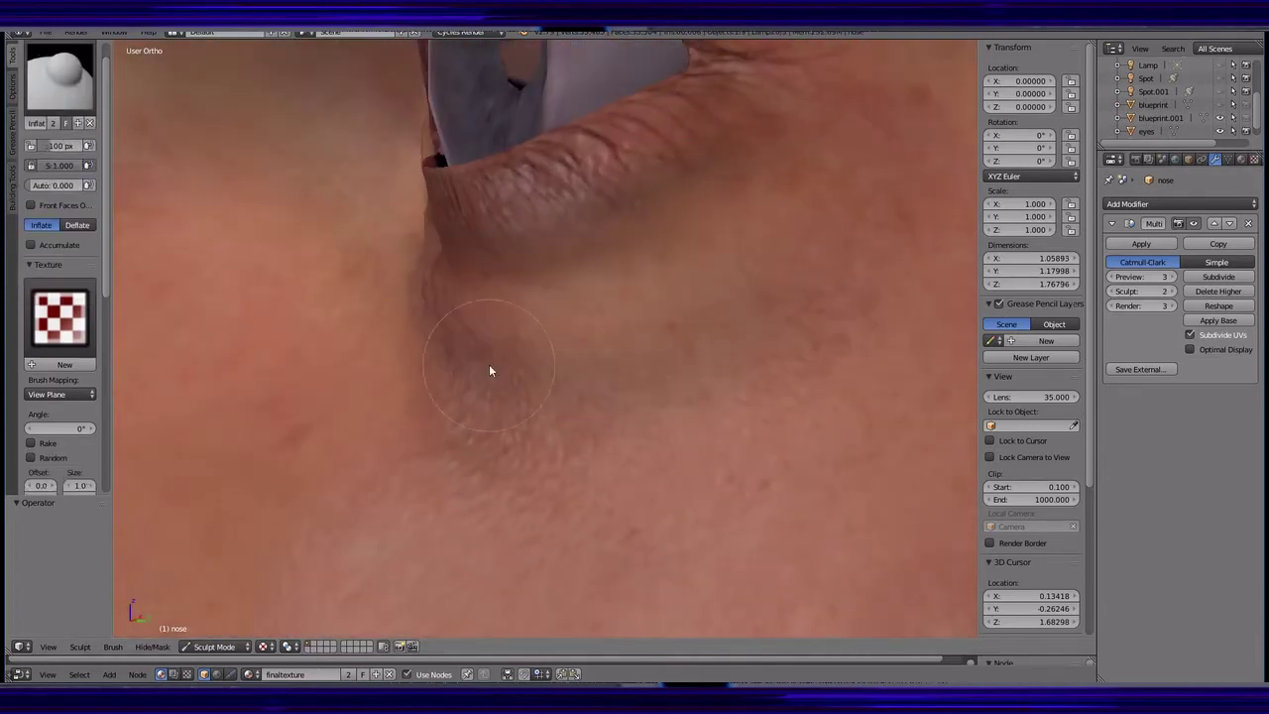
{"action": "mouse_move", "coordinate": [734, 434]}
{"action": "middle_mouse_down"}
{"action": "mouse_move", "coordinate": [649, 419]}
{"action": "mouse_move", "coordinate": [578, 257]}
{"action": "mouse_move", "coordinate": [599, 437]}
{"action": "mouse_move", "coordinate": [680, 425]}
{"action": "mouse_move", "coordinate": [758, 386]}
{"action": "mouse_move", "coordinate": [151, 94]}
{"action": "mouse_move", "coordinate": [581, 204]}
{"action": "mouse_move", "coordinate": [621, 280]}
{"action": "mouse_move", "coordinate": [552, 283]}
{"action": "mouse_move", "coordinate": [439, 330]}
{"action": "mouse_move", "coordinate": [660, 288]}
{"action": "mouse_move", "coordinate": [327, 552]}
{"action": "mouse_move", "coordinate": [606, 447]}
{"action": "mouse_move", "coordinate": [448, 503]}
{"action": "mouse_move", "coordinate": [742, 327]}
{"action": "mouse_move", "coordinate": [666, 425]}
{"action": "middle_mouse_up"}
- Preview the head in Cycles Rendered shading, then return to textured shading
{"action": "key", "text": "alt+z"}
{"action": "left_click", "coordinate": [263, 647]}
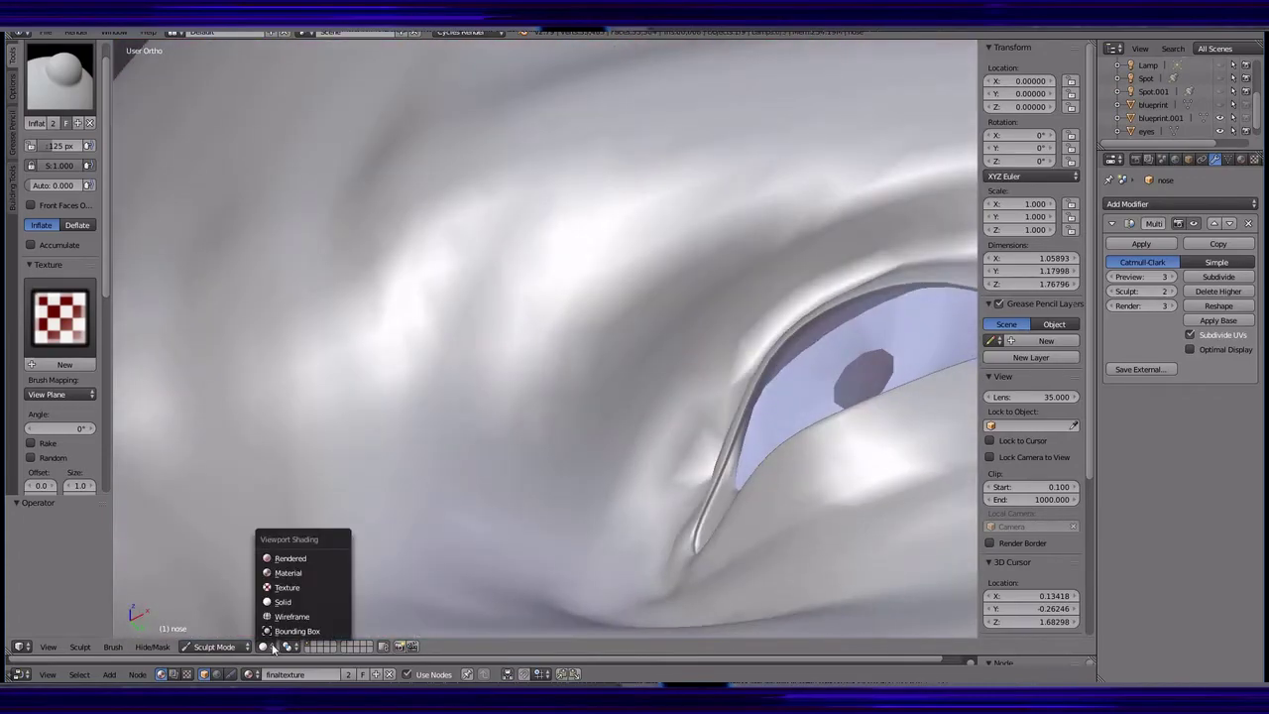
{"action": "left_click", "coordinate": [291, 561]}
{"action": "mouse_move", "coordinate": [329, 603]}
{"action": "middle_mouse_down"}
{"action": "mouse_move", "coordinate": [462, 396]}
{"action": "mouse_move", "coordinate": [300, 572]}
{"action": "mouse_move", "coordinate": [830, 382]}
{"action": "mouse_move", "coordinate": [745, 427]}
{"action": "mouse_move", "coordinate": [869, 335]}
{"action": "mouse_move", "coordinate": [804, 357]}
{"action": "mouse_move", "coordinate": [710, 232]}
{"action": "mouse_move", "coordinate": [637, 264]}
{"action": "mouse_move", "coordinate": [600, 369]}
{"action": "mouse_move", "coordinate": [661, 306]}
{"action": "mouse_move", "coordinate": [566, 399]}
{"action": "mouse_move", "coordinate": [616, 438]}
{"action": "mouse_move", "coordinate": [533, 343]}
{"action": "mouse_move", "coordinate": [620, 437]}
{"action": "mouse_move", "coordinate": [628, 311]}
{"action": "mouse_move", "coordinate": [802, 321]}
{"action": "mouse_move", "coordinate": [809, 365]}
{"action": "middle_mouse_up"}
{"action": "key", "text": "alt+z"}
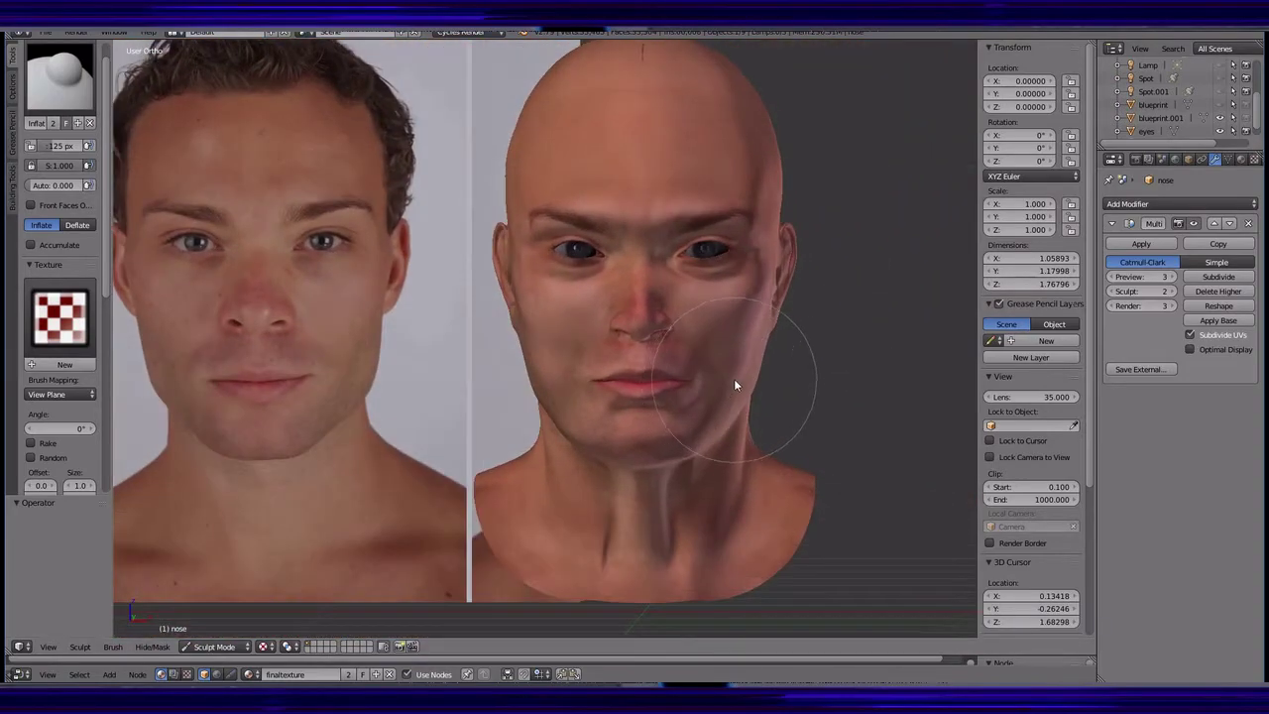
- Check an eye, nose and cheek close-up in Rendered, grey and textured shading
{"action": "scroll", "coordinate": [733, 385], "scroll_direction": "up", "scroll_amount": 5}
{"action": "mouse_move", "coordinate": [733, 386]}
{"action": "middle_mouse_down"}
{"action": "mouse_move", "coordinate": [689, 401]}
{"action": "mouse_move", "coordinate": [617, 263]}
{"action": "mouse_move", "coordinate": [773, 329]}
{"action": "mouse_move", "coordinate": [572, 339]}
{"action": "mouse_move", "coordinate": [628, 343]}
{"action": "mouse_move", "coordinate": [544, 377]}
{"action": "mouse_move", "coordinate": [405, 403]}
{"action": "middle_mouse_up"}
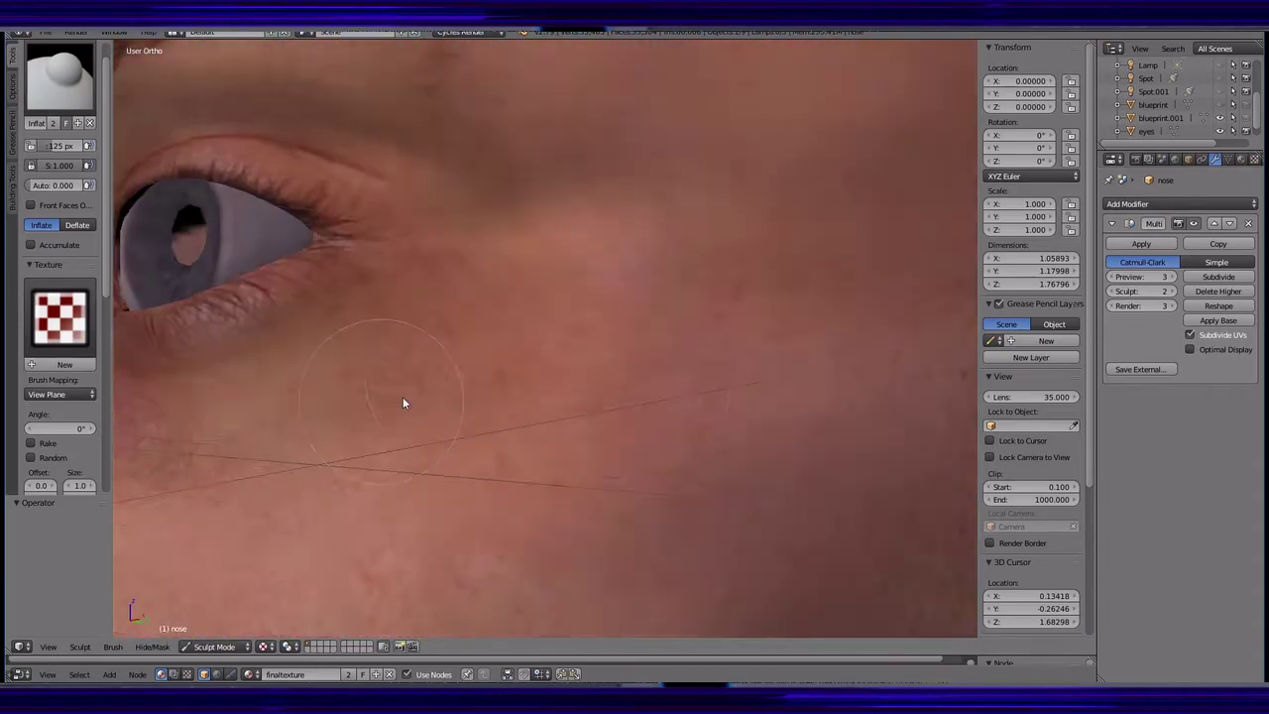
{"action": "scroll", "coordinate": [405, 402], "scroll_direction": "down", "scroll_amount": 5}
{"action": "key", "text": "shift+z"}
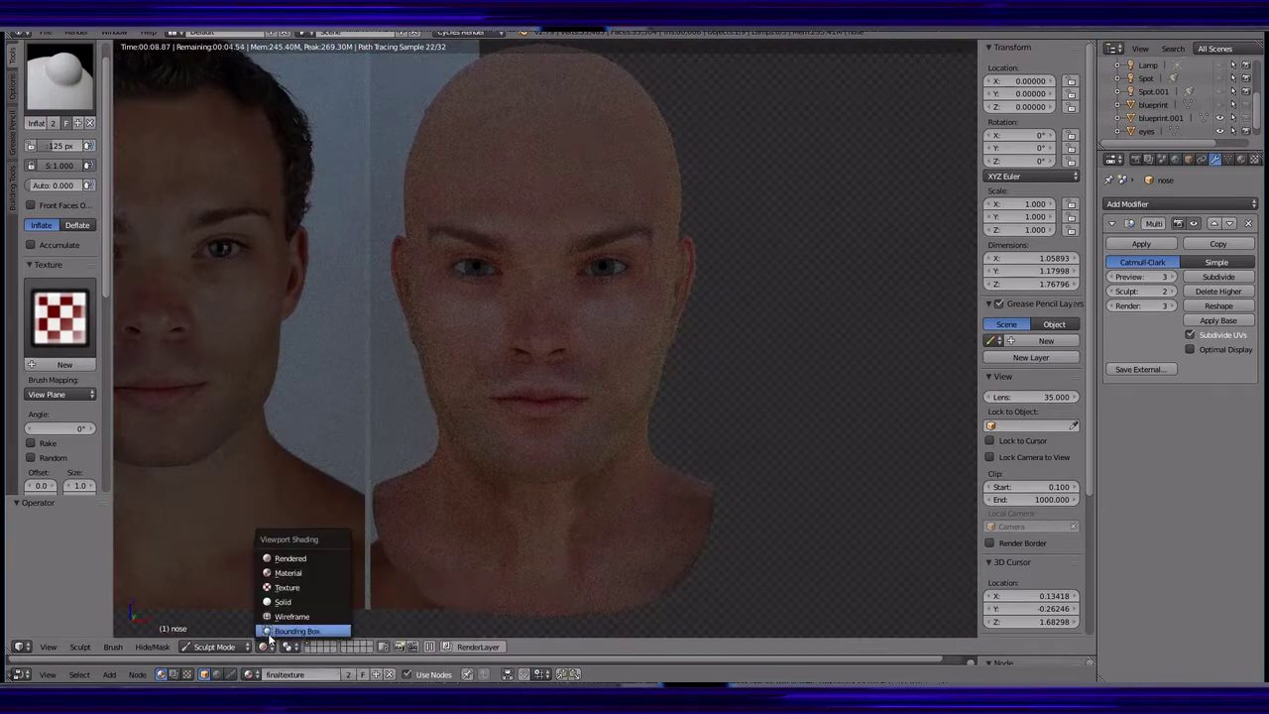
{"action": "left_click", "coordinate": [287, 587]}
{"action": "key", "text": "alt+z"}
{"action": "mouse_move", "coordinate": [396, 396]}
{"action": "middle_mouse_down"}
{"action": "mouse_move", "coordinate": [555, 324]}
{"action": "mouse_move", "coordinate": [688, 399]}
{"action": "mouse_move", "coordinate": [732, 375]}
{"action": "mouse_move", "coordinate": [793, 385]}
{"action": "mouse_move", "coordinate": [439, 232]}
{"action": "mouse_move", "coordinate": [671, 402]}
{"action": "mouse_move", "coordinate": [750, 433]}
{"action": "mouse_move", "coordinate": [846, 446]}
{"action": "middle_mouse_up"}
{"action": "key", "text": "alt+z"}
- Deepen the lip line with the Crease brush at 41 px and Multires sculpt level 3
{"action": "key", "text": "alt+z"}
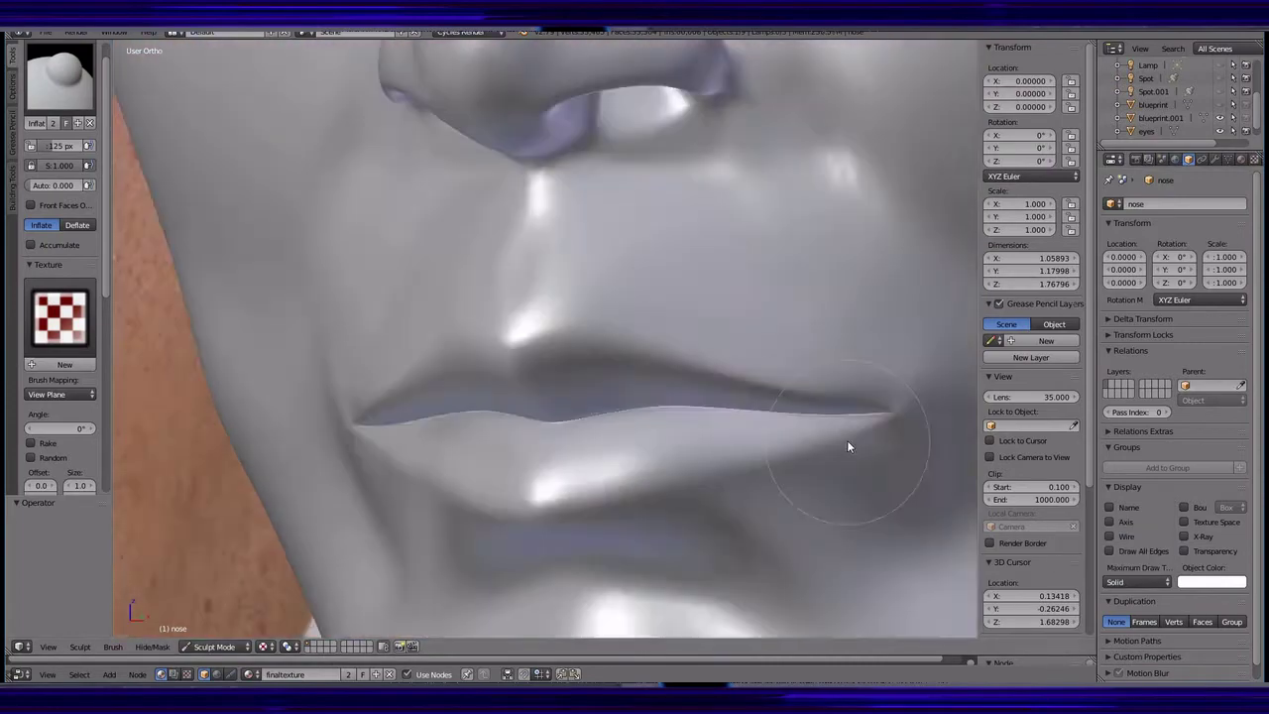
{"action": "left_click", "coordinate": [60, 77]}
{"action": "left_click", "coordinate": [212, 153]}
{"action": "mouse_move", "coordinate": [595, 297]}
{"action": "middle_mouse_down"}
{"action": "mouse_move", "coordinate": [831, 349]}
{"action": "mouse_move", "coordinate": [832, 398]}
{"action": "mouse_move", "coordinate": [836, 388]}
{"action": "mouse_move", "coordinate": [789, 396]}
{"action": "mouse_move", "coordinate": [797, 406]}
{"action": "middle_mouse_up"}
{"action": "key", "text": "alt+z"}
{"action": "left_click", "coordinate": [1216, 159]}
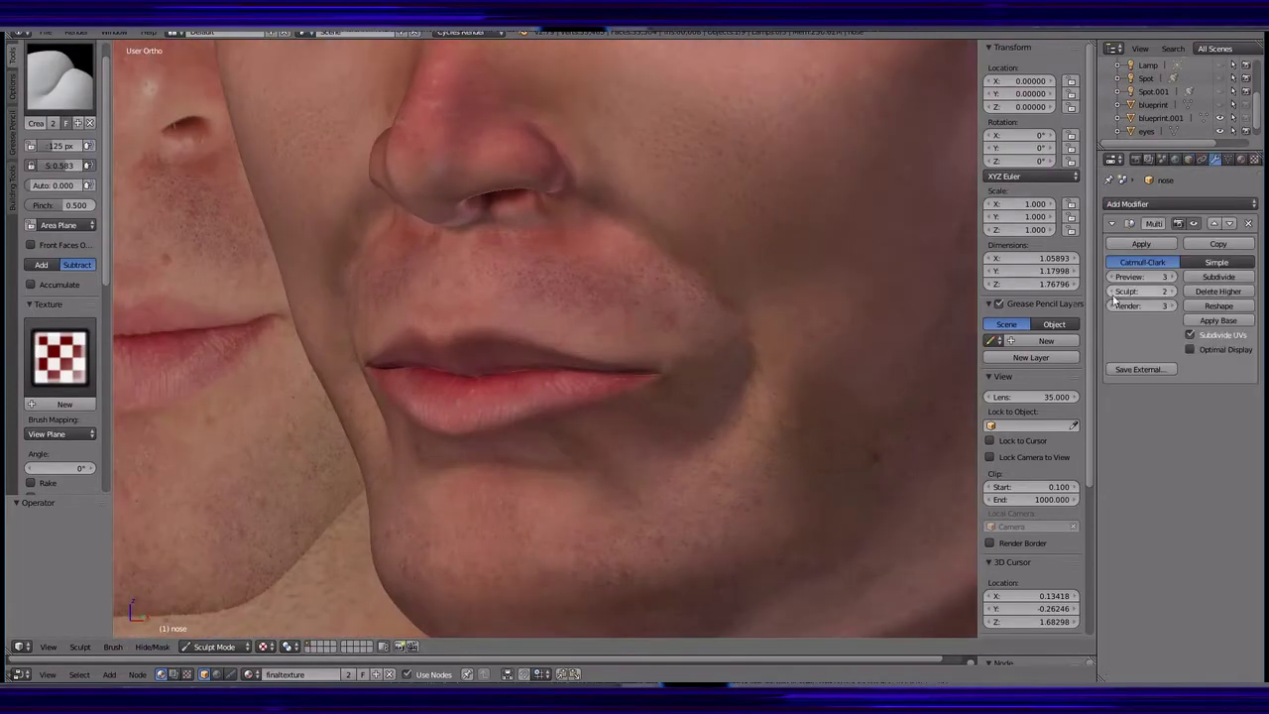
{"action": "mouse_move", "coordinate": [416, 151]}
{"action": "middle_mouse_down"}
{"action": "mouse_move", "coordinate": [736, 476]}
{"action": "mouse_move", "coordinate": [601, 208]}
{"action": "mouse_move", "coordinate": [174, 373]}
{"action": "middle_mouse_up"}
{"action": "mouse_move", "coordinate": [237, 405]}
{"action": "middle_mouse_down"}
{"action": "mouse_move", "coordinate": [188, 275]}
{"action": "mouse_move", "coordinate": [618, 459]}
{"action": "mouse_move", "coordinate": [541, 499]}
{"action": "mouse_move", "coordinate": [790, 336]}
{"action": "mouse_move", "coordinate": [739, 433]}
{"action": "mouse_move", "coordinate": [648, 343]}
{"action": "mouse_move", "coordinate": [819, 419]}
{"action": "mouse_move", "coordinate": [608, 407]}
{"action": "mouse_move", "coordinate": [776, 343]}
{"action": "mouse_move", "coordinate": [583, 422]}
{"action": "mouse_move", "coordinate": [473, 400]}
{"action": "mouse_move", "coordinate": [447, 441]}
{"action": "mouse_move", "coordinate": [288, 462]}
{"action": "mouse_move", "coordinate": [708, 374]}
{"action": "mouse_move", "coordinate": [536, 452]}
{"action": "mouse_move", "coordinate": [297, 248]}
{"action": "middle_mouse_up"}
- Open the File menu and orbit to a close-up of the ear
{"action": "left_click", "coordinate": [44, 32]}
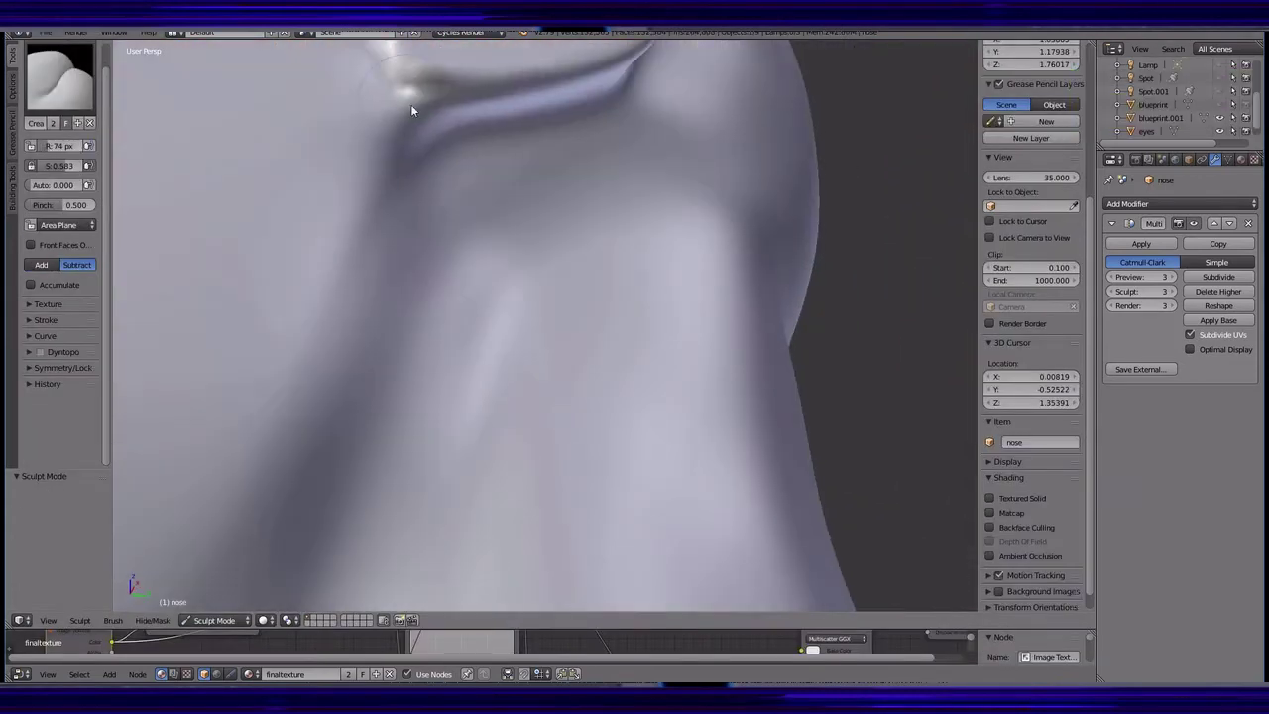
{"action": "mouse_move", "coordinate": [411, 104]}
{"action": "middle_mouse_down"}
{"action": "mouse_move", "coordinate": [575, 310]}
{"action": "mouse_move", "coordinate": [181, 238]}
{"action": "middle_mouse_up"}
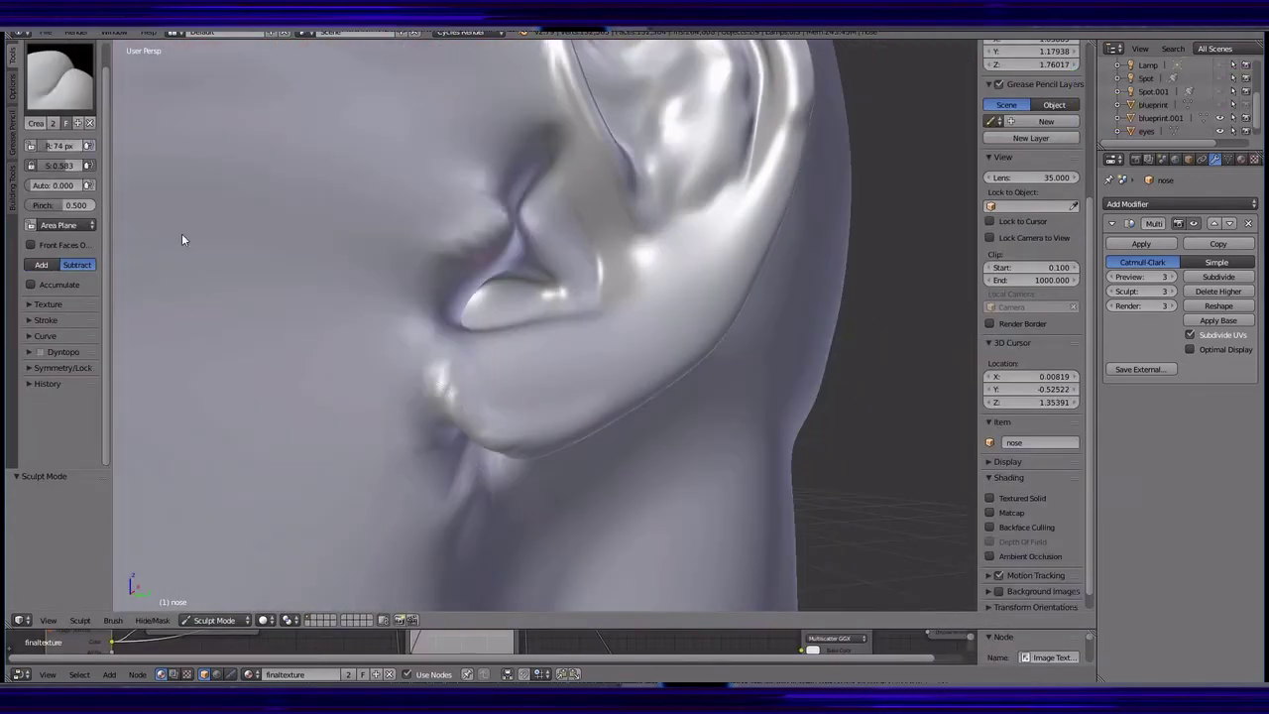
{"action": "mouse_move", "coordinate": [462, 504]}
{"action": "middle_mouse_down"}
{"action": "mouse_move", "coordinate": [286, 399]}
{"action": "mouse_move", "coordinate": [451, 308]}
{"action": "mouse_move", "coordinate": [777, 475]}
{"action": "mouse_move", "coordinate": [652, 370]}
{"action": "middle_mouse_up"}
{"action": "scroll", "coordinate": [602, 370], "scroll_direction": "down", "scroll_amount": 5}
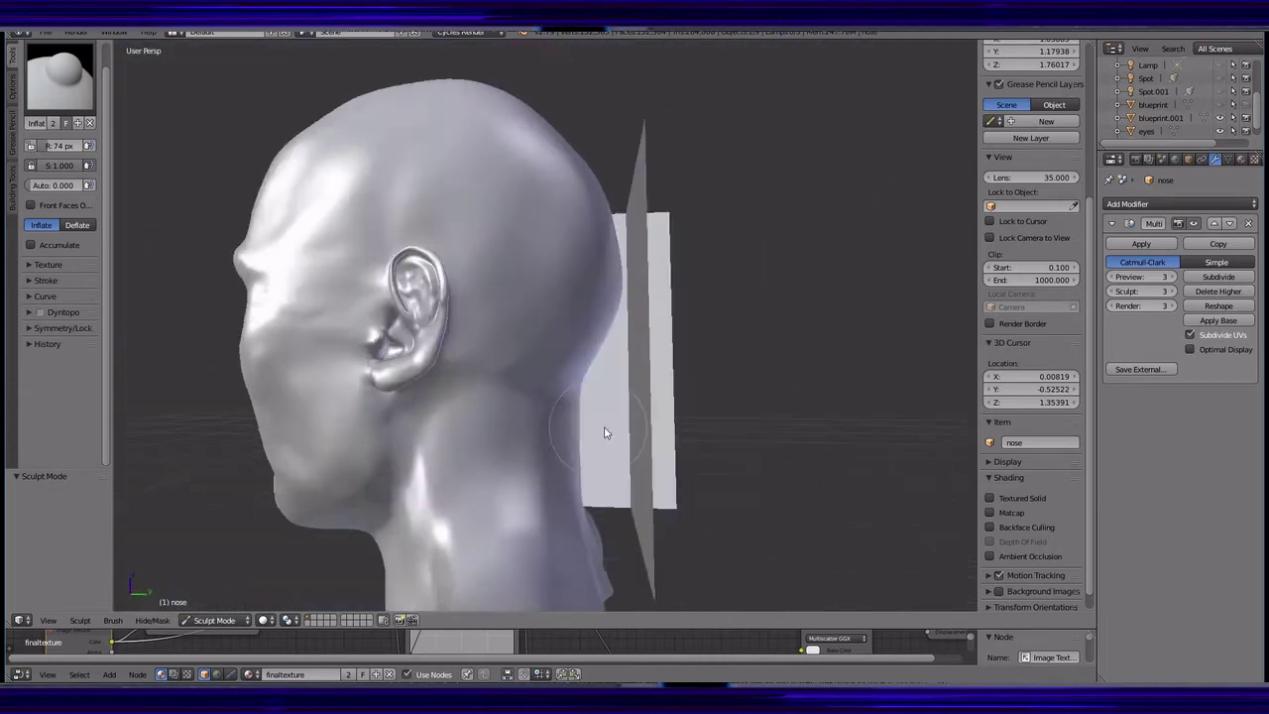
{"action": "scroll", "coordinate": [495, 446], "scroll_direction": "up", "scroll_amount": 5}
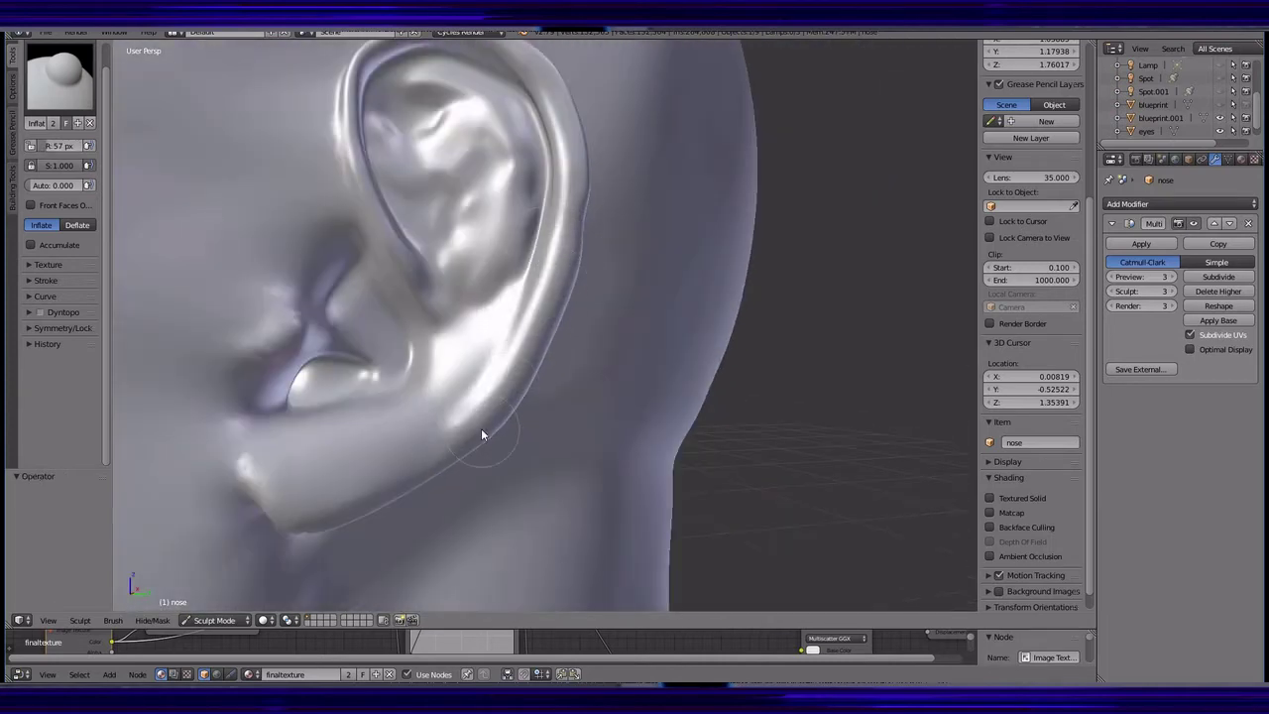
{"action": "mouse_move", "coordinate": [443, 553]}
{"action": "middle_mouse_down"}
{"action": "mouse_move", "coordinate": [467, 411]}
{"action": "mouse_move", "coordinate": [674, 391]}
{"action": "mouse_move", "coordinate": [714, 318]}
{"action": "middle_mouse_up"}
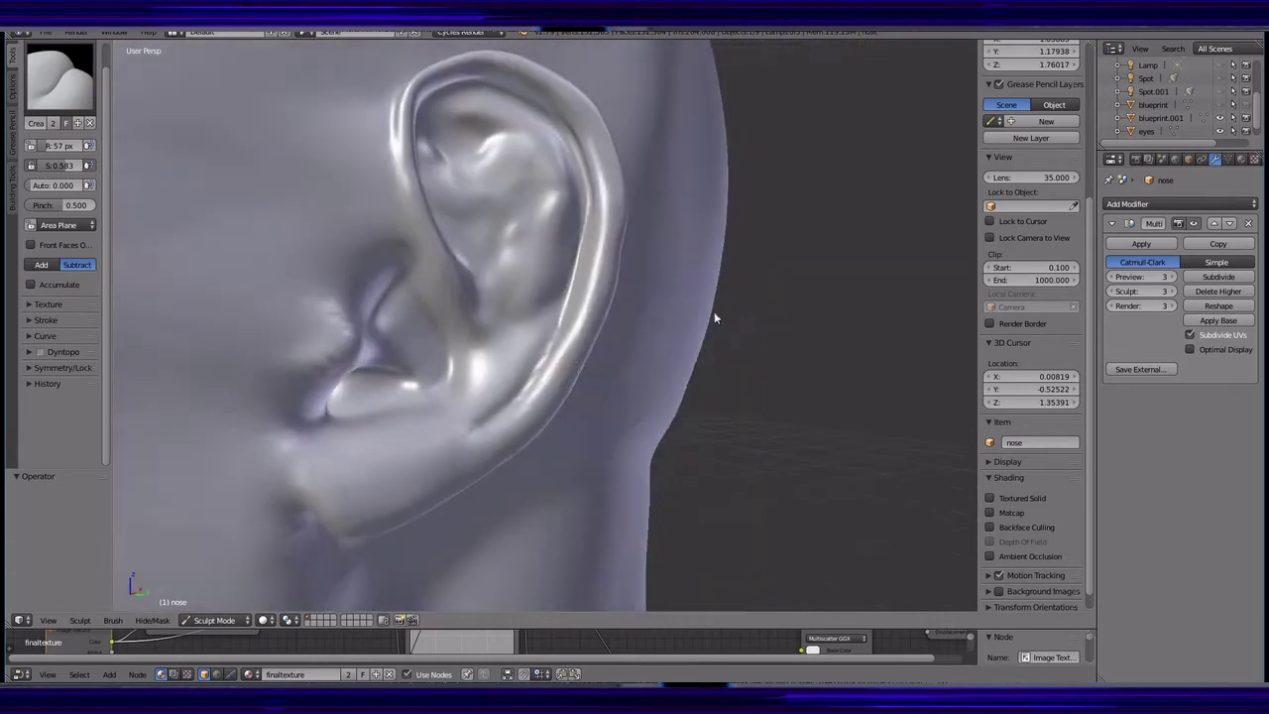
- Shape the ear ridges and back of the neck with the Inflate/Deflate brush at 57 px
{"action": "left_click", "coordinate": [60, 74]}
{"action": "left_click", "coordinate": [424, 154]}
{"action": "mouse_move", "coordinate": [471, 273]}
{"action": "middle_mouse_down"}
{"action": "mouse_move", "coordinate": [263, 252]}
{"action": "mouse_move", "coordinate": [531, 407]}
{"action": "mouse_move", "coordinate": [581, 331]}
{"action": "mouse_move", "coordinate": [515, 298]}
{"action": "middle_mouse_up"}
{"action": "left_click", "coordinate": [59, 74]}
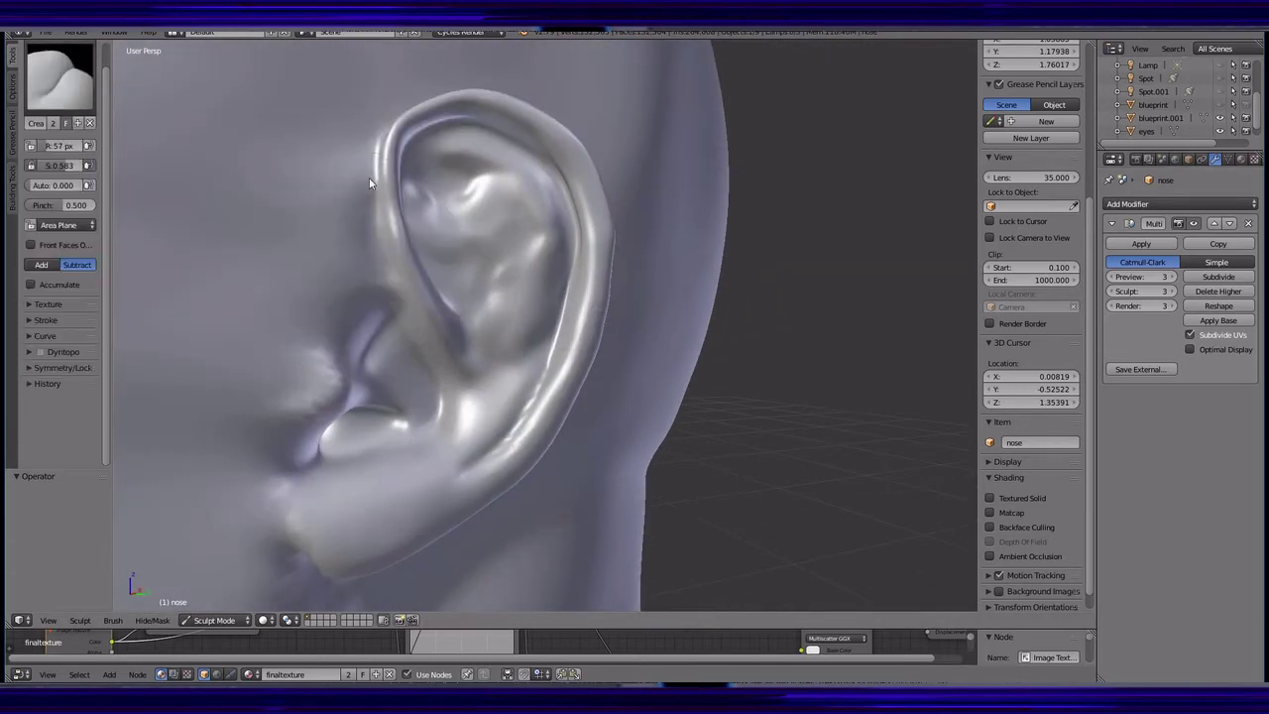
{"action": "middle_click_drag", "start_coordinate": [369, 178], "coordinate": [427, 208]}
{"action": "left_click", "coordinate": [60, 74]}
{"action": "scroll", "coordinate": [446, 258], "scroll_direction": "up", "scroll_amount": 1}
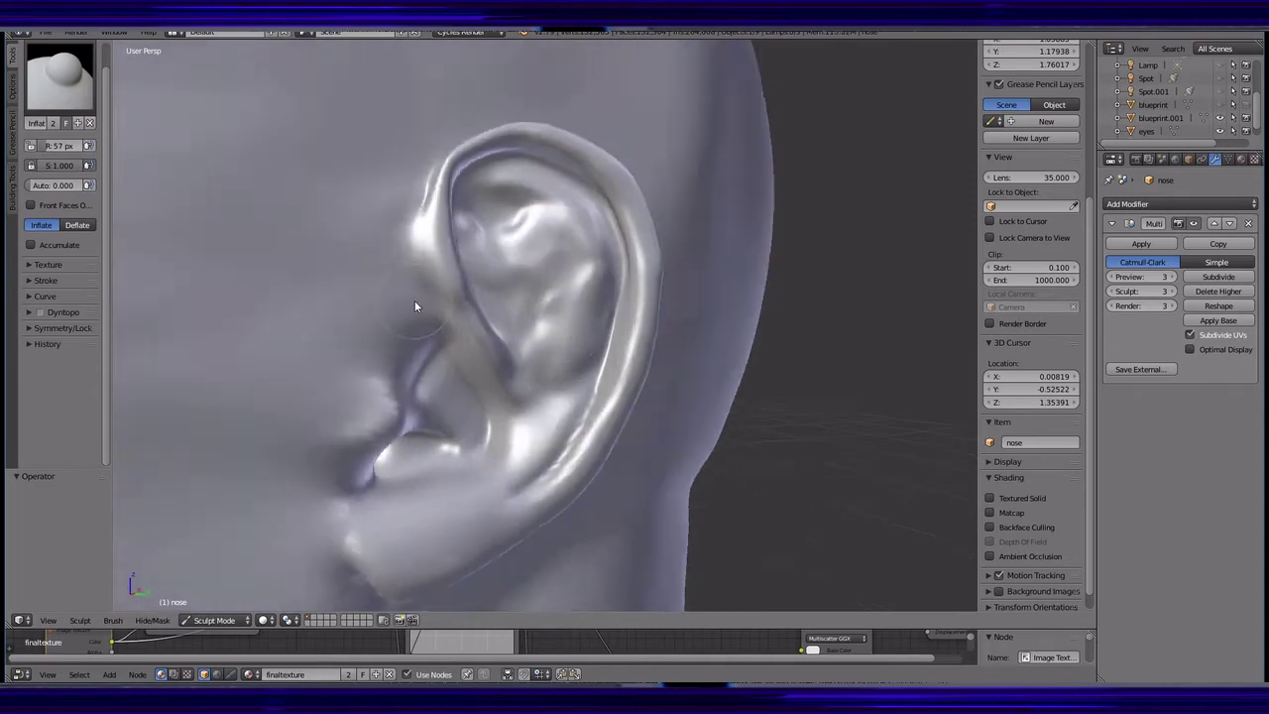
{"action": "scroll", "coordinate": [414, 301], "scroll_direction": "up", "scroll_amount": 3}
{"action": "scroll", "coordinate": [374, 222], "scroll_direction": "down", "scroll_amount": 1}
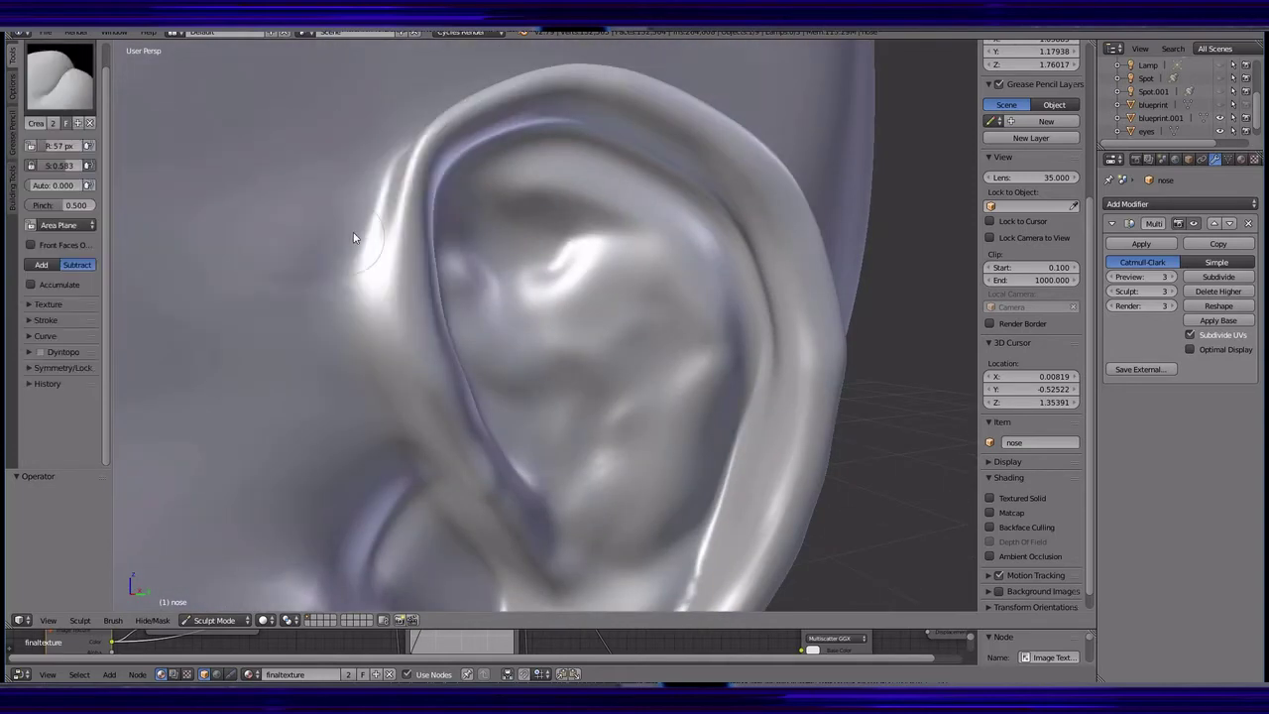
{"action": "scroll", "coordinate": [375, 213], "scroll_direction": "down", "scroll_amount": 5}
{"action": "mouse_move", "coordinate": [375, 213]}
{"action": "middle_mouse_down"}
{"action": "mouse_move", "coordinate": [405, 345]}
{"action": "mouse_move", "coordinate": [581, 453]}
{"action": "mouse_move", "coordinate": [628, 378]}
{"action": "mouse_move", "coordinate": [502, 377]}
{"action": "mouse_move", "coordinate": [516, 459]}
{"action": "mouse_move", "coordinate": [530, 296]}
{"action": "mouse_move", "coordinate": [432, 197]}
{"action": "mouse_move", "coordinate": [487, 308]}
{"action": "mouse_move", "coordinate": [440, 345]}
{"action": "mouse_move", "coordinate": [530, 337]}
{"action": "mouse_move", "coordinate": [512, 338]}
{"action": "mouse_move", "coordinate": [503, 299]}
{"action": "mouse_move", "coordinate": [528, 383]}
{"action": "mouse_move", "coordinate": [540, 271]}
{"action": "mouse_move", "coordinate": [646, 304]}
{"action": "mouse_move", "coordinate": [501, 261]}
{"action": "mouse_move", "coordinate": [490, 232]}
{"action": "mouse_move", "coordinate": [507, 237]}
{"action": "mouse_move", "coordinate": [467, 263]}
{"action": "mouse_move", "coordinate": [550, 414]}
{"action": "mouse_move", "coordinate": [525, 428]}
{"action": "mouse_move", "coordinate": [526, 447]}
{"action": "mouse_move", "coordinate": [603, 286]}
{"action": "mouse_move", "coordinate": [584, 471]}
{"action": "middle_mouse_up"}
{"action": "key", "text": "i"}
- Orbit under and behind the head to inspect the back of the neck
{"action": "mouse_move", "coordinate": [574, 273]}
{"action": "middle_mouse_down"}
{"action": "mouse_move", "coordinate": [505, 337]}
{"action": "mouse_move", "coordinate": [532, 462]}
{"action": "mouse_move", "coordinate": [594, 426]}
{"action": "middle_mouse_up"}
{"action": "middle_click_drag", "start_coordinate": [501, 418], "coordinate": [1082, 235]}
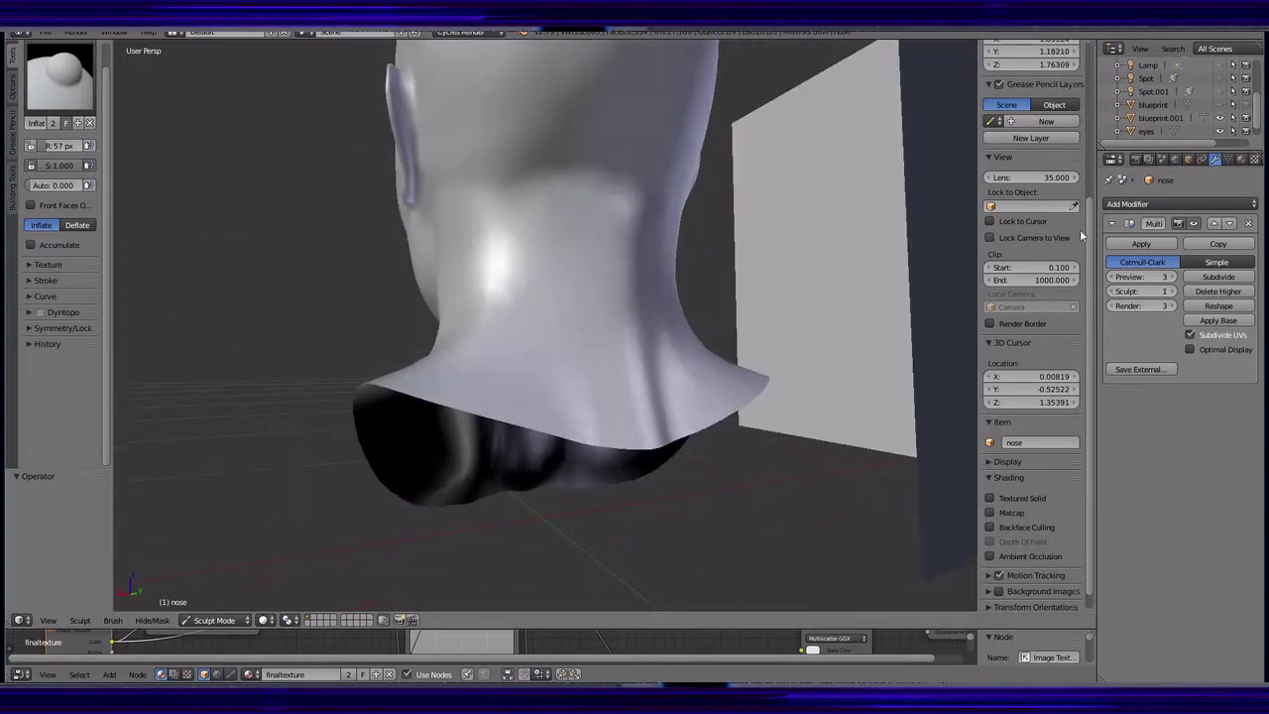
{"action": "middle_click_drag", "start_coordinate": [1174, 293], "coordinate": [535, 390]}
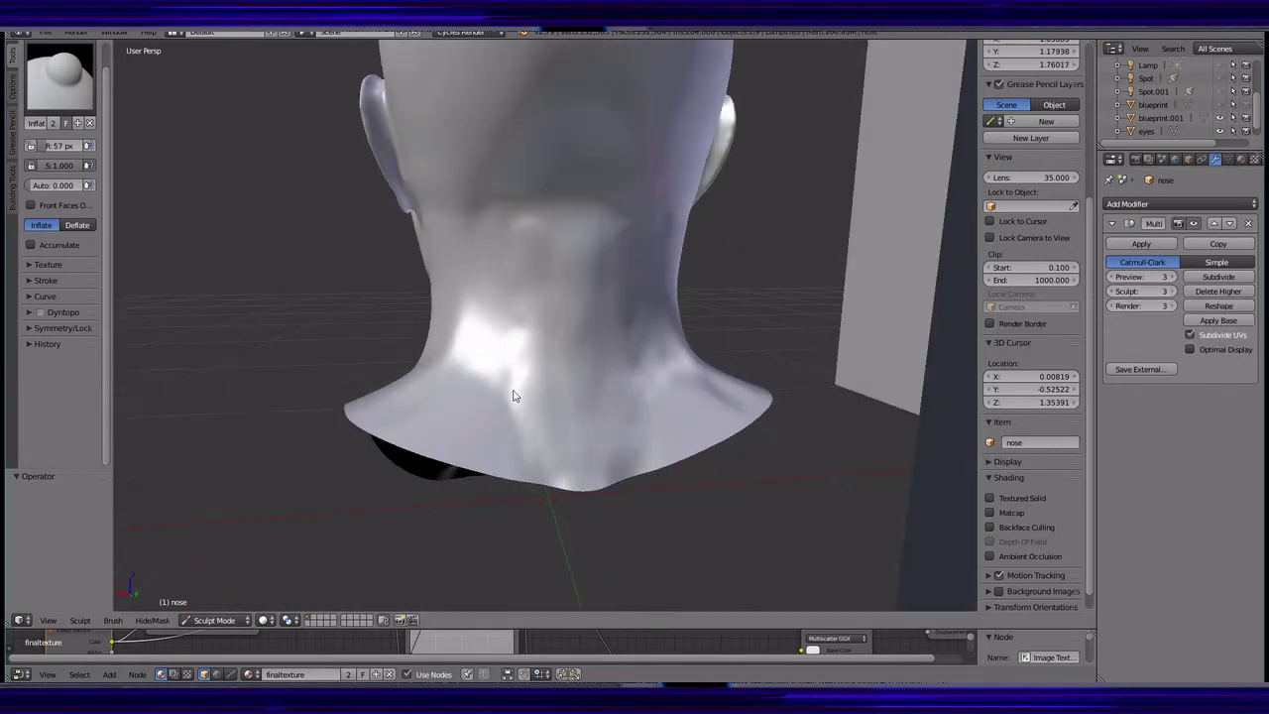
{"action": "mouse_move", "coordinate": [524, 311]}
{"action": "middle_mouse_down"}
{"action": "mouse_move", "coordinate": [533, 261]}
{"action": "mouse_move", "coordinate": [509, 241]}
{"action": "mouse_move", "coordinate": [447, 331]}
{"action": "mouse_move", "coordinate": [462, 243]}
{"action": "mouse_move", "coordinate": [810, 323]}
{"action": "middle_mouse_up"}
{"action": "scroll", "coordinate": [810, 323], "scroll_direction": "down", "scroll_amount": 5}
- Show the textured head through the scene camera in Cycles Rendered shading
{"action": "key", "text": "alt+z"}
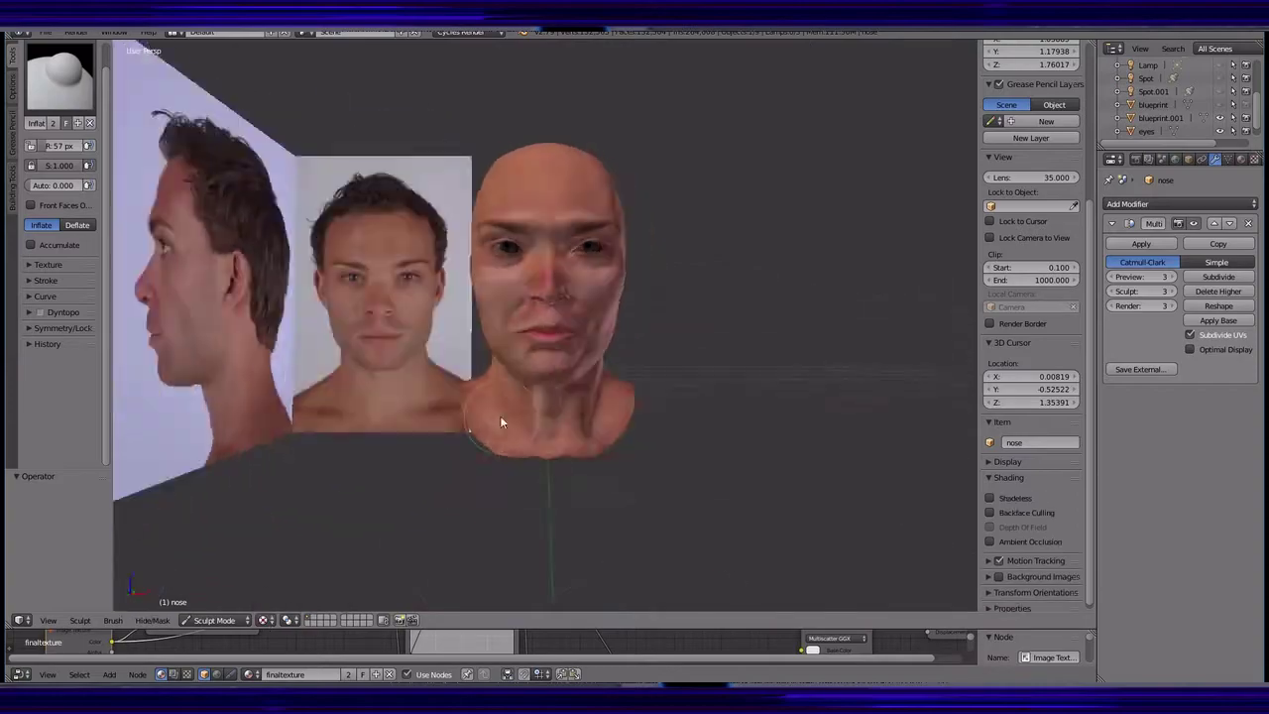
{"action": "middle_click_drag", "start_coordinate": [502, 423], "coordinate": [488, 431]}
{"action": "key", "text": "KP_0"}
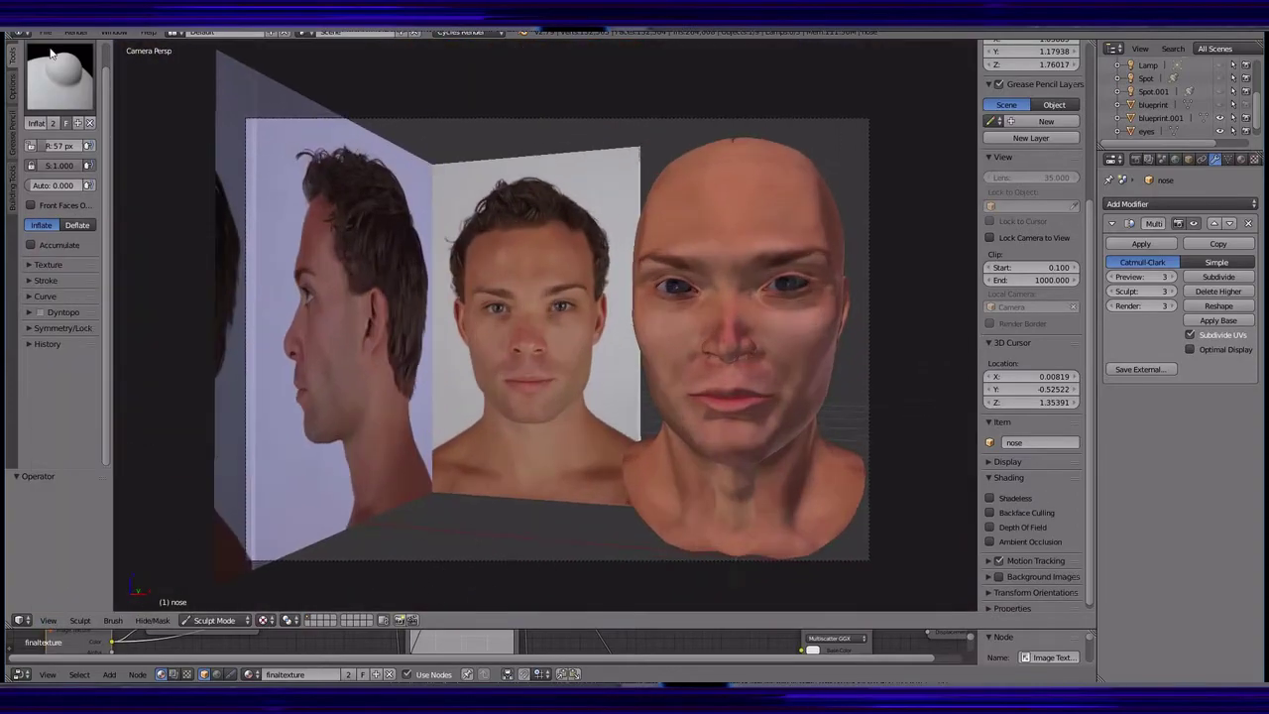
{"action": "key", "text": "shift+z"}
- Enlarge the Node Editor and darken, then brighten, the ColorRamp stop colour
{"action": "left_click_drag", "start_coordinate": [266, 628], "coordinate": [265, 401]}
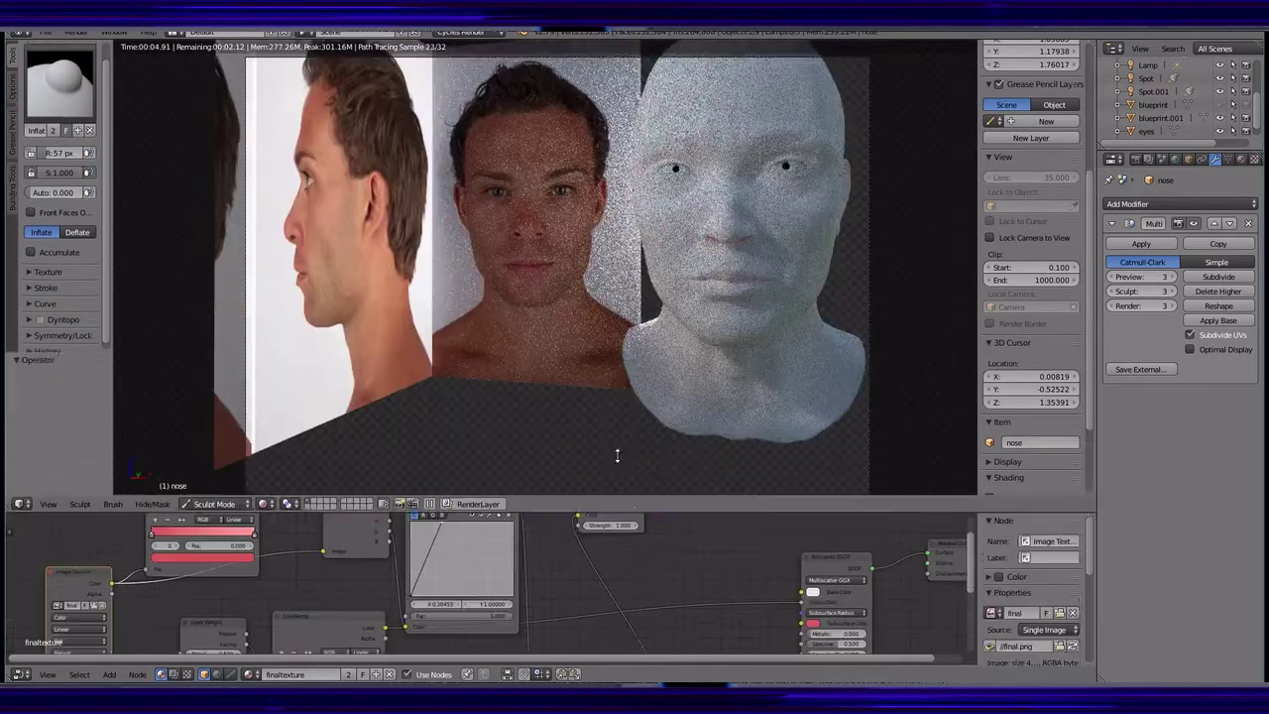
{"action": "left_click_drag", "start_coordinate": [462, 437], "coordinate": [468, 408]}
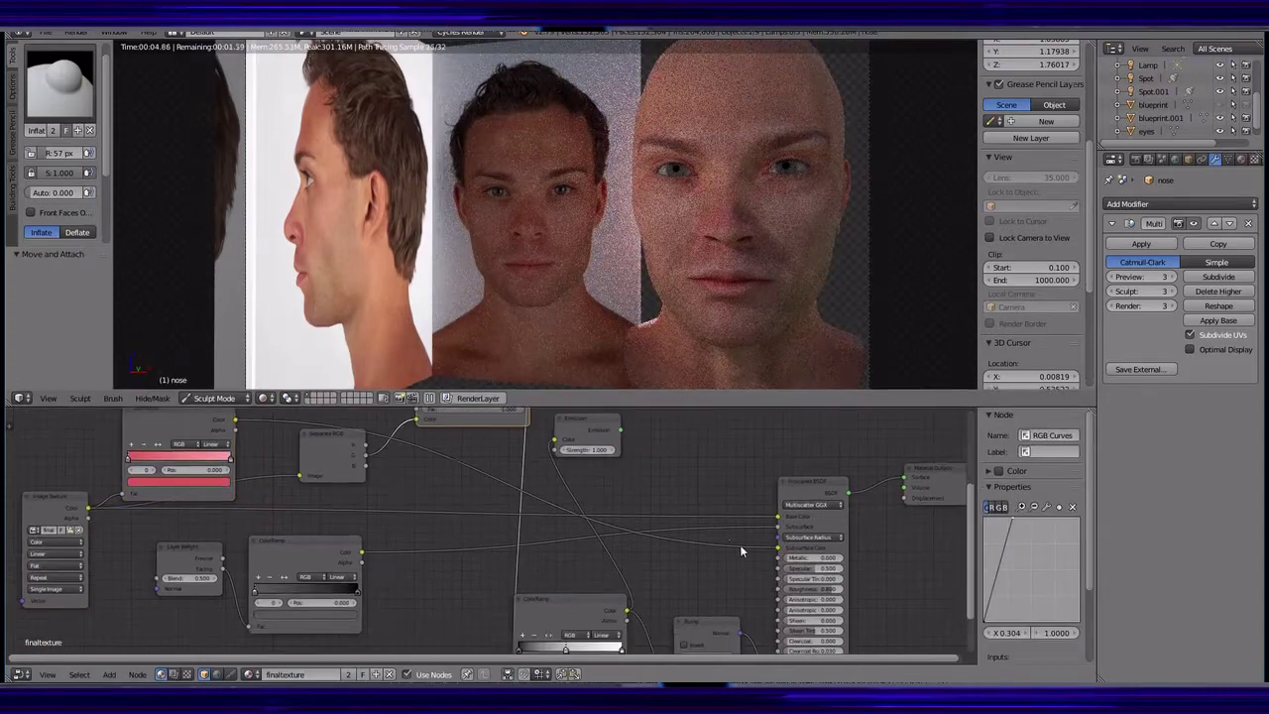
{"action": "left_click", "coordinate": [256, 596]}
{"action": "left_click_drag", "start_coordinate": [670, 392], "coordinate": [670, 490]}
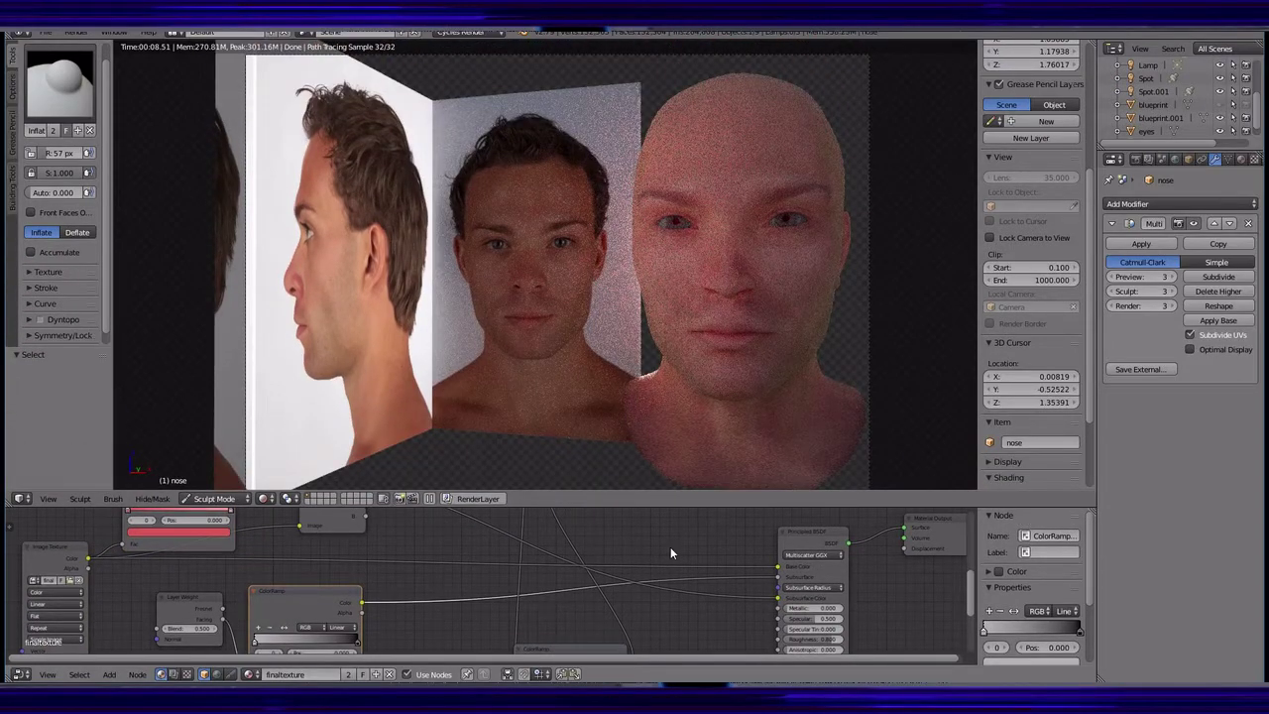
{"action": "middle_click_drag", "start_coordinate": [670, 552], "coordinate": [710, 495]}
{"action": "left_click", "coordinate": [377, 546]}
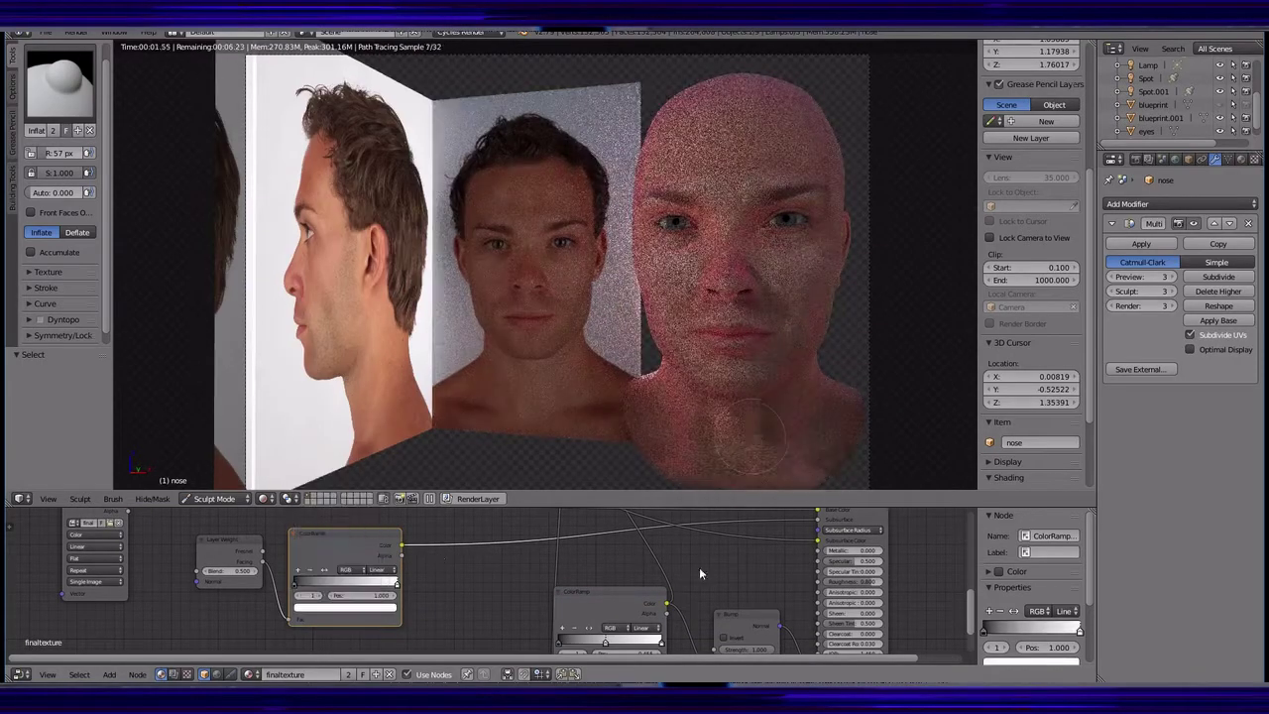
{"action": "mouse_move", "coordinate": [378, 480]}
{"action": "left_mouse_down"}
{"action": "mouse_move", "coordinate": [376, 540]}
{"action": "mouse_move", "coordinate": [374, 495]}
{"action": "left_mouse_up"}
{"action": "left_click_drag", "start_coordinate": [783, 492], "coordinate": [784, 607]}
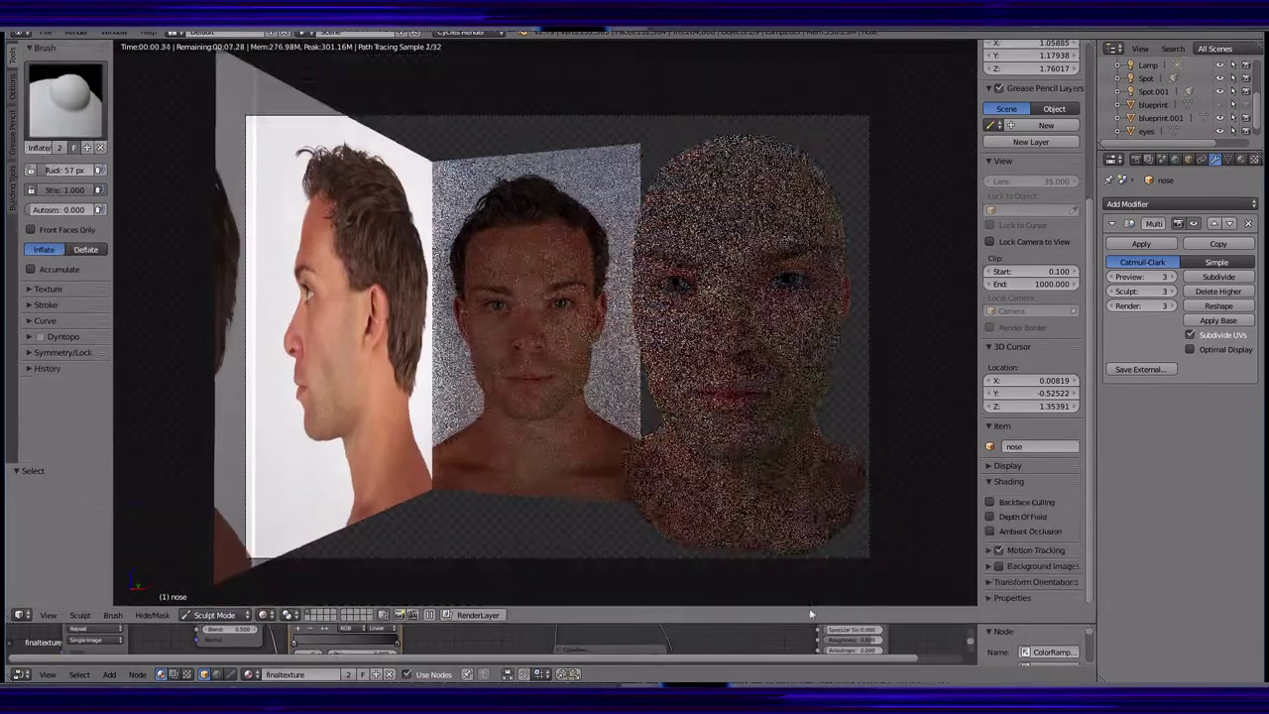
{"action": "left_click", "coordinate": [45, 33]}
- Render the full scene with F12
{"action": "key", "text": "F12"}
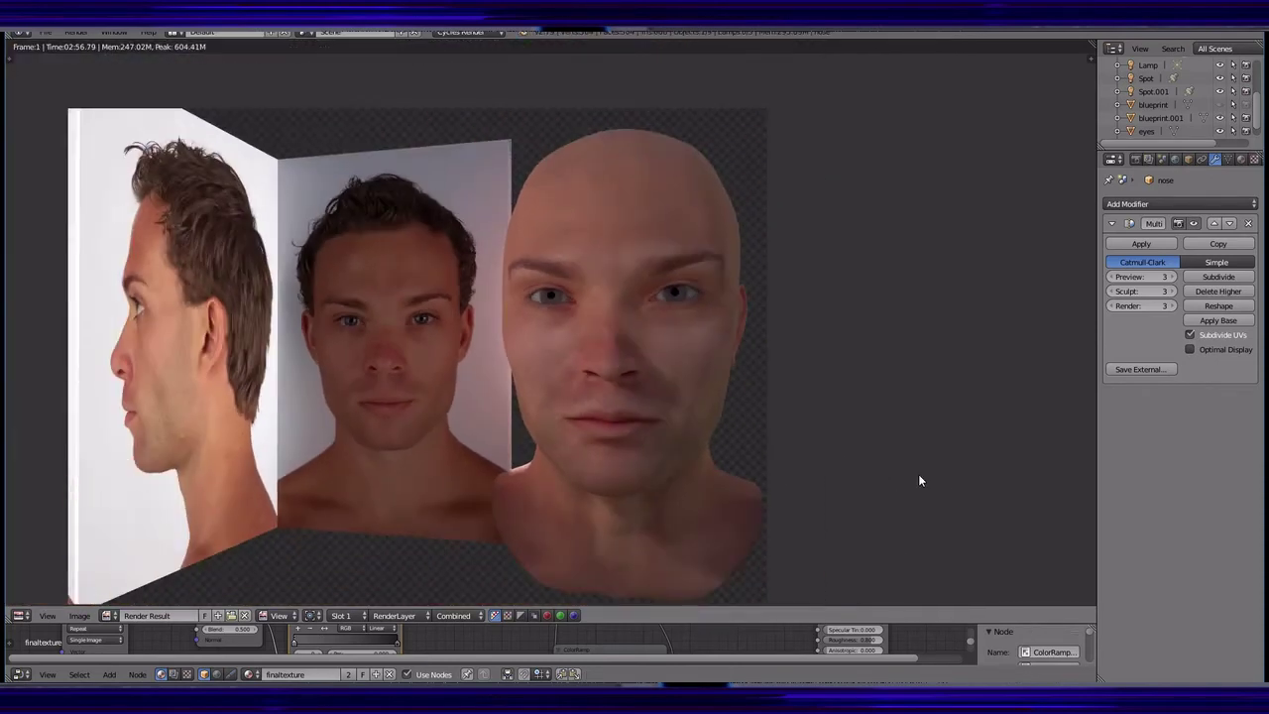
{"action": "scroll", "coordinate": [918, 481], "scroll_direction": "up", "scroll_amount": 1}
{"action": "scroll", "coordinate": [887, 490], "scroll_direction": "up", "scroll_amount": 1}
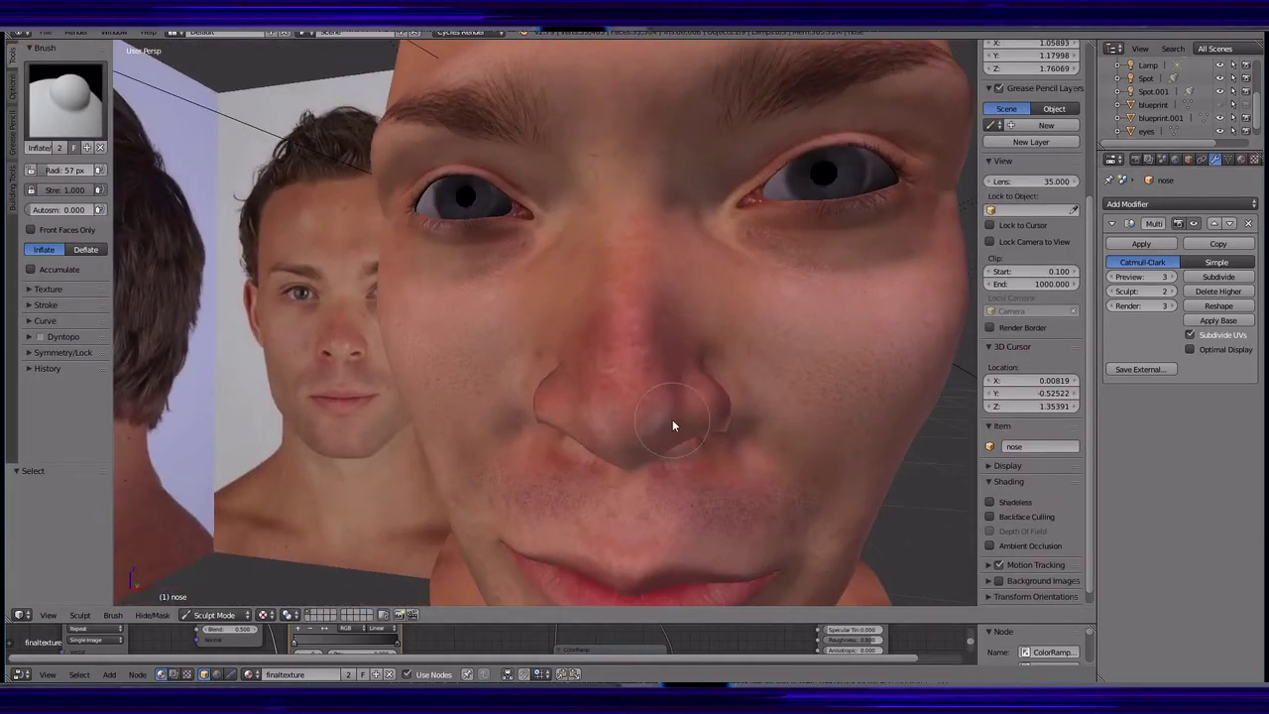
- Preview the head from the scene camera in live Rendered shading, then leave the preview
{"action": "mouse_move", "coordinate": [711, 363]}
{"action": "middle_mouse_down"}
{"action": "mouse_move", "coordinate": [368, 424]}
{"action": "mouse_move", "coordinate": [657, 176]}
{"action": "mouse_move", "coordinate": [892, 298]}
{"action": "middle_mouse_up"}
{"action": "mouse_move", "coordinate": [694, 337]}
{"action": "middle_mouse_down"}
{"action": "mouse_move", "coordinate": [566, 361]}
{"action": "mouse_move", "coordinate": [666, 452]}
{"action": "middle_mouse_up"}
{"action": "scroll", "coordinate": [667, 452], "scroll_direction": "down", "scroll_amount": 4}
{"action": "left_click", "coordinate": [47, 614]}
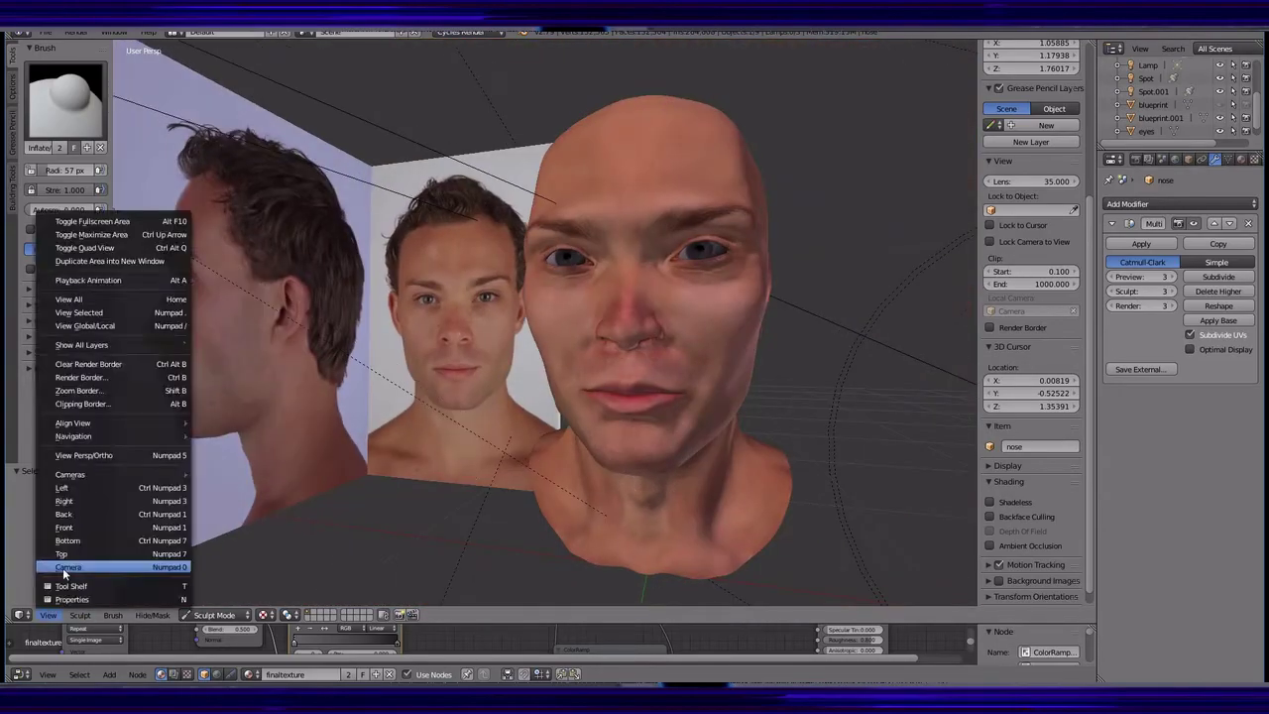
{"action": "left_click", "coordinate": [63, 567]}
{"action": "left_click", "coordinate": [263, 614]}
{"action": "left_click", "coordinate": [290, 528]}
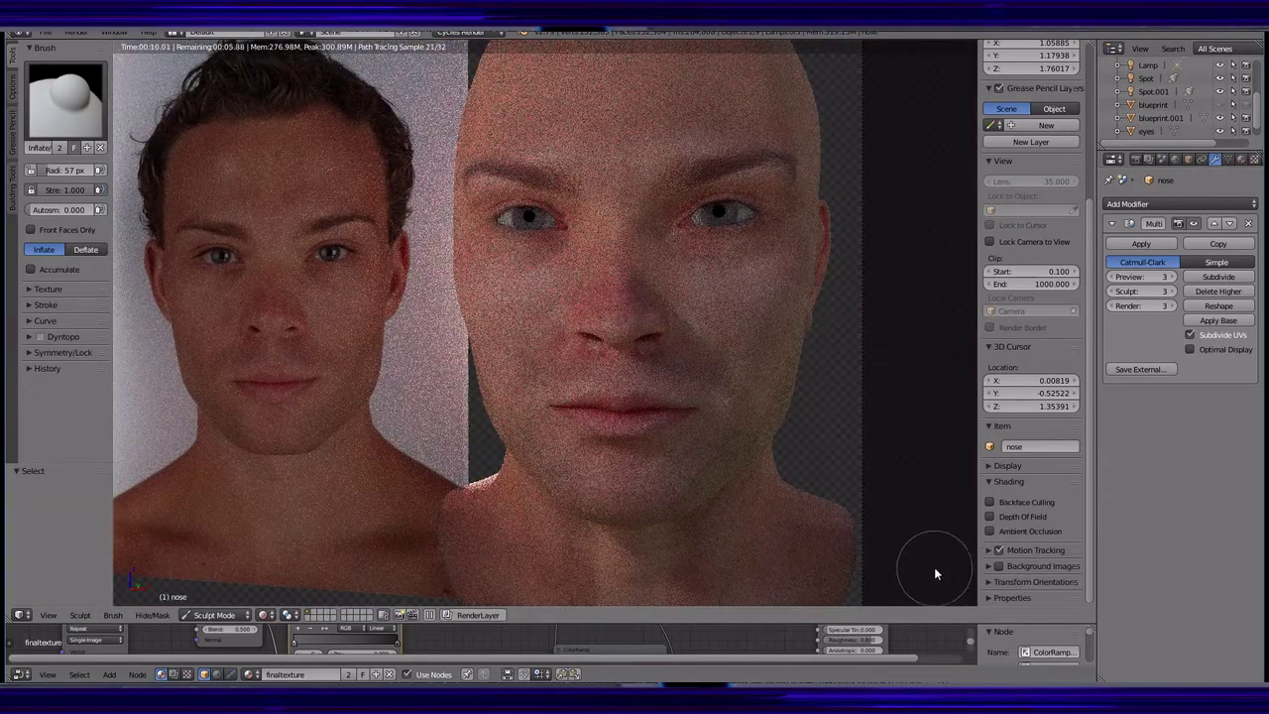
{"action": "key", "text": "shift+z"}
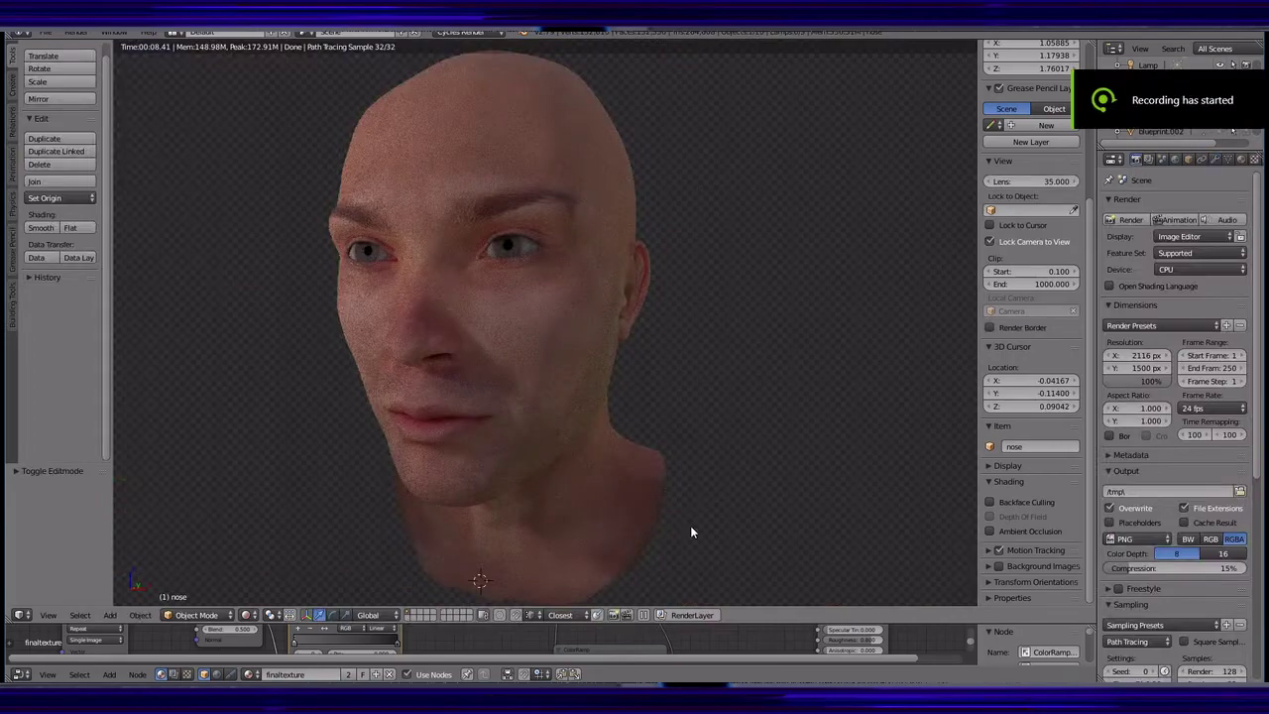
{"action": "middle_click_drag", "start_coordinate": [690, 526], "coordinate": [790, 532]}
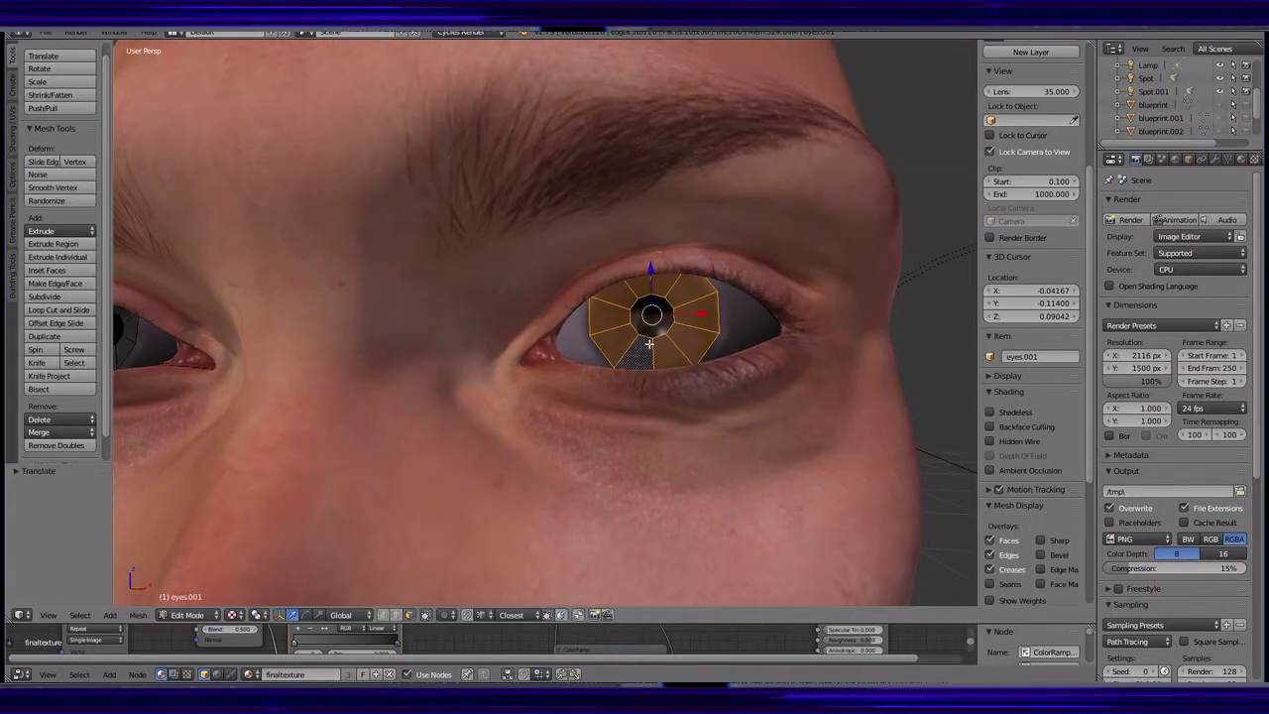
- Add an extra edge loop to the eye shell in Edit Mode
{"action": "left_click", "coordinate": [194, 598]}
{"action": "scroll", "coordinate": [1237, 111], "scroll_direction": "down", "scroll_amount": 1}
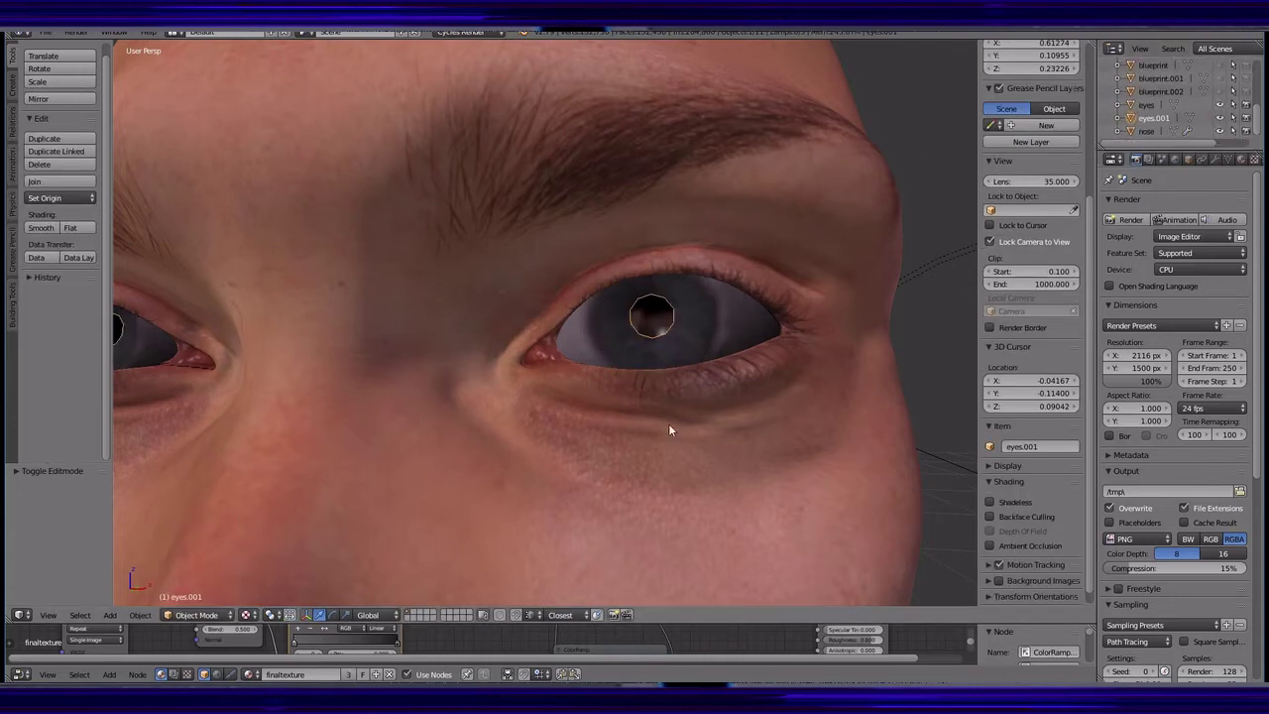
{"action": "middle_click_drag", "start_coordinate": [670, 429], "coordinate": [591, 409]}
{"action": "key", "text": "Tab"}
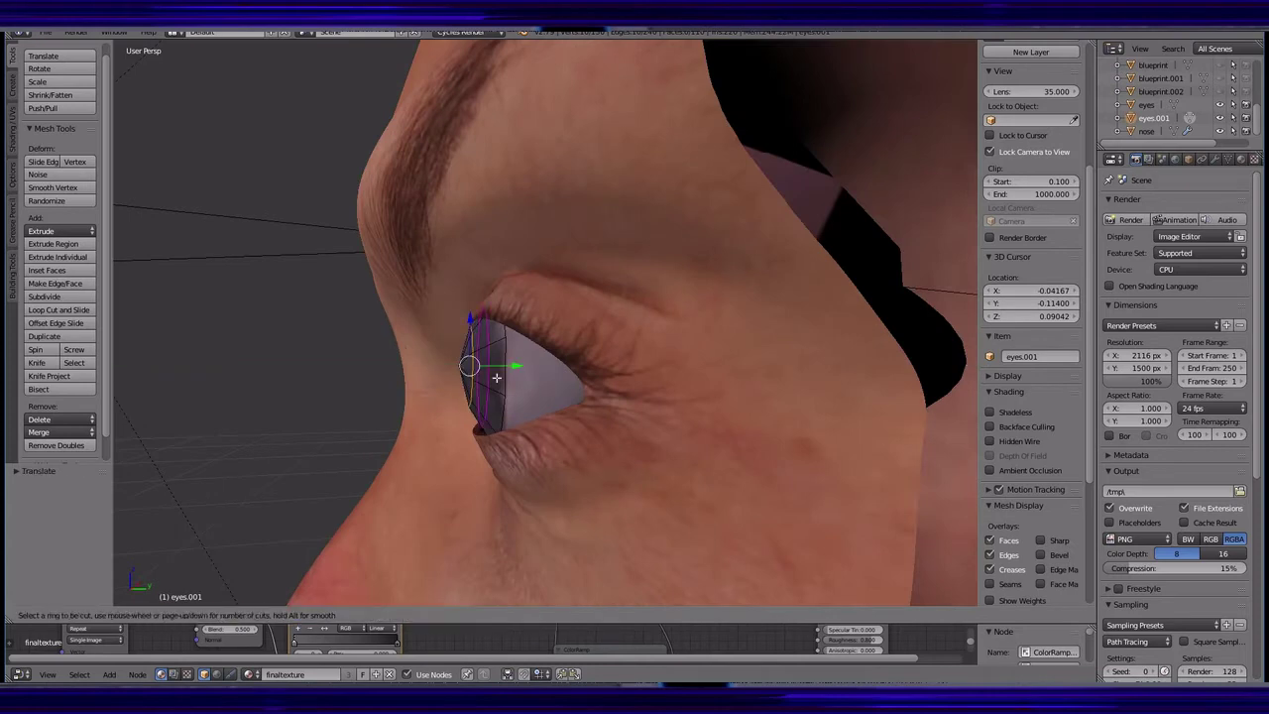
{"action": "left_click", "coordinate": [496, 377]}
{"action": "middle_click_drag", "start_coordinate": [497, 377], "coordinate": [626, 394]}
- Delete the ColorRamp and Bump nodes and add a new eyeswater Diffuse BSDF material
{"action": "left_click", "coordinate": [1240, 159]}
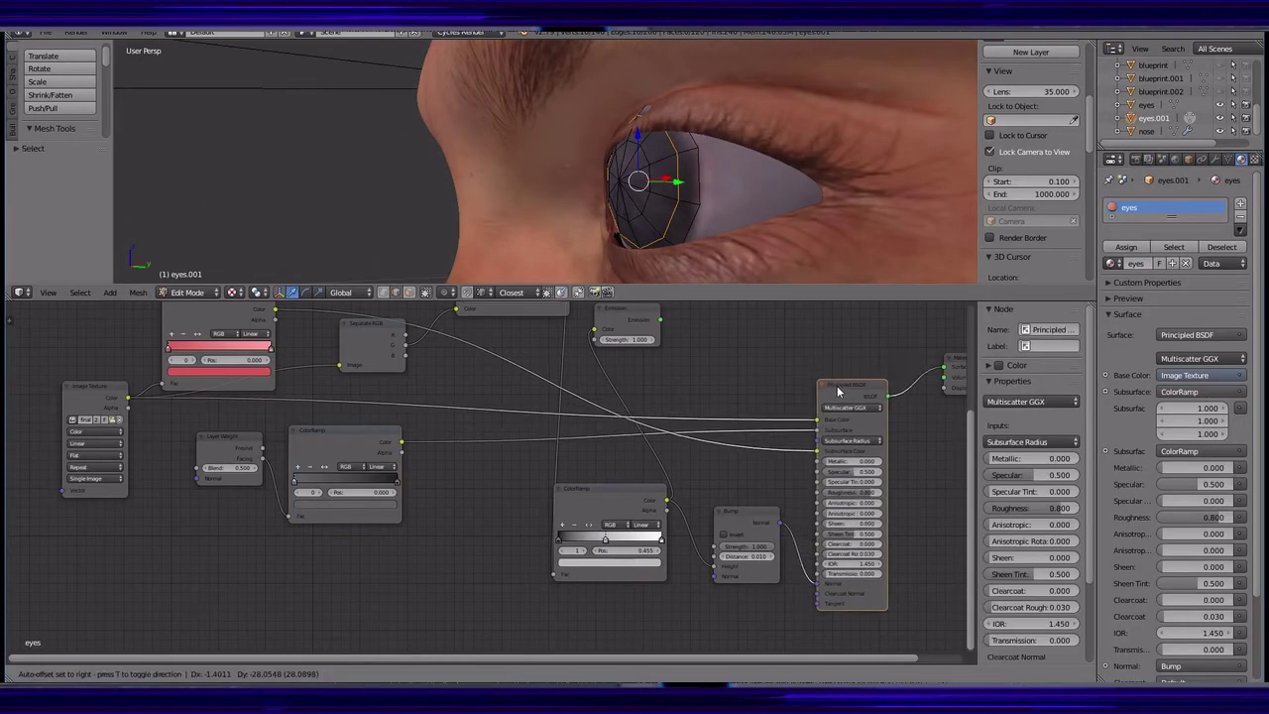
{"action": "middle_click_drag", "start_coordinate": [781, 470], "coordinate": [760, 501]}
{"action": "key", "text": "x"}
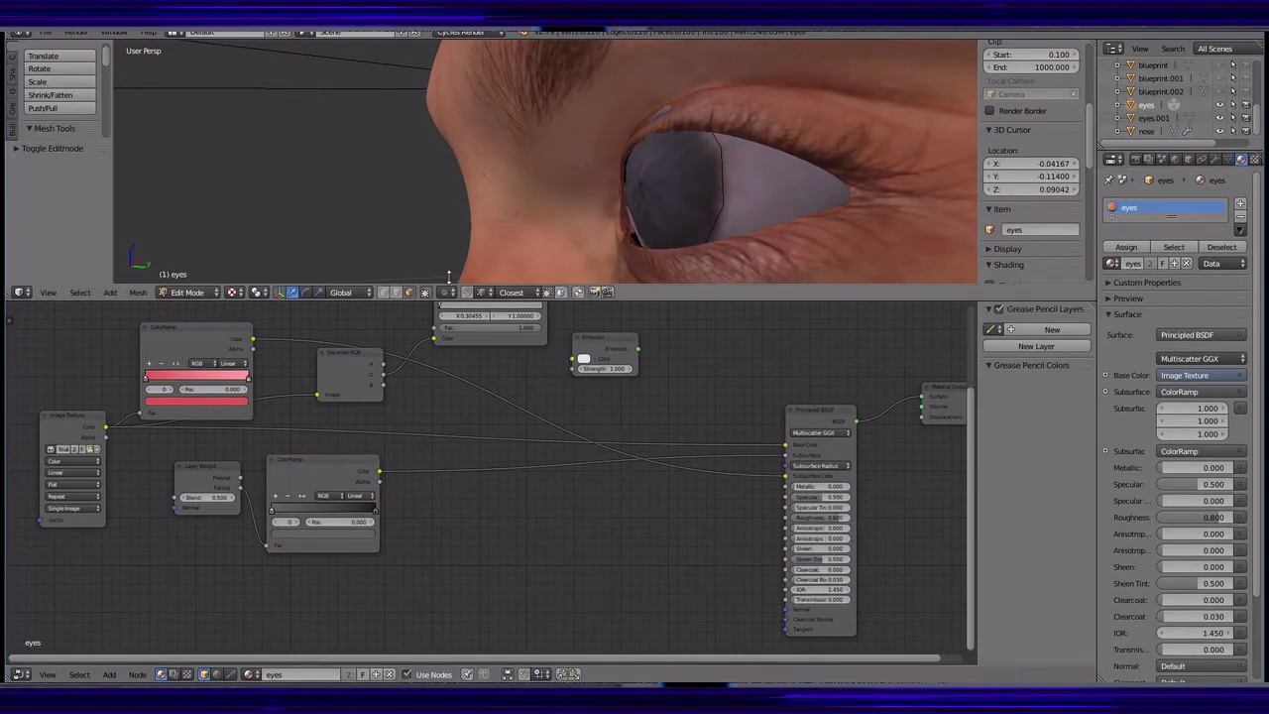
{"action": "left_click", "coordinate": [203, 276]}
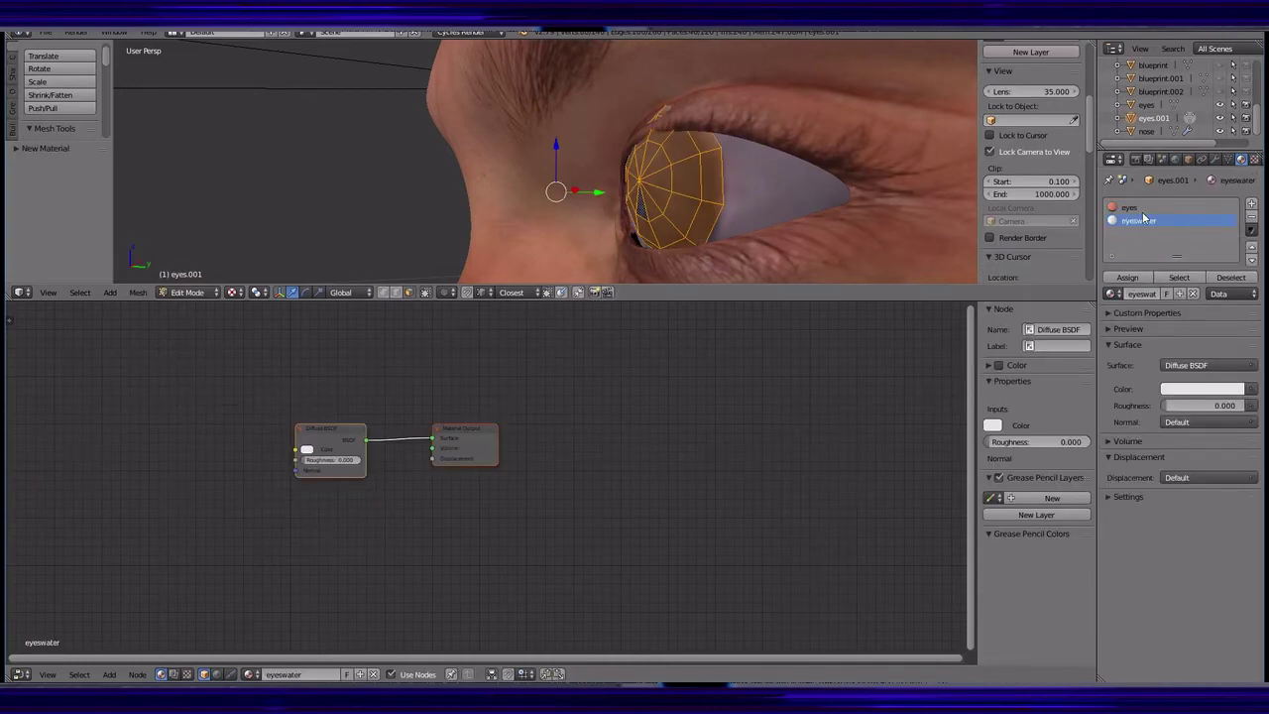
- Add Transparent BSDF, Glossy BSDF and Mix Shader nodes, removing the Diffuse BSDF
{"action": "left_click", "coordinate": [109, 675]}
{"action": "left_click", "coordinate": [219, 575]}
{"action": "left_click", "coordinate": [535, 375]}
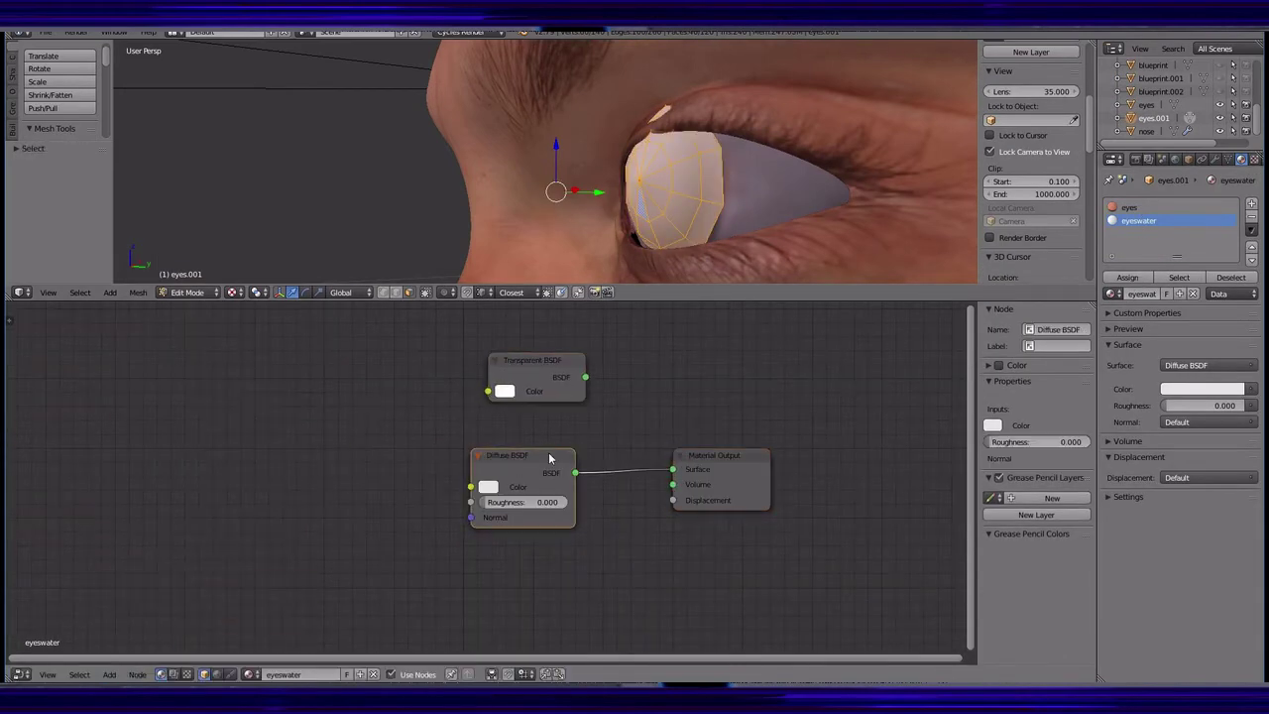
{"action": "left_click", "coordinate": [555, 459]}
{"action": "key", "text": "x"}
{"action": "left_click", "coordinate": [110, 674]}
{"action": "left_click", "coordinate": [222, 446]}
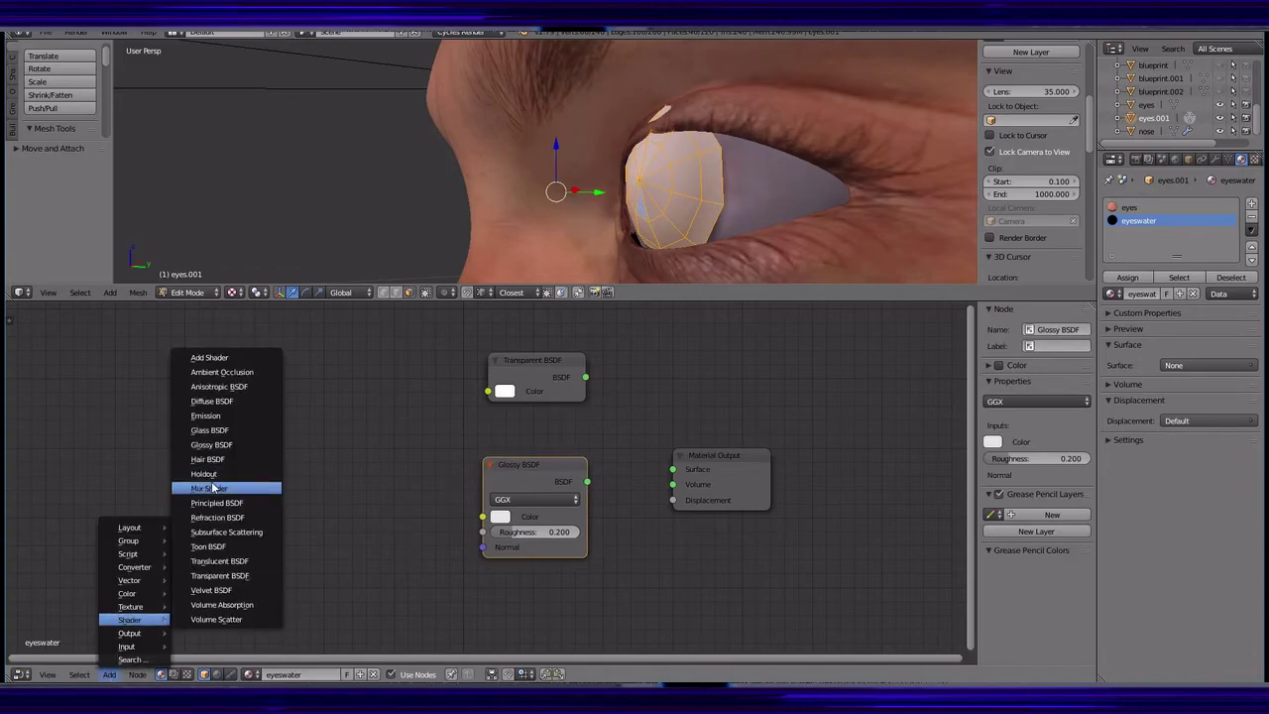
{"action": "left_click", "coordinate": [212, 488]}
- Wire Glossy and Transparent into the Mix Shader, feed it to Material Output, Fac 0.200
{"action": "left_click_drag", "start_coordinate": [679, 429], "coordinate": [780, 466]}
{"action": "left_click_drag", "start_coordinate": [613, 478], "coordinate": [641, 464]}
{"action": "key", "text": "shift+z"}
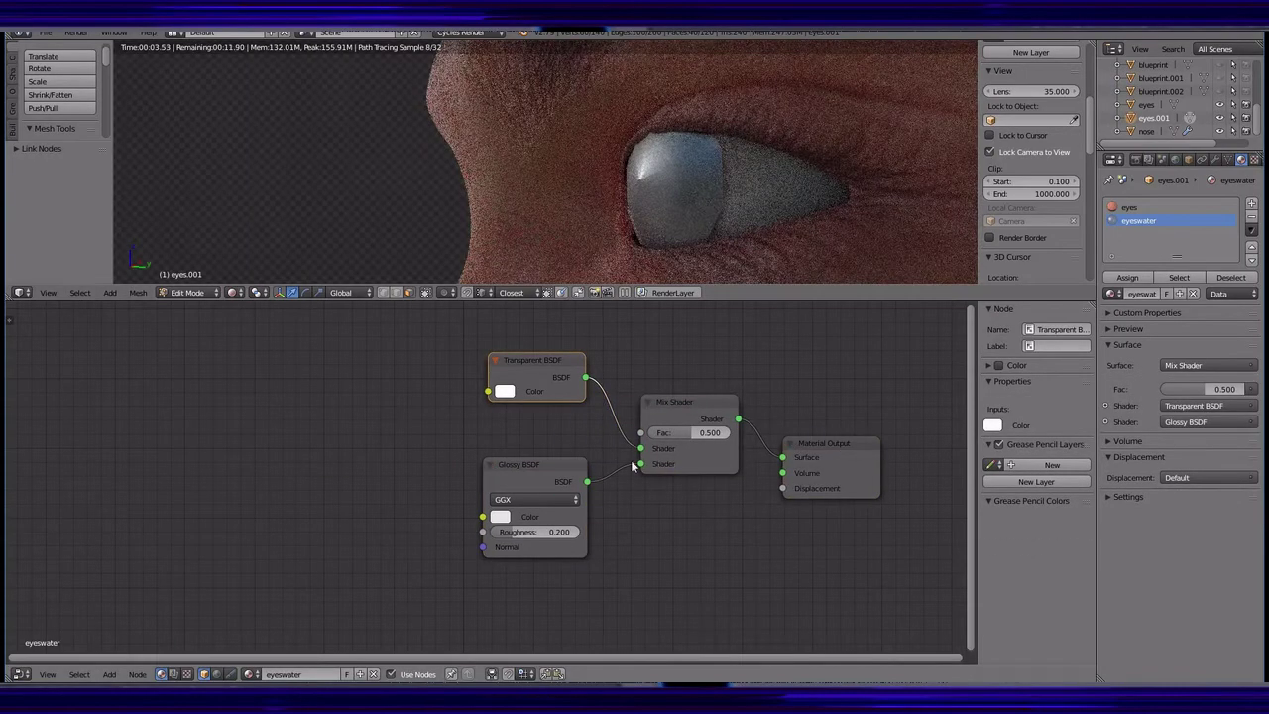
{"action": "left_click_drag", "start_coordinate": [555, 531], "coordinate": [515, 532]}
{"action": "mouse_move", "coordinate": [694, 432]}
{"action": "left_mouse_down"}
{"action": "mouse_move", "coordinate": [654, 432]}
{"action": "mouse_move", "coordinate": [684, 437]}
{"action": "left_mouse_up"}
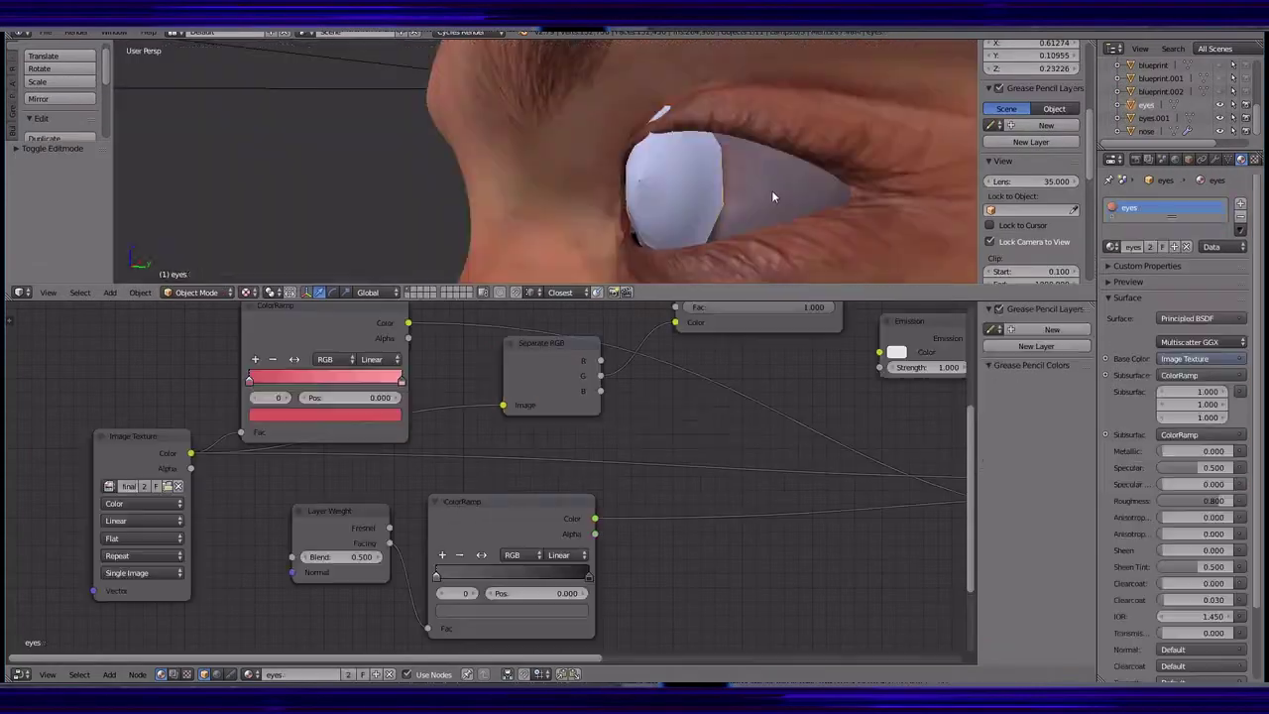
- Nudge the eye mesh slightly into place, checking it in rendered preview
{"action": "left_click", "coordinate": [335, 251]}
{"action": "key", "text": "shift+z"}
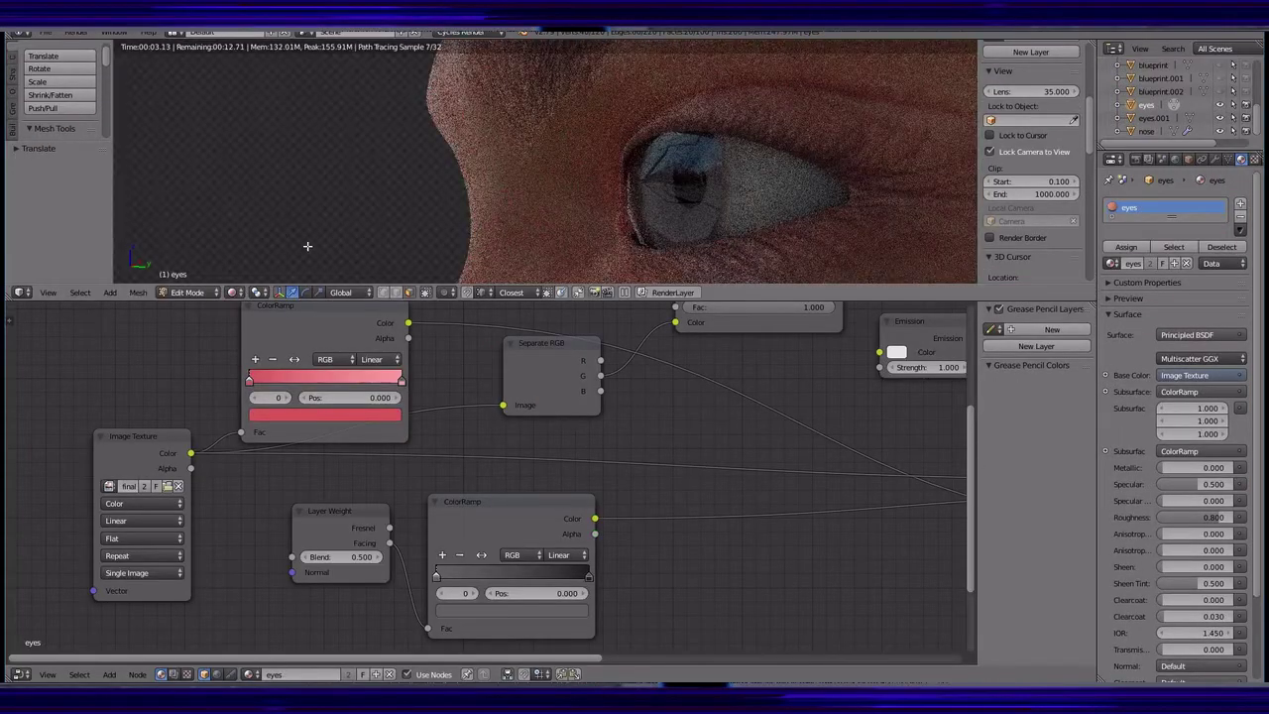
{"action": "key", "text": "shift+z"}
{"action": "middle_click_drag", "start_coordinate": [307, 245], "coordinate": [695, 216]}
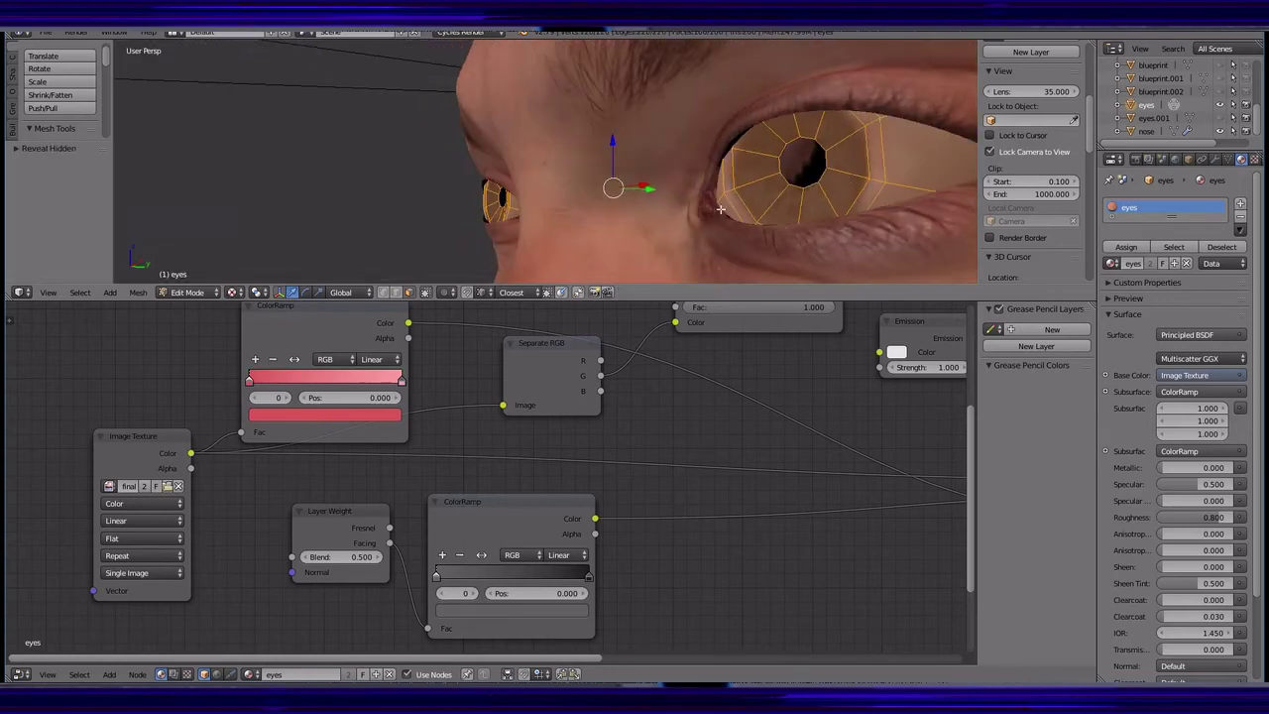
{"action": "key", "text": "g"}
{"action": "left_click", "coordinate": [644, 226]}
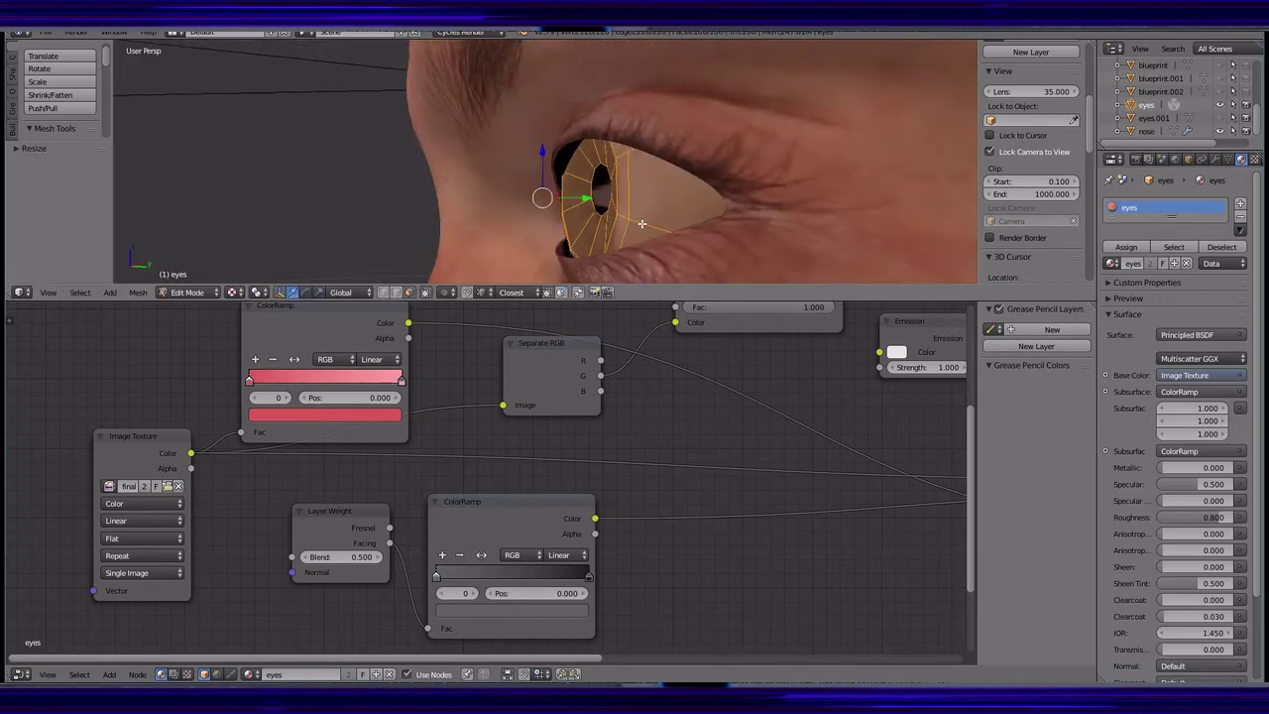
- Select the connected eyeball mesh and scale it down to 0.9
{"action": "key", "text": "l"}
{"action": "middle_click_drag", "start_coordinate": [641, 224], "coordinate": [645, 145]}
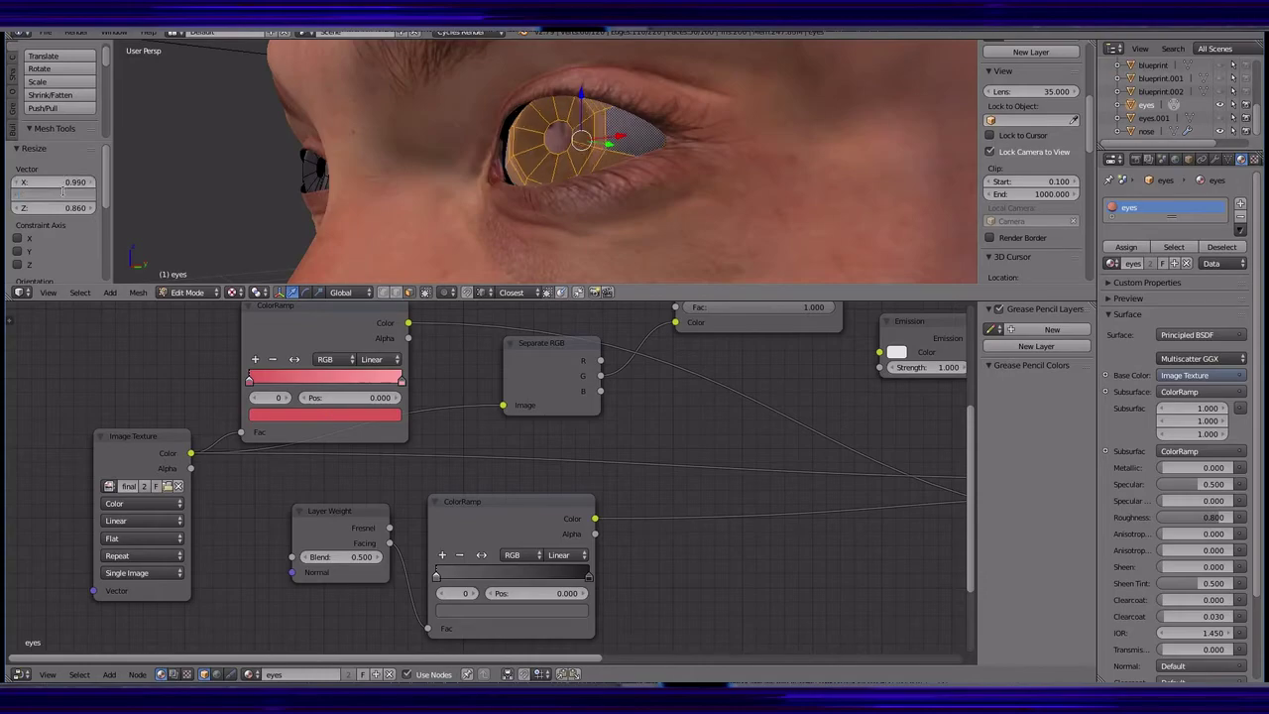
{"action": "key", "text": "Return"}
{"action": "left_click", "coordinate": [234, 291]}
{"action": "left_click", "coordinate": [260, 204]}
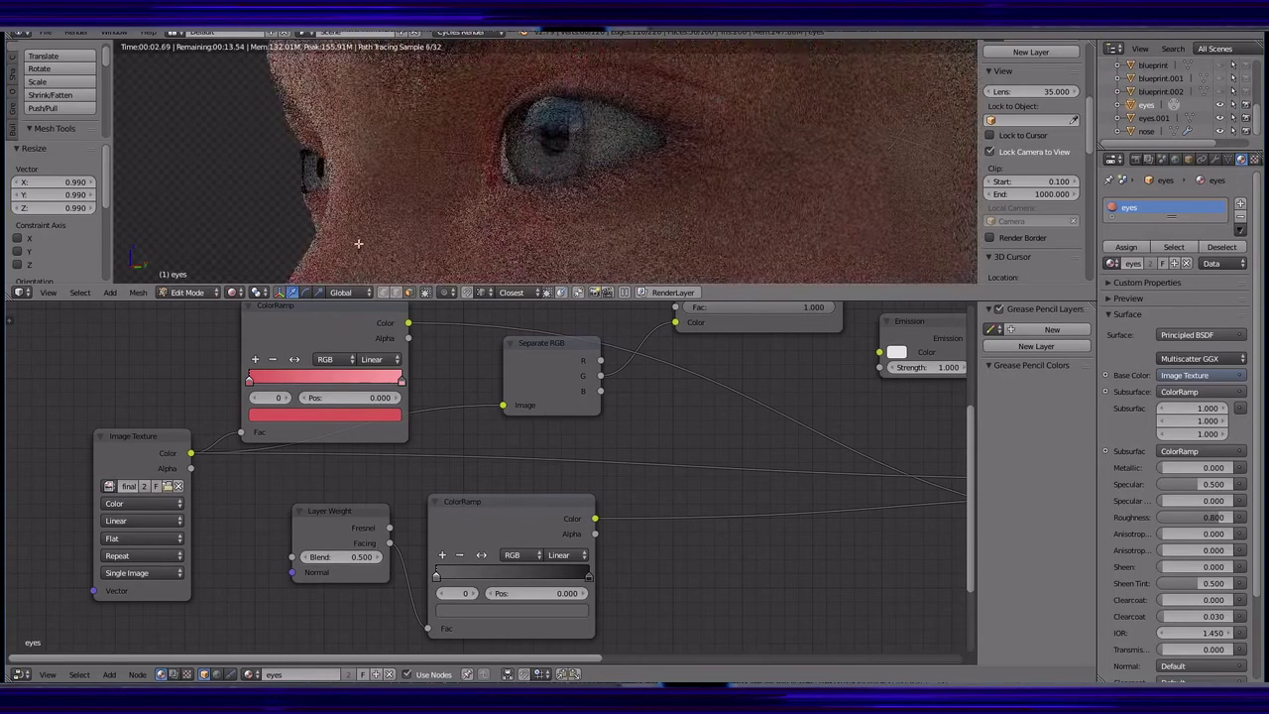
{"action": "type", "text": "0.9"}
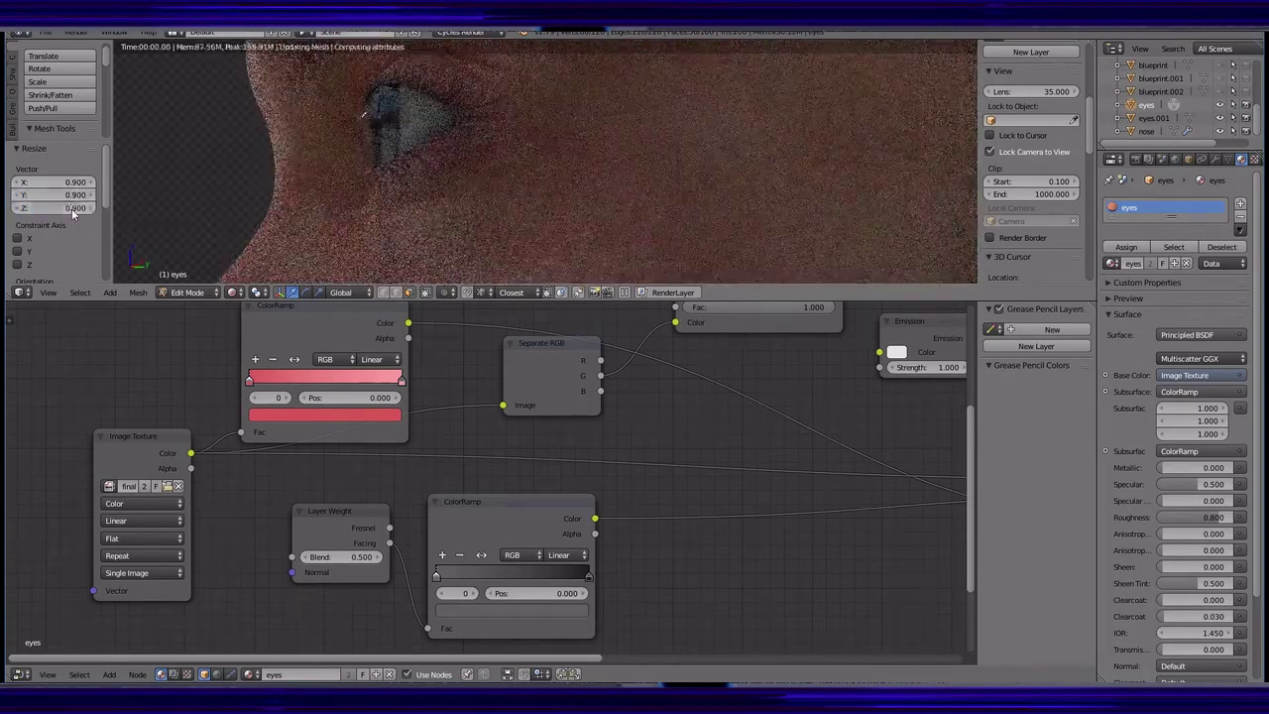
{"action": "key", "text": "Return"}
{"action": "mouse_move", "coordinate": [363, 115]}
{"action": "middle_mouse_down"}
{"action": "mouse_move", "coordinate": [426, 202]}
{"action": "mouse_move", "coordinate": [446, 159]}
{"action": "middle_mouse_up"}
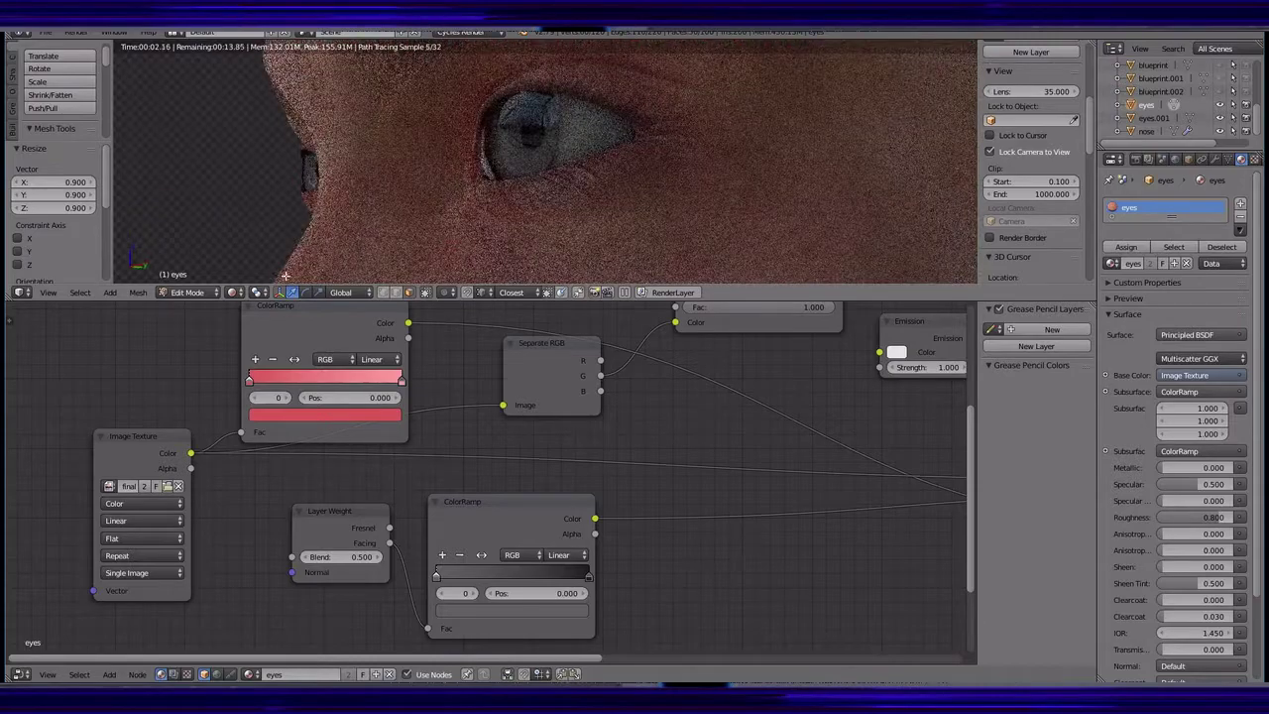
- In Edit Mode, scale the other eyeball to 0.910, then return to Object Mode
{"action": "left_click", "coordinate": [256, 292]}
{"action": "left_click", "coordinate": [287, 268]}
{"action": "key", "text": "l"}
{"action": "key", "text": "shift+z"}
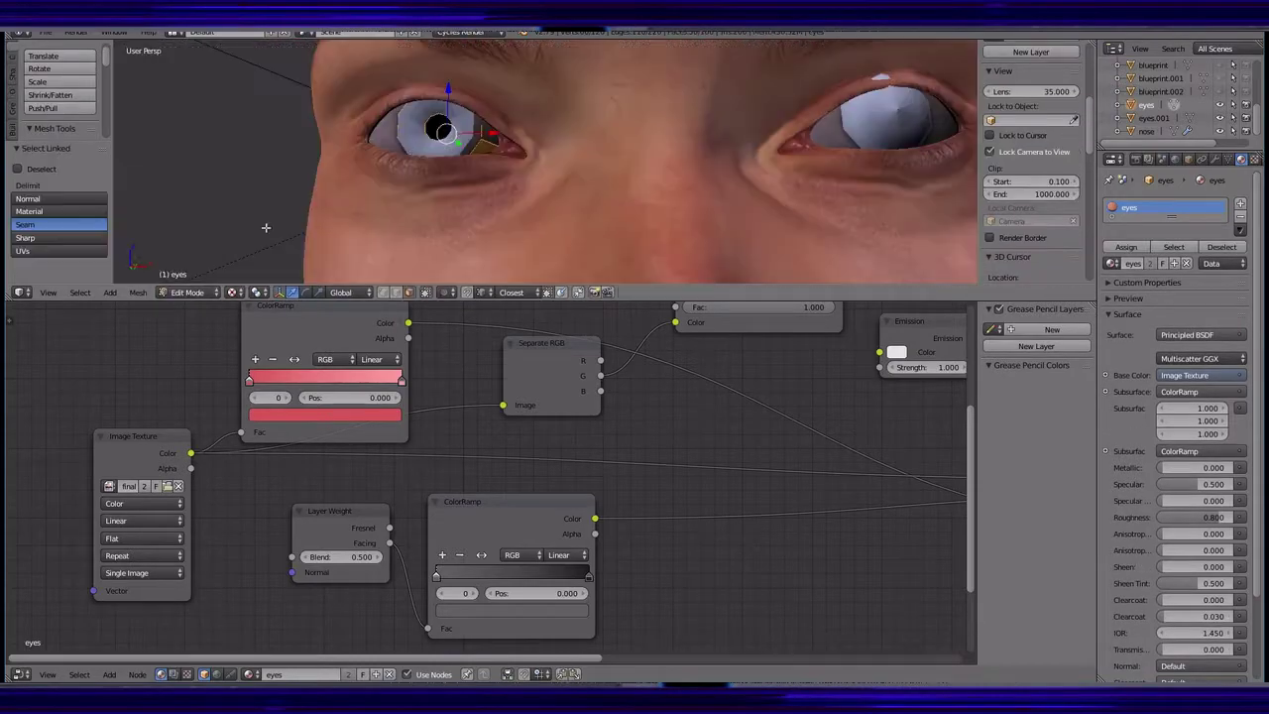
{"action": "key", "text": "s"}
{"action": "left_click", "coordinate": [425, 140]}
{"action": "middle_click_drag", "start_coordinate": [425, 140], "coordinate": [475, 168]}
{"action": "left_click", "coordinate": [60, 183]}
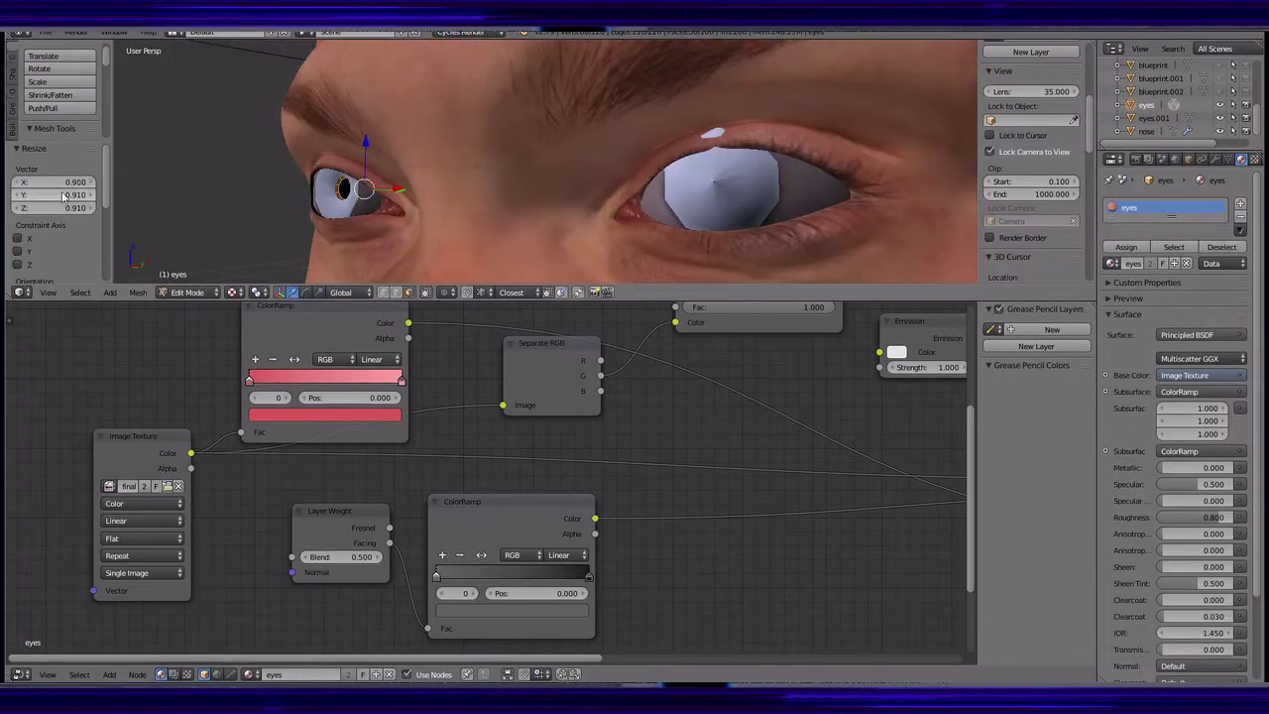
{"action": "left_click", "coordinate": [188, 276]}
- Select the right eye-water shell in Edit Mode and delete its selected faces
{"action": "right_click", "coordinate": [808, 173]}
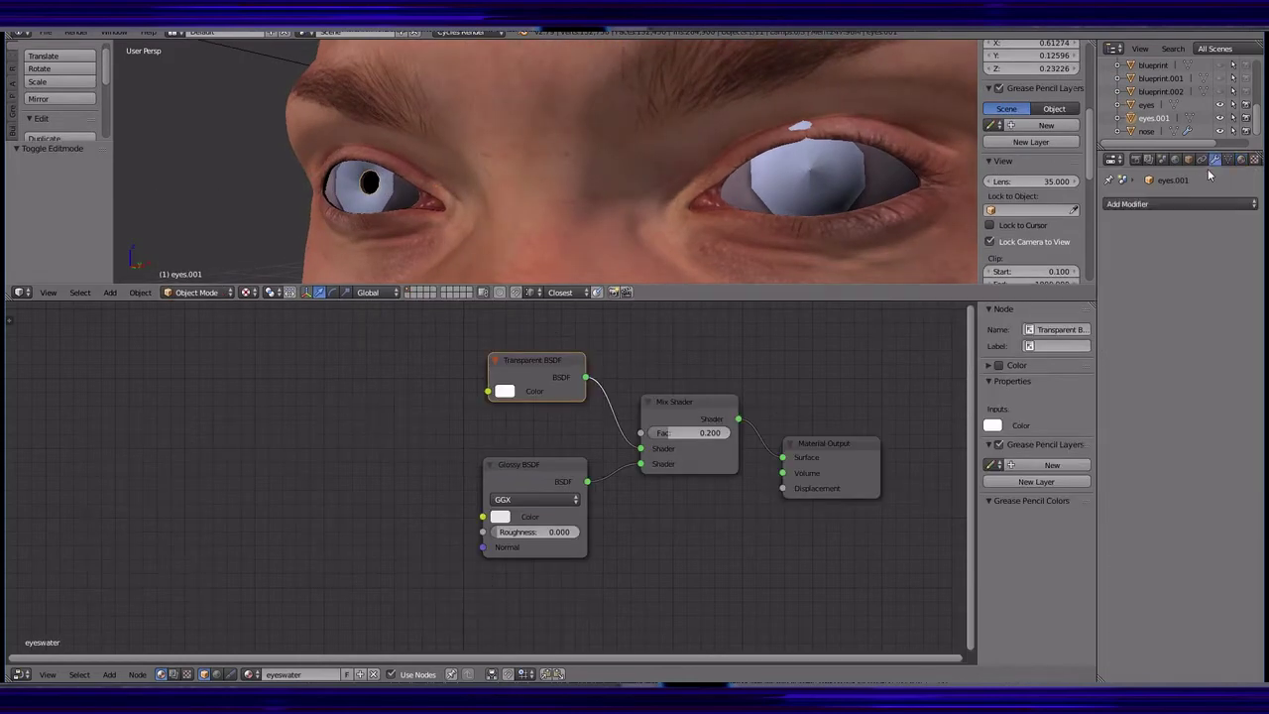
{"action": "key", "text": "Tab"}
{"action": "key", "text": "x"}
{"action": "left_click", "coordinate": [779, 174]}
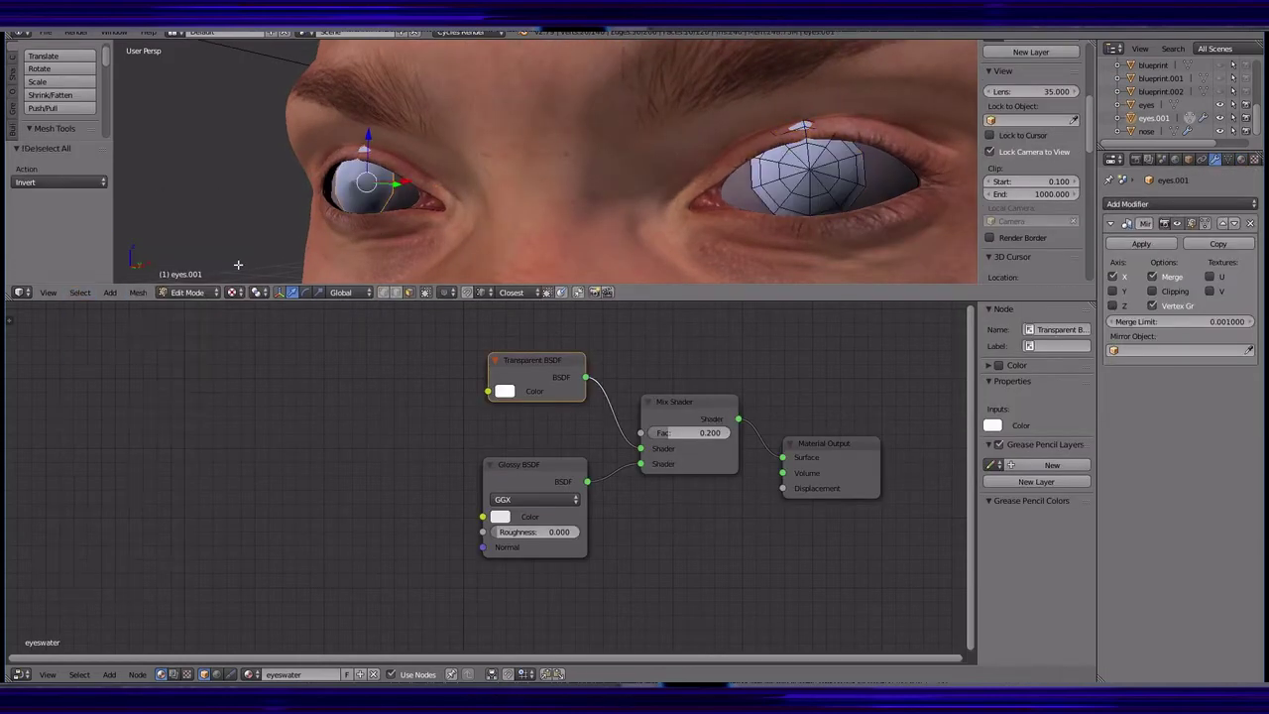
{"action": "middle_click_drag", "start_coordinate": [241, 269], "coordinate": [536, 234]}
{"action": "key", "text": "KP_Decimal"}
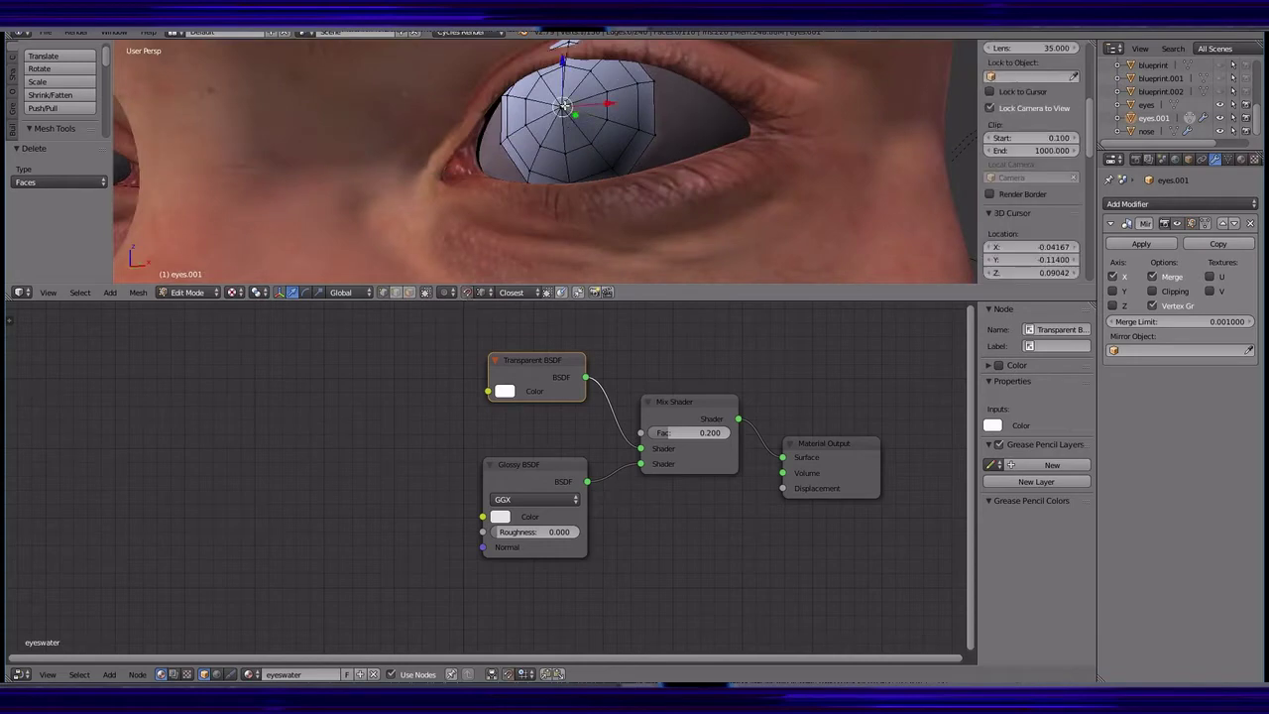
- Select the whole shell mesh and run Remove Doubles to merge duplicate vertices
{"action": "key", "text": "Escape"}
{"action": "key", "text": "a"}
{"action": "key", "text": "a"}
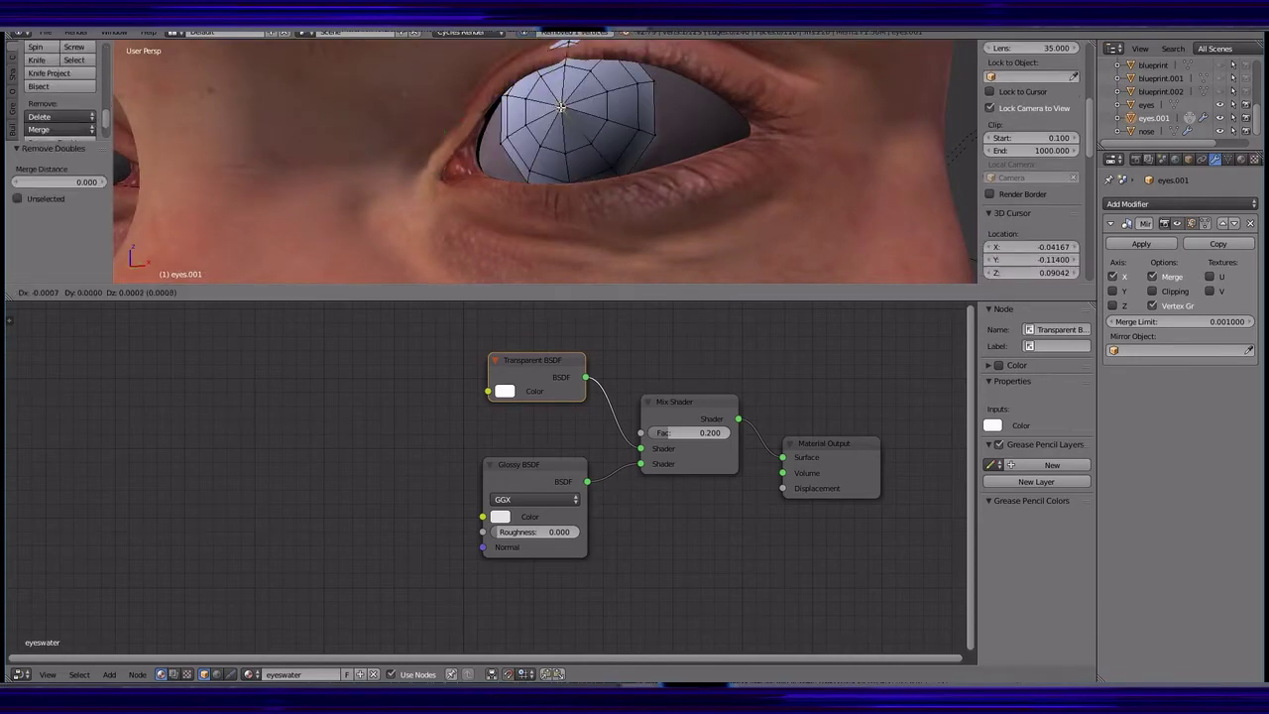
{"action": "right_click_drag", "start_coordinate": [562, 106], "coordinate": [570, 104]}
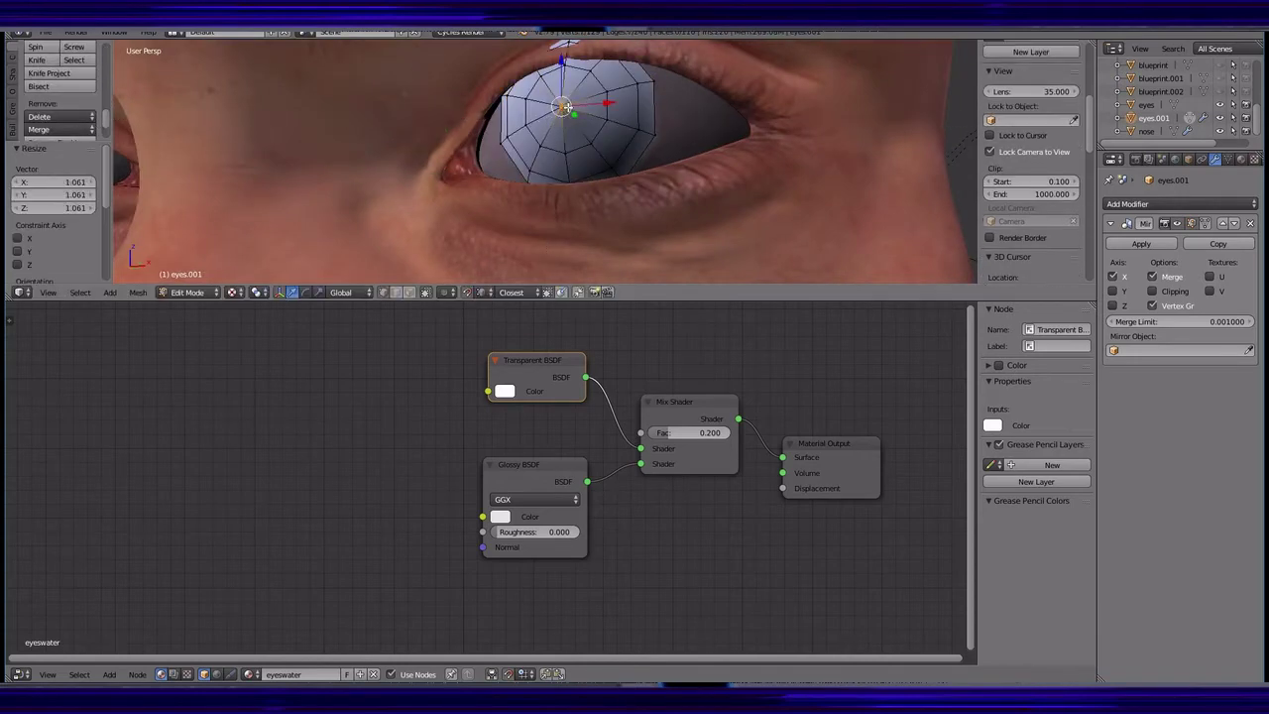
{"action": "scroll", "coordinate": [60, 99], "scroll_direction": "down", "scroll_amount": 2}
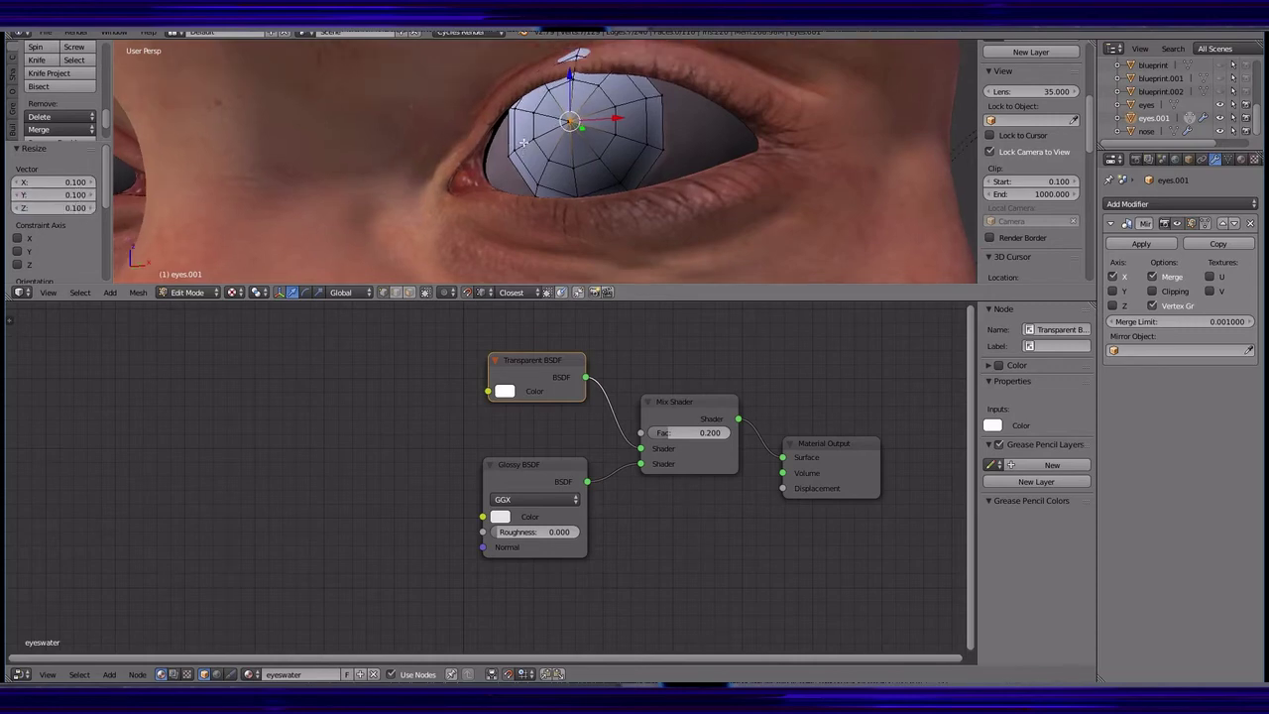
{"action": "left_click", "coordinate": [56, 104]}
{"action": "left_click", "coordinate": [465, 293]}
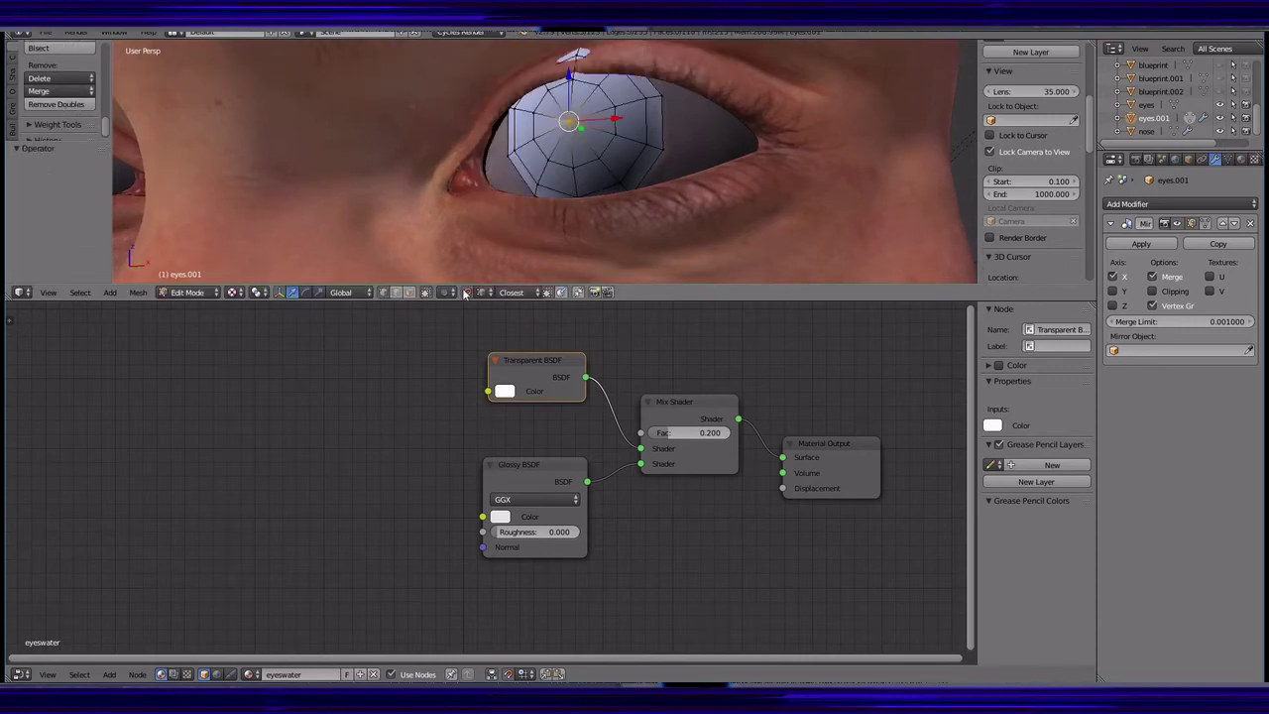
{"action": "left_click", "coordinate": [56, 104]}
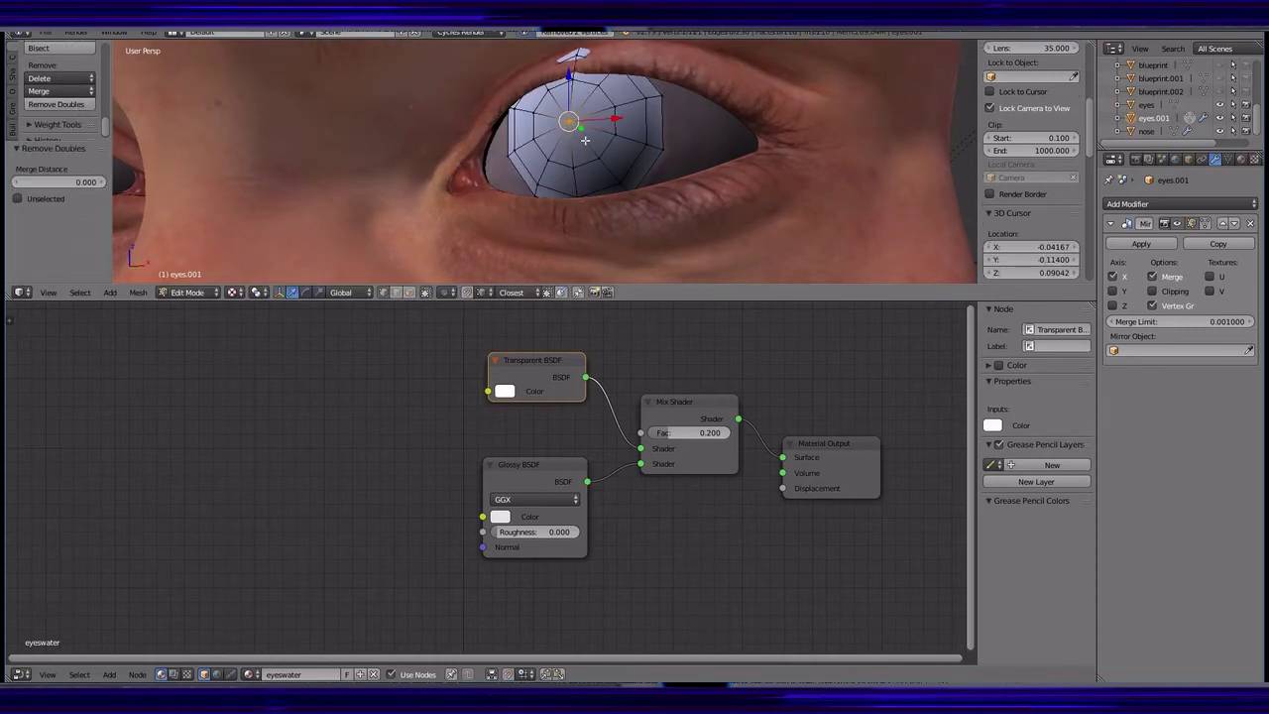
- Return to Object Mode and check the eye region in rendered preview
{"action": "key", "text": "Tab"}
{"action": "left_click", "coordinate": [246, 292]}
{"action": "left_click", "coordinate": [277, 188]}
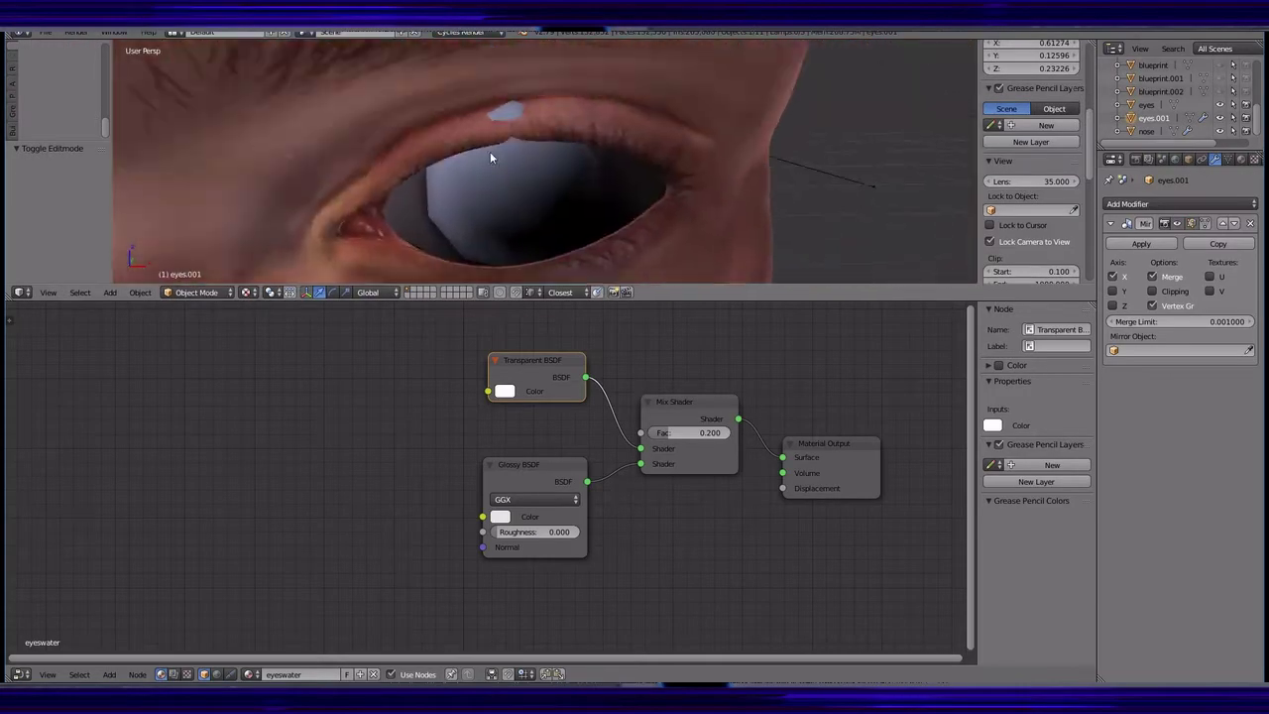
{"action": "mouse_move", "coordinate": [444, 199]}
{"action": "middle_mouse_down"}
{"action": "mouse_move", "coordinate": [387, 184]}
{"action": "mouse_move", "coordinate": [396, 161]}
{"action": "mouse_move", "coordinate": [481, 132]}
{"action": "middle_mouse_up"}
{"action": "left_click", "coordinate": [188, 291]}
- Duplicate the head object in place and enter Edit Mode on the copy
{"action": "left_click", "coordinate": [189, 275]}
{"action": "left_click", "coordinate": [140, 292]}
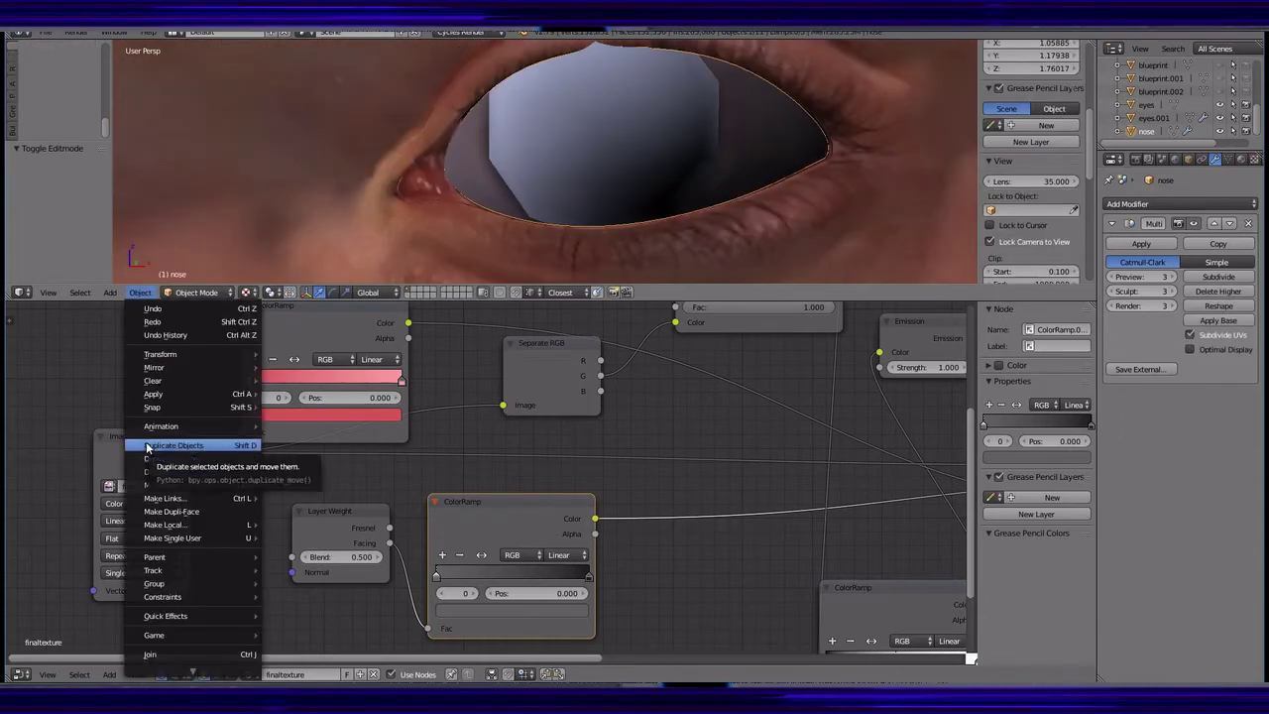
{"action": "left_click", "coordinate": [169, 452]}
{"action": "right_click", "coordinate": [214, 298]}
{"action": "left_click", "coordinate": [214, 293]}
{"action": "left_click", "coordinate": [199, 265]}
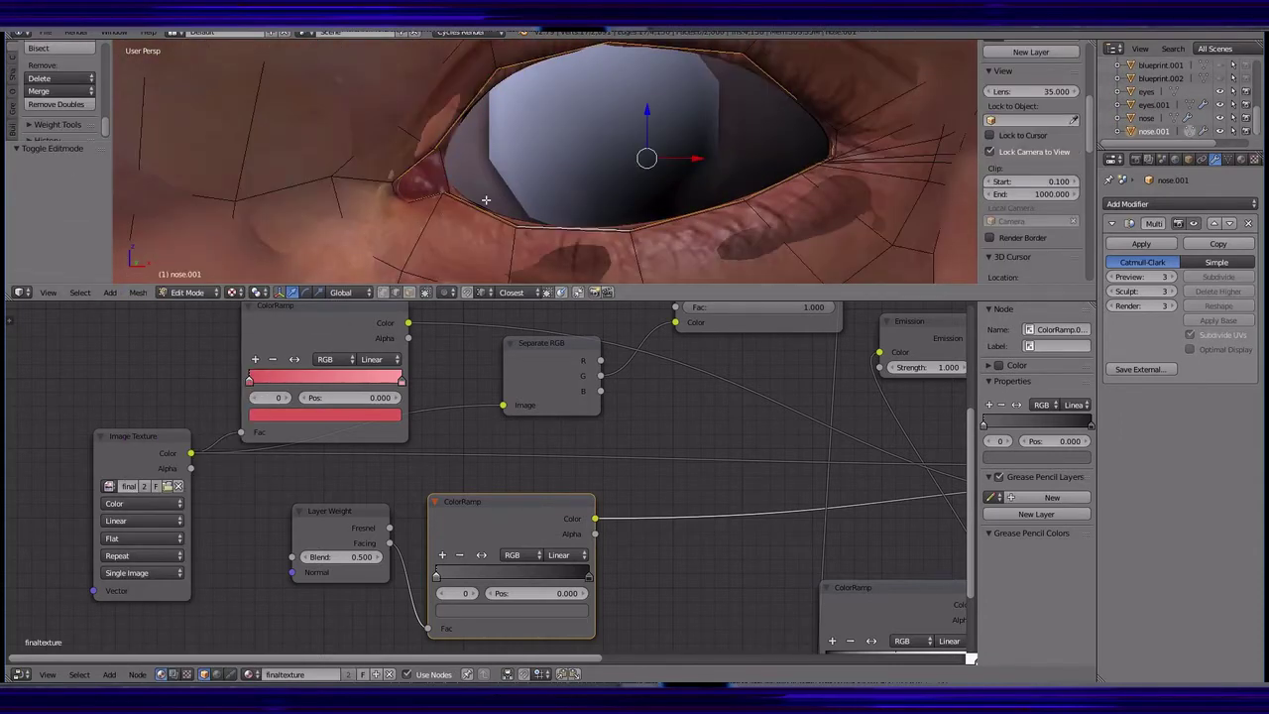
- Assign eyeswater to the eye-ring faces and delete the rest of the copied head
{"action": "key", "text": "s"}
{"action": "left_click", "coordinate": [482, 184]}
{"action": "middle_click_drag", "start_coordinate": [482, 185], "coordinate": [542, 203]}
{"action": "key", "text": "a"}
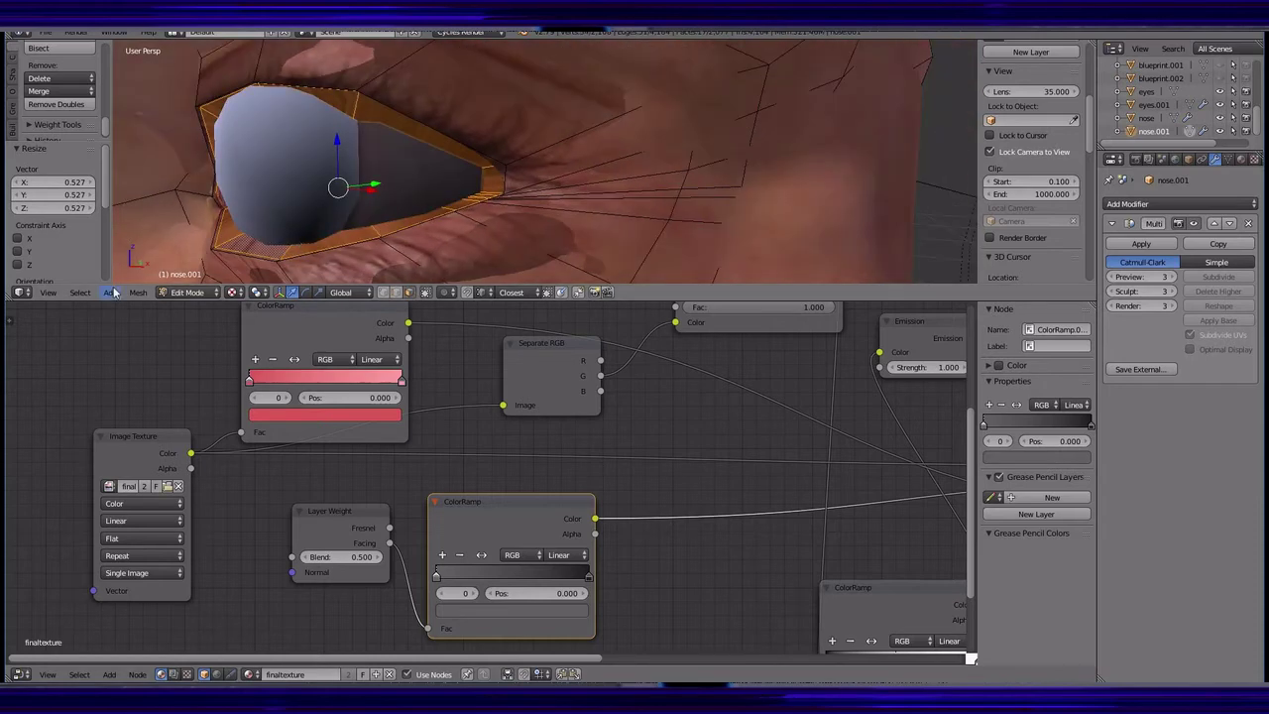
{"action": "left_click", "coordinate": [1239, 159]}
{"action": "left_click", "coordinate": [1115, 263]}
{"action": "left_click", "coordinate": [1022, 306]}
{"action": "key", "text": "x"}
{"action": "left_click", "coordinate": [249, 278]}
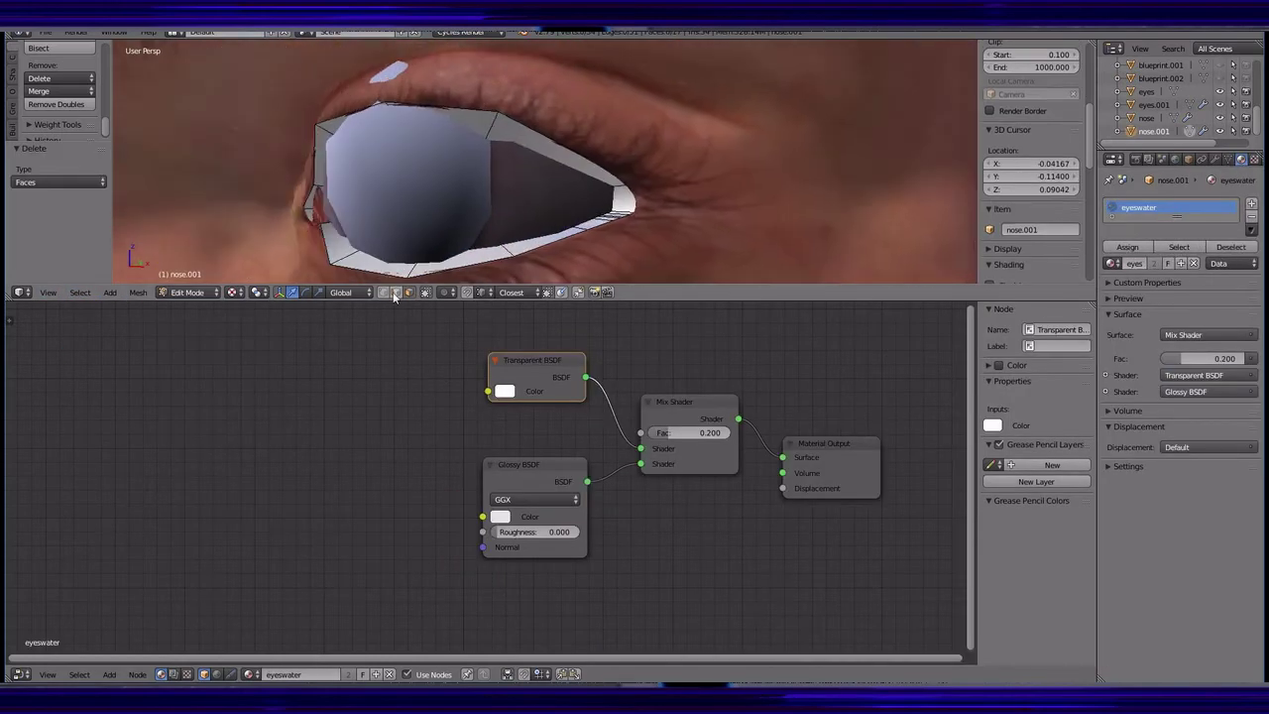
- Toggle an eye object's visibility and nudge the shell's rim vertices to the eyelid opening
{"action": "left_click", "coordinate": [1220, 104]}
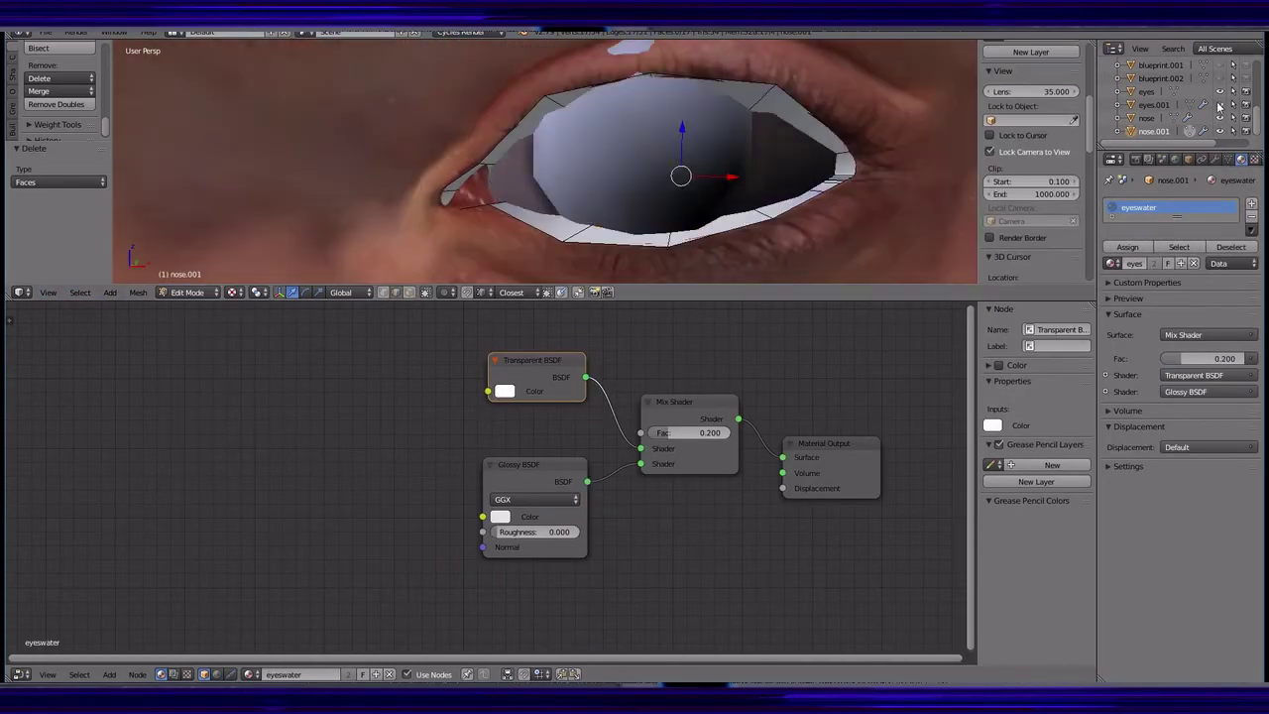
{"action": "middle_click_drag", "start_coordinate": [634, 199], "coordinate": [654, 222]}
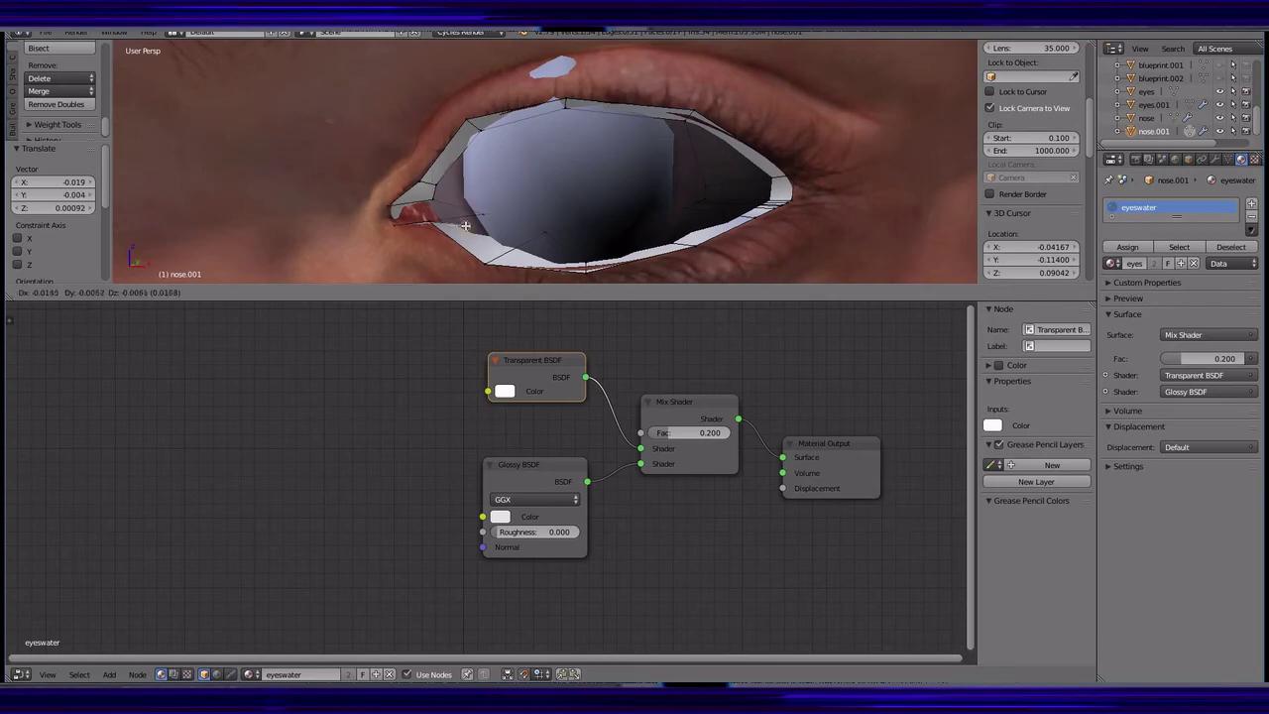
{"action": "left_click", "coordinate": [493, 249]}
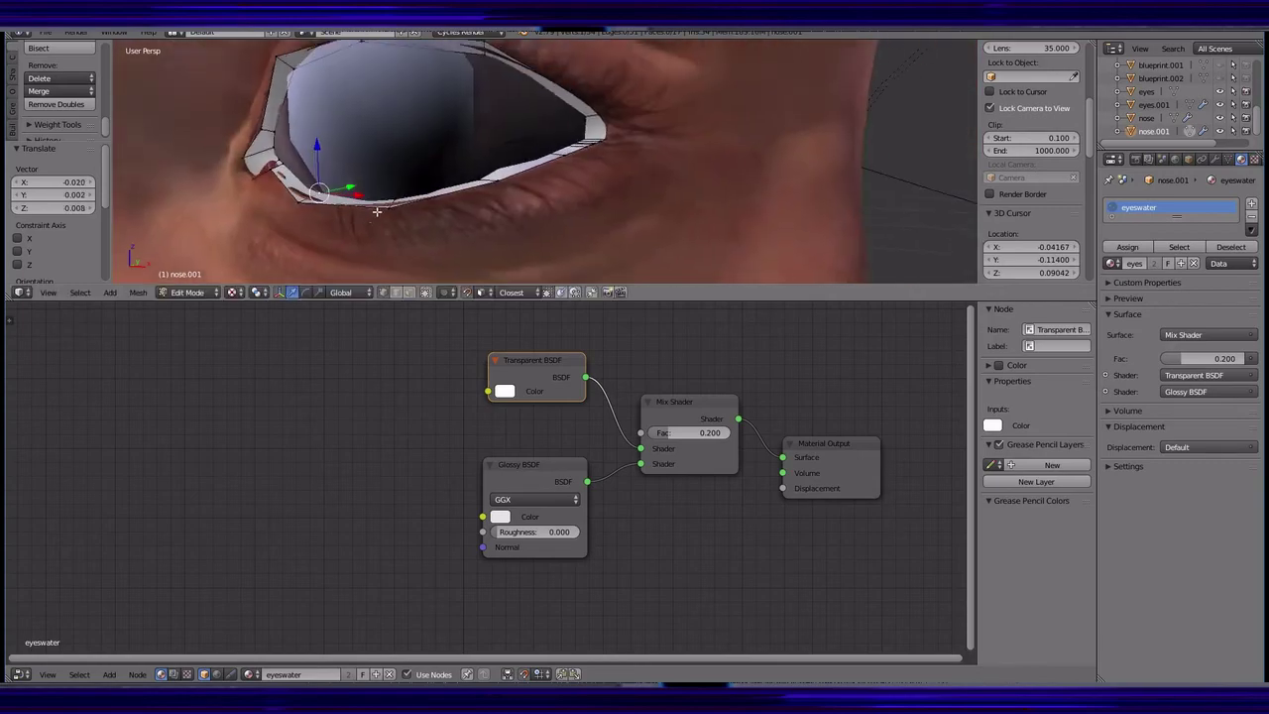
{"action": "mouse_move", "coordinate": [492, 250]}
{"action": "middle_mouse_down"}
{"action": "mouse_move", "coordinate": [590, 232]}
{"action": "mouse_move", "coordinate": [525, 177]}
{"action": "middle_mouse_up"}
- Slide a rim edge along the eyelid and move shell vertices to fit the eye
{"action": "key", "text": "shift+z"}
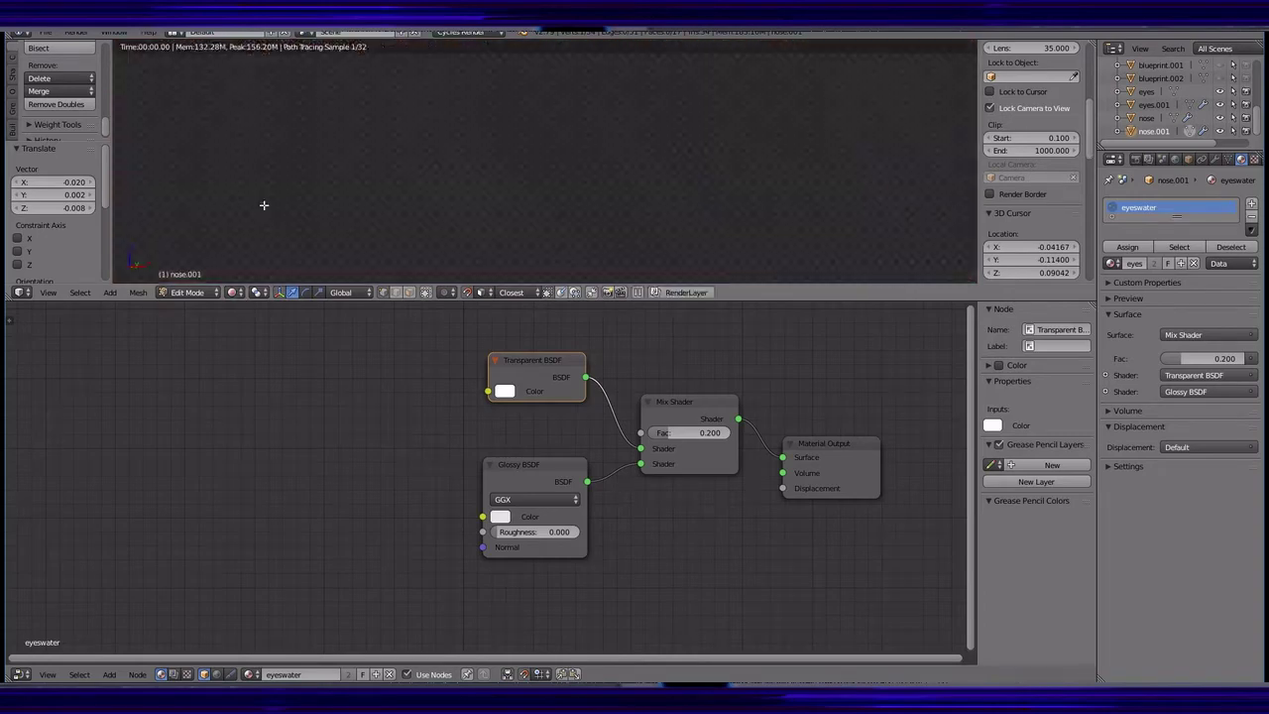
{"action": "key", "text": "shift+z"}
{"action": "key", "text": "g"}
{"action": "key", "text": "g"}
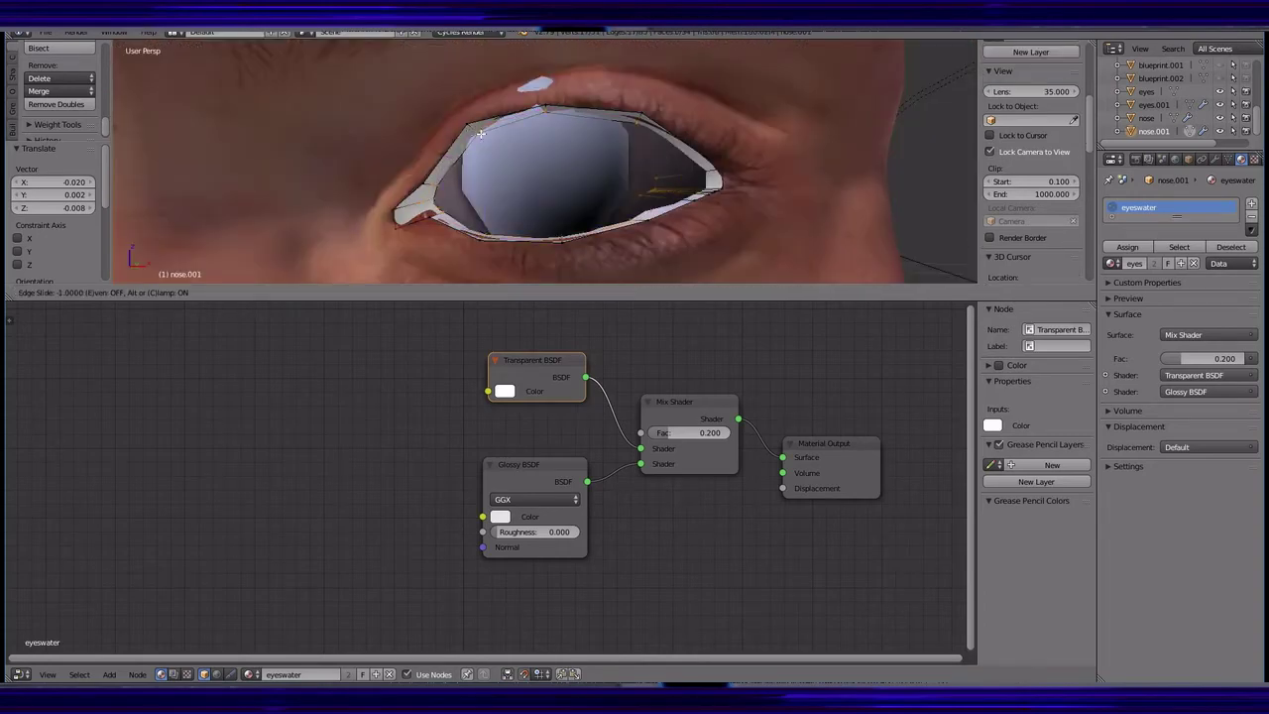
{"action": "left_click", "coordinate": [470, 132]}
{"action": "middle_click_drag", "start_coordinate": [470, 132], "coordinate": [557, 221]}
{"action": "key", "text": "g"}
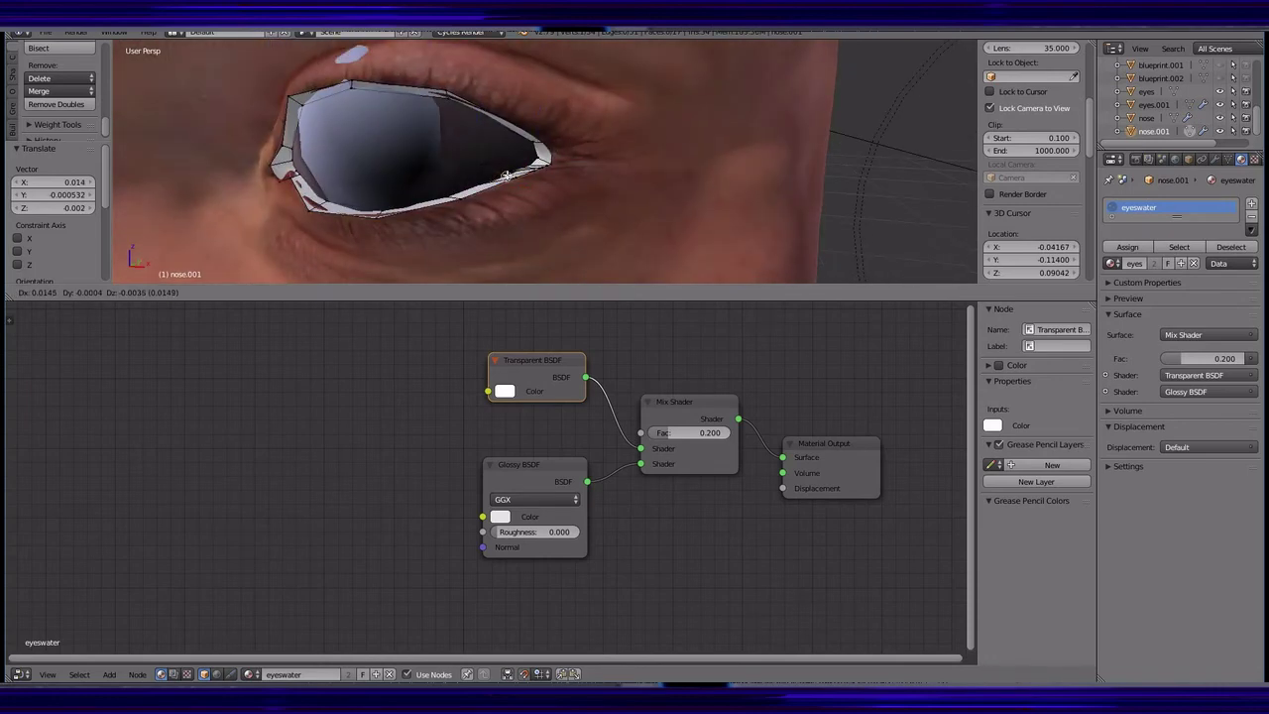
{"action": "left_click", "coordinate": [514, 156]}
{"action": "scroll", "coordinate": [515, 169], "scroll_direction": "up", "scroll_amount": 2}
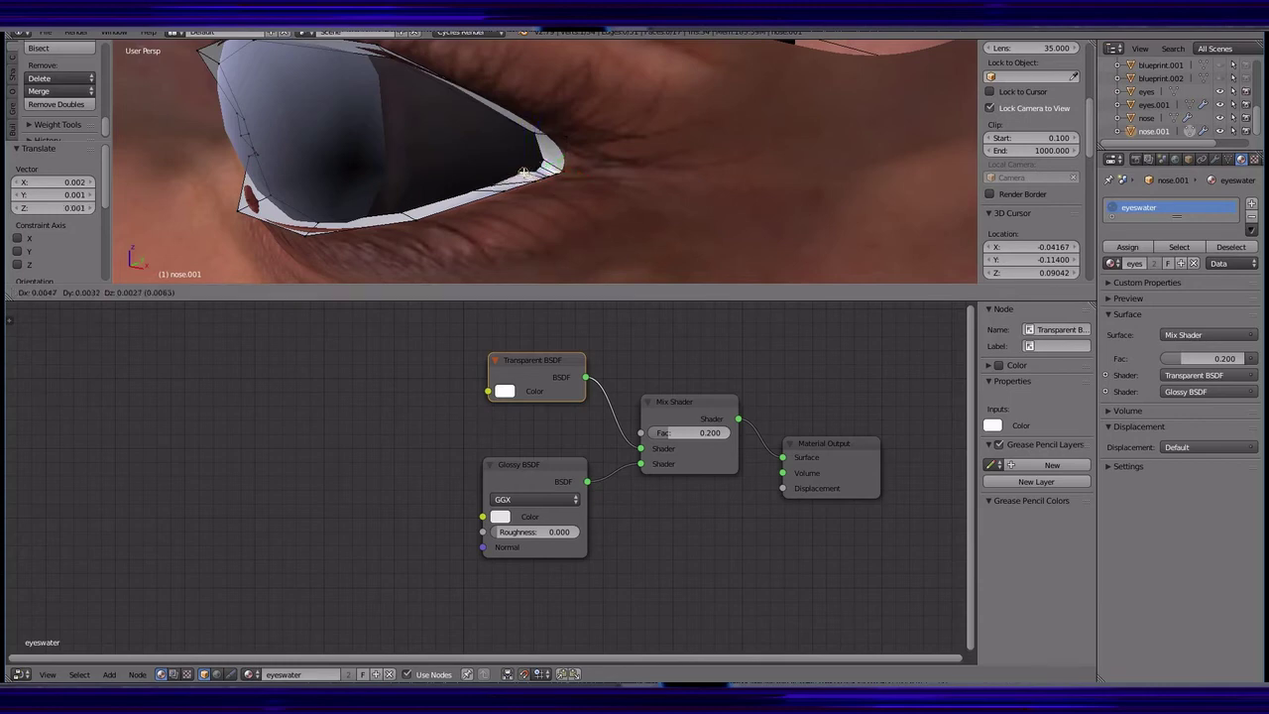
{"action": "left_click", "coordinate": [491, 186]}
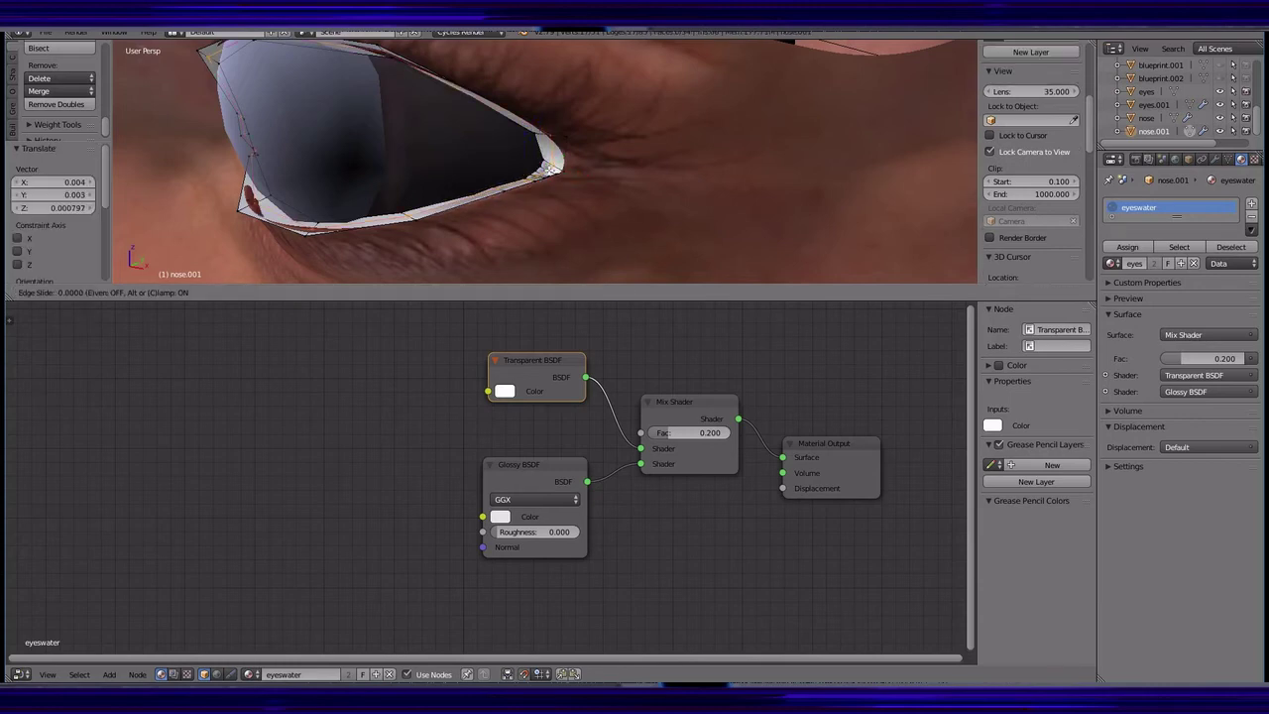
- Slide and move rim vertices, then enlarge the shell slightly at the lower rim
{"action": "mouse_move", "coordinate": [492, 187]}
{"action": "middle_mouse_down"}
{"action": "mouse_move", "coordinate": [514, 167]}
{"action": "mouse_move", "coordinate": [458, 266]}
{"action": "middle_mouse_up"}
{"action": "key", "text": "shift+v"}
{"action": "left_click", "coordinate": [513, 167]}
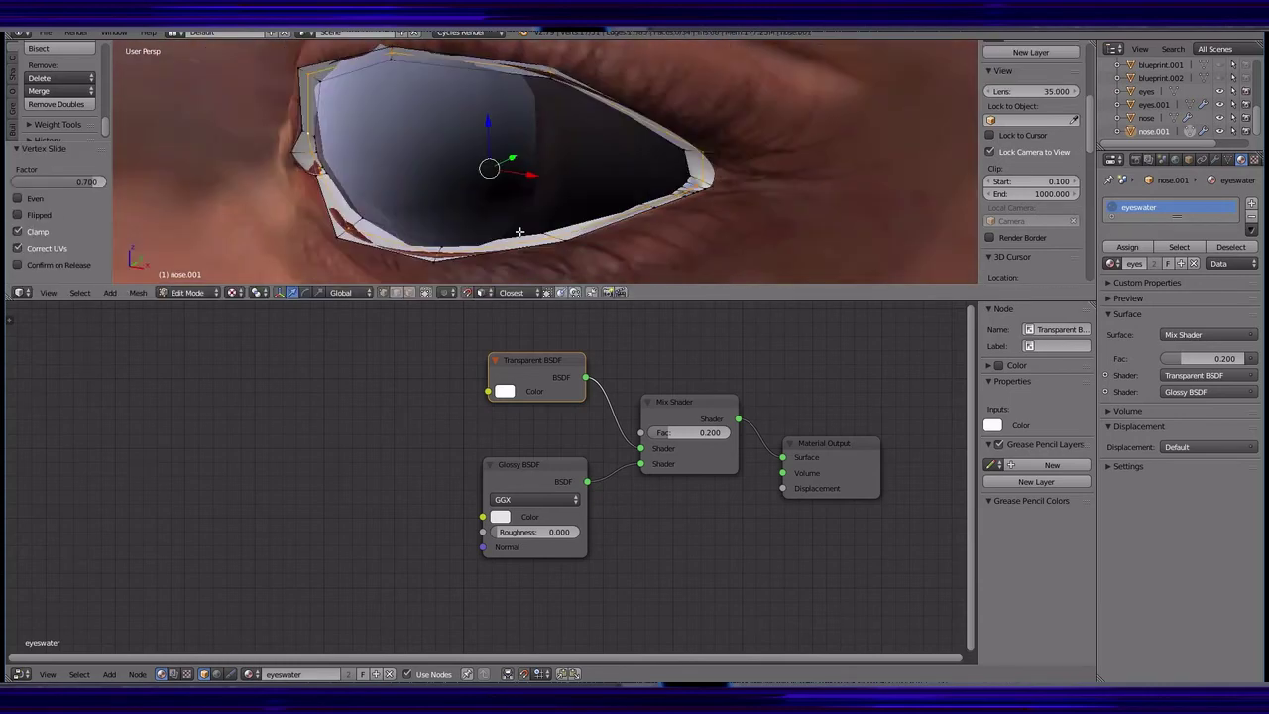
{"action": "left_click", "coordinate": [425, 179]}
{"action": "left_click", "coordinate": [1215, 159]}
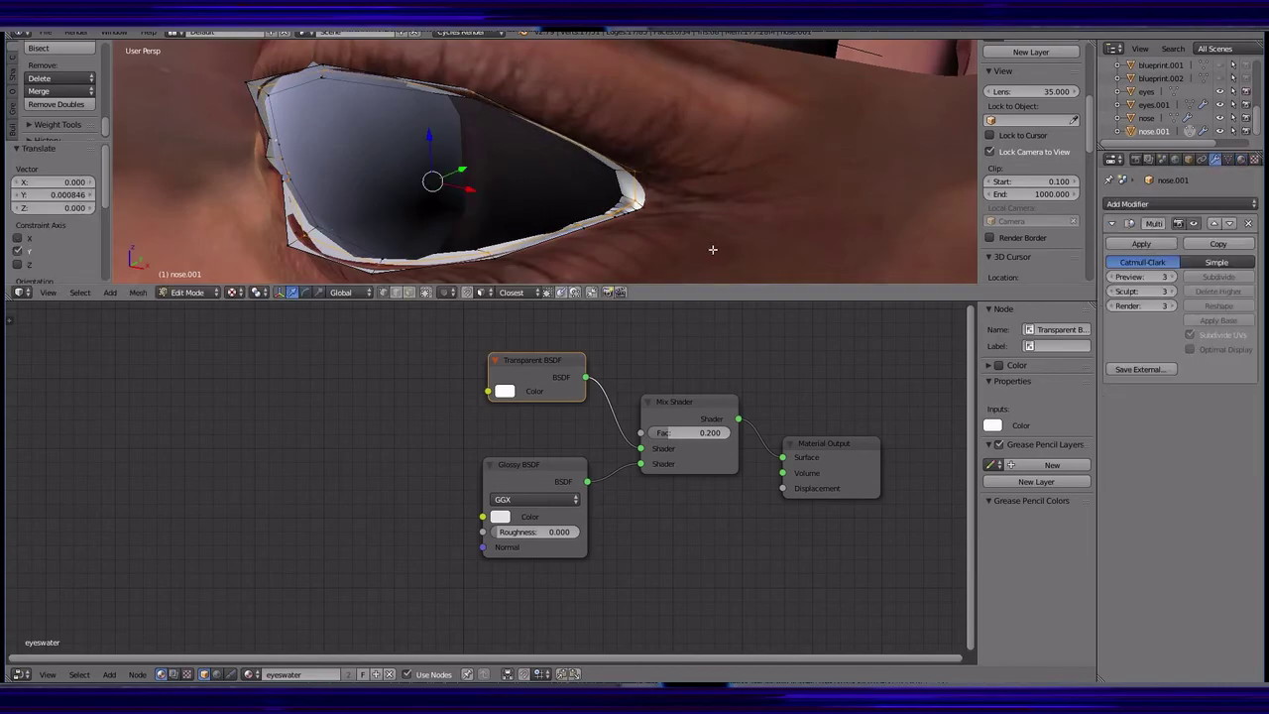
{"action": "mouse_move", "coordinate": [708, 249]}
{"action": "middle_mouse_down"}
{"action": "mouse_move", "coordinate": [761, 247]}
{"action": "mouse_move", "coordinate": [361, 190]}
{"action": "middle_mouse_up"}
{"action": "left_click", "coordinate": [763, 245]}
{"action": "scroll", "coordinate": [763, 244], "scroll_direction": "down", "scroll_amount": 2}
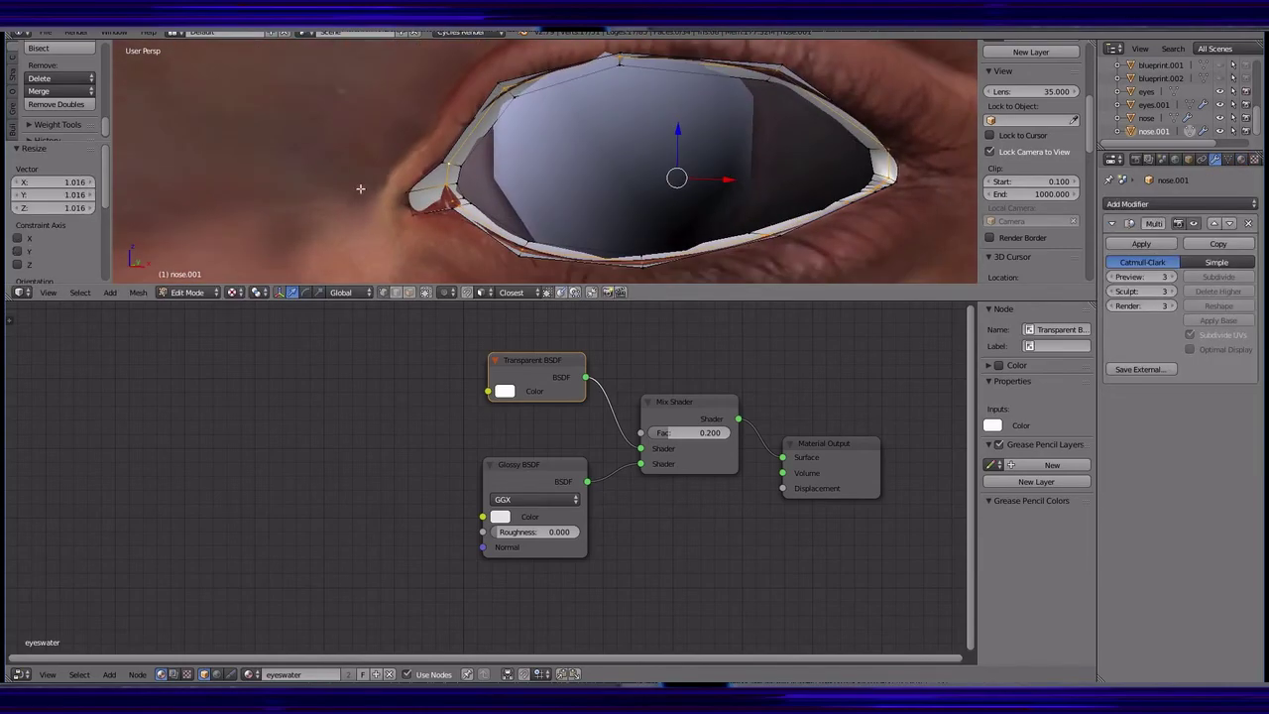
- Check the shell rendered, then frame the eye and scale the selected shell vertices
{"action": "key", "text": "shift+z"}
{"action": "middle_click_drag", "start_coordinate": [677, 101], "coordinate": [416, 149]}
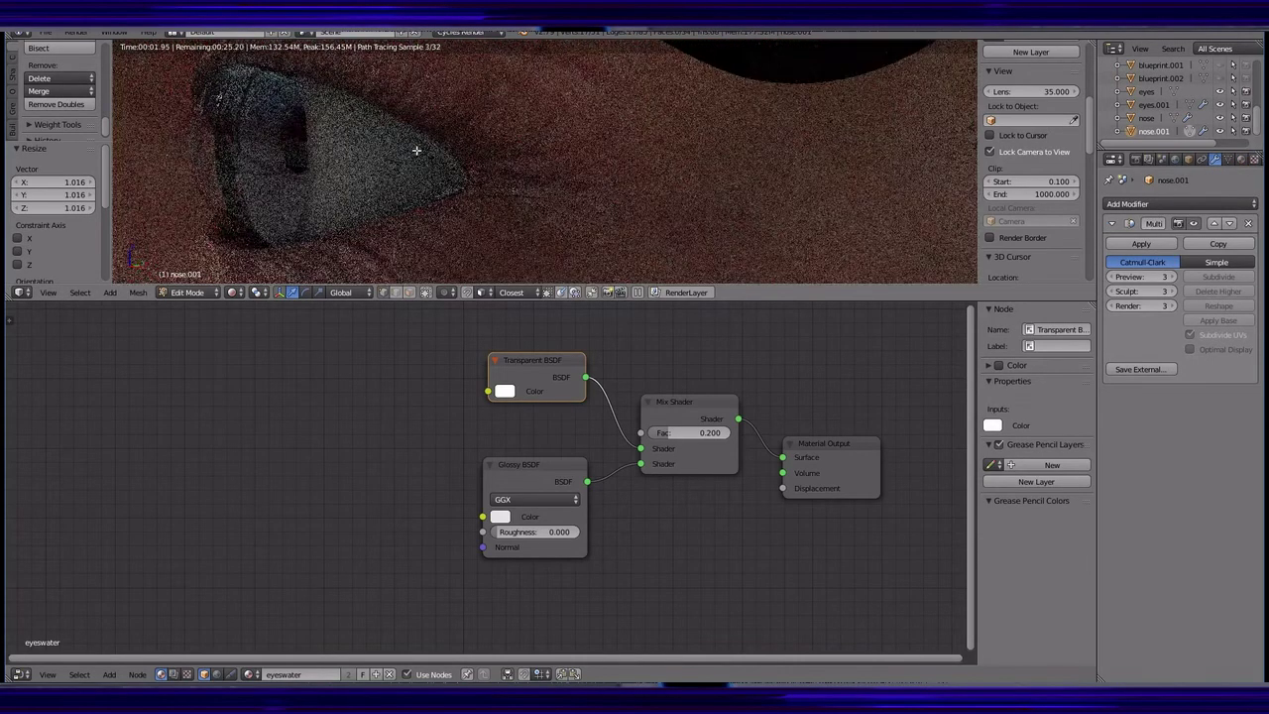
{"action": "scroll", "coordinate": [595, 199], "scroll_direction": "down", "scroll_amount": 2}
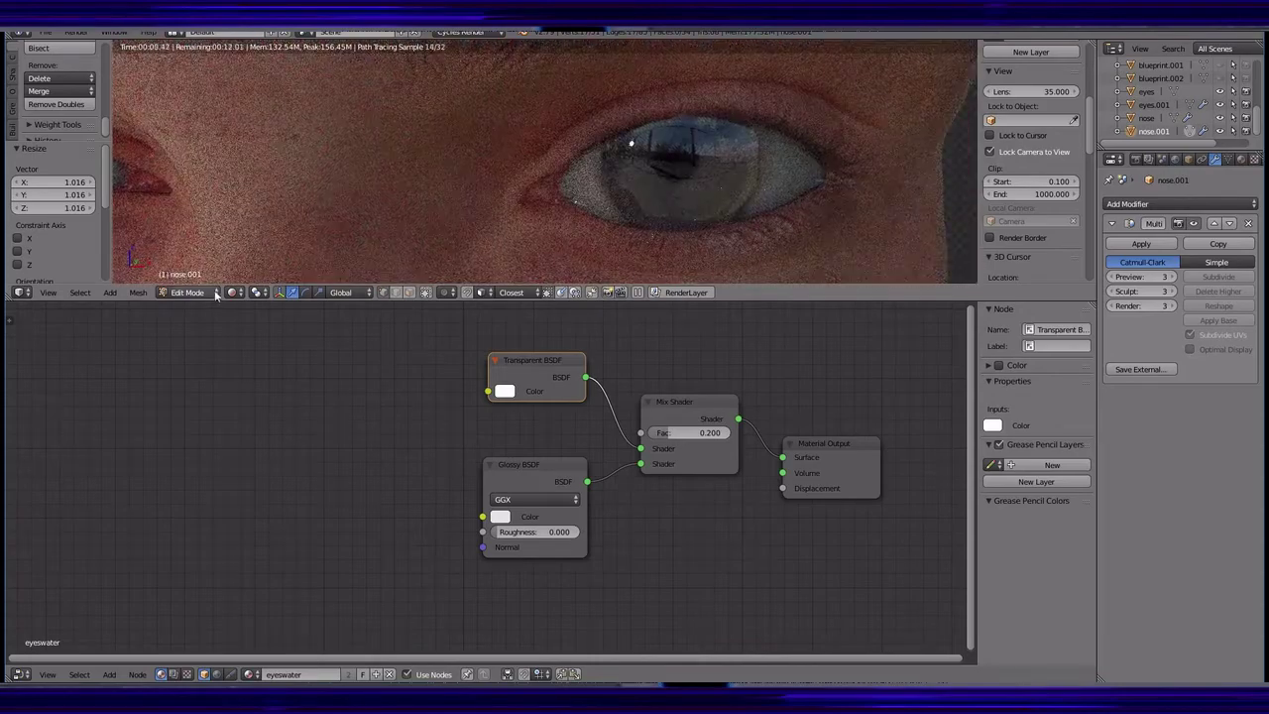
{"action": "left_click", "coordinate": [231, 291]}
{"action": "left_click", "coordinate": [255, 229]}
{"action": "key", "text": "KP_Decimal"}
{"action": "key", "text": "s"}
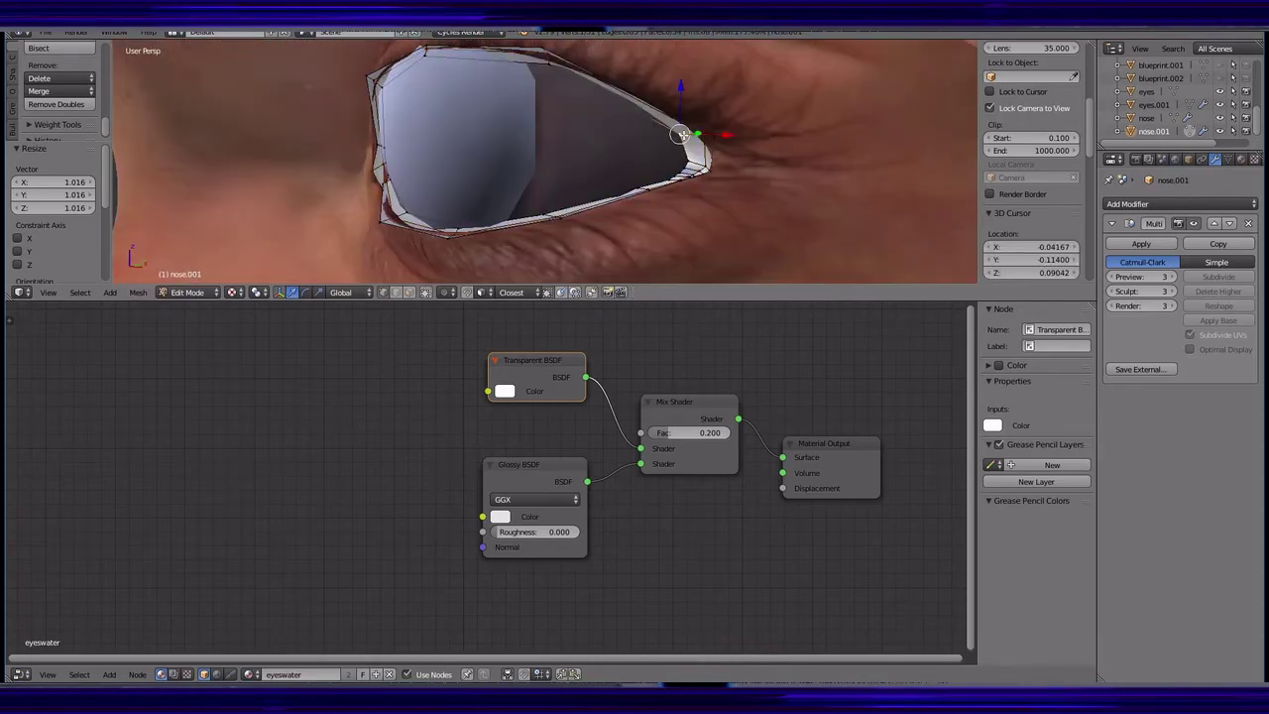
{"action": "left_click", "coordinate": [463, 213]}
{"action": "mouse_move", "coordinate": [463, 213]}
{"action": "middle_mouse_down"}
{"action": "mouse_move", "coordinate": [405, 172]}
{"action": "mouse_move", "coordinate": [497, 210]}
{"action": "middle_mouse_up"}
- Add a loop cut around the shell, shrinking and moving the new loop slightly
{"action": "left_click", "coordinate": [231, 292]}
{"action": "left_click", "coordinate": [255, 191]}
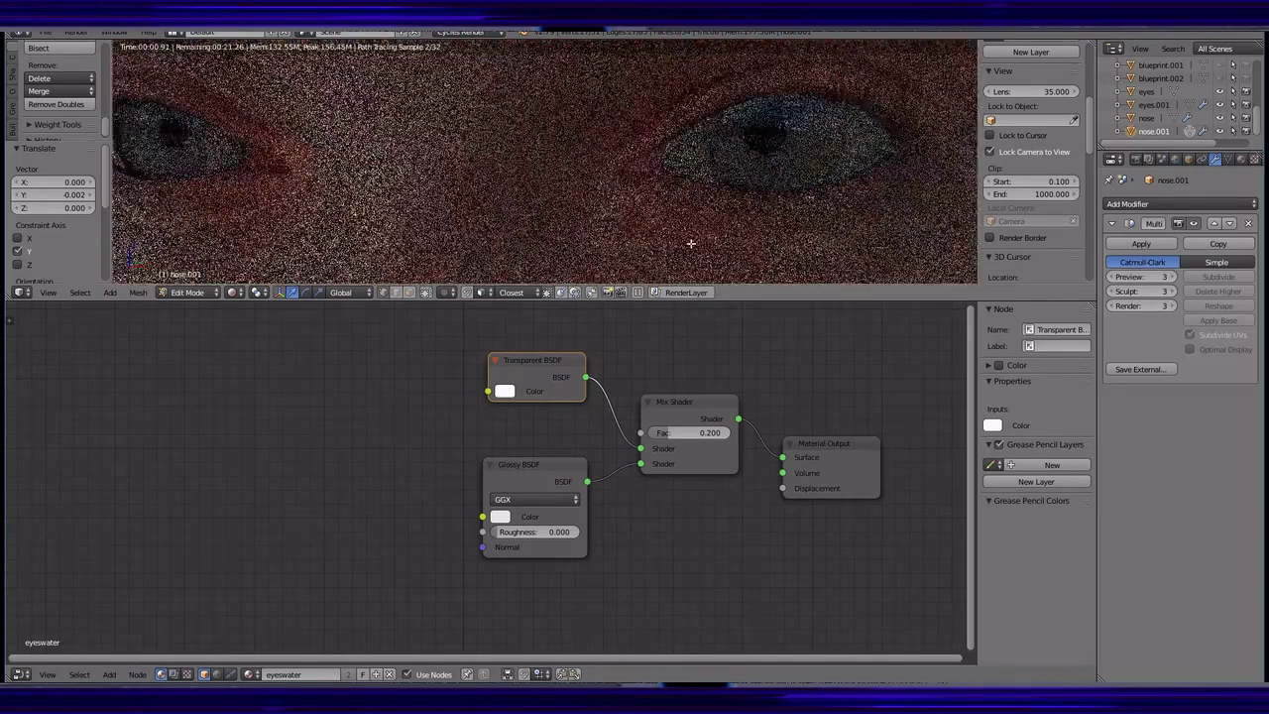
{"action": "key", "text": "shift+z"}
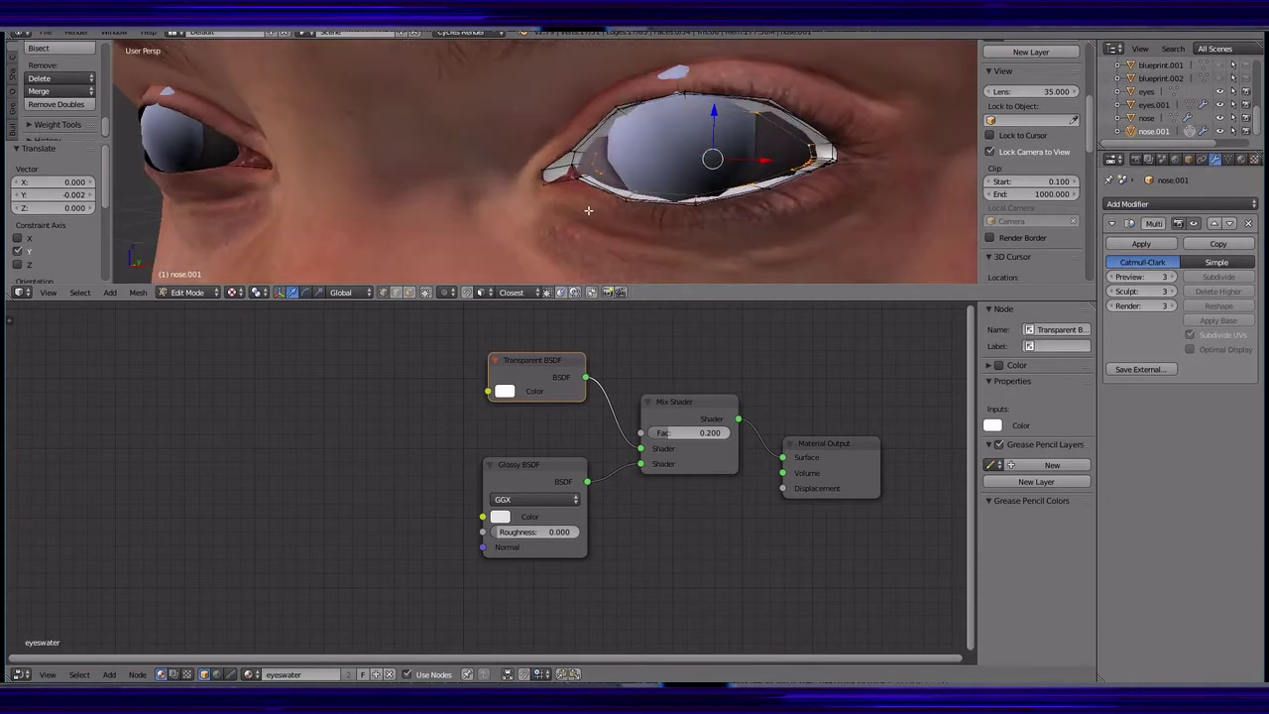
{"action": "scroll", "coordinate": [545, 158], "scroll_direction": "up", "scroll_amount": 5}
{"action": "key", "text": "ctrl+r"}
{"action": "left_click", "coordinate": [510, 205]}
{"action": "key", "text": "s"}
{"action": "left_click", "coordinate": [509, 205]}
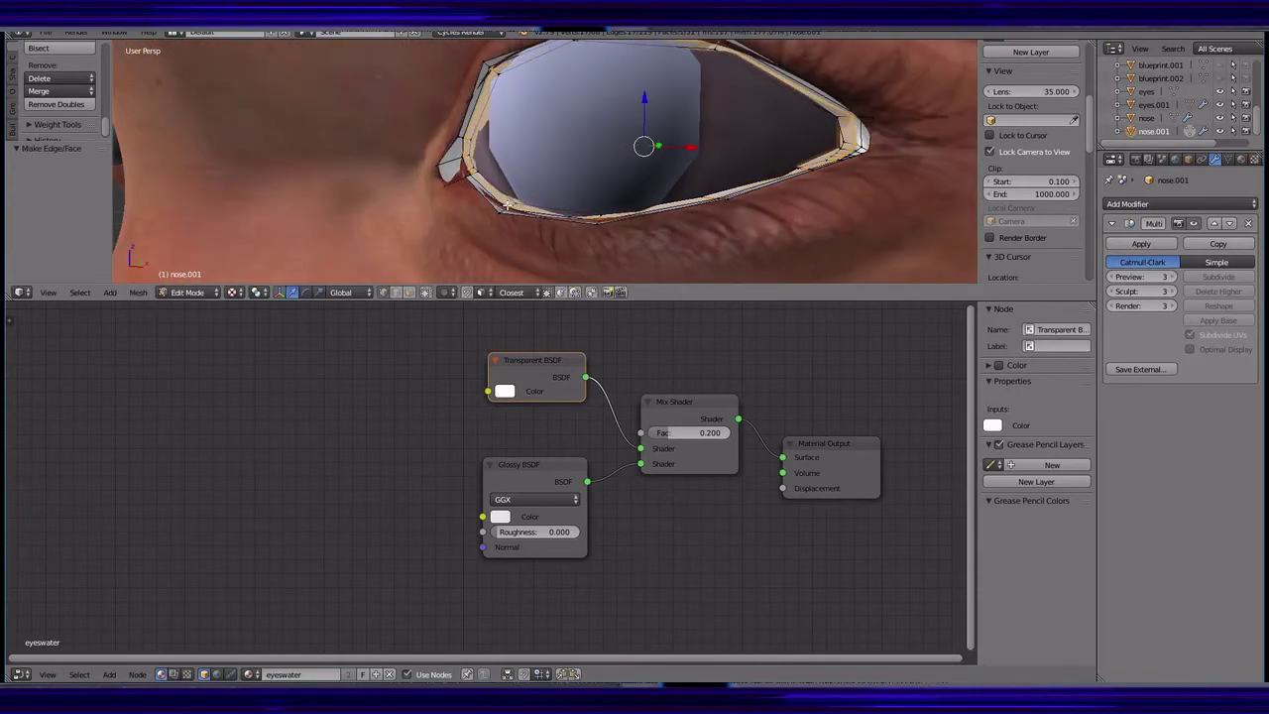
{"action": "left_click", "coordinate": [507, 205]}
- Preview the shell rendered, then select an edge path along the rim and inspect the brow
{"action": "key", "text": "z"}
{"action": "left_click", "coordinate": [273, 283]}
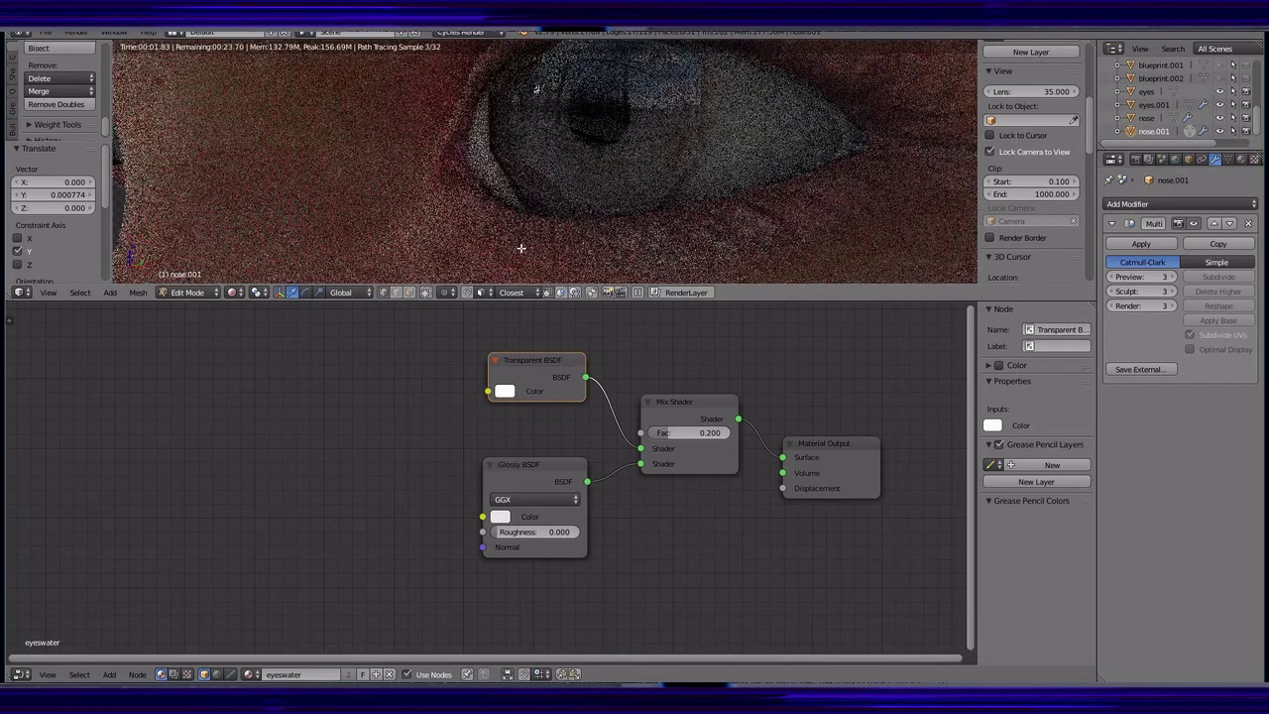
{"action": "scroll", "coordinate": [604, 248], "scroll_direction": "down", "scroll_amount": 2}
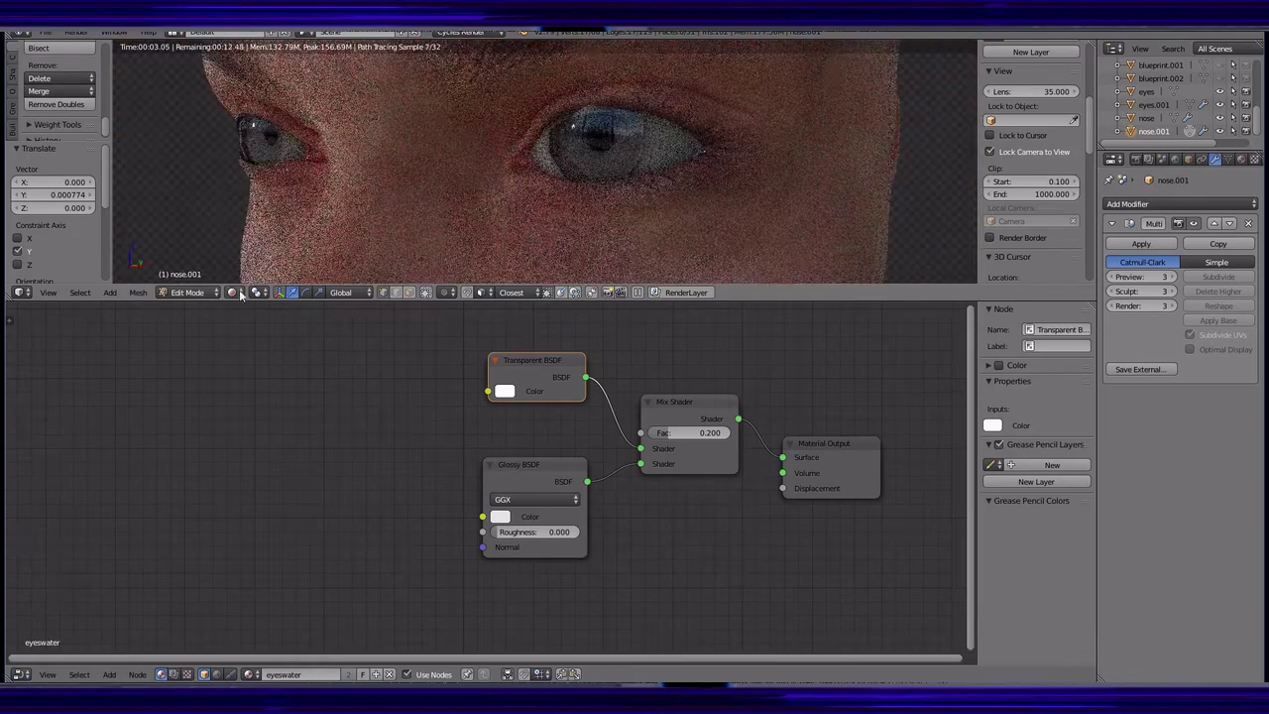
{"action": "key", "text": "shift+z"}
{"action": "left_click", "coordinate": [540, 186], "text": "ctrl"}
{"action": "middle_click_drag", "start_coordinate": [541, 186], "coordinate": [598, 183]}
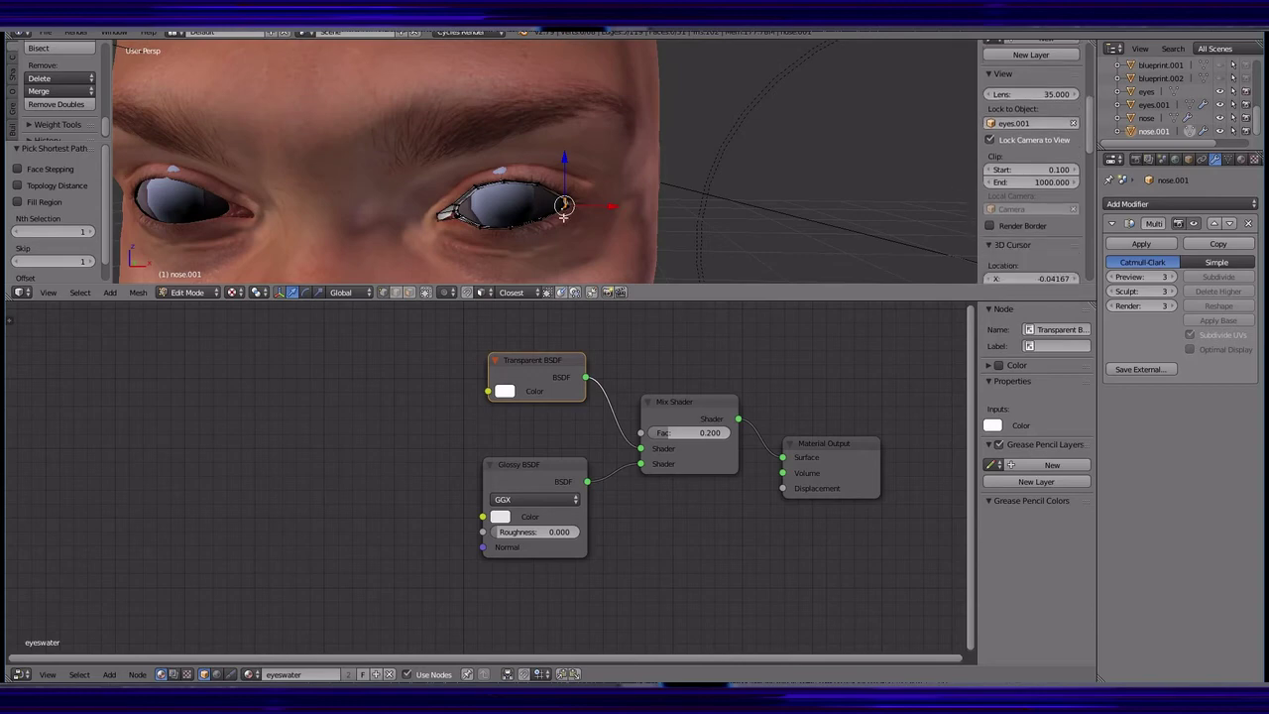
{"action": "scroll", "coordinate": [1068, 215], "scroll_direction": "down", "scroll_amount": 2}
{"action": "scroll", "coordinate": [1068, 215], "scroll_direction": "down", "scroll_amount": 2}
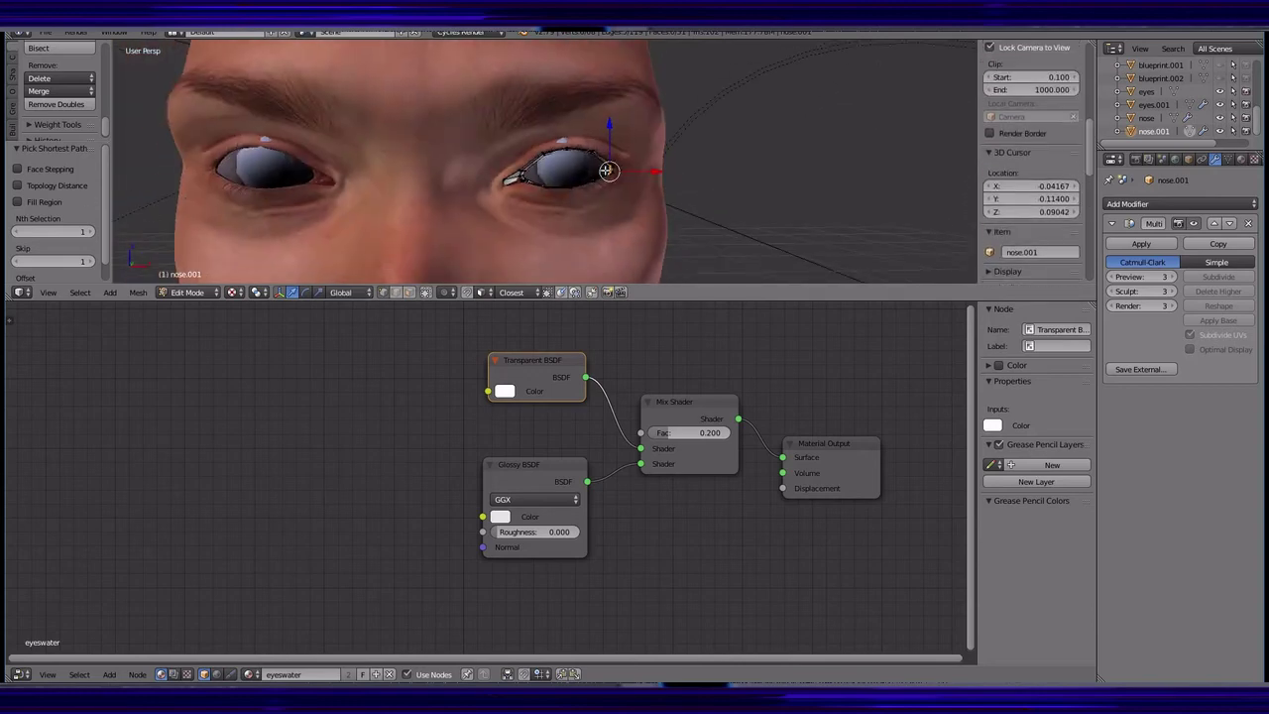
{"action": "middle_click_drag", "start_coordinate": [594, 178], "coordinate": [612, 151]}
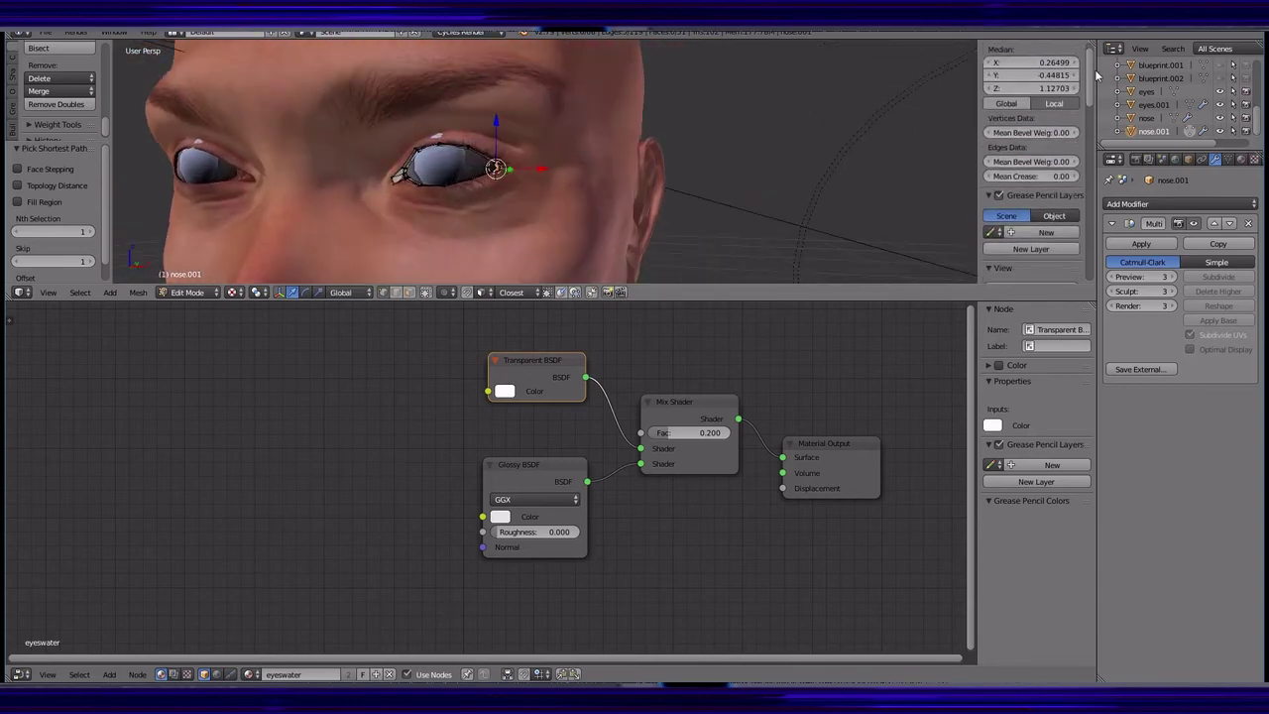
{"action": "scroll", "coordinate": [1031, 159], "scroll_direction": "up", "scroll_amount": 2}
{"action": "scroll", "coordinate": [575, 198], "scroll_direction": "up", "scroll_amount": 3}
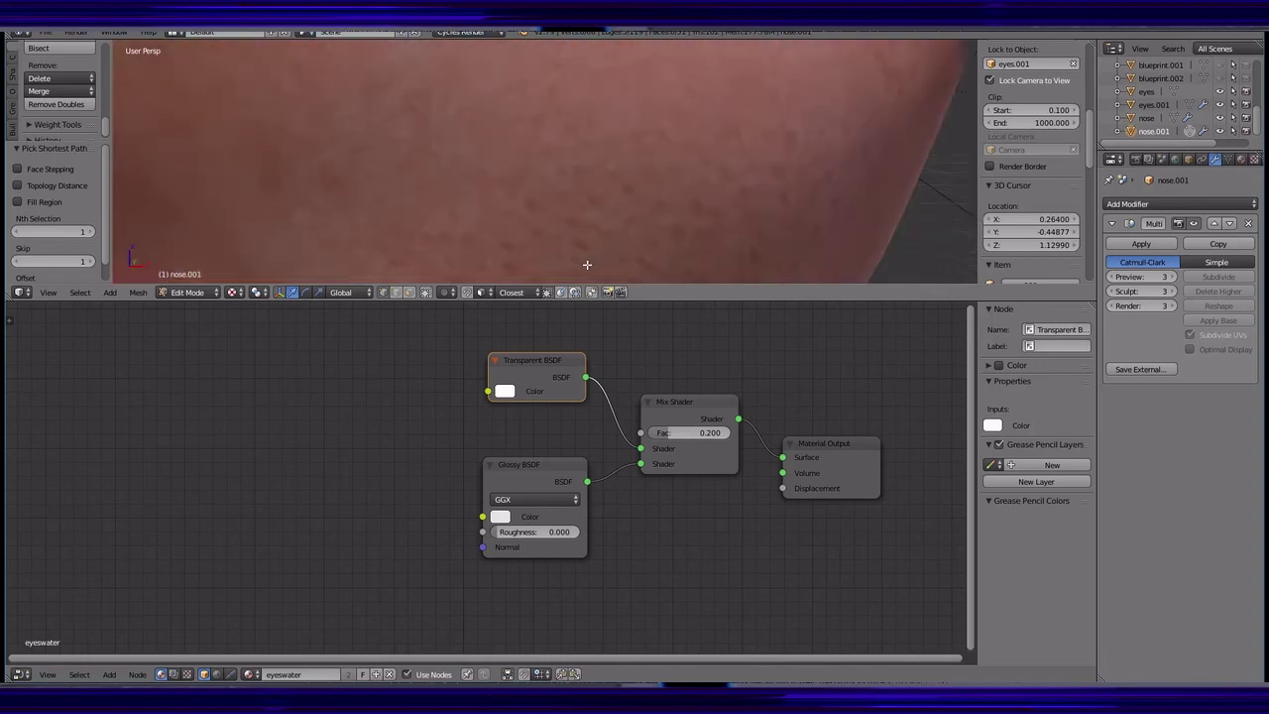
{"action": "mouse_move", "coordinate": [575, 198]}
{"action": "middle_mouse_down"}
{"action": "mouse_move", "coordinate": [589, 120]}
{"action": "mouse_move", "coordinate": [660, 153]}
{"action": "mouse_move", "coordinate": [328, 155]}
{"action": "mouse_move", "coordinate": [297, 199]}
{"action": "middle_mouse_up"}
- Nudge a corner vertex 0.002 along Y and check it in rendered preview
{"action": "left_click", "coordinate": [663, 151]}
{"action": "key", "text": "shift+z"}
{"action": "left_click", "coordinate": [232, 292]}
{"action": "left_click", "coordinate": [263, 238]}
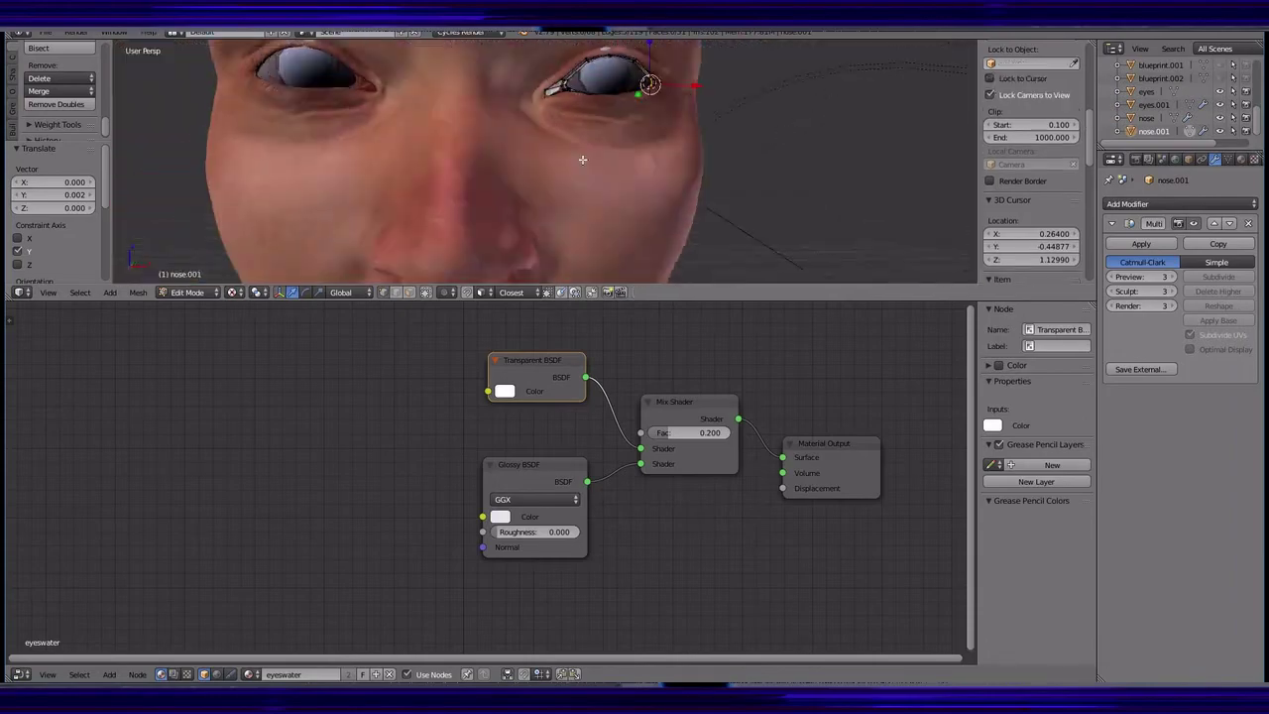
{"action": "scroll", "coordinate": [582, 159], "scroll_direction": "down", "scroll_amount": 3}
- Delete the inherited Multires modifier and open the Add Modifier list
{"action": "left_click", "coordinate": [1248, 223]}
{"action": "left_click", "coordinate": [1180, 204]}
{"action": "left_click", "coordinate": [1179, 203]}
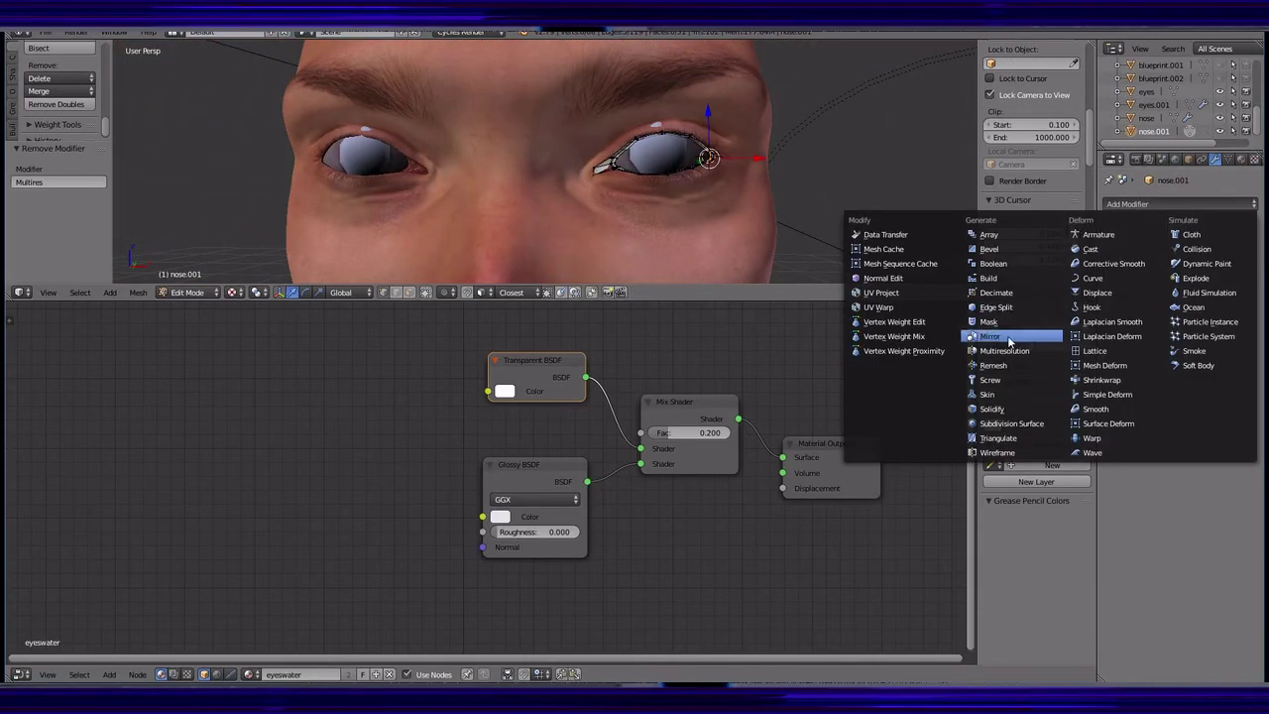